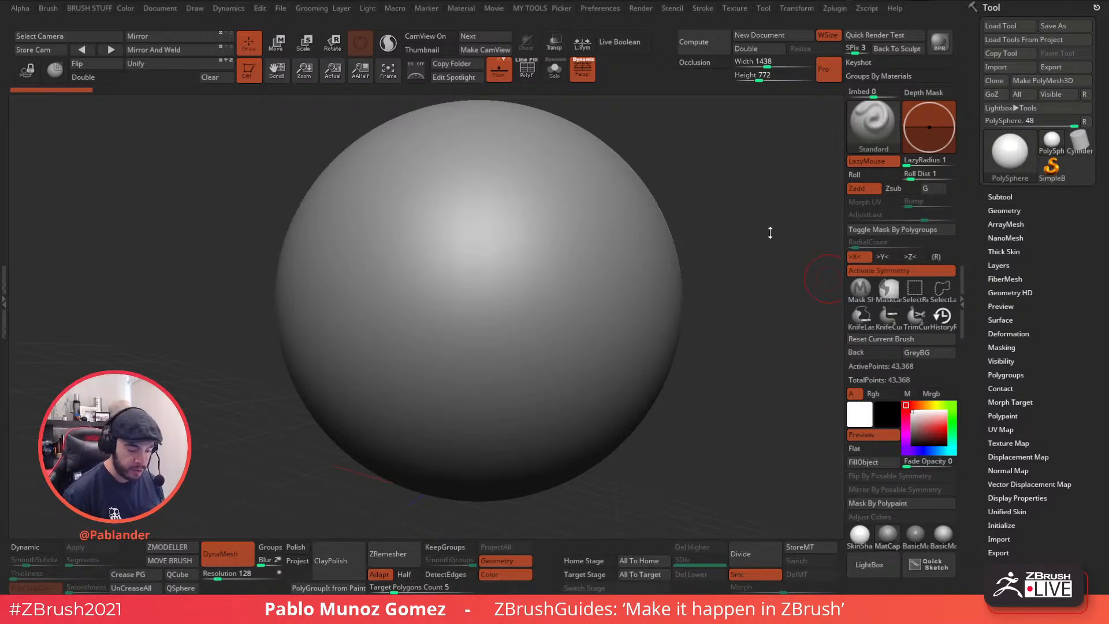
- Expand the Subtool section for the PolySphere
{"action": "left_click_drag", "start_coordinate": [743, 319], "coordinate": [708, 294]}
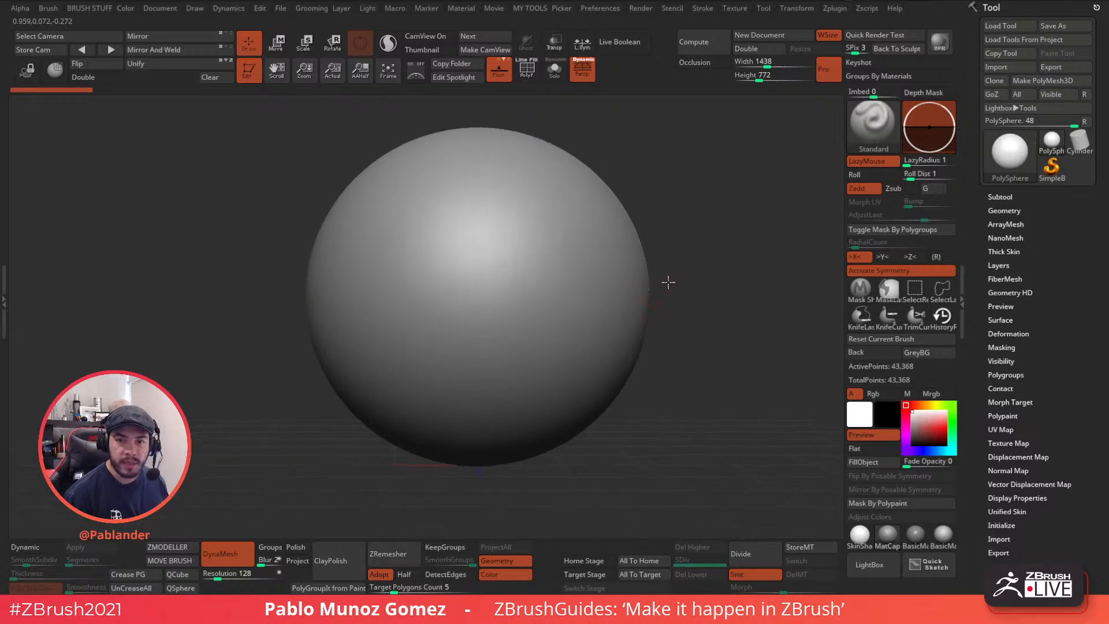
{"action": "mouse_move", "coordinate": [663, 272]}
{"action": "left_mouse_down"}
{"action": "mouse_move", "coordinate": [689, 265]}
{"action": "mouse_move", "coordinate": [666, 232]}
{"action": "mouse_move", "coordinate": [614, 232]}
{"action": "left_mouse_up"}
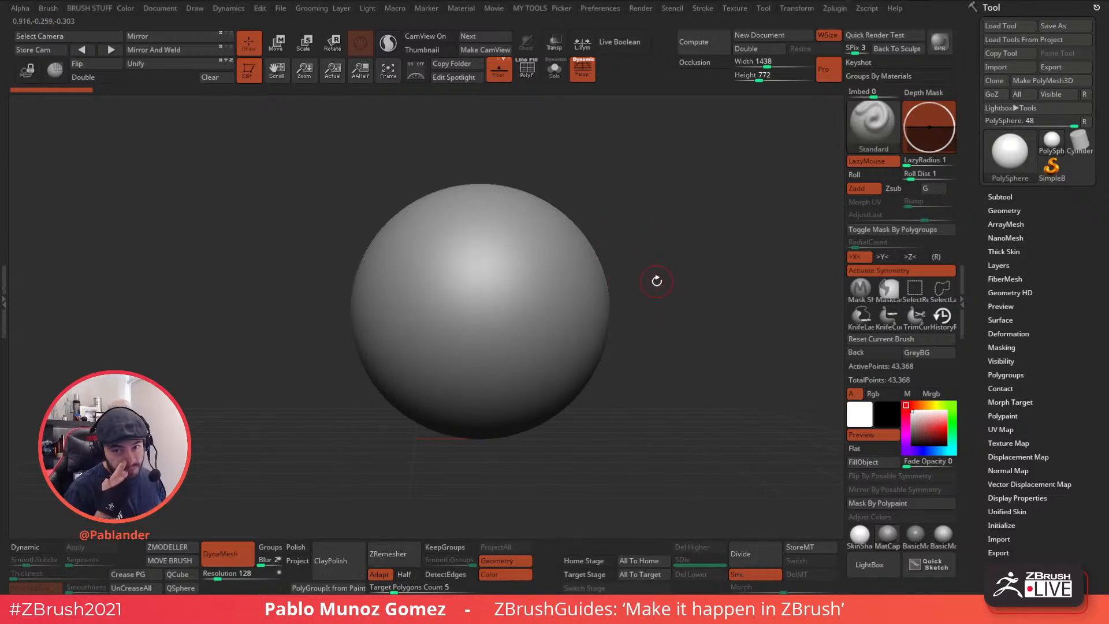
{"action": "left_click_drag", "start_coordinate": [669, 309], "coordinate": [641, 311], "text": "alt"}
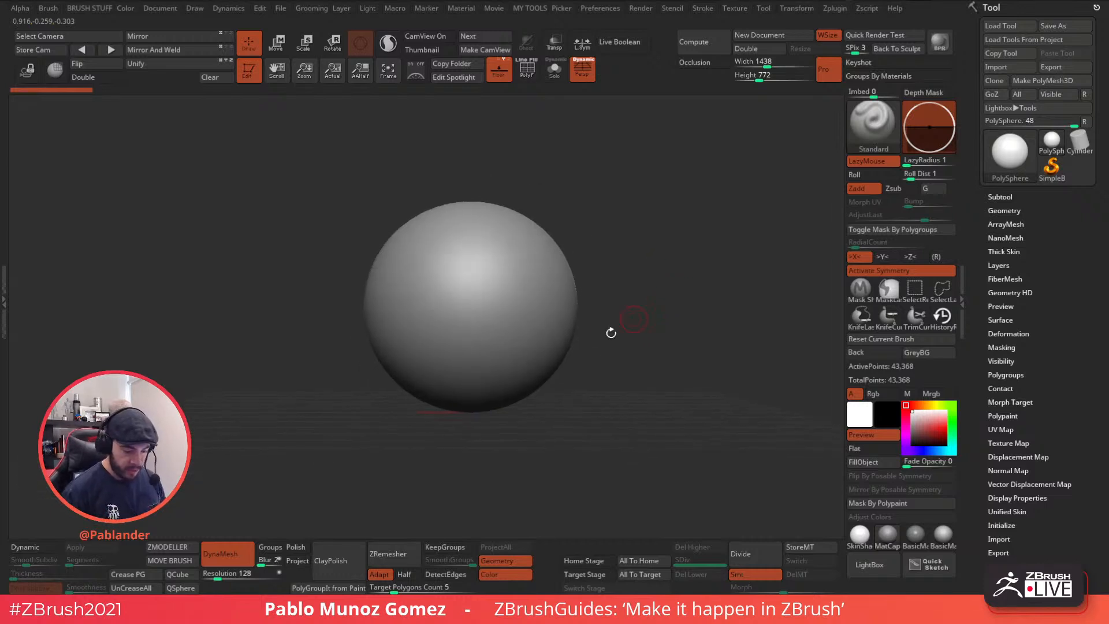
{"action": "left_click", "coordinate": [1005, 197]}
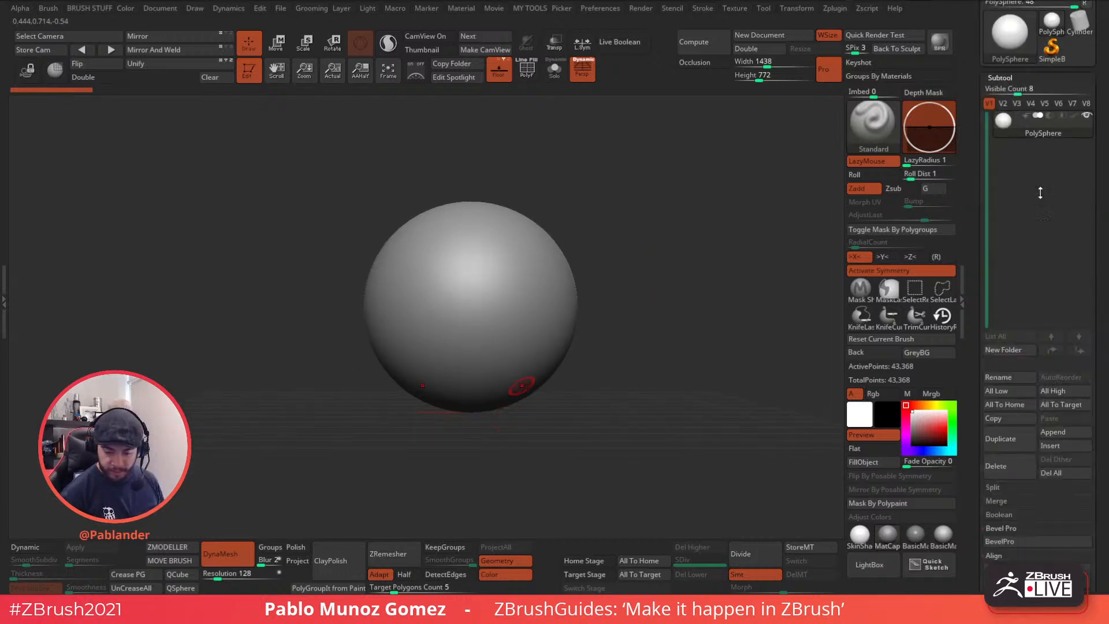
{"action": "scroll", "coordinate": [982, 142], "scroll_direction": "up", "scroll_amount": 3}
- Show the sphere's polyframe wireframe and turn off the floor grid
{"action": "key", "text": "shift+f"}
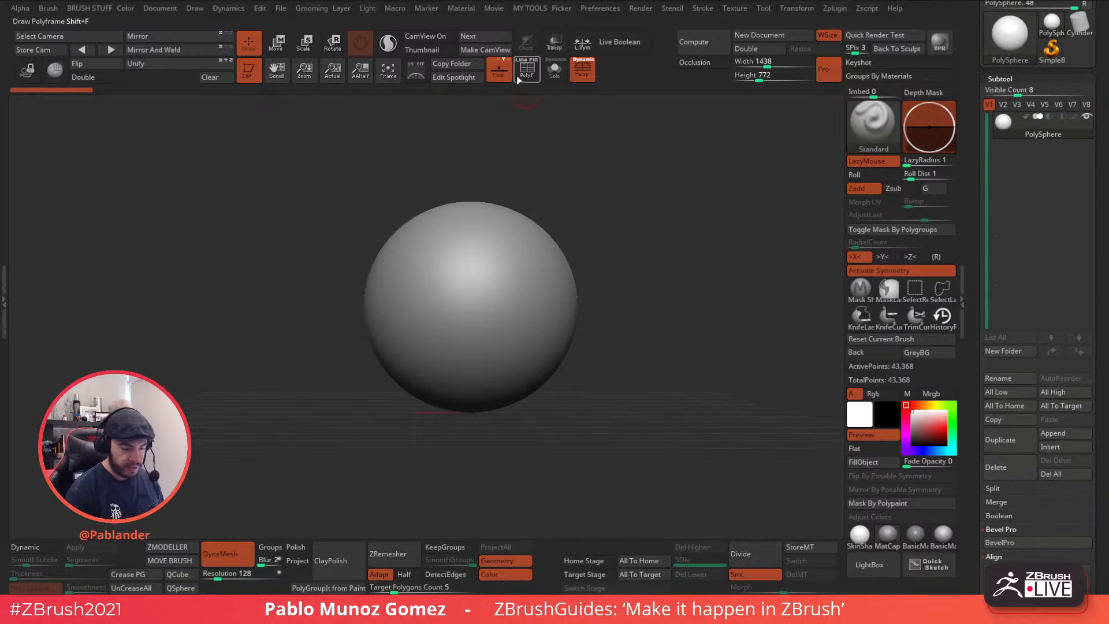
{"action": "left_click_drag", "start_coordinate": [670, 298], "coordinate": [669, 312], "text": "alt"}
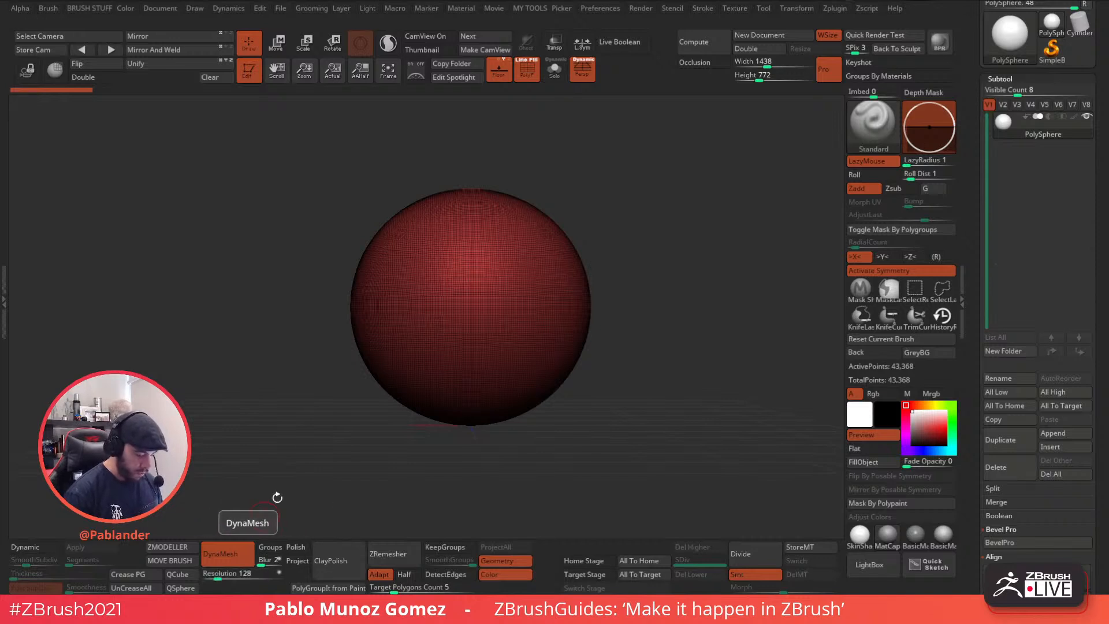
{"action": "left_click", "coordinate": [499, 70]}
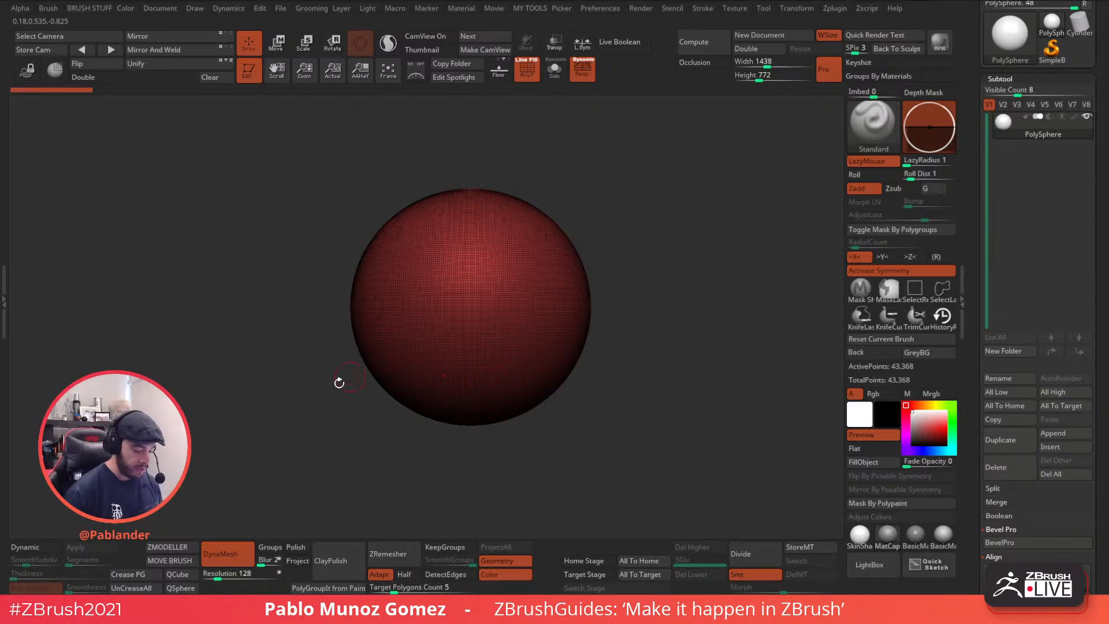
- Try scaling the whole sphere down uniformly with the gizmo, and undo the change
{"action": "key", "text": "w"}
{"action": "left_click_drag", "start_coordinate": [469, 306], "coordinate": [427, 366]}
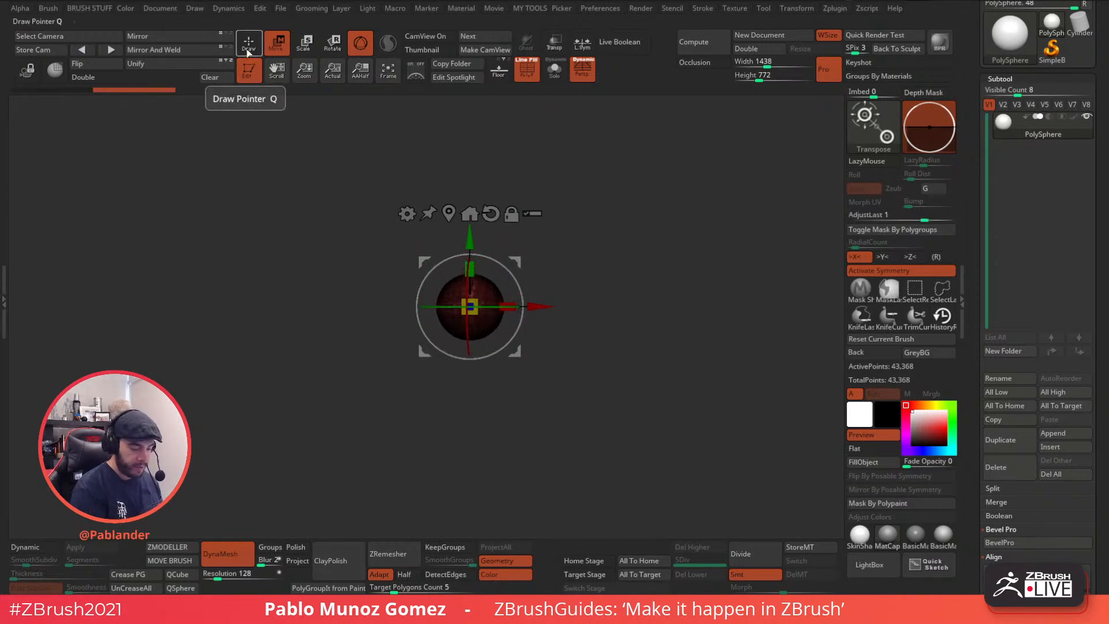
{"action": "key", "text": "ctrl+z"}
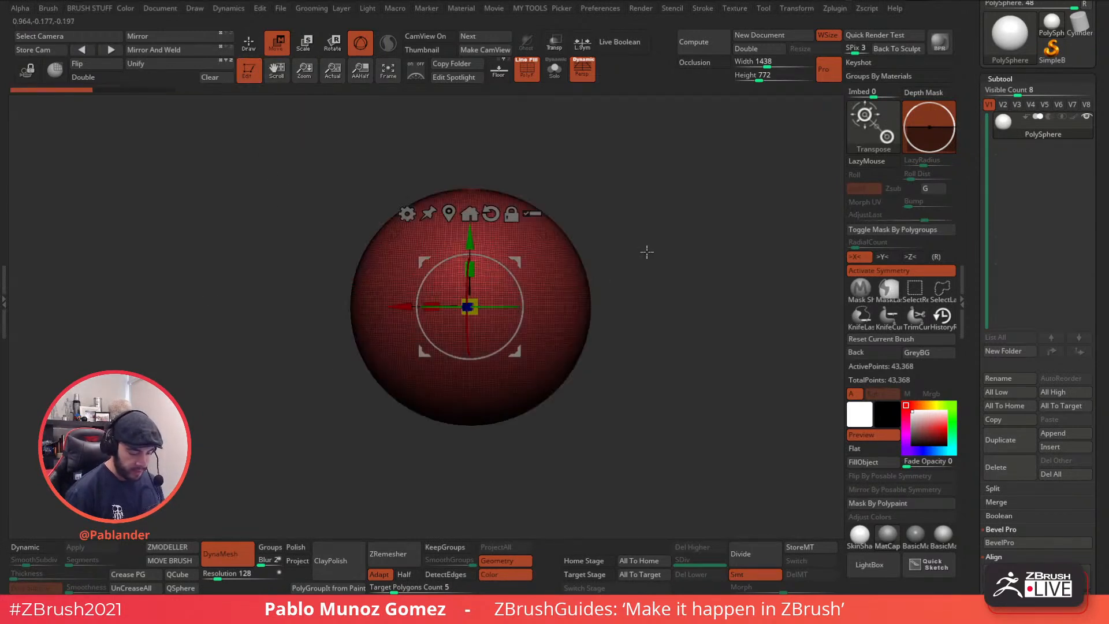
- Apply the skin shade material to the sphere and leave a canvas snapshot of it beside the live model
{"action": "left_click", "coordinate": [859, 535]}
{"action": "left_click_drag", "start_coordinate": [695, 352], "coordinate": [653, 297], "text": "alt"}
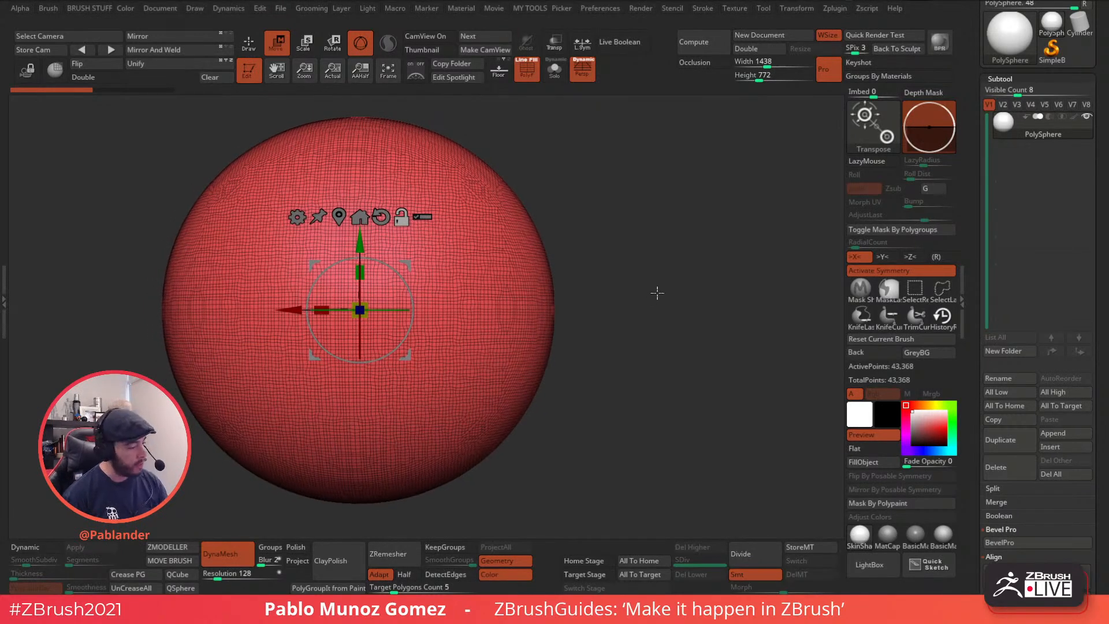
{"action": "left_click_drag", "start_coordinate": [568, 294], "coordinate": [860, 270], "text": "alt"}
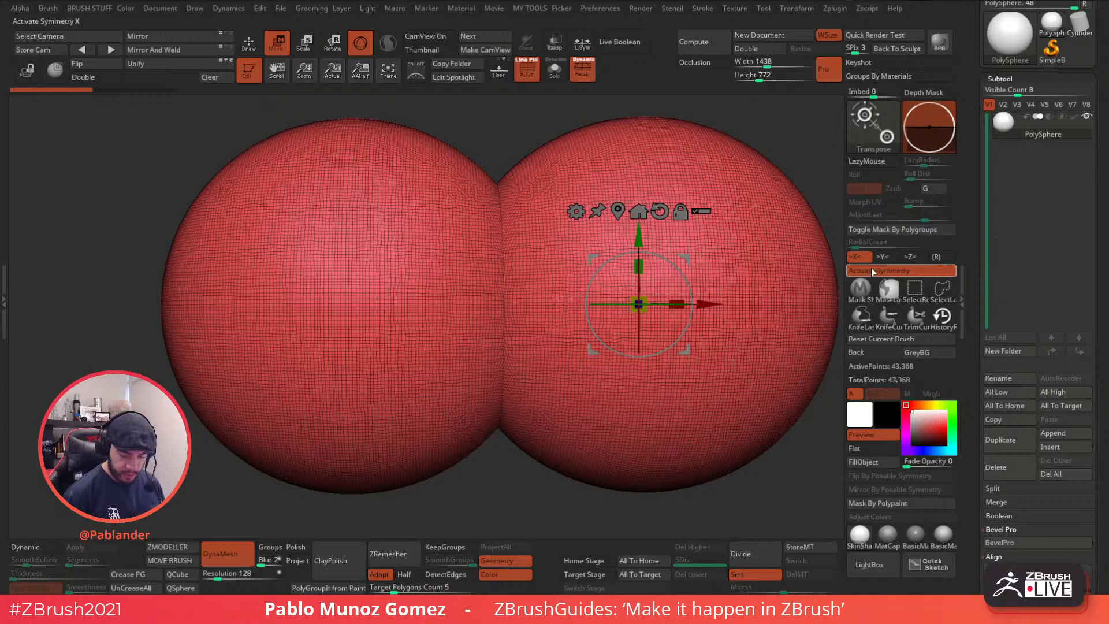
- Scale the live sphere down uniformly to under a third of the snapshot's size and remesh it with DynaMesh at resolution 128
{"action": "left_click_drag", "start_coordinate": [645, 298], "coordinate": [550, 389]}
{"action": "left_click", "coordinate": [250, 44]}
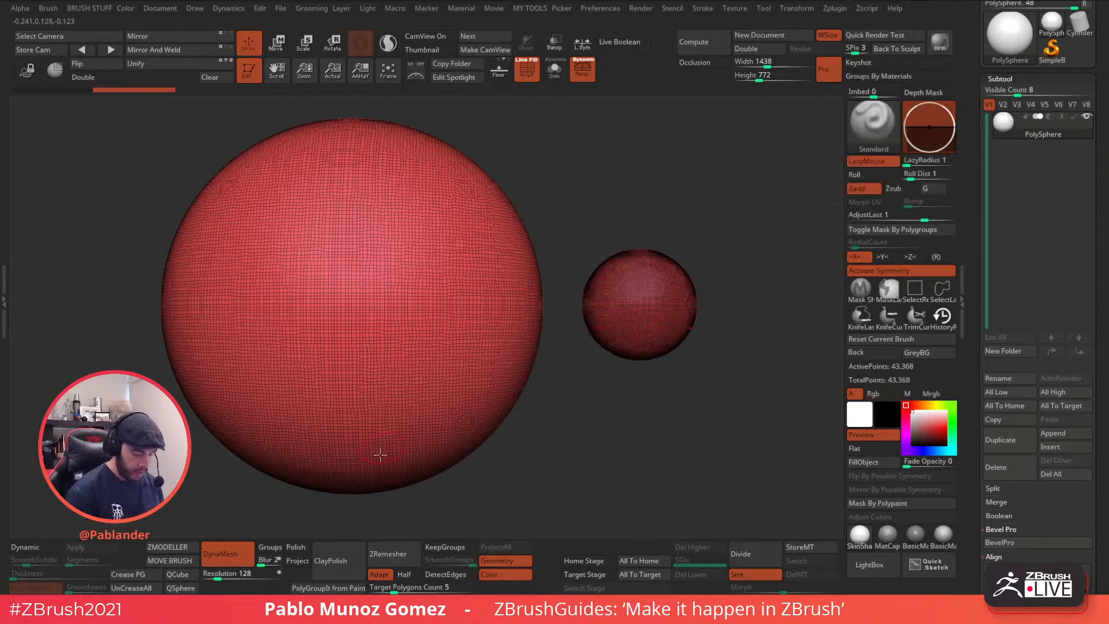
{"action": "left_click_drag", "start_coordinate": [740, 206], "coordinate": [748, 325], "text": "ctrl"}
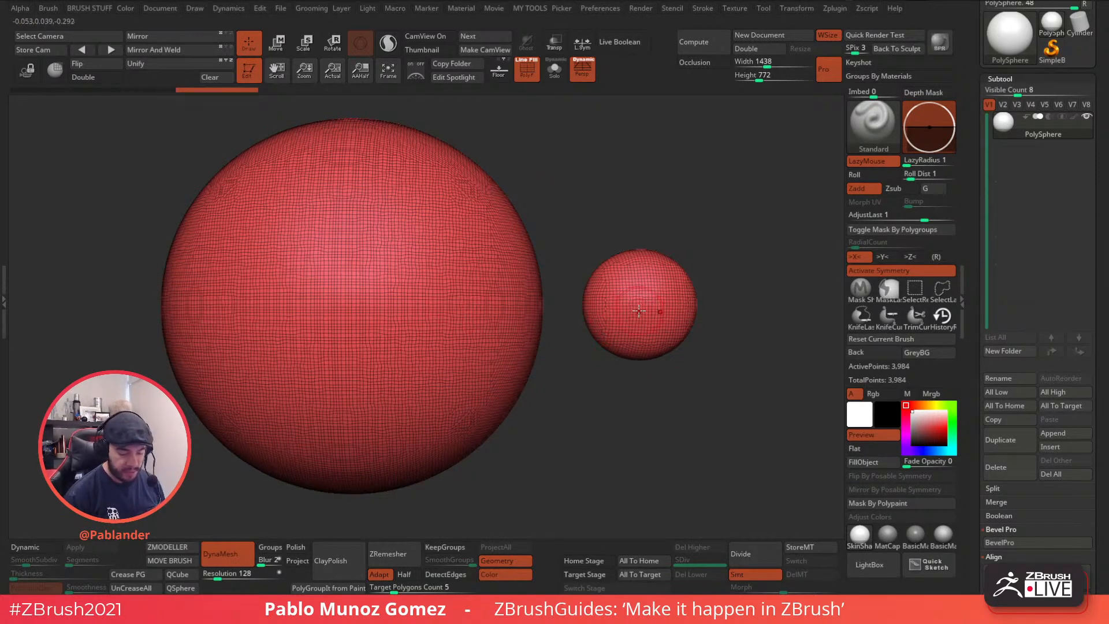
- Compare the small sphere's polygon density against the large snapshot, and clear the snapshot from the canvas
{"action": "left_click_drag", "start_coordinate": [694, 303], "coordinate": [598, 300], "text": "alt"}
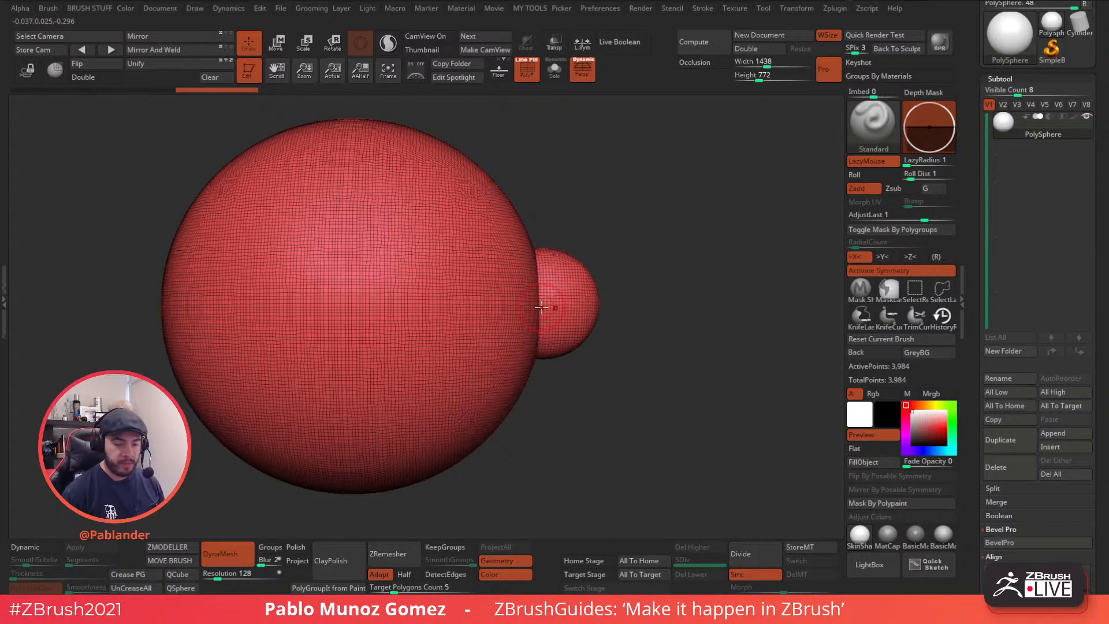
{"action": "left_click_drag", "start_coordinate": [646, 348], "coordinate": [639, 330]}
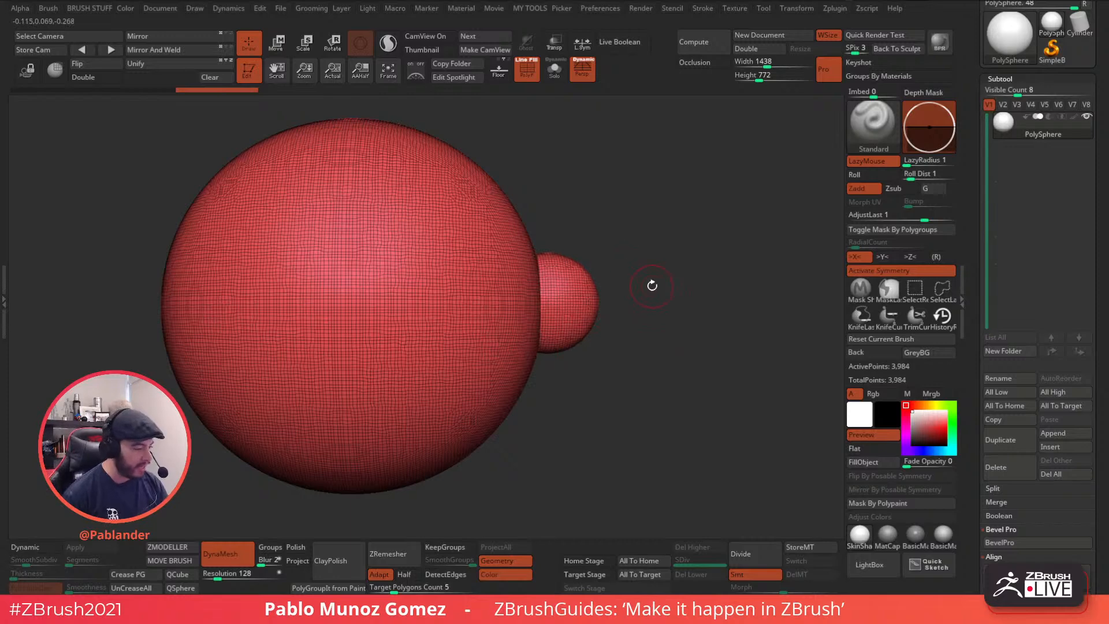
{"action": "key", "text": "ctrl"}
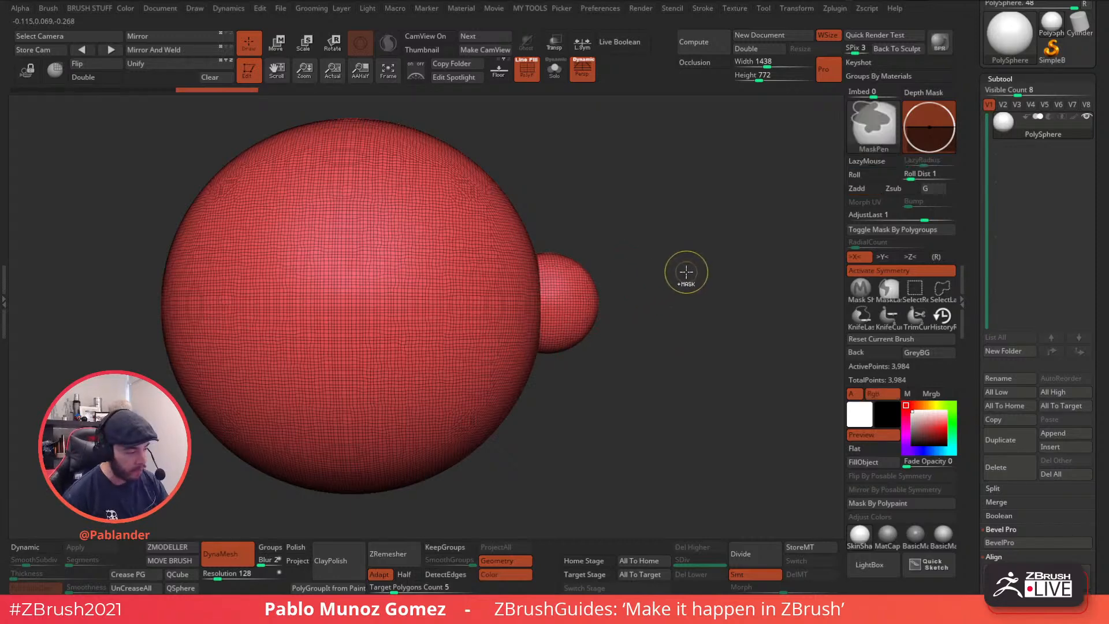
{"action": "key", "text": "ctrl+z"}
{"action": "left_click_drag", "start_coordinate": [682, 275], "coordinate": [610, 356]}
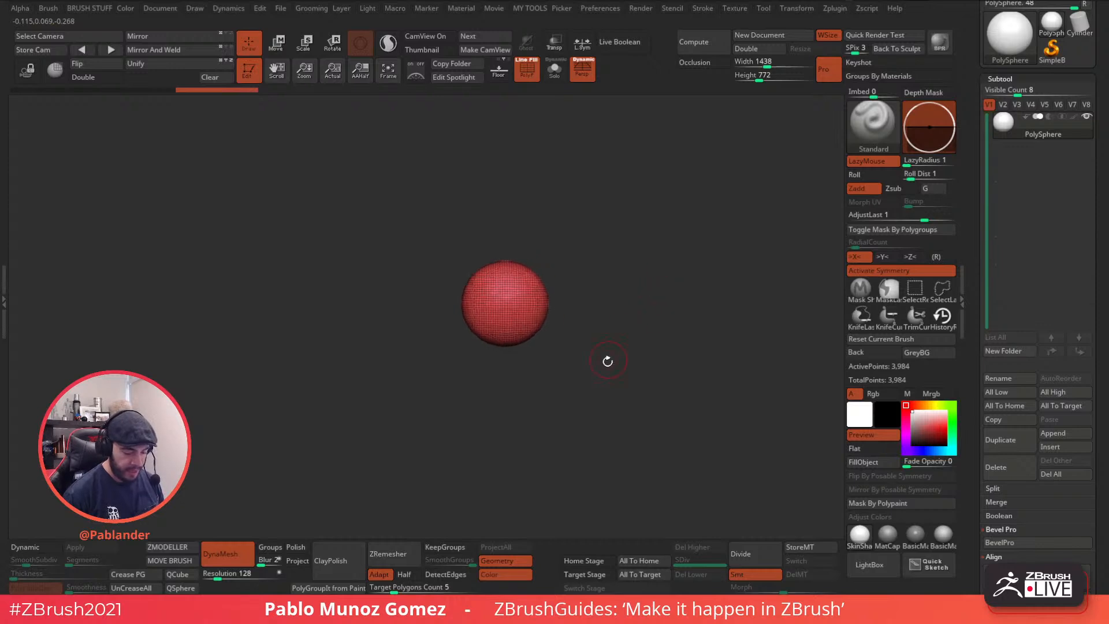
{"action": "left_click_drag", "start_coordinate": [549, 317], "coordinate": [554, 287]}
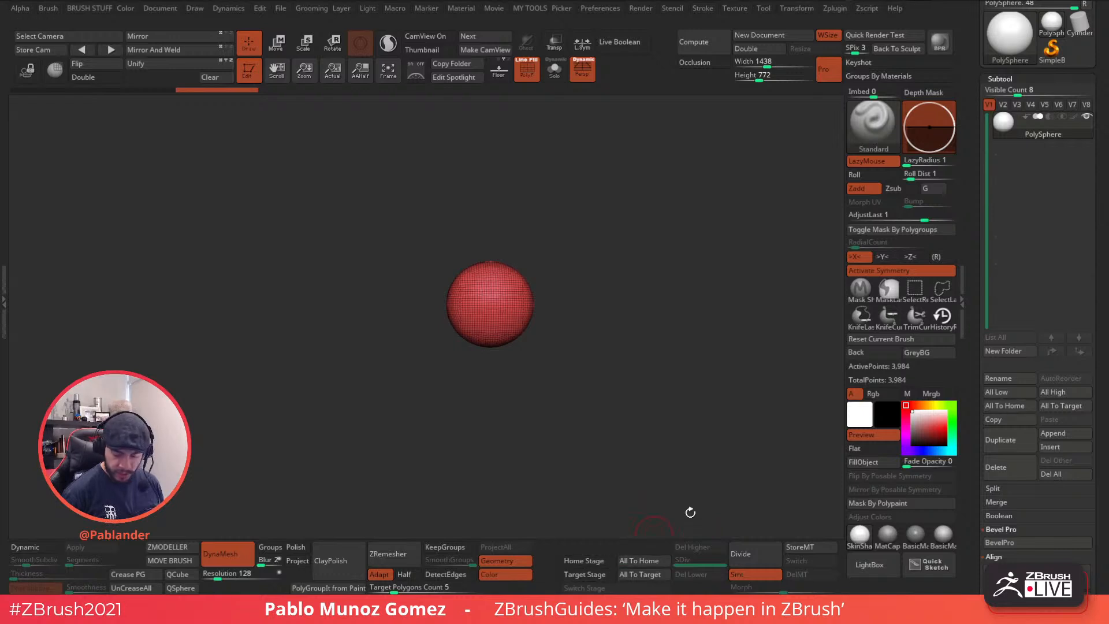
- Expand the Stager section of the Geometry settings, examine its stage options and return to the subtool list
{"action": "left_click_drag", "start_coordinate": [984, 509], "coordinate": [982, 230]}
{"action": "left_click", "coordinate": [1004, 250]}
{"action": "left_click_drag", "start_coordinate": [1059, 409], "coordinate": [1058, 306]}
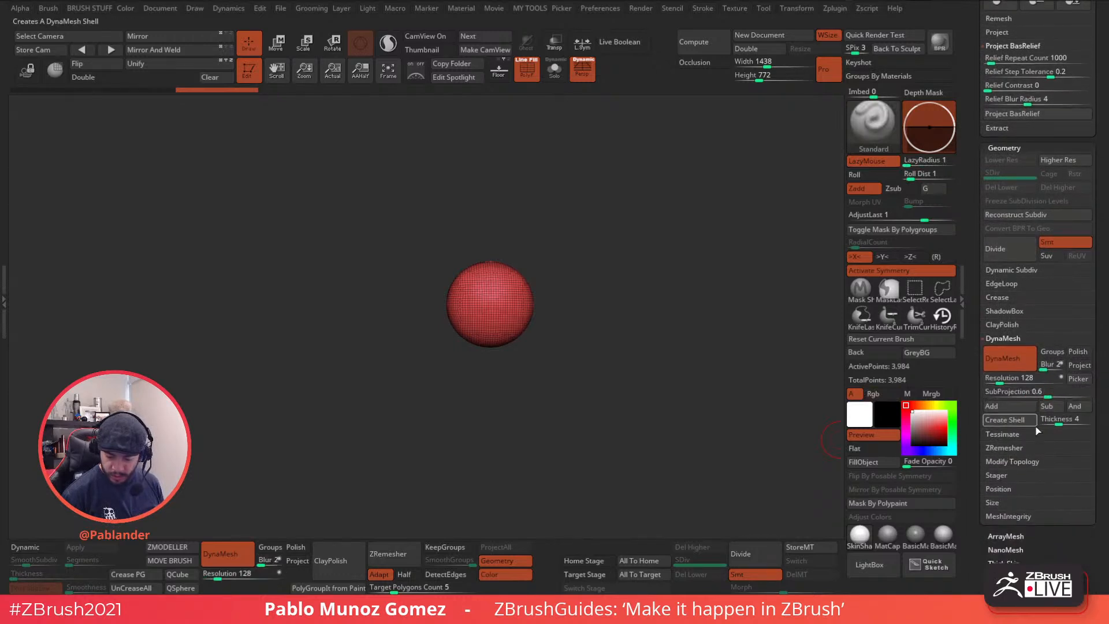
{"action": "left_click", "coordinate": [1001, 477]}
{"action": "left_click_drag", "start_coordinate": [1001, 479], "coordinate": [1003, 286]}
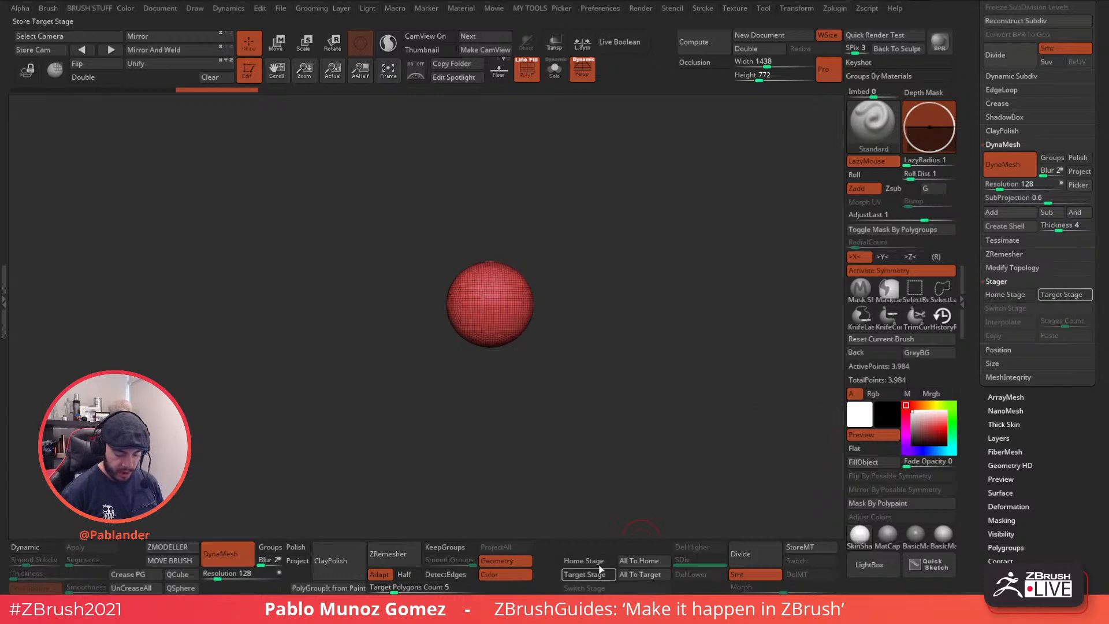
{"action": "left_click_drag", "start_coordinate": [971, 152], "coordinate": [979, 357]}
{"action": "left_click_drag", "start_coordinate": [977, 121], "coordinate": [977, 242]}
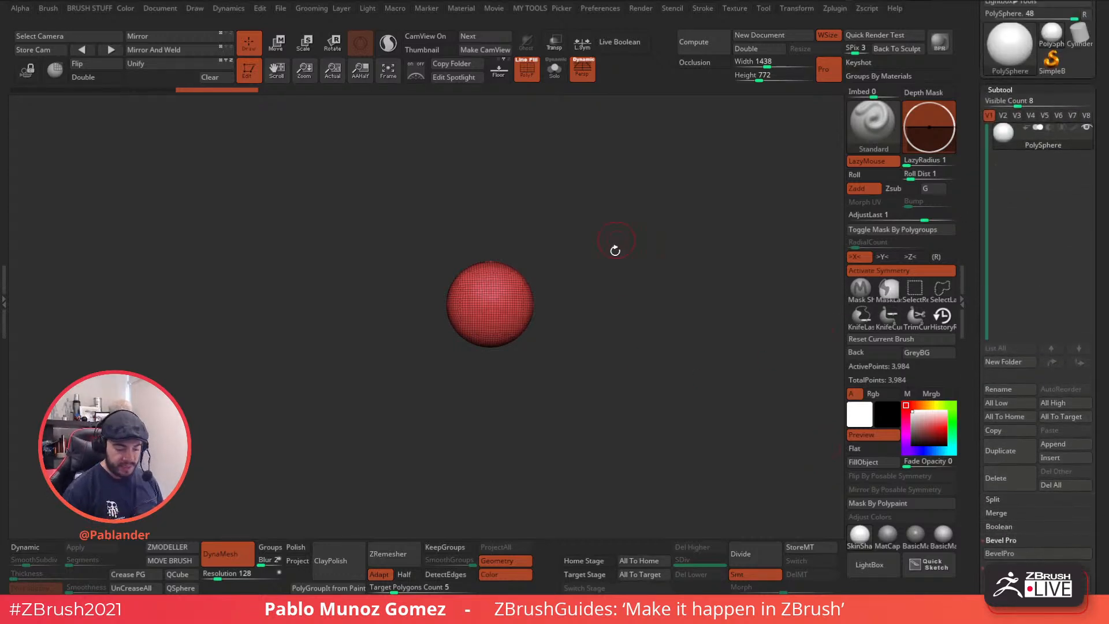
- Store the small sphere's current position and scale as the home stage
{"action": "left_click", "coordinate": [586, 562]}
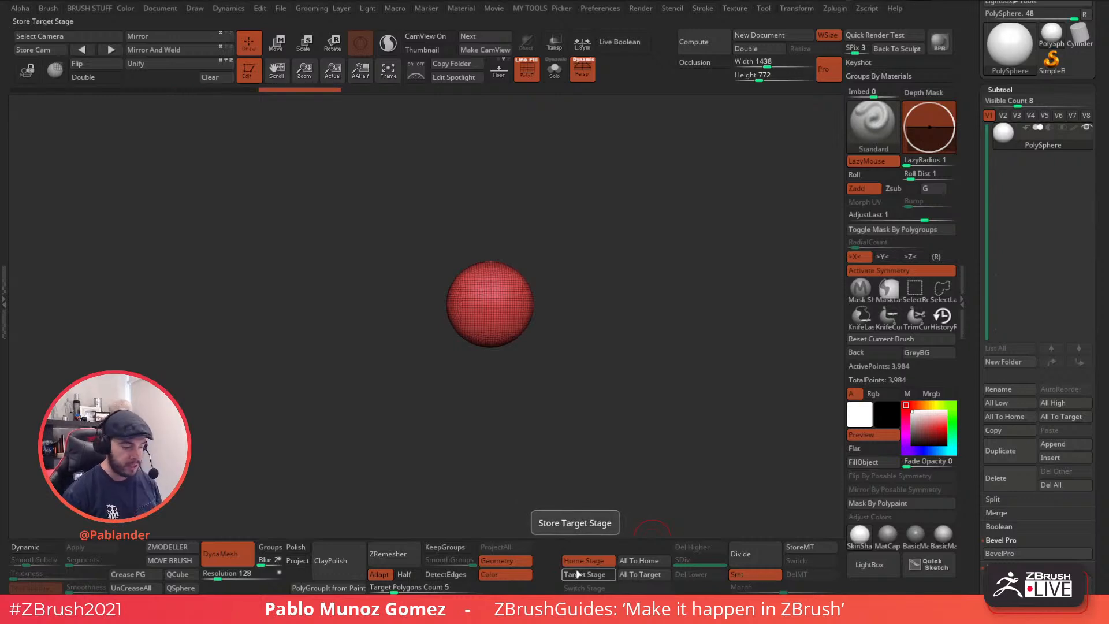
{"action": "key", "text": "w"}
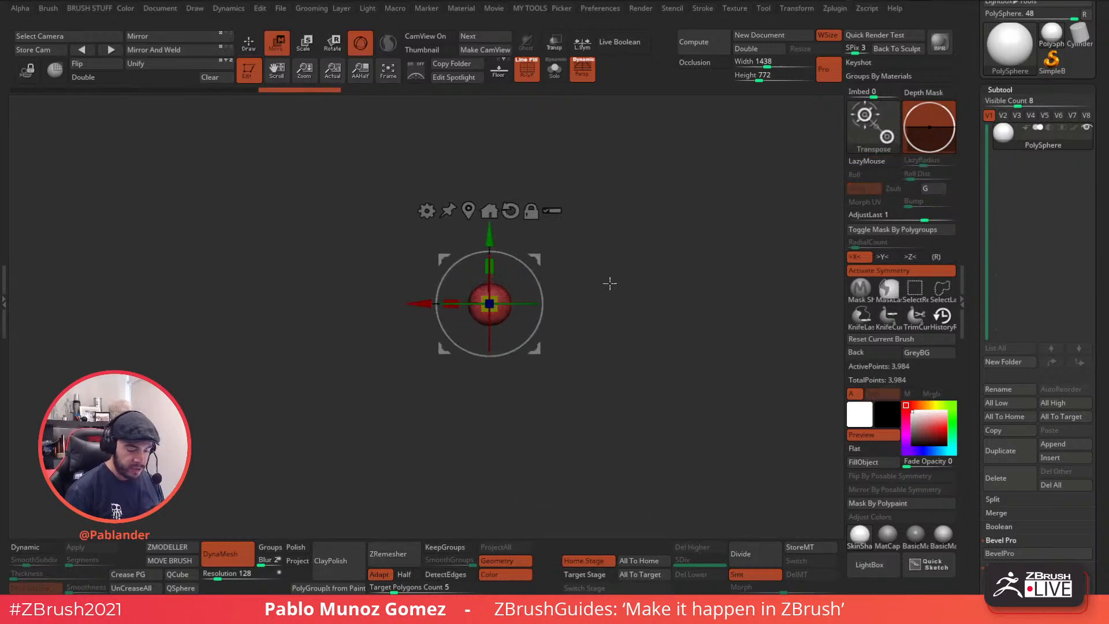
- Try moving the sphere diagonally with symmetry active, and undo the move
{"action": "left_click", "coordinate": [521, 217]}
{"action": "left_click_drag", "start_coordinate": [524, 265], "coordinate": [707, 160]}
{"action": "key", "text": "ctrl+z"}
- Turn off symmetry, and move the sphere diagonally upward away from its original place while making it much larger
{"action": "left_click", "coordinate": [917, 272]}
{"action": "left_click_drag", "start_coordinate": [525, 266], "coordinate": [709, 158]}
{"action": "mouse_move", "coordinate": [665, 202]}
{"action": "left_mouse_down"}
{"action": "mouse_move", "coordinate": [711, 246]}
{"action": "mouse_move", "coordinate": [737, 235]}
{"action": "left_mouse_up"}
{"action": "key", "text": "q"}
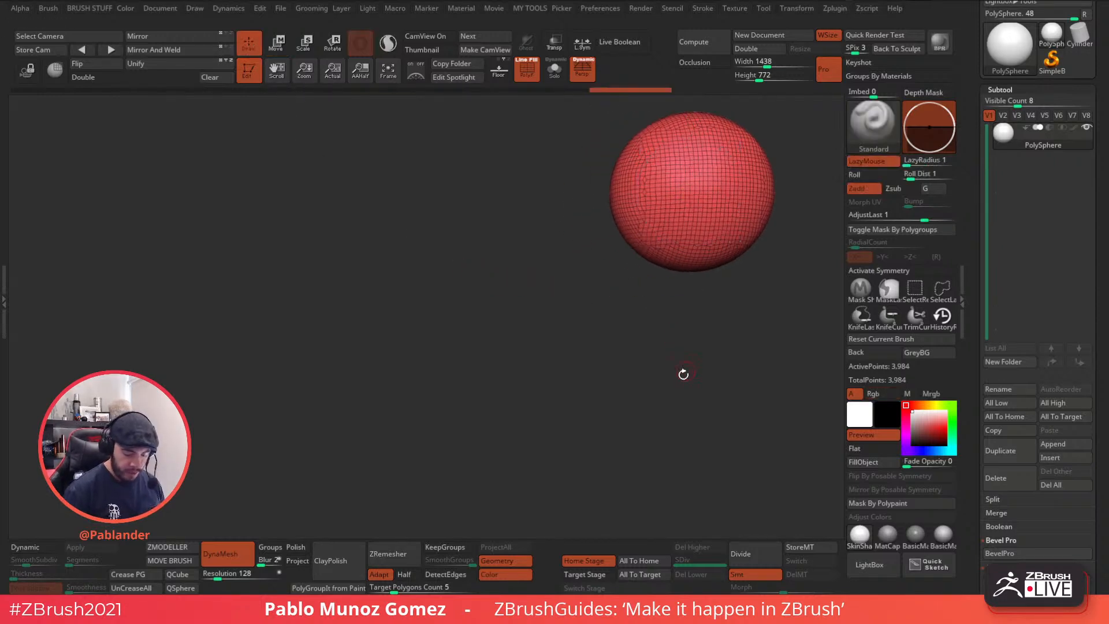
- Store the enlarged, moved sphere as the target stage and switch repeatedly between the home and target stages
{"action": "left_click", "coordinate": [585, 574]}
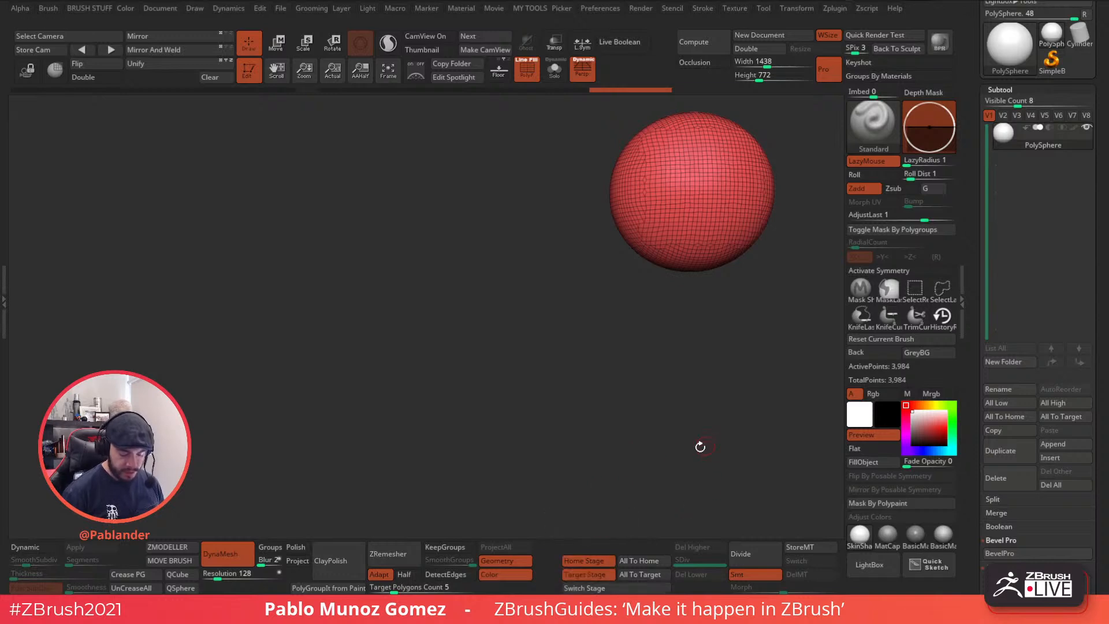
{"action": "left_click", "coordinate": [616, 588]}
{"action": "left_click", "coordinate": [616, 588]}
{"action": "left_click", "coordinate": [617, 588]}
{"action": "left_click", "coordinate": [616, 588]}
{"action": "left_click", "coordinate": [617, 588]}
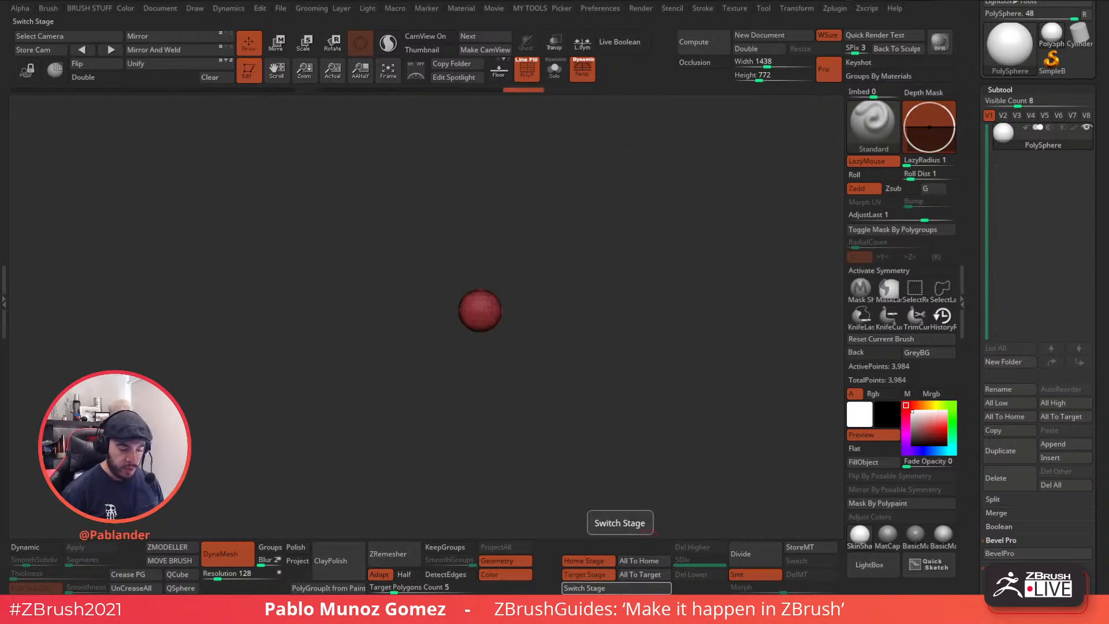
{"action": "left_click", "coordinate": [603, 588]}
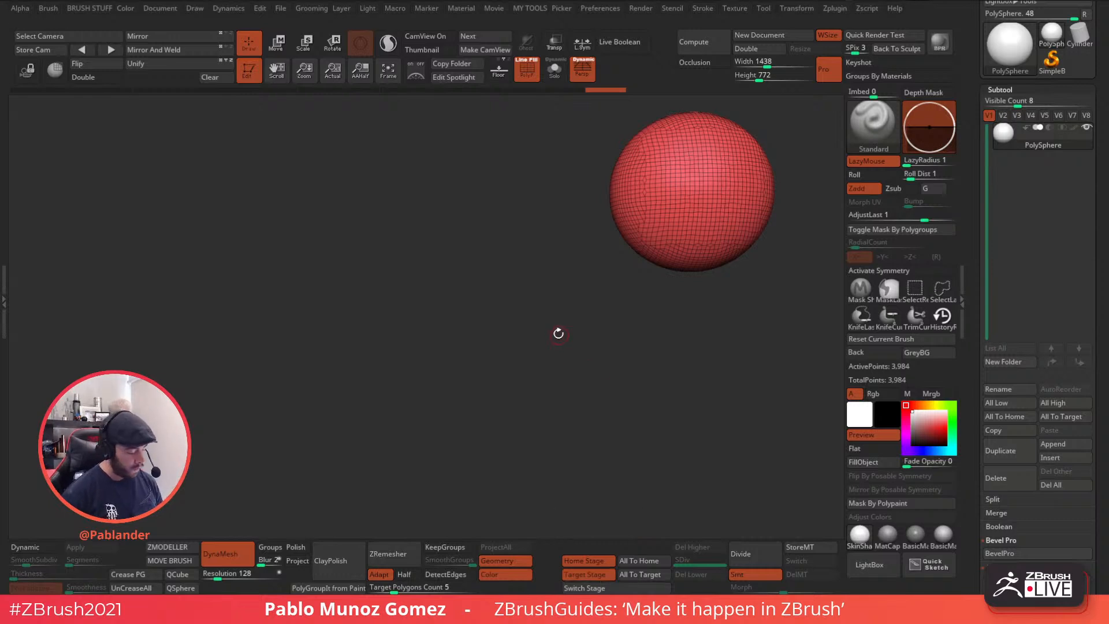
- Remesh the sphere with DynaMesh in its target stage and frame it in the view
{"action": "left_click_drag", "start_coordinate": [530, 279], "coordinate": [569, 393], "text": "ctrl"}
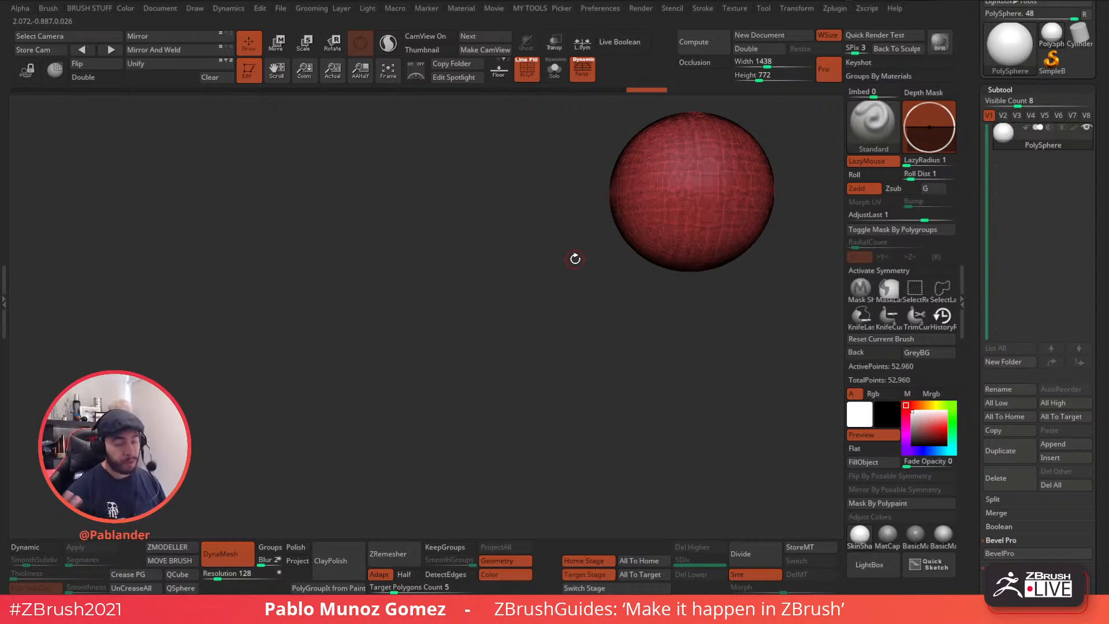
{"action": "key", "text": "f"}
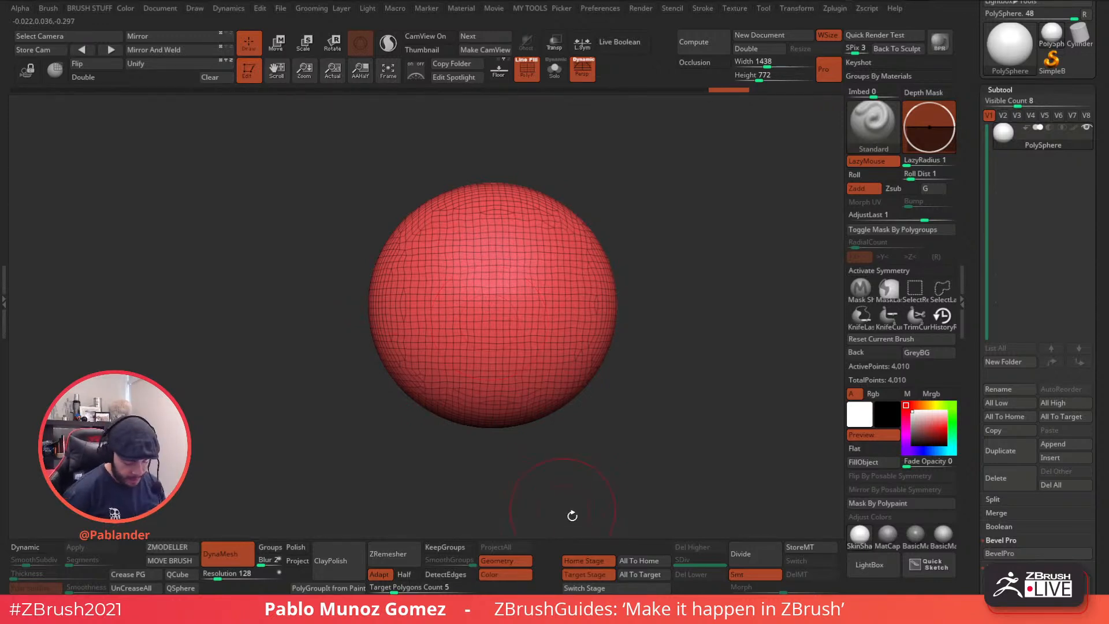
- Clear the stored home and target stages and reactivate X symmetry on the sphere
{"action": "left_click", "coordinate": [585, 574]}
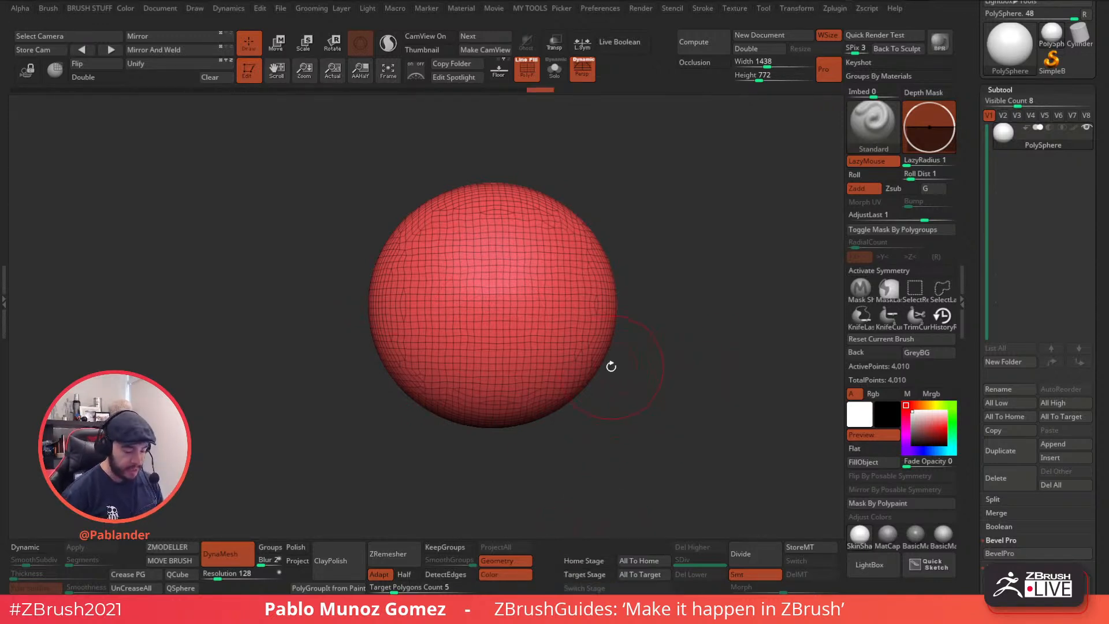
{"action": "left_click_drag", "start_coordinate": [611, 366], "coordinate": [680, 334]}
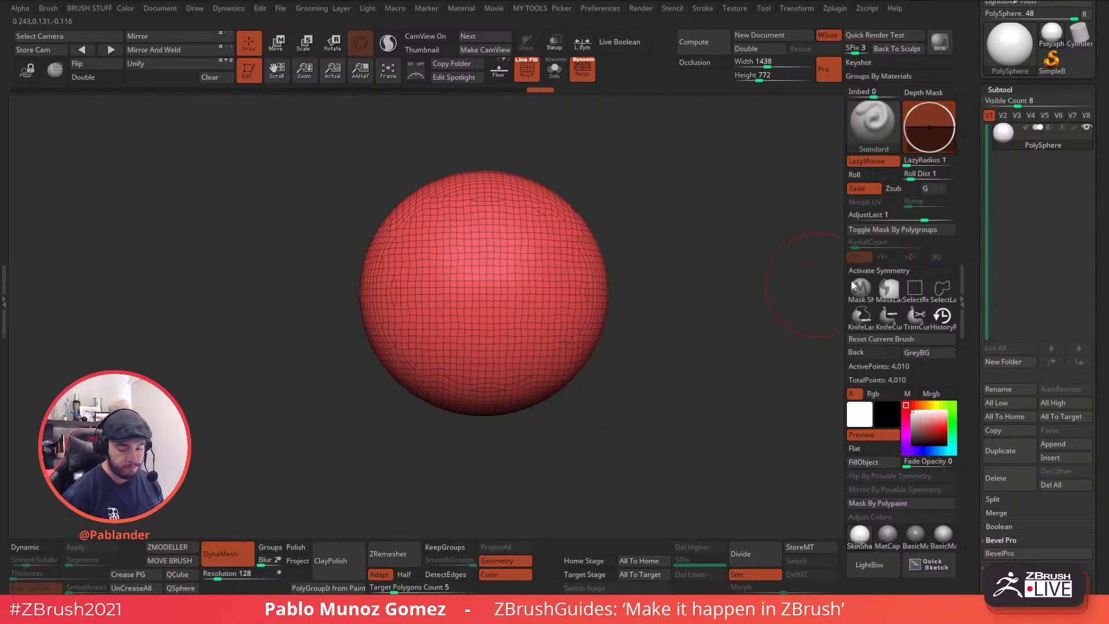
{"action": "left_click", "coordinate": [896, 271]}
{"action": "left_click_drag", "start_coordinate": [663, 329], "coordinate": [659, 305], "text": "alt"}
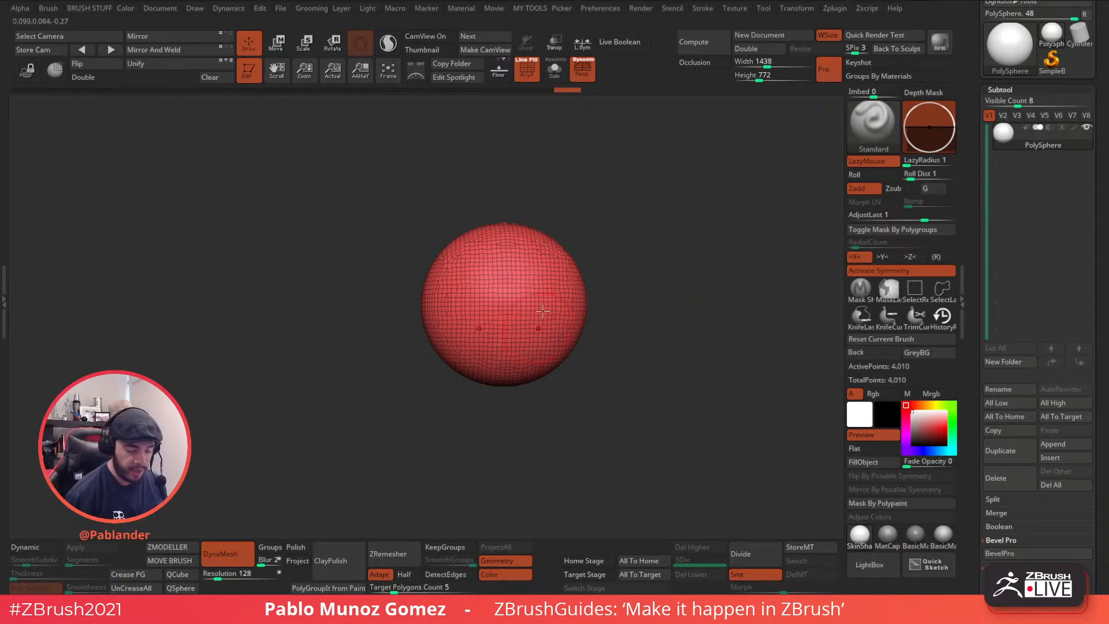
{"action": "left_click_drag", "start_coordinate": [597, 290], "coordinate": [577, 206]}
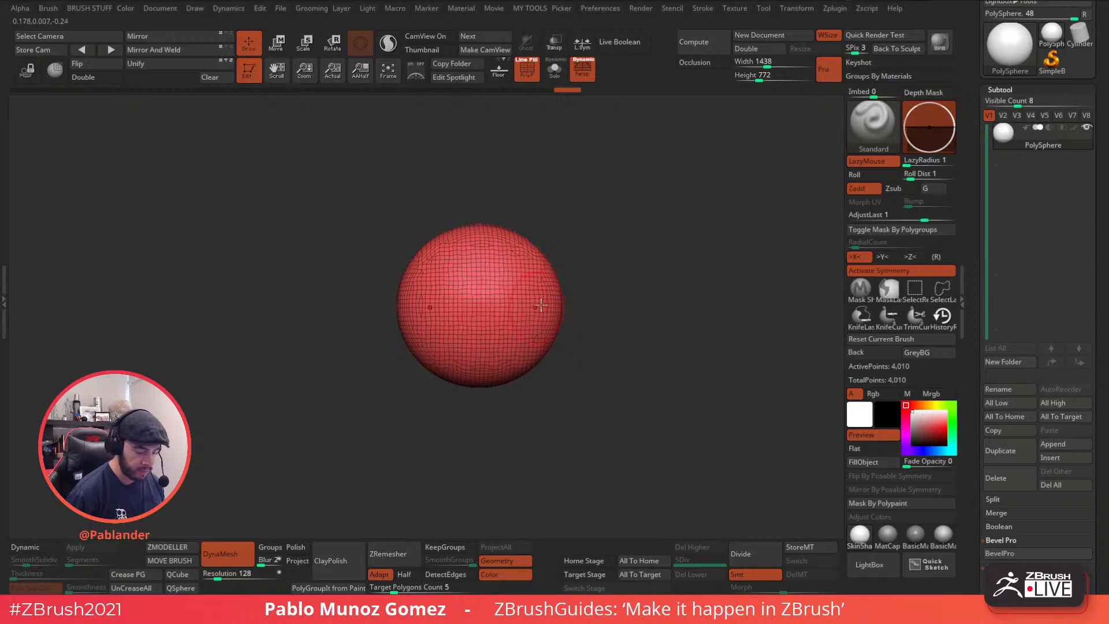
{"action": "key", "text": "w"}
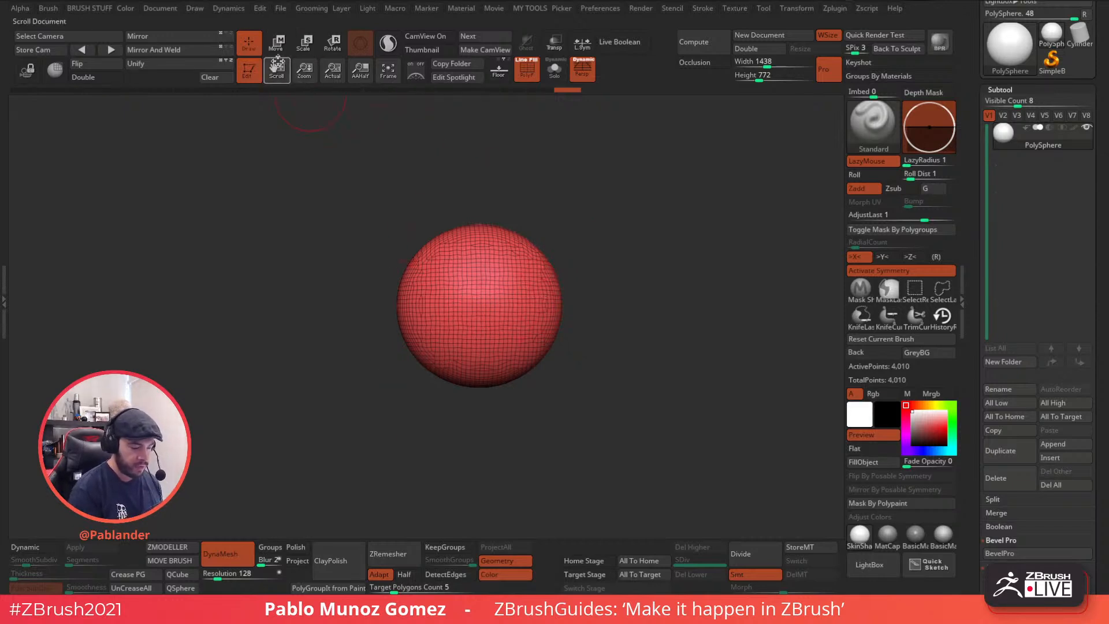
{"action": "right_click_drag", "start_coordinate": [599, 247], "coordinate": [549, 201], "text": "ctrl"}
{"action": "right_click_drag", "start_coordinate": [662, 154], "coordinate": [642, 235], "text": "alt"}
{"action": "left_click", "coordinate": [648, 167]}
{"action": "right_click_drag", "start_coordinate": [517, 280], "coordinate": [584, 377], "text": "ctrl"}
{"action": "right_click_drag", "start_coordinate": [624, 308], "coordinate": [657, 280], "text": "alt"}
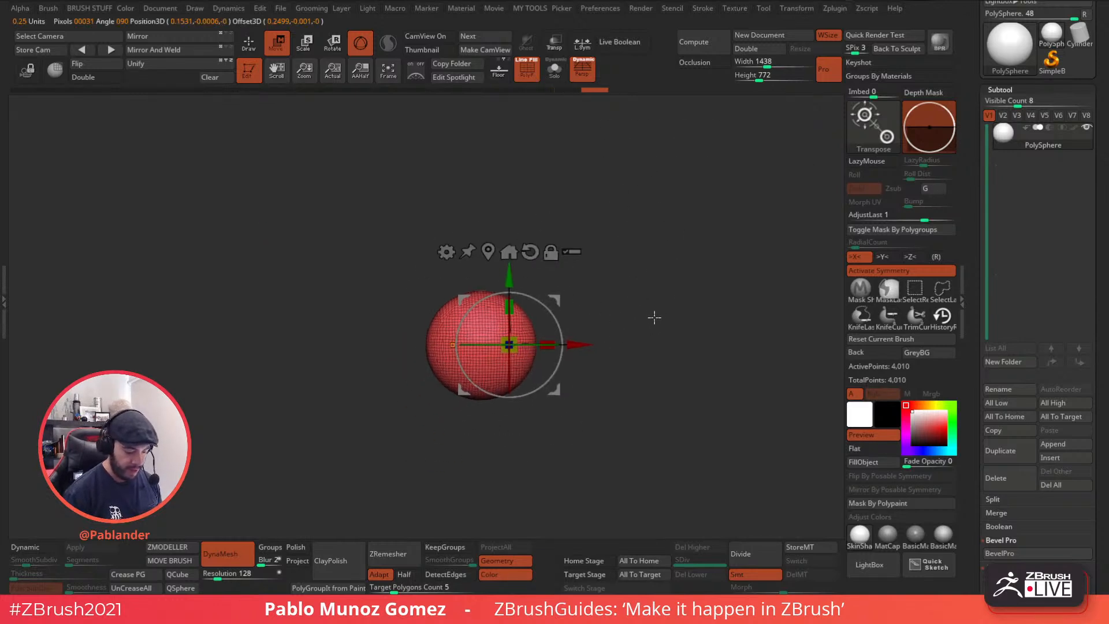
{"action": "right_click_drag", "start_coordinate": [608, 330], "coordinate": [613, 312], "text": "alt"}
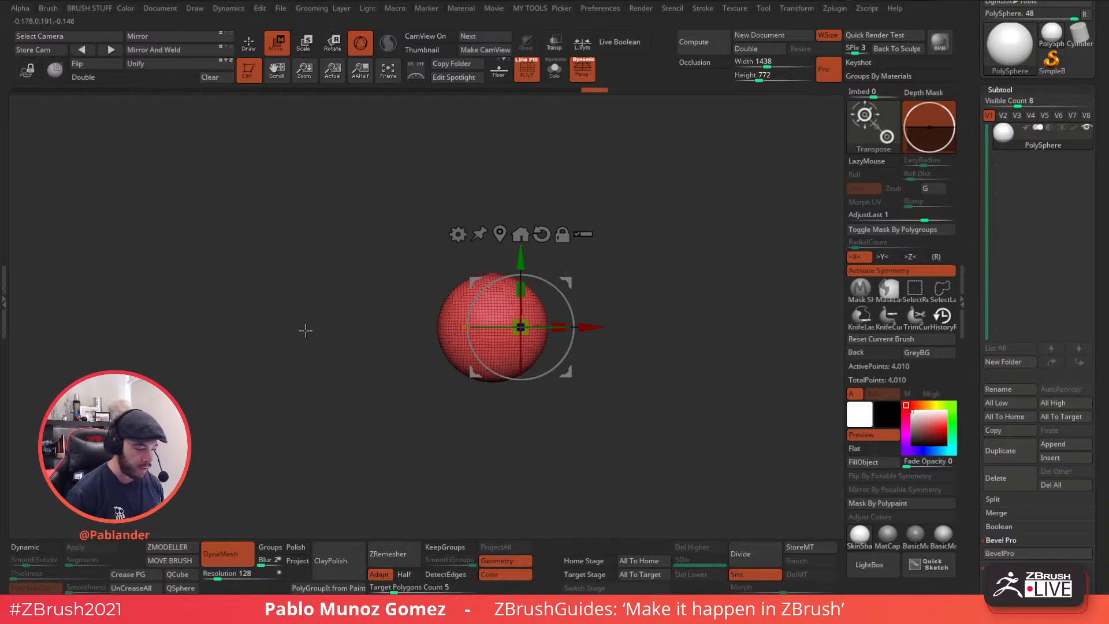
{"action": "key", "text": "q"}
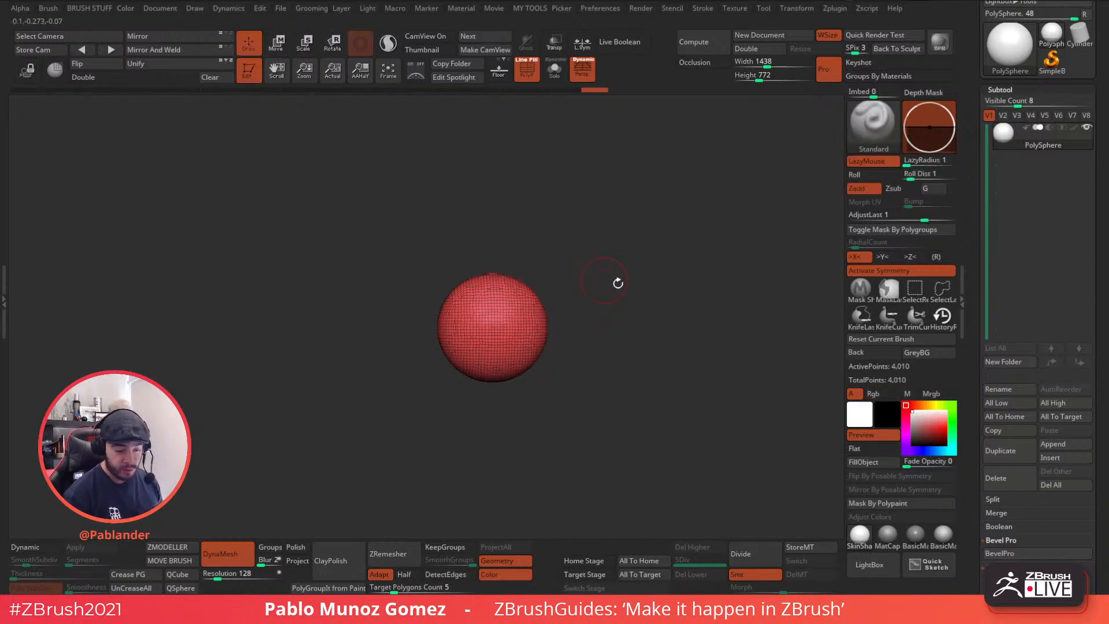
{"action": "left_click_drag", "start_coordinate": [744, 340], "coordinate": [742, 308], "text": "alt"}
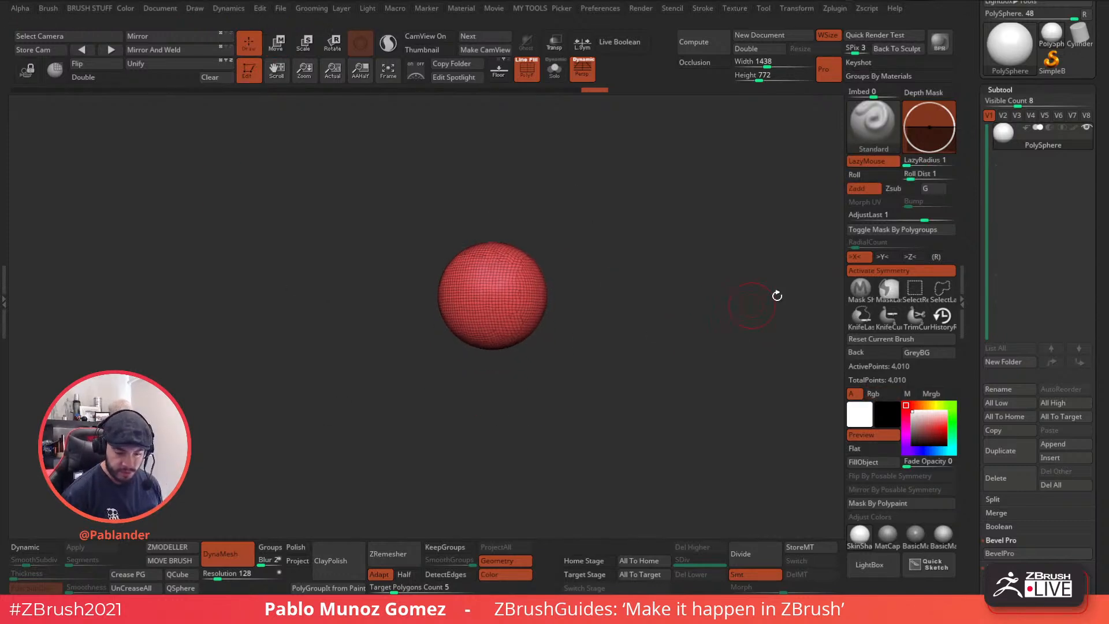
{"action": "left_click_drag", "start_coordinate": [637, 337], "coordinate": [599, 327]}
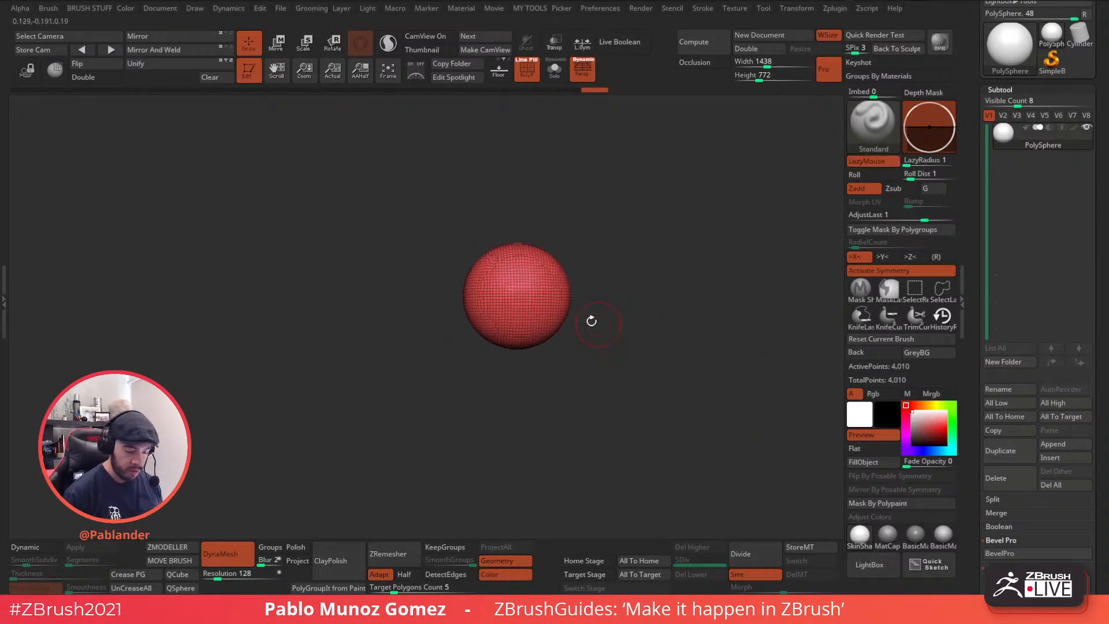
{"action": "left_click_drag", "start_coordinate": [601, 258], "coordinate": [555, 223]}
- Turn off perspective and stretch the sphere along its Z axis into a horizontal ellipsoid
{"action": "key", "text": "p"}
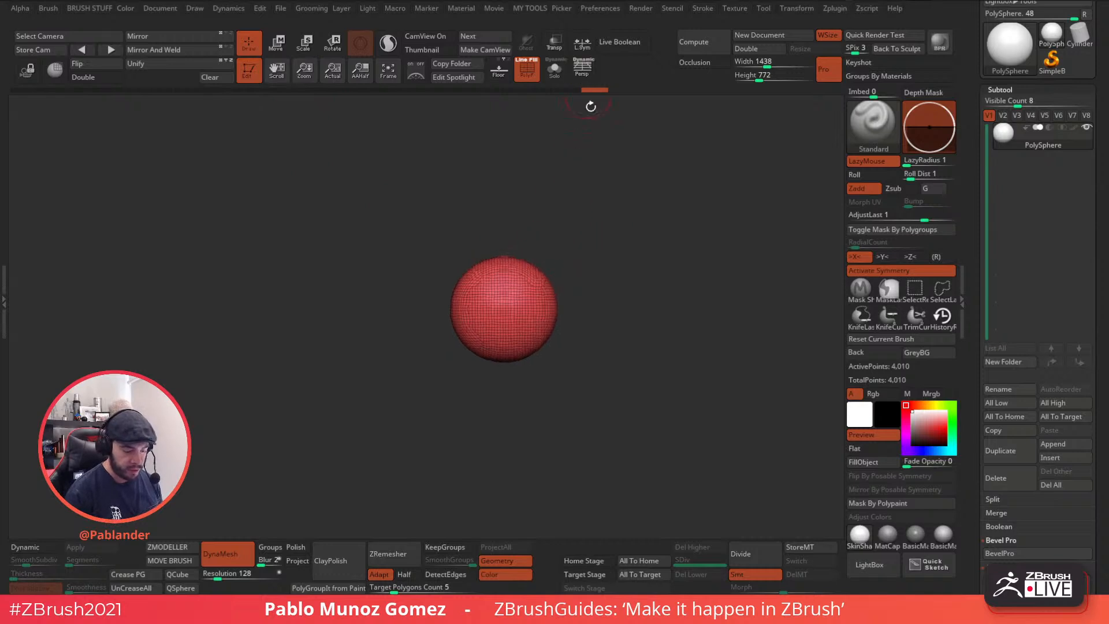
{"action": "key", "text": "w"}
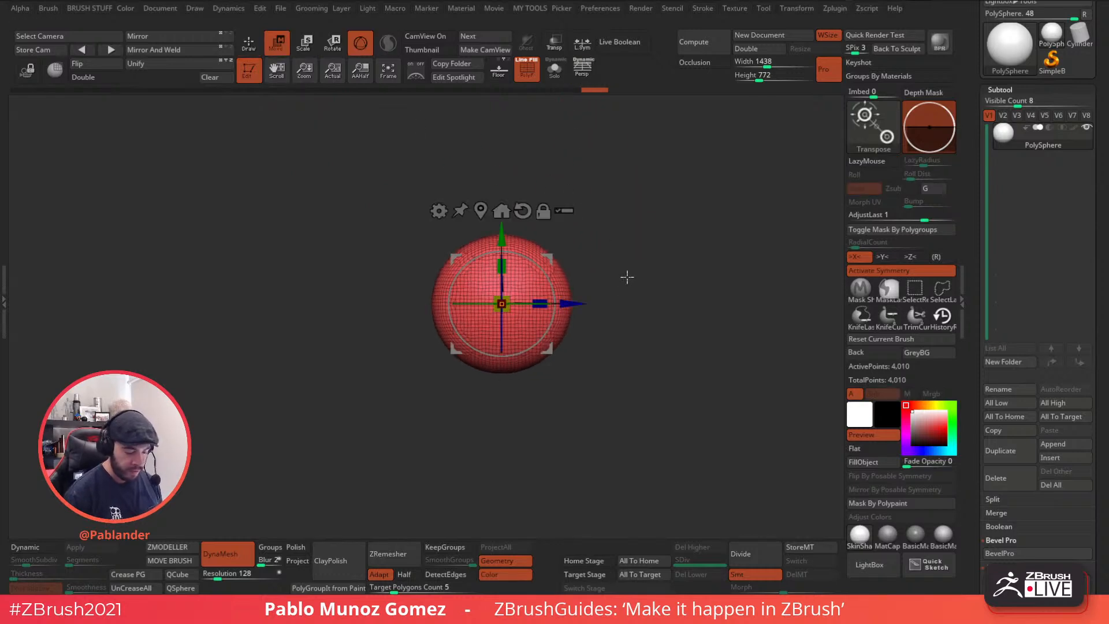
{"action": "left_click_drag", "start_coordinate": [538, 302], "coordinate": [563, 300]}
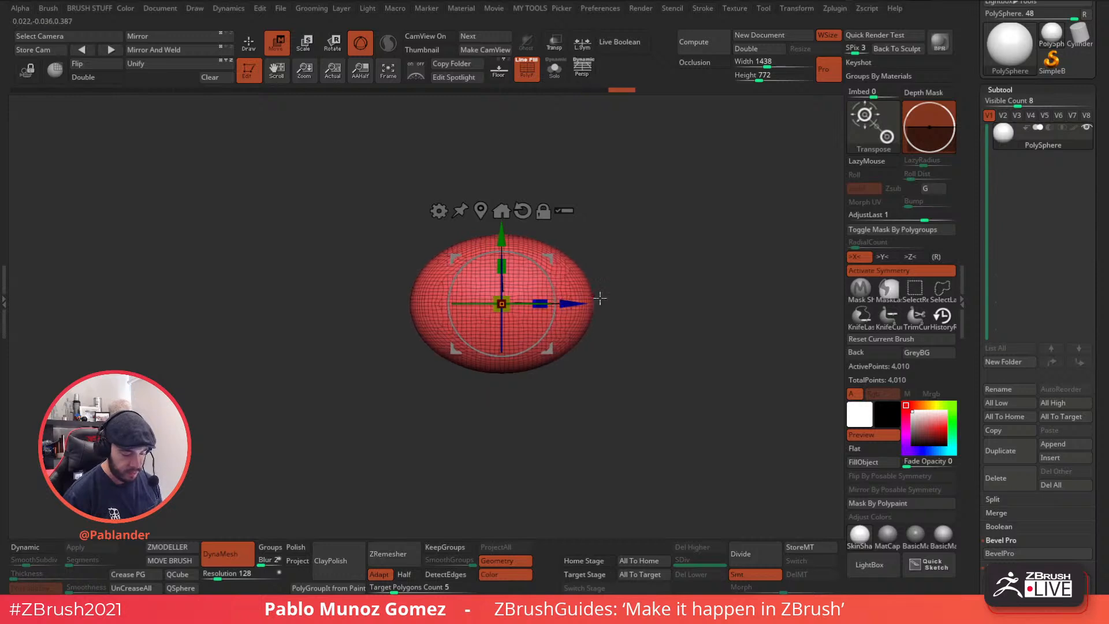
{"action": "left_click_drag", "start_coordinate": [707, 267], "coordinate": [686, 255], "text": "alt"}
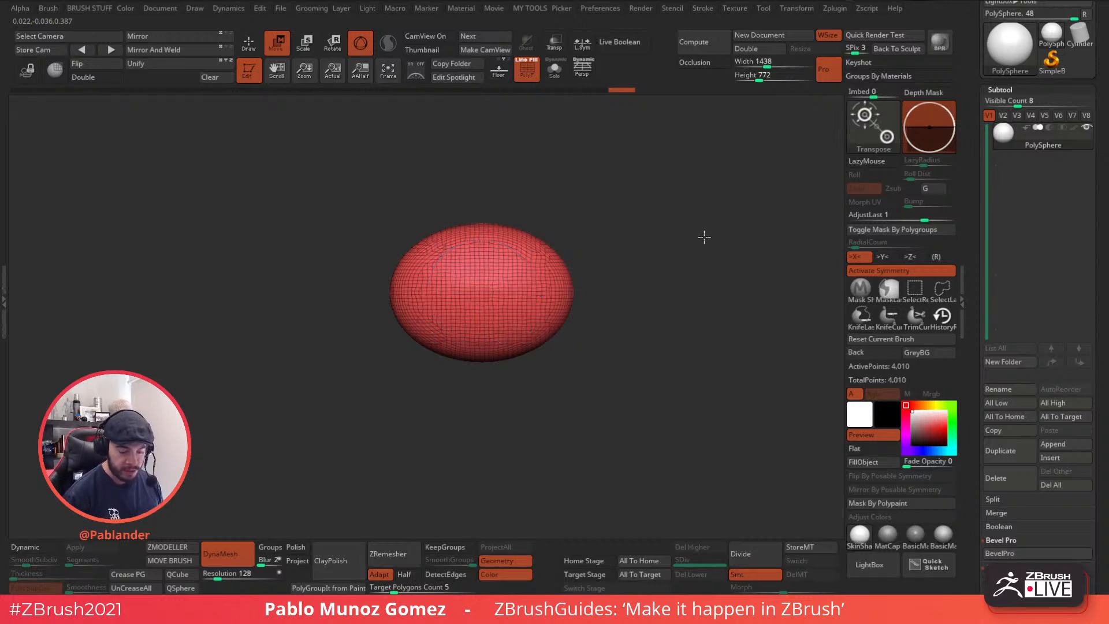
- Adjust the Focal Shift and push one lower end of the ellipsoid inward with the gizmo's soft falloff
{"action": "key", "text": "space"}
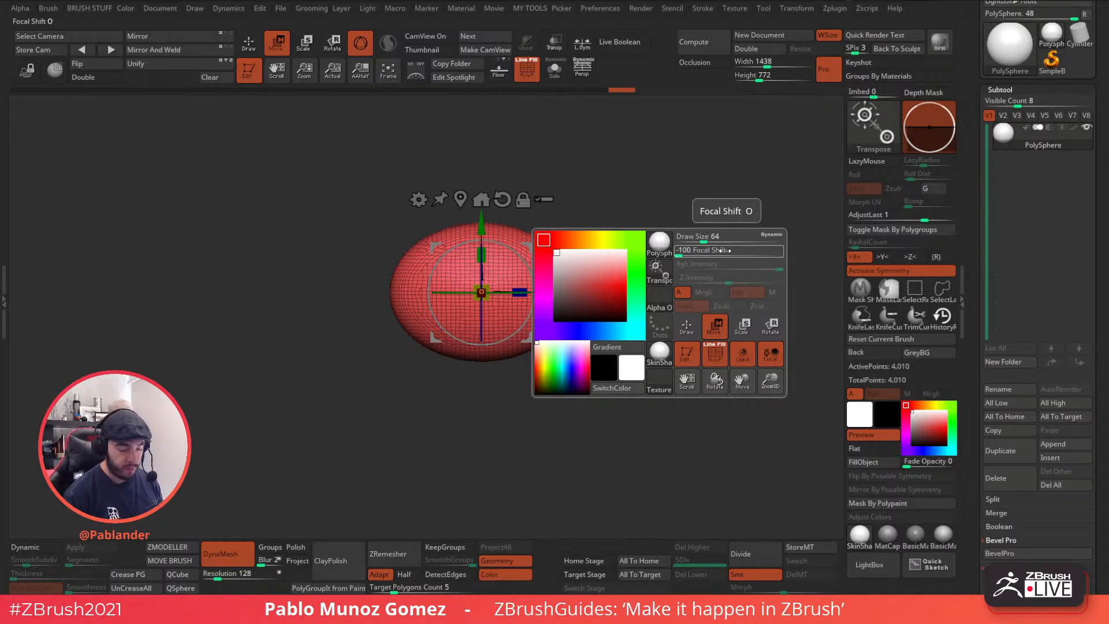
{"action": "left_click_drag", "start_coordinate": [726, 250], "coordinate": [753, 255]}
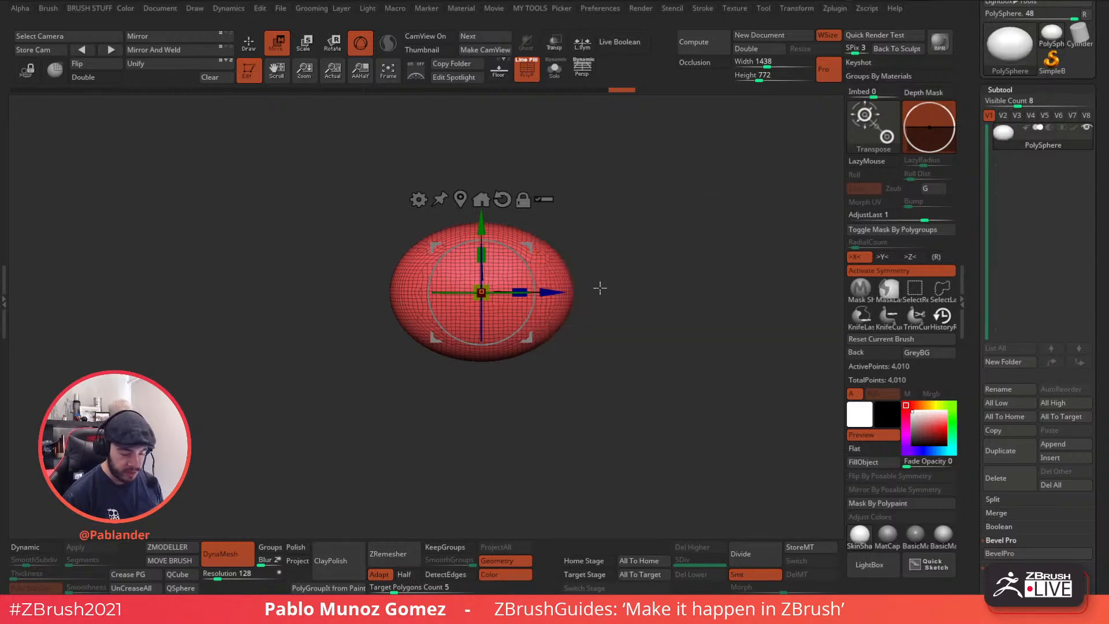
{"action": "left_click_drag", "start_coordinate": [535, 249], "coordinate": [440, 288]}
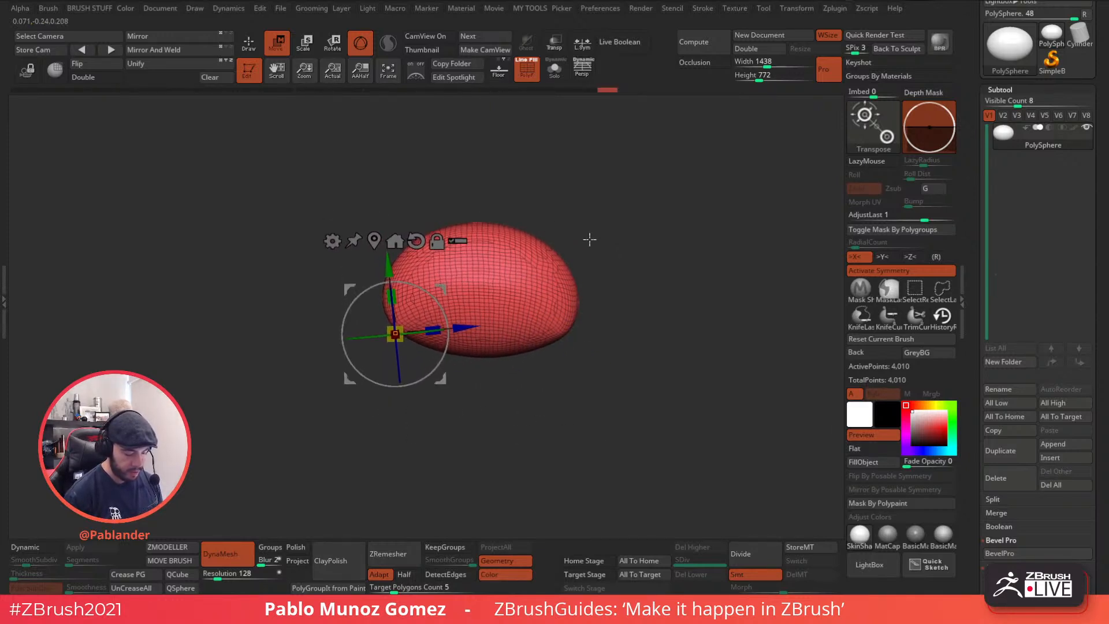
- Continue shaping the ellipsoid's lower end from front and side with small soft-falloff gizmo moves
{"action": "key", "text": "ctrl+z"}
{"action": "key", "text": "ctrl+z"}
{"action": "key", "text": "ctrl+z"}
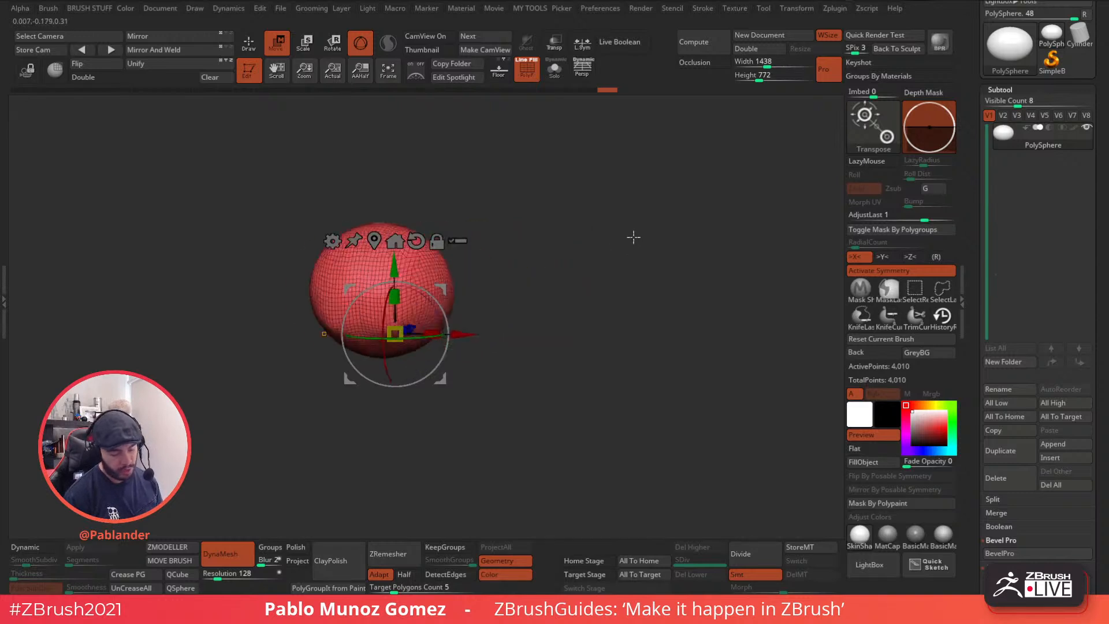
{"action": "key", "text": "ctrl+z"}
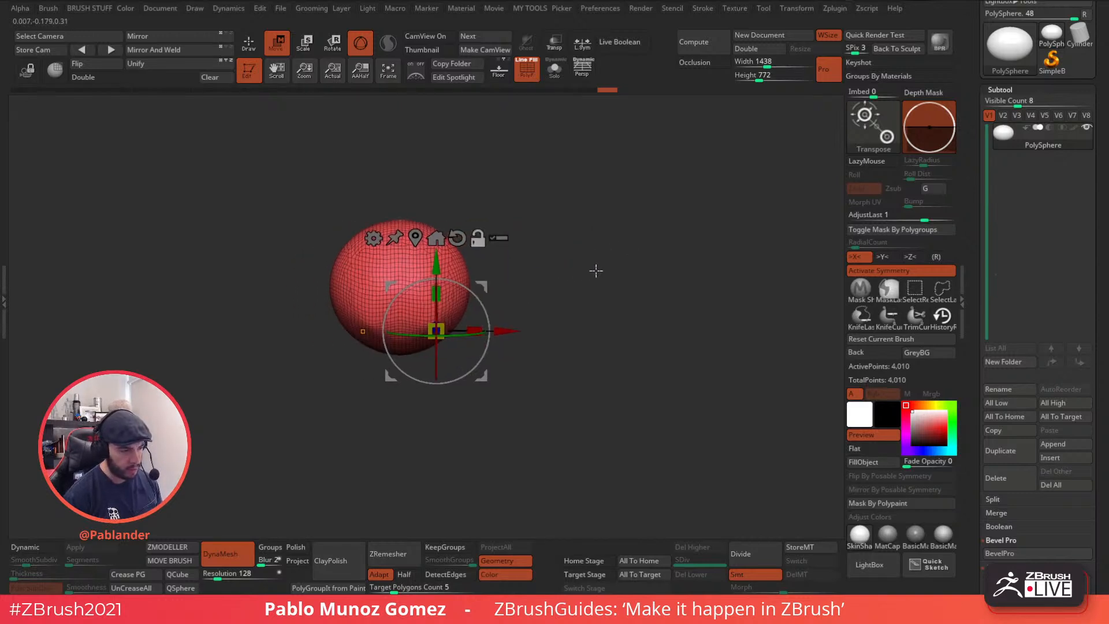
{"action": "key", "text": "ctrl+z"}
{"action": "key", "text": "ctrl+z"}
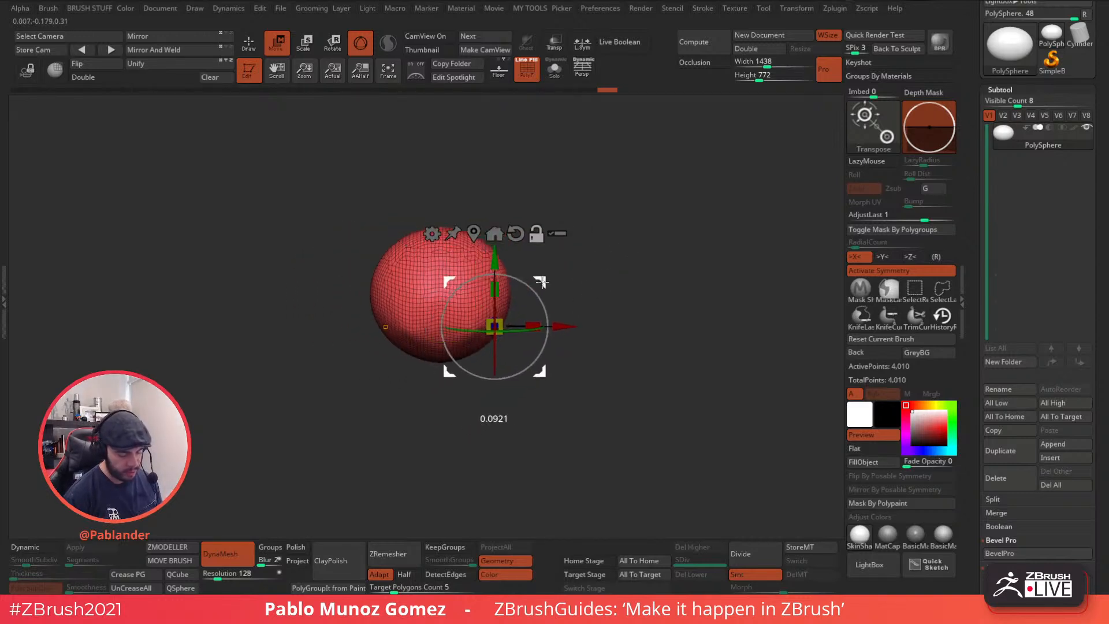
{"action": "key", "text": "ctrl+z"}
{"action": "key", "text": "ctrl+z"}
{"action": "key", "text": "ctrl+z"}
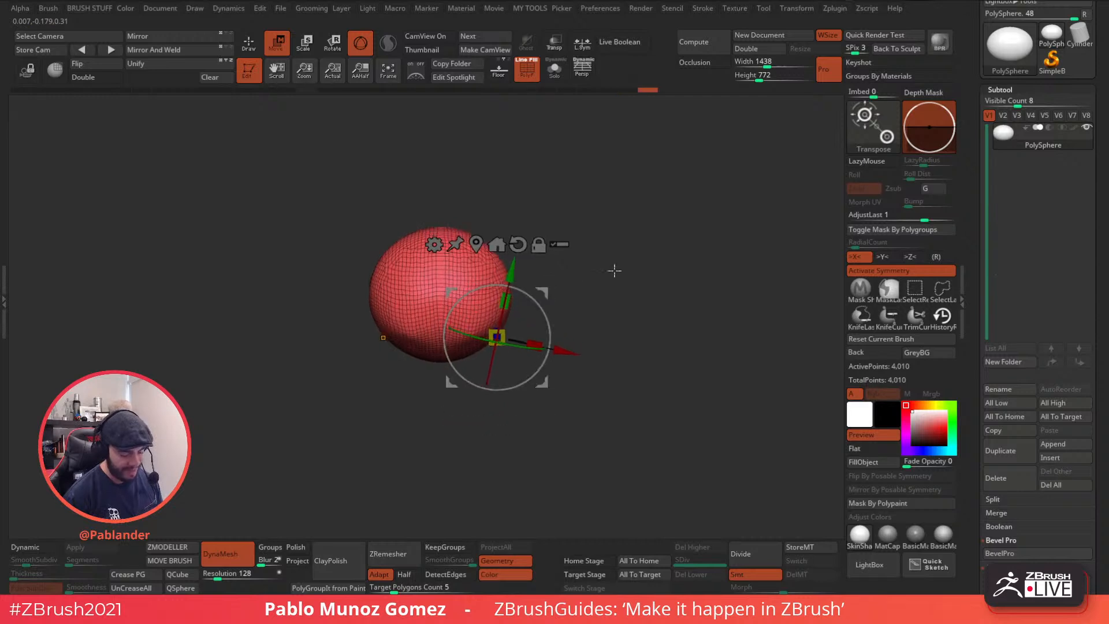
{"action": "key", "text": "ctrl+z"}
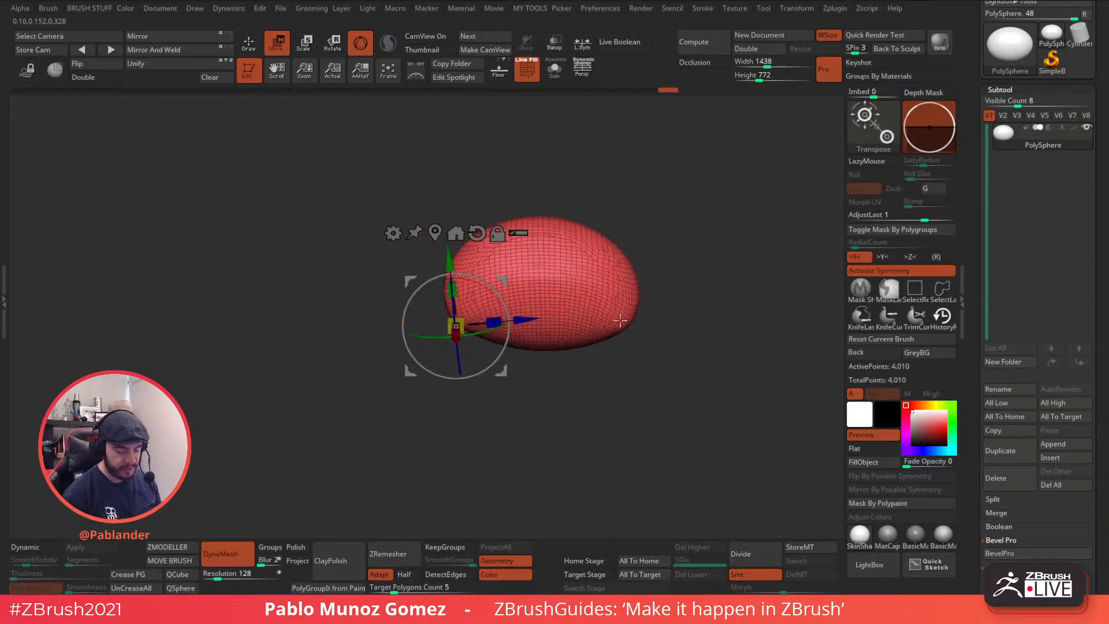
{"action": "key", "text": "ctrl+z"}
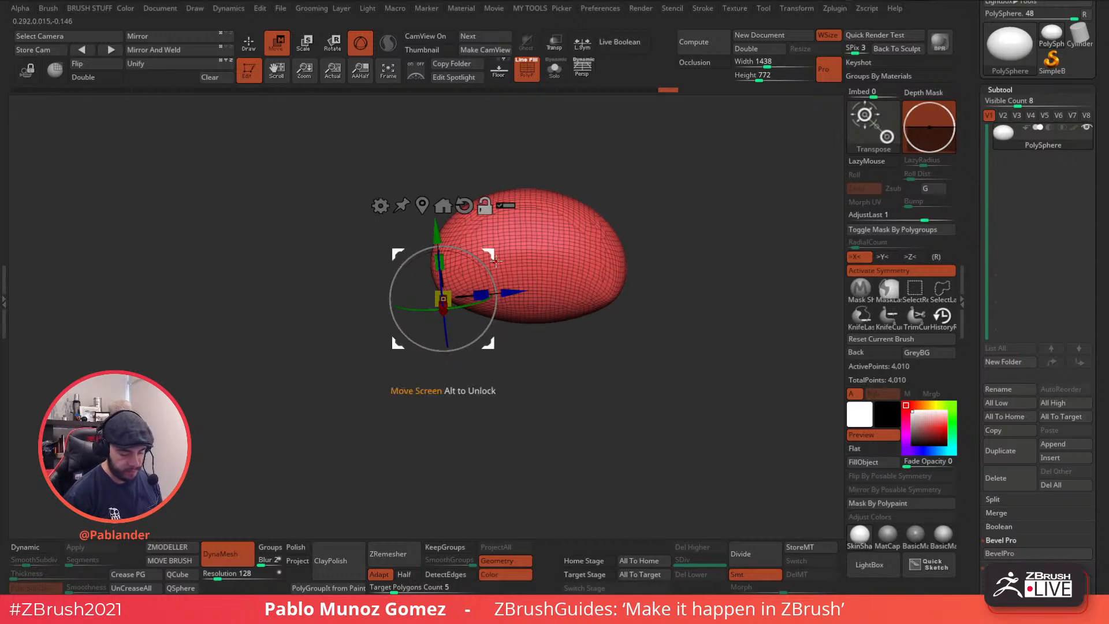
- Flatten the underside of the ellipsoid by moving its lower middle upward with soft falloff
{"action": "key", "text": "ctrl+shift+z"}
{"action": "key", "text": "ctrl+shift+z"}
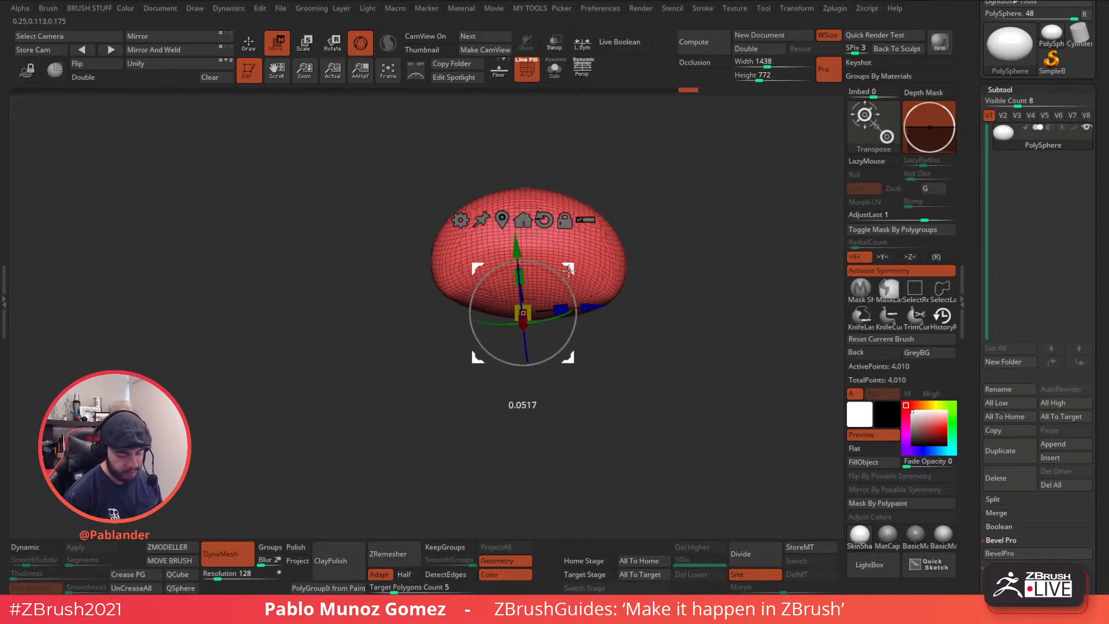
{"action": "key", "text": "ctrl+shift+z"}
{"action": "key", "text": "ctrl+shift+z"}
{"action": "key", "text": "ctrl+shift+z"}
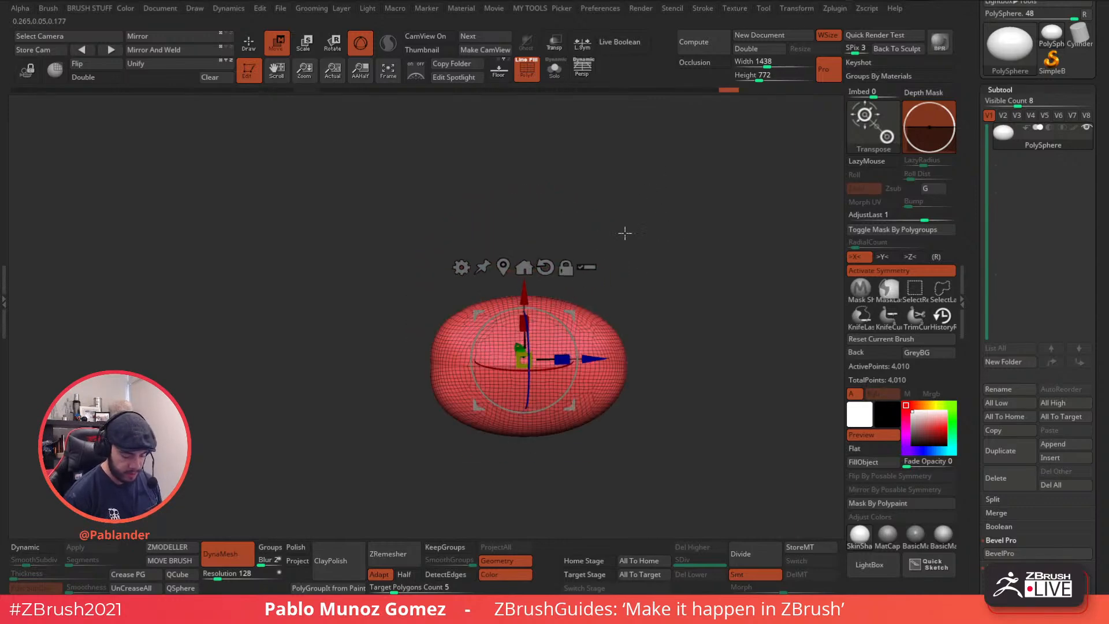
{"action": "key", "text": "ctrl+shift+z"}
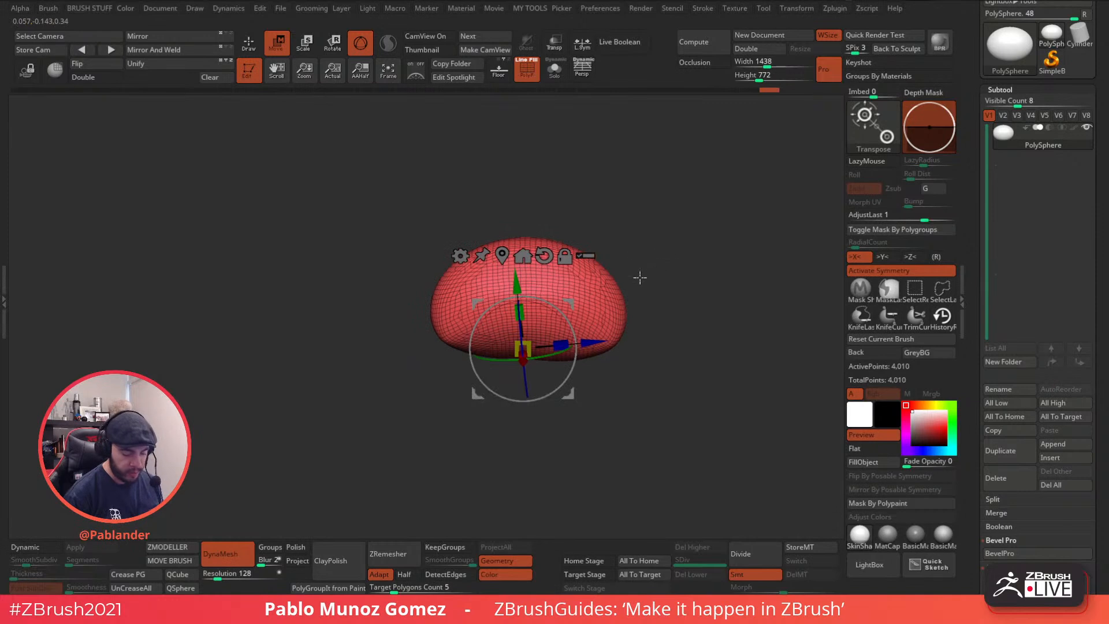
- Push the underside in until it is slightly concave, and place the gizmo on the shape's upper end
{"action": "key", "text": "ctrl+shift+z"}
{"action": "key", "text": "ctrl+shift+z"}
{"action": "key", "text": "ctrl+shift+z"}
{"action": "key", "text": "ctrl+shift+z"}
{"action": "key", "text": "ctrl+shift+z"}
{"action": "key", "text": "ctrl+z"}
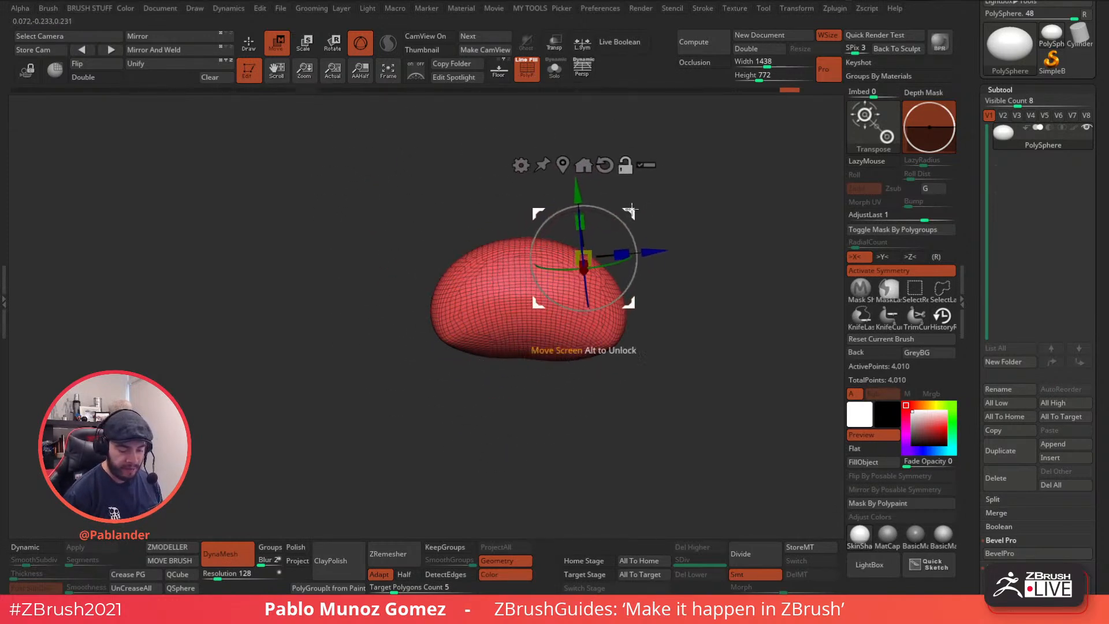
{"action": "key", "text": "ctrl+z"}
{"action": "key", "text": "ctrl+z"}
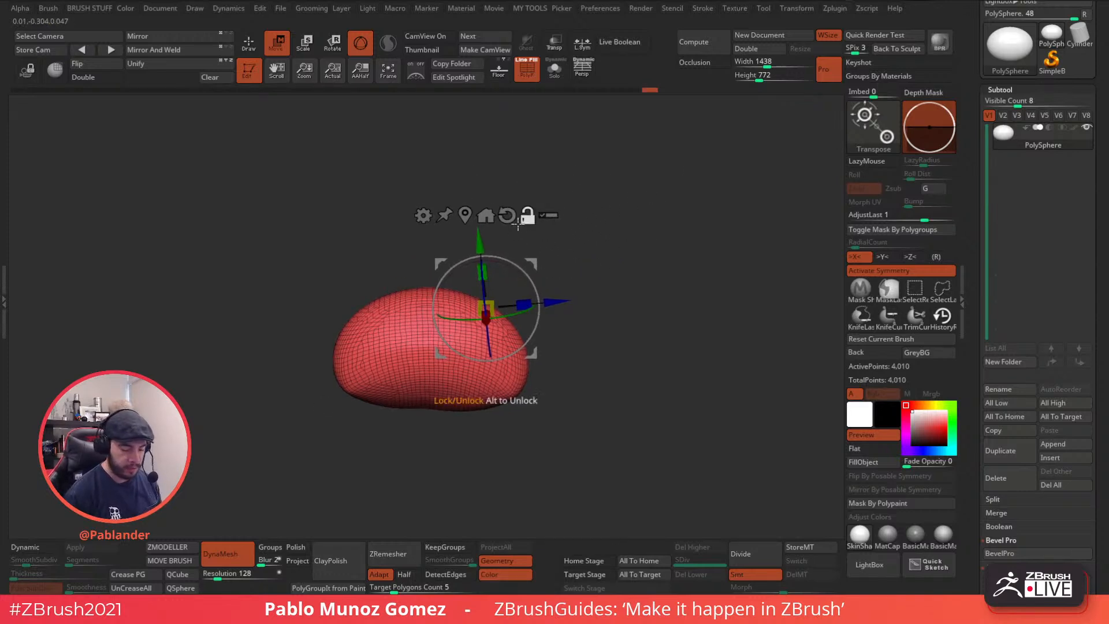
- Try pulling the shape's upper end out with different falloffs, including a Focal Shift of 100, and undo the move
{"action": "mouse_move", "coordinate": [485, 307]}
{"action": "left_mouse_down"}
{"action": "mouse_move", "coordinate": [622, 210]}
{"action": "mouse_move", "coordinate": [621, 193]}
{"action": "left_mouse_up"}
{"action": "mouse_move", "coordinate": [655, 149]}
{"action": "left_mouse_down"}
{"action": "mouse_move", "coordinate": [341, 162]}
{"action": "mouse_move", "coordinate": [725, 245]}
{"action": "mouse_move", "coordinate": [535, 198]}
{"action": "mouse_move", "coordinate": [588, 230]}
{"action": "mouse_move", "coordinate": [531, 262]}
{"action": "left_mouse_up"}
{"action": "key", "text": "space"}
{"action": "left_click_drag", "start_coordinate": [694, 247], "coordinate": [733, 247]}
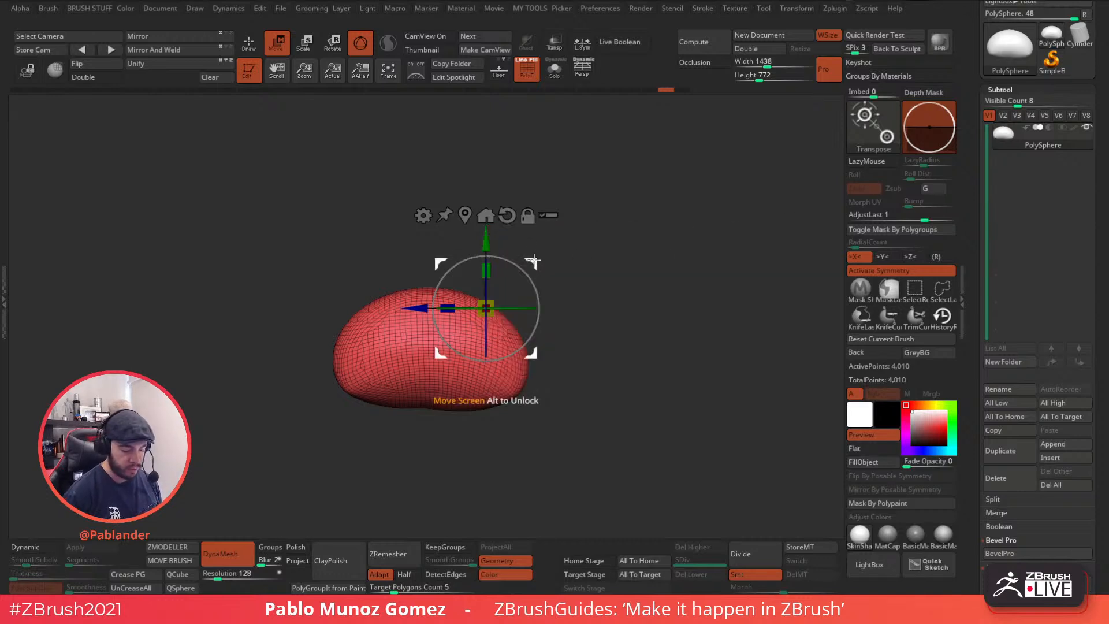
{"action": "key", "text": "space"}
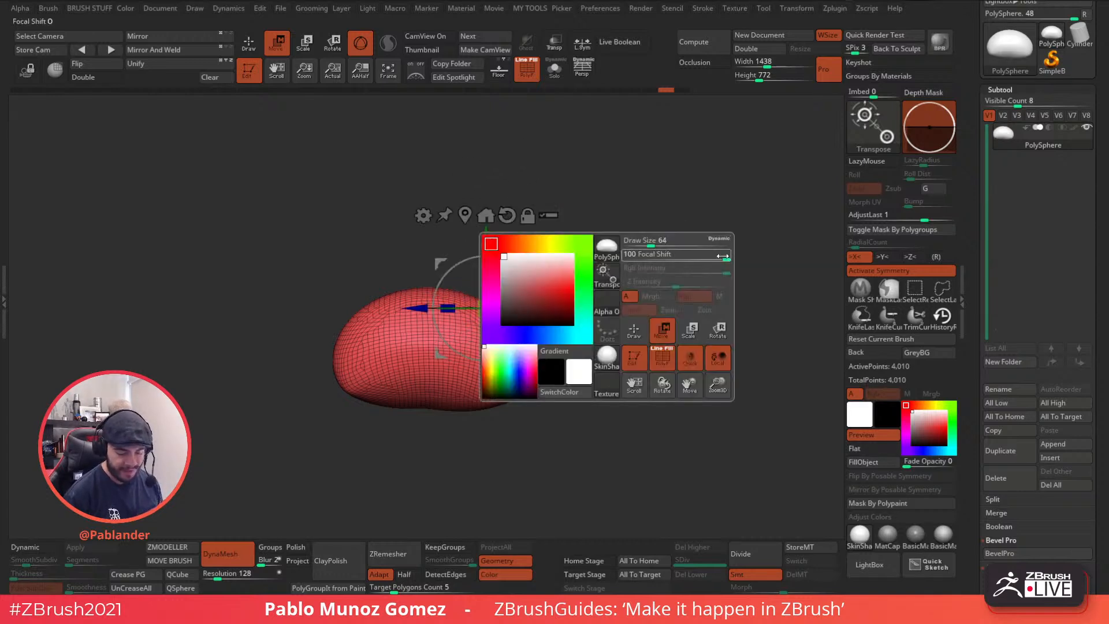
{"action": "left_click_drag", "start_coordinate": [500, 292], "coordinate": [647, 146]}
{"action": "key", "text": "ctrl+z"}
- Set the Focal Shift to 9, refine the shape's upper end with a soft gizmo move, and return to Draw mode
{"action": "key", "text": "space"}
{"action": "left_click_drag", "start_coordinate": [717, 256], "coordinate": [705, 256]}
{"action": "left_click_drag", "start_coordinate": [537, 259], "coordinate": [580, 238]}
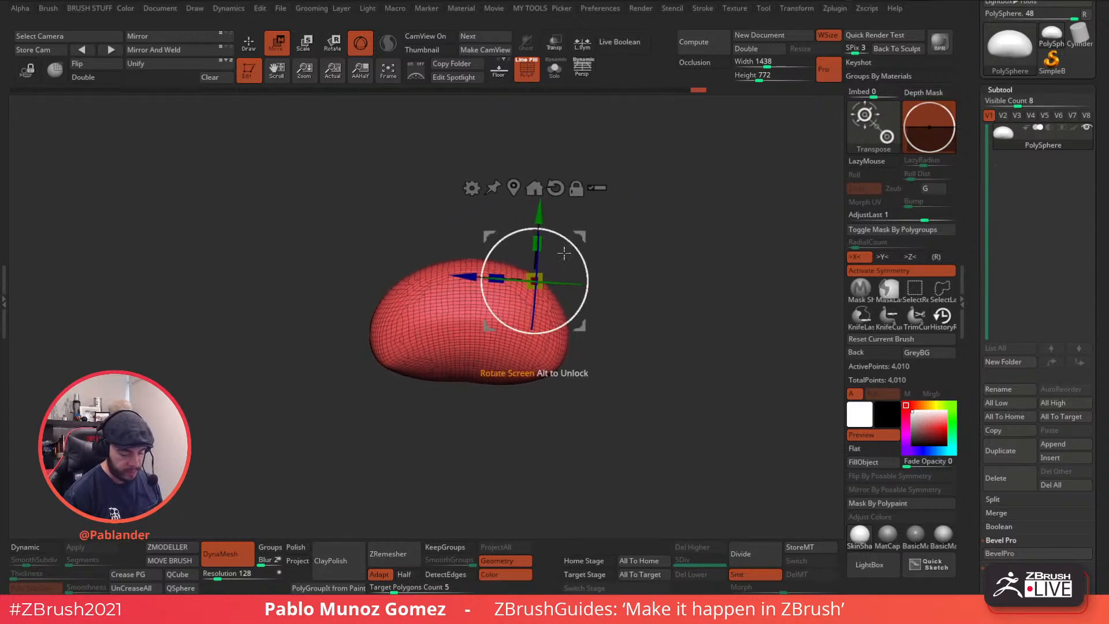
{"action": "key", "text": "q"}
{"action": "left_click_drag", "start_coordinate": [657, 341], "coordinate": [660, 312]}
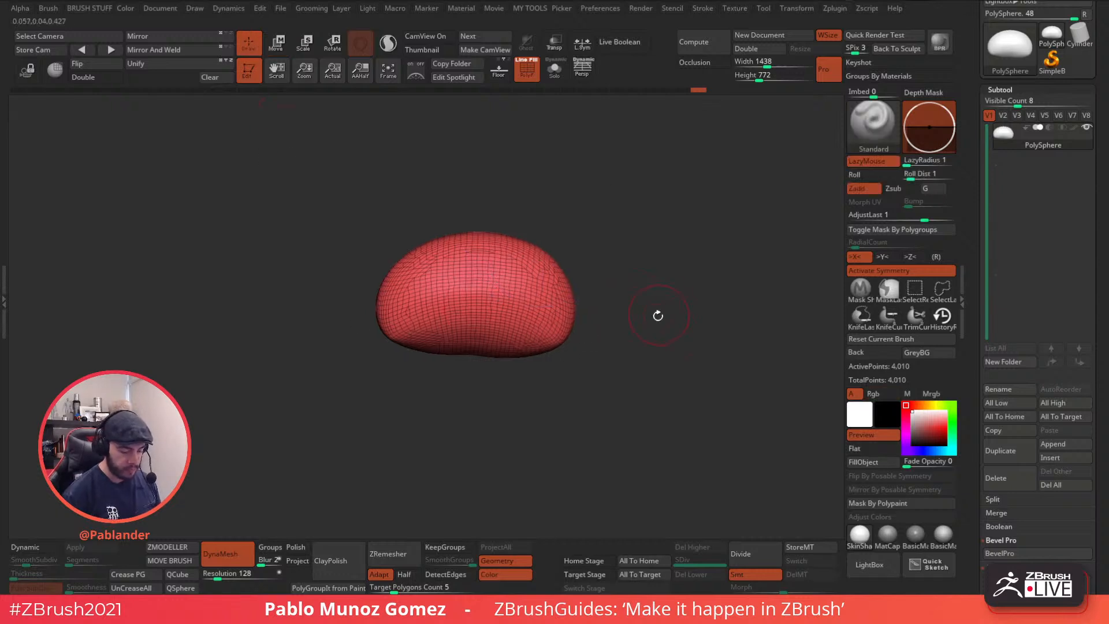
{"action": "key", "text": "w"}
{"action": "key", "text": "space"}
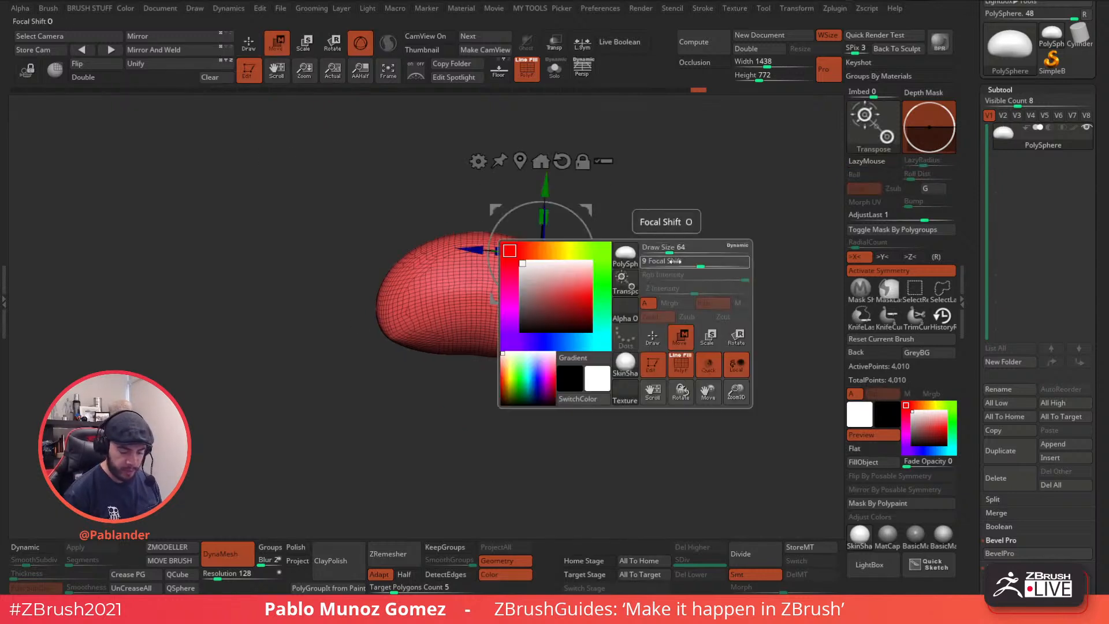
{"action": "mouse_move", "coordinate": [594, 260]}
{"action": "left_mouse_down"}
{"action": "mouse_move", "coordinate": [590, 232]}
{"action": "mouse_move", "coordinate": [669, 264]}
{"action": "mouse_move", "coordinate": [730, 242]}
{"action": "mouse_move", "coordinate": [607, 210]}
{"action": "mouse_move", "coordinate": [602, 229]}
{"action": "left_mouse_up"}
{"action": "key", "text": "q"}
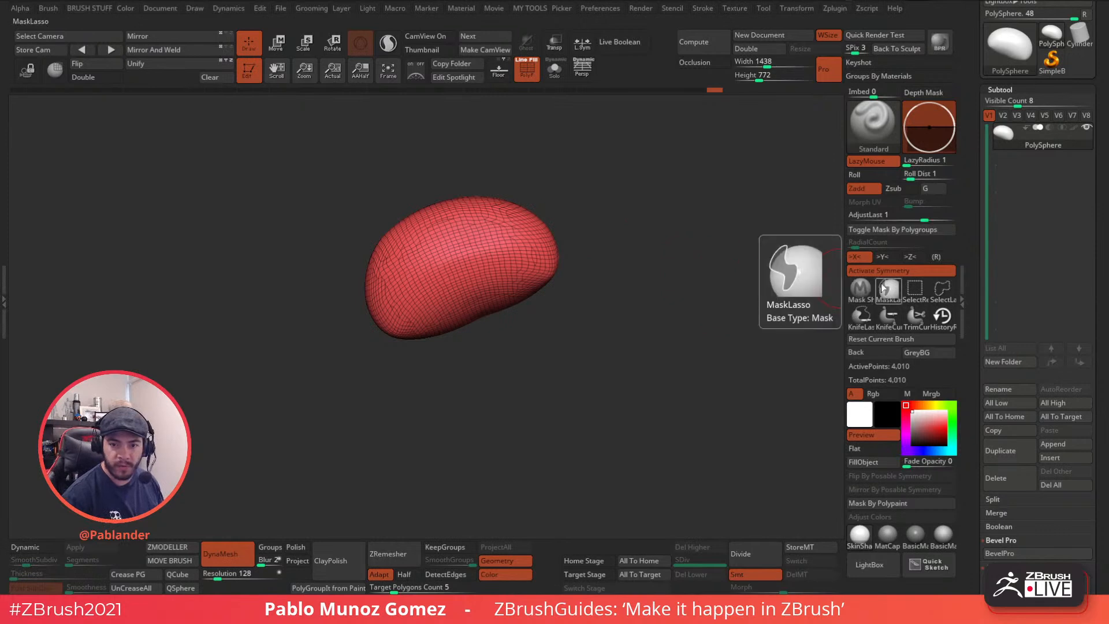
- With a yellow annotation pen, trace the shape's upper contour, sketch stacked segments below it, and draw a slanted line along its underside
{"action": "mouse_move", "coordinate": [828, 312]}
{"action": "left_mouse_down"}
{"action": "mouse_move", "coordinate": [820, 158]}
{"action": "mouse_move", "coordinate": [831, 118]}
{"action": "left_mouse_up"}
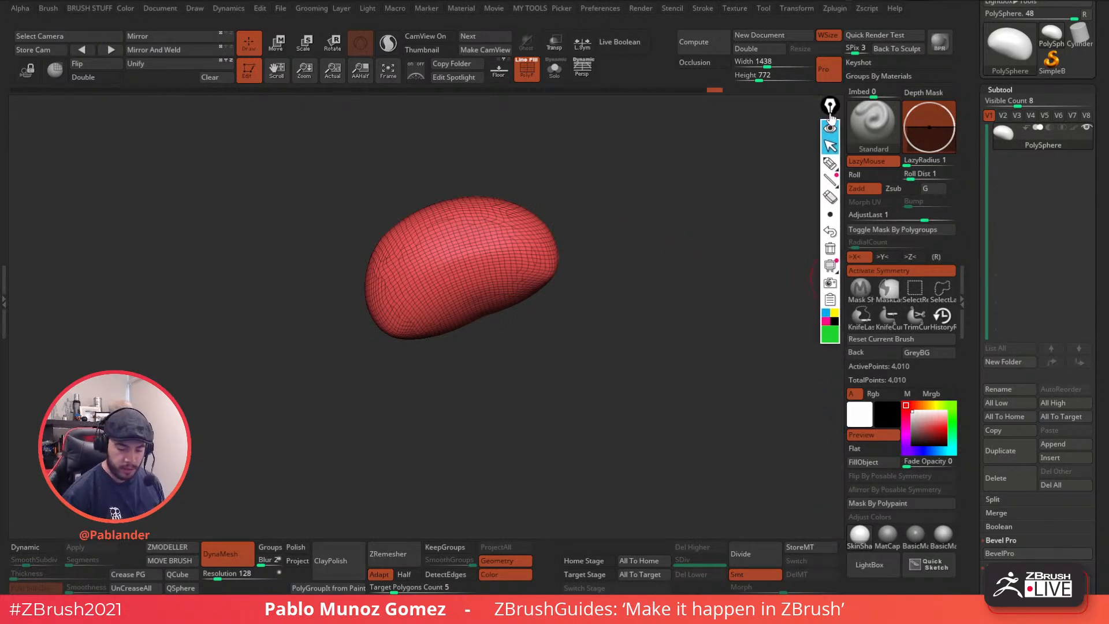
{"action": "left_click", "coordinate": [829, 163]}
{"action": "left_click", "coordinate": [834, 313]}
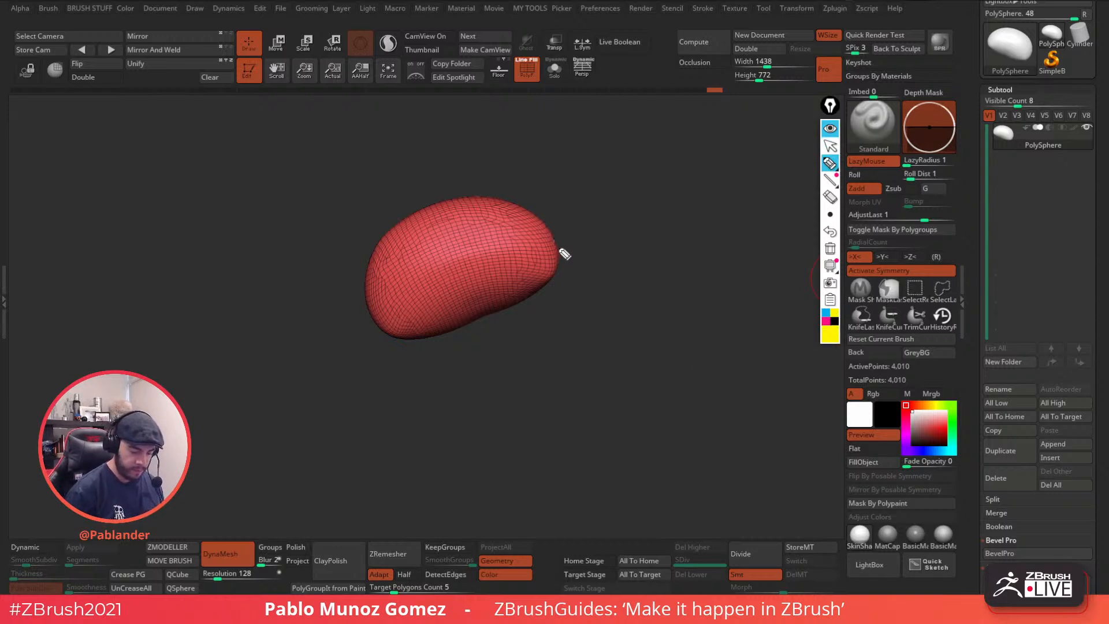
{"action": "mouse_move", "coordinate": [561, 250]}
{"action": "left_mouse_down"}
{"action": "mouse_move", "coordinate": [521, 207]}
{"action": "mouse_move", "coordinate": [421, 215]}
{"action": "mouse_move", "coordinate": [369, 285]}
{"action": "mouse_move", "coordinate": [378, 325]}
{"action": "mouse_move", "coordinate": [457, 382]}
{"action": "mouse_move", "coordinate": [447, 432]}
{"action": "mouse_move", "coordinate": [473, 448]}
{"action": "mouse_move", "coordinate": [431, 480]}
{"action": "mouse_move", "coordinate": [461, 478]}
{"action": "left_mouse_up"}
{"action": "left_click_drag", "start_coordinate": [576, 261], "coordinate": [379, 379]}
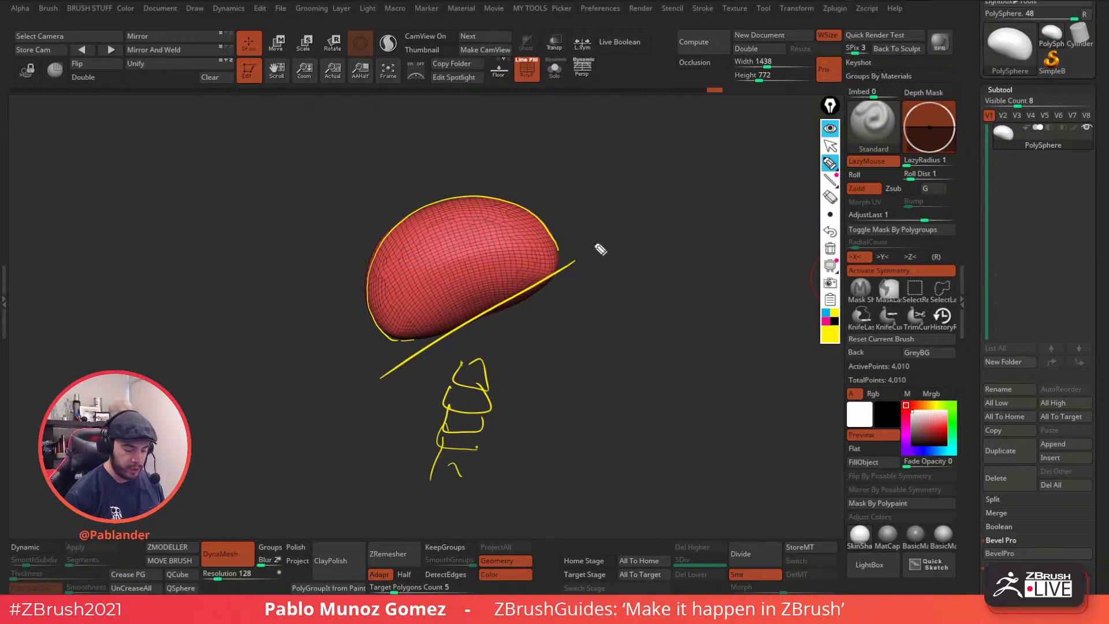
- Annotate an arrow pointing at the slanted line's upper end and two horizontal lines below the shape
{"action": "left_click_drag", "start_coordinate": [607, 203], "coordinate": [579, 252]}
{"action": "left_click_drag", "start_coordinate": [575, 241], "coordinate": [590, 247]}
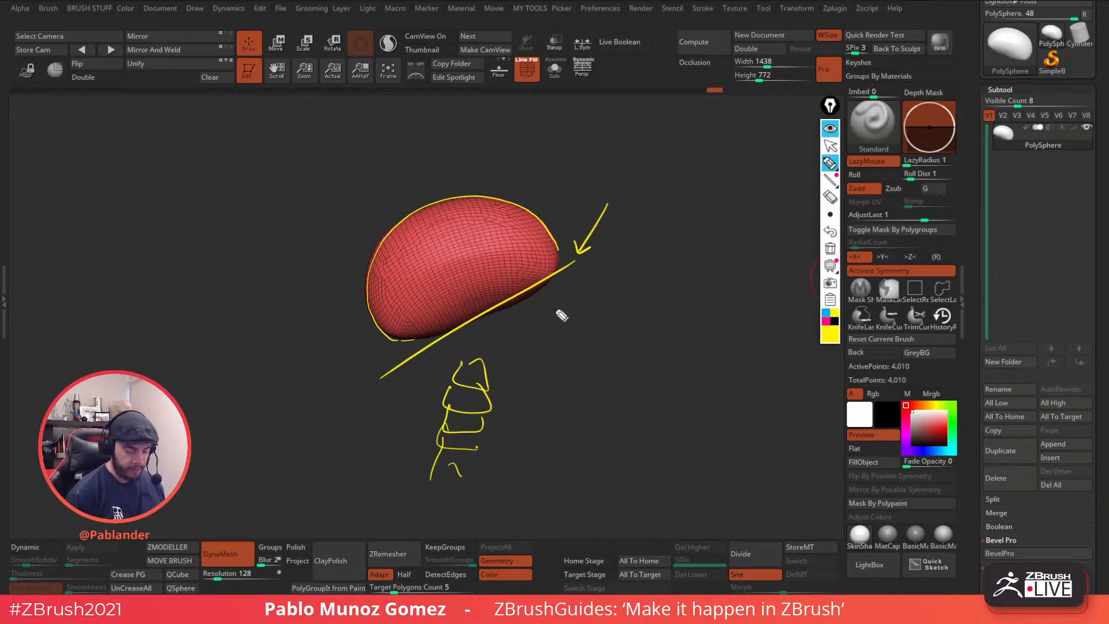
{"action": "left_click_drag", "start_coordinate": [499, 328], "coordinate": [561, 329]}
{"action": "left_click_drag", "start_coordinate": [443, 325], "coordinate": [553, 328]}
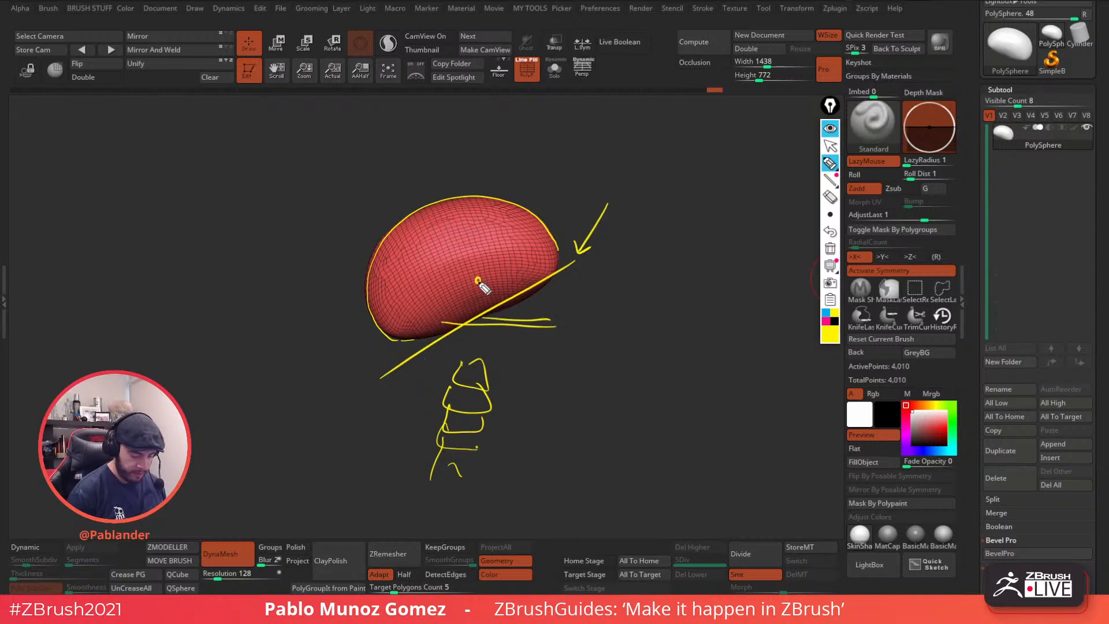
- Annotate crossing vertical and horizontal yellow axes through the cranium shape and sketch a blue nose and upper-face profile below its front end
{"action": "left_click_drag", "start_coordinate": [481, 146], "coordinate": [472, 420]}
{"action": "left_click_drag", "start_coordinate": [321, 290], "coordinate": [614, 285]}
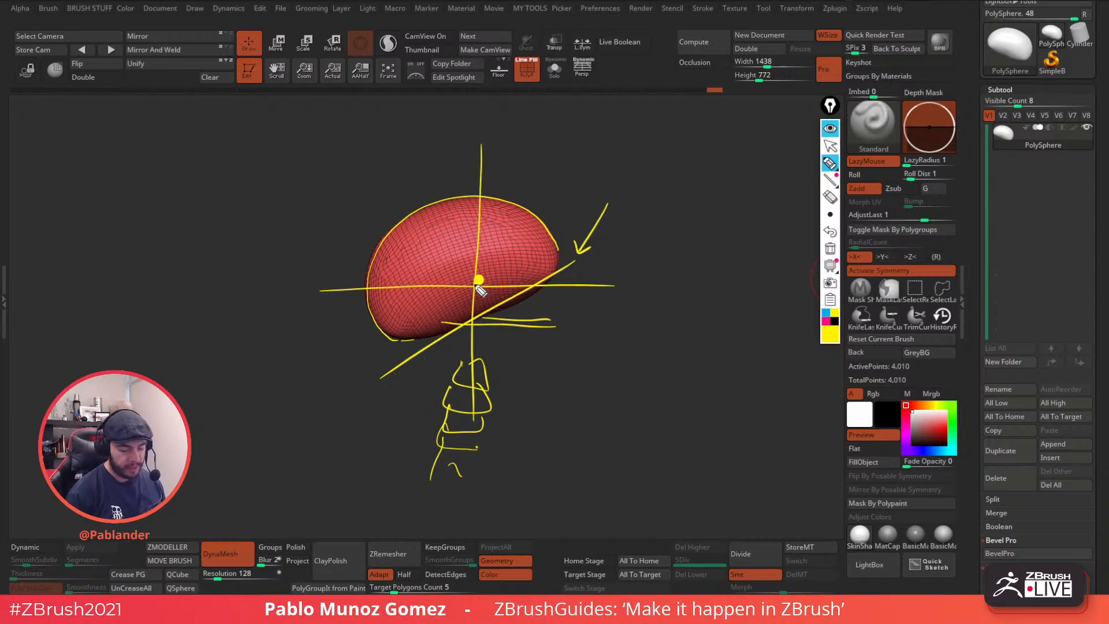
{"action": "left_click", "coordinate": [830, 314]}
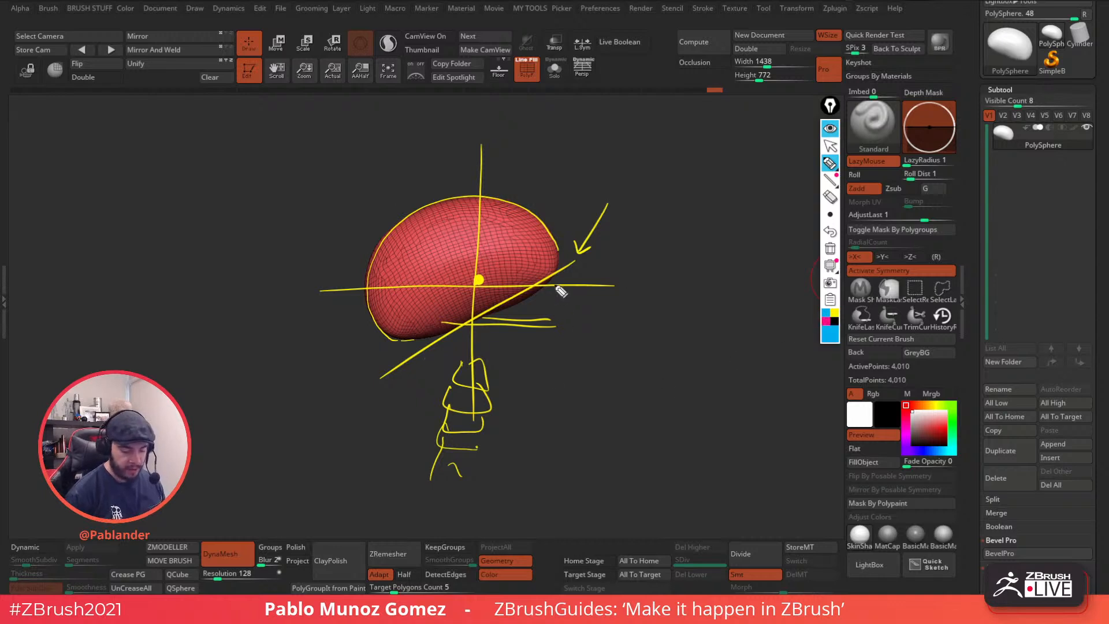
{"action": "mouse_move", "coordinate": [477, 316]}
{"action": "left_mouse_down"}
{"action": "mouse_move", "coordinate": [519, 322]}
{"action": "mouse_move", "coordinate": [554, 305]}
{"action": "mouse_move", "coordinate": [562, 263]}
{"action": "mouse_move", "coordinate": [577, 334]}
{"action": "mouse_move", "coordinate": [556, 363]}
{"action": "left_mouse_up"}
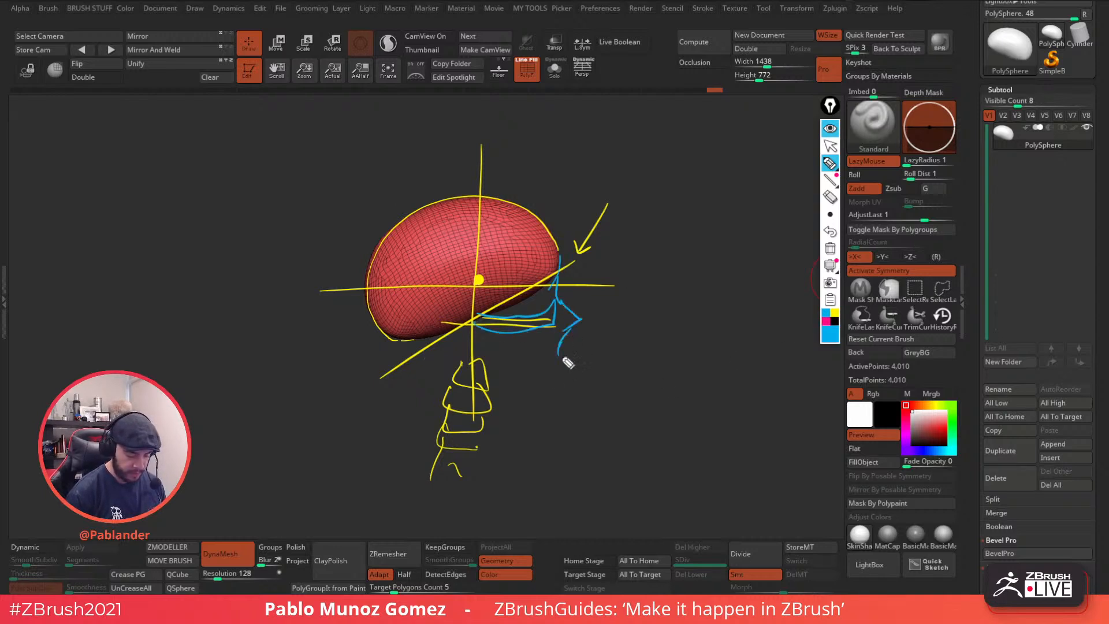
- Sketch the jaw outline in blue below the cranium, fill it with hatching, and hide the annotations
{"action": "left_click_drag", "start_coordinate": [490, 343], "coordinate": [528, 351]}
{"action": "mouse_move", "coordinate": [450, 334]}
{"action": "left_mouse_down"}
{"action": "mouse_move", "coordinate": [459, 360]}
{"action": "mouse_move", "coordinate": [557, 417]}
{"action": "left_mouse_up"}
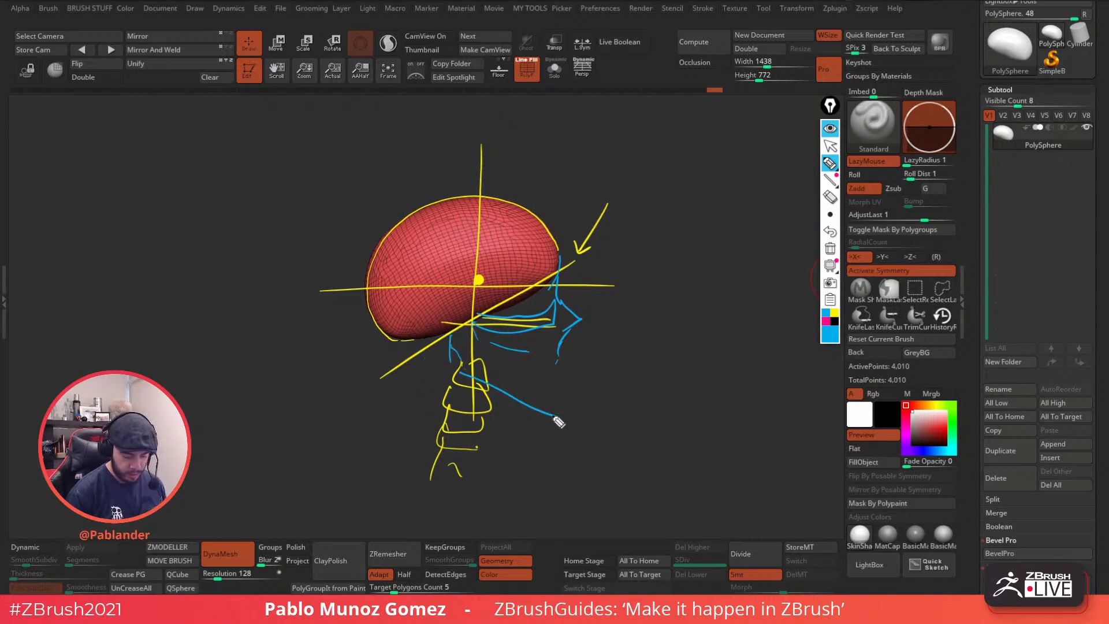
{"action": "mouse_move", "coordinate": [476, 322]}
{"action": "left_mouse_down"}
{"action": "mouse_move", "coordinate": [480, 392]}
{"action": "mouse_move", "coordinate": [547, 412]}
{"action": "mouse_move", "coordinate": [555, 363]}
{"action": "mouse_move", "coordinate": [562, 384]}
{"action": "left_mouse_up"}
{"action": "mouse_move", "coordinate": [503, 362]}
{"action": "left_mouse_down"}
{"action": "mouse_move", "coordinate": [529, 384]}
{"action": "mouse_move", "coordinate": [554, 361]}
{"action": "mouse_move", "coordinate": [558, 380]}
{"action": "left_mouse_up"}
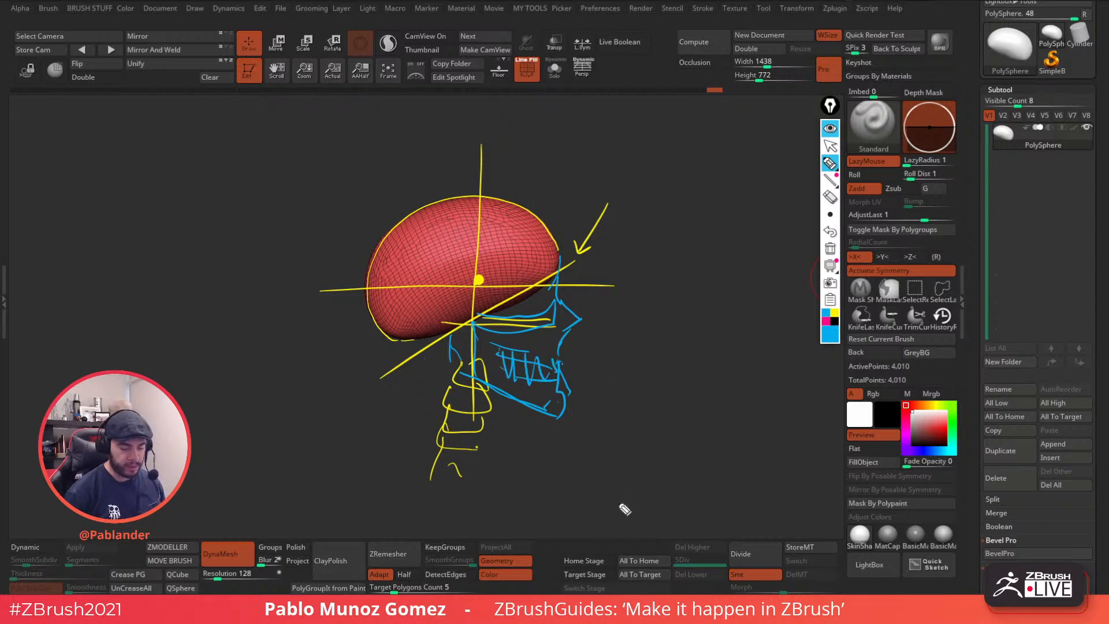
{"action": "left_click", "coordinate": [830, 248]}
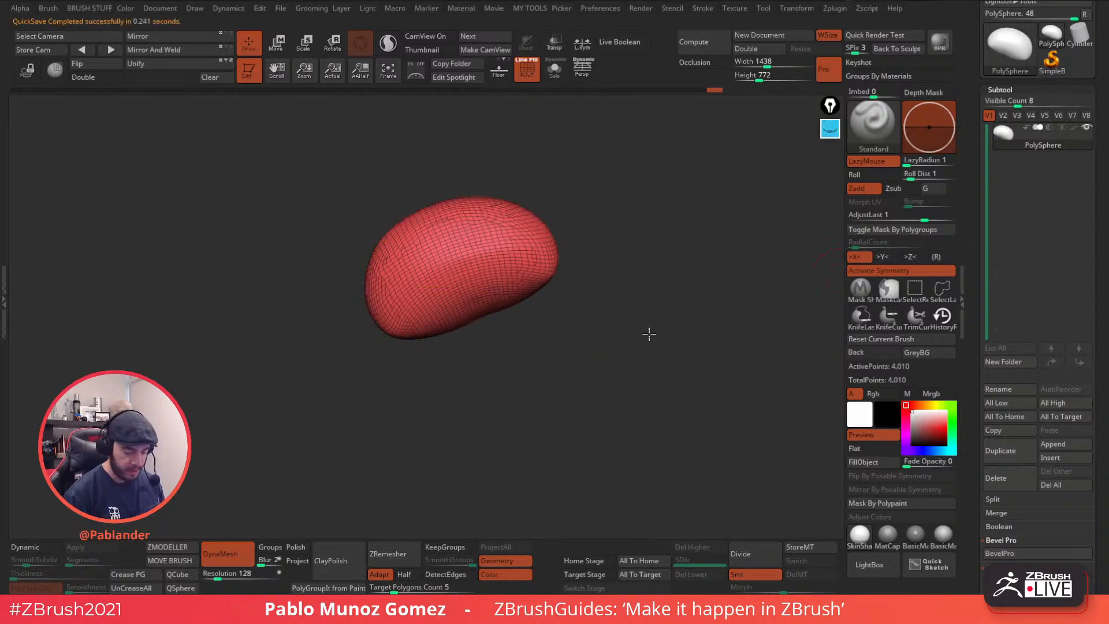
- Append a Cylinder3D subtool, select it, scale it down with the gizmo, and turn on X symmetry
{"action": "left_click", "coordinate": [1066, 443]}
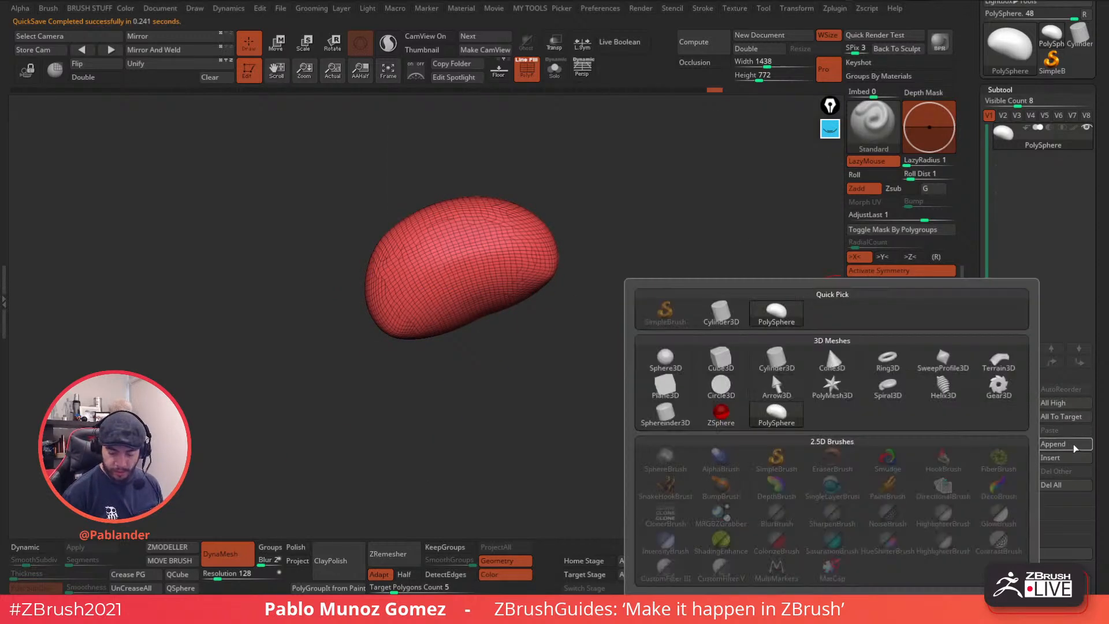
{"action": "left_click", "coordinate": [785, 368]}
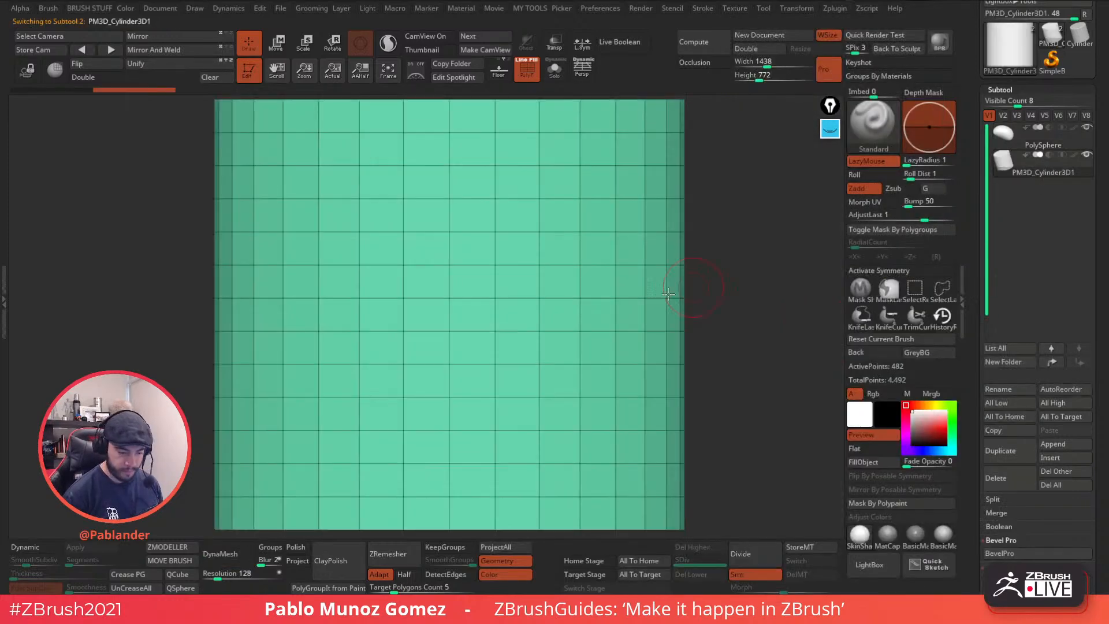
{"action": "key", "text": "w"}
{"action": "key", "text": "q"}
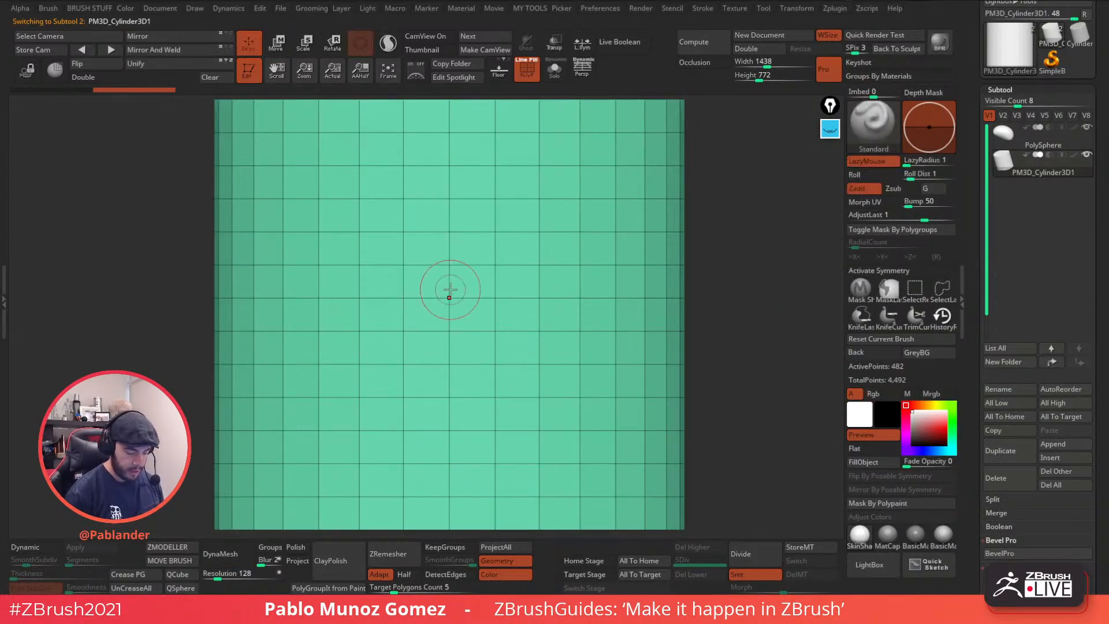
{"action": "key", "text": "w"}
{"action": "left_click_drag", "start_coordinate": [456, 289], "coordinate": [445, 301]}
{"action": "key", "text": "x"}
- Apply a basic material, place the cylinder under the cranium's front end, and lengthen it slightly
{"action": "left_click_drag", "start_coordinate": [582, 283], "coordinate": [668, 397]}
{"action": "left_click", "coordinate": [940, 534]}
{"action": "left_click_drag", "start_coordinate": [663, 357], "coordinate": [681, 343], "text": "alt"}
{"action": "left_click_drag", "start_coordinate": [531, 308], "coordinate": [499, 321]}
{"action": "mouse_move", "coordinate": [566, 272]}
{"action": "left_mouse_down"}
{"action": "mouse_move", "coordinate": [571, 284]}
{"action": "mouse_move", "coordinate": [526, 286]}
{"action": "mouse_move", "coordinate": [572, 269]}
{"action": "left_mouse_up"}
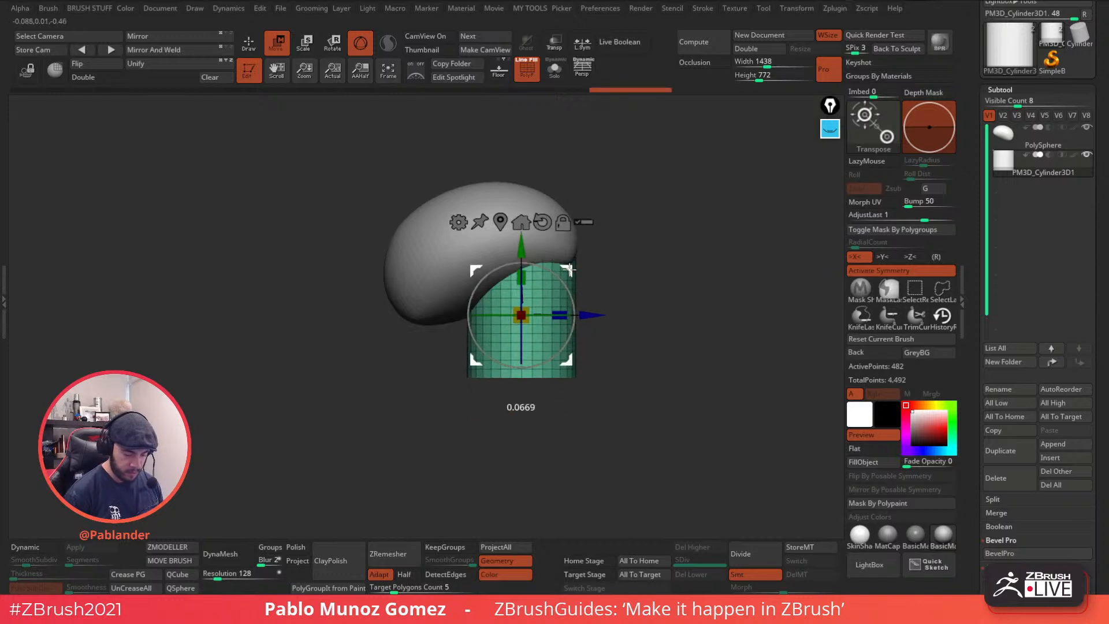
{"action": "left_click_drag", "start_coordinate": [524, 312], "coordinate": [521, 270]}
- Adjust the cylinder's width from the front, tilt it slightly in side view, and return to Draw mode
{"action": "left_click_drag", "start_coordinate": [646, 248], "coordinate": [584, 254], "text": "shift"}
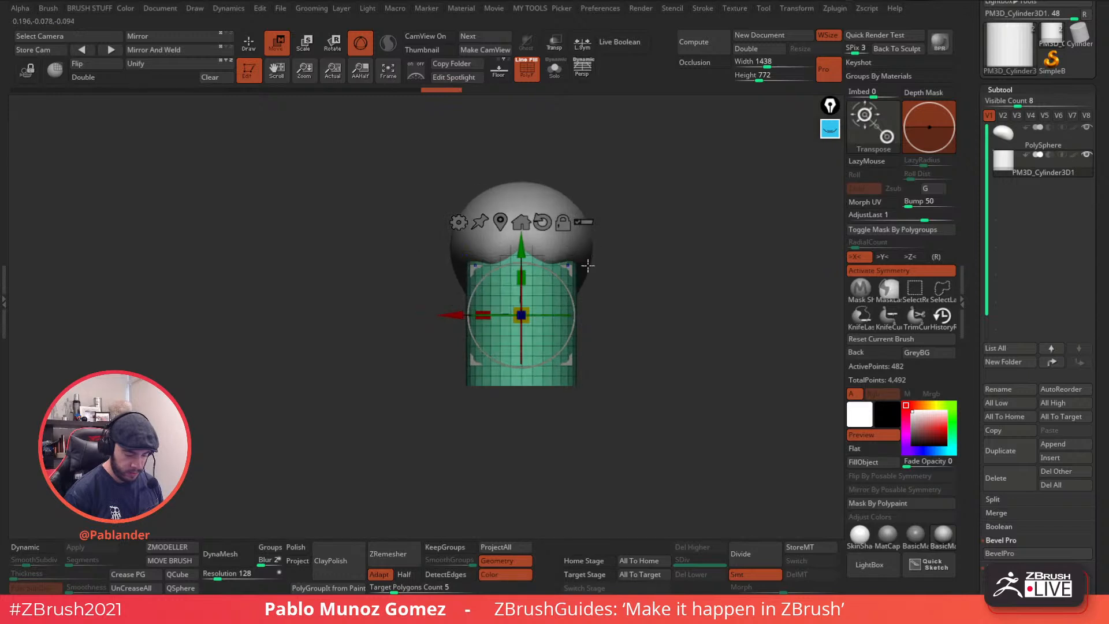
{"action": "left_click_drag", "start_coordinate": [500, 301], "coordinate": [496, 302]}
{"action": "left_click_drag", "start_coordinate": [595, 289], "coordinate": [681, 265]}
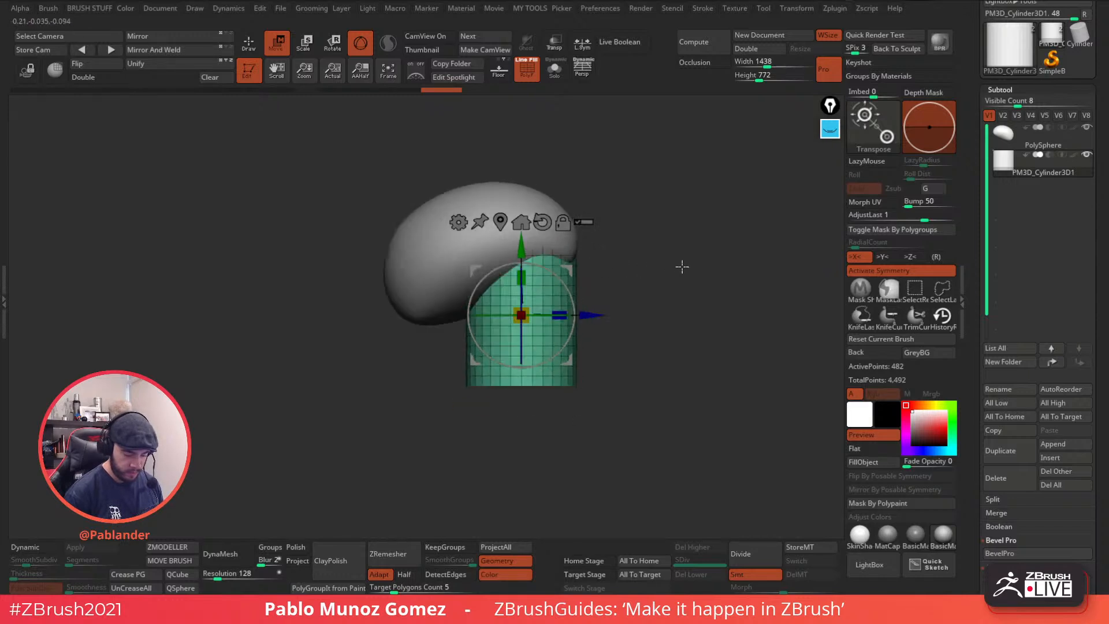
{"action": "left_click_drag", "start_coordinate": [586, 307], "coordinate": [595, 310]}
{"action": "mouse_move", "coordinate": [646, 348]}
{"action": "left_mouse_down"}
{"action": "mouse_move", "coordinate": [638, 335]}
{"action": "mouse_move", "coordinate": [649, 403]}
{"action": "mouse_move", "coordinate": [651, 363]}
{"action": "mouse_move", "coordinate": [639, 381]}
{"action": "mouse_move", "coordinate": [600, 357]}
{"action": "left_mouse_up"}
{"action": "key", "text": "q"}
{"action": "left_click_drag", "start_coordinate": [800, 351], "coordinate": [653, 353], "text": "alt"}
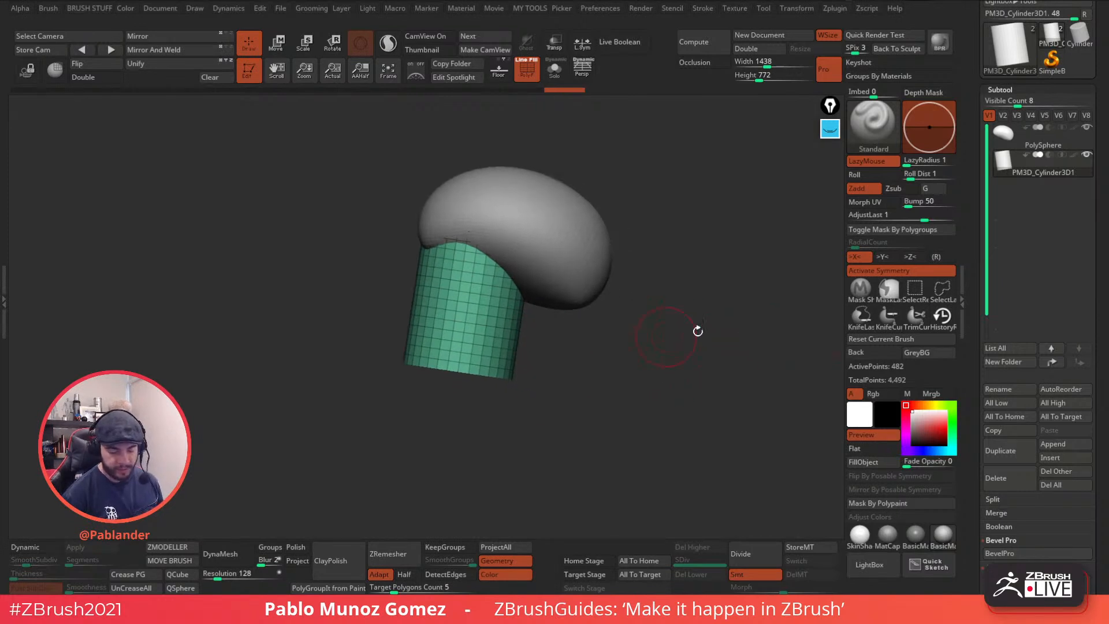
- Choose the KnifeLasso brush and slice off the cylinder's lower back corner in side view
{"action": "left_click", "coordinate": [861, 316]}
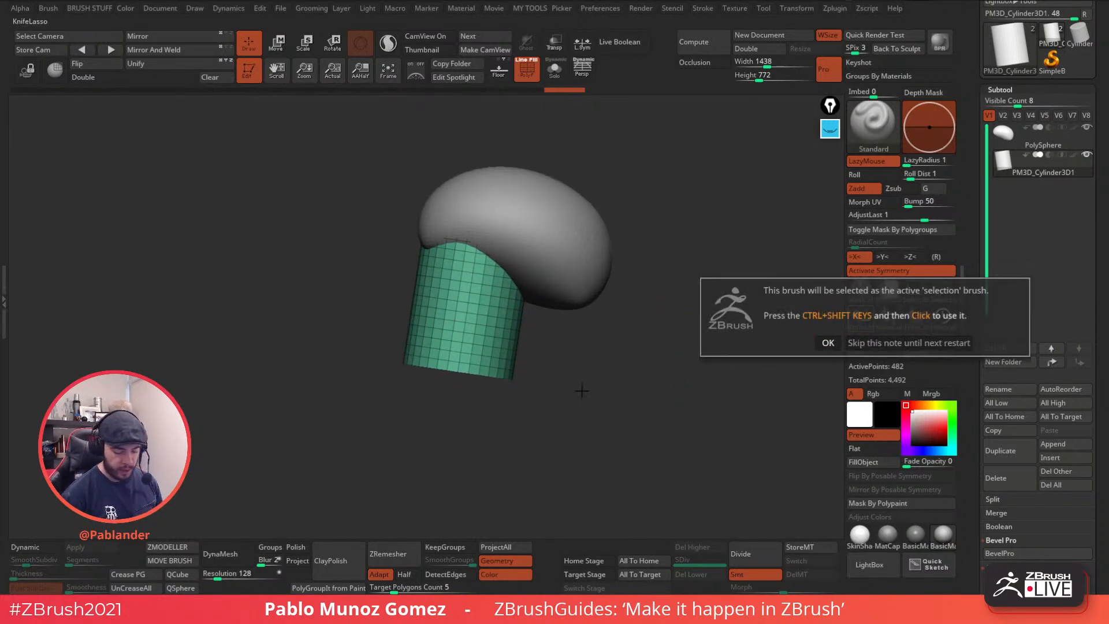
{"action": "left_click", "coordinate": [860, 342]}
{"action": "left_click_drag", "start_coordinate": [549, 334], "coordinate": [434, 365], "text": "ctrl+shift"}
{"action": "mouse_move", "coordinate": [528, 307]}
{"action": "left_mouse_down", "text": "ctrl+shift"}
{"action": "mouse_move", "coordinate": [460, 361]}
{"action": "mouse_move", "coordinate": [645, 342]}
{"action": "left_mouse_up", "text": "ctrl+shift"}
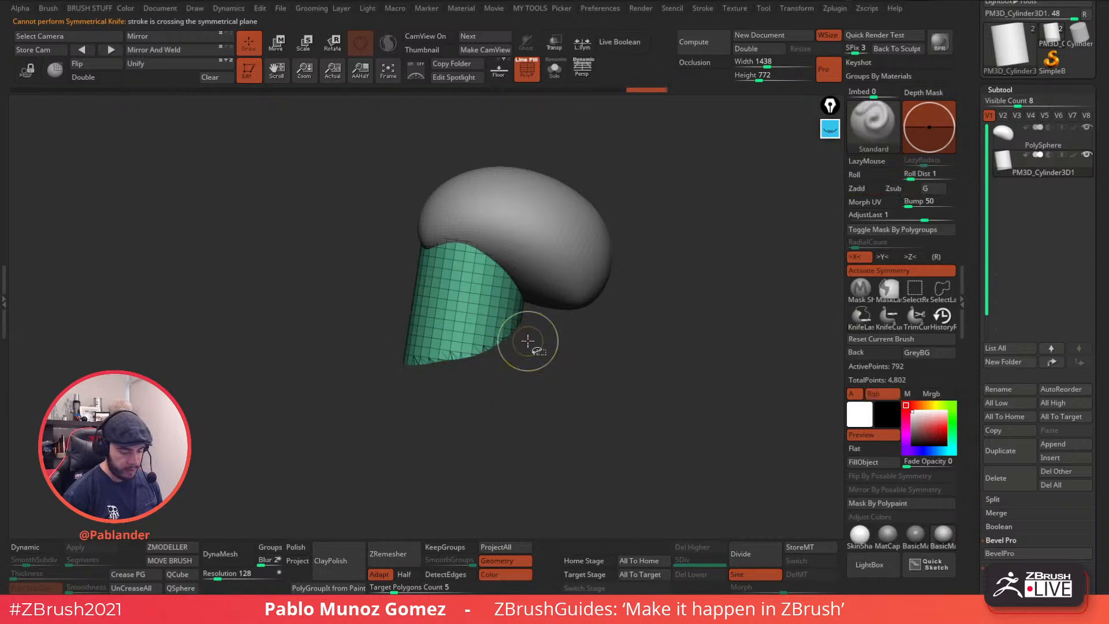
- Trim the cylinder's lower side corners symmetrically with further KnifeLasso cuts
{"action": "left_click_drag", "start_coordinate": [564, 379], "coordinate": [602, 375]}
{"action": "left_click_drag", "start_coordinate": [539, 308], "coordinate": [473, 405], "text": "ctrl+shift"}
{"action": "left_click_drag", "start_coordinate": [599, 335], "coordinate": [491, 373]}
{"action": "mouse_move", "coordinate": [638, 330]}
{"action": "left_mouse_down"}
{"action": "mouse_move", "coordinate": [609, 359]}
{"action": "mouse_move", "coordinate": [589, 357]}
{"action": "left_mouse_up"}
{"action": "mouse_move", "coordinate": [541, 327]}
{"action": "left_mouse_down", "text": "ctrl+shift"}
{"action": "mouse_move", "coordinate": [606, 354]}
{"action": "mouse_move", "coordinate": [653, 329]}
{"action": "left_mouse_up", "text": "ctrl+shift"}
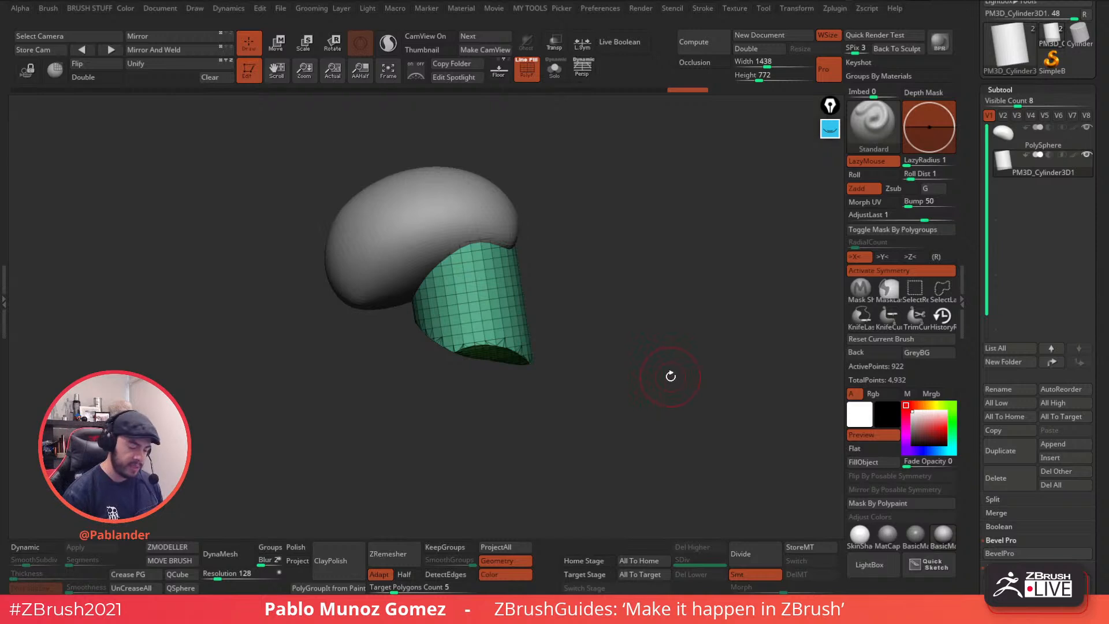
- Convert the trimmed cylinder to a DynaMesh at resolution 128, then duplicate it and make the copy the active subtool
{"action": "left_click_drag", "start_coordinate": [669, 376], "coordinate": [614, 302], "text": "alt"}
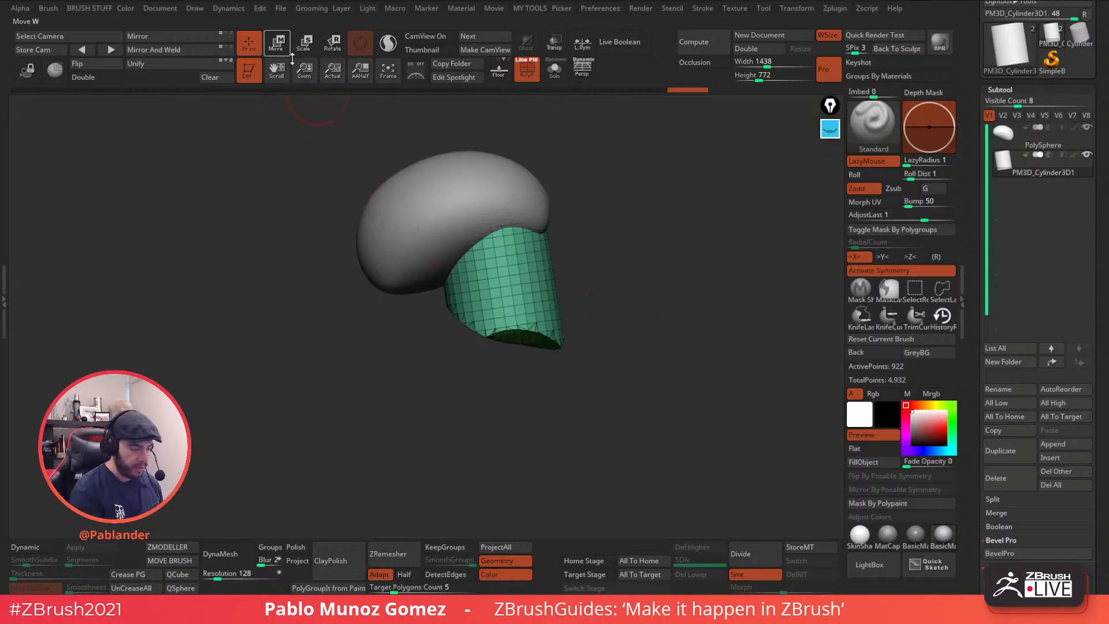
{"action": "left_click_drag", "start_coordinate": [585, 341], "coordinate": [626, 309]}
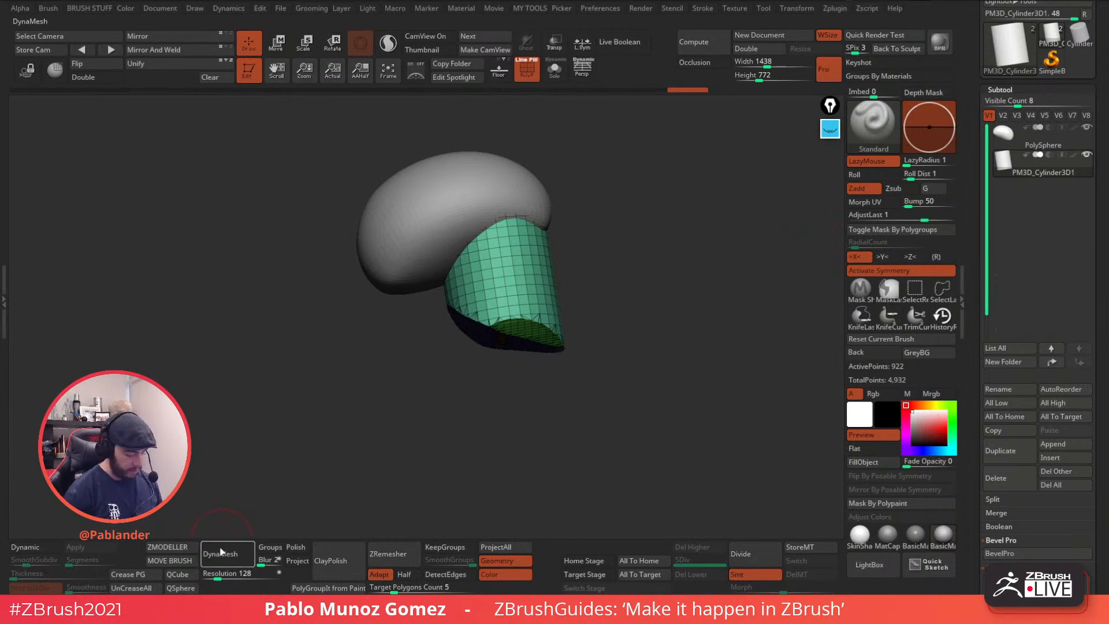
{"action": "left_click", "coordinate": [219, 549]}
{"action": "left_click_drag", "start_coordinate": [632, 325], "coordinate": [618, 391]}
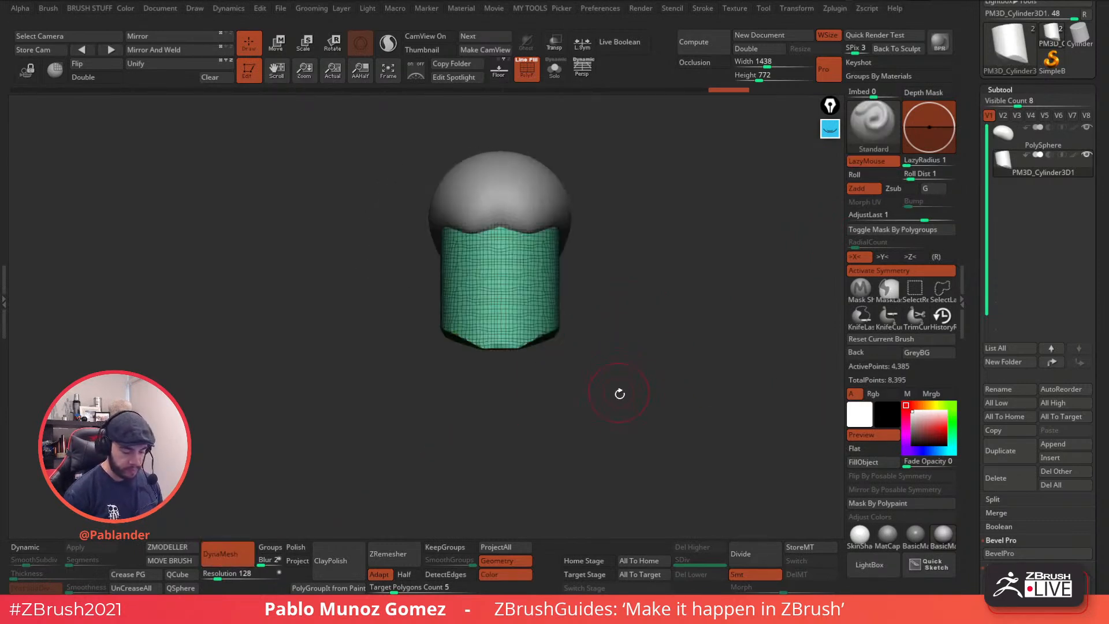
{"action": "key", "text": "ctrl+shift+d"}
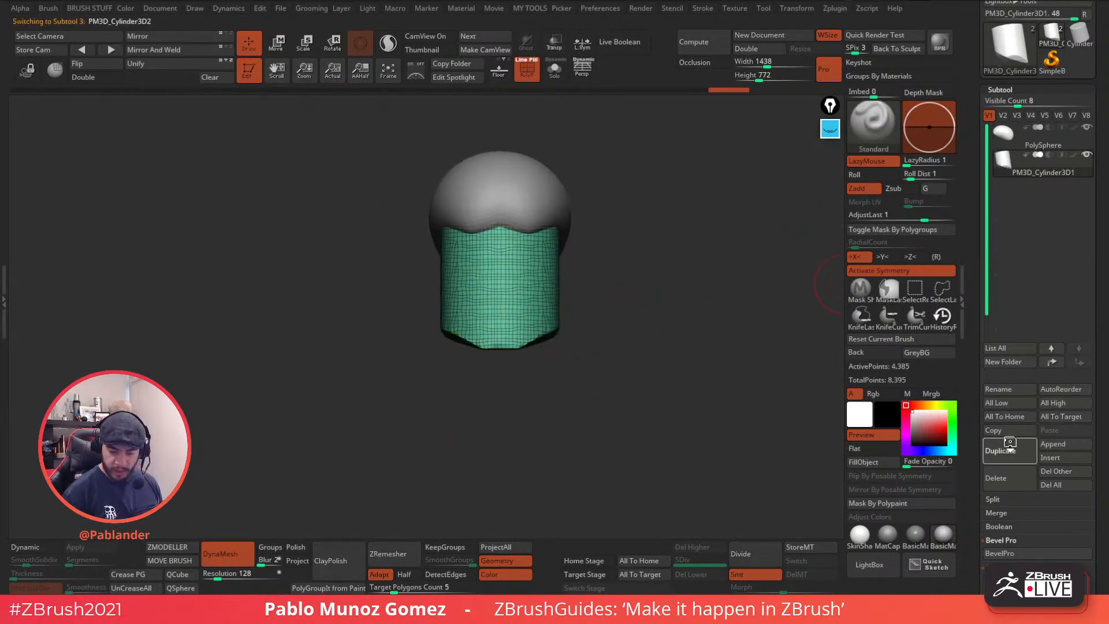
{"action": "left_click_drag", "start_coordinate": [604, 339], "coordinate": [694, 299]}
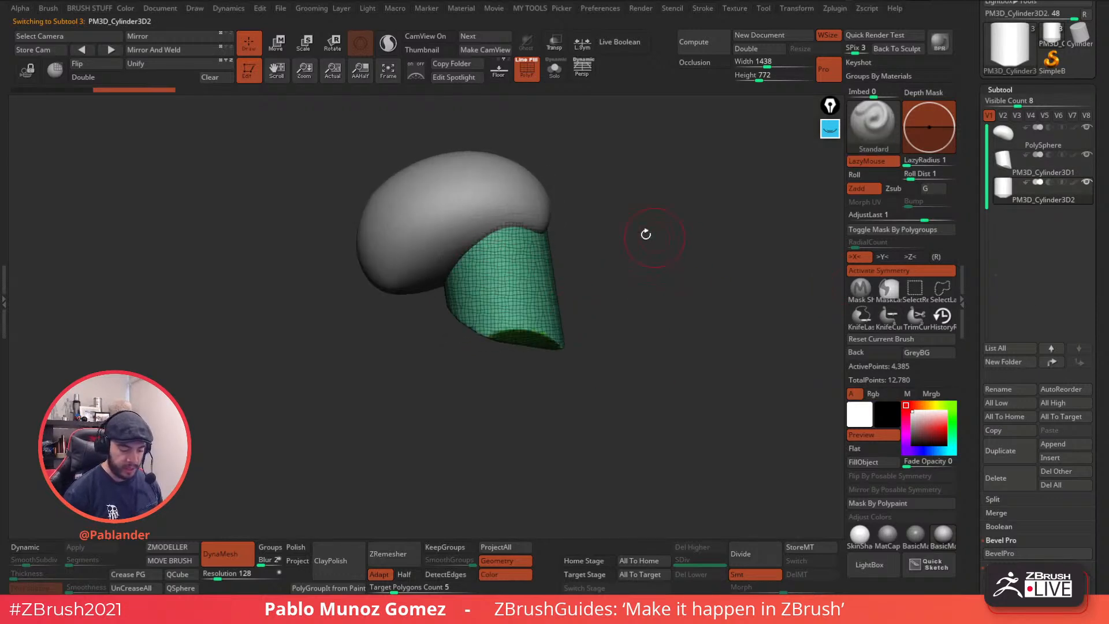
- Move the duplicated cylinder below the first one, turn off symmetry, and rotate it around toward a jaw orientation
{"action": "key", "text": "w"}
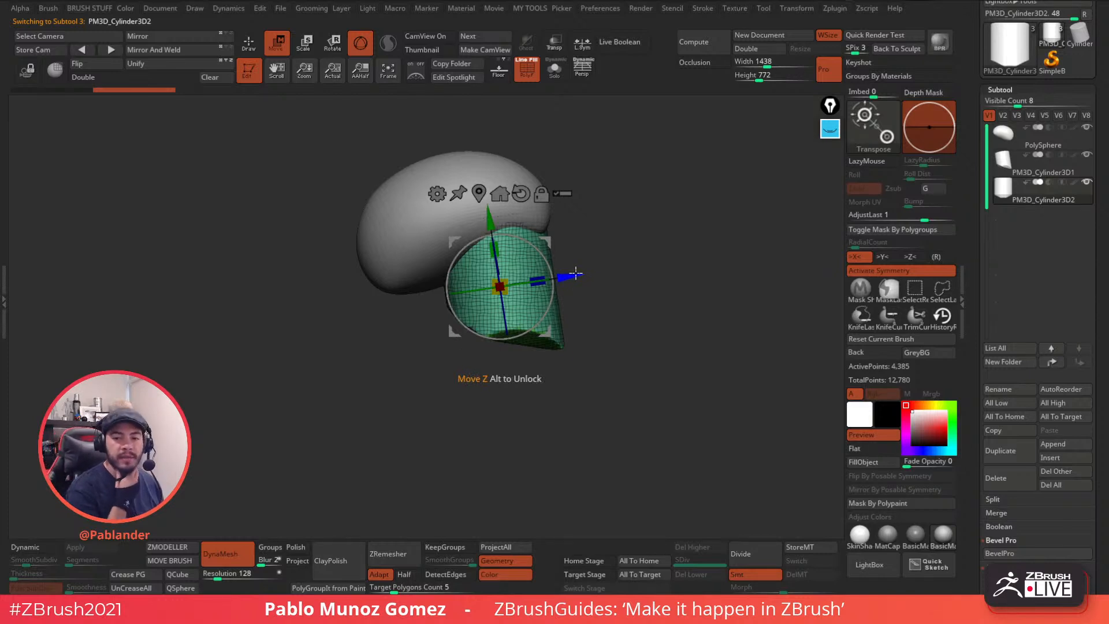
{"action": "left_click_drag", "start_coordinate": [643, 248], "coordinate": [669, 258], "text": "alt"}
{"action": "left_click_drag", "start_coordinate": [556, 255], "coordinate": [613, 362]}
{"action": "key", "text": "x"}
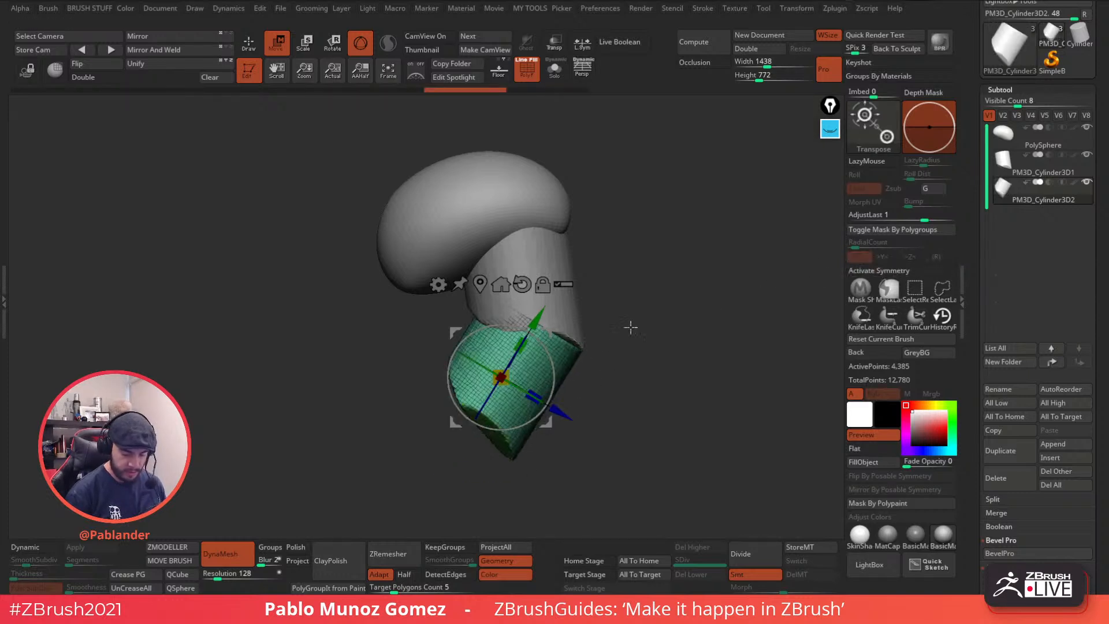
{"action": "left_click_drag", "start_coordinate": [479, 362], "coordinate": [638, 425]}
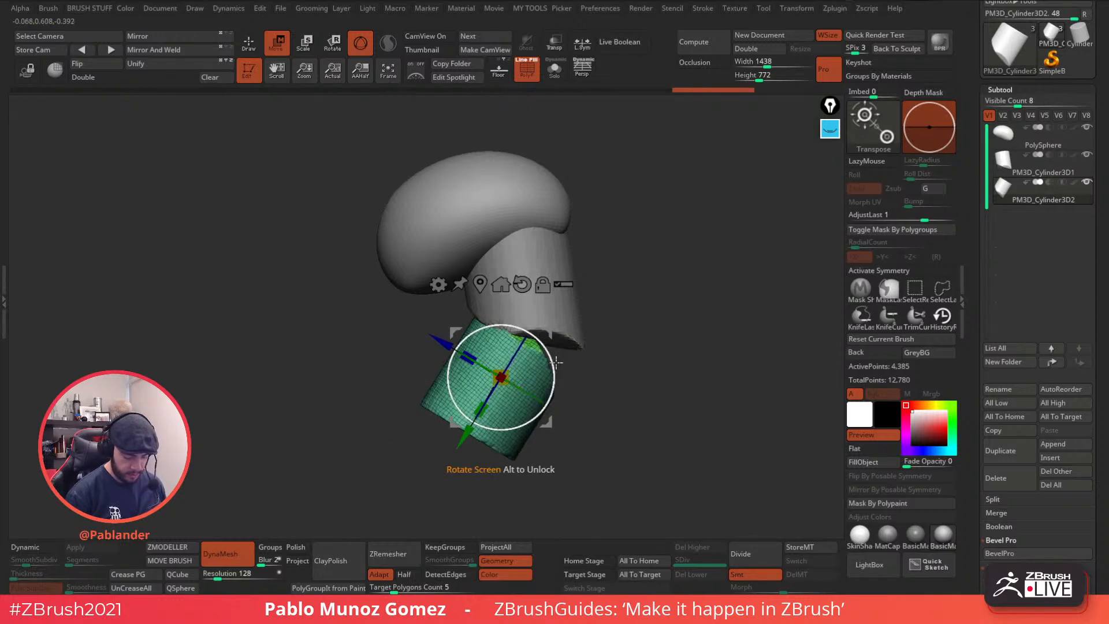
{"action": "left_click_drag", "start_coordinate": [554, 383], "coordinate": [553, 385]}
- Refine the copy's tilt and position so it slants back from the first cylinder's lower front edge, and return to Draw mode
{"action": "left_click_drag", "start_coordinate": [547, 333], "coordinate": [567, 311]}
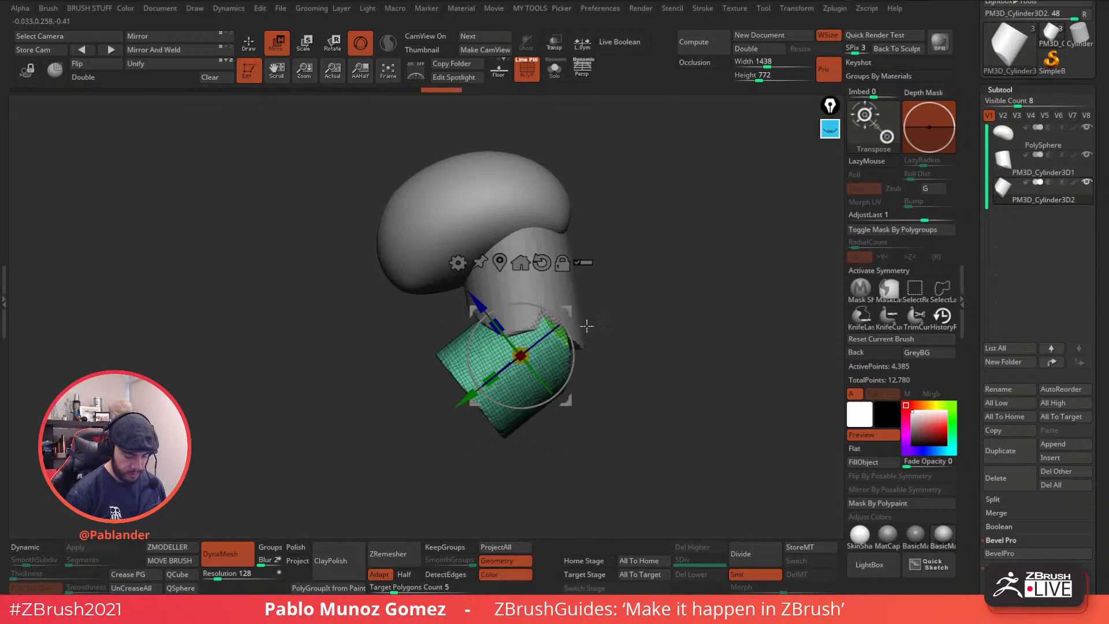
{"action": "mouse_move", "coordinate": [652, 345]}
{"action": "left_mouse_down"}
{"action": "mouse_move", "coordinate": [624, 349]}
{"action": "mouse_move", "coordinate": [676, 332]}
{"action": "mouse_move", "coordinate": [621, 335]}
{"action": "mouse_move", "coordinate": [652, 324]}
{"action": "left_mouse_up"}
{"action": "left_click_drag", "start_coordinate": [546, 386], "coordinate": [660, 485]}
{"action": "left_click_drag", "start_coordinate": [571, 370], "coordinate": [576, 345]}
{"action": "mouse_move", "coordinate": [564, 308]}
{"action": "left_mouse_down"}
{"action": "mouse_move", "coordinate": [539, 319]}
{"action": "mouse_move", "coordinate": [548, 353]}
{"action": "mouse_move", "coordinate": [557, 291]}
{"action": "left_mouse_up"}
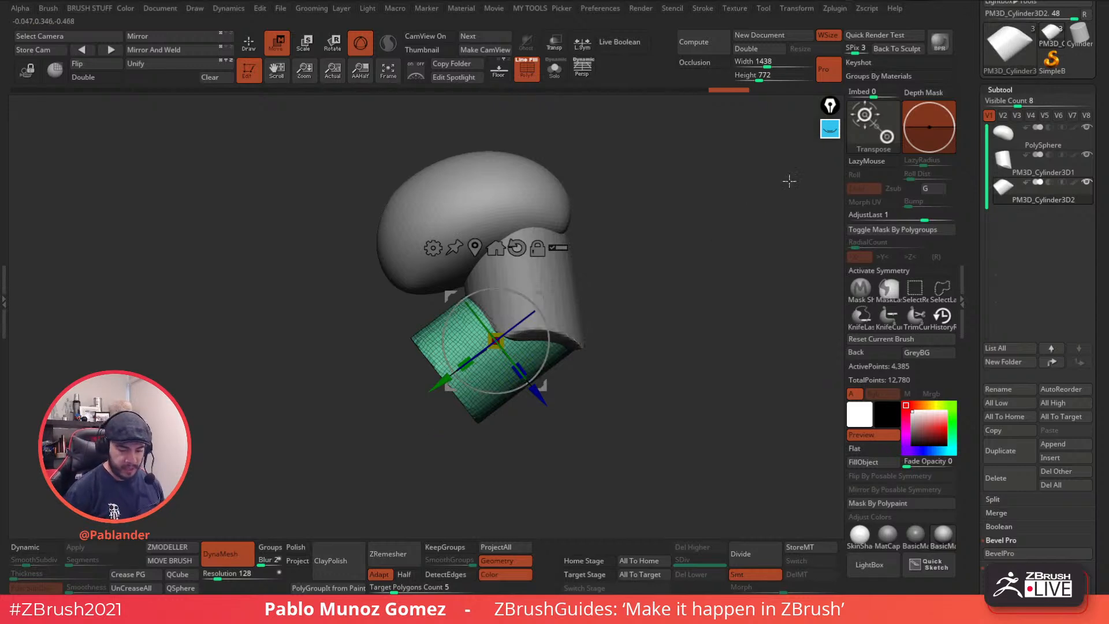
{"action": "key", "text": "q"}
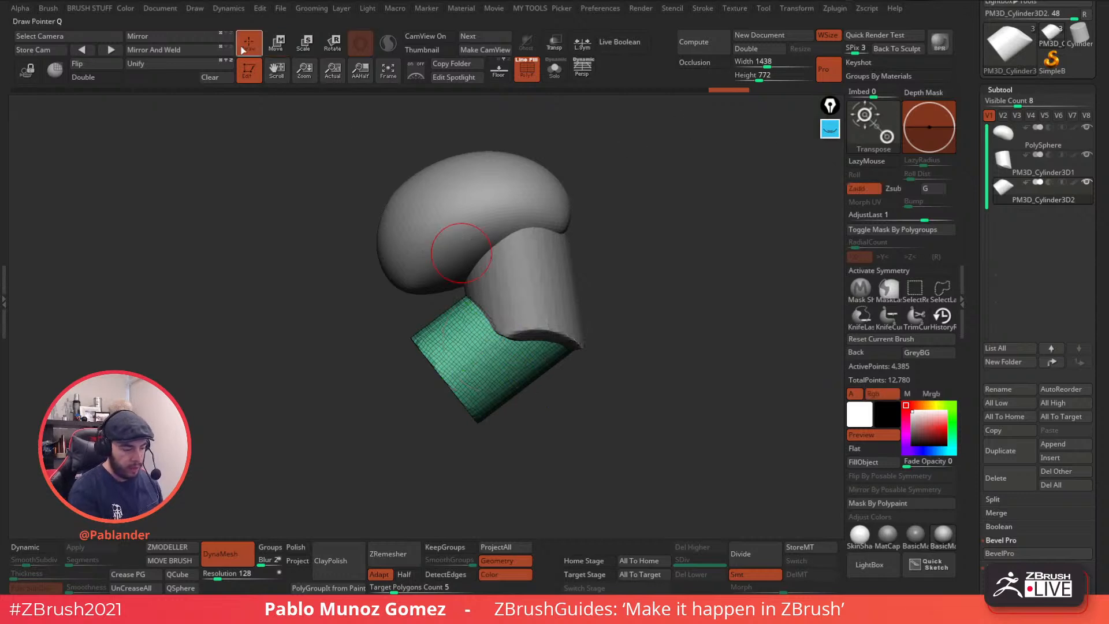
- Clear the old annotations, outline the upper cylinder and the jaw's front edge in pink, and add a check mark beside them
{"action": "left_click", "coordinate": [829, 129]}
{"action": "left_click", "coordinate": [830, 163]}
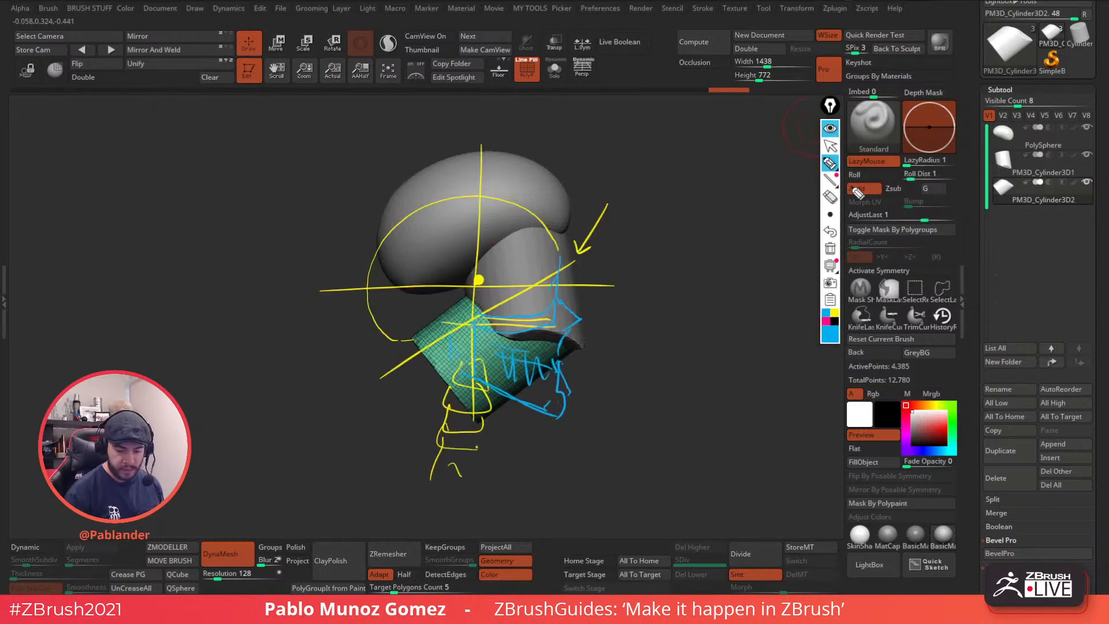
{"action": "left_click", "coordinate": [830, 248]}
{"action": "left_click", "coordinate": [827, 322]}
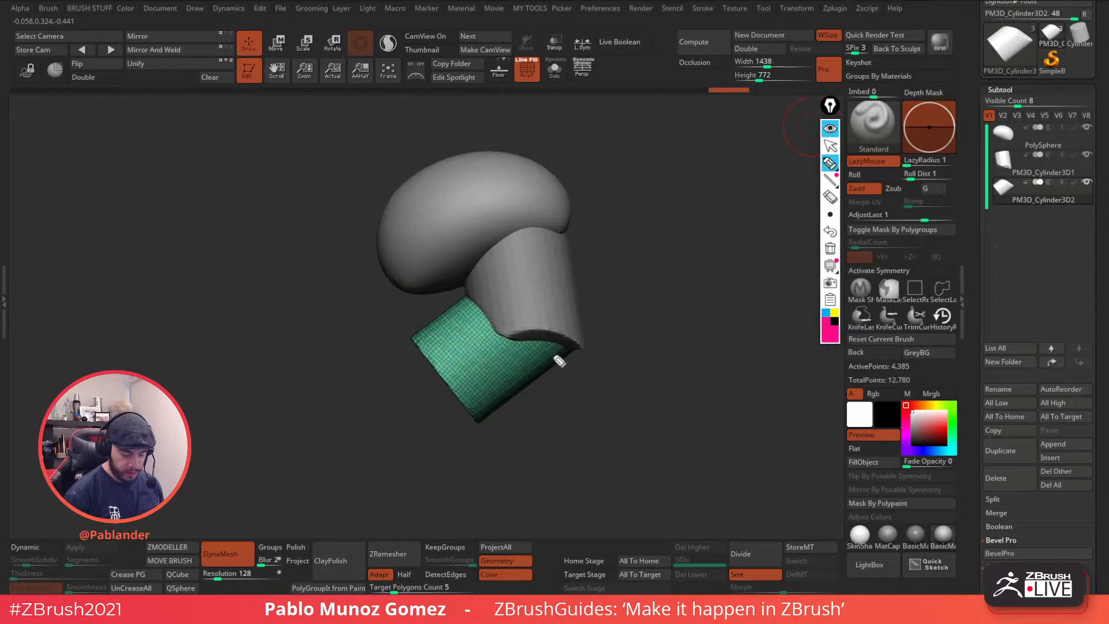
{"action": "mouse_move", "coordinate": [582, 349]}
{"action": "left_mouse_down"}
{"action": "mouse_move", "coordinate": [501, 335]}
{"action": "mouse_move", "coordinate": [522, 230]}
{"action": "mouse_move", "coordinate": [581, 347]}
{"action": "left_mouse_up"}
{"action": "left_click_drag", "start_coordinate": [593, 264], "coordinate": [631, 238]}
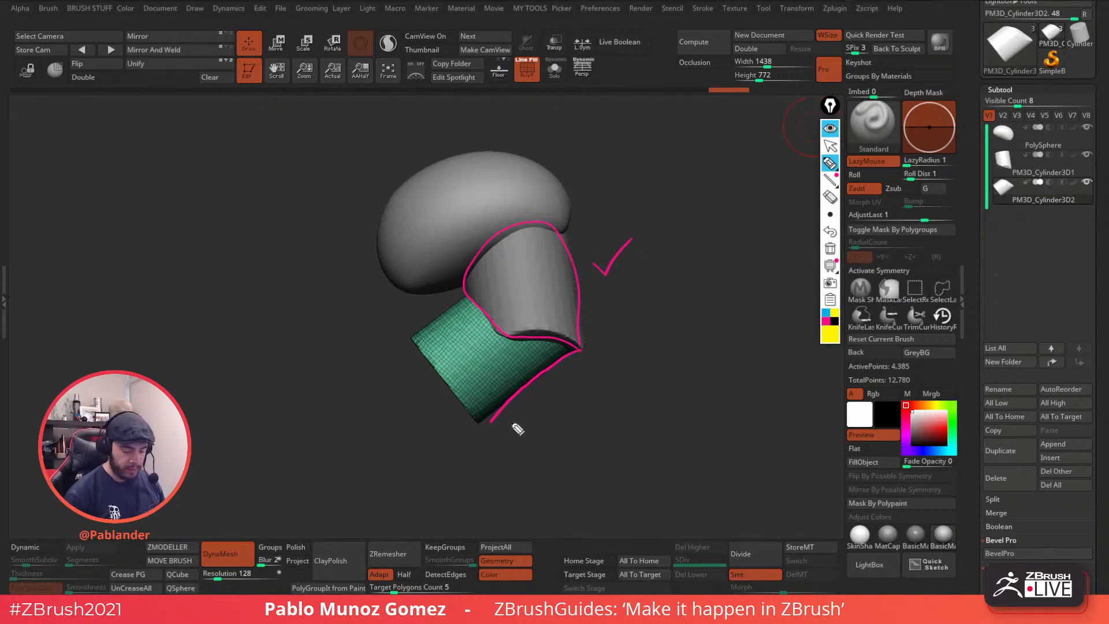
- Sketch a yellow neck outline and hatch the jaw block's back part, then clear and hide the annotations
{"action": "mouse_move", "coordinate": [425, 314]}
{"action": "left_mouse_down"}
{"action": "mouse_move", "coordinate": [458, 473]}
{"action": "mouse_move", "coordinate": [500, 340]}
{"action": "mouse_move", "coordinate": [434, 465]}
{"action": "left_mouse_up"}
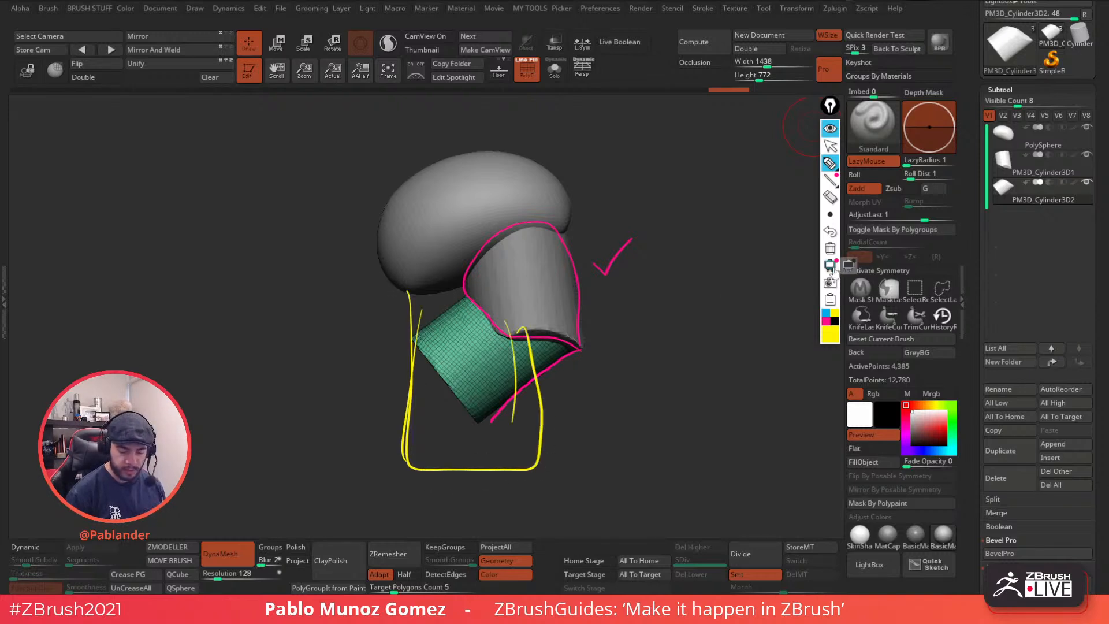
{"action": "mouse_move", "coordinate": [470, 339]}
{"action": "left_mouse_down"}
{"action": "mouse_move", "coordinate": [432, 351]}
{"action": "mouse_move", "coordinate": [490, 411]}
{"action": "mouse_move", "coordinate": [451, 297]}
{"action": "left_mouse_up"}
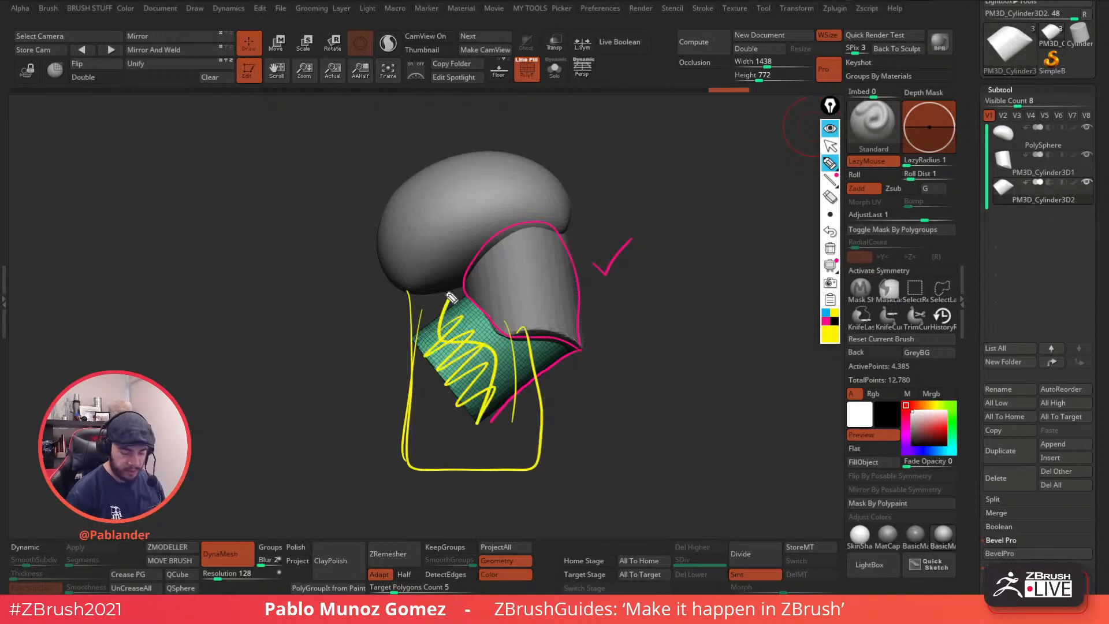
{"action": "left_click", "coordinate": [830, 248]}
{"action": "left_click", "coordinate": [830, 128]}
- Slice off the back part of the jaw cylinder with a steep KnifeLasso cut
{"action": "key", "text": "shift"}
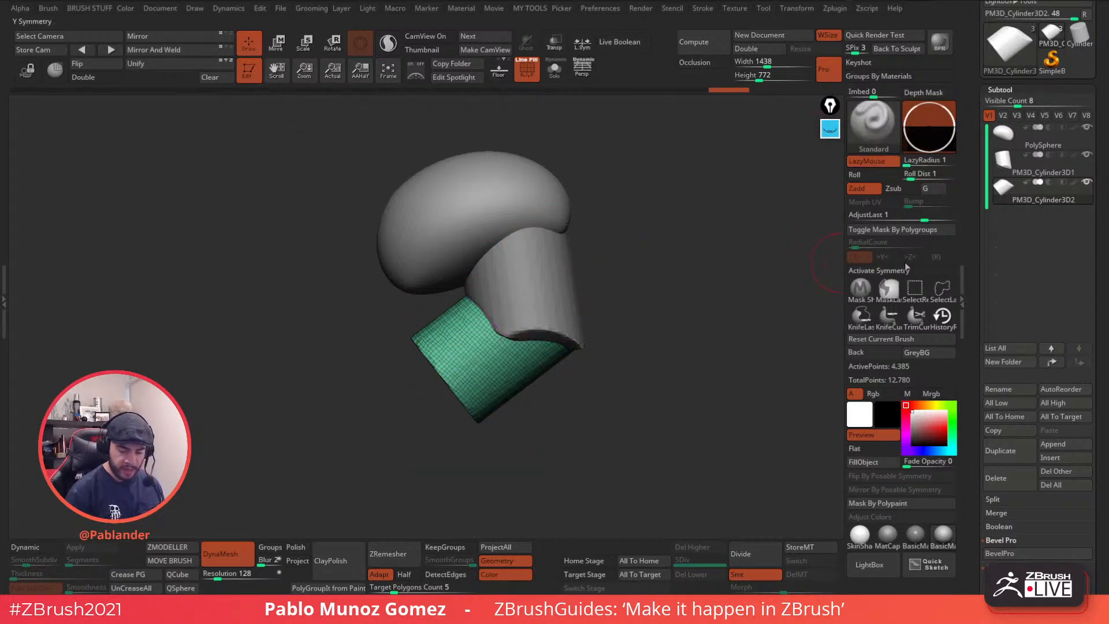
{"action": "key", "text": "ctrl+shift"}
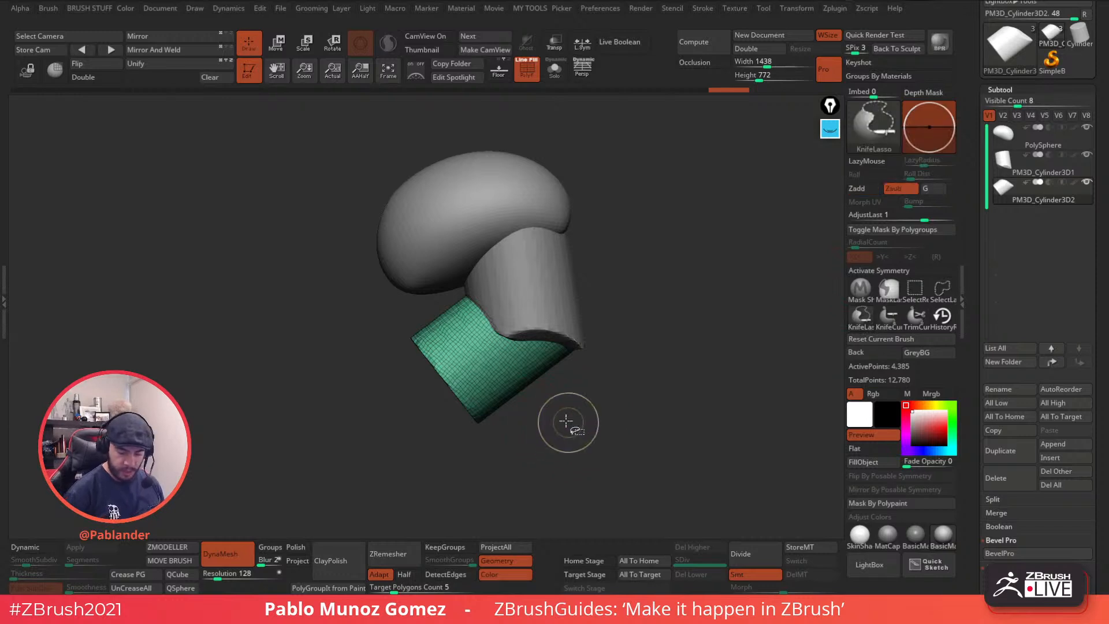
{"action": "mouse_move", "coordinate": [503, 406]}
{"action": "left_mouse_down", "text": "ctrl+shift"}
{"action": "mouse_move", "coordinate": [487, 426]}
{"action": "mouse_move", "coordinate": [329, 485]}
{"action": "mouse_move", "coordinate": [346, 480]}
{"action": "left_mouse_up", "text": "ctrl+shift"}
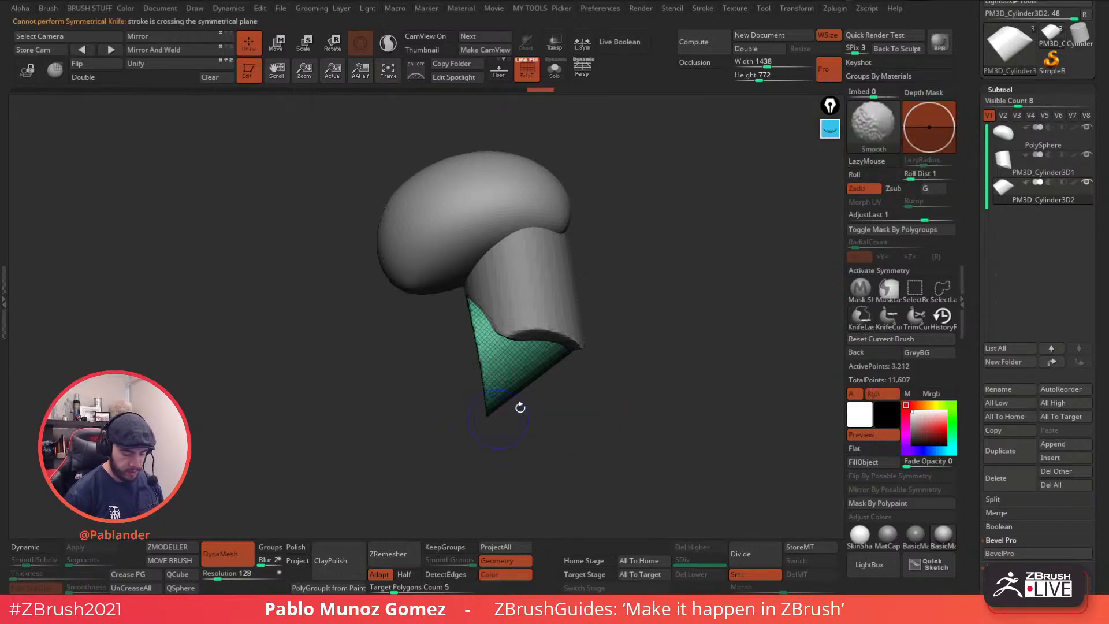
- Append another cylinder as a new subtool and make it the active one
{"action": "mouse_move", "coordinate": [644, 317]}
{"action": "left_mouse_down", "text": "shift"}
{"action": "mouse_move", "coordinate": [674, 361]}
{"action": "mouse_move", "coordinate": [622, 368]}
{"action": "mouse_move", "coordinate": [701, 368]}
{"action": "left_mouse_up", "text": "shift"}
{"action": "left_click", "coordinate": [1062, 443]}
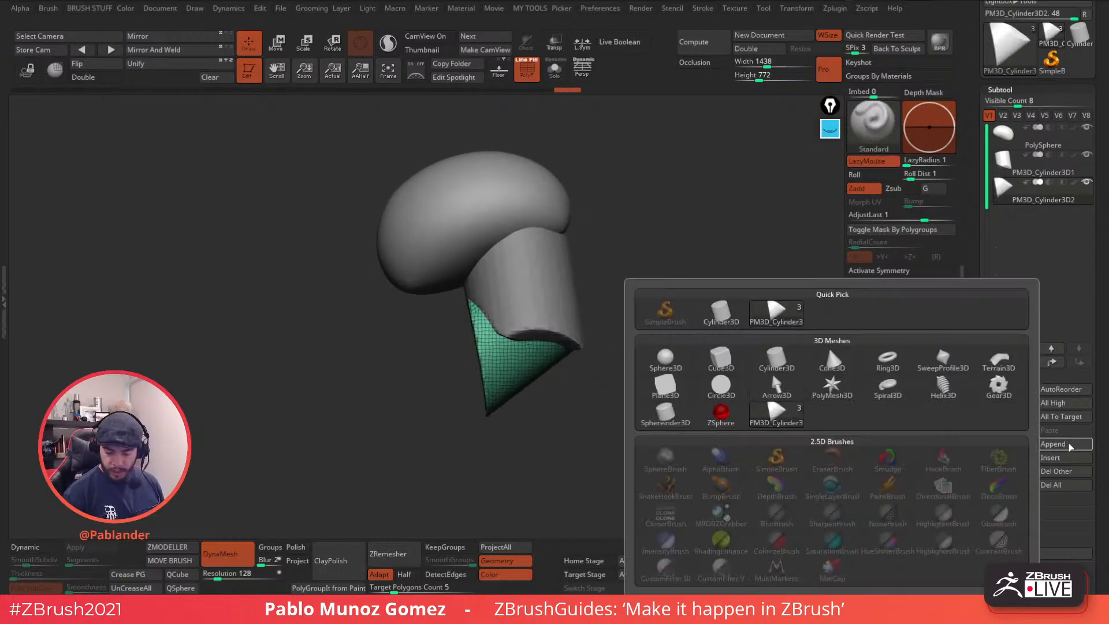
{"action": "left_click", "coordinate": [827, 345]}
{"action": "left_click", "coordinate": [1027, 222]}
{"action": "right_click_drag", "start_coordinate": [566, 260], "coordinate": [465, 234], "text": "alt"}
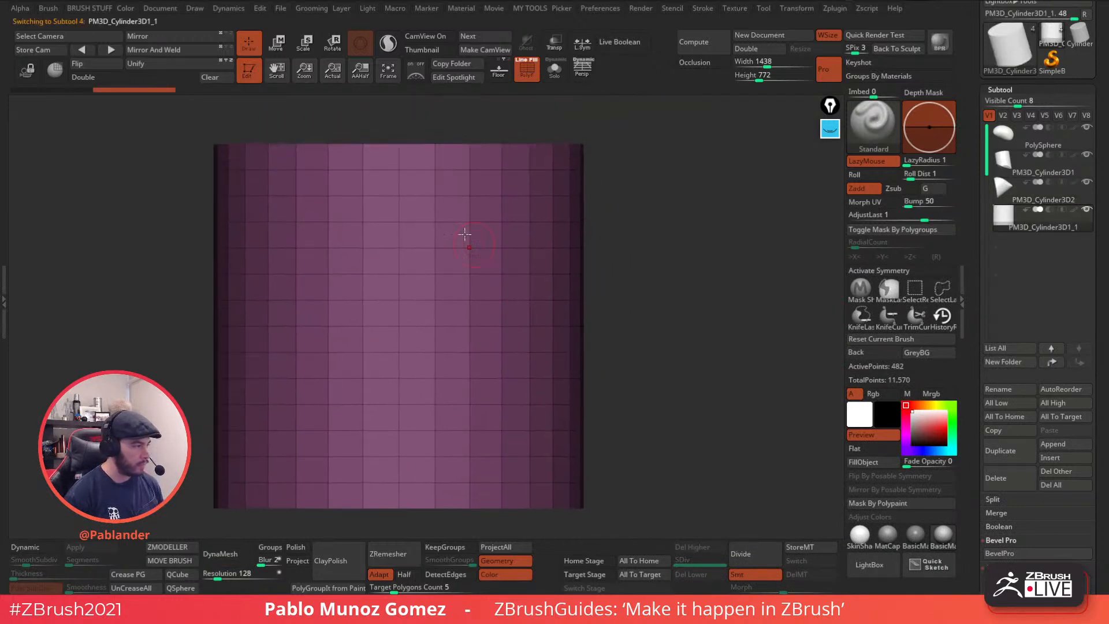
- Shrink and lengthen the new cylinder, and tilt it into place under the cranium as a forward-leaning neck
{"action": "left_click", "coordinate": [278, 43]}
{"action": "left_click_drag", "start_coordinate": [399, 326], "coordinate": [398, 271]}
{"action": "right_click_drag", "start_coordinate": [547, 253], "coordinate": [657, 217], "text": "alt"}
{"action": "mouse_move", "coordinate": [513, 288]}
{"action": "left_mouse_down"}
{"action": "mouse_move", "coordinate": [474, 311]}
{"action": "mouse_move", "coordinate": [502, 294]}
{"action": "left_mouse_up"}
{"action": "left_click_drag", "start_coordinate": [556, 239], "coordinate": [520, 345]}
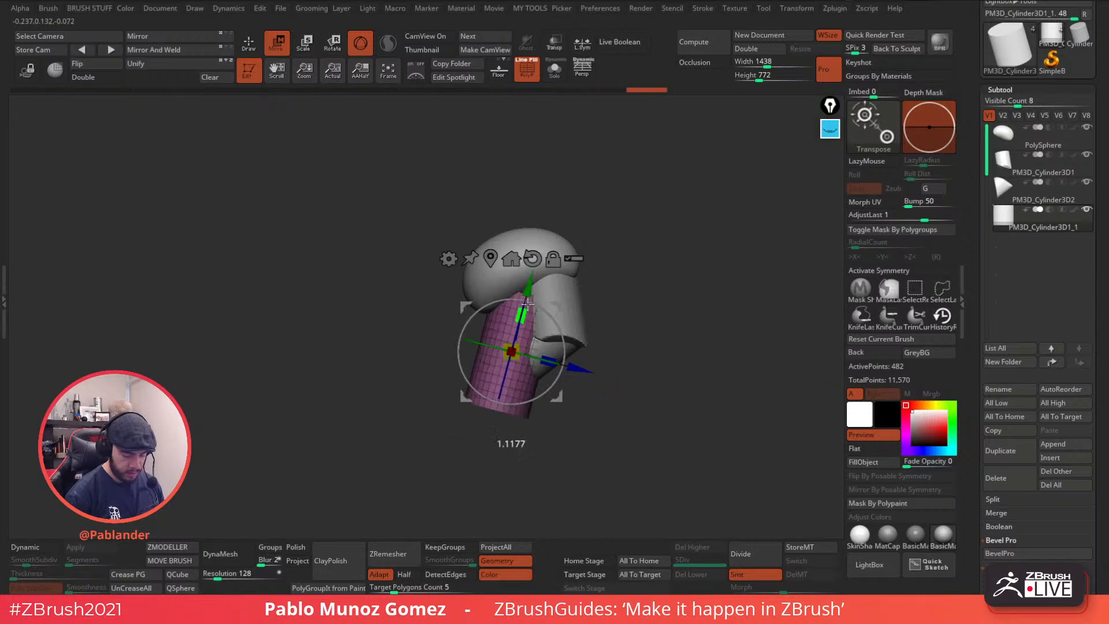
{"action": "left_click_drag", "start_coordinate": [528, 298], "coordinate": [541, 285]}
- Fine-tune the neck cylinder's position and proportions behind the face and jaw, working from the side and rear
{"action": "left_click_drag", "start_coordinate": [648, 282], "coordinate": [652, 369]}
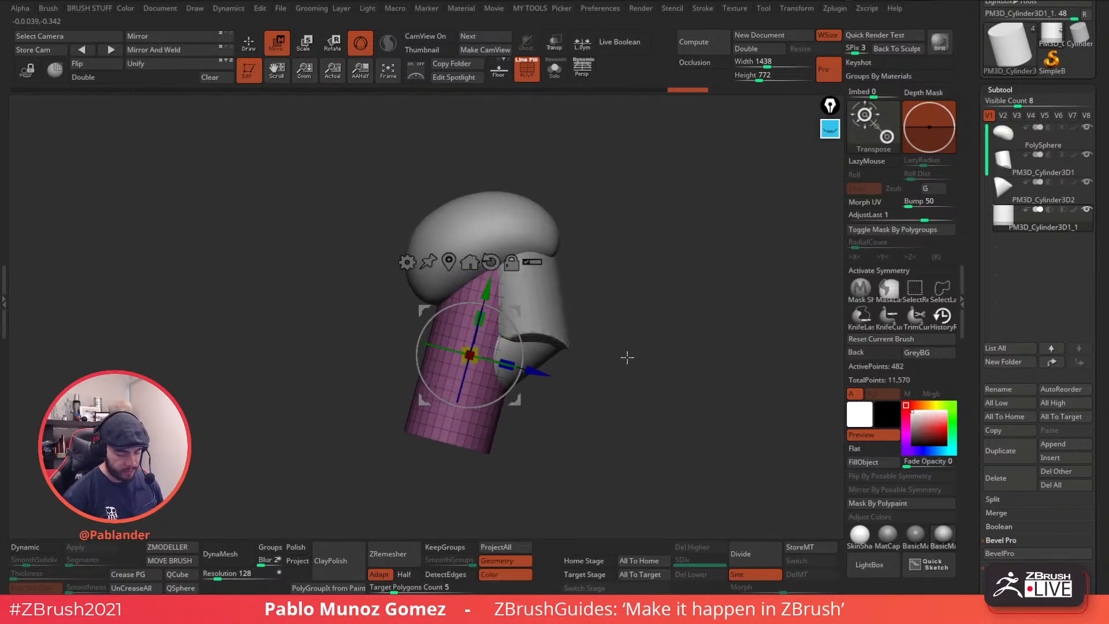
{"action": "mouse_move", "coordinate": [598, 351]}
{"action": "left_mouse_down"}
{"action": "mouse_move", "coordinate": [617, 344]}
{"action": "mouse_move", "coordinate": [621, 363]}
{"action": "mouse_move", "coordinate": [618, 351]}
{"action": "left_mouse_up"}
{"action": "left_click_drag", "start_coordinate": [484, 304], "coordinate": [485, 302]}
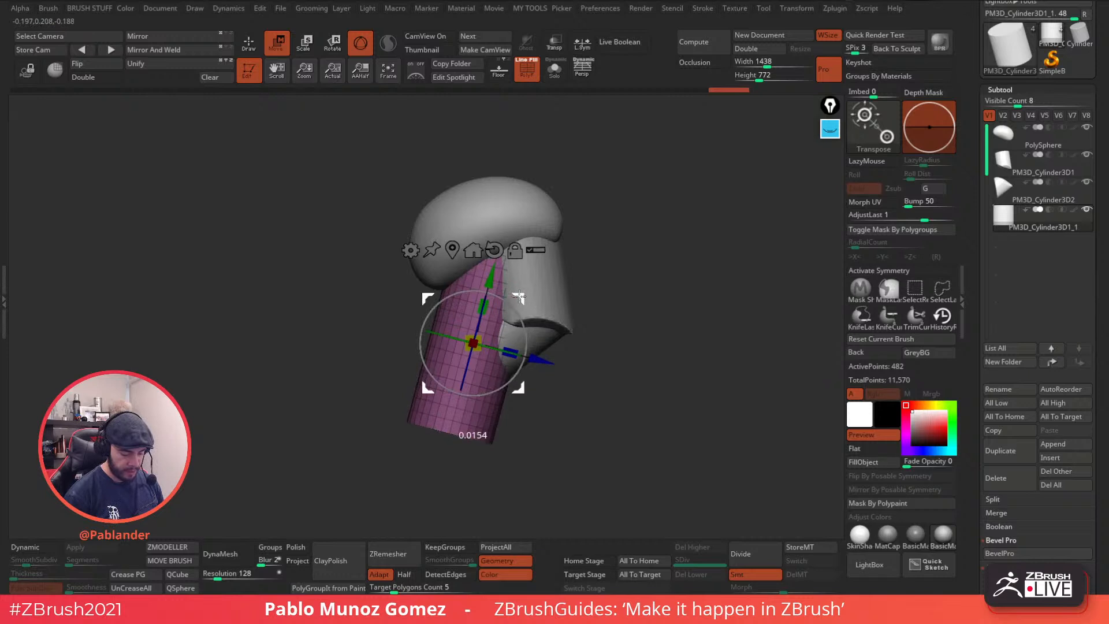
{"action": "left_click_drag", "start_coordinate": [647, 289], "coordinate": [693, 277], "text": "shift"}
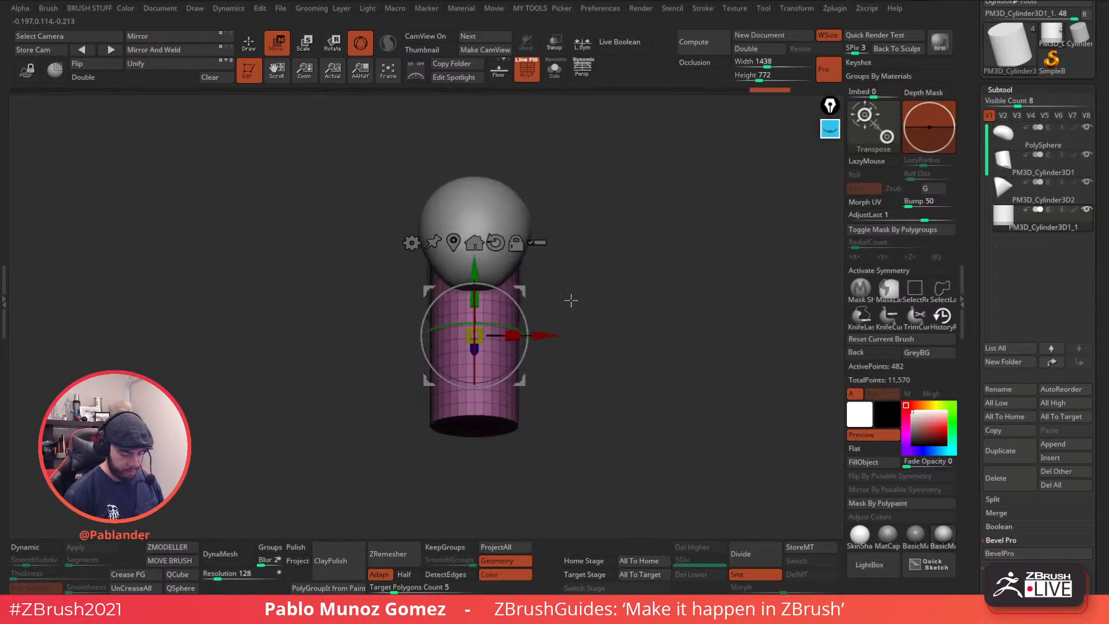
{"action": "left_click_drag", "start_coordinate": [513, 334], "coordinate": [515, 334]}
{"action": "left_click_drag", "start_coordinate": [565, 283], "coordinate": [603, 277], "text": "shift"}
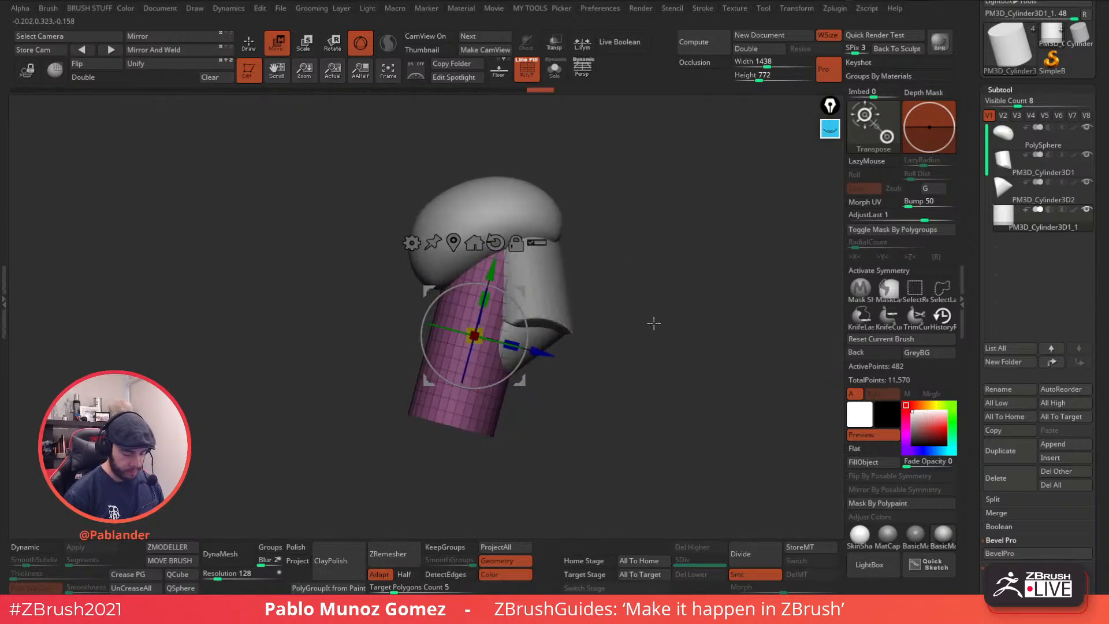
- Return to Draw mode and DynaMesh the neck cylinder at resolution 128
{"action": "left_click", "coordinate": [249, 44]}
{"action": "left_click_drag", "start_coordinate": [652, 365], "coordinate": [639, 346], "text": "alt"}
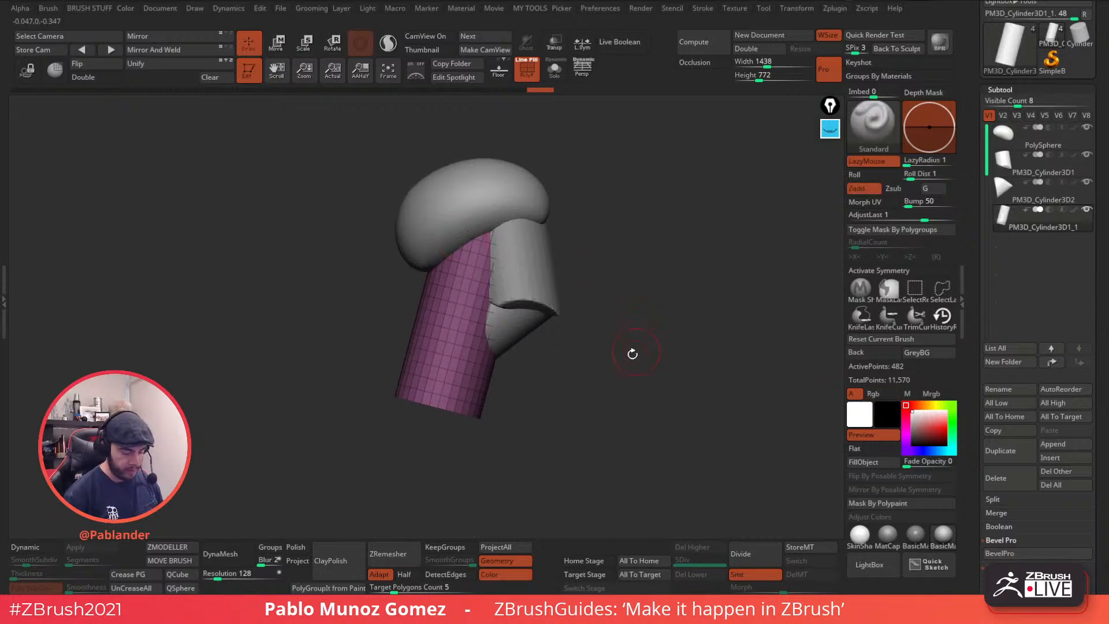
{"action": "left_click", "coordinate": [231, 553]}
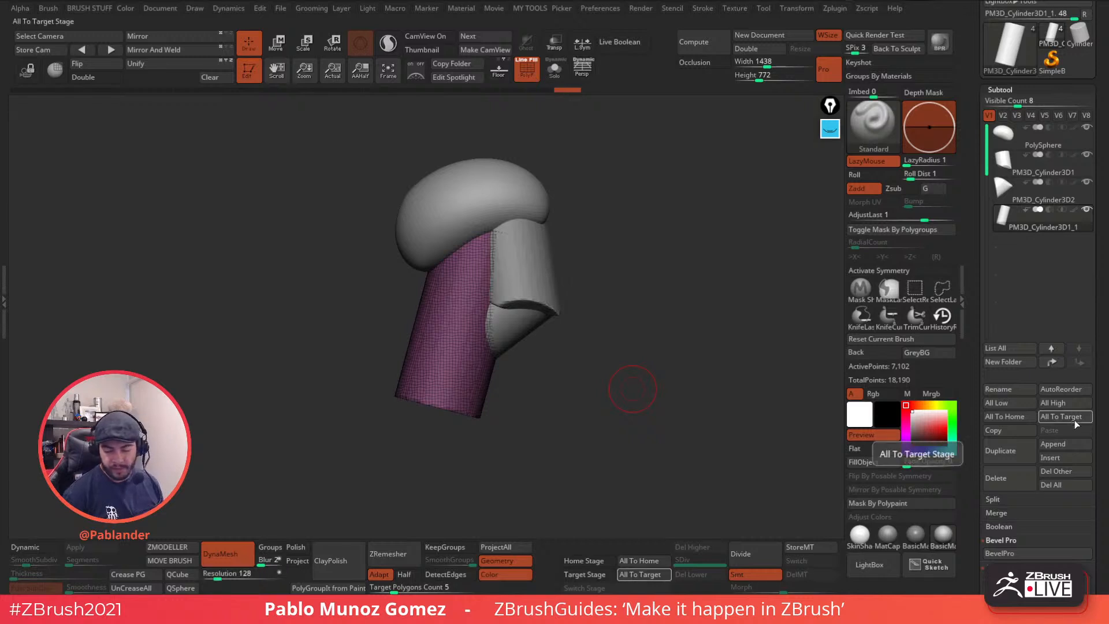
- Append a Cube3D as a new subtool and make it the active one
{"action": "left_click", "coordinate": [1052, 444]}
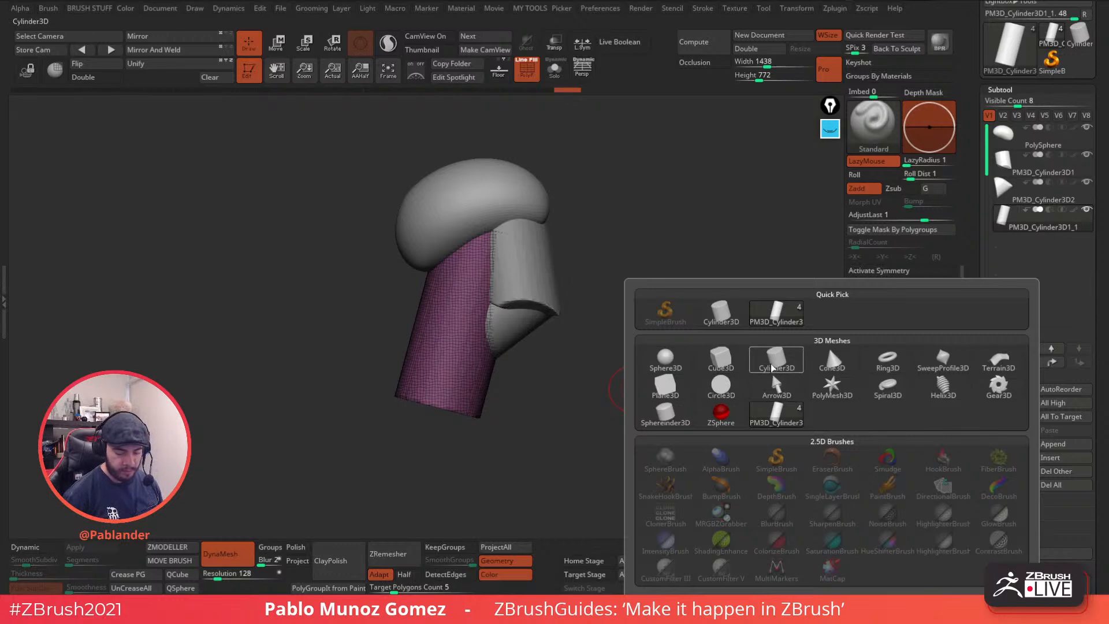
{"action": "mouse_move", "coordinate": [774, 364]}
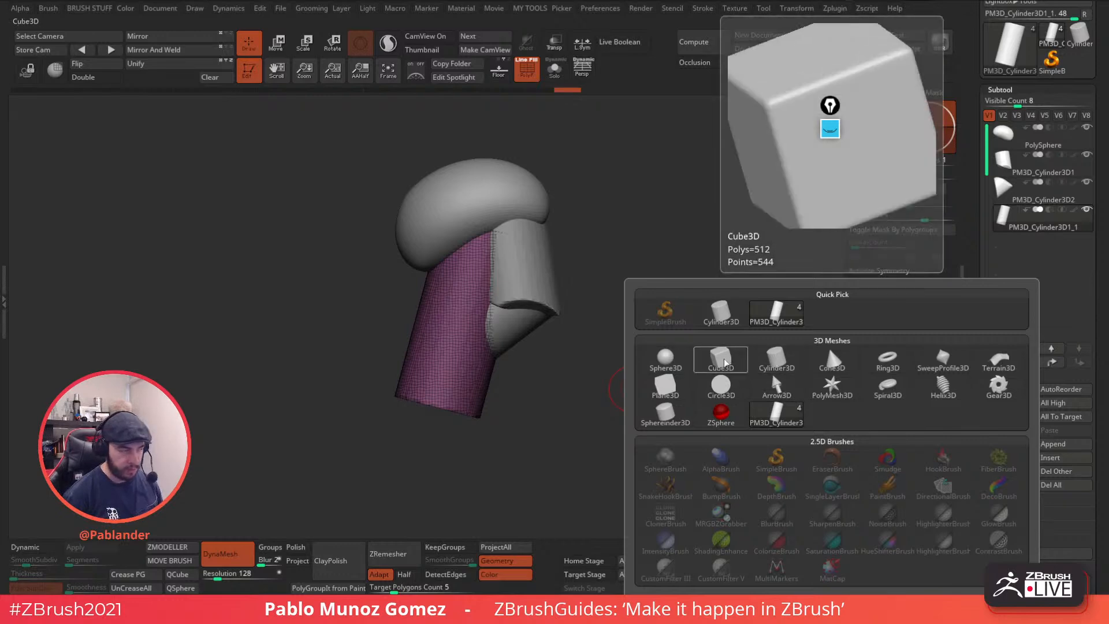
{"action": "left_click", "coordinate": [727, 361]}
{"action": "left_click_drag", "start_coordinate": [641, 265], "coordinate": [634, 330]}
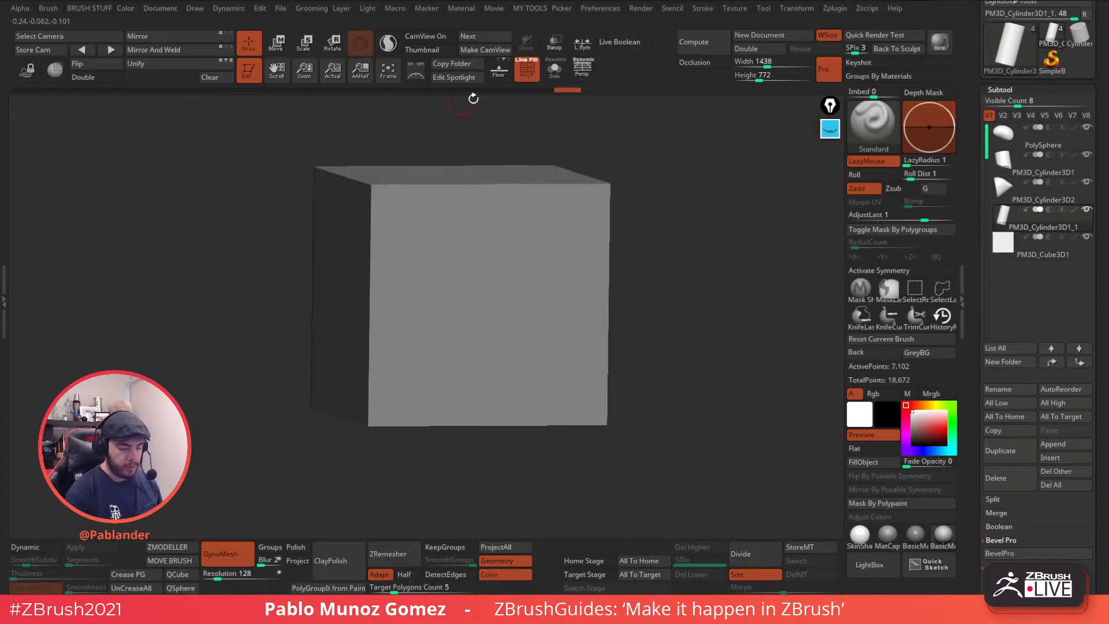
{"action": "left_click", "coordinate": [1043, 254]}
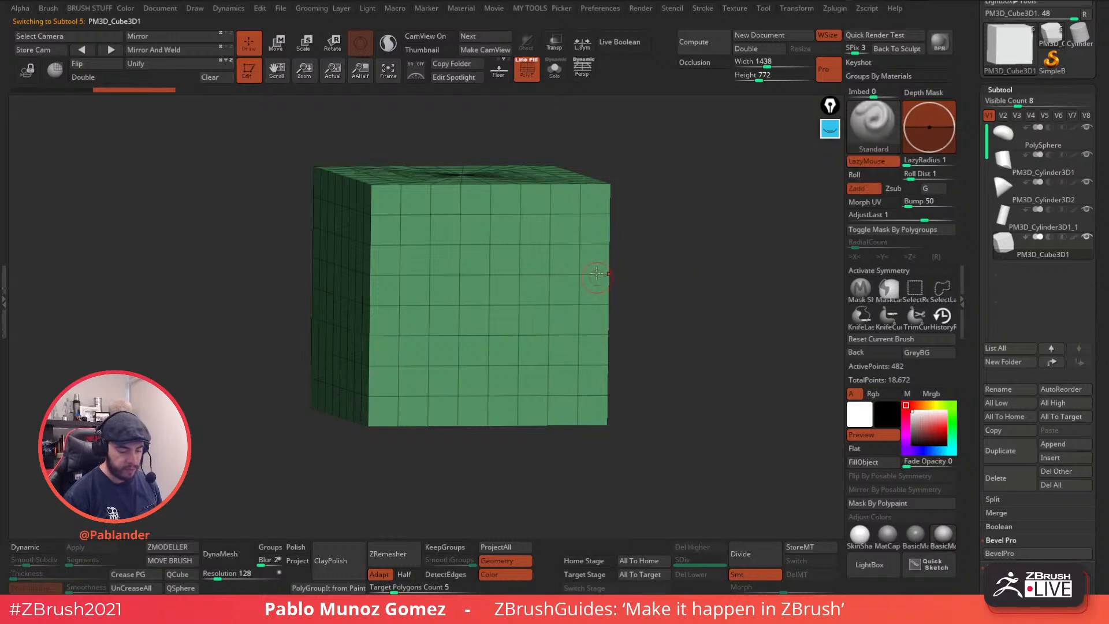
{"action": "left_click", "coordinate": [220, 554]}
{"action": "left_click_drag", "start_coordinate": [607, 218], "coordinate": [596, 340]}
{"action": "key", "text": "ctrl+z"}
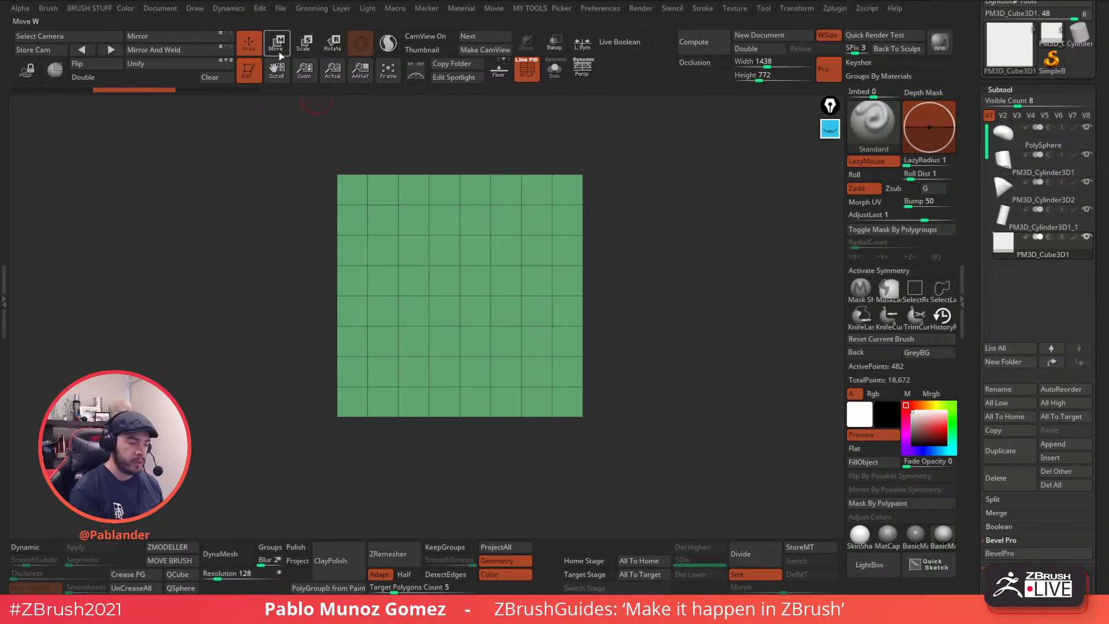
- Scale the cube down in side view and position it beside the back of the neck
{"action": "key", "text": "w"}
{"action": "key", "text": "y"}
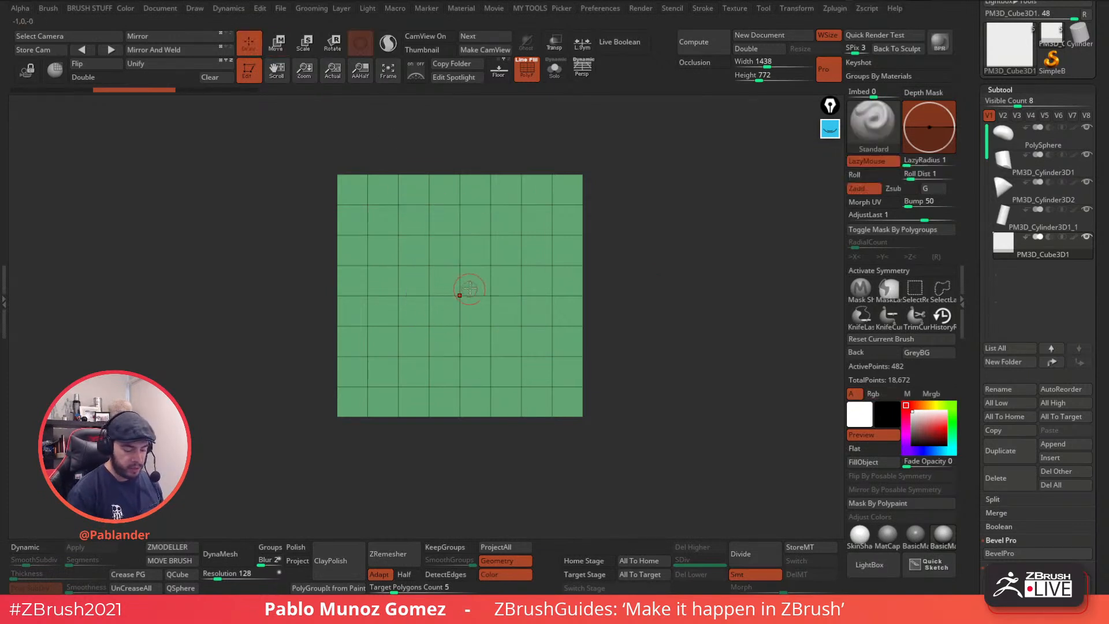
{"action": "key", "text": "y"}
{"action": "left_click_drag", "start_coordinate": [459, 295], "coordinate": [397, 373]}
{"action": "left_click_drag", "start_coordinate": [506, 247], "coordinate": [471, 277]}
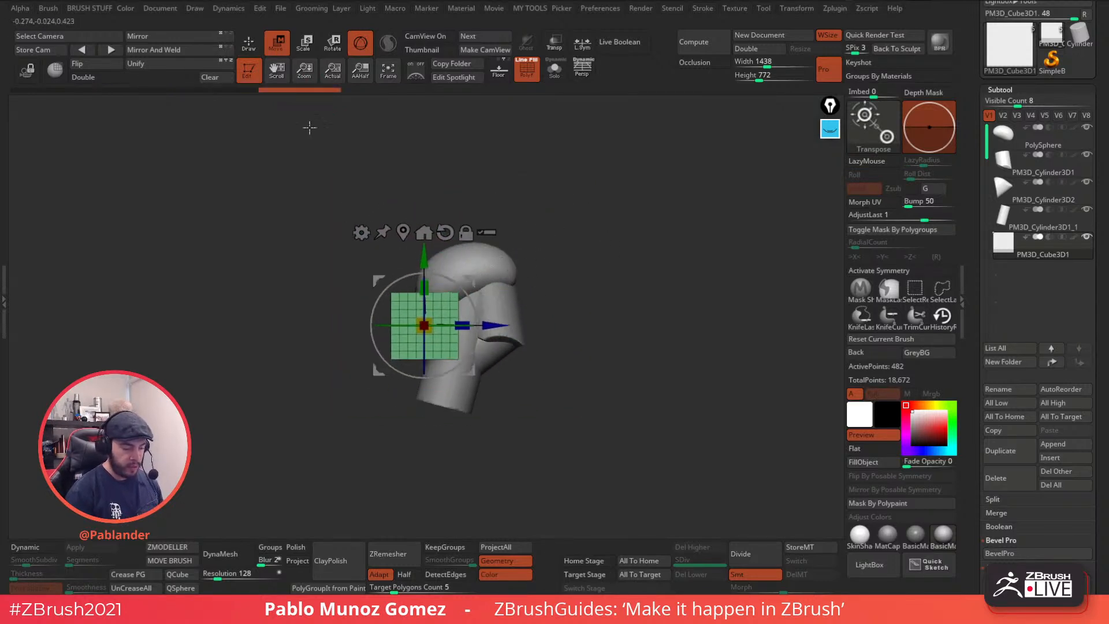
- Return to Draw mode and DynaMesh the cube at resolution 128
{"action": "key", "text": "q"}
{"action": "left_click", "coordinate": [220, 554]}
{"action": "key", "text": "f"}
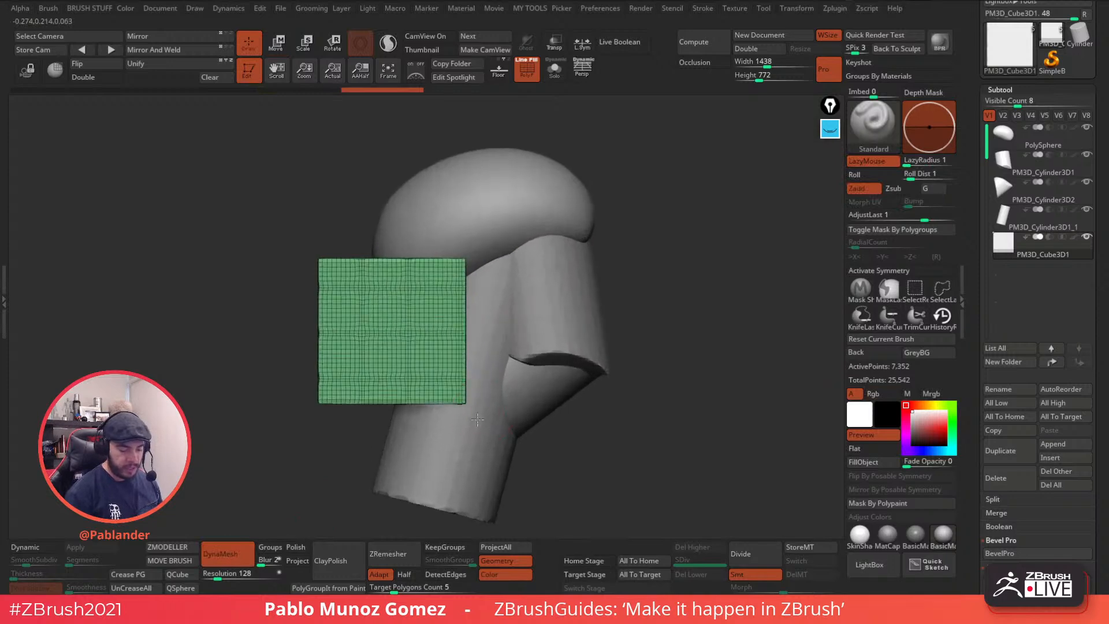
- Select the neck, jaw, face and cranium subtools in turn to examine their meshes, and reselect the cube
{"action": "left_click", "coordinate": [1031, 221]}
{"action": "left_click", "coordinate": [1028, 199]}
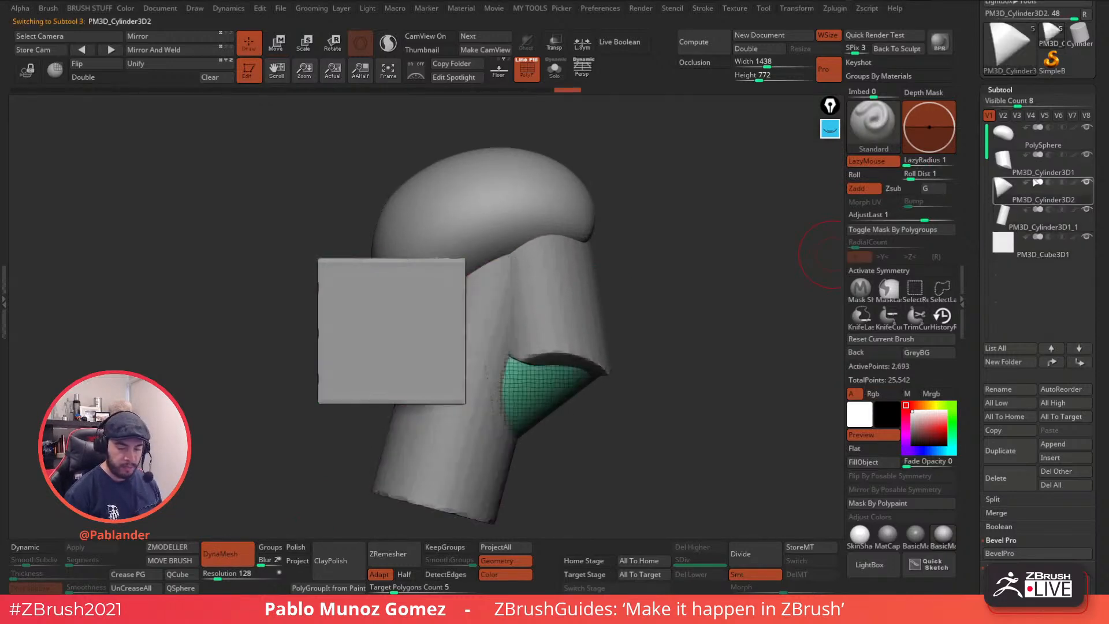
{"action": "left_click", "coordinate": [1028, 161]}
{"action": "left_click", "coordinate": [1019, 138]}
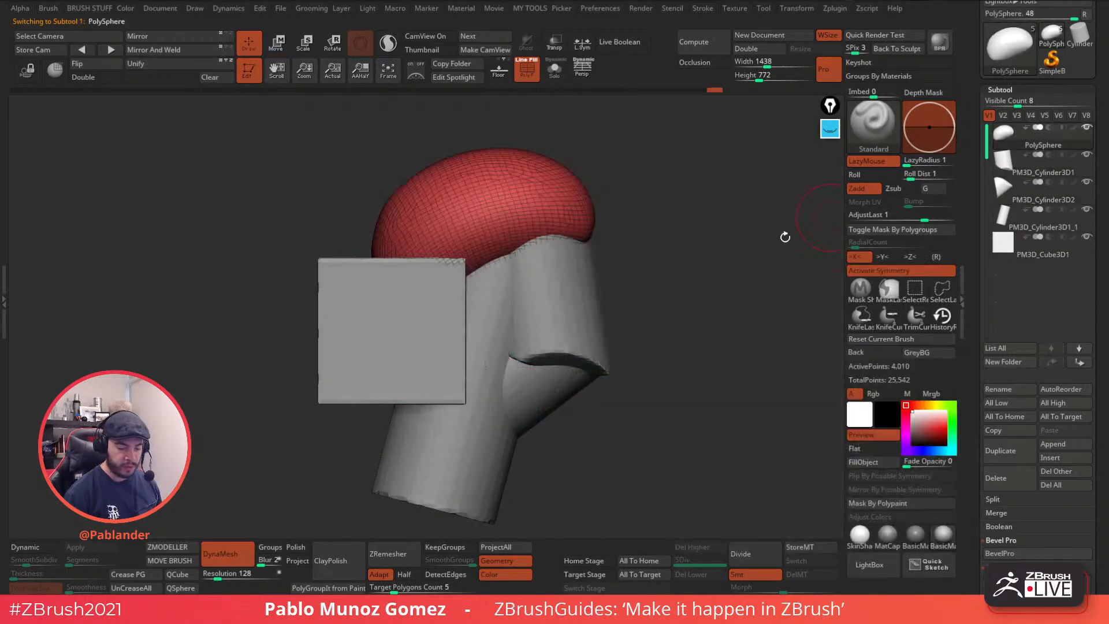
{"action": "left_click", "coordinate": [1030, 245]}
- Move the cube below the neck, stretch it taller, and widen it sideways into a torso block
{"action": "right_click_drag", "start_coordinate": [755, 314], "coordinate": [442, 291], "text": "ctrl"}
{"action": "key", "text": "w"}
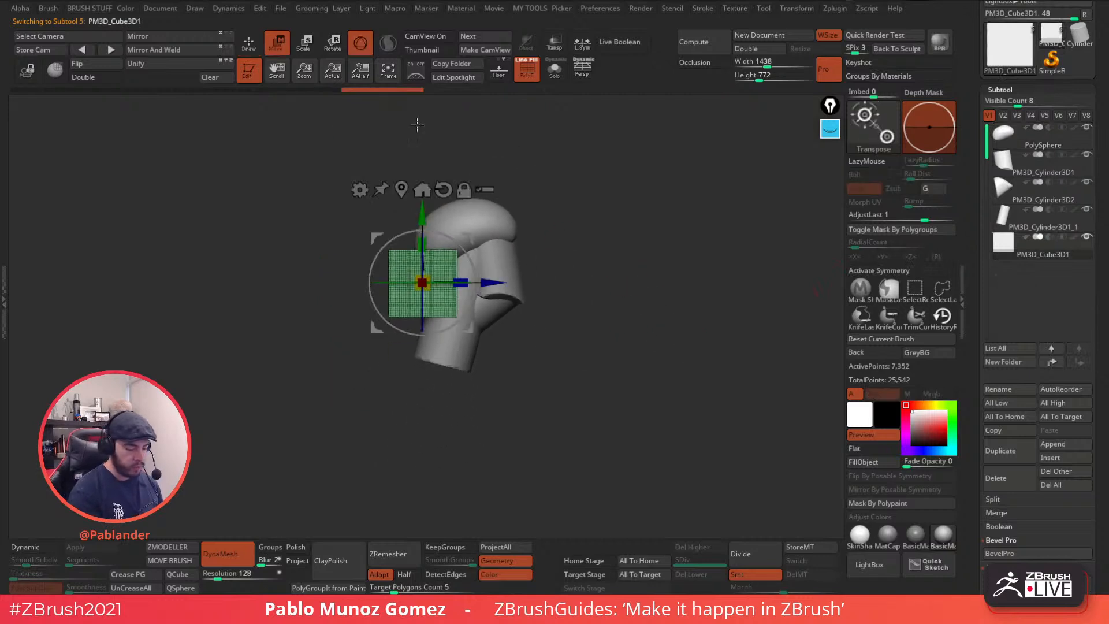
{"action": "left_click_drag", "start_coordinate": [467, 233], "coordinate": [508, 296]}
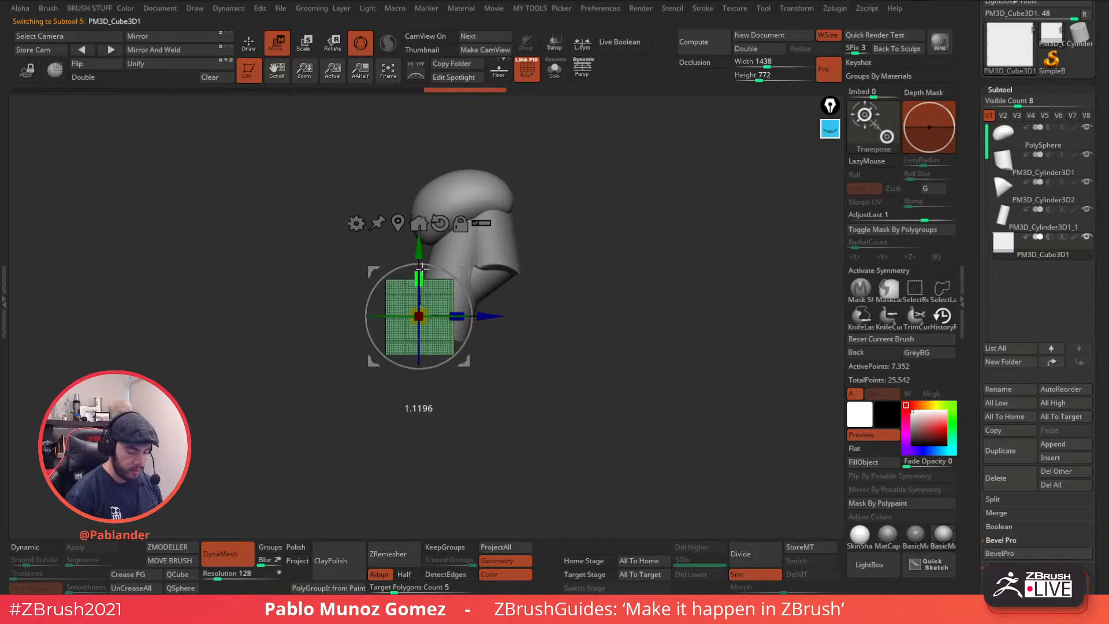
{"action": "left_click_drag", "start_coordinate": [421, 275], "coordinate": [449, 328]}
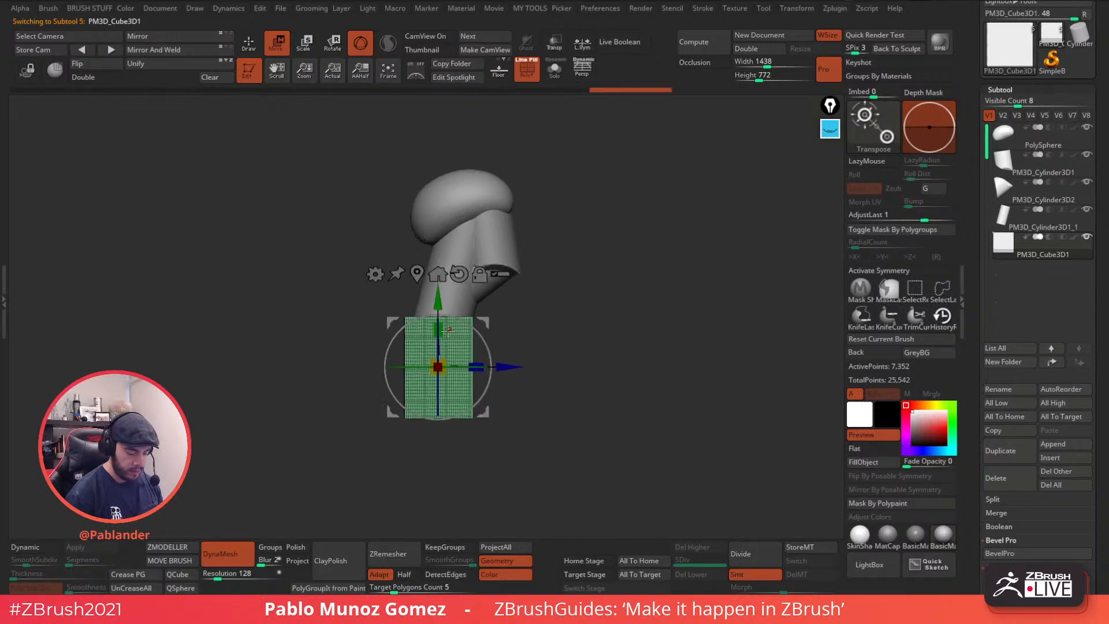
{"action": "left_click_drag", "start_coordinate": [571, 283], "coordinate": [512, 292]}
{"action": "left_click_drag", "start_coordinate": [399, 368], "coordinate": [302, 404]}
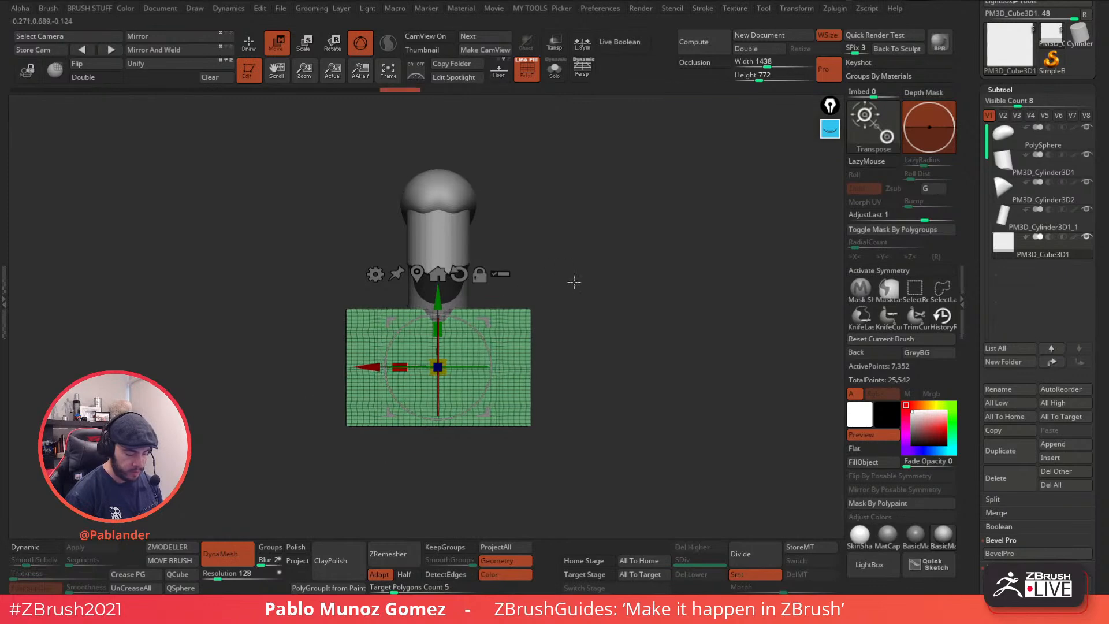
- Tilt the torso block in side view and slice off its upper front corner with KnifeLasso
{"action": "left_click_drag", "start_coordinate": [562, 281], "coordinate": [633, 284]}
{"action": "mouse_move", "coordinate": [492, 330]}
{"action": "left_mouse_down"}
{"action": "mouse_move", "coordinate": [496, 348]}
{"action": "mouse_move", "coordinate": [472, 351]}
{"action": "mouse_move", "coordinate": [497, 327]}
{"action": "mouse_move", "coordinate": [497, 342]}
{"action": "left_mouse_up"}
{"action": "key", "text": "q"}
{"action": "left_click_drag", "start_coordinate": [613, 354], "coordinate": [627, 338]}
{"action": "left_click_drag", "start_coordinate": [556, 337], "coordinate": [394, 259], "text": "ctrl+shift"}
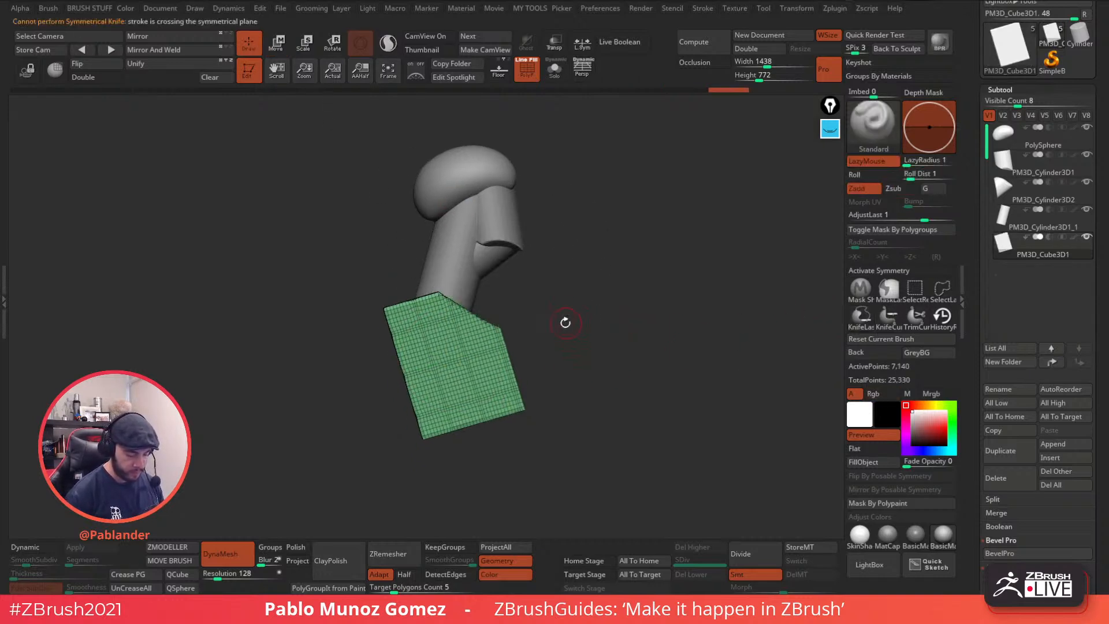
- Cut a sloping shoulder on one side of the torso block, activate X symmetry, and mirror the cut across
{"action": "mouse_move", "coordinate": [383, 446]}
{"action": "left_mouse_down"}
{"action": "mouse_move", "coordinate": [551, 329]}
{"action": "mouse_move", "coordinate": [405, 358]}
{"action": "left_mouse_up"}
{"action": "mouse_move", "coordinate": [330, 345]}
{"action": "left_mouse_down", "text": "ctrl+shift"}
{"action": "mouse_move", "coordinate": [321, 219]}
{"action": "mouse_move", "coordinate": [358, 341]}
{"action": "mouse_move", "coordinate": [459, 242]}
{"action": "left_mouse_up", "text": "ctrl+shift"}
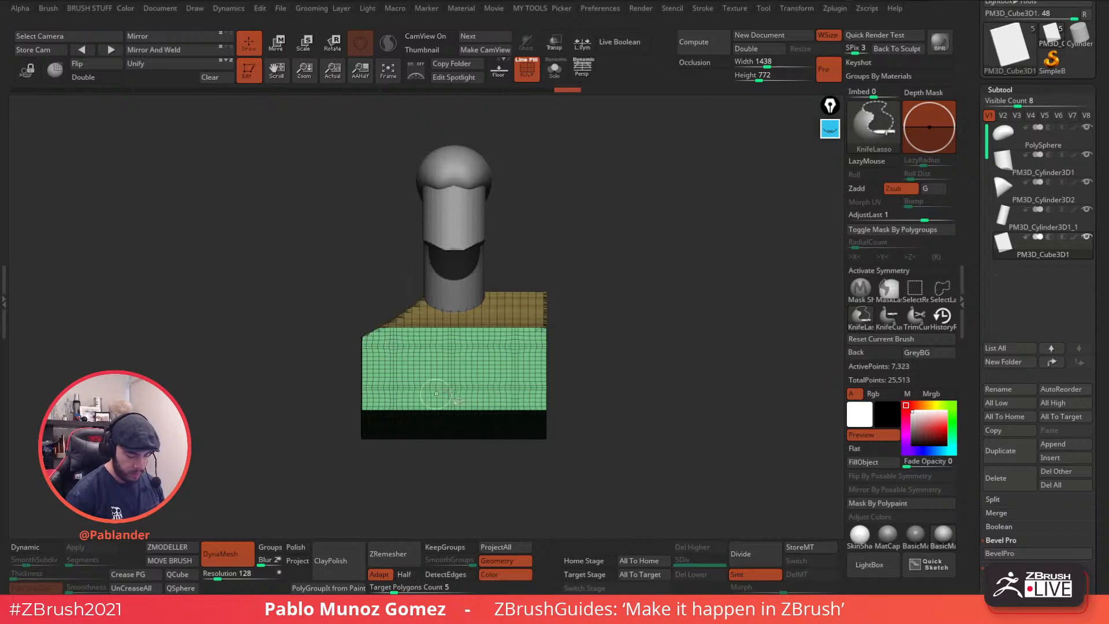
{"action": "left_click", "coordinate": [889, 270]}
{"action": "key", "text": "alt+m"}
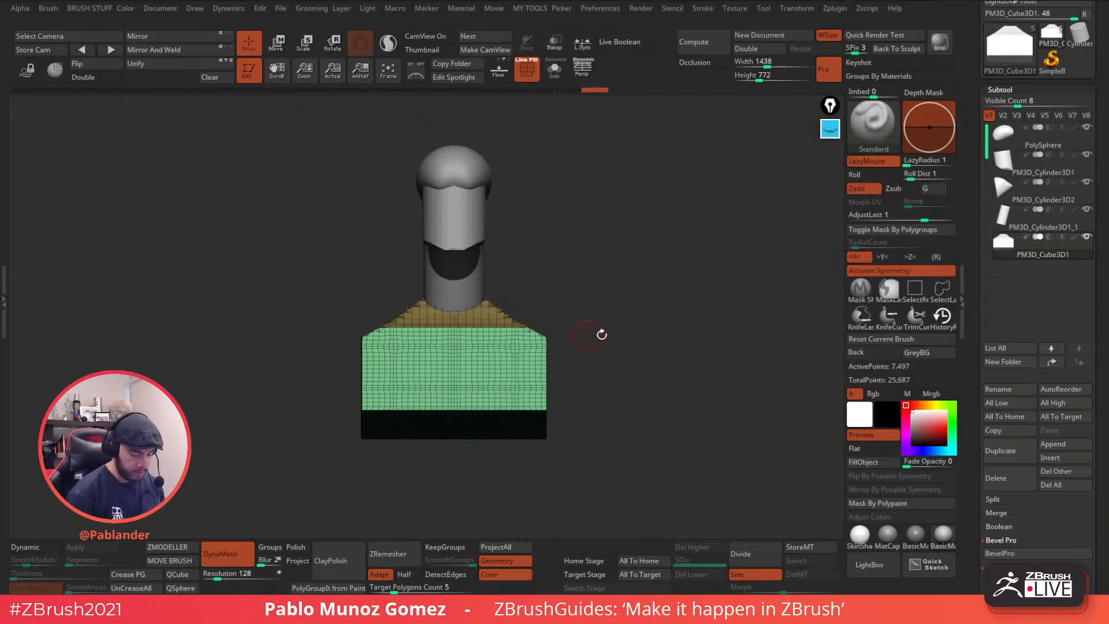
- Taper the torso block's lower sides inward with symmetrical KnifeLasso cuts from the front, undoing the misplaced first cut
{"action": "mouse_move", "coordinate": [475, 465]}
{"action": "left_mouse_down", "text": "ctrl+shift"}
{"action": "mouse_move", "coordinate": [520, 414]}
{"action": "mouse_move", "coordinate": [501, 495]}
{"action": "left_mouse_up", "text": "ctrl+shift"}
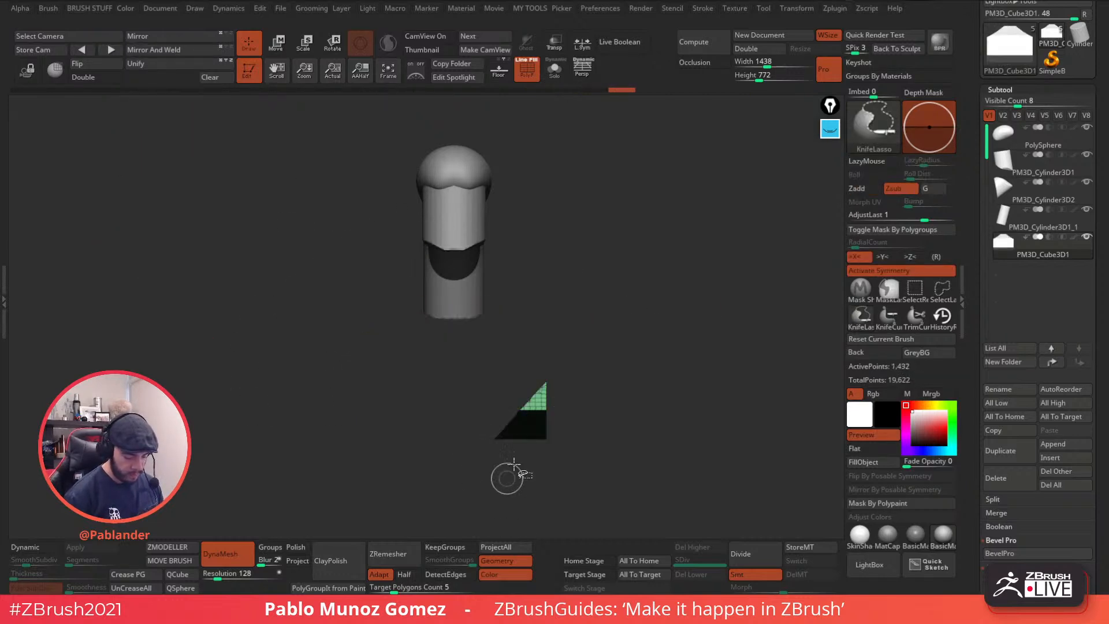
{"action": "key", "text": "ctrl+z"}
{"action": "mouse_move", "coordinate": [560, 323]}
{"action": "left_mouse_down", "text": "ctrl+shift"}
{"action": "mouse_move", "coordinate": [663, 339]}
{"action": "mouse_move", "coordinate": [646, 343]}
{"action": "left_mouse_up", "text": "ctrl+shift"}
{"action": "mouse_move", "coordinate": [505, 325]}
{"action": "left_mouse_down", "text": "ctrl+shift"}
{"action": "mouse_move", "coordinate": [505, 448]}
{"action": "mouse_move", "coordinate": [519, 301]}
{"action": "left_mouse_up", "text": "ctrl+shift"}
{"action": "left_click_drag", "start_coordinate": [487, 442], "coordinate": [609, 452]}
{"action": "left_click_drag", "start_coordinate": [540, 355], "coordinate": [465, 451], "text": "ctrl+shift"}
{"action": "mouse_move", "coordinate": [641, 329]}
{"action": "left_mouse_down"}
{"action": "mouse_move", "coordinate": [594, 401]}
{"action": "mouse_move", "coordinate": [565, 354]}
{"action": "mouse_move", "coordinate": [426, 306]}
{"action": "mouse_move", "coordinate": [635, 311]}
{"action": "left_mouse_up"}
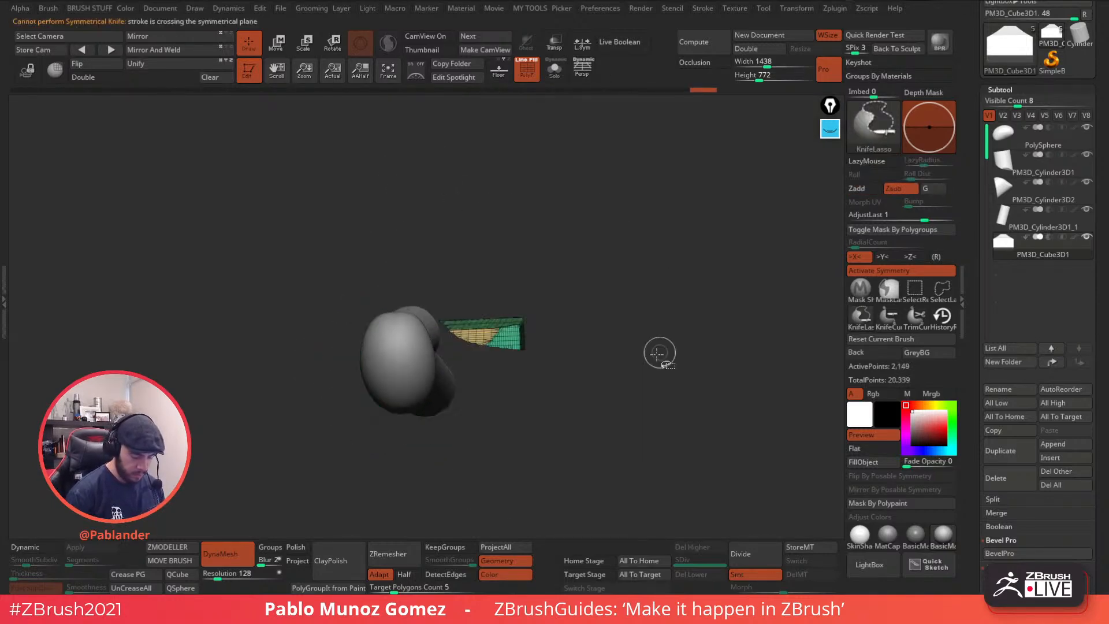
{"action": "key", "text": "ctrl+z"}
- Slice off the torso block's outer corners with KnifeLasso, and update its DynaMesh with the wireframe hidden
{"action": "left_click_drag", "start_coordinate": [523, 296], "coordinate": [548, 294]}
{"action": "left_click_drag", "start_coordinate": [305, 375], "coordinate": [300, 301], "text": "ctrl+shift"}
{"action": "mouse_move", "coordinate": [595, 346]}
{"action": "left_mouse_down"}
{"action": "mouse_move", "coordinate": [612, 250]}
{"action": "mouse_move", "coordinate": [614, 299]}
{"action": "mouse_move", "coordinate": [654, 339]}
{"action": "left_mouse_up"}
{"action": "left_click_drag", "start_coordinate": [669, 384], "coordinate": [731, 210]}
{"action": "key", "text": "shift+f"}
{"action": "mouse_move", "coordinate": [671, 322]}
{"action": "left_mouse_down"}
{"action": "mouse_move", "coordinate": [607, 327]}
{"action": "mouse_move", "coordinate": [639, 327]}
{"action": "mouse_move", "coordinate": [652, 259]}
{"action": "mouse_move", "coordinate": [674, 300]}
{"action": "left_mouse_up"}
{"action": "key", "text": "ctrl"}
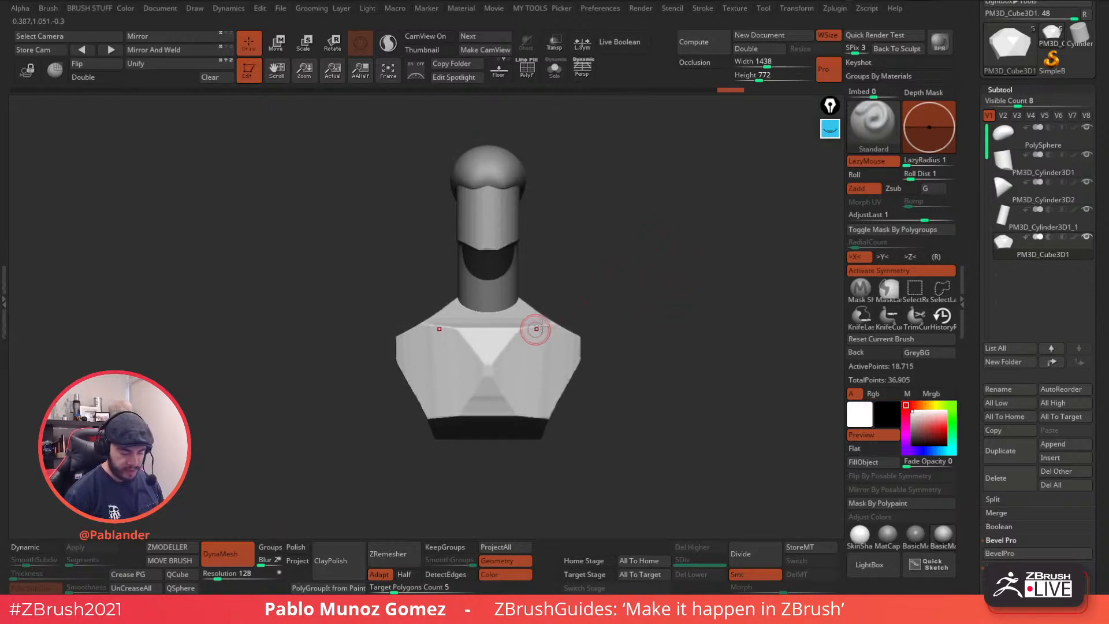
- Soften the torso block's hard edges with the Smooth deformation
{"action": "left_click_drag", "start_coordinate": [587, 318], "coordinate": [646, 263]}
{"action": "key", "text": "space"}
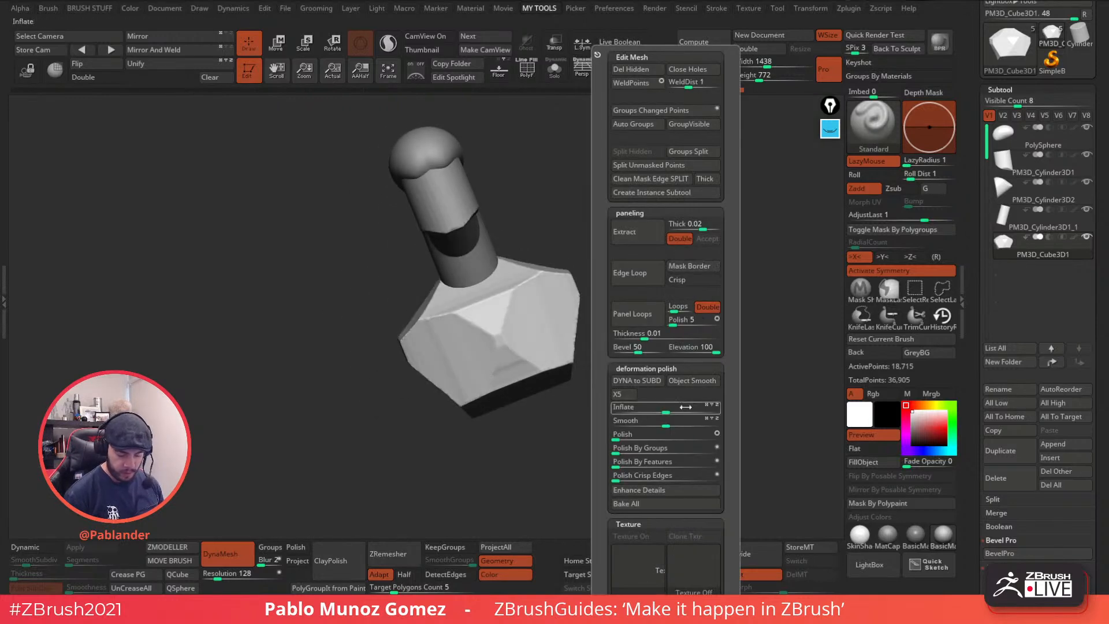
{"action": "key", "text": "space"}
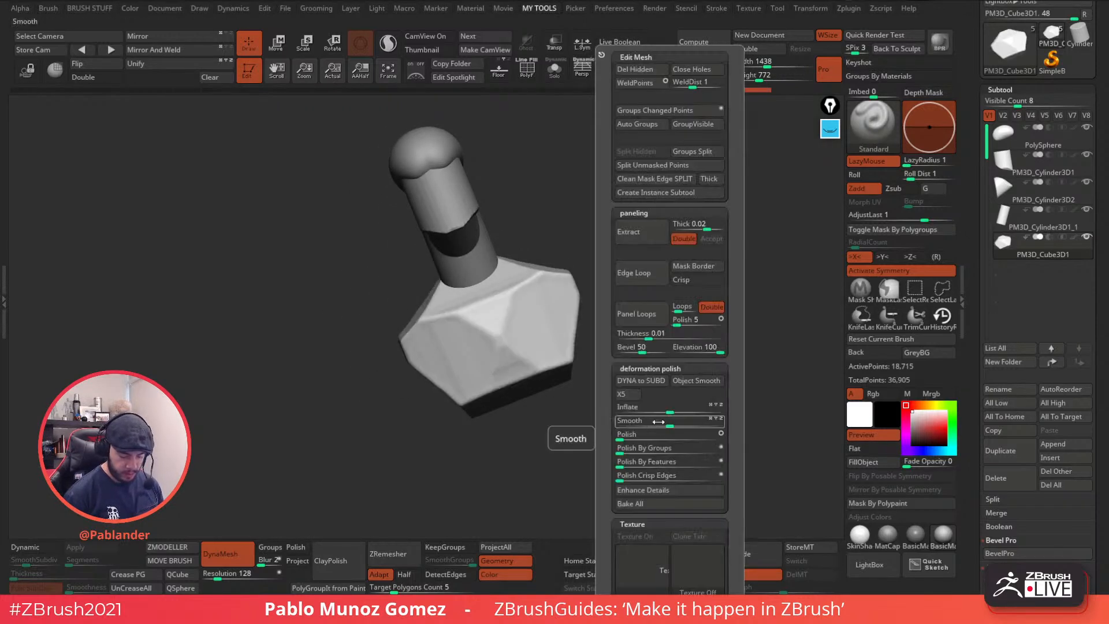
{"action": "mouse_move", "coordinate": [689, 427]}
{"action": "left_mouse_down"}
{"action": "mouse_move", "coordinate": [678, 305]}
{"action": "mouse_move", "coordinate": [688, 323]}
{"action": "mouse_move", "coordinate": [606, 317]}
{"action": "mouse_move", "coordinate": [591, 272]}
{"action": "mouse_move", "coordinate": [624, 283]}
{"action": "left_mouse_up"}
- Reshape the torso block's upper back and shoulder profile with a smaller Move brush, undoing one misplaced pull
{"action": "key", "text": "b"}
{"action": "right_click", "coordinate": [628, 213]}
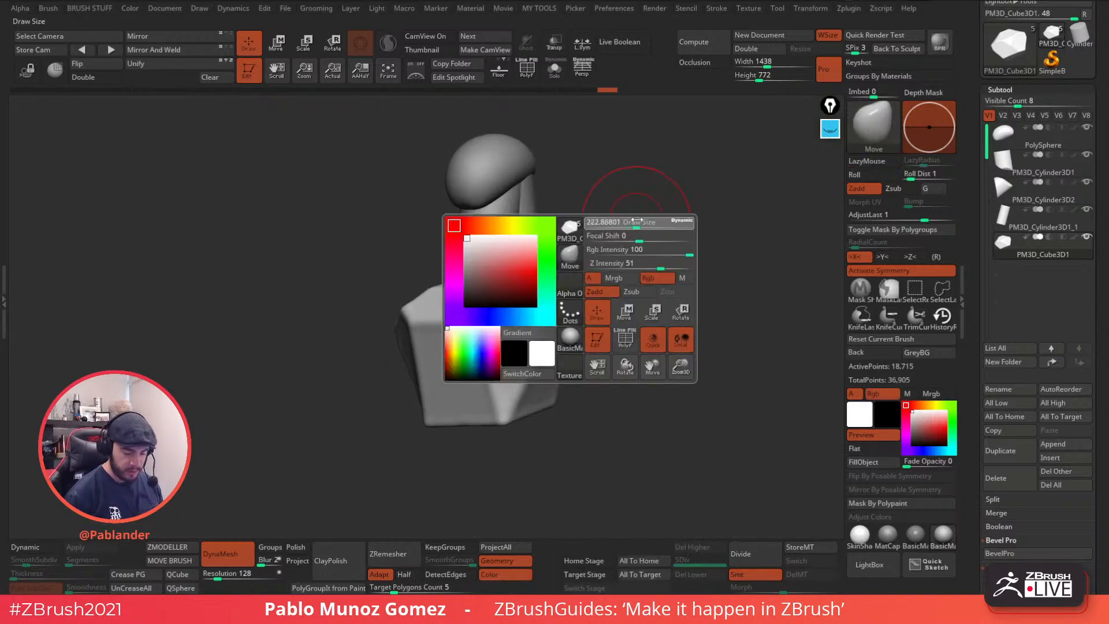
{"action": "left_click_drag", "start_coordinate": [628, 214], "coordinate": [597, 215]}
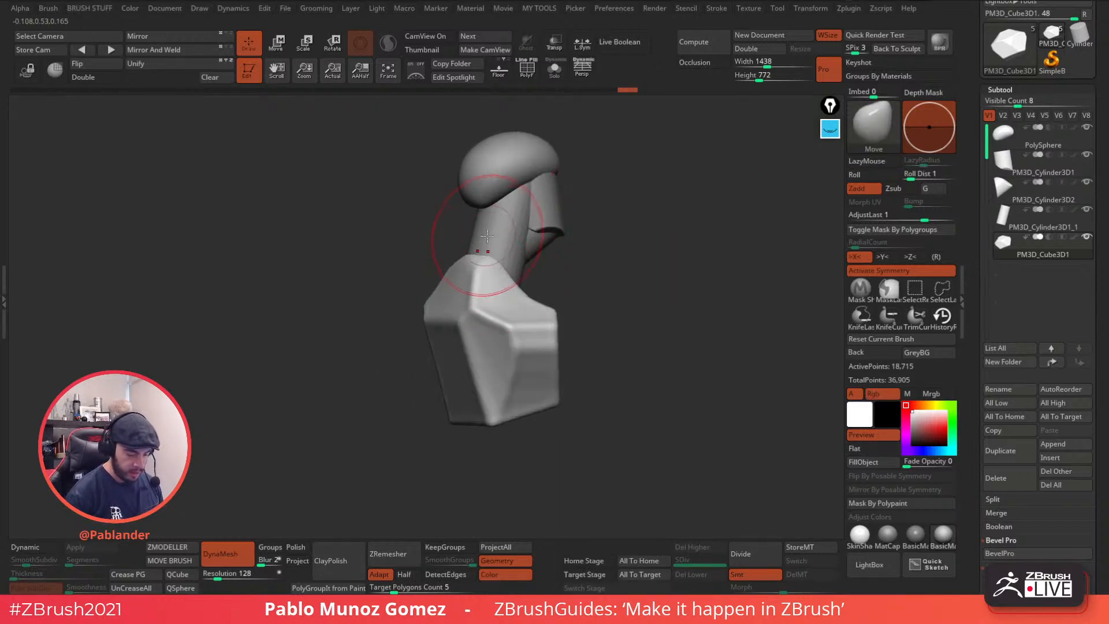
{"action": "right_click_drag", "start_coordinate": [487, 236], "coordinate": [502, 257]}
{"action": "key", "text": "ctrl+z"}
{"action": "right_click", "coordinate": [588, 271]}
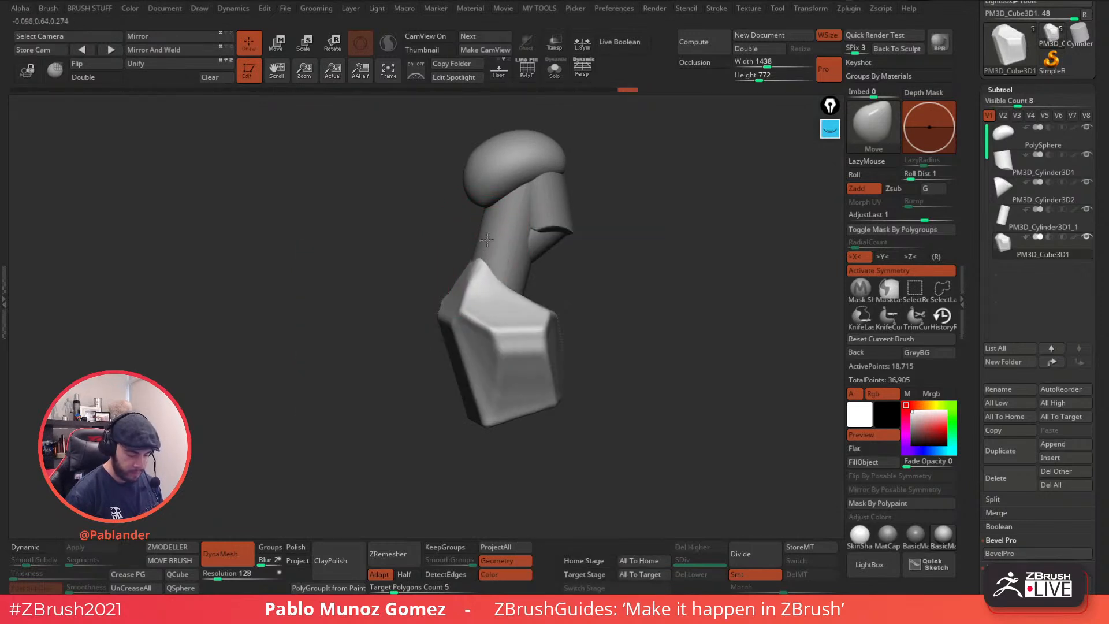
{"action": "mouse_move", "coordinate": [541, 359]}
{"action": "right_mouse_down"}
{"action": "mouse_move", "coordinate": [626, 300]}
{"action": "mouse_move", "coordinate": [524, 317]}
{"action": "mouse_move", "coordinate": [612, 312]}
{"action": "mouse_move", "coordinate": [584, 339]}
{"action": "mouse_move", "coordinate": [681, 354]}
{"action": "mouse_move", "coordinate": [641, 294]}
{"action": "mouse_move", "coordinate": [496, 344]}
{"action": "right_mouse_up"}
- Smooth the torso block's remaining hard edges around the back, sides and shoulders with the Smooth brush
{"action": "key", "text": "shift"}
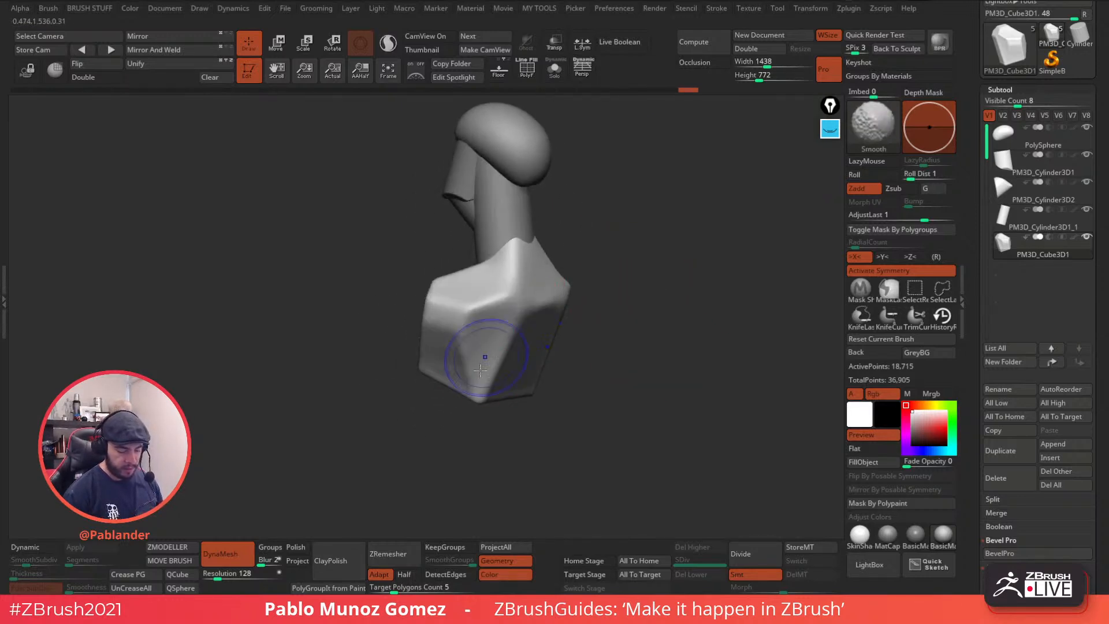
{"action": "mouse_move", "coordinate": [541, 275]}
{"action": "right_mouse_down"}
{"action": "mouse_move", "coordinate": [527, 322]}
{"action": "mouse_move", "coordinate": [594, 268]}
{"action": "mouse_move", "coordinate": [447, 341]}
{"action": "right_mouse_up"}
{"action": "mouse_move", "coordinate": [626, 280]}
{"action": "right_mouse_down"}
{"action": "mouse_move", "coordinate": [634, 292]}
{"action": "mouse_move", "coordinate": [626, 282]}
{"action": "mouse_move", "coordinate": [644, 282]}
{"action": "right_mouse_up"}
{"action": "mouse_move", "coordinate": [557, 289]}
{"action": "right_mouse_down"}
{"action": "mouse_move", "coordinate": [601, 271]}
{"action": "mouse_move", "coordinate": [615, 312]}
{"action": "mouse_move", "coordinate": [594, 312]}
{"action": "right_mouse_up"}
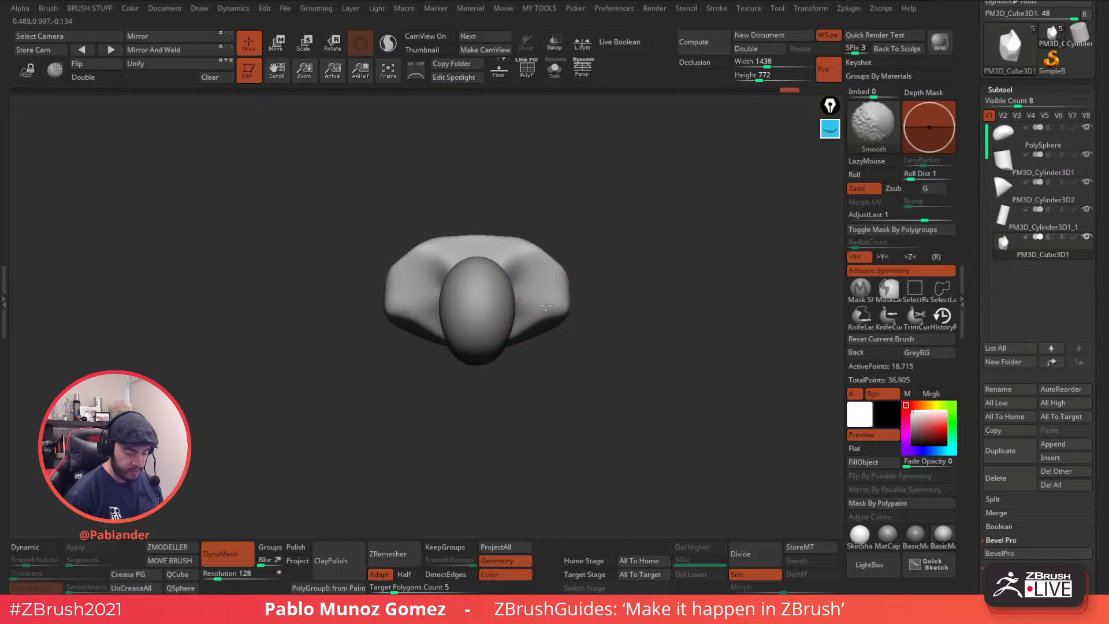
{"action": "mouse_move", "coordinate": [644, 312]}
{"action": "right_mouse_down"}
{"action": "mouse_move", "coordinate": [650, 217]}
{"action": "mouse_move", "coordinate": [677, 289]}
{"action": "right_mouse_up"}
- Build up symmetrical clay strokes along the tops of both shoulders and the collarbones with the ClayBuildup brush
{"action": "key", "text": "space"}
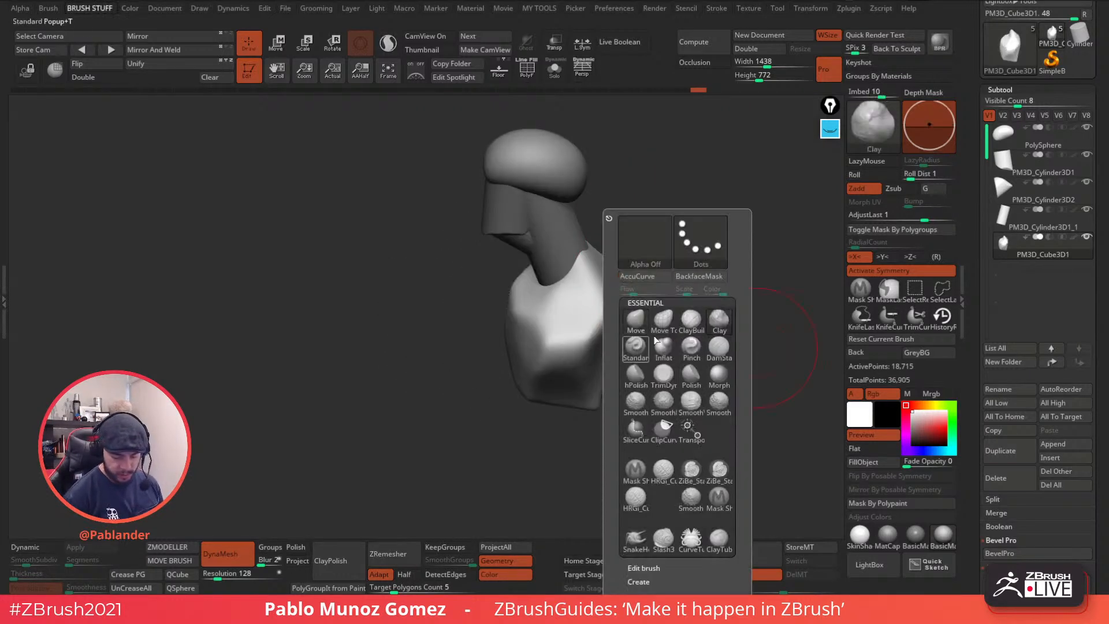
{"action": "left_click", "coordinate": [691, 322]}
{"action": "right_click_drag", "start_coordinate": [684, 252], "coordinate": [569, 346]}
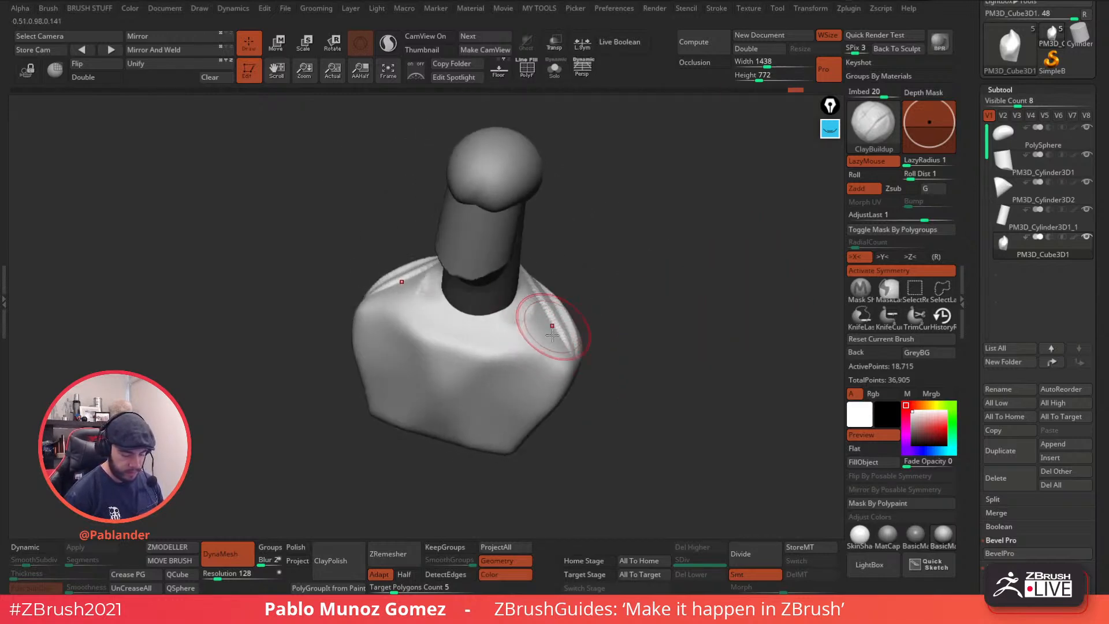
{"action": "right_click_drag", "start_coordinate": [485, 351], "coordinate": [558, 246]}
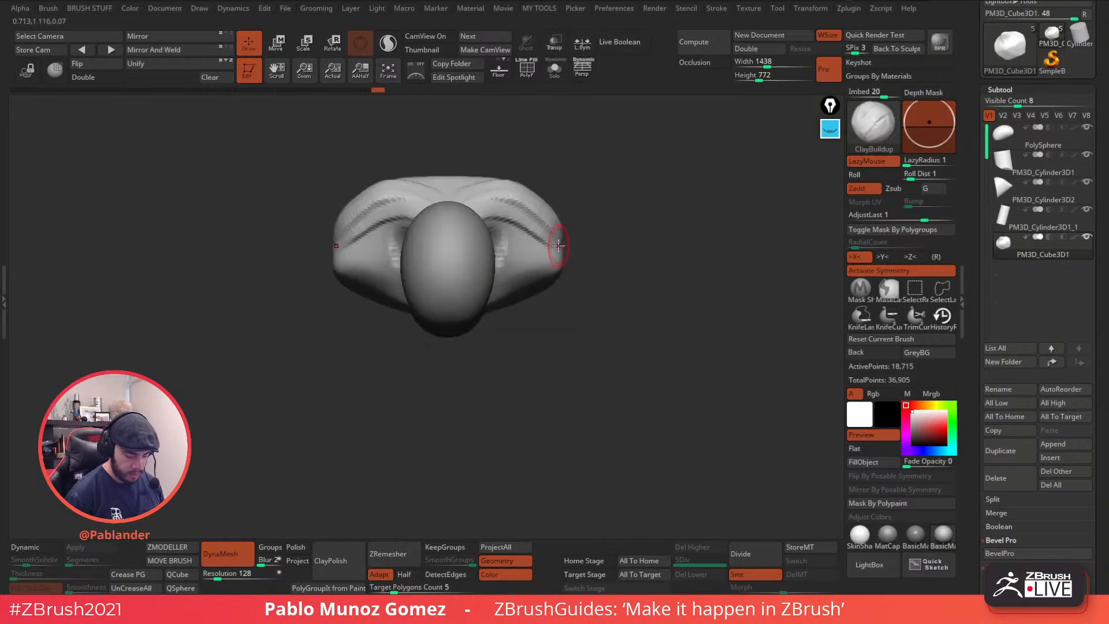
{"action": "right_click_drag", "start_coordinate": [578, 314], "coordinate": [460, 271]}
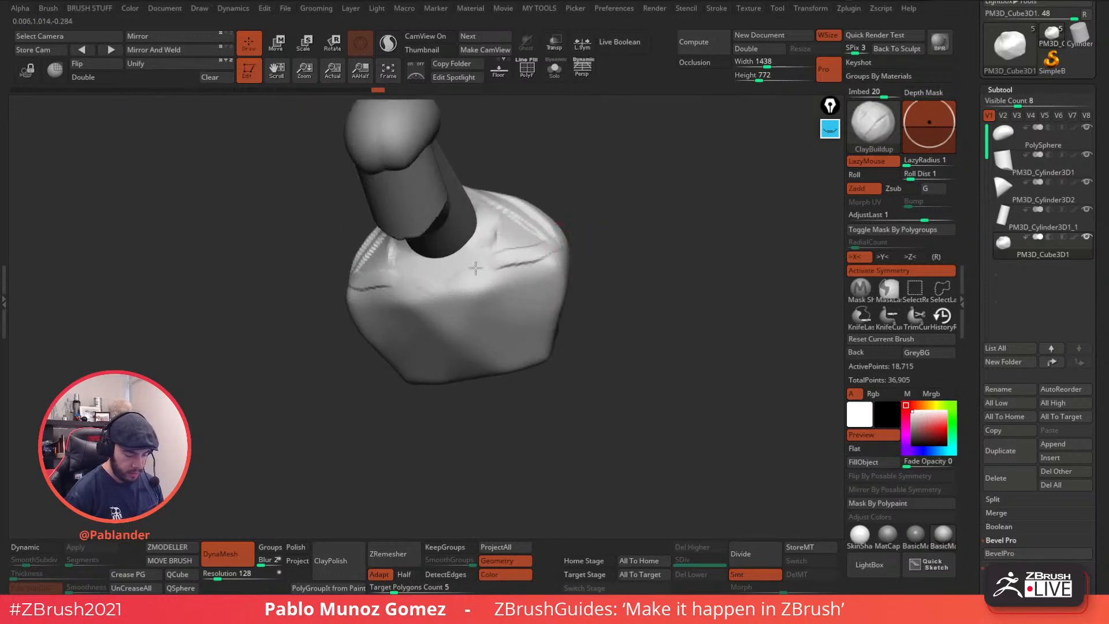
- Smooth the collarbone strokes into the front of the torso
{"action": "key", "text": "shift"}
{"action": "left_click_drag", "start_coordinate": [495, 269], "coordinate": [550, 241]}
{"action": "key", "text": "shift"}
{"action": "mouse_move", "coordinate": [585, 267]}
{"action": "right_mouse_down"}
{"action": "mouse_move", "coordinate": [611, 243]}
{"action": "mouse_move", "coordinate": [665, 271]}
{"action": "mouse_move", "coordinate": [649, 264]}
{"action": "right_mouse_up"}
{"action": "right_click", "coordinate": [599, 338]}
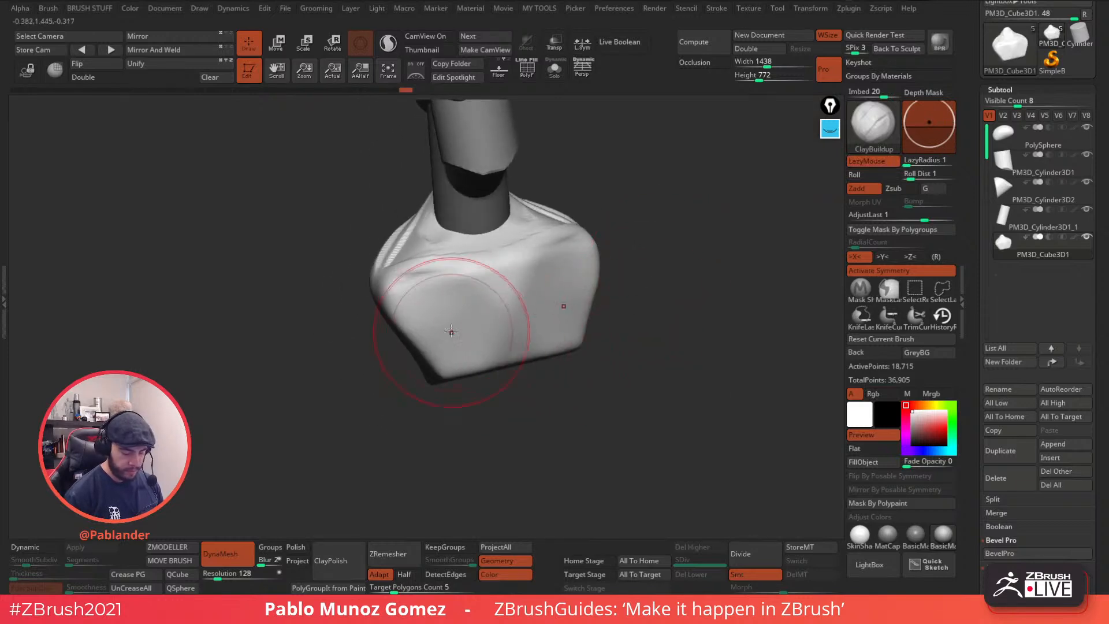
- Blend the shoulder strokes into the torso, then build up both chest muscles with ClayBuildup and smooth them
{"action": "mouse_move", "coordinate": [392, 339]}
{"action": "left_mouse_down"}
{"action": "mouse_move", "coordinate": [475, 317]}
{"action": "mouse_move", "coordinate": [462, 198]}
{"action": "left_mouse_up"}
{"action": "right_click_drag", "start_coordinate": [537, 228], "coordinate": [616, 253]}
{"action": "left_click_drag", "start_coordinate": [421, 271], "coordinate": [378, 252], "text": "shift"}
{"action": "mouse_move", "coordinate": [530, 329]}
{"action": "right_mouse_down"}
{"action": "mouse_move", "coordinate": [700, 250]}
{"action": "mouse_move", "coordinate": [600, 249]}
{"action": "mouse_move", "coordinate": [611, 298]}
{"action": "mouse_move", "coordinate": [532, 322]}
{"action": "mouse_move", "coordinate": [438, 415]}
{"action": "mouse_move", "coordinate": [617, 362]}
{"action": "mouse_move", "coordinate": [653, 330]}
{"action": "right_mouse_up"}
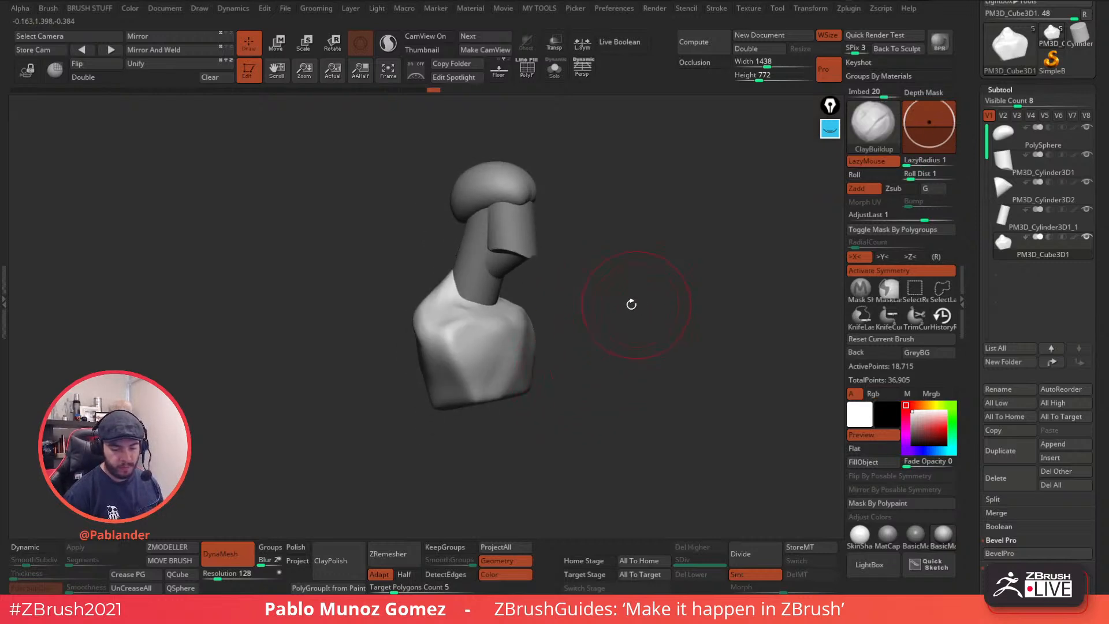
{"action": "right_click_drag", "start_coordinate": [657, 305], "coordinate": [478, 309]}
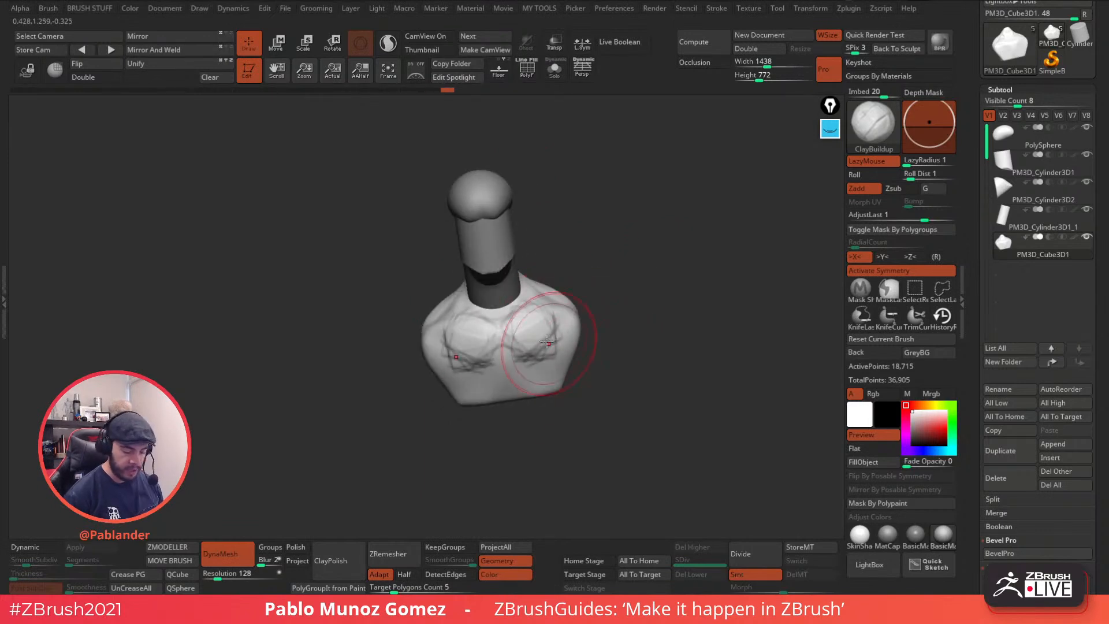
{"action": "mouse_move", "coordinate": [639, 304]}
{"action": "right_mouse_down", "text": "shift"}
{"action": "mouse_move", "coordinate": [645, 287]}
{"action": "mouse_move", "coordinate": [614, 289]}
{"action": "mouse_move", "coordinate": [630, 283]}
{"action": "mouse_move", "coordinate": [631, 298]}
{"action": "mouse_move", "coordinate": [643, 279]}
{"action": "mouse_move", "coordinate": [631, 293]}
{"action": "mouse_move", "coordinate": [723, 292]}
{"action": "mouse_move", "coordinate": [643, 315]}
{"action": "mouse_move", "coordinate": [663, 340]}
{"action": "mouse_move", "coordinate": [728, 332]}
{"action": "mouse_move", "coordinate": [636, 348]}
{"action": "mouse_move", "coordinate": [635, 324]}
{"action": "right_mouse_up", "text": "shift"}
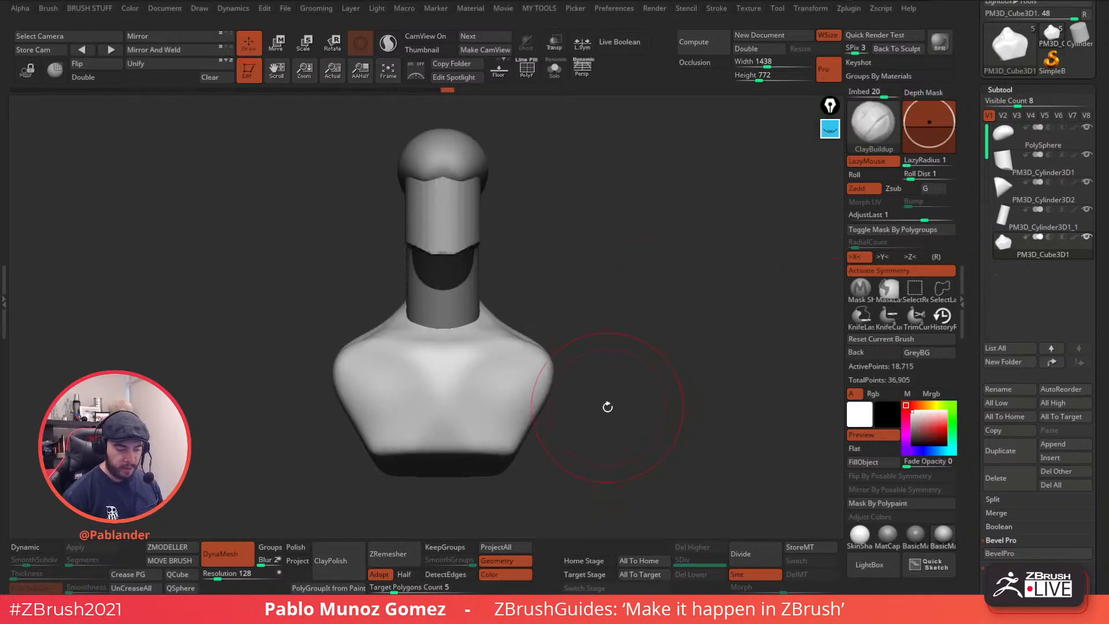
- Select the cranium sphere, turn on the polygroup wireframe display, and assign the cranium a single polygroup
{"action": "left_click", "coordinate": [1042, 145]}
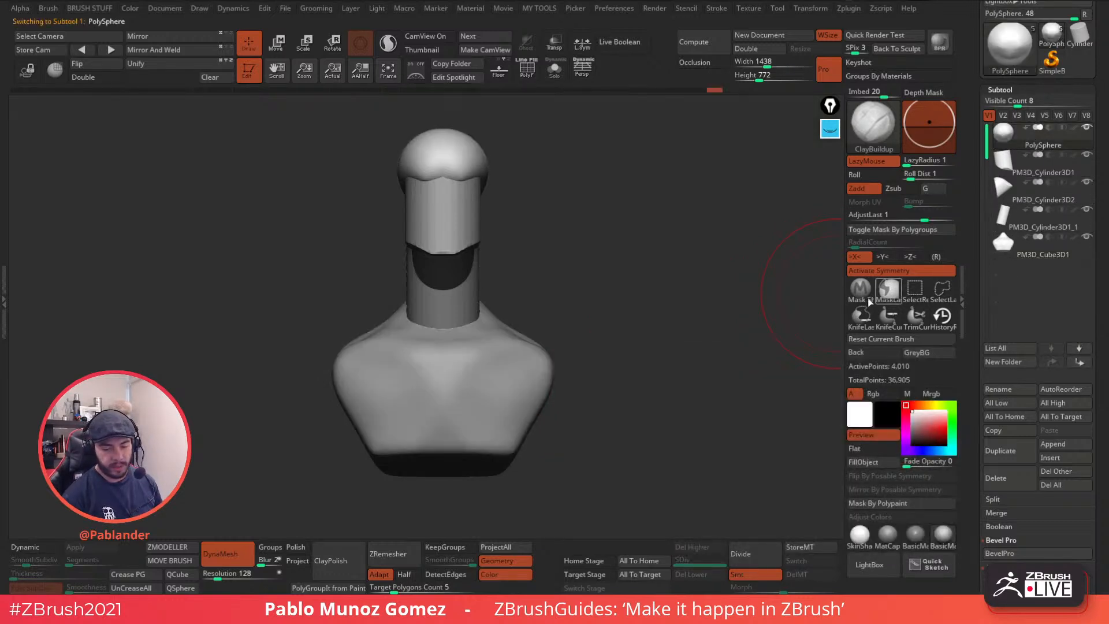
{"action": "left_click", "coordinate": [529, 70]}
{"action": "right_click_drag", "start_coordinate": [609, 213], "coordinate": [643, 266]}
{"action": "key", "text": "ctrl+w"}
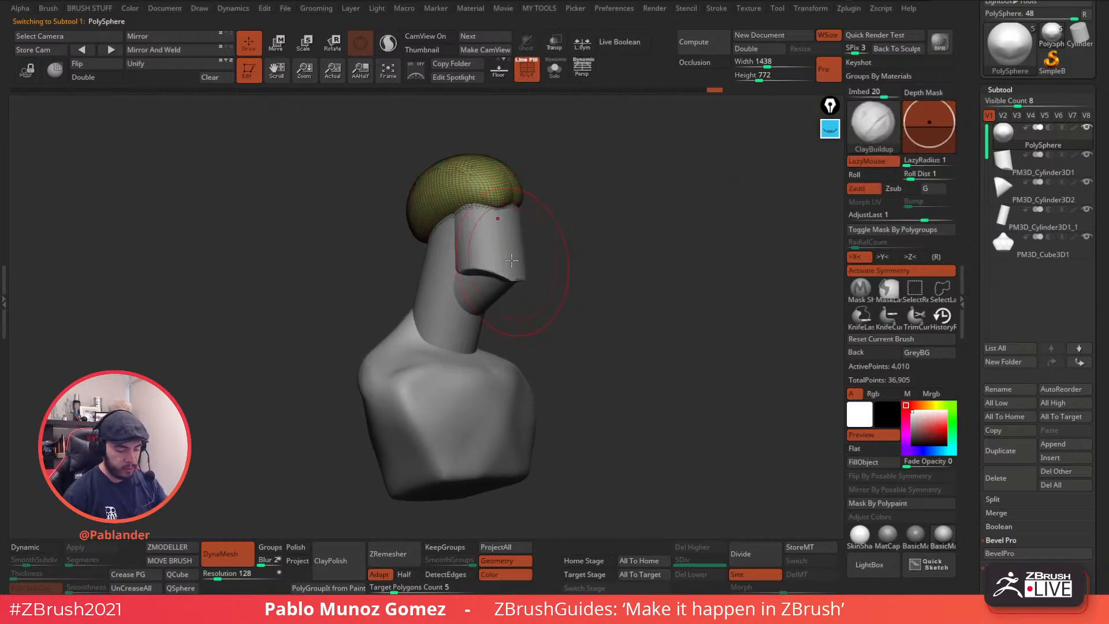
- Go through the face, neck, jaw and torso subtools to give each its own polygroup, and reselect the cranium
{"action": "left_click", "coordinate": [1040, 171]}
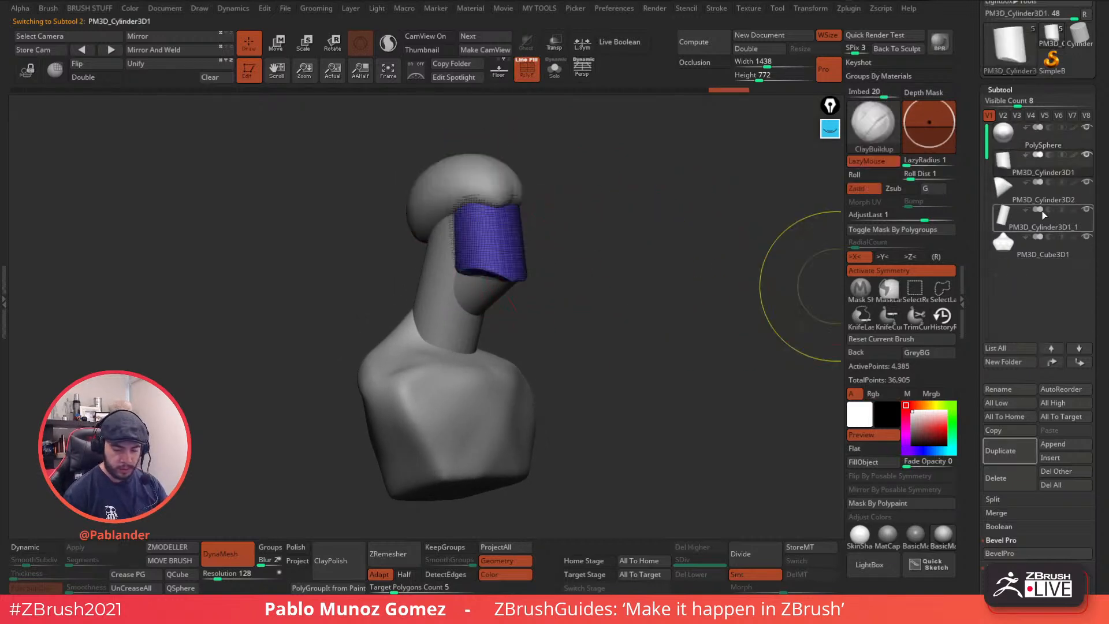
{"action": "left_click", "coordinate": [1042, 225]}
{"action": "left_click", "coordinate": [1046, 202]}
{"action": "left_click", "coordinate": [1046, 259]}
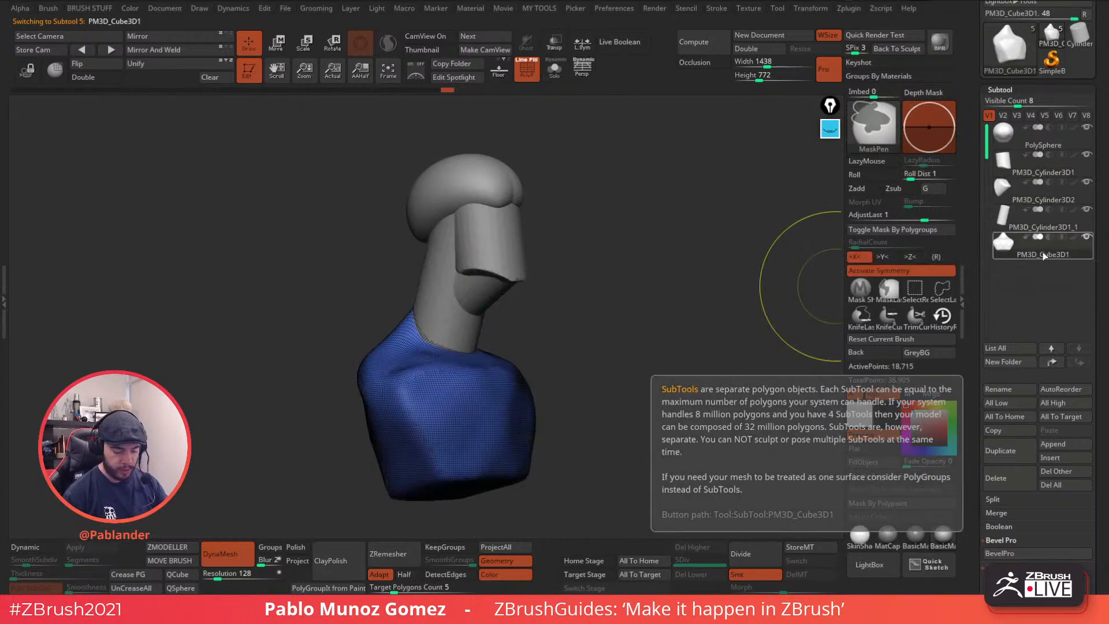
{"action": "left_click", "coordinate": [1043, 213]}
{"action": "left_click", "coordinate": [1044, 190]}
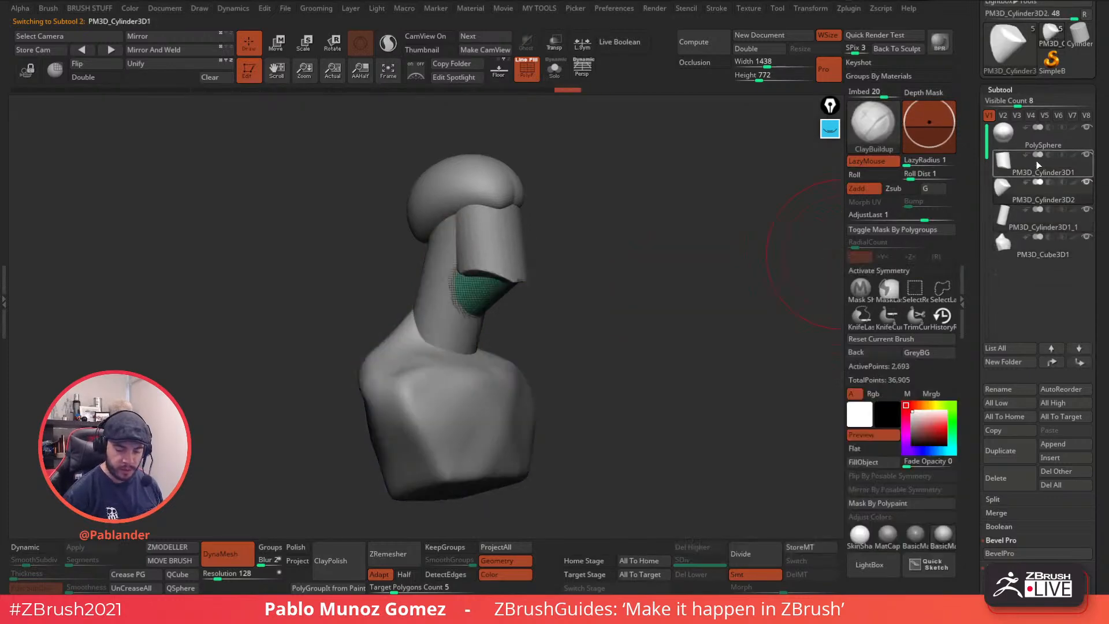
{"action": "left_click", "coordinate": [1044, 162]}
{"action": "left_click", "coordinate": [1045, 138]}
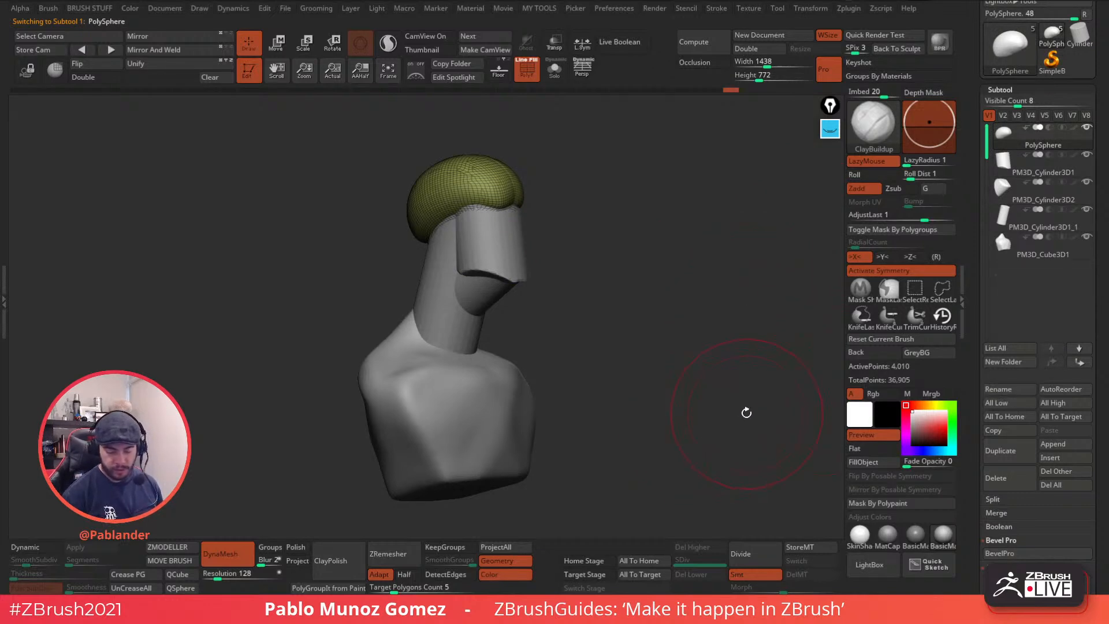
- Merge the face, jaw, neck and torso subtools down into the cranium subtool, accepting each non-undoable operation
{"action": "key", "text": "ctrl+shift+m"}
{"action": "left_click", "coordinate": [648, 366]}
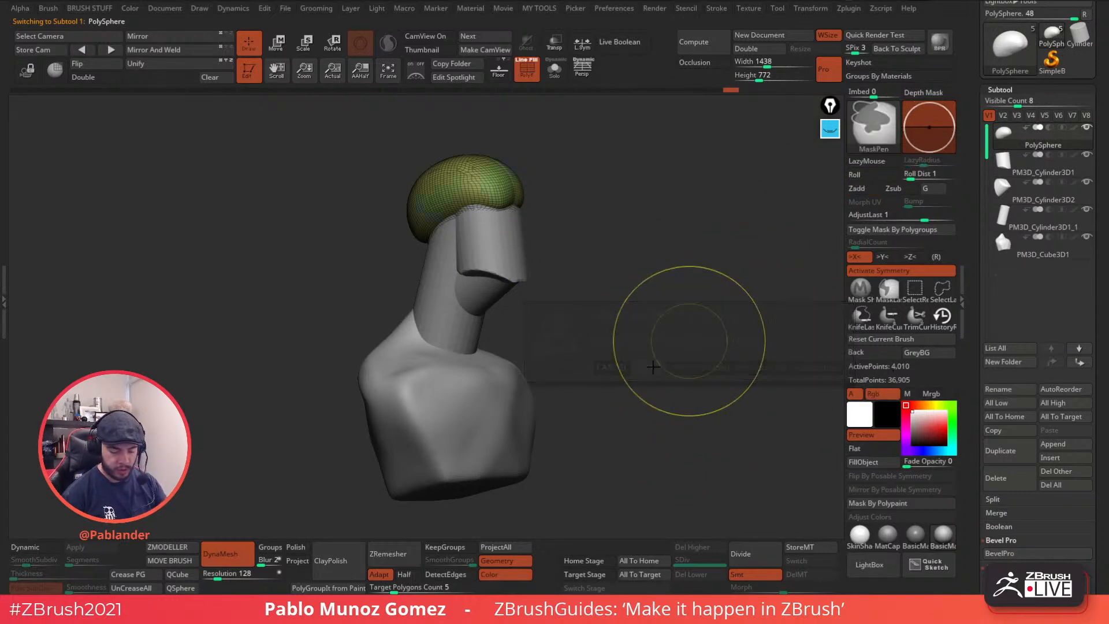
{"action": "key", "text": "e"}
{"action": "key", "text": "ctrl+shift+m"}
{"action": "left_click", "coordinate": [628, 385]}
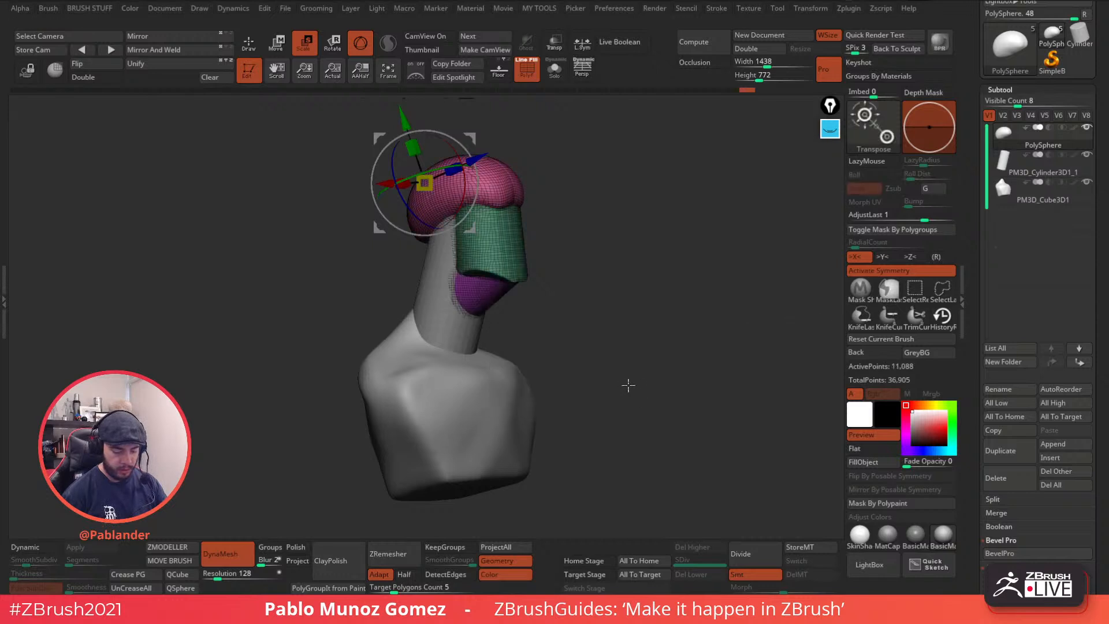
{"action": "key", "text": "ctrl+shift+m"}
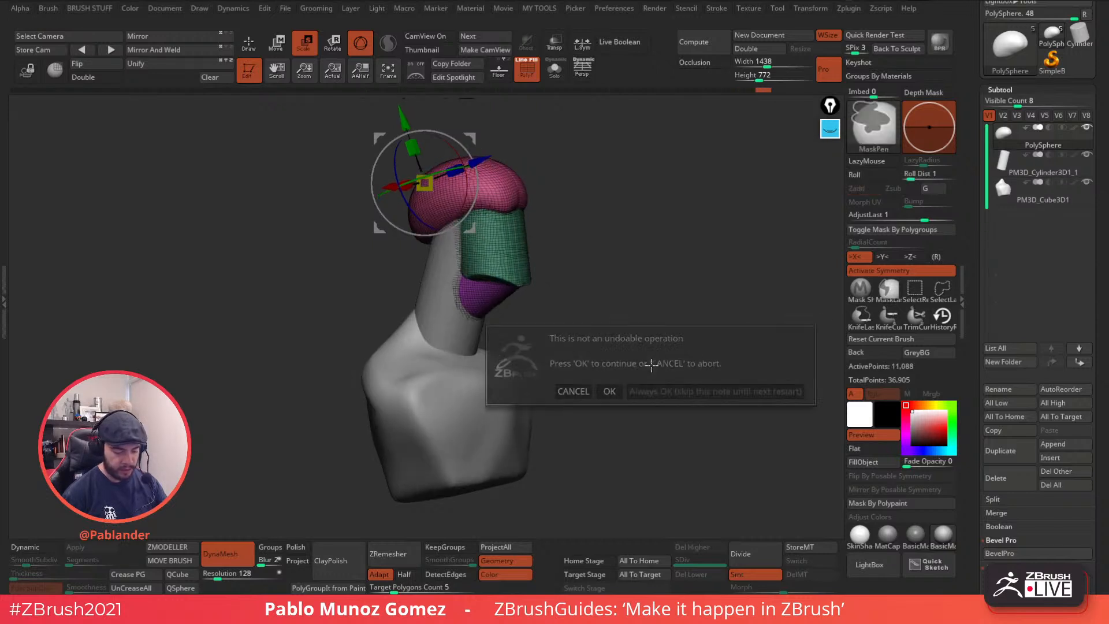
{"action": "left_click", "coordinate": [611, 391]}
{"action": "key", "text": "ctrl+shift+m"}
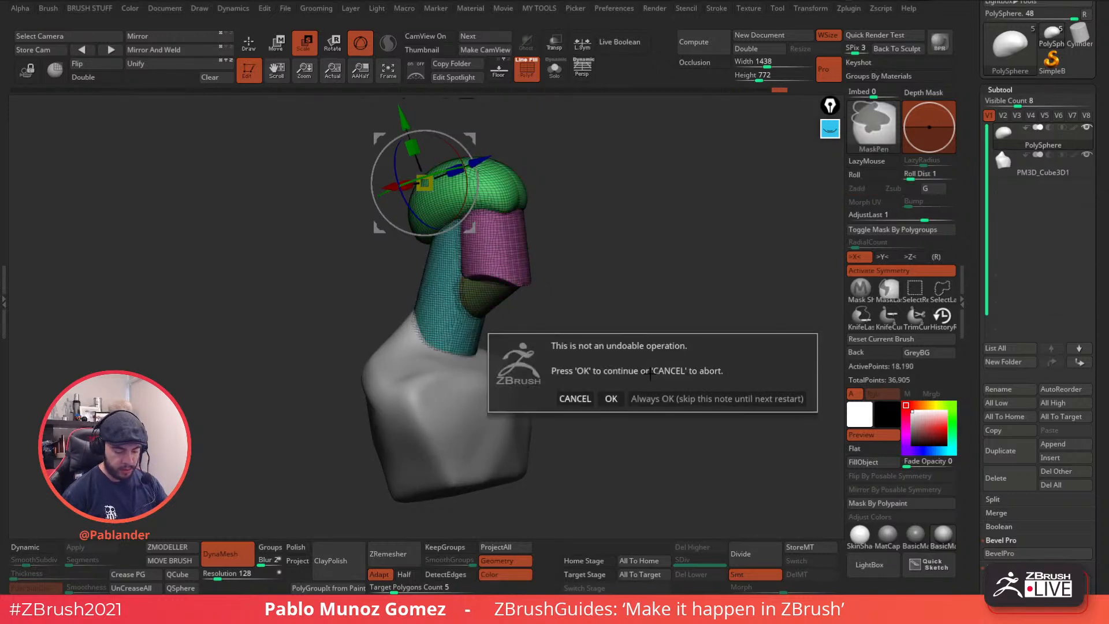
{"action": "left_click", "coordinate": [611, 399]}
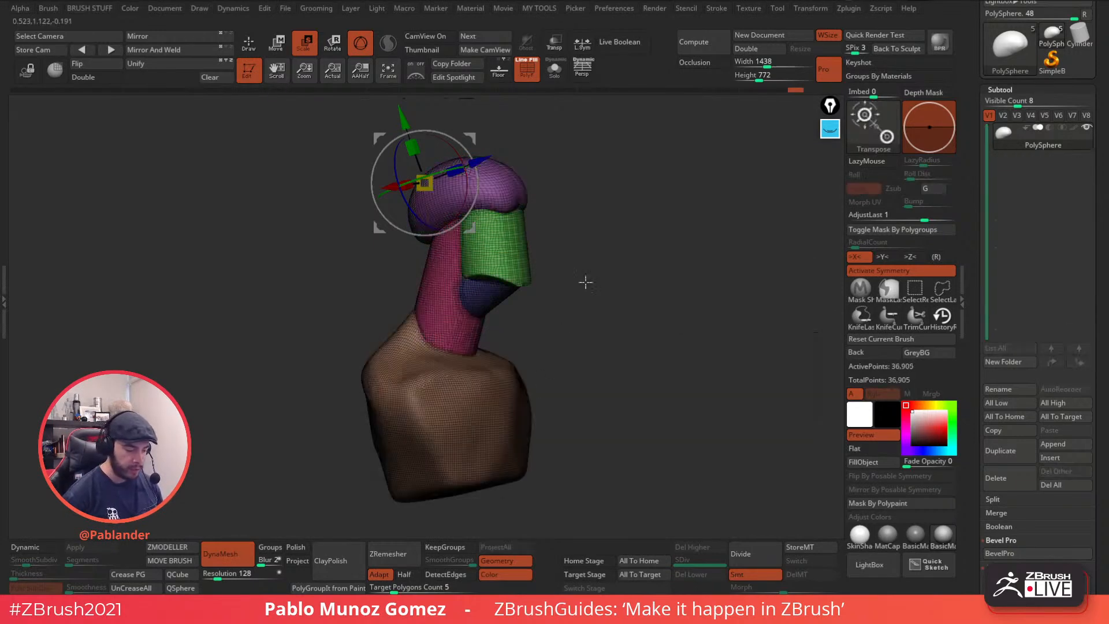
- Return to Draw mode, enable the DynaMesh Groups option, and update the merged bust's DynaMesh
{"action": "left_click", "coordinate": [260, 51]}
{"action": "left_click_drag", "start_coordinate": [609, 213], "coordinate": [624, 312], "text": "shift"}
{"action": "mouse_move", "coordinate": [613, 358]}
{"action": "left_mouse_down", "text": "alt"}
{"action": "mouse_move", "coordinate": [635, 331]}
{"action": "mouse_move", "coordinate": [655, 344]}
{"action": "mouse_move", "coordinate": [634, 317]}
{"action": "mouse_move", "coordinate": [604, 329]}
{"action": "mouse_move", "coordinate": [643, 315]}
{"action": "mouse_move", "coordinate": [669, 322]}
{"action": "mouse_move", "coordinate": [610, 212]}
{"action": "left_mouse_up", "text": "alt"}
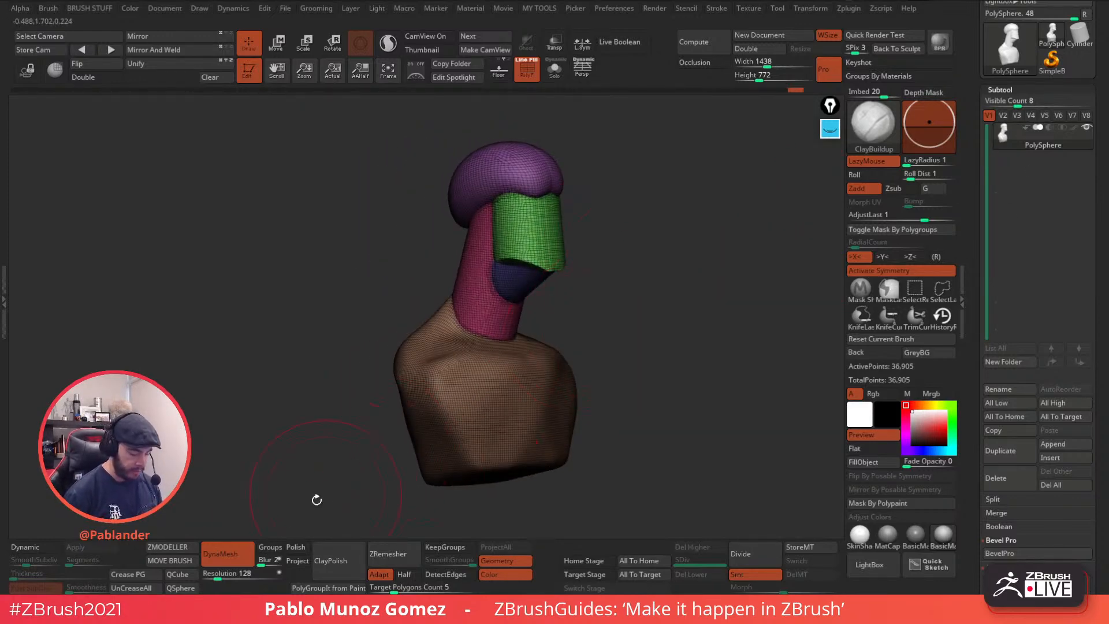
{"action": "left_click", "coordinate": [269, 548]}
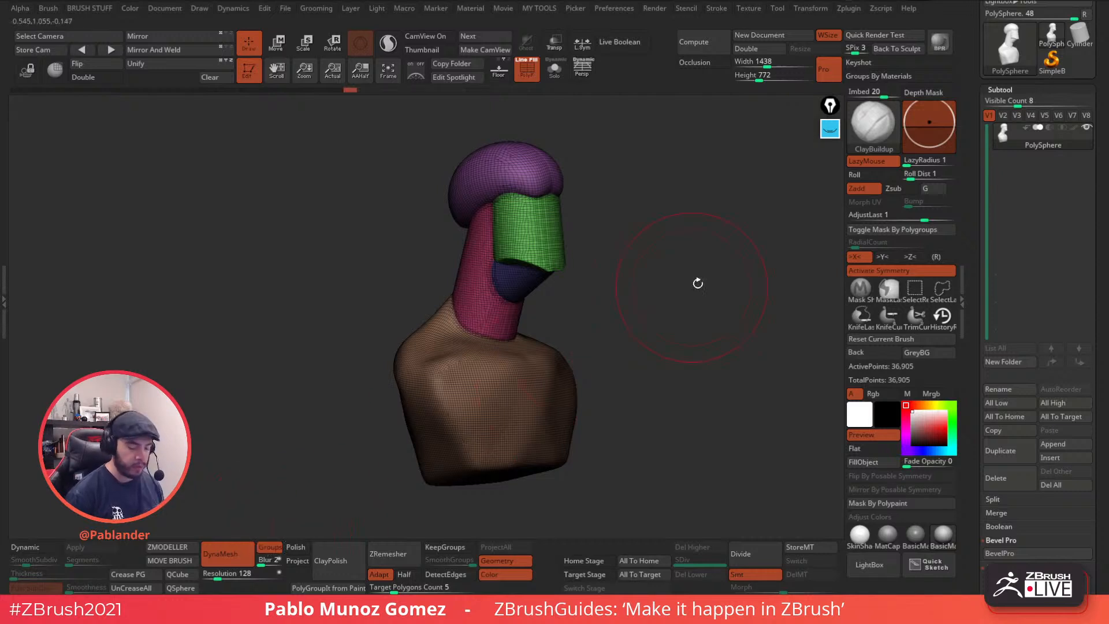
{"action": "left_click_drag", "start_coordinate": [681, 290], "coordinate": [659, 256], "text": "ctrl"}
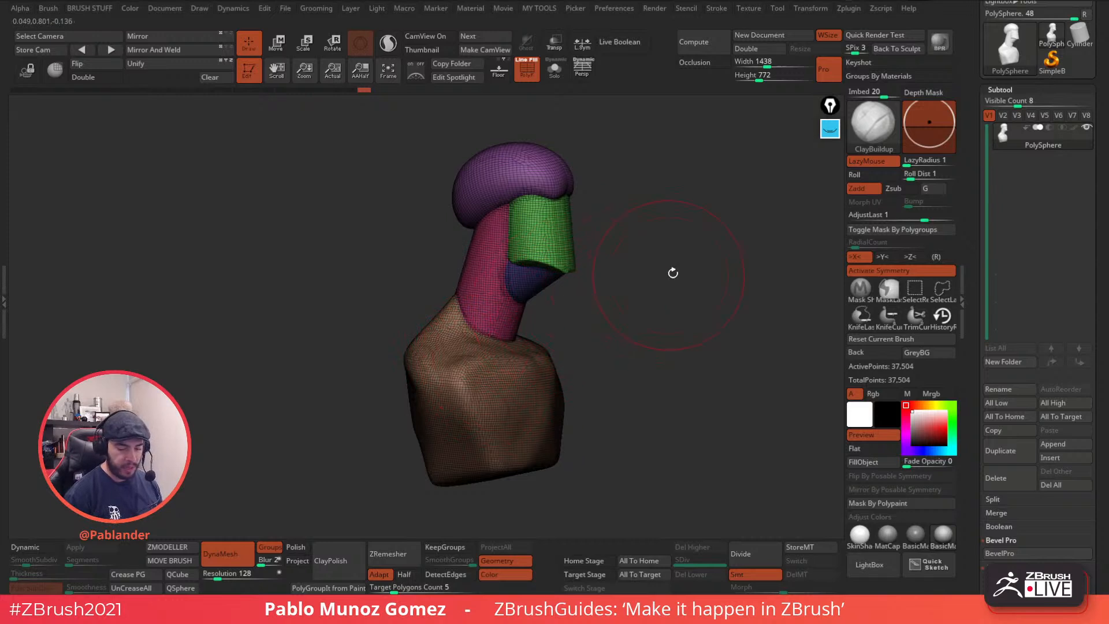
- Pull the cranium, face and jaw pieces outward independently with the Move Topological brush, undoing one unwanted pull
{"action": "key", "text": "b"}
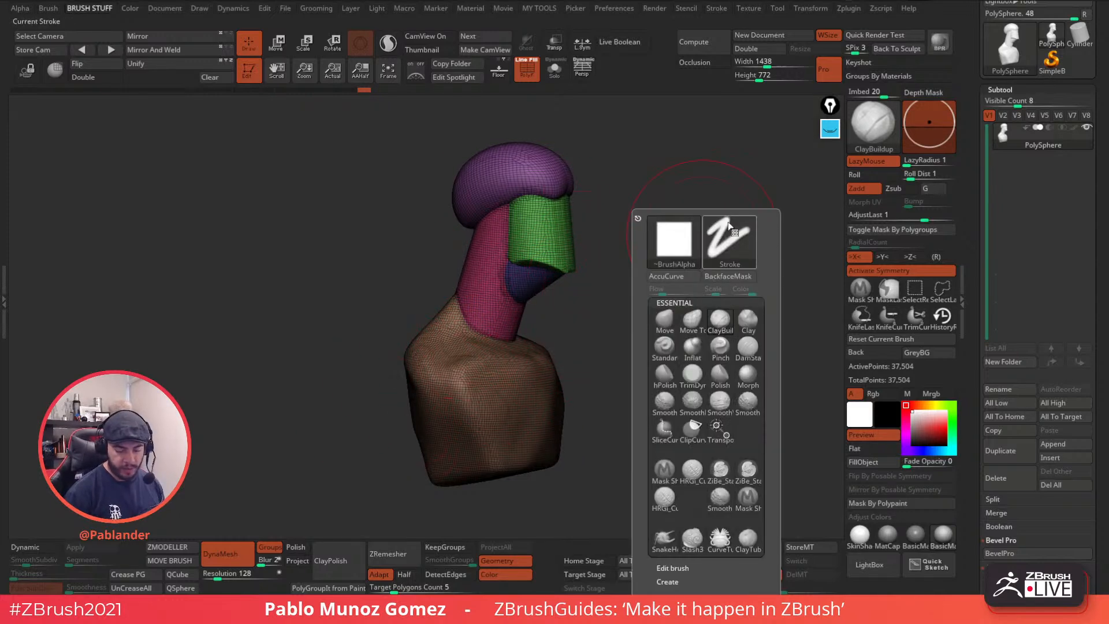
{"action": "left_click", "coordinate": [690, 320]}
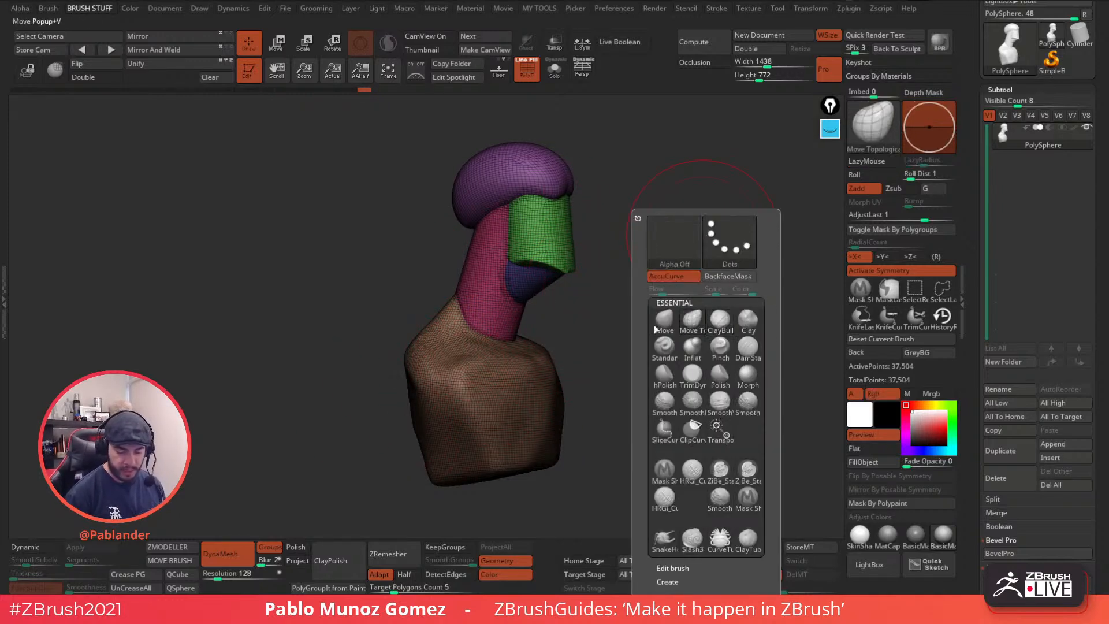
{"action": "left_click_drag", "start_coordinate": [583, 254], "coordinate": [623, 240]}
{"action": "mouse_move", "coordinate": [573, 184]}
{"action": "left_mouse_down"}
{"action": "mouse_move", "coordinate": [625, 179]}
{"action": "mouse_move", "coordinate": [629, 104]}
{"action": "mouse_move", "coordinate": [624, 128]}
{"action": "left_mouse_up"}
{"action": "key", "text": "ctrl+z"}
{"action": "mouse_move", "coordinate": [612, 268]}
{"action": "left_mouse_down"}
{"action": "mouse_move", "coordinate": [695, 245]}
{"action": "mouse_move", "coordinate": [626, 322]}
{"action": "mouse_move", "coordinate": [569, 329]}
{"action": "mouse_move", "coordinate": [690, 317]}
{"action": "mouse_move", "coordinate": [614, 299]}
{"action": "mouse_move", "coordinate": [699, 289]}
{"action": "left_mouse_up"}
{"action": "key", "text": "ctrl+shift"}
{"action": "mouse_move", "coordinate": [584, 275]}
{"action": "left_mouse_down"}
{"action": "mouse_move", "coordinate": [700, 275]}
{"action": "mouse_move", "coordinate": [660, 319]}
{"action": "mouse_move", "coordinate": [584, 281]}
{"action": "mouse_move", "coordinate": [631, 384]}
{"action": "mouse_move", "coordinate": [632, 305]}
{"action": "mouse_move", "coordinate": [668, 354]}
{"action": "mouse_move", "coordinate": [636, 304]}
{"action": "mouse_move", "coordinate": [608, 341]}
{"action": "mouse_move", "coordinate": [686, 271]}
{"action": "left_mouse_up"}
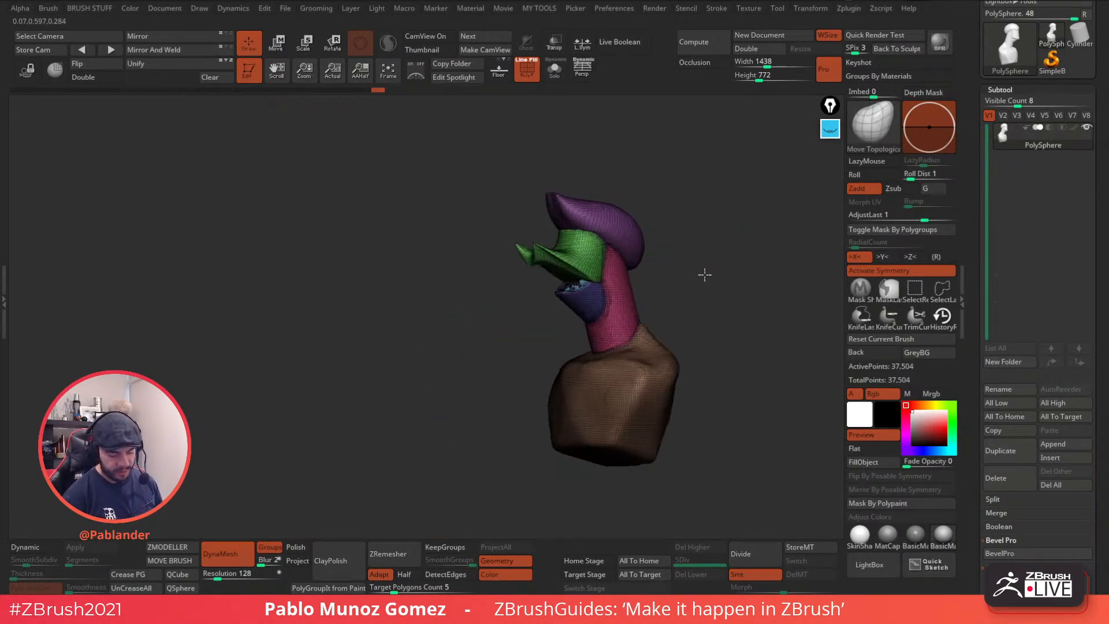
- Duplicate the distorted bust, keep one version hidden as a separate subtool, and restore the other to its undistorted shape
{"action": "left_click", "coordinate": [1000, 450]}
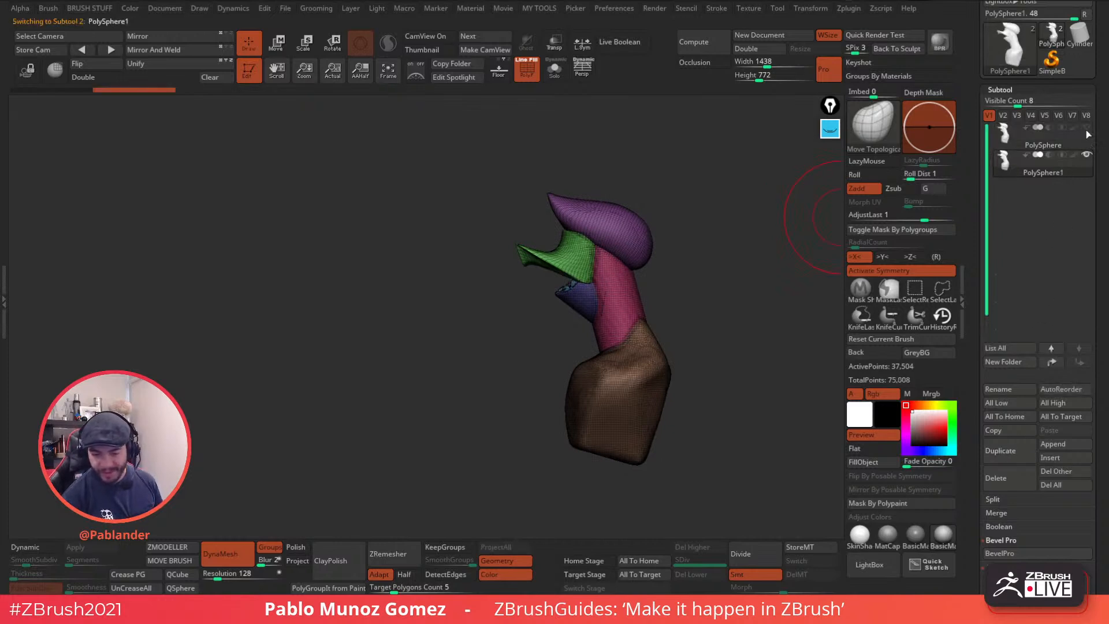
{"action": "left_click_drag", "start_coordinate": [757, 301], "coordinate": [670, 300]}
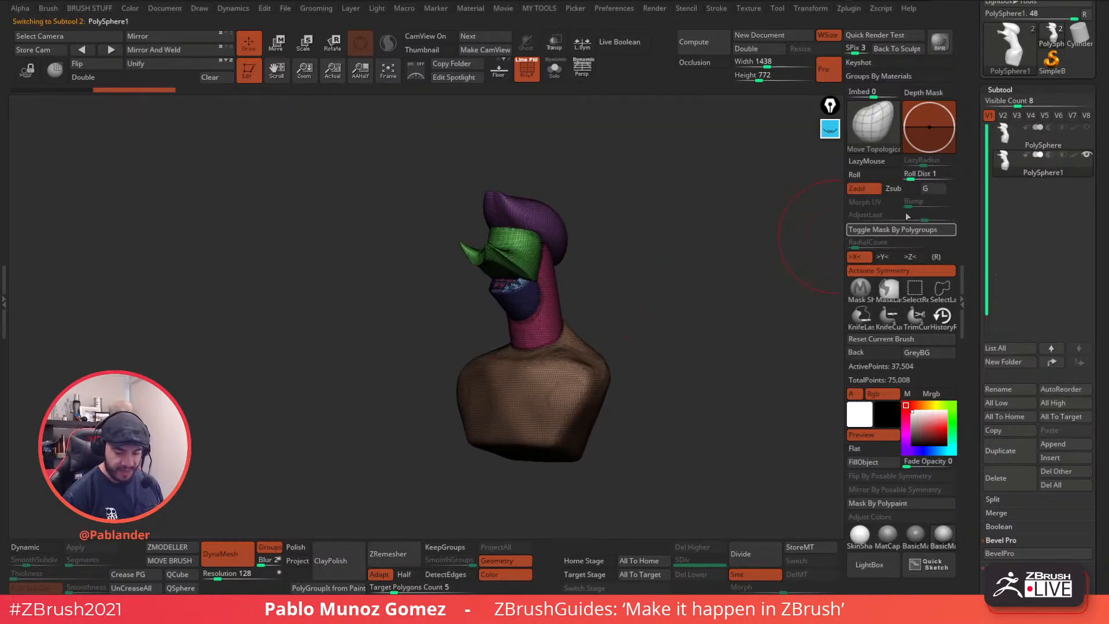
{"action": "left_click_drag", "start_coordinate": [1070, 168], "coordinate": [1088, 147]}
{"action": "left_click", "coordinate": [1072, 166]}
{"action": "left_click_drag", "start_coordinate": [661, 285], "coordinate": [653, 326]}
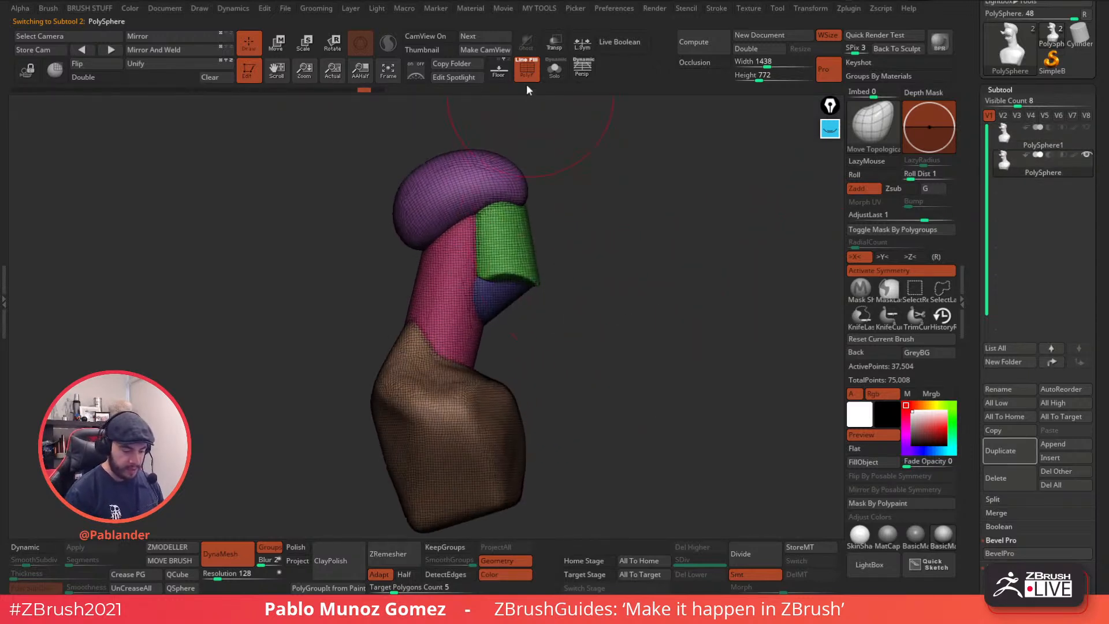
- Isolate the bust's face polygroup, then invert the visibility to hide only the face piece
{"action": "left_click", "coordinate": [514, 271], "text": "ctrl+shift"}
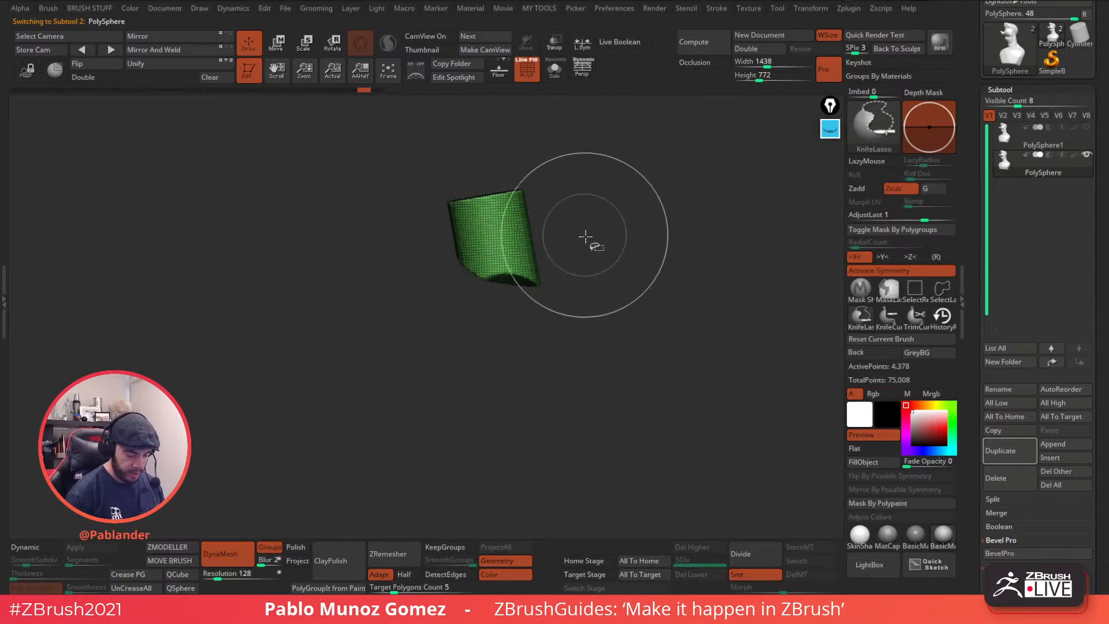
{"action": "left_click", "coordinate": [636, 281], "text": "ctrl+shift"}
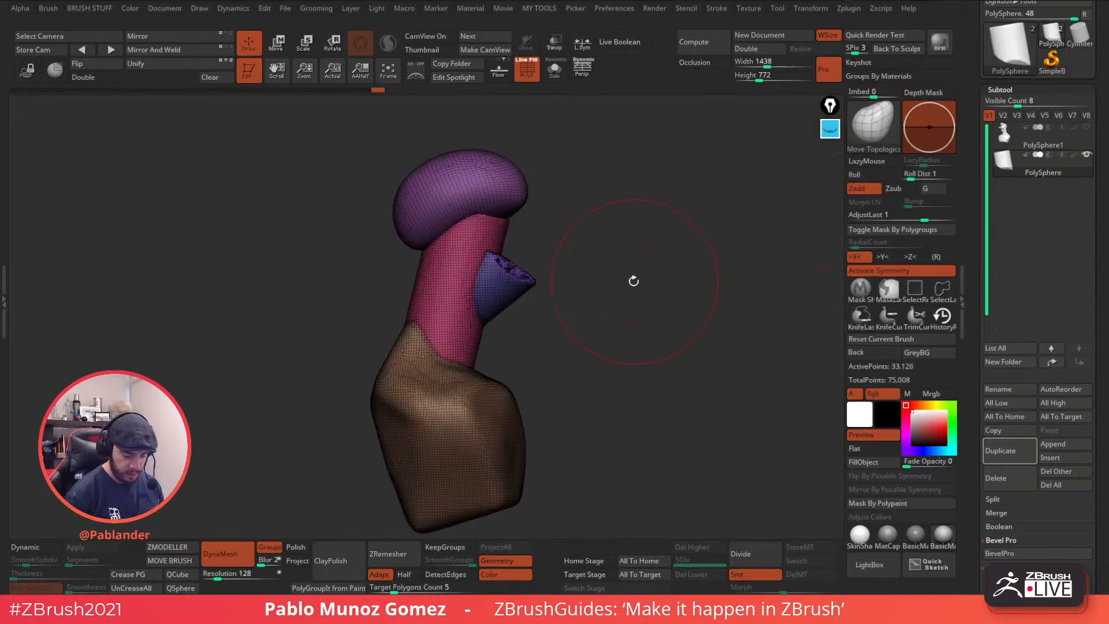
- Hide the cranium, neck and torso pieces, and merge the remaining jaw piece into a single polygroup
{"action": "left_click", "coordinate": [502, 191], "text": "ctrl+alt+shift"}
{"action": "left_click", "coordinate": [479, 260], "text": "ctrl+alt+shift"}
{"action": "left_click", "coordinate": [483, 383], "text": "ctrl+alt+shift"}
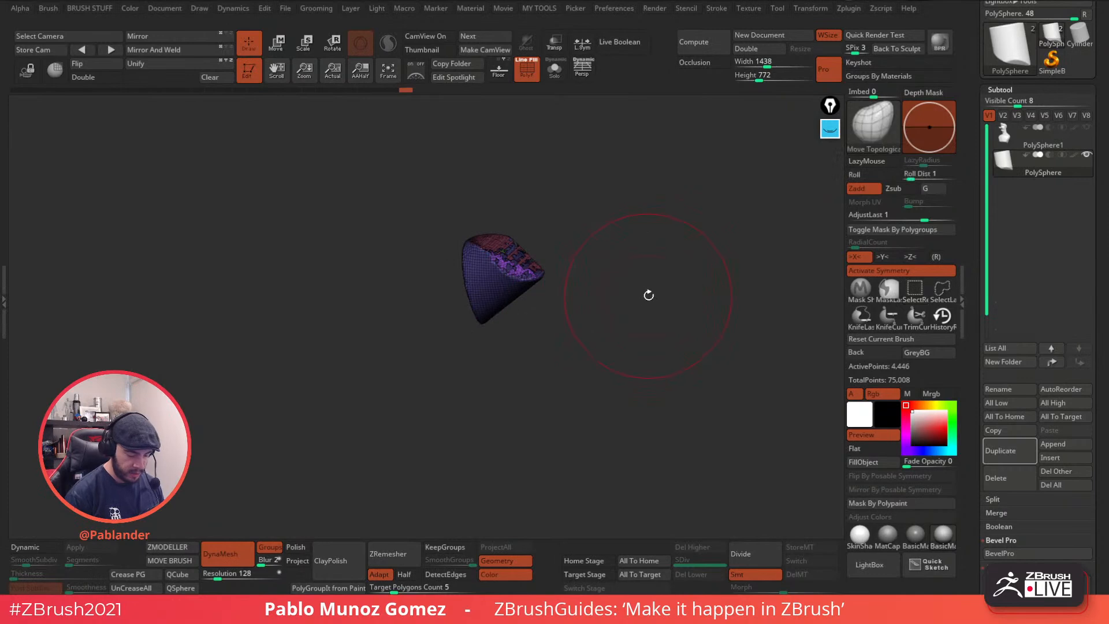
{"action": "key", "text": "ctrl+w"}
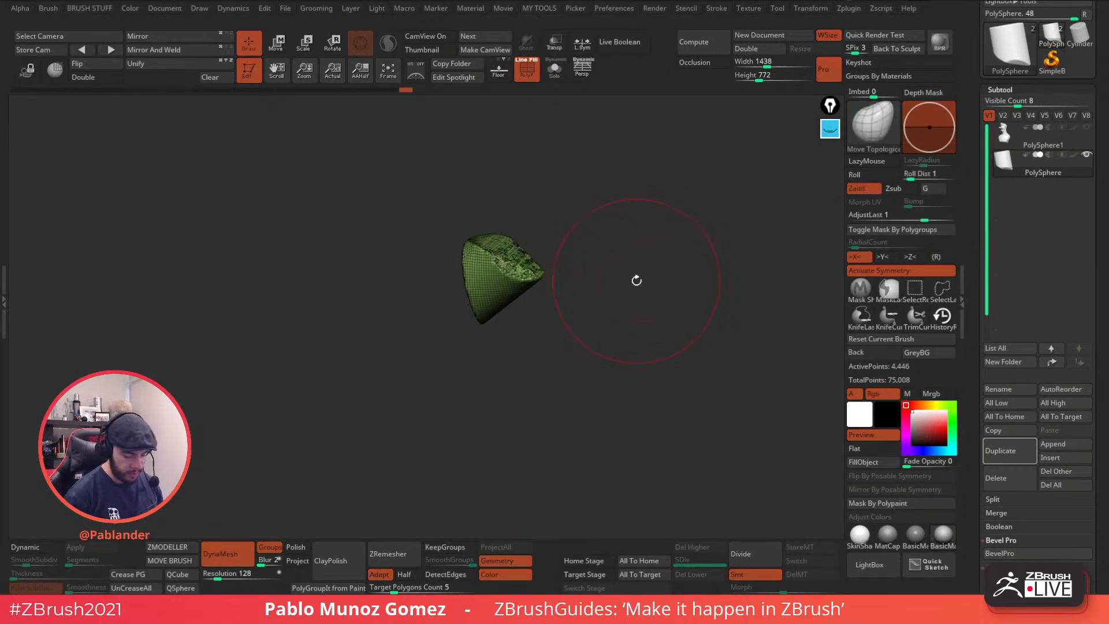
- Unhide the whole bust and update its DynaMesh with the jaw's new polygroup
{"action": "left_click", "coordinate": [635, 281], "text": "ctrl+shift"}
{"action": "left_click", "coordinate": [523, 276], "text": "ctrl+shift"}
{"action": "left_click", "coordinate": [594, 283], "text": "ctrl+shift"}
{"action": "mouse_move", "coordinate": [602, 277]}
{"action": "left_mouse_down"}
{"action": "mouse_move", "coordinate": [601, 237]}
{"action": "mouse_move", "coordinate": [604, 271]}
{"action": "left_mouse_up"}
{"action": "left_click_drag", "start_coordinate": [603, 260], "coordinate": [615, 298], "text": "ctrl+shift"}
{"action": "left_click", "coordinate": [629, 274], "text": "ctrl+shift"}
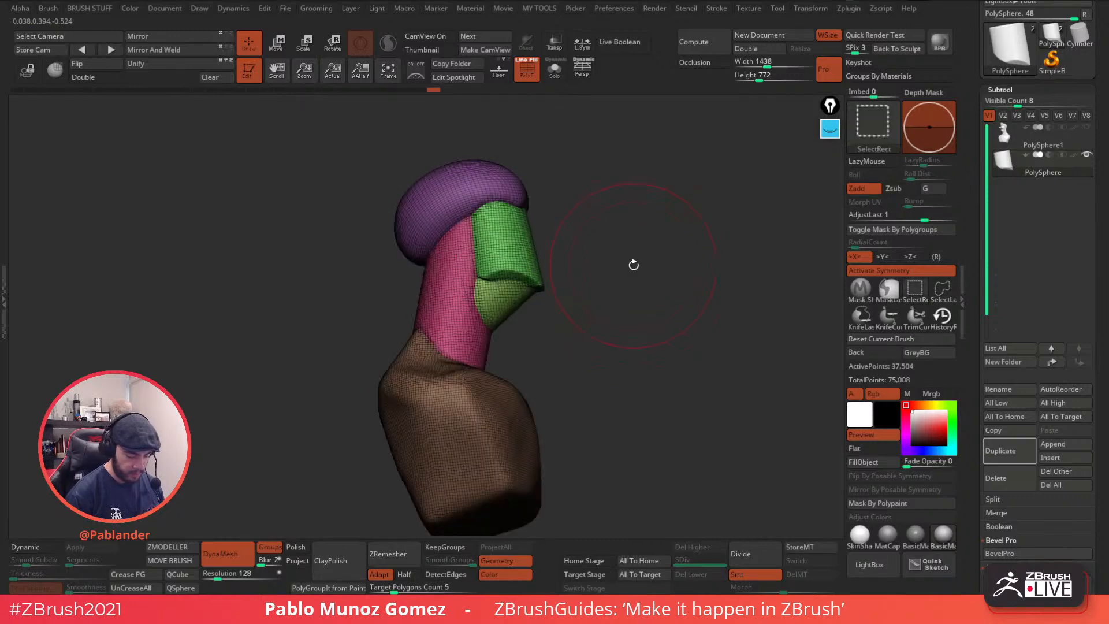
- Isolate the jaw piece and close the holes in its damaged upper surface, applying Close Holes twice
{"action": "left_click", "coordinate": [545, 292], "text": "ctrl+shift"}
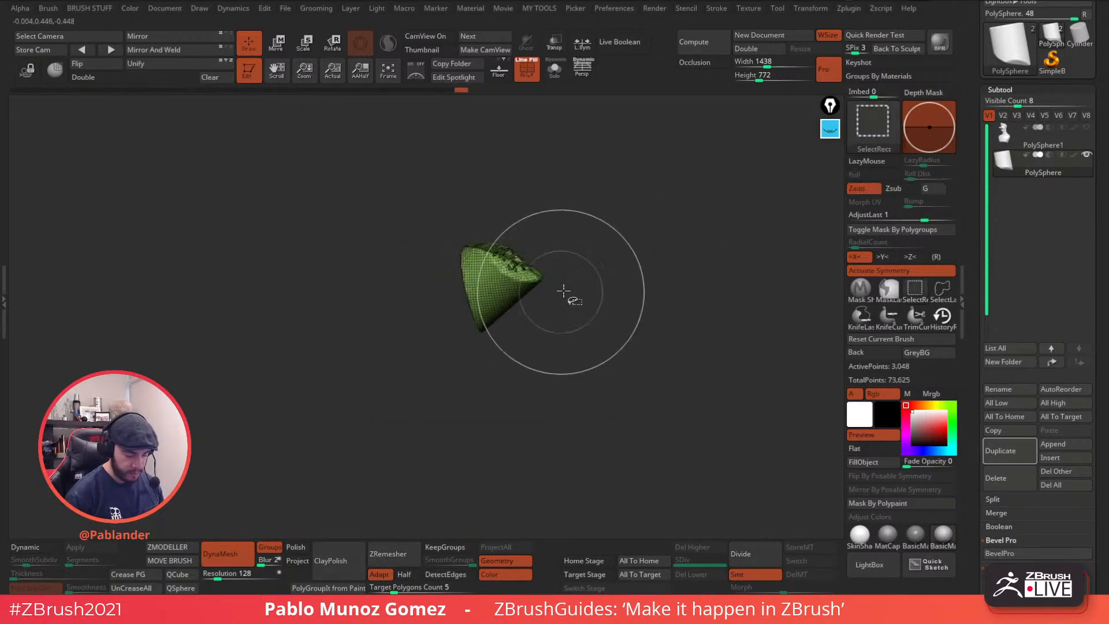
{"action": "left_click_drag", "start_coordinate": [546, 292], "coordinate": [592, 332]}
{"action": "left_click_drag", "start_coordinate": [543, 285], "coordinate": [593, 266]}
{"action": "key", "text": "m"}
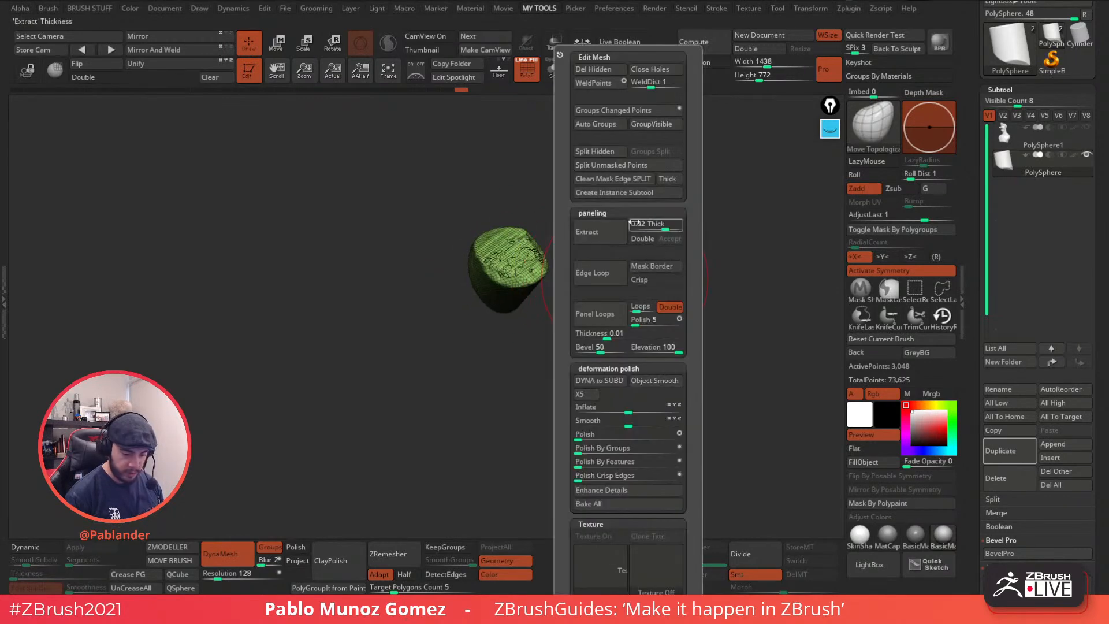
{"action": "left_click", "coordinate": [657, 70]}
{"action": "left_click_drag", "start_coordinate": [583, 240], "coordinate": [664, 304]}
{"action": "key", "text": "m"}
{"action": "left_click", "coordinate": [657, 71]}
{"action": "left_click", "coordinate": [542, 265], "text": "ctrl+shift"}
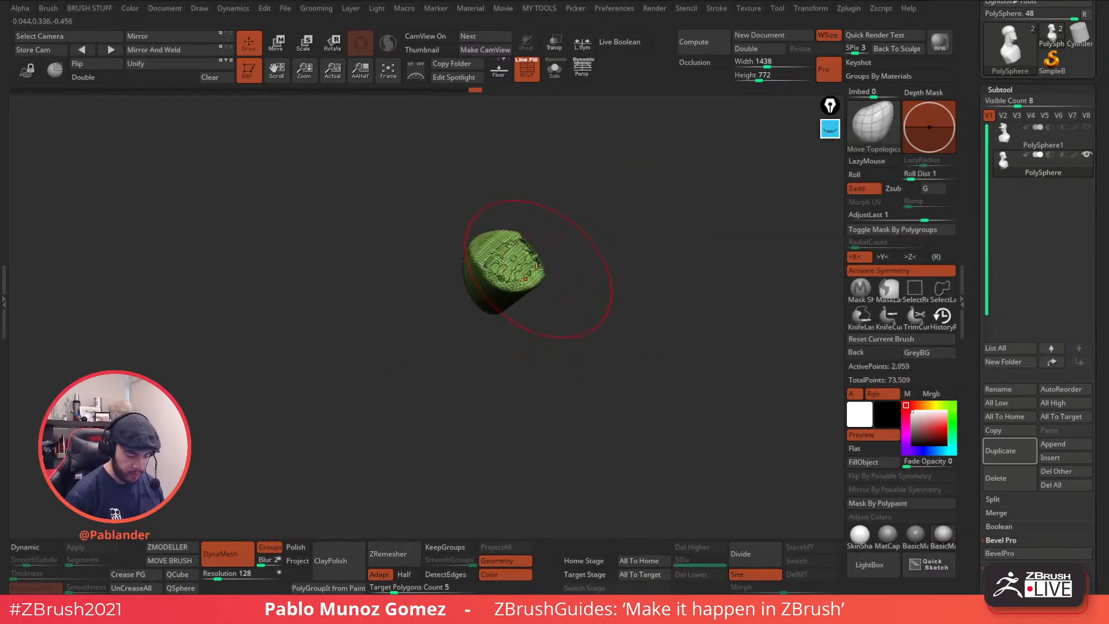
- Inflate and smooth the rough upper surface of the isolated jaw piece, using the Inflat brush
{"action": "key", "text": "f"}
{"action": "left_click_drag", "start_coordinate": [574, 416], "coordinate": [571, 301]}
{"action": "key", "text": "space"}
{"action": "left_click", "coordinate": [556, 346]}
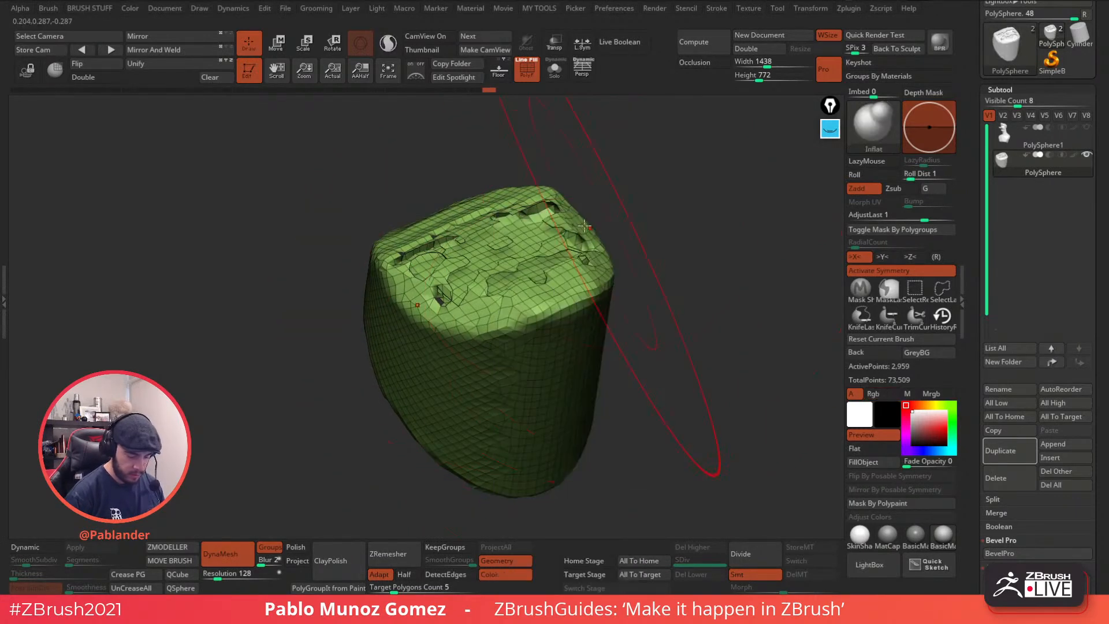
{"action": "mouse_move", "coordinate": [517, 238]}
{"action": "left_mouse_down"}
{"action": "mouse_move", "coordinate": [482, 249]}
{"action": "mouse_move", "coordinate": [527, 245]}
{"action": "left_mouse_up"}
{"action": "mouse_move", "coordinate": [648, 236]}
{"action": "left_mouse_down", "text": "ctrl"}
{"action": "mouse_move", "coordinate": [675, 246]}
{"action": "mouse_move", "coordinate": [710, 302]}
{"action": "left_mouse_up", "text": "ctrl"}
{"action": "mouse_move", "coordinate": [520, 272]}
{"action": "left_mouse_down", "text": "shift"}
{"action": "mouse_move", "coordinate": [462, 237]}
{"action": "mouse_move", "coordinate": [543, 242]}
{"action": "left_mouse_up", "text": "shift"}
- Show all the bust pieces again and rebuild the DynaMesh after the jaw repair
{"action": "left_click", "coordinate": [674, 281], "text": "ctrl+shift"}
{"action": "mouse_move", "coordinate": [703, 264]}
{"action": "left_mouse_down", "text": "ctrl"}
{"action": "mouse_move", "coordinate": [705, 357]}
{"action": "mouse_move", "coordinate": [633, 225]}
{"action": "mouse_move", "coordinate": [668, 292]}
{"action": "mouse_move", "coordinate": [656, 327]}
{"action": "left_mouse_up", "text": "ctrl"}
{"action": "key", "text": "b"}
{"action": "key", "text": "Escape"}
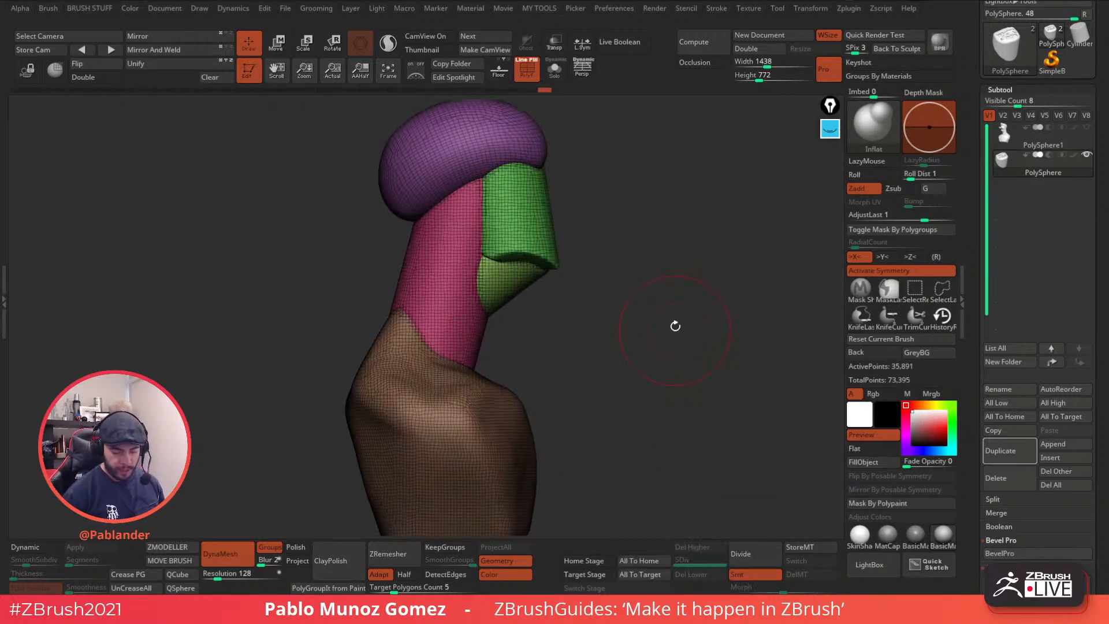
- Activate the Move brush and turn off the PolyFrame display
{"action": "key", "text": "b"}
{"action": "left_click", "coordinate": [645, 323]}
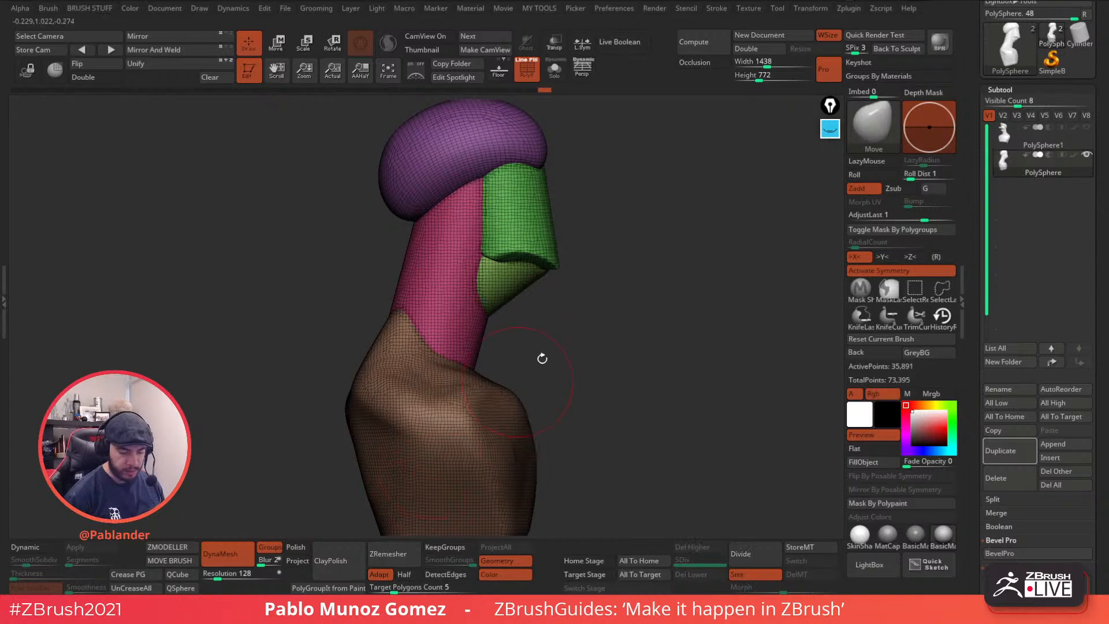
{"action": "left_click", "coordinate": [532, 65]}
{"action": "left_click", "coordinate": [529, 72]}
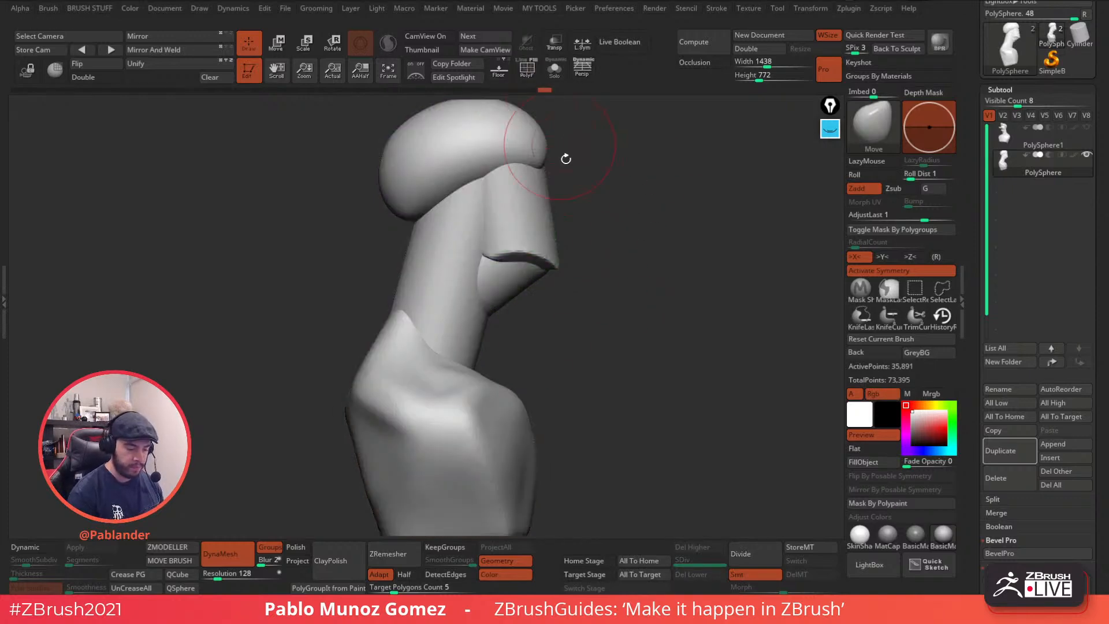
- Reshape the neck base, upper chest and chin in side view with the Move brush, smoothing the torso and face surfaces
{"action": "left_click_drag", "start_coordinate": [557, 136], "coordinate": [675, 282]}
{"action": "key", "text": "space"}
{"action": "right_click", "coordinate": [671, 273]}
{"action": "right_click_drag", "start_coordinate": [670, 265], "coordinate": [643, 276], "text": "ctrl"}
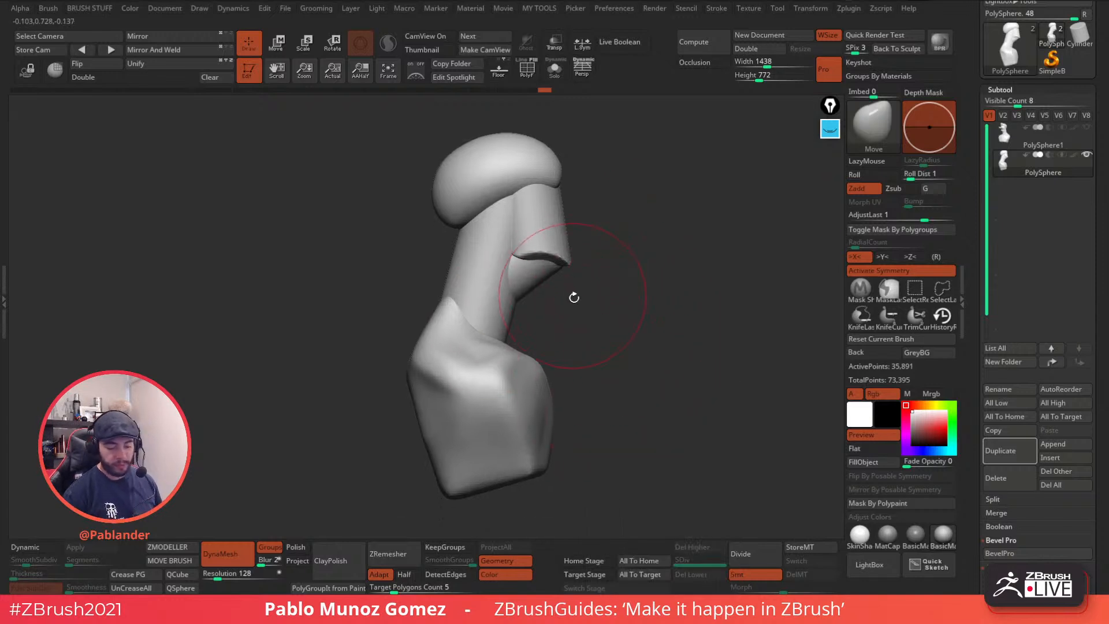
{"action": "left_click_drag", "start_coordinate": [510, 337], "coordinate": [509, 331]}
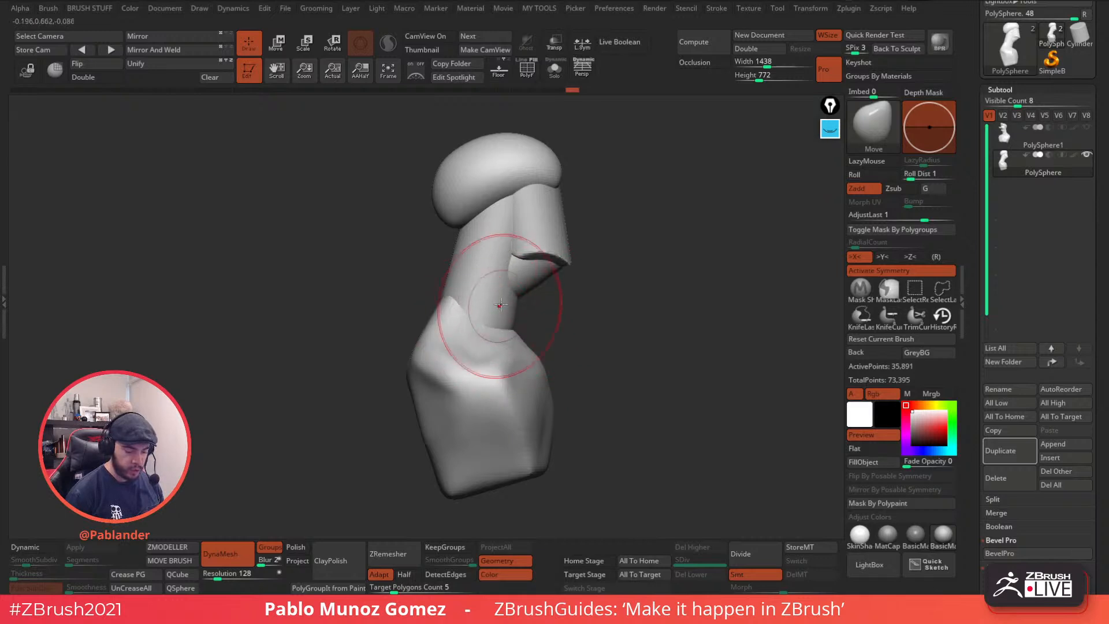
{"action": "left_click_drag", "start_coordinate": [569, 262], "coordinate": [574, 265]}
{"action": "mouse_move", "coordinate": [536, 201]}
{"action": "left_mouse_down", "text": "shift"}
{"action": "mouse_move", "coordinate": [440, 218]}
{"action": "mouse_move", "coordinate": [466, 154]}
{"action": "mouse_move", "coordinate": [452, 281]}
{"action": "mouse_move", "coordinate": [480, 197]}
{"action": "mouse_move", "coordinate": [547, 306]}
{"action": "mouse_move", "coordinate": [544, 384]}
{"action": "left_mouse_up", "text": "shift"}
{"action": "mouse_move", "coordinate": [525, 473]}
{"action": "left_mouse_down", "text": "shift"}
{"action": "mouse_move", "coordinate": [466, 488]}
{"action": "mouse_move", "coordinate": [438, 458]}
{"action": "mouse_move", "coordinate": [549, 253]}
{"action": "left_mouse_up", "text": "shift"}
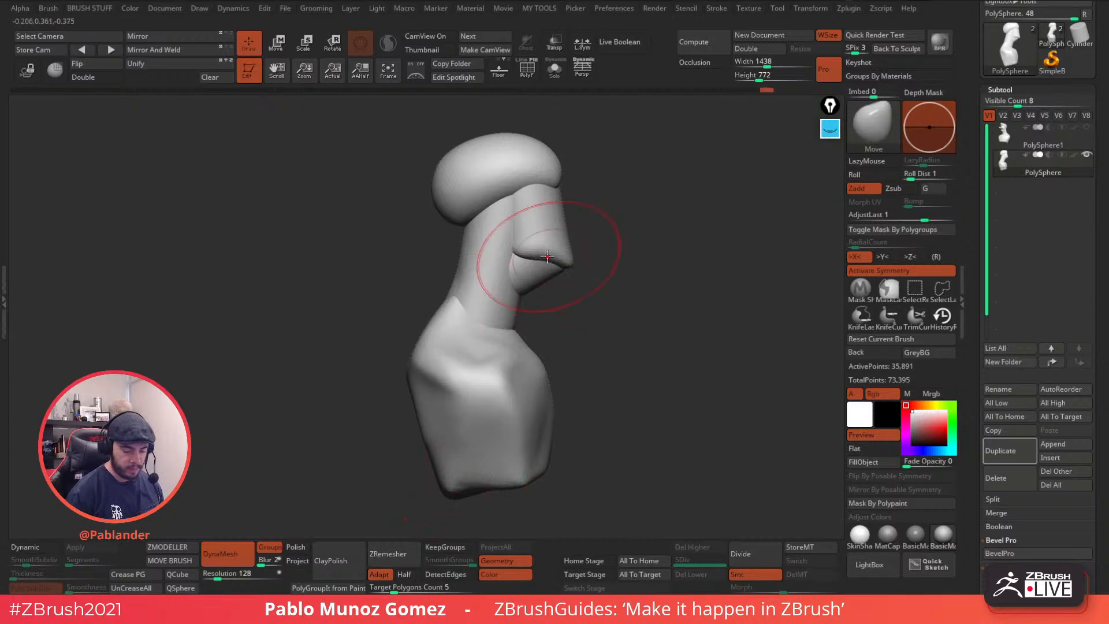
- Adjust the profile of the face, jaw and neck from several angles with the Move brush
{"action": "mouse_move", "coordinate": [564, 187]}
{"action": "left_mouse_down"}
{"action": "mouse_move", "coordinate": [601, 208]}
{"action": "mouse_move", "coordinate": [674, 189]}
{"action": "mouse_move", "coordinate": [619, 225]}
{"action": "mouse_move", "coordinate": [563, 222]}
{"action": "mouse_move", "coordinate": [555, 302]}
{"action": "left_mouse_up"}
{"action": "key", "text": "space"}
{"action": "left_click_drag", "start_coordinate": [559, 351], "coordinate": [562, 352]}
{"action": "mouse_move", "coordinate": [614, 323]}
{"action": "left_mouse_down"}
{"action": "mouse_move", "coordinate": [566, 337]}
{"action": "mouse_move", "coordinate": [515, 323]}
{"action": "left_mouse_up"}
{"action": "left_click_drag", "start_coordinate": [618, 283], "coordinate": [580, 279]}
{"action": "left_click_drag", "start_coordinate": [509, 328], "coordinate": [479, 304]}
{"action": "left_click_drag", "start_coordinate": [634, 268], "coordinate": [559, 276]}
{"action": "left_click_drag", "start_coordinate": [478, 268], "coordinate": [480, 259]}
{"action": "mouse_move", "coordinate": [585, 278]}
{"action": "left_mouse_down"}
{"action": "mouse_move", "coordinate": [639, 268]}
{"action": "mouse_move", "coordinate": [617, 284]}
{"action": "left_mouse_up"}
{"action": "left_click_drag", "start_coordinate": [564, 236], "coordinate": [562, 245]}
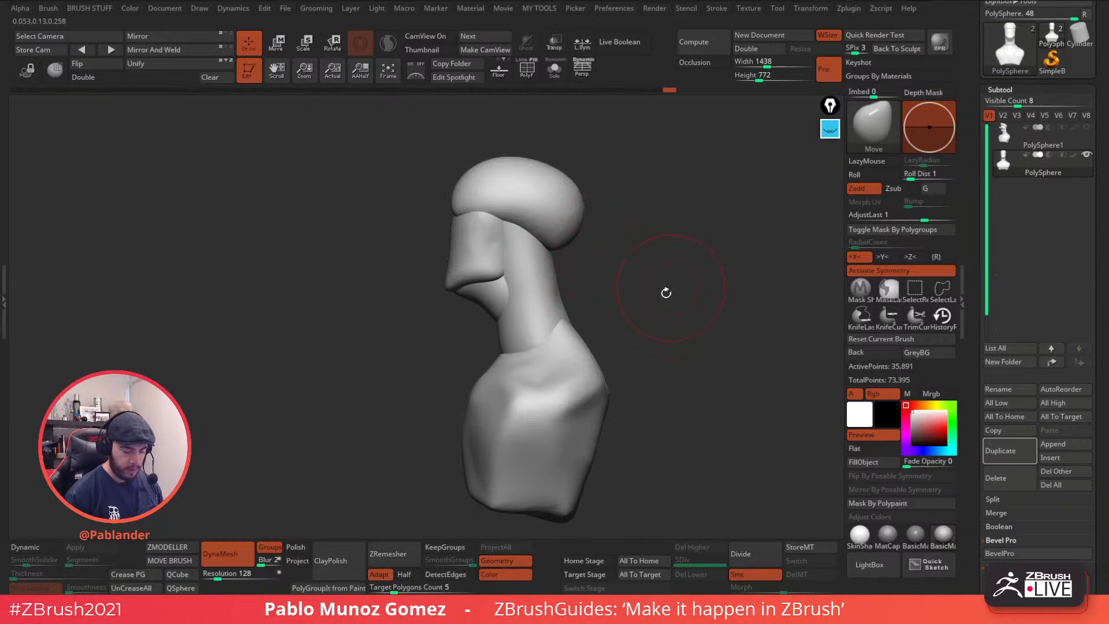
{"action": "left_click_drag", "start_coordinate": [677, 280], "coordinate": [671, 289]}
- Pull the back of the neck out and the torso's trapezius area up around it with the Move Topological brush
{"action": "key", "text": "space"}
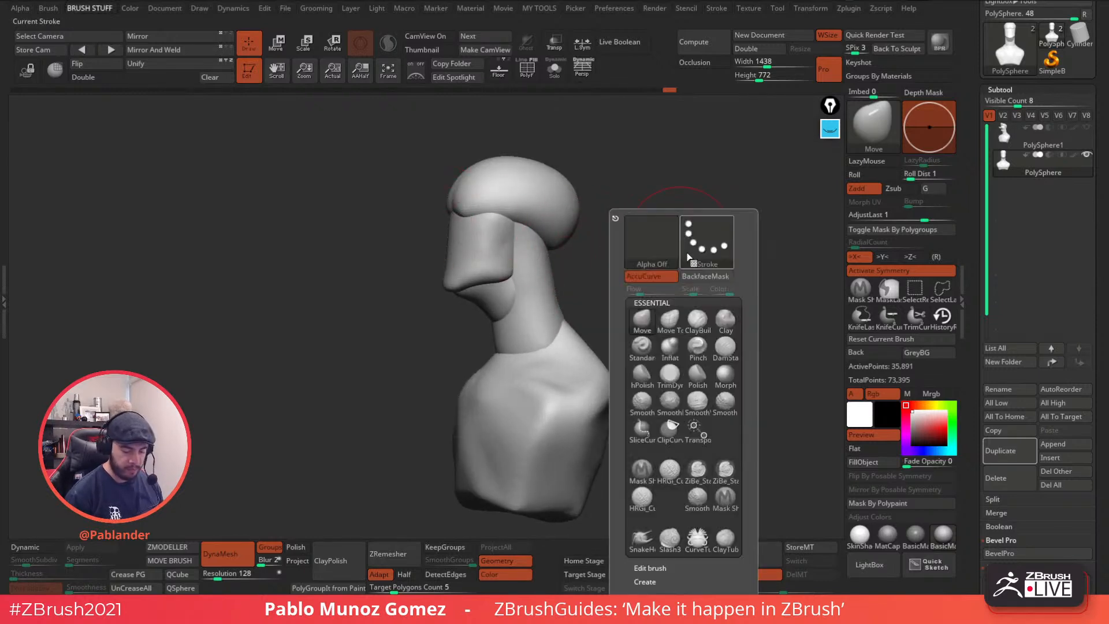
{"action": "left_click", "coordinate": [670, 321]}
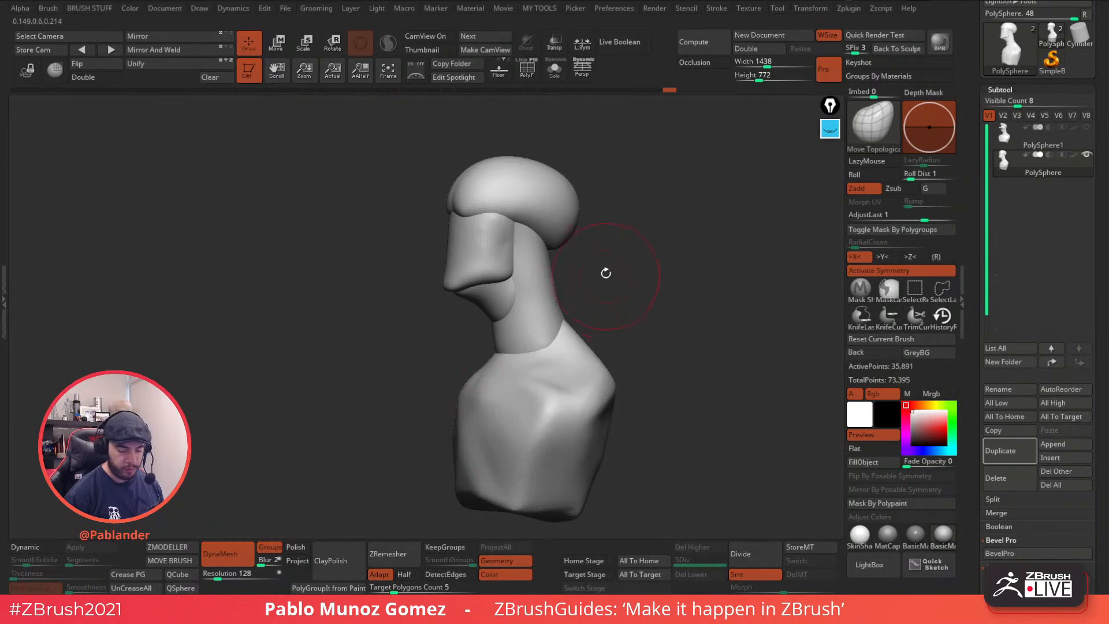
{"action": "mouse_move", "coordinate": [599, 250]}
{"action": "left_mouse_down"}
{"action": "mouse_move", "coordinate": [532, 247]}
{"action": "mouse_move", "coordinate": [567, 243]}
{"action": "left_mouse_up"}
{"action": "mouse_move", "coordinate": [597, 228]}
{"action": "right_mouse_down"}
{"action": "mouse_move", "coordinate": [658, 250]}
{"action": "mouse_move", "coordinate": [595, 283]}
{"action": "mouse_move", "coordinate": [631, 272]}
{"action": "mouse_move", "coordinate": [629, 285]}
{"action": "right_mouse_up"}
{"action": "right_click", "coordinate": [631, 272]}
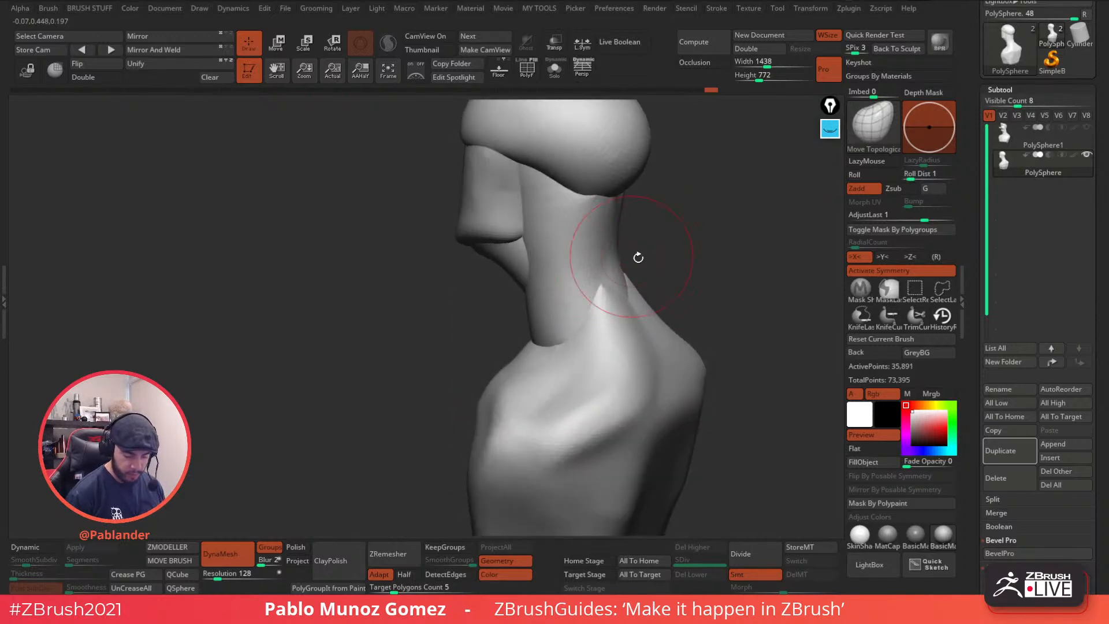
{"action": "mouse_move", "coordinate": [643, 265]}
{"action": "right_mouse_down"}
{"action": "mouse_move", "coordinate": [644, 284]}
{"action": "mouse_move", "coordinate": [625, 294]}
{"action": "right_mouse_up"}
{"action": "mouse_move", "coordinate": [624, 285]}
{"action": "left_mouse_down", "text": "shift"}
{"action": "mouse_move", "coordinate": [641, 300]}
{"action": "mouse_move", "coordinate": [646, 289]}
{"action": "left_mouse_up", "text": "shift"}
{"action": "mouse_move", "coordinate": [653, 270]}
{"action": "right_mouse_down"}
{"action": "mouse_move", "coordinate": [691, 257]}
{"action": "mouse_move", "coordinate": [656, 314]}
{"action": "mouse_move", "coordinate": [560, 313]}
{"action": "mouse_move", "coordinate": [601, 302]}
{"action": "mouse_move", "coordinate": [656, 309]}
{"action": "mouse_move", "coordinate": [513, 315]}
{"action": "mouse_move", "coordinate": [631, 285]}
{"action": "mouse_move", "coordinate": [656, 240]}
{"action": "right_mouse_up"}
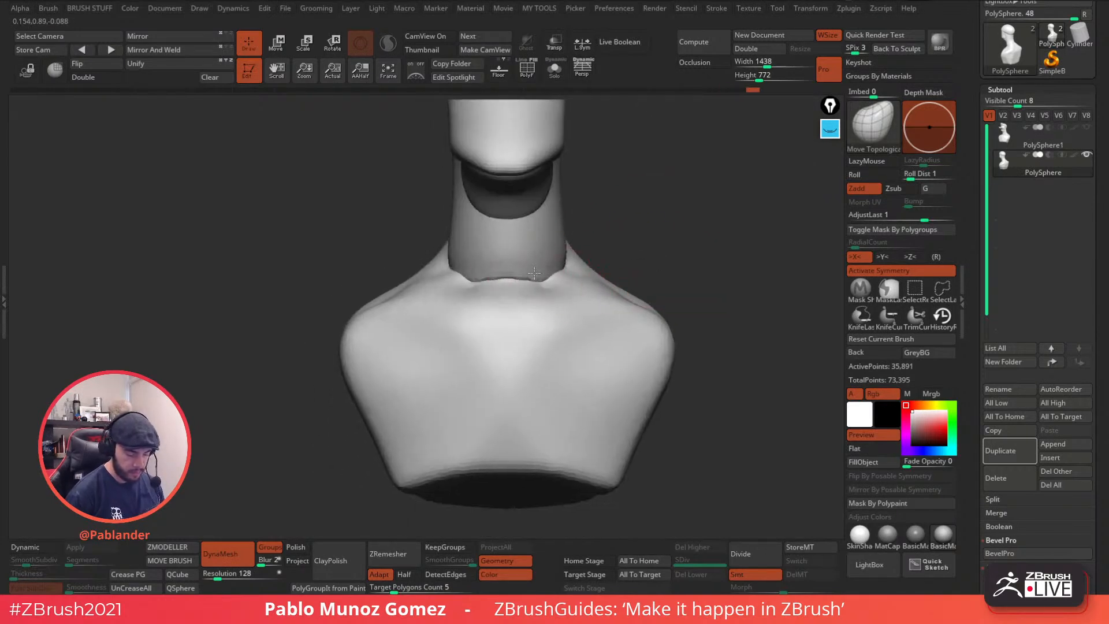
{"action": "mouse_move", "coordinate": [531, 271]}
{"action": "right_mouse_down"}
{"action": "mouse_move", "coordinate": [557, 292]}
{"action": "mouse_move", "coordinate": [597, 225]}
{"action": "mouse_move", "coordinate": [577, 235]}
{"action": "right_mouse_up"}
- Reshape the jaw's underside and the sides of the face piece with the Move Topological brush
{"action": "key", "text": "space"}
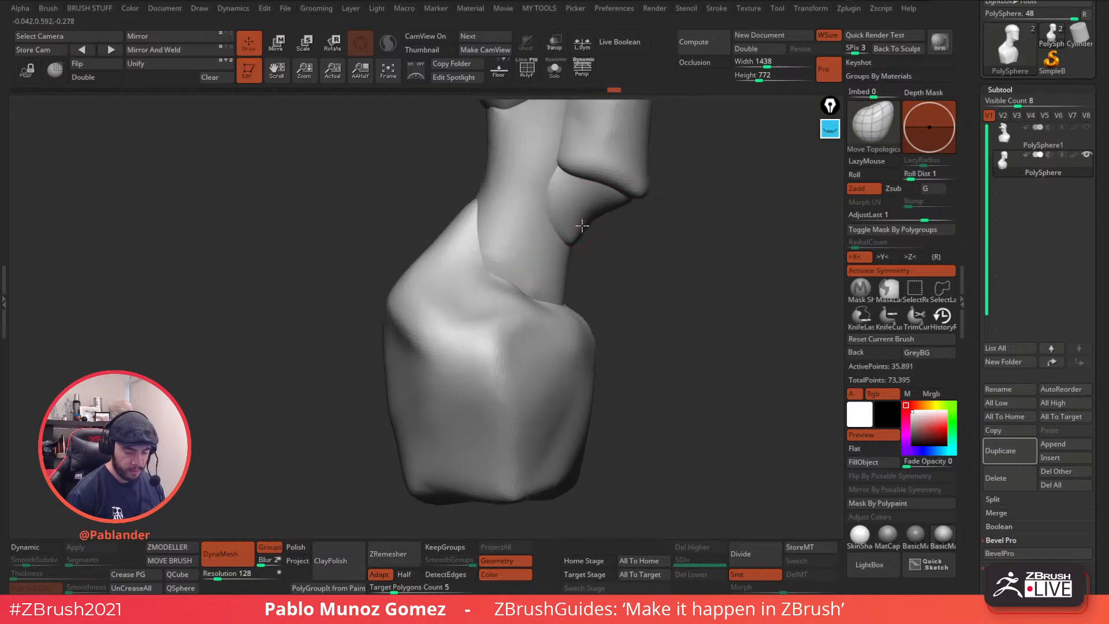
{"action": "left_click_drag", "start_coordinate": [636, 224], "coordinate": [638, 223], "text": "ctrl"}
{"action": "mouse_move", "coordinate": [640, 201]}
{"action": "right_mouse_down"}
{"action": "mouse_move", "coordinate": [651, 227]}
{"action": "mouse_move", "coordinate": [606, 240]}
{"action": "mouse_move", "coordinate": [615, 263]}
{"action": "mouse_move", "coordinate": [577, 248]}
{"action": "mouse_move", "coordinate": [520, 254]}
{"action": "mouse_move", "coordinate": [462, 291]}
{"action": "right_mouse_up"}
{"action": "mouse_move", "coordinate": [444, 293]}
{"action": "left_mouse_down"}
{"action": "mouse_move", "coordinate": [445, 283]}
{"action": "mouse_move", "coordinate": [421, 305]}
{"action": "mouse_move", "coordinate": [420, 296]}
{"action": "mouse_move", "coordinate": [442, 297]}
{"action": "left_mouse_up"}
{"action": "right_click_drag", "start_coordinate": [479, 324], "coordinate": [492, 213]}
{"action": "mouse_move", "coordinate": [492, 213]}
{"action": "left_mouse_down"}
{"action": "mouse_move", "coordinate": [503, 226]}
{"action": "mouse_move", "coordinate": [497, 266]}
{"action": "mouse_move", "coordinate": [509, 265]}
{"action": "left_mouse_up"}
{"action": "left_click_drag", "start_coordinate": [512, 199], "coordinate": [519, 189]}
{"action": "right_click_drag", "start_coordinate": [530, 198], "coordinate": [512, 206]}
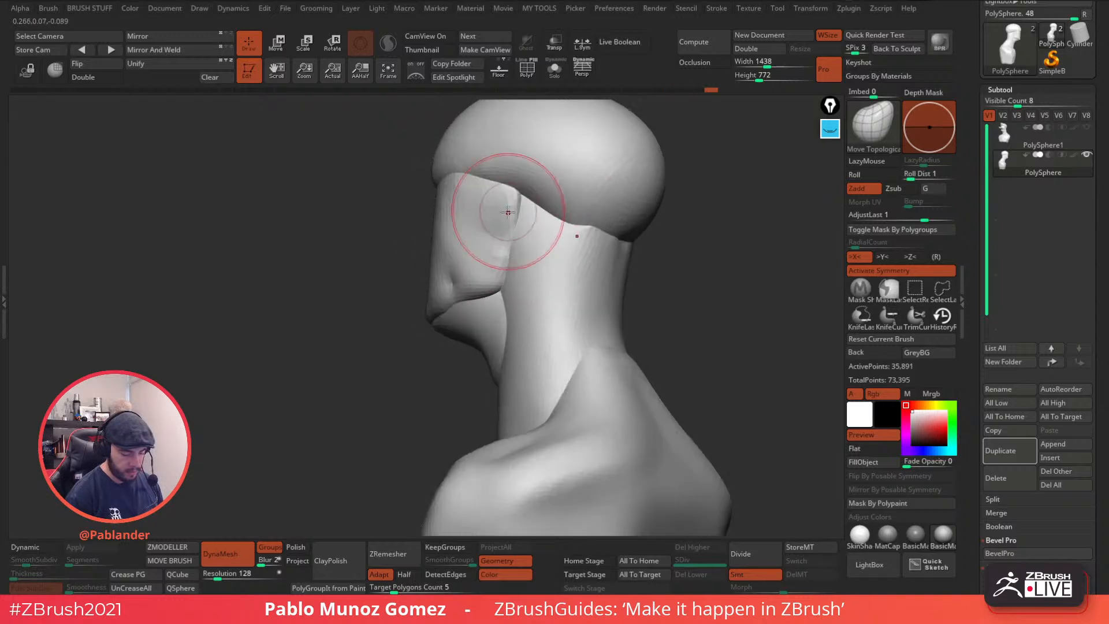
- Refine the upper sides and brow of the face where it meets the cranium, smoothing the transition
{"action": "left_click_drag", "start_coordinate": [513, 203], "coordinate": [521, 190]}
{"action": "right_click_drag", "start_coordinate": [508, 182], "coordinate": [538, 187]}
{"action": "left_click_drag", "start_coordinate": [542, 187], "coordinate": [503, 174]}
{"action": "right_click_drag", "start_coordinate": [501, 176], "coordinate": [554, 188]}
{"action": "mouse_move", "coordinate": [456, 178]}
{"action": "left_mouse_down", "text": "shift"}
{"action": "mouse_move", "coordinate": [445, 174]}
{"action": "mouse_move", "coordinate": [451, 180]}
{"action": "left_mouse_up", "text": "shift"}
{"action": "mouse_move", "coordinate": [612, 233]}
{"action": "right_mouse_down", "text": "shift"}
{"action": "mouse_move", "coordinate": [706, 275]}
{"action": "mouse_move", "coordinate": [659, 281]}
{"action": "right_mouse_up", "text": "shift"}
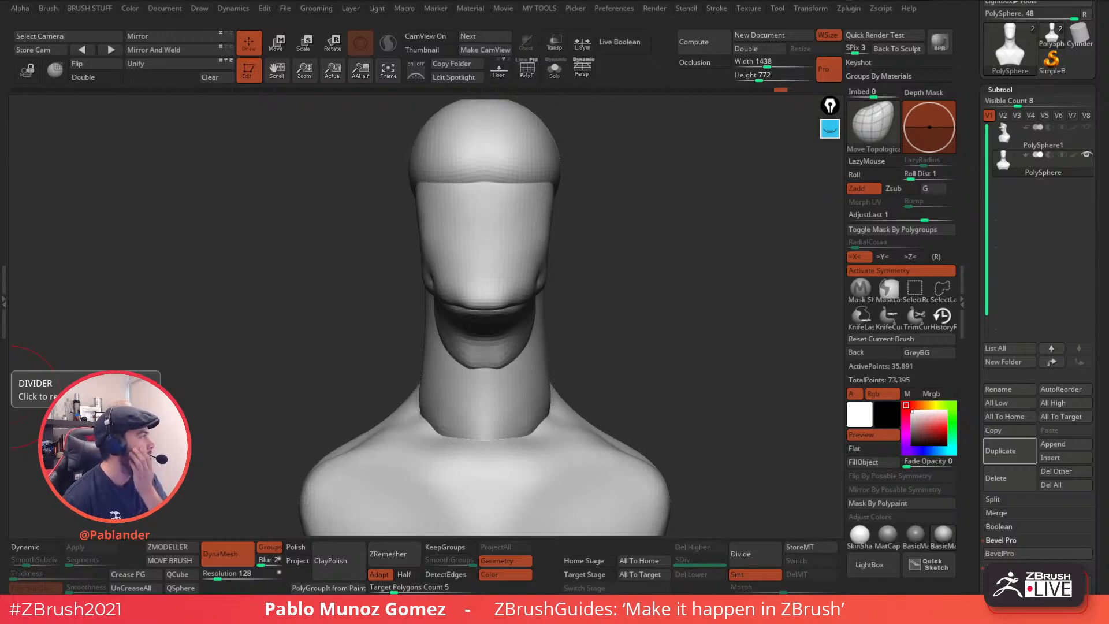
- Switch to the browser, open the Door art challenge page from the 3dconceptartist.com banner, and review the contest description
{"action": "left_click_drag", "start_coordinate": [1, 347], "coordinate": [248, 0]}
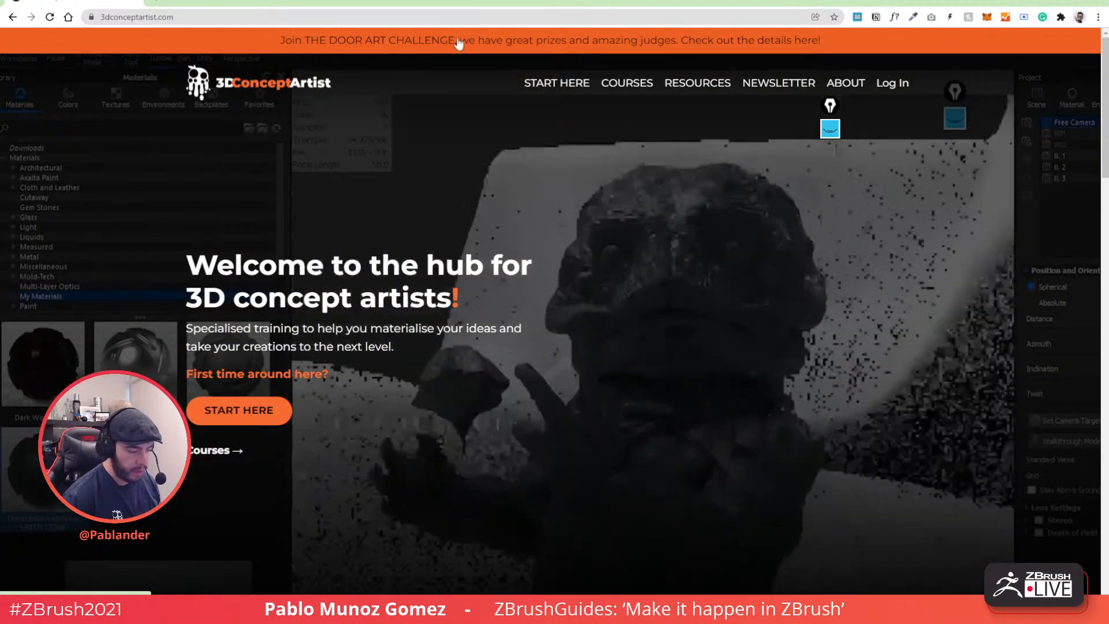
{"action": "left_click", "coordinate": [459, 41]}
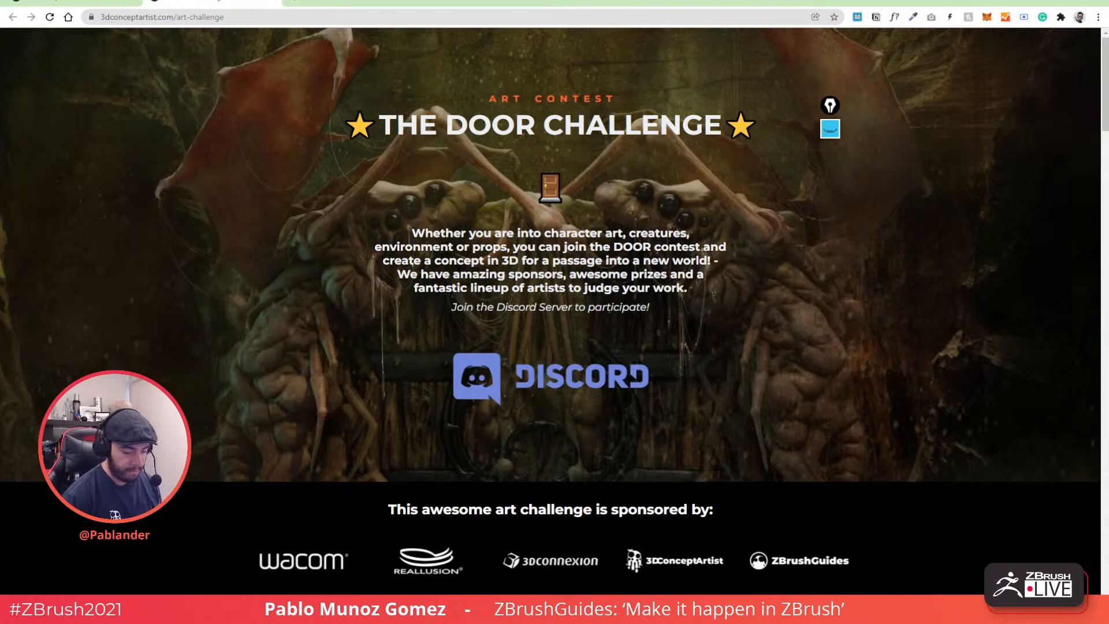
{"action": "scroll", "coordinate": [601, 260], "scroll_direction": "down", "scroll_amount": 2}
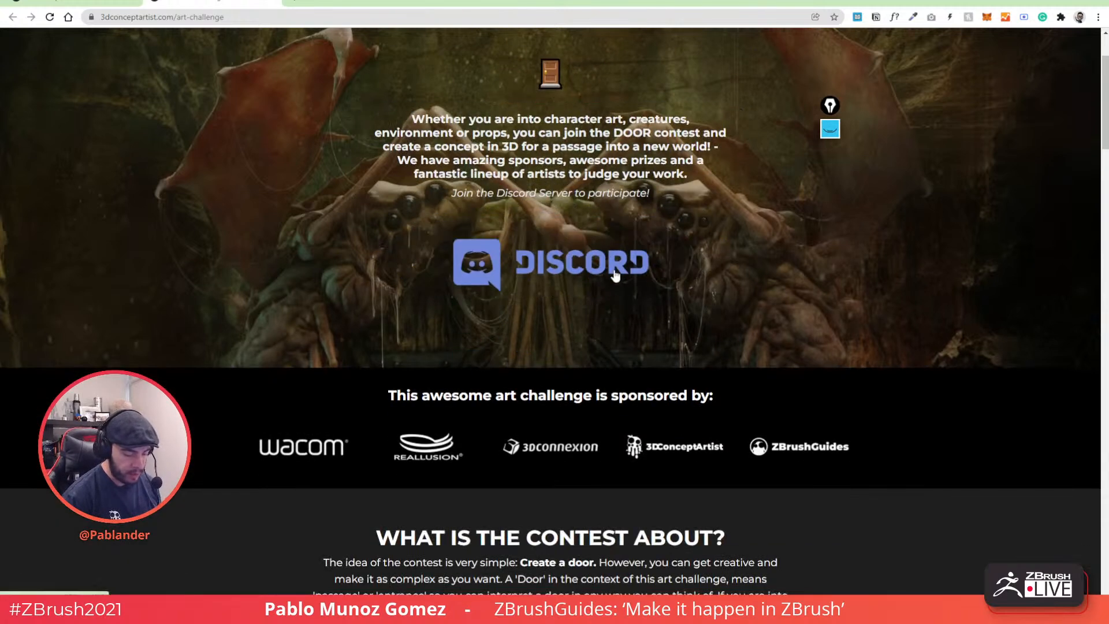
{"action": "scroll", "coordinate": [585, 209], "scroll_direction": "down", "scroll_amount": 9}
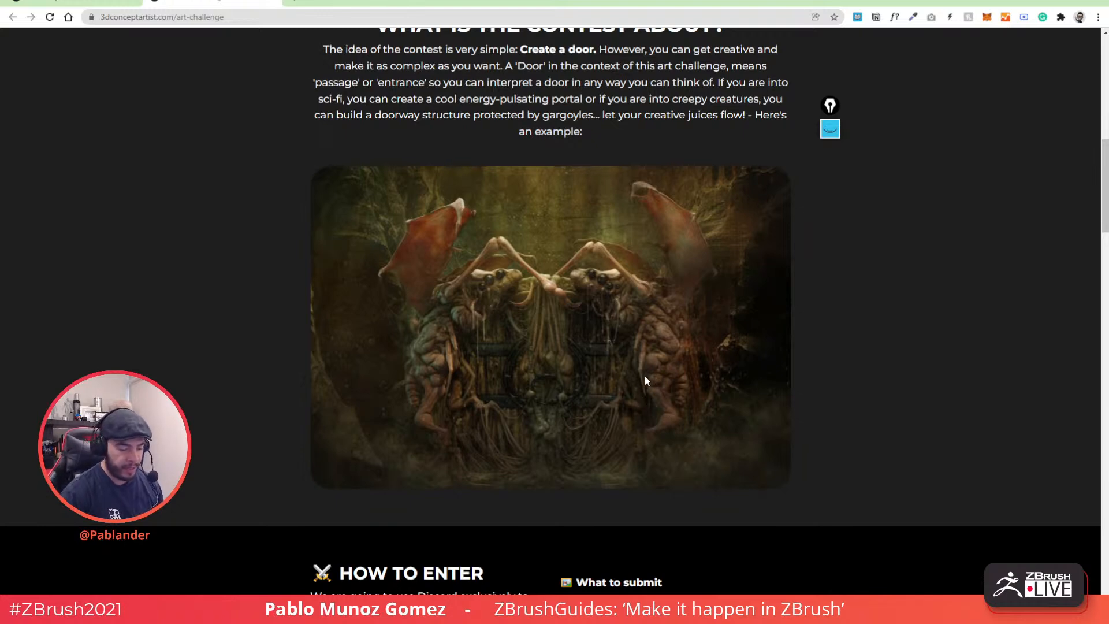
{"action": "scroll", "coordinate": [647, 390], "scroll_direction": "down", "scroll_amount": 1}
{"action": "scroll", "coordinate": [648, 379], "scroll_direction": "up", "scroll_amount": 5}
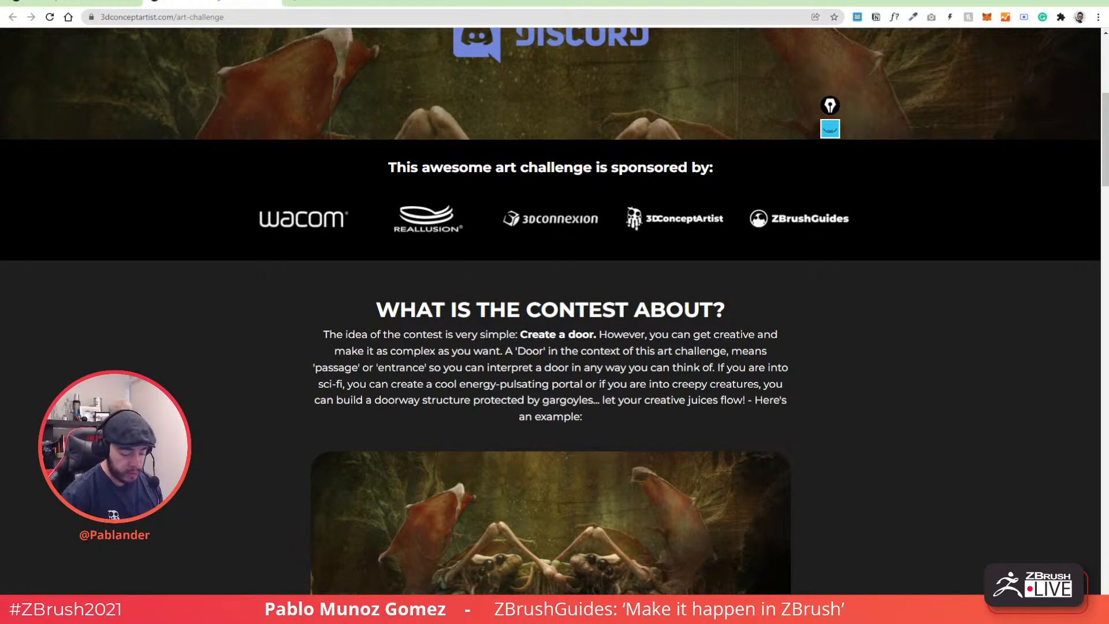
- Review the deadline, prizes and judges sections of the Door Challenge page
{"action": "scroll", "coordinate": [496, 313], "scroll_direction": "down", "scroll_amount": 15}
{"action": "scroll", "coordinate": [496, 313], "scroll_direction": "down", "scroll_amount": 4}
{"action": "scroll", "coordinate": [496, 313], "scroll_direction": "up", "scroll_amount": 5}
{"action": "scroll", "coordinate": [493, 310], "scroll_direction": "down", "scroll_amount": 3}
{"action": "scroll", "coordinate": [406, 287], "scroll_direction": "up", "scroll_amount": 2}
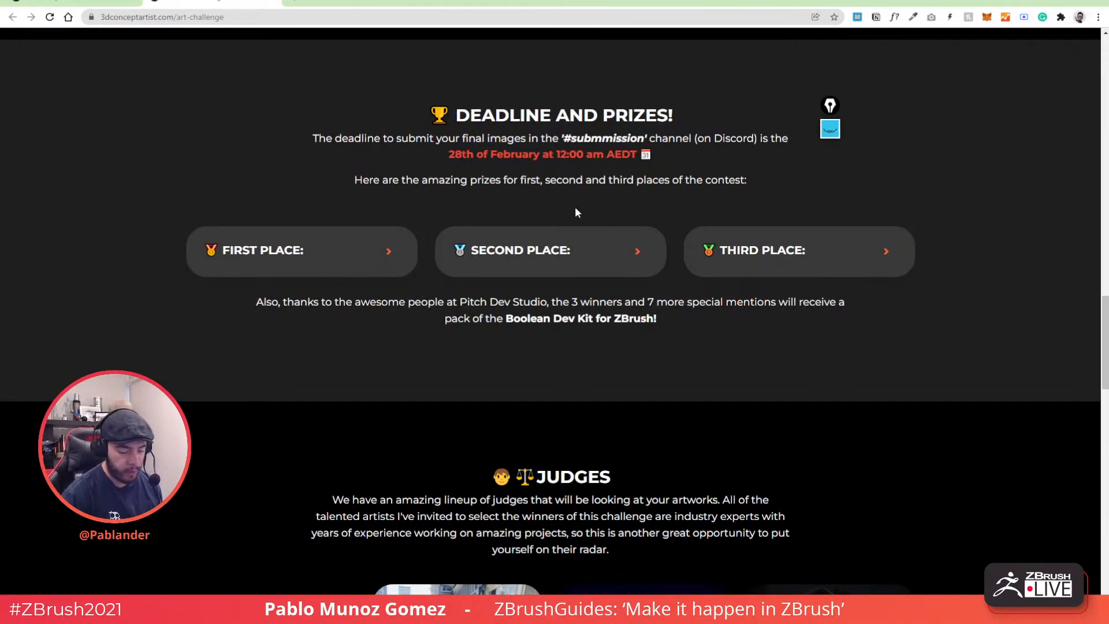
{"action": "scroll", "coordinate": [565, 335], "scroll_direction": "down", "scroll_amount": 6}
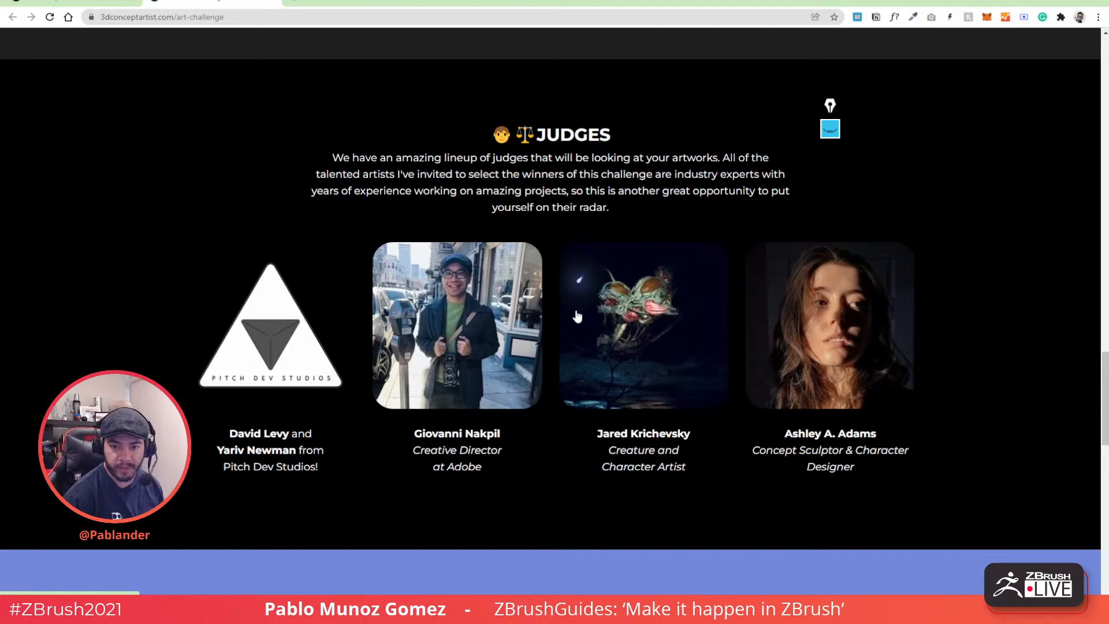
- Browse the DOORS reference board near the end of the challenge page, and return to the How to Enter rules
{"action": "scroll", "coordinate": [526, 283], "scroll_direction": "down", "scroll_amount": 10}
{"action": "scroll", "coordinate": [301, 264], "scroll_direction": "down", "scroll_amount": 5}
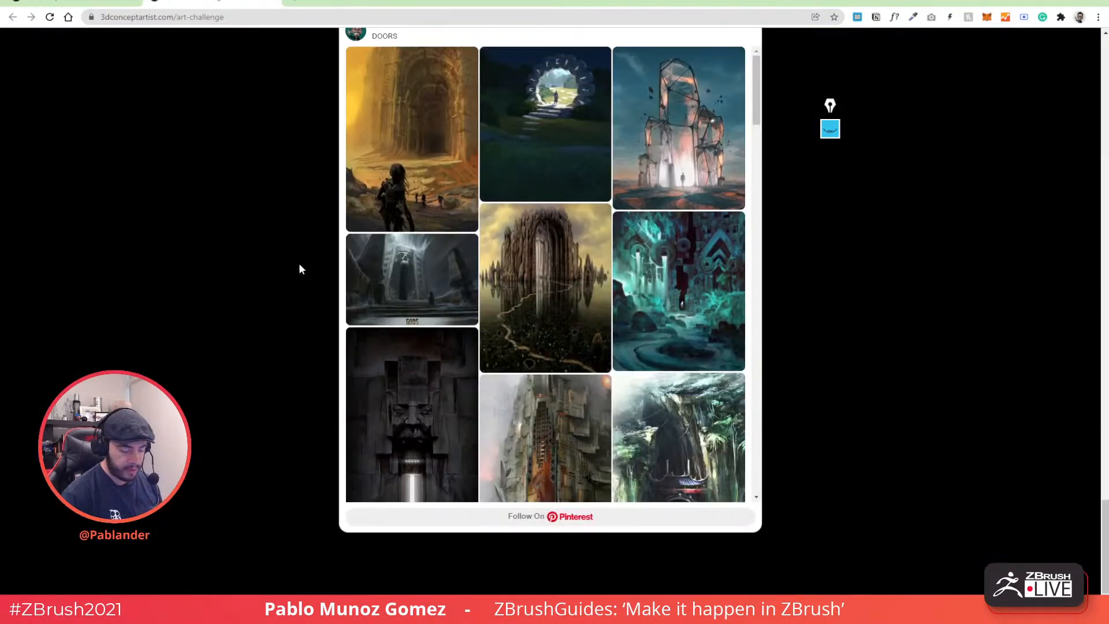
{"action": "scroll", "coordinate": [302, 264], "scroll_direction": "up", "scroll_amount": 4}
{"action": "scroll", "coordinate": [687, 349], "scroll_direction": "down", "scroll_amount": 4}
{"action": "scroll", "coordinate": [687, 348], "scroll_direction": "up", "scroll_amount": 5}
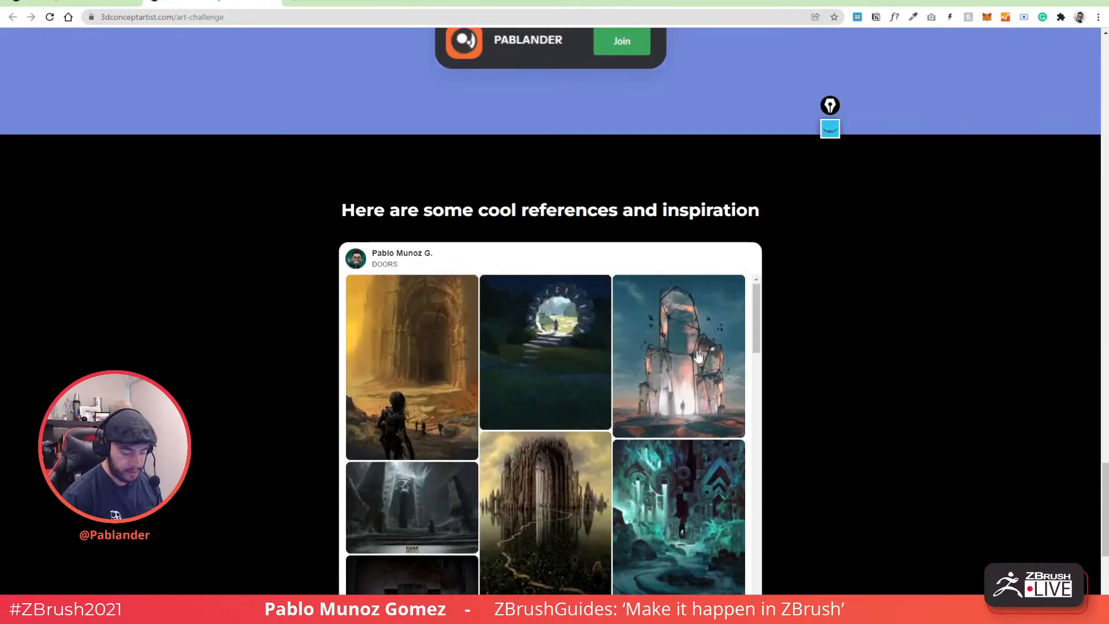
{"action": "scroll", "coordinate": [324, 347], "scroll_direction": "down", "scroll_amount": 3}
{"action": "scroll", "coordinate": [474, 201], "scroll_direction": "down", "scroll_amount": 10}
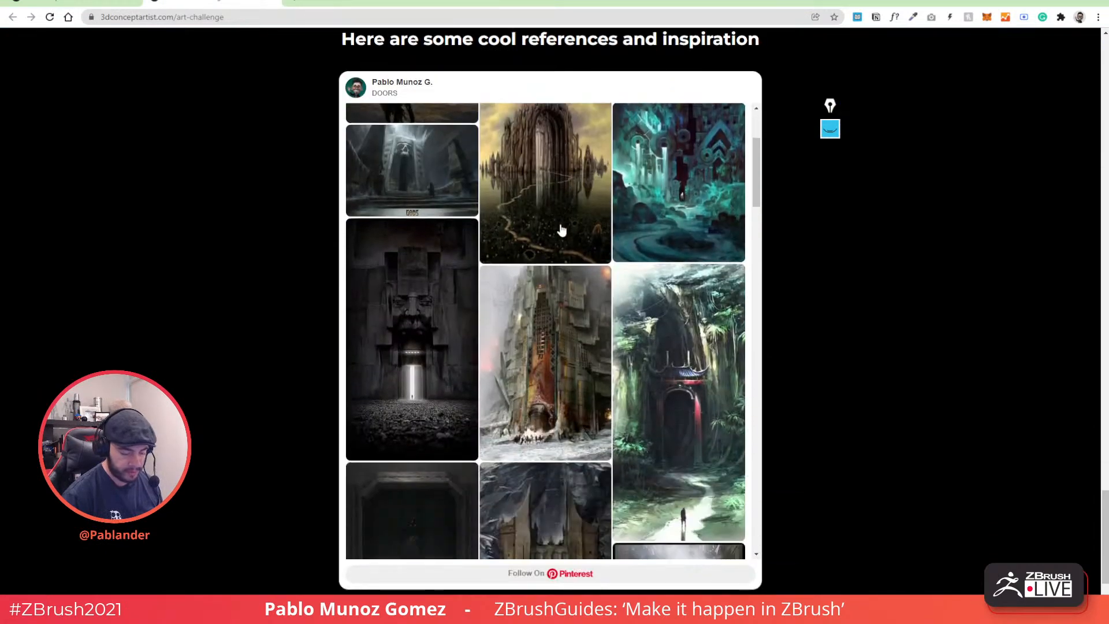
{"action": "scroll", "coordinate": [577, 260], "scroll_direction": "down", "scroll_amount": 10}
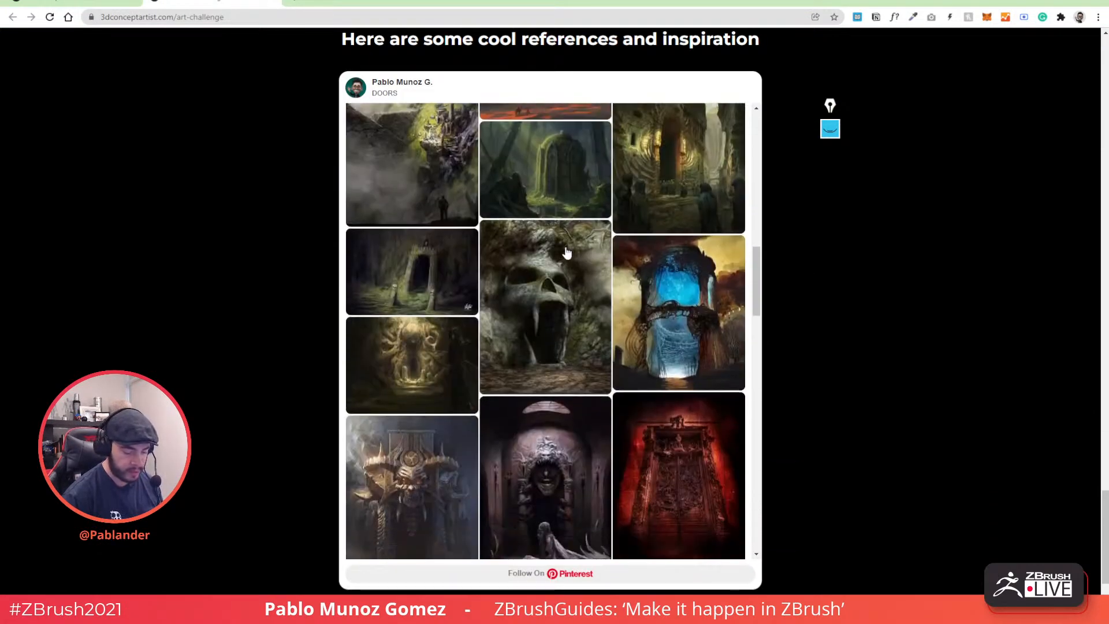
{"action": "scroll", "coordinate": [312, 260], "scroll_direction": "down", "scroll_amount": 10}
{"action": "scroll", "coordinate": [260, 252], "scroll_direction": "up", "scroll_amount": 15}
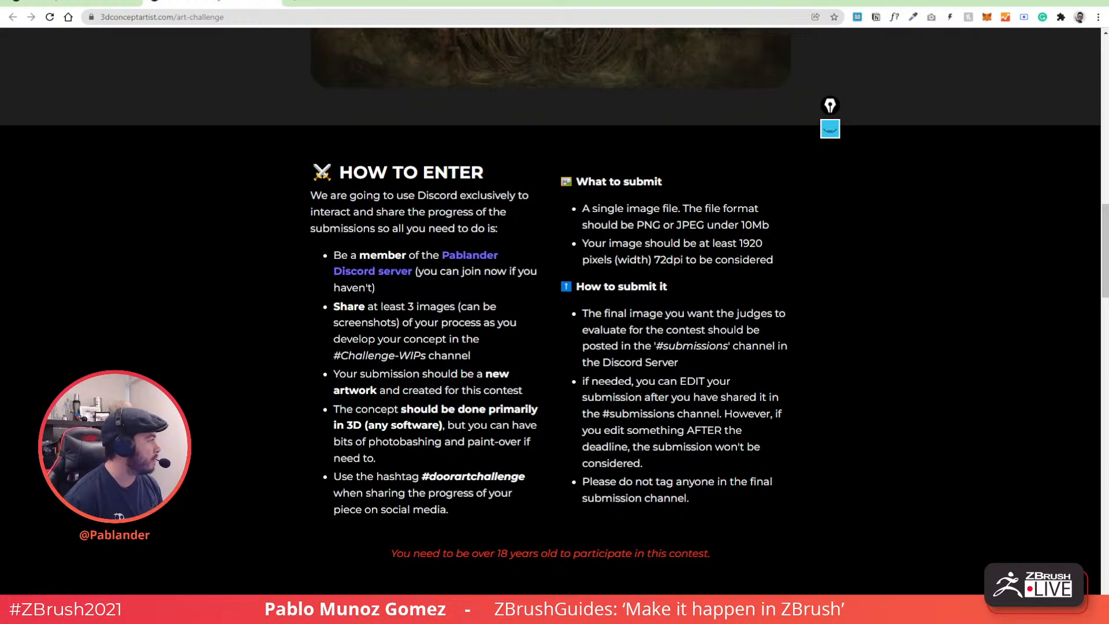
- Switch to the 3dsnippets.com page, open the "Final Door concept!" post, and examine the final composition
{"action": "key", "text": "ctrl+Tab"}
{"action": "scroll", "coordinate": [662, 200], "scroll_direction": "down", "scroll_amount": 8}
{"action": "scroll", "coordinate": [661, 199], "scroll_direction": "up", "scroll_amount": 1}
{"action": "left_click", "coordinate": [286, 149]}
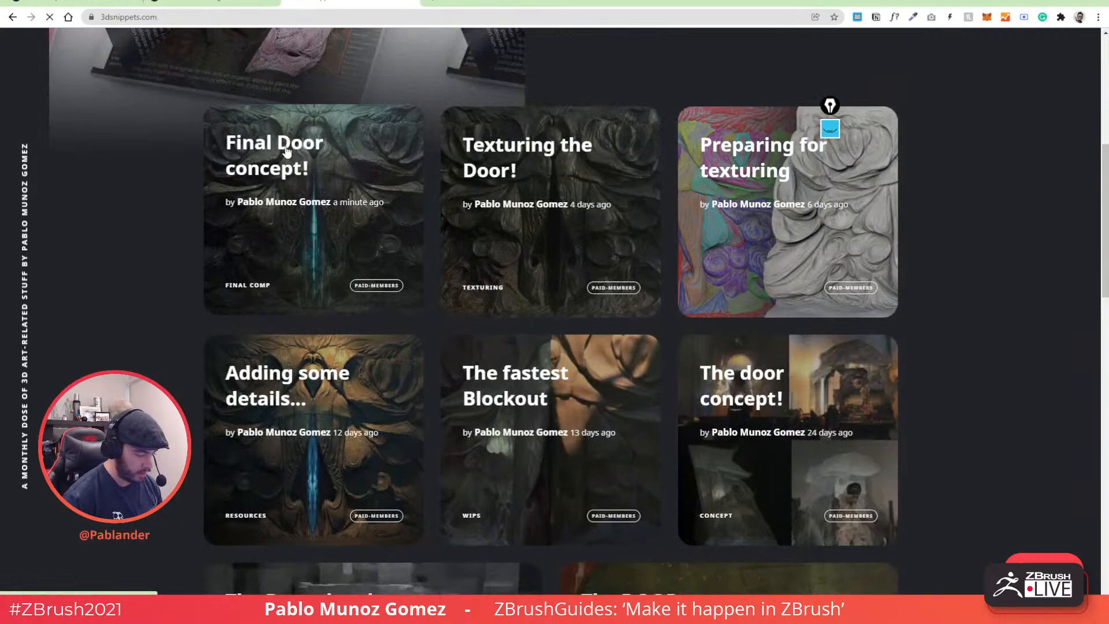
{"action": "scroll", "coordinate": [441, 203], "scroll_direction": "down", "scroll_amount": 5}
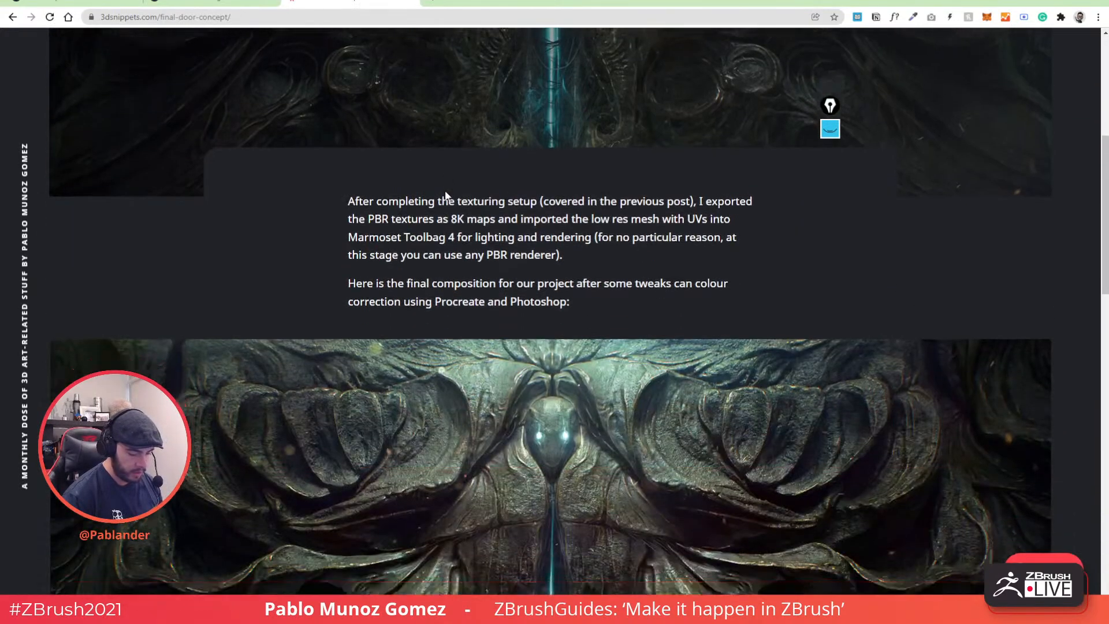
- Examine the full final door composition image in the "Final Door concept!" post
{"action": "scroll", "coordinate": [445, 189], "scroll_direction": "down", "scroll_amount": 5}
{"action": "scroll", "coordinate": [511, 162], "scroll_direction": "up", "scroll_amount": 1}
{"action": "scroll", "coordinate": [512, 163], "scroll_direction": "down", "scroll_amount": 1}
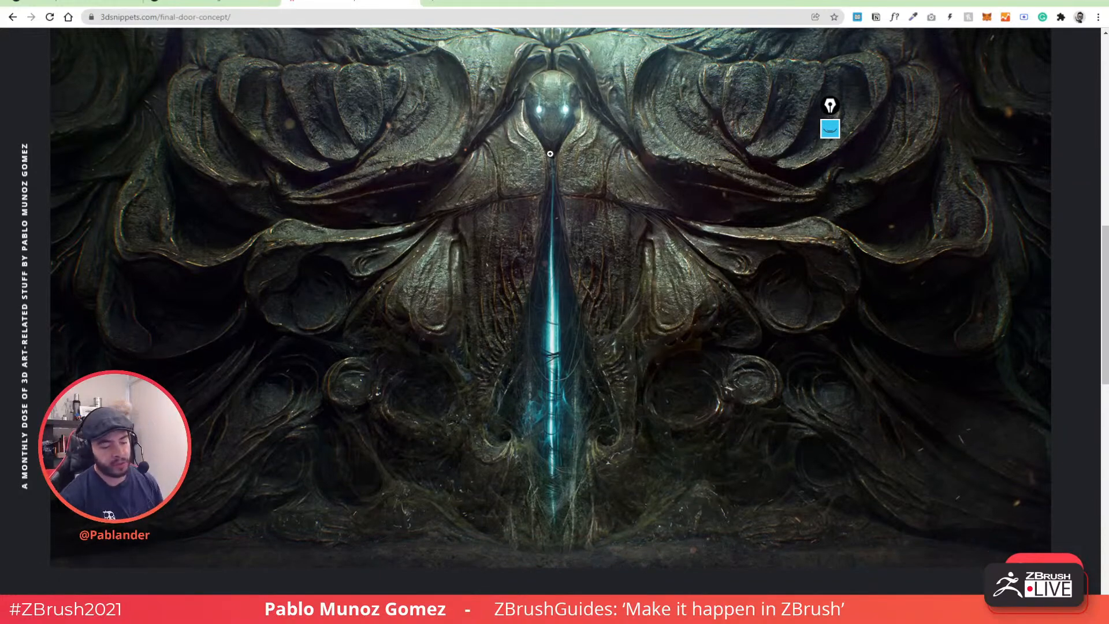
{"action": "scroll", "coordinate": [561, 206], "scroll_direction": "down", "scroll_amount": 1}
{"action": "scroll", "coordinate": [560, 217], "scroll_direction": "up", "scroll_amount": 1}
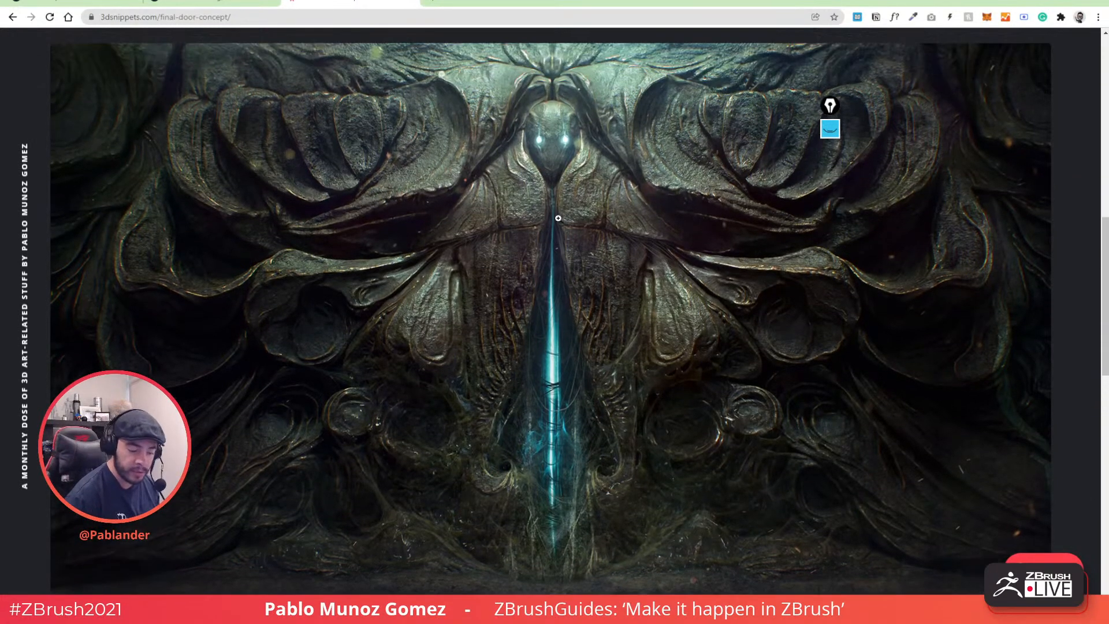
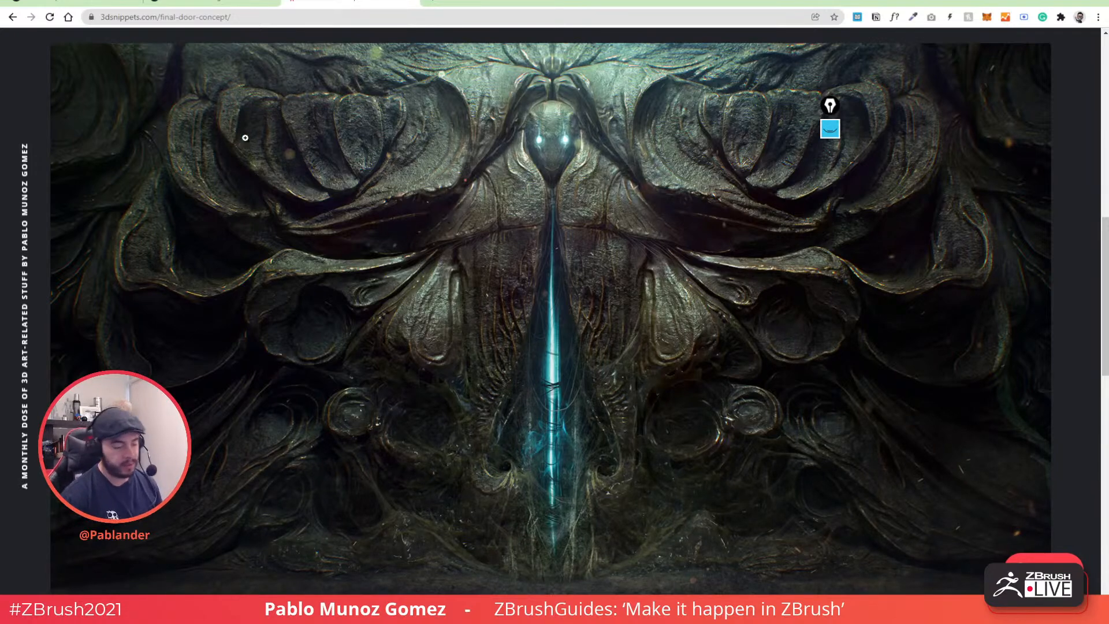
- Switch back to ZBrush and refine the back of the skull and the side of the face with the Move Topological brush
{"action": "key", "text": "alt+Tab"}
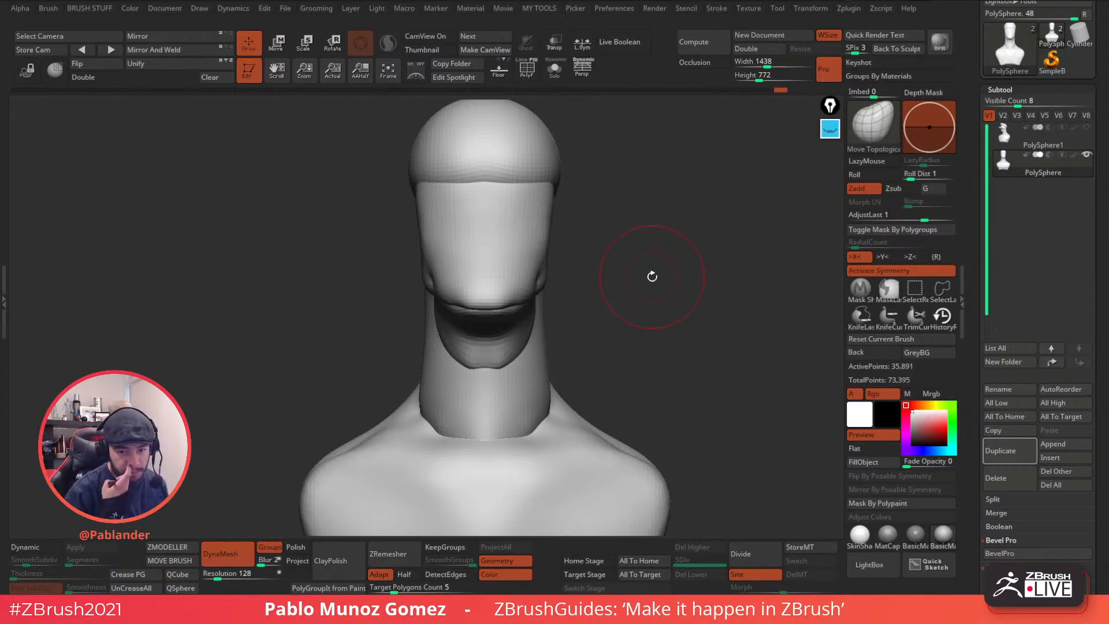
{"action": "mouse_move", "coordinate": [658, 292]}
{"action": "left_mouse_down", "text": "alt"}
{"action": "mouse_move", "coordinate": [665, 279]}
{"action": "mouse_move", "coordinate": [578, 173]}
{"action": "left_mouse_up", "text": "alt"}
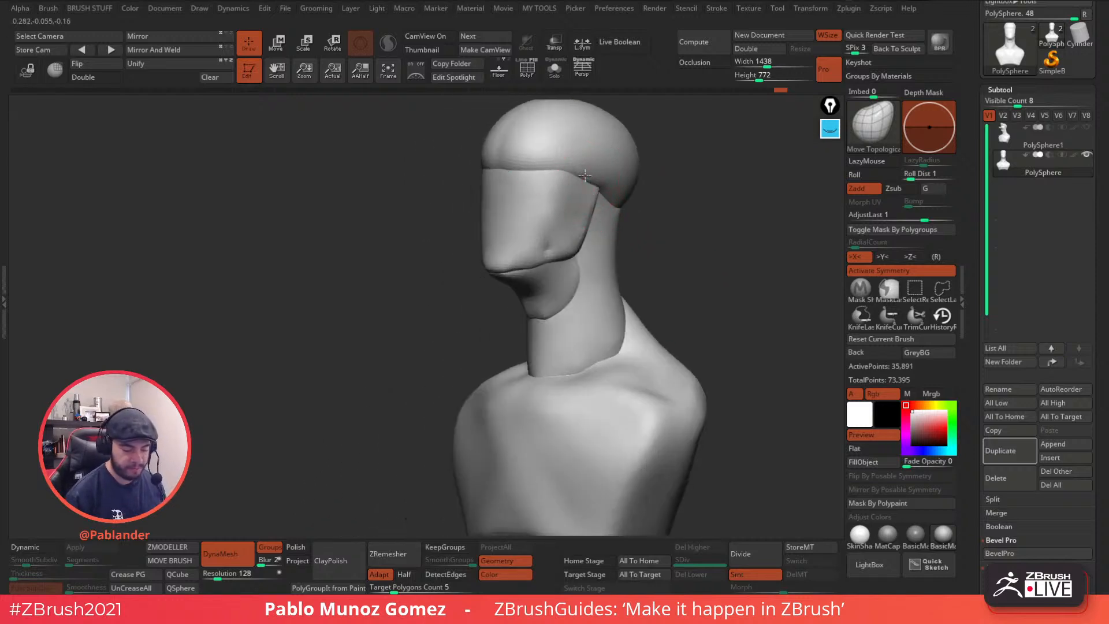
{"action": "key", "text": "space"}
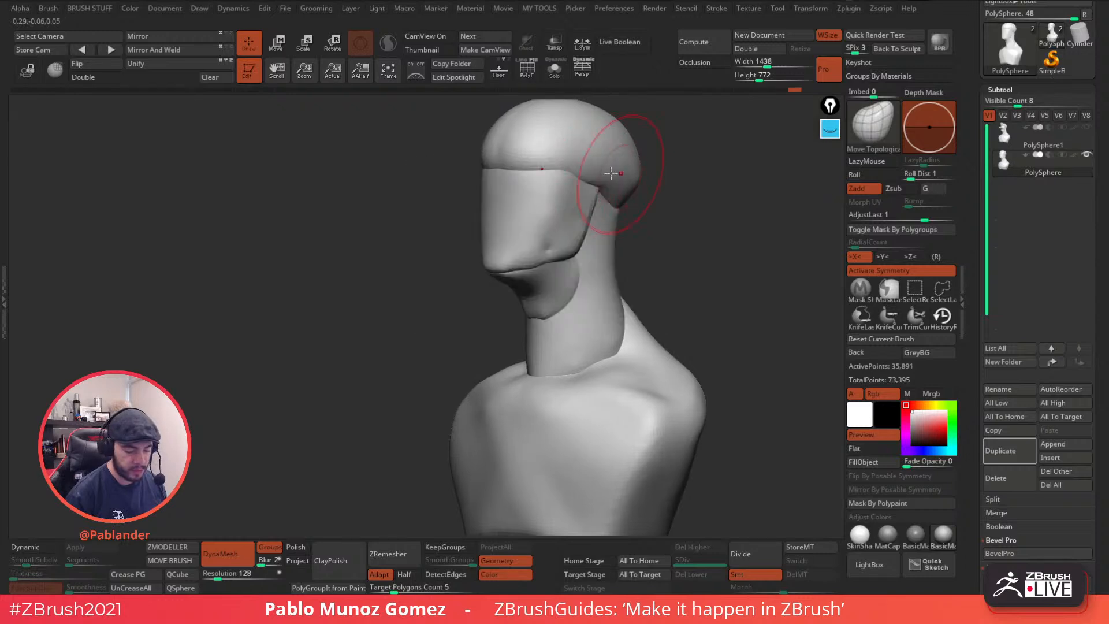
{"action": "left_click_drag", "start_coordinate": [638, 187], "coordinate": [649, 183]}
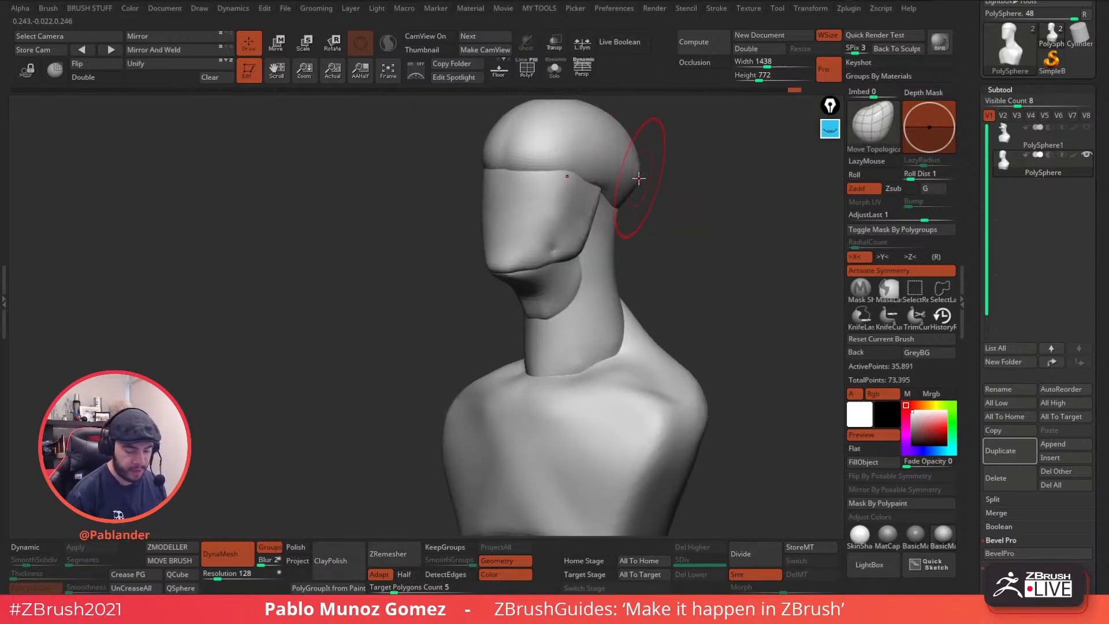
{"action": "mouse_move", "coordinate": [578, 182]}
{"action": "left_mouse_down"}
{"action": "mouse_move", "coordinate": [569, 173]}
{"action": "mouse_move", "coordinate": [507, 235]}
{"action": "mouse_move", "coordinate": [551, 219]}
{"action": "mouse_move", "coordinate": [632, 222]}
{"action": "left_mouse_up"}
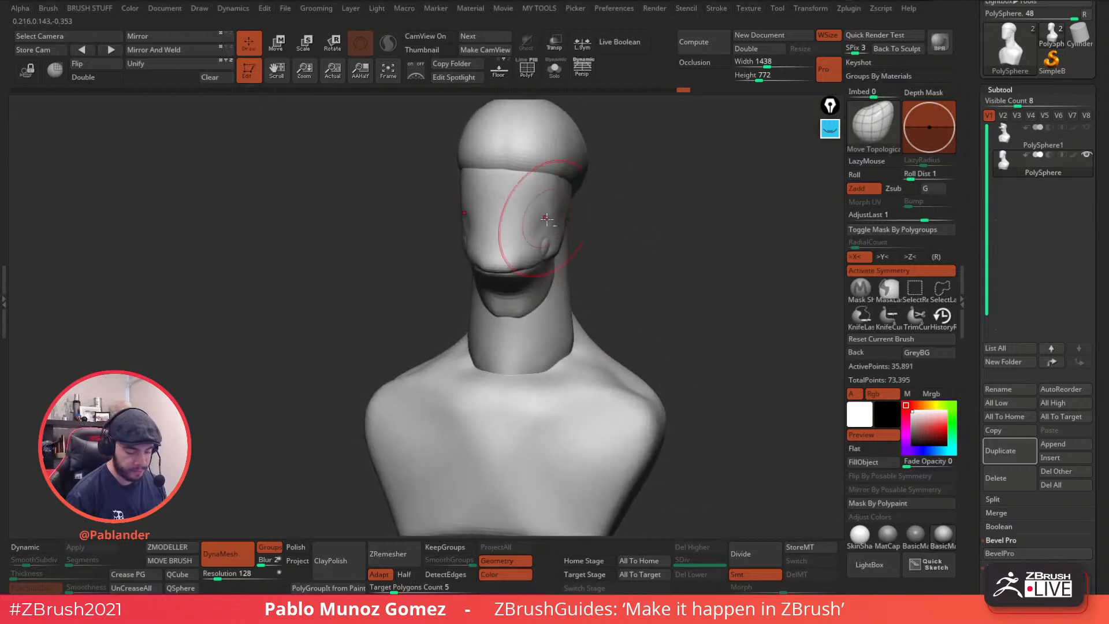
{"action": "left_click_drag", "start_coordinate": [536, 227], "coordinate": [520, 271]}
{"action": "mouse_move", "coordinate": [582, 242]}
{"action": "left_mouse_down", "text": "shift"}
{"action": "mouse_move", "coordinate": [542, 235]}
{"action": "mouse_move", "coordinate": [541, 220]}
{"action": "mouse_move", "coordinate": [555, 208]}
{"action": "mouse_move", "coordinate": [644, 198]}
{"action": "mouse_move", "coordinate": [542, 193]}
{"action": "mouse_move", "coordinate": [470, 206]}
{"action": "mouse_move", "coordinate": [489, 211]}
{"action": "left_mouse_up", "text": "shift"}
- Switch to the Clay brush and shape the side of the face around the cheek
{"action": "key", "text": "space"}
{"action": "key", "text": "space"}
{"action": "key", "text": "b"}
{"action": "left_click", "coordinate": [596, 314]}
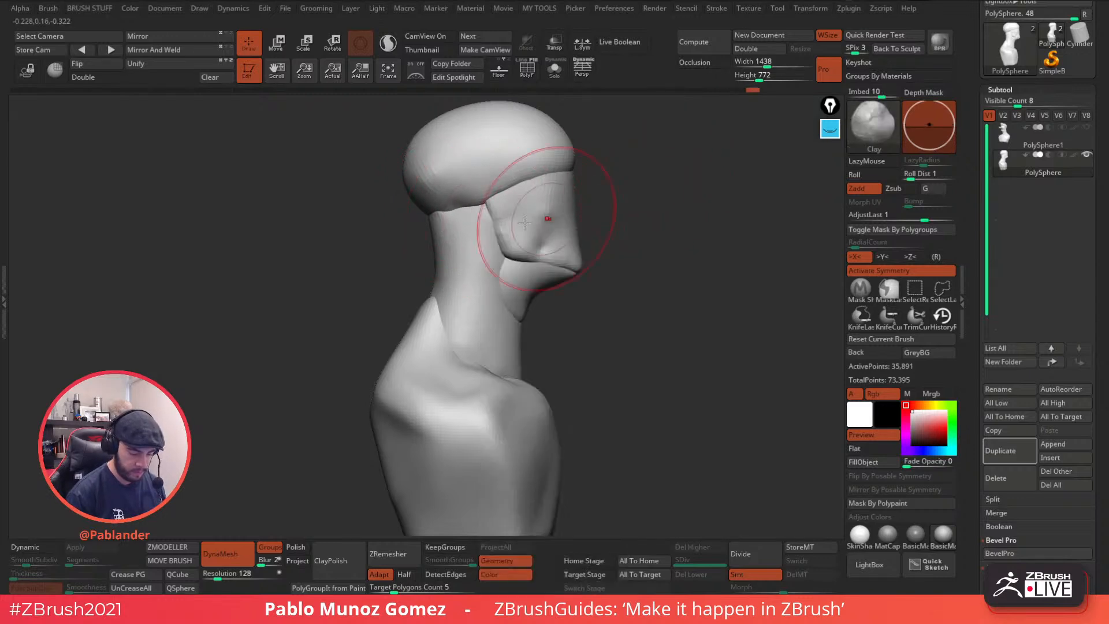
{"action": "mouse_move", "coordinate": [589, 274]}
{"action": "left_mouse_down"}
{"action": "mouse_move", "coordinate": [669, 284]}
{"action": "mouse_move", "coordinate": [698, 314]}
{"action": "mouse_move", "coordinate": [680, 307]}
{"action": "mouse_move", "coordinate": [677, 287]}
{"action": "mouse_move", "coordinate": [698, 292]}
{"action": "mouse_move", "coordinate": [648, 291]}
{"action": "mouse_move", "coordinate": [698, 287]}
{"action": "mouse_move", "coordinate": [644, 277]}
{"action": "mouse_move", "coordinate": [653, 272]}
{"action": "mouse_move", "coordinate": [673, 292]}
{"action": "mouse_move", "coordinate": [614, 238]}
{"action": "left_mouse_up"}
- Clear the old screen annotations, mark the polygroup borders and the Groups option in pink, and erase and hide the marks
{"action": "left_click", "coordinate": [829, 129]}
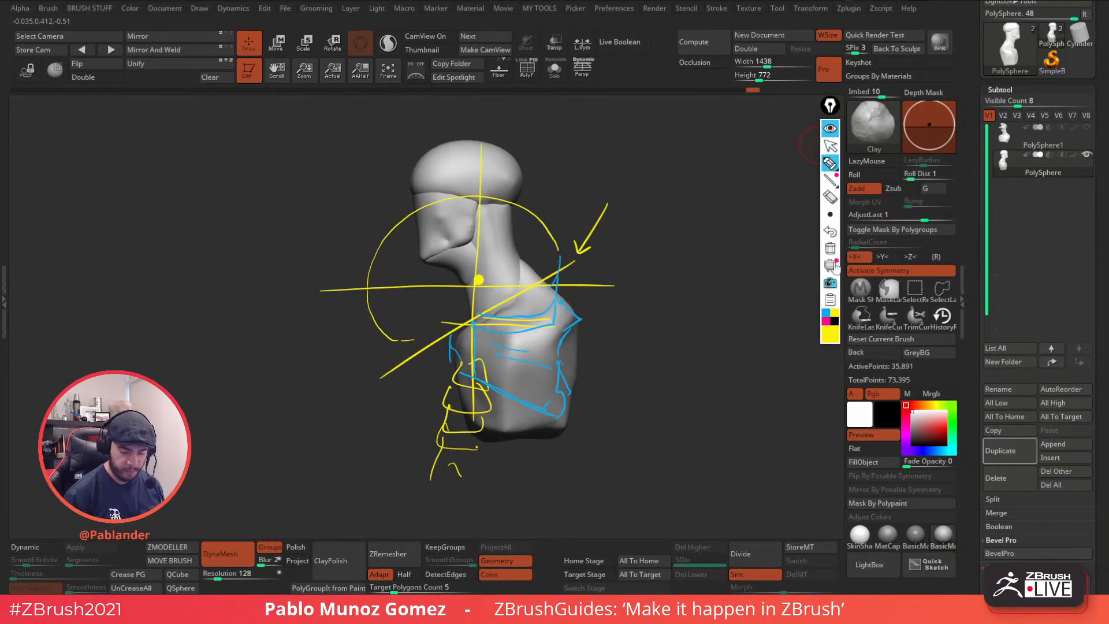
{"action": "left_click", "coordinate": [830, 248]}
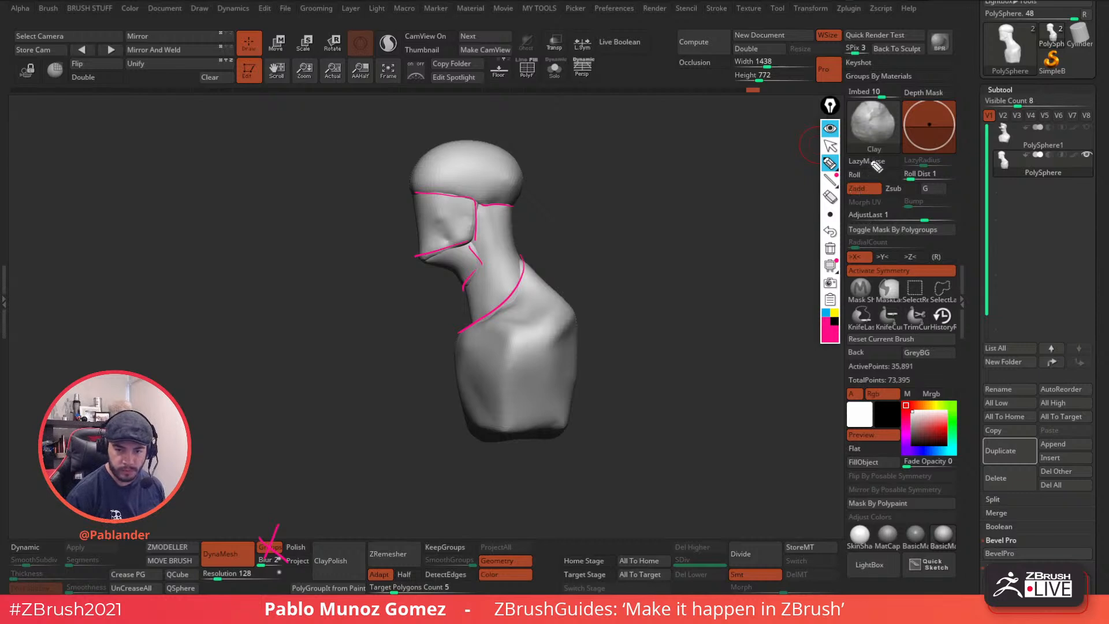
{"action": "left_click", "coordinate": [831, 249]}
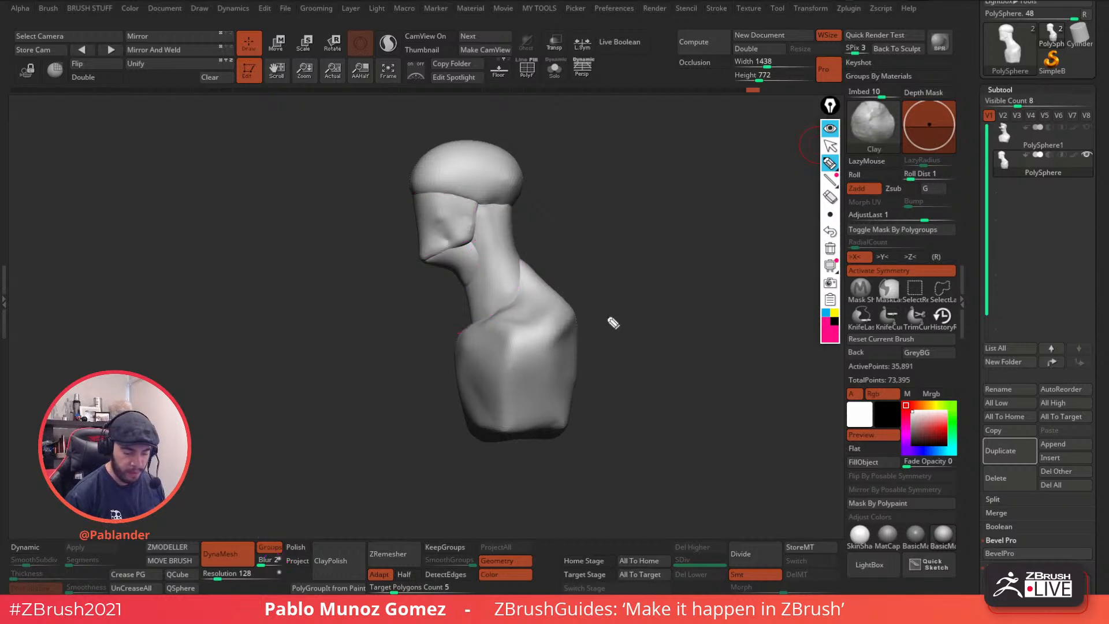
{"action": "left_click", "coordinate": [832, 129]}
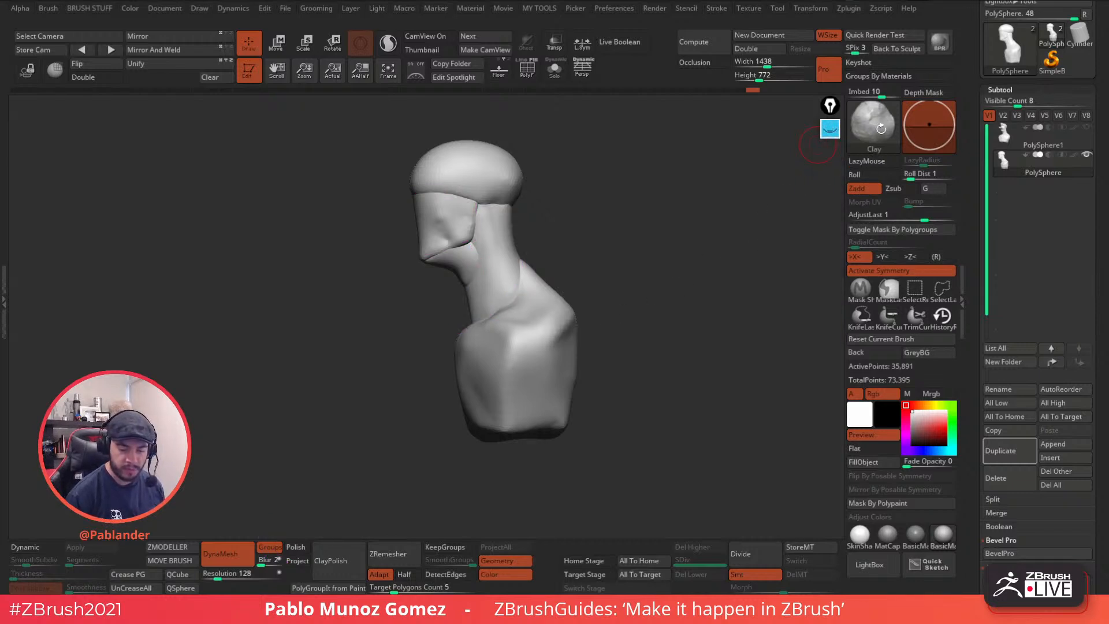
- Build up clay across the seam between the back of the skull and the neck
{"action": "mouse_move", "coordinate": [491, 208]}
{"action": "right_mouse_down", "text": "ctrl"}
{"action": "mouse_move", "coordinate": [532, 335]}
{"action": "mouse_move", "coordinate": [486, 208]}
{"action": "right_mouse_up", "text": "ctrl"}
{"action": "mouse_move", "coordinate": [456, 197]}
{"action": "left_mouse_down"}
{"action": "mouse_move", "coordinate": [490, 195]}
{"action": "mouse_move", "coordinate": [483, 213]}
{"action": "mouse_move", "coordinate": [531, 200]}
{"action": "mouse_move", "coordinate": [514, 205]}
{"action": "left_mouse_up"}
{"action": "right_click_drag", "start_coordinate": [618, 205], "coordinate": [581, 208]}
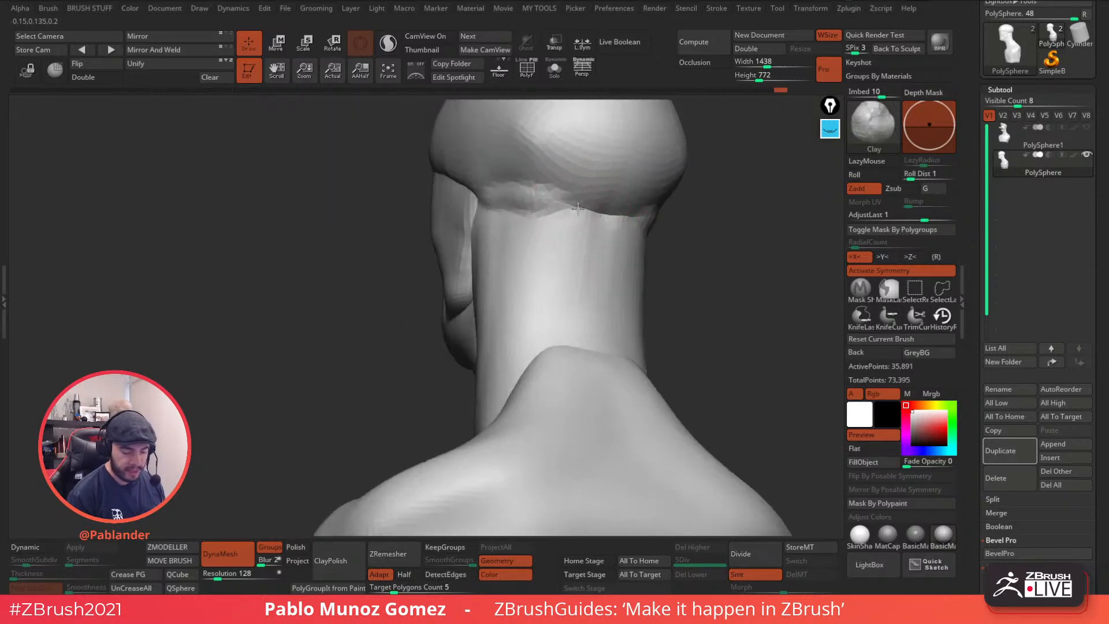
{"action": "mouse_move", "coordinate": [530, 210]}
{"action": "left_mouse_down"}
{"action": "mouse_move", "coordinate": [524, 186]}
{"action": "mouse_move", "coordinate": [548, 216]}
{"action": "left_mouse_up"}
{"action": "right_click_drag", "start_coordinate": [546, 216], "coordinate": [695, 225]}
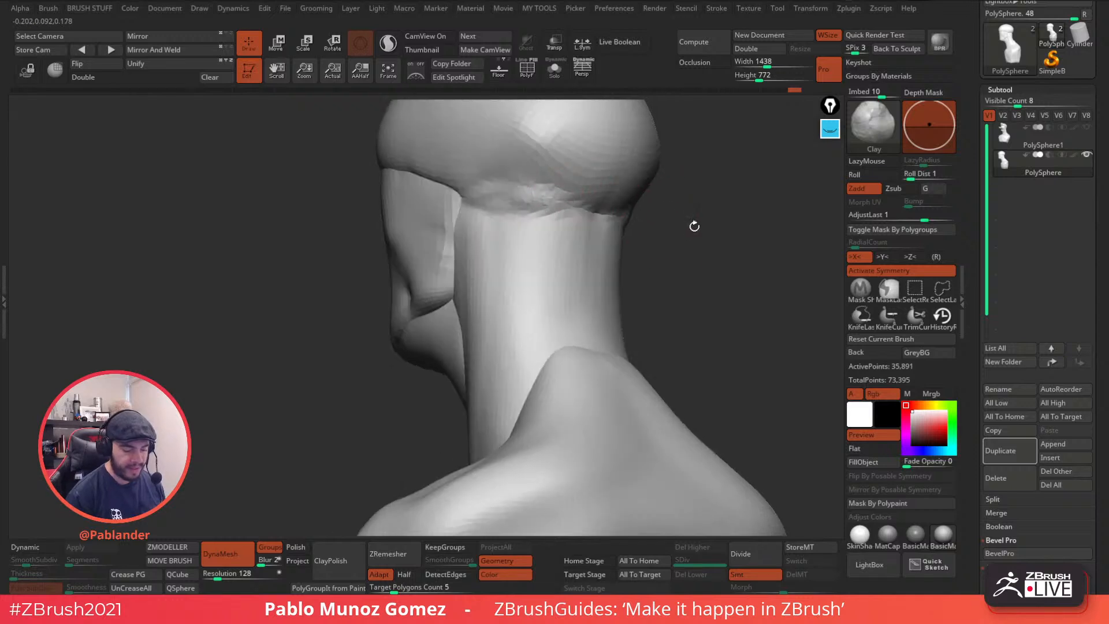
- Blend the skull and neck seam further with Clay strokes, toggling PolyFrame to check the polygroups along the border
{"action": "left_click", "coordinate": [527, 70]}
{"action": "right_click_drag", "start_coordinate": [537, 198], "coordinate": [569, 283], "text": "ctrl"}
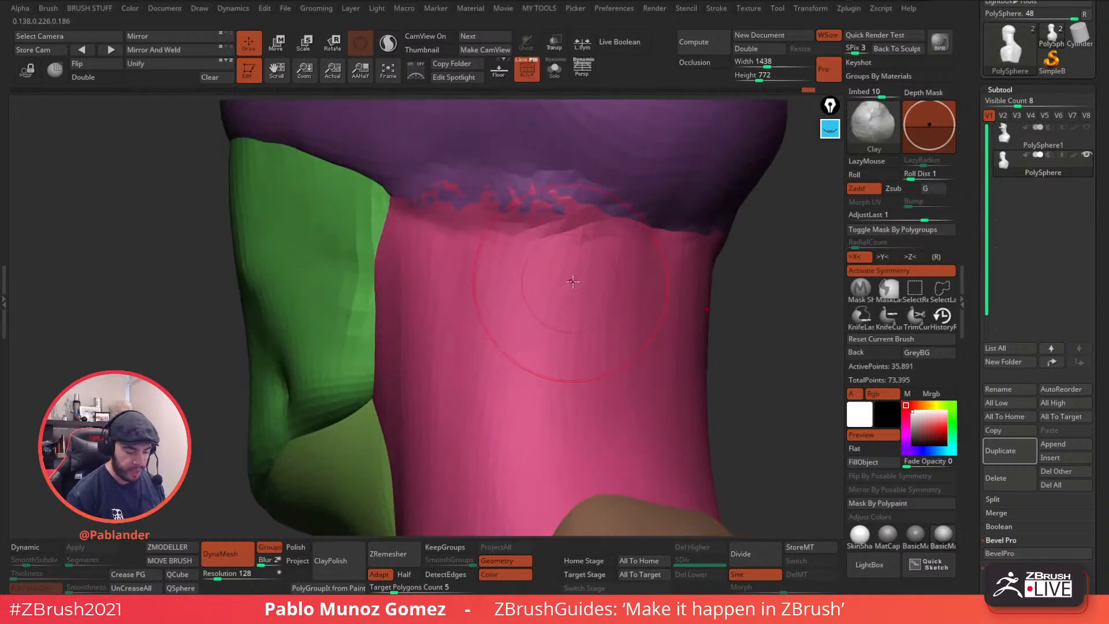
{"action": "left_click_drag", "start_coordinate": [493, 202], "coordinate": [524, 200]}
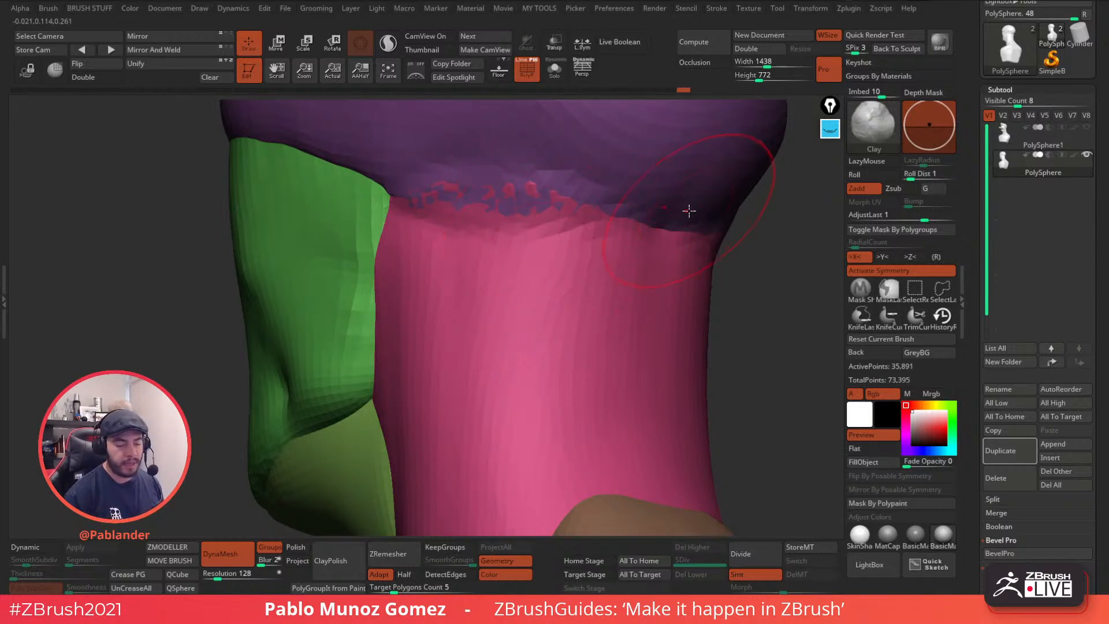
{"action": "left_click", "coordinate": [527, 72]}
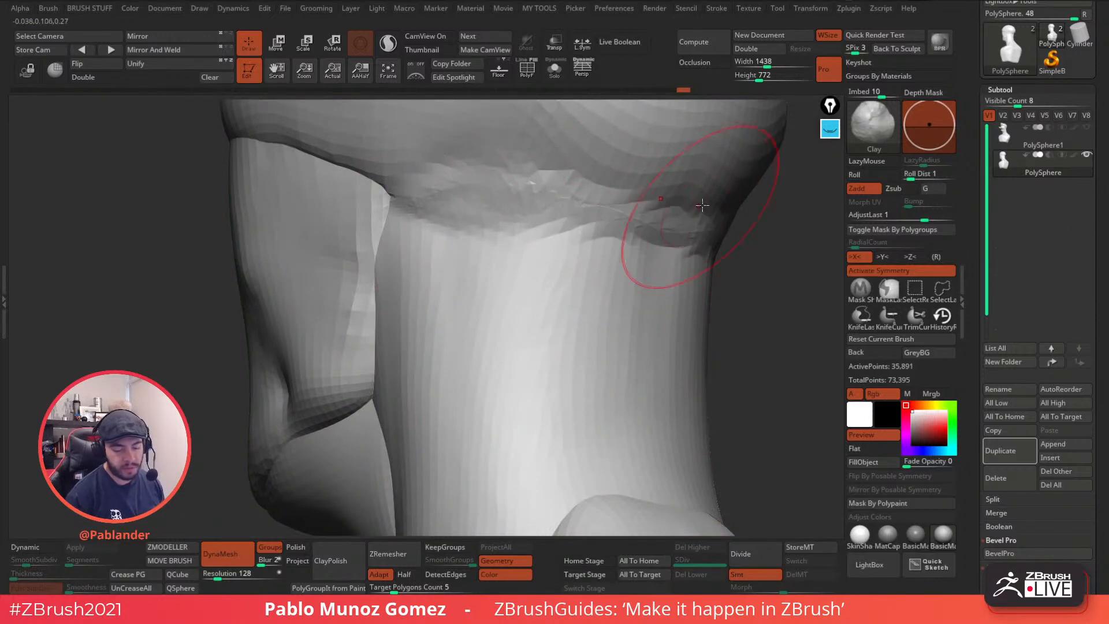
{"action": "mouse_move", "coordinate": [603, 271]}
{"action": "right_mouse_down"}
{"action": "mouse_move", "coordinate": [597, 236]}
{"action": "mouse_move", "coordinate": [638, 322]}
{"action": "mouse_move", "coordinate": [599, 277]}
{"action": "mouse_move", "coordinate": [549, 178]}
{"action": "right_mouse_up"}
{"action": "key", "text": "shift+f"}
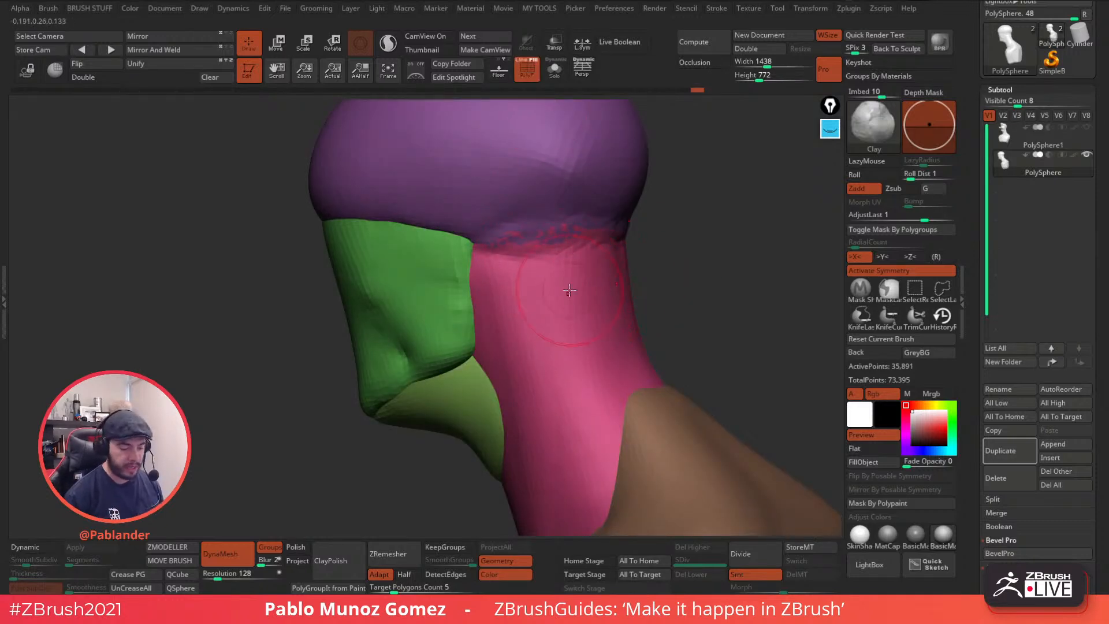
{"action": "left_click", "coordinate": [527, 69]}
- Sculpt over the jawline and the border under the chin with Clay to merge them into the neck
{"action": "mouse_move", "coordinate": [570, 297]}
{"action": "right_mouse_down"}
{"action": "mouse_move", "coordinate": [478, 193]}
{"action": "mouse_move", "coordinate": [483, 218]}
{"action": "mouse_move", "coordinate": [569, 223]}
{"action": "mouse_move", "coordinate": [574, 202]}
{"action": "right_mouse_up"}
{"action": "mouse_move", "coordinate": [447, 181]}
{"action": "right_mouse_down"}
{"action": "mouse_move", "coordinate": [574, 168]}
{"action": "mouse_move", "coordinate": [503, 179]}
{"action": "mouse_move", "coordinate": [598, 253]}
{"action": "mouse_move", "coordinate": [550, 254]}
{"action": "right_mouse_up"}
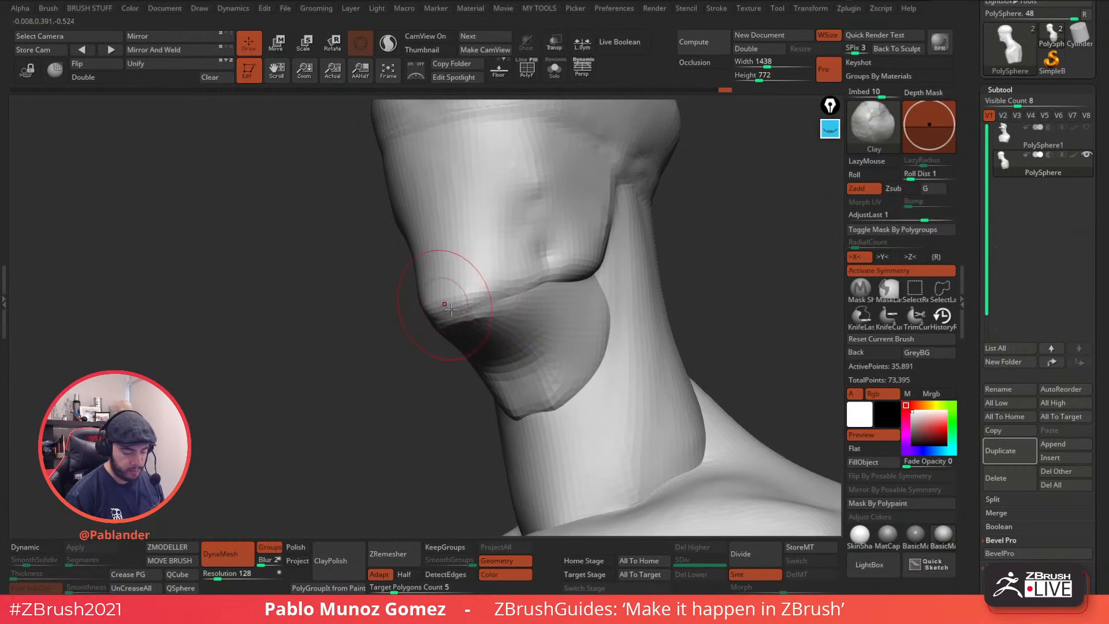
{"action": "mouse_move", "coordinate": [470, 289]}
{"action": "right_mouse_down"}
{"action": "mouse_move", "coordinate": [578, 276]}
{"action": "mouse_move", "coordinate": [561, 215]}
{"action": "right_mouse_up"}
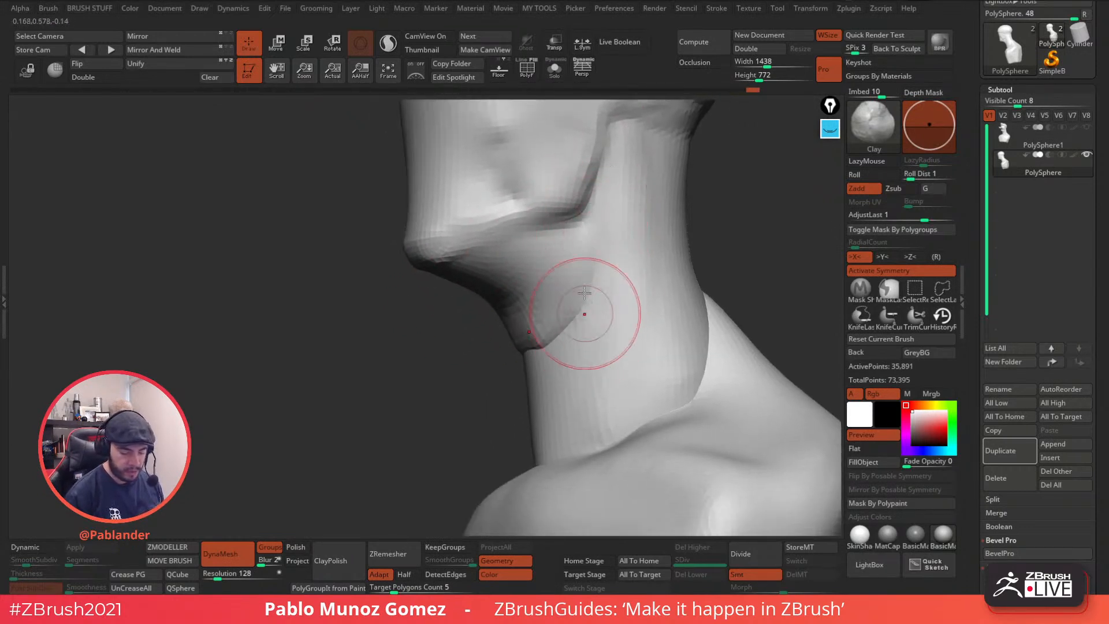
{"action": "left_click_drag", "start_coordinate": [530, 345], "coordinate": [546, 365]}
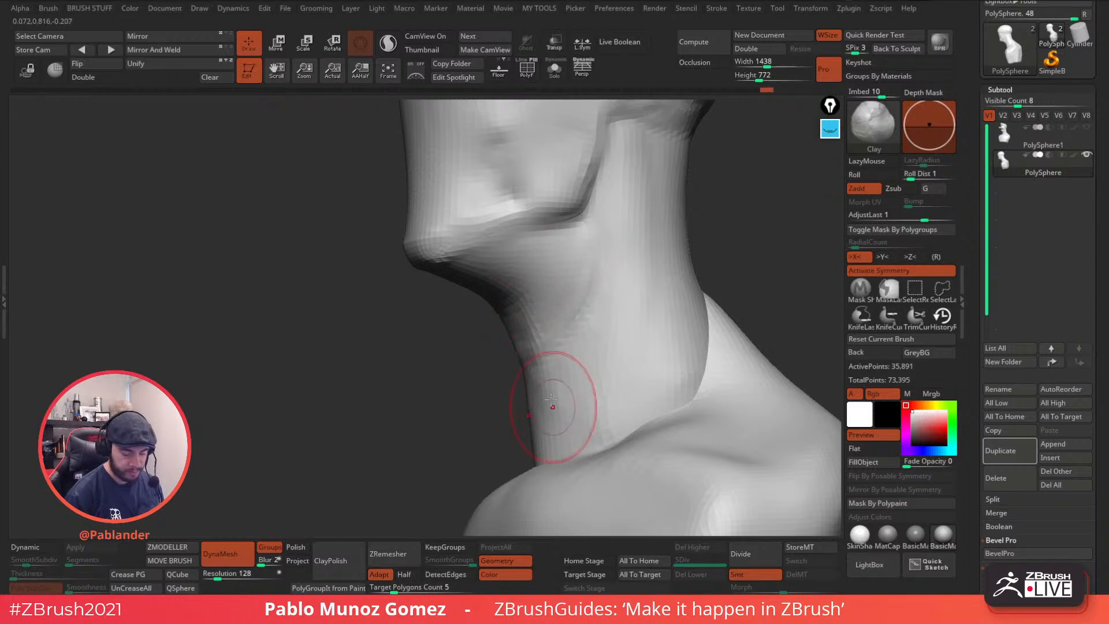
{"action": "mouse_move", "coordinate": [577, 364]}
{"action": "right_mouse_down"}
{"action": "mouse_move", "coordinate": [602, 293]}
{"action": "mouse_move", "coordinate": [597, 305]}
{"action": "right_mouse_up"}
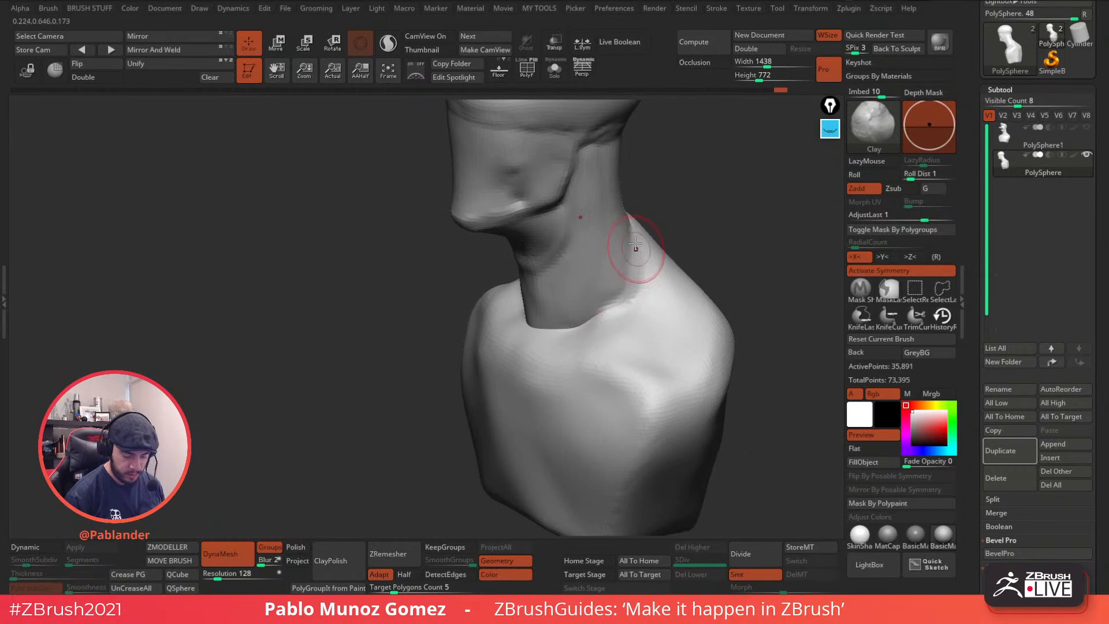
- Blend the base of the neck into the shoulders and upper chest with Clay strokes and smoothing
{"action": "left_click_drag", "start_coordinate": [600, 325], "coordinate": [607, 296]}
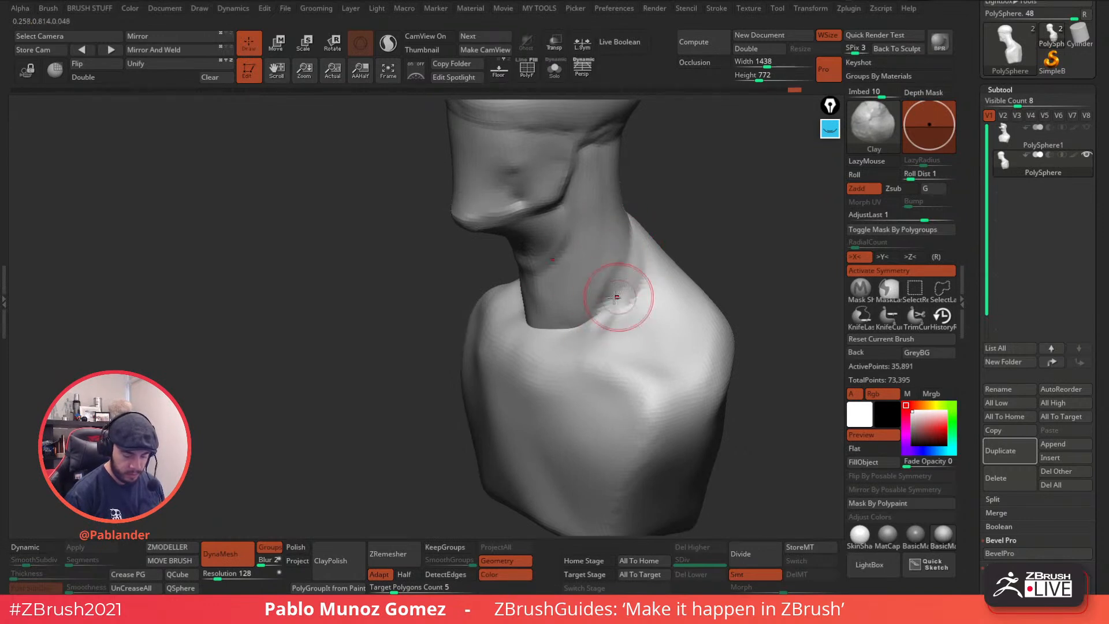
{"action": "left_click_drag", "start_coordinate": [629, 260], "coordinate": [607, 300]}
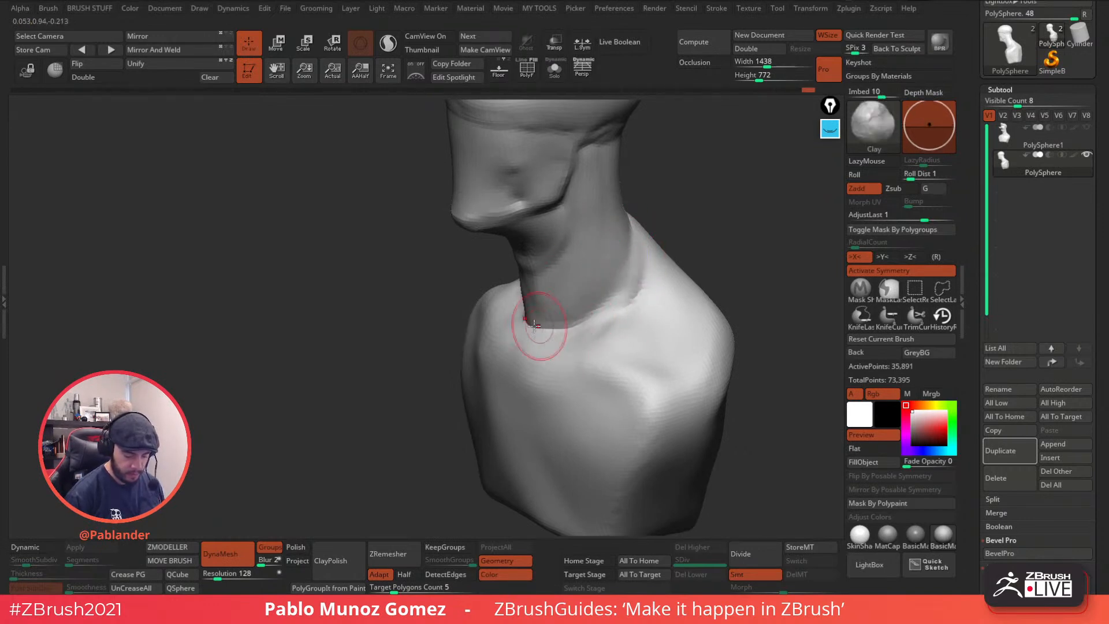
{"action": "key", "text": "ctrl+z"}
{"action": "key", "text": "shift"}
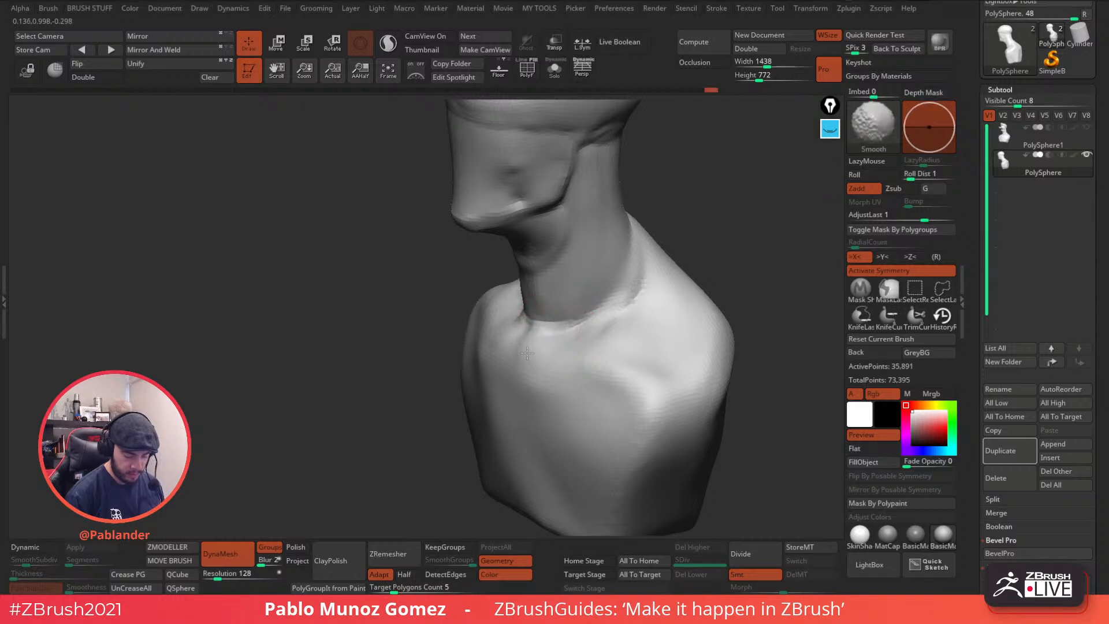
{"action": "mouse_move", "coordinate": [705, 247]}
{"action": "left_mouse_down"}
{"action": "mouse_move", "coordinate": [668, 254]}
{"action": "mouse_move", "coordinate": [600, 325]}
{"action": "mouse_move", "coordinate": [641, 247]}
{"action": "mouse_move", "coordinate": [592, 185]}
{"action": "mouse_move", "coordinate": [663, 208]}
{"action": "mouse_move", "coordinate": [589, 199]}
{"action": "mouse_move", "coordinate": [691, 208]}
{"action": "mouse_move", "coordinate": [636, 213]}
{"action": "mouse_move", "coordinate": [668, 268]}
{"action": "mouse_move", "coordinate": [564, 240]}
{"action": "left_mouse_up"}
{"action": "mouse_move", "coordinate": [656, 293]}
{"action": "left_mouse_down"}
{"action": "mouse_move", "coordinate": [686, 304]}
{"action": "mouse_move", "coordinate": [668, 288]}
{"action": "mouse_move", "coordinate": [601, 292]}
{"action": "mouse_move", "coordinate": [623, 295]}
{"action": "mouse_move", "coordinate": [629, 250]}
{"action": "mouse_move", "coordinate": [581, 225]}
{"action": "left_mouse_up"}
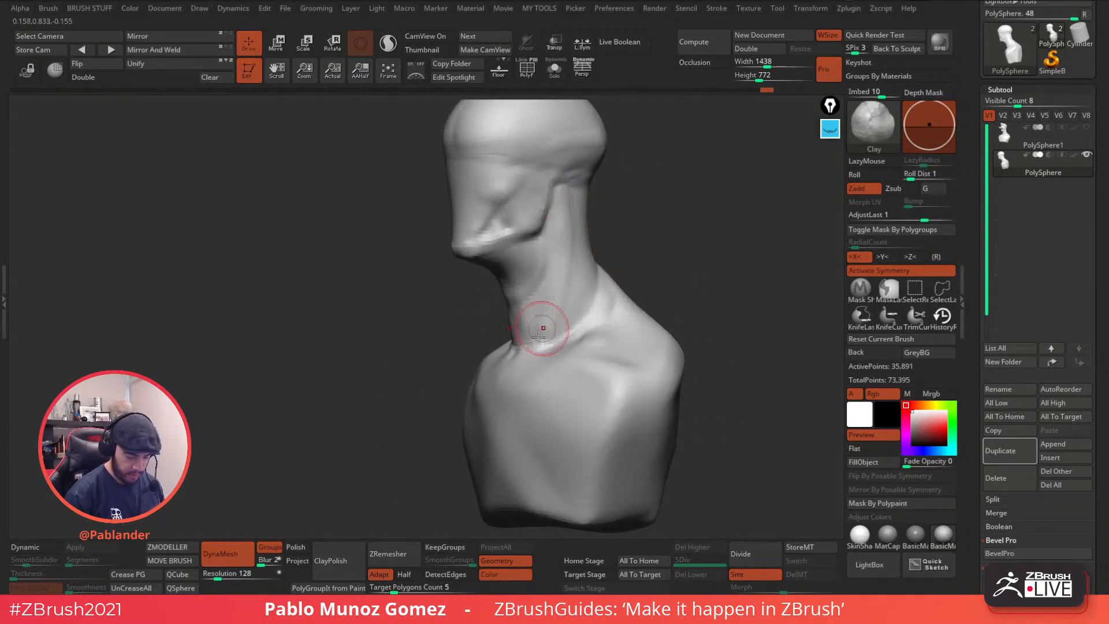
- Build up the collarbone notch and the front and side neck muscles with the Clay brush
{"action": "mouse_move", "coordinate": [687, 324]}
{"action": "left_mouse_down"}
{"action": "mouse_move", "coordinate": [647, 232]}
{"action": "mouse_move", "coordinate": [536, 357]}
{"action": "left_mouse_up"}
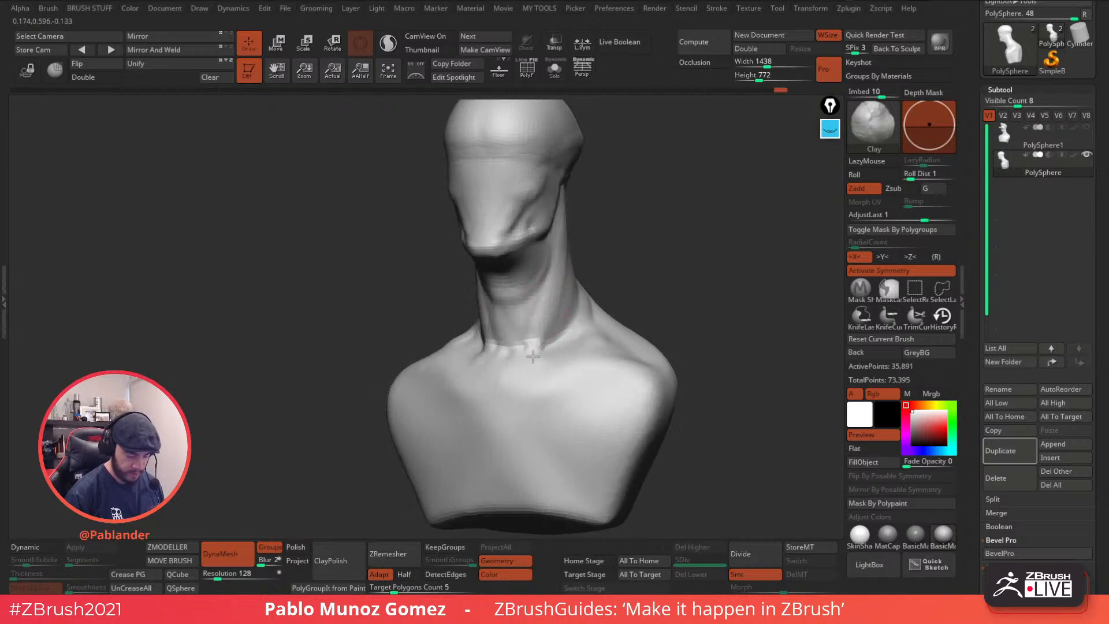
{"action": "left_click_drag", "start_coordinate": [600, 254], "coordinate": [570, 326]}
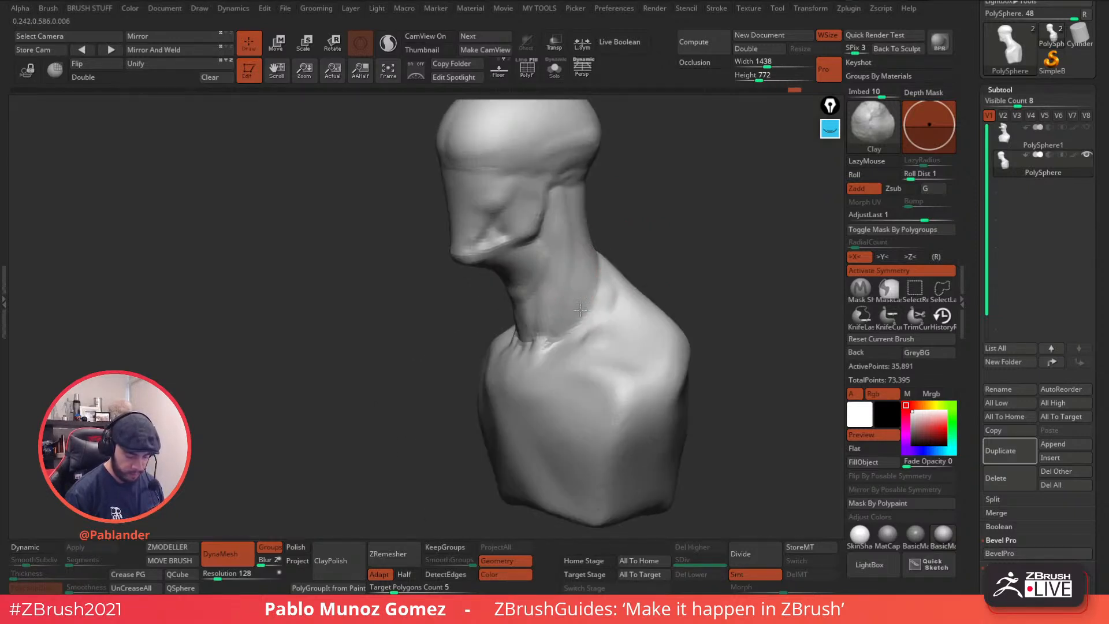
{"action": "mouse_move", "coordinate": [591, 290]}
{"action": "left_mouse_down"}
{"action": "mouse_move", "coordinate": [601, 315]}
{"action": "mouse_move", "coordinate": [577, 313]}
{"action": "left_mouse_up"}
{"action": "left_click_drag", "start_coordinate": [716, 272], "coordinate": [667, 256]}
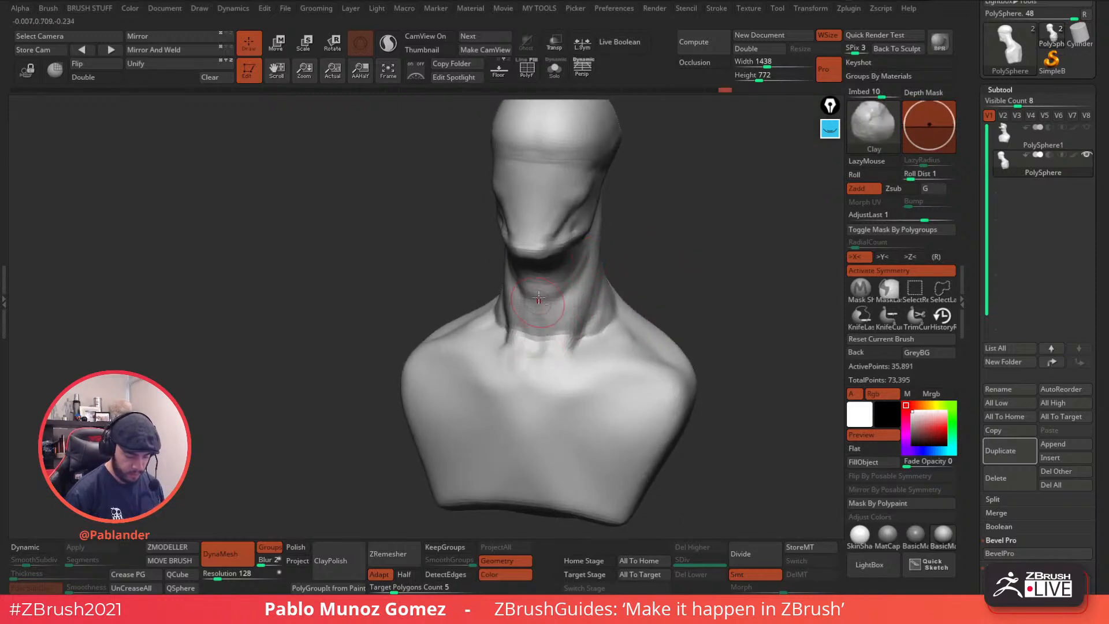
{"action": "right_click_drag", "start_coordinate": [538, 309], "coordinate": [552, 315]}
{"action": "left_click_drag", "start_coordinate": [551, 315], "coordinate": [557, 290]}
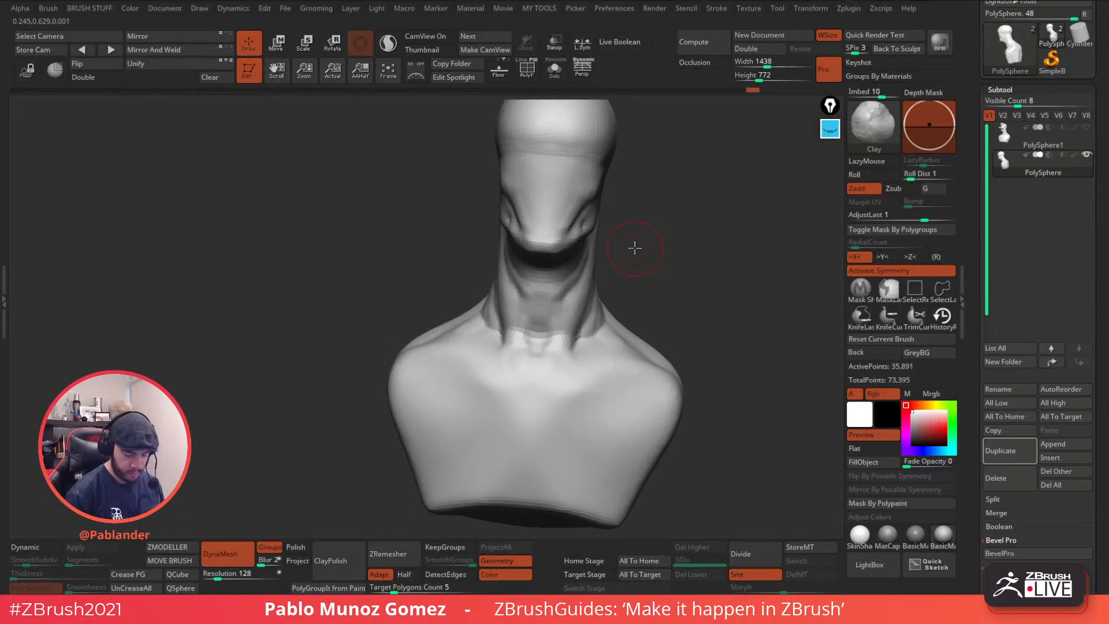
{"action": "left_click_drag", "start_coordinate": [634, 248], "coordinate": [613, 255]}
- Sculpt the back of the neck and the trapezius down into the upper back with Clay
{"action": "mouse_move", "coordinate": [522, 239]}
{"action": "right_mouse_down"}
{"action": "mouse_move", "coordinate": [659, 250]}
{"action": "mouse_move", "coordinate": [675, 223]}
{"action": "mouse_move", "coordinate": [546, 183]}
{"action": "mouse_move", "coordinate": [545, 208]}
{"action": "right_mouse_up"}
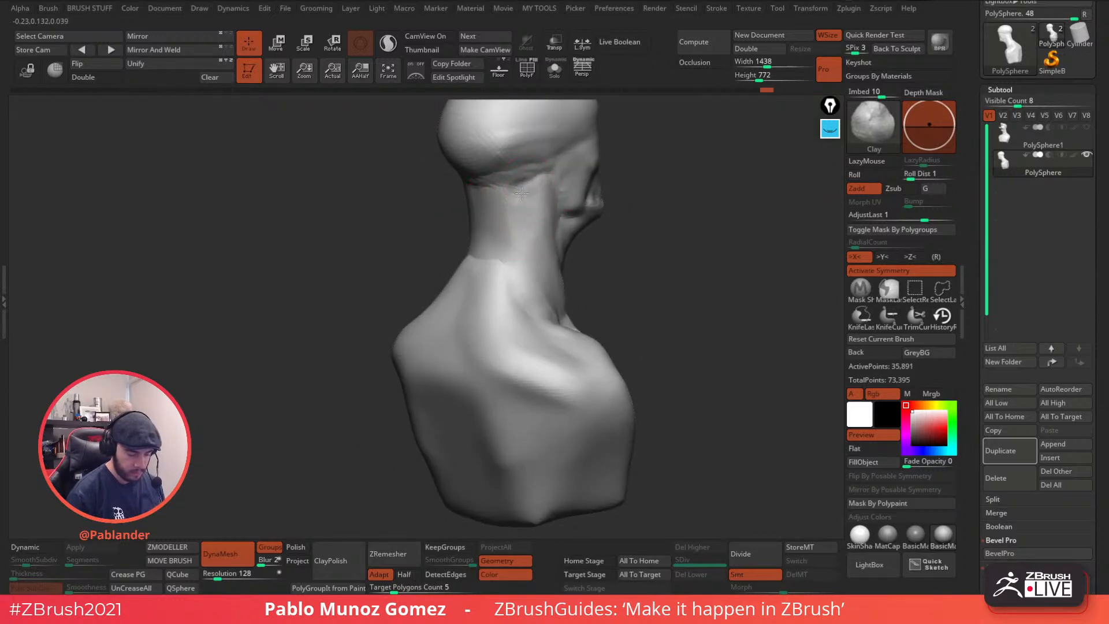
{"action": "right_click_drag", "start_coordinate": [506, 169], "coordinate": [496, 149]}
{"action": "right_click_drag", "start_coordinate": [470, 193], "coordinate": [441, 265]}
{"action": "left_click_drag", "start_coordinate": [453, 254], "coordinate": [460, 329]}
{"action": "mouse_move", "coordinate": [461, 329]}
{"action": "right_mouse_down", "text": "alt"}
{"action": "mouse_move", "coordinate": [570, 241]}
{"action": "mouse_move", "coordinate": [490, 300]}
{"action": "right_mouse_up", "text": "alt"}
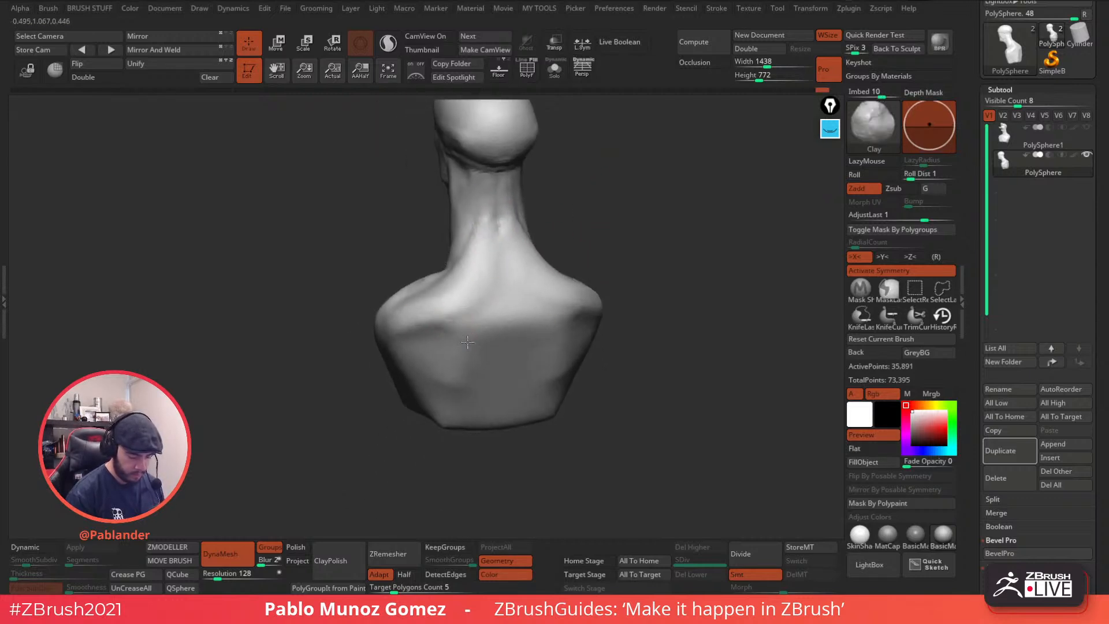
- Build up the shoulder blades and upper back with Clay strokes and smoothing
{"action": "right_click_drag", "start_coordinate": [543, 337], "coordinate": [562, 341], "text": "shift"}
{"action": "left_click_drag", "start_coordinate": [567, 327], "coordinate": [543, 350]}
{"action": "left_click_drag", "start_coordinate": [580, 408], "coordinate": [560, 361], "text": "shift"}
{"action": "mouse_move", "coordinate": [571, 319]}
{"action": "left_mouse_down"}
{"action": "mouse_move", "coordinate": [536, 345]}
{"action": "mouse_move", "coordinate": [595, 350]}
{"action": "mouse_move", "coordinate": [574, 354]}
{"action": "mouse_move", "coordinate": [607, 376]}
{"action": "left_mouse_up"}
{"action": "mouse_move", "coordinate": [607, 376]}
{"action": "right_mouse_down"}
{"action": "mouse_move", "coordinate": [626, 376]}
{"action": "mouse_move", "coordinate": [600, 372]}
{"action": "right_mouse_up"}
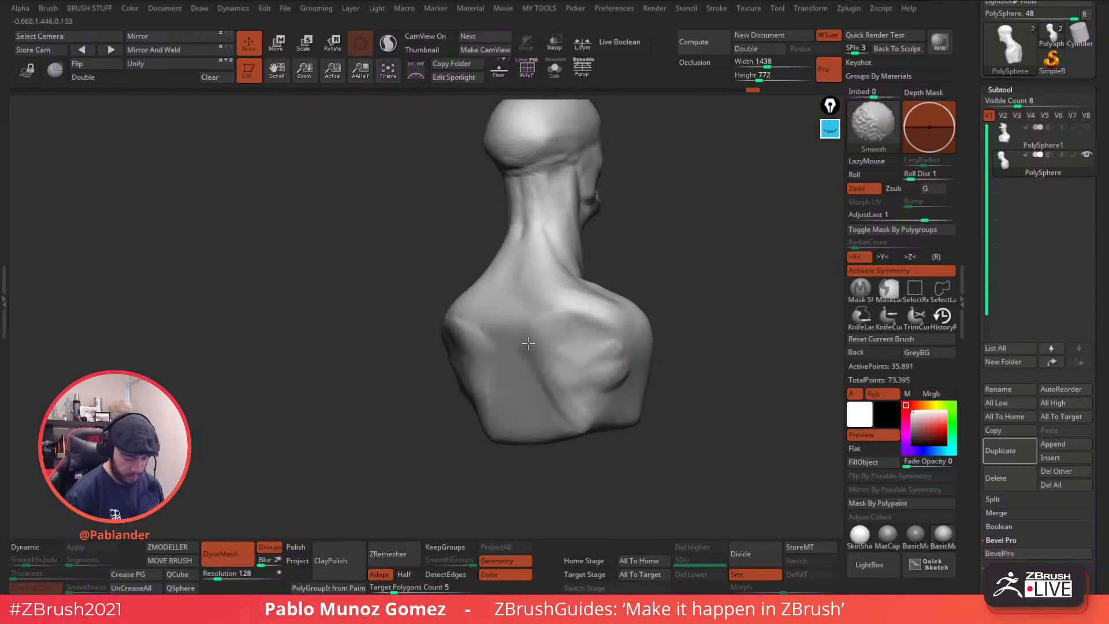
{"action": "right_click_drag", "start_coordinate": [523, 335], "coordinate": [530, 330], "text": "shift"}
{"action": "mouse_move", "coordinate": [492, 293]}
{"action": "left_mouse_down"}
{"action": "mouse_move", "coordinate": [489, 272]}
{"action": "mouse_move", "coordinate": [483, 289]}
{"action": "left_mouse_up"}
{"action": "key", "text": "ctrl+z"}
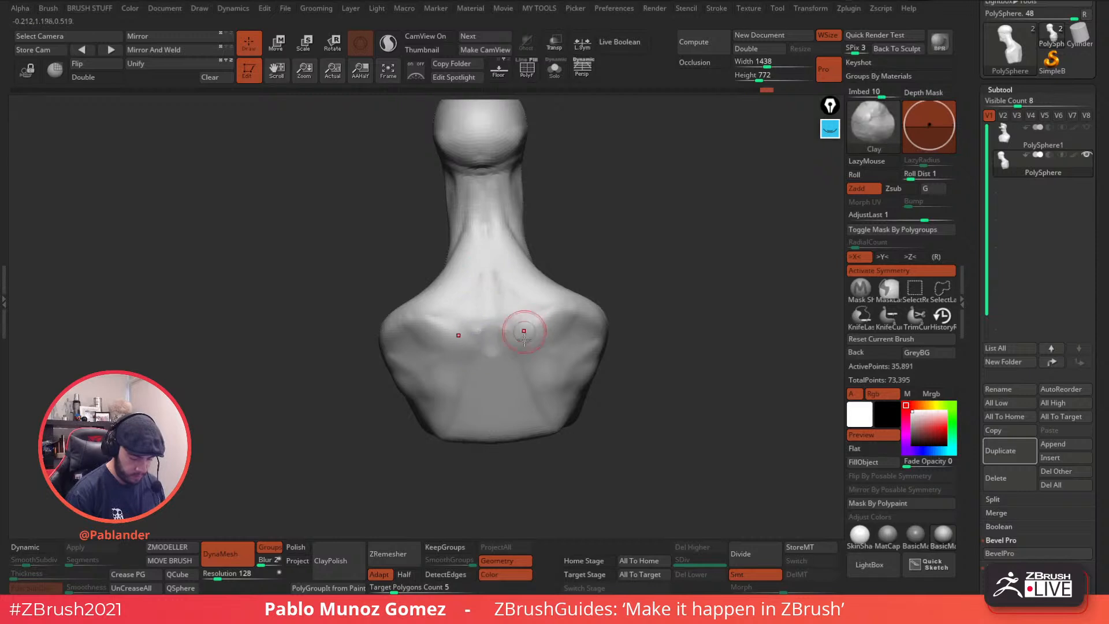
- Define the spine and the inner edges of the shoulder blades down the back with Clay, smoothing the transitions
{"action": "right_click_drag", "start_coordinate": [525, 312], "coordinate": [515, 302]}
{"action": "mouse_move", "coordinate": [518, 297]}
{"action": "left_mouse_down"}
{"action": "mouse_move", "coordinate": [533, 298]}
{"action": "mouse_move", "coordinate": [531, 324]}
{"action": "mouse_move", "coordinate": [565, 311]}
{"action": "mouse_move", "coordinate": [517, 368]}
{"action": "mouse_move", "coordinate": [507, 403]}
{"action": "left_mouse_up"}
{"action": "mouse_move", "coordinate": [535, 367]}
{"action": "left_mouse_down"}
{"action": "mouse_move", "coordinate": [513, 411]}
{"action": "mouse_move", "coordinate": [525, 420]}
{"action": "left_mouse_up"}
{"action": "left_click_drag", "start_coordinate": [526, 383], "coordinate": [533, 369], "text": "shift"}
{"action": "left_click_drag", "start_coordinate": [612, 376], "coordinate": [641, 362]}
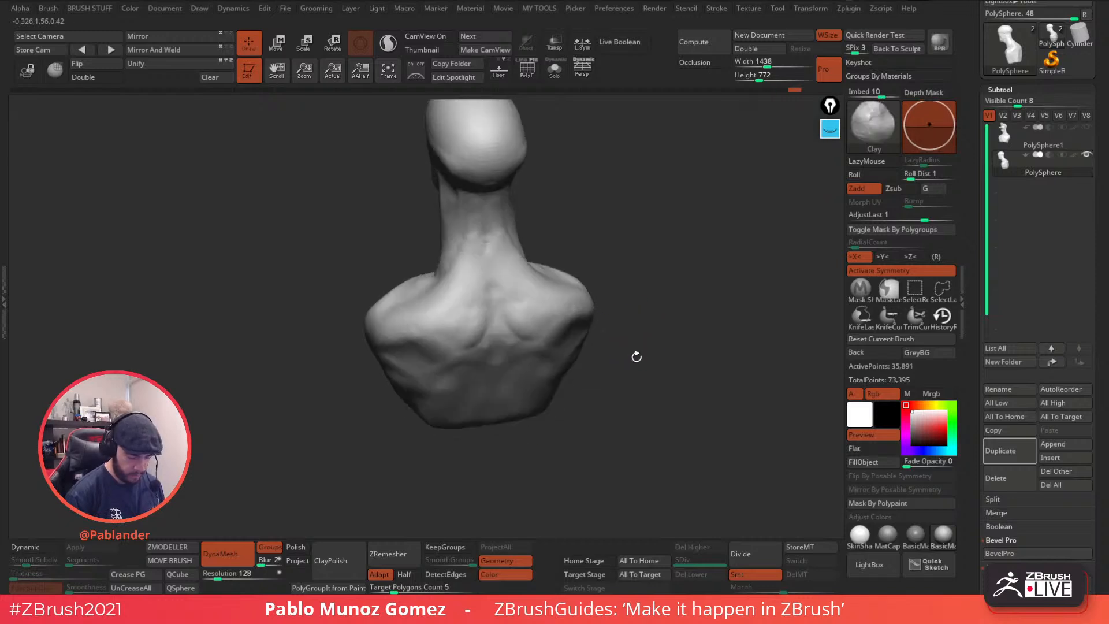
{"action": "left_click_drag", "start_coordinate": [513, 312], "coordinate": [549, 289], "text": "shift"}
{"action": "mouse_move", "coordinate": [606, 263]}
{"action": "left_mouse_down"}
{"action": "mouse_move", "coordinate": [589, 235]}
{"action": "mouse_move", "coordinate": [549, 240]}
{"action": "mouse_move", "coordinate": [648, 255]}
{"action": "mouse_move", "coordinate": [553, 324]}
{"action": "mouse_move", "coordinate": [647, 286]}
{"action": "mouse_move", "coordinate": [635, 269]}
{"action": "left_mouse_up"}
{"action": "mouse_move", "coordinate": [554, 279]}
{"action": "left_mouse_down"}
{"action": "mouse_move", "coordinate": [559, 255]}
{"action": "mouse_move", "coordinate": [554, 263]}
{"action": "left_mouse_up"}
- Refine the front of the chest, neck and jaw with Clay strokes and smoothing
{"action": "mouse_move", "coordinate": [581, 317]}
{"action": "right_mouse_down"}
{"action": "mouse_move", "coordinate": [695, 275]}
{"action": "mouse_move", "coordinate": [592, 287]}
{"action": "mouse_move", "coordinate": [601, 272]}
{"action": "right_mouse_up"}
{"action": "key", "text": "space"}
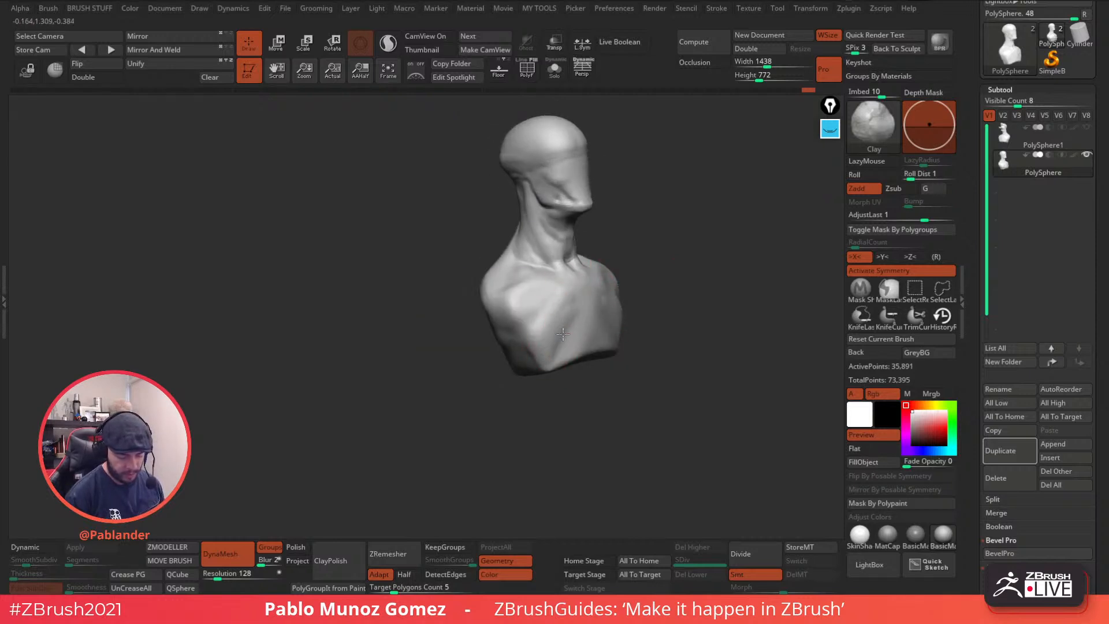
{"action": "key", "text": "shift"}
{"action": "right_click_drag", "start_coordinate": [653, 283], "coordinate": [617, 362]}
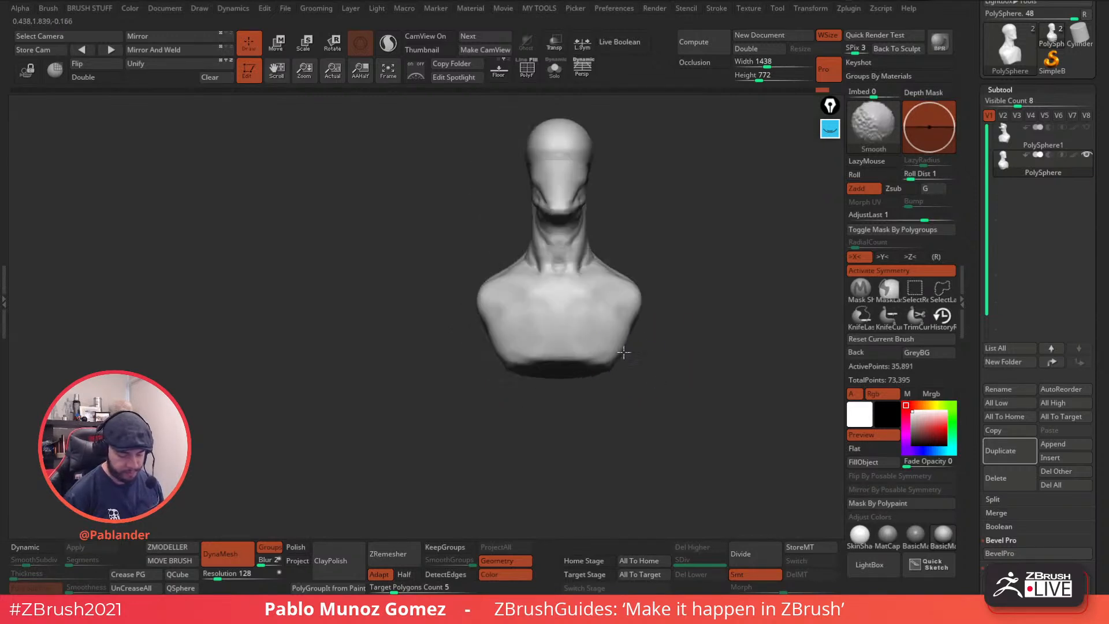
{"action": "mouse_move", "coordinate": [656, 317]}
{"action": "right_mouse_down"}
{"action": "mouse_move", "coordinate": [649, 345]}
{"action": "mouse_move", "coordinate": [541, 254]}
{"action": "right_mouse_up"}
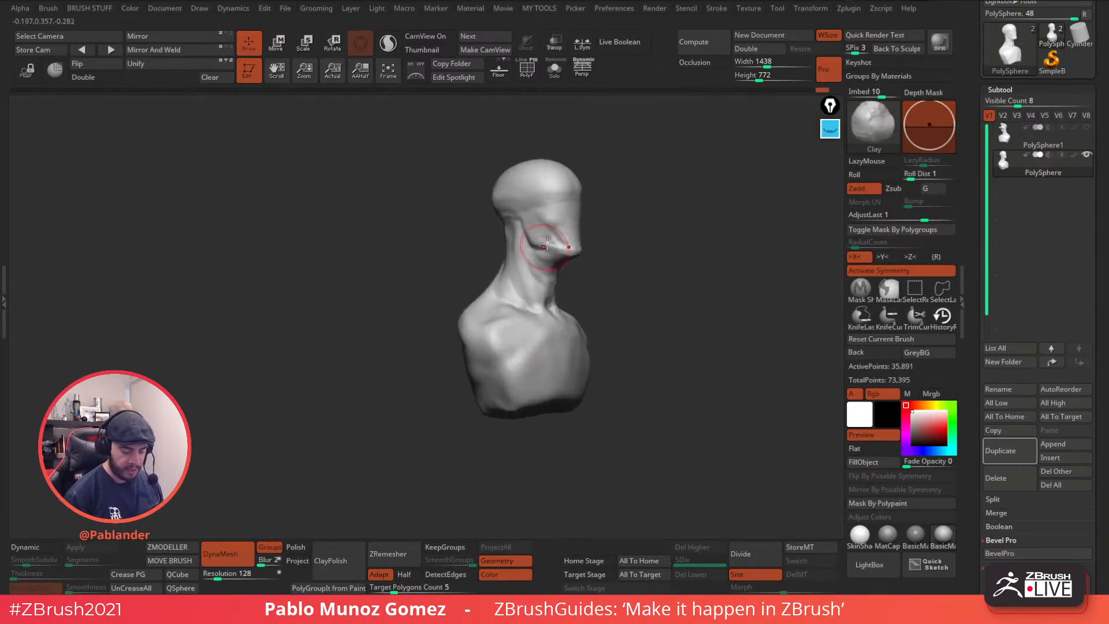
{"action": "right_click_drag", "start_coordinate": [656, 258], "coordinate": [680, 302]}
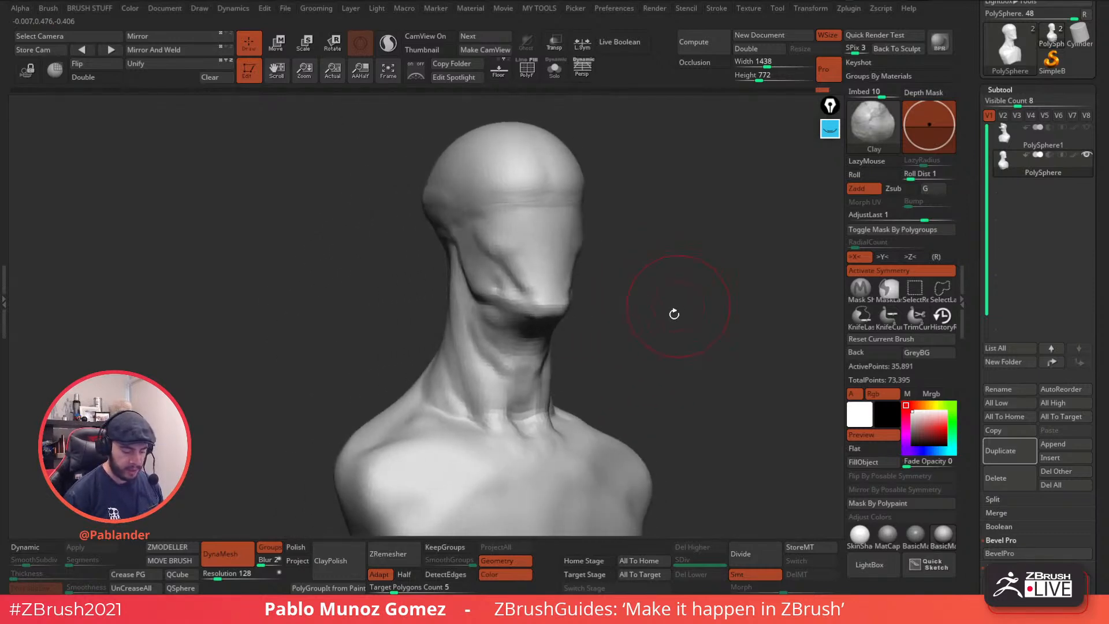
{"action": "mouse_move", "coordinate": [455, 224]}
{"action": "right_mouse_down", "text": "ctrl"}
{"action": "mouse_move", "coordinate": [638, 302]}
{"action": "mouse_move", "coordinate": [629, 231]}
{"action": "mouse_move", "coordinate": [616, 310]}
{"action": "mouse_move", "coordinate": [613, 276]}
{"action": "mouse_move", "coordinate": [611, 288]}
{"action": "right_mouse_up", "text": "ctrl"}
{"action": "mouse_move", "coordinate": [547, 317]}
{"action": "right_mouse_down"}
{"action": "mouse_move", "coordinate": [562, 309]}
{"action": "mouse_move", "coordinate": [475, 312]}
{"action": "right_mouse_up"}
{"action": "mouse_move", "coordinate": [651, 250]}
{"action": "right_mouse_down"}
{"action": "mouse_move", "coordinate": [626, 267]}
{"action": "mouse_move", "coordinate": [549, 261]}
{"action": "mouse_move", "coordinate": [612, 239]}
{"action": "right_mouse_up"}
{"action": "left_click_drag", "start_coordinate": [610, 238], "coordinate": [643, 310], "text": "shift"}
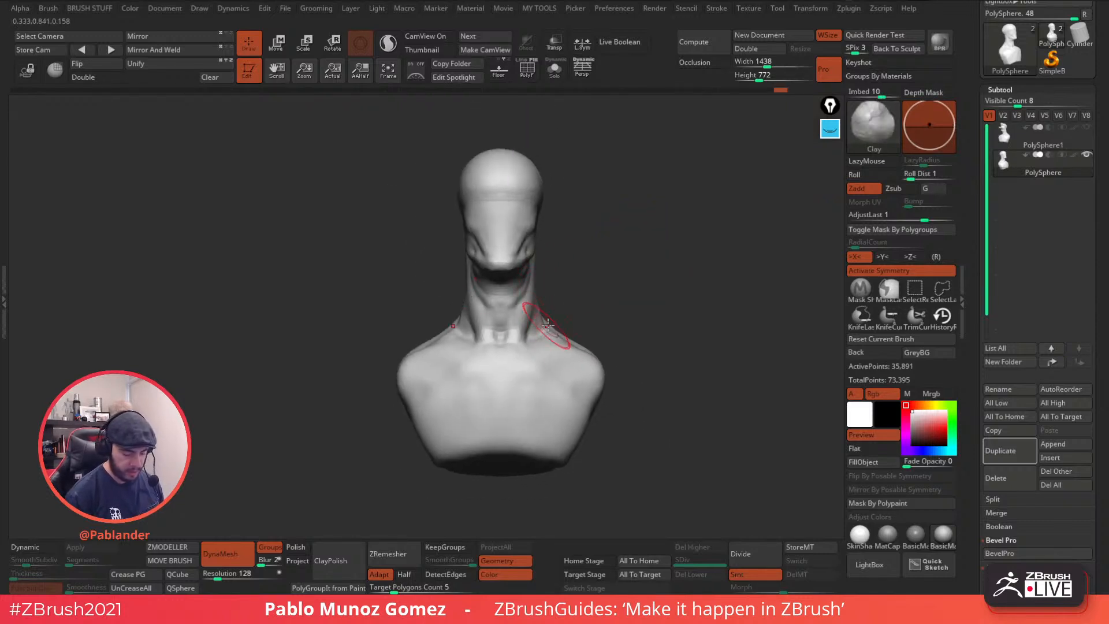
- Shape the slope from neck to shoulder and the hollows above the collarbones with Move and Clay
{"action": "key", "text": "b"}
{"action": "key", "text": "m"}
{"action": "key", "text": "v"}
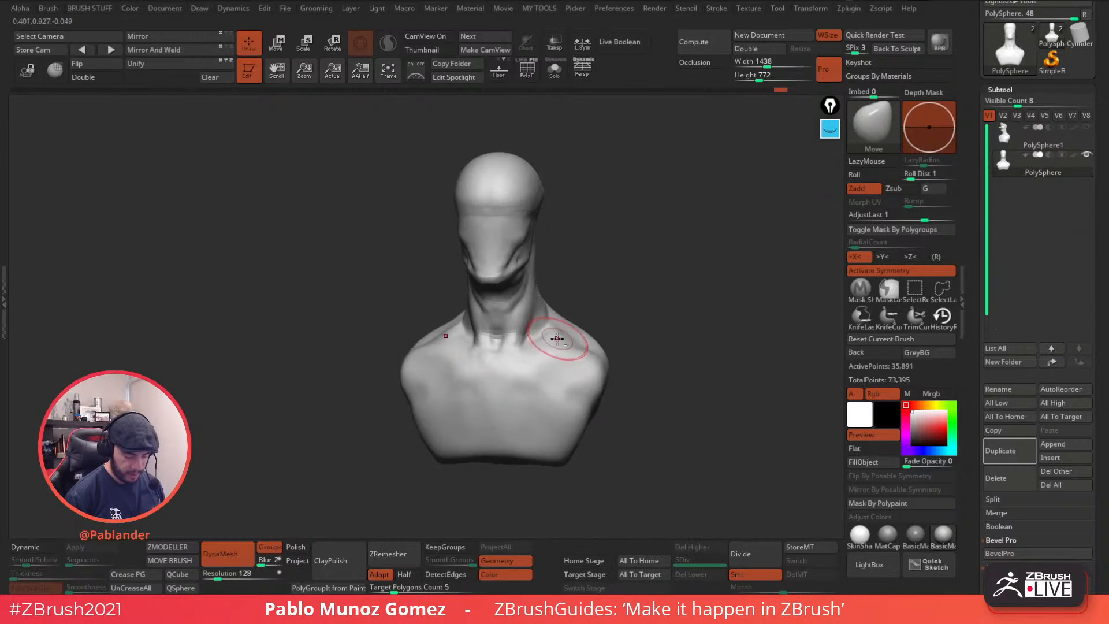
{"action": "key", "text": "b"}
{"action": "key", "text": "c"}
{"action": "key", "text": "l"}
{"action": "mouse_move", "coordinate": [749, 247]}
{"action": "left_mouse_down"}
{"action": "mouse_move", "coordinate": [569, 350]}
{"action": "mouse_move", "coordinate": [544, 332]}
{"action": "left_mouse_up"}
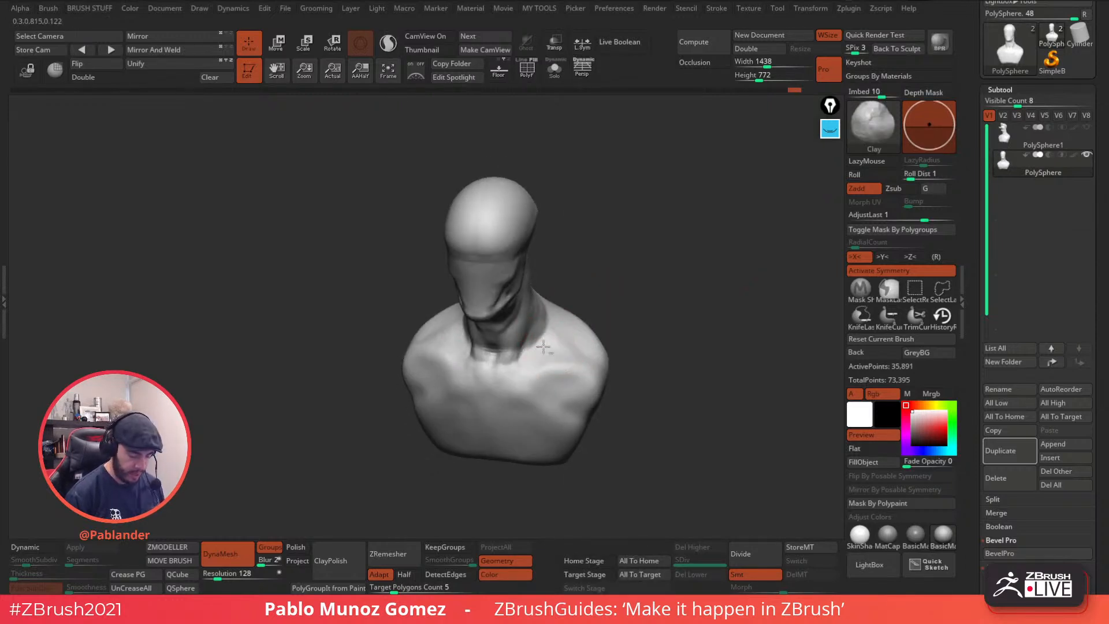
{"action": "left_click_drag", "start_coordinate": [547, 374], "coordinate": [570, 350]}
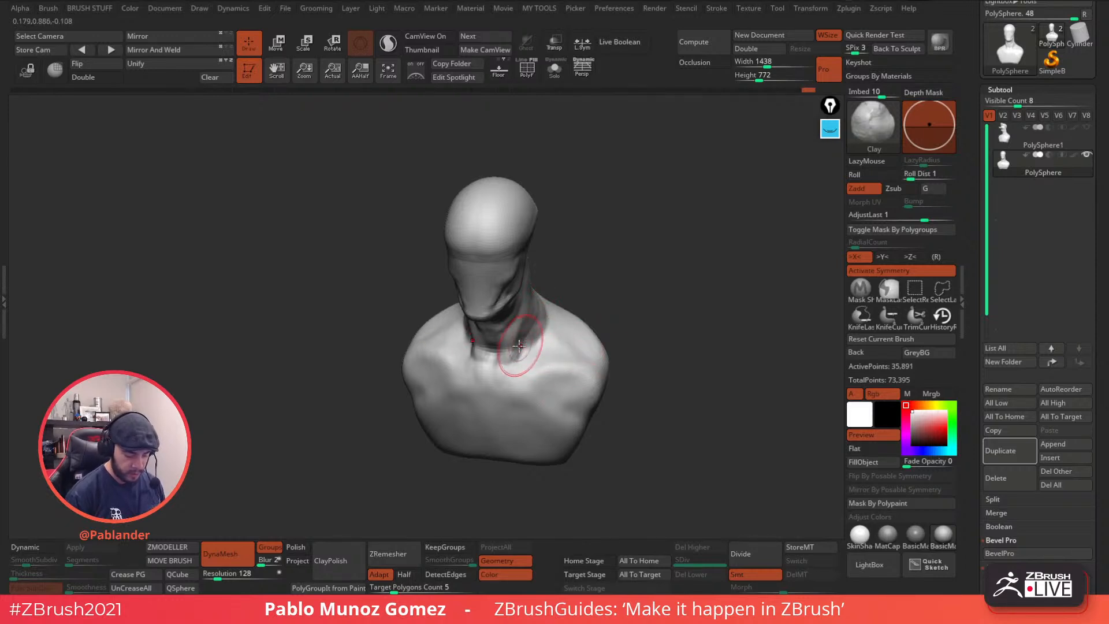
{"action": "right_click_drag", "start_coordinate": [520, 346], "coordinate": [522, 330]}
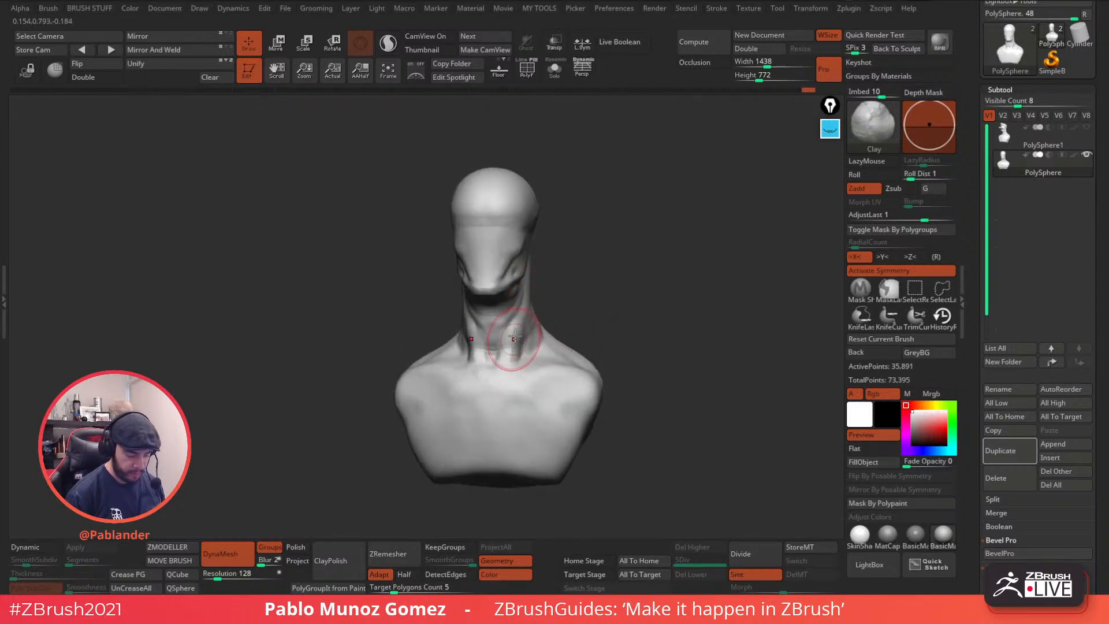
{"action": "right_click_drag", "start_coordinate": [557, 272], "coordinate": [579, 289]}
{"action": "right_click_drag", "start_coordinate": [466, 337], "coordinate": [626, 304]}
- Adjust the side profile of the neck, throat and upper chest with an enlarged Move brush
{"action": "key", "text": "b"}
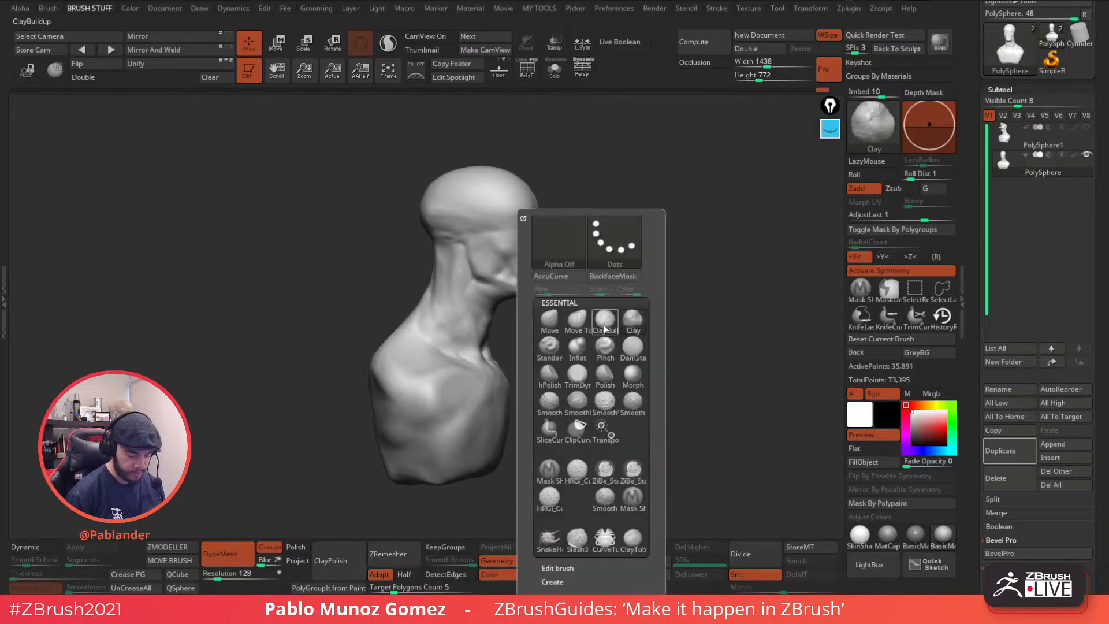
{"action": "key", "text": "m"}
{"action": "key", "text": "v"}
{"action": "key", "text": "space"}
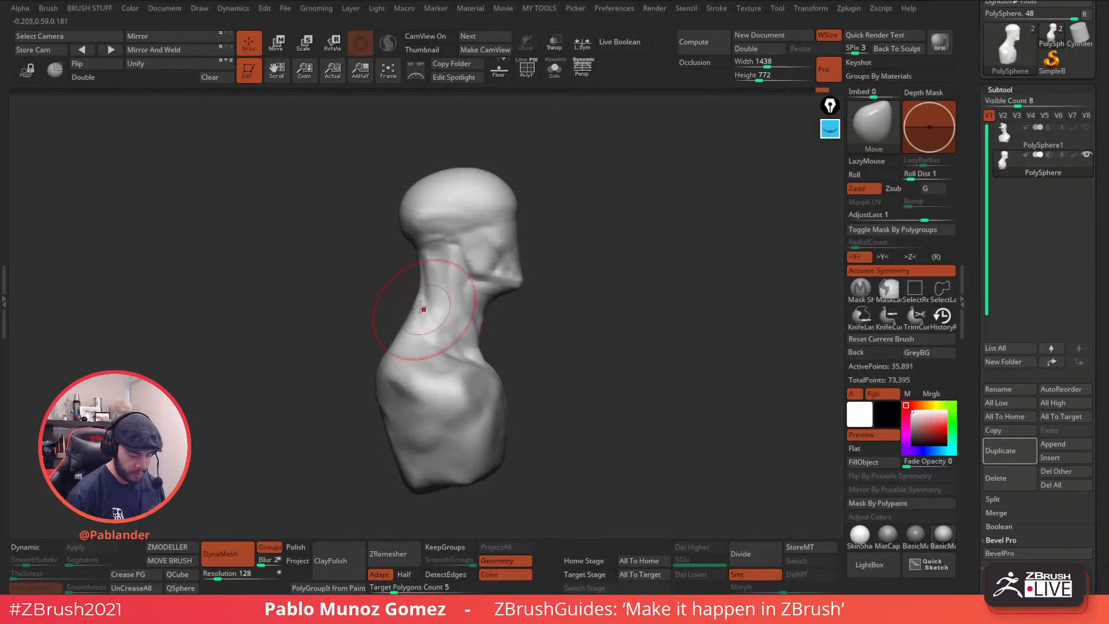
{"action": "key", "text": "space"}
{"action": "mouse_move", "coordinate": [420, 293]}
{"action": "left_mouse_down"}
{"action": "mouse_move", "coordinate": [439, 293]}
{"action": "mouse_move", "coordinate": [421, 310]}
{"action": "left_mouse_up"}
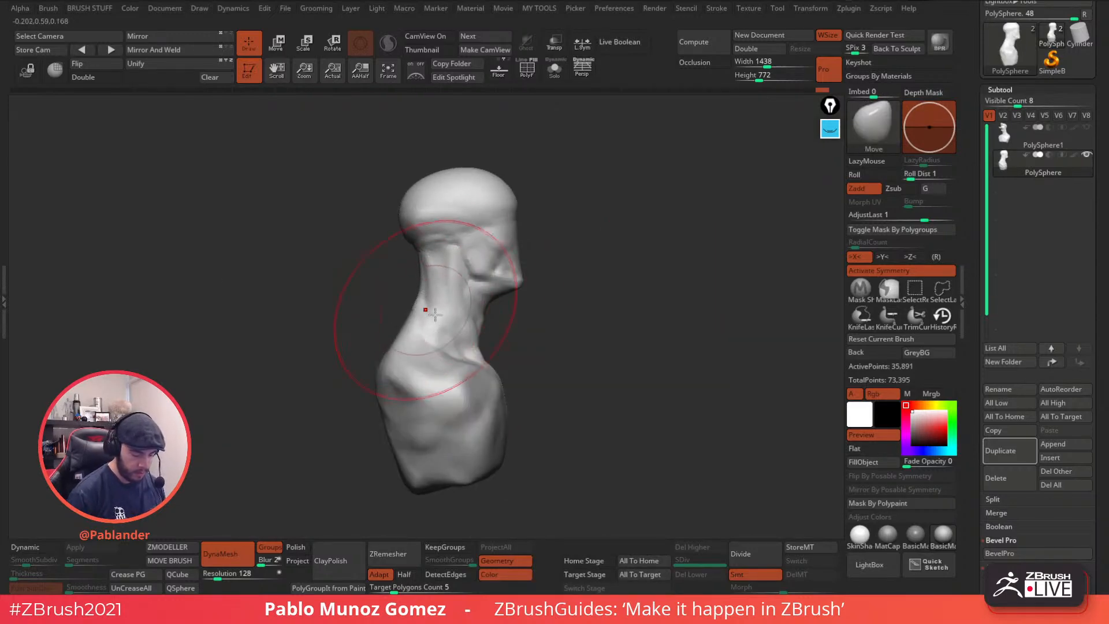
{"action": "left_click_drag", "start_coordinate": [482, 332], "coordinate": [474, 328]}
{"action": "left_click_drag", "start_coordinate": [499, 367], "coordinate": [495, 369]}
- Reshape the chin and face profile with the Move brush and turn on perspective
{"action": "left_click_drag", "start_coordinate": [516, 284], "coordinate": [521, 286]}
{"action": "key", "text": "space"}
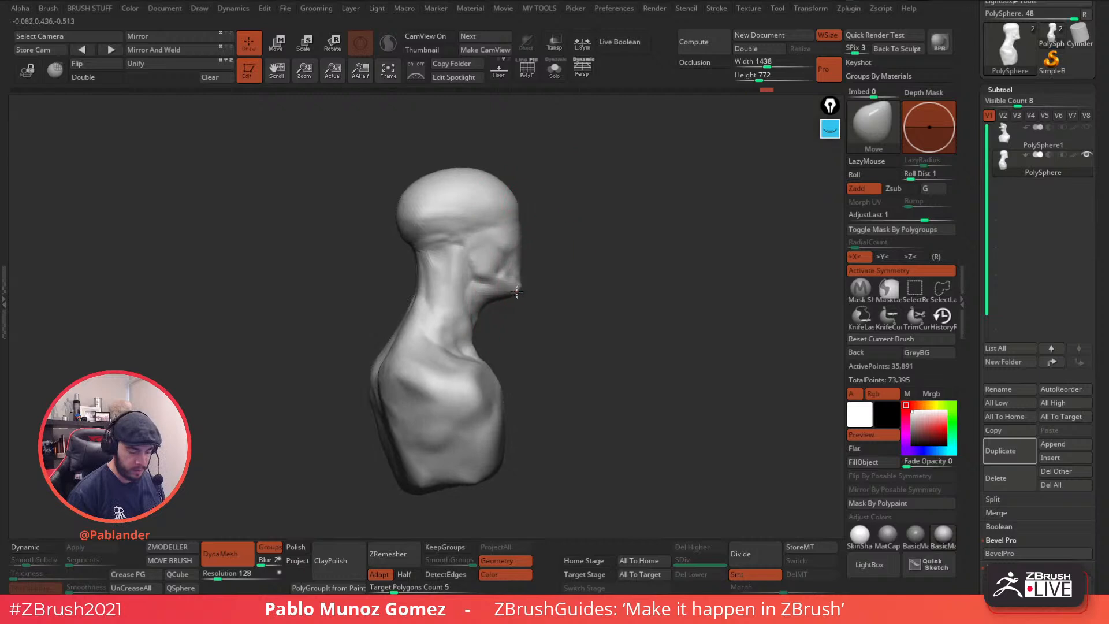
{"action": "key", "text": "space"}
{"action": "mouse_move", "coordinate": [529, 243]}
{"action": "left_mouse_down"}
{"action": "mouse_move", "coordinate": [586, 229]}
{"action": "mouse_move", "coordinate": [564, 235]}
{"action": "mouse_move", "coordinate": [662, 274]}
{"action": "mouse_move", "coordinate": [694, 254]}
{"action": "left_mouse_up"}
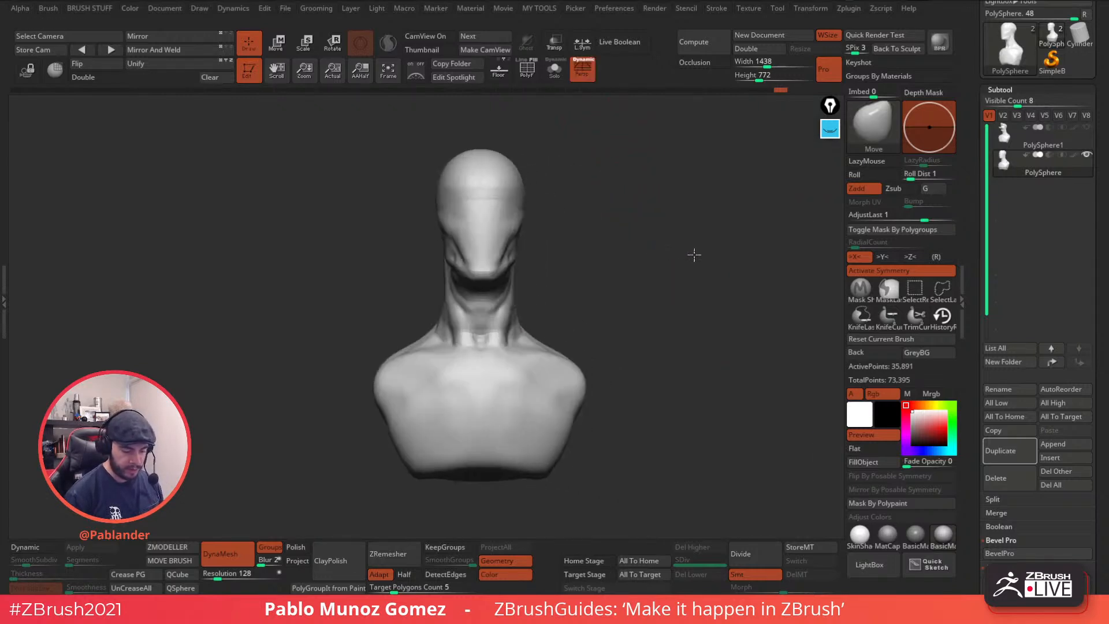
{"action": "right_click_drag", "start_coordinate": [514, 233], "coordinate": [505, 240]}
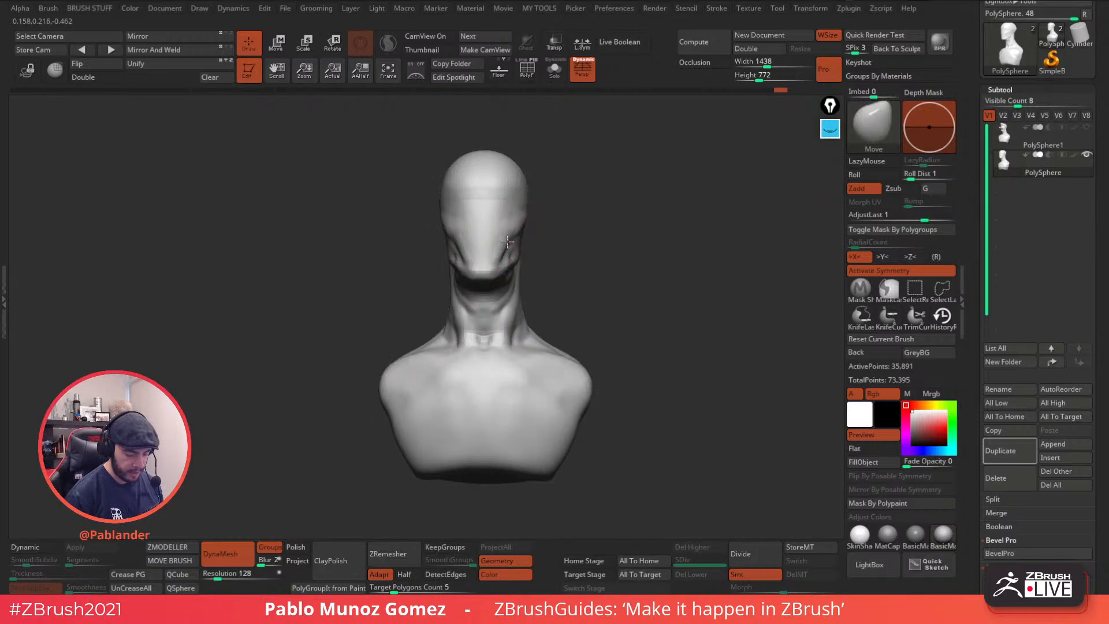
{"action": "right_click_drag", "start_coordinate": [557, 277], "coordinate": [481, 295]}
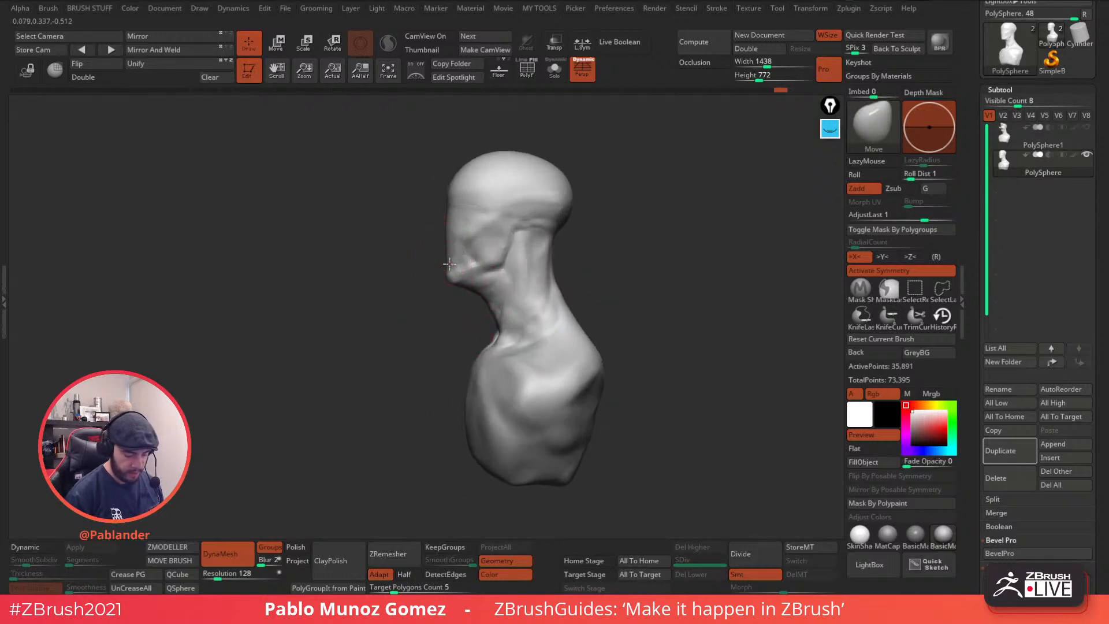
- Adjust the overall proportions of the shoulders and torso with the Move brush
{"action": "right_click", "coordinate": [576, 295]}
{"action": "mouse_move", "coordinate": [576, 296]}
{"action": "right_mouse_down"}
{"action": "mouse_move", "coordinate": [569, 309]}
{"action": "mouse_move", "coordinate": [641, 258]}
{"action": "mouse_move", "coordinate": [622, 336]}
{"action": "right_mouse_up"}
{"action": "right_click_drag", "start_coordinate": [578, 365], "coordinate": [652, 334]}
{"action": "right_click_drag", "start_coordinate": [529, 364], "coordinate": [617, 322], "text": "shift"}
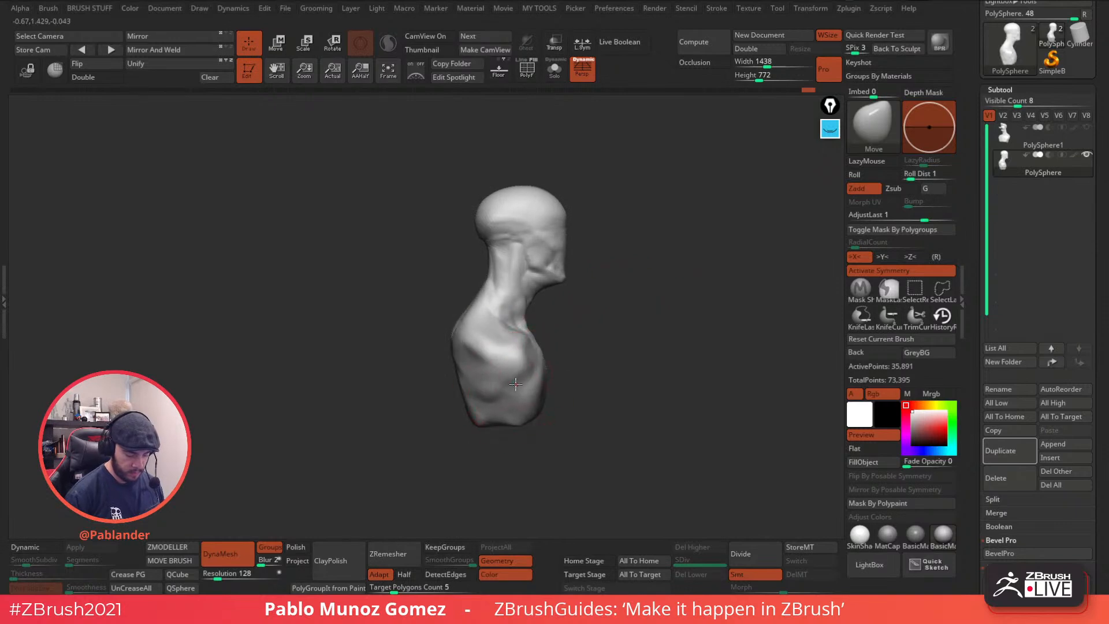
{"action": "mouse_move", "coordinate": [548, 390]}
{"action": "right_mouse_down"}
{"action": "mouse_move", "coordinate": [626, 366]}
{"action": "mouse_move", "coordinate": [670, 265]}
{"action": "mouse_move", "coordinate": [656, 276]}
{"action": "mouse_move", "coordinate": [661, 296]}
{"action": "right_mouse_up"}
- Shape the lower chest and underside edge of the bust with the Standard brush and smoothing
{"action": "key", "text": "space"}
{"action": "left_click", "coordinate": [592, 345]}
{"action": "key", "text": "space"}
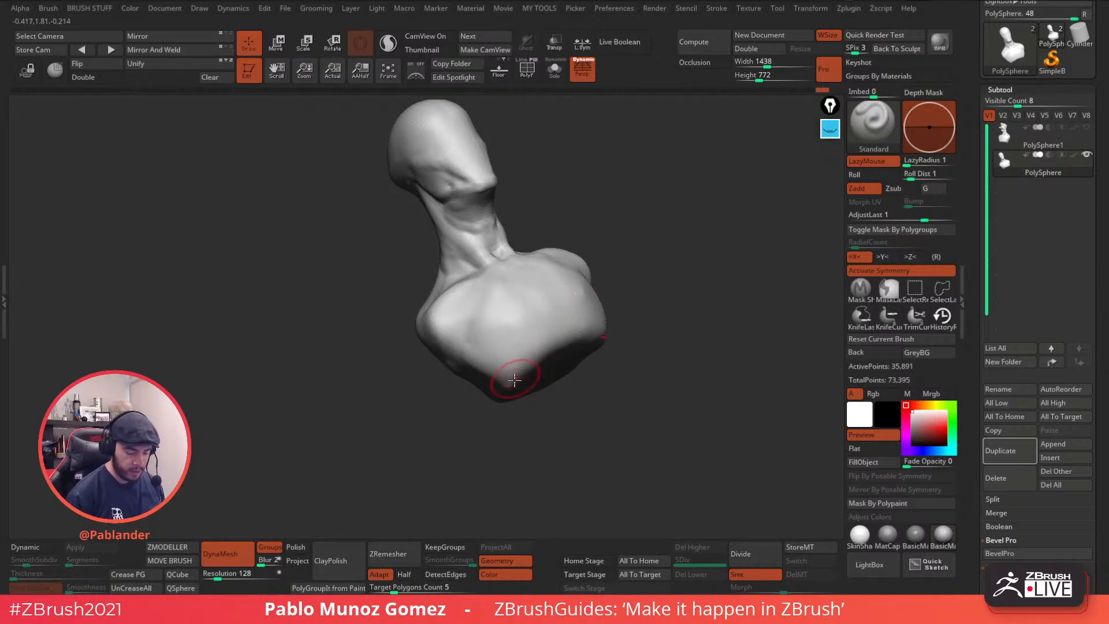
{"action": "right_click_drag", "start_coordinate": [556, 362], "coordinate": [560, 325]}
{"action": "key", "text": "shift"}
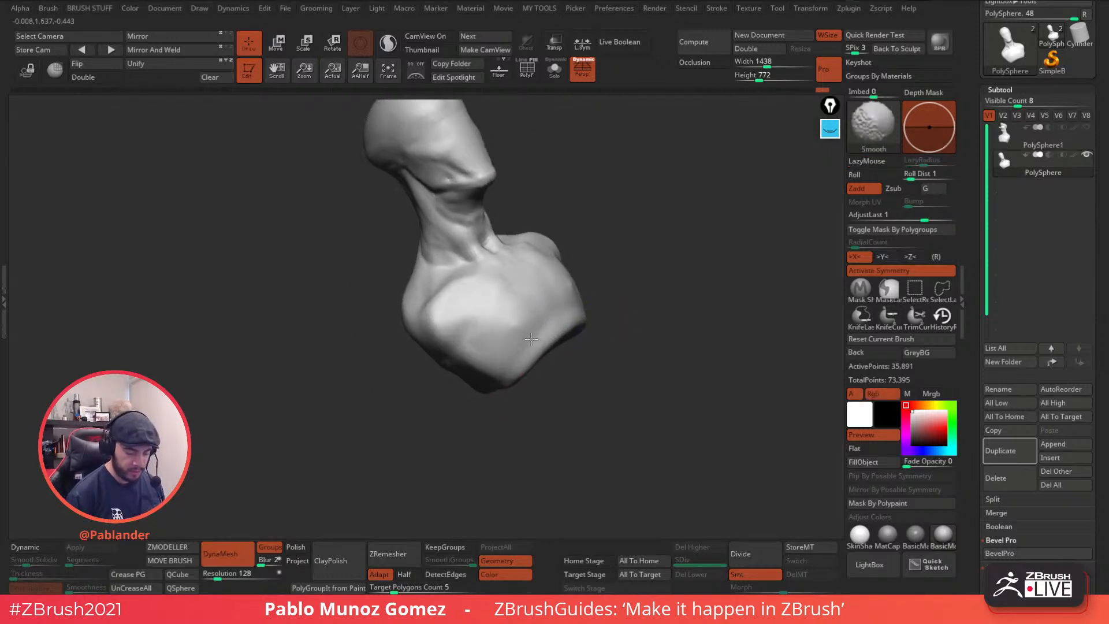
{"action": "mouse_move", "coordinate": [529, 366]}
{"action": "right_mouse_down", "text": "shift"}
{"action": "mouse_move", "coordinate": [594, 317]}
{"action": "mouse_move", "coordinate": [649, 302]}
{"action": "mouse_move", "coordinate": [635, 288]}
{"action": "right_mouse_up", "text": "shift"}
- Pull the bottom edge of the bust up into an arch with a large Move brush and smooth it
{"action": "key", "text": "space"}
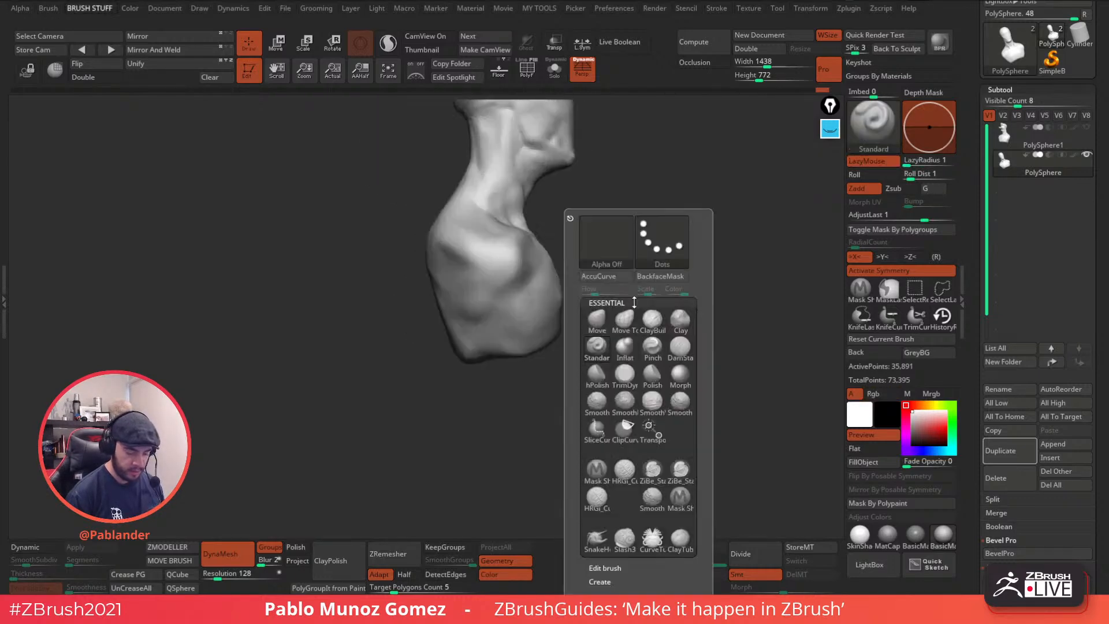
{"action": "key", "text": "space"}
{"action": "key", "text": "space"}
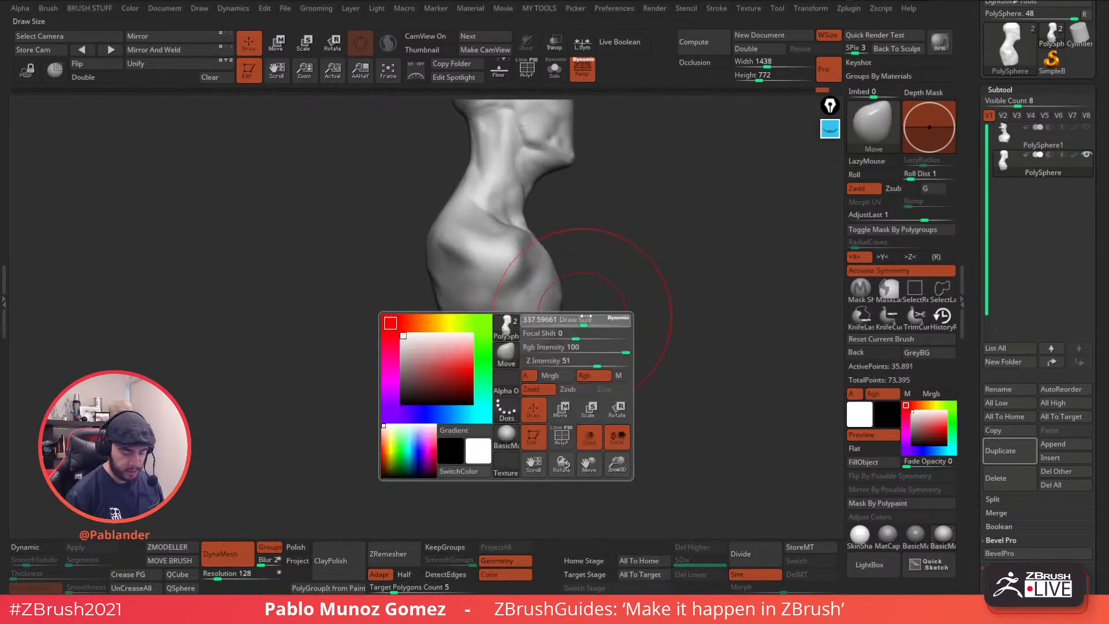
{"action": "right_click_drag", "start_coordinate": [478, 365], "coordinate": [586, 346]}
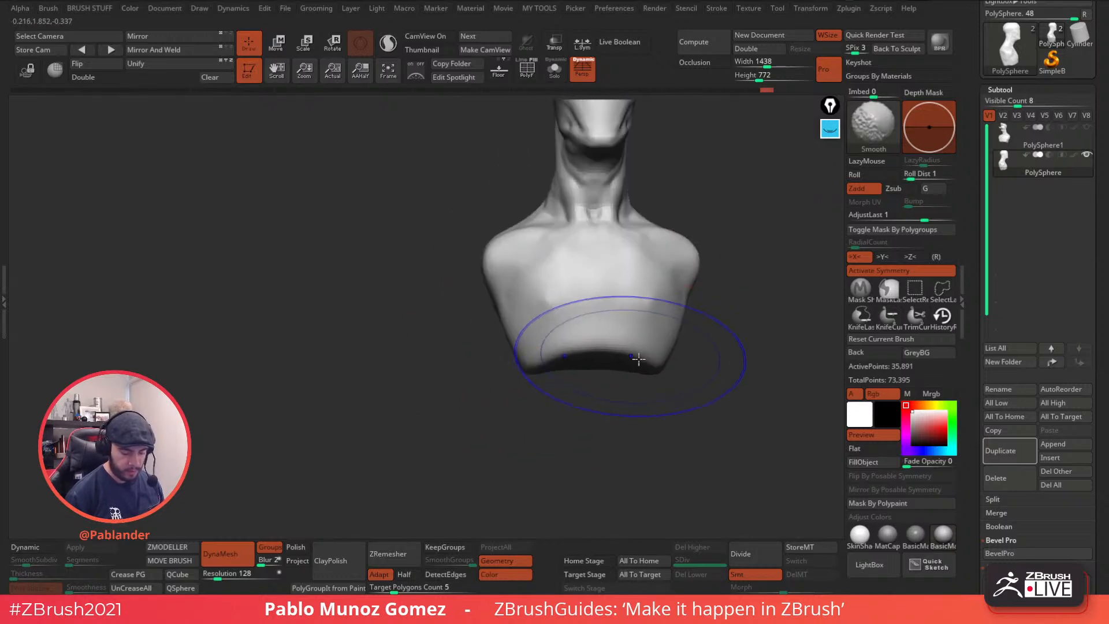
{"action": "right_click_drag", "start_coordinate": [692, 296], "coordinate": [630, 323]}
- Carve the crease between the shoulder and the chest muscle with the DamStandard brush
{"action": "key", "text": "space"}
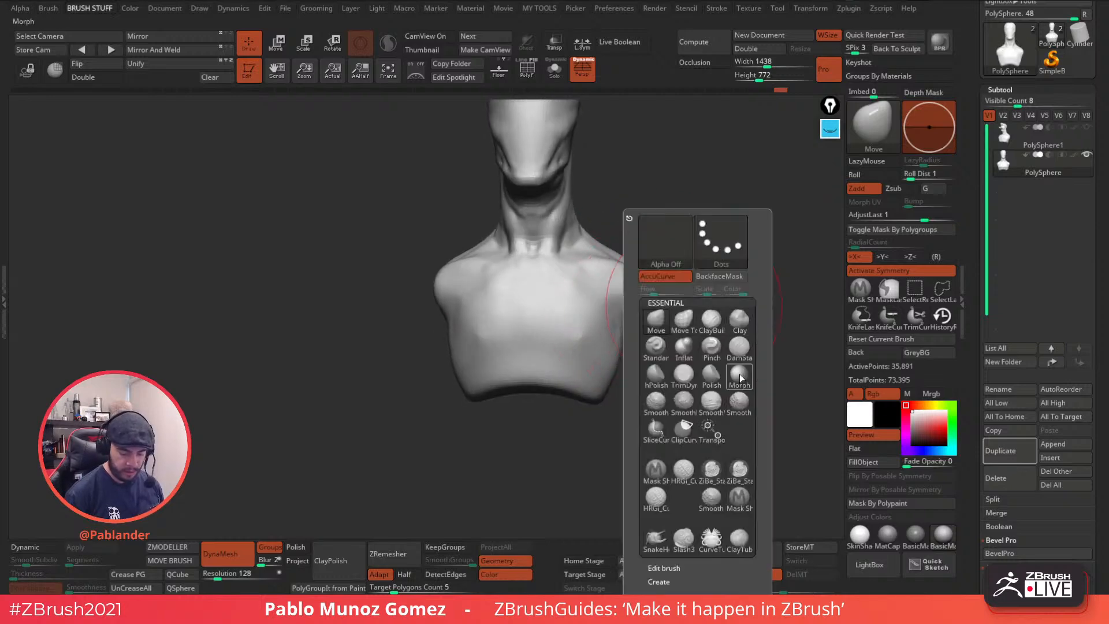
{"action": "left_click", "coordinate": [740, 349]}
{"action": "key", "text": "space"}
{"action": "mouse_move", "coordinate": [705, 223]}
{"action": "right_mouse_down"}
{"action": "mouse_move", "coordinate": [706, 240]}
{"action": "mouse_move", "coordinate": [682, 260]}
{"action": "right_mouse_up"}
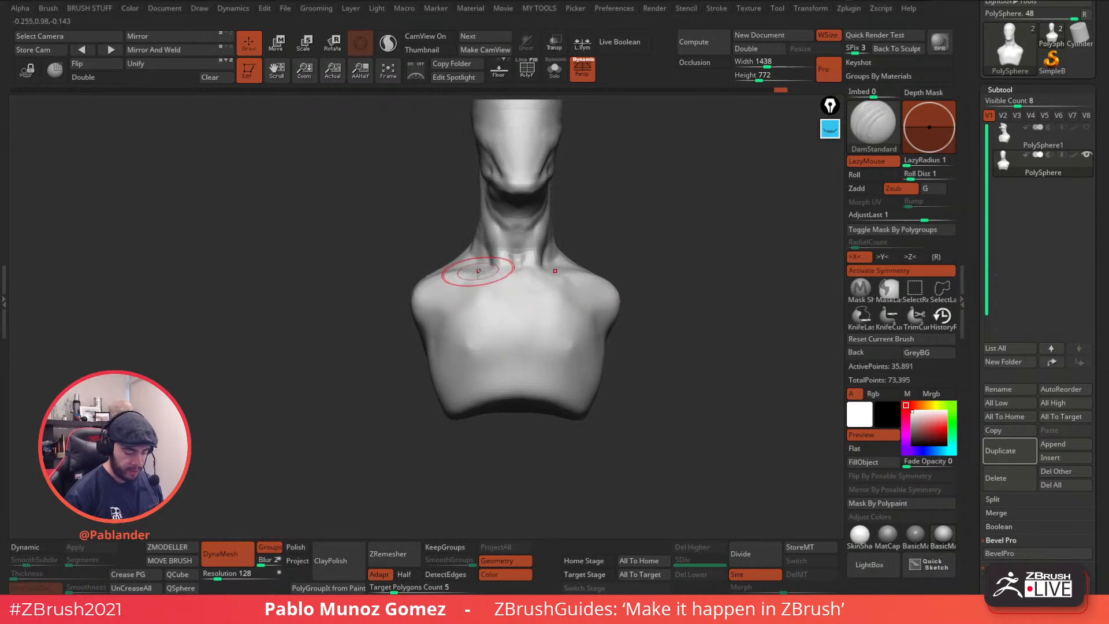
{"action": "mouse_move", "coordinate": [470, 267]}
{"action": "left_mouse_down"}
{"action": "mouse_move", "coordinate": [465, 292]}
{"action": "mouse_move", "coordinate": [426, 335]}
{"action": "left_mouse_up"}
{"action": "right_click_drag", "start_coordinate": [493, 491], "coordinate": [632, 357]}
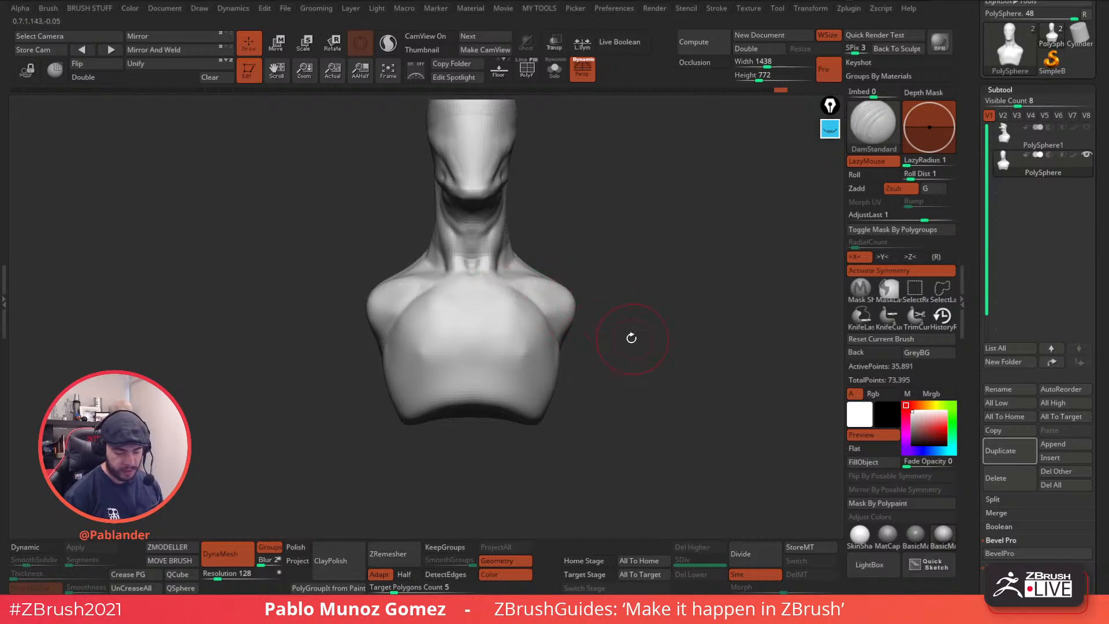
- Carve the lower border of the chest muscles towards the armpits with DamStandard and soften it
{"action": "right_click_drag", "start_coordinate": [553, 289], "coordinate": [549, 320]}
{"action": "mouse_move", "coordinate": [549, 319]}
{"action": "left_mouse_down", "text": "shift"}
{"action": "mouse_move", "coordinate": [514, 296]}
{"action": "mouse_move", "coordinate": [552, 340]}
{"action": "left_mouse_up", "text": "shift"}
{"action": "mouse_move", "coordinate": [551, 378]}
{"action": "right_mouse_down"}
{"action": "mouse_move", "coordinate": [592, 297]}
{"action": "mouse_move", "coordinate": [639, 296]}
{"action": "mouse_move", "coordinate": [644, 317]}
{"action": "mouse_move", "coordinate": [609, 318]}
{"action": "mouse_move", "coordinate": [626, 296]}
{"action": "mouse_move", "coordinate": [618, 322]}
{"action": "mouse_move", "coordinate": [632, 351]}
{"action": "mouse_move", "coordinate": [564, 366]}
{"action": "right_mouse_up"}
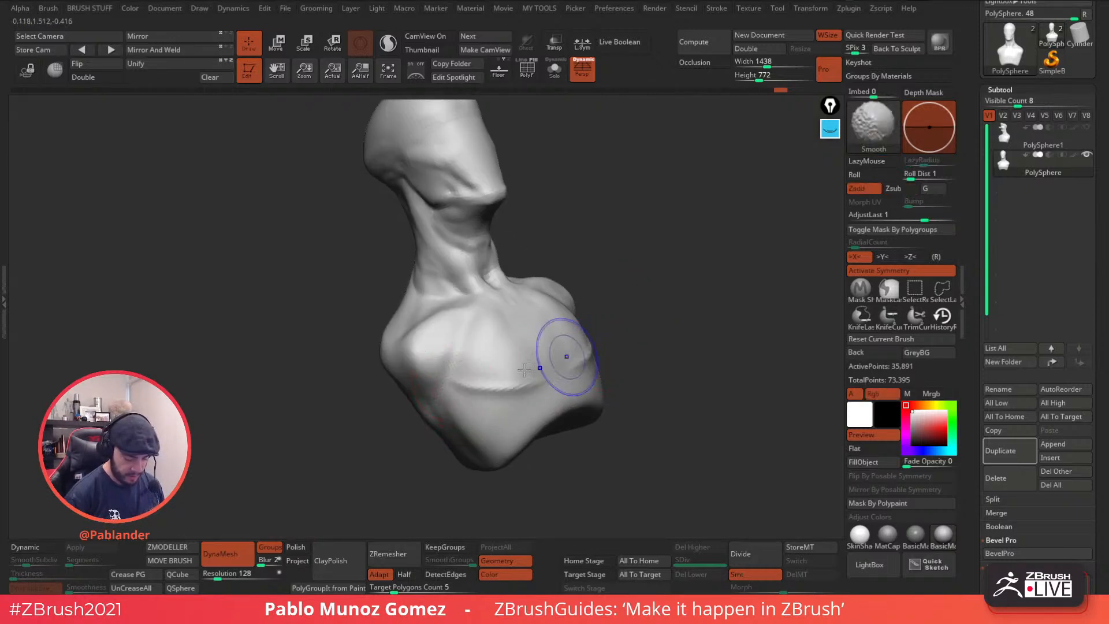
{"action": "mouse_move", "coordinate": [532, 366]}
{"action": "right_mouse_down"}
{"action": "mouse_move", "coordinate": [640, 363]}
{"action": "mouse_move", "coordinate": [628, 344]}
{"action": "mouse_move", "coordinate": [661, 319]}
{"action": "right_mouse_up"}
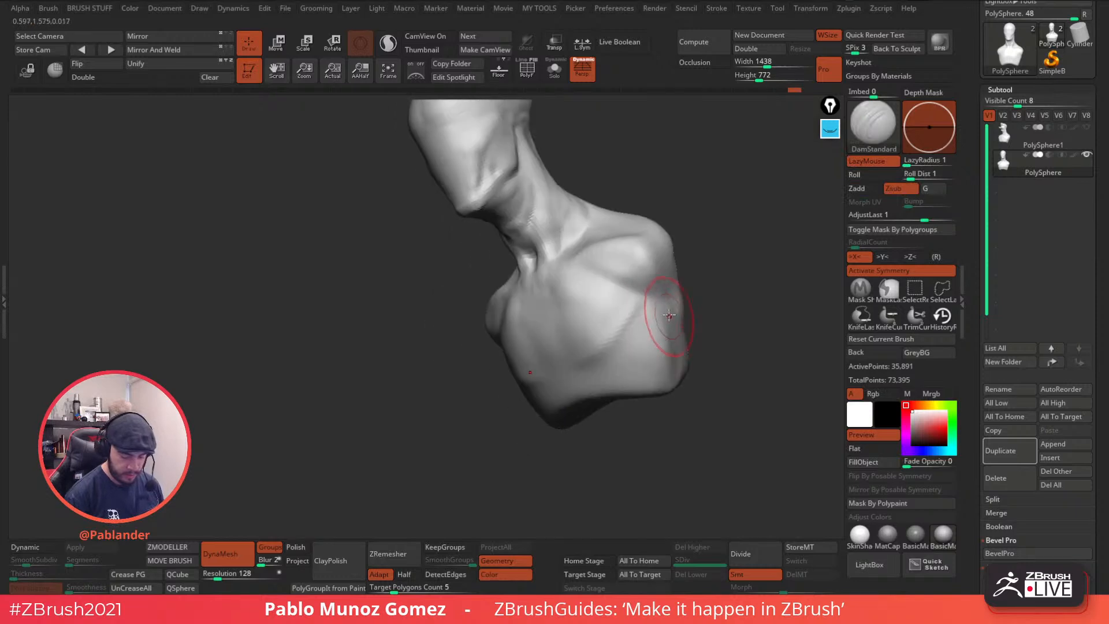
{"action": "left_click_drag", "start_coordinate": [664, 294], "coordinate": [648, 313]}
{"action": "mouse_move", "coordinate": [638, 324]}
{"action": "right_mouse_down"}
{"action": "mouse_move", "coordinate": [625, 343]}
{"action": "mouse_move", "coordinate": [721, 300]}
{"action": "right_mouse_up"}
- Flatten the planes of the chest and shoulders with the TrimDynamic brush
{"action": "key", "text": "space"}
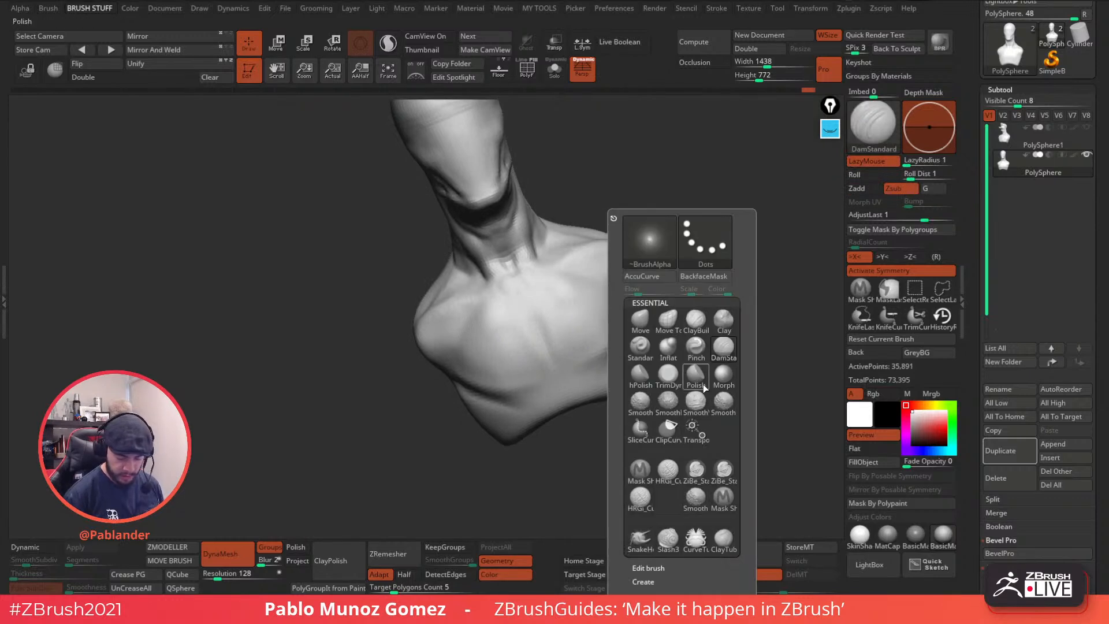
{"action": "left_click", "coordinate": [668, 376]}
{"action": "right_click_drag", "start_coordinate": [677, 372], "coordinate": [728, 258]}
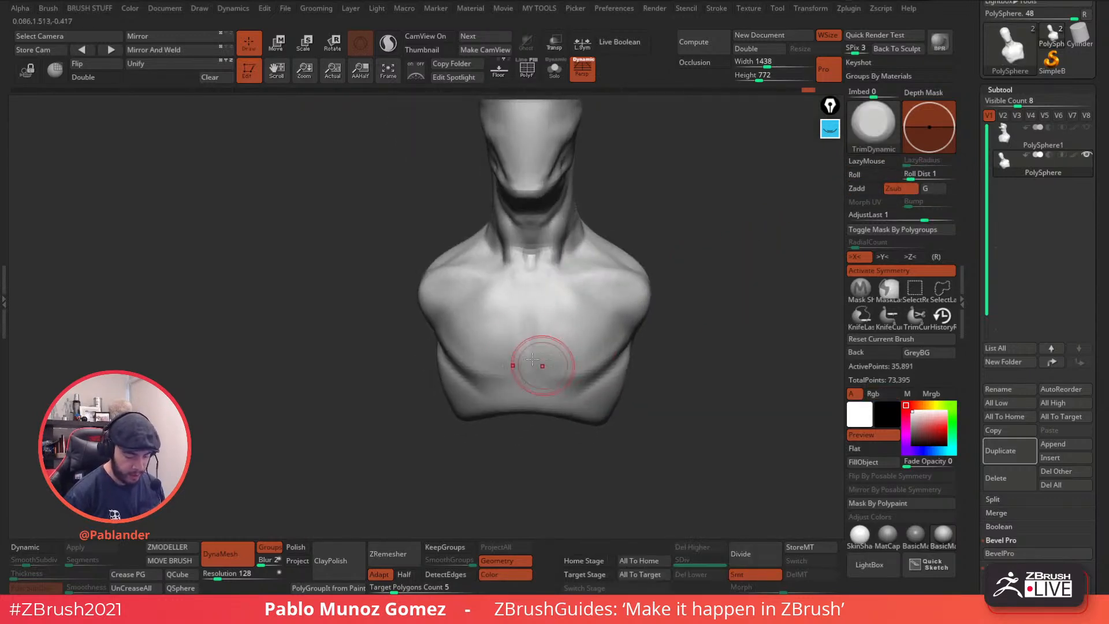
{"action": "right_click_drag", "start_coordinate": [532, 361], "coordinate": [563, 362]}
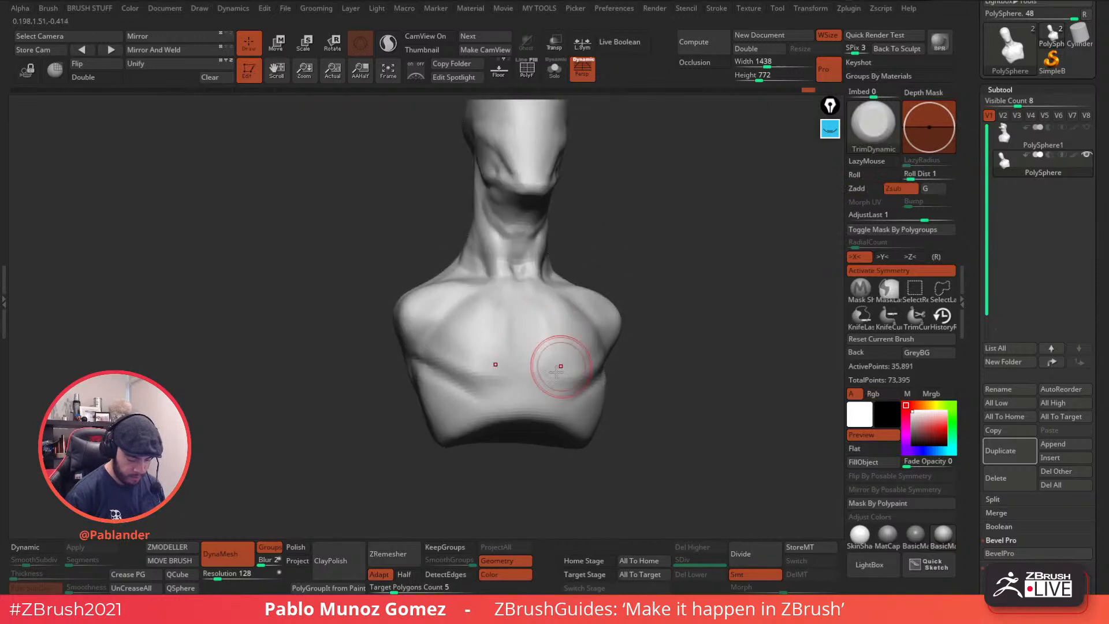
{"action": "right_click_drag", "start_coordinate": [643, 335], "coordinate": [586, 366]}
{"action": "right_click_drag", "start_coordinate": [647, 332], "coordinate": [547, 356]}
{"action": "mouse_move", "coordinate": [602, 297]}
{"action": "right_mouse_down"}
{"action": "mouse_move", "coordinate": [549, 322]}
{"action": "mouse_move", "coordinate": [661, 305]}
{"action": "right_mouse_up"}
- Build up the shoulder and collarbone forms on both sides of the bust with the Standard brush
{"action": "key", "text": "b"}
{"action": "left_click", "coordinate": [623, 347]}
{"action": "mouse_move", "coordinate": [623, 346]}
{"action": "right_mouse_down"}
{"action": "mouse_move", "coordinate": [612, 335]}
{"action": "mouse_move", "coordinate": [623, 309]}
{"action": "mouse_move", "coordinate": [512, 352]}
{"action": "right_mouse_up"}
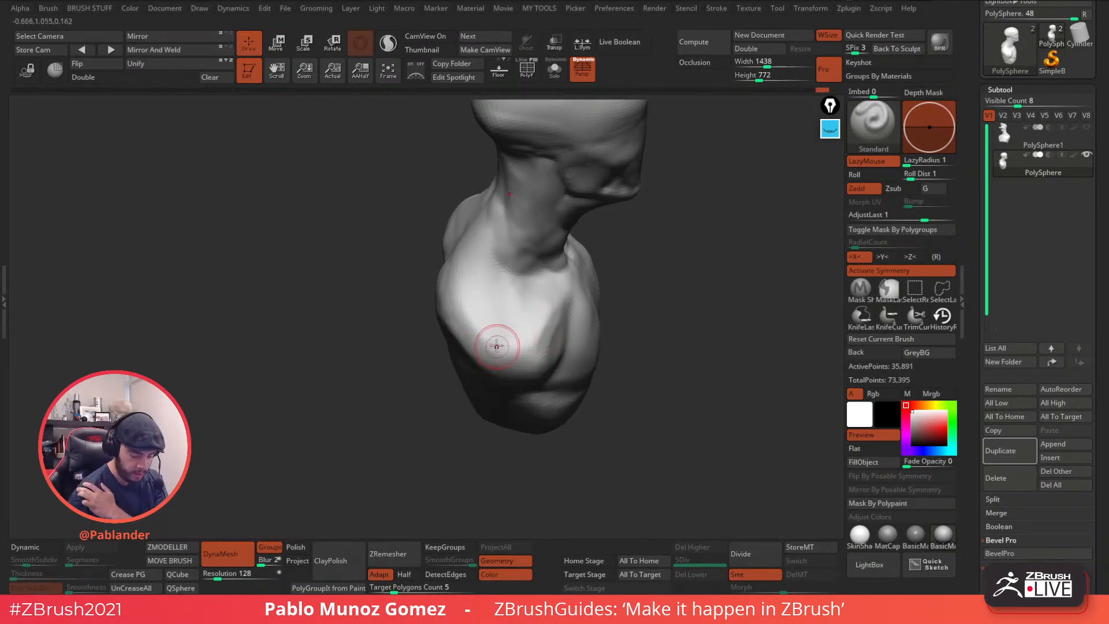
{"action": "mouse_move", "coordinate": [516, 319]}
{"action": "right_mouse_down"}
{"action": "mouse_move", "coordinate": [602, 297]}
{"action": "mouse_move", "coordinate": [653, 302]}
{"action": "mouse_move", "coordinate": [658, 289]}
{"action": "mouse_move", "coordinate": [642, 283]}
{"action": "mouse_move", "coordinate": [569, 293]}
{"action": "mouse_move", "coordinate": [627, 264]}
{"action": "mouse_move", "coordinate": [630, 246]}
{"action": "right_mouse_up"}
{"action": "mouse_move", "coordinate": [631, 298]}
{"action": "right_mouse_down"}
{"action": "mouse_move", "coordinate": [722, 278]}
{"action": "mouse_move", "coordinate": [591, 316]}
{"action": "mouse_move", "coordinate": [560, 289]}
{"action": "mouse_move", "coordinate": [723, 198]}
{"action": "mouse_move", "coordinate": [681, 252]}
{"action": "mouse_move", "coordinate": [495, 230]}
{"action": "right_mouse_up"}
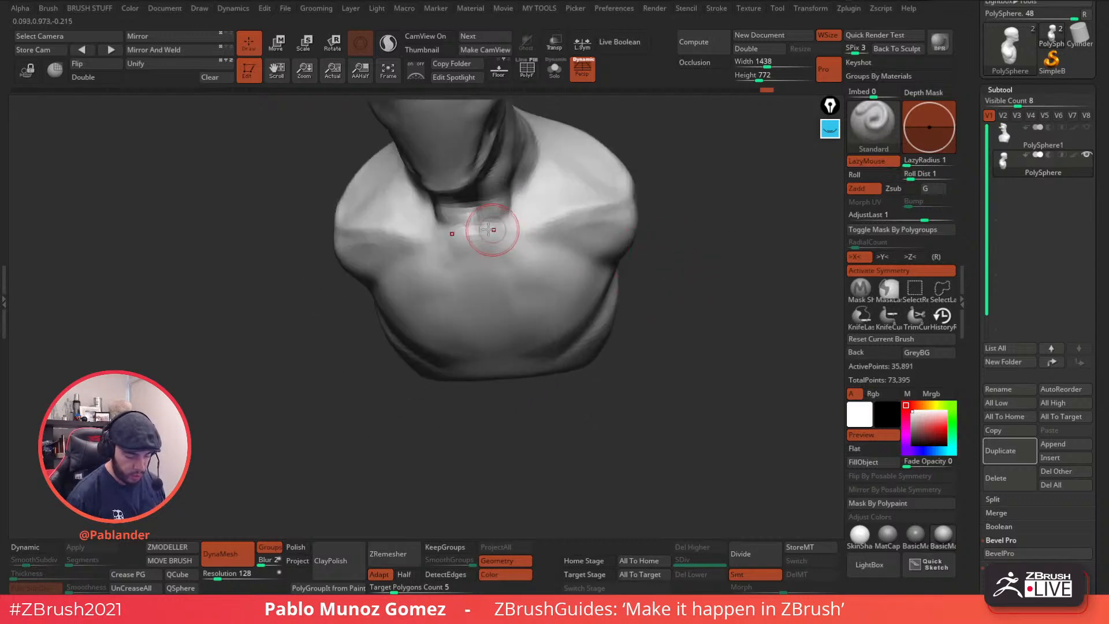
- Reshape the slope from the neck to the shoulders with a large Move brush
{"action": "key", "text": "space"}
{"action": "left_click", "coordinate": [626, 320]}
{"action": "mouse_move", "coordinate": [743, 199]}
{"action": "right_mouse_down"}
{"action": "mouse_move", "coordinate": [700, 186]}
{"action": "mouse_move", "coordinate": [687, 208]}
{"action": "right_mouse_up"}
{"action": "key", "text": "space"}
{"action": "left_click_drag", "start_coordinate": [676, 214], "coordinate": [683, 215]}
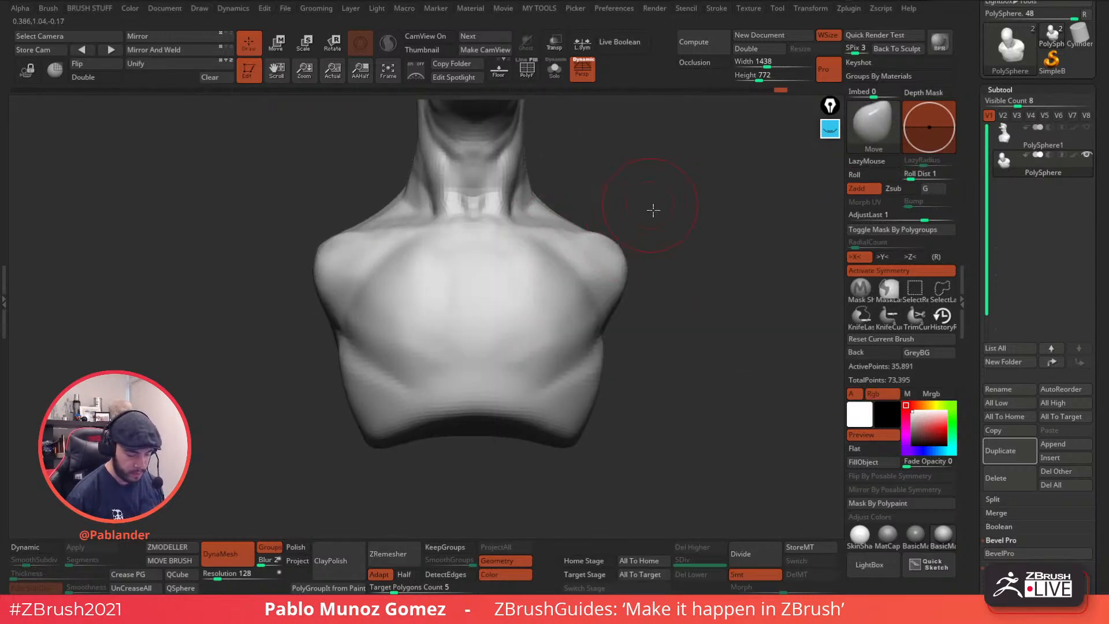
{"action": "right_click_drag", "start_coordinate": [650, 204], "coordinate": [518, 266]}
{"action": "key", "text": "space"}
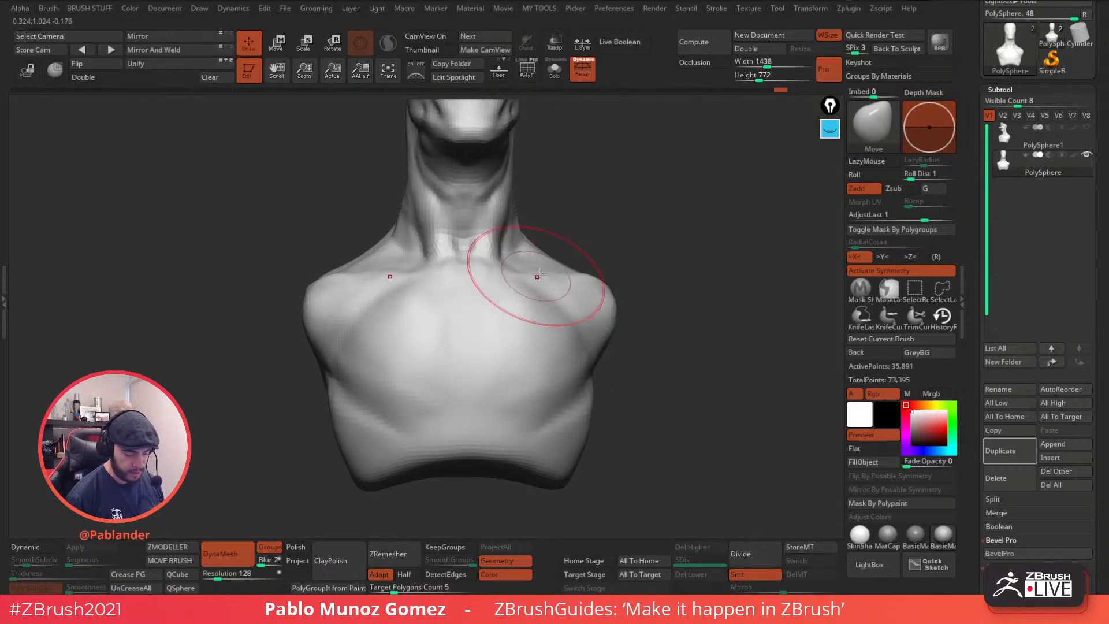
{"action": "left_click_drag", "start_coordinate": [563, 265], "coordinate": [570, 256]}
{"action": "key", "text": "space"}
{"action": "mouse_move", "coordinate": [641, 254]}
{"action": "right_mouse_down"}
{"action": "mouse_move", "coordinate": [609, 272]}
{"action": "mouse_move", "coordinate": [599, 250]}
{"action": "mouse_move", "coordinate": [662, 231]}
{"action": "mouse_move", "coordinate": [672, 354]}
{"action": "right_mouse_up"}
{"action": "right_click_drag", "start_coordinate": [686, 253], "coordinate": [661, 250]}
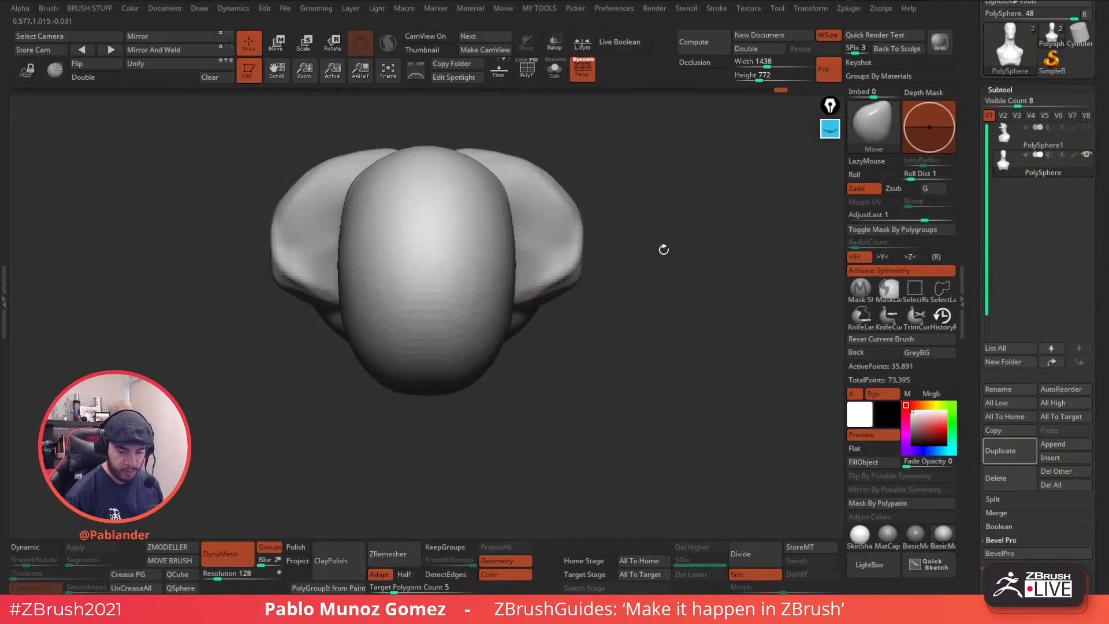
- Hide the cranium polygroup so the shoulders can be seen from above
{"action": "left_click", "coordinate": [488, 254], "text": "ctrl+shift"}
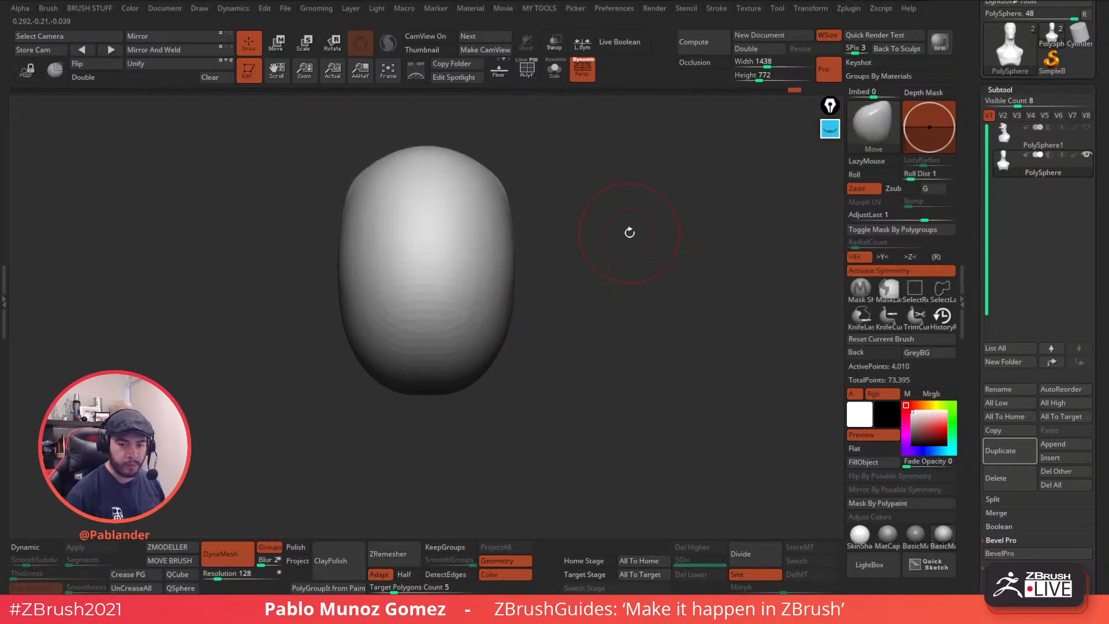
{"action": "left_click", "coordinate": [629, 232], "text": "ctrl+shift"}
{"action": "right_click_drag", "start_coordinate": [649, 255], "coordinate": [513, 318]}
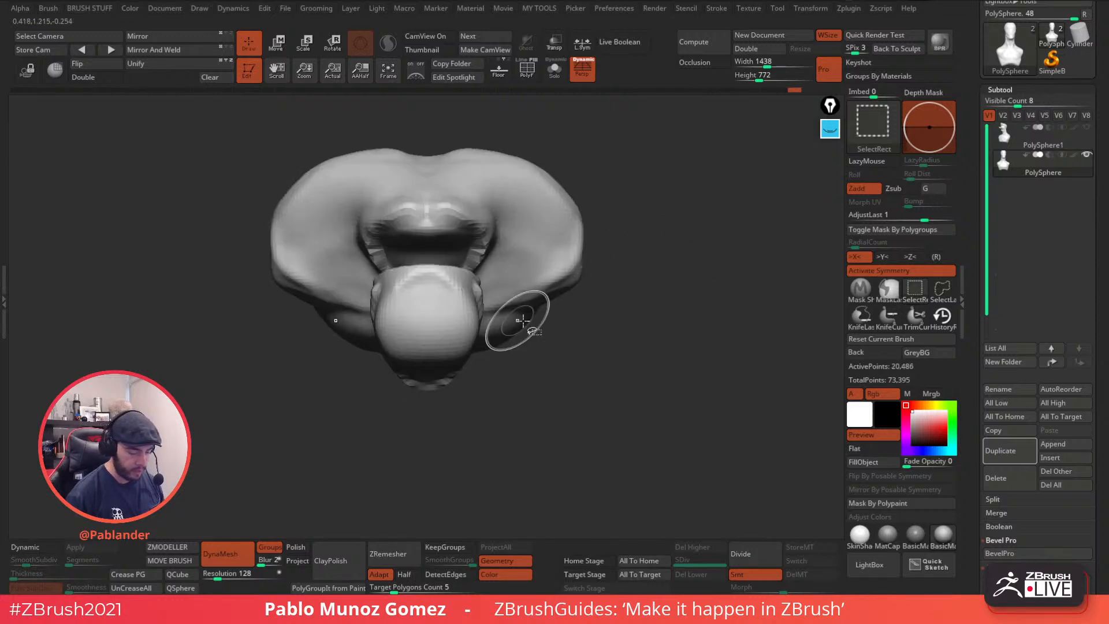
{"action": "left_click_drag", "start_coordinate": [644, 235], "coordinate": [631, 259], "text": "ctrl+shift"}
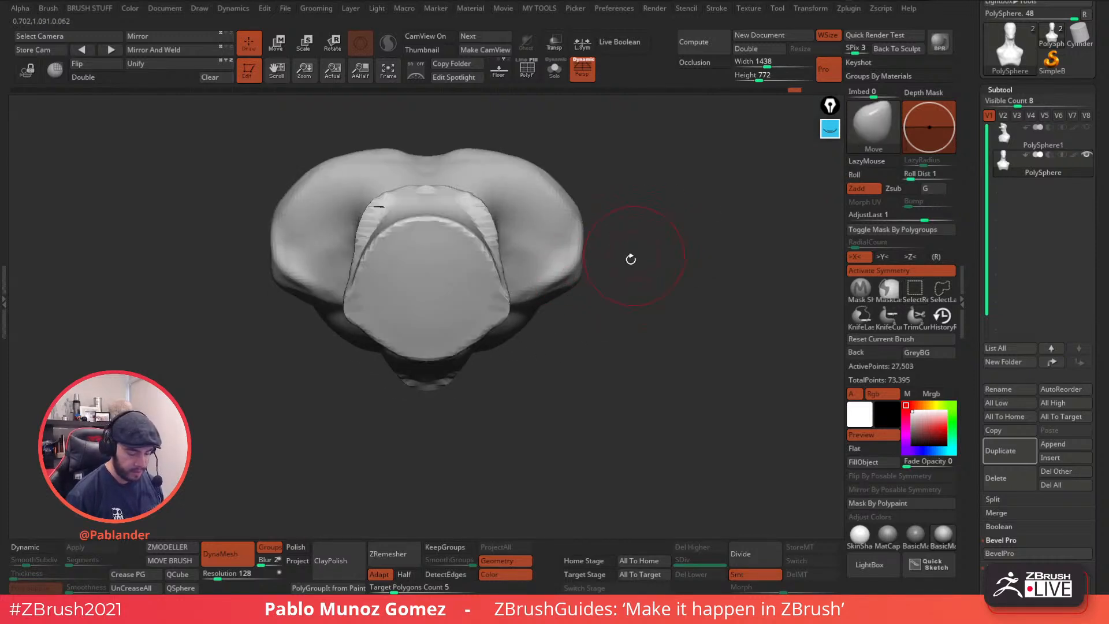
- Reshape the outline of the shoulders and upper back from above with a large Move brush
{"action": "right_click", "coordinate": [543, 271]}
{"action": "right_click", "coordinate": [558, 194]}
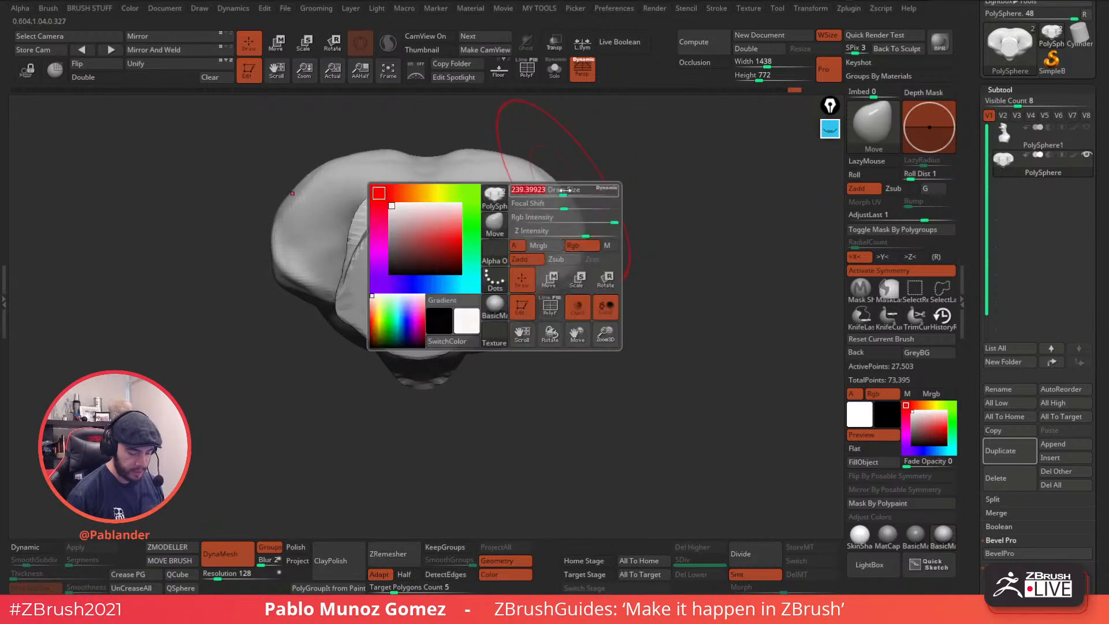
{"action": "right_click_drag", "start_coordinate": [561, 193], "coordinate": [548, 191], "text": "ctrl"}
{"action": "left_click_drag", "start_coordinate": [547, 189], "coordinate": [513, 173]}
{"action": "left_click_drag", "start_coordinate": [566, 223], "coordinate": [570, 223]}
{"action": "left_click_drag", "start_coordinate": [534, 272], "coordinate": [525, 275]}
{"action": "mouse_move", "coordinate": [549, 263]}
{"action": "right_mouse_down"}
{"action": "mouse_move", "coordinate": [626, 220]}
{"action": "mouse_move", "coordinate": [569, 248]}
{"action": "mouse_move", "coordinate": [648, 279]}
{"action": "mouse_move", "coordinate": [641, 295]}
{"action": "mouse_move", "coordinate": [441, 263]}
{"action": "right_mouse_up"}
{"action": "mouse_move", "coordinate": [604, 237]}
{"action": "right_mouse_down"}
{"action": "mouse_move", "coordinate": [616, 214]}
{"action": "mouse_move", "coordinate": [557, 252]}
{"action": "mouse_move", "coordinate": [596, 195]}
{"action": "mouse_move", "coordinate": [663, 210]}
{"action": "mouse_move", "coordinate": [663, 291]}
{"action": "mouse_move", "coordinate": [609, 256]}
{"action": "mouse_move", "coordinate": [677, 298]}
{"action": "mouse_move", "coordinate": [617, 254]}
{"action": "right_mouse_up"}
{"action": "right_click_drag", "start_coordinate": [616, 254], "coordinate": [526, 396]}
{"action": "mouse_move", "coordinate": [516, 311]}
{"action": "right_mouse_down"}
{"action": "mouse_move", "coordinate": [622, 306]}
{"action": "mouse_move", "coordinate": [568, 324]}
{"action": "mouse_move", "coordinate": [626, 329]}
{"action": "mouse_move", "coordinate": [577, 323]}
{"action": "right_mouse_up"}
- Refine the volume around the shoulders and collarbones with the Clay brush
{"action": "key", "text": "b"}
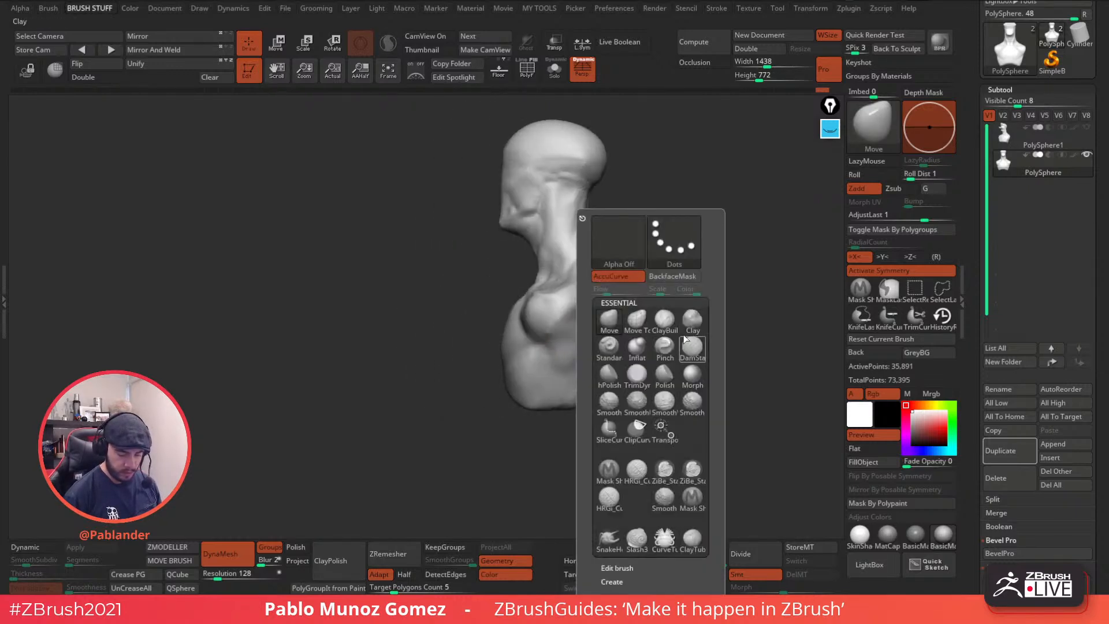
{"action": "key", "text": "c"}
{"action": "key", "text": "l"}
{"action": "left_click_drag", "start_coordinate": [583, 320], "coordinate": [575, 334]}
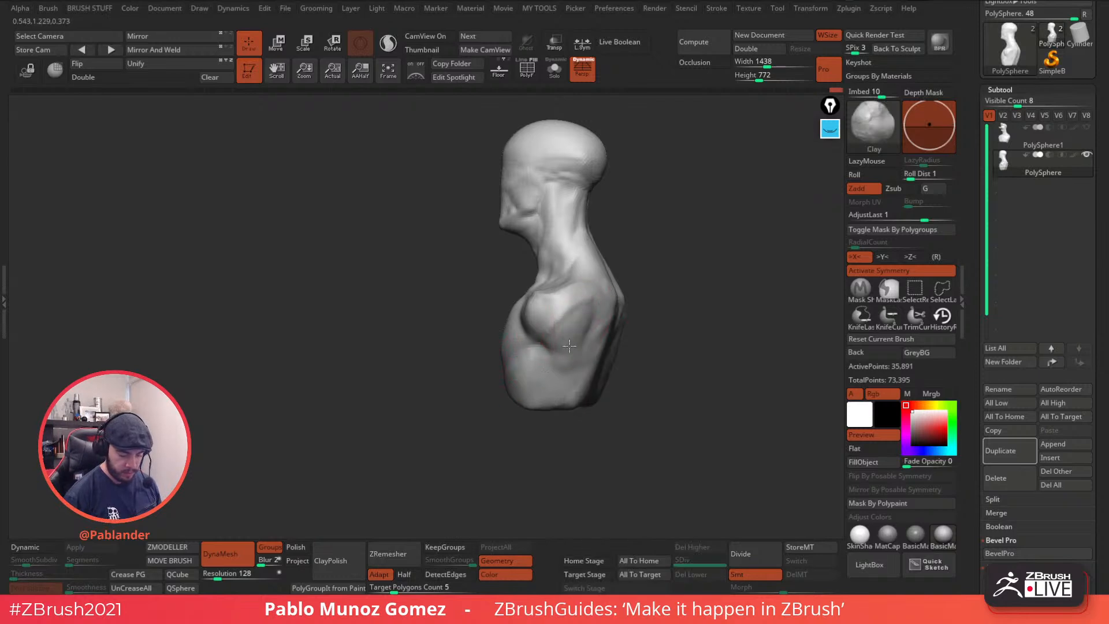
{"action": "key", "text": "ctrl+z"}
{"action": "right_click_drag", "start_coordinate": [601, 312], "coordinate": [695, 281]}
{"action": "mouse_move", "coordinate": [537, 330]}
{"action": "right_mouse_down"}
{"action": "mouse_move", "coordinate": [641, 289]}
{"action": "mouse_move", "coordinate": [609, 314]}
{"action": "mouse_move", "coordinate": [589, 283]}
{"action": "mouse_move", "coordinate": [565, 297]}
{"action": "right_mouse_up"}
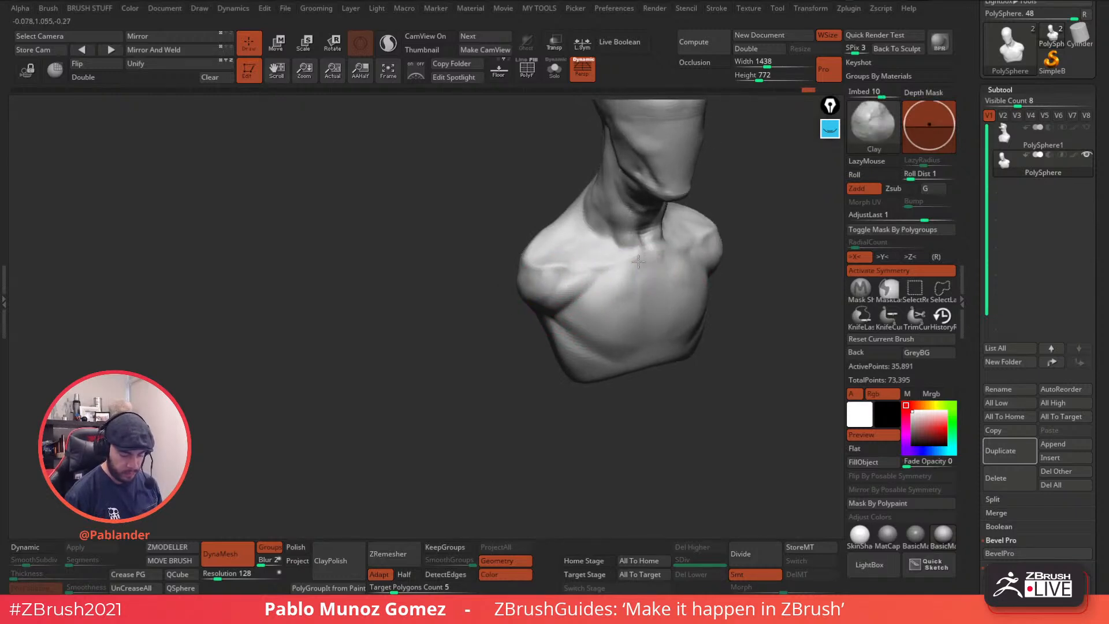
{"action": "right_click_drag", "start_coordinate": [569, 266], "coordinate": [563, 269]}
{"action": "right_click_drag", "start_coordinate": [694, 231], "coordinate": [602, 267]}
{"action": "right_click_drag", "start_coordinate": [693, 213], "coordinate": [625, 336], "text": "shift"}
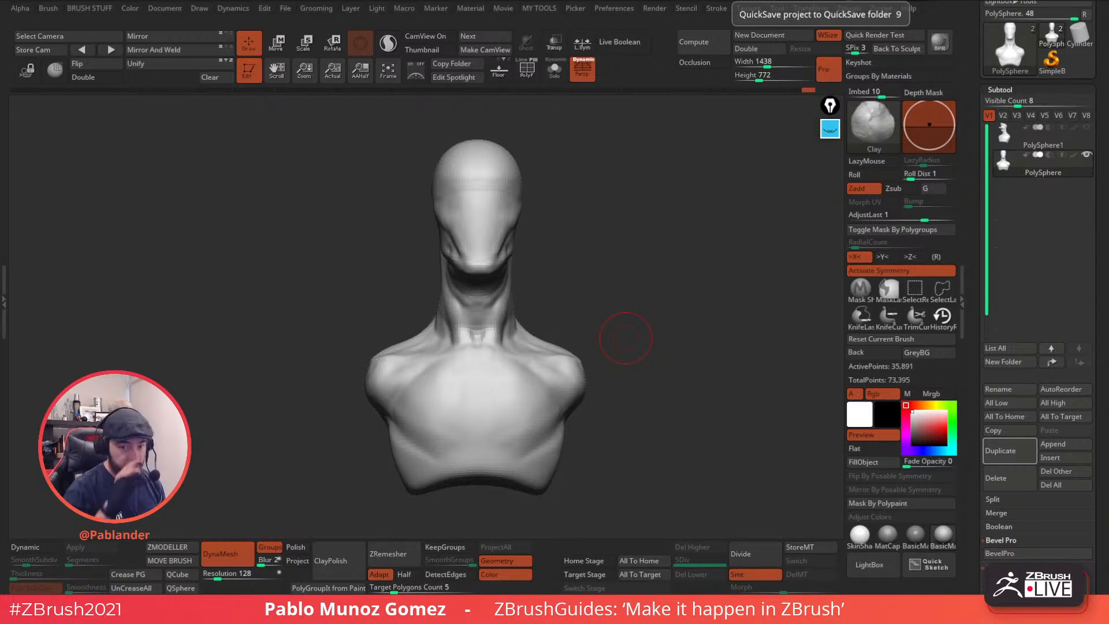
- Duplicate the bust subtool and hide the original so only the copy is shown
{"action": "left_click_drag", "start_coordinate": [635, 319], "coordinate": [650, 305], "text": "alt"}
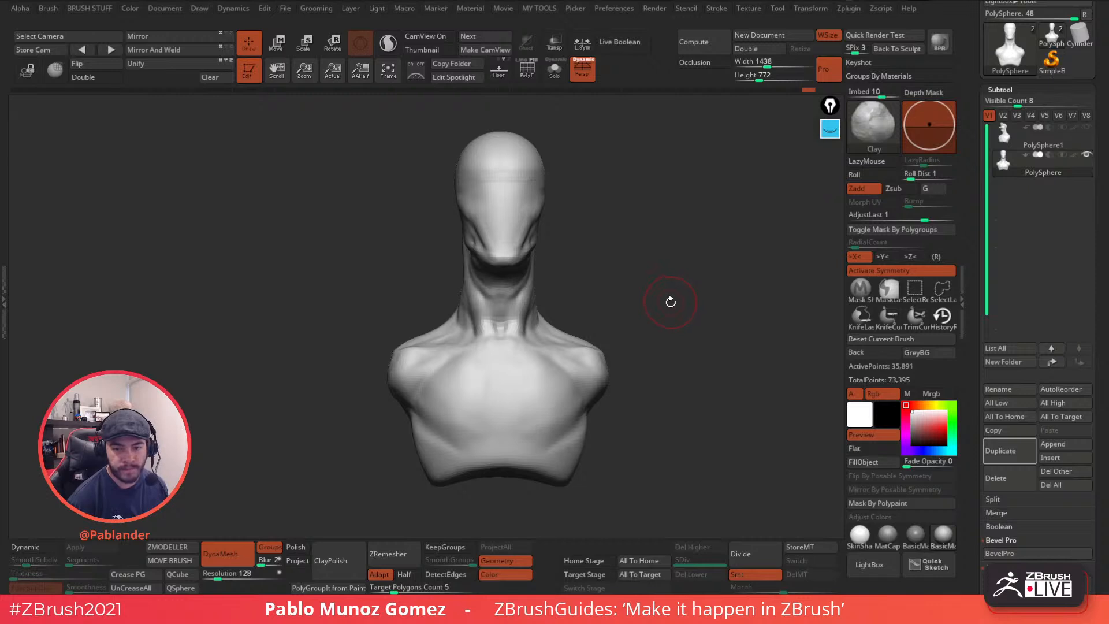
{"action": "left_click_drag", "start_coordinate": [680, 294], "coordinate": [661, 312]}
{"action": "key", "text": "ctrl+shift+d"}
{"action": "left_click", "coordinate": [1087, 155]}
{"action": "mouse_move", "coordinate": [671, 330]}
{"action": "left_mouse_down"}
{"action": "mouse_move", "coordinate": [646, 339]}
{"action": "mouse_move", "coordinate": [695, 312]}
{"action": "mouse_move", "coordinate": [686, 331]}
{"action": "mouse_move", "coordinate": [656, 312]}
{"action": "mouse_move", "coordinate": [614, 311]}
{"action": "left_mouse_up"}
{"action": "mouse_move", "coordinate": [556, 317]}
{"action": "left_mouse_down"}
{"action": "mouse_move", "coordinate": [556, 290]}
{"action": "mouse_move", "coordinate": [543, 292]}
{"action": "mouse_move", "coordinate": [555, 309]}
{"action": "left_mouse_up"}
{"action": "left_click_drag", "start_coordinate": [634, 276], "coordinate": [652, 273]}
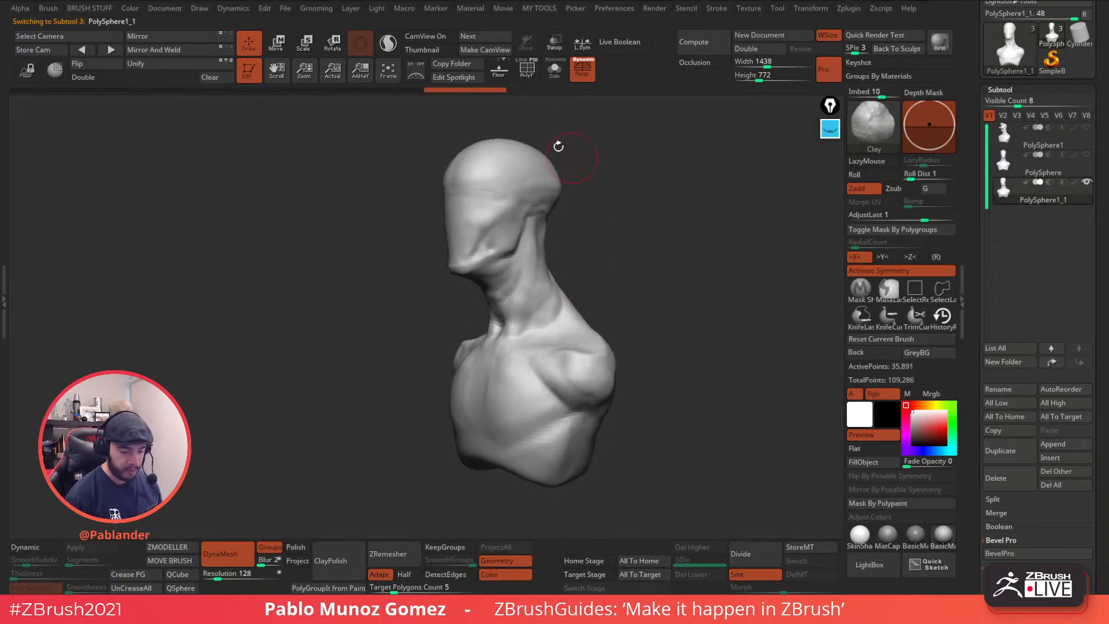
- Display the polygroup wireframe and remesh the bust copy with DynaMesh at resolution 272
{"action": "key", "text": "shift+f"}
{"action": "key", "text": "shift+f"}
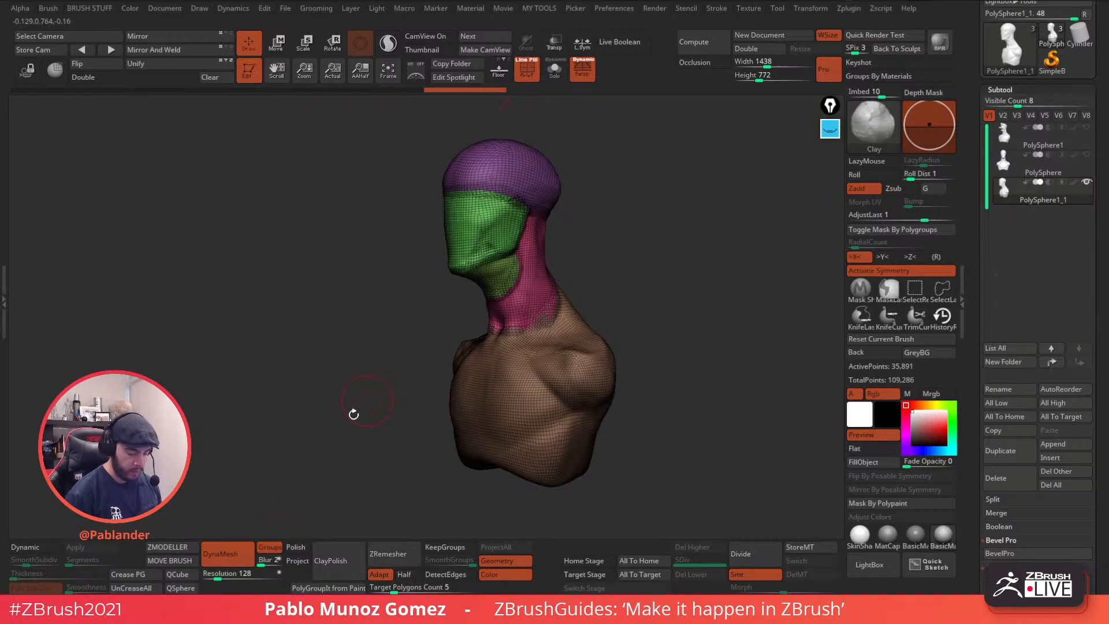
{"action": "left_click_drag", "start_coordinate": [217, 576], "coordinate": [223, 577]}
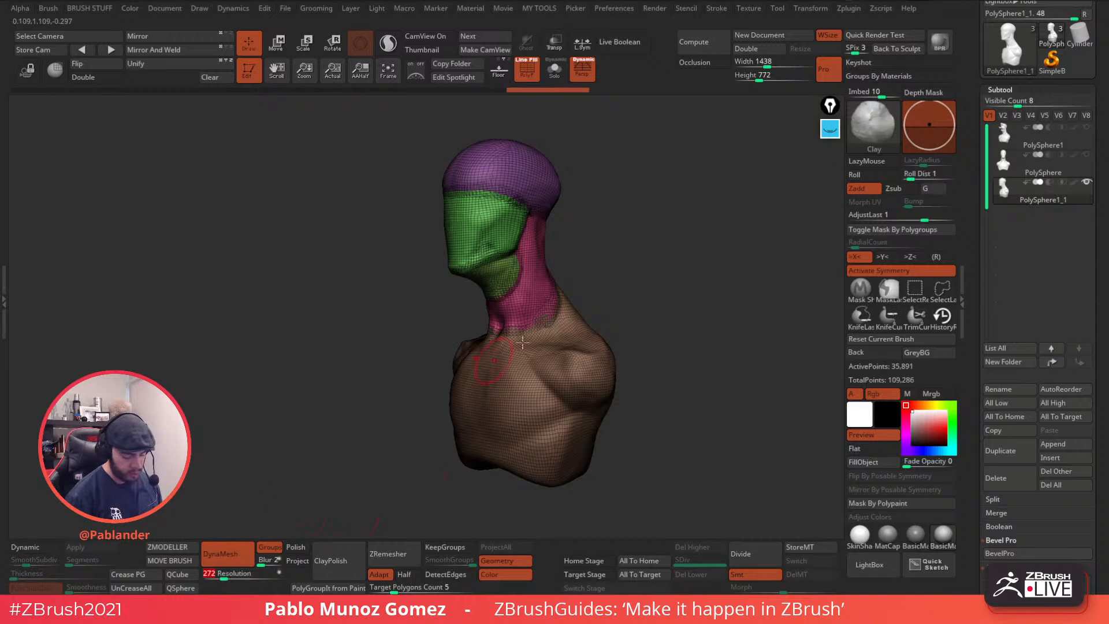
{"action": "key", "text": "ctrl"}
{"action": "left_click_drag", "start_coordinate": [643, 179], "coordinate": [649, 322], "text": "ctrl"}
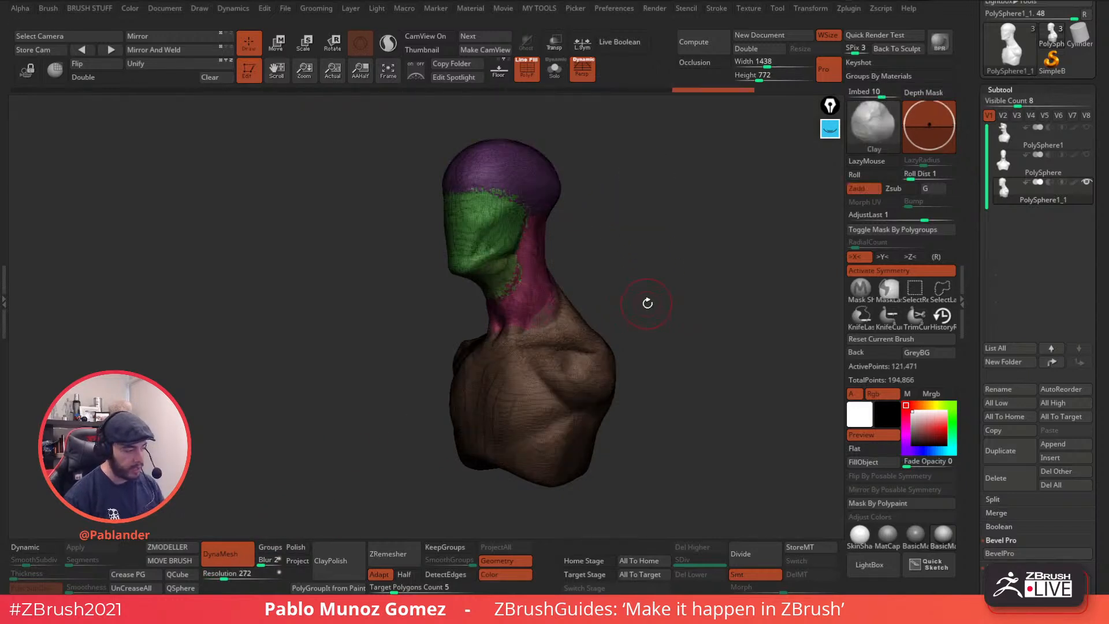
- Merge the bust copy's polygroups into a single group and turn off the wireframe display
{"action": "key", "text": "ctrl+w"}
{"action": "left_click_drag", "start_coordinate": [634, 269], "coordinate": [652, 382]}
{"action": "left_click_drag", "start_coordinate": [553, 245], "coordinate": [485, 248]}
{"action": "left_click_drag", "start_coordinate": [485, 248], "coordinate": [519, 340], "text": "alt"}
{"action": "right_click_drag", "start_coordinate": [468, 205], "coordinate": [566, 225]}
{"action": "key", "text": "f"}
{"action": "key", "text": "shift+f"}
- Smooth the surface of the face, neck, shoulders and chest on the remeshed bust
{"action": "left_click_drag", "start_coordinate": [629, 231], "coordinate": [648, 243]}
{"action": "left_click_drag", "start_coordinate": [648, 242], "coordinate": [607, 276], "text": "alt"}
{"action": "mouse_move", "coordinate": [434, 262]}
{"action": "left_mouse_down", "text": "shift"}
{"action": "mouse_move", "coordinate": [519, 264]}
{"action": "mouse_move", "coordinate": [505, 336]}
{"action": "left_mouse_up", "text": "shift"}
{"action": "left_click_drag", "start_coordinate": [595, 308], "coordinate": [604, 247], "text": "alt"}
{"action": "mouse_move", "coordinate": [500, 227]}
{"action": "left_mouse_down", "text": "shift"}
{"action": "mouse_move", "coordinate": [527, 285]}
{"action": "mouse_move", "coordinate": [569, 330]}
{"action": "left_mouse_up", "text": "shift"}
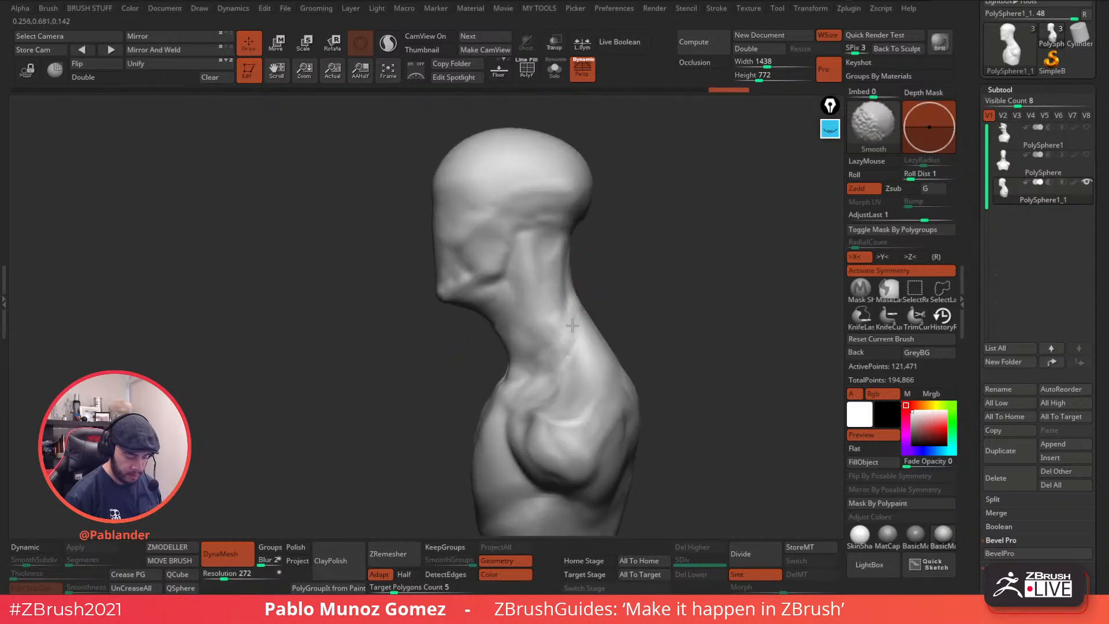
{"action": "mouse_move", "coordinate": [556, 409]}
{"action": "left_mouse_down"}
{"action": "mouse_move", "coordinate": [635, 267]}
{"action": "mouse_move", "coordinate": [632, 354]}
{"action": "left_mouse_up"}
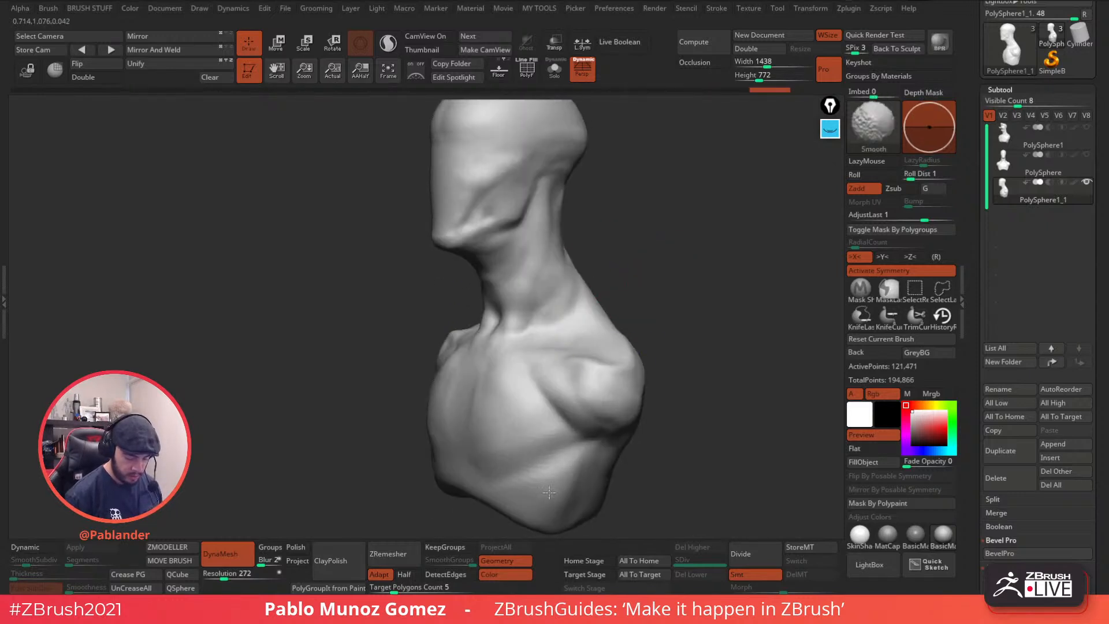
{"action": "mouse_move", "coordinate": [462, 477]}
{"action": "left_mouse_down"}
{"action": "mouse_move", "coordinate": [643, 245]}
{"action": "mouse_move", "coordinate": [594, 278]}
{"action": "mouse_move", "coordinate": [462, 293]}
{"action": "left_mouse_up"}
- Smooth the back of the neck and the upper back muscles
{"action": "left_click_drag", "start_coordinate": [643, 257], "coordinate": [468, 243]}
{"action": "mouse_move", "coordinate": [438, 372]}
{"action": "right_mouse_down"}
{"action": "mouse_move", "coordinate": [601, 329]}
{"action": "mouse_move", "coordinate": [518, 298]}
{"action": "right_mouse_up"}
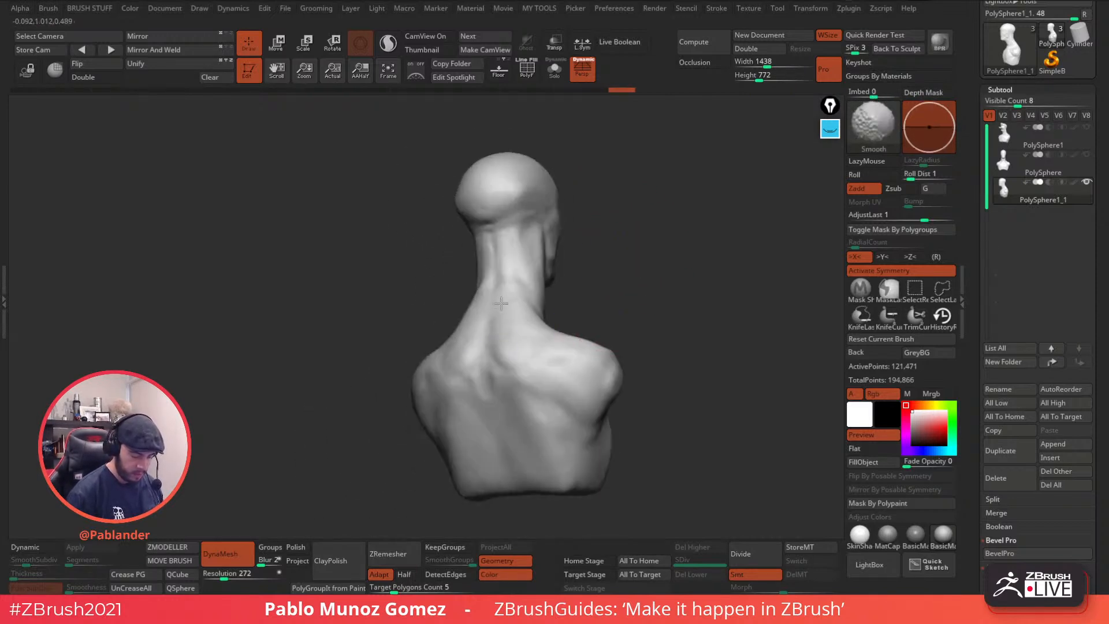
{"action": "mouse_move", "coordinate": [499, 365]}
{"action": "right_mouse_down"}
{"action": "mouse_move", "coordinate": [686, 290]}
{"action": "mouse_move", "coordinate": [441, 411]}
{"action": "mouse_move", "coordinate": [601, 310]}
{"action": "mouse_move", "coordinate": [364, 468]}
{"action": "mouse_move", "coordinate": [601, 302]}
{"action": "mouse_move", "coordinate": [473, 381]}
{"action": "right_mouse_up"}
{"action": "mouse_move", "coordinate": [508, 314]}
{"action": "right_mouse_down"}
{"action": "mouse_move", "coordinate": [559, 262]}
{"action": "mouse_move", "coordinate": [461, 235]}
{"action": "mouse_move", "coordinate": [462, 269]}
{"action": "mouse_move", "coordinate": [453, 217]}
{"action": "mouse_move", "coordinate": [527, 241]}
{"action": "right_mouse_up"}
{"action": "mouse_move", "coordinate": [459, 179]}
{"action": "right_mouse_down"}
{"action": "mouse_move", "coordinate": [544, 248]}
{"action": "mouse_move", "coordinate": [520, 266]}
{"action": "mouse_move", "coordinate": [587, 297]}
{"action": "mouse_move", "coordinate": [574, 277]}
{"action": "right_mouse_up"}
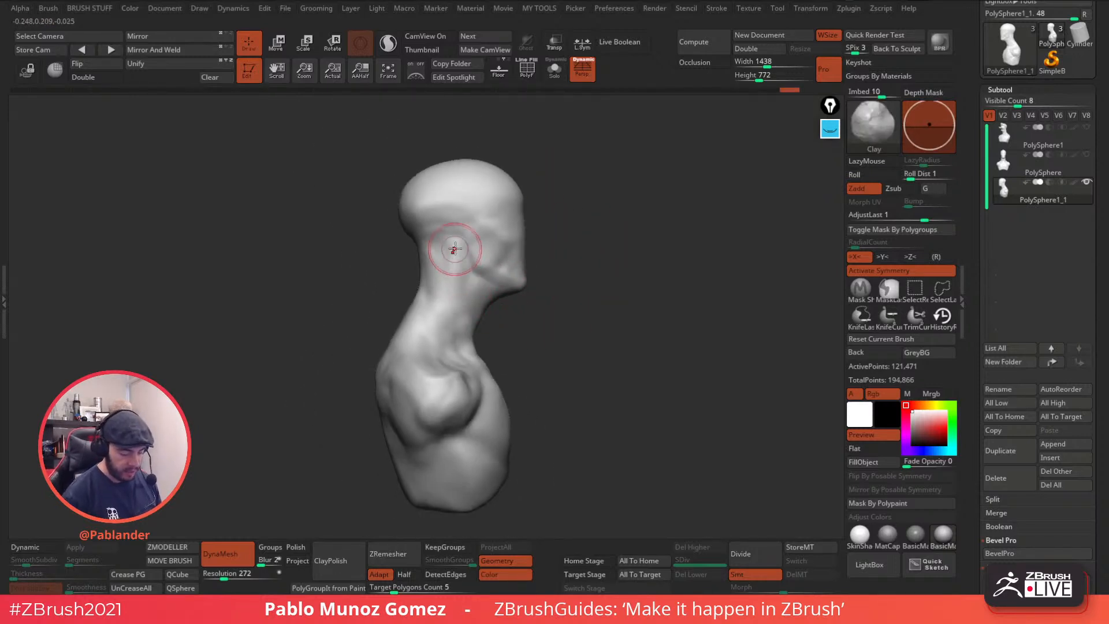
- Refine the side of the neck with the Clay brush and soften the strokes
{"action": "key", "text": "shift"}
{"action": "right_click_drag", "start_coordinate": [498, 325], "coordinate": [566, 274]}
{"action": "mouse_move", "coordinate": [497, 327]}
{"action": "left_mouse_down"}
{"action": "mouse_move", "coordinate": [502, 350]}
{"action": "mouse_move", "coordinate": [507, 312]}
{"action": "left_mouse_up"}
{"action": "key", "text": "shift"}
{"action": "mouse_move", "coordinate": [507, 312]}
{"action": "right_mouse_down", "text": "shift"}
{"action": "mouse_move", "coordinate": [607, 302]}
{"action": "mouse_move", "coordinate": [660, 349]}
{"action": "mouse_move", "coordinate": [619, 372]}
{"action": "right_mouse_up", "text": "shift"}
- Adjust the outline at the base of the neck with the Move brush
{"action": "key", "text": "b"}
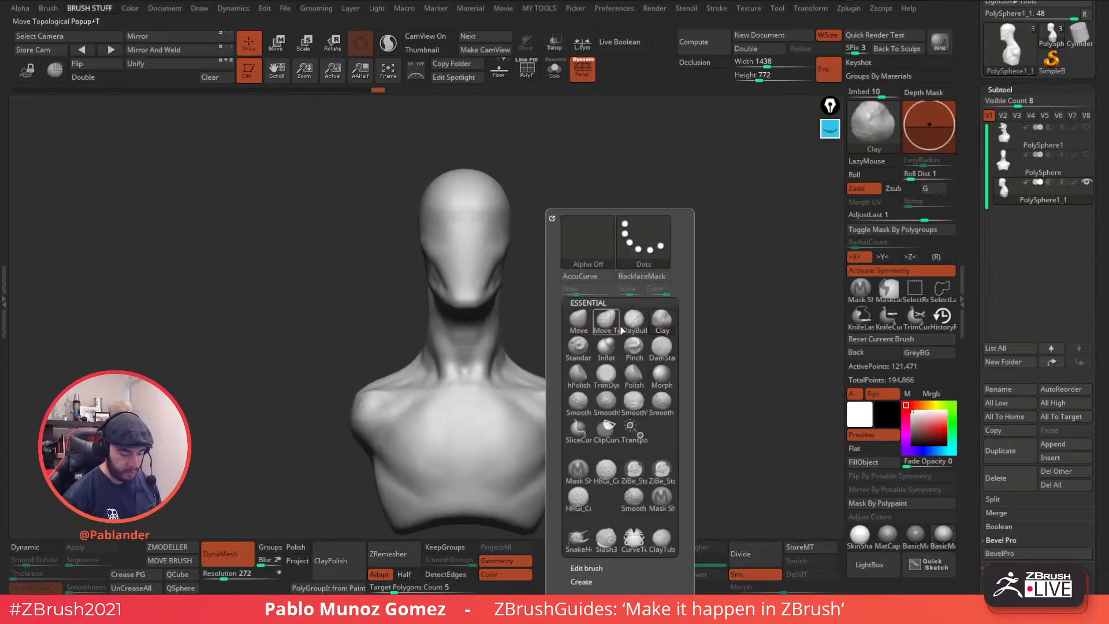
{"action": "key", "text": "m"}
{"action": "key", "text": "v"}
{"action": "key", "text": "space"}
{"action": "mouse_move", "coordinate": [500, 342]}
{"action": "left_mouse_down"}
{"action": "mouse_move", "coordinate": [496, 330]}
{"action": "mouse_move", "coordinate": [478, 371]}
{"action": "left_mouse_up"}
{"action": "mouse_move", "coordinate": [478, 371]}
{"action": "right_mouse_down"}
{"action": "mouse_move", "coordinate": [584, 302]}
{"action": "mouse_move", "coordinate": [623, 312]}
{"action": "mouse_move", "coordinate": [814, 295]}
{"action": "right_mouse_up"}
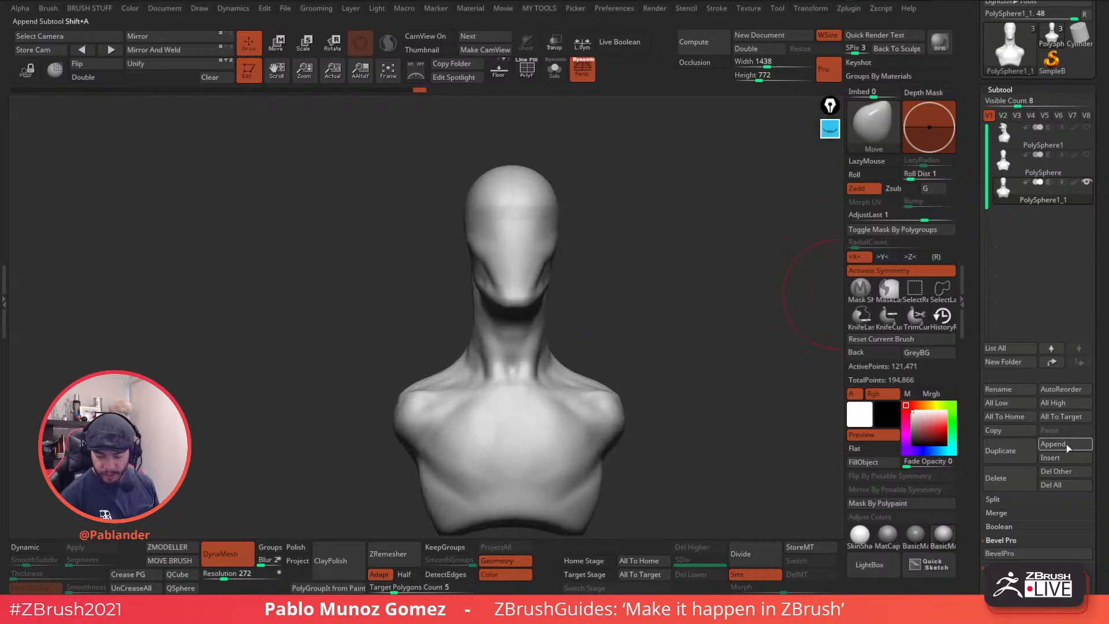
- Add a pair of eyeball spheres as a new subtool with the Append Eyes macro
{"action": "right_click_drag", "start_coordinate": [751, 312], "coordinate": [678, 320]}
{"action": "right_click", "coordinate": [673, 252]}
{"action": "left_click", "coordinate": [668, 250]}
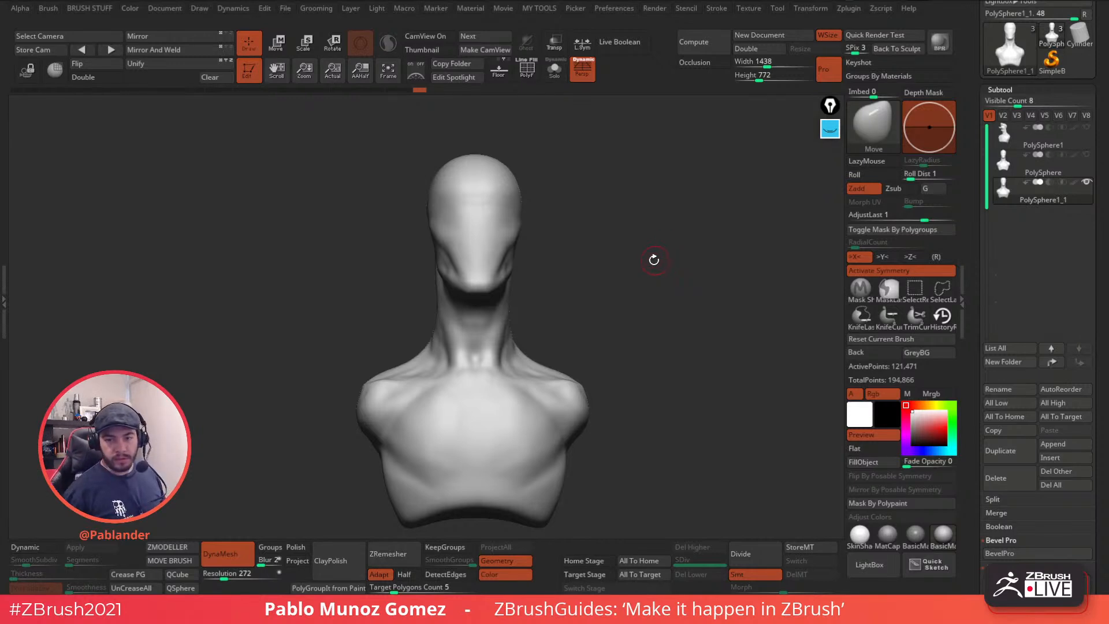
{"action": "right_click_drag", "start_coordinate": [646, 286], "coordinate": [644, 264], "text": "alt"}
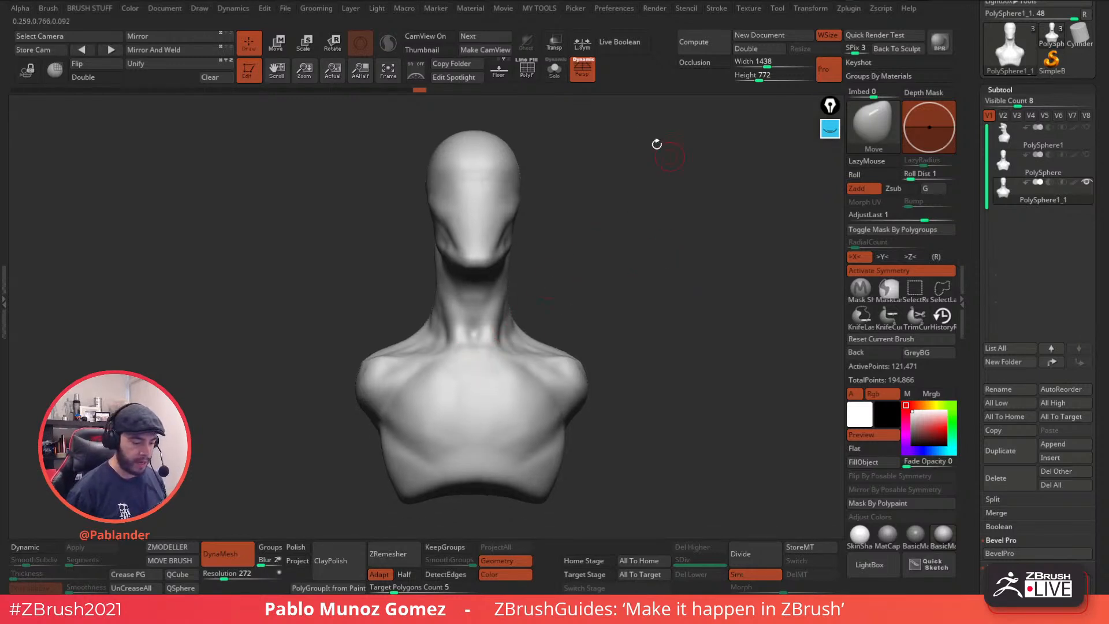
{"action": "left_click", "coordinate": [406, 8]}
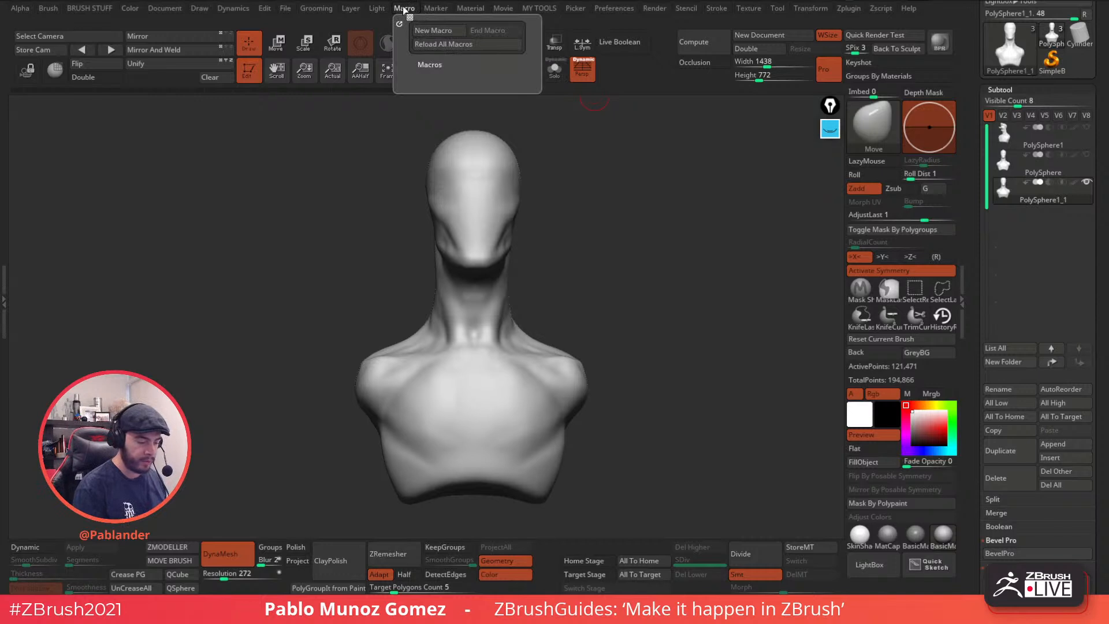
{"action": "left_click", "coordinate": [474, 63]}
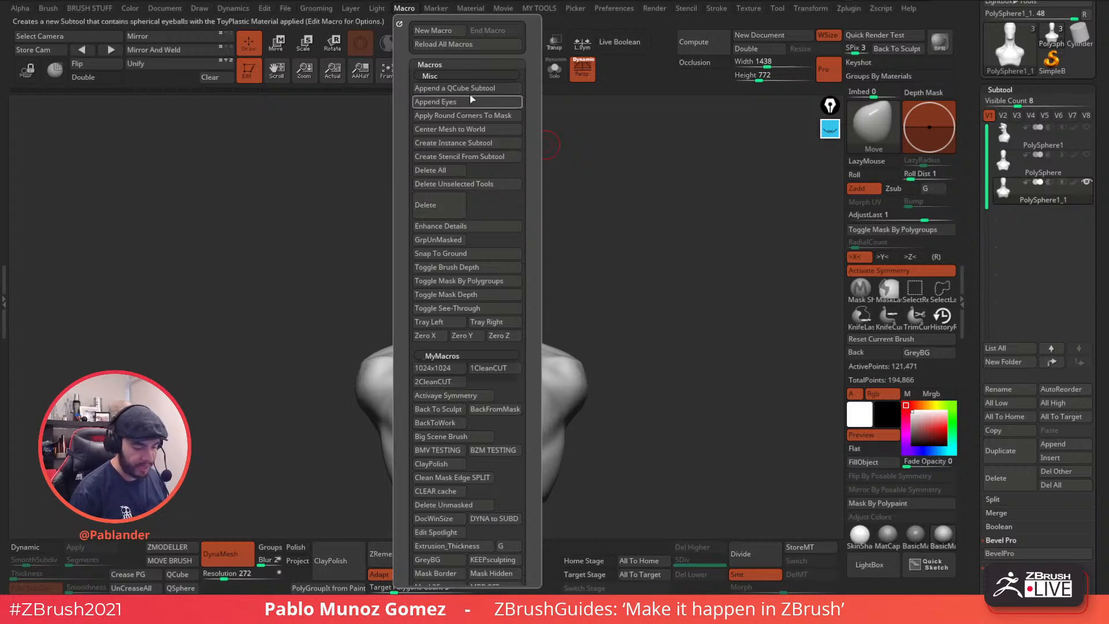
{"action": "left_click", "coordinate": [454, 101]}
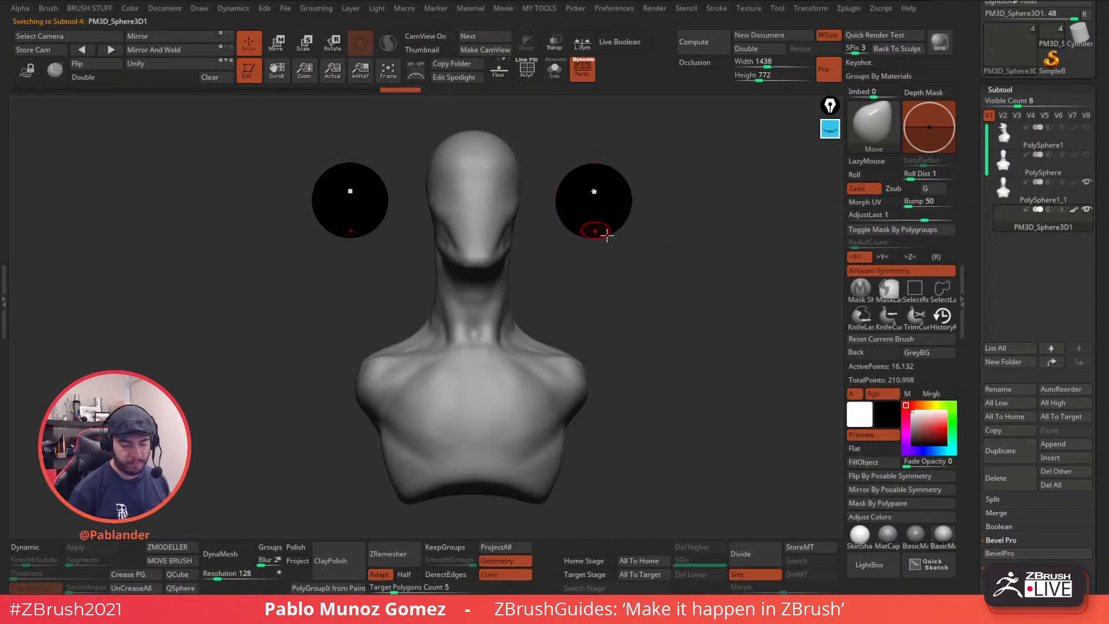
- Examine the wireframe and the size of the eye spheres beside the head
{"action": "left_click", "coordinate": [532, 74]}
{"action": "right_click_drag", "start_coordinate": [604, 179], "coordinate": [604, 286], "text": "ctrl"}
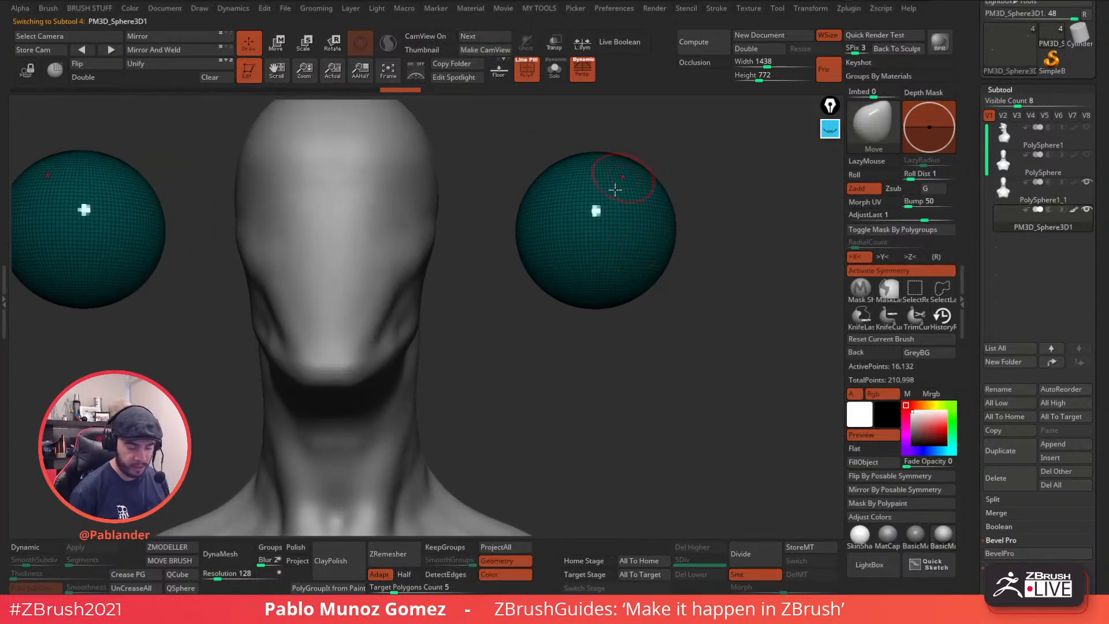
{"action": "left_click", "coordinate": [527, 71]}
{"action": "key", "text": "f"}
{"action": "right_click_drag", "start_coordinate": [581, 265], "coordinate": [590, 209], "text": "alt"}
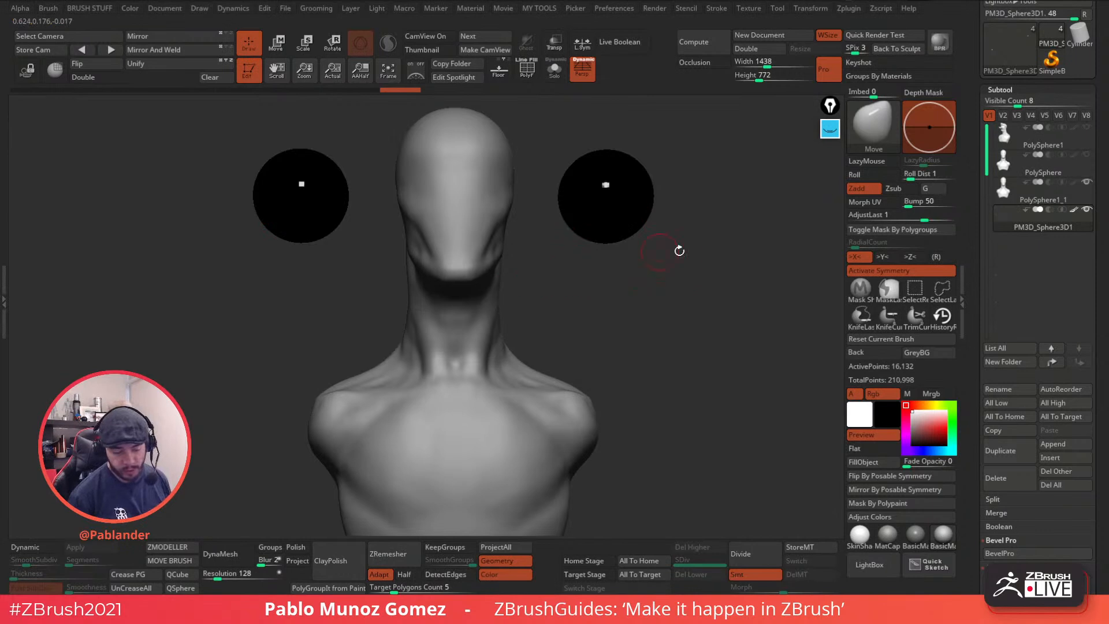
{"action": "left_click_drag", "start_coordinate": [922, 425], "coordinate": [908, 407]}
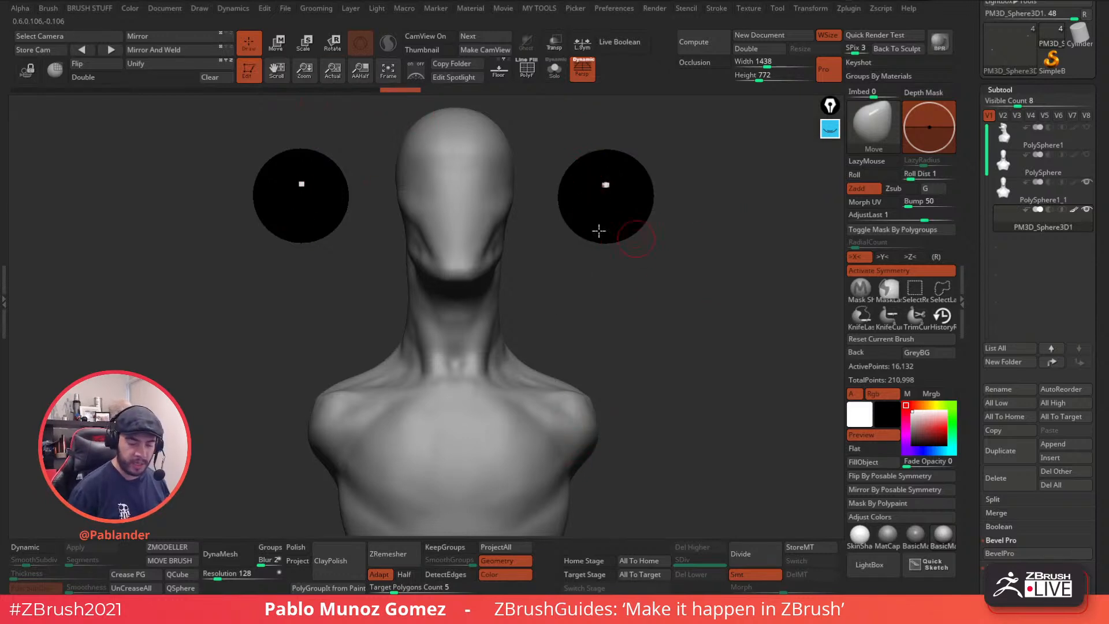
- Move both eye spheres symmetrically inward and slightly up to the sides of the head
{"action": "key", "text": "w"}
{"action": "left_click", "coordinate": [619, 229]}
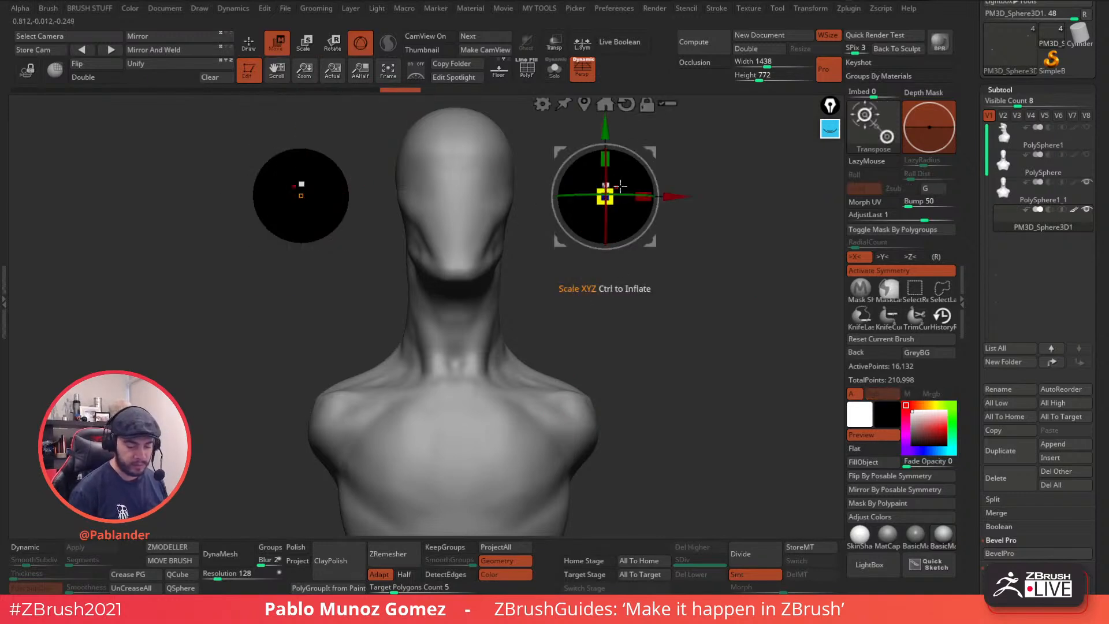
{"action": "left_click_drag", "start_coordinate": [650, 152], "coordinate": [576, 140]}
- Try to scale down the eye spheres, isolate them from the bust and undo the scaling
{"action": "left_click_drag", "start_coordinate": [539, 174], "coordinate": [522, 192]}
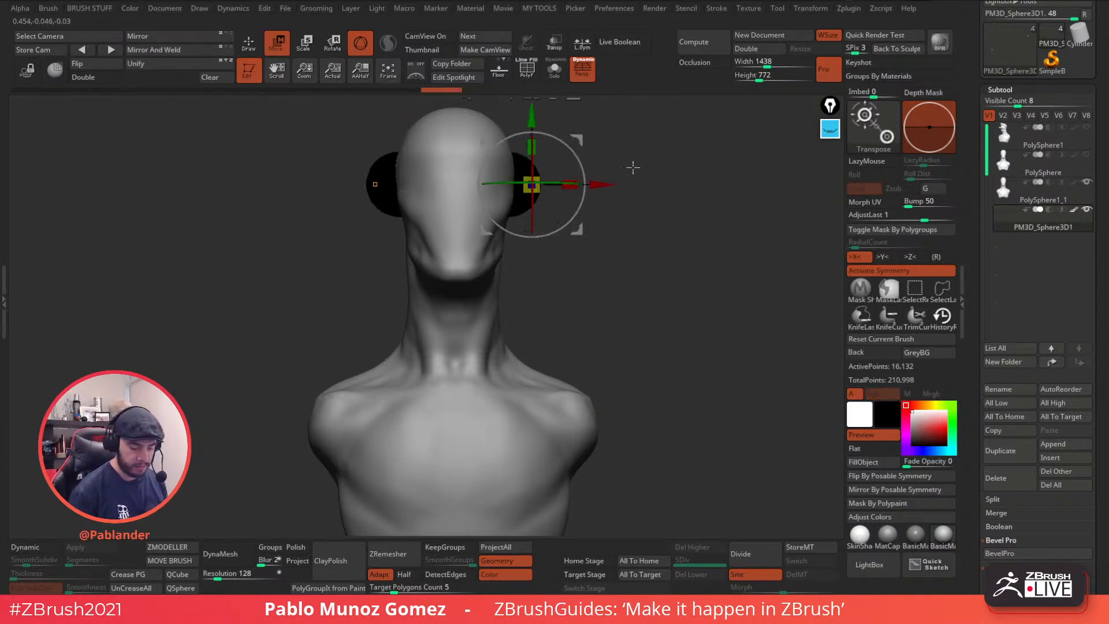
{"action": "left_click_drag", "start_coordinate": [607, 171], "coordinate": [599, 165], "text": "shift"}
{"action": "left_click_drag", "start_coordinate": [613, 128], "coordinate": [662, 189]}
{"action": "left_click", "coordinate": [556, 71]}
{"action": "key", "text": "ctrl+z"}
{"action": "key", "text": "ctrl+z"}
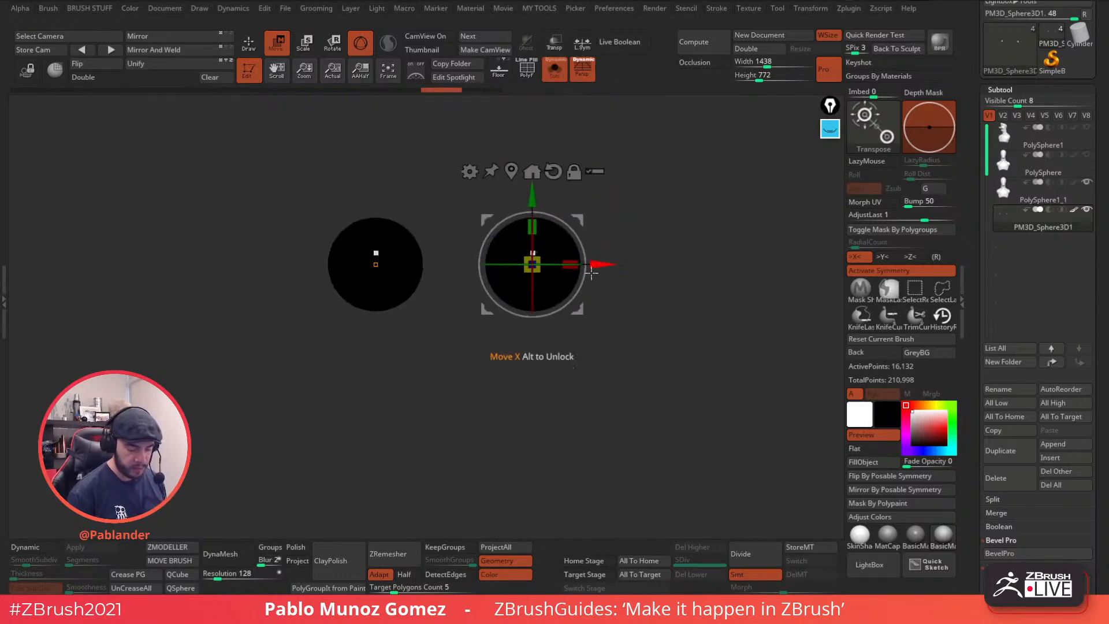
- Try to scale both eye spheres together about their shared centre and undo it
{"action": "left_click_drag", "start_coordinate": [534, 257], "coordinate": [638, 216]}
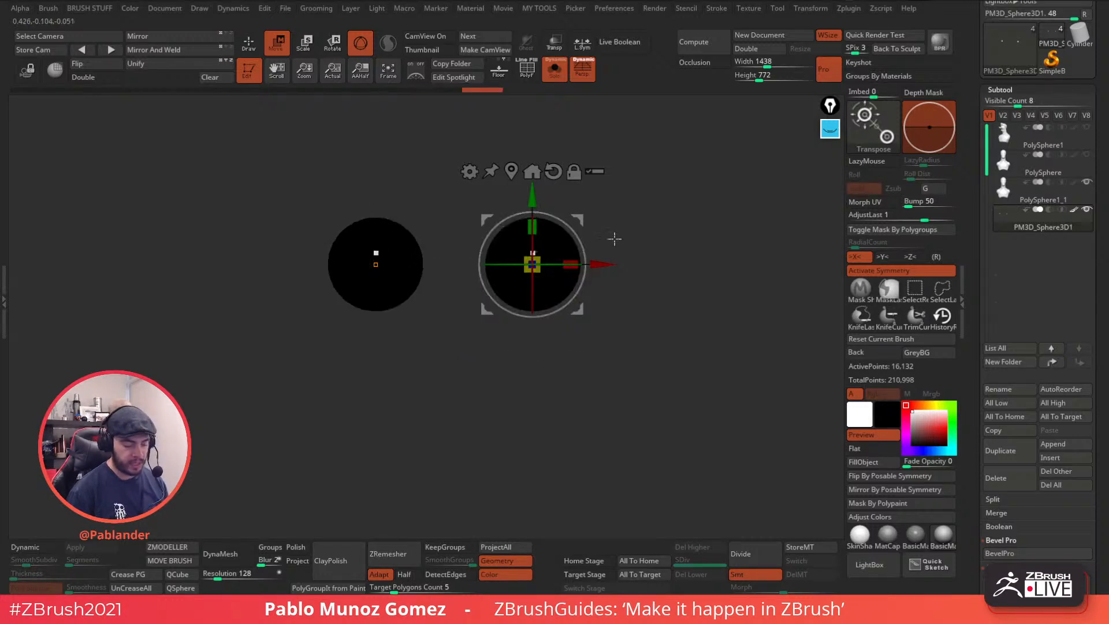
{"action": "key", "text": "ctrl+z"}
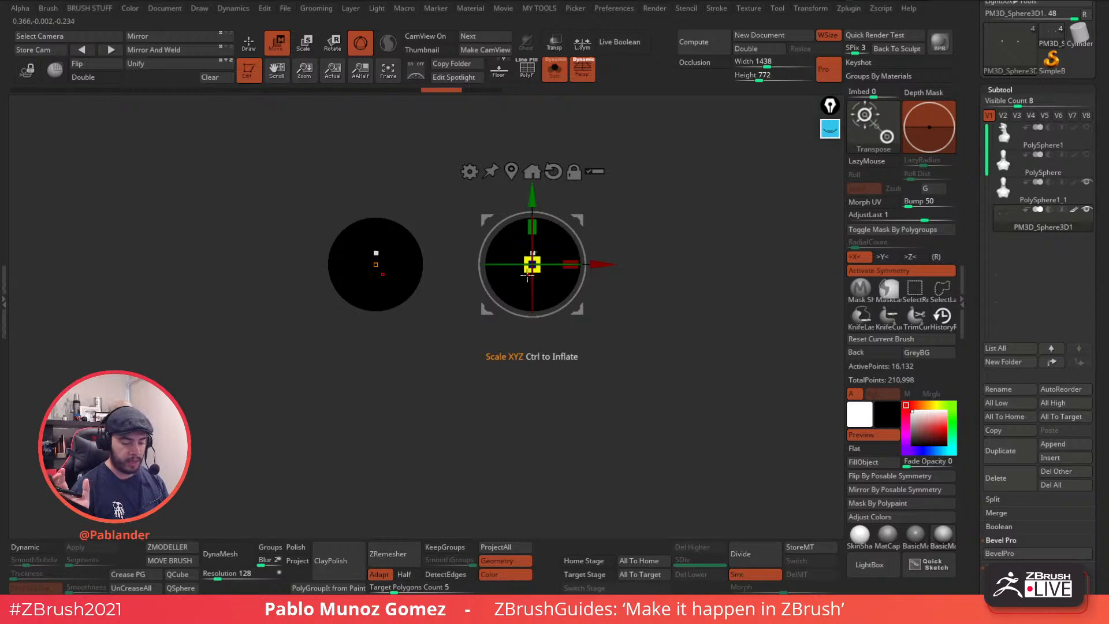
- Annotate the eye spheres in yellow with one box around both and lines converging on their shared centre
{"action": "left_click", "coordinate": [830, 128]}
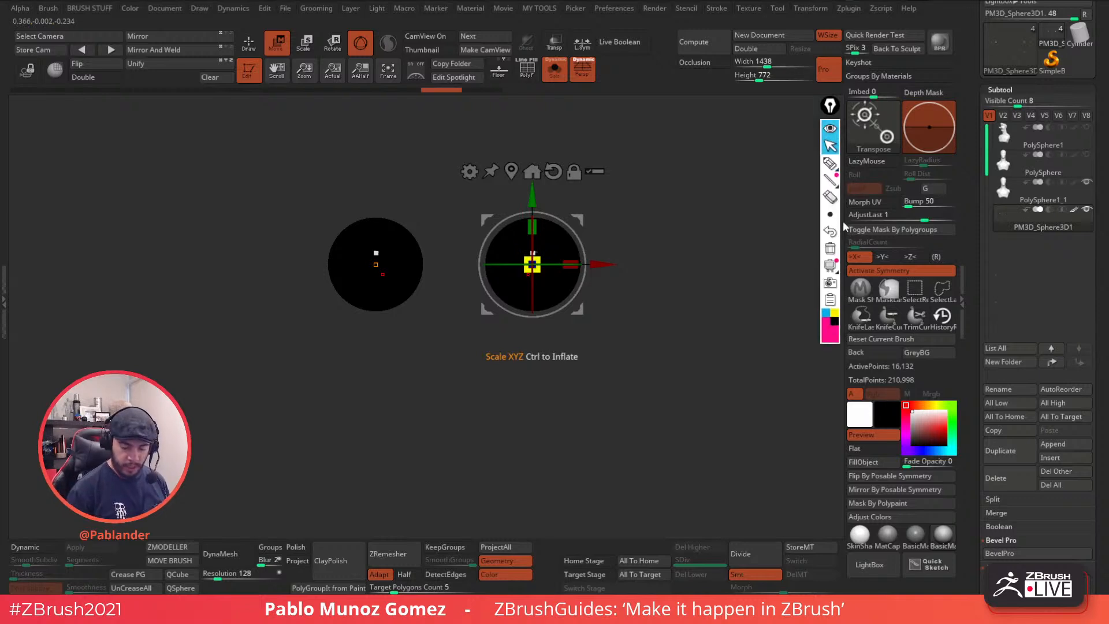
{"action": "left_click", "coordinate": [832, 315]}
{"action": "mouse_move", "coordinate": [561, 225]}
{"action": "left_mouse_down"}
{"action": "mouse_move", "coordinate": [365, 222]}
{"action": "mouse_move", "coordinate": [352, 317]}
{"action": "mouse_move", "coordinate": [593, 297]}
{"action": "mouse_move", "coordinate": [569, 213]}
{"action": "mouse_move", "coordinate": [543, 256]}
{"action": "left_mouse_up"}
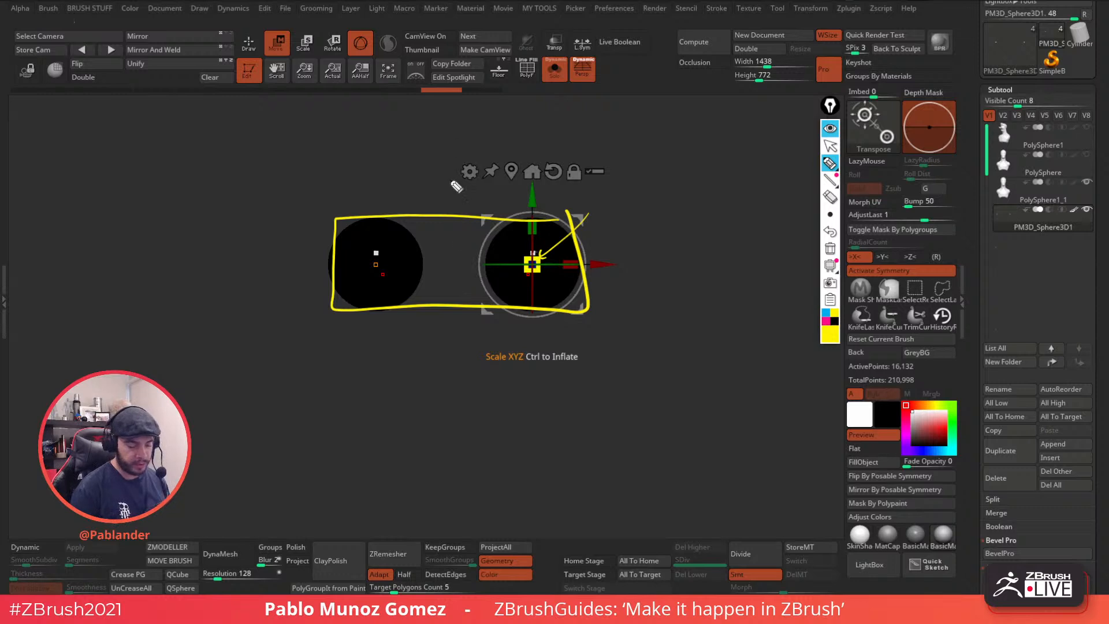
{"action": "left_click_drag", "start_coordinate": [692, 186], "coordinate": [602, 235]}
{"action": "left_click_drag", "start_coordinate": [609, 219], "coordinate": [622, 234]}
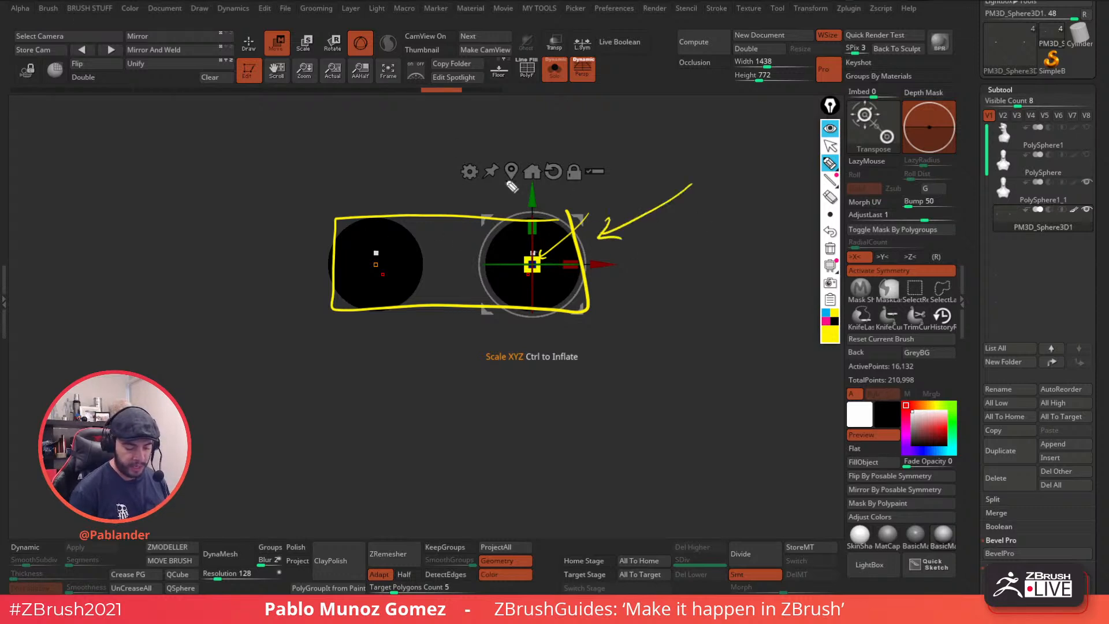
{"action": "left_click_drag", "start_coordinate": [454, 111], "coordinate": [446, 492]}
{"action": "left_click_drag", "start_coordinate": [617, 407], "coordinate": [461, 263]}
{"action": "left_click_drag", "start_coordinate": [315, 445], "coordinate": [443, 264]}
{"action": "left_click_drag", "start_coordinate": [319, 130], "coordinate": [454, 242]}
{"action": "left_click_drag", "start_coordinate": [563, 123], "coordinate": [454, 246]}
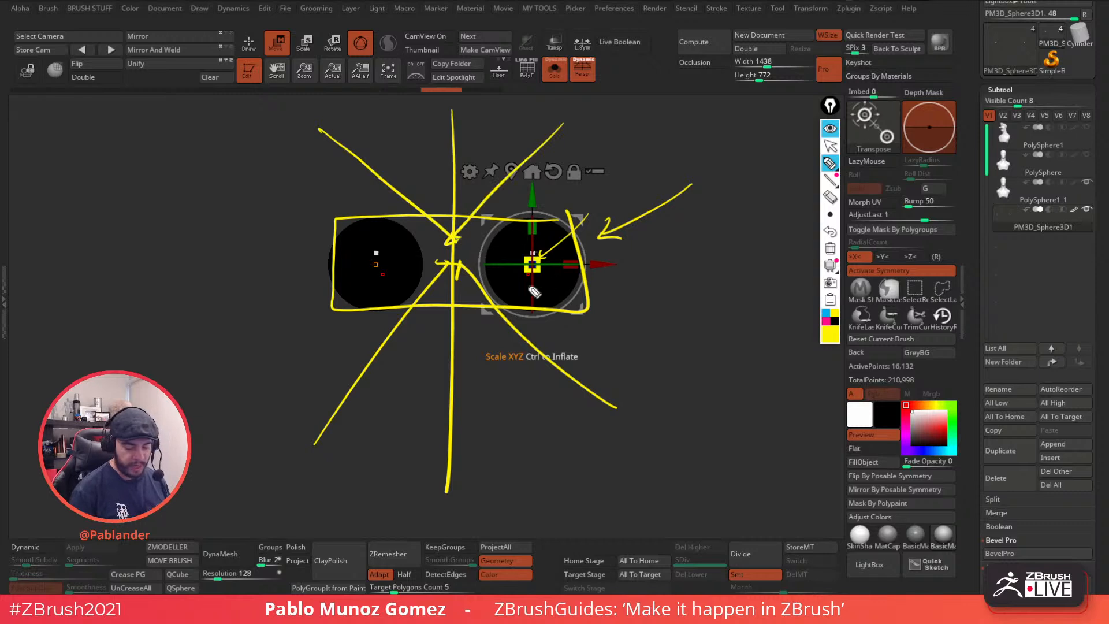
{"action": "left_click_drag", "start_coordinate": [458, 260], "coordinate": [465, 261]}
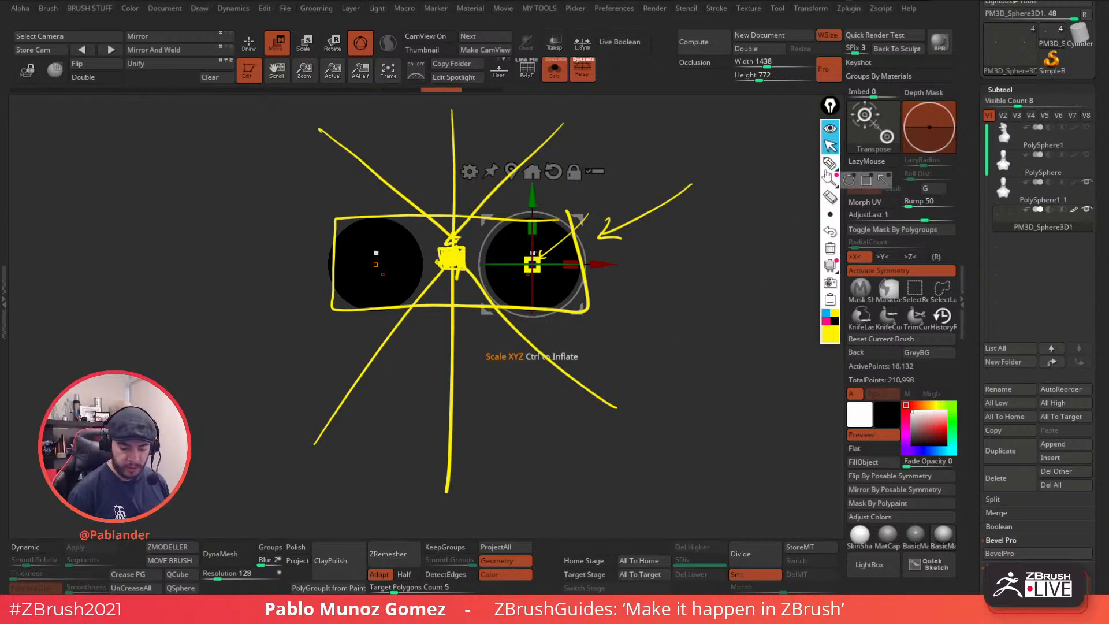
{"action": "left_click", "coordinate": [829, 128]}
- Turn on local symmetry for transforming the eye spheres
{"action": "left_click", "coordinate": [582, 45]}
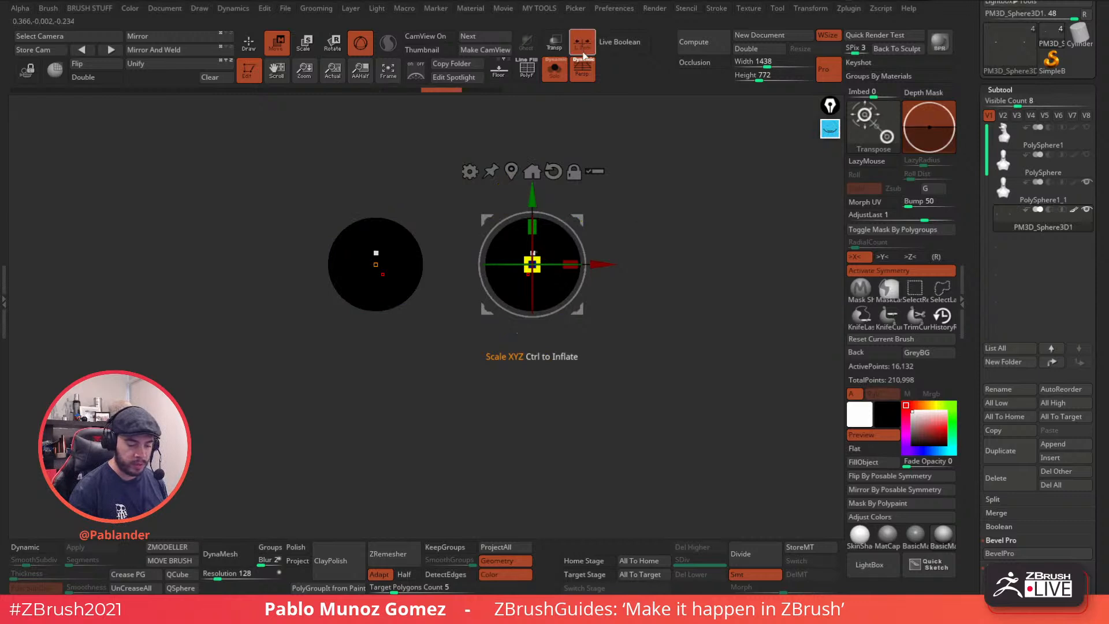
{"action": "left_click", "coordinate": [810, 8]}
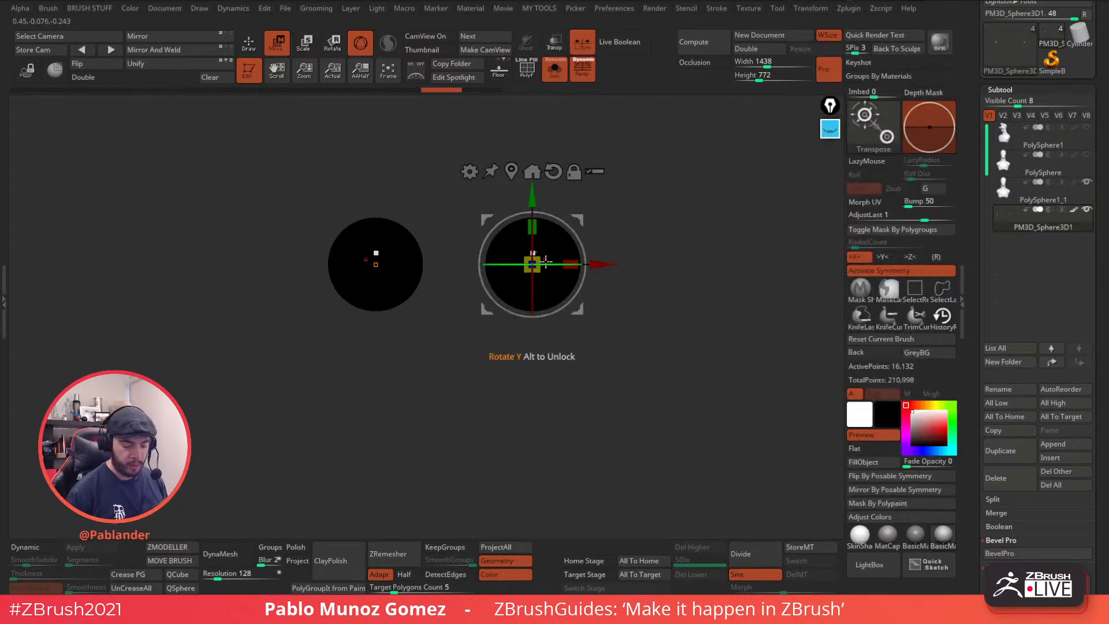
- Clear the yellow annotations and draw a separate pink box around each eye sphere
{"action": "left_click", "coordinate": [830, 129]}
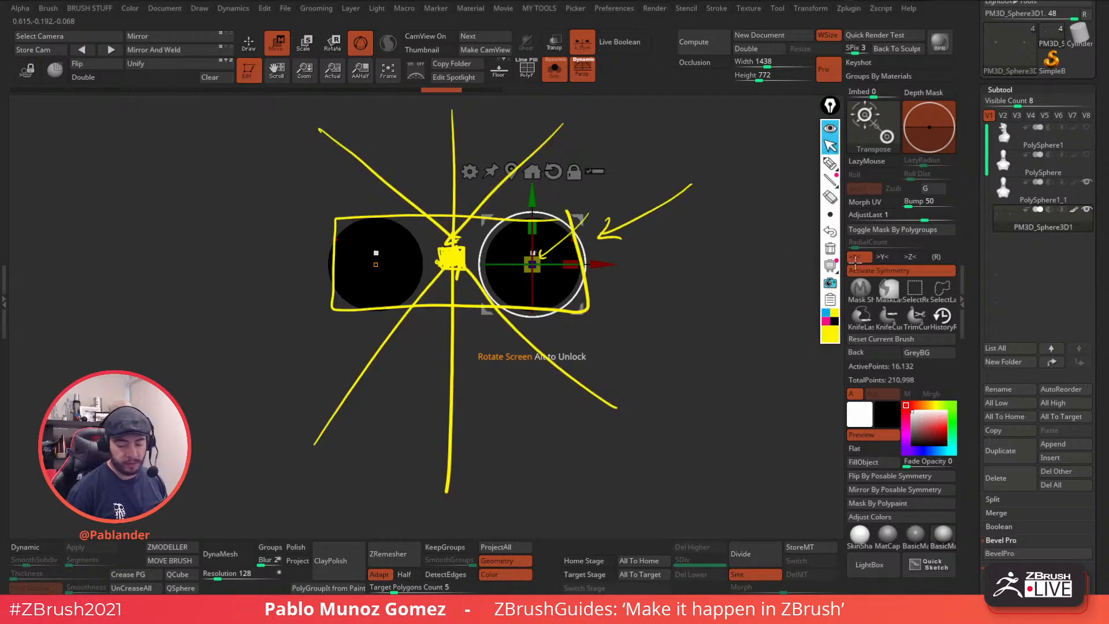
{"action": "left_click", "coordinate": [830, 250]}
{"action": "left_click", "coordinate": [830, 163]}
{"action": "left_click", "coordinate": [829, 332]}
{"action": "mouse_move", "coordinate": [484, 215]}
{"action": "left_mouse_down"}
{"action": "mouse_move", "coordinate": [484, 257]}
{"action": "mouse_move", "coordinate": [577, 315]}
{"action": "mouse_move", "coordinate": [488, 215]}
{"action": "left_mouse_up"}
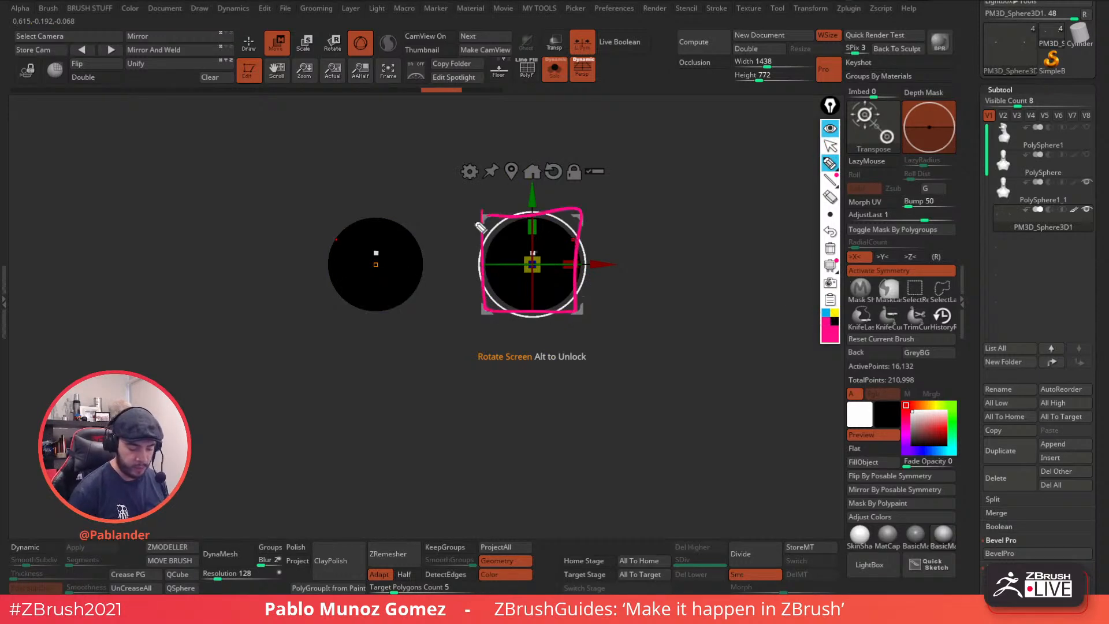
{"action": "mouse_move", "coordinate": [328, 244]}
{"action": "left_mouse_down"}
{"action": "mouse_move", "coordinate": [425, 314]}
{"action": "mouse_move", "coordinate": [326, 222]}
{"action": "left_mouse_up"}
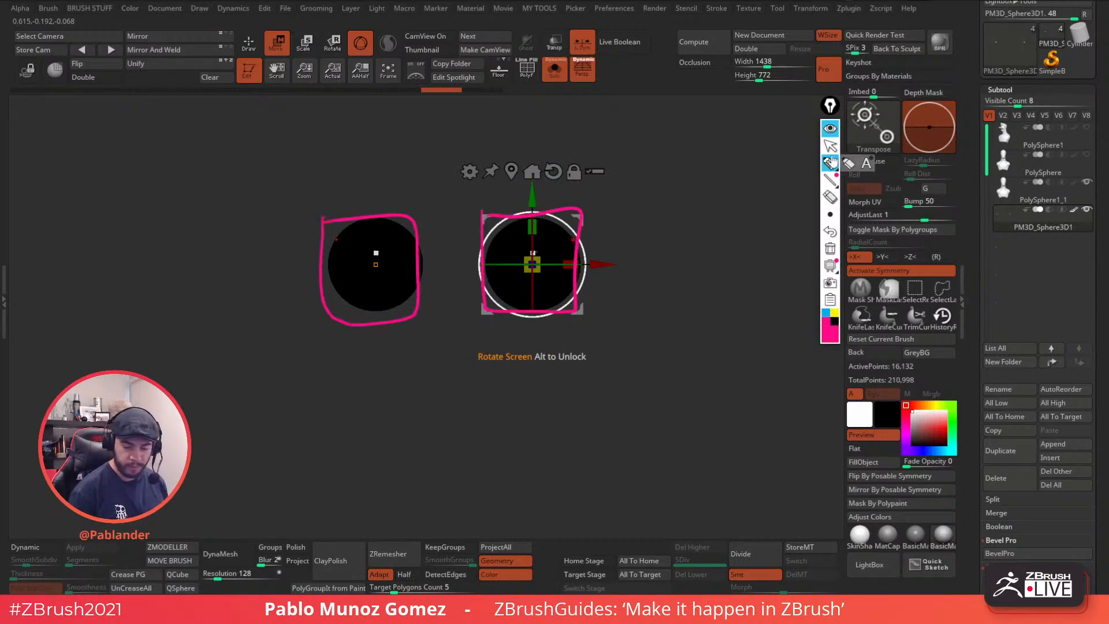
{"action": "left_click", "coordinate": [829, 128]}
- Scale down both eye spheres about their own centres and show the bust again
{"action": "left_click_drag", "start_coordinate": [578, 292], "coordinate": [523, 279]}
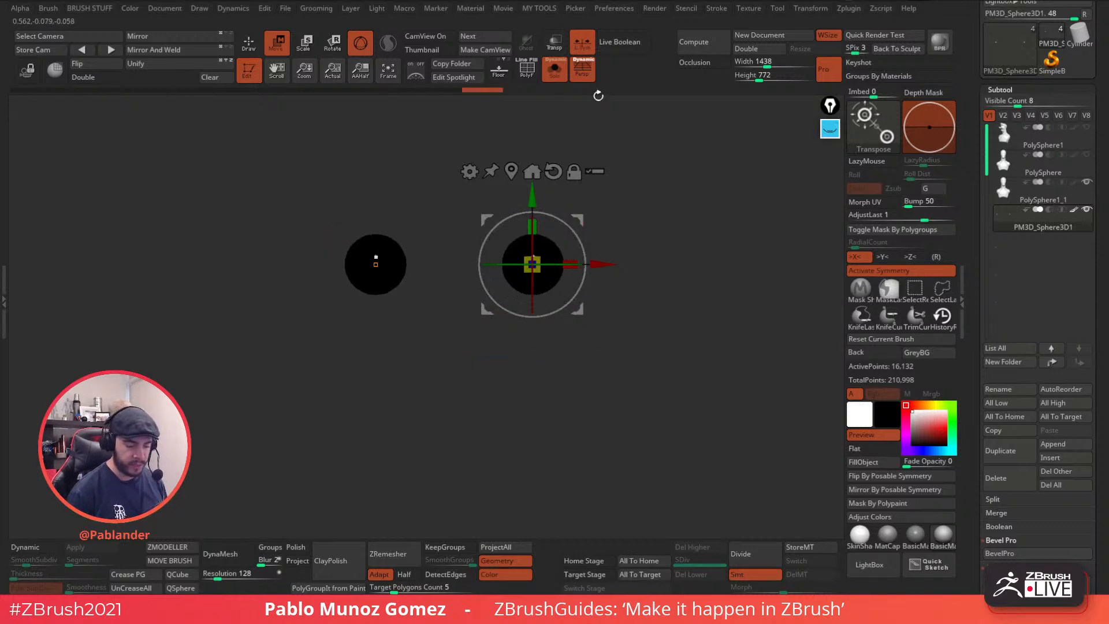
{"action": "left_click", "coordinate": [554, 68]}
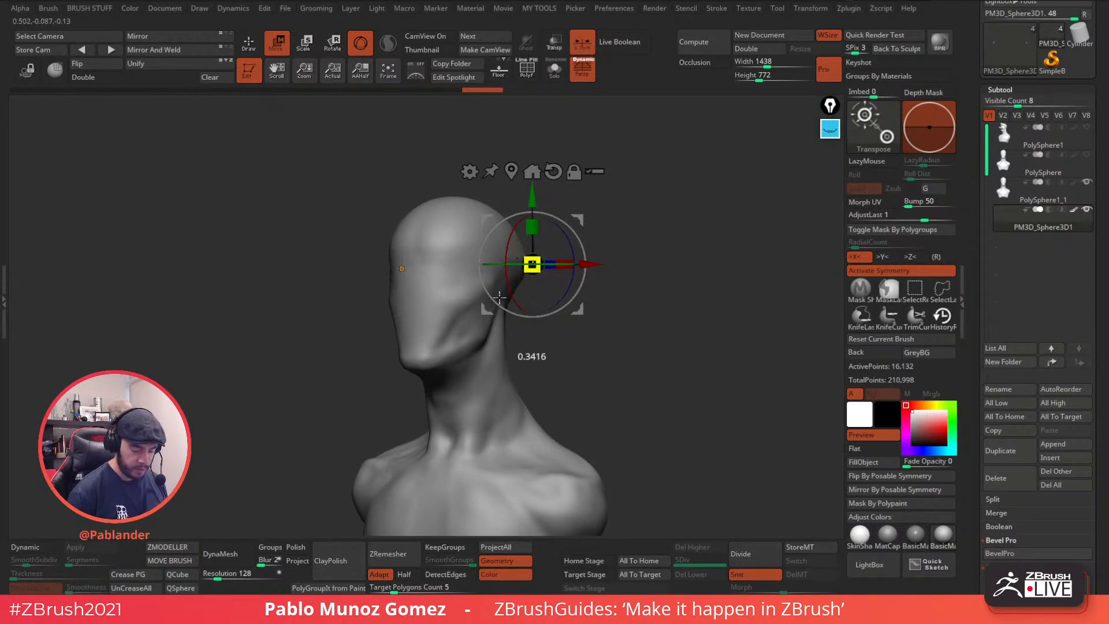
- Place the smaller eye spheres symmetrically inside the face at eye level, with transparency turned on
{"action": "left_click_drag", "start_coordinate": [651, 241], "coordinate": [472, 287]}
{"action": "mouse_move", "coordinate": [454, 240]}
{"action": "left_mouse_down"}
{"action": "mouse_move", "coordinate": [408, 283]}
{"action": "mouse_move", "coordinate": [492, 258]}
{"action": "mouse_move", "coordinate": [442, 246]}
{"action": "mouse_move", "coordinate": [589, 219]}
{"action": "mouse_move", "coordinate": [597, 243]}
{"action": "mouse_move", "coordinate": [557, 214]}
{"action": "mouse_move", "coordinate": [623, 215]}
{"action": "mouse_move", "coordinate": [562, 224]}
{"action": "left_mouse_up"}
{"action": "left_click", "coordinate": [556, 43]}
{"action": "key", "text": "q"}
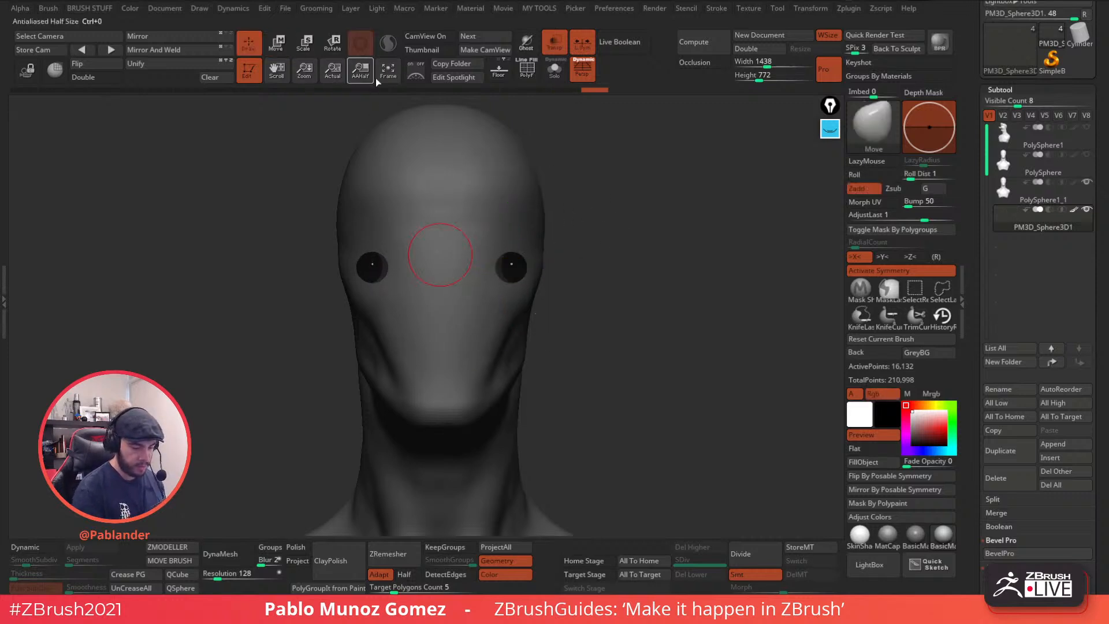
- Turn off transparency and refine how deep the eye spheres sit in the head from side and front
{"action": "key", "text": "shift+ctrl+t"}
{"action": "key", "text": "f"}
{"action": "left_click_drag", "start_coordinate": [562, 243], "coordinate": [644, 265]}
{"action": "key", "text": "w"}
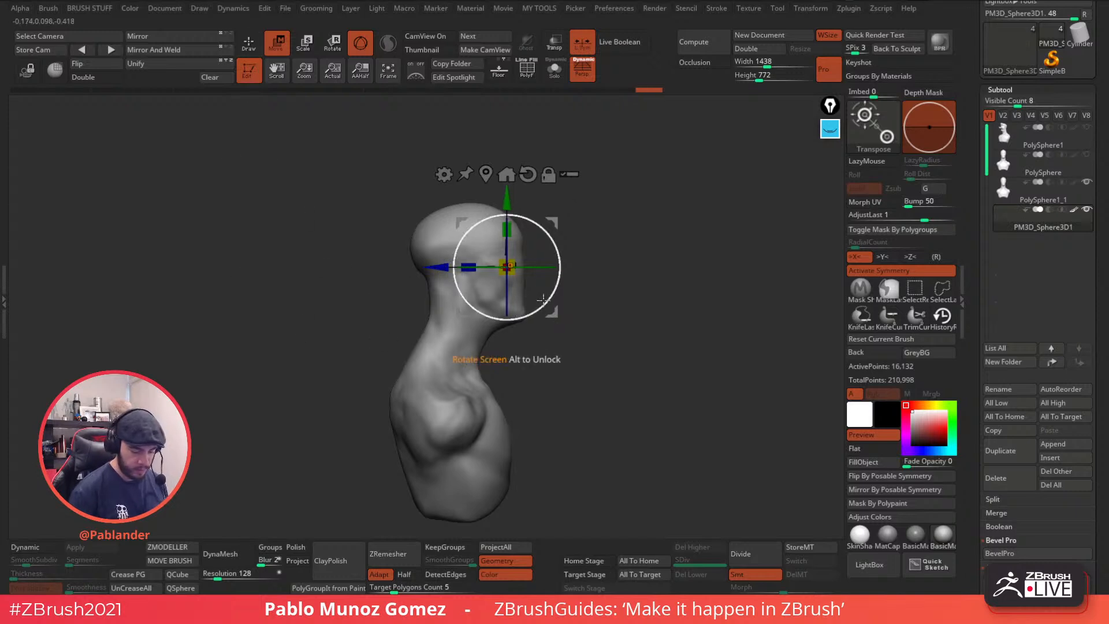
{"action": "left_click", "coordinate": [248, 43]}
{"action": "mouse_move", "coordinate": [661, 299]}
{"action": "left_mouse_down"}
{"action": "mouse_move", "coordinate": [599, 306]}
{"action": "mouse_move", "coordinate": [565, 296]}
{"action": "mouse_move", "coordinate": [591, 281]}
{"action": "mouse_move", "coordinate": [564, 322]}
{"action": "mouse_move", "coordinate": [552, 309]}
{"action": "left_mouse_up"}
{"action": "key", "text": "w"}
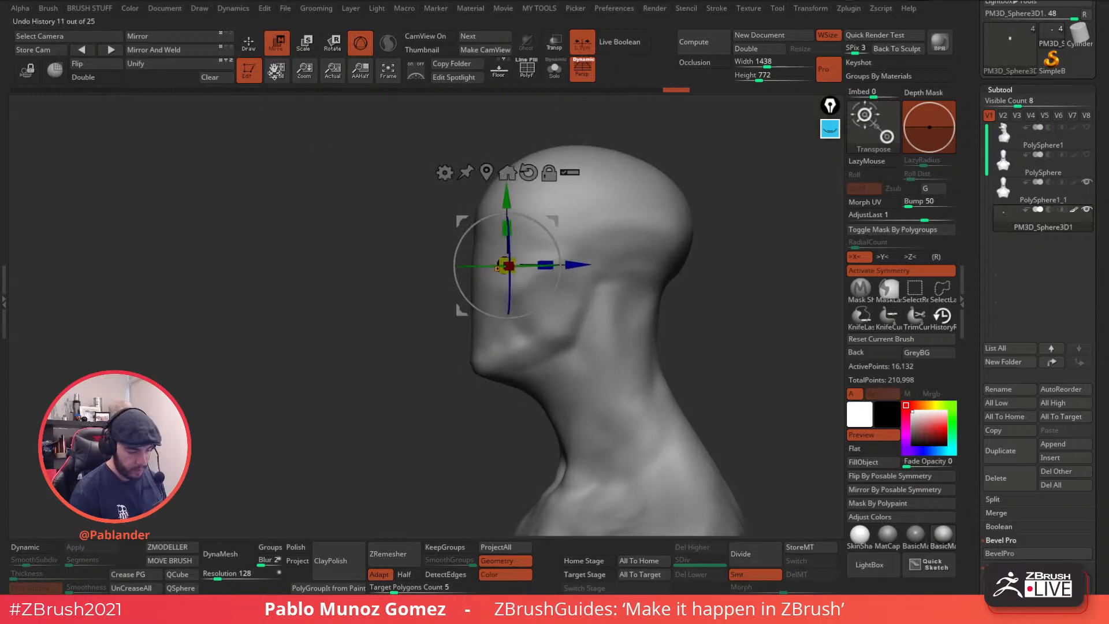
{"action": "key", "text": "q"}
{"action": "mouse_move", "coordinate": [430, 425]}
{"action": "left_mouse_down"}
{"action": "mouse_move", "coordinate": [421, 421]}
{"action": "mouse_move", "coordinate": [605, 371]}
{"action": "mouse_move", "coordinate": [597, 362]}
{"action": "mouse_move", "coordinate": [640, 330]}
{"action": "left_mouse_up"}
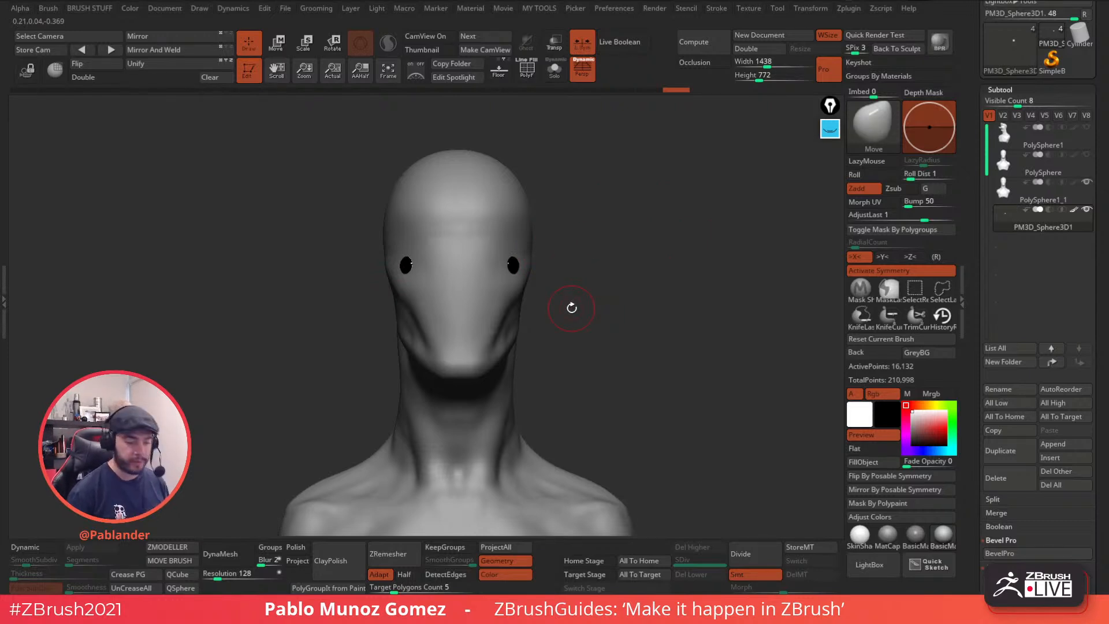
{"action": "mouse_move", "coordinate": [628, 296]}
{"action": "left_mouse_down", "text": "alt"}
{"action": "mouse_move", "coordinate": [612, 341]}
{"action": "mouse_move", "coordinate": [595, 296]}
{"action": "left_mouse_up", "text": "alt"}
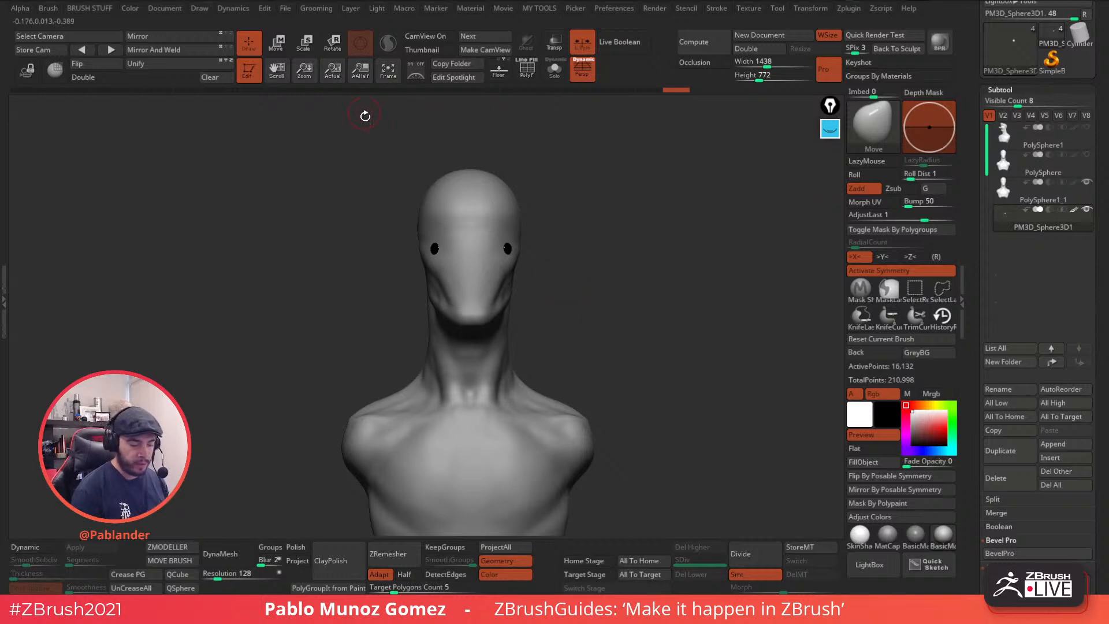
- Try larger eye spheres on the head and undo the scaling and move
{"action": "key", "text": "w"}
{"action": "left_click_drag", "start_coordinate": [531, 243], "coordinate": [651, 262]}
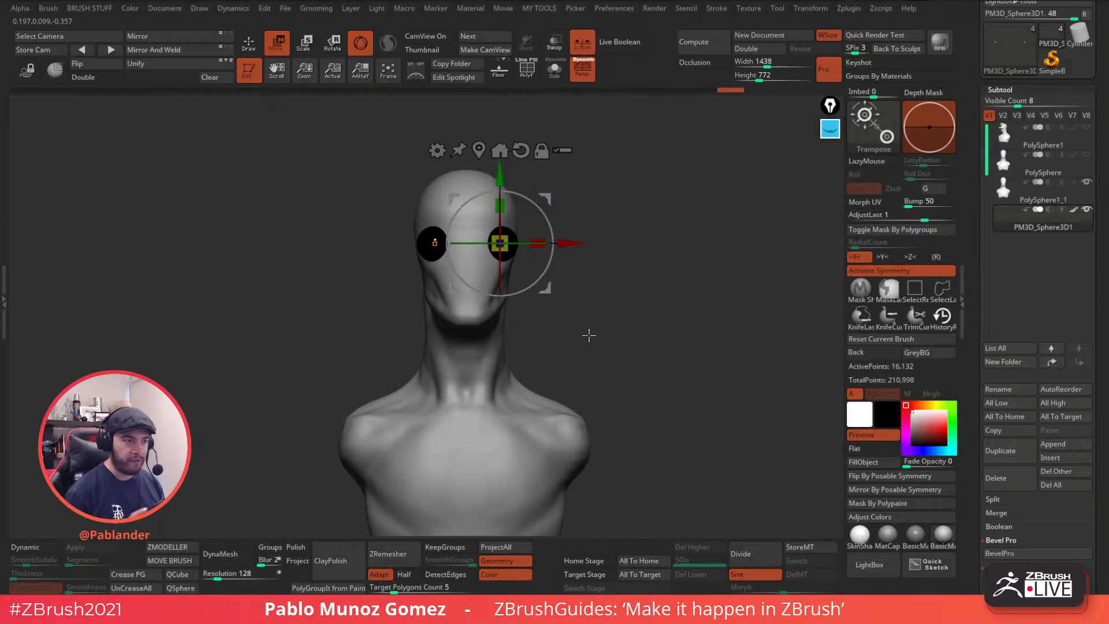
{"action": "left_click_drag", "start_coordinate": [650, 288], "coordinate": [673, 293]}
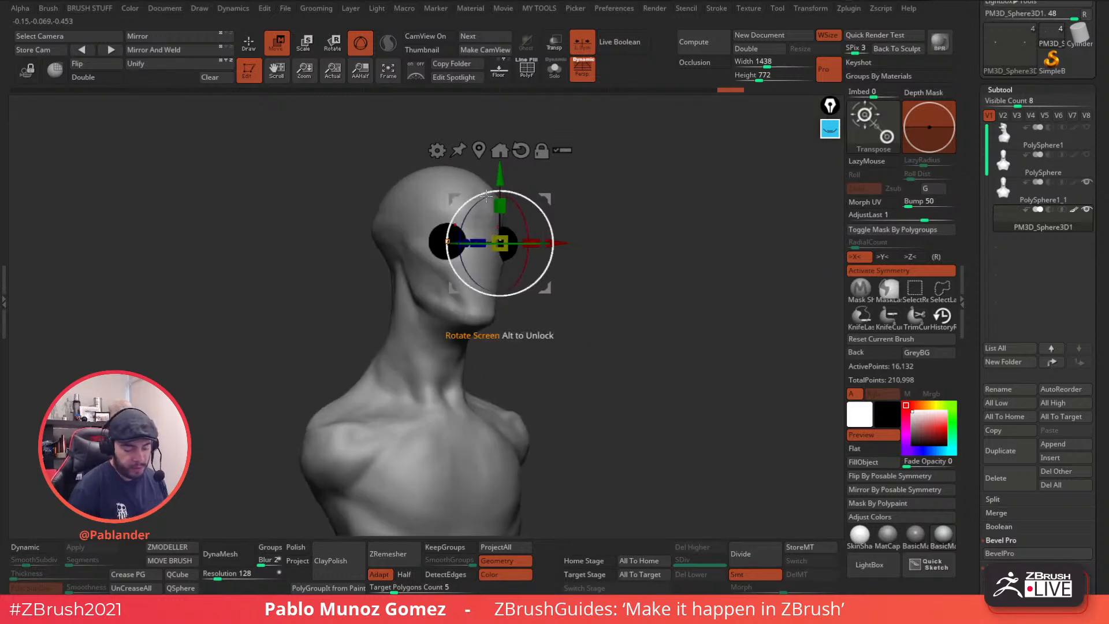
{"action": "key", "text": "ctrl+z"}
{"action": "key", "text": "ctrl+z"}
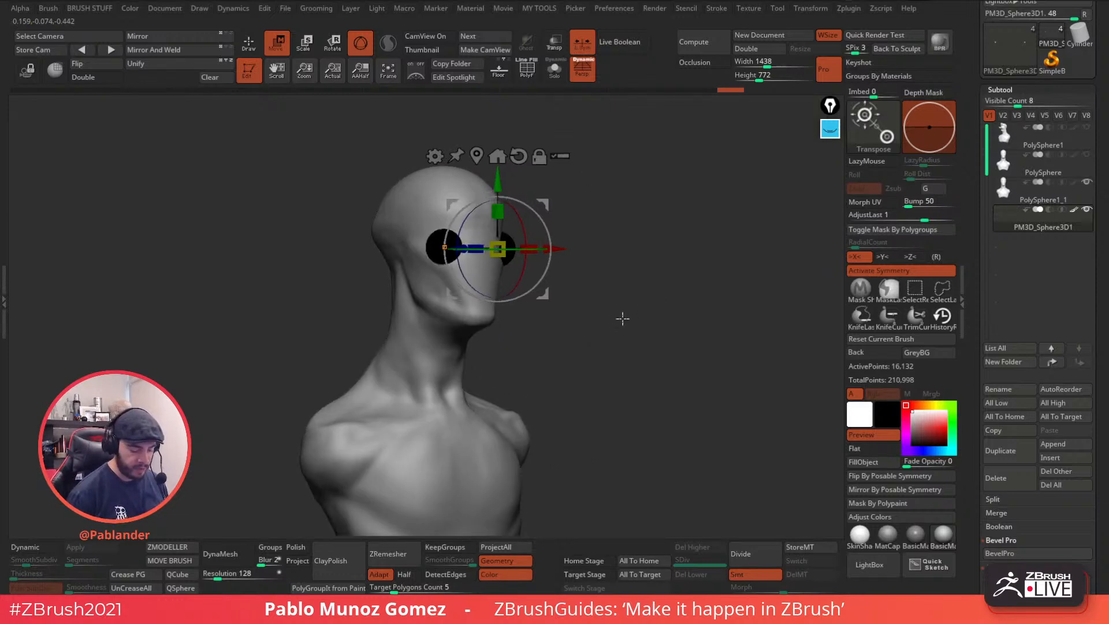
- Select the bust subtool and reshape the skin at the inner and lower edges of the eyes with the Move brush
{"action": "left_click", "coordinate": [251, 45]}
{"action": "left_click_drag", "start_coordinate": [588, 341], "coordinate": [635, 346]}
{"action": "left_click", "coordinate": [514, 295], "text": "alt"}
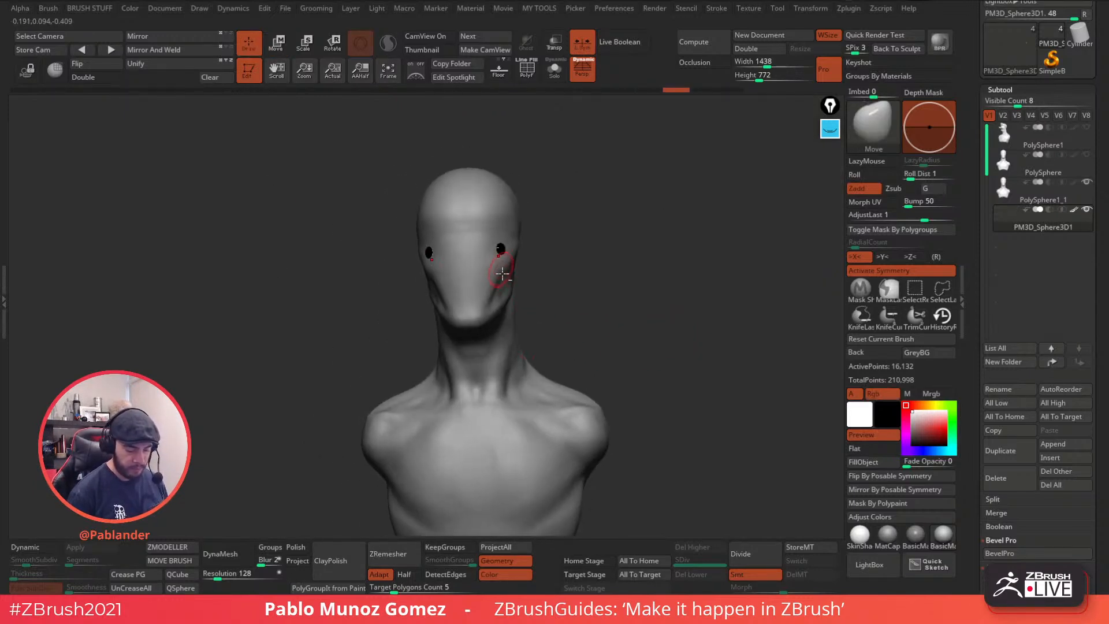
{"action": "scroll", "coordinate": [497, 248], "scroll_direction": "up", "scroll_amount": 5}
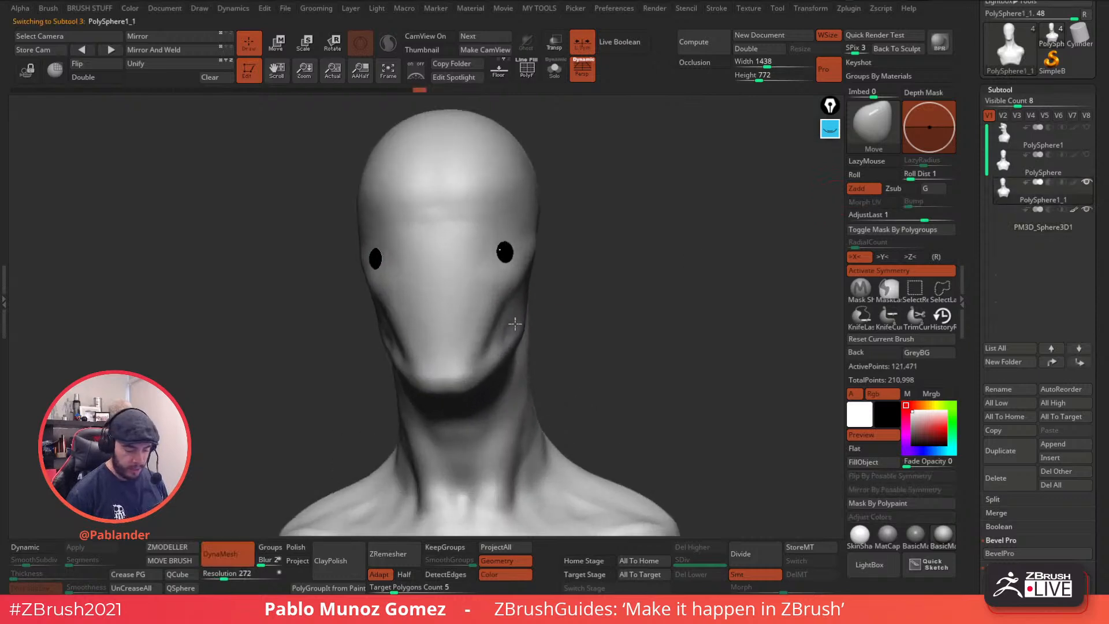
{"action": "left_click_drag", "start_coordinate": [501, 266], "coordinate": [494, 262]}
{"action": "right_click_drag", "start_coordinate": [507, 253], "coordinate": [510, 253]}
{"action": "left_click_drag", "start_coordinate": [498, 261], "coordinate": [494, 263]}
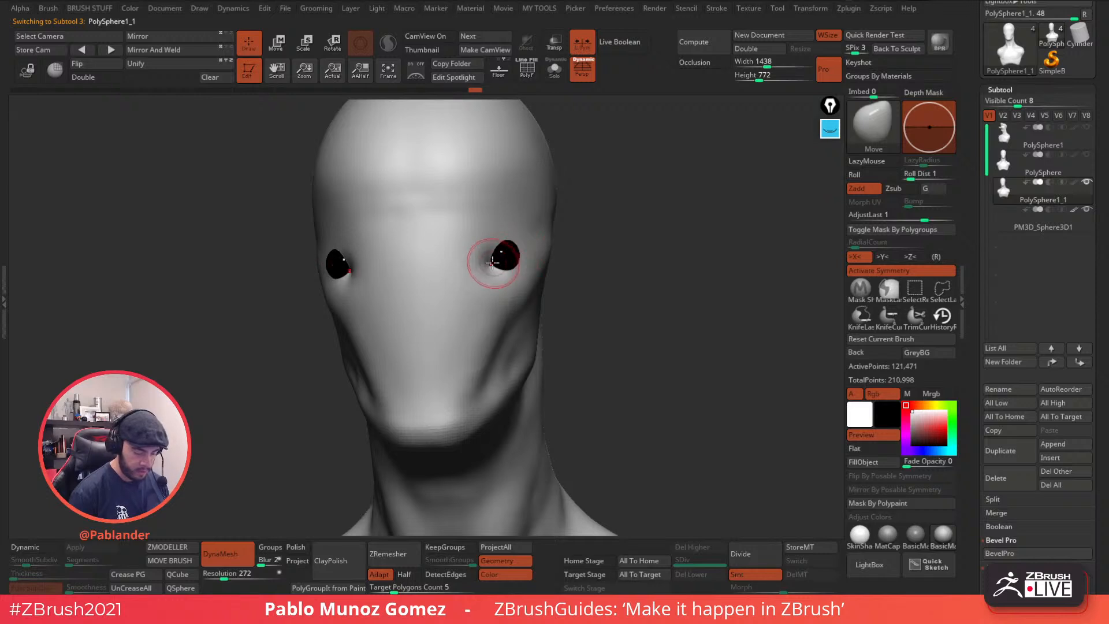
- Shape the skin above and behind the eyes symmetrically with the Move brush
{"action": "right_click_drag", "start_coordinate": [528, 252], "coordinate": [523, 260]}
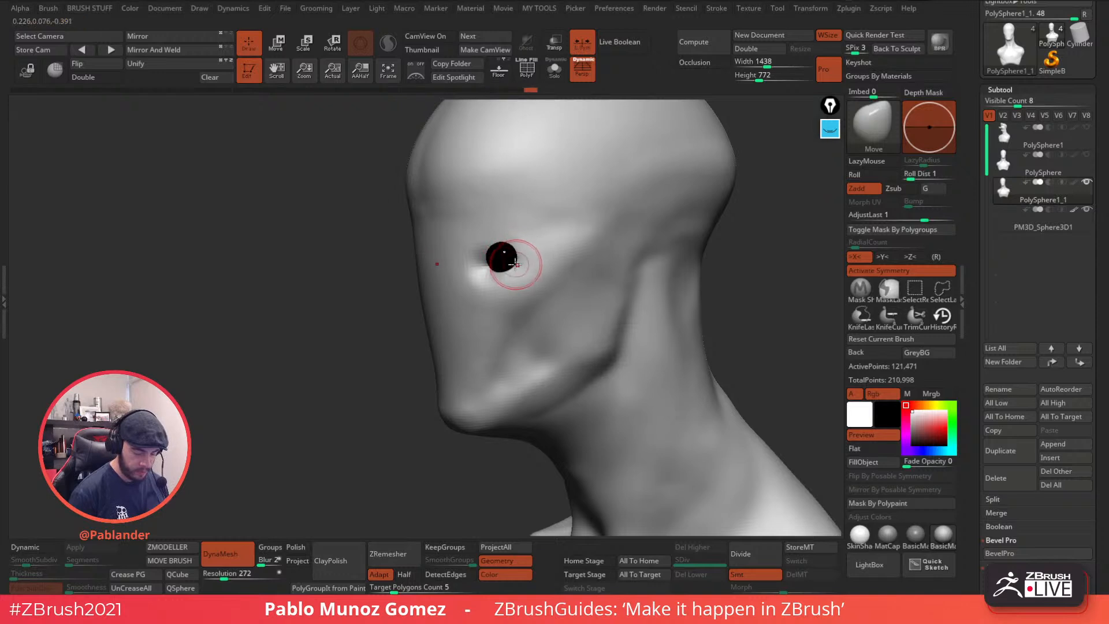
{"action": "left_click", "coordinate": [517, 256], "text": "alt"}
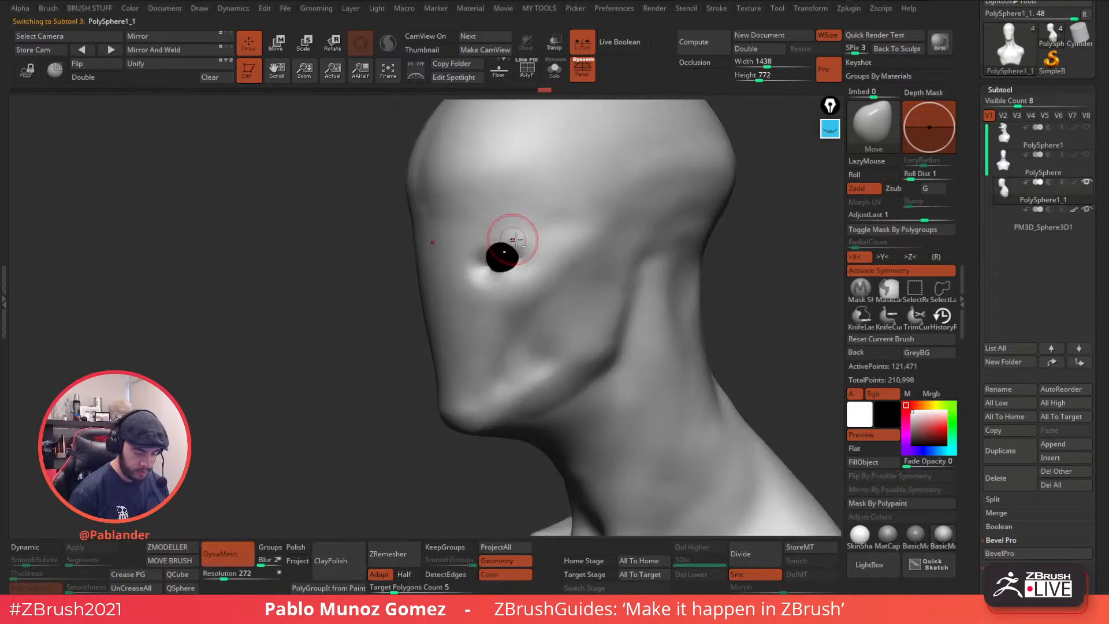
{"action": "mouse_move", "coordinate": [516, 248]}
{"action": "right_mouse_down"}
{"action": "mouse_move", "coordinate": [626, 272]}
{"action": "mouse_move", "coordinate": [600, 275]}
{"action": "right_mouse_up"}
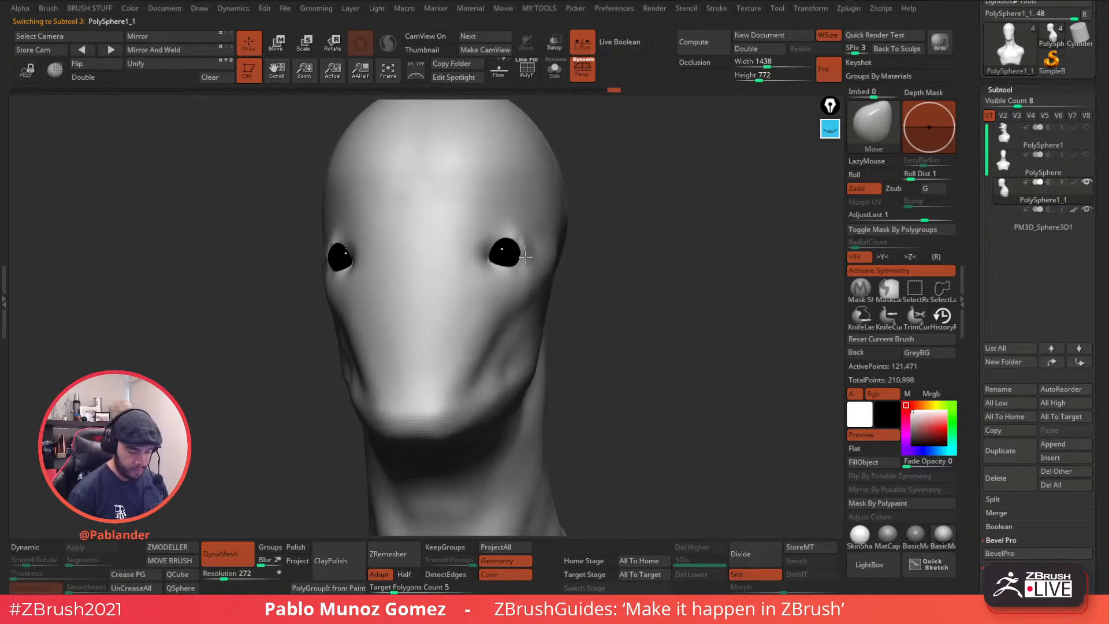
{"action": "key", "text": "f"}
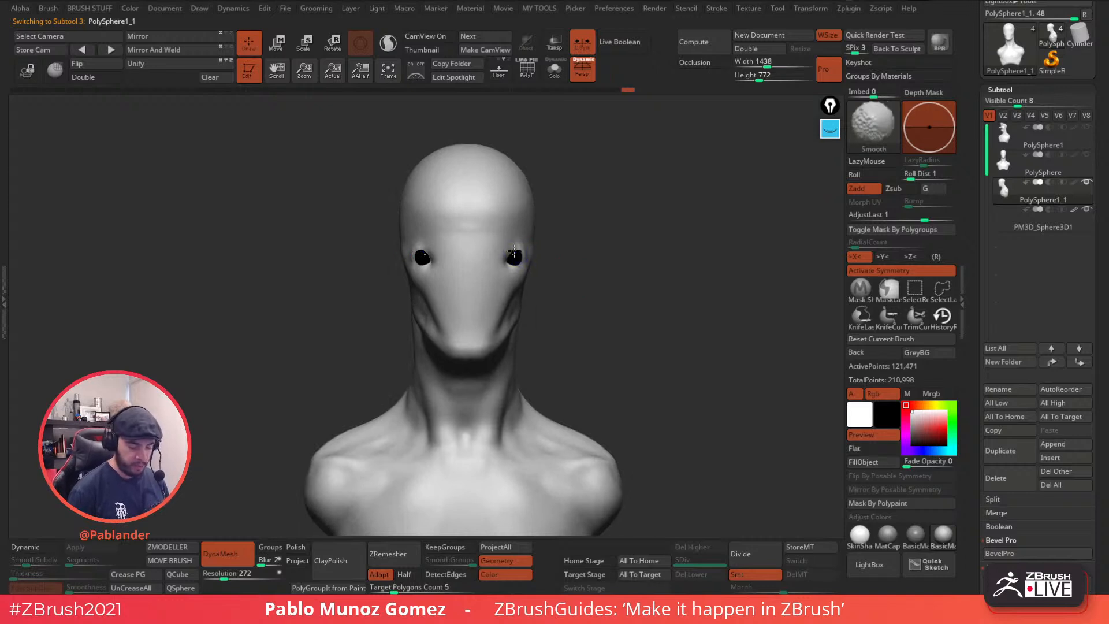
{"action": "mouse_move", "coordinate": [535, 312]}
{"action": "right_mouse_down"}
{"action": "mouse_move", "coordinate": [656, 262]}
{"action": "mouse_move", "coordinate": [558, 261]}
{"action": "mouse_move", "coordinate": [629, 267]}
{"action": "mouse_move", "coordinate": [616, 267]}
{"action": "mouse_move", "coordinate": [601, 296]}
{"action": "mouse_move", "coordinate": [647, 277]}
{"action": "mouse_move", "coordinate": [598, 328]}
{"action": "right_mouse_up"}
- Choose the CurveTube brush, draw a test tube down each side of the face and undo it
{"action": "left_click", "coordinate": [872, 122]}
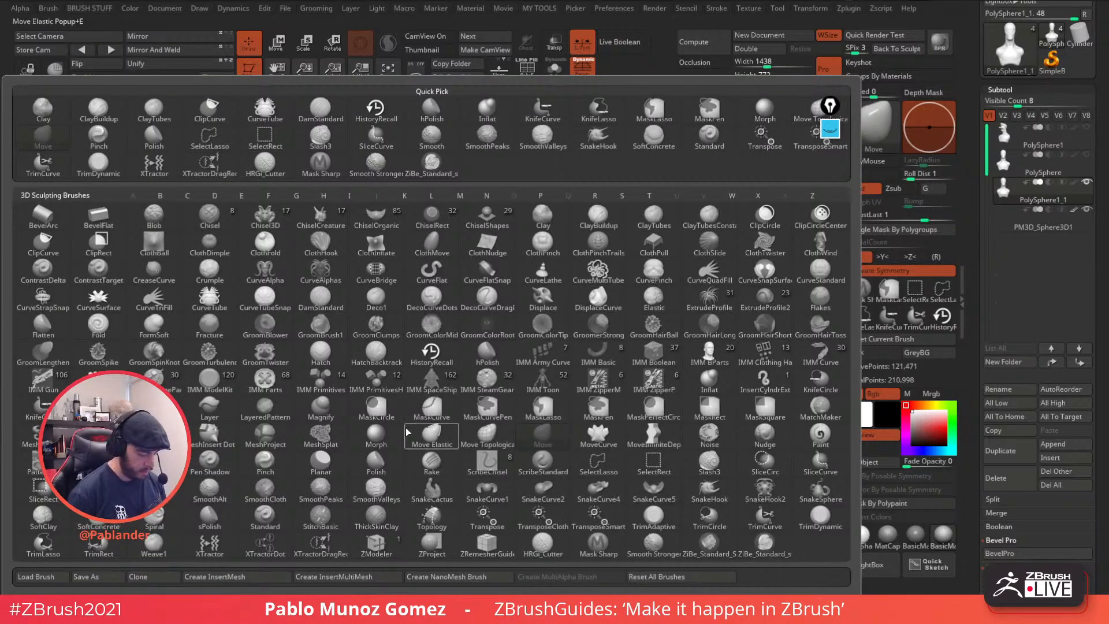
{"action": "left_click", "coordinate": [212, 303]}
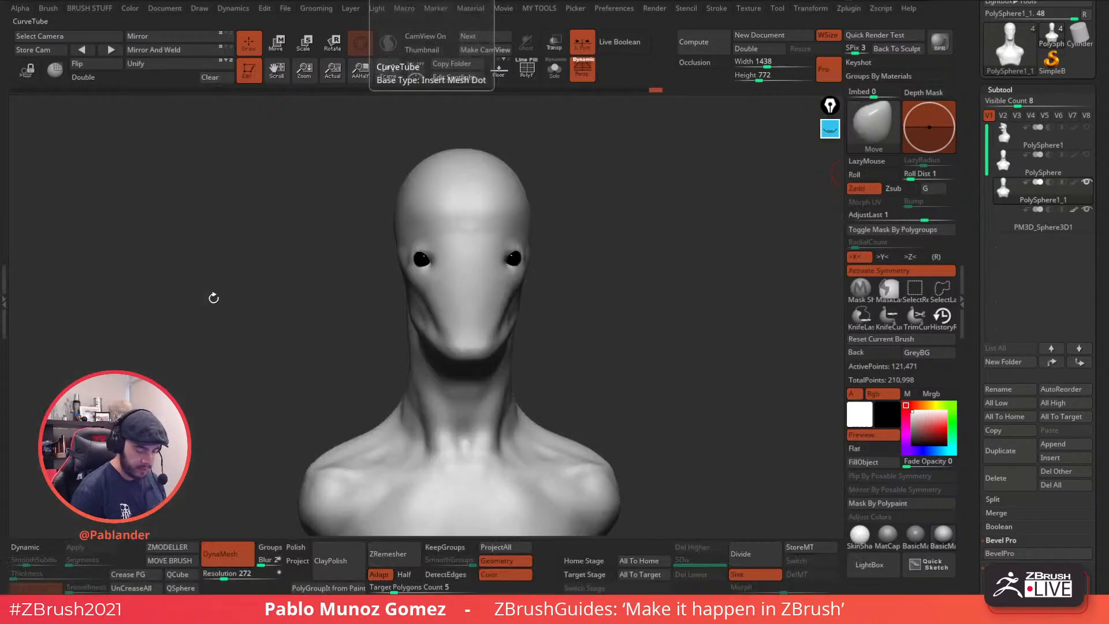
{"action": "left_click_drag", "start_coordinate": [508, 229], "coordinate": [509, 329]}
{"action": "left_click_drag", "start_coordinate": [619, 294], "coordinate": [579, 295]}
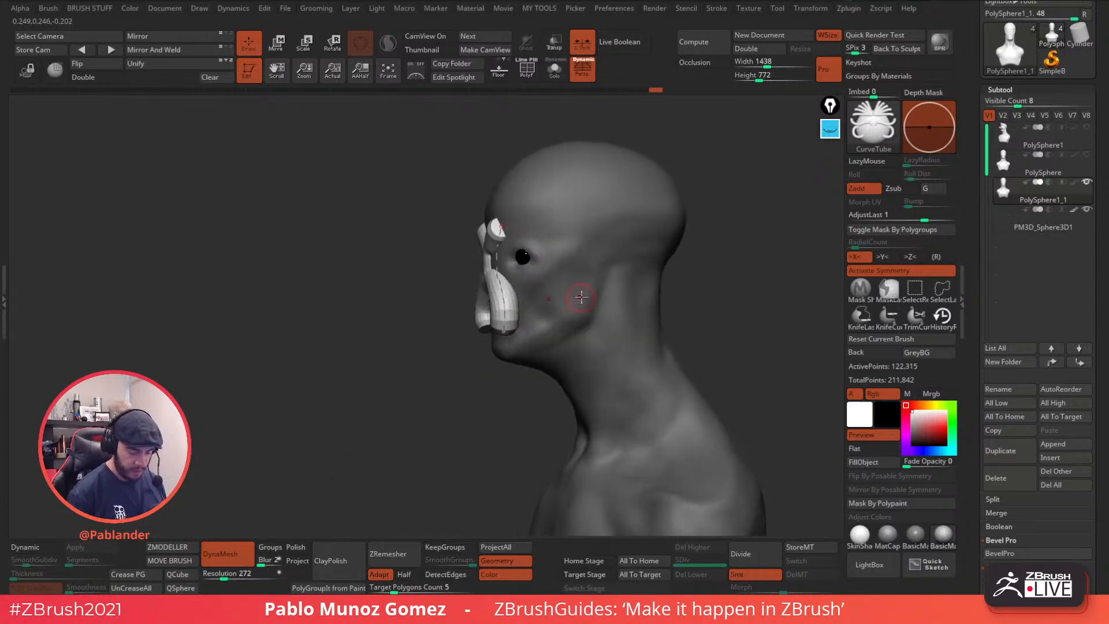
{"action": "key", "text": "ctrl+z"}
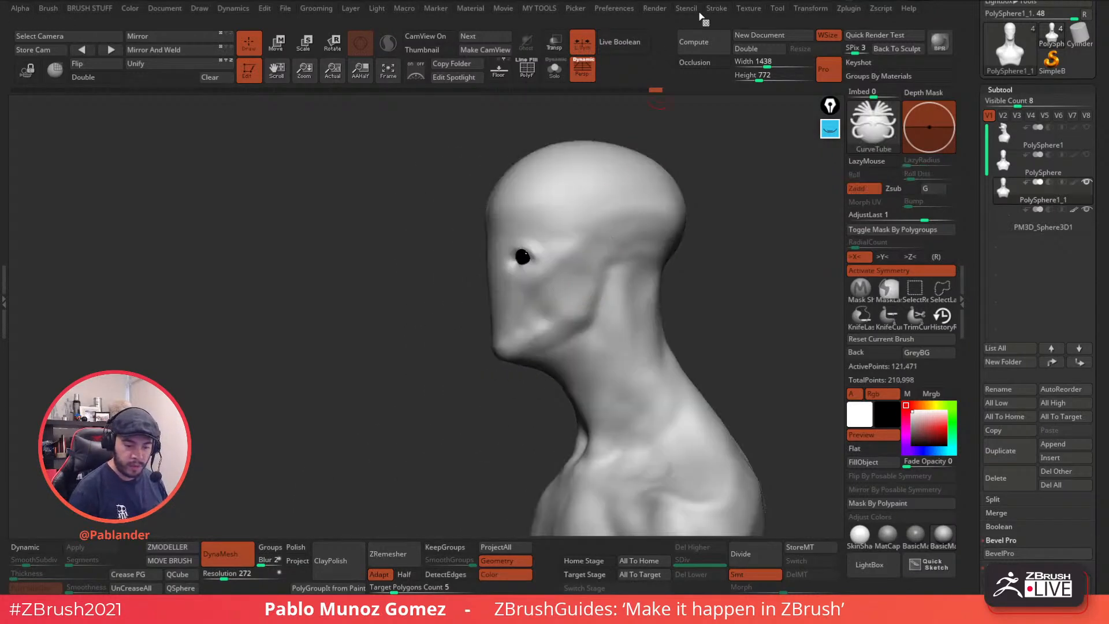
- Set the depth picker to Cont Z so the tube curves follow the surface continuously
{"action": "left_click", "coordinate": [577, 9]}
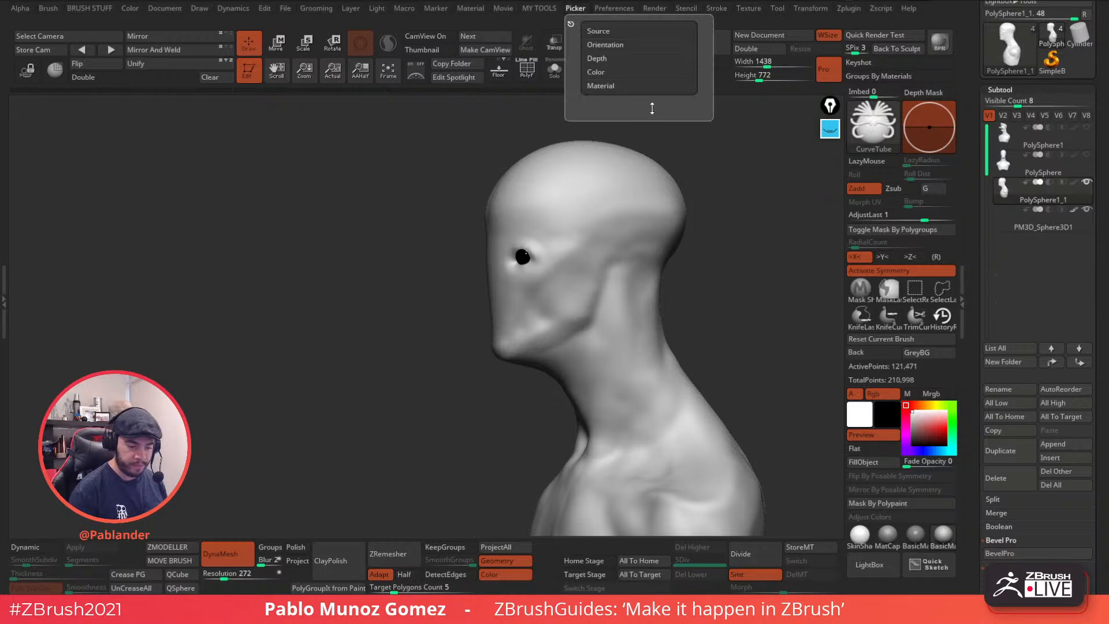
{"action": "left_click", "coordinate": [615, 57]}
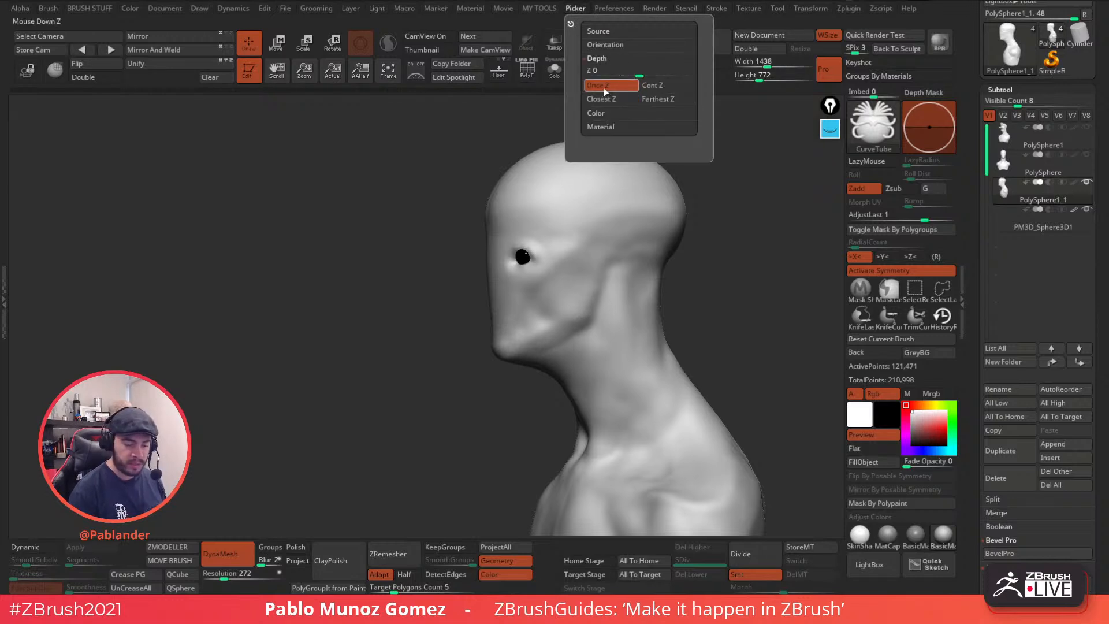
{"action": "left_click", "coordinate": [660, 87]}
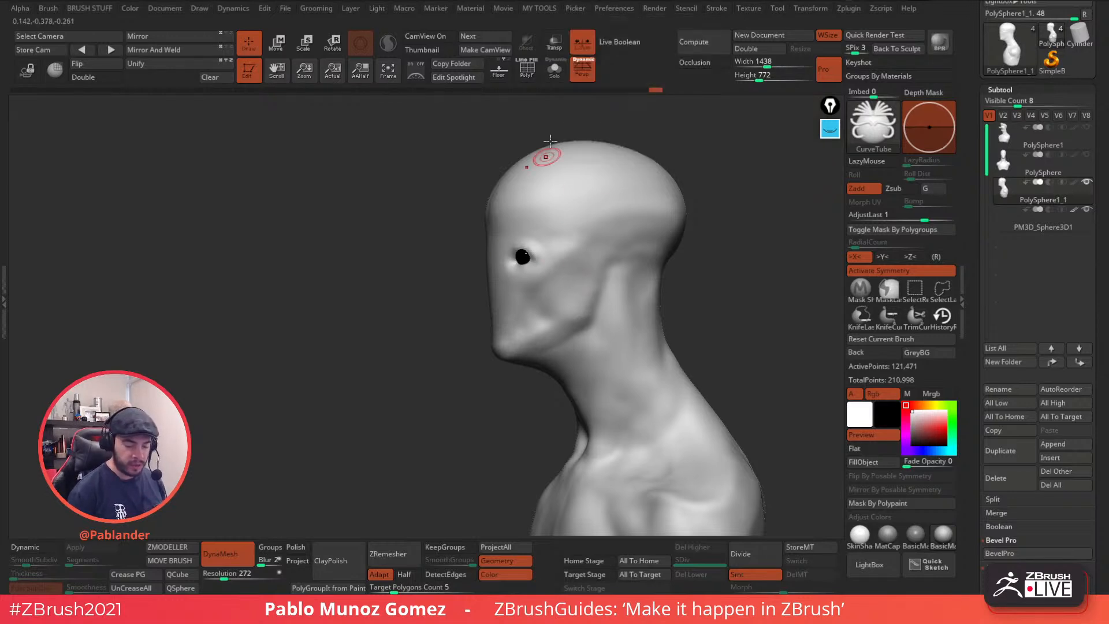
{"action": "left_click_drag", "start_coordinate": [711, 193], "coordinate": [635, 237]}
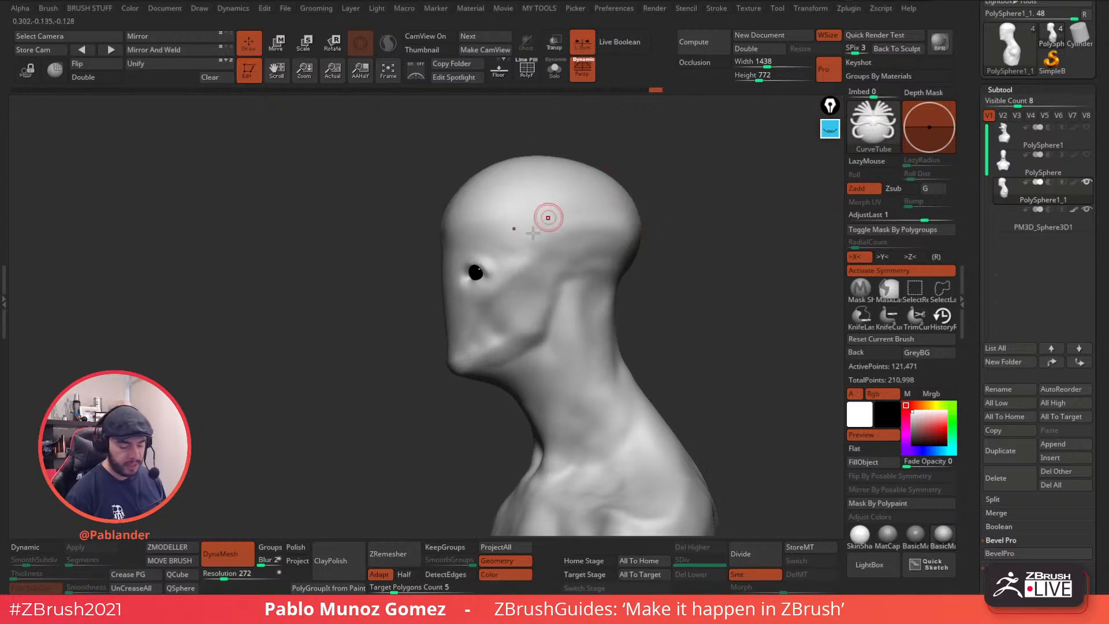
- Try long symmetrical curve tubes running from the head down over the neck to the chest, and undo them
{"action": "left_click_drag", "start_coordinate": [512, 217], "coordinate": [544, 414]}
{"action": "mouse_move", "coordinate": [635, 315]}
{"action": "left_mouse_down"}
{"action": "mouse_move", "coordinate": [710, 284]}
{"action": "mouse_move", "coordinate": [515, 380]}
{"action": "mouse_move", "coordinate": [622, 284]}
{"action": "left_mouse_up"}
{"action": "left_click_drag", "start_coordinate": [620, 328], "coordinate": [611, 275], "text": "alt"}
{"action": "key", "text": "ctrl+z"}
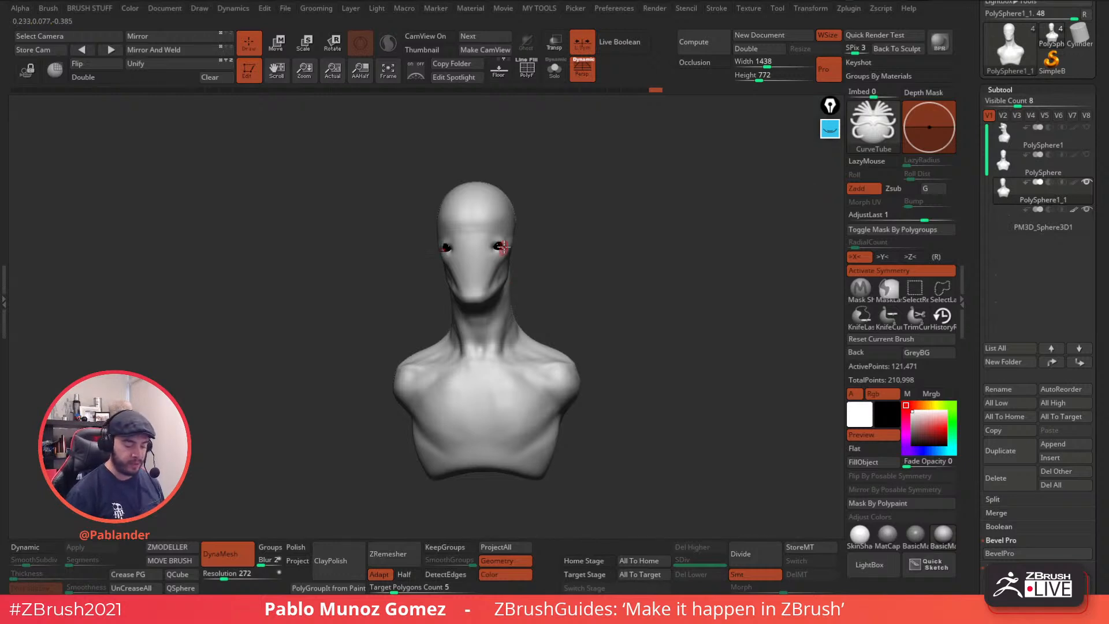
{"action": "left_click_drag", "start_coordinate": [499, 218], "coordinate": [514, 378]}
{"action": "left_click_drag", "start_coordinate": [618, 294], "coordinate": [619, 261]}
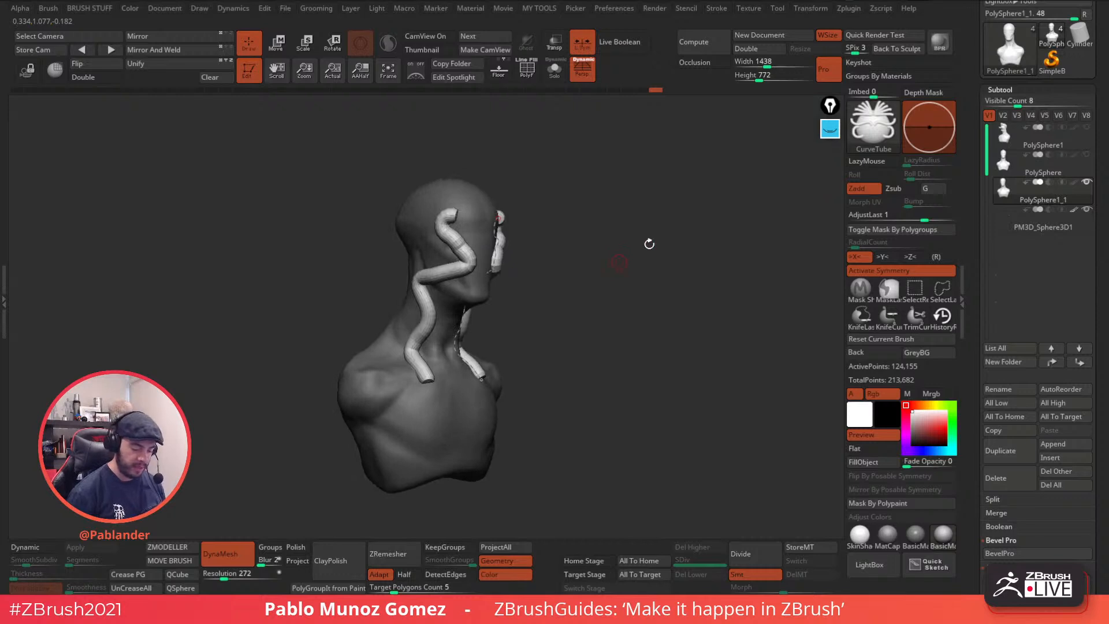
{"action": "mouse_move", "coordinate": [652, 258]}
{"action": "left_mouse_down"}
{"action": "mouse_move", "coordinate": [641, 263]}
{"action": "mouse_move", "coordinate": [656, 263]}
{"action": "left_mouse_up"}
{"action": "key", "text": "ctrl+z"}
- Try a short curve tube along the lower edge of each eye and undo it
{"action": "mouse_move", "coordinate": [545, 240]}
{"action": "left_mouse_down", "text": "alt"}
{"action": "mouse_move", "coordinate": [557, 292]}
{"action": "mouse_move", "coordinate": [601, 240]}
{"action": "mouse_move", "coordinate": [553, 215]}
{"action": "mouse_move", "coordinate": [583, 216]}
{"action": "mouse_move", "coordinate": [542, 216]}
{"action": "left_mouse_up", "text": "alt"}
{"action": "key", "text": "space"}
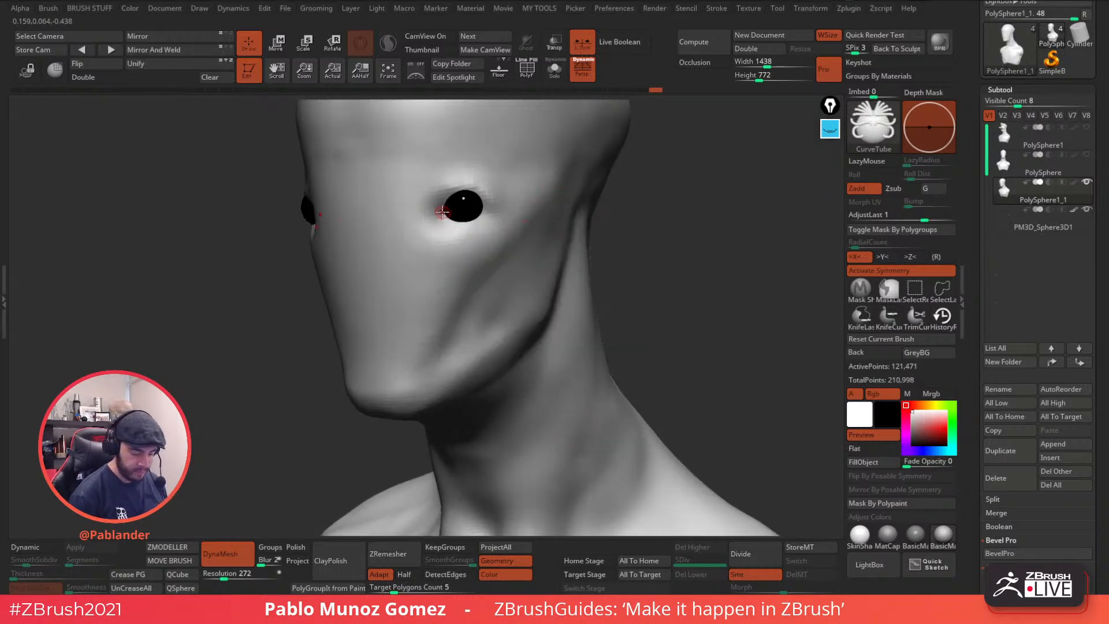
{"action": "left_click_drag", "start_coordinate": [441, 213], "coordinate": [491, 219]}
{"action": "mouse_move", "coordinate": [641, 247]}
{"action": "left_mouse_down"}
{"action": "mouse_move", "coordinate": [656, 247]}
{"action": "mouse_move", "coordinate": [638, 290]}
{"action": "left_mouse_up"}
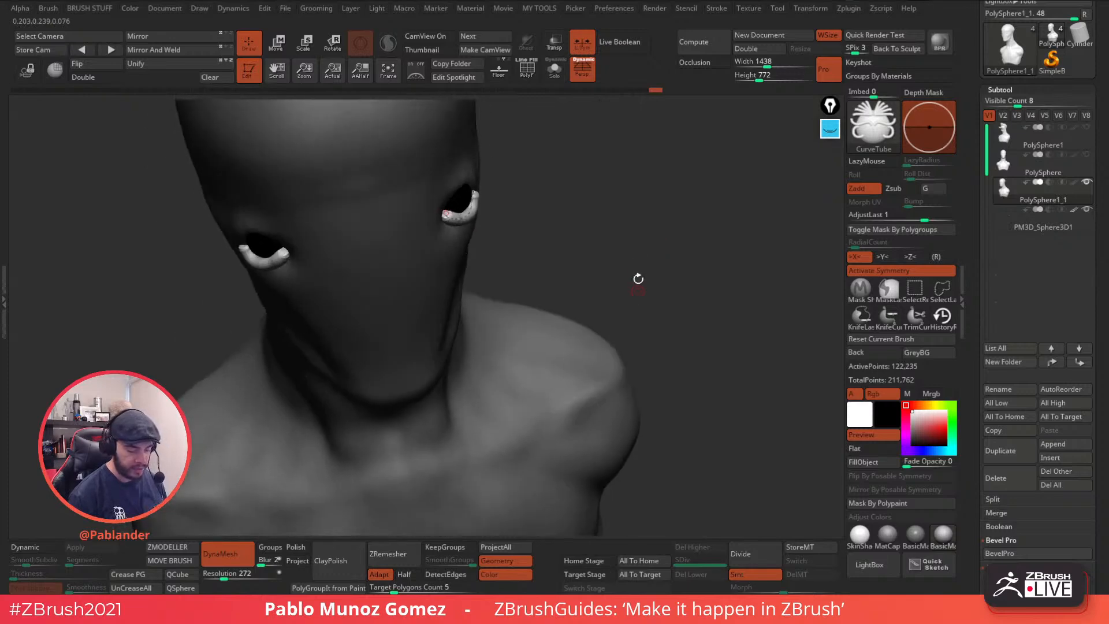
{"action": "key", "text": "ctrl+z"}
- Draw a symmetrical curve tube over the upper edge of each eye and thin it with a smaller draw size
{"action": "right_click_drag", "start_coordinate": [572, 221], "coordinate": [607, 234]}
{"action": "mouse_move", "coordinate": [523, 227]}
{"action": "right_mouse_down", "text": "ctrl"}
{"action": "mouse_move", "coordinate": [525, 268]}
{"action": "mouse_move", "coordinate": [530, 236]}
{"action": "right_mouse_up", "text": "ctrl"}
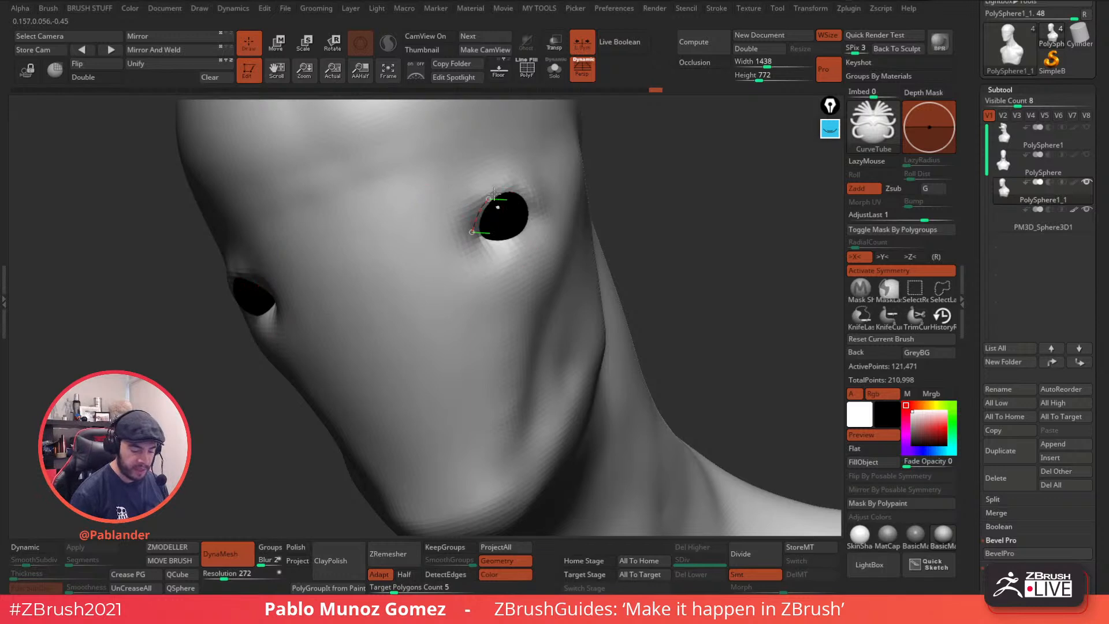
{"action": "left_click_drag", "start_coordinate": [542, 214], "coordinate": [544, 214]}
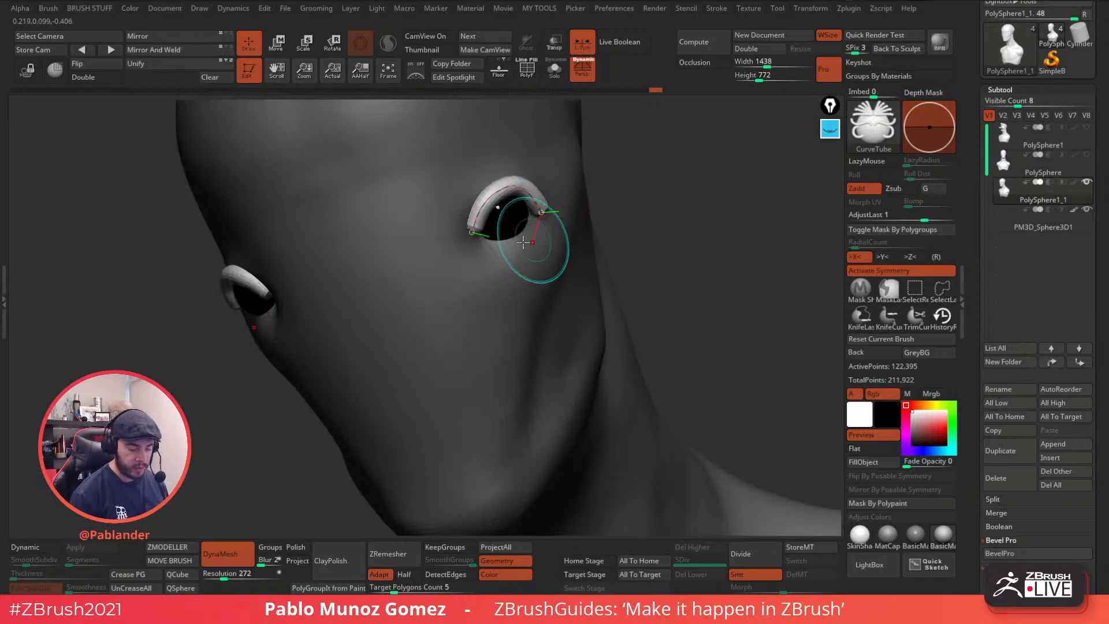
{"action": "left_click_drag", "start_coordinate": [637, 232], "coordinate": [657, 214]}
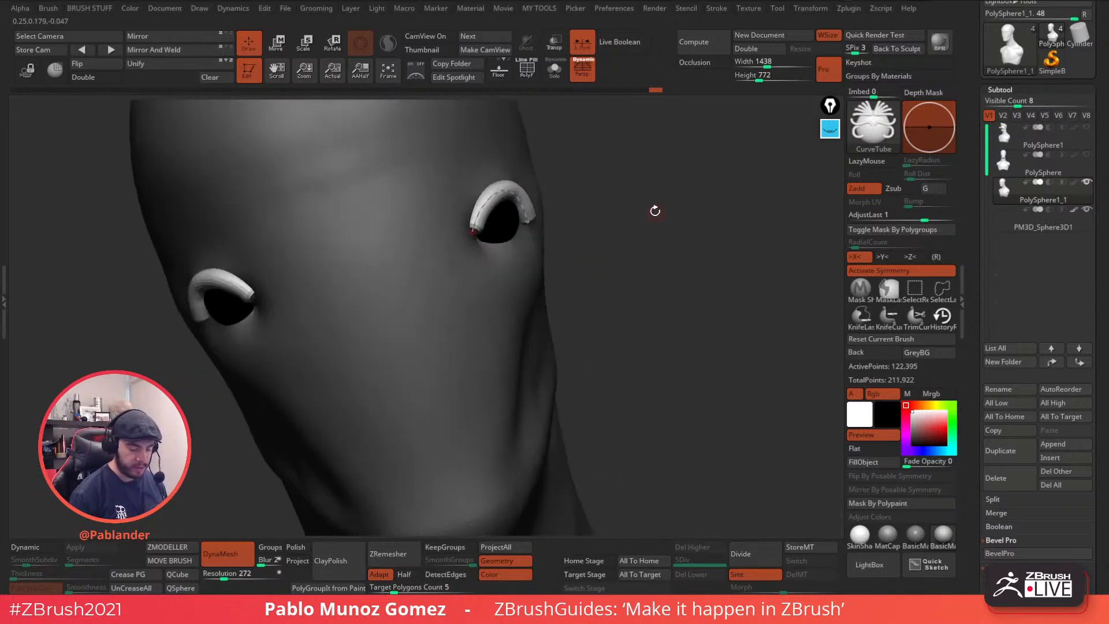
{"action": "key", "text": "space"}
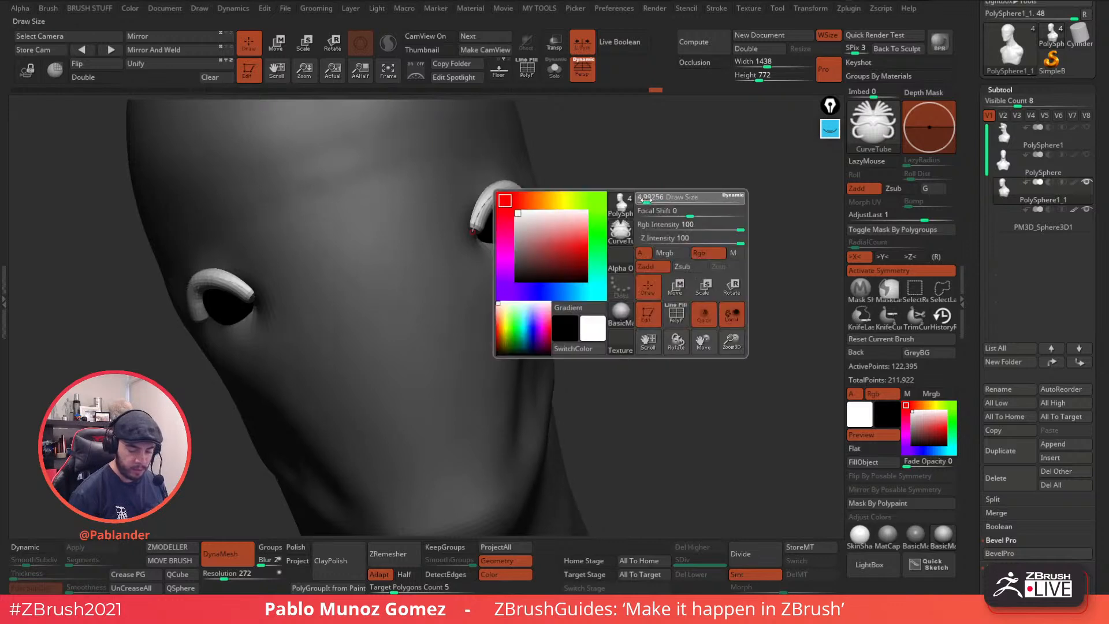
{"action": "left_click", "coordinate": [506, 192]}
{"action": "left_click_drag", "start_coordinate": [635, 248], "coordinate": [623, 268]}
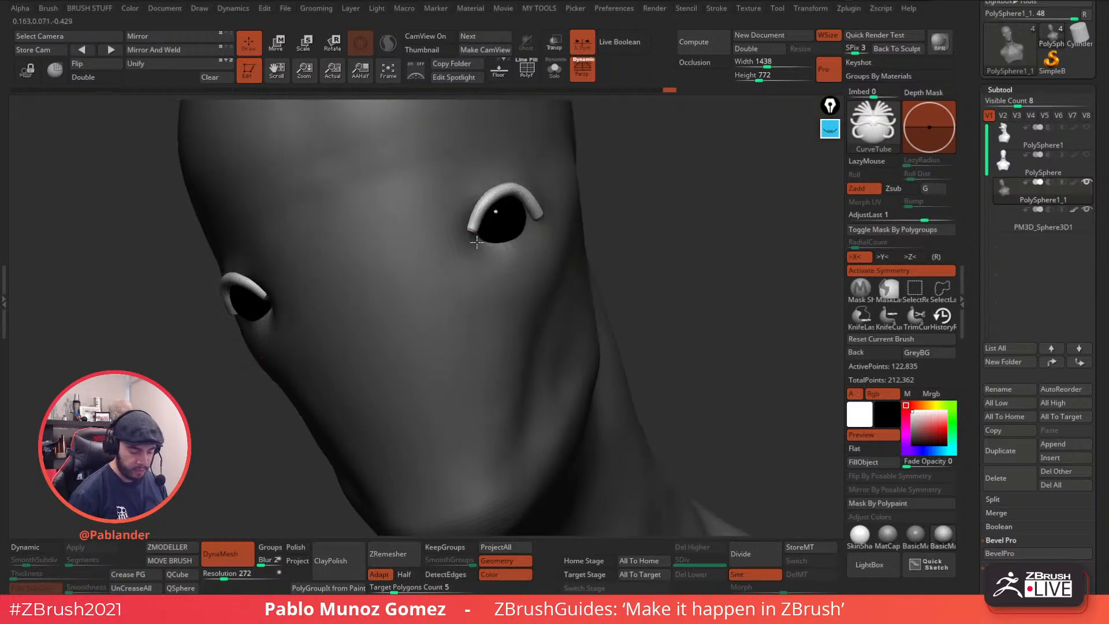
- Draw a symmetrical curve tube along the lower edge of each eye, from the inner to the outer corner
{"action": "right_click_drag", "start_coordinate": [480, 239], "coordinate": [476, 236]}
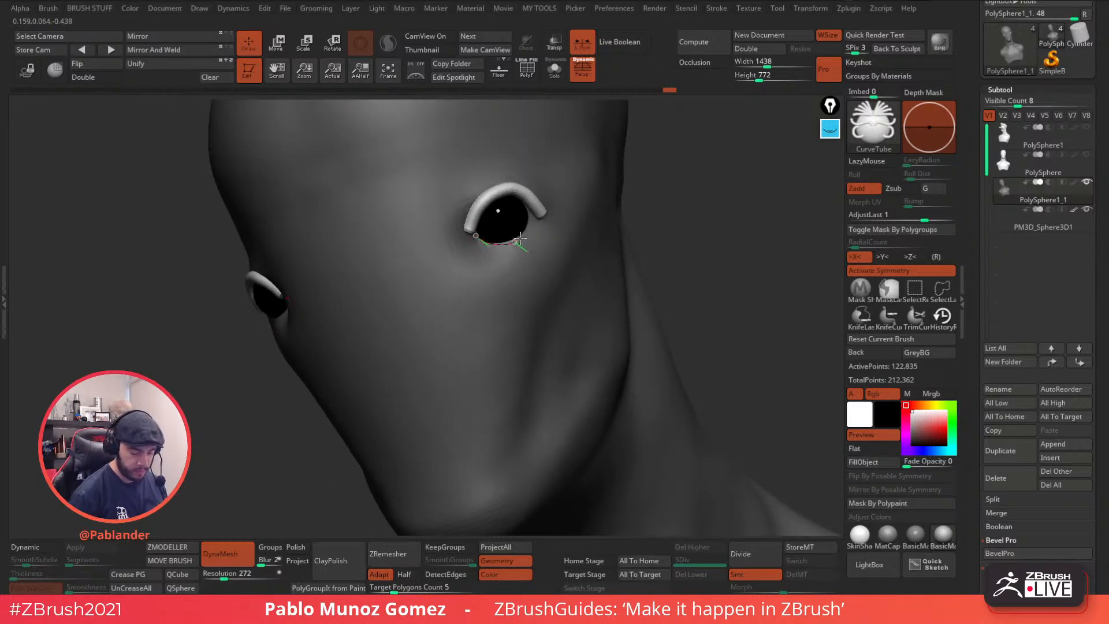
{"action": "left_click_drag", "start_coordinate": [538, 214], "coordinate": [540, 216]}
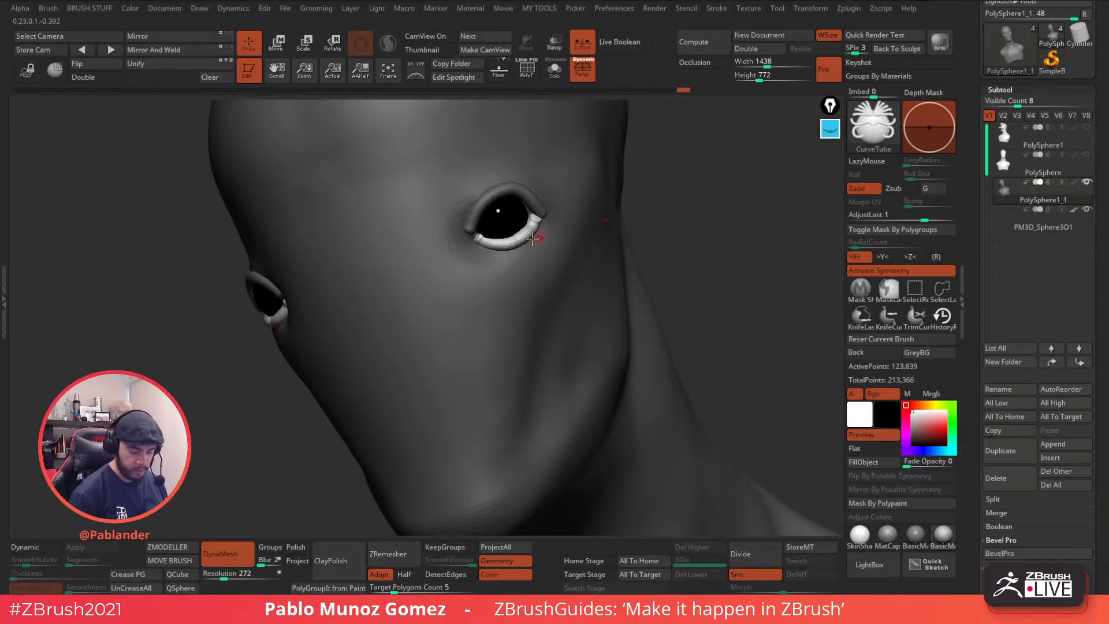
{"action": "key", "text": "space"}
{"action": "key", "text": "space"}
{"action": "key", "text": "space"}
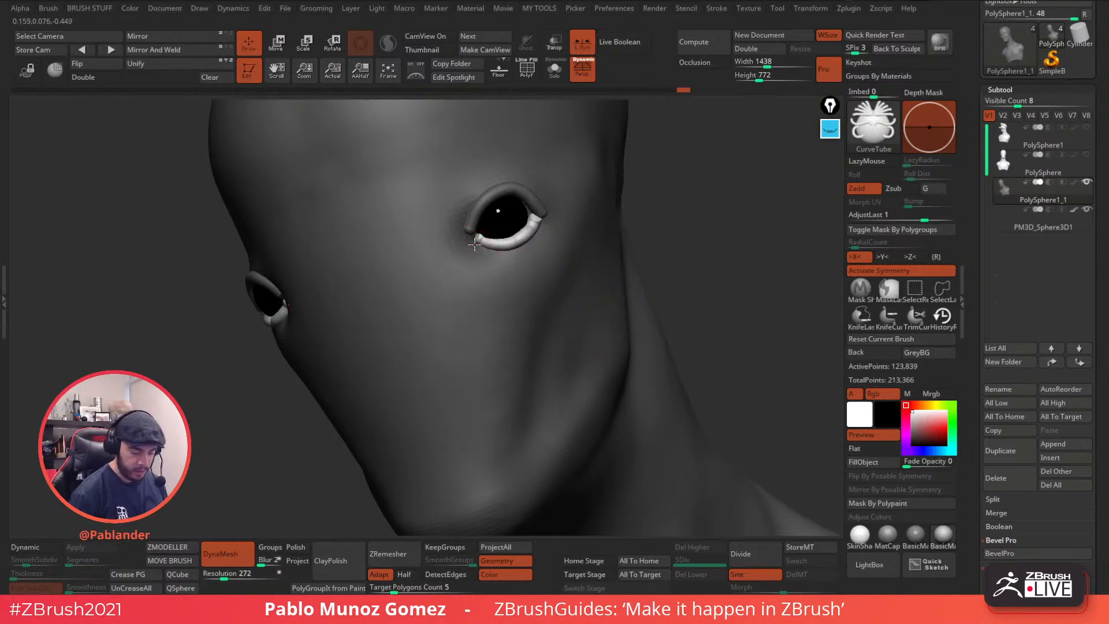
- Draw a thick curve tube beneath the eye, following the lower eyelid on both sides of the head
{"action": "left_click_drag", "start_coordinate": [531, 258], "coordinate": [554, 224]}
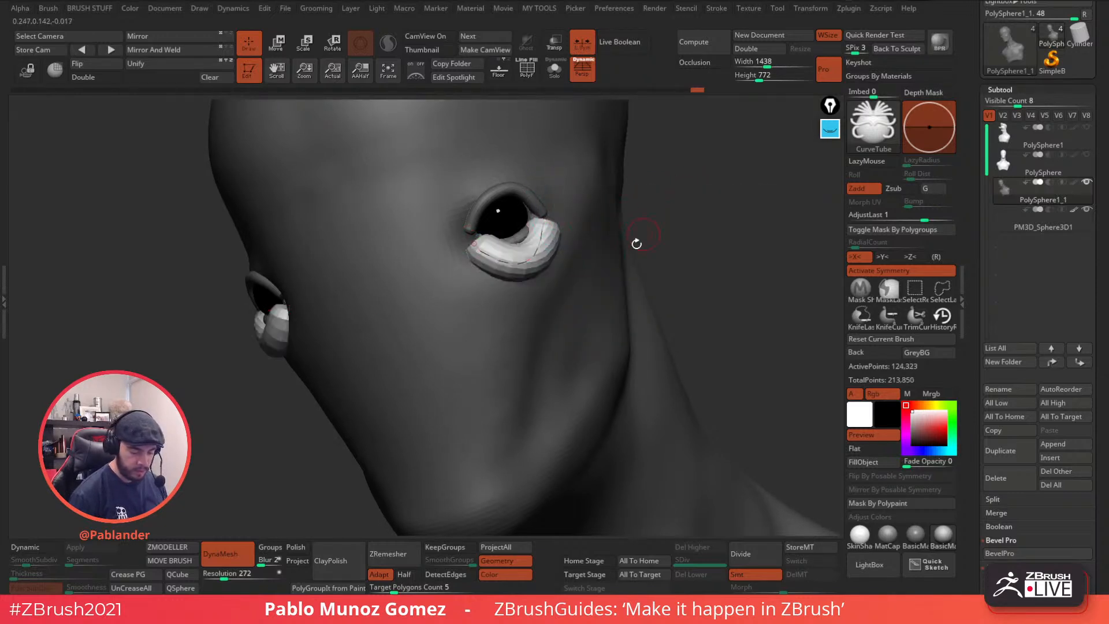
{"action": "left_click_drag", "start_coordinate": [682, 254], "coordinate": [656, 226]}
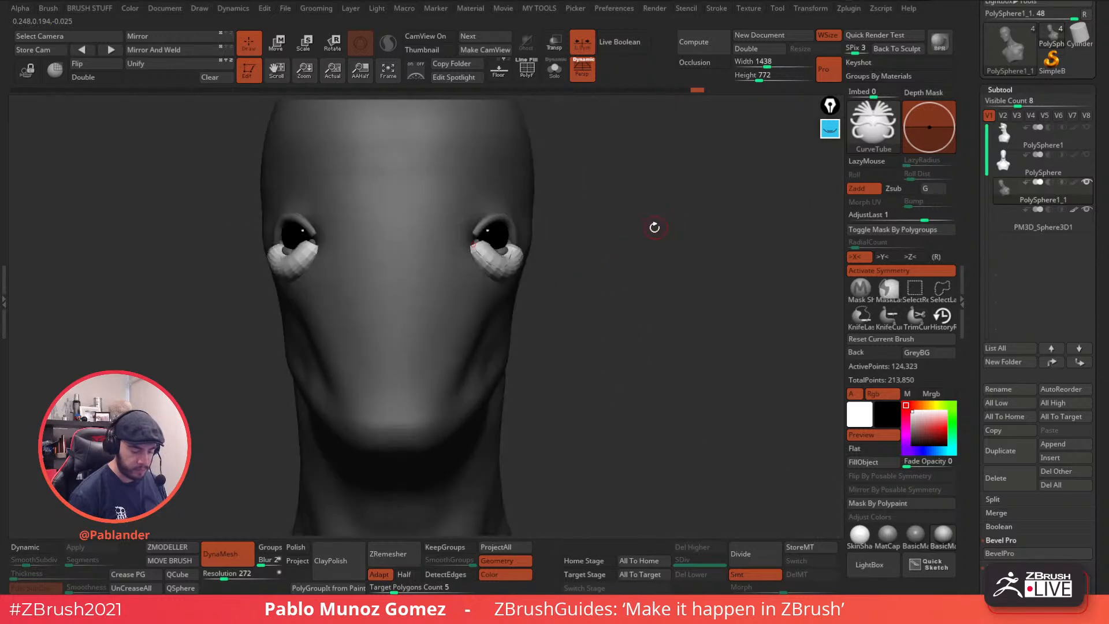
{"action": "left_click_drag", "start_coordinate": [587, 218], "coordinate": [604, 248], "text": "alt"}
- Draw a thick curve tube over the upper eyelid to the outer eye corner, redoing the first attempt closer to the lid
{"action": "mouse_move", "coordinate": [560, 218]}
{"action": "left_mouse_down"}
{"action": "mouse_move", "coordinate": [487, 264]}
{"action": "mouse_move", "coordinate": [542, 294]}
{"action": "left_mouse_up"}
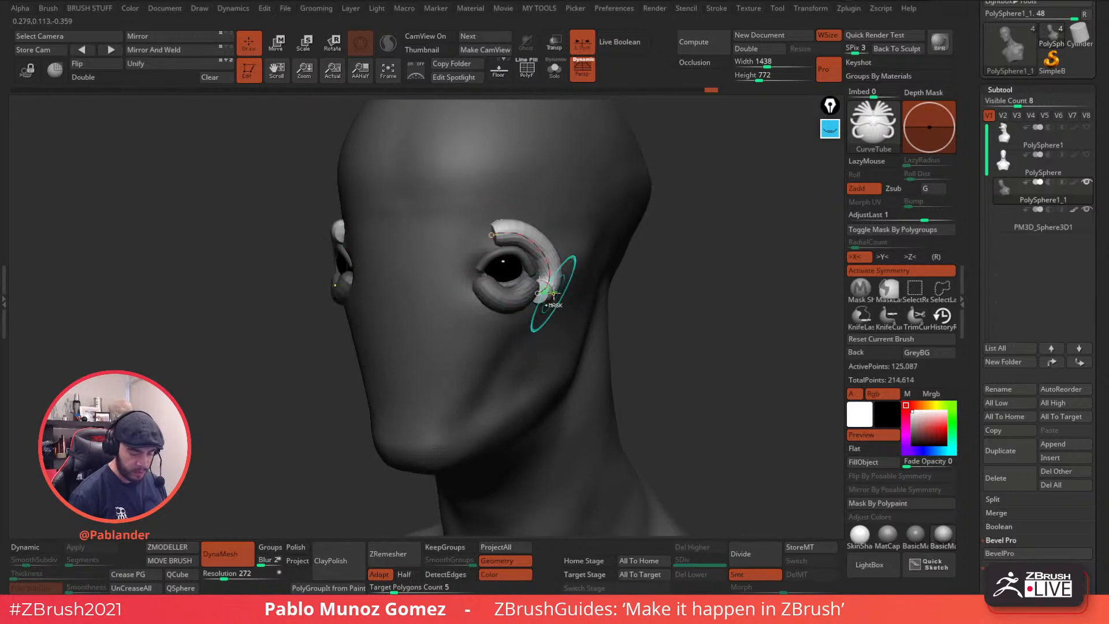
{"action": "key", "text": "ctrl+z"}
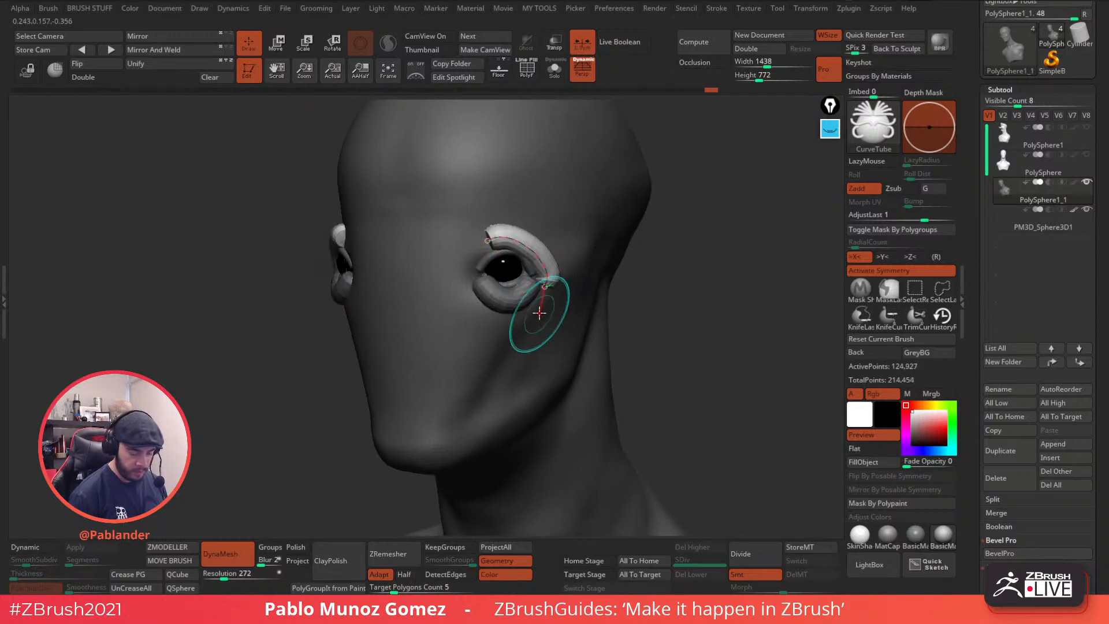
{"action": "left_click", "coordinate": [526, 245]}
{"action": "left_click_drag", "start_coordinate": [526, 245], "coordinate": [525, 241]}
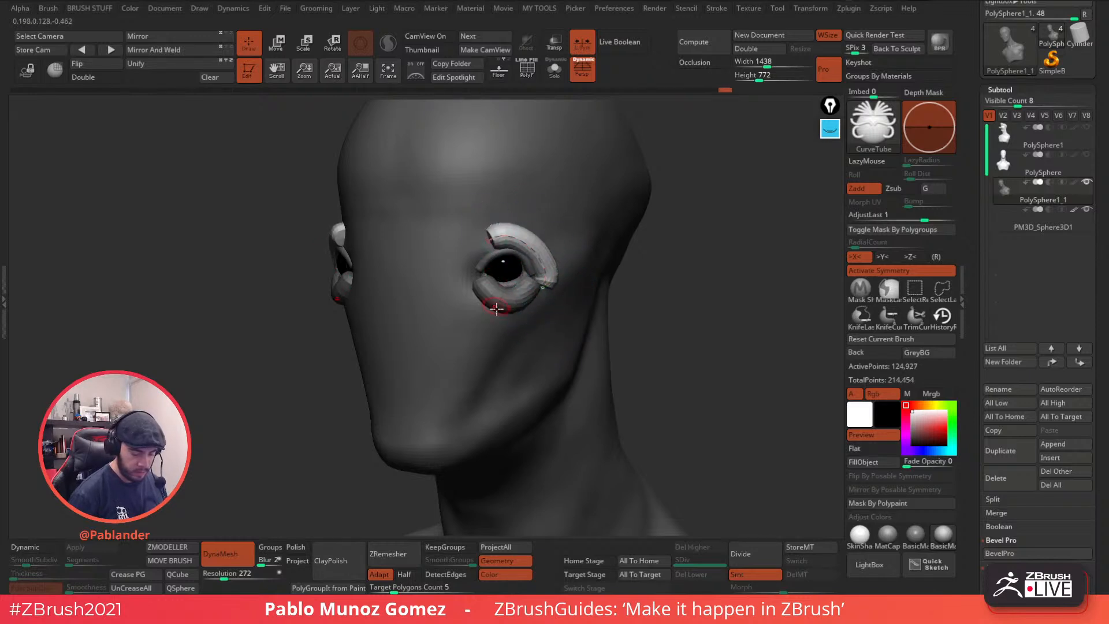
- Draw a brow tube arching above the eye and extend its inner end down beside the inner eye corner
{"action": "left_click_drag", "start_coordinate": [458, 274], "coordinate": [458, 273]}
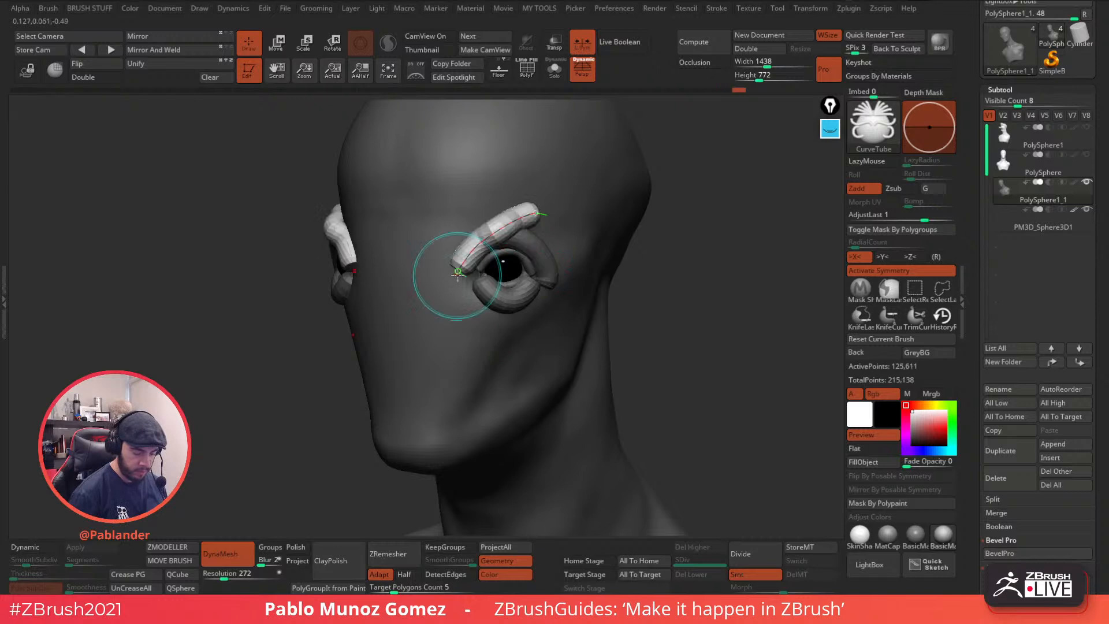
{"action": "mouse_move", "coordinate": [559, 270]}
{"action": "left_mouse_down"}
{"action": "mouse_move", "coordinate": [534, 217]}
{"action": "mouse_move", "coordinate": [548, 220]}
{"action": "mouse_move", "coordinate": [496, 229]}
{"action": "mouse_move", "coordinate": [519, 223]}
{"action": "mouse_move", "coordinate": [501, 247]}
{"action": "left_mouse_up"}
{"action": "left_click", "coordinate": [454, 301]}
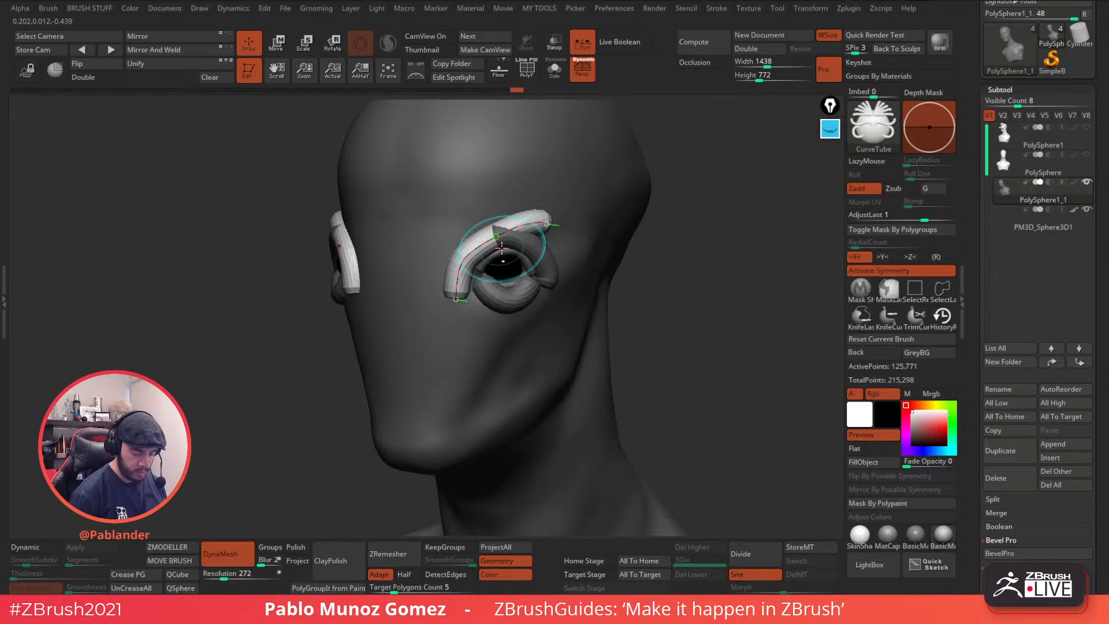
{"action": "mouse_move", "coordinate": [501, 248]}
{"action": "right_mouse_down"}
{"action": "mouse_move", "coordinate": [450, 242]}
{"action": "mouse_move", "coordinate": [496, 234]}
{"action": "right_mouse_up"}
{"action": "left_click_drag", "start_coordinate": [467, 293], "coordinate": [484, 293]}
{"action": "right_click_drag", "start_coordinate": [538, 266], "coordinate": [583, 262]}
{"action": "left_click_drag", "start_coordinate": [485, 293], "coordinate": [483, 293]}
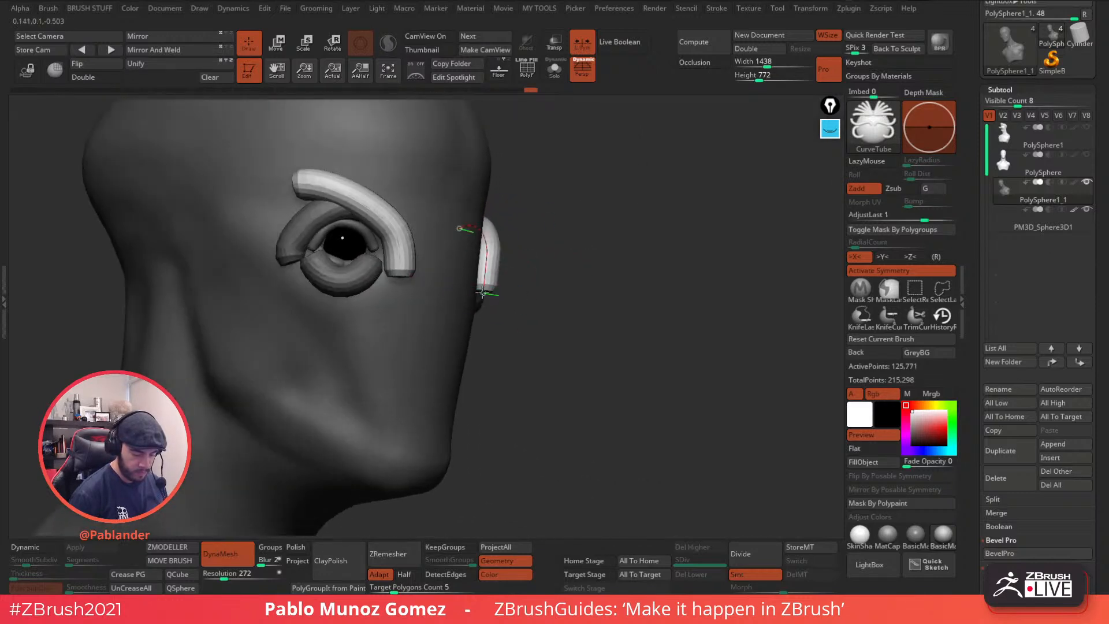
{"action": "right_click_drag", "start_coordinate": [482, 293], "coordinate": [452, 373]}
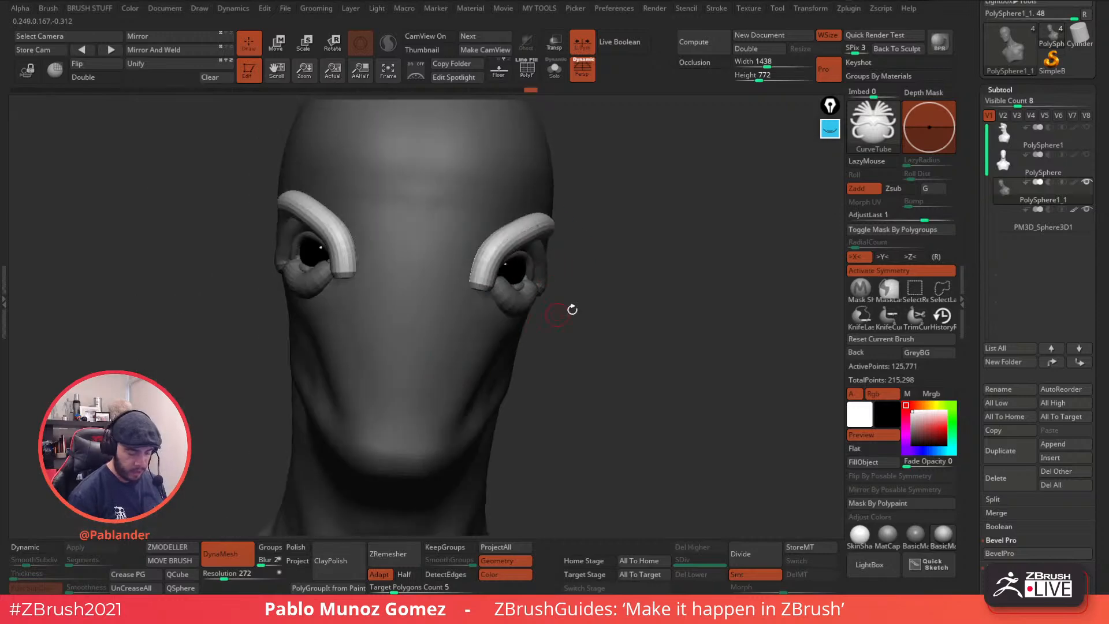
- Display the polygroup wireframe to inspect the separate eye tubes on the head, and hide it again
{"action": "right_click_drag", "start_coordinate": [540, 319], "coordinate": [577, 317]}
{"action": "mouse_move", "coordinate": [623, 228]}
{"action": "right_mouse_down"}
{"action": "mouse_move", "coordinate": [656, 322]}
{"action": "mouse_move", "coordinate": [632, 290]}
{"action": "mouse_move", "coordinate": [651, 272]}
{"action": "mouse_move", "coordinate": [594, 193]}
{"action": "mouse_move", "coordinate": [567, 256]}
{"action": "mouse_move", "coordinate": [585, 345]}
{"action": "mouse_move", "coordinate": [602, 329]}
{"action": "right_mouse_up"}
{"action": "left_click", "coordinate": [526, 71]}
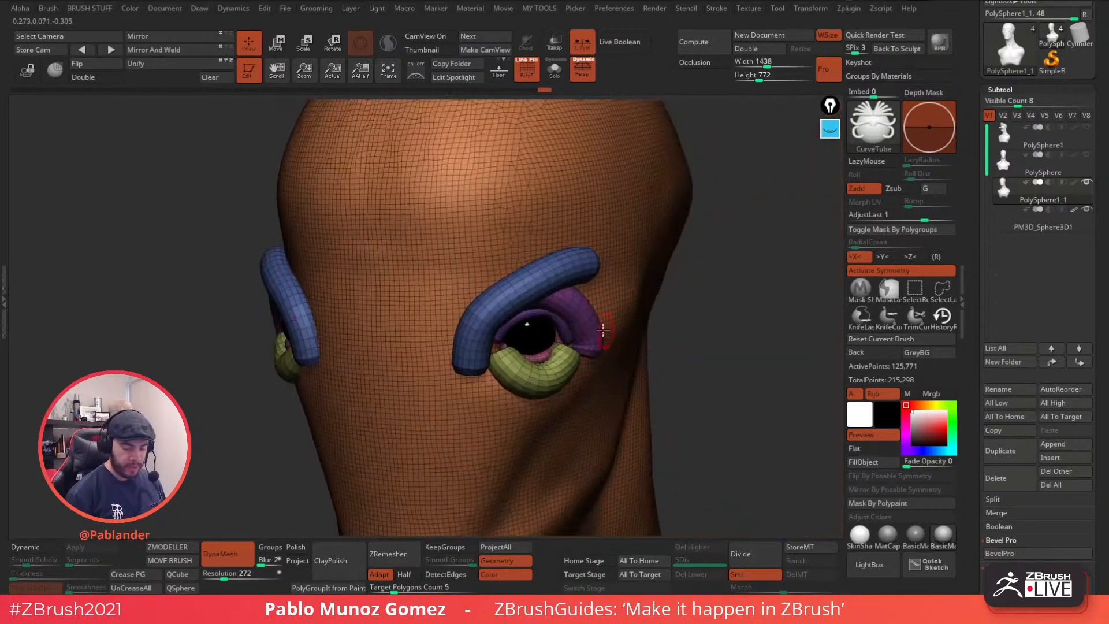
{"action": "left_click", "coordinate": [530, 79]}
{"action": "mouse_move", "coordinate": [618, 272]}
{"action": "right_mouse_down"}
{"action": "mouse_move", "coordinate": [611, 300]}
{"action": "mouse_move", "coordinate": [544, 238]}
{"action": "mouse_move", "coordinate": [540, 274]}
{"action": "mouse_move", "coordinate": [564, 263]}
{"action": "right_mouse_up"}
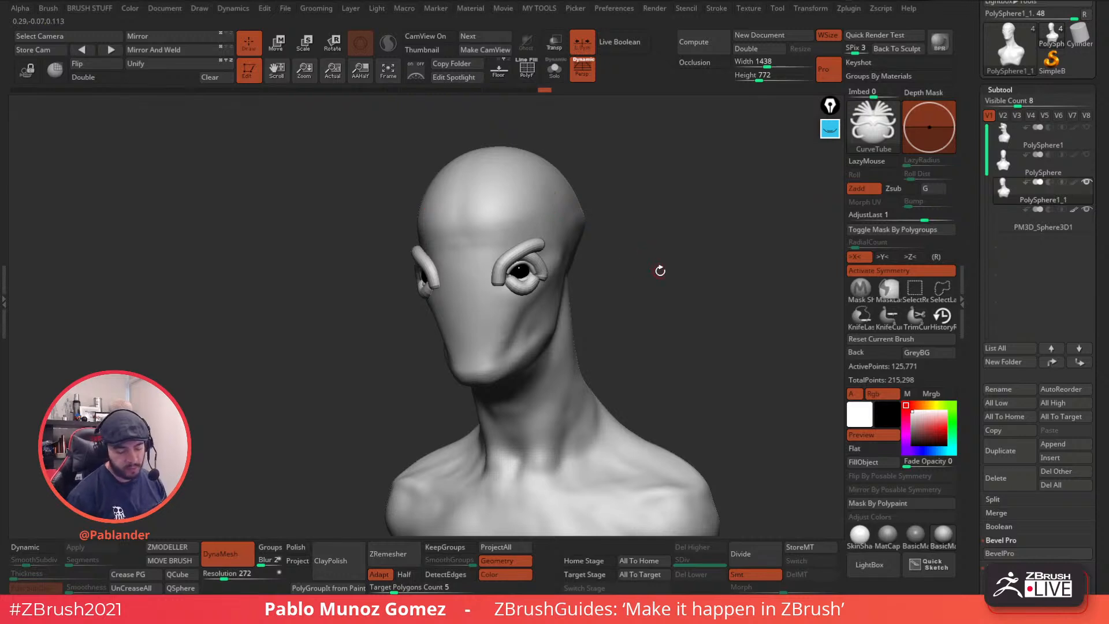
- With the Move Topological brush, widen the outer end of the upper eyelid tube and pull the brow tube's outer end over it
{"action": "key", "text": "b"}
{"action": "key", "text": "m"}
{"action": "key", "text": "t"}
{"action": "mouse_move", "coordinate": [535, 254]}
{"action": "right_mouse_down"}
{"action": "mouse_move", "coordinate": [532, 279]}
{"action": "mouse_move", "coordinate": [548, 289]}
{"action": "mouse_move", "coordinate": [550, 324]}
{"action": "mouse_move", "coordinate": [539, 255]}
{"action": "right_mouse_up"}
{"action": "right_click", "coordinate": [492, 314]}
{"action": "mouse_move", "coordinate": [492, 315]}
{"action": "right_mouse_down", "text": "ctrl"}
{"action": "mouse_move", "coordinate": [522, 285]}
{"action": "mouse_move", "coordinate": [516, 241]}
{"action": "right_mouse_up", "text": "ctrl"}
{"action": "right_click_drag", "start_coordinate": [468, 309], "coordinate": [520, 225]}
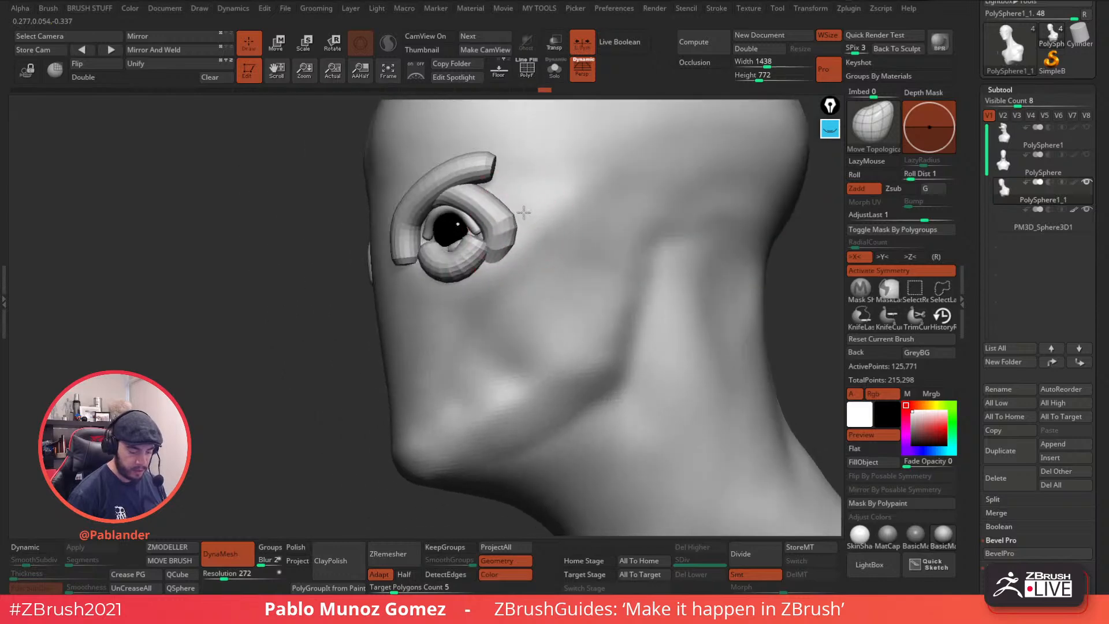
{"action": "right_click_drag", "start_coordinate": [523, 166], "coordinate": [504, 194]}
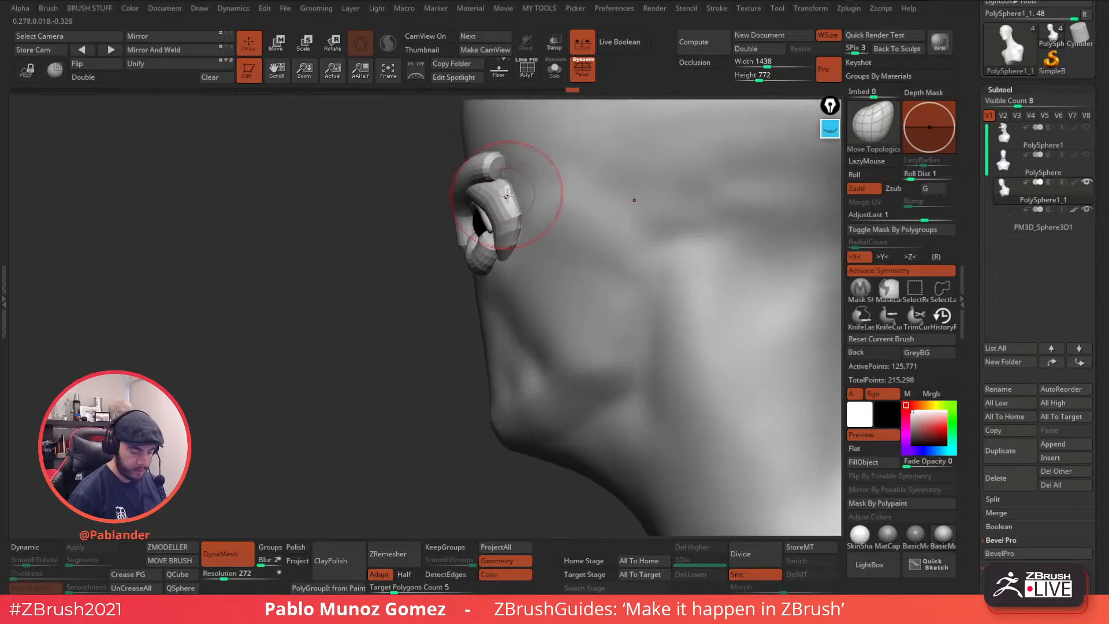
{"action": "left_click_drag", "start_coordinate": [528, 225], "coordinate": [518, 233]}
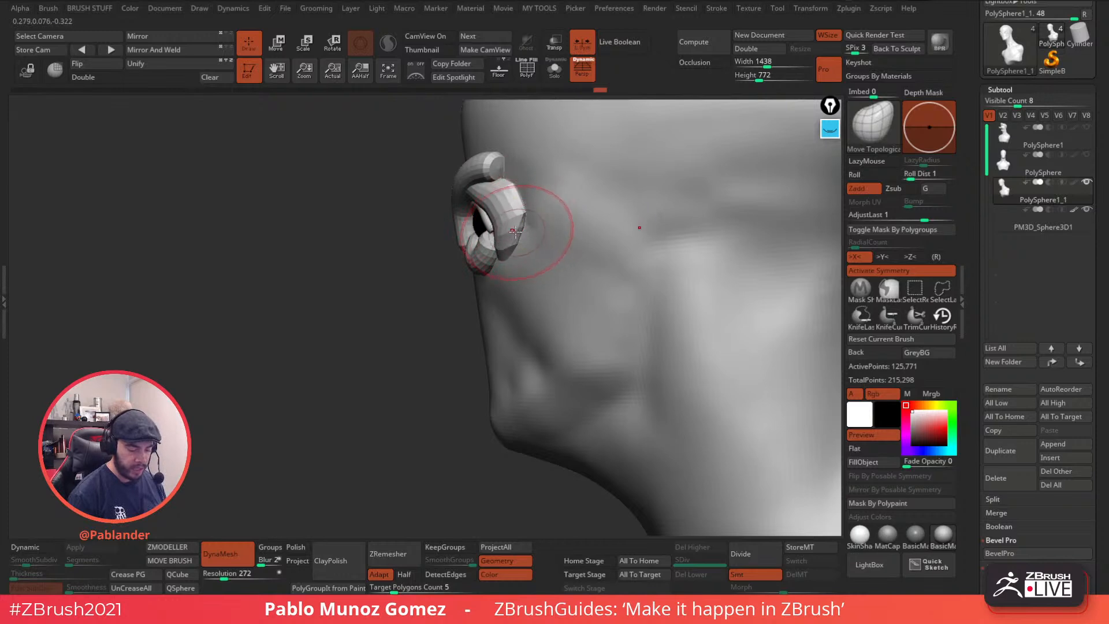
{"action": "right_click_drag", "start_coordinate": [528, 203], "coordinate": [514, 235]}
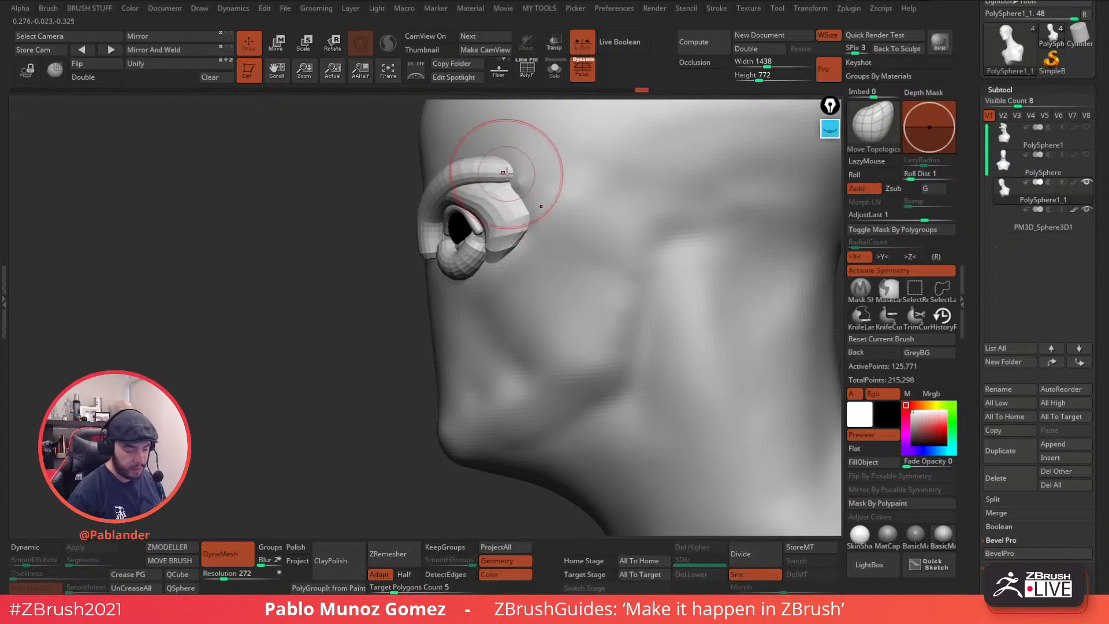
{"action": "mouse_move", "coordinate": [513, 181]}
{"action": "right_mouse_down"}
{"action": "mouse_move", "coordinate": [462, 147]}
{"action": "mouse_move", "coordinate": [483, 170]}
{"action": "right_mouse_up"}
- Reshape the brow tube by pulling its inner bend up and outward into a broad, angular ridge
{"action": "key", "text": "ctrl+z"}
{"action": "key", "text": "ctrl+z"}
{"action": "key", "text": "ctrl+z"}
{"action": "key", "text": "ctrl+z"}
{"action": "key", "text": "ctrl+z"}
{"action": "key", "text": "ctrl+z"}
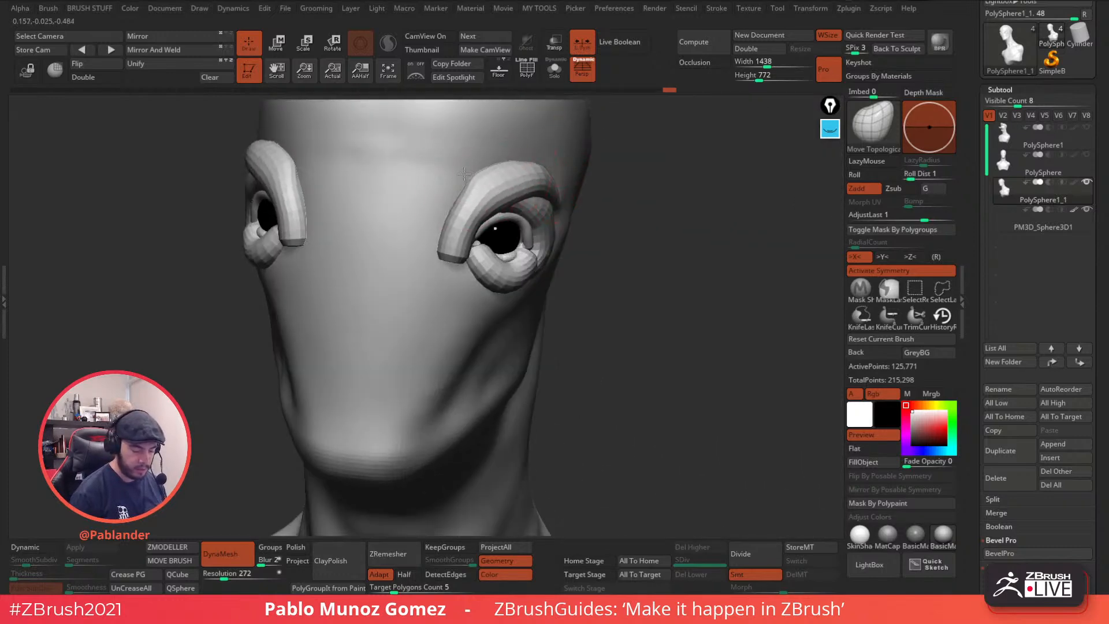
{"action": "key", "text": "ctrl+z"}
{"action": "key", "text": "ctrl+z"}
{"action": "key", "text": "ctrl+z"}
{"action": "key", "text": "ctrl+z"}
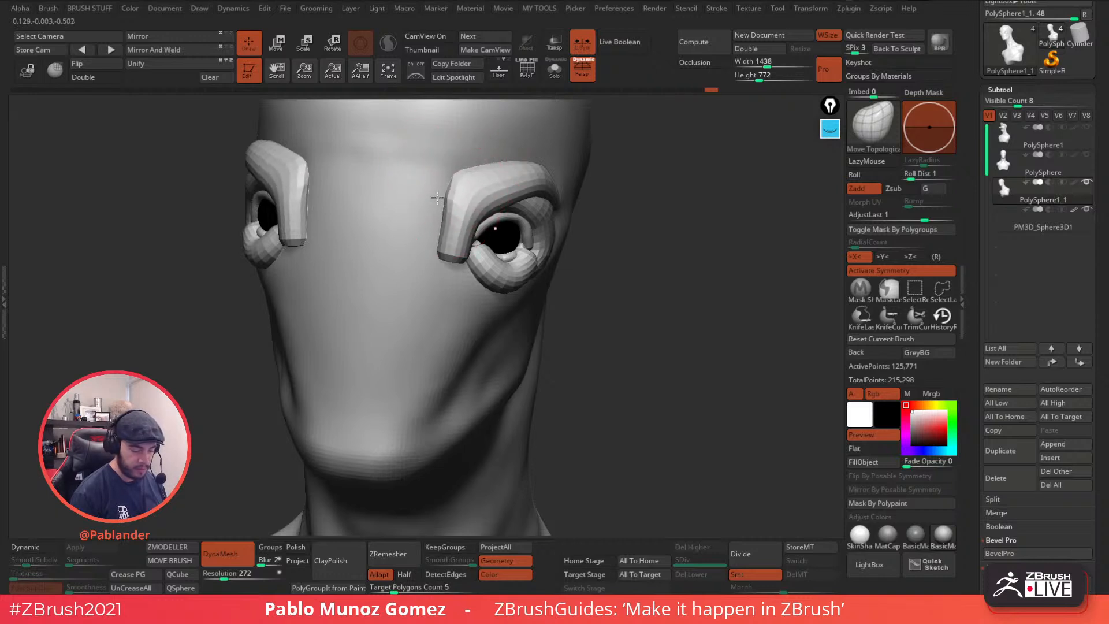
{"action": "key", "text": "ctrl+z"}
{"action": "key", "text": "ctrl+z"}
{"action": "key", "text": "ctrl+z"}
{"action": "key", "text": "ctrl+z"}
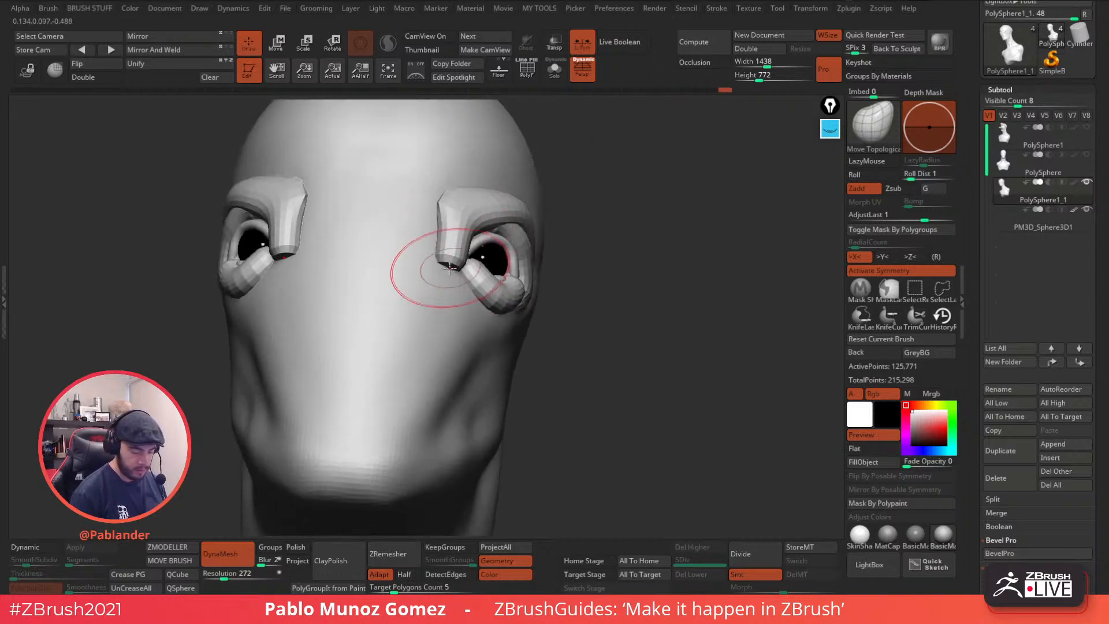
- Taper the brow's inner and outer ends to points and flatten it against the forehead, undoing the last stroke
{"action": "left_click_drag", "start_coordinate": [430, 334], "coordinate": [430, 329]}
{"action": "mouse_move", "coordinate": [453, 230]}
{"action": "left_mouse_down"}
{"action": "mouse_move", "coordinate": [421, 215]}
{"action": "mouse_move", "coordinate": [390, 254]}
{"action": "left_mouse_up"}
{"action": "mouse_move", "coordinate": [569, 245]}
{"action": "right_mouse_down"}
{"action": "mouse_move", "coordinate": [491, 260]}
{"action": "mouse_move", "coordinate": [503, 370]}
{"action": "right_mouse_up"}
{"action": "right_click", "coordinate": [504, 370]}
{"action": "right_click_drag", "start_coordinate": [543, 329], "coordinate": [520, 326]}
{"action": "right_click_drag", "start_coordinate": [546, 287], "coordinate": [548, 281]}
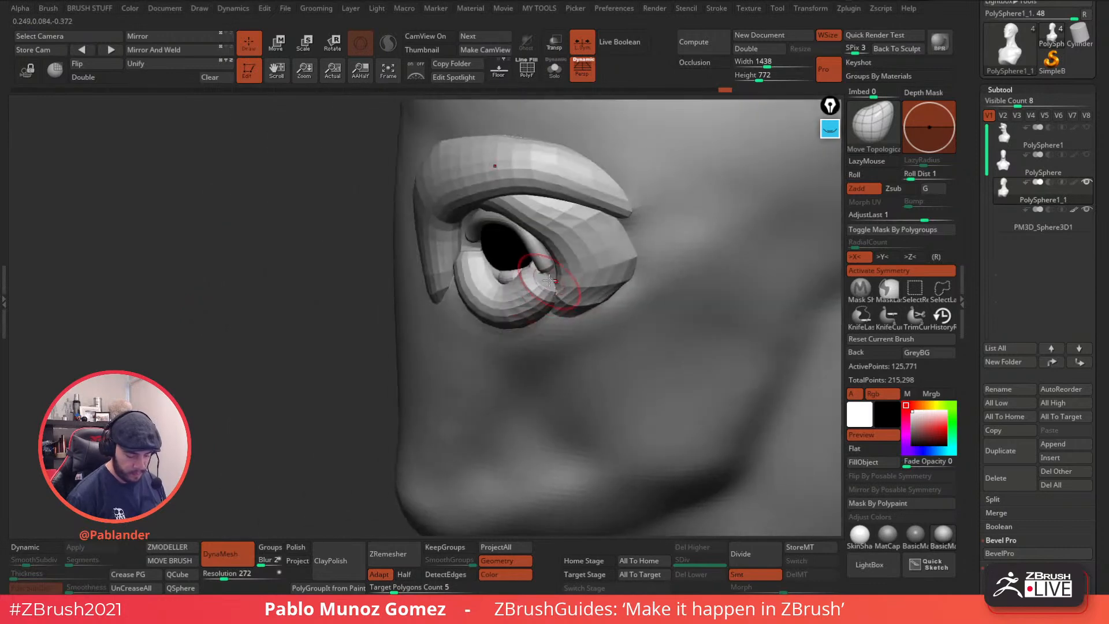
{"action": "left_click_drag", "start_coordinate": [603, 233], "coordinate": [634, 215]}
{"action": "key", "text": "ctrl+z"}
- Adjust the brush draw size and flatten the thick lower eyelid tube into a pouch under the eye
{"action": "right_click", "coordinate": [528, 287]}
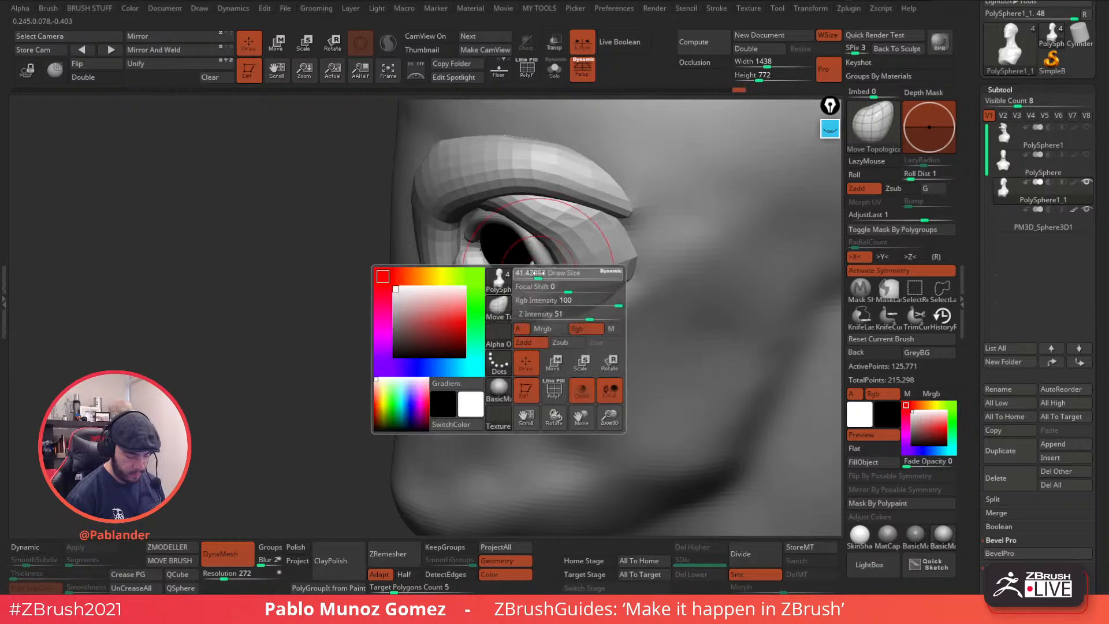
{"action": "left_click_drag", "start_coordinate": [529, 288], "coordinate": [540, 288]}
{"action": "right_click_drag", "start_coordinate": [517, 302], "coordinate": [569, 303]}
{"action": "mouse_move", "coordinate": [447, 266]}
{"action": "left_mouse_down"}
{"action": "mouse_move", "coordinate": [414, 229]}
{"action": "mouse_move", "coordinate": [443, 272]}
{"action": "mouse_move", "coordinate": [427, 271]}
{"action": "left_mouse_up"}
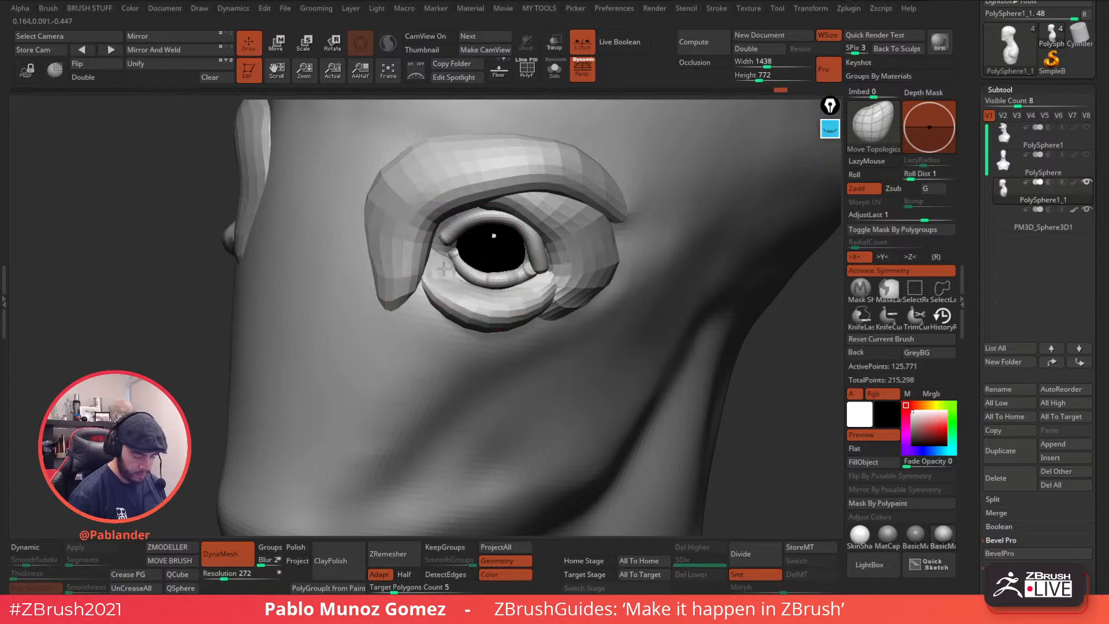
- Adjust the brush size and reshape the thin lower eyelid rim to follow the eyeball up to the outer corner
{"action": "mouse_move", "coordinate": [433, 318]}
{"action": "right_mouse_down"}
{"action": "mouse_move", "coordinate": [636, 309]}
{"action": "mouse_move", "coordinate": [643, 241]}
{"action": "mouse_move", "coordinate": [631, 233]}
{"action": "mouse_move", "coordinate": [668, 206]}
{"action": "mouse_move", "coordinate": [563, 241]}
{"action": "mouse_move", "coordinate": [497, 215]}
{"action": "right_mouse_up"}
{"action": "key", "text": "space"}
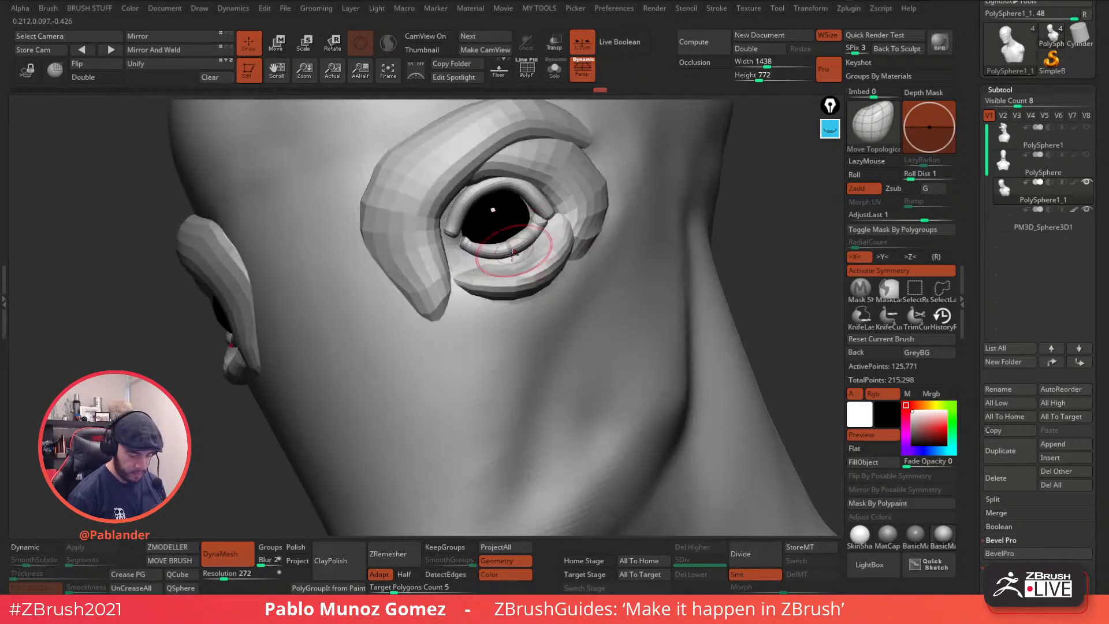
{"action": "left_click_drag", "start_coordinate": [454, 236], "coordinate": [452, 233]}
{"action": "right_click_drag", "start_coordinate": [480, 240], "coordinate": [537, 260], "text": "ctrl"}
{"action": "left_click_drag", "start_coordinate": [564, 211], "coordinate": [549, 216], "text": "shift"}
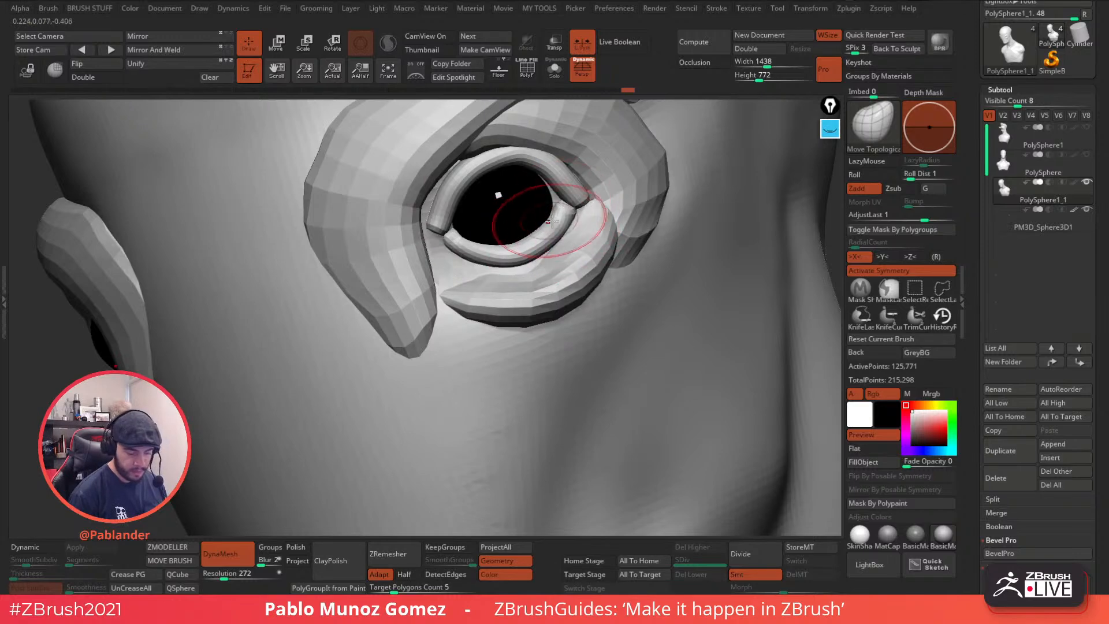
{"action": "right_click_drag", "start_coordinate": [500, 262], "coordinate": [539, 281]}
{"action": "key", "text": "space"}
{"action": "left_click_drag", "start_coordinate": [577, 205], "coordinate": [569, 203]}
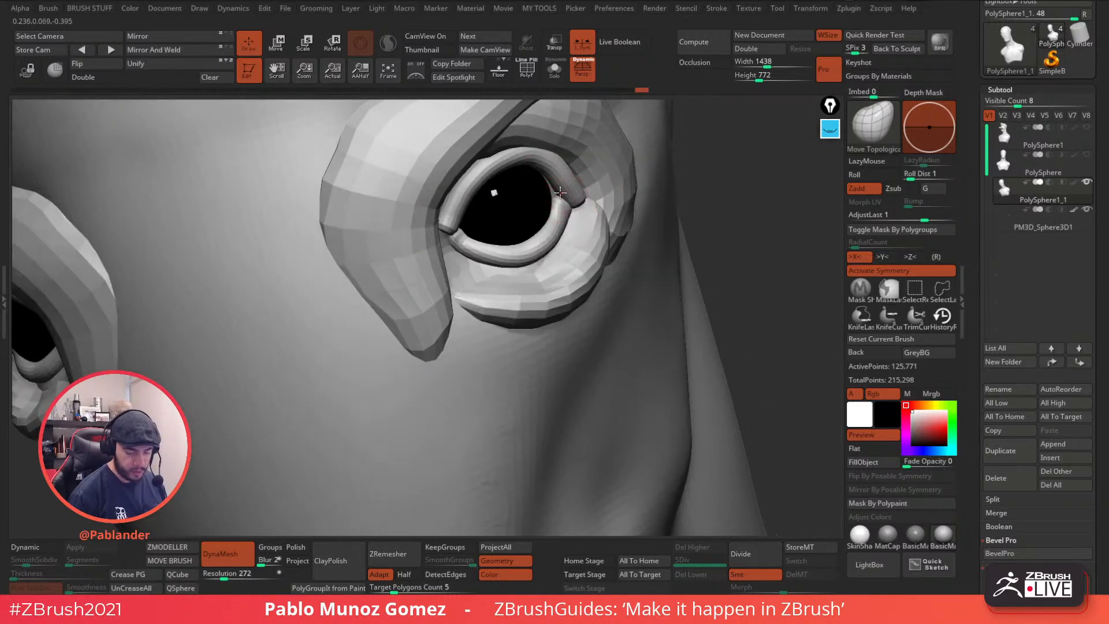
- Thicken the outer end of the thin upper eyelid rim and pull it outward over the lower lid
{"action": "right_click_drag", "start_coordinate": [579, 225], "coordinate": [545, 155]}
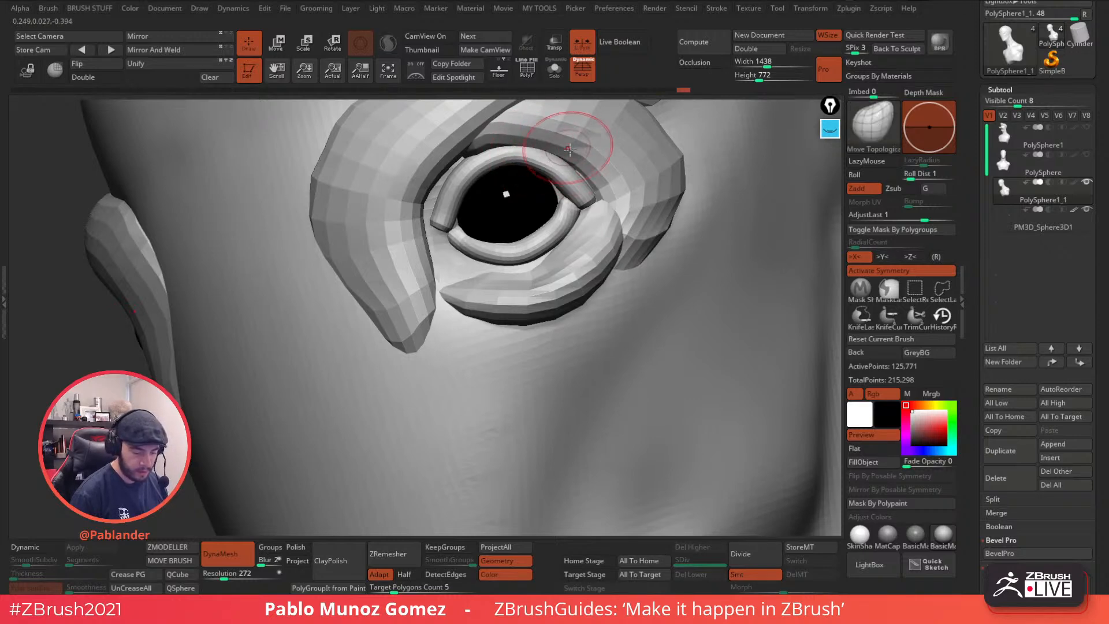
{"action": "right_click_drag", "start_coordinate": [561, 196], "coordinate": [598, 200]}
{"action": "right_click_drag", "start_coordinate": [574, 150], "coordinate": [520, 172]}
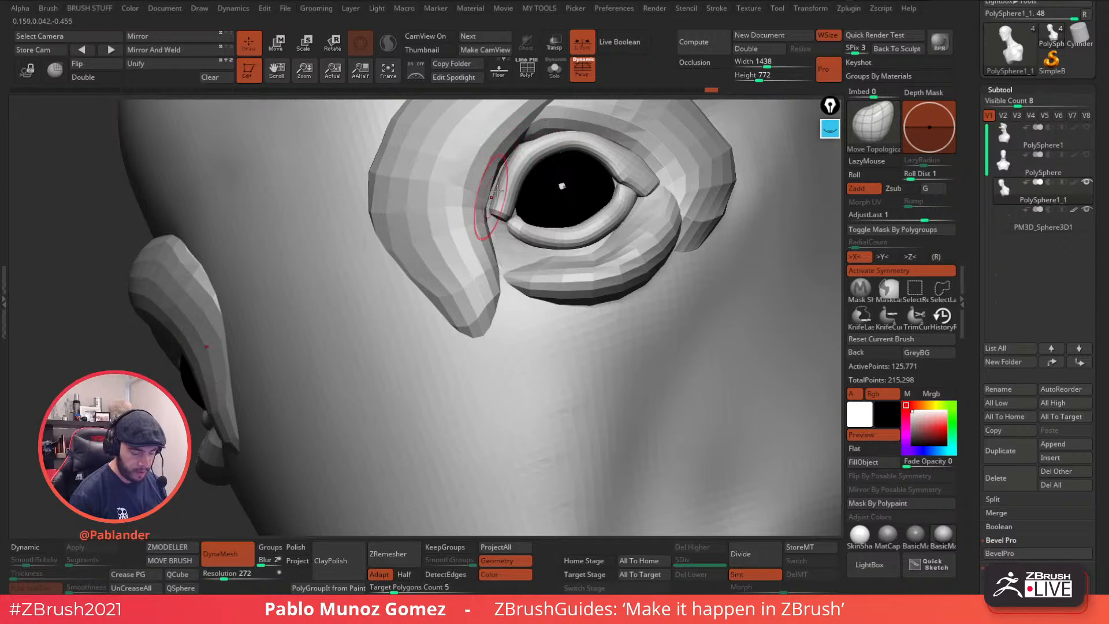
- Pull the upper and lower eyelid rims together into a pointed inner eye corner, adjusting the brush size
{"action": "right_click_drag", "start_coordinate": [508, 197], "coordinate": [525, 219]}
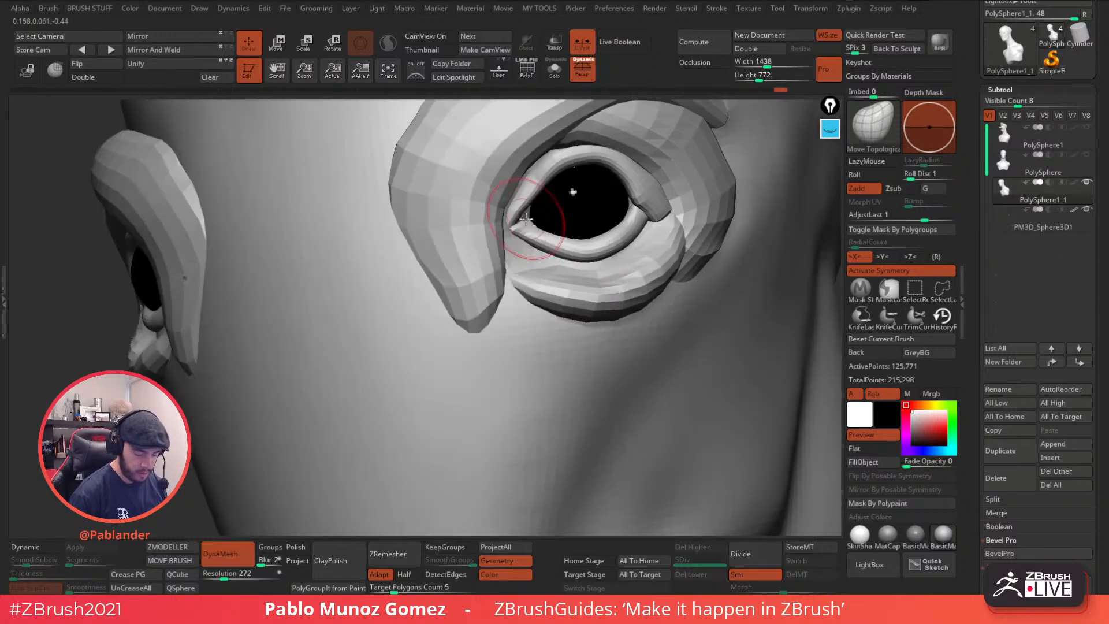
{"action": "left_click_drag", "start_coordinate": [508, 226], "coordinate": [505, 226]}
{"action": "right_click_drag", "start_coordinate": [523, 256], "coordinate": [534, 263]}
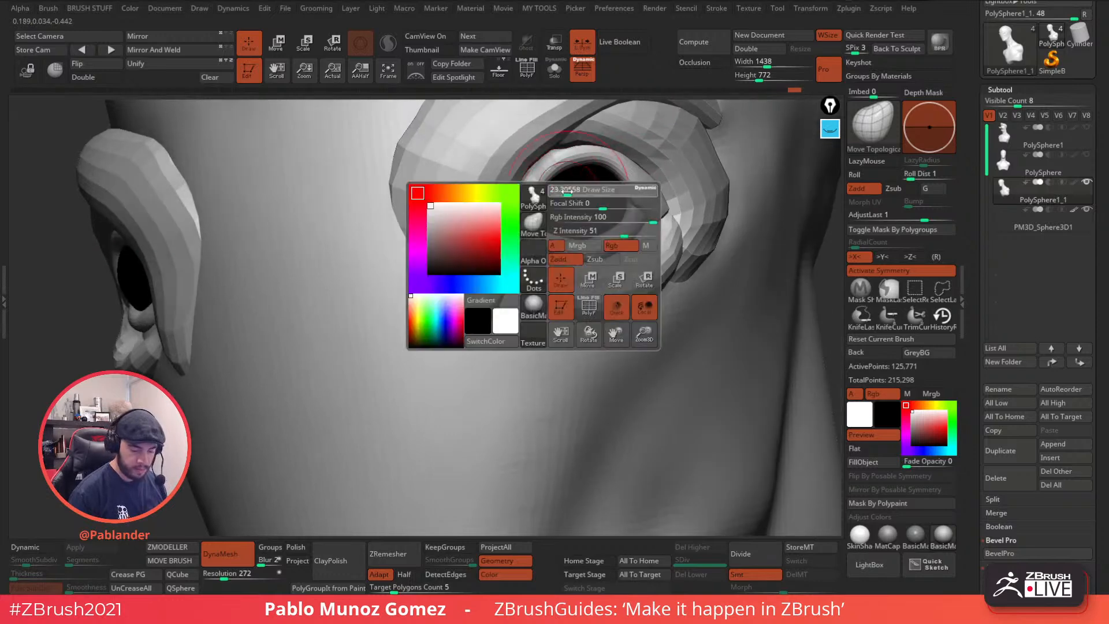
{"action": "right_click_drag", "start_coordinate": [540, 213], "coordinate": [568, 186], "text": "shift"}
{"action": "key", "text": "ctrl+z"}
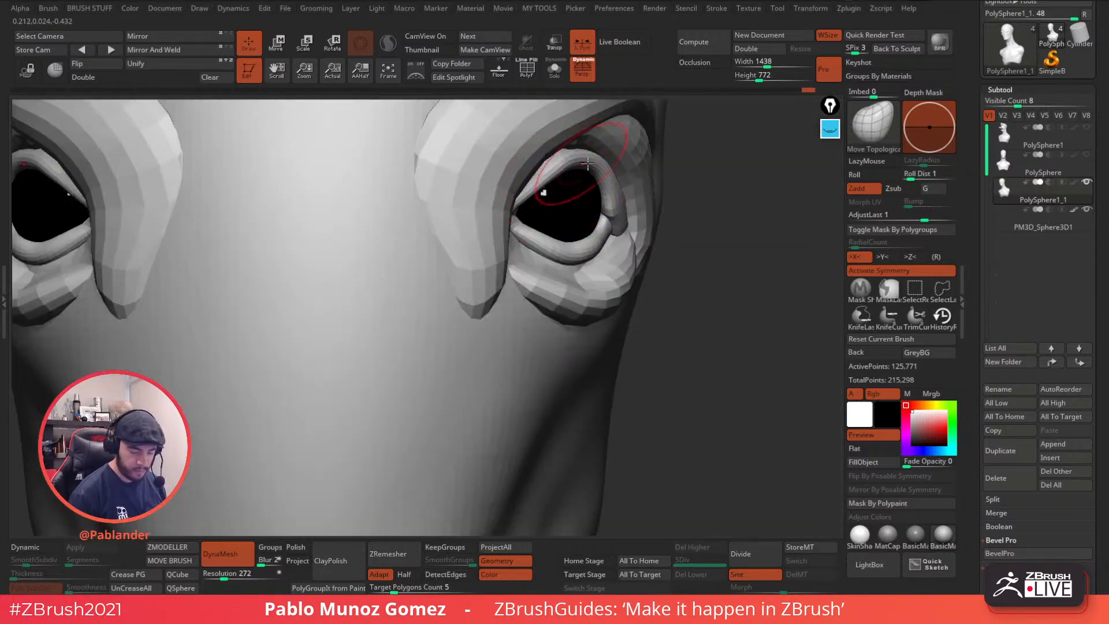
- Shape the outer eye corner so the upper eyelid rim overlaps the end of the lower rim
{"action": "right_click_drag", "start_coordinate": [611, 234], "coordinate": [603, 243]}
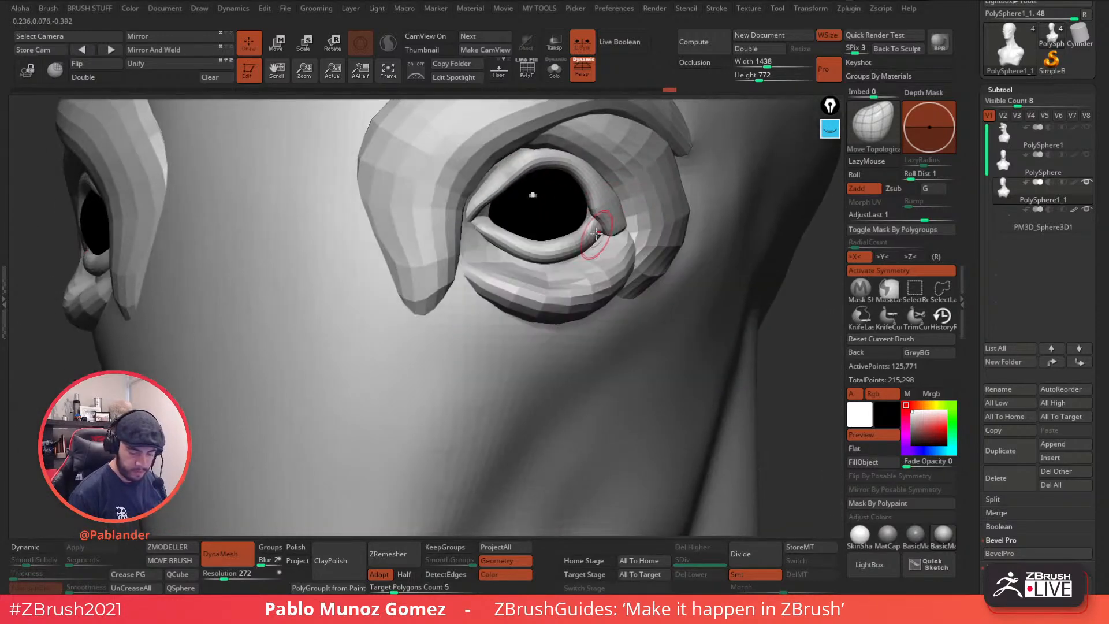
{"action": "left_click_drag", "start_coordinate": [612, 243], "coordinate": [620, 249]}
{"action": "right_click_drag", "start_coordinate": [634, 236], "coordinate": [614, 231]}
{"action": "left_click_drag", "start_coordinate": [622, 240], "coordinate": [632, 231]}
{"action": "right_click_drag", "start_coordinate": [632, 230], "coordinate": [656, 229]}
{"action": "left_click_drag", "start_coordinate": [631, 236], "coordinate": [624, 231]}
{"action": "right_click_drag", "start_coordinate": [636, 226], "coordinate": [616, 231]}
{"action": "left_click_drag", "start_coordinate": [638, 267], "coordinate": [634, 274]}
{"action": "right_click_drag", "start_coordinate": [635, 269], "coordinate": [656, 267]}
- Switch to the Clay brush and start blending the outer upper eyelid tube into the temple
{"action": "mouse_move", "coordinate": [656, 267]}
{"action": "right_mouse_down", "text": "ctrl"}
{"action": "mouse_move", "coordinate": [663, 230]}
{"action": "mouse_move", "coordinate": [683, 252]}
{"action": "mouse_move", "coordinate": [611, 254]}
{"action": "mouse_move", "coordinate": [632, 264]}
{"action": "mouse_move", "coordinate": [705, 235]}
{"action": "mouse_move", "coordinate": [569, 281]}
{"action": "mouse_move", "coordinate": [584, 224]}
{"action": "mouse_move", "coordinate": [606, 221]}
{"action": "mouse_move", "coordinate": [561, 215]}
{"action": "right_mouse_up", "text": "ctrl"}
{"action": "key", "text": "b"}
{"action": "key", "text": "c"}
{"action": "key", "text": "l"}
{"action": "right_click", "coordinate": [615, 216]}
{"action": "right_click", "coordinate": [561, 214]}
{"action": "mouse_move", "coordinate": [565, 210]}
{"action": "left_mouse_down"}
{"action": "mouse_move", "coordinate": [528, 217]}
{"action": "mouse_move", "coordinate": [580, 199]}
{"action": "mouse_move", "coordinate": [540, 211]}
{"action": "mouse_move", "coordinate": [604, 210]}
{"action": "left_mouse_up"}
{"action": "right_click_drag", "start_coordinate": [602, 210], "coordinate": [610, 215]}
{"action": "right_click", "coordinate": [610, 214]}
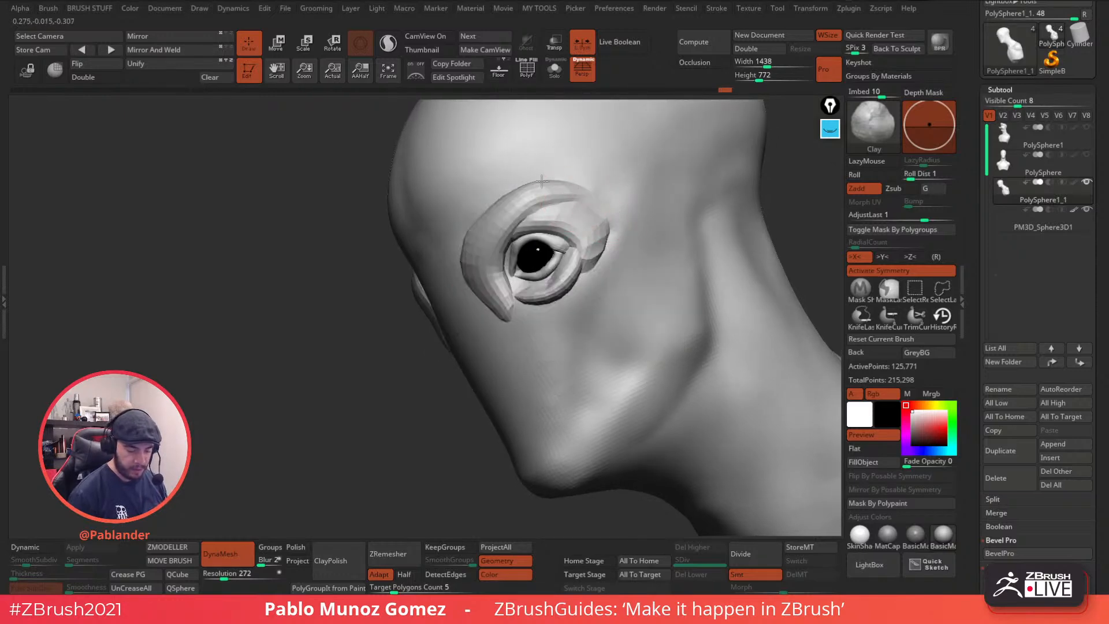
- Build up clay along the top and inner side of the brow to merge it with the forehead
{"action": "right_click_drag", "start_coordinate": [547, 186], "coordinate": [539, 186]}
{"action": "left_click_drag", "start_coordinate": [521, 180], "coordinate": [540, 187]}
{"action": "left_click_drag", "start_coordinate": [443, 224], "coordinate": [484, 218]}
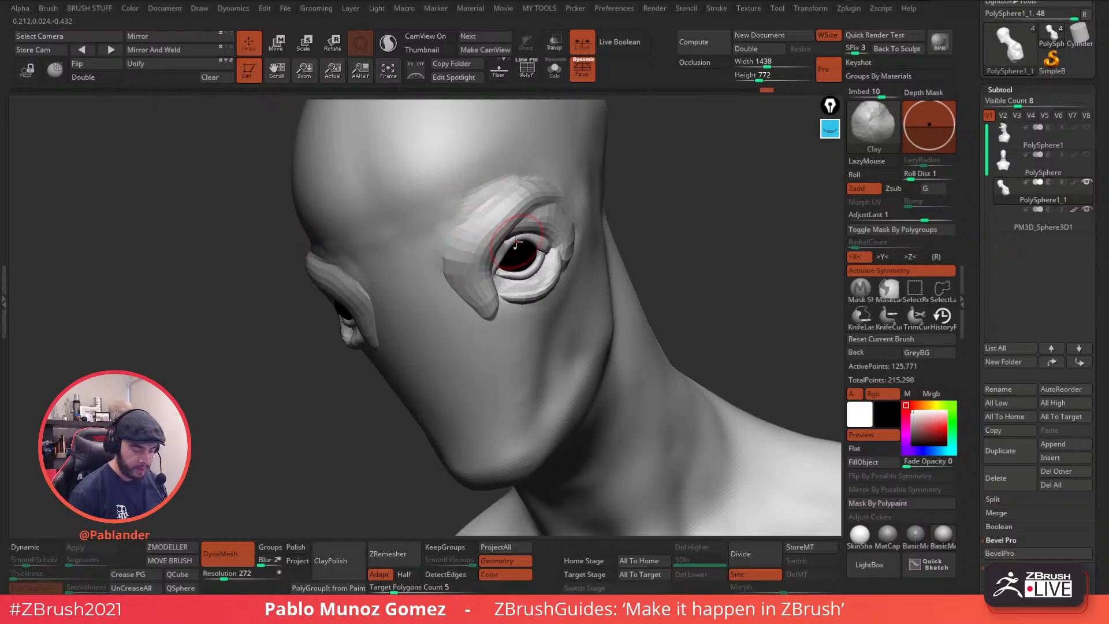
{"action": "right_click_drag", "start_coordinate": [490, 207], "coordinate": [498, 203]}
{"action": "mouse_move", "coordinate": [503, 186]}
{"action": "left_mouse_down"}
{"action": "mouse_move", "coordinate": [462, 219]}
{"action": "mouse_move", "coordinate": [522, 181]}
{"action": "mouse_move", "coordinate": [442, 234]}
{"action": "left_mouse_up"}
{"action": "right_click_drag", "start_coordinate": [445, 234], "coordinate": [502, 240]}
{"action": "left_click_drag", "start_coordinate": [430, 237], "coordinate": [458, 301]}
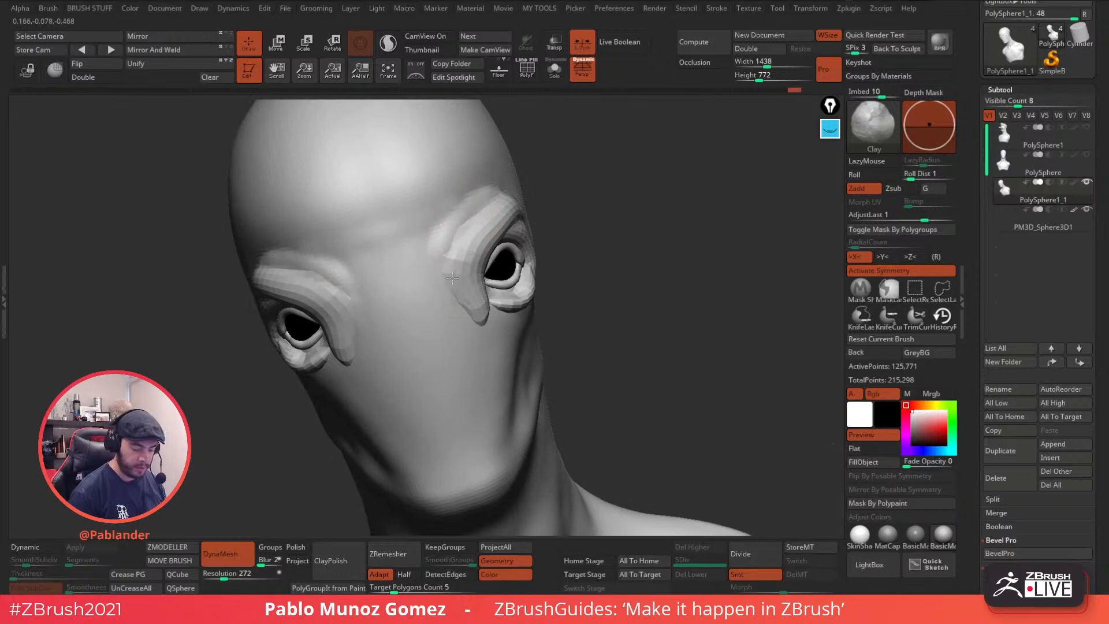
- Blend and smooth the brow's lower inner end and the outer eye folds into the surrounding face
{"action": "right_click_drag", "start_coordinate": [469, 323], "coordinate": [453, 284]}
{"action": "mouse_move", "coordinate": [537, 236]}
{"action": "right_mouse_down"}
{"action": "mouse_move", "coordinate": [528, 228]}
{"action": "mouse_move", "coordinate": [488, 268]}
{"action": "right_mouse_up"}
{"action": "left_click_drag", "start_coordinate": [572, 196], "coordinate": [569, 277], "text": "shift"}
{"action": "right_click_drag", "start_coordinate": [564, 174], "coordinate": [499, 275]}
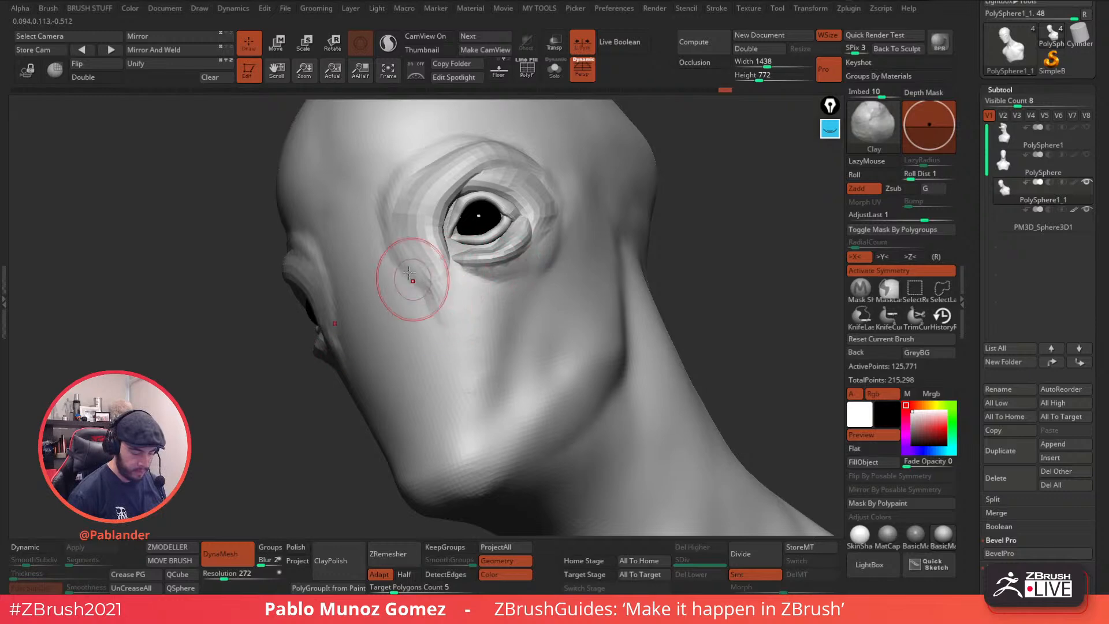
- Adjust the Clay brush size and fill the area between the brow and the upper eyelid near the inner eye corner
{"action": "mouse_move", "coordinate": [441, 329]}
{"action": "right_mouse_down"}
{"action": "mouse_move", "coordinate": [474, 184]}
{"action": "mouse_move", "coordinate": [495, 163]}
{"action": "right_mouse_up"}
{"action": "key", "text": "space"}
{"action": "left_click_drag", "start_coordinate": [497, 164], "coordinate": [457, 185]}
{"action": "right_click_drag", "start_coordinate": [458, 185], "coordinate": [448, 200]}
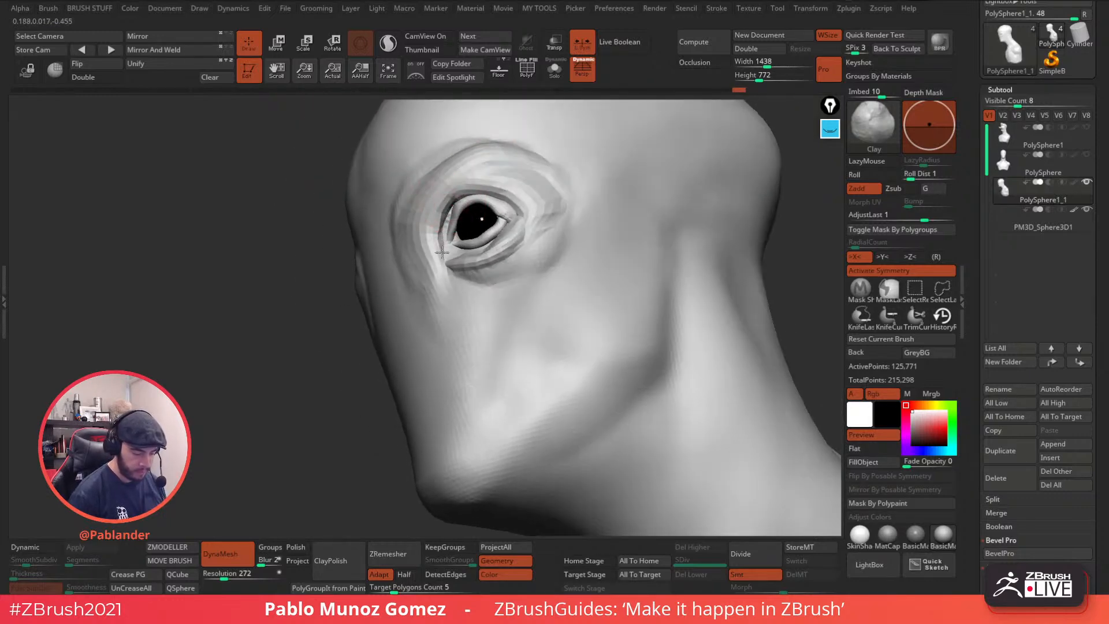
- Adjust the Clay brush size and build up the area below the lower eyelid to blend it into the cheek
{"action": "mouse_move", "coordinate": [508, 173]}
{"action": "right_mouse_down"}
{"action": "mouse_move", "coordinate": [532, 186]}
{"action": "mouse_move", "coordinate": [493, 267]}
{"action": "right_mouse_up"}
{"action": "key", "text": "space"}
{"action": "key", "text": "space"}
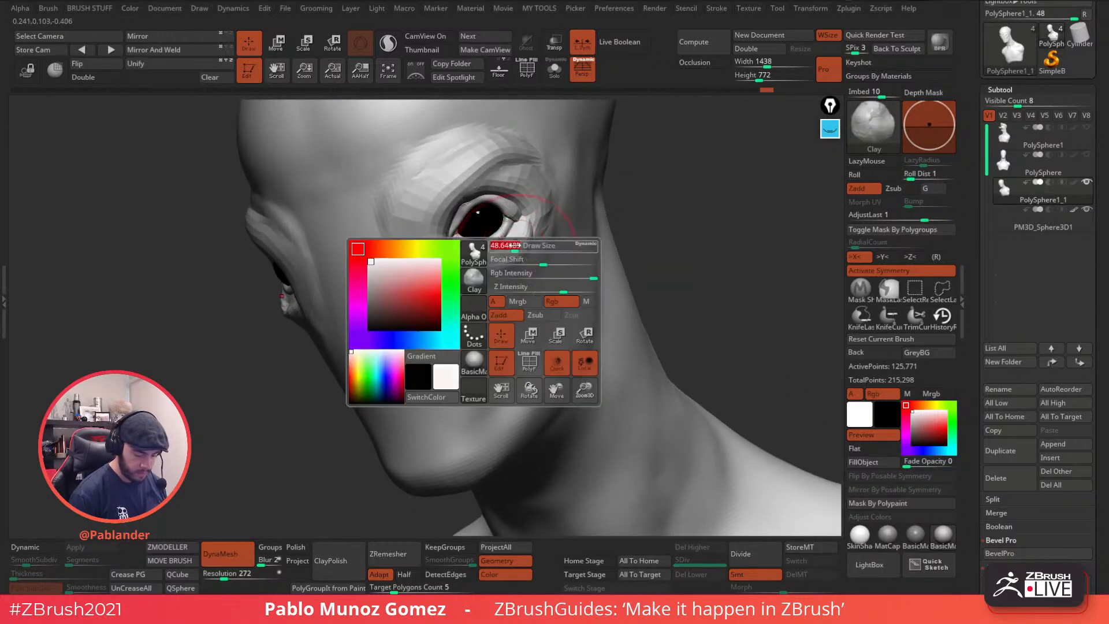
{"action": "mouse_move", "coordinate": [534, 255]}
{"action": "left_mouse_down"}
{"action": "mouse_move", "coordinate": [464, 308]}
{"action": "mouse_move", "coordinate": [519, 270]}
{"action": "left_mouse_up"}
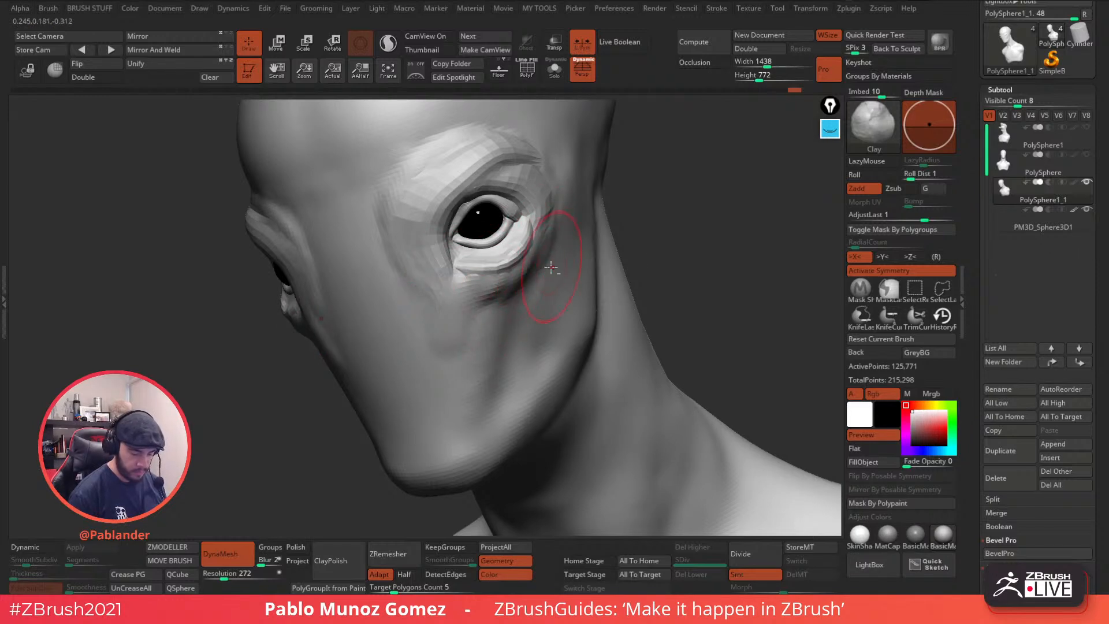
{"action": "right_click_drag", "start_coordinate": [551, 267], "coordinate": [606, 231], "text": "shift"}
{"action": "right_click_drag", "start_coordinate": [606, 231], "coordinate": [616, 180], "text": "ctrl"}
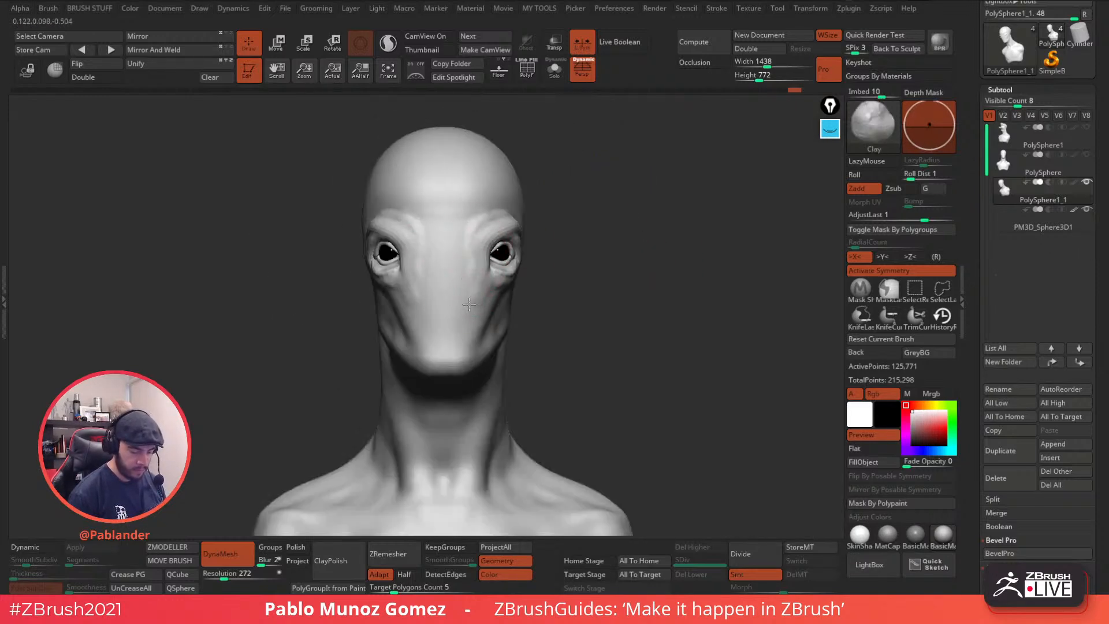
- Sculpt the forehead and temple volumes with the Clay brush and smooth the side of the forehead
{"action": "right_click_drag", "start_coordinate": [574, 324], "coordinate": [450, 235]}
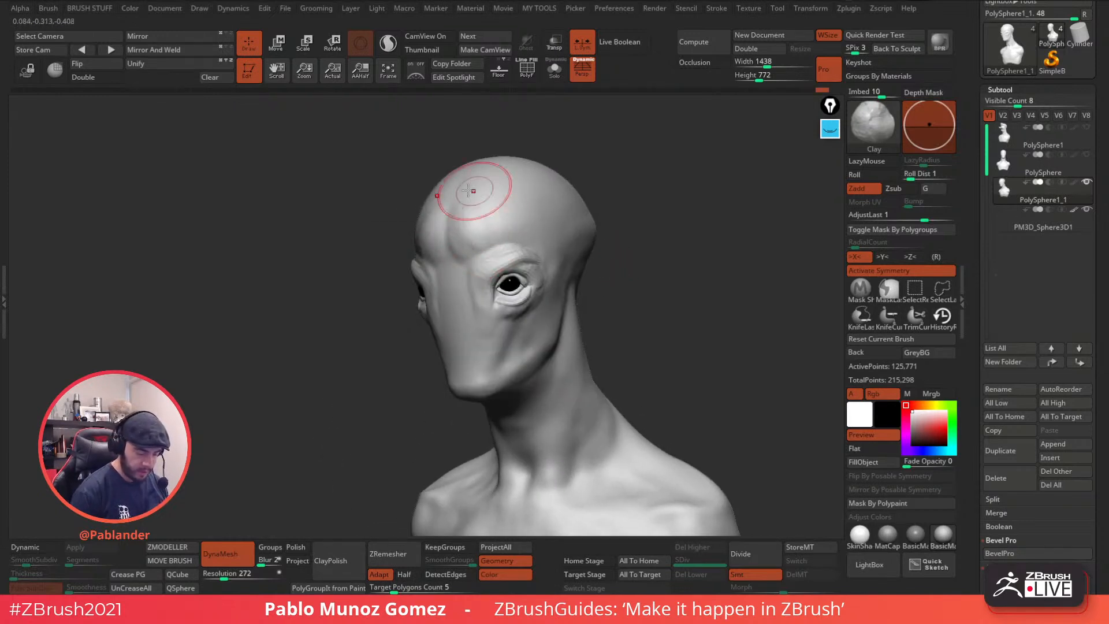
{"action": "right_click_drag", "start_coordinate": [454, 189], "coordinate": [503, 186], "text": "shift"}
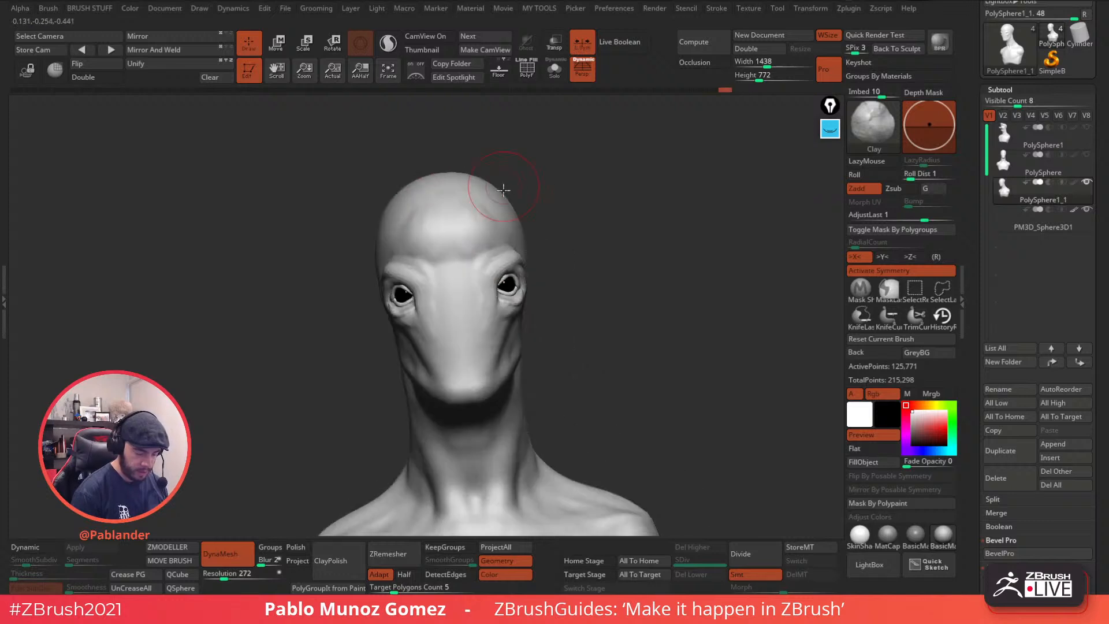
{"action": "left_click_drag", "start_coordinate": [404, 218], "coordinate": [402, 238]}
{"action": "right_click_drag", "start_coordinate": [402, 238], "coordinate": [539, 185]}
{"action": "mouse_move", "coordinate": [515, 186]}
{"action": "left_mouse_down"}
{"action": "mouse_move", "coordinate": [525, 198]}
{"action": "mouse_move", "coordinate": [527, 184]}
{"action": "left_mouse_up"}
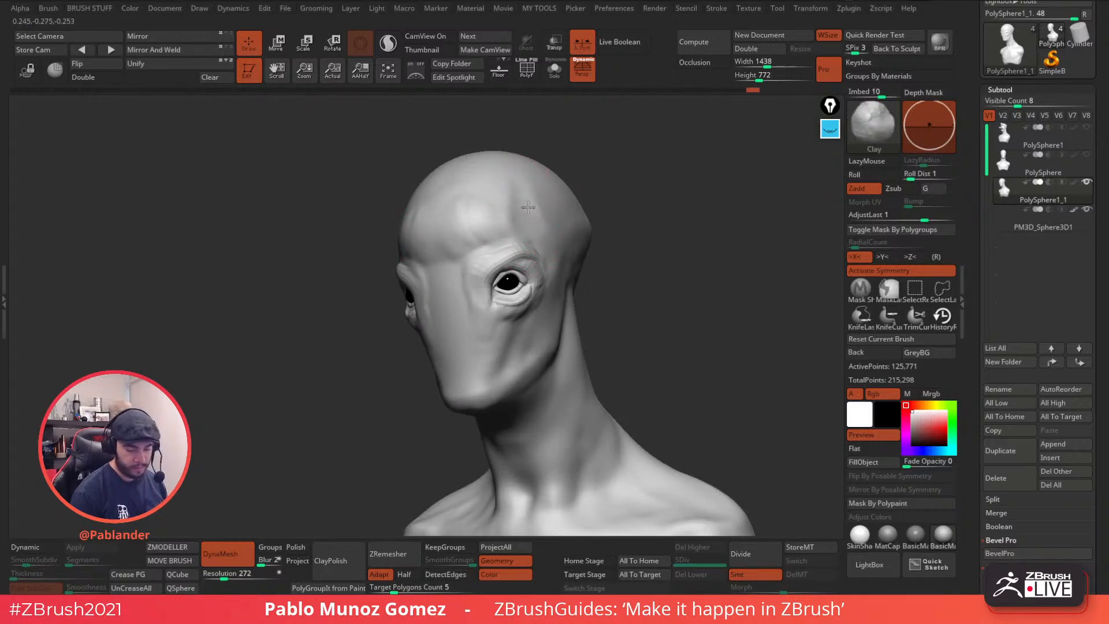
{"action": "right_click_drag", "start_coordinate": [527, 184], "coordinate": [497, 191]}
{"action": "left_click_drag", "start_coordinate": [539, 195], "coordinate": [523, 202], "text": "shift"}
{"action": "mouse_move", "coordinate": [523, 202]}
{"action": "right_mouse_down"}
{"action": "mouse_move", "coordinate": [629, 173]}
{"action": "mouse_move", "coordinate": [580, 227]}
{"action": "right_mouse_up"}
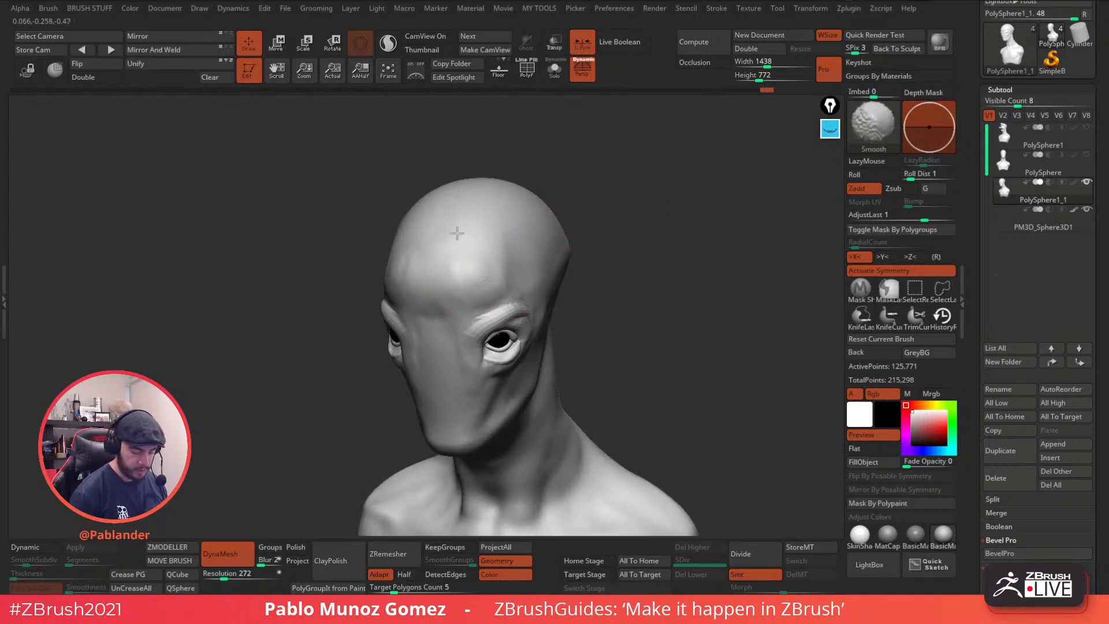
- Add clay along the brow above the eye and smooth its inner end toward the nose bridge
{"action": "mouse_move", "coordinate": [494, 219]}
{"action": "right_mouse_down"}
{"action": "mouse_move", "coordinate": [540, 276]}
{"action": "mouse_move", "coordinate": [534, 290]}
{"action": "right_mouse_up"}
{"action": "mouse_move", "coordinate": [533, 291]}
{"action": "left_mouse_down", "text": "alt"}
{"action": "mouse_move", "coordinate": [543, 276]}
{"action": "mouse_move", "coordinate": [555, 296]}
{"action": "mouse_move", "coordinate": [579, 273]}
{"action": "left_mouse_up", "text": "alt"}
{"action": "right_click_drag", "start_coordinate": [572, 330], "coordinate": [624, 305]}
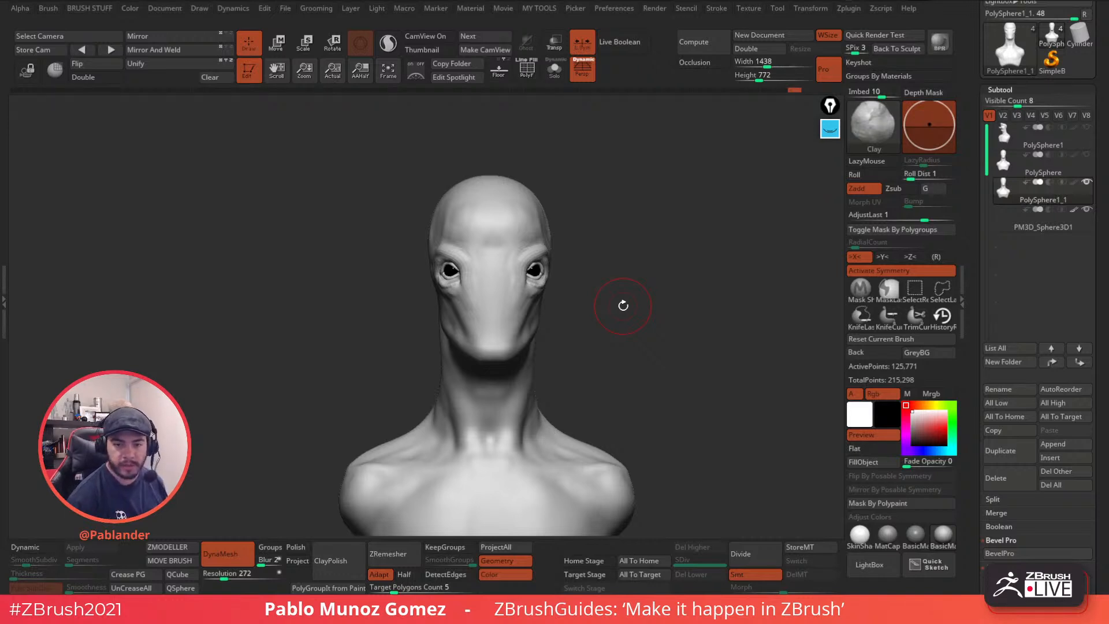
{"action": "left_click_drag", "start_coordinate": [619, 327], "coordinate": [645, 294], "text": "alt"}
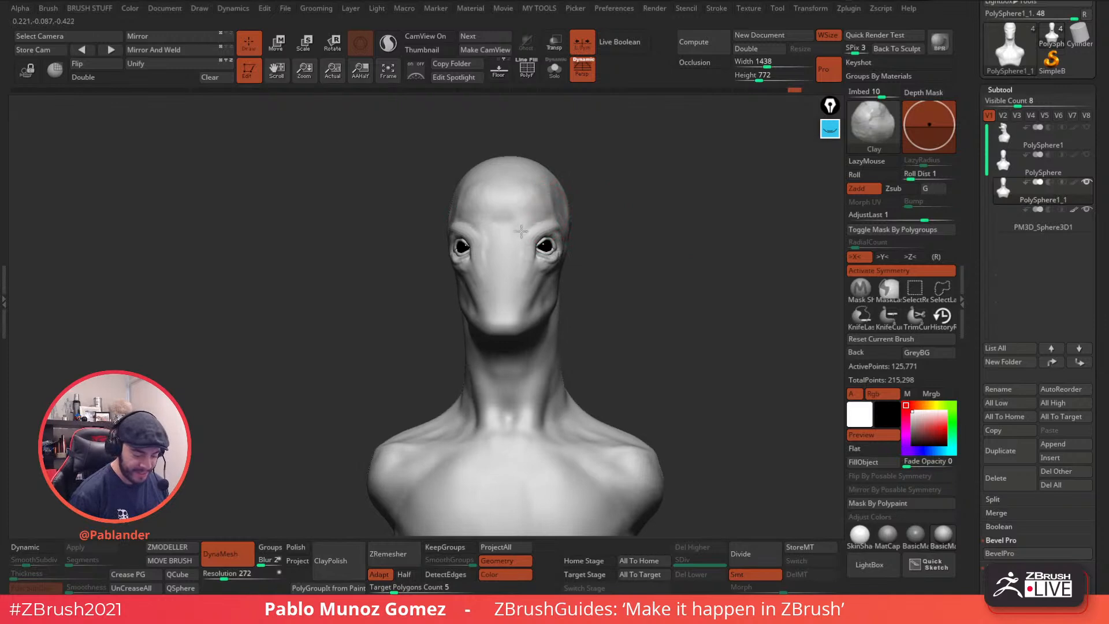
{"action": "mouse_move", "coordinate": [543, 226]}
{"action": "left_mouse_down"}
{"action": "mouse_move", "coordinate": [546, 216]}
{"action": "mouse_move", "coordinate": [614, 222]}
{"action": "left_mouse_up"}
{"action": "left_click_drag", "start_coordinate": [641, 224], "coordinate": [612, 224]}
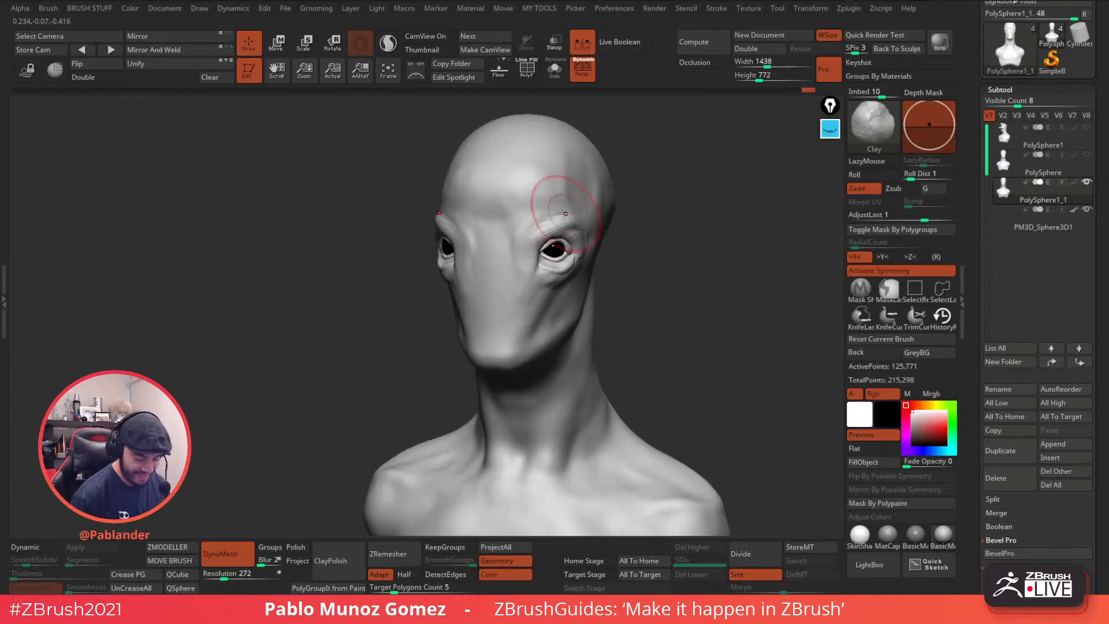
{"action": "key", "text": "shift"}
{"action": "left_click_drag", "start_coordinate": [525, 231], "coordinate": [520, 240], "text": "shift"}
- Build up the brow ridges across the lower forehead and smooth the forehead and the side of the muzzle
{"action": "left_click_drag", "start_coordinate": [644, 207], "coordinate": [600, 192]}
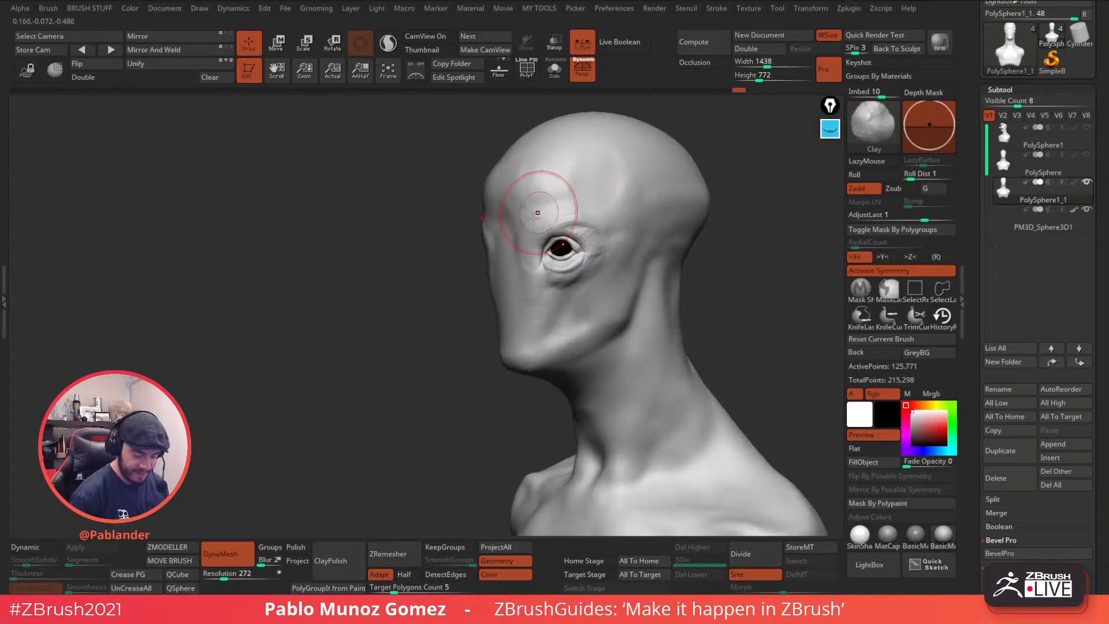
{"action": "mouse_move", "coordinate": [456, 188]}
{"action": "left_mouse_down"}
{"action": "mouse_move", "coordinate": [520, 182]}
{"action": "mouse_move", "coordinate": [509, 199]}
{"action": "left_mouse_up"}
{"action": "left_click_drag", "start_coordinate": [629, 236], "coordinate": [686, 241]}
{"action": "left_click_drag", "start_coordinate": [490, 174], "coordinate": [507, 185], "text": "shift"}
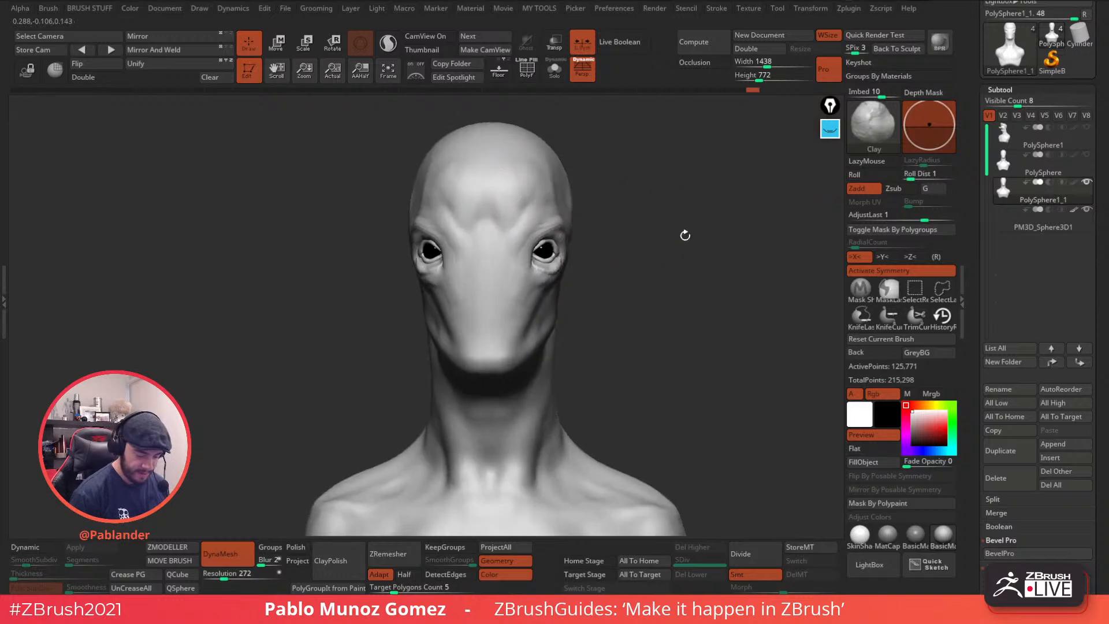
{"action": "mouse_move", "coordinate": [601, 272]}
{"action": "left_mouse_down"}
{"action": "mouse_move", "coordinate": [636, 295]}
{"action": "mouse_move", "coordinate": [582, 307]}
{"action": "left_mouse_up"}
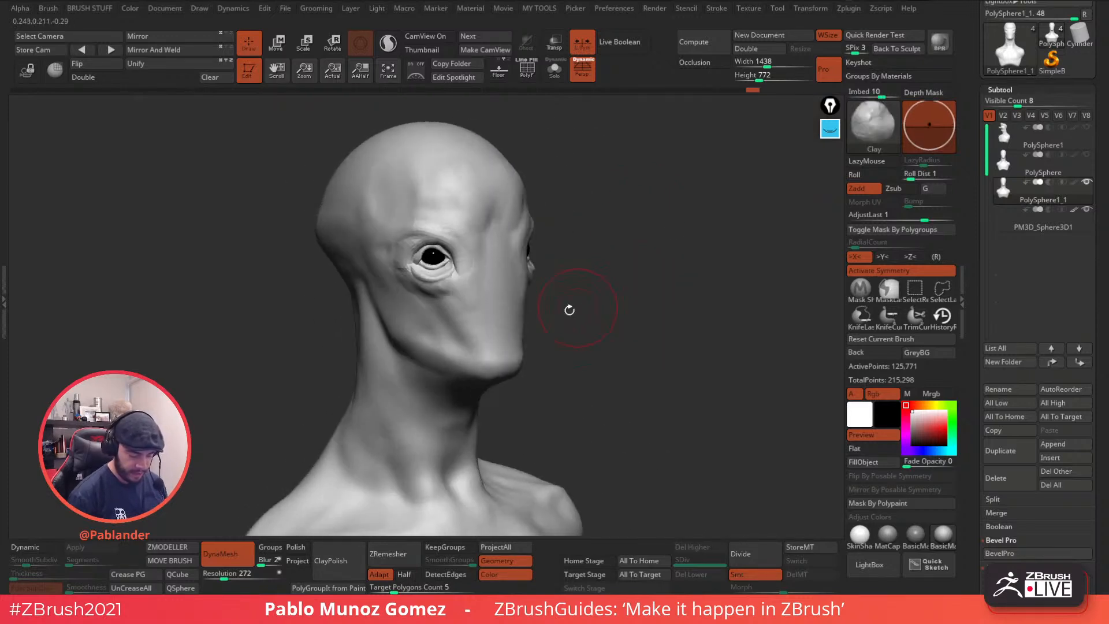
{"action": "left_click_drag", "start_coordinate": [494, 334], "coordinate": [485, 301], "text": "shift"}
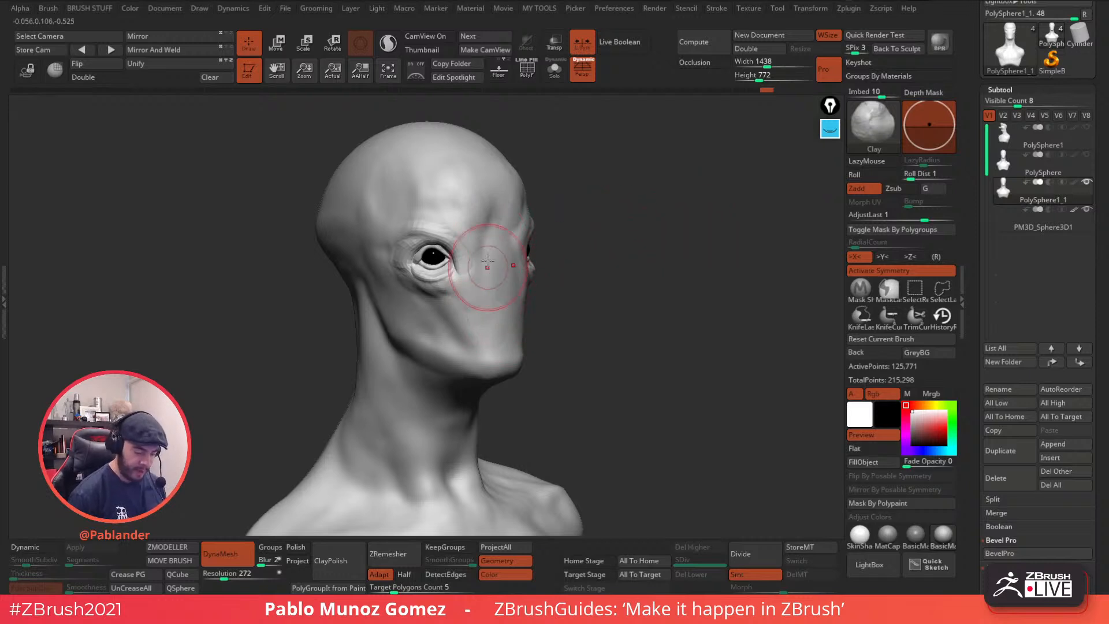
- Shape the nose bridge between the eyes with Clay strokes, undoing the last unwanted stroke
{"action": "left_click_drag", "start_coordinate": [471, 256], "coordinate": [477, 267]}
{"action": "left_click_drag", "start_coordinate": [597, 265], "coordinate": [508, 292]}
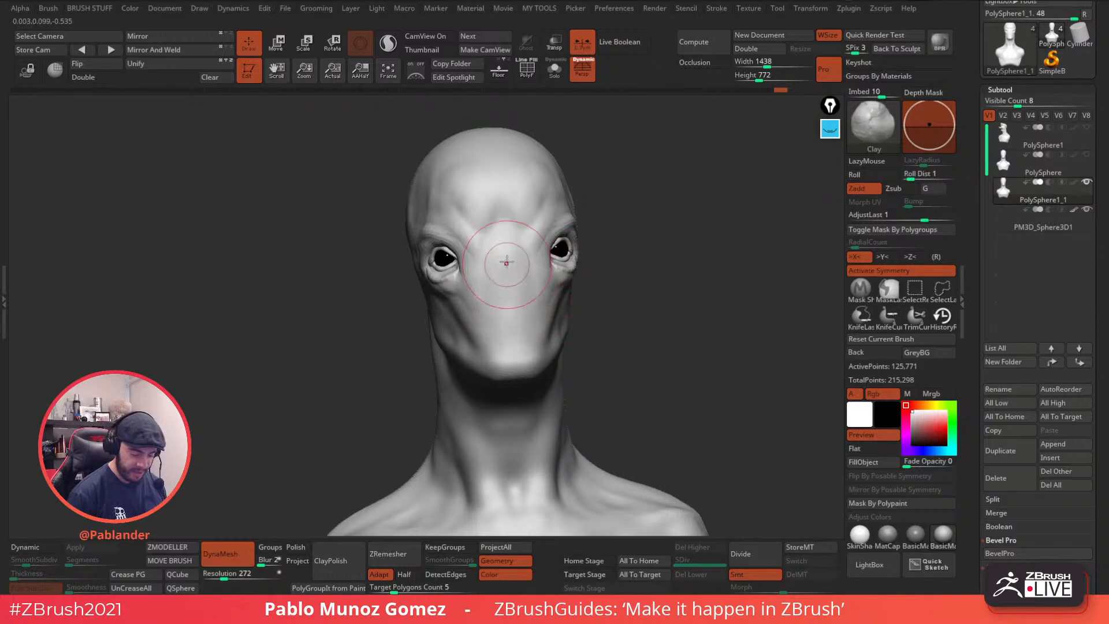
{"action": "left_click_drag", "start_coordinate": [499, 268], "coordinate": [503, 277]}
{"action": "mouse_move", "coordinate": [646, 324]}
{"action": "left_mouse_down"}
{"action": "mouse_move", "coordinate": [604, 319]}
{"action": "mouse_move", "coordinate": [690, 311]}
{"action": "left_mouse_up"}
{"action": "key", "text": "ctrl+z"}
{"action": "left_click_drag", "start_coordinate": [688, 257], "coordinate": [546, 280]}
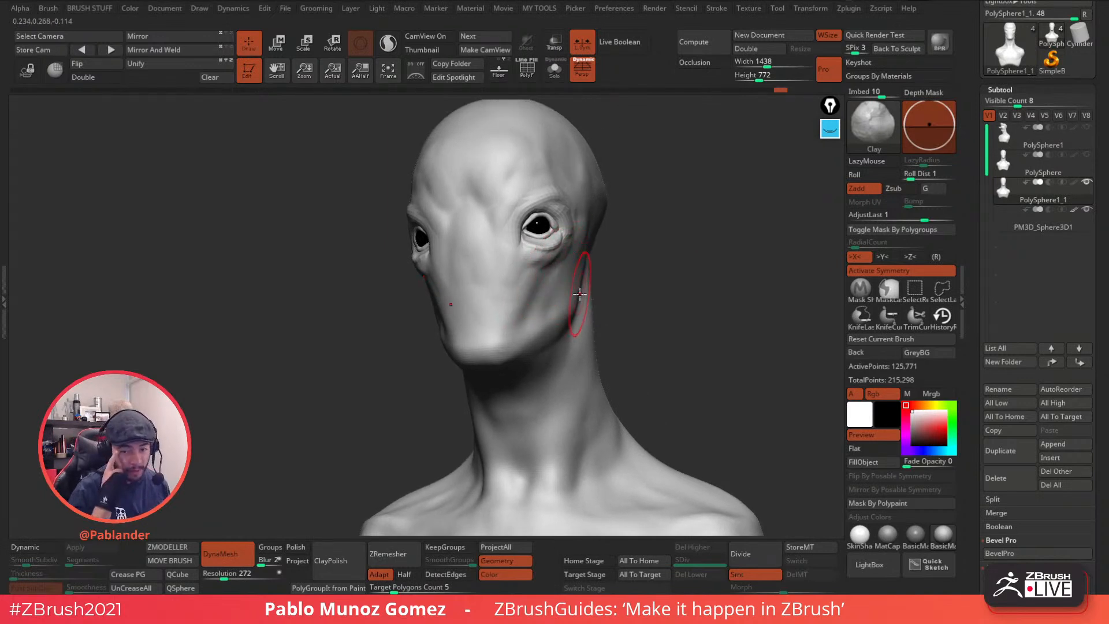
{"action": "mouse_move", "coordinate": [569, 282]}
{"action": "right_mouse_down", "text": "alt"}
{"action": "mouse_move", "coordinate": [569, 296]}
{"action": "mouse_move", "coordinate": [556, 264]}
{"action": "right_mouse_up", "text": "alt"}
{"action": "right_click_drag", "start_coordinate": [505, 289], "coordinate": [530, 273], "text": "alt"}
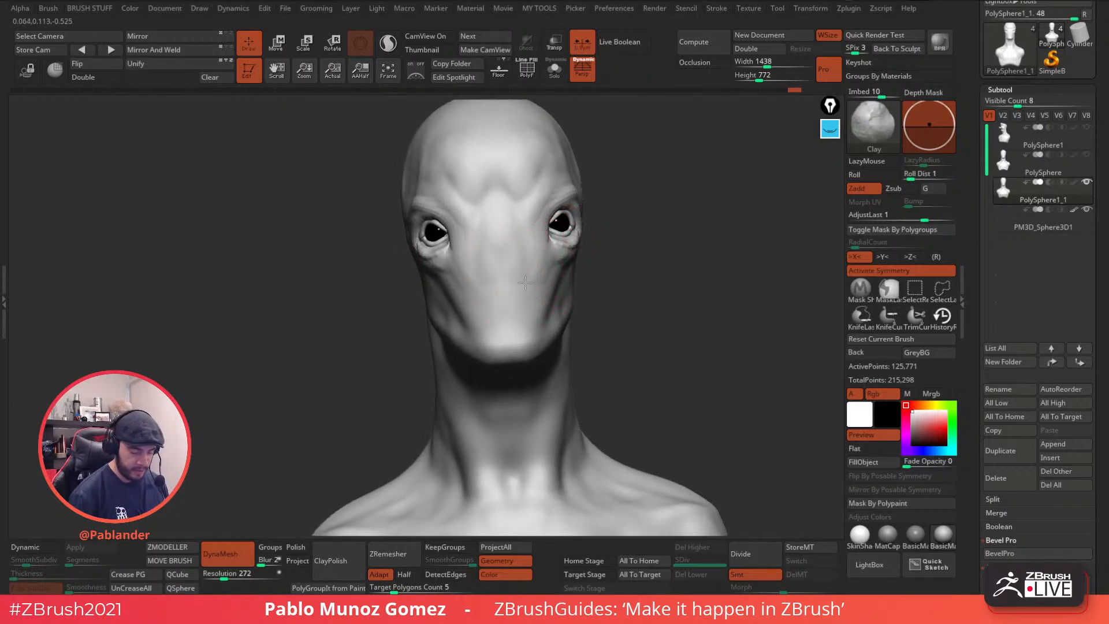
- Sculpt the area between the eye and nose, build up the muzzle's front end, and smooth the throat
{"action": "left_click_drag", "start_coordinate": [653, 300], "coordinate": [614, 269]}
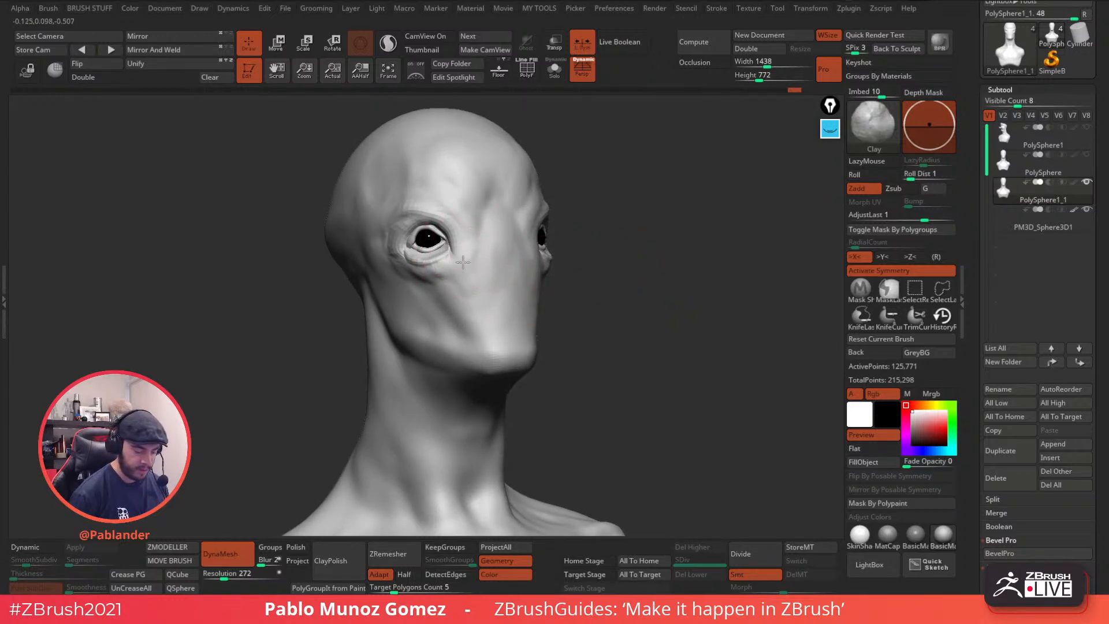
{"action": "left_click_drag", "start_coordinate": [558, 279], "coordinate": [650, 301]}
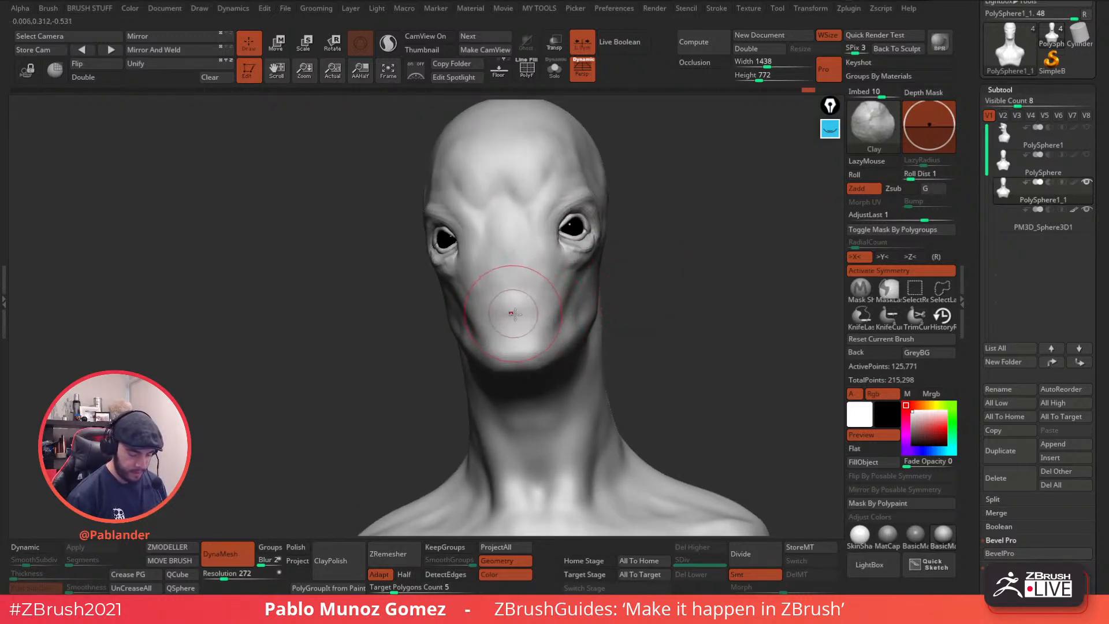
{"action": "left_click_drag", "start_coordinate": [526, 322], "coordinate": [536, 339]}
{"action": "left_click_drag", "start_coordinate": [653, 308], "coordinate": [549, 305]}
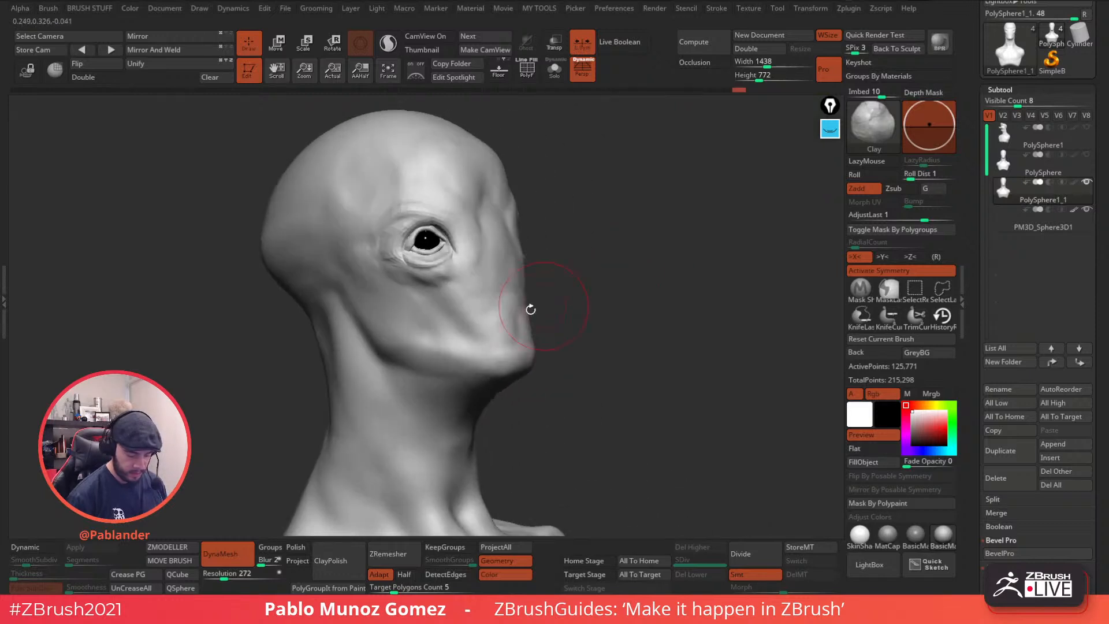
{"action": "mouse_move", "coordinate": [664, 345]}
{"action": "left_mouse_down"}
{"action": "mouse_move", "coordinate": [645, 348]}
{"action": "mouse_move", "coordinate": [620, 292]}
{"action": "mouse_move", "coordinate": [606, 329]}
{"action": "mouse_move", "coordinate": [631, 302]}
{"action": "mouse_move", "coordinate": [644, 347]}
{"action": "mouse_move", "coordinate": [605, 298]}
{"action": "left_mouse_up"}
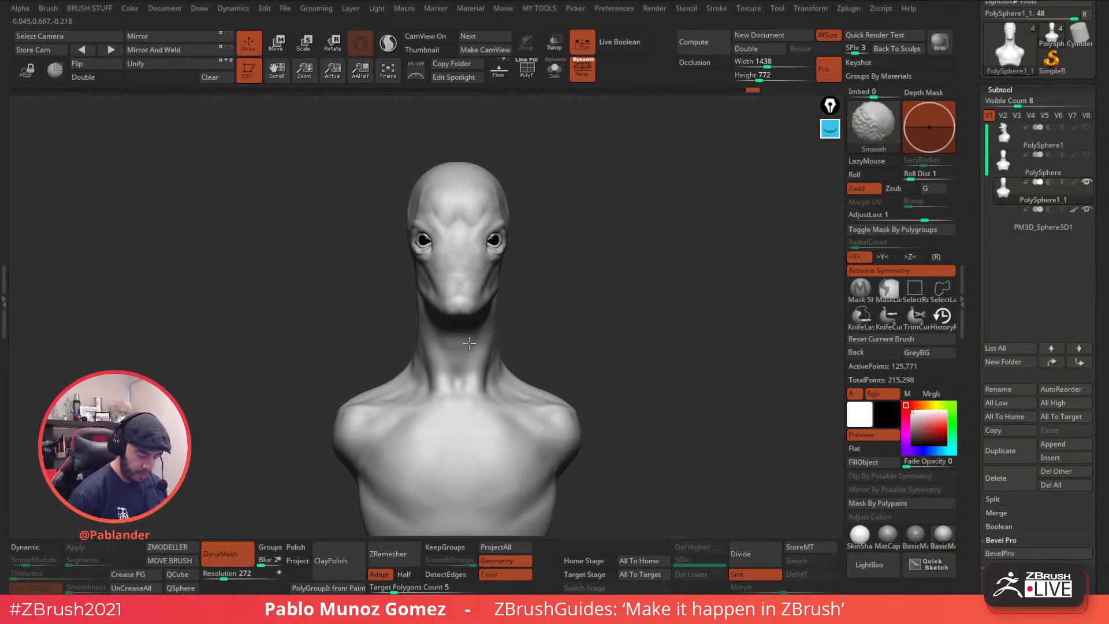
{"action": "mouse_move", "coordinate": [594, 303]}
{"action": "left_mouse_down", "text": "alt"}
{"action": "mouse_move", "coordinate": [649, 295]}
{"action": "mouse_move", "coordinate": [631, 300]}
{"action": "left_mouse_up", "text": "alt"}
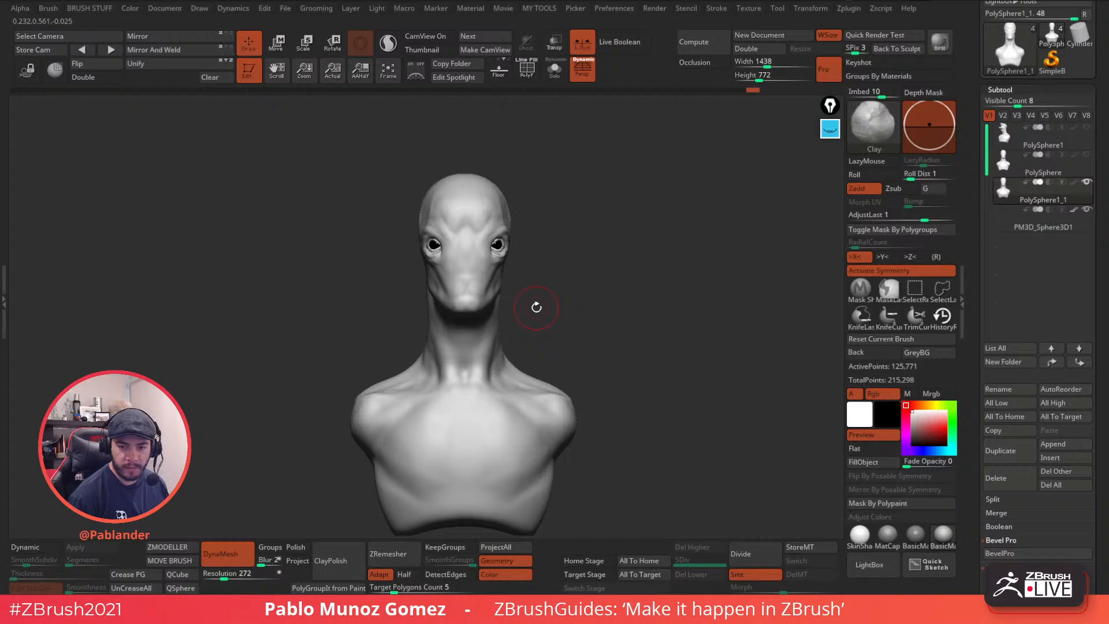
{"action": "mouse_move", "coordinate": [536, 307]}
{"action": "left_mouse_down", "text": "alt"}
{"action": "mouse_move", "coordinate": [540, 339]}
{"action": "mouse_move", "coordinate": [540, 309]}
{"action": "mouse_move", "coordinate": [583, 329]}
{"action": "mouse_move", "coordinate": [562, 221]}
{"action": "left_mouse_up", "text": "alt"}
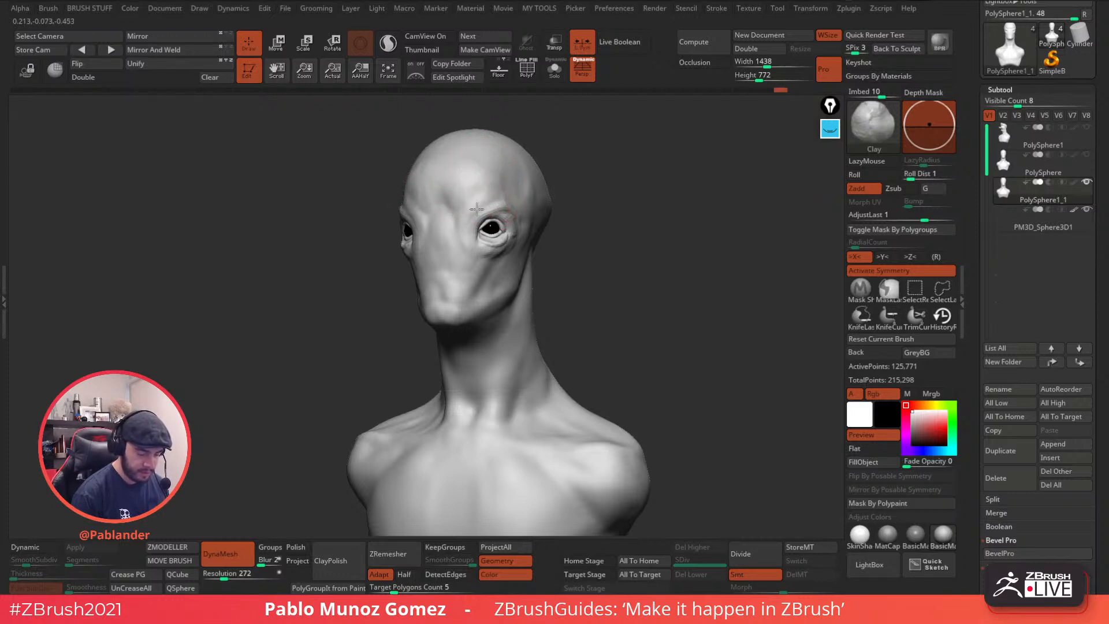
- Build up clay on the outer brow, the temple and the upper side of the forehead
{"action": "left_click_drag", "start_coordinate": [489, 201], "coordinate": [528, 173]}
{"action": "right_click_drag", "start_coordinate": [532, 173], "coordinate": [495, 190]}
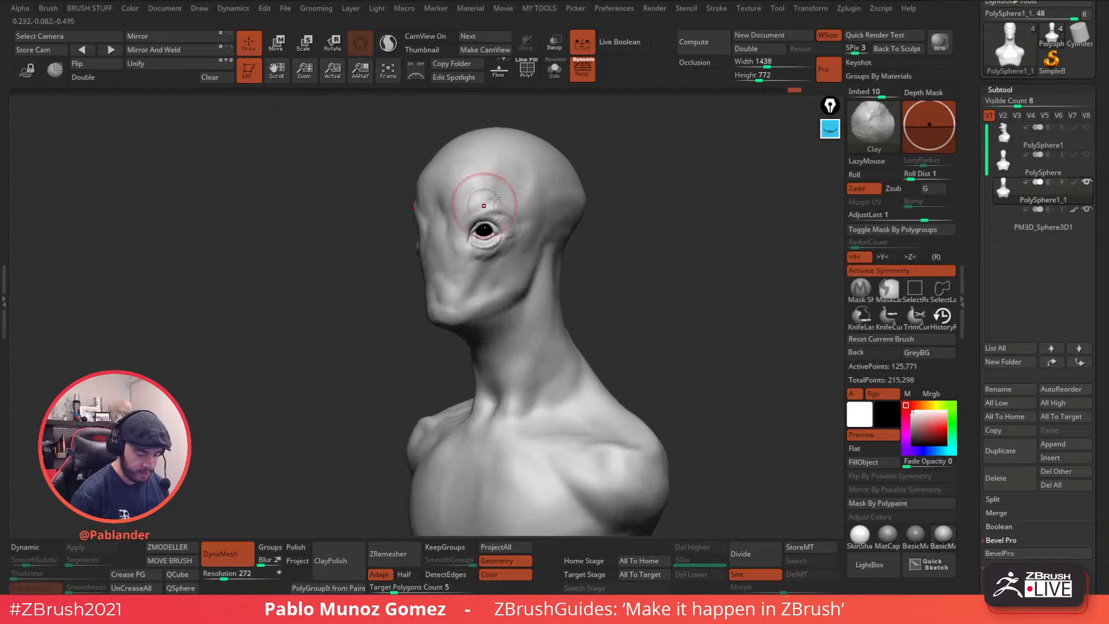
{"action": "right_click_drag", "start_coordinate": [508, 154], "coordinate": [527, 227]}
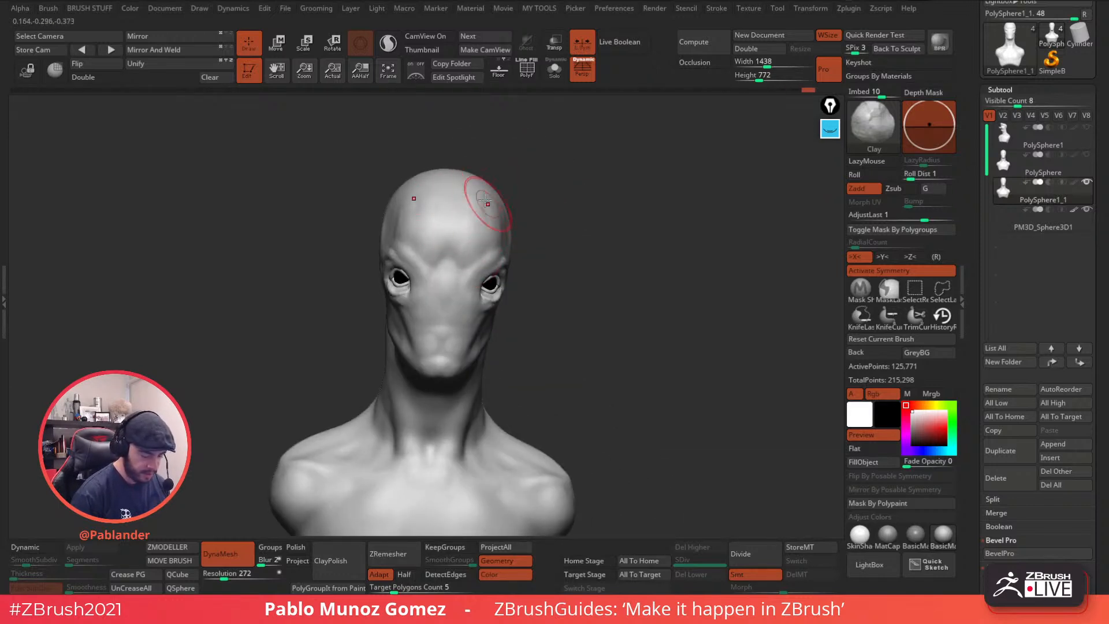
{"action": "left_click_drag", "start_coordinate": [488, 208], "coordinate": [552, 198]}
{"action": "right_click_drag", "start_coordinate": [551, 198], "coordinate": [510, 200]}
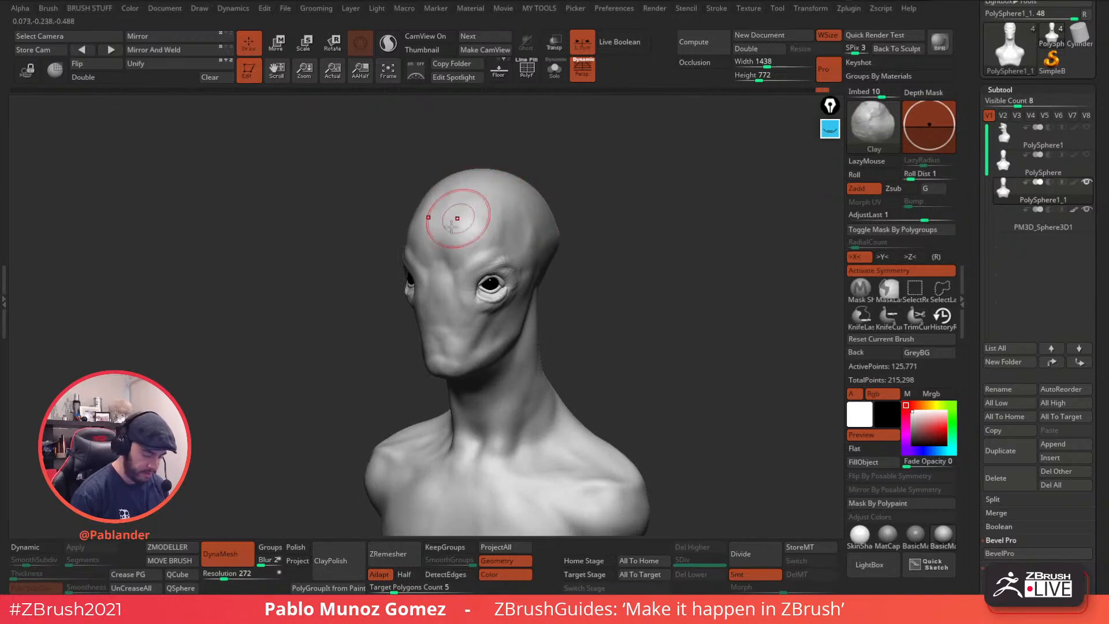
{"action": "right_click_drag", "start_coordinate": [585, 165], "coordinate": [506, 204]}
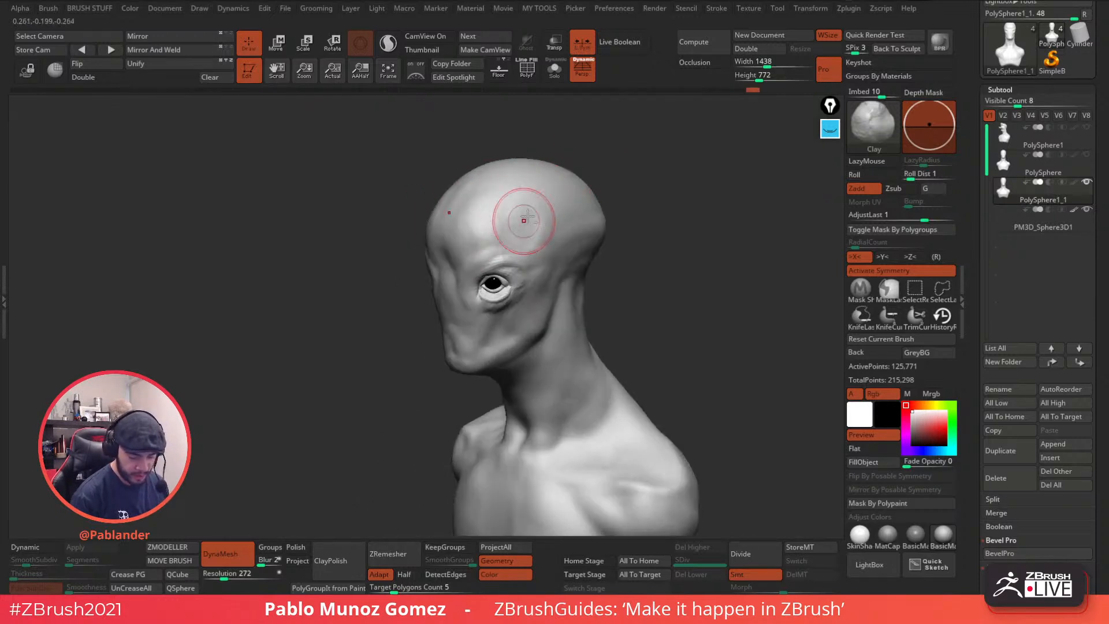
- Smooth the side of the skull and refine the brow's transition into the forehead with Clay strokes
{"action": "mouse_move", "coordinate": [595, 168]}
{"action": "right_mouse_down"}
{"action": "mouse_move", "coordinate": [532, 223]}
{"action": "mouse_move", "coordinate": [606, 228]}
{"action": "mouse_move", "coordinate": [649, 267]}
{"action": "mouse_move", "coordinate": [564, 228]}
{"action": "right_mouse_up"}
{"action": "key", "text": "shift"}
{"action": "left_click_drag", "start_coordinate": [541, 249], "coordinate": [541, 208]}
{"action": "mouse_move", "coordinate": [601, 173]}
{"action": "right_mouse_down"}
{"action": "mouse_move", "coordinate": [601, 210]}
{"action": "mouse_move", "coordinate": [638, 194]}
{"action": "mouse_move", "coordinate": [503, 257]}
{"action": "right_mouse_up"}
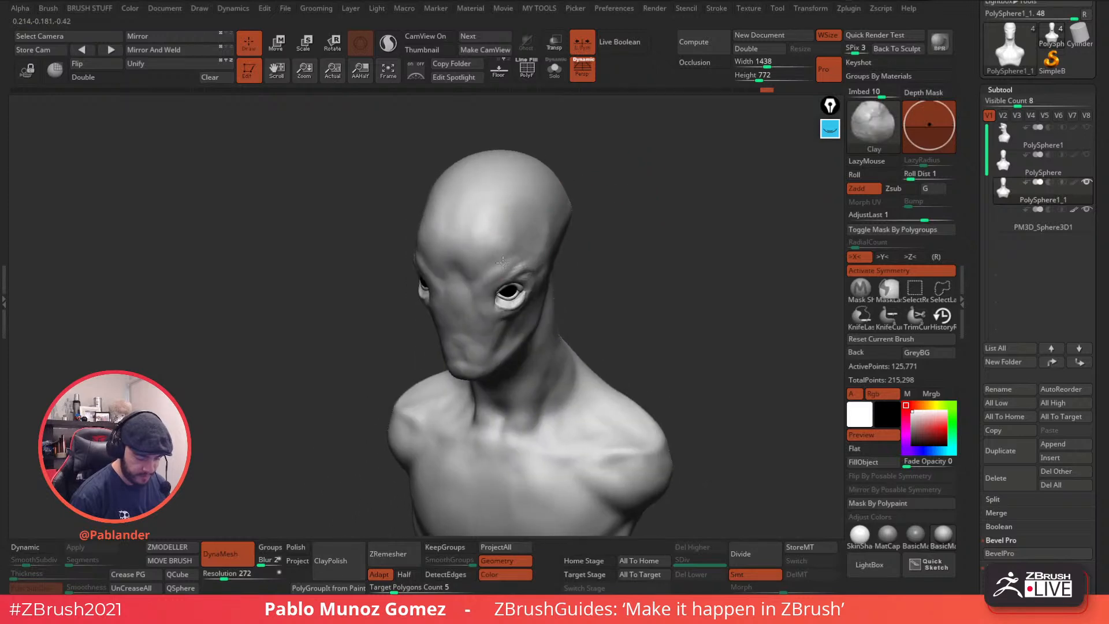
{"action": "left_click_drag", "start_coordinate": [500, 260], "coordinate": [566, 236]}
- Refine the cheek below the eye and the base of the skull at the back of the head
{"action": "mouse_move", "coordinate": [566, 237]}
{"action": "right_mouse_down"}
{"action": "mouse_move", "coordinate": [499, 252]}
{"action": "mouse_move", "coordinate": [638, 247]}
{"action": "right_mouse_up"}
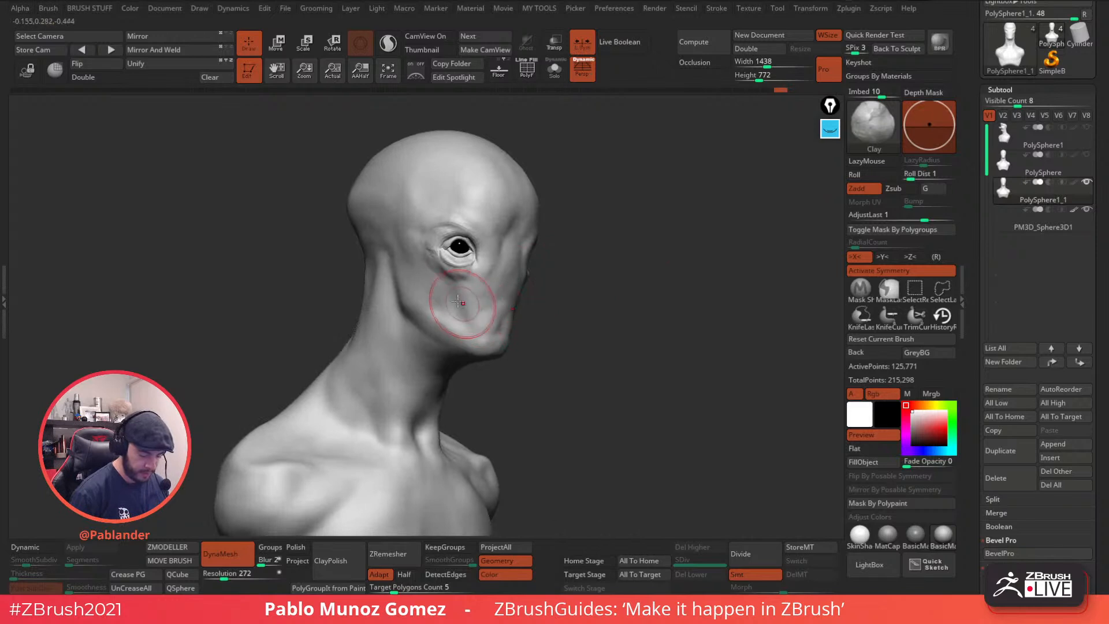
{"action": "right_click_drag", "start_coordinate": [570, 224], "coordinate": [507, 317]}
{"action": "right_click_drag", "start_coordinate": [389, 263], "coordinate": [443, 226]}
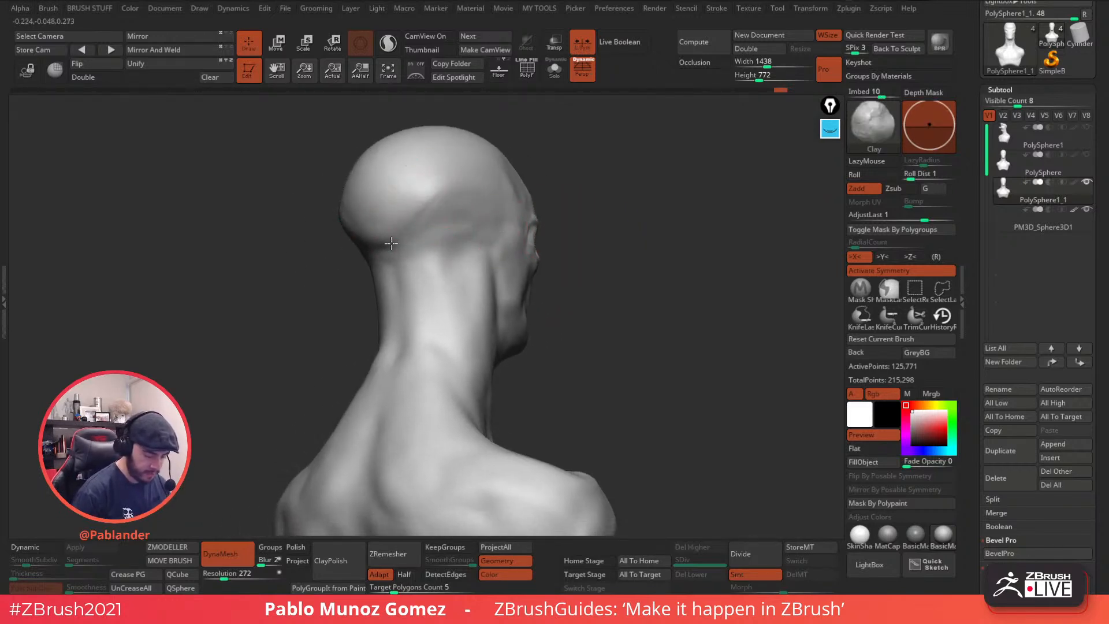
{"action": "mouse_move", "coordinate": [428, 186]}
{"action": "right_mouse_down"}
{"action": "mouse_move", "coordinate": [527, 168]}
{"action": "mouse_move", "coordinate": [435, 288]}
{"action": "mouse_move", "coordinate": [540, 235]}
{"action": "mouse_move", "coordinate": [425, 259]}
{"action": "mouse_move", "coordinate": [462, 266]}
{"action": "mouse_move", "coordinate": [530, 225]}
{"action": "mouse_move", "coordinate": [639, 255]}
{"action": "mouse_move", "coordinate": [579, 278]}
{"action": "mouse_move", "coordinate": [604, 262]}
{"action": "mouse_move", "coordinate": [606, 279]}
{"action": "mouse_move", "coordinate": [607, 248]}
{"action": "right_mouse_up"}
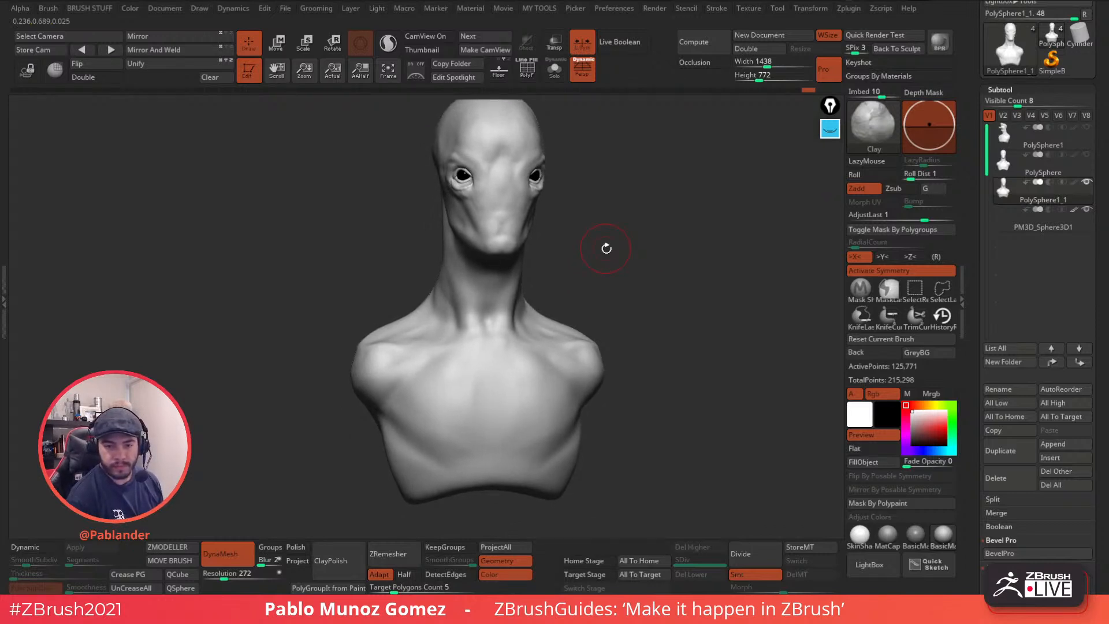
- Duplicate the PolySphere1_1 subtool and create a new folder titled "or" from the PolySphere1 subtool
{"action": "right_click_drag", "start_coordinate": [606, 249], "coordinate": [649, 323]}
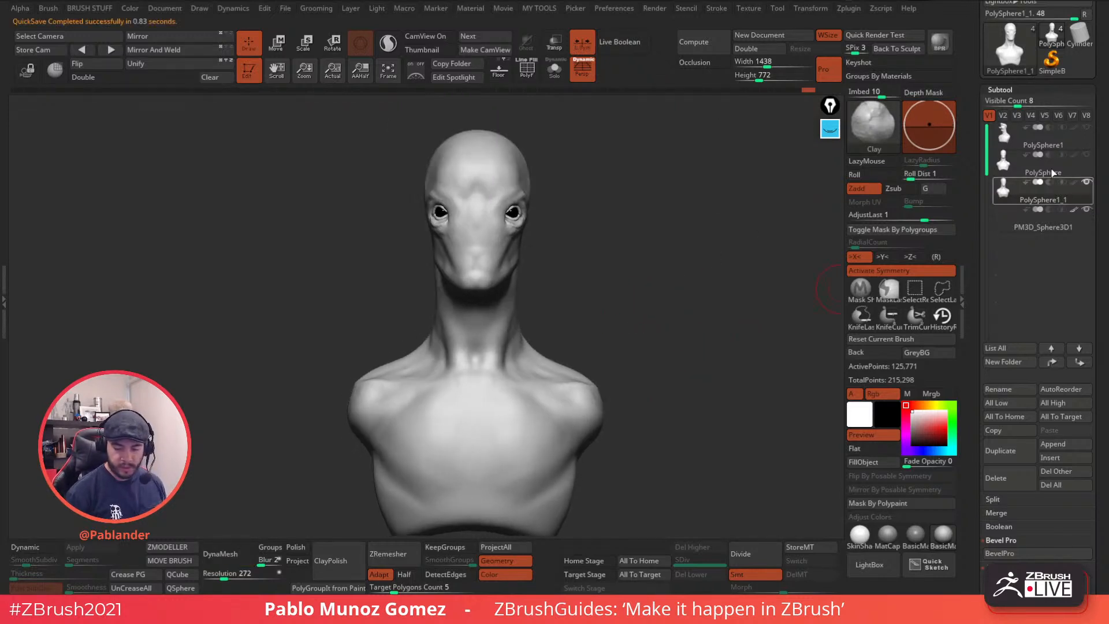
{"action": "left_click", "coordinate": [999, 450]}
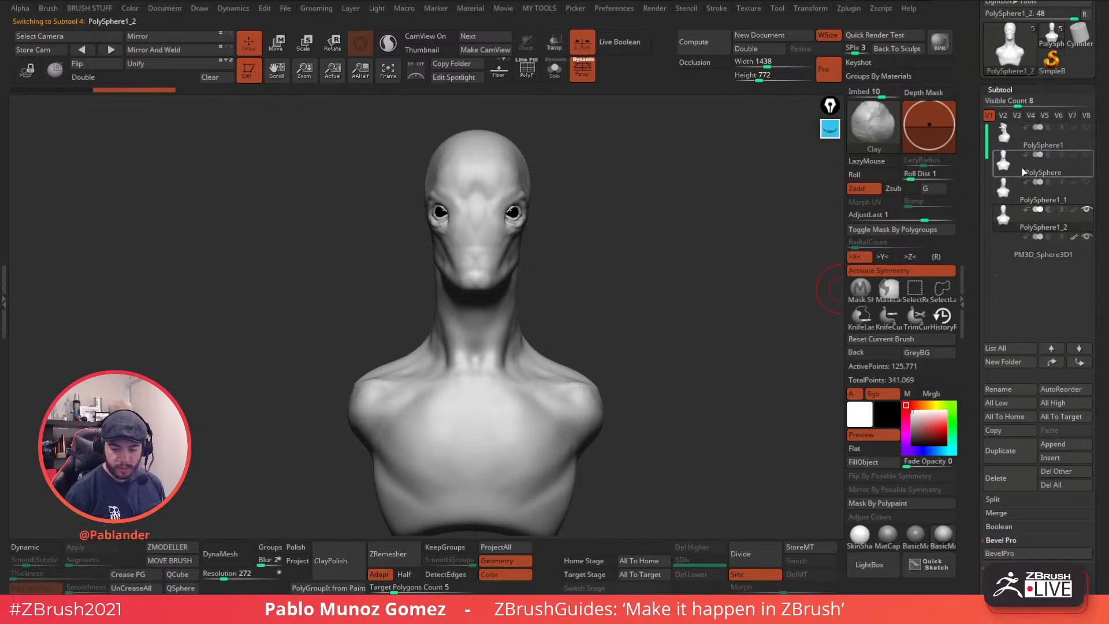
{"action": "left_click", "coordinate": [1048, 147]}
{"action": "left_click", "coordinate": [1009, 362]}
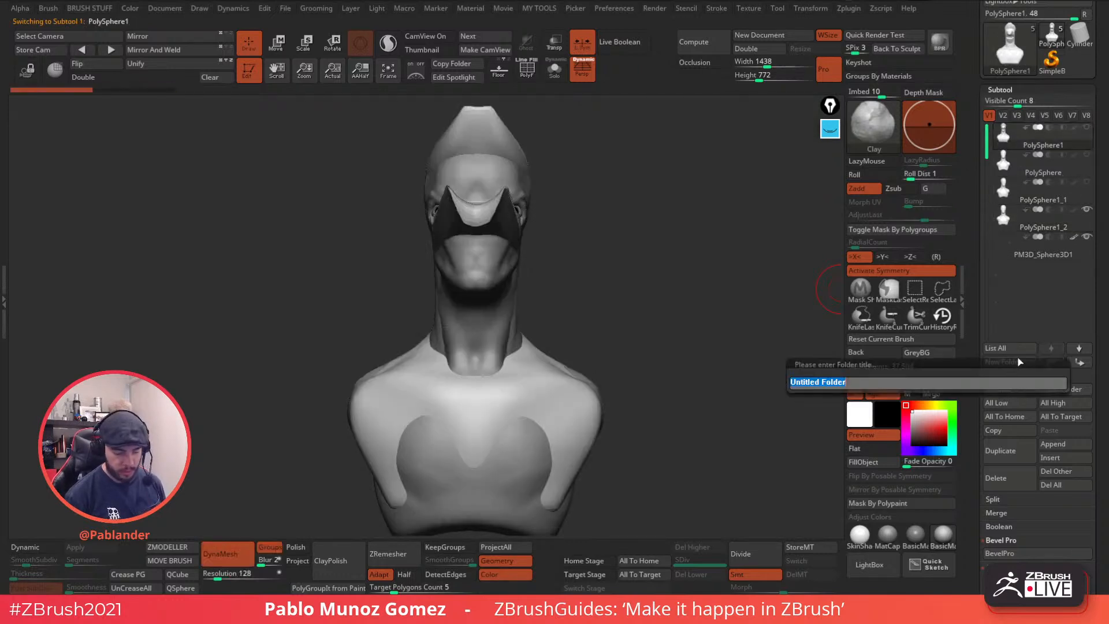
{"action": "key", "text": "Return"}
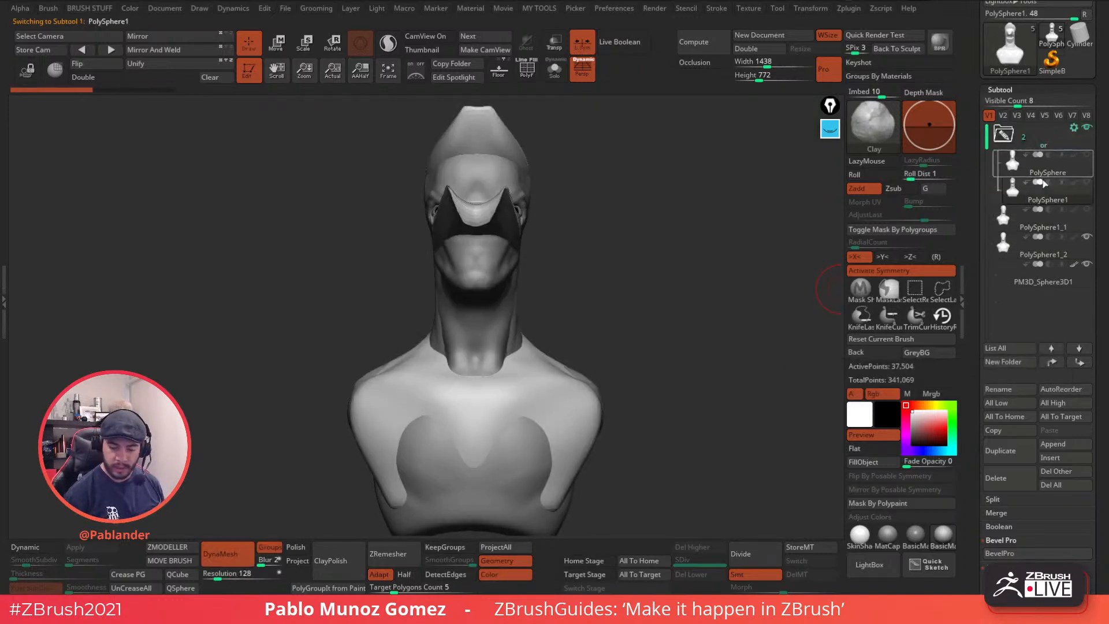
- Put PolySphere1_1 in the "or" folder, collapse and hide the folder, and make PolySphere1_2 the active subtool
{"action": "left_click", "coordinate": [1094, 149]}
{"action": "left_click", "coordinate": [1066, 163]}
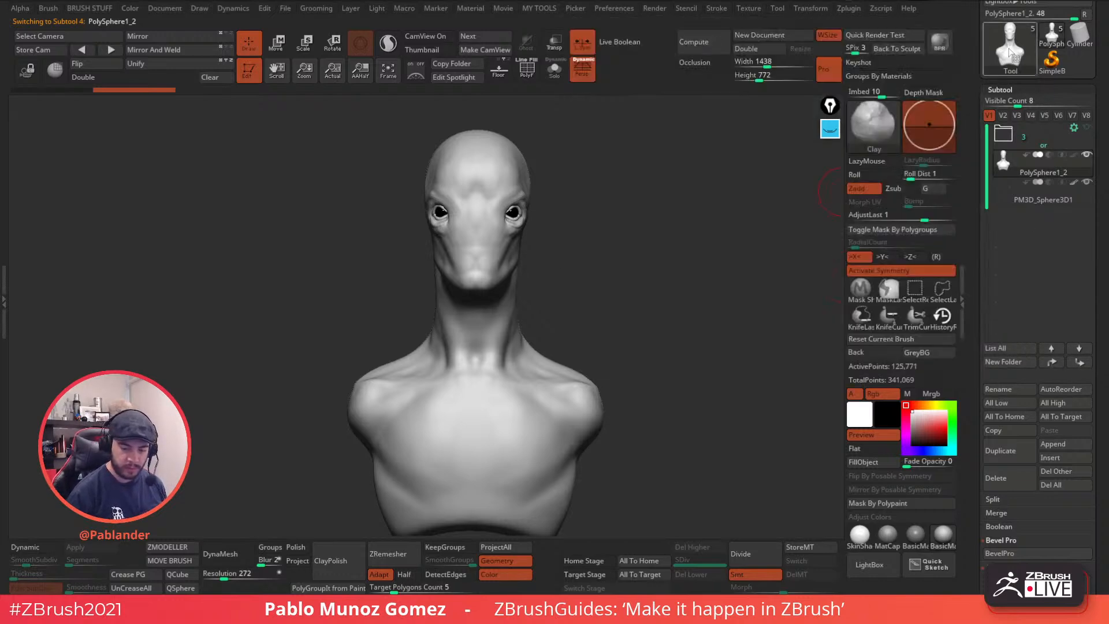
- Switch to a new Sphere3D tool and convert it to a polymesh
{"action": "left_click", "coordinate": [999, 58]}
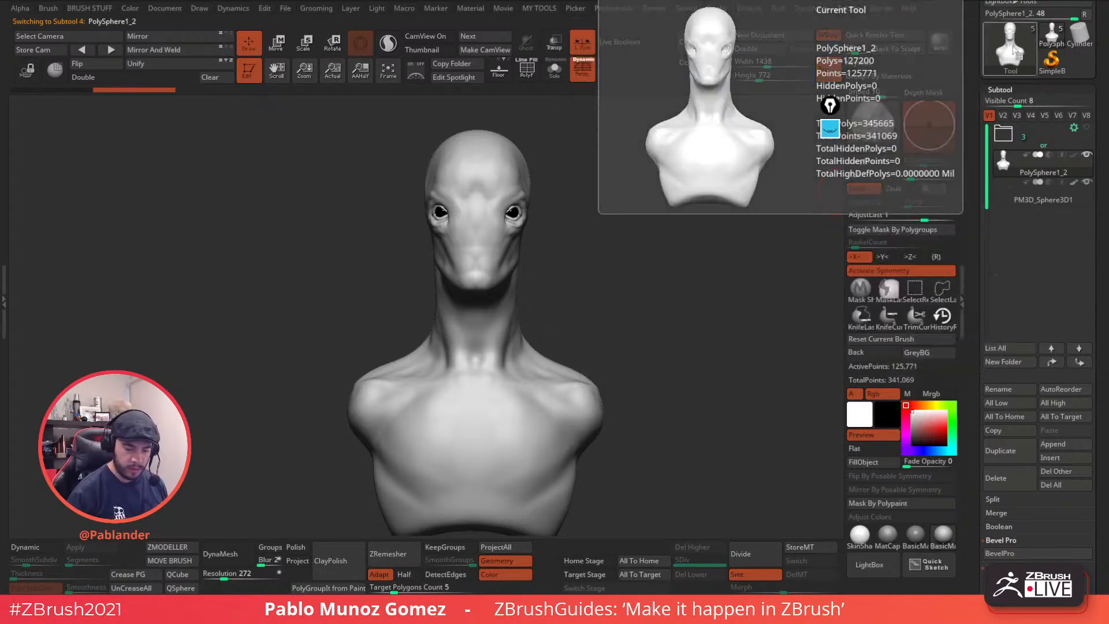
{"action": "left_click", "coordinate": [1015, 53]}
{"action": "left_click", "coordinate": [611, 104]}
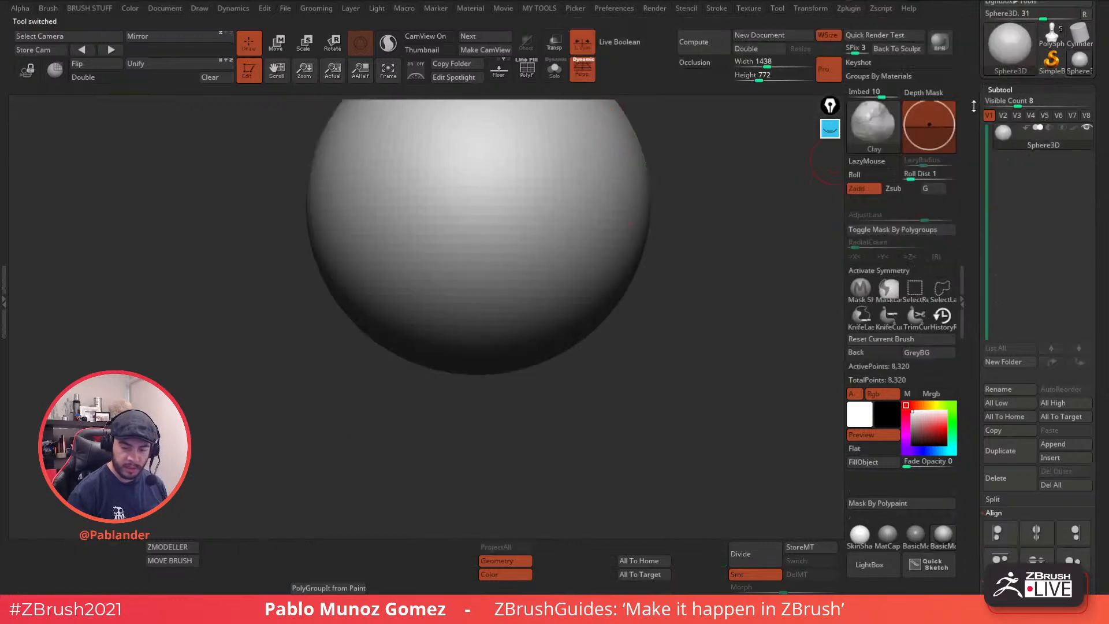
{"action": "left_click_drag", "start_coordinate": [974, 98], "coordinate": [975, 233]}
{"action": "left_click", "coordinate": [1047, 80]}
{"action": "right_click_drag", "start_coordinate": [773, 194], "coordinate": [621, 310], "text": "ctrl"}
{"action": "left_click_drag", "start_coordinate": [971, 356], "coordinate": [970, 244]}
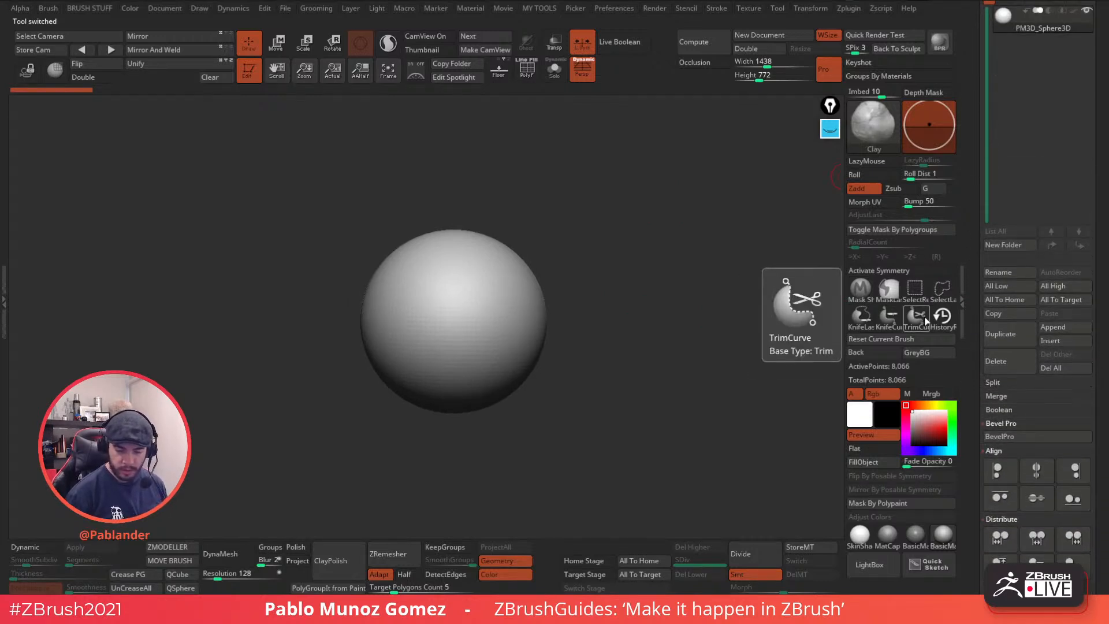
- Insert a Cylinder Extend mesh on the centre of the sphere using the IMM Primitives brush with X symmetry on
{"action": "left_click", "coordinate": [873, 123]}
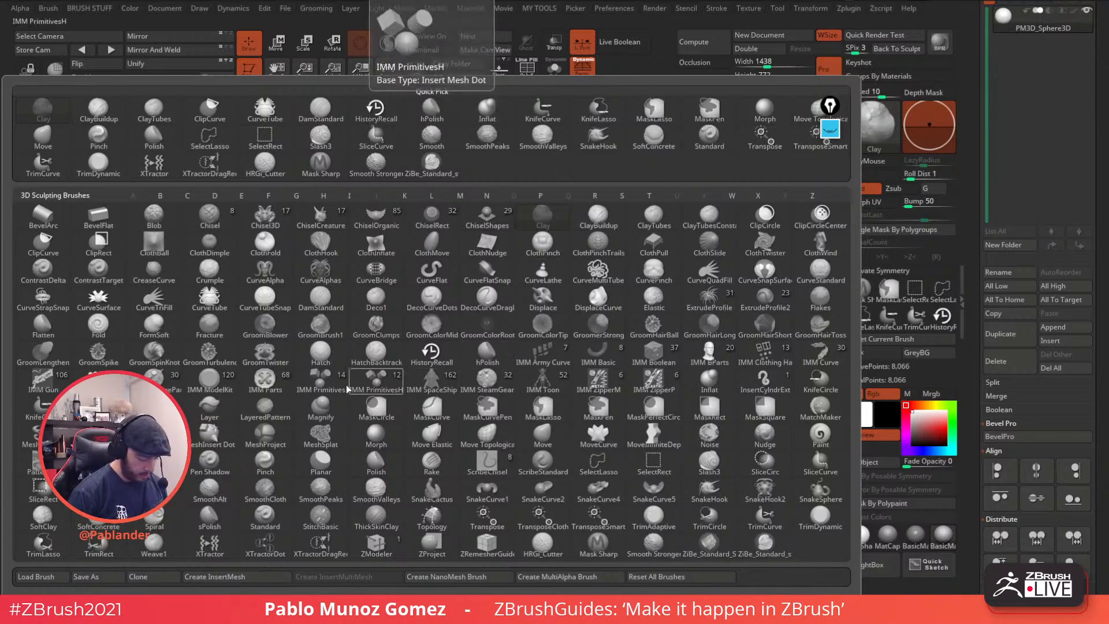
{"action": "left_click", "coordinate": [321, 385]}
{"action": "left_click_drag", "start_coordinate": [825, 202], "coordinate": [835, 299]}
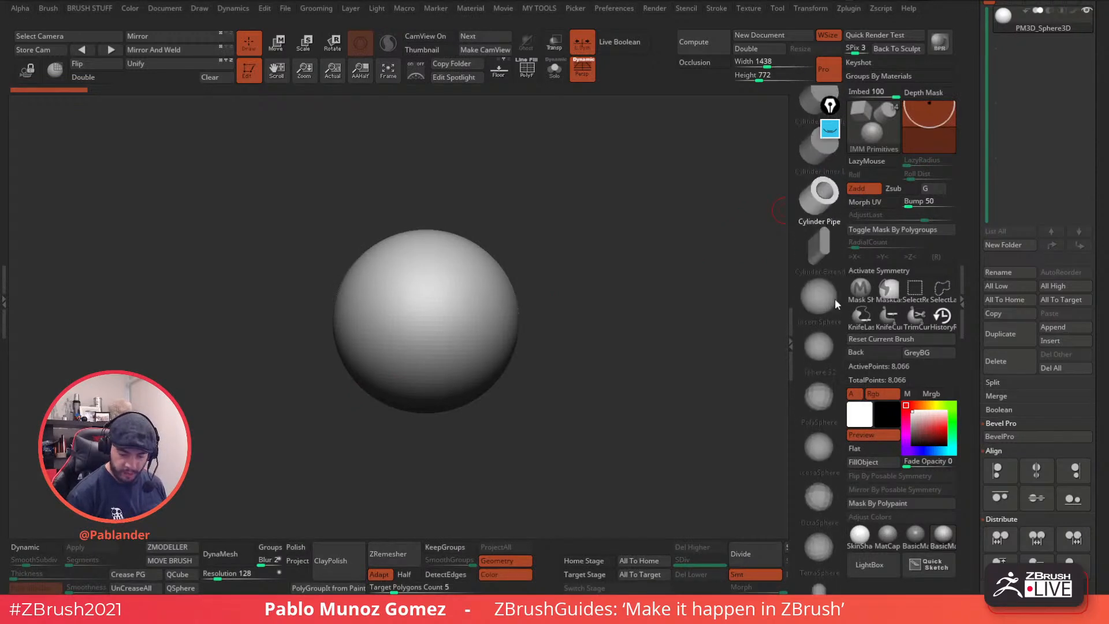
{"action": "left_click", "coordinate": [832, 254]}
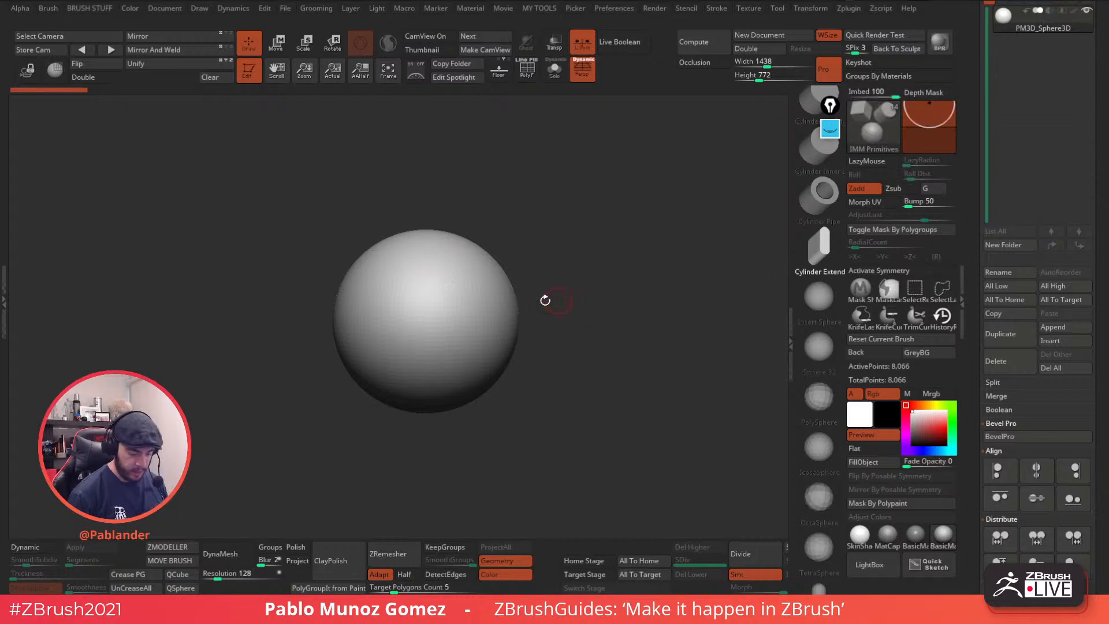
{"action": "key", "text": "x"}
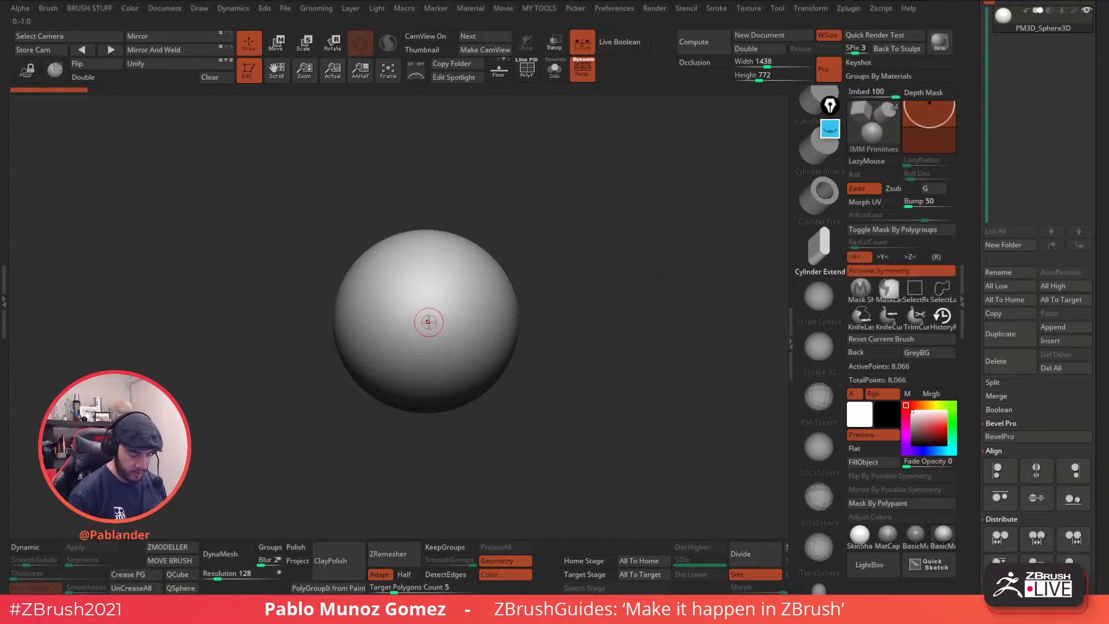
{"action": "mouse_move", "coordinate": [429, 324]}
{"action": "left_mouse_down"}
{"action": "mouse_move", "coordinate": [443, 396]}
{"action": "mouse_move", "coordinate": [440, 382]}
{"action": "left_mouse_up"}
- Scale and move the inserted cylinder into a thin, flat slab protruding from the sphere
{"action": "key", "text": "w"}
{"action": "mouse_move", "coordinate": [429, 171]}
{"action": "left_mouse_down"}
{"action": "mouse_move", "coordinate": [574, 203]}
{"action": "mouse_move", "coordinate": [509, 266]}
{"action": "left_mouse_up"}
{"action": "left_click_drag", "start_coordinate": [422, 386], "coordinate": [430, 410]}
{"action": "left_click_drag", "start_coordinate": [574, 306], "coordinate": [514, 306], "text": "shift"}
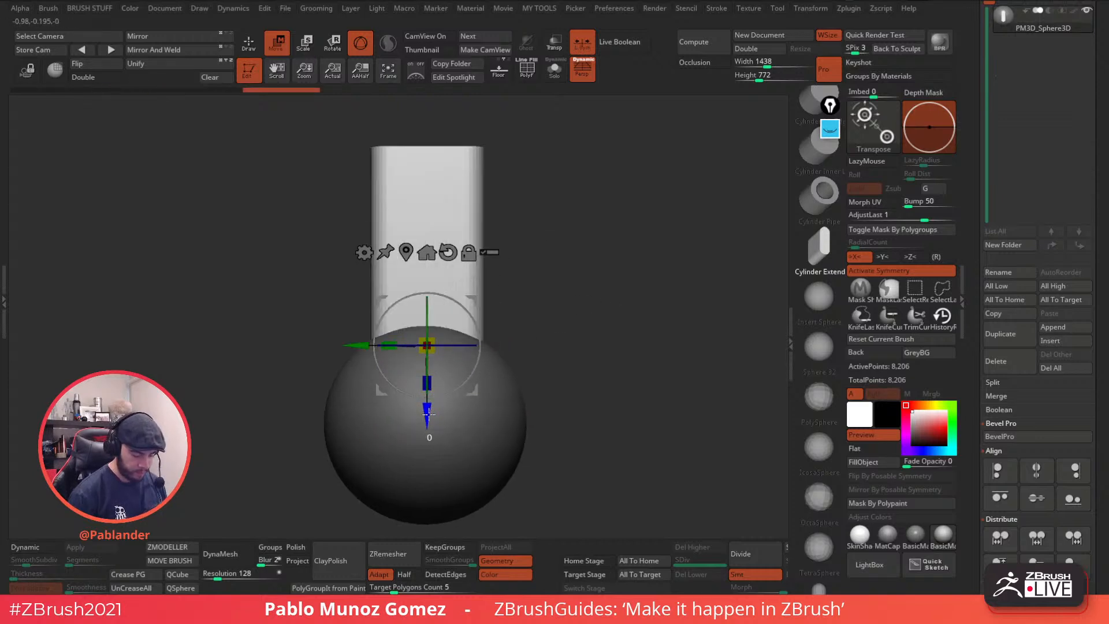
{"action": "left_click_drag", "start_coordinate": [427, 406], "coordinate": [427, 425]}
{"action": "left_click_drag", "start_coordinate": [532, 294], "coordinate": [523, 358]}
{"action": "left_click_drag", "start_coordinate": [427, 327], "coordinate": [432, 359]}
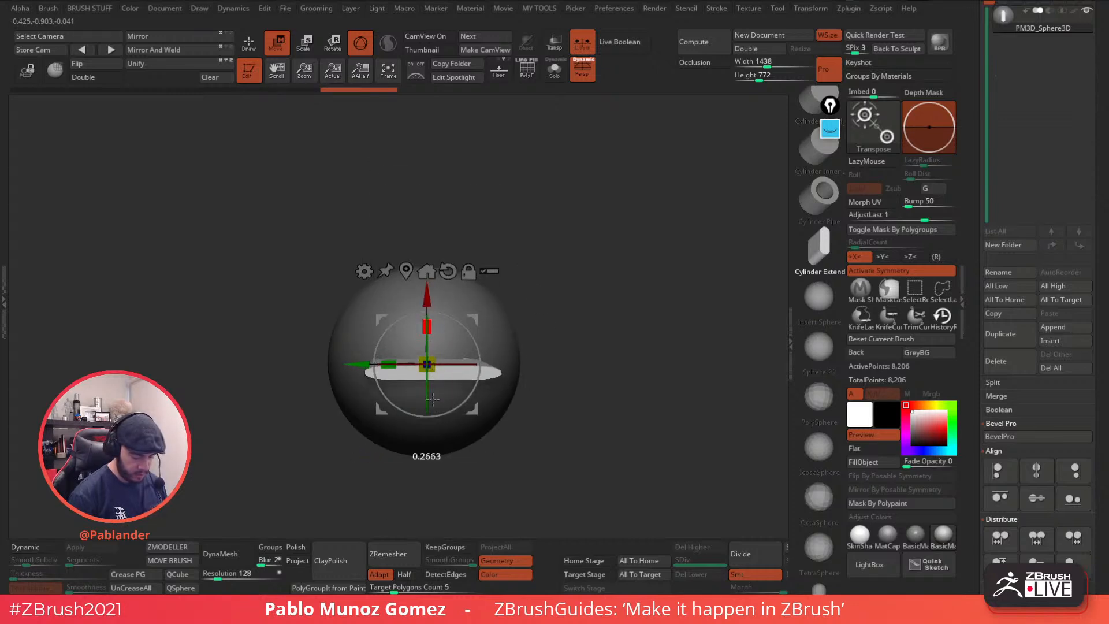
{"action": "left_click_drag", "start_coordinate": [433, 407], "coordinate": [435, 404]}
{"action": "left_click_drag", "start_coordinate": [588, 328], "coordinate": [604, 313]}
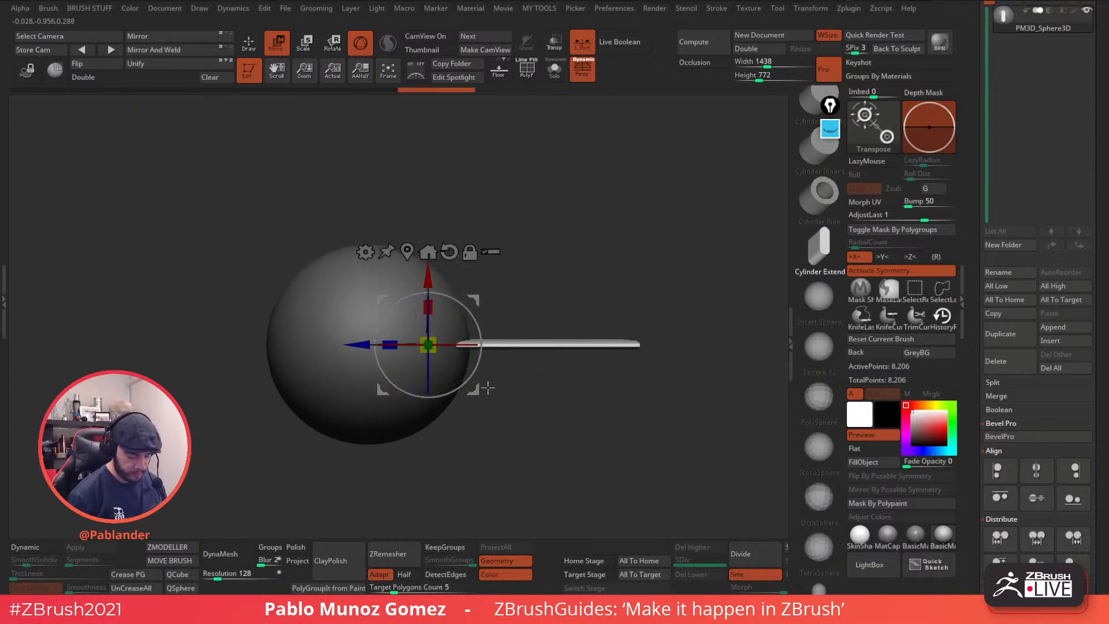
{"action": "key", "text": "q"}
{"action": "mouse_move", "coordinate": [655, 265]}
{"action": "left_mouse_down"}
{"action": "mouse_move", "coordinate": [644, 275]}
{"action": "mouse_move", "coordinate": [650, 389]}
{"action": "mouse_move", "coordinate": [644, 324]}
{"action": "mouse_move", "coordinate": [633, 382]}
{"action": "mouse_move", "coordinate": [572, 372]}
{"action": "mouse_move", "coordinate": [595, 353]}
{"action": "left_mouse_up"}
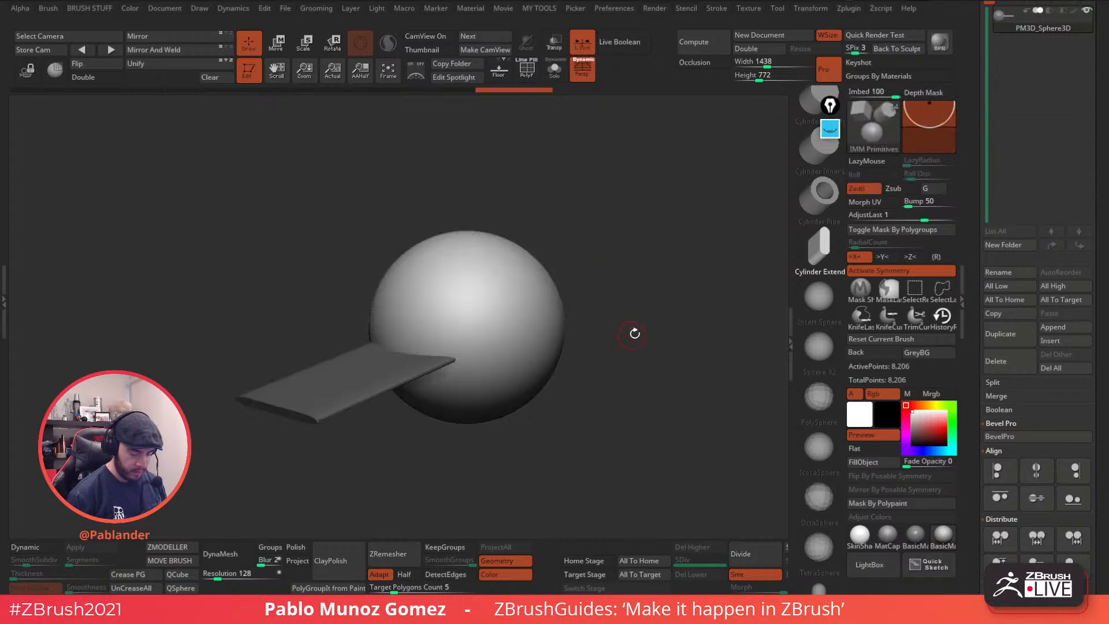
- Pull the sphere's surface toward the base of the slab with a large Move brush
{"action": "key", "text": "b"}
{"action": "key", "text": "m"}
{"action": "key", "text": "v"}
{"action": "key", "text": "space"}
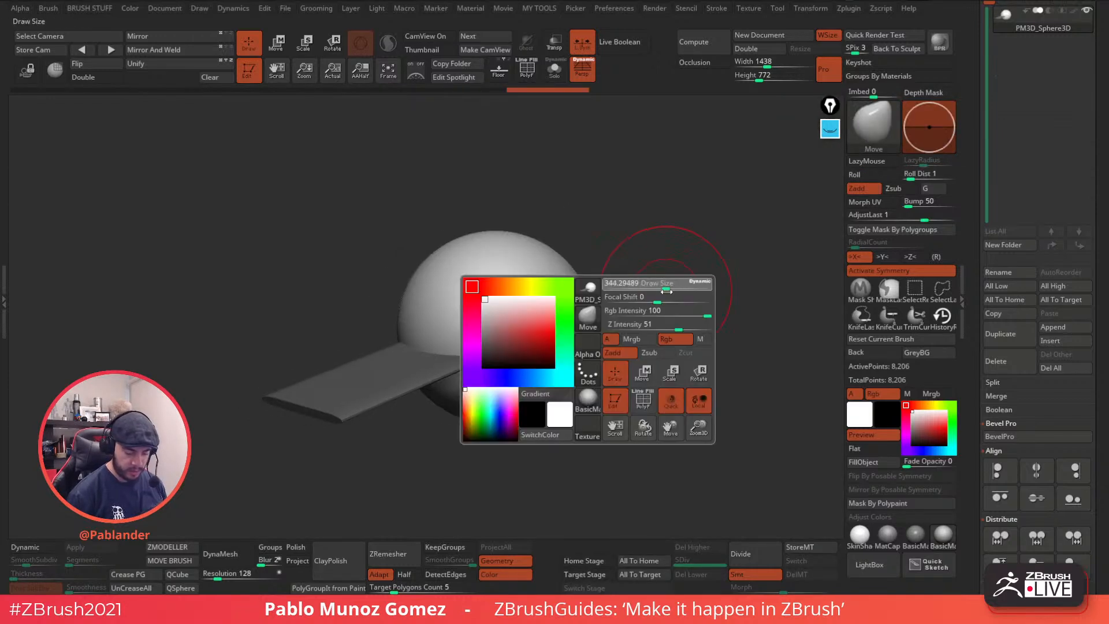
{"action": "mouse_move", "coordinate": [671, 295]}
{"action": "left_mouse_down"}
{"action": "mouse_move", "coordinate": [529, 293]}
{"action": "mouse_move", "coordinate": [471, 307]}
{"action": "mouse_move", "coordinate": [461, 280]}
{"action": "left_mouse_up"}
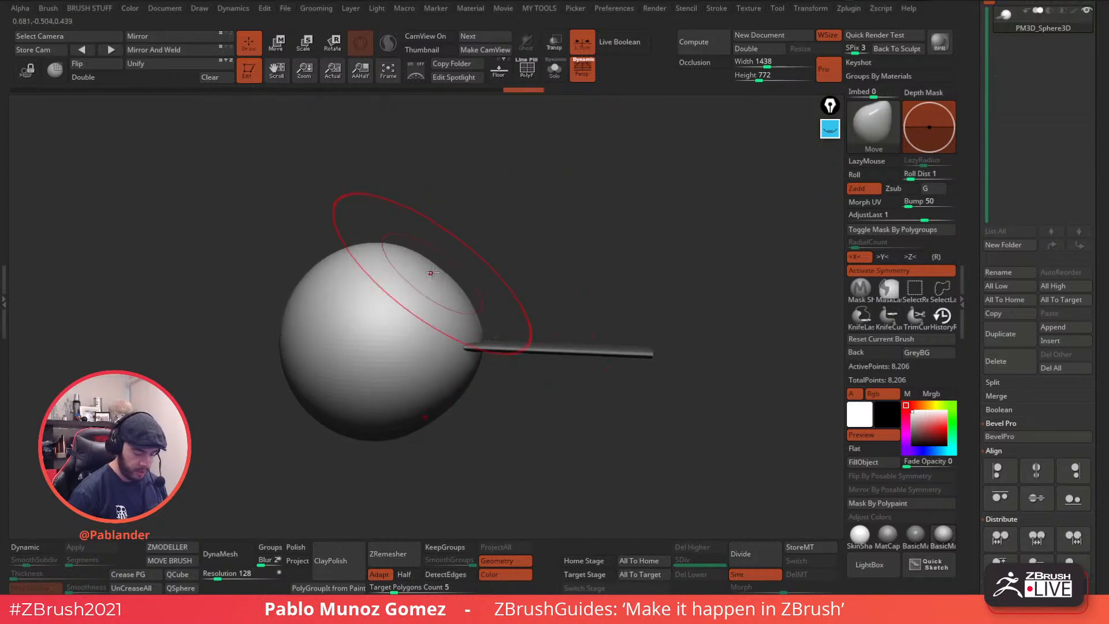
{"action": "mouse_move", "coordinate": [278, 426]}
{"action": "left_mouse_down"}
{"action": "mouse_move", "coordinate": [484, 292]}
{"action": "mouse_move", "coordinate": [577, 332]}
{"action": "mouse_move", "coordinate": [583, 392]}
{"action": "mouse_move", "coordinate": [463, 367]}
{"action": "mouse_move", "coordinate": [618, 347]}
{"action": "mouse_move", "coordinate": [556, 336]}
{"action": "mouse_move", "coordinate": [577, 317]}
{"action": "left_mouse_up"}
- Turn off symmetry and perspective, and rotate the whole mesh so the slab lies horizontal
{"action": "key", "text": "x"}
{"action": "left_click", "coordinate": [277, 42]}
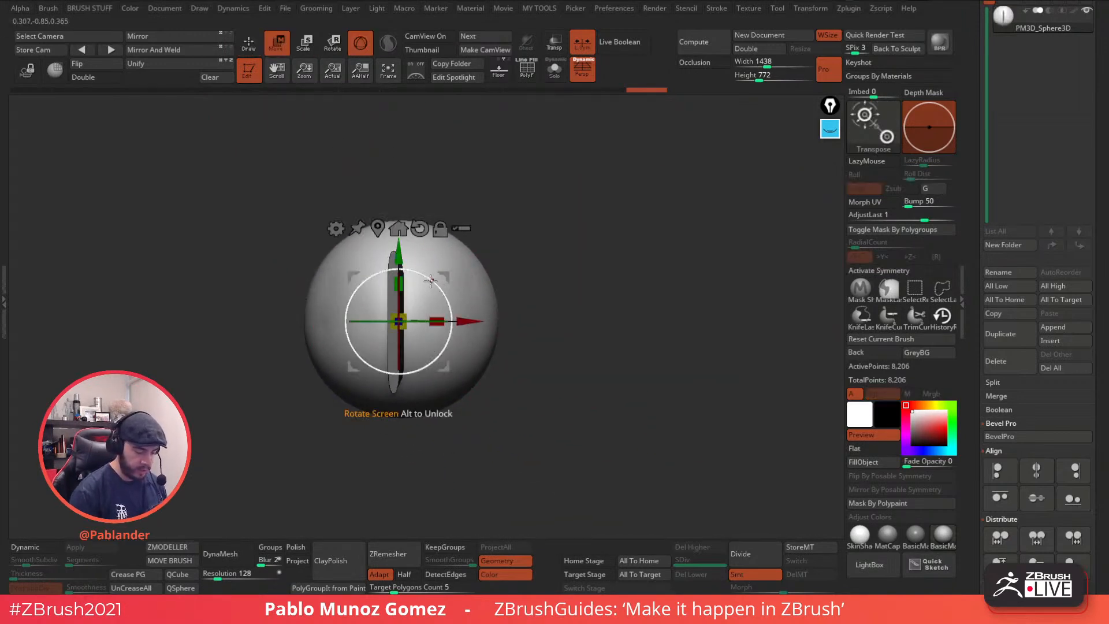
{"action": "left_click", "coordinate": [584, 70]}
{"action": "left_click_drag", "start_coordinate": [429, 275], "coordinate": [454, 335]}
{"action": "key", "text": "ctrl+z"}
{"action": "left_click_drag", "start_coordinate": [570, 290], "coordinate": [586, 306], "text": "ctrl"}
{"action": "mouse_move", "coordinate": [430, 276]}
{"action": "left_mouse_down"}
{"action": "mouse_move", "coordinate": [449, 315]}
{"action": "mouse_move", "coordinate": [443, 350]}
{"action": "left_mouse_up"}
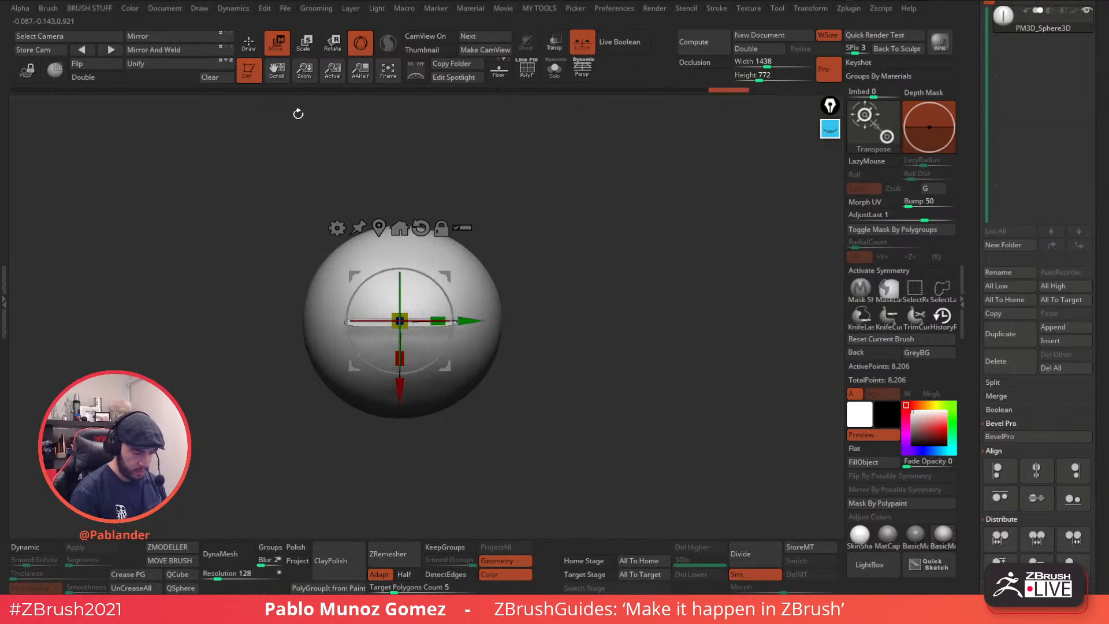
{"action": "key", "text": "q"}
{"action": "mouse_move", "coordinate": [460, 183]}
{"action": "left_mouse_down"}
{"action": "mouse_move", "coordinate": [629, 267]}
{"action": "mouse_move", "coordinate": [607, 307]}
{"action": "mouse_move", "coordinate": [611, 347]}
{"action": "mouse_move", "coordinate": [625, 318]}
{"action": "left_mouse_up"}
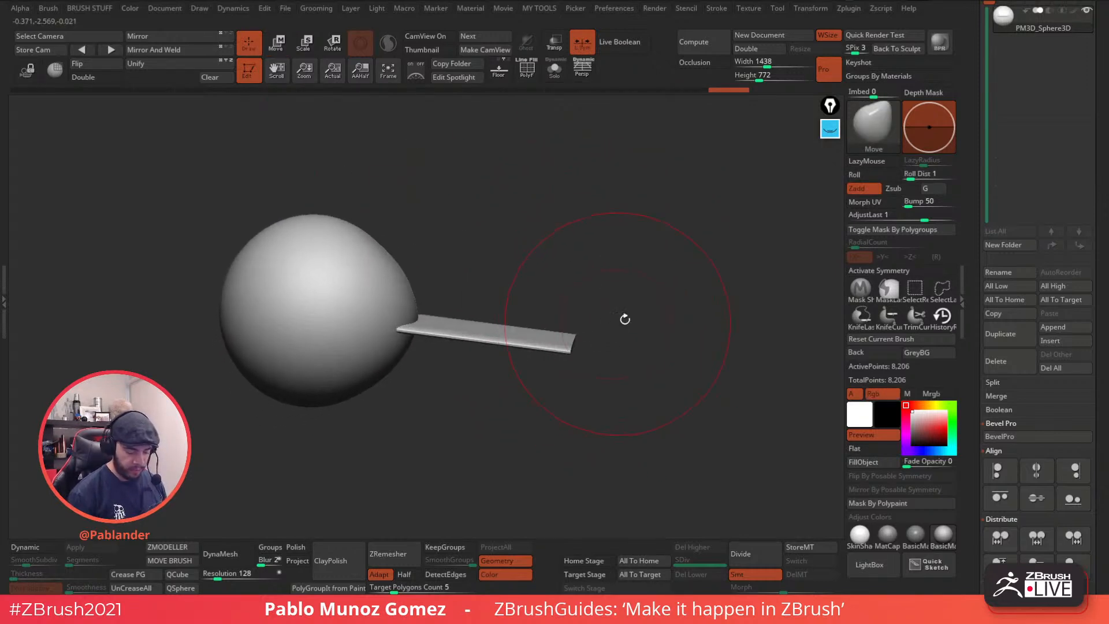
- Fuse the sphere and slab with DynaMesh at resolution 128 and smooth the seam between them
{"action": "left_click", "coordinate": [228, 554]}
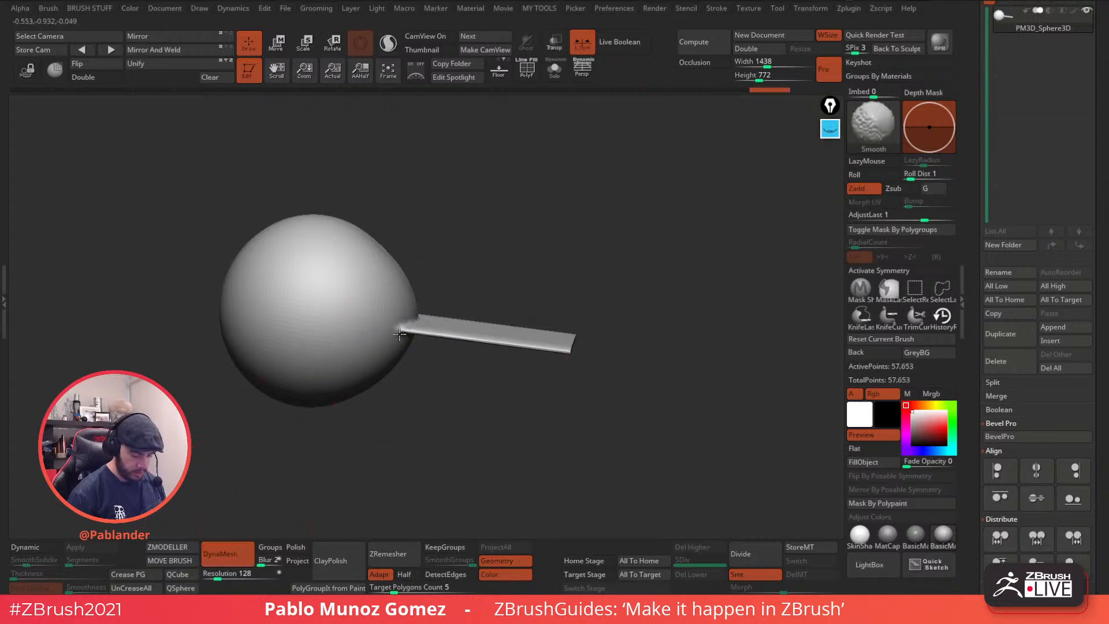
{"action": "left_click_drag", "start_coordinate": [537, 259], "coordinate": [501, 286]}
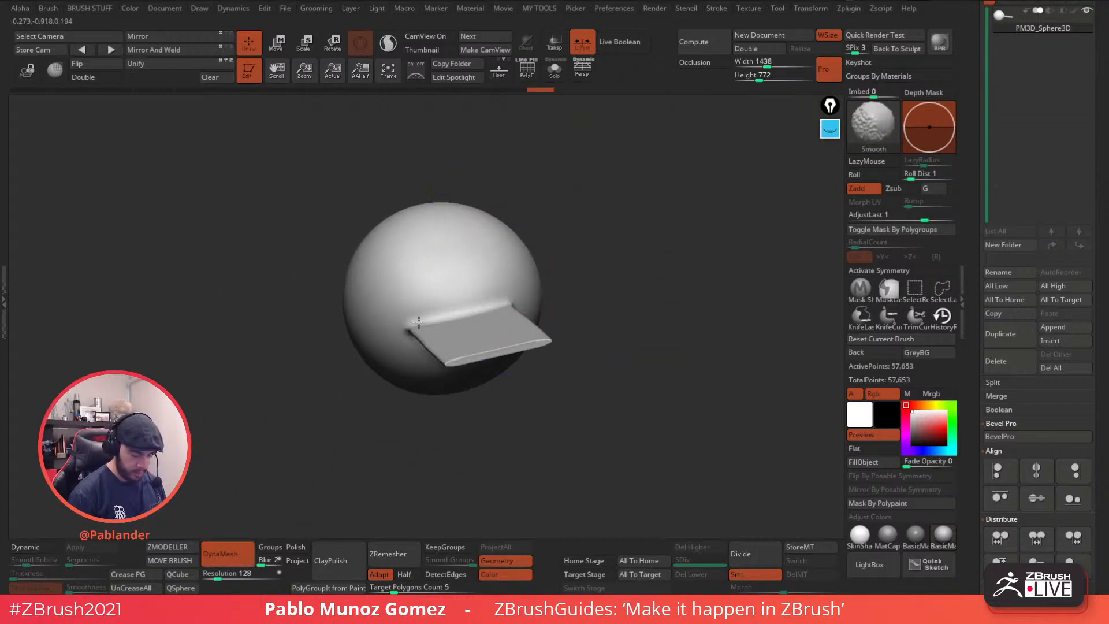
{"action": "mouse_move", "coordinate": [614, 290]}
{"action": "left_mouse_down"}
{"action": "mouse_move", "coordinate": [457, 314]}
{"action": "mouse_move", "coordinate": [598, 287]}
{"action": "mouse_move", "coordinate": [475, 300]}
{"action": "left_mouse_up"}
{"action": "key", "text": "shift"}
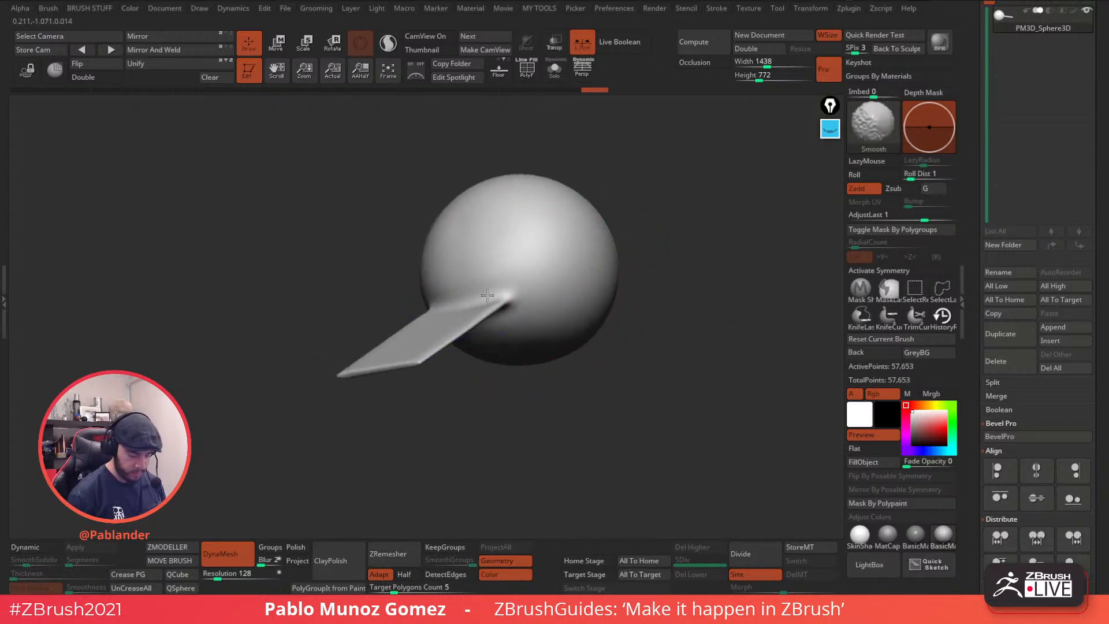
{"action": "right_click_drag", "start_coordinate": [482, 297], "coordinate": [529, 310]}
{"action": "key", "text": "w"}
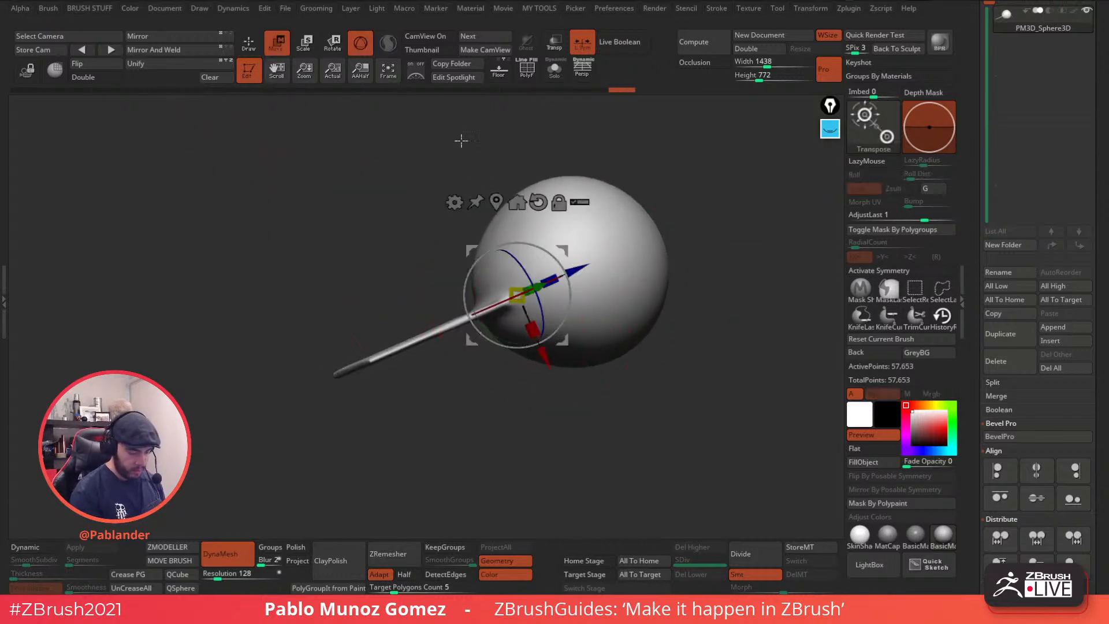
{"action": "left_click_drag", "start_coordinate": [533, 328], "coordinate": [531, 325]}
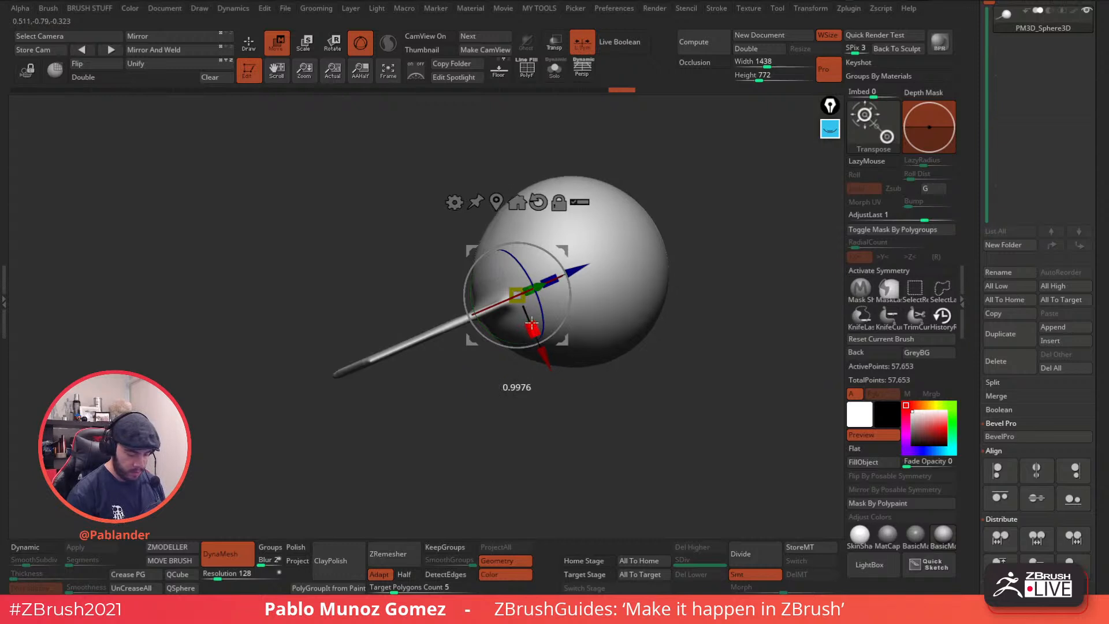
{"action": "left_click", "coordinate": [246, 48]}
- Thicken the slab's joint with the sphere using the Inflat brush, turn X symmetry on, and smooth the joint
{"action": "key", "text": "b"}
{"action": "right_click_drag", "start_coordinate": [508, 275], "coordinate": [579, 288]}
{"action": "left_click", "coordinate": [558, 349]}
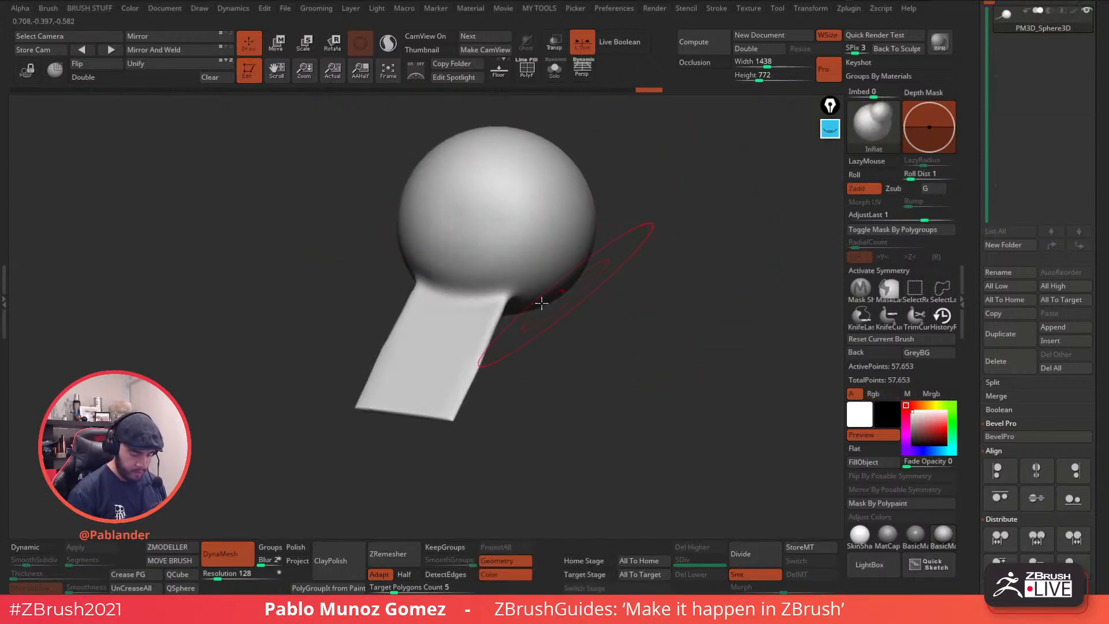
{"action": "mouse_move", "coordinate": [503, 293]}
{"action": "left_mouse_down"}
{"action": "mouse_move", "coordinate": [483, 300]}
{"action": "mouse_move", "coordinate": [496, 291]}
{"action": "left_mouse_up"}
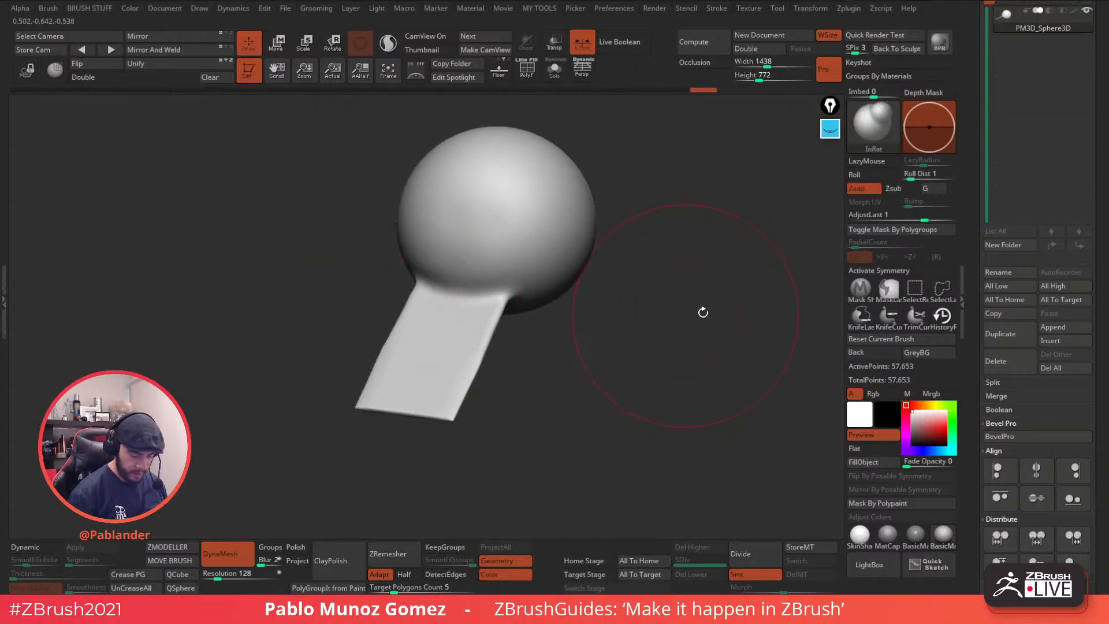
{"action": "left_click", "coordinate": [878, 271]}
{"action": "left_click_drag", "start_coordinate": [474, 296], "coordinate": [480, 306]}
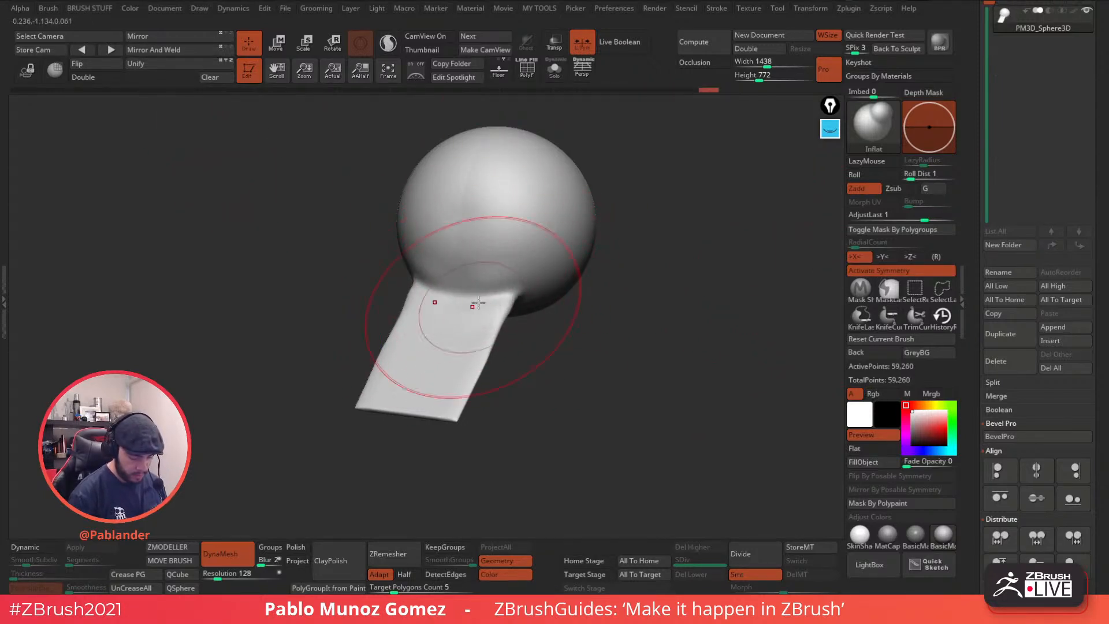
{"action": "right_click_drag", "start_coordinate": [475, 242], "coordinate": [483, 300]}
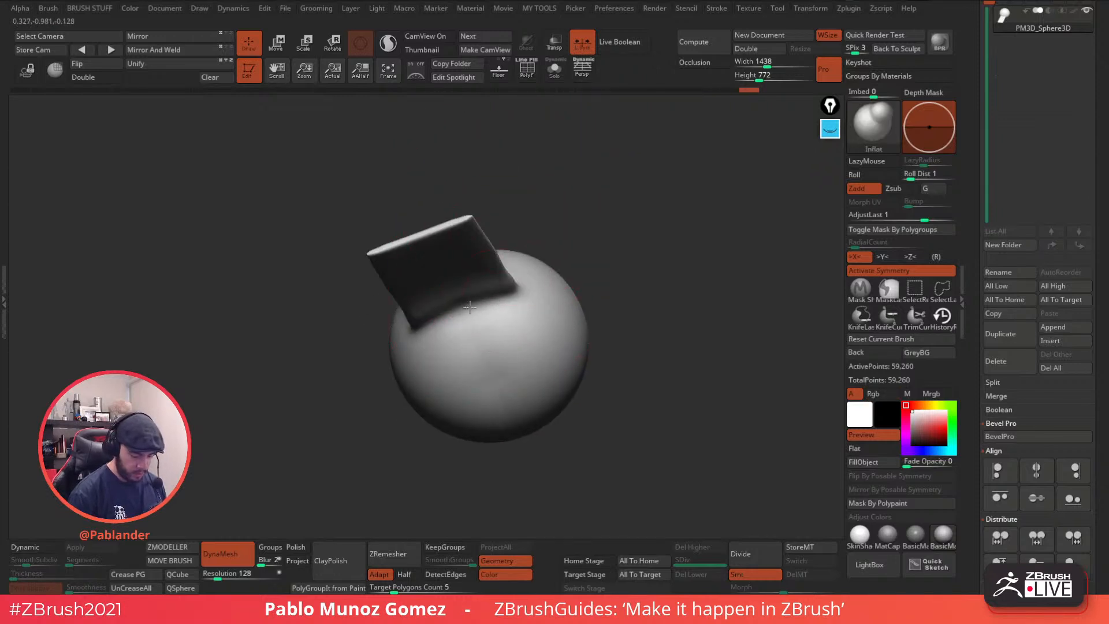
{"action": "mouse_move", "coordinate": [447, 338]}
{"action": "right_mouse_down"}
{"action": "mouse_move", "coordinate": [549, 225]}
{"action": "mouse_move", "coordinate": [478, 175]}
{"action": "right_mouse_up"}
{"action": "left_click_drag", "start_coordinate": [479, 176], "coordinate": [498, 235], "text": "shift"}
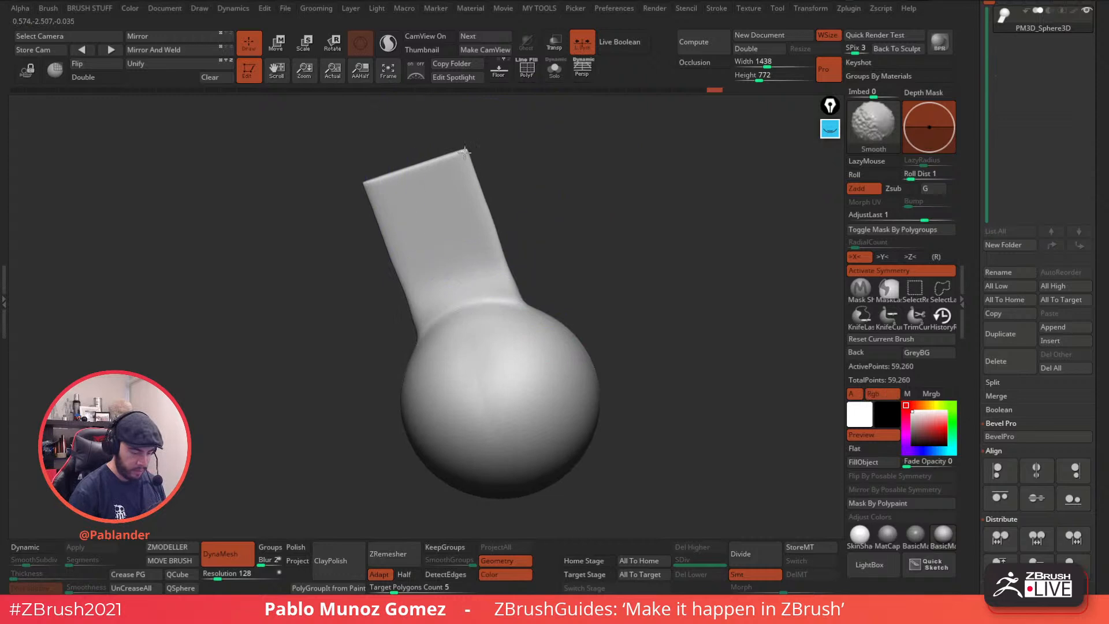
- Refine the slab and the sphere's rounded body with Inflat and Smooth strokes
{"action": "key", "text": "b"}
{"action": "key", "text": "i"}
{"action": "key", "text": "n"}
{"action": "mouse_move", "coordinate": [493, 233]}
{"action": "right_mouse_down"}
{"action": "mouse_move", "coordinate": [617, 280]}
{"action": "mouse_move", "coordinate": [605, 258]}
{"action": "mouse_move", "coordinate": [561, 312]}
{"action": "mouse_move", "coordinate": [460, 372]}
{"action": "right_mouse_up"}
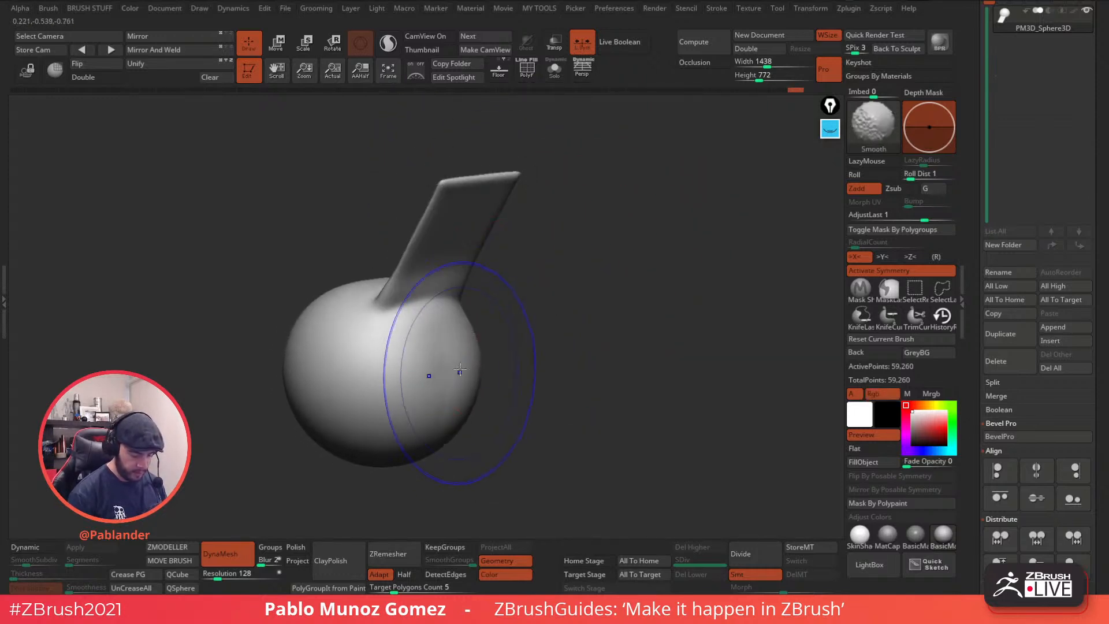
{"action": "right_click_drag", "start_coordinate": [538, 380], "coordinate": [512, 393]}
{"action": "mouse_move", "coordinate": [549, 325]}
{"action": "right_mouse_down"}
{"action": "mouse_move", "coordinate": [606, 310]}
{"action": "mouse_move", "coordinate": [647, 344]}
{"action": "mouse_move", "coordinate": [606, 315]}
{"action": "mouse_move", "coordinate": [691, 289]}
{"action": "mouse_move", "coordinate": [650, 220]}
{"action": "mouse_move", "coordinate": [641, 226]}
{"action": "right_mouse_up"}
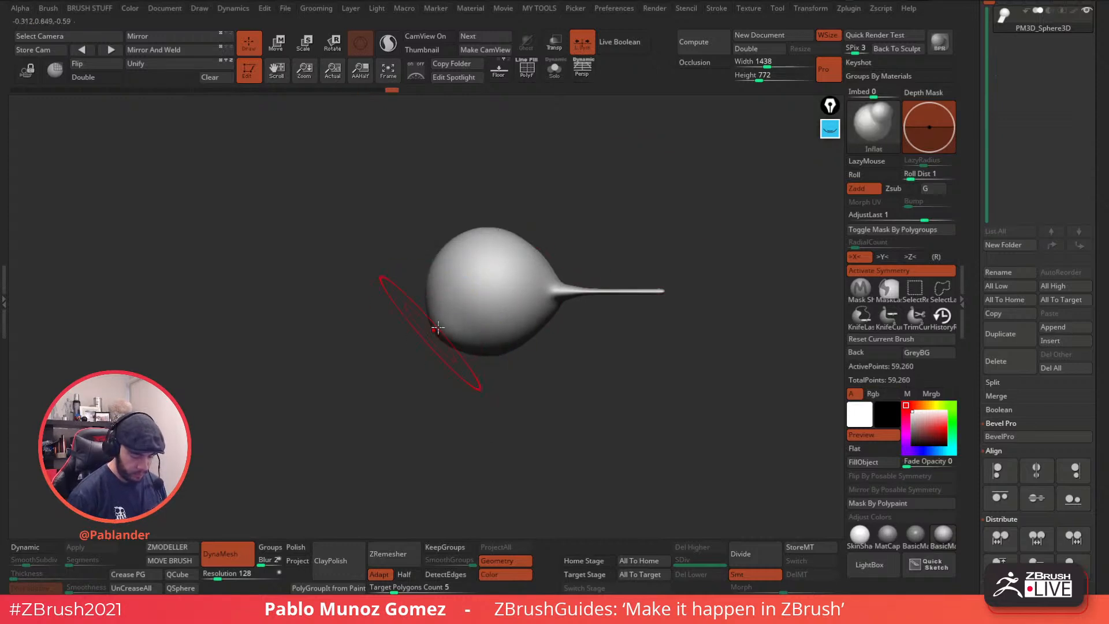
{"action": "right_click_drag", "start_coordinate": [508, 364], "coordinate": [592, 352]}
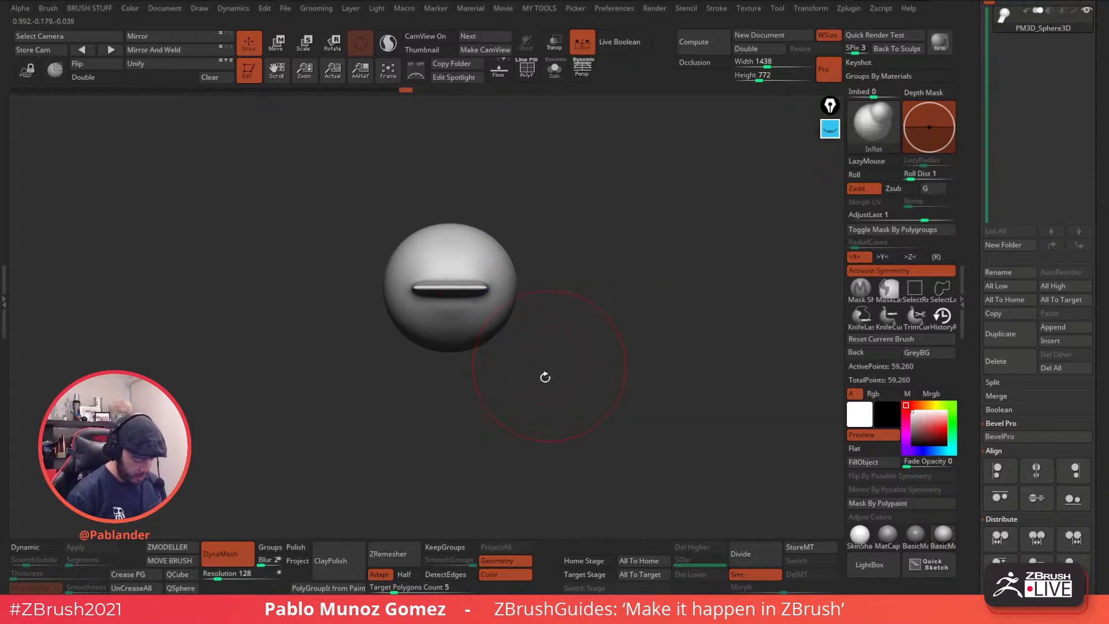
- Enable the Half option for ZRemesher and display the mesh's polygroups
{"action": "left_click", "coordinate": [406, 575]}
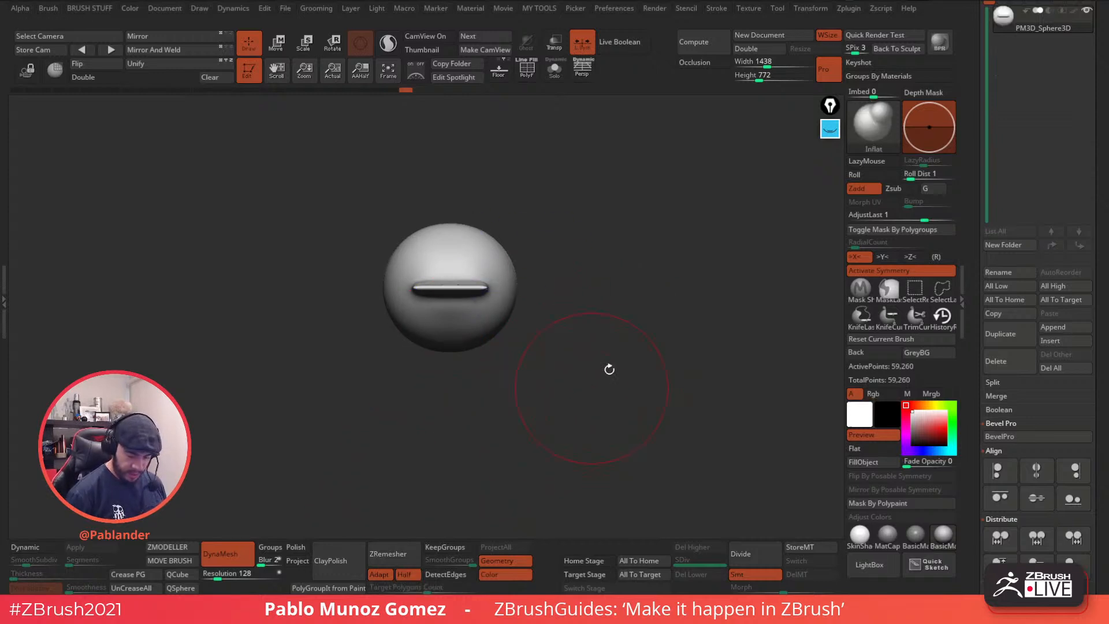
{"action": "key", "text": "shift+f"}
{"action": "left_click_drag", "start_coordinate": [574, 149], "coordinate": [681, 247]}
{"action": "right_click", "coordinate": [612, 272]}
{"action": "right_click", "coordinate": [680, 271]}
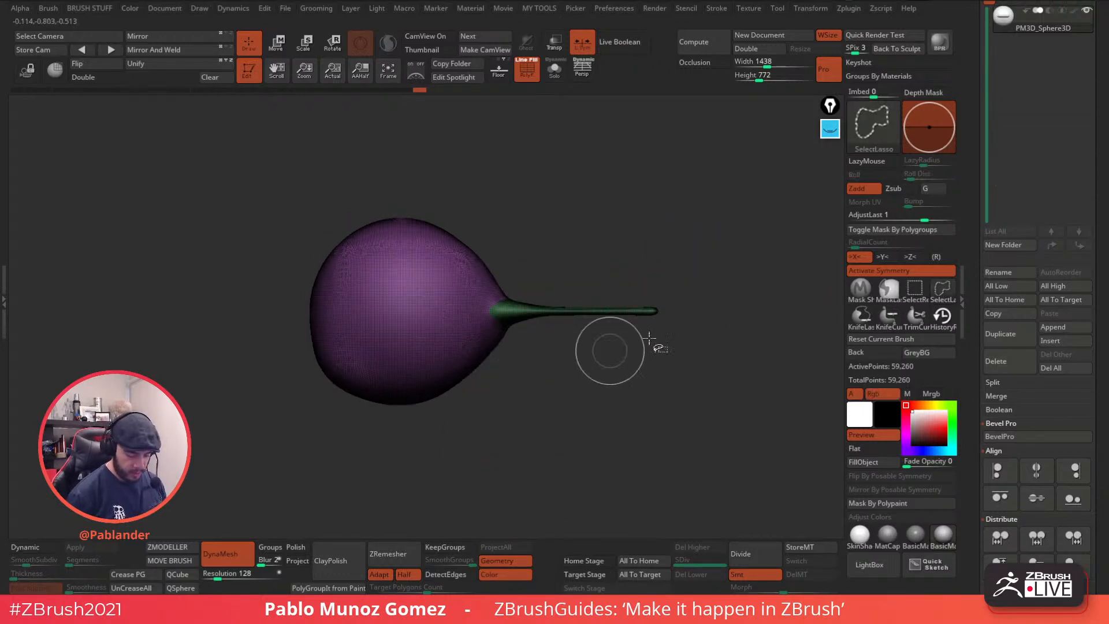
- Isolate the sphere's polygroup and hide its upper half with a lasso selection
{"action": "left_click", "coordinate": [458, 341], "text": "ctrl+shift"}
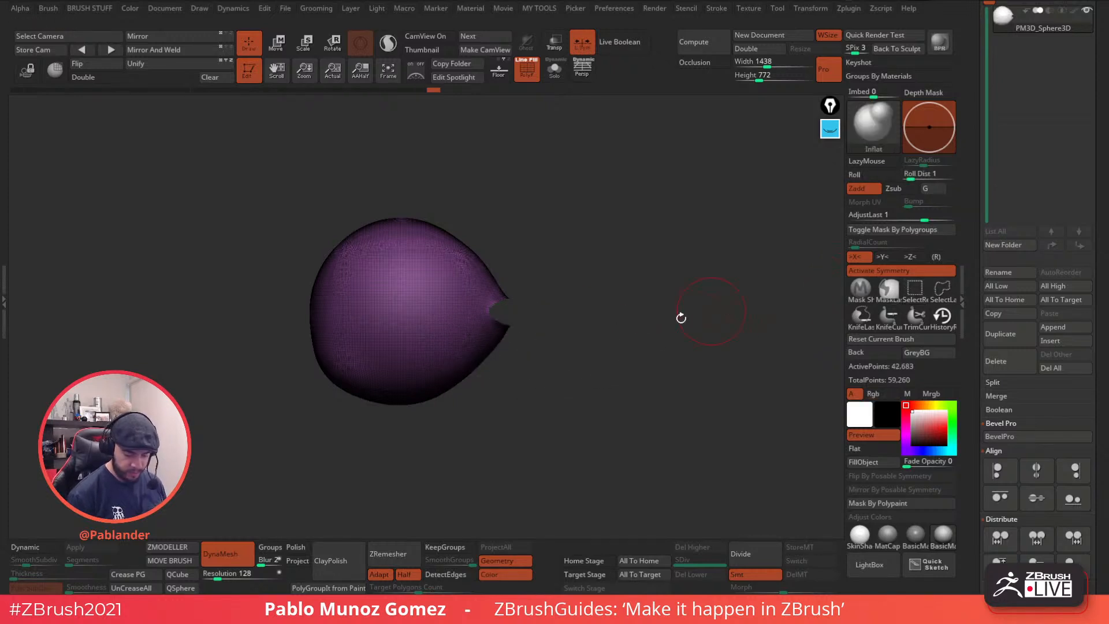
{"action": "mouse_move", "coordinate": [511, 313]}
{"action": "left_mouse_down", "text": "ctrl+shift"}
{"action": "mouse_move", "coordinate": [405, 315]}
{"action": "mouse_move", "coordinate": [549, 413]}
{"action": "mouse_move", "coordinate": [587, 354]}
{"action": "mouse_move", "coordinate": [368, 414]}
{"action": "mouse_move", "coordinate": [552, 324]}
{"action": "left_mouse_up", "text": "ctrl+shift"}
{"action": "left_click", "coordinate": [528, 316], "text": "ctrl+shift"}
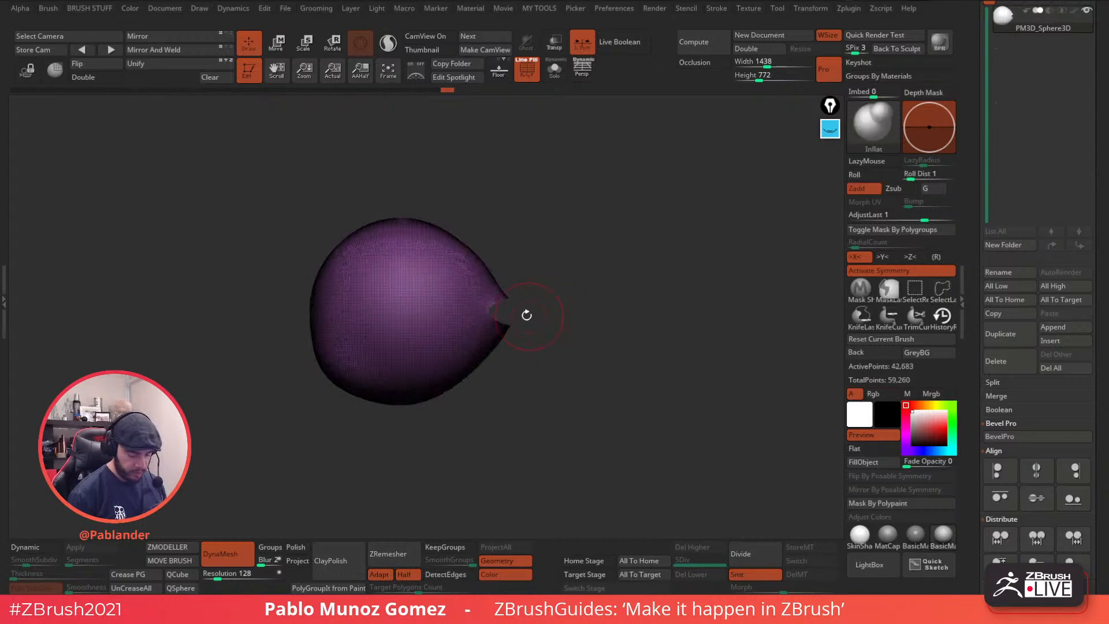
{"action": "mouse_move", "coordinate": [474, 309]}
{"action": "left_mouse_down", "text": "ctrl+shift"}
{"action": "mouse_move", "coordinate": [347, 463]}
{"action": "mouse_move", "coordinate": [624, 322]}
{"action": "left_mouse_up", "text": "ctrl+shift"}
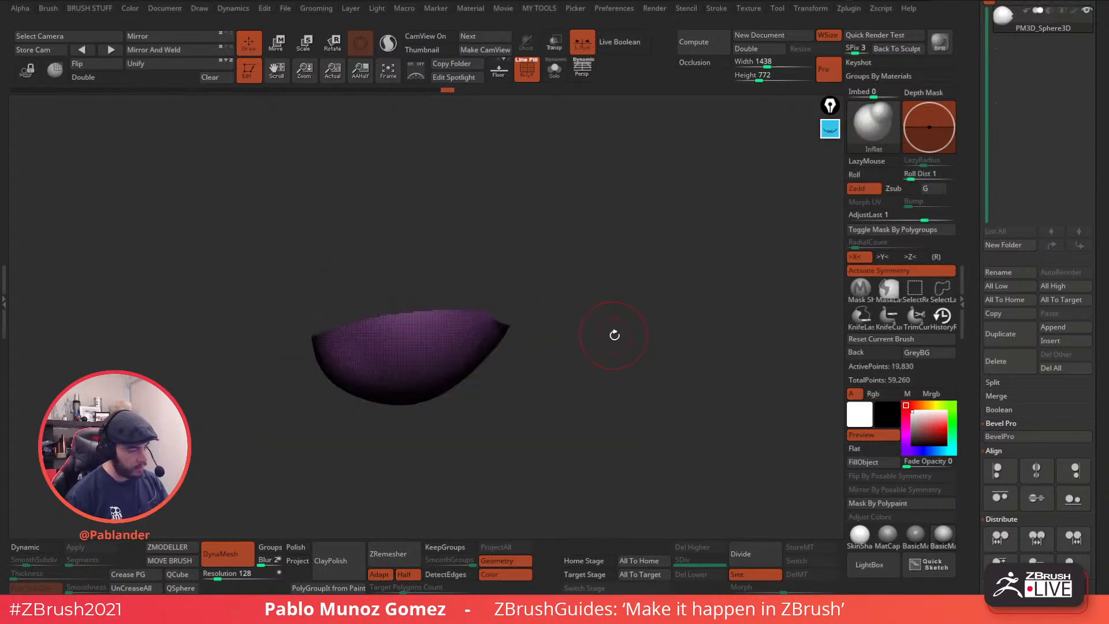
- Give the sphere's lower half and the slab's tip their own polygroups, with the whole mesh shown again
{"action": "left_click", "coordinate": [602, 341], "text": "ctrl+shift"}
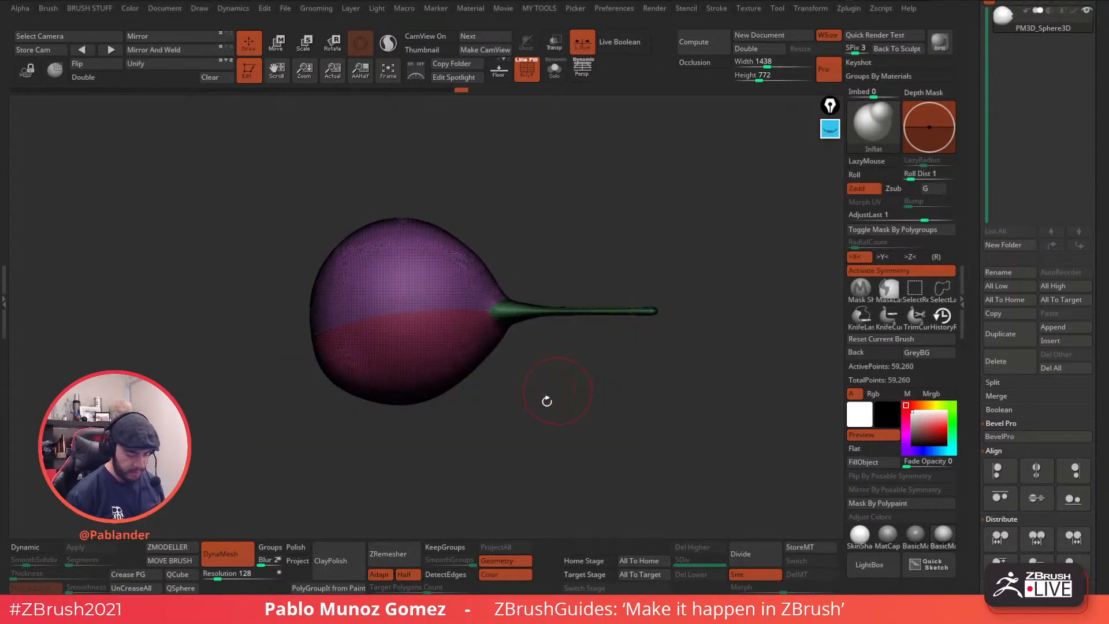
{"action": "left_click_drag", "start_coordinate": [659, 304], "coordinate": [675, 334], "text": "ctrl+shift"}
{"action": "left_click_drag", "start_coordinate": [648, 370], "coordinate": [651, 389], "text": "ctrl+shift"}
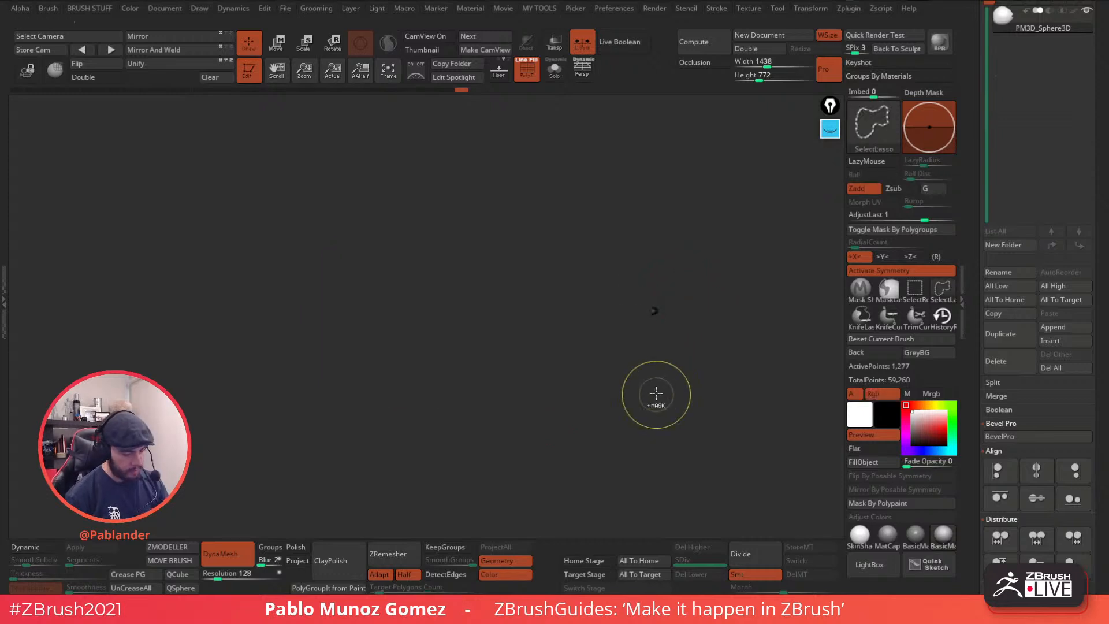
{"action": "left_click", "coordinate": [649, 396], "text": "ctrl+shift"}
{"action": "mouse_move", "coordinate": [660, 352]}
{"action": "left_mouse_down"}
{"action": "mouse_move", "coordinate": [626, 359]}
{"action": "mouse_move", "coordinate": [613, 287]}
{"action": "left_mouse_up"}
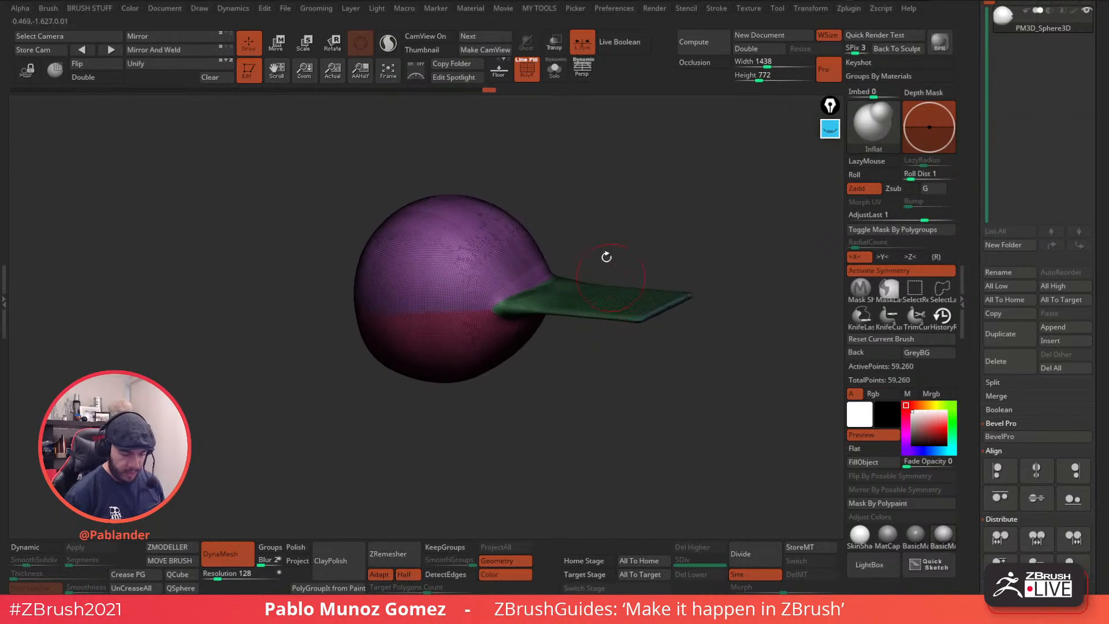
- Hide the wireframe lines and enable KeepGroups for ZRemesher, checking its settings in the Geometry options
{"action": "left_click", "coordinate": [522, 66]}
{"action": "left_click_drag", "start_coordinate": [638, 368], "coordinate": [649, 340]}
{"action": "left_click_drag", "start_coordinate": [504, 403], "coordinate": [519, 389], "text": "alt"}
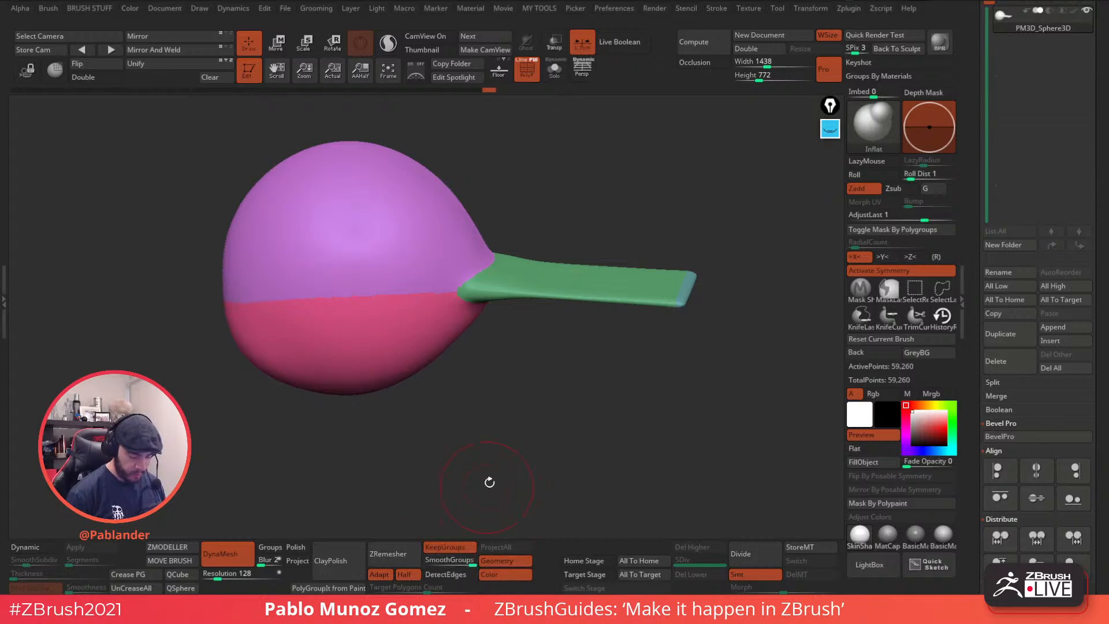
{"action": "left_click_drag", "start_coordinate": [988, 383], "coordinate": [983, 221]}
{"action": "left_click", "coordinate": [1039, 306]}
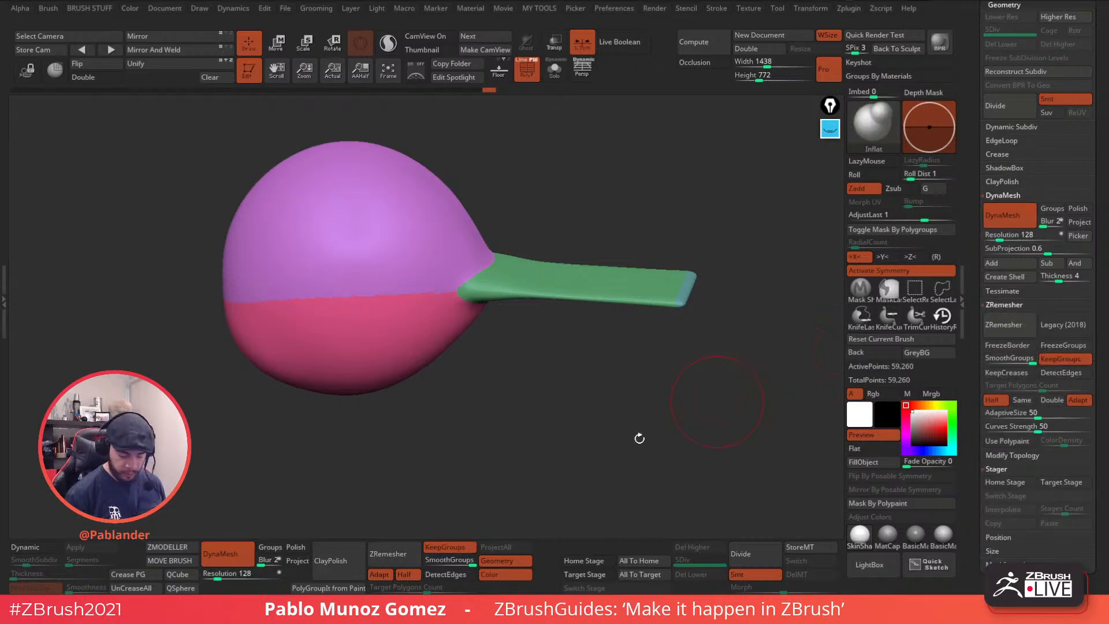
{"action": "left_click", "coordinate": [1007, 306]}
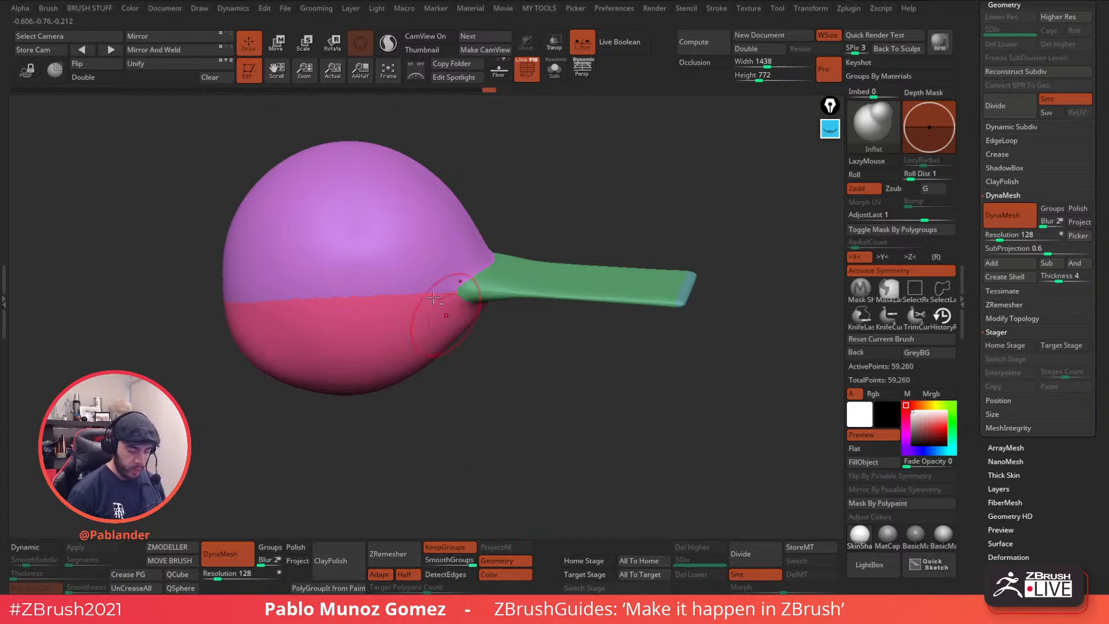
- Inspect the jagged border between the polygroups, remesh the model with ZRemesher, and display its wireframe
{"action": "left_click_drag", "start_coordinate": [454, 289], "coordinate": [491, 465], "text": "alt"}
{"action": "right_click_drag", "start_coordinate": [491, 465], "coordinate": [496, 486], "text": "ctrl"}
{"action": "right_click_drag", "start_coordinate": [535, 361], "coordinate": [594, 337], "text": "alt"}
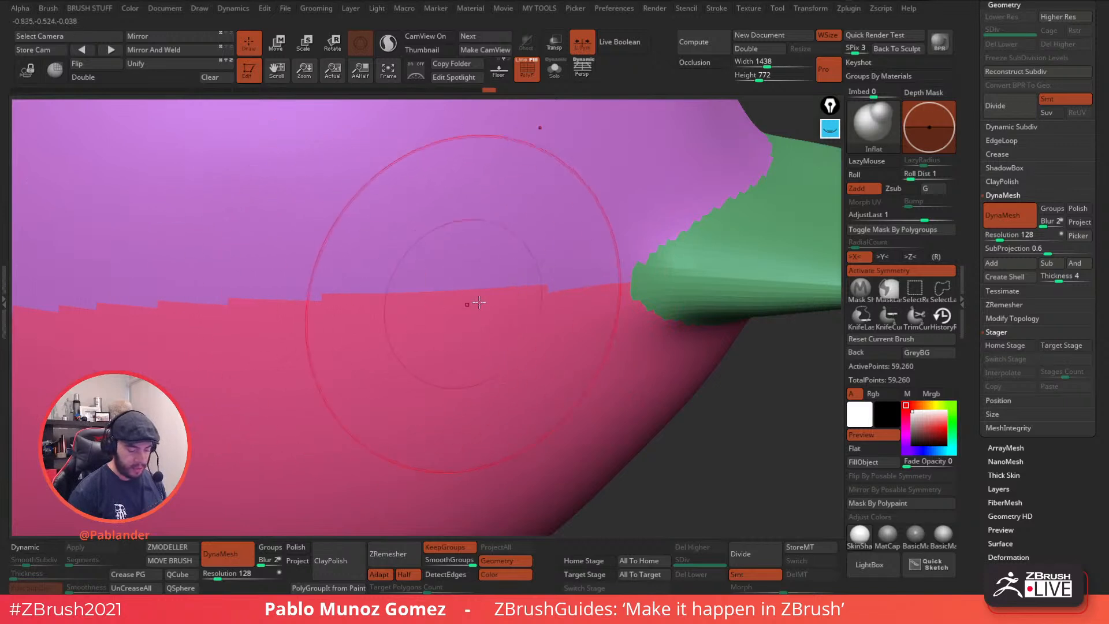
{"action": "mouse_move", "coordinate": [626, 355]}
{"action": "right_mouse_down", "text": "ctrl"}
{"action": "mouse_move", "coordinate": [617, 378]}
{"action": "mouse_move", "coordinate": [591, 319]}
{"action": "right_mouse_up", "text": "ctrl"}
{"action": "right_click_drag", "start_coordinate": [701, 384], "coordinate": [609, 362]}
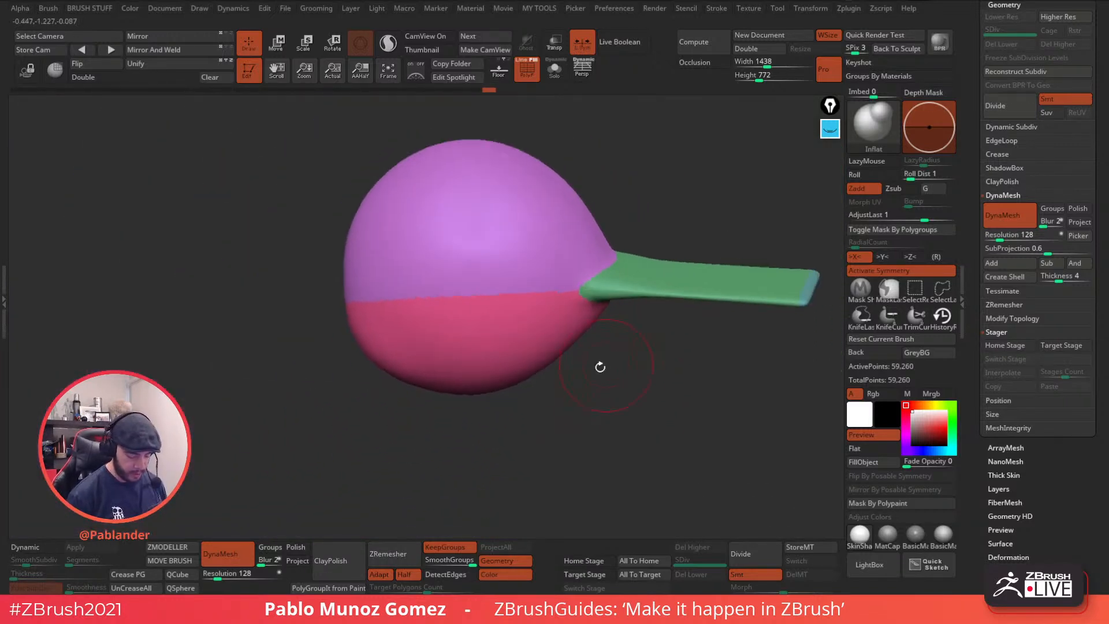
{"action": "left_click", "coordinate": [395, 553]}
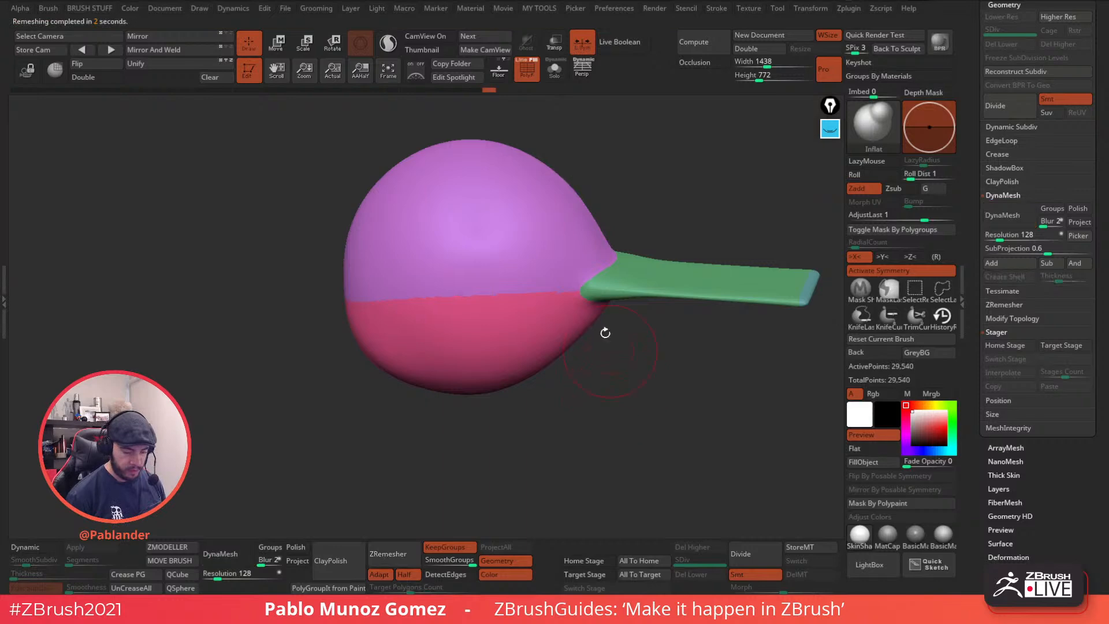
{"action": "left_click", "coordinate": [525, 67]}
{"action": "left_click_drag", "start_coordinate": [649, 377], "coordinate": [618, 372]}
- Apply the Polish deformation to the remeshed model and run ZRemesher on it again
{"action": "key", "text": "space"}
{"action": "key", "text": "1"}
{"action": "mouse_move", "coordinate": [584, 434]}
{"action": "left_mouse_down"}
{"action": "mouse_move", "coordinate": [623, 430]}
{"action": "mouse_move", "coordinate": [607, 431]}
{"action": "left_mouse_up"}
{"action": "key", "text": "1"}
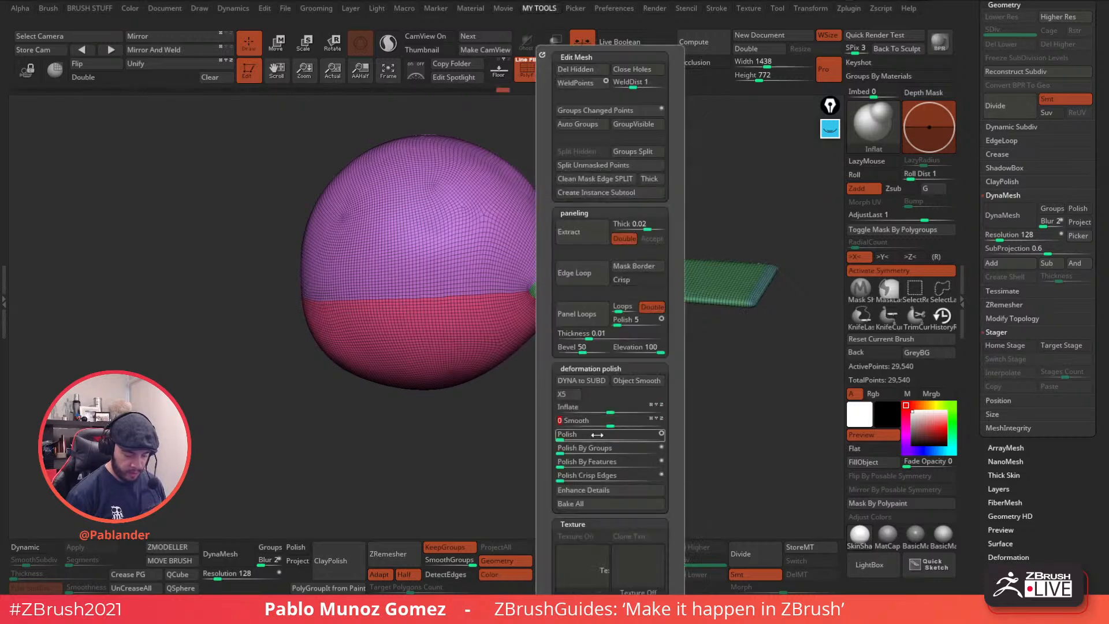
{"action": "left_click", "coordinate": [395, 555]}
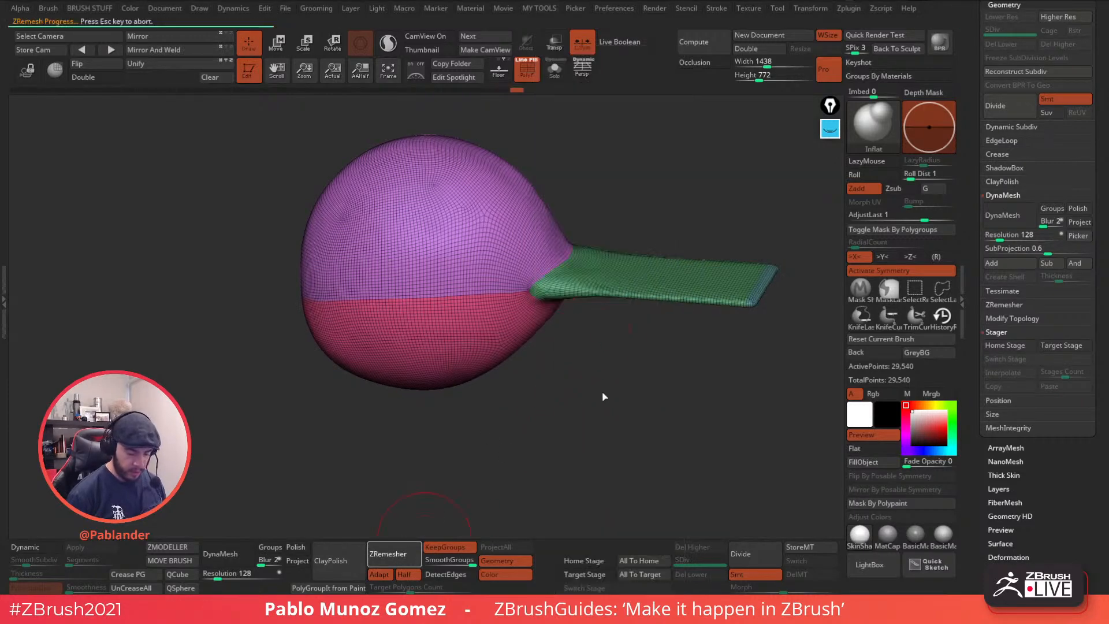
- Polish the model again to smooth the sphere and the slab
{"action": "key", "text": "1"}
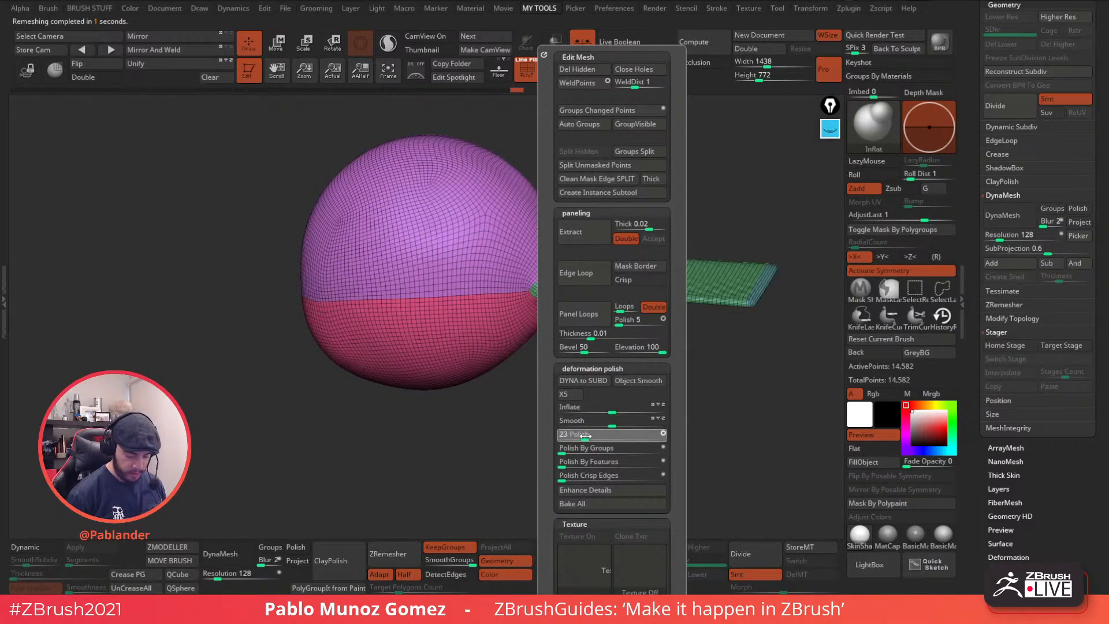
{"action": "key", "text": "1"}
{"action": "left_click_drag", "start_coordinate": [594, 438], "coordinate": [599, 412]}
{"action": "left_click_drag", "start_coordinate": [706, 331], "coordinate": [678, 335]}
- Repeat ZRemesher at half density for a coarser mesh and check its polygroup loops from the slab's end
{"action": "key", "text": "ctrl+r"}
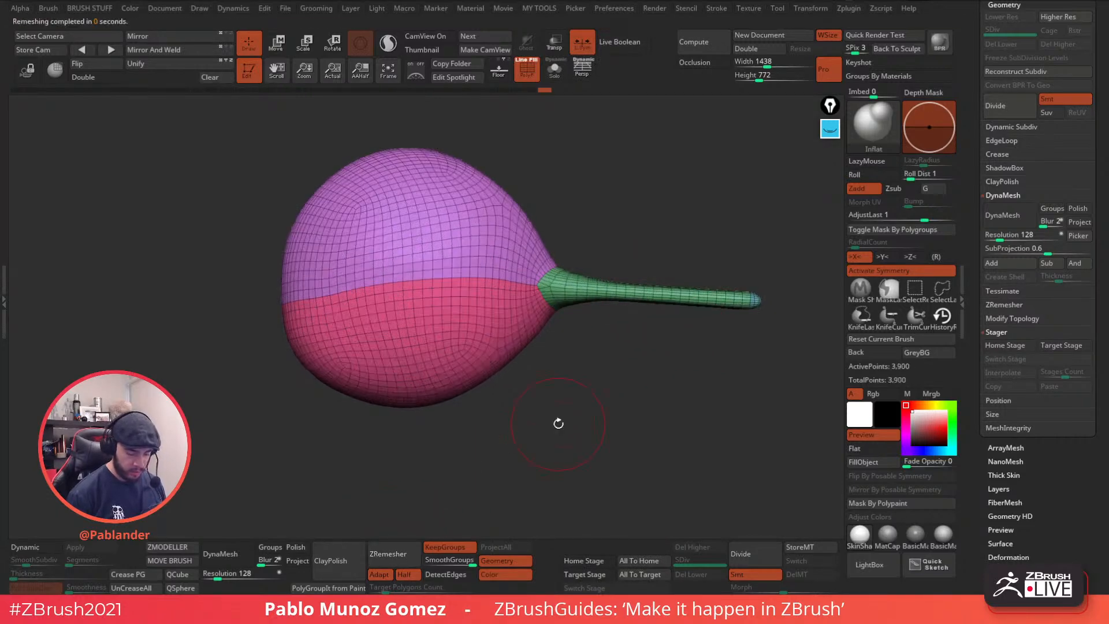
{"action": "key", "text": "shift"}
{"action": "key", "text": "ctrl+r"}
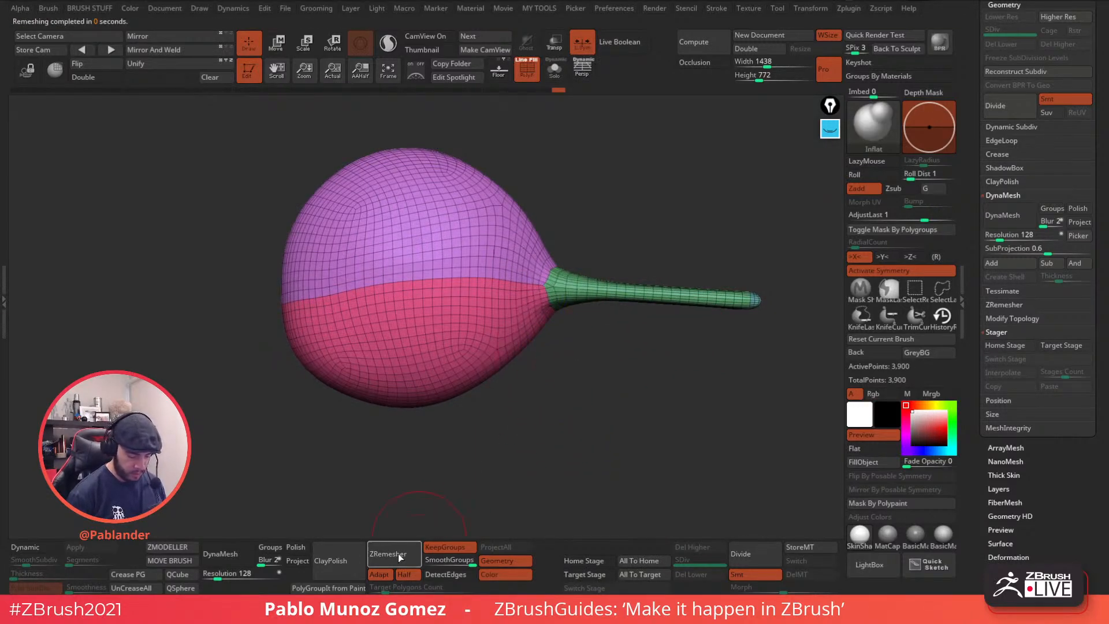
{"action": "mouse_move", "coordinate": [584, 366]}
{"action": "left_mouse_down"}
{"action": "mouse_move", "coordinate": [549, 426]}
{"action": "mouse_move", "coordinate": [531, 421]}
{"action": "mouse_move", "coordinate": [565, 370]}
{"action": "mouse_move", "coordinate": [661, 399]}
{"action": "mouse_move", "coordinate": [616, 396]}
{"action": "mouse_move", "coordinate": [691, 334]}
{"action": "mouse_move", "coordinate": [684, 352]}
{"action": "mouse_move", "coordinate": [656, 358]}
{"action": "left_mouse_up"}
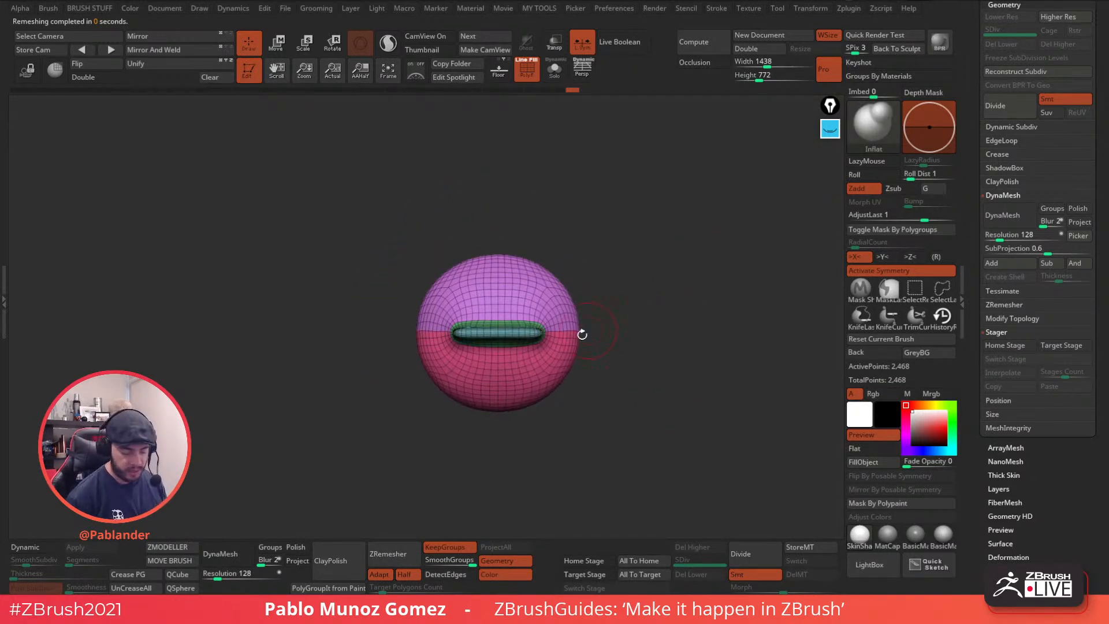
{"action": "left_click_drag", "start_coordinate": [627, 353], "coordinate": [609, 344], "text": "alt"}
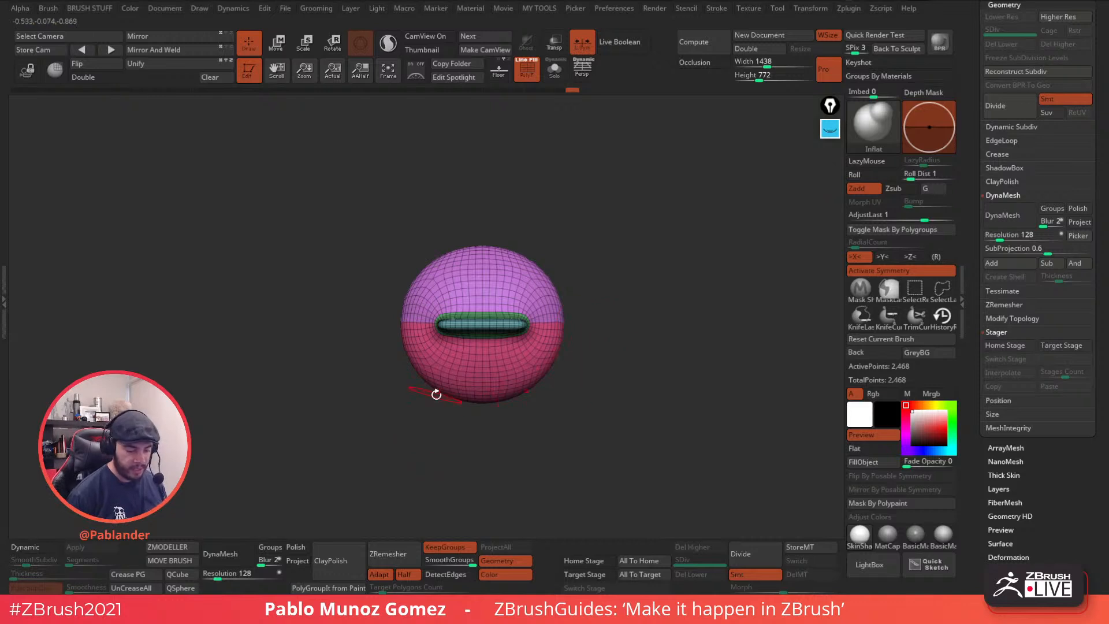
- Check the remeshed sphere's subtool, switch to the creature tool, and look at its Append and Insert subtool options
{"action": "left_click_drag", "start_coordinate": [980, 225], "coordinate": [970, 376]}
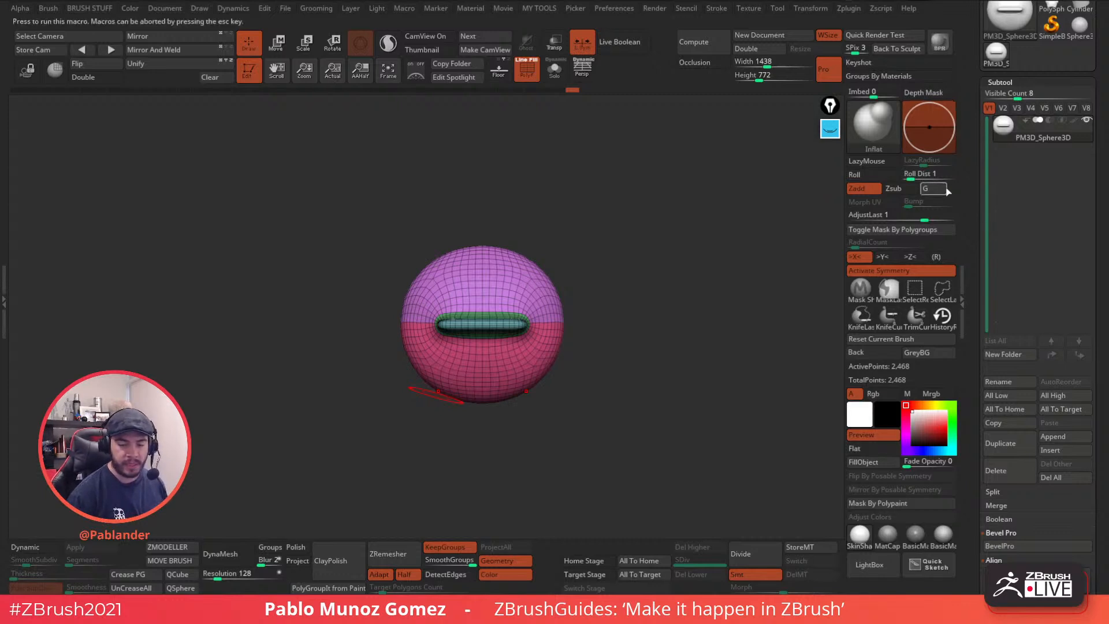
{"action": "mouse_move", "coordinate": [1003, 137]}
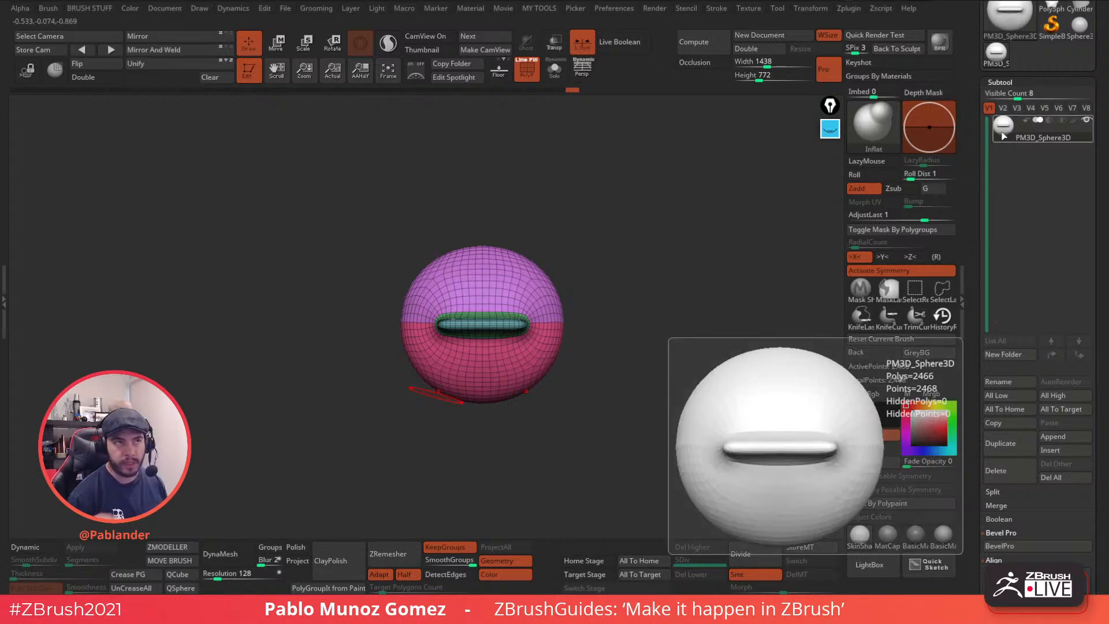
{"action": "left_click_drag", "start_coordinate": [971, 167], "coordinate": [970, 271]}
{"action": "left_click", "coordinate": [1048, 110]}
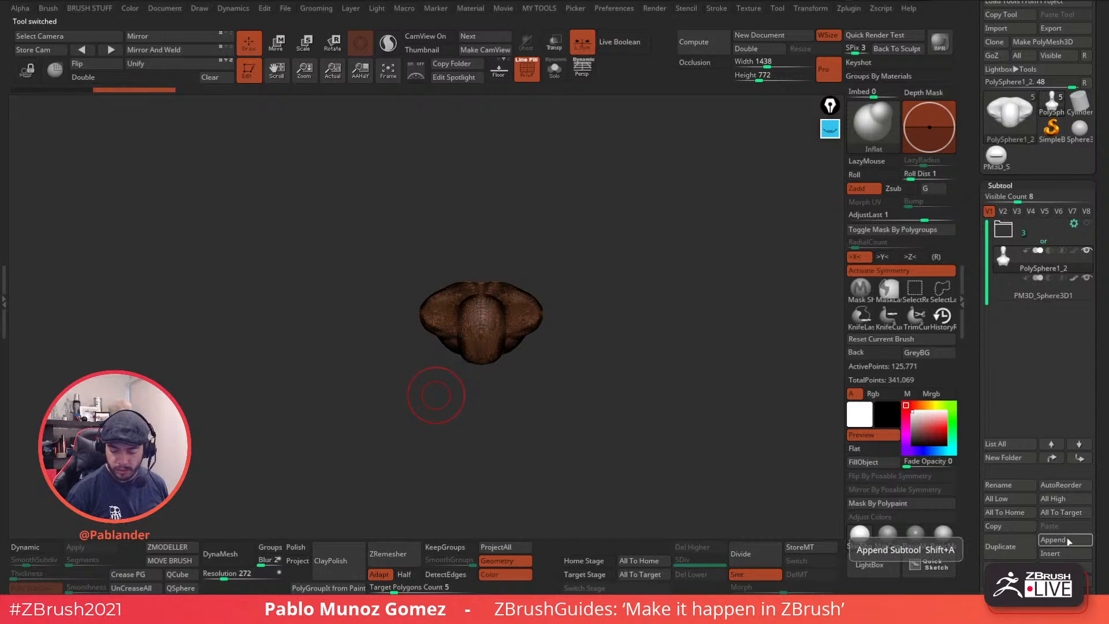
{"action": "mouse_move", "coordinate": [1035, 266]}
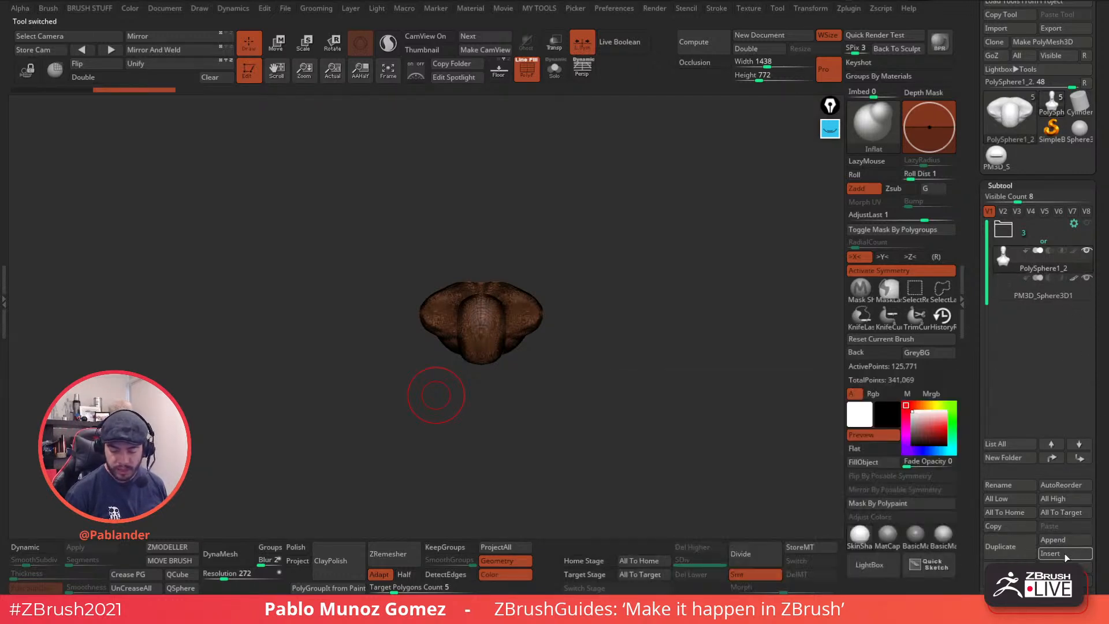
{"action": "left_click", "coordinate": [1062, 554]}
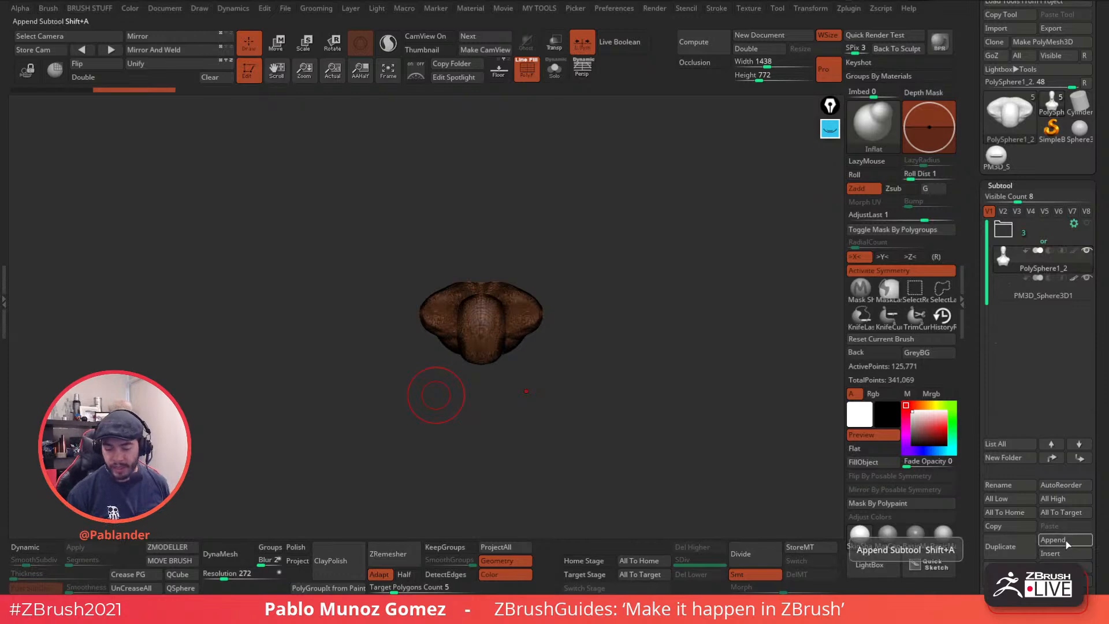
{"action": "mouse_move", "coordinate": [1036, 237]}
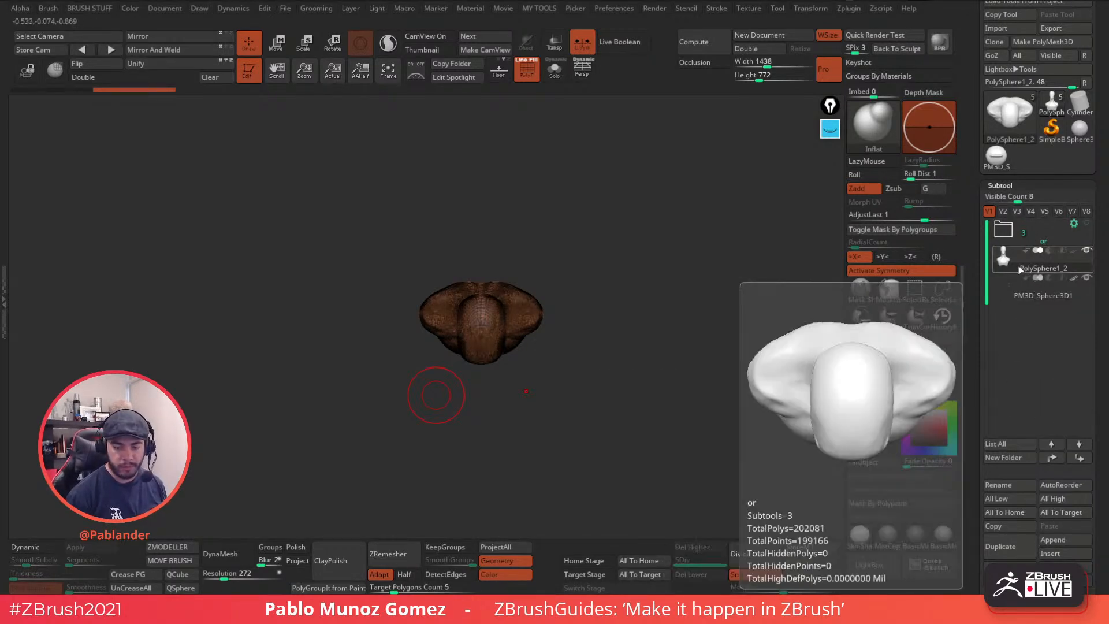
- Copy the PM3D_Sphere3D subtool and paste it into the creature tool's subtool list
{"action": "left_click", "coordinate": [995, 154]}
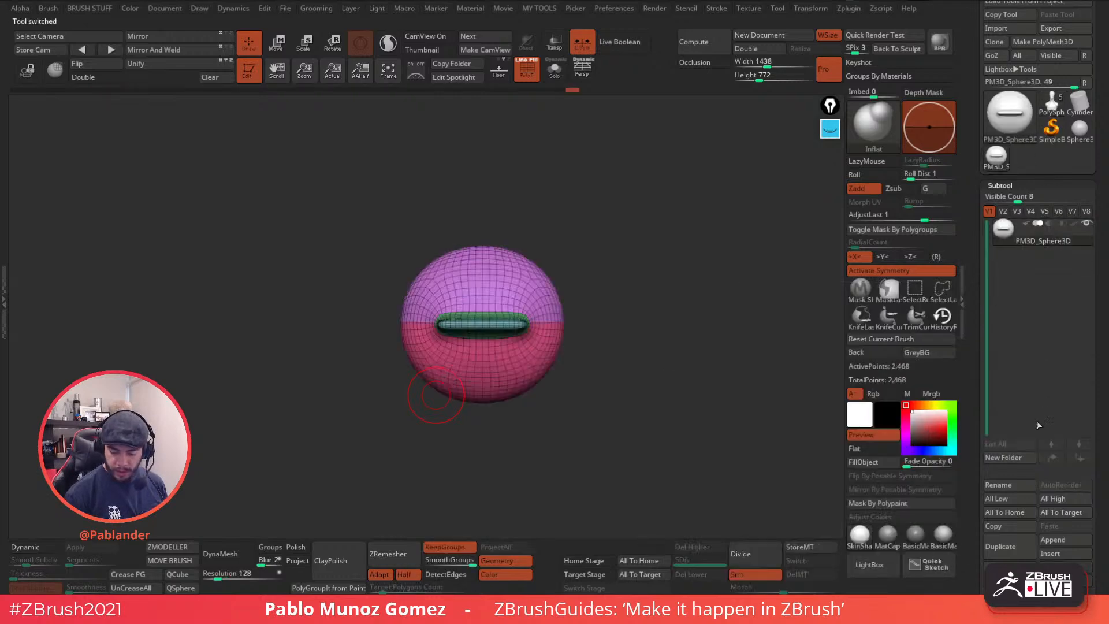
{"action": "left_click", "coordinate": [1014, 526]}
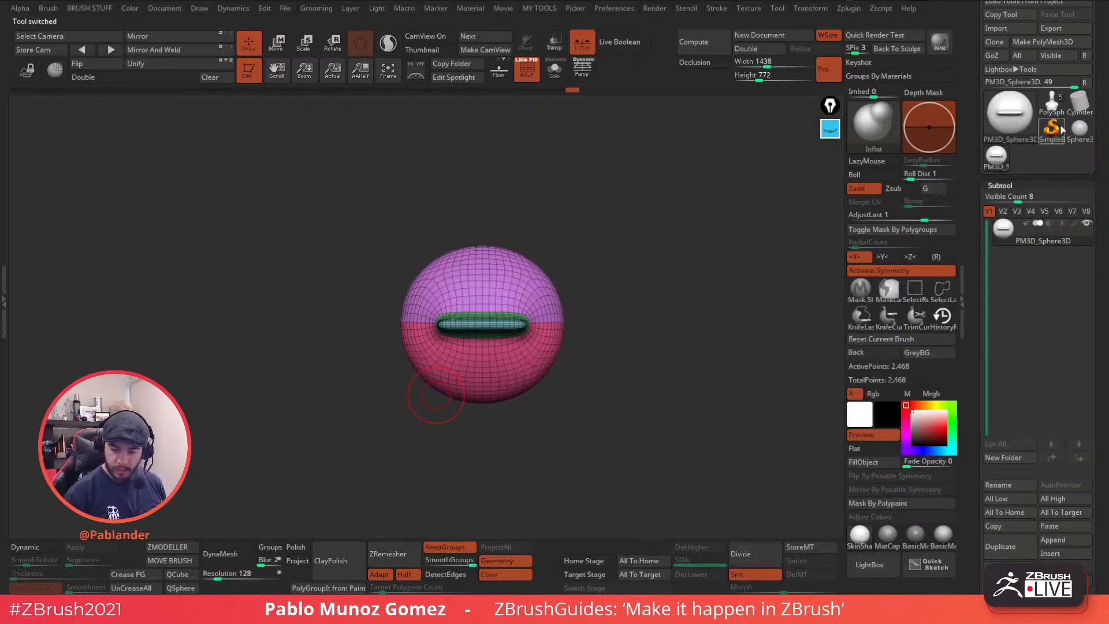
{"action": "left_click", "coordinate": [1051, 104]}
{"action": "left_click", "coordinate": [1062, 527]}
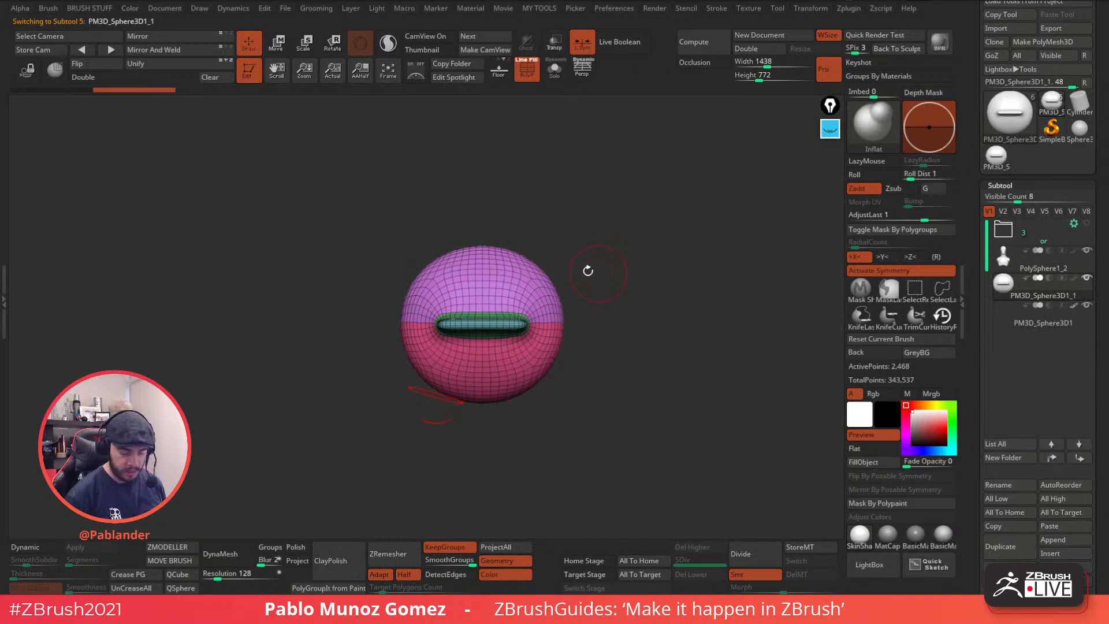
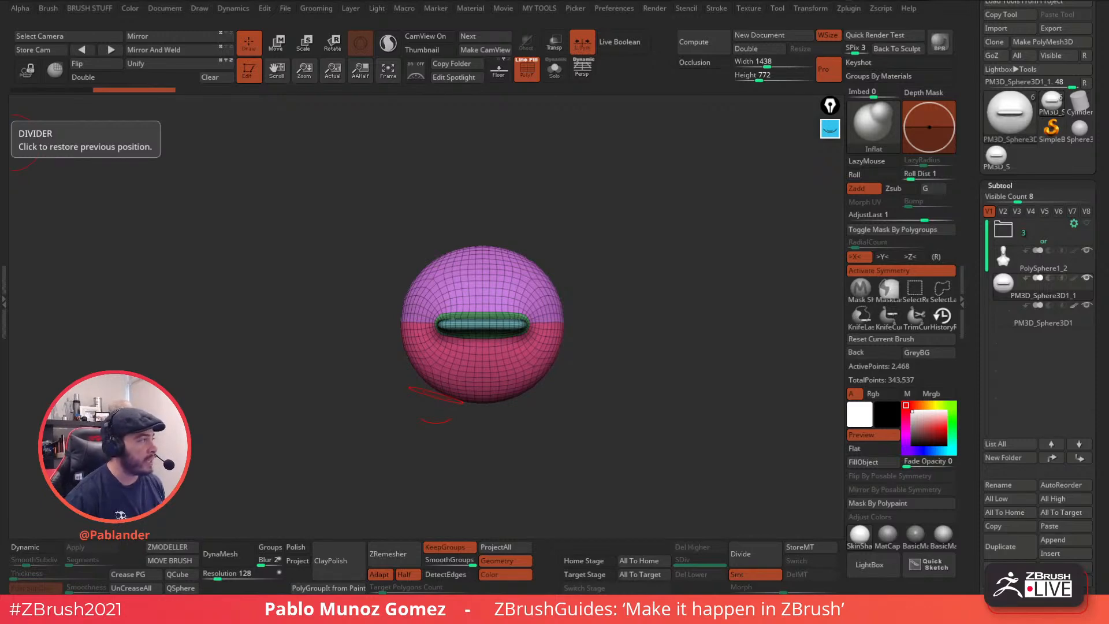
- Switch to the browser and open The Ultimate ZBrush Guide course from the featured courses on 3dconceptartist.com
{"action": "key", "text": "alt+Tab"}
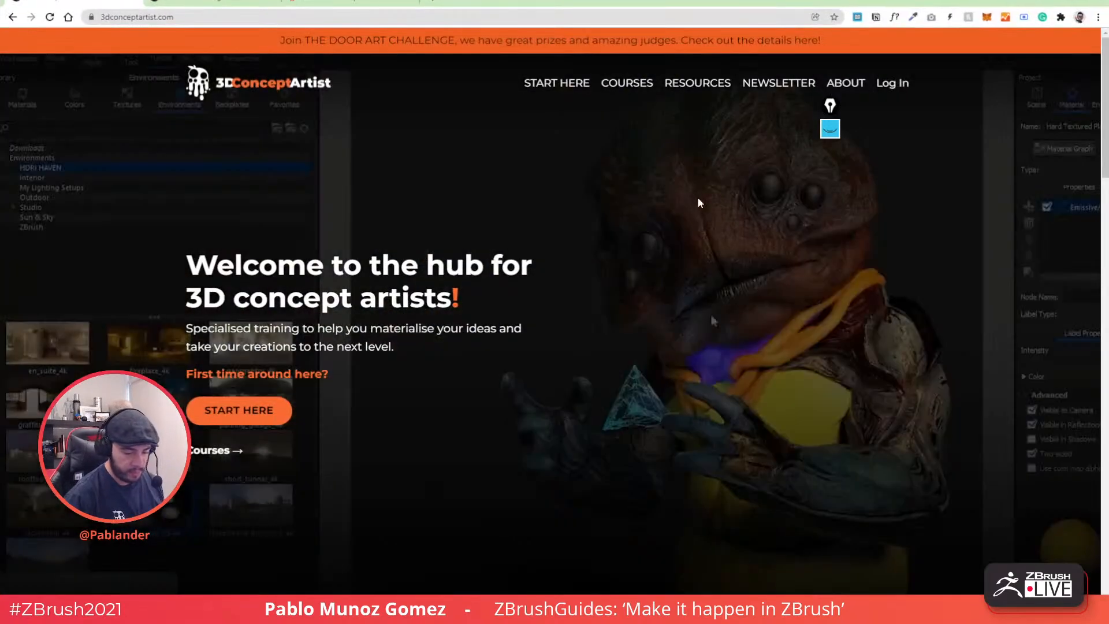
{"action": "scroll", "coordinate": [646, 268], "scroll_direction": "down", "scroll_amount": 6}
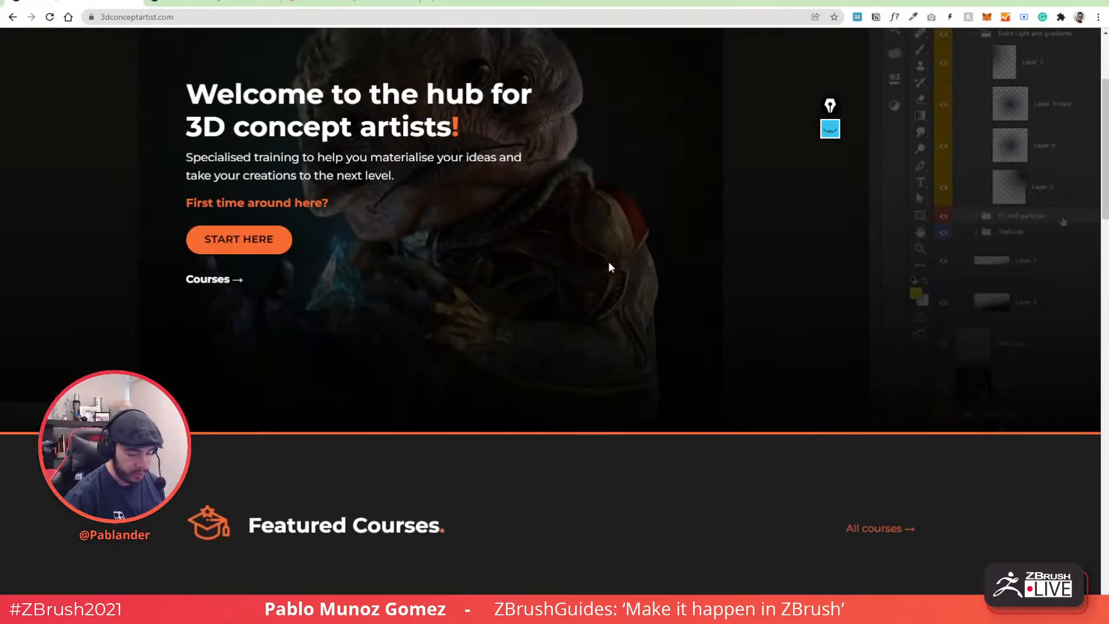
{"action": "scroll", "coordinate": [618, 250], "scroll_direction": "up", "scroll_amount": 4}
{"action": "scroll", "coordinate": [607, 240], "scroll_direction": "down", "scroll_amount": 8}
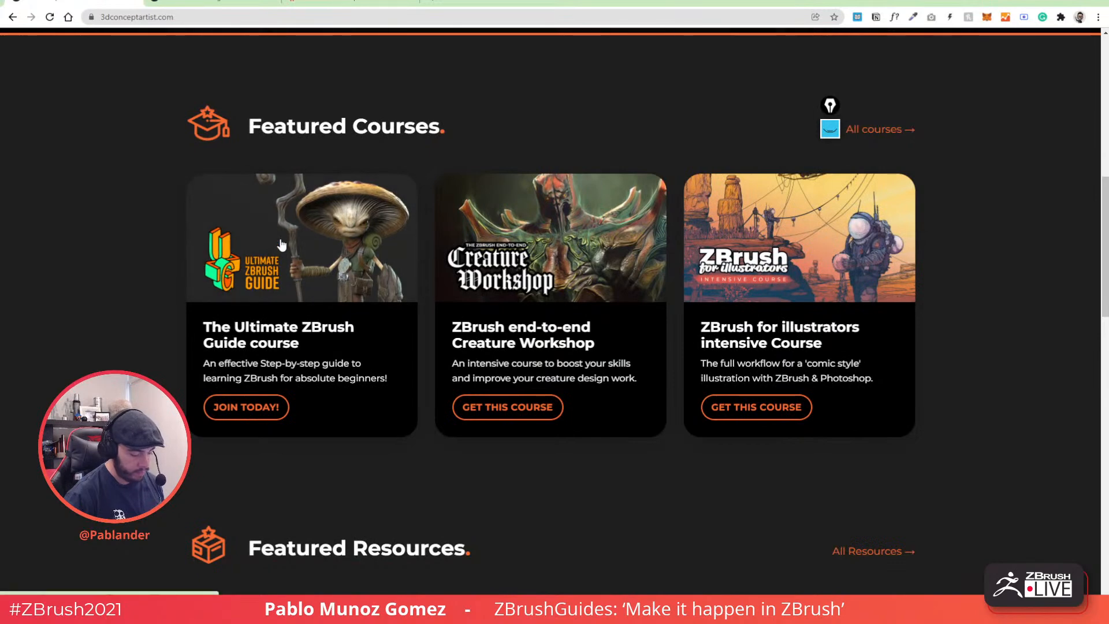
{"action": "left_click", "coordinate": [283, 321]}
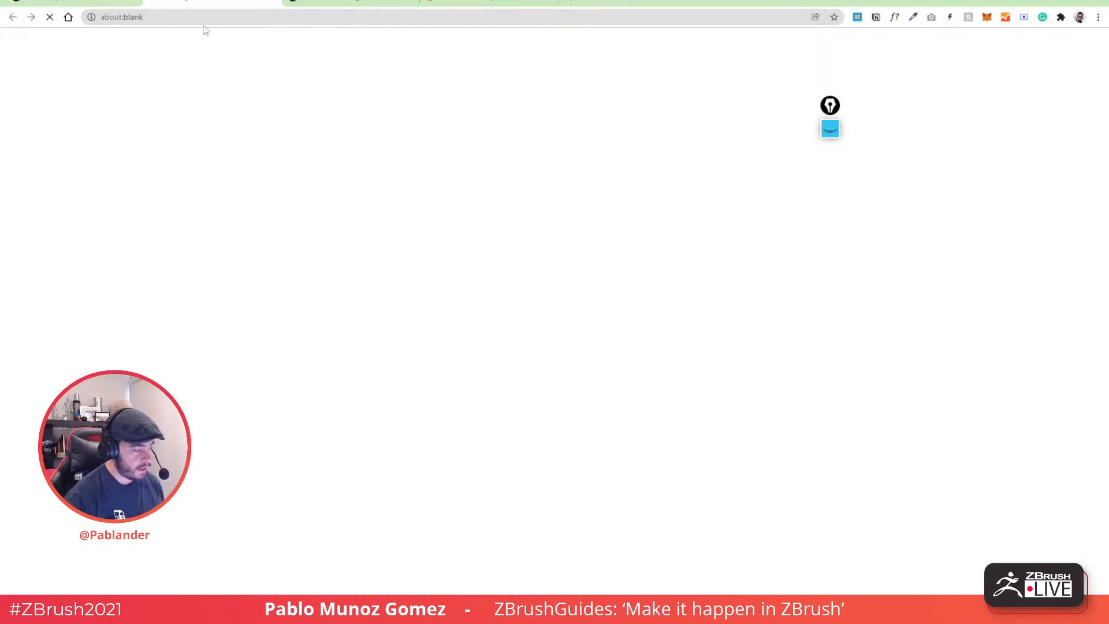
{"action": "left_click", "coordinate": [236, 19]}
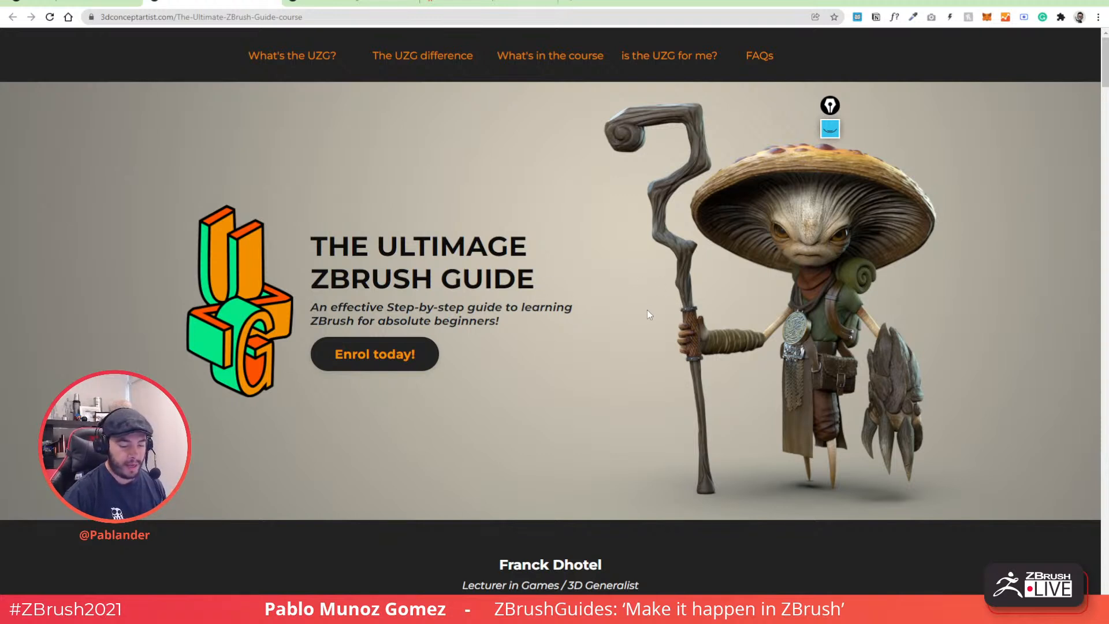
- Browse the course page down to its list of modules and bonus modules
{"action": "scroll", "coordinate": [647, 310], "scroll_direction": "down", "scroll_amount": 15}
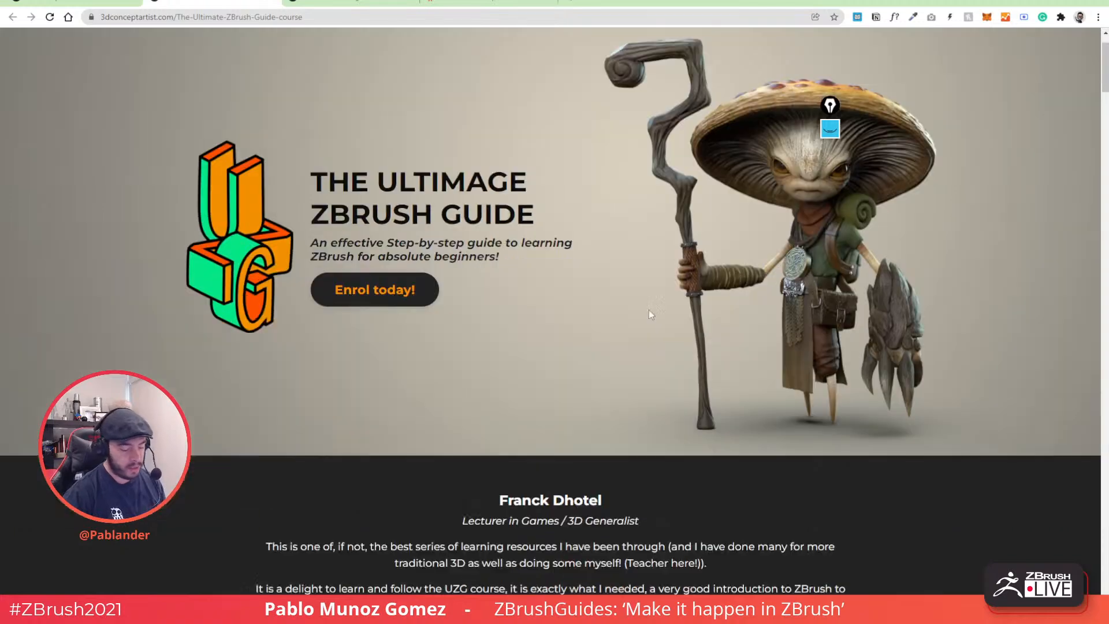
{"action": "scroll", "coordinate": [547, 283], "scroll_direction": "down", "scroll_amount": 9}
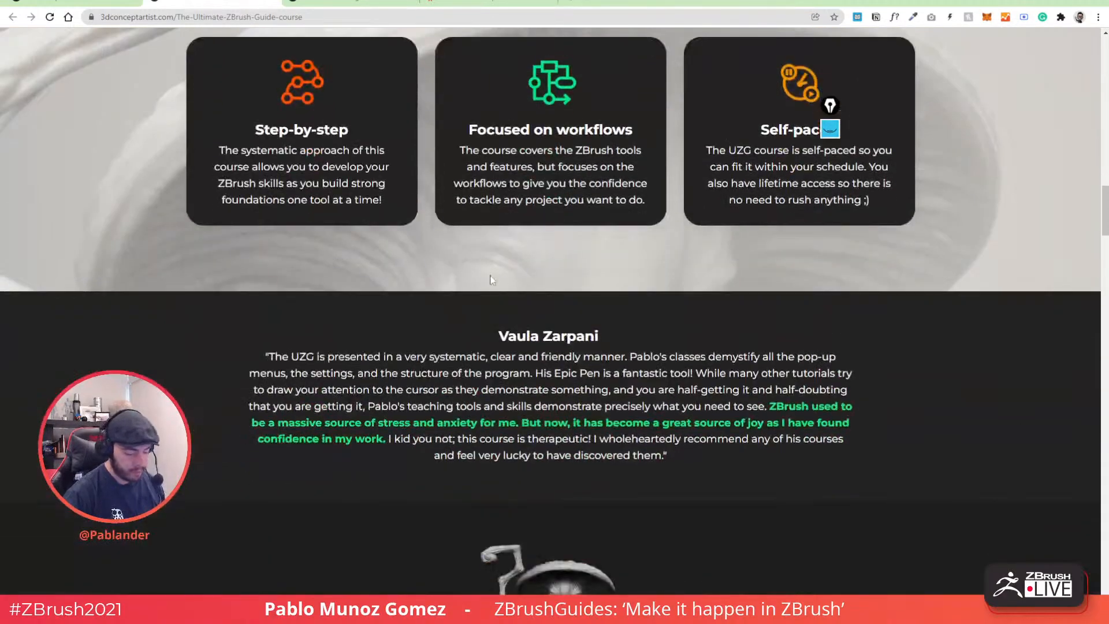
{"action": "scroll", "coordinate": [570, 284], "scroll_direction": "down", "scroll_amount": 6}
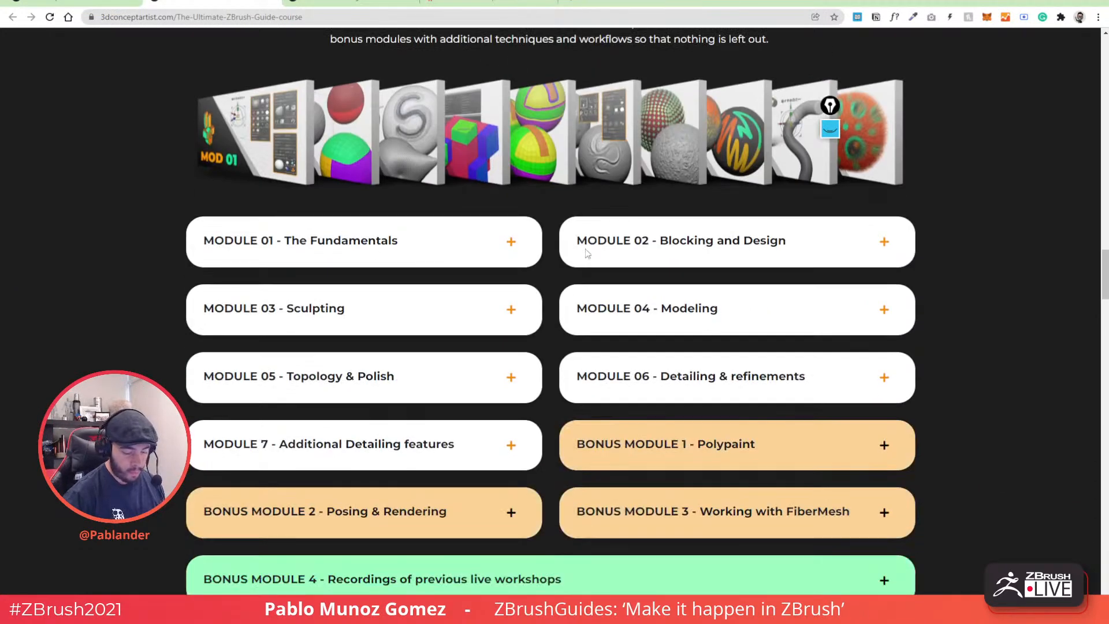
{"action": "scroll", "coordinate": [445, 250], "scroll_direction": "down", "scroll_amount": 1}
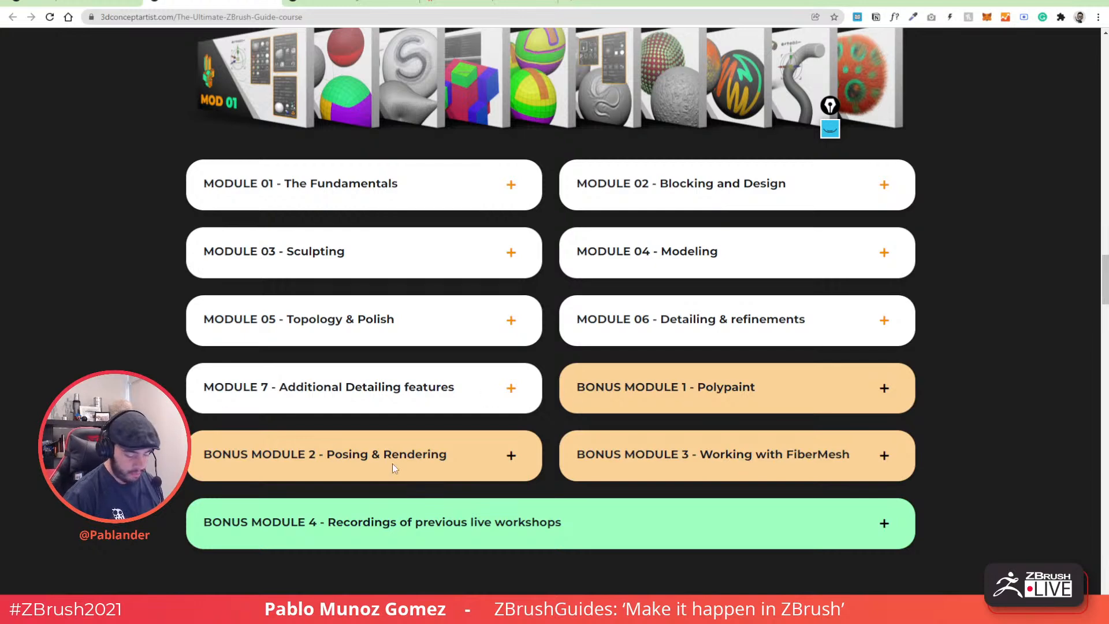
- Read the course page's "Is this course right for me?" section and return to ZBrush
{"action": "scroll", "coordinate": [507, 440], "scroll_direction": "down", "scroll_amount": 18}
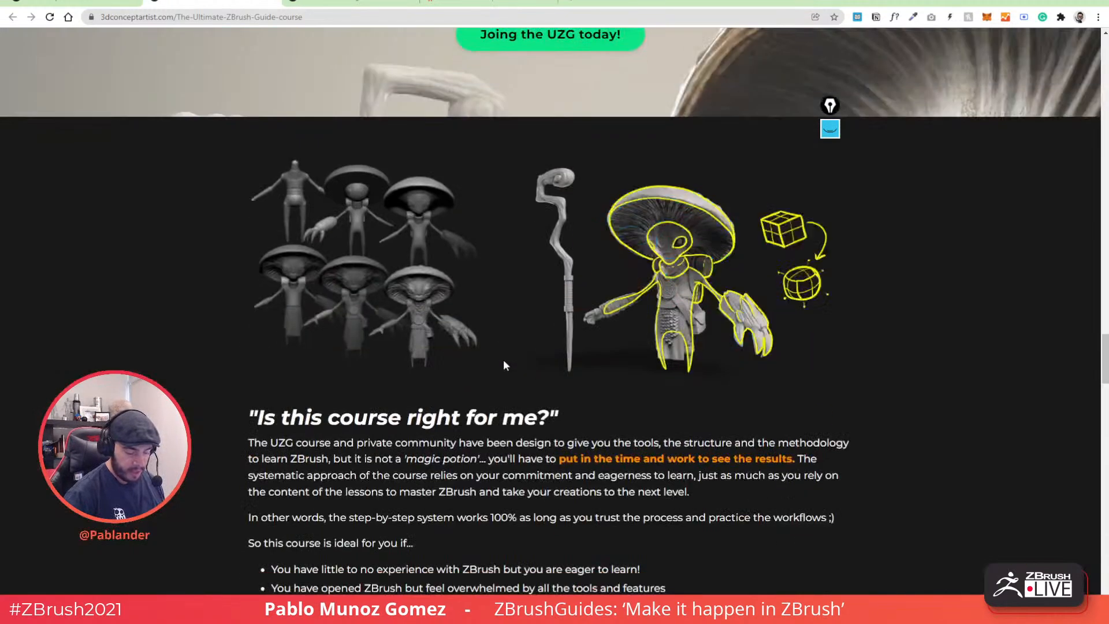
{"action": "scroll", "coordinate": [619, 345], "scroll_direction": "up", "scroll_amount": 1}
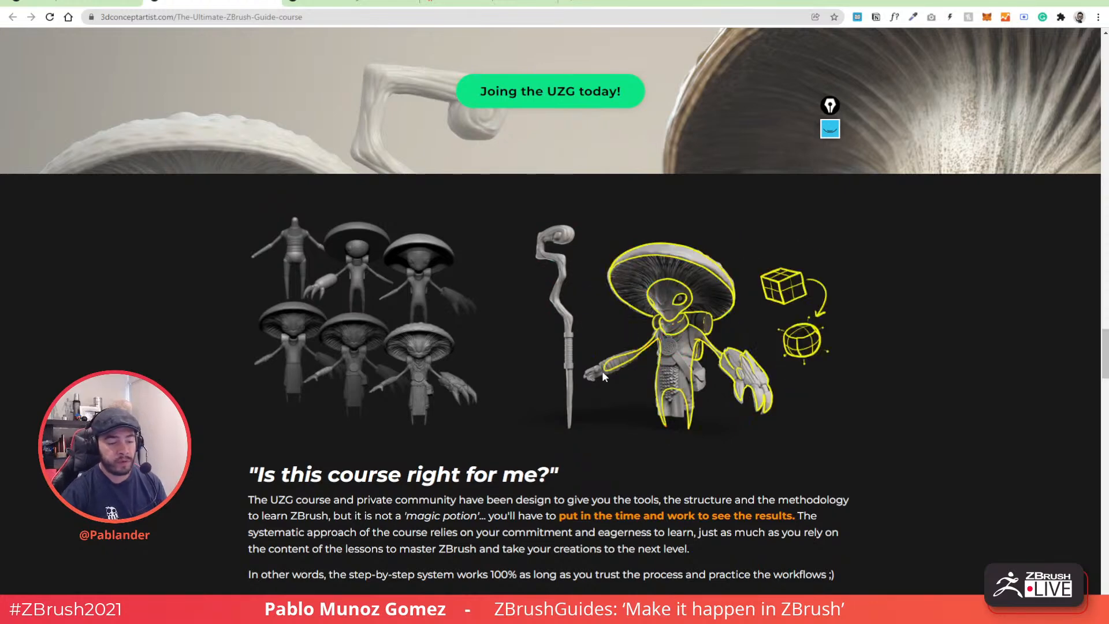
{"action": "left_click_drag", "start_coordinate": [641, 2], "coordinate": [0, 149]}
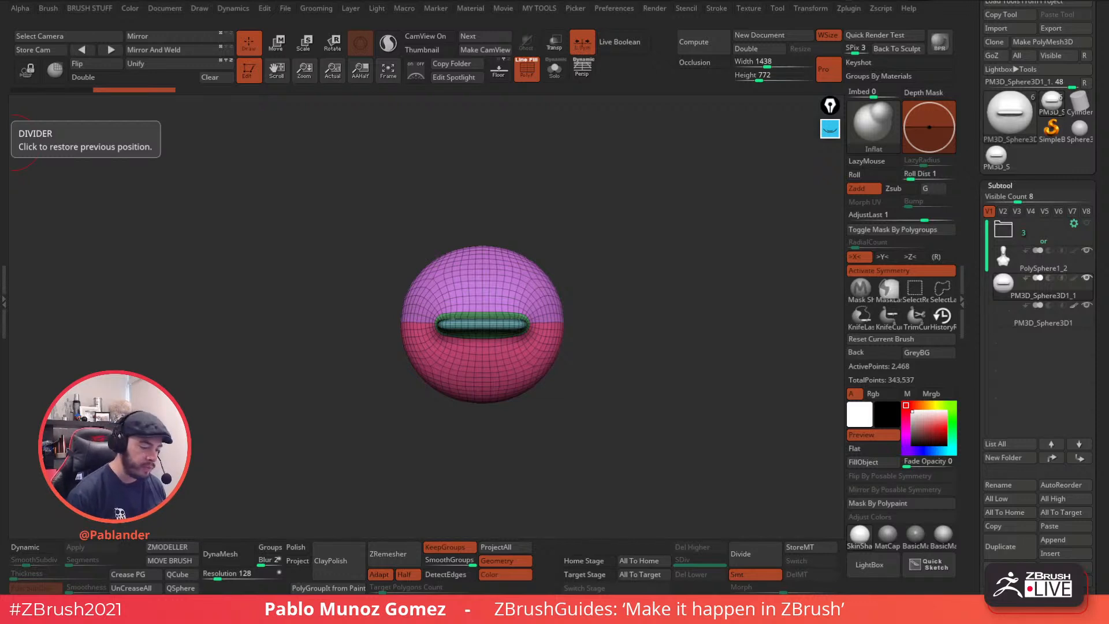
- Show the transform gizmo on the pasted sphere, turn off Local Symmetry and Activate Symmetry, and center the gizmo on the mesh
{"action": "left_click_drag", "start_coordinate": [639, 272], "coordinate": [619, 260]}
{"action": "key", "text": "w"}
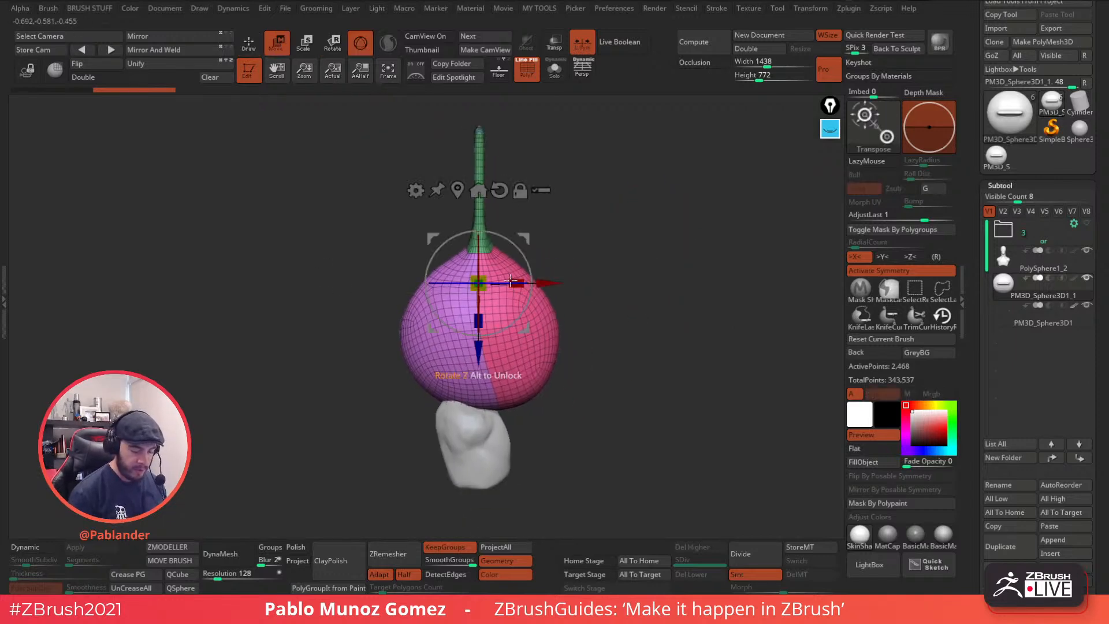
{"action": "left_click_drag", "start_coordinate": [521, 238], "coordinate": [523, 119], "text": "alt"}
{"action": "mouse_move", "coordinate": [605, 187]}
{"action": "left_mouse_down", "text": "alt"}
{"action": "mouse_move", "coordinate": [603, 209]}
{"action": "mouse_move", "coordinate": [594, 175]}
{"action": "left_mouse_up", "text": "alt"}
{"action": "left_click_drag", "start_coordinate": [606, 218], "coordinate": [612, 228], "text": "alt"}
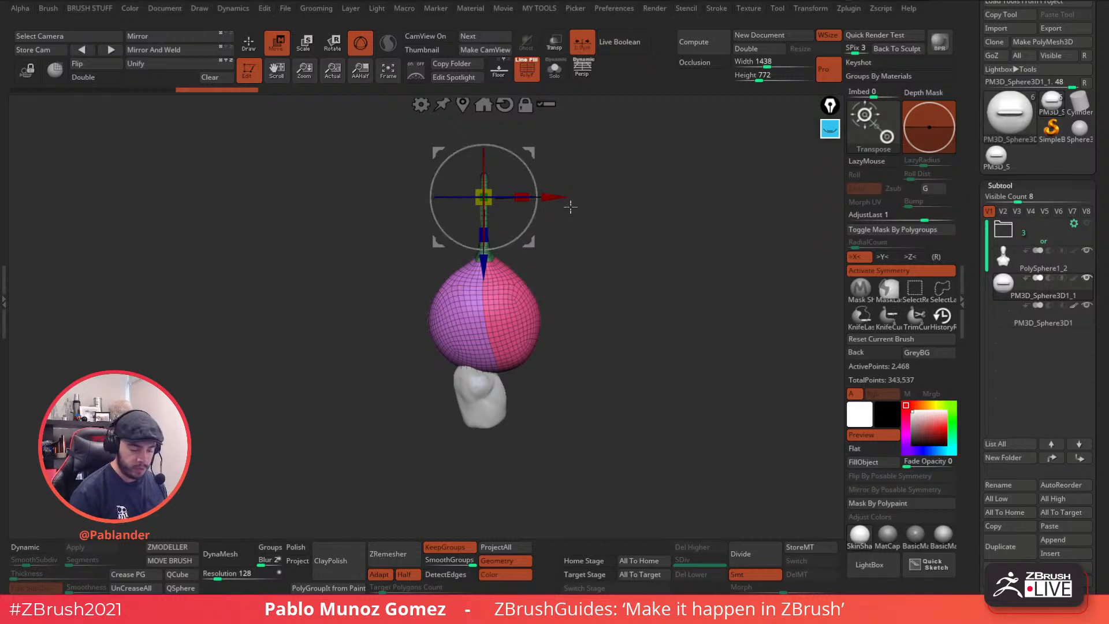
{"action": "left_click", "coordinate": [584, 43]}
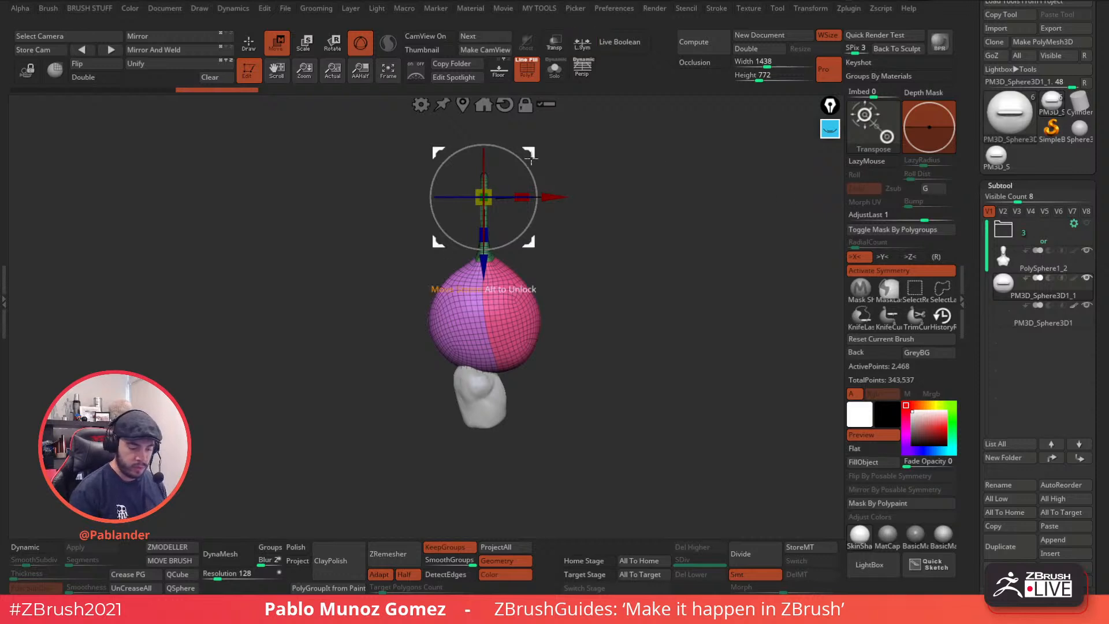
{"action": "left_click", "coordinate": [881, 272]}
{"action": "left_click", "coordinate": [463, 104]}
- Shrink and position the sphere inside the transparent head so its thin stem sticks out at the mouth
{"action": "left_click_drag", "start_coordinate": [521, 234], "coordinate": [524, 321]}
{"action": "left_click_drag", "start_coordinate": [484, 272], "coordinate": [442, 291]}
{"action": "left_click_drag", "start_coordinate": [530, 227], "coordinate": [636, 414]}
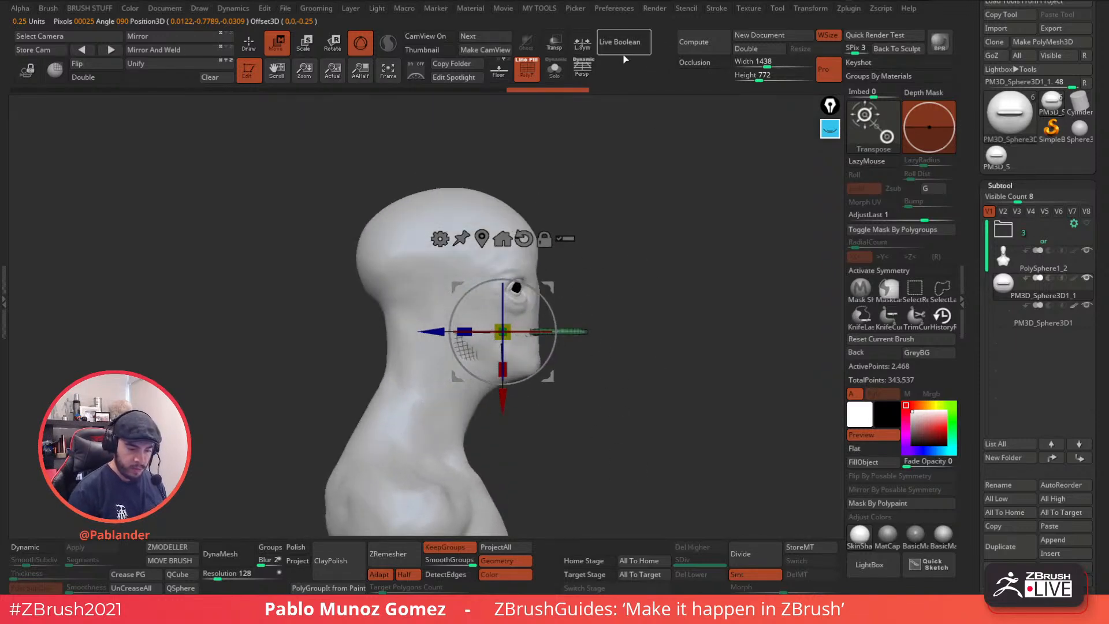
{"action": "left_click", "coordinate": [554, 43]}
{"action": "left_click_drag", "start_coordinate": [632, 210], "coordinate": [645, 272], "text": "alt"}
{"action": "left_click_drag", "start_coordinate": [501, 305], "coordinate": [520, 324]}
{"action": "left_click_drag", "start_coordinate": [619, 328], "coordinate": [644, 294], "text": "alt"}
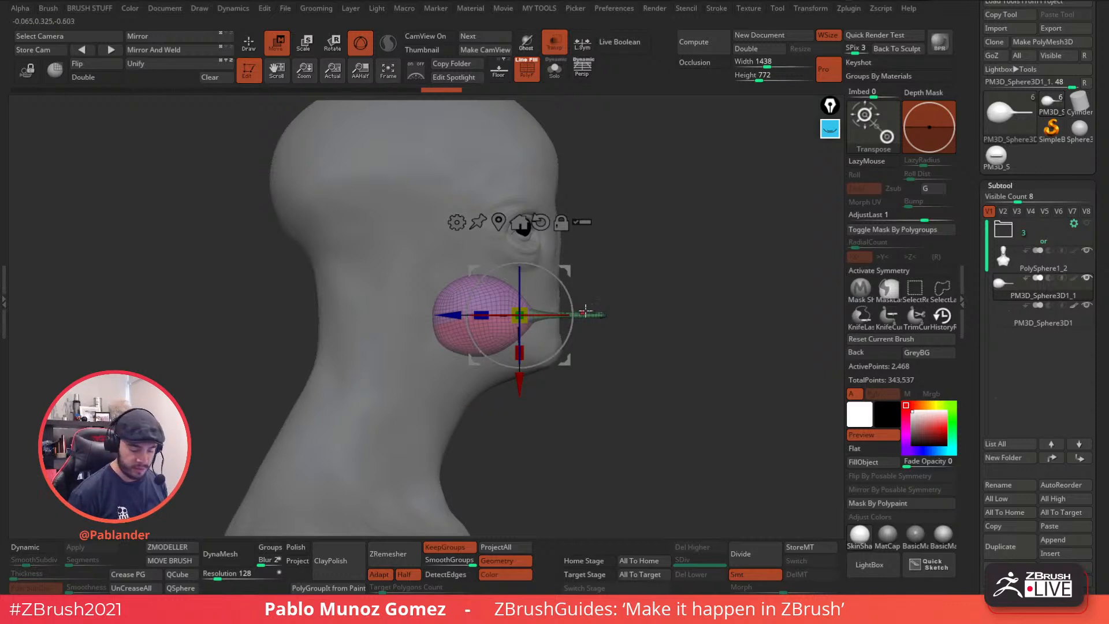
{"action": "mouse_move", "coordinate": [571, 350]}
{"action": "left_mouse_down"}
{"action": "mouse_move", "coordinate": [579, 359]}
{"action": "mouse_move", "coordinate": [577, 343]}
{"action": "left_mouse_up"}
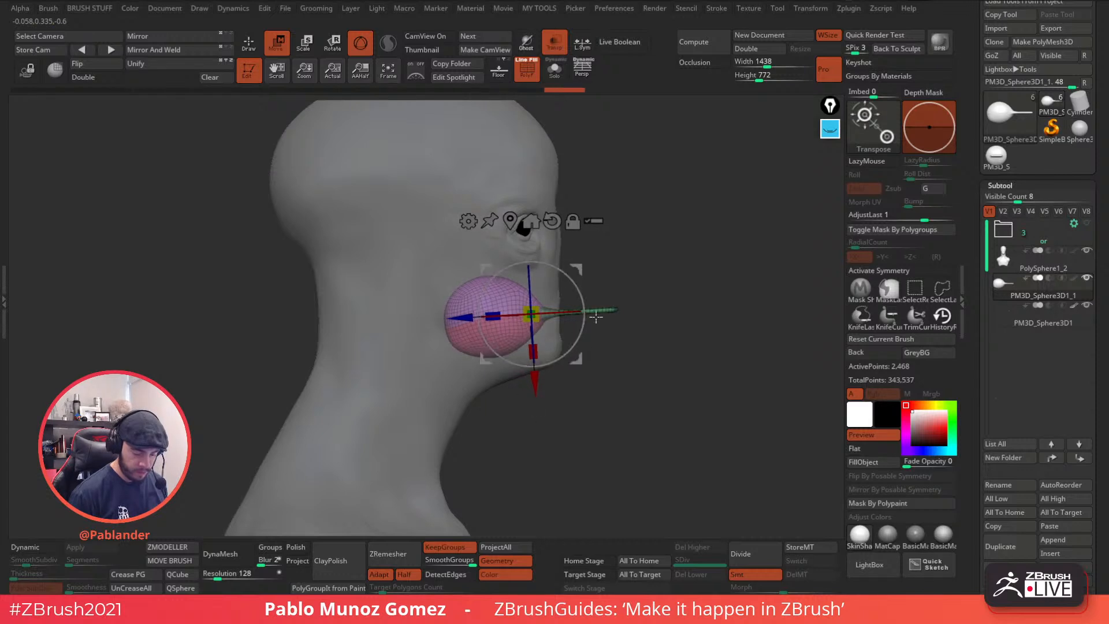
- Fine-tune the sphere's height and depth at the mouth, checking it from the front and side
{"action": "key", "text": "q"}
{"action": "left_click_drag", "start_coordinate": [626, 329], "coordinate": [612, 314], "text": "shift"}
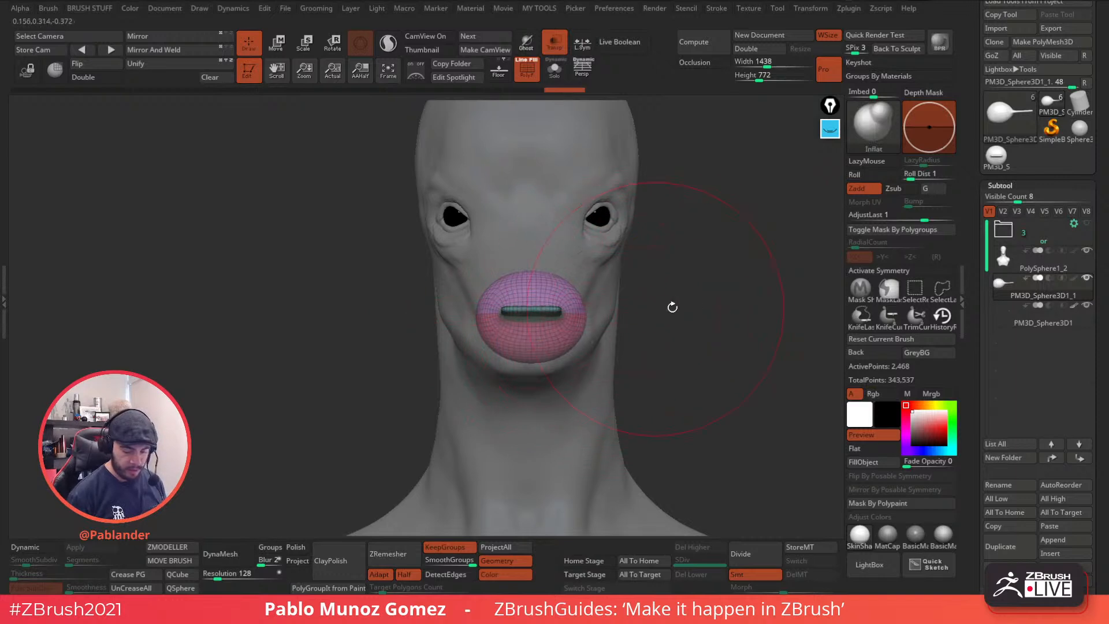
{"action": "key", "text": "w"}
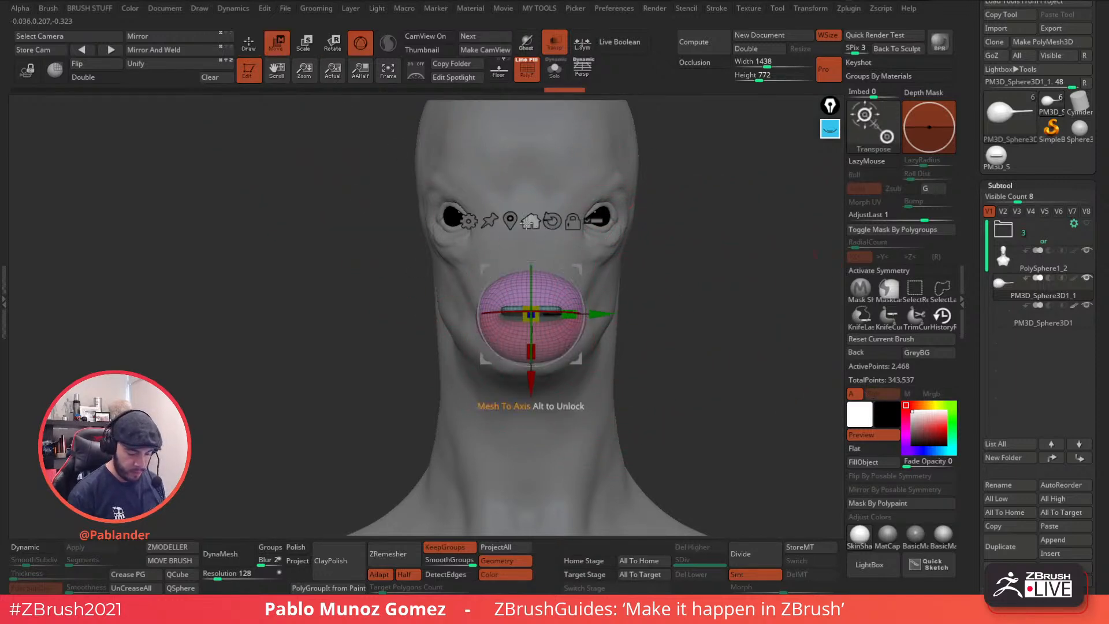
{"action": "left_click_drag", "start_coordinate": [530, 377], "coordinate": [534, 383]}
{"action": "right_click_drag", "start_coordinate": [543, 369], "coordinate": [707, 313]}
{"action": "left_click_drag", "start_coordinate": [573, 366], "coordinate": [728, 359]}
{"action": "right_click_drag", "start_coordinate": [729, 360], "coordinate": [637, 339], "text": "alt"}
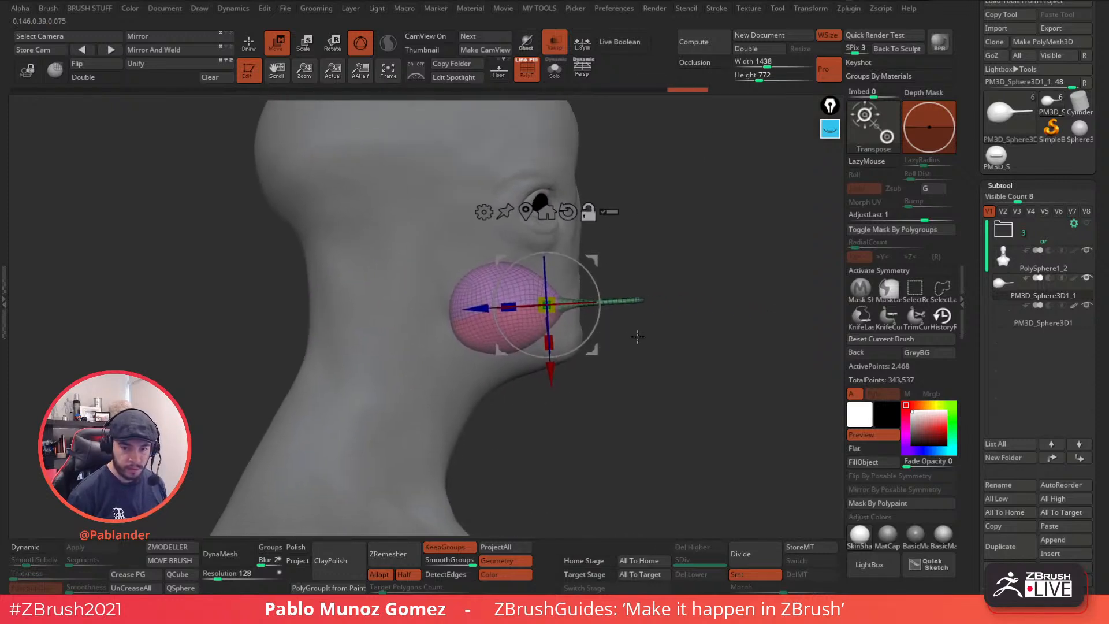
{"action": "left_click_drag", "start_coordinate": [594, 347], "coordinate": [598, 342]}
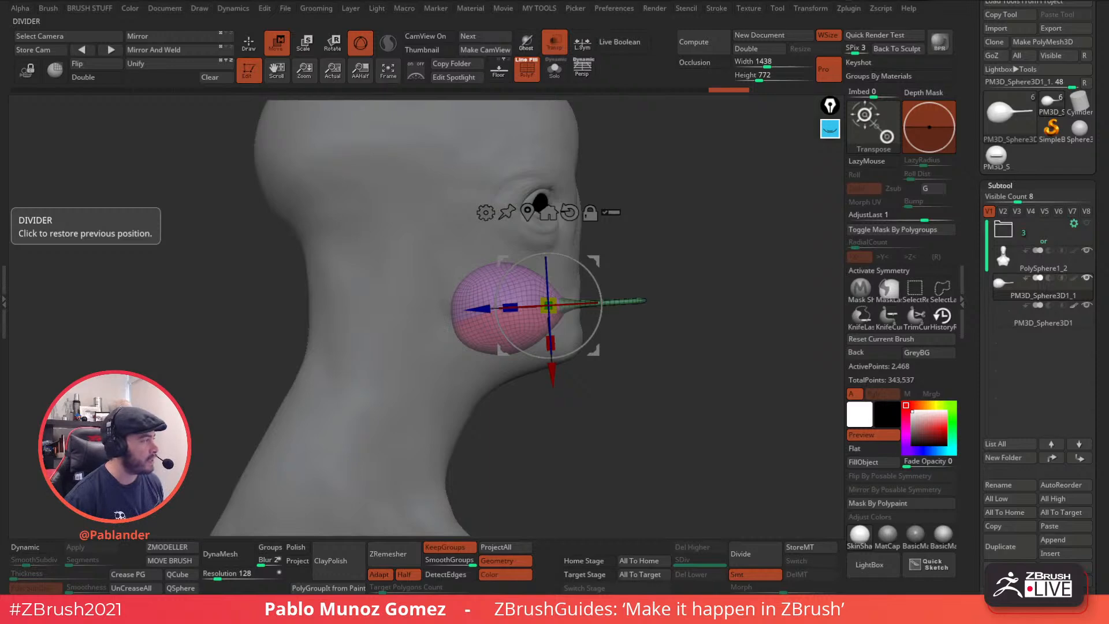
- Switch to the browser, look at the opening section of The Ultimate ZBrush Guide page, and return to ZBrush
{"action": "key", "text": "alt+Tab"}
{"action": "left_click_drag", "start_coordinate": [370, 235], "coordinate": [317, 248]}
{"action": "left_click", "coordinate": [314, 253]}
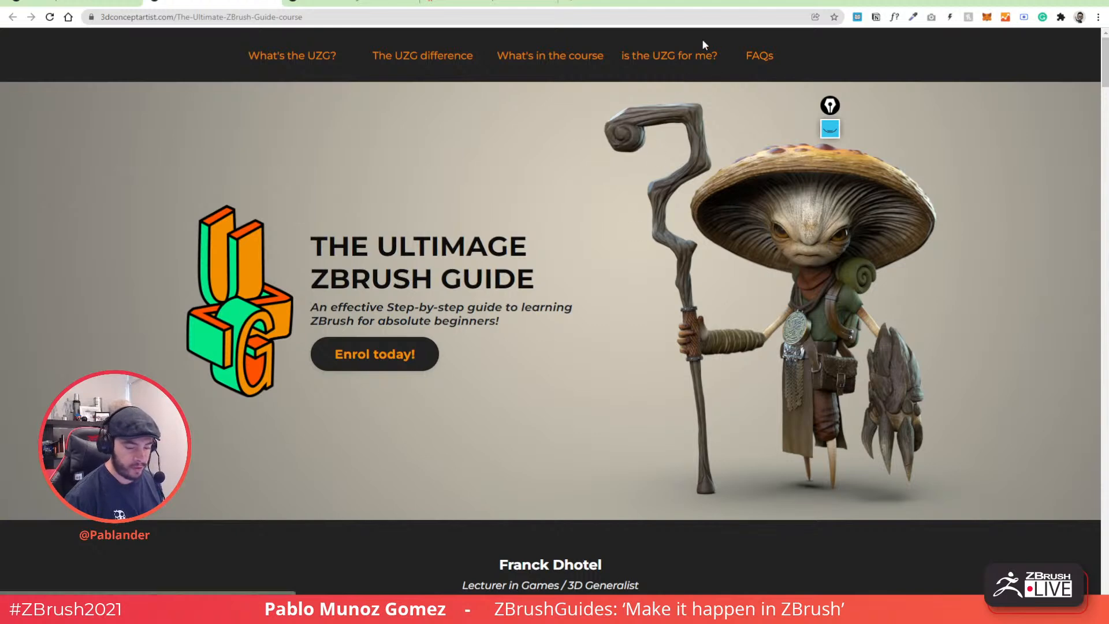
{"action": "left_click_drag", "start_coordinate": [684, 11], "coordinate": [1, 92]}
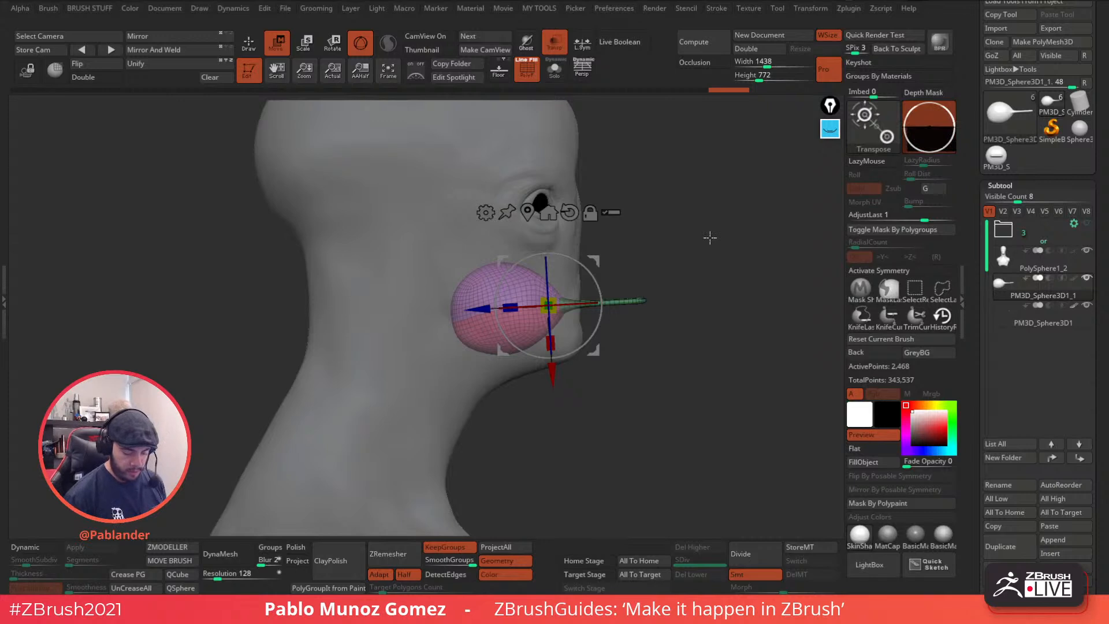
- Pick the Inflat brush and sketch a temporary yellow outline of the lips and mouth cavity around the sphere
{"action": "key", "text": "b"}
{"action": "key", "text": "i"}
{"action": "key", "text": "n"}
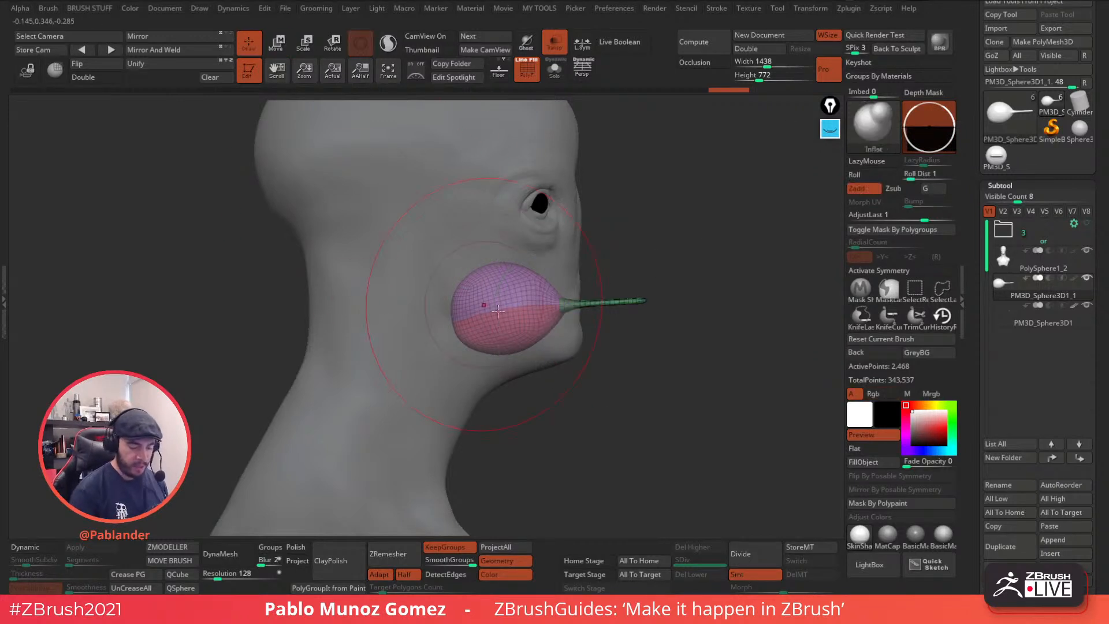
{"action": "left_click", "coordinate": [830, 128]}
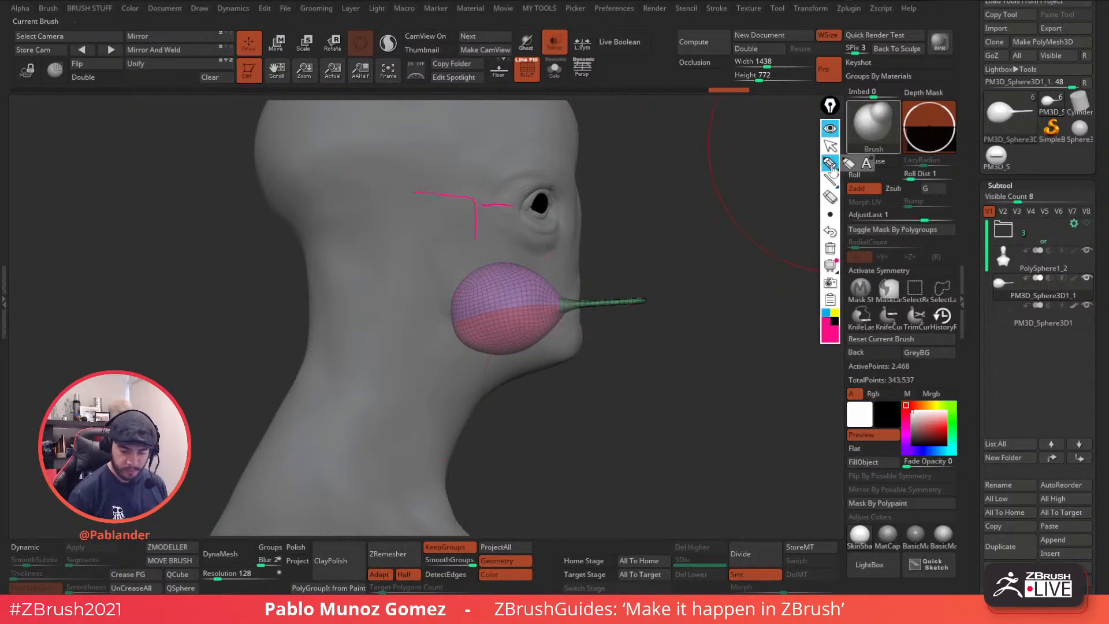
{"action": "left_click", "coordinate": [830, 248]}
{"action": "left_click", "coordinate": [835, 315]}
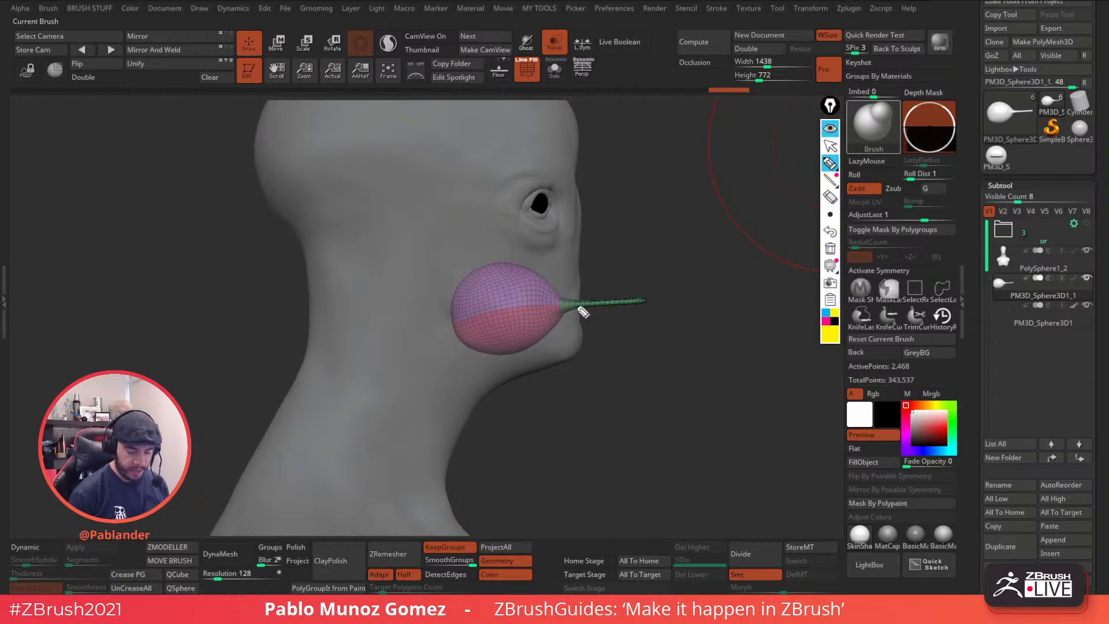
{"action": "left_click_drag", "start_coordinate": [580, 266], "coordinate": [580, 302]}
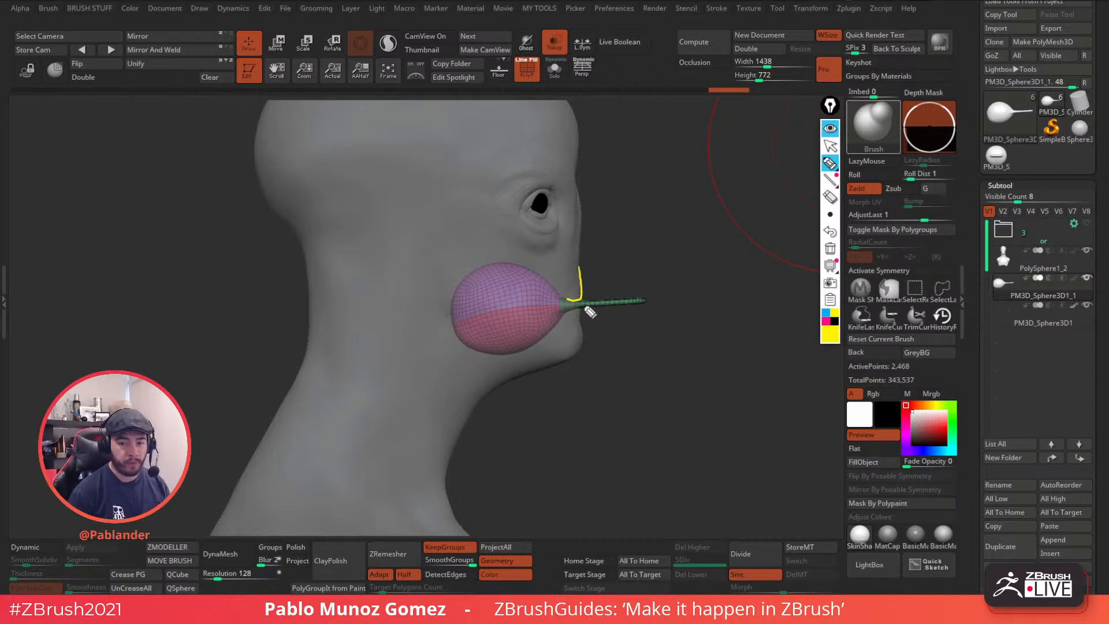
{"action": "mouse_move", "coordinate": [572, 305]}
{"action": "left_mouse_down"}
{"action": "mouse_move", "coordinate": [498, 261]}
{"action": "mouse_move", "coordinate": [467, 286]}
{"action": "mouse_move", "coordinate": [463, 341]}
{"action": "mouse_move", "coordinate": [520, 354]}
{"action": "mouse_move", "coordinate": [586, 314]}
{"action": "mouse_move", "coordinate": [583, 331]}
{"action": "left_mouse_up"}
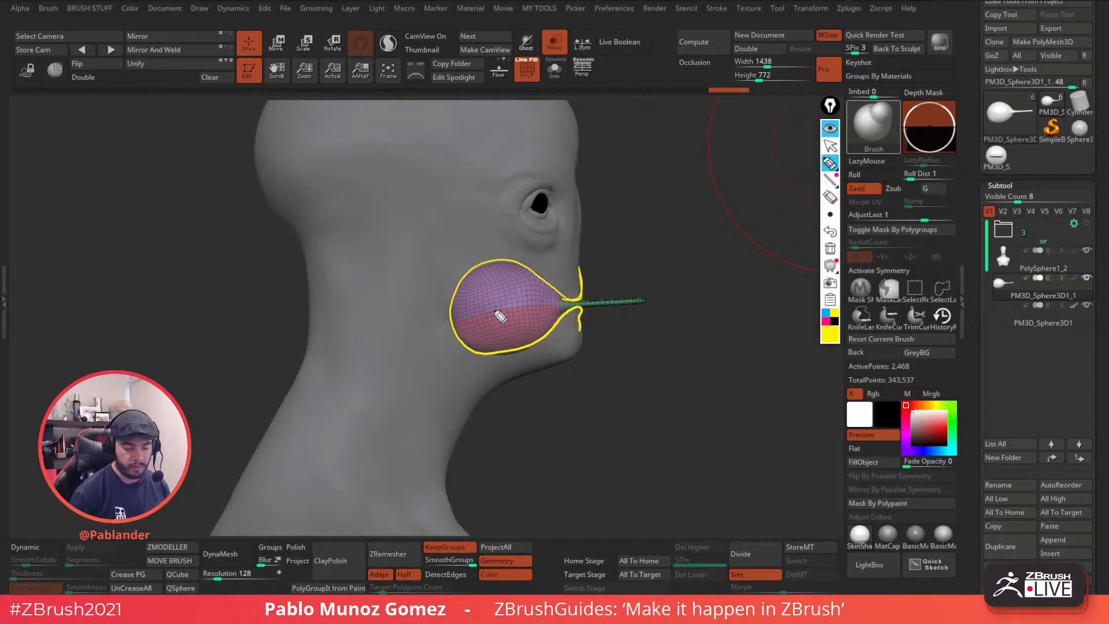
{"action": "left_click", "coordinate": [829, 128]}
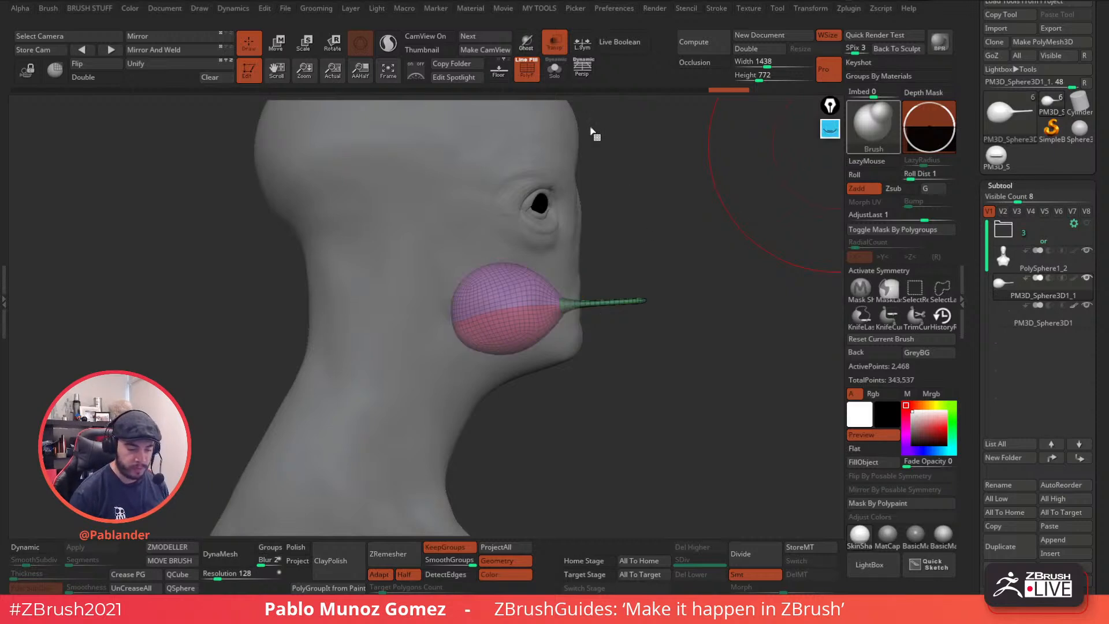
- Turn off transparency, enable X symmetry, and reshape the sphere's mouth slit with the Move brush
{"action": "left_click", "coordinate": [555, 45]}
{"action": "mouse_move", "coordinate": [676, 223]}
{"action": "left_mouse_down"}
{"action": "mouse_move", "coordinate": [619, 253]}
{"action": "mouse_move", "coordinate": [702, 307]}
{"action": "mouse_move", "coordinate": [645, 302]}
{"action": "left_mouse_up"}
{"action": "key", "text": "x"}
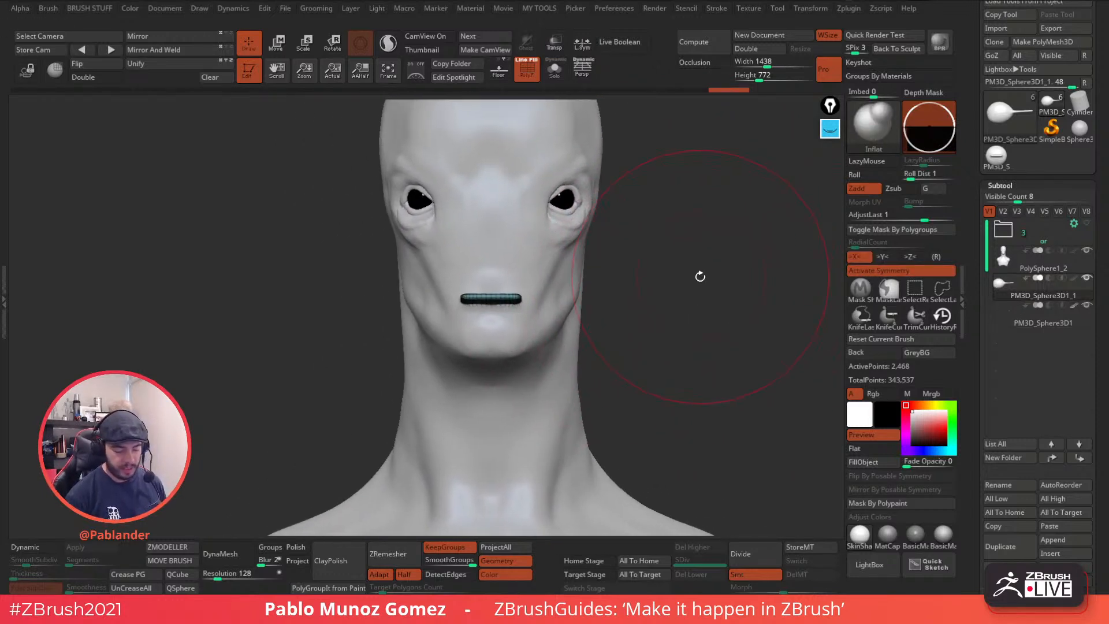
{"action": "key", "text": "space"}
{"action": "left_click", "coordinate": [655, 321]}
{"action": "mouse_move", "coordinate": [670, 319]}
{"action": "right_mouse_down"}
{"action": "mouse_move", "coordinate": [681, 273]}
{"action": "mouse_move", "coordinate": [667, 253]}
{"action": "right_mouse_up"}
{"action": "right_click", "coordinate": [681, 308]}
{"action": "left_click_drag", "start_coordinate": [525, 285], "coordinate": [536, 290]}
{"action": "right_click_drag", "start_coordinate": [520, 292], "coordinate": [663, 320]}
- Apply the basic material, set the PM3D_Sphere3D1_1 subtool to subtraction, and preview the mouth cut with Live Boolean
{"action": "left_click", "coordinate": [924, 533]}
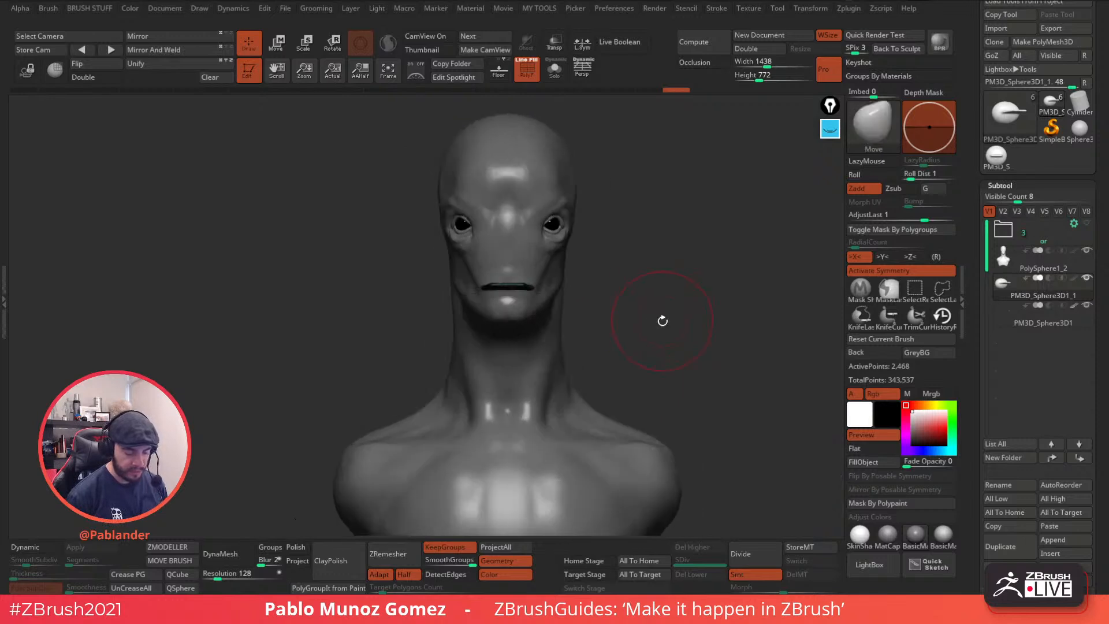
{"action": "right_click_drag", "start_coordinate": [530, 297], "coordinate": [635, 304]}
{"action": "mouse_move", "coordinate": [1051, 280]}
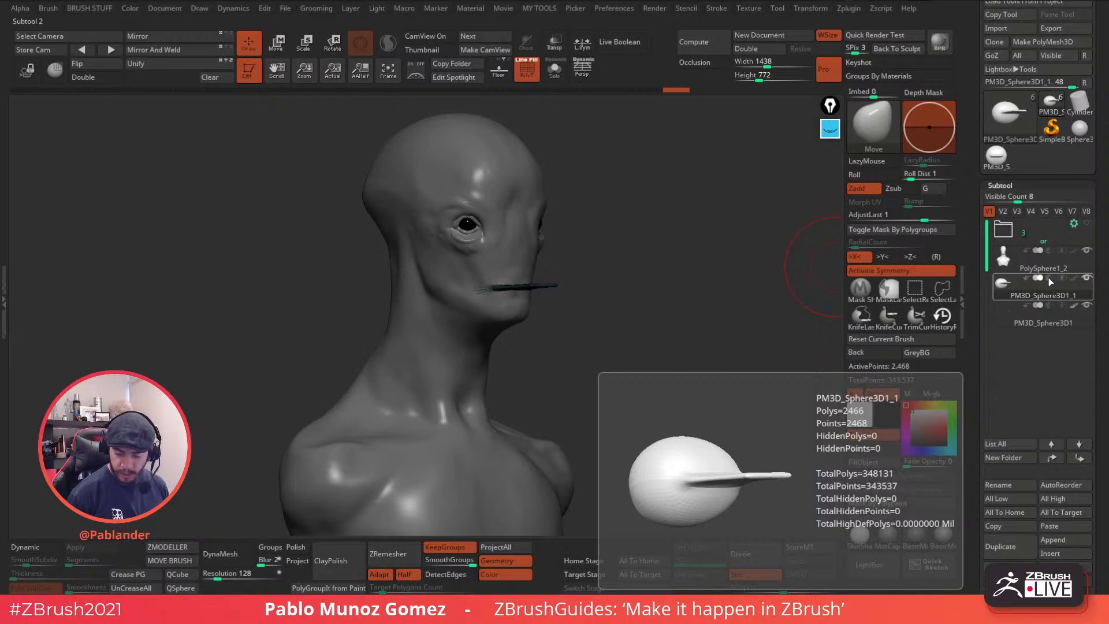
{"action": "left_click", "coordinate": [1050, 279]}
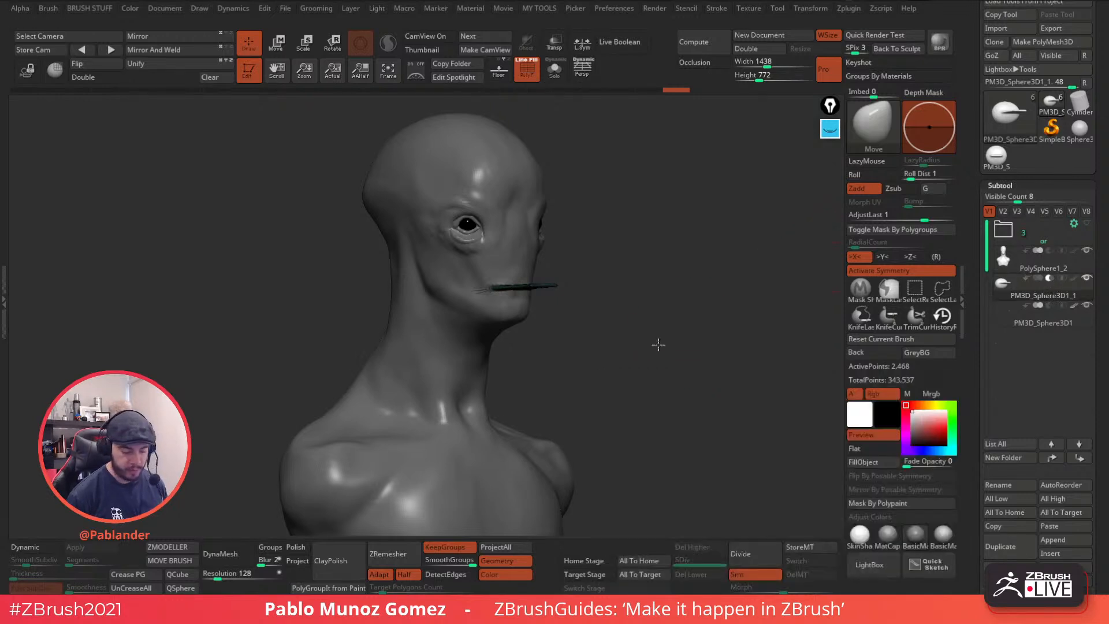
{"action": "right_click_drag", "start_coordinate": [658, 340], "coordinate": [622, 217]}
{"action": "left_click", "coordinate": [624, 41]}
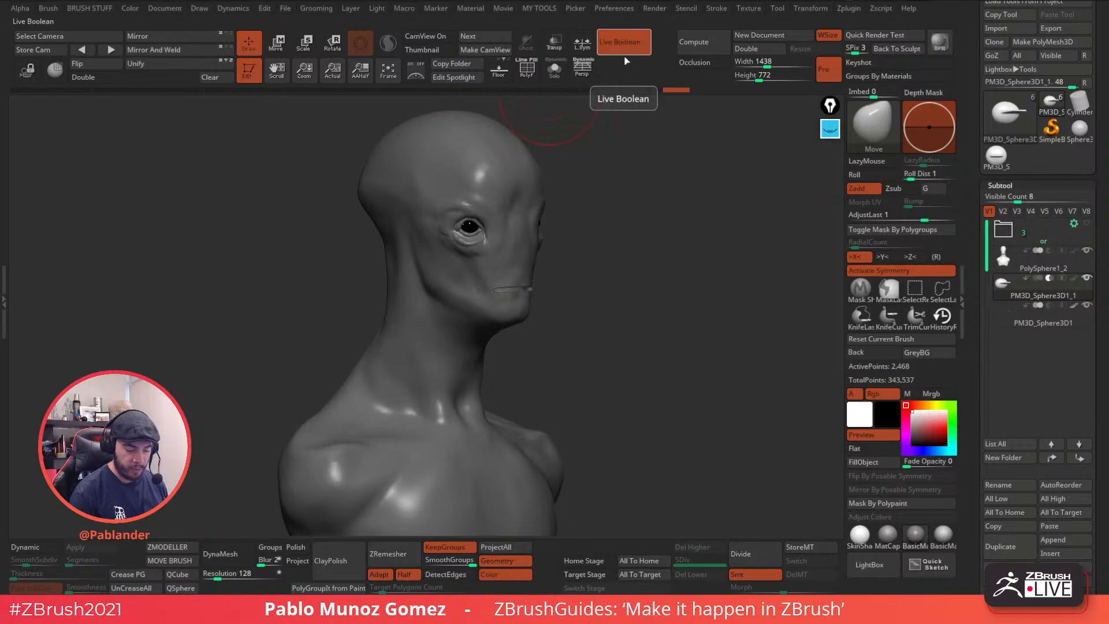
{"action": "right_click_drag", "start_coordinate": [730, 302], "coordinate": [657, 349]}
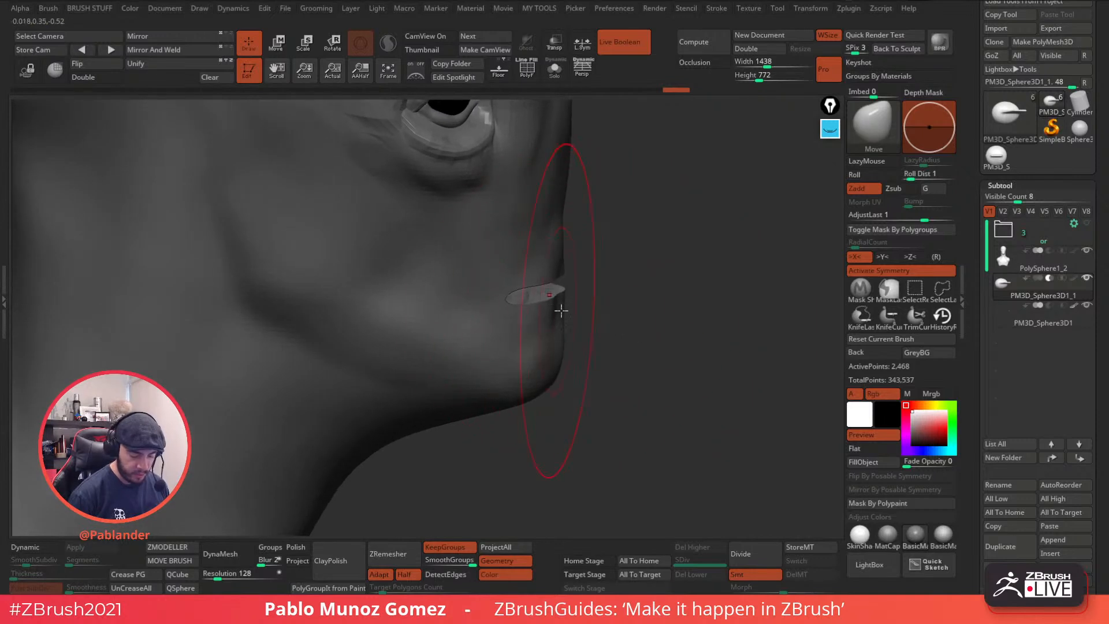
- Examine the cutting sphere inside the transparent head with Live Boolean turned off
{"action": "left_click", "coordinate": [555, 43]}
{"action": "right_click_drag", "start_coordinate": [538, 321], "coordinate": [536, 324]}
{"action": "key", "text": "space"}
{"action": "left_click_drag", "start_coordinate": [578, 341], "coordinate": [555, 335]}
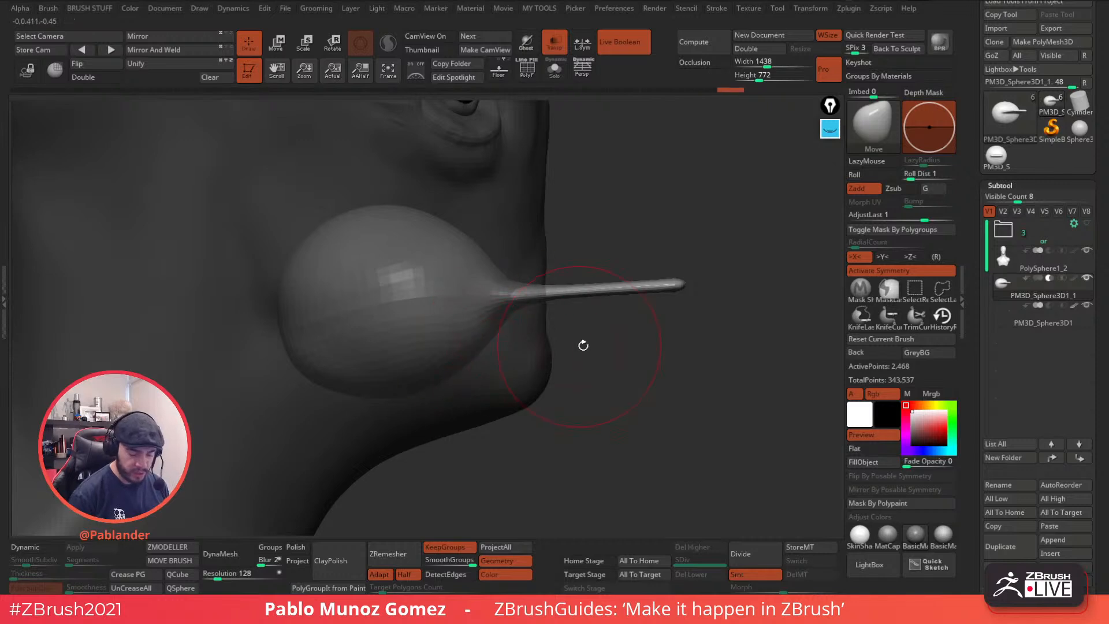
{"action": "left_click", "coordinate": [615, 49]}
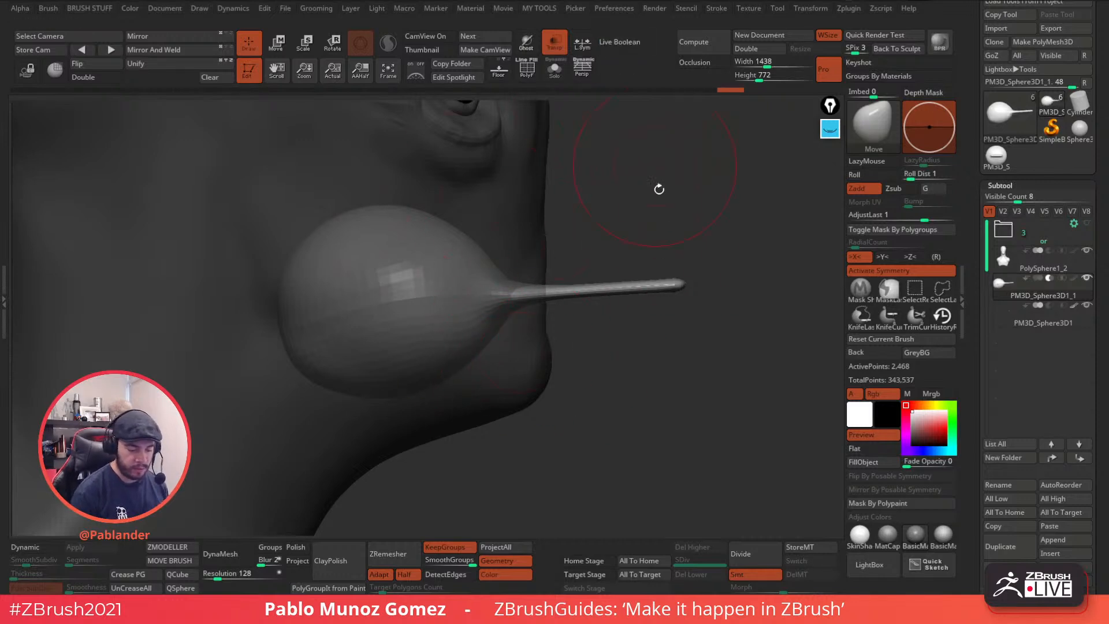
- Undo the latest adjustments to the mouth-cutting sphere and bring up its transform gizmo
{"action": "key", "text": "ctrl+z"}
{"action": "key", "text": "ctrl+z"}
{"action": "key", "text": "ctrl+z"}
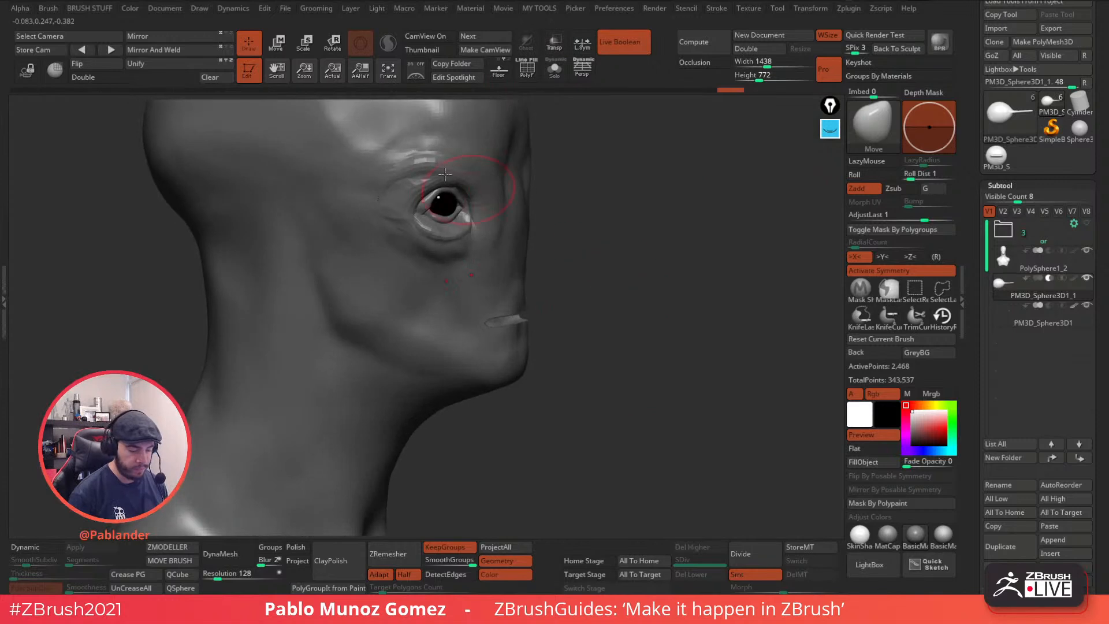
{"action": "key", "text": "w"}
{"action": "key", "text": "ctrl+z"}
{"action": "key", "text": "ctrl+z"}
{"action": "key", "text": "ctrl+z"}
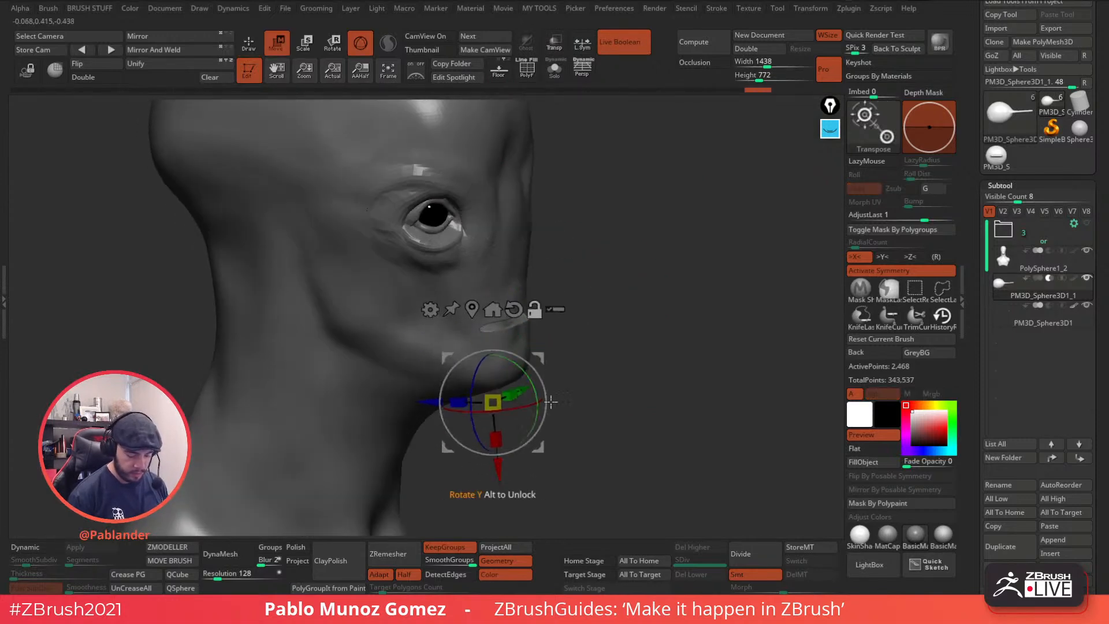
- Adjust the cutting sphere slightly with the gizmo and check the mouth cut from the front
{"action": "left_click_drag", "start_coordinate": [622, 355], "coordinate": [660, 314], "text": "alt"}
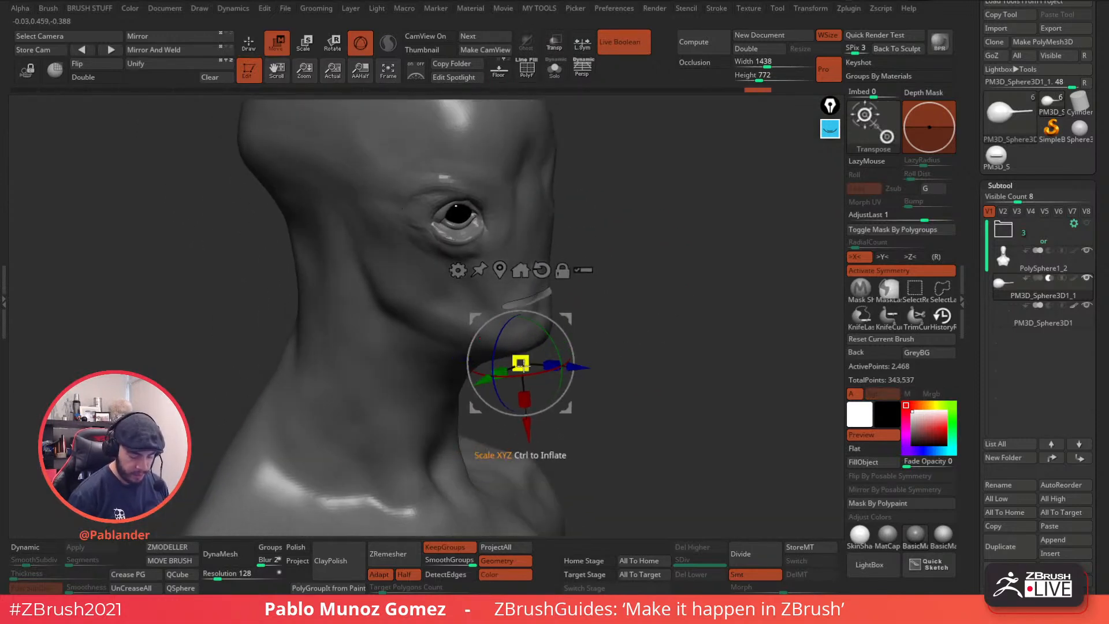
{"action": "mouse_move", "coordinate": [573, 365]}
{"action": "left_mouse_down"}
{"action": "mouse_move", "coordinate": [619, 358]}
{"action": "mouse_move", "coordinate": [577, 358]}
{"action": "left_mouse_up"}
{"action": "key", "text": "q"}
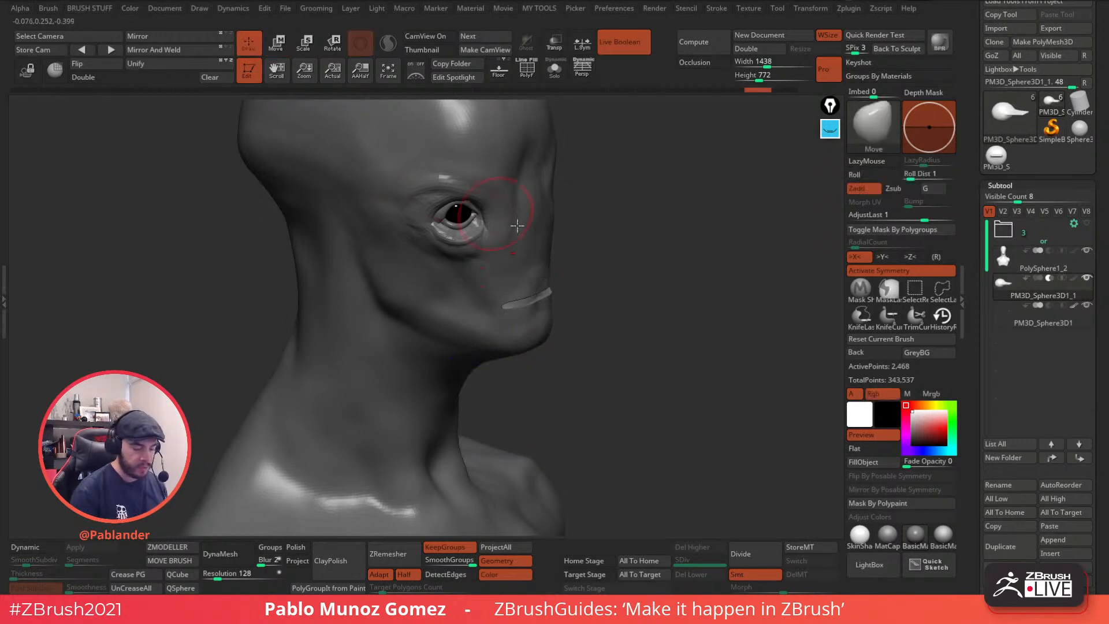
{"action": "left_click_drag", "start_coordinate": [645, 300], "coordinate": [603, 272]}
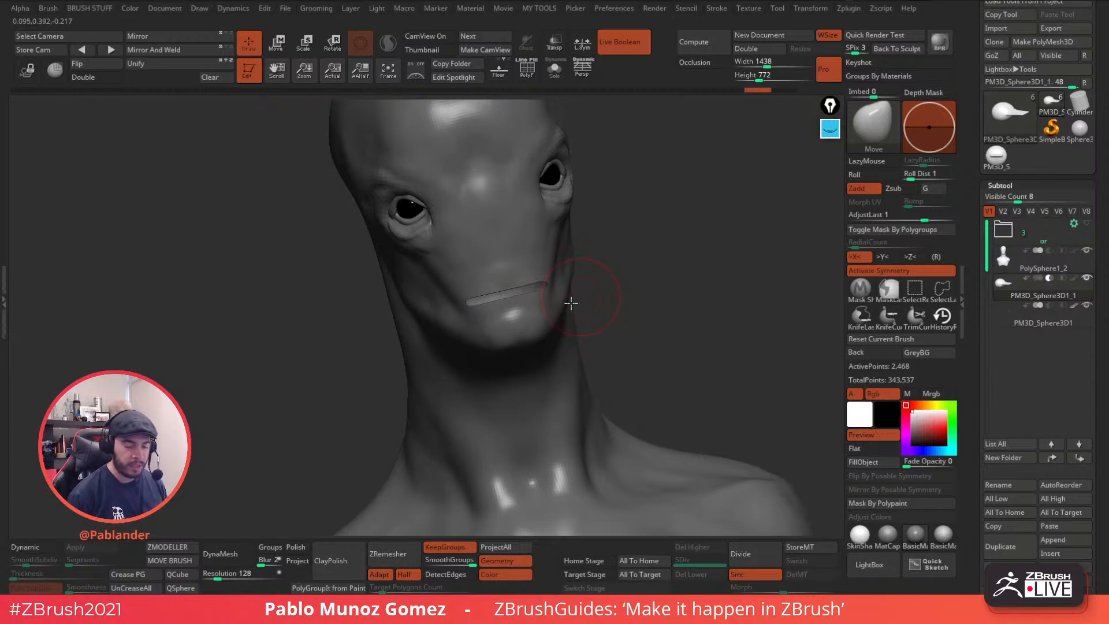
- Select the PolySphere1_2 head subtool and display its polygroup wireframe around the eyes and mouth
{"action": "mouse_move", "coordinate": [656, 312]}
{"action": "left_mouse_down", "text": "shift"}
{"action": "mouse_move", "coordinate": [624, 328]}
{"action": "mouse_move", "coordinate": [747, 304]}
{"action": "mouse_move", "coordinate": [639, 285]}
{"action": "mouse_move", "coordinate": [611, 295]}
{"action": "mouse_move", "coordinate": [676, 324]}
{"action": "mouse_move", "coordinate": [648, 310]}
{"action": "mouse_move", "coordinate": [611, 312]}
{"action": "mouse_move", "coordinate": [643, 332]}
{"action": "mouse_move", "coordinate": [639, 303]}
{"action": "left_mouse_up", "text": "shift"}
{"action": "left_click", "coordinate": [527, 280], "text": "alt"}
{"action": "left_click", "coordinate": [527, 70]}
{"action": "scroll", "coordinate": [586, 390], "scroll_direction": "up", "scroll_amount": 5}
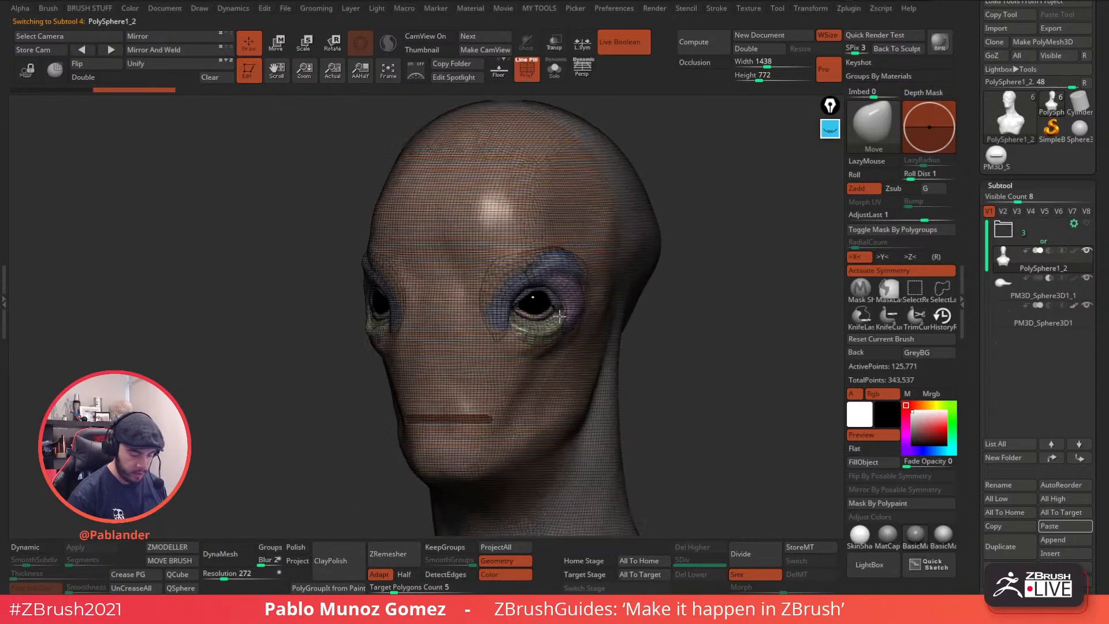
- Hide the head's polygroup wireframe, turn Live Boolean off and hide the cutting sphere subtool
{"action": "scroll", "coordinate": [587, 390], "scroll_direction": "down", "scroll_amount": 4}
{"action": "left_click", "coordinate": [527, 70]}
{"action": "left_click_drag", "start_coordinate": [556, 111], "coordinate": [543, 224]}
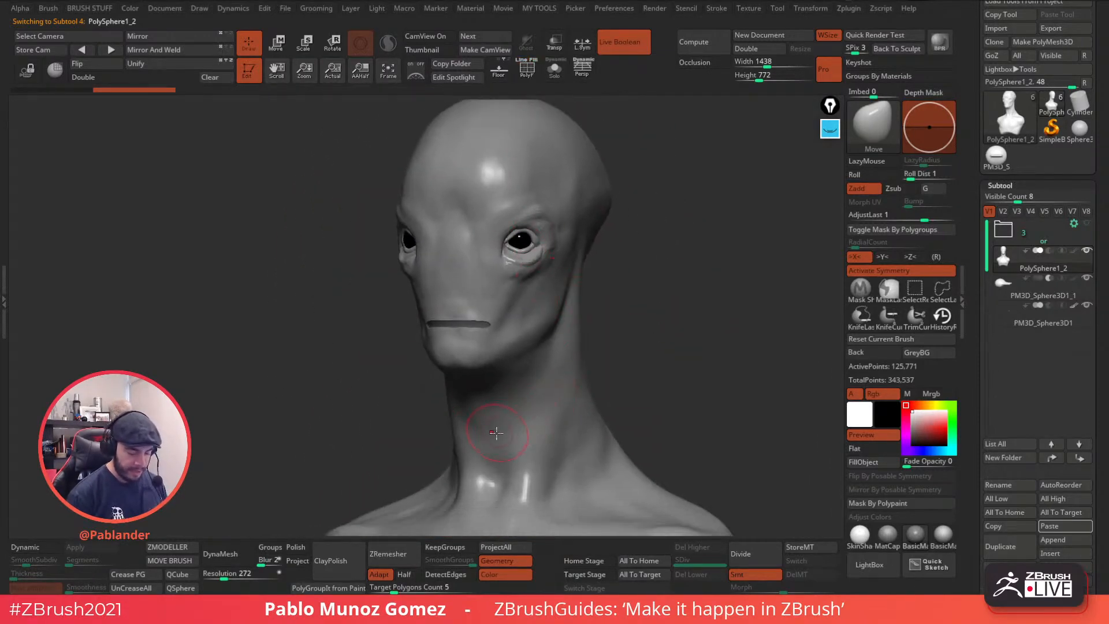
{"action": "left_click", "coordinate": [630, 50]}
{"action": "left_click", "coordinate": [1087, 279]}
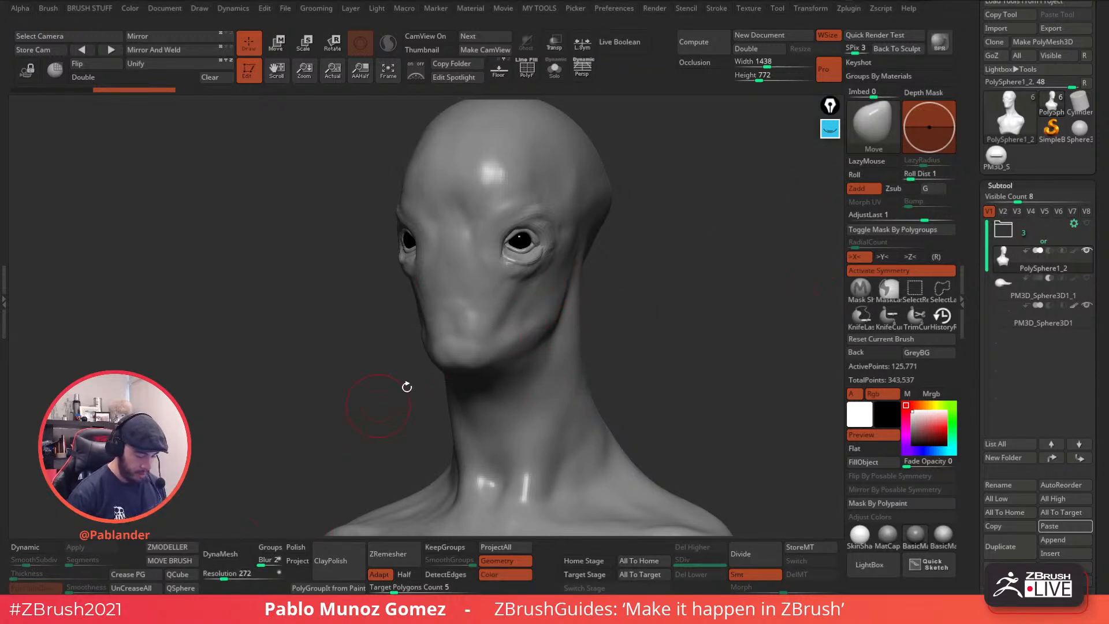
- Remesh the head with DynaMesh at resolution 648 and smooth the skin around the eye
{"action": "left_click_drag", "start_coordinate": [224, 578], "coordinate": [229, 578]}
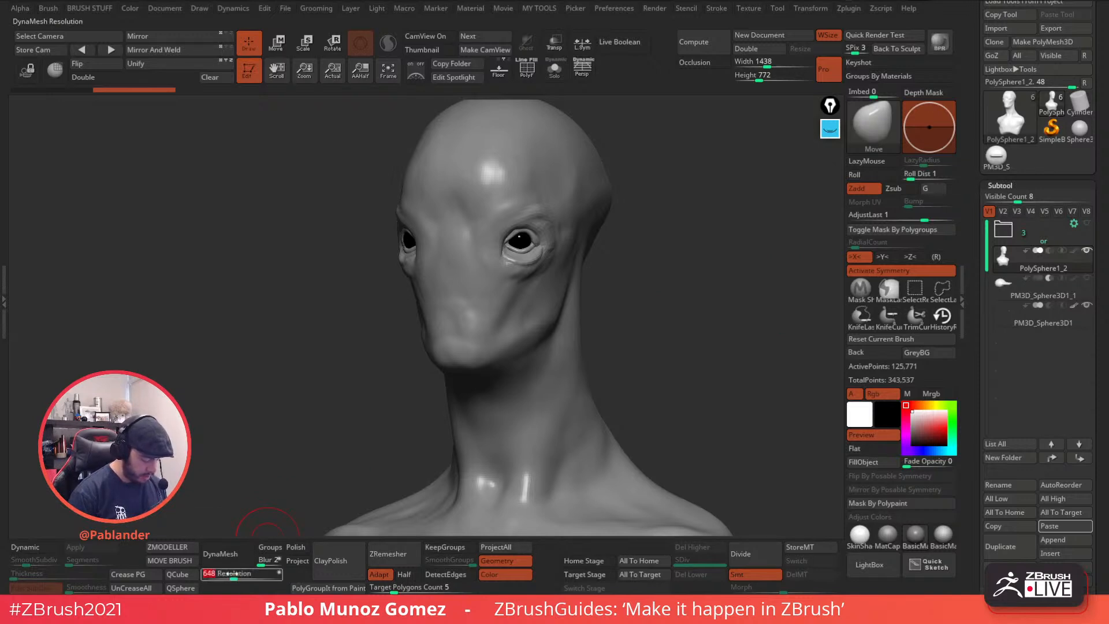
{"action": "left_click", "coordinate": [220, 553]}
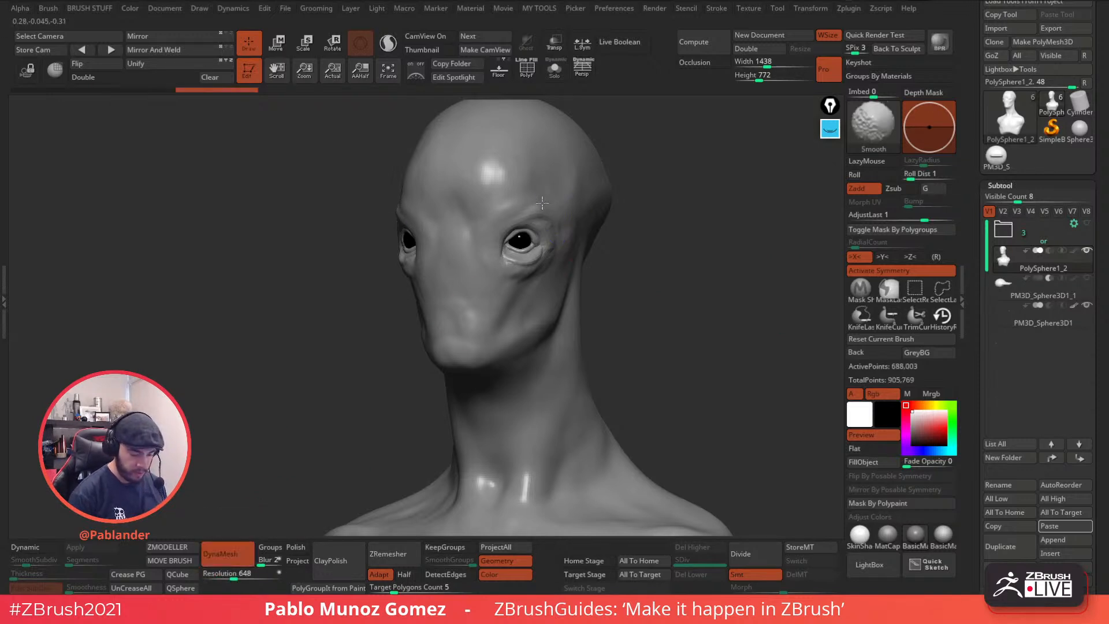
{"action": "mouse_move", "coordinate": [550, 225]}
{"action": "left_mouse_down", "text": "shift"}
{"action": "mouse_move", "coordinate": [554, 250]}
{"action": "mouse_move", "coordinate": [490, 267]}
{"action": "mouse_move", "coordinate": [502, 251]}
{"action": "left_mouse_up", "text": "shift"}
{"action": "left_click_drag", "start_coordinate": [604, 264], "coordinate": [532, 255]}
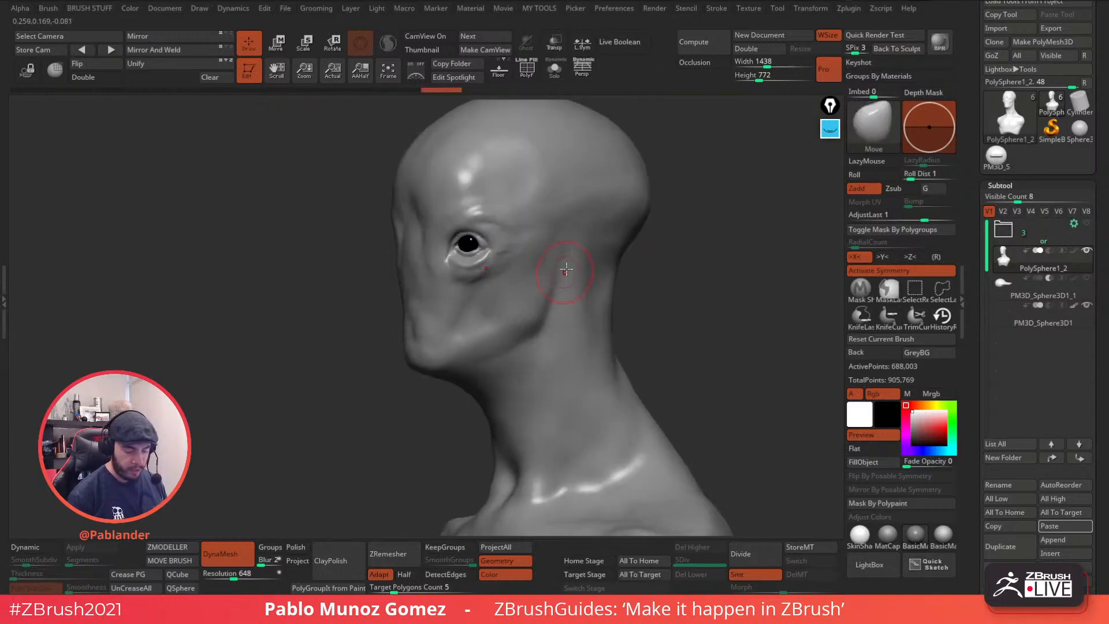
{"action": "left_click_drag", "start_coordinate": [431, 230], "coordinate": [461, 288], "text": "shift"}
- Smooth the temple, cheek and forehead surfaces around the eyes
{"action": "right_click_drag", "start_coordinate": [498, 263], "coordinate": [610, 251]}
{"action": "mouse_move", "coordinate": [536, 272]}
{"action": "right_mouse_down"}
{"action": "mouse_move", "coordinate": [553, 272]}
{"action": "mouse_move", "coordinate": [508, 257]}
{"action": "right_mouse_up"}
{"action": "mouse_move", "coordinate": [508, 257]}
{"action": "right_mouse_down", "text": "alt"}
{"action": "mouse_move", "coordinate": [506, 316]}
{"action": "mouse_move", "coordinate": [479, 312]}
{"action": "right_mouse_up", "text": "alt"}
{"action": "mouse_move", "coordinate": [539, 282]}
{"action": "right_mouse_down", "text": "alt"}
{"action": "mouse_move", "coordinate": [606, 257]}
{"action": "mouse_move", "coordinate": [555, 258]}
{"action": "right_mouse_up", "text": "alt"}
{"action": "right_click_drag", "start_coordinate": [554, 258], "coordinate": [584, 287], "text": "ctrl"}
{"action": "left_click_drag", "start_coordinate": [586, 254], "coordinate": [564, 264], "text": "shift"}
{"action": "left_click_drag", "start_coordinate": [495, 263], "coordinate": [511, 289], "text": "shift"}
{"action": "right_click_drag", "start_coordinate": [624, 195], "coordinate": [530, 197]}
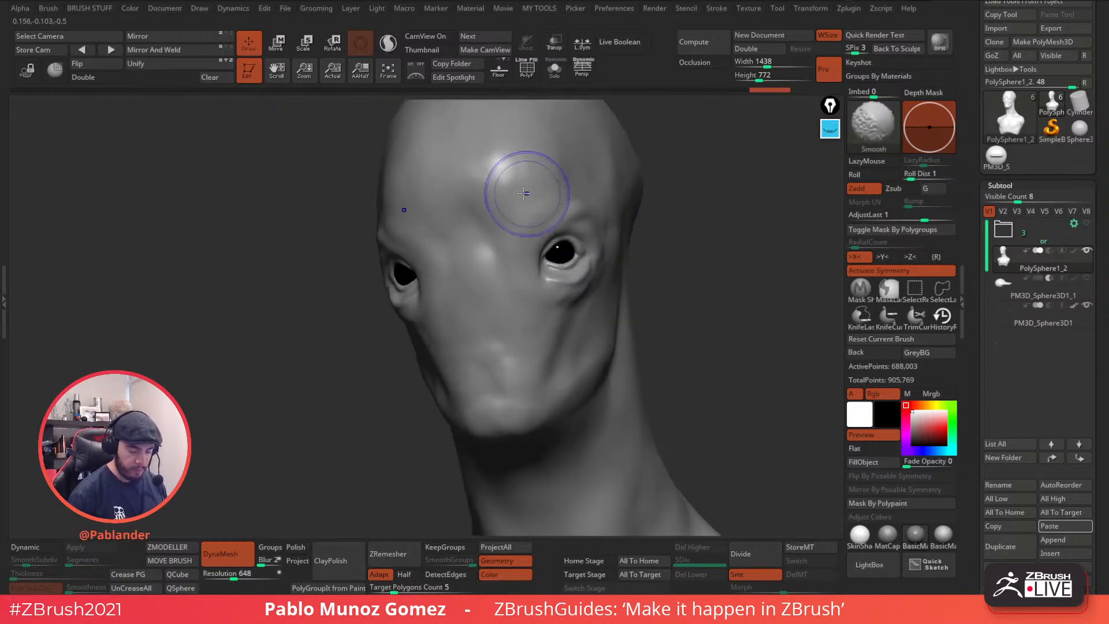
{"action": "left_click_drag", "start_coordinate": [478, 161], "coordinate": [482, 166], "text": "shift"}
- Smooth the front of the snout and the underside of the jaw
{"action": "left_click_drag", "start_coordinate": [500, 371], "coordinate": [504, 378], "text": "shift"}
{"action": "right_click_drag", "start_coordinate": [621, 317], "coordinate": [681, 315]}
{"action": "left_click_drag", "start_coordinate": [498, 376], "coordinate": [474, 370], "text": "shift"}
{"action": "right_click_drag", "start_coordinate": [456, 365], "coordinate": [530, 360]}
{"action": "right_click_drag", "start_coordinate": [530, 361], "coordinate": [604, 298], "text": "alt"}
{"action": "left_click_drag", "start_coordinate": [585, 347], "coordinate": [585, 371], "text": "shift"}
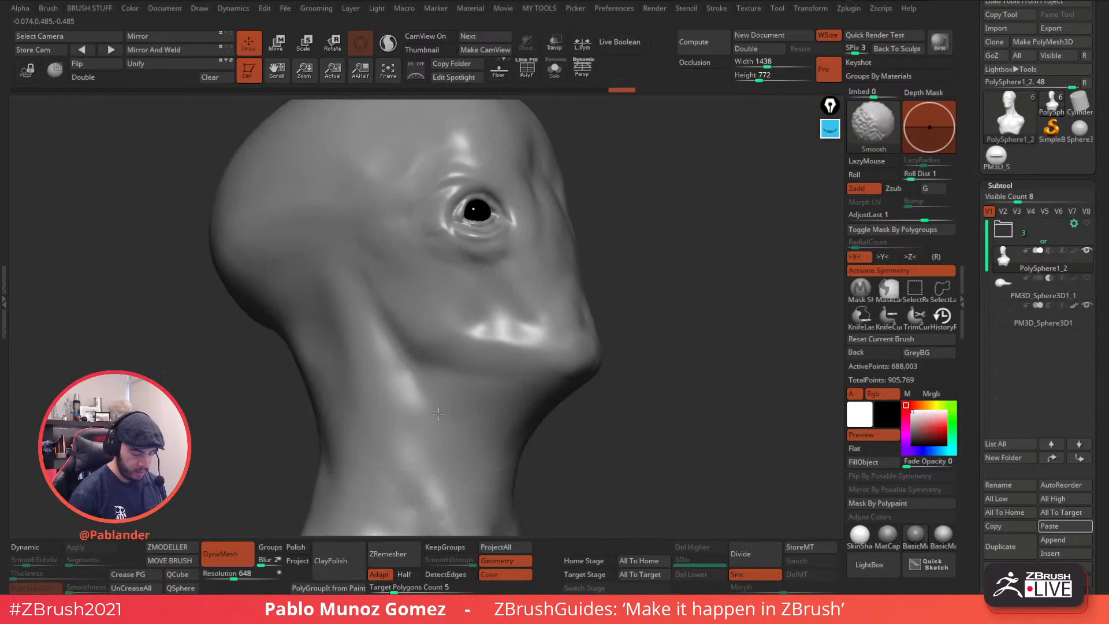
- Smooth the back of the skull, the neck and the upper back
{"action": "key", "text": "f"}
{"action": "right_click_drag", "start_coordinate": [616, 283], "coordinate": [446, 230]}
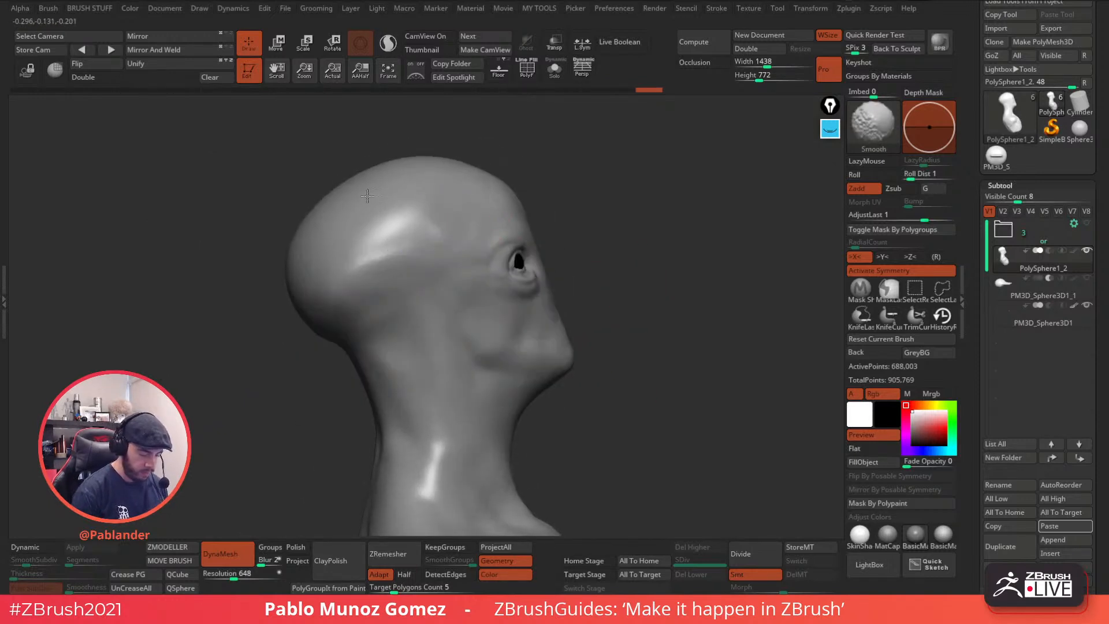
{"action": "mouse_move", "coordinate": [731, 448]}
{"action": "right_mouse_down"}
{"action": "mouse_move", "coordinate": [754, 285]}
{"action": "mouse_move", "coordinate": [407, 198]}
{"action": "mouse_move", "coordinate": [519, 107]}
{"action": "right_mouse_up"}
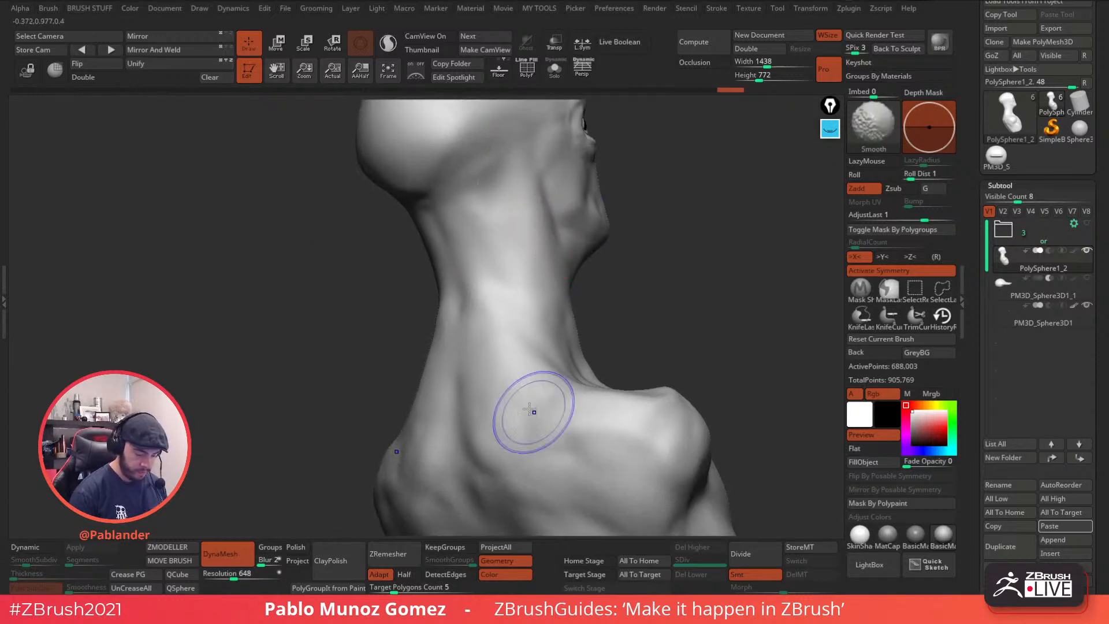
{"action": "mouse_move", "coordinate": [668, 297]}
{"action": "right_mouse_down"}
{"action": "mouse_move", "coordinate": [651, 317]}
{"action": "mouse_move", "coordinate": [630, 267]}
{"action": "mouse_move", "coordinate": [527, 297]}
{"action": "mouse_move", "coordinate": [543, 245]}
{"action": "mouse_move", "coordinate": [622, 207]}
{"action": "right_mouse_up"}
- Switch to the HRGi_Cutter brush for carving the creature's back
{"action": "key", "text": "b"}
{"action": "left_click", "coordinate": [625, 315]}
{"action": "mouse_move", "coordinate": [768, 217]}
{"action": "right_mouse_down"}
{"action": "mouse_move", "coordinate": [599, 275]}
{"action": "mouse_move", "coordinate": [509, 241]}
{"action": "right_mouse_up"}
{"action": "key", "text": "b"}
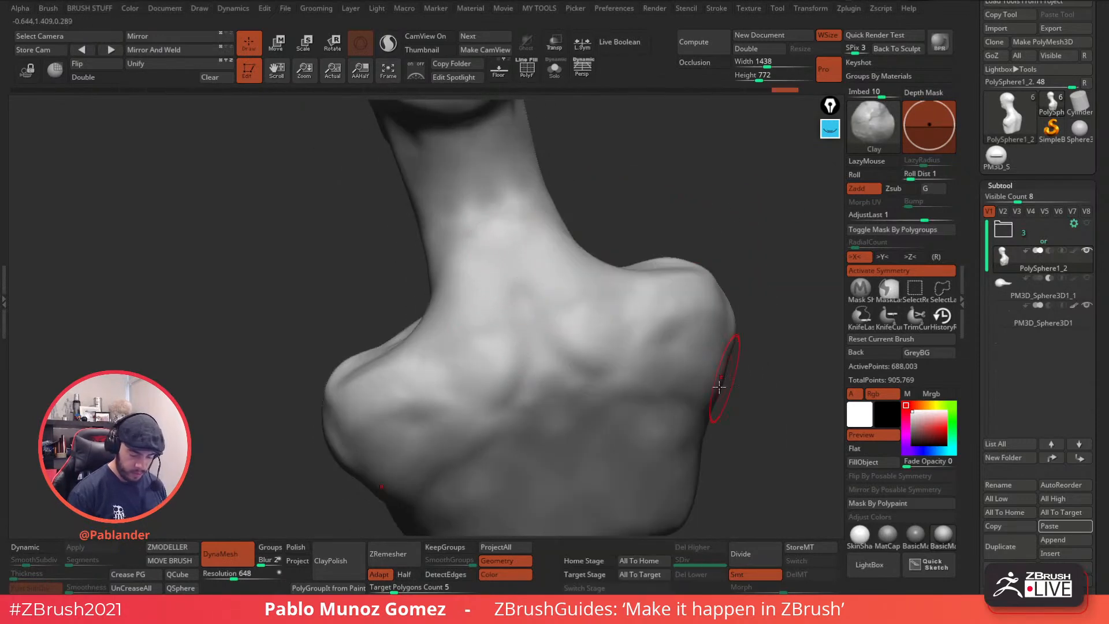
{"action": "key", "text": "b"}
{"action": "left_click", "coordinate": [668, 475]}
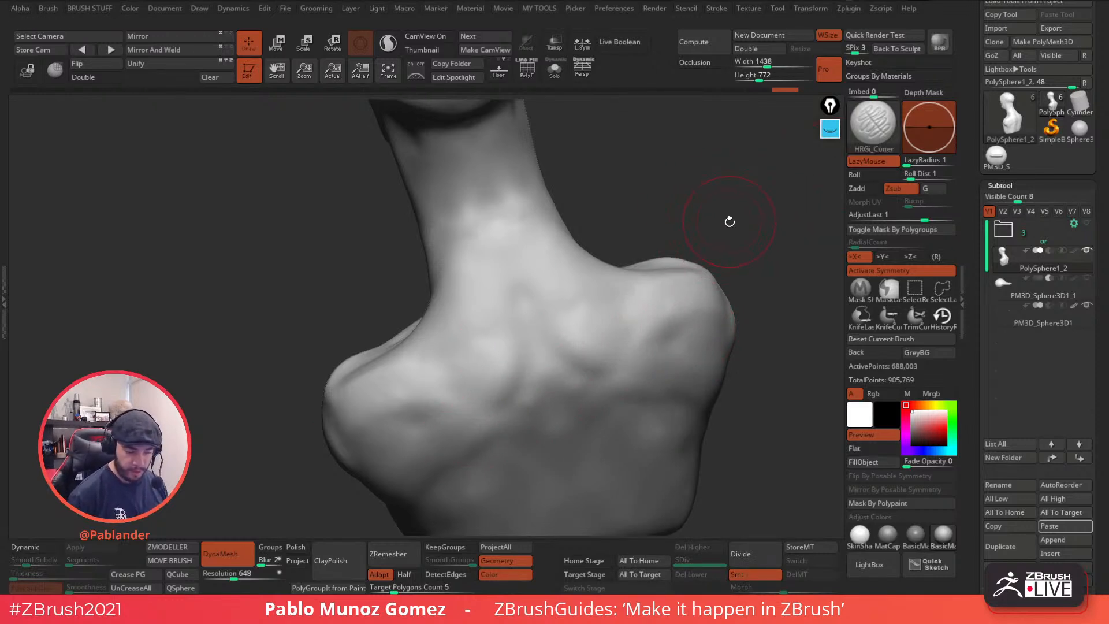
{"action": "left_click_drag", "start_coordinate": [725, 235], "coordinate": [703, 225]}
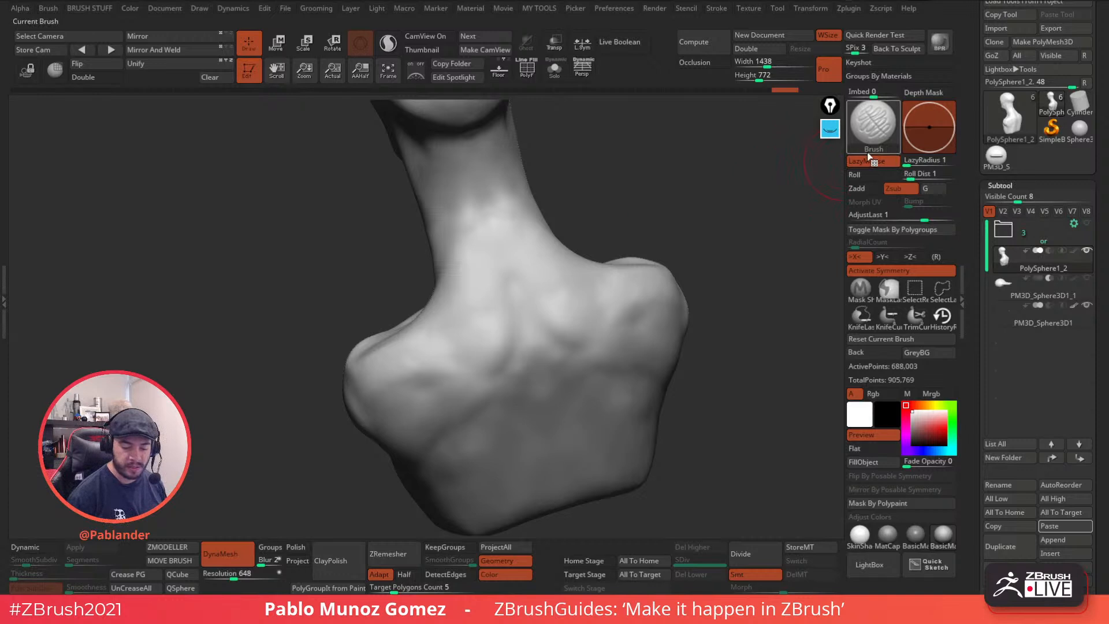
- Carve a groove along the spine from the base of the neck down the back and soften it
{"action": "left_click_drag", "start_coordinate": [509, 242], "coordinate": [544, 407]}
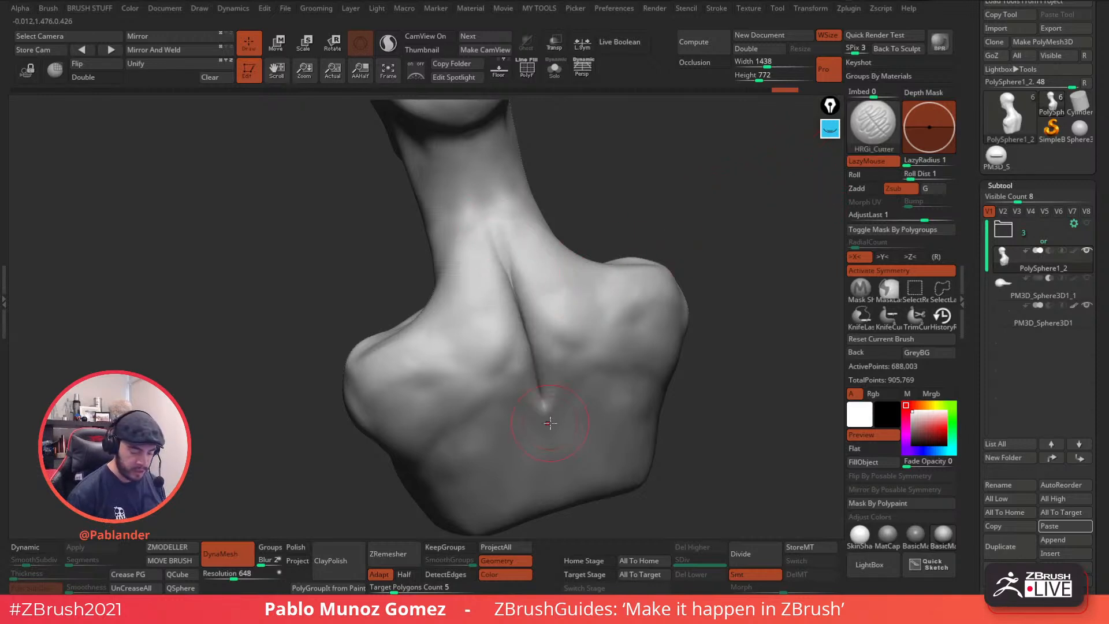
{"action": "key", "text": "ctrl+z"}
{"action": "left_click_drag", "start_coordinate": [497, 227], "coordinate": [543, 382]}
{"action": "mouse_move", "coordinate": [531, 334]}
{"action": "left_mouse_down", "text": "shift"}
{"action": "mouse_move", "coordinate": [494, 229]}
{"action": "mouse_move", "coordinate": [540, 322]}
{"action": "left_mouse_up", "text": "shift"}
{"action": "mouse_move", "coordinate": [507, 285]}
{"action": "left_mouse_down", "text": "shift"}
{"action": "mouse_move", "coordinate": [495, 235]}
{"action": "mouse_move", "coordinate": [527, 342]}
{"action": "left_mouse_up", "text": "shift"}
{"action": "right_click_drag", "start_coordinate": [614, 346], "coordinate": [509, 249]}
{"action": "mouse_move", "coordinate": [508, 250]}
{"action": "left_mouse_down", "text": "shift"}
{"action": "mouse_move", "coordinate": [525, 277]}
{"action": "mouse_move", "coordinate": [569, 297]}
{"action": "left_mouse_up", "text": "shift"}
- Carve a crease along the side of the neck towards the shoulder and smooth its edges
{"action": "mouse_move", "coordinate": [569, 297]}
{"action": "right_mouse_down"}
{"action": "mouse_move", "coordinate": [668, 247]}
{"action": "mouse_move", "coordinate": [648, 260]}
{"action": "mouse_move", "coordinate": [653, 202]}
{"action": "mouse_move", "coordinate": [475, 247]}
{"action": "right_mouse_up"}
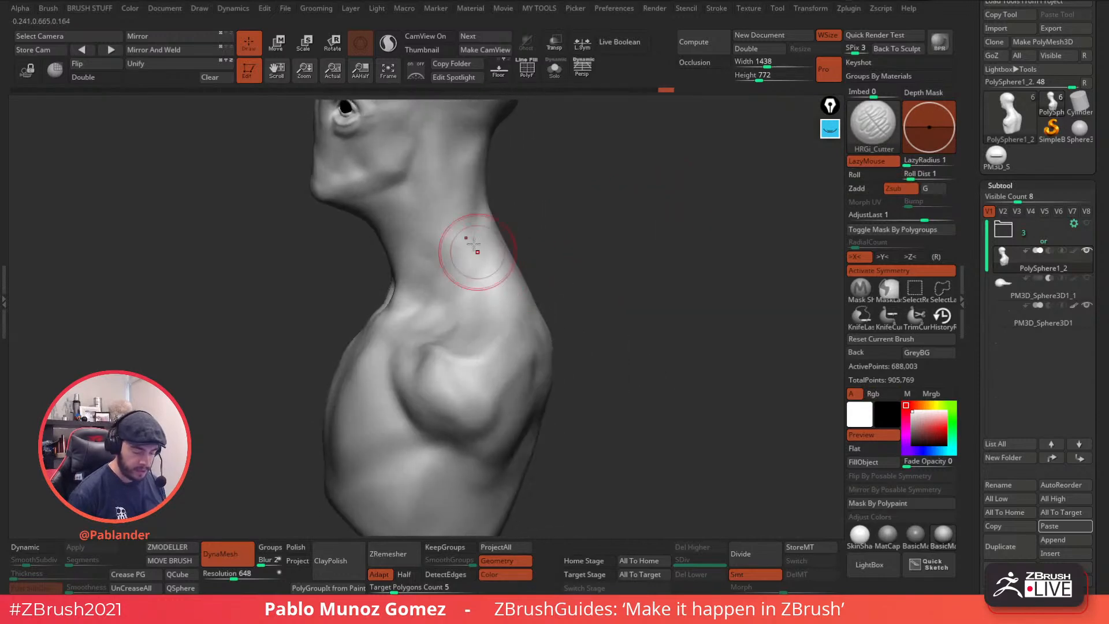
{"action": "key", "text": "shift"}
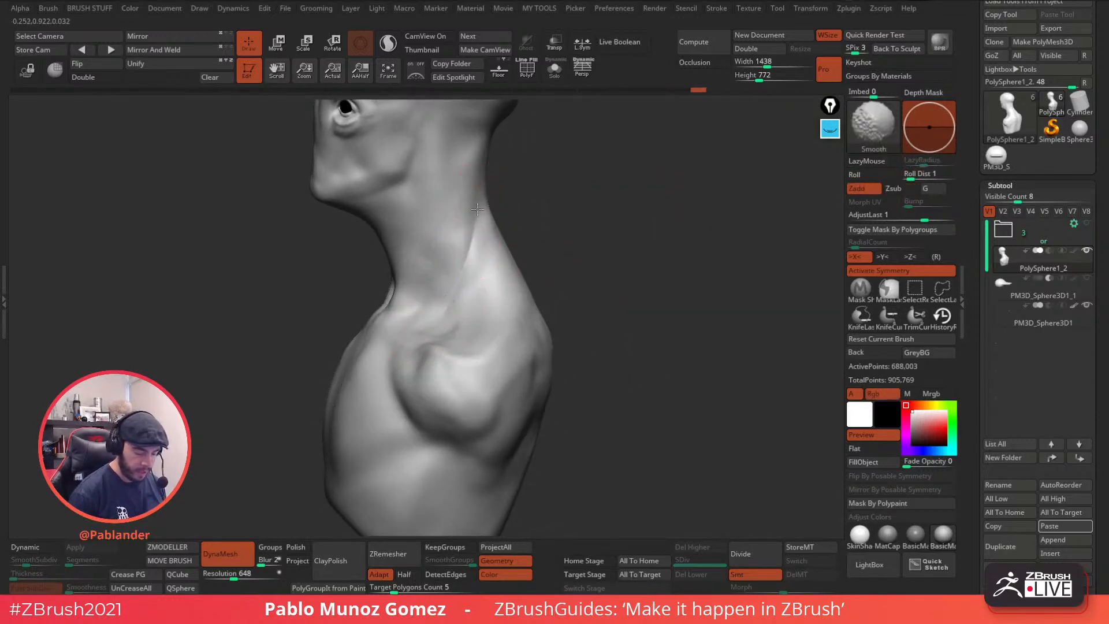
{"action": "mouse_move", "coordinate": [440, 303]}
{"action": "right_mouse_down"}
{"action": "mouse_move", "coordinate": [567, 243]}
{"action": "mouse_move", "coordinate": [512, 227]}
{"action": "mouse_move", "coordinate": [525, 199]}
{"action": "mouse_move", "coordinate": [457, 215]}
{"action": "right_mouse_up"}
{"action": "key", "text": "shift"}
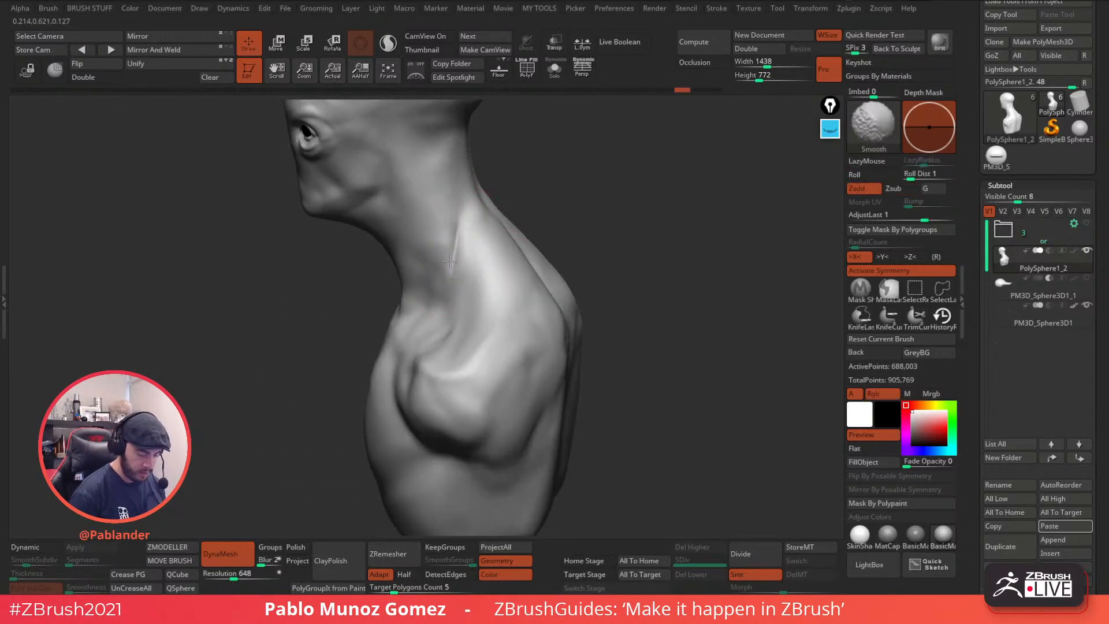
{"action": "mouse_move", "coordinate": [444, 286]}
{"action": "right_mouse_down"}
{"action": "mouse_move", "coordinate": [599, 210]}
{"action": "mouse_move", "coordinate": [576, 247]}
{"action": "mouse_move", "coordinate": [495, 217]}
{"action": "mouse_move", "coordinate": [452, 242]}
{"action": "mouse_move", "coordinate": [532, 206]}
{"action": "right_mouse_up"}
{"action": "key", "text": "shift"}
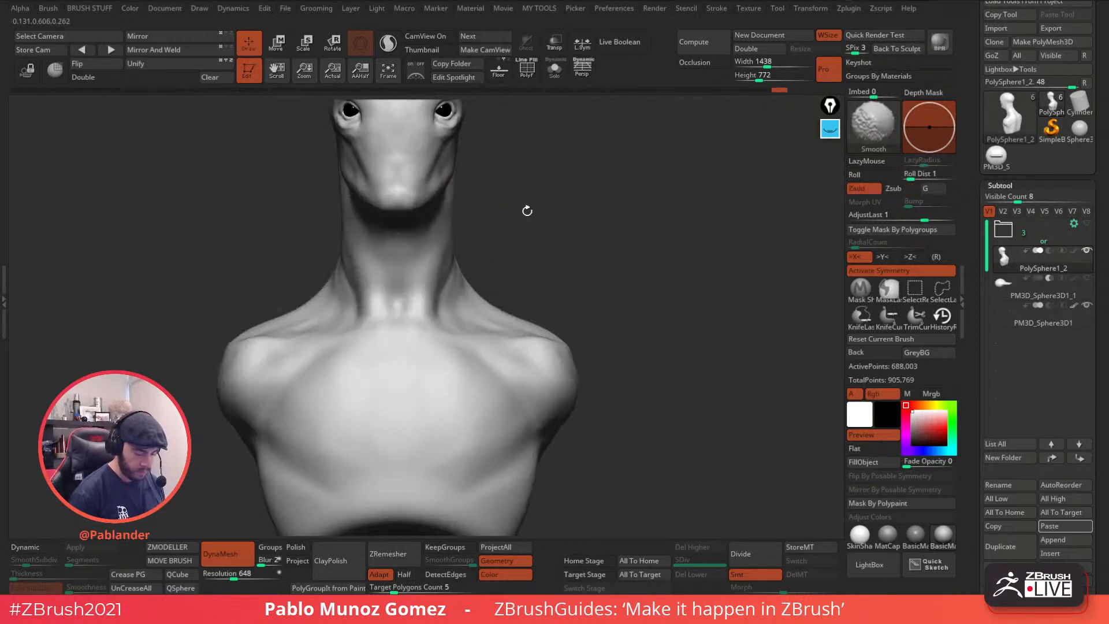
- Define the front of the neck base with a carved stroke and smooth the neck and chin
{"action": "key", "text": "shift"}
{"action": "mouse_move", "coordinate": [421, 284]}
{"action": "left_mouse_down"}
{"action": "mouse_move", "coordinate": [406, 321]}
{"action": "mouse_move", "coordinate": [403, 304]}
{"action": "left_mouse_up"}
{"action": "right_click_drag", "start_coordinate": [455, 205], "coordinate": [439, 186]}
{"action": "key", "text": "shift"}
{"action": "left_click_drag", "start_coordinate": [400, 199], "coordinate": [397, 185], "text": "shift"}
{"action": "right_click_drag", "start_coordinate": [404, 179], "coordinate": [474, 263], "text": "alt"}
{"action": "key", "text": "shift"}
- Carve the collarbone and upper chest lines, undoing and redoing the first stroke
{"action": "mouse_move", "coordinate": [599, 207]}
{"action": "right_mouse_down"}
{"action": "mouse_move", "coordinate": [657, 273]}
{"action": "mouse_move", "coordinate": [638, 297]}
{"action": "mouse_move", "coordinate": [532, 396]}
{"action": "mouse_move", "coordinate": [582, 289]}
{"action": "mouse_move", "coordinate": [457, 356]}
{"action": "right_mouse_up"}
{"action": "left_click_drag", "start_coordinate": [458, 357], "coordinate": [421, 383]}
{"action": "key", "text": "ctrl+z"}
{"action": "mouse_move", "coordinate": [472, 315]}
{"action": "left_mouse_down"}
{"action": "mouse_move", "coordinate": [421, 382]}
{"action": "mouse_move", "coordinate": [510, 281]}
{"action": "mouse_move", "coordinate": [473, 325]}
{"action": "left_mouse_up"}
{"action": "right_click_drag", "start_coordinate": [465, 354], "coordinate": [490, 363]}
{"action": "left_click_drag", "start_coordinate": [418, 381], "coordinate": [475, 394]}
{"action": "mouse_move", "coordinate": [508, 401]}
{"action": "right_mouse_down", "text": "shift"}
{"action": "mouse_move", "coordinate": [550, 309]}
{"action": "mouse_move", "coordinate": [620, 322]}
{"action": "mouse_move", "coordinate": [636, 306]}
{"action": "mouse_move", "coordinate": [664, 349]}
{"action": "right_mouse_up", "text": "shift"}
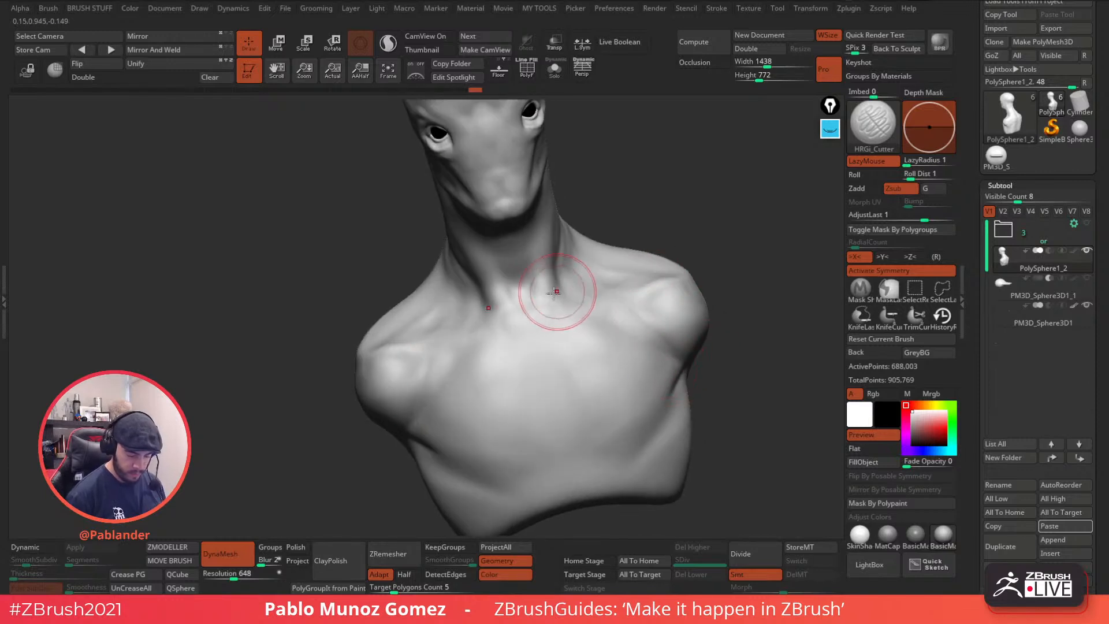
- Carve the muscle crease where the side of the neck meets the shoulder and smooth it
{"action": "right_click_drag", "start_coordinate": [528, 298], "coordinate": [450, 252]}
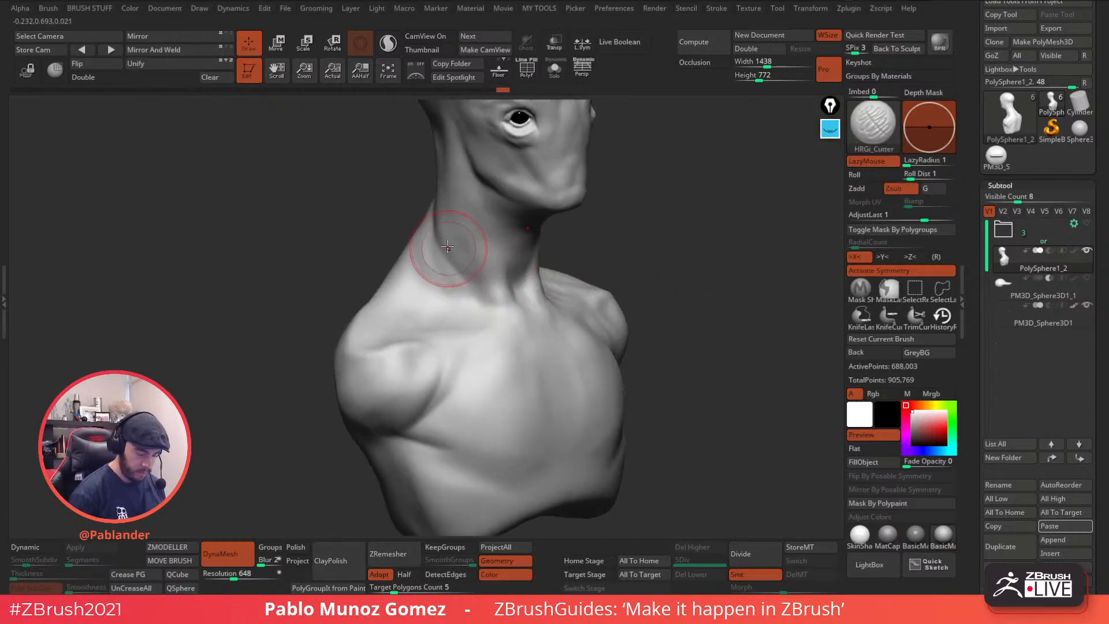
{"action": "right_click_drag", "start_coordinate": [435, 213], "coordinate": [438, 227]}
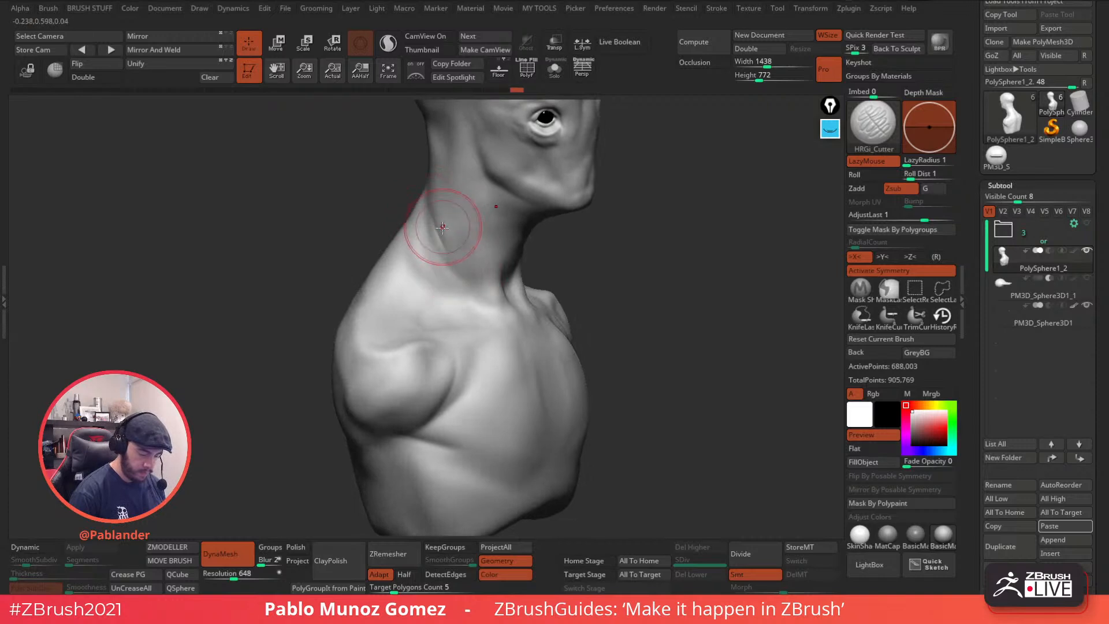
{"action": "key", "text": "shift"}
{"action": "mouse_move", "coordinate": [438, 248]}
{"action": "right_mouse_down"}
{"action": "mouse_move", "coordinate": [651, 248]}
{"action": "mouse_move", "coordinate": [639, 329]}
{"action": "mouse_move", "coordinate": [581, 288]}
{"action": "mouse_move", "coordinate": [606, 285]}
{"action": "mouse_move", "coordinate": [570, 302]}
{"action": "mouse_move", "coordinate": [601, 289]}
{"action": "right_mouse_up"}
{"action": "key", "text": "shift"}
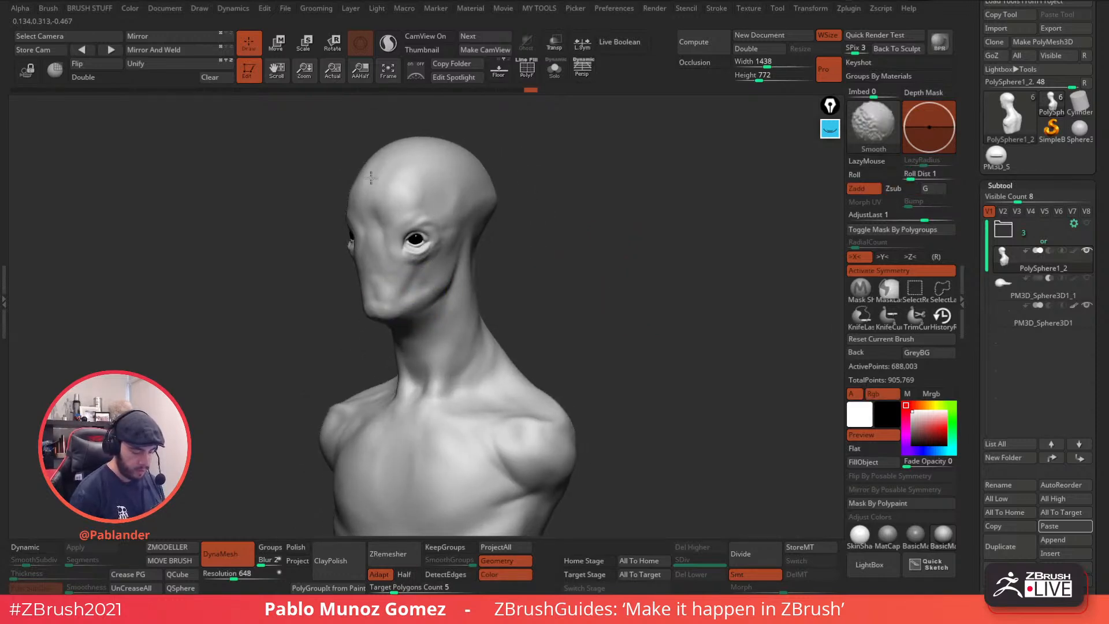
- Carve finer creases around the inner corner of the eye with a smaller HRGi_Cutter brush
{"action": "right_click_drag", "start_coordinate": [587, 216], "coordinate": [473, 191]}
{"action": "mouse_move", "coordinate": [500, 291]}
{"action": "right_mouse_down"}
{"action": "mouse_move", "coordinate": [639, 317]}
{"action": "mouse_move", "coordinate": [660, 285]}
{"action": "mouse_move", "coordinate": [587, 294]}
{"action": "mouse_move", "coordinate": [599, 270]}
{"action": "mouse_move", "coordinate": [582, 250]}
{"action": "mouse_move", "coordinate": [619, 295]}
{"action": "mouse_move", "coordinate": [607, 243]}
{"action": "mouse_move", "coordinate": [539, 278]}
{"action": "mouse_move", "coordinate": [594, 322]}
{"action": "mouse_move", "coordinate": [599, 277]}
{"action": "mouse_move", "coordinate": [614, 272]}
{"action": "mouse_move", "coordinate": [589, 305]}
{"action": "mouse_move", "coordinate": [591, 274]}
{"action": "mouse_move", "coordinate": [538, 234]}
{"action": "right_mouse_up"}
{"action": "key", "text": "space"}
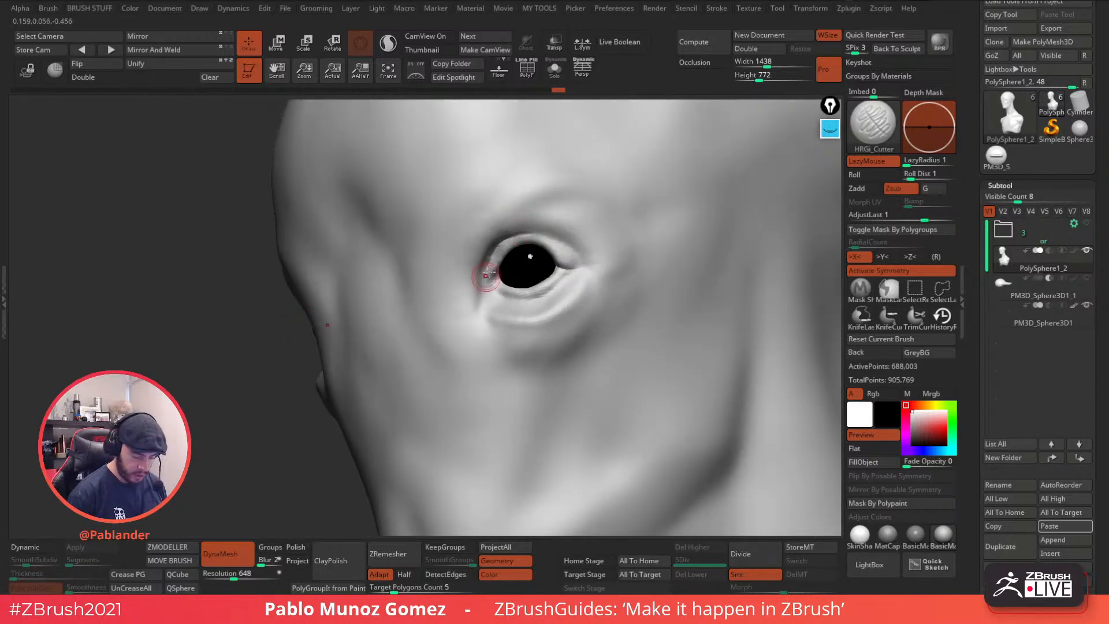
{"action": "mouse_move", "coordinate": [513, 267]}
{"action": "right_mouse_down"}
{"action": "mouse_move", "coordinate": [577, 255]}
{"action": "mouse_move", "coordinate": [481, 214]}
{"action": "mouse_move", "coordinate": [500, 231]}
{"action": "right_mouse_up"}
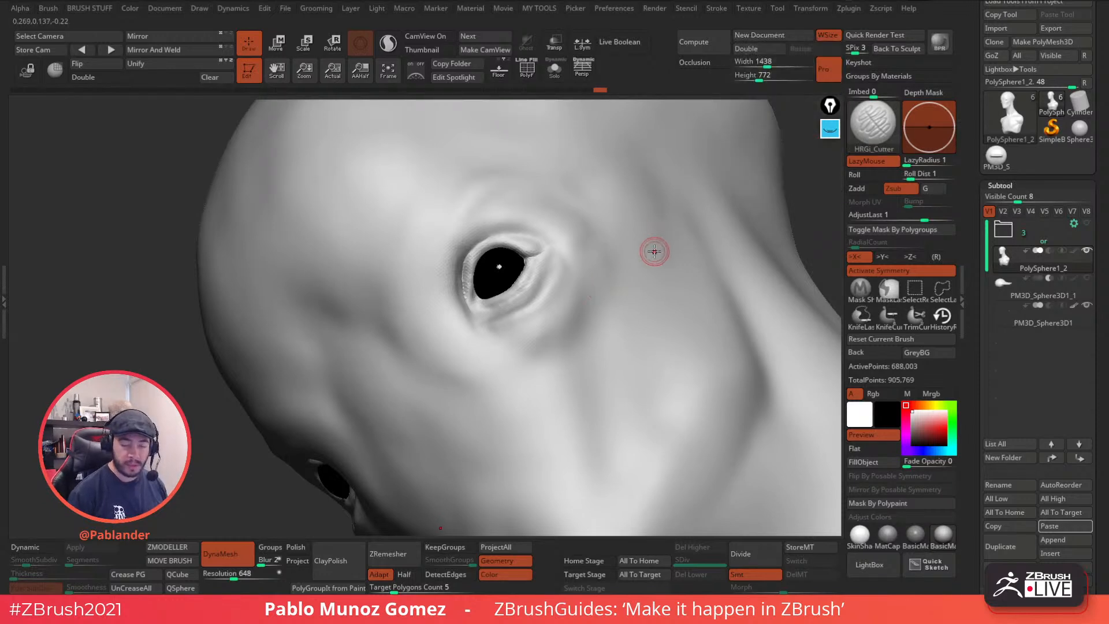
- Try a stroke with the Slash3 brush on the cheek, undo it and return to the HRGi_Cutter brush
{"action": "key", "text": "space"}
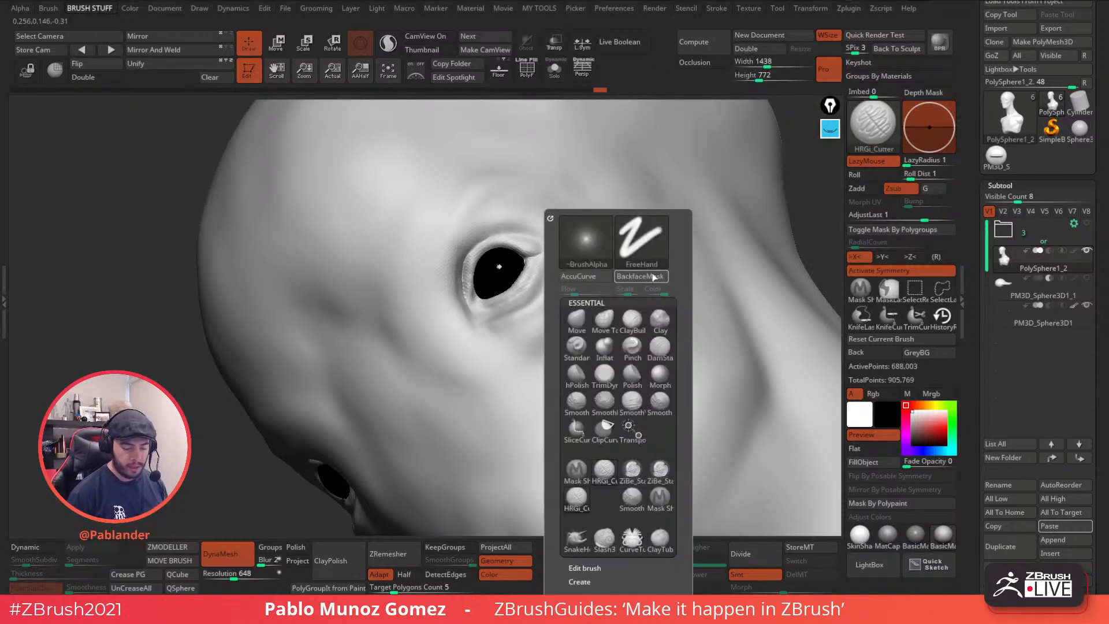
{"action": "right_click_drag", "start_coordinate": [653, 254], "coordinate": [634, 255], "text": "alt"}
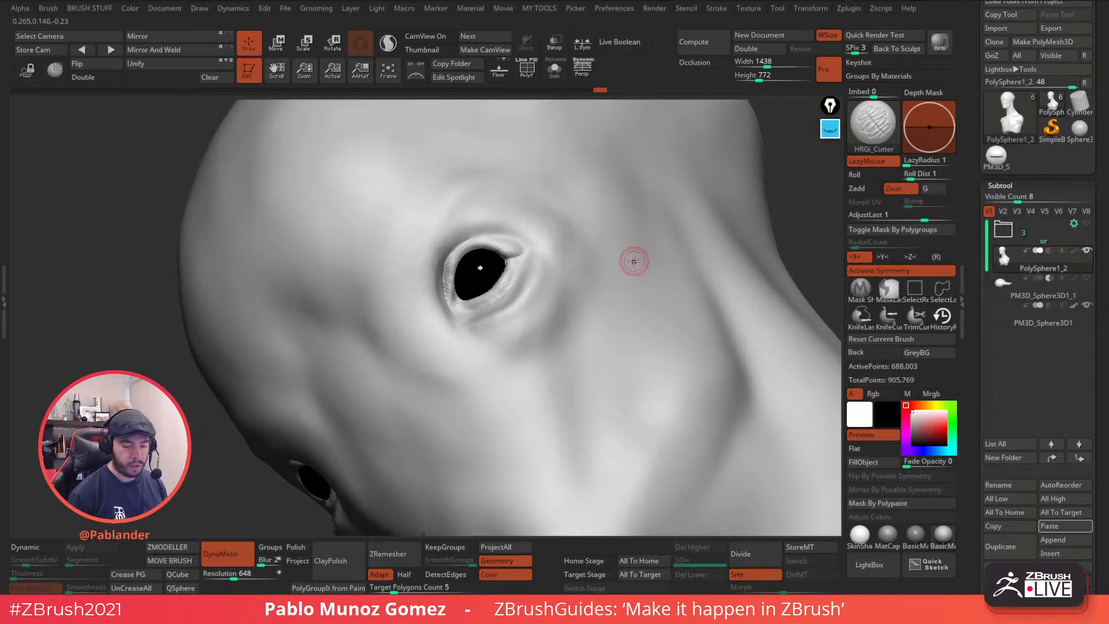
{"action": "key", "text": "space"}
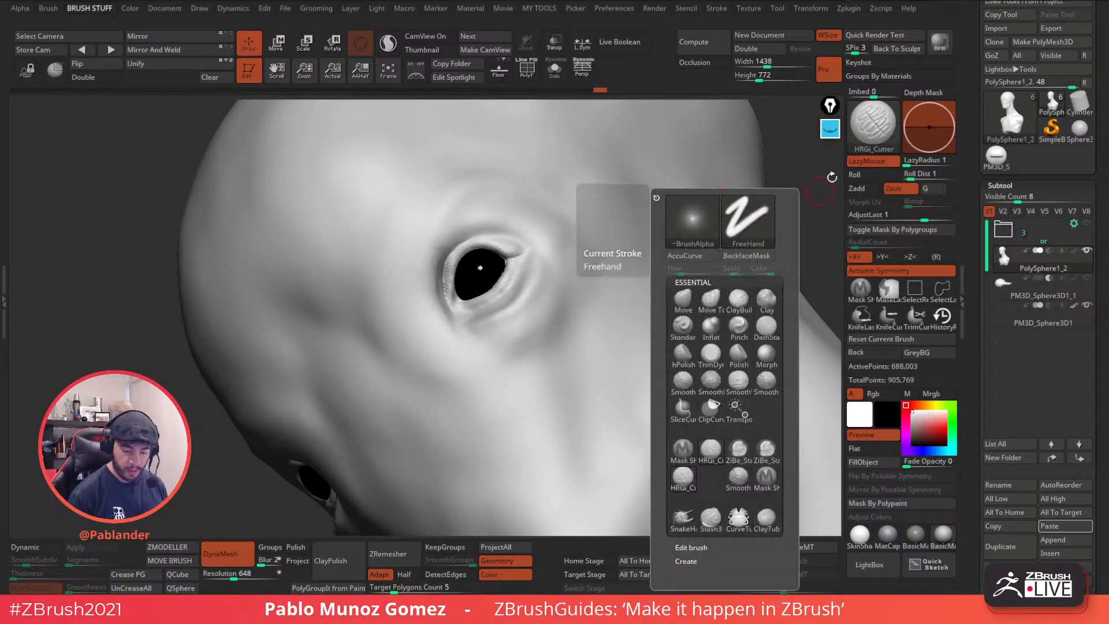
{"action": "key", "text": "b"}
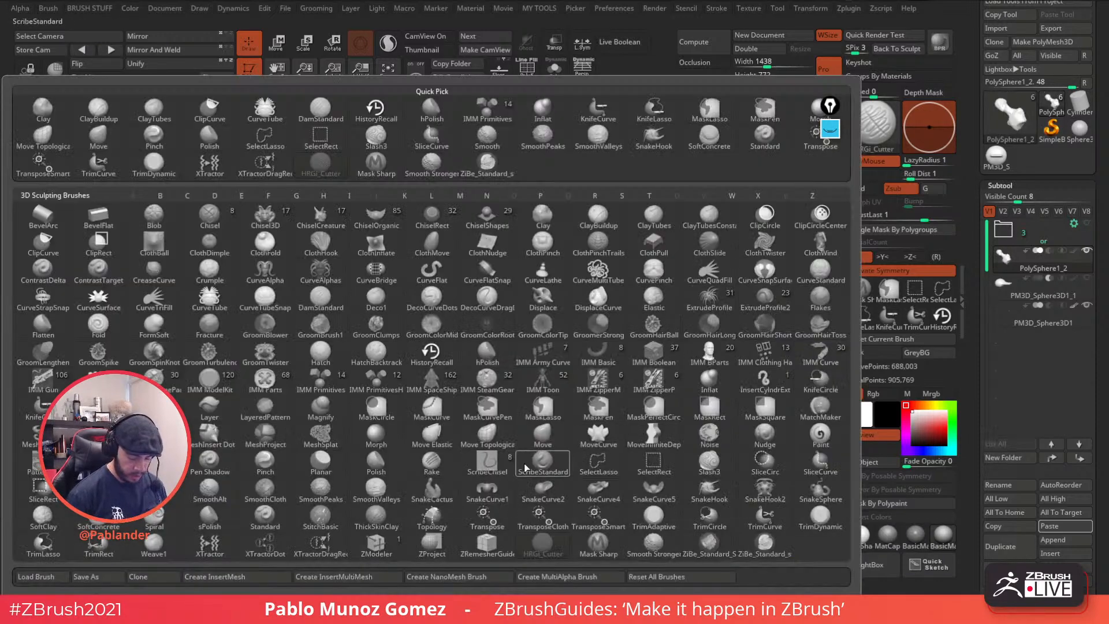
{"action": "left_click", "coordinate": [710, 459]}
{"action": "mouse_move", "coordinate": [597, 298]}
{"action": "left_mouse_down"}
{"action": "mouse_move", "coordinate": [549, 363]}
{"action": "mouse_move", "coordinate": [533, 446]}
{"action": "left_mouse_up"}
{"action": "key", "text": "ctrl+z"}
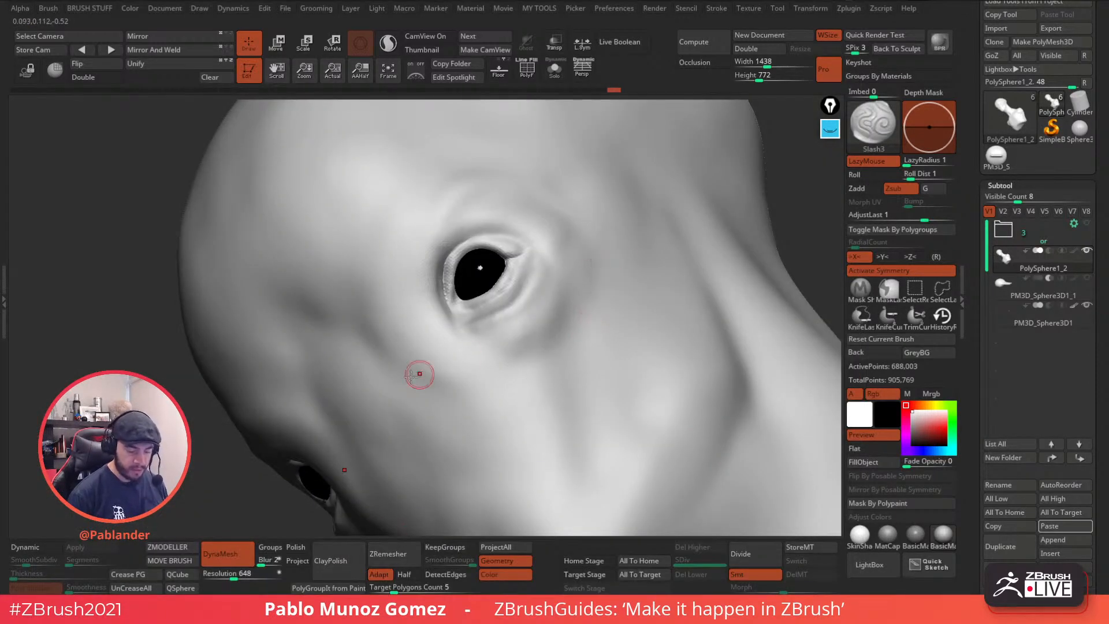
{"action": "left_click", "coordinate": [873, 134]}
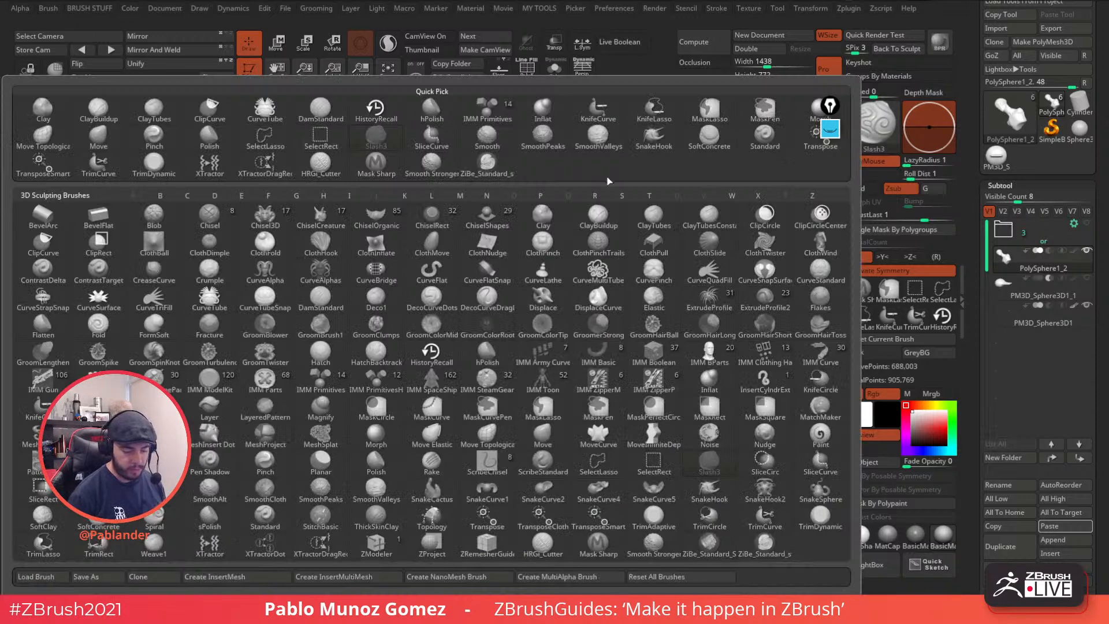
{"action": "left_click", "coordinate": [321, 167]}
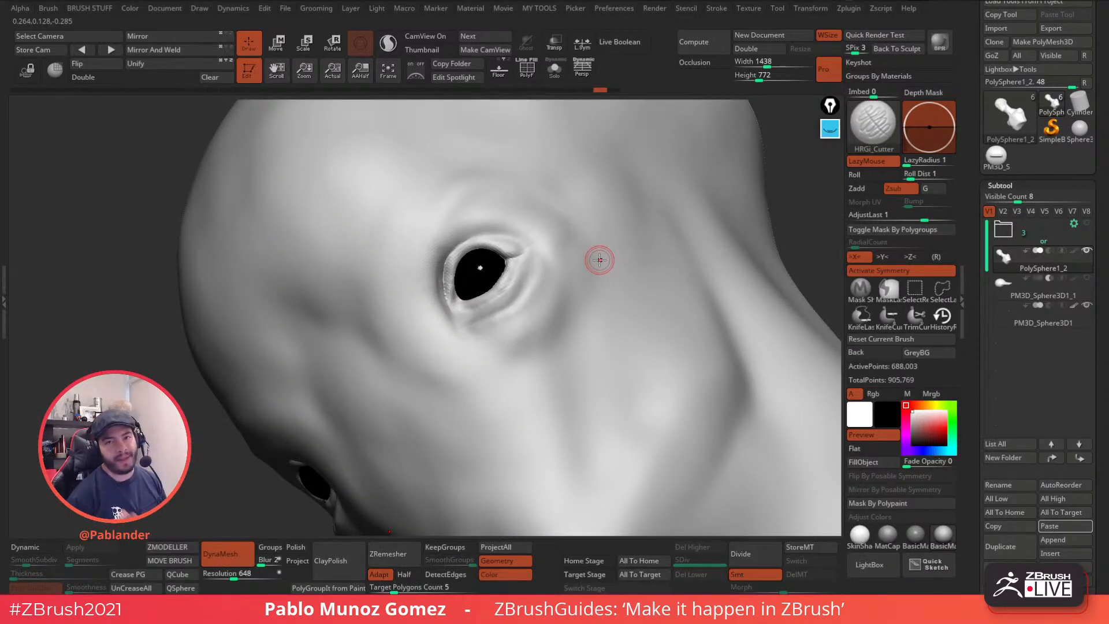
- Carve folds from the outer corner of the eye and along the lower eyelid
{"action": "left_click_drag", "start_coordinate": [528, 255], "coordinate": [515, 301]}
{"action": "right_click_drag", "start_coordinate": [554, 302], "coordinate": [522, 307]}
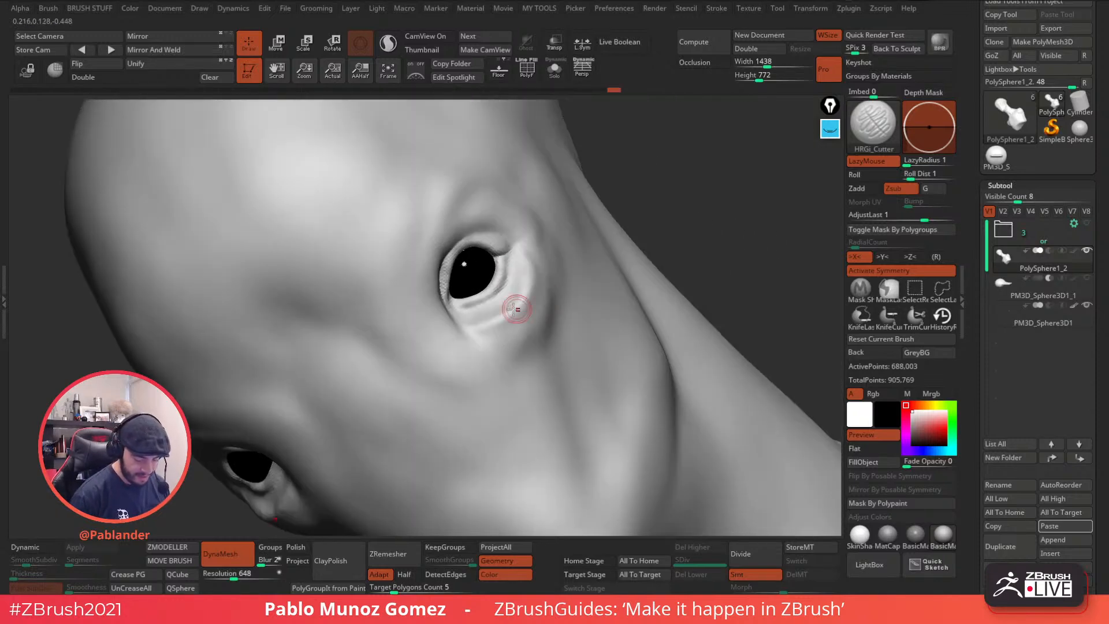
{"action": "mouse_move", "coordinate": [487, 303]}
{"action": "left_mouse_down"}
{"action": "mouse_move", "coordinate": [461, 312]}
{"action": "mouse_move", "coordinate": [470, 311]}
{"action": "left_mouse_up"}
{"action": "mouse_move", "coordinate": [536, 241]}
{"action": "right_mouse_down"}
{"action": "mouse_move", "coordinate": [522, 296]}
{"action": "mouse_move", "coordinate": [458, 336]}
{"action": "right_mouse_up"}
{"action": "left_click_drag", "start_coordinate": [446, 313], "coordinate": [520, 345]}
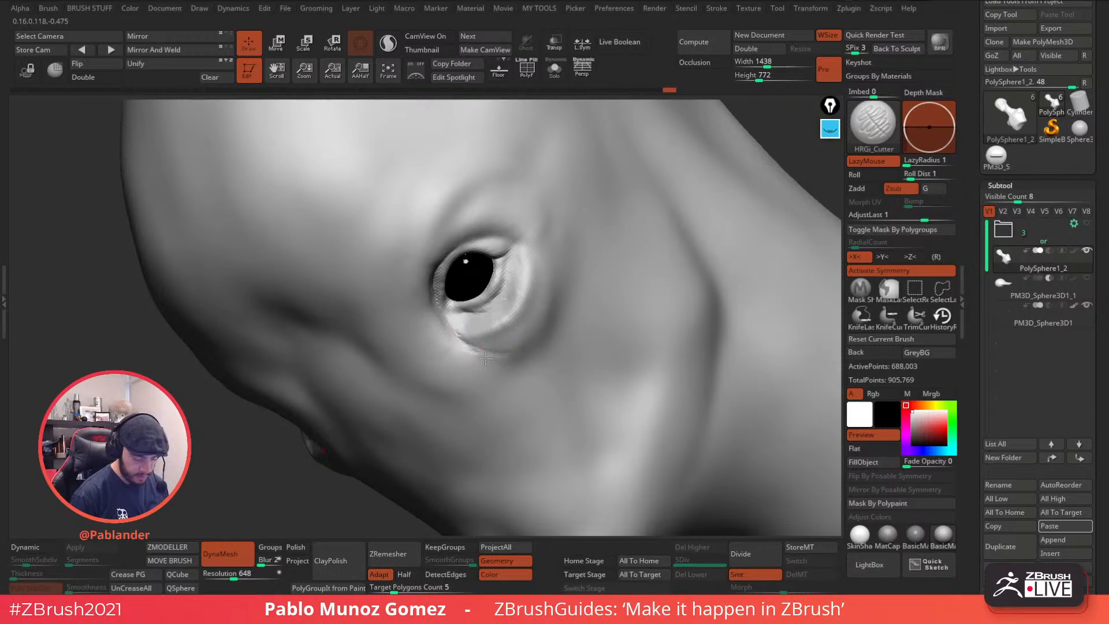
- Finish the eyelid creases with the HRGi_Cutter brush and smooth the folds around the eye
{"action": "mouse_move", "coordinate": [530, 232]}
{"action": "left_mouse_down"}
{"action": "mouse_move", "coordinate": [506, 253]}
{"action": "mouse_move", "coordinate": [530, 227]}
{"action": "left_mouse_up"}
{"action": "left_click_drag", "start_coordinate": [460, 330], "coordinate": [464, 336], "text": "shift"}
{"action": "mouse_move", "coordinate": [452, 319]}
{"action": "right_mouse_down"}
{"action": "mouse_move", "coordinate": [464, 310]}
{"action": "mouse_move", "coordinate": [454, 242]}
{"action": "right_mouse_up"}
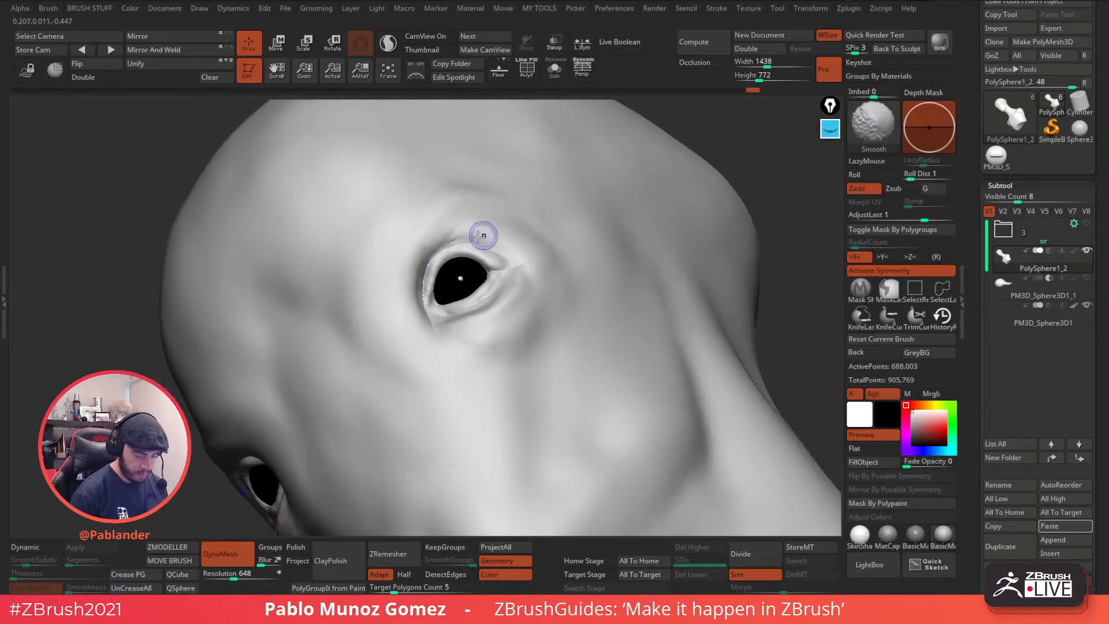
{"action": "mouse_move", "coordinate": [528, 210]}
{"action": "right_mouse_down"}
{"action": "mouse_move", "coordinate": [574, 223]}
{"action": "mouse_move", "coordinate": [555, 300]}
{"action": "mouse_move", "coordinate": [524, 330]}
{"action": "mouse_move", "coordinate": [550, 317]}
{"action": "mouse_move", "coordinate": [527, 278]}
{"action": "right_mouse_up"}
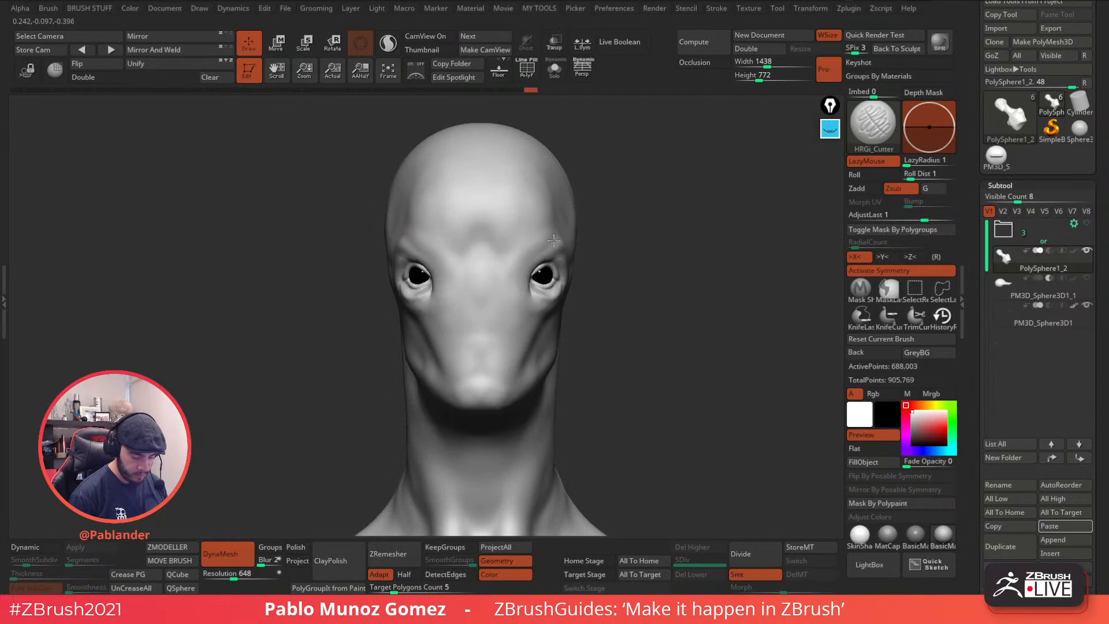
{"action": "right_click_drag", "start_coordinate": [556, 233], "coordinate": [521, 235]}
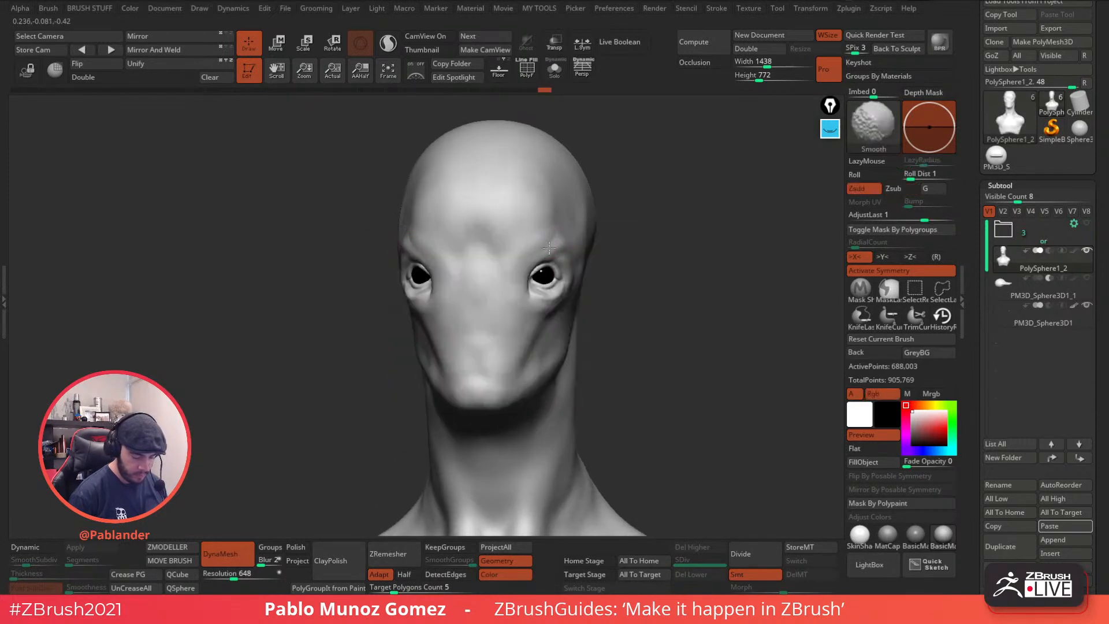
- Sculpt the side of the forehead above the brow with the Standard brush and smooth the transition
{"action": "right_click_drag", "start_coordinate": [627, 271], "coordinate": [668, 280]}
{"action": "key", "text": "space"}
{"action": "left_click", "coordinate": [613, 350]}
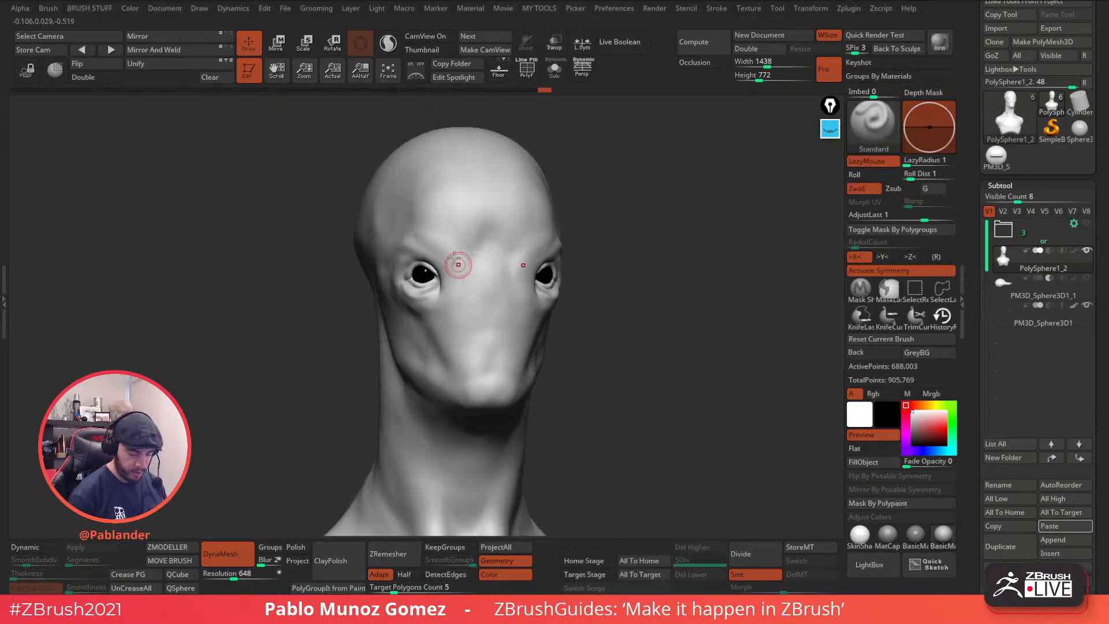
{"action": "right_click_drag", "start_coordinate": [470, 198], "coordinate": [604, 183]}
{"action": "key", "text": "space"}
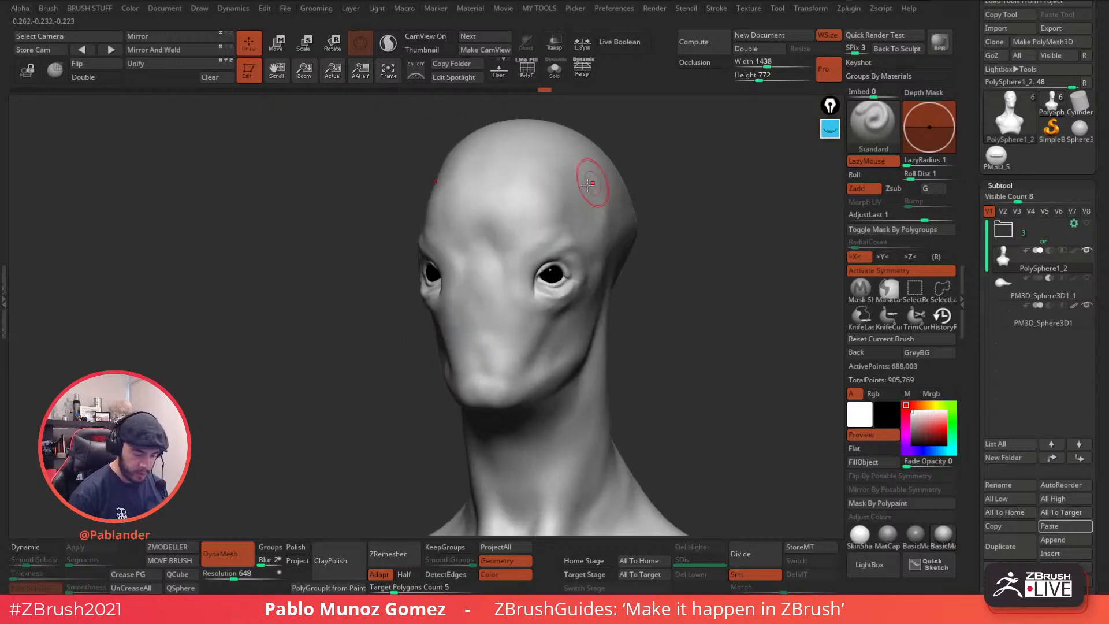
{"action": "left_click_drag", "start_coordinate": [548, 164], "coordinate": [554, 216]}
{"action": "key", "text": "shift"}
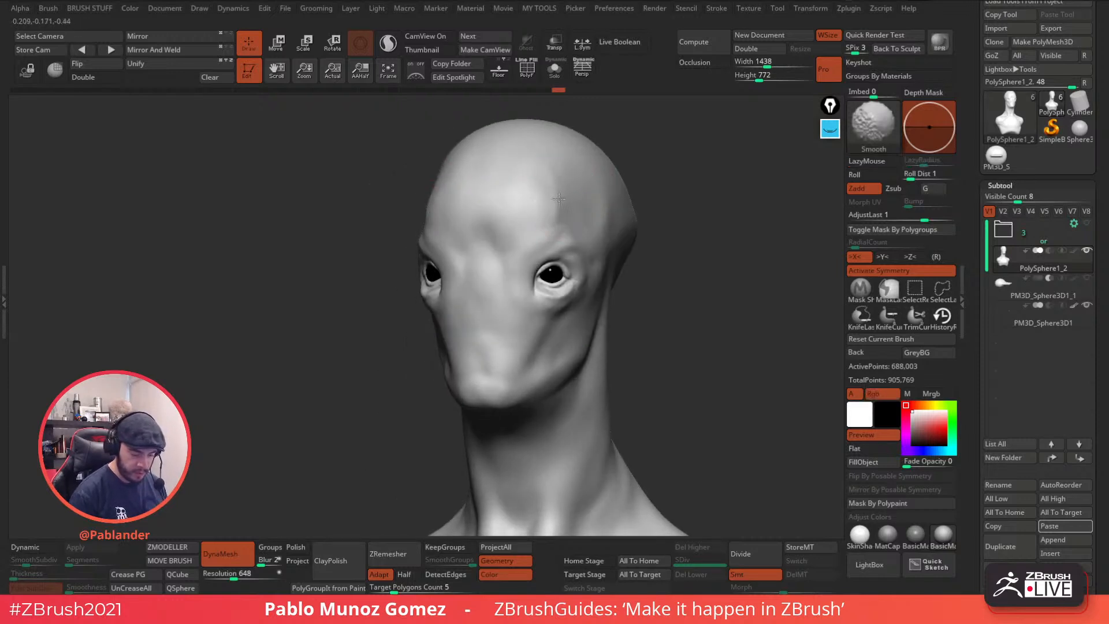
{"action": "left_click_drag", "start_coordinate": [565, 168], "coordinate": [558, 229], "text": "shift"}
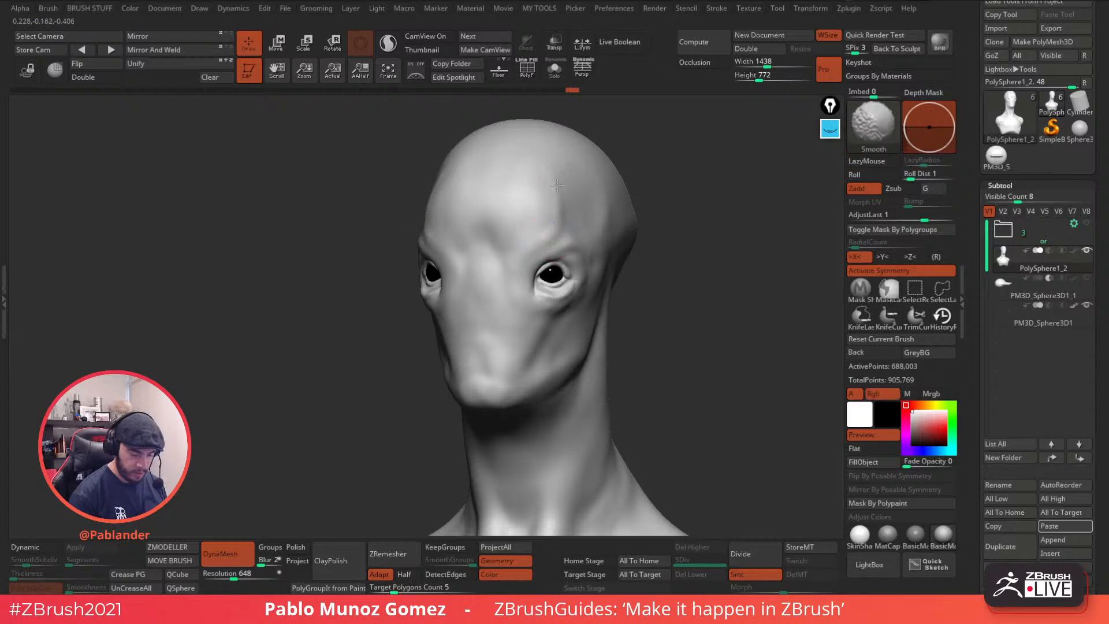
{"action": "mouse_move", "coordinate": [550, 170]}
{"action": "left_mouse_down"}
{"action": "mouse_move", "coordinate": [563, 196]}
{"action": "mouse_move", "coordinate": [558, 234]}
{"action": "mouse_move", "coordinate": [545, 218]}
{"action": "left_mouse_up"}
{"action": "key", "text": "shift"}
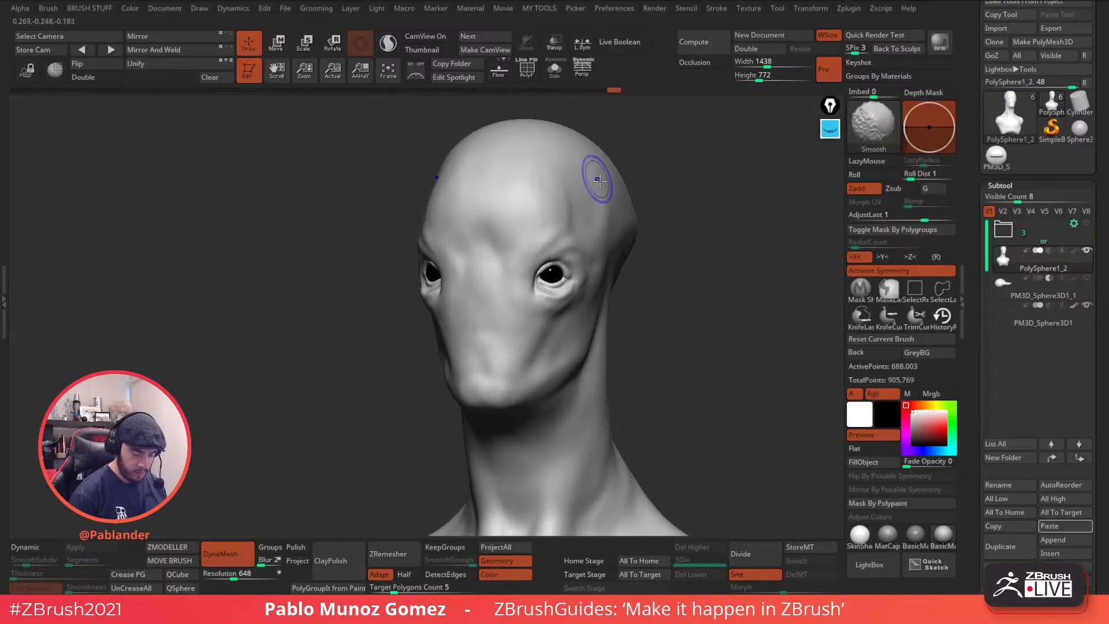
- Rough in and smooth the area on the side of the head behind the cheek, where the ear belongs
{"action": "right_click_drag", "start_coordinate": [595, 179], "coordinate": [594, 240]}
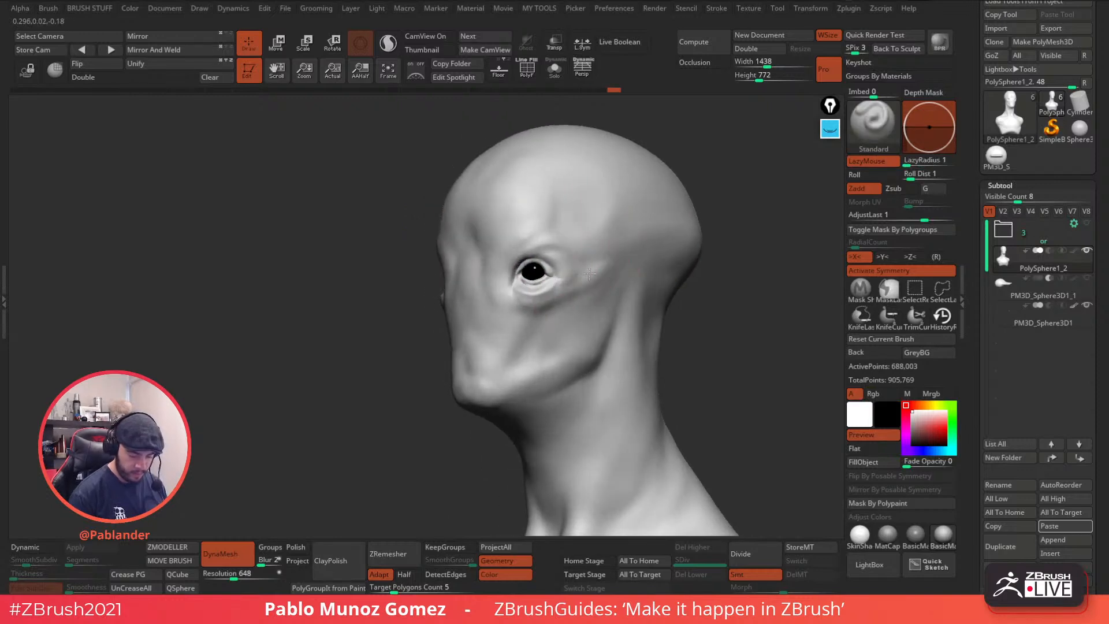
{"action": "left_click_drag", "start_coordinate": [598, 267], "coordinate": [598, 278], "text": "shift"}
{"action": "right_click_drag", "start_coordinate": [609, 272], "coordinate": [582, 291]}
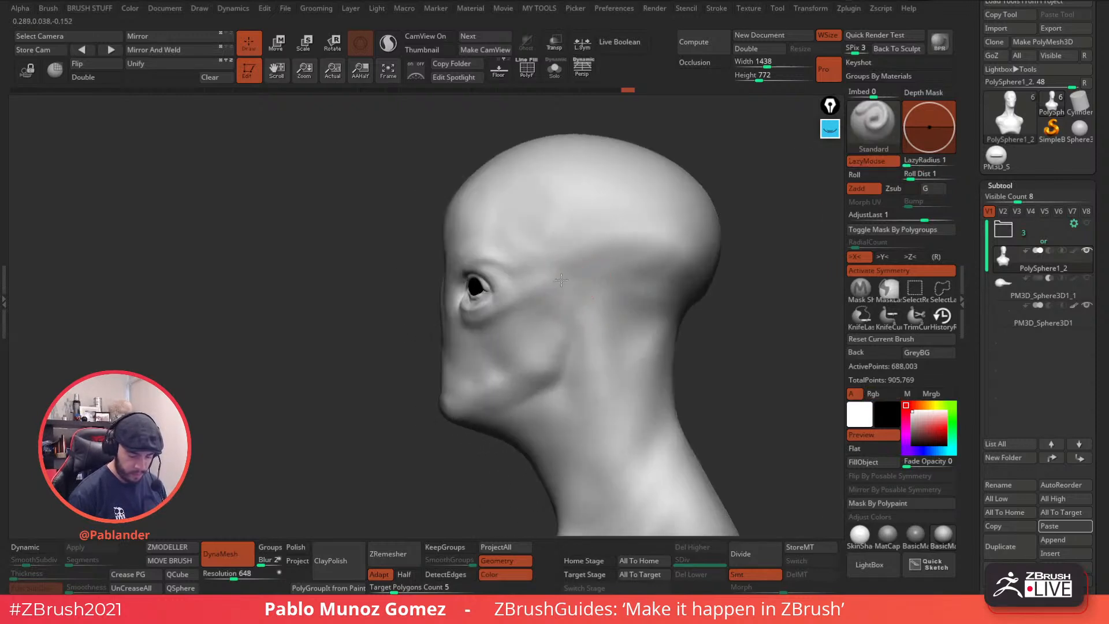
{"action": "left_click_drag", "start_coordinate": [568, 276], "coordinate": [608, 291], "text": "shift"}
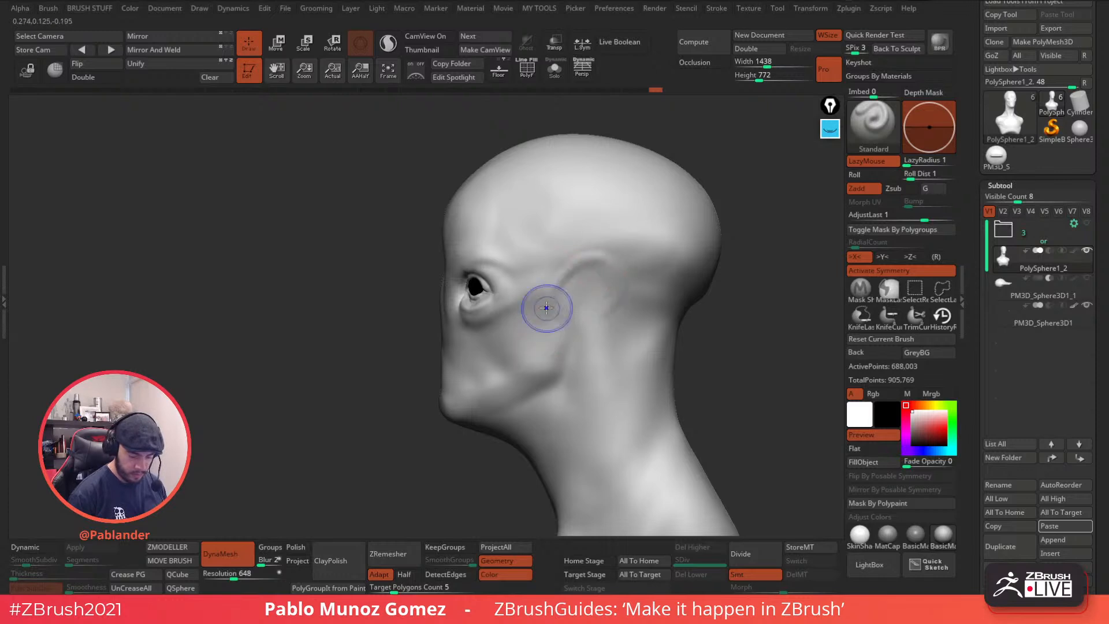
{"action": "left_click_drag", "start_coordinate": [546, 318], "coordinate": [595, 255], "text": "shift"}
{"action": "mouse_move", "coordinate": [585, 322]}
{"action": "right_mouse_down"}
{"action": "mouse_move", "coordinate": [657, 278]}
{"action": "mouse_move", "coordinate": [574, 310]}
{"action": "right_mouse_up"}
{"action": "left_click_drag", "start_coordinate": [585, 302], "coordinate": [583, 280], "text": "shift"}
{"action": "mouse_move", "coordinate": [626, 260]}
{"action": "right_mouse_down"}
{"action": "mouse_move", "coordinate": [656, 267]}
{"action": "mouse_move", "coordinate": [614, 254]}
{"action": "mouse_move", "coordinate": [571, 281]}
{"action": "mouse_move", "coordinate": [569, 265]}
{"action": "mouse_move", "coordinate": [621, 299]}
{"action": "mouse_move", "coordinate": [609, 329]}
{"action": "right_mouse_up"}
{"action": "key", "text": "shift"}
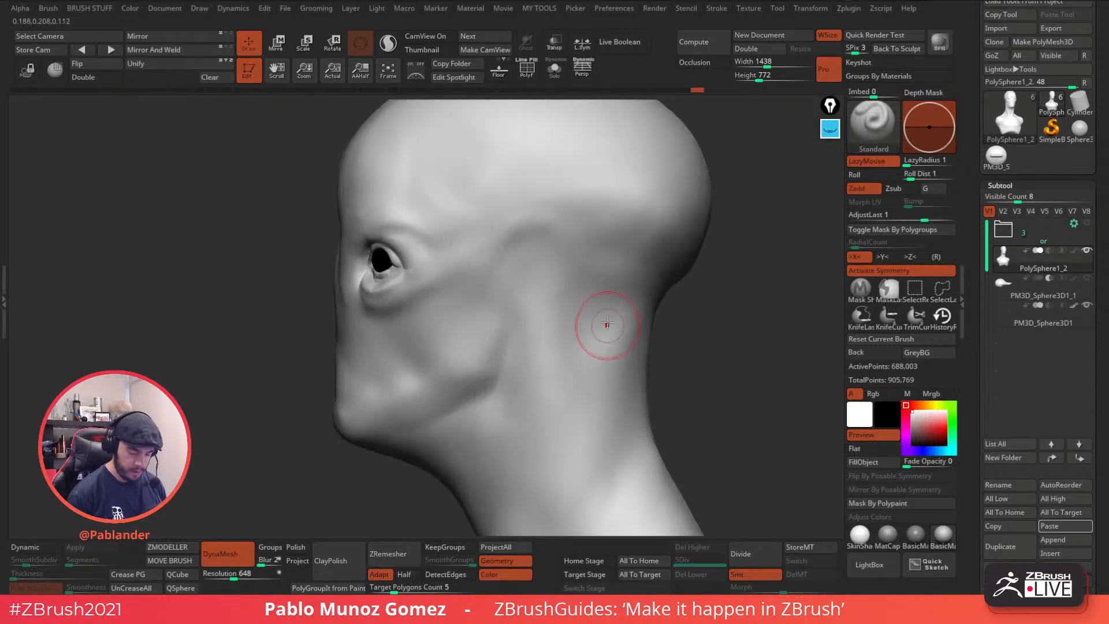
- Sculpt the ear's curled rim, lobe and inner folds on the side of the head with the ZiBe_Standard brush
{"action": "key", "text": "b"}
{"action": "left_click", "coordinate": [668, 471]}
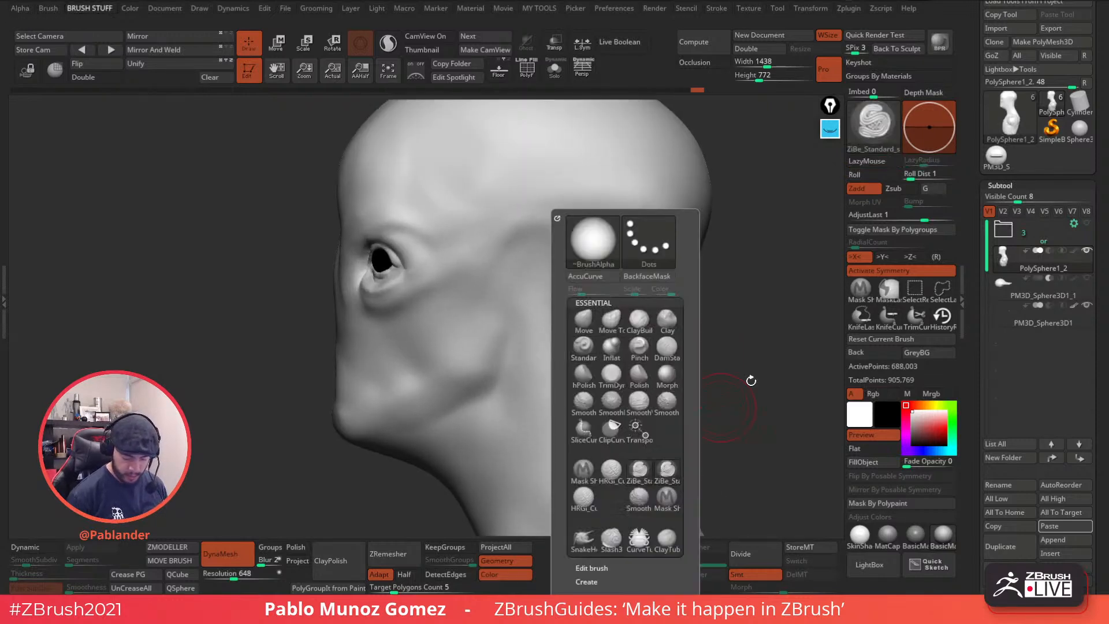
{"action": "mouse_move", "coordinate": [577, 230]}
{"action": "left_mouse_down"}
{"action": "mouse_move", "coordinate": [522, 254]}
{"action": "mouse_move", "coordinate": [520, 272]}
{"action": "mouse_move", "coordinate": [521, 248]}
{"action": "left_mouse_up"}
{"action": "key", "text": "space"}
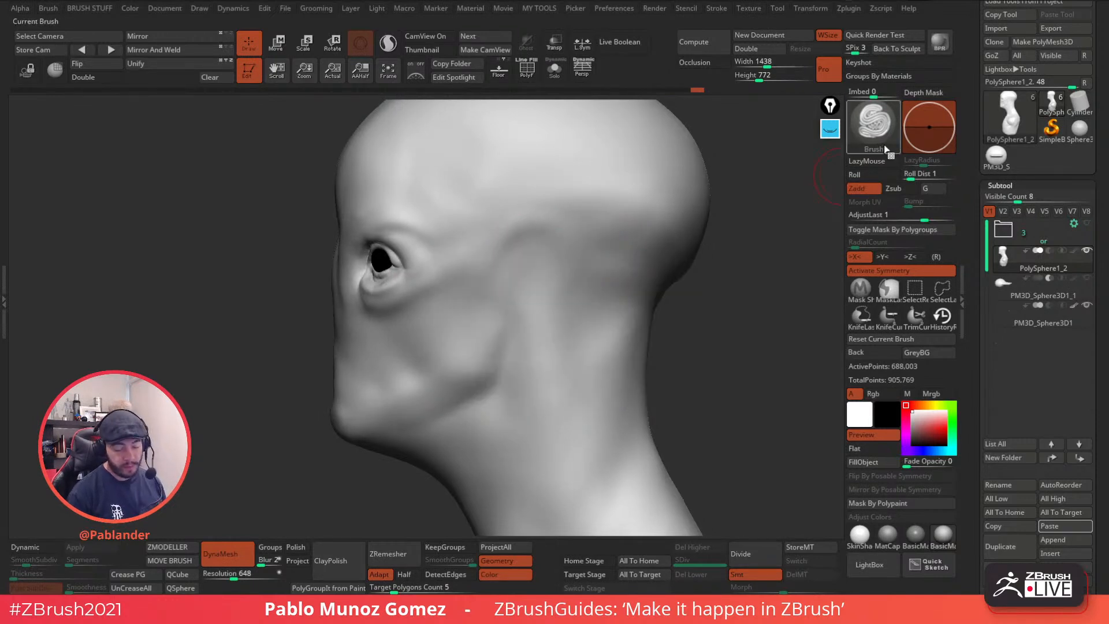
{"action": "key", "text": "space"}
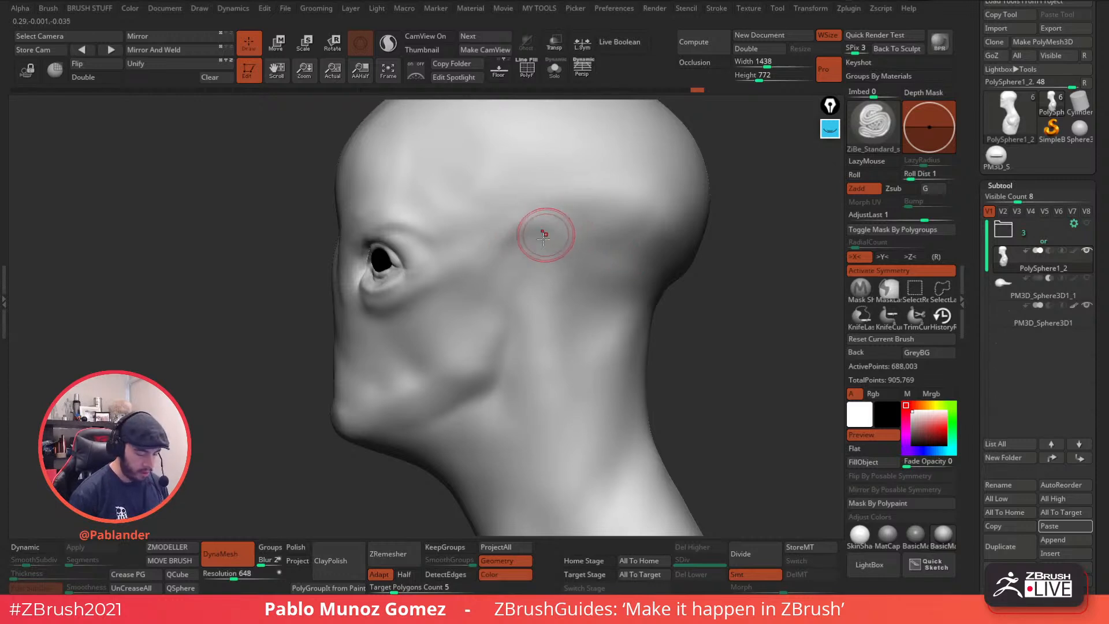
{"action": "left_click_drag", "start_coordinate": [520, 247], "coordinate": [532, 241]}
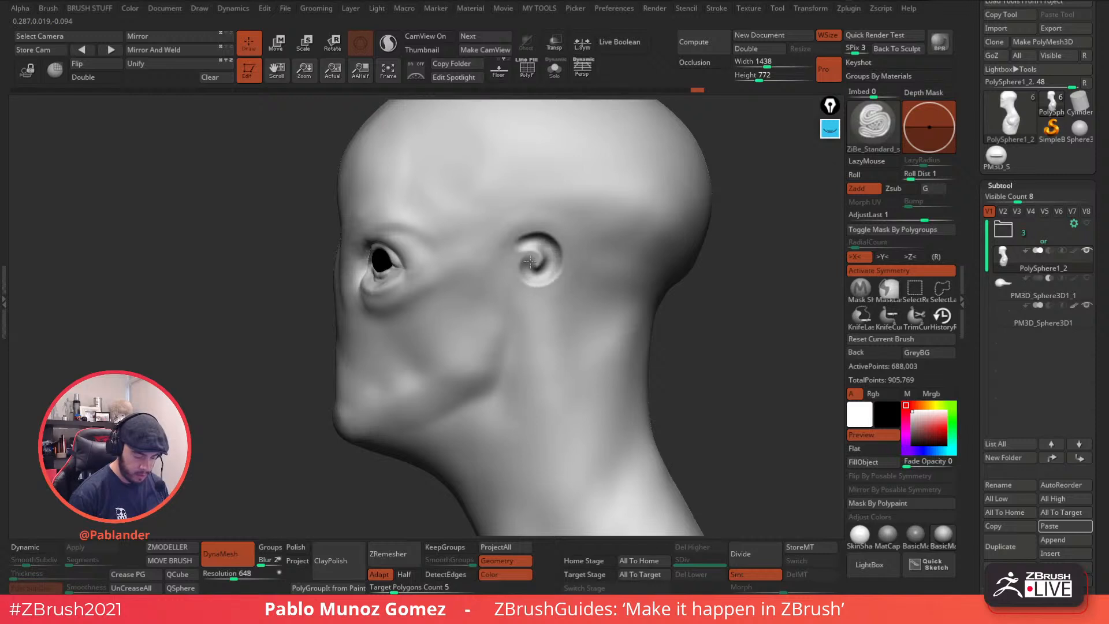
{"action": "key", "text": "shift"}
{"action": "left_click_drag", "start_coordinate": [547, 258], "coordinate": [526, 245], "text": "shift"}
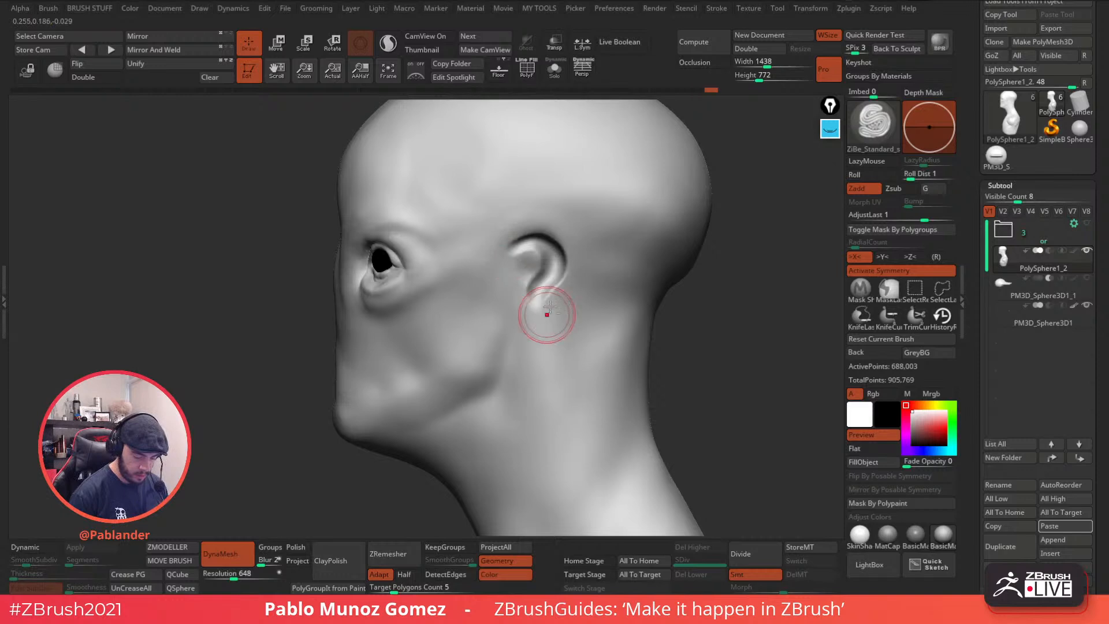
{"action": "left_click_drag", "start_coordinate": [535, 309], "coordinate": [535, 248]}
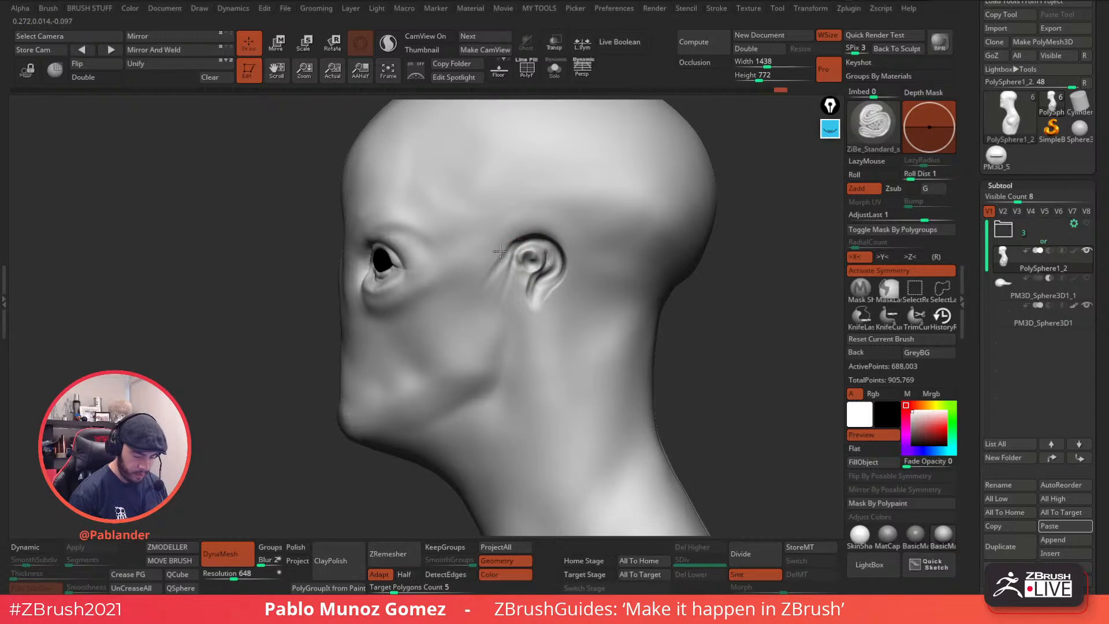
- Soften the creases in front of the ear and refine its inner folds with a smaller ZiBe_Standard brush
{"action": "key", "text": "shift"}
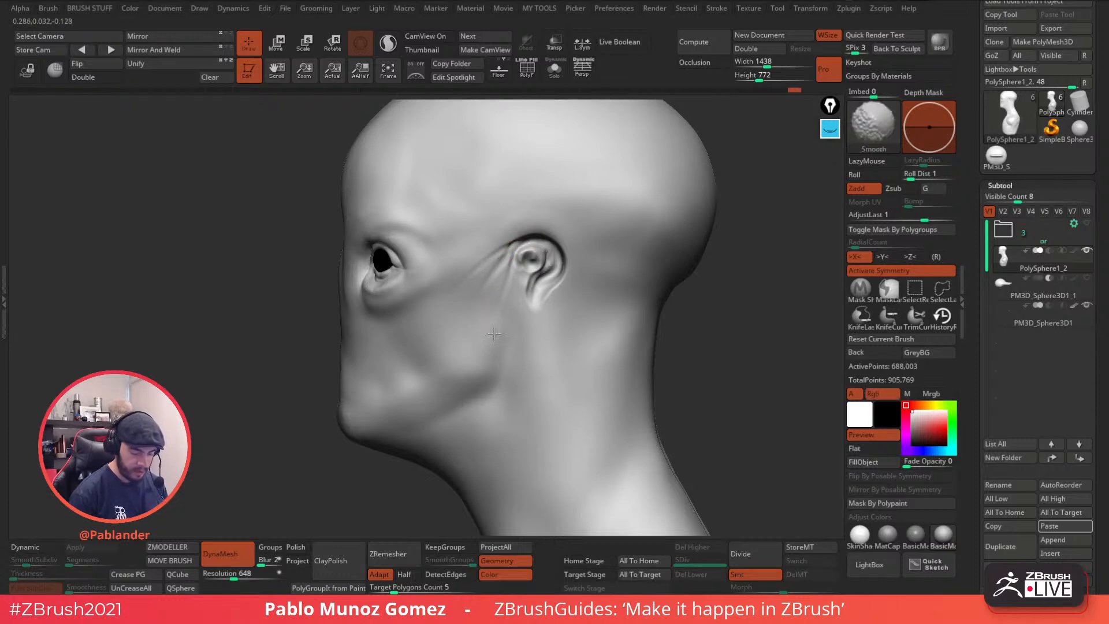
{"action": "mouse_move", "coordinate": [596, 230]}
{"action": "right_mouse_down"}
{"action": "mouse_move", "coordinate": [701, 278]}
{"action": "mouse_move", "coordinate": [508, 280]}
{"action": "mouse_move", "coordinate": [563, 261]}
{"action": "right_mouse_up"}
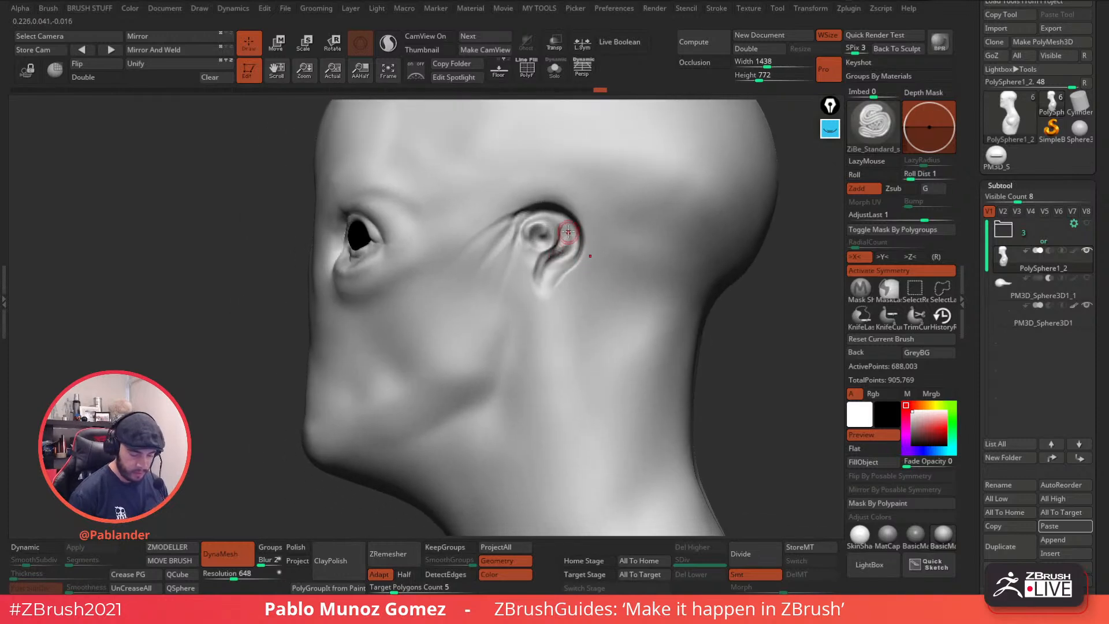
{"action": "mouse_move", "coordinate": [569, 242]}
{"action": "left_mouse_down"}
{"action": "mouse_move", "coordinate": [559, 252]}
{"action": "mouse_move", "coordinate": [550, 231]}
{"action": "left_mouse_up"}
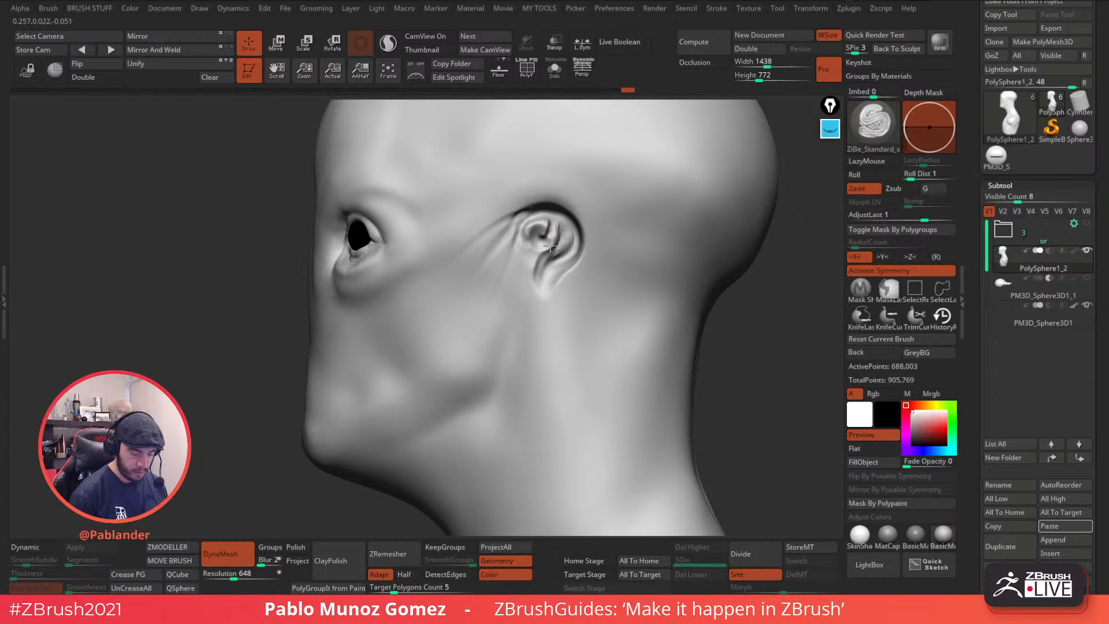
{"action": "mouse_move", "coordinate": [558, 240]}
{"action": "left_mouse_down"}
{"action": "mouse_move", "coordinate": [533, 282]}
{"action": "mouse_move", "coordinate": [535, 185]}
{"action": "mouse_move", "coordinate": [520, 252]}
{"action": "mouse_move", "coordinate": [532, 265]}
{"action": "mouse_move", "coordinate": [508, 223]}
{"action": "left_mouse_up"}
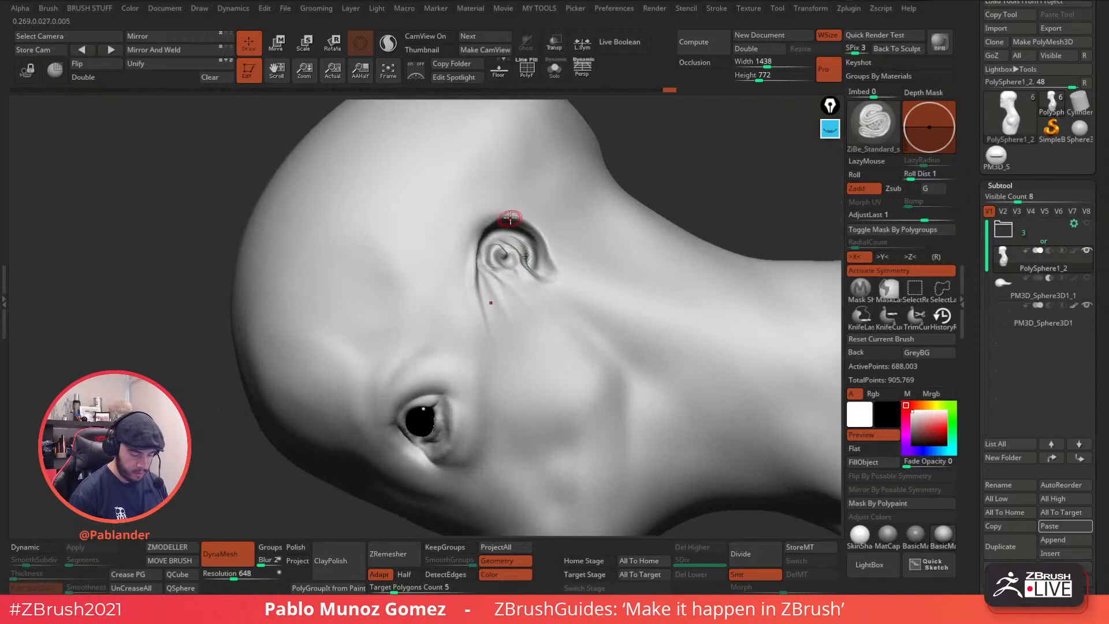
- Deepen the groove along the ear's upper rim and smooth its edge into the head
{"action": "key", "text": "shift"}
{"action": "key", "text": "shift"}
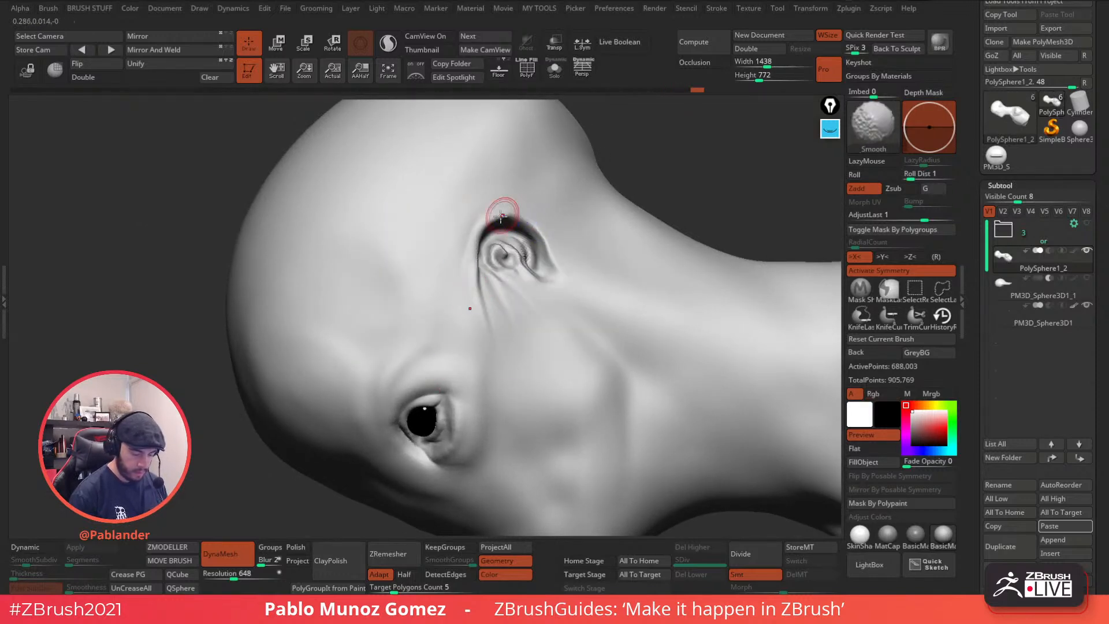
{"action": "mouse_move", "coordinate": [507, 214]}
{"action": "left_mouse_down"}
{"action": "mouse_move", "coordinate": [557, 268]}
{"action": "mouse_move", "coordinate": [476, 237]}
{"action": "left_mouse_up"}
{"action": "key", "text": "shift"}
{"action": "mouse_move", "coordinate": [515, 217]}
{"action": "right_mouse_down"}
{"action": "mouse_move", "coordinate": [551, 200]}
{"action": "mouse_move", "coordinate": [639, 193]}
{"action": "mouse_move", "coordinate": [616, 186]}
{"action": "mouse_move", "coordinate": [590, 243]}
{"action": "right_mouse_up"}
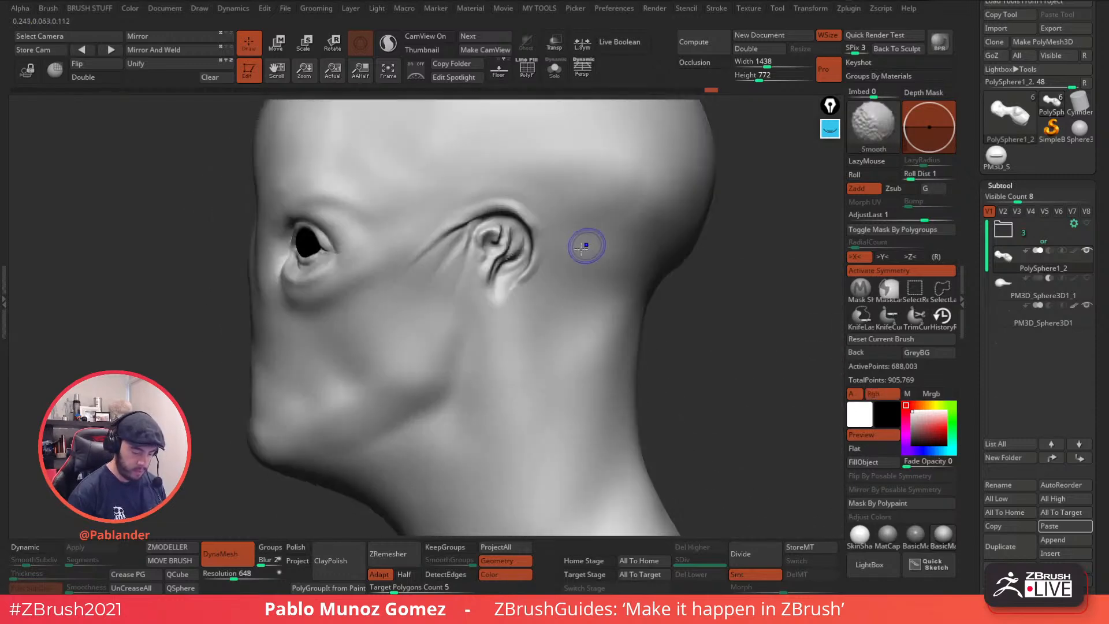
- Carve creases from the front of the ear toward the cheek and smooth the skin below the ear
{"action": "mouse_move", "coordinate": [482, 214]}
{"action": "left_mouse_down"}
{"action": "mouse_move", "coordinate": [432, 242]}
{"action": "mouse_move", "coordinate": [407, 283]}
{"action": "left_mouse_up"}
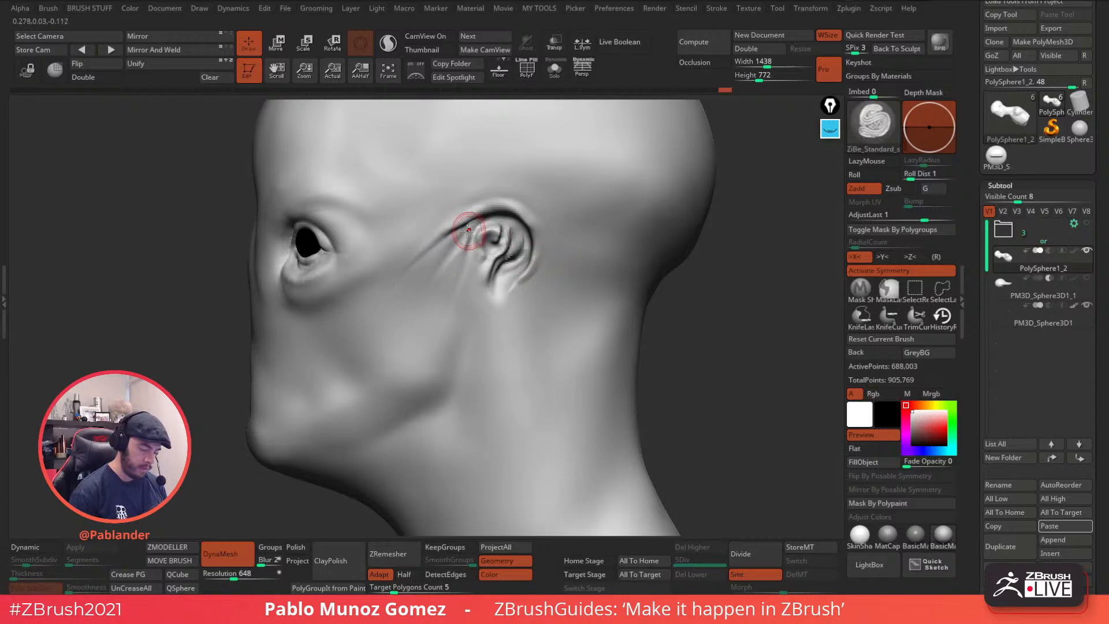
{"action": "left_click_drag", "start_coordinate": [488, 231], "coordinate": [453, 260]}
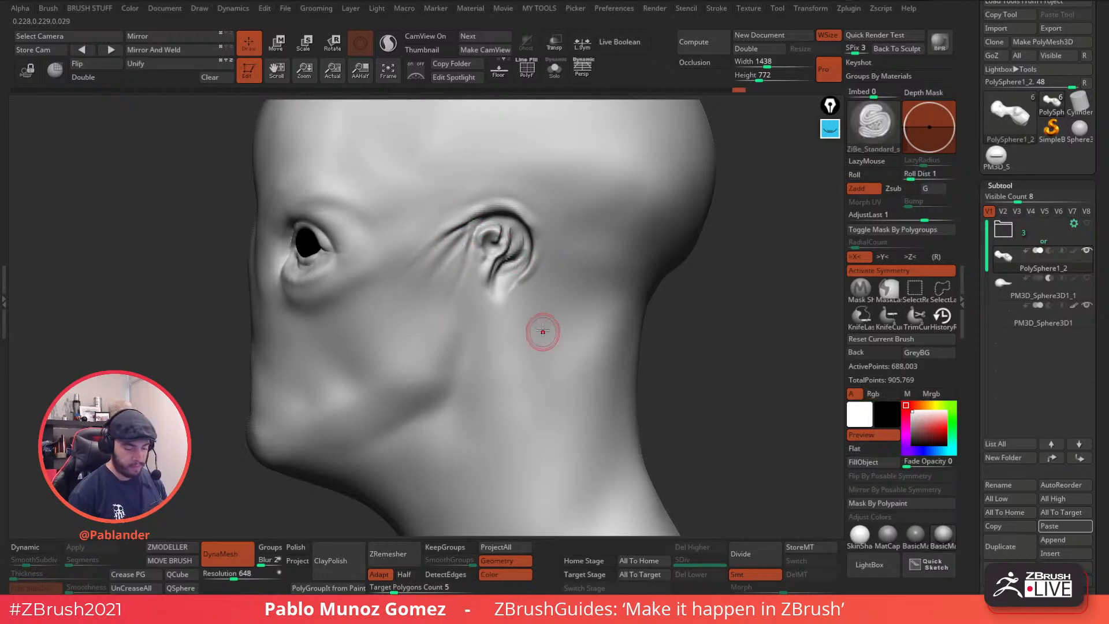
{"action": "right_click_drag", "start_coordinate": [539, 339], "coordinate": [486, 266]}
{"action": "left_click_drag", "start_coordinate": [475, 275], "coordinate": [481, 256]}
{"action": "left_click_drag", "start_coordinate": [458, 330], "coordinate": [492, 249], "text": "shift"}
{"action": "left_click_drag", "start_coordinate": [484, 289], "coordinate": [491, 328], "text": "shift"}
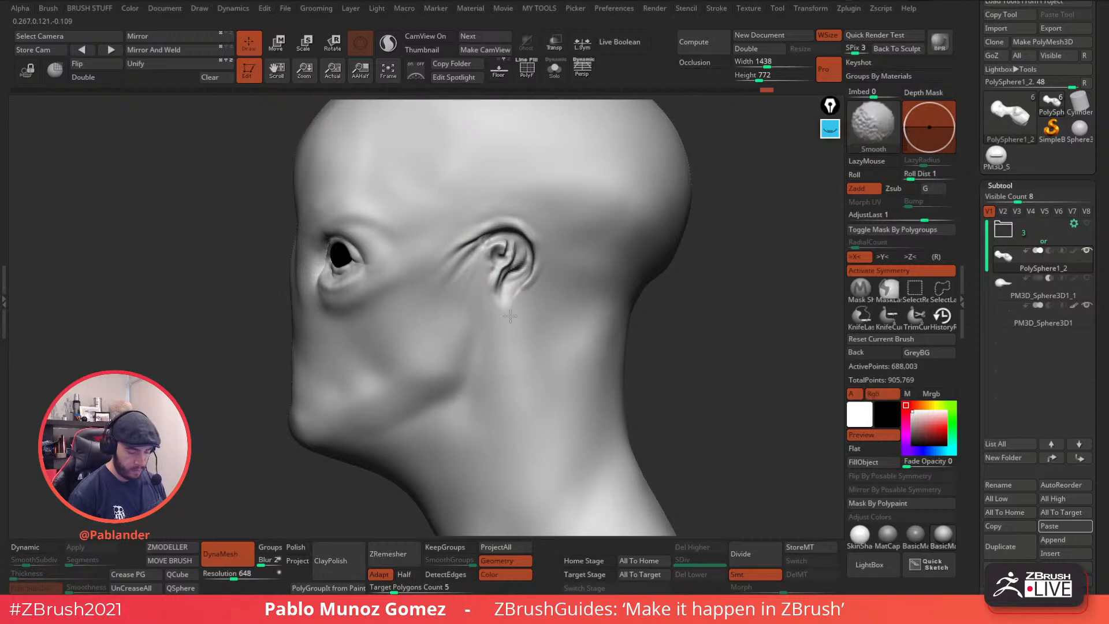
- Build up the surface around the ear's rim with the Clay brush
{"action": "key", "text": "b"}
{"action": "key", "text": "c"}
{"action": "key", "text": "l"}
{"action": "mouse_move", "coordinate": [540, 245]}
{"action": "left_mouse_down"}
{"action": "mouse_move", "coordinate": [520, 223]}
{"action": "mouse_move", "coordinate": [543, 267]}
{"action": "left_mouse_up"}
{"action": "left_click_drag", "start_coordinate": [499, 214], "coordinate": [460, 223]}
{"action": "left_click_drag", "start_coordinate": [532, 262], "coordinate": [533, 236]}
{"action": "mouse_move", "coordinate": [582, 294]}
{"action": "left_mouse_down"}
{"action": "mouse_move", "coordinate": [601, 260]}
{"action": "mouse_move", "coordinate": [705, 284]}
{"action": "mouse_move", "coordinate": [683, 276]}
{"action": "mouse_move", "coordinate": [646, 289]}
{"action": "mouse_move", "coordinate": [664, 295]}
{"action": "mouse_move", "coordinate": [636, 314]}
{"action": "left_mouse_up"}
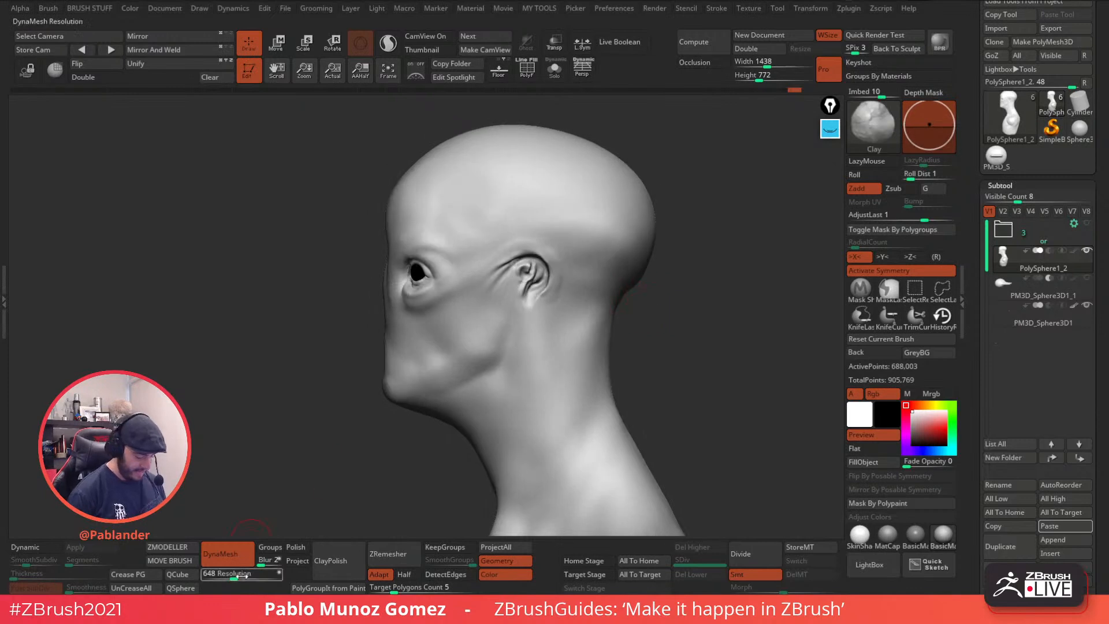
- Set the DynaMesh resolution to 904 and remesh the bust
{"action": "left_click_drag", "start_coordinate": [233, 575], "coordinate": [240, 576]}
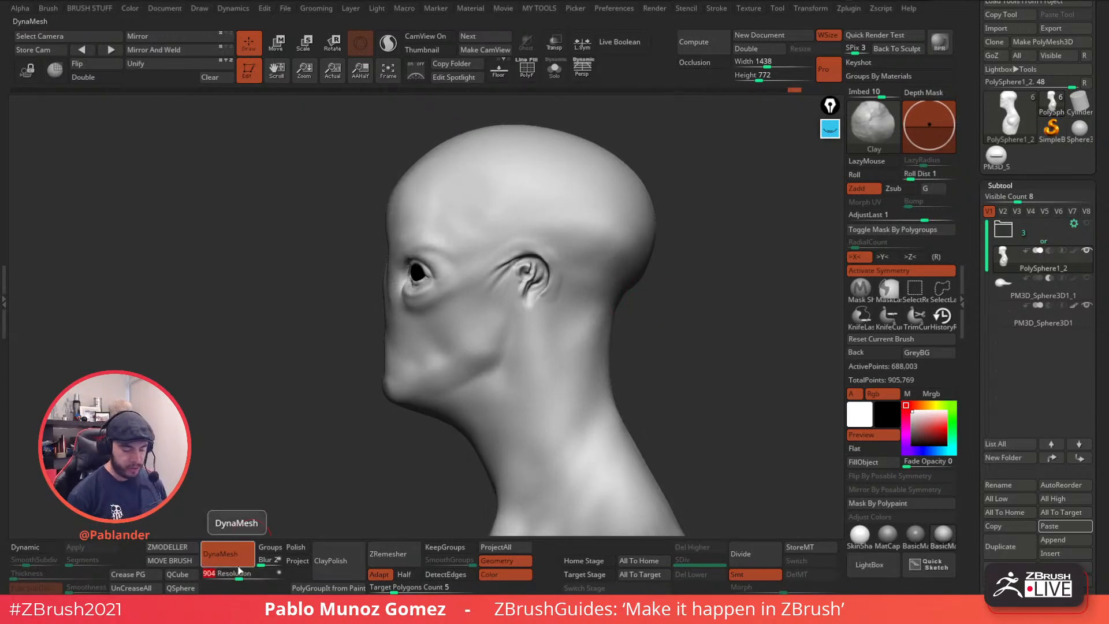
{"action": "mouse_move", "coordinate": [733, 334]}
{"action": "left_mouse_down", "text": "alt"}
{"action": "mouse_move", "coordinate": [663, 317]}
{"action": "mouse_move", "coordinate": [630, 236]}
{"action": "mouse_move", "coordinate": [614, 300]}
{"action": "mouse_move", "coordinate": [644, 267]}
{"action": "left_mouse_up", "text": "alt"}
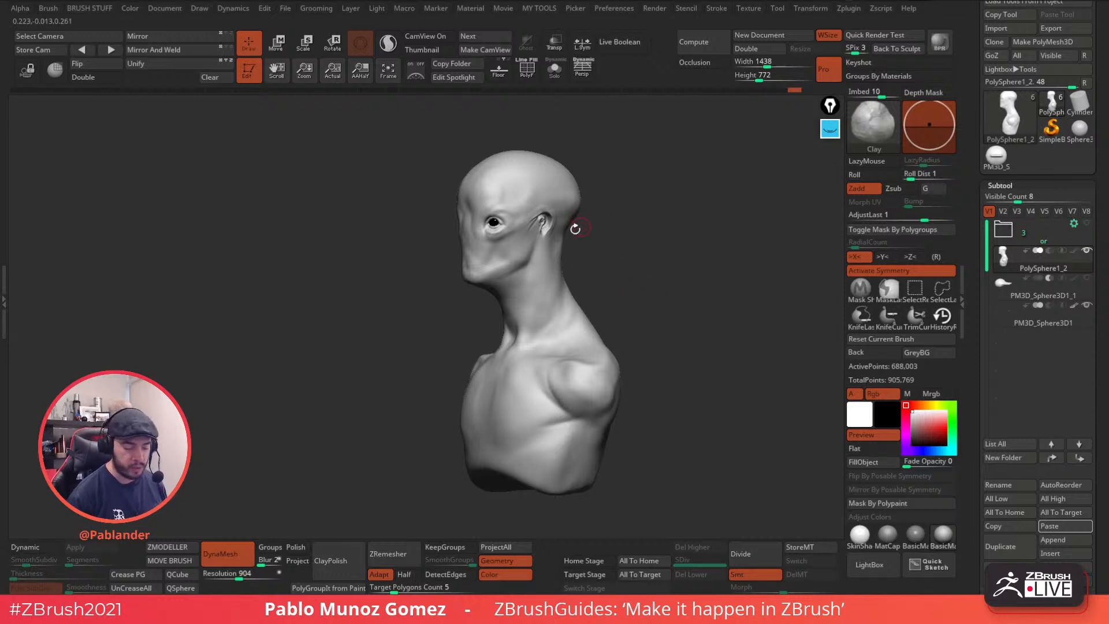
{"action": "right_click_drag", "start_coordinate": [563, 197], "coordinate": [577, 301], "text": "ctrl"}
{"action": "left_click_drag", "start_coordinate": [647, 240], "coordinate": [673, 334], "text": "ctrl"}
- Thicken the skin fold along the ear's upper edge with the Inflat brush
{"action": "left_click_drag", "start_coordinate": [611, 314], "coordinate": [514, 254]}
{"action": "mouse_move", "coordinate": [477, 259]}
{"action": "right_mouse_down"}
{"action": "mouse_move", "coordinate": [539, 226]}
{"action": "mouse_move", "coordinate": [491, 254]}
{"action": "mouse_move", "coordinate": [504, 312]}
{"action": "mouse_move", "coordinate": [509, 254]}
{"action": "mouse_move", "coordinate": [471, 223]}
{"action": "right_mouse_up"}
{"action": "key", "text": "shift"}
{"action": "key", "text": "b"}
{"action": "key", "text": "i"}
{"action": "key", "text": "n"}
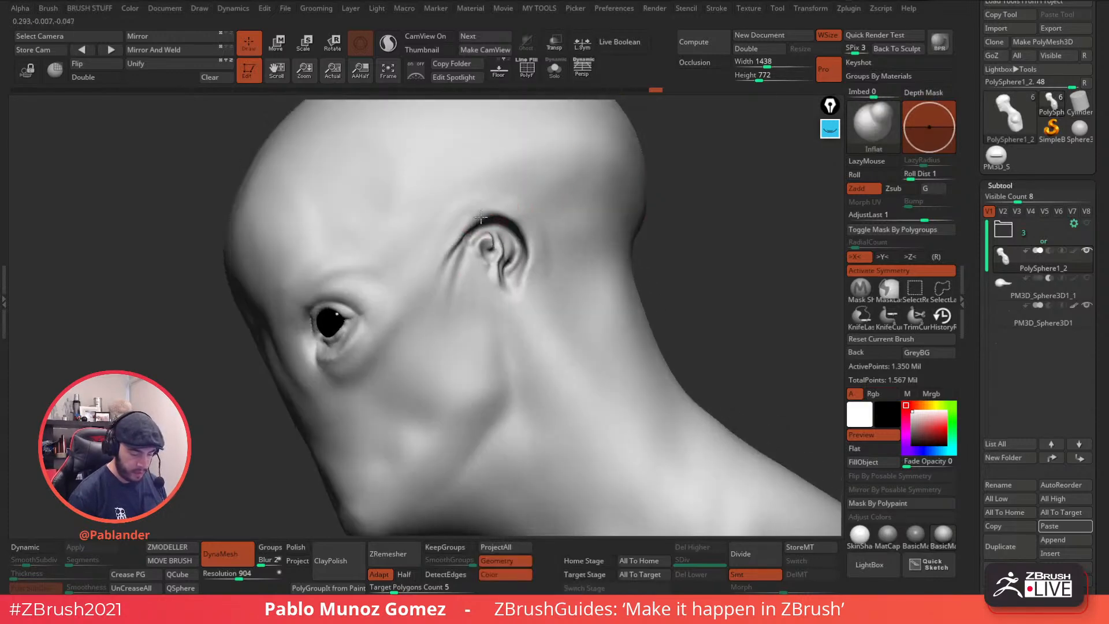
{"action": "mouse_move", "coordinate": [485, 216]}
{"action": "left_mouse_down"}
{"action": "mouse_move", "coordinate": [471, 226]}
{"action": "mouse_move", "coordinate": [505, 223]}
{"action": "left_mouse_up"}
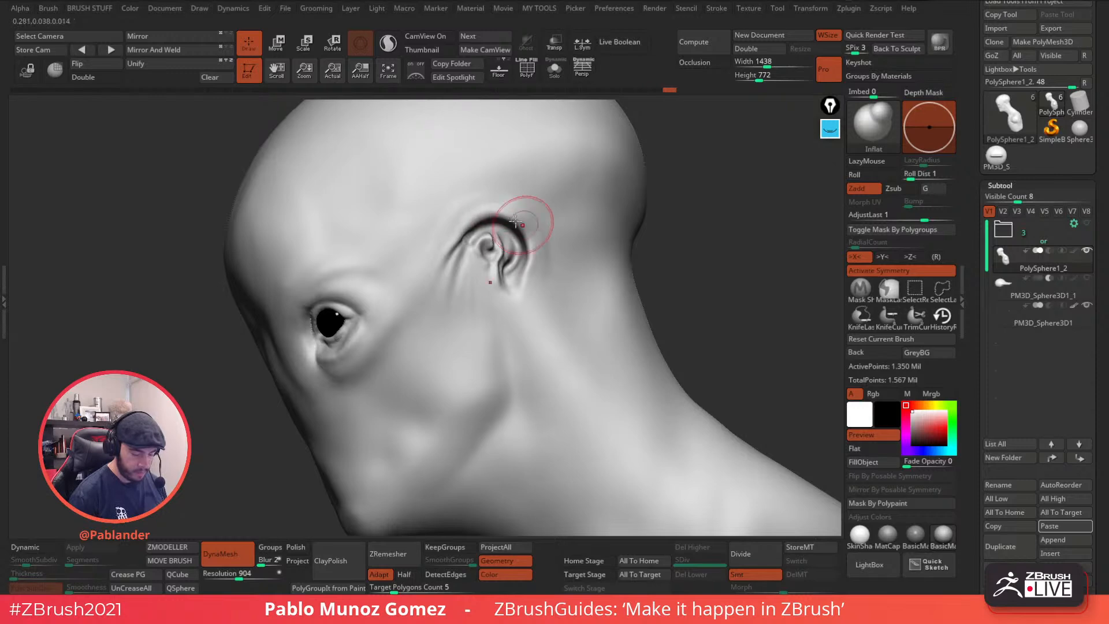
{"action": "key", "text": "shift"}
- Turn on dynamic perspective for viewing the head
{"action": "right_click_drag", "start_coordinate": [565, 248], "coordinate": [636, 309]}
{"action": "key", "text": "p"}
{"action": "mouse_move", "coordinate": [632, 287]}
{"action": "left_mouse_down"}
{"action": "mouse_move", "coordinate": [564, 292]}
{"action": "mouse_move", "coordinate": [631, 287]}
{"action": "mouse_move", "coordinate": [562, 296]}
{"action": "mouse_move", "coordinate": [611, 328]}
{"action": "mouse_move", "coordinate": [584, 298]}
{"action": "left_mouse_up"}
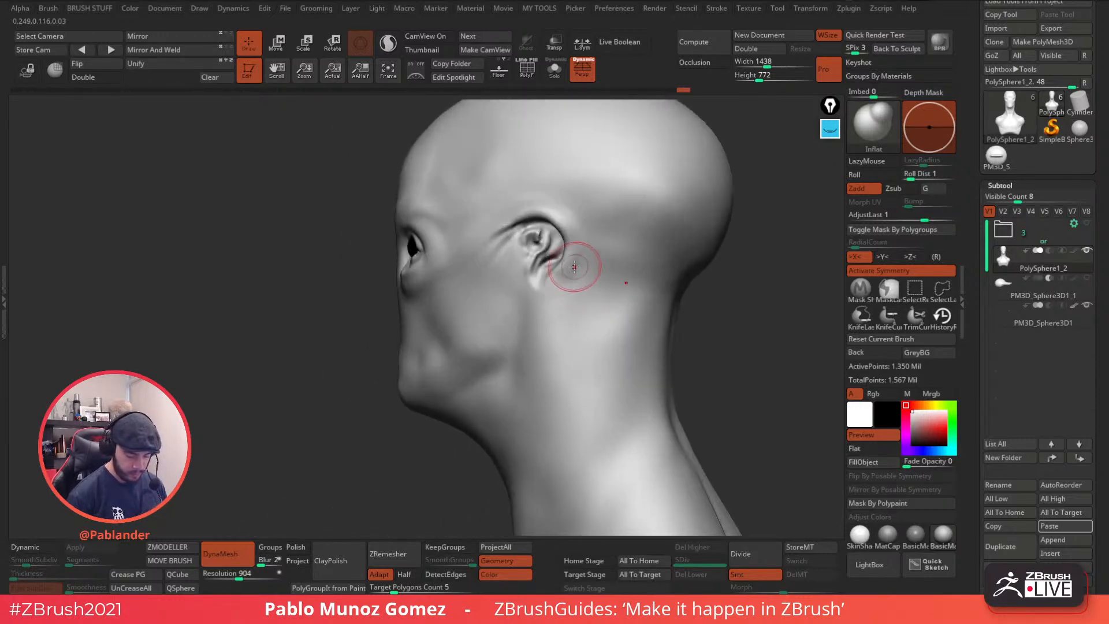
- Inflate the neck muscle running down from below the ear
{"action": "right_click_drag", "start_coordinate": [537, 319], "coordinate": [548, 286]}
{"action": "left_click_drag", "start_coordinate": [536, 333], "coordinate": [524, 375]}
{"action": "key", "text": "space"}
{"action": "left_click_drag", "start_coordinate": [548, 298], "coordinate": [559, 297]}
- Sculpt the neck muscle from below the ear down to the base of the neck with the Standard brush, then smooth it
{"action": "key", "text": "b"}
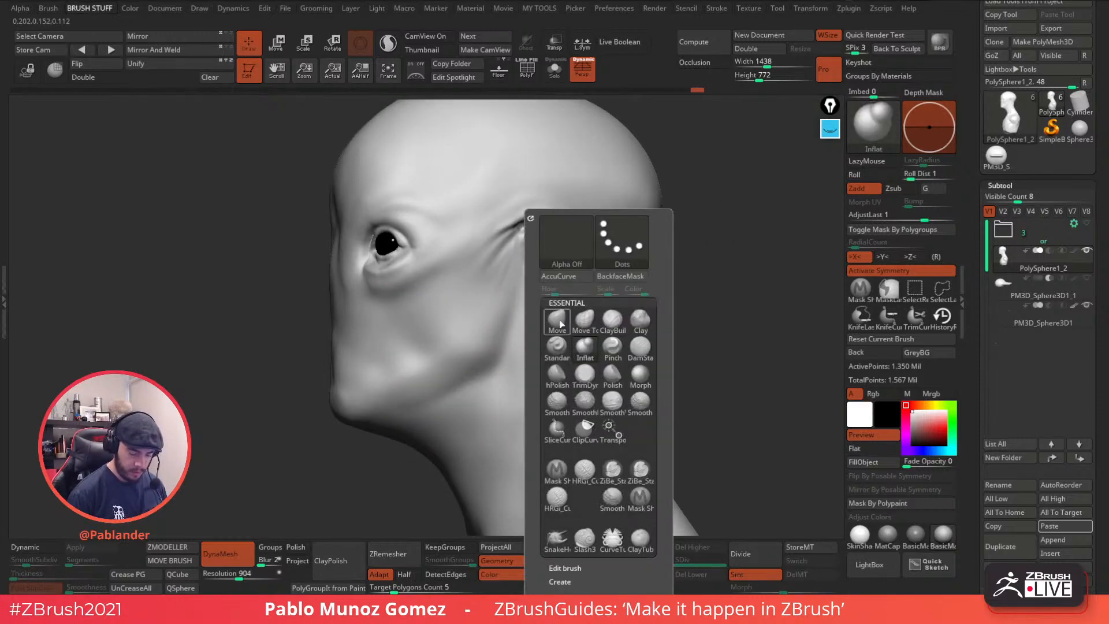
{"action": "key", "text": "s"}
{"action": "key", "text": "t"}
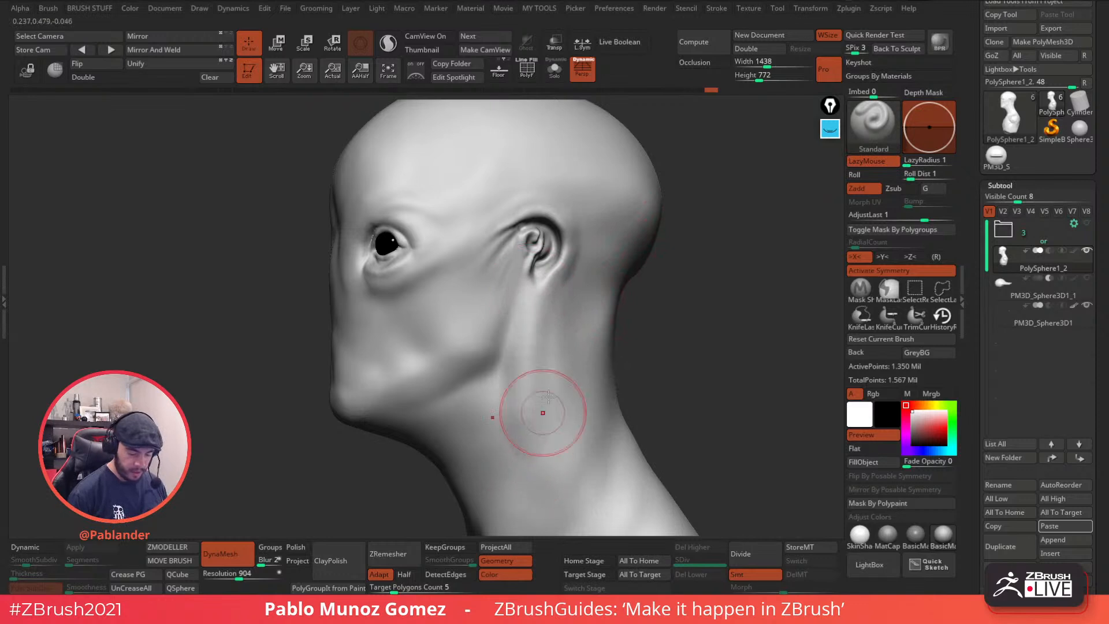
{"action": "key", "text": "shift"}
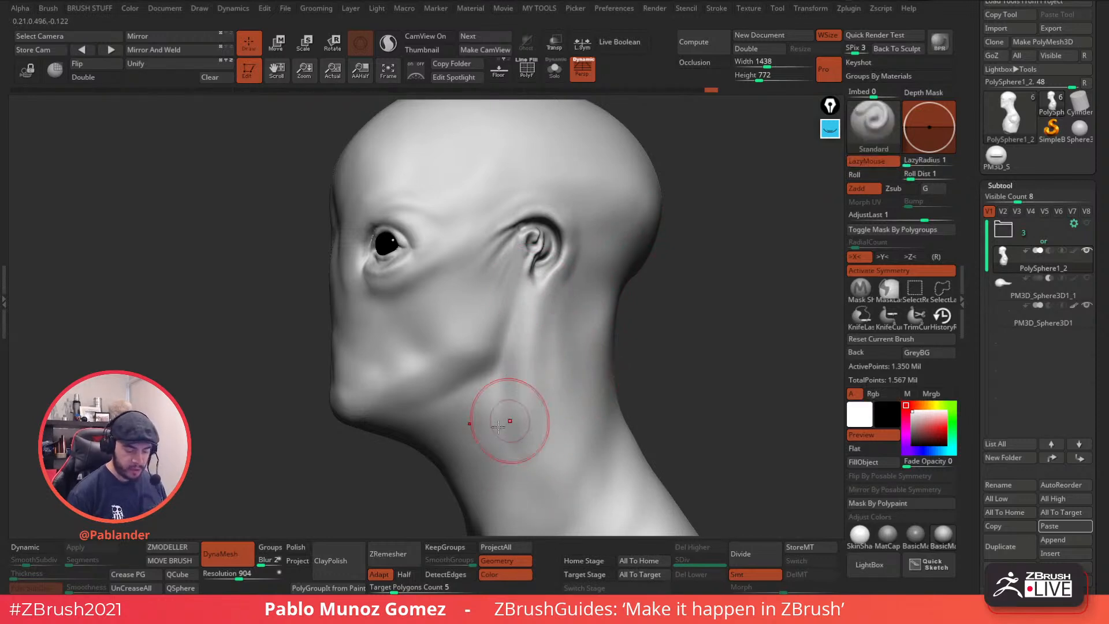
{"action": "key", "text": "ctrl+z"}
{"action": "right_click_drag", "start_coordinate": [562, 309], "coordinate": [543, 262], "text": "alt"}
{"action": "left_click_drag", "start_coordinate": [526, 250], "coordinate": [521, 494]}
{"action": "mouse_move", "coordinate": [611, 346]}
{"action": "right_mouse_down"}
{"action": "mouse_move", "coordinate": [668, 329]}
{"action": "mouse_move", "coordinate": [623, 341]}
{"action": "right_mouse_up"}
{"action": "left_click_drag", "start_coordinate": [512, 254], "coordinate": [490, 490]}
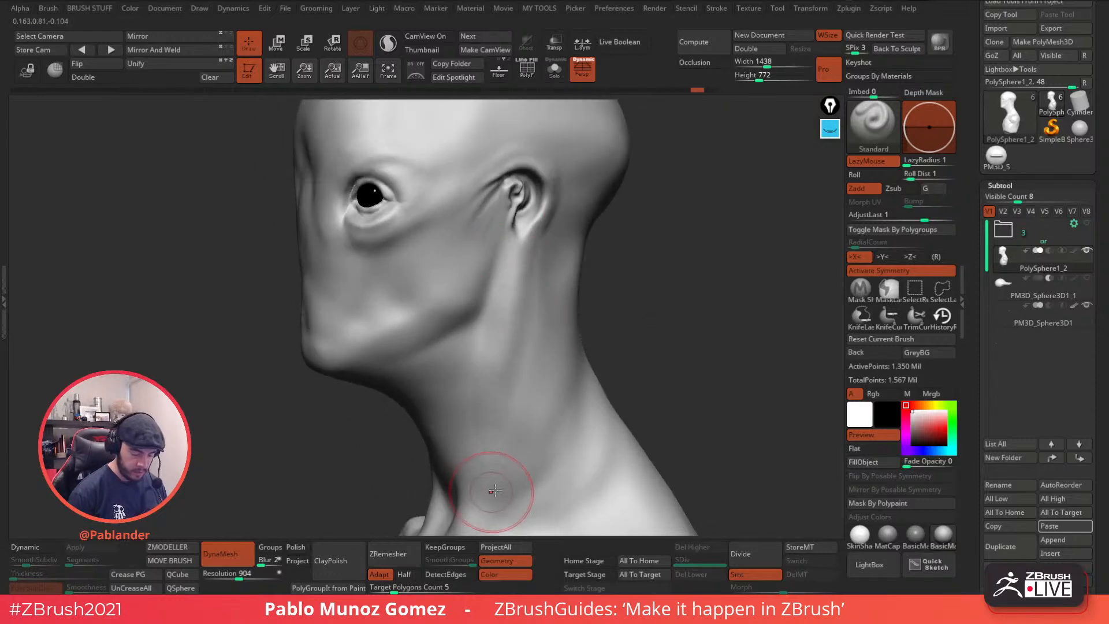
{"action": "left_click_drag", "start_coordinate": [532, 349], "coordinate": [522, 287], "text": "shift"}
{"action": "mouse_move", "coordinate": [536, 358]}
{"action": "right_mouse_down", "text": "alt"}
{"action": "mouse_move", "coordinate": [537, 307]}
{"action": "mouse_move", "coordinate": [507, 347]}
{"action": "mouse_move", "coordinate": [549, 331]}
{"action": "right_mouse_up", "text": "alt"}
- Switch the material to BasicMaterial2 and make Smooth Stronger the active smoothing brush
{"action": "left_click", "coordinate": [917, 531]}
{"action": "right_click_drag", "start_coordinate": [681, 321], "coordinate": [671, 291]}
{"action": "key", "text": "space"}
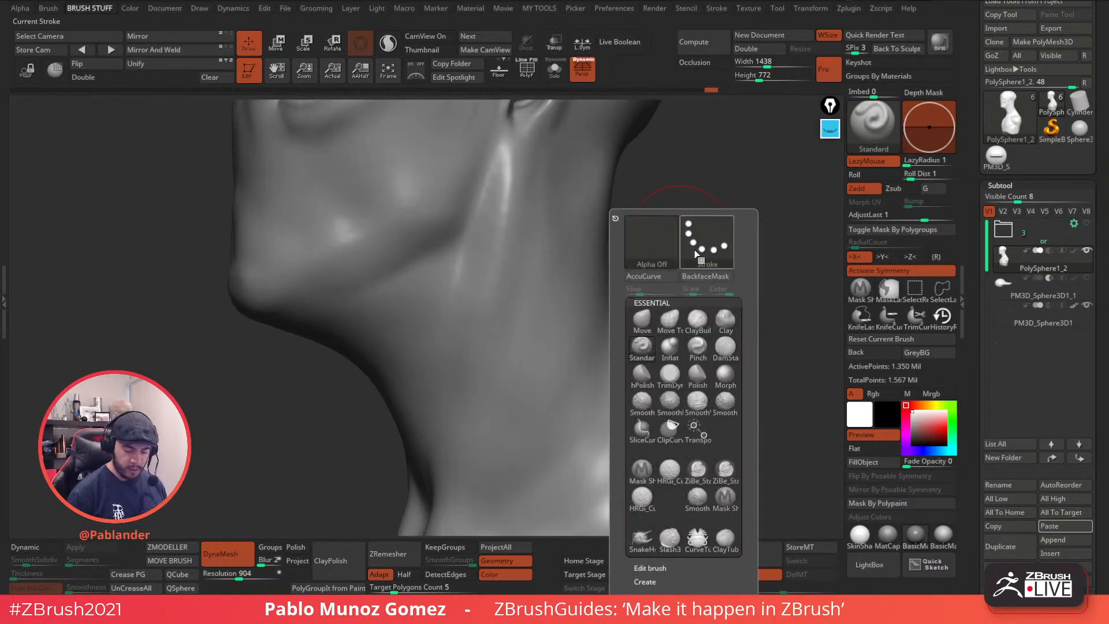
{"action": "left_click", "coordinate": [726, 403]}
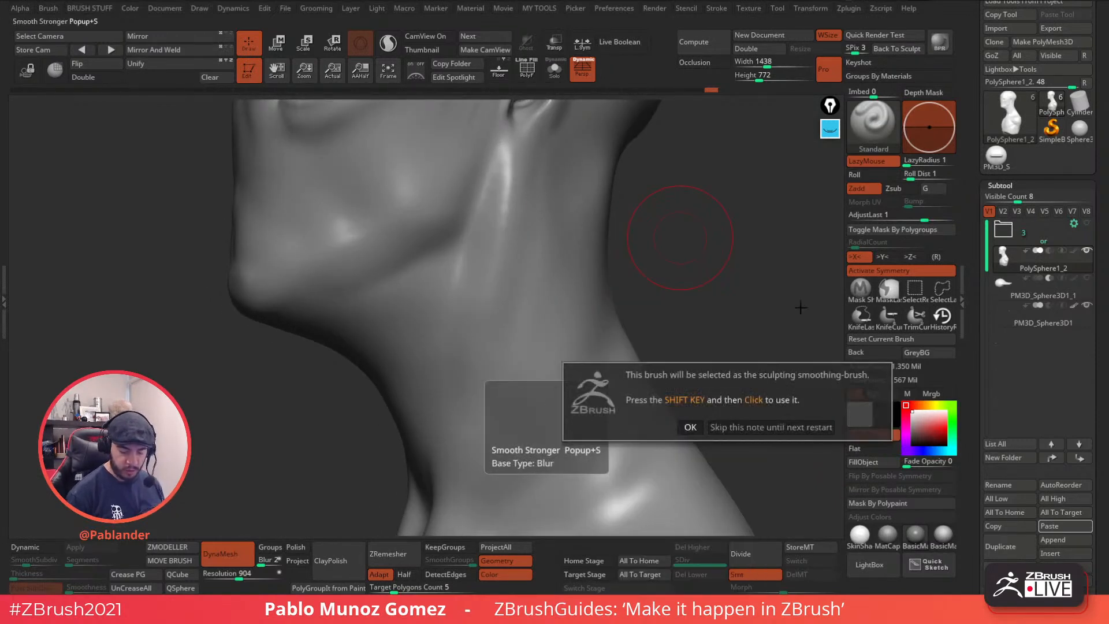
{"action": "left_click", "coordinate": [746, 426]}
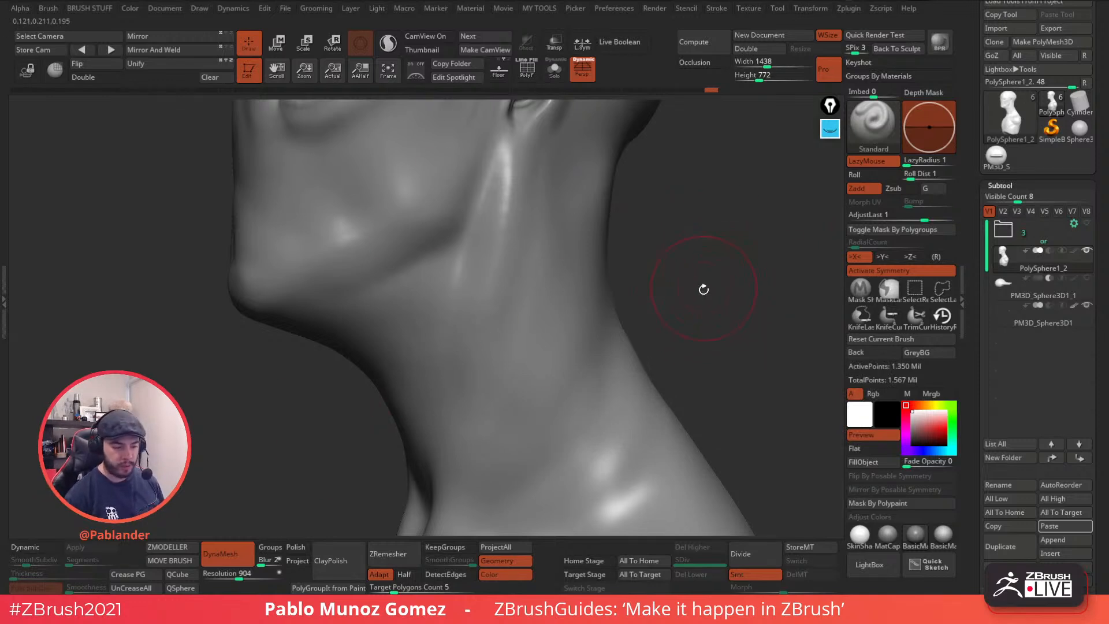
- Look up the Smooth Stronger brush in LightBox's Smooth brush folder
{"action": "left_click", "coordinate": [869, 564]}
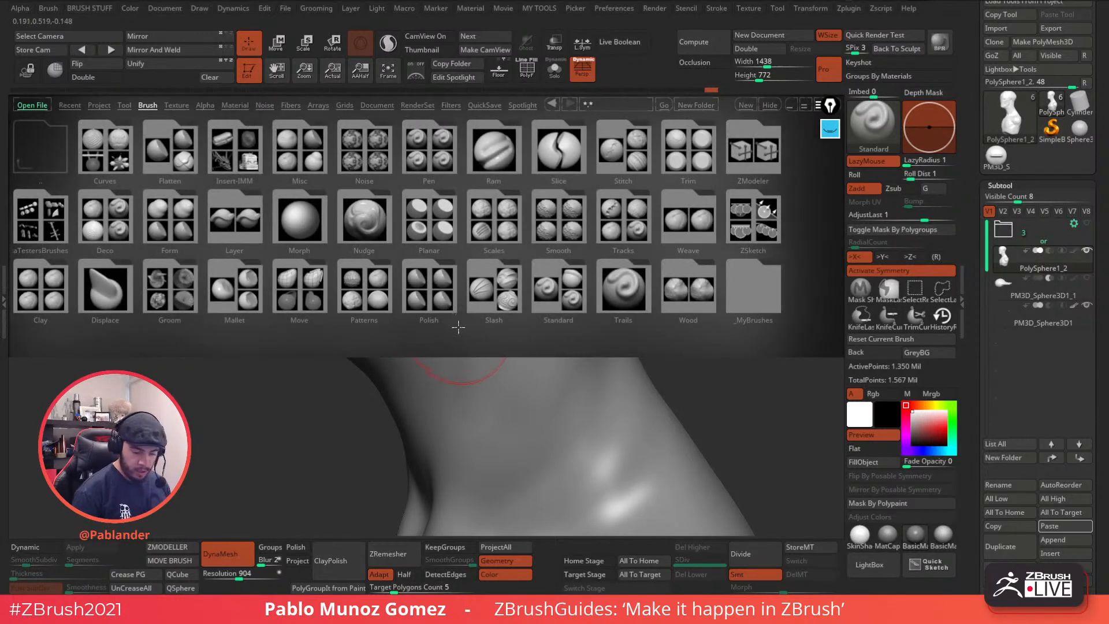
{"action": "left_click", "coordinate": [549, 239]}
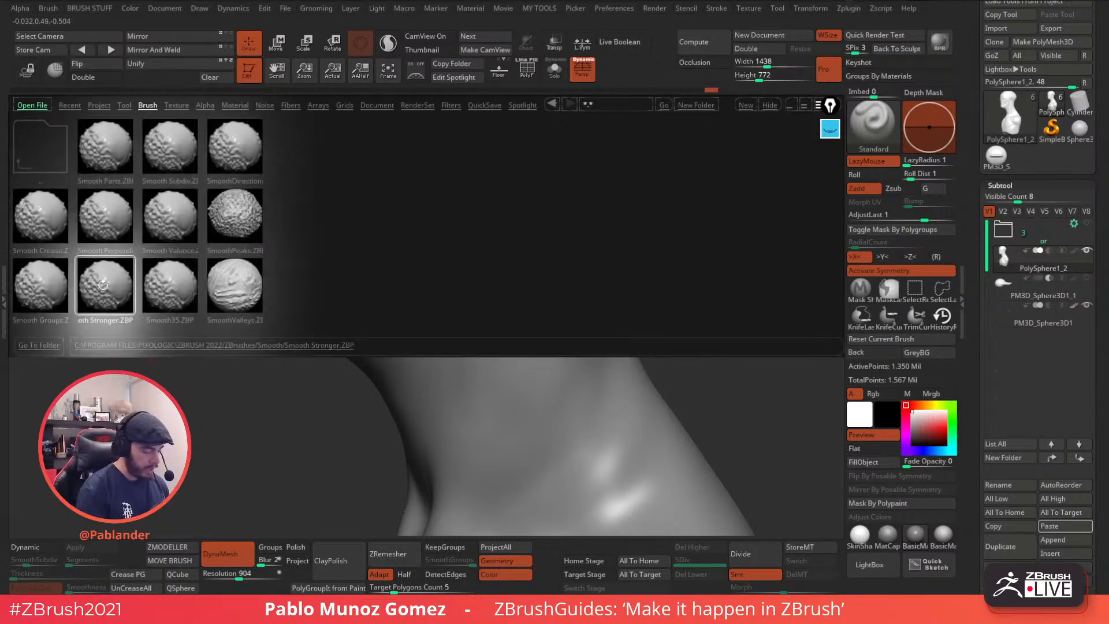
{"action": "left_click", "coordinate": [872, 567]}
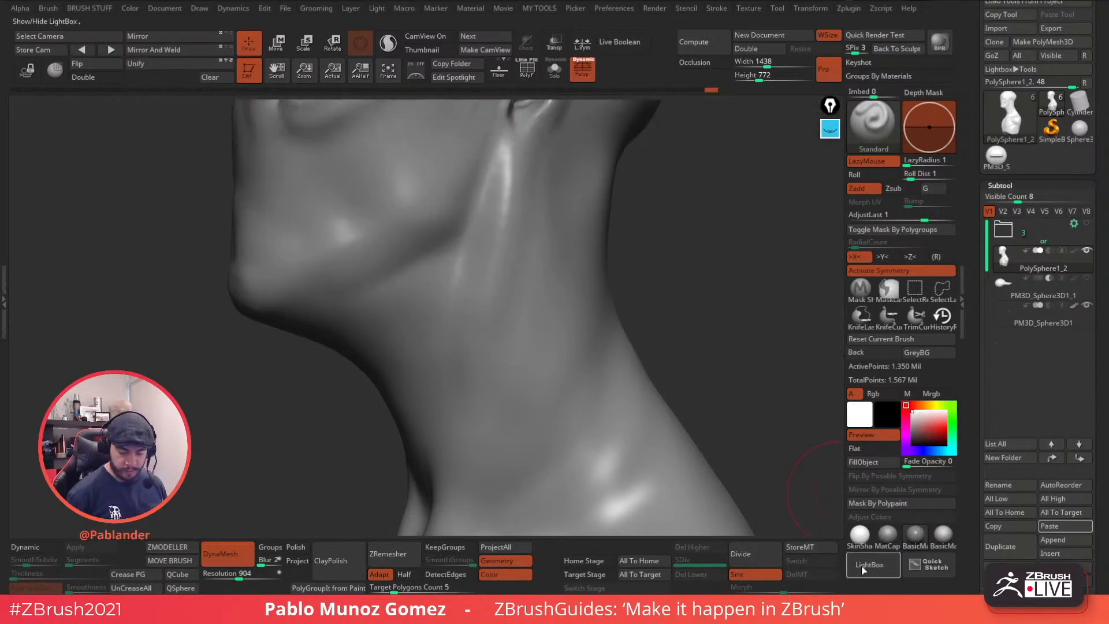
- Soften the neck muscle below the ear and the jawline transition with the Smooth Stronger brush
{"action": "key", "text": "shift"}
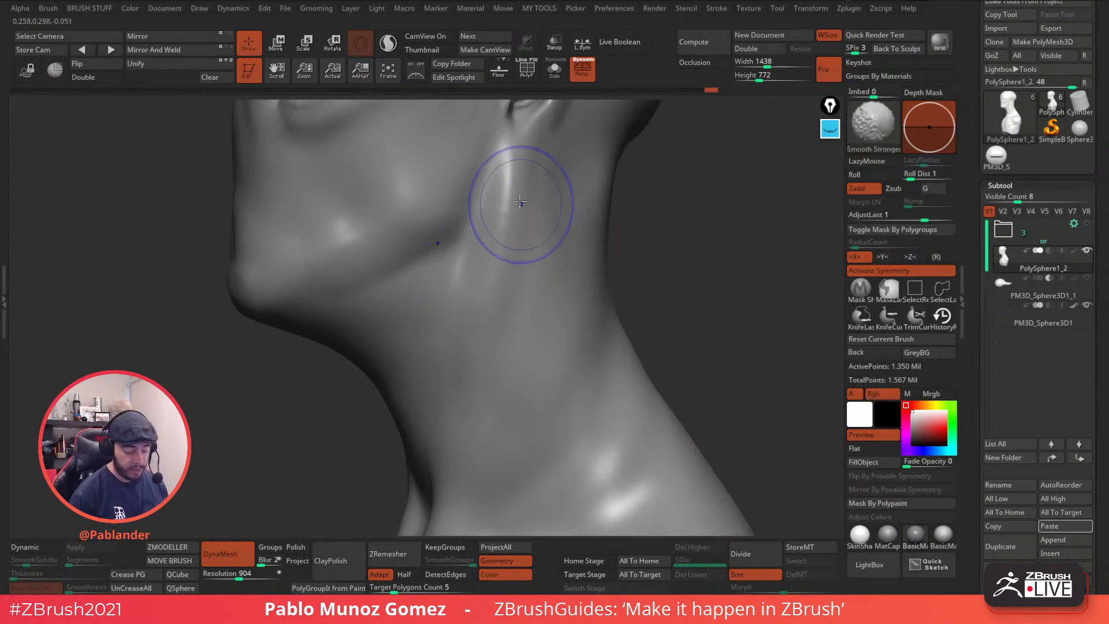
{"action": "key", "text": "space"}
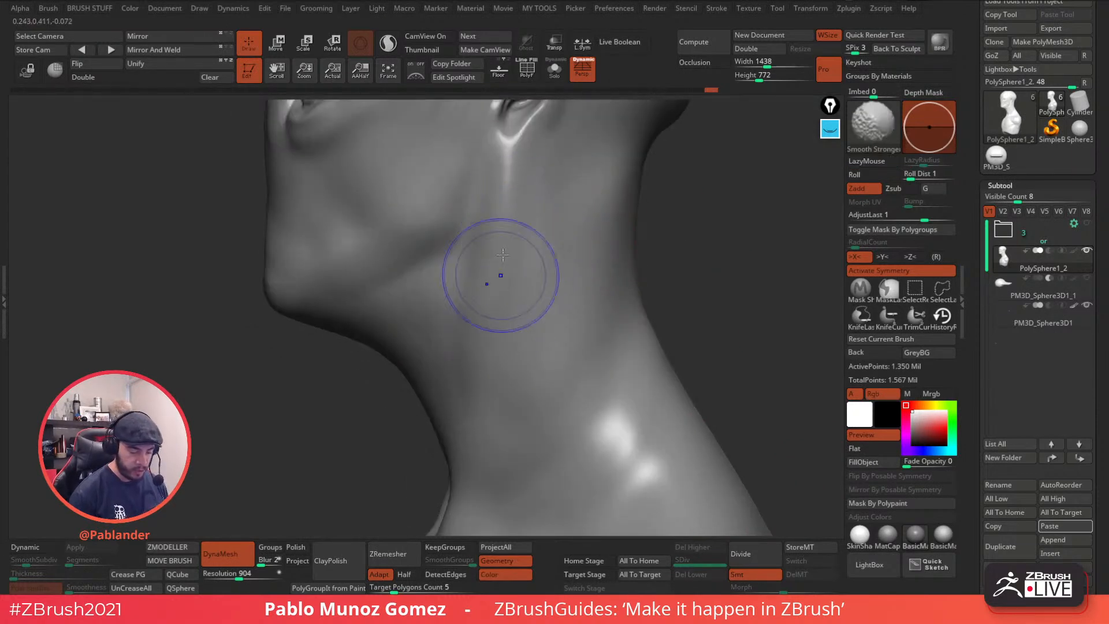
{"action": "left_click_drag", "start_coordinate": [691, 297], "coordinate": [557, 307]}
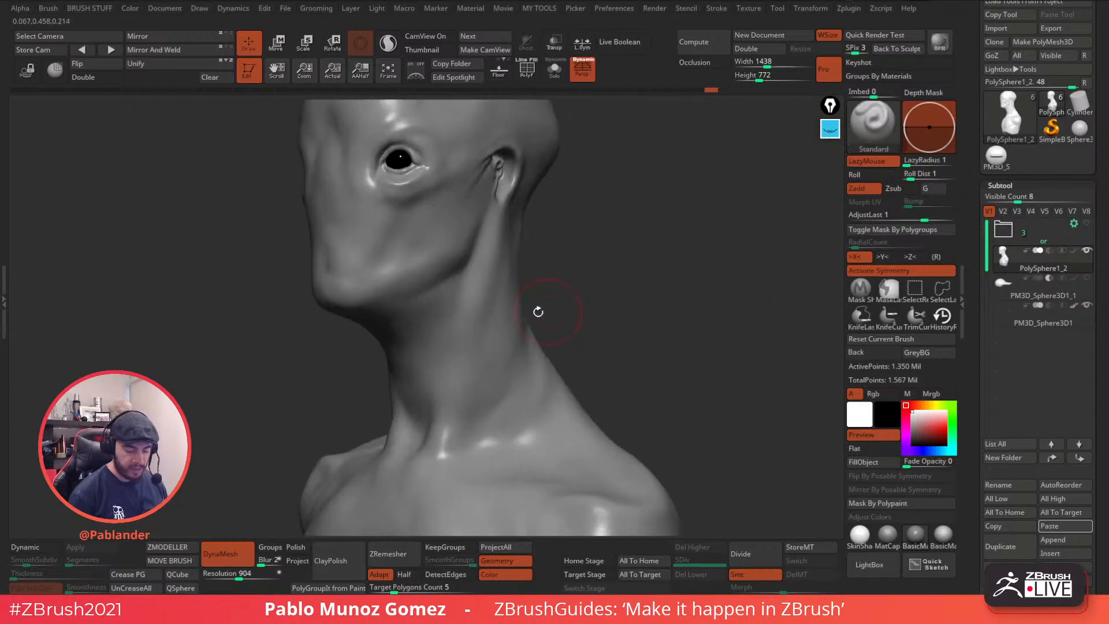
{"action": "key", "text": "shift"}
{"action": "right_click_drag", "start_coordinate": [507, 254], "coordinate": [567, 253]}
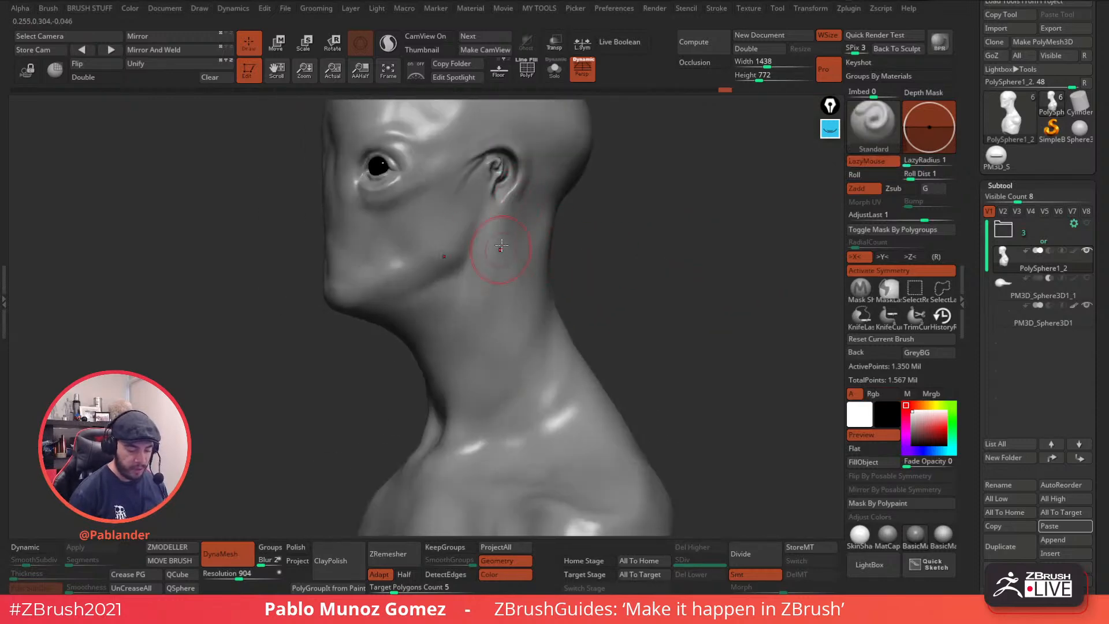
{"action": "mouse_move", "coordinate": [511, 213]}
{"action": "right_mouse_down"}
{"action": "mouse_move", "coordinate": [612, 269]}
{"action": "mouse_move", "coordinate": [578, 292]}
{"action": "right_mouse_up"}
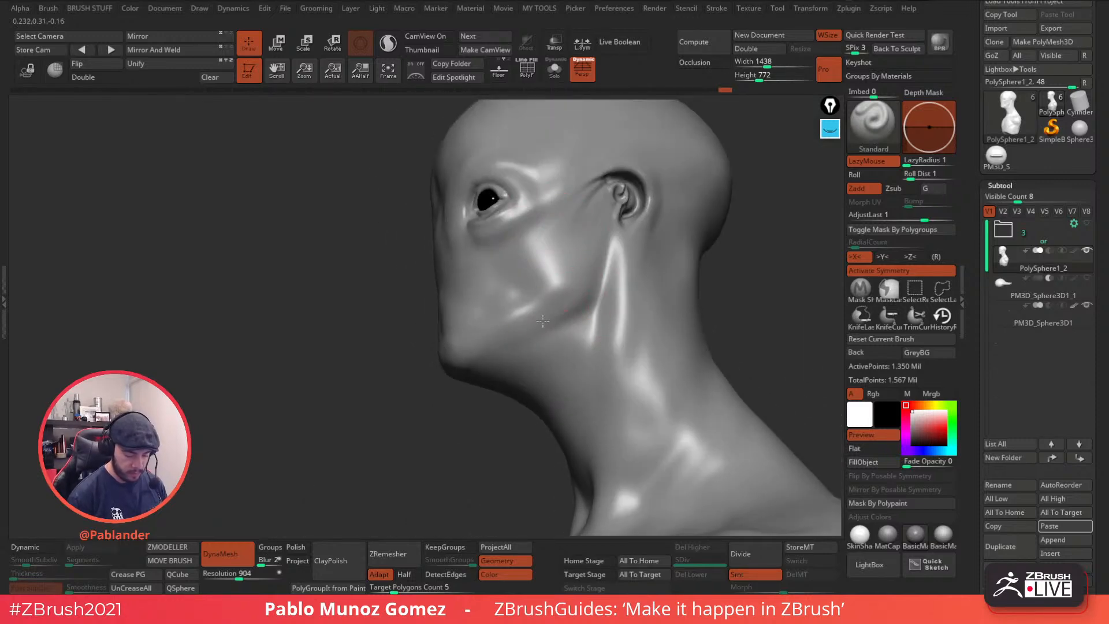
{"action": "key", "text": "shift"}
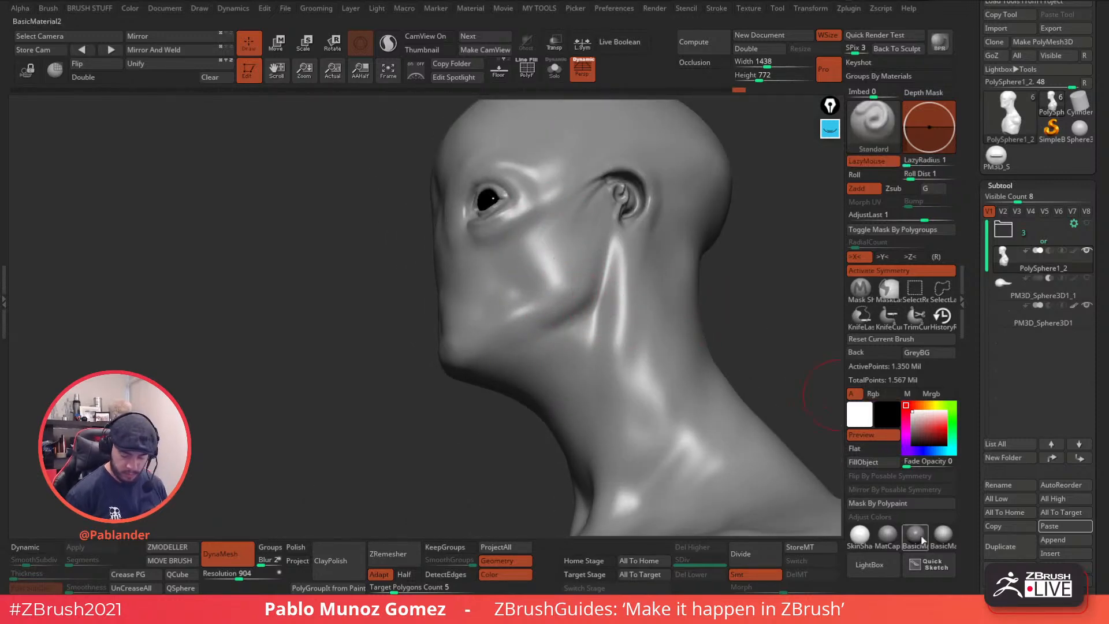
{"action": "mouse_move", "coordinate": [663, 366]}
{"action": "right_mouse_down"}
{"action": "mouse_move", "coordinate": [609, 233]}
{"action": "mouse_move", "coordinate": [583, 254]}
{"action": "mouse_move", "coordinate": [567, 315]}
{"action": "mouse_move", "coordinate": [532, 302]}
{"action": "right_mouse_up"}
{"action": "key", "text": "shift"}
- Refine the ear's inner folds with the Standard brush and smooth the area around the ear opening
{"action": "mouse_move", "coordinate": [456, 276]}
{"action": "right_mouse_down"}
{"action": "mouse_move", "coordinate": [564, 266]}
{"action": "mouse_move", "coordinate": [565, 239]}
{"action": "right_mouse_up"}
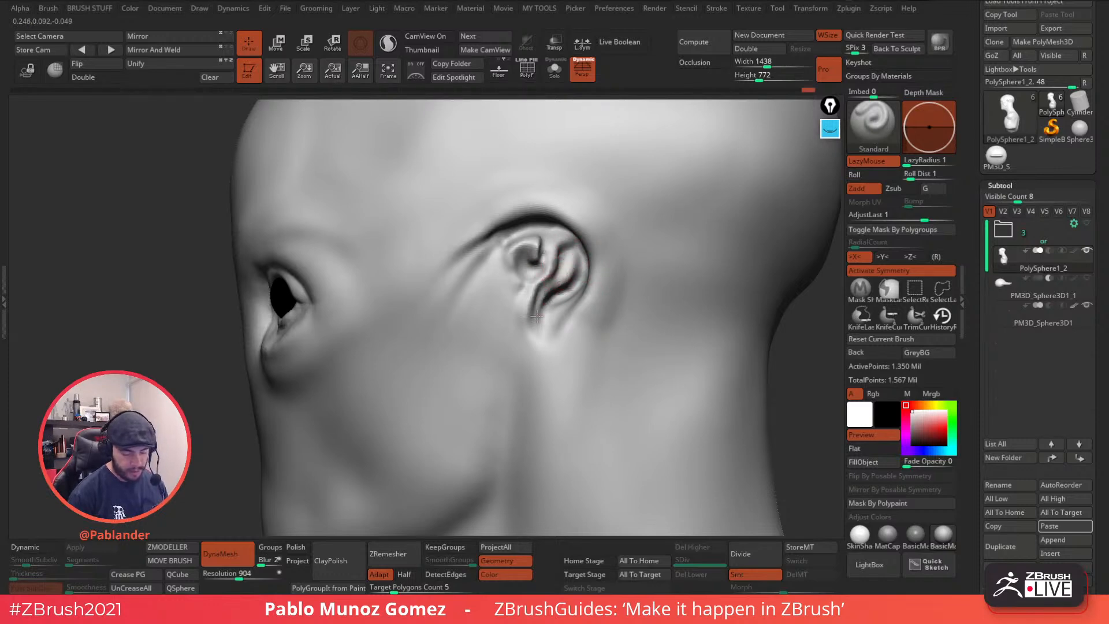
{"action": "right_click_drag", "start_coordinate": [568, 307], "coordinate": [565, 285]}
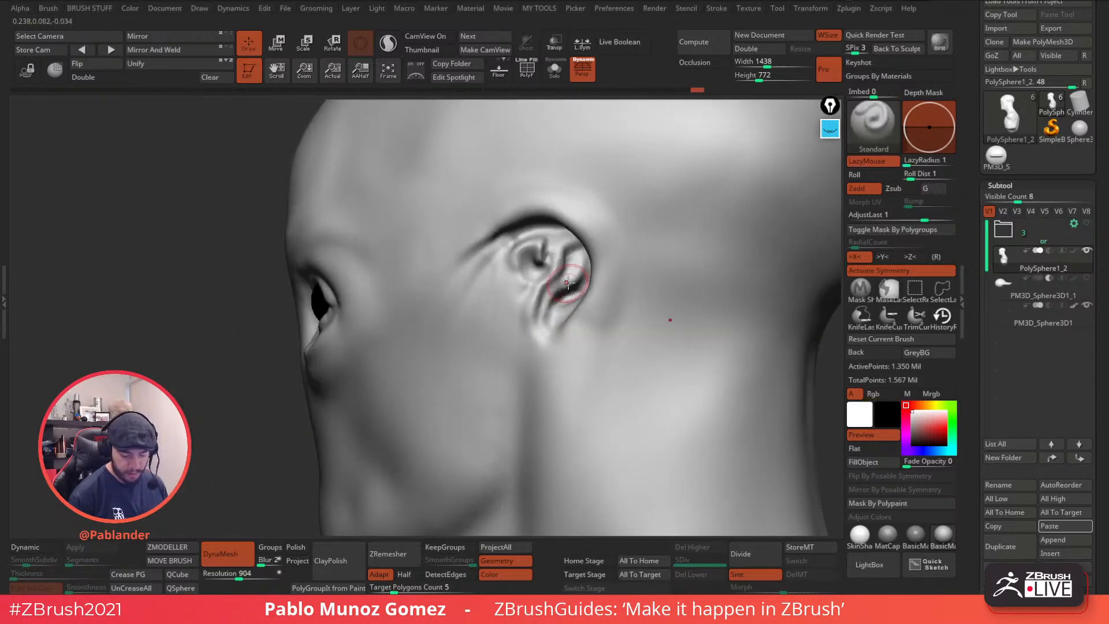
{"action": "left_click_drag", "start_coordinate": [513, 277], "coordinate": [525, 258], "text": "shift"}
- Build up the skin in front of the ear with the Clay brush and smooth its transition into the cheek
{"action": "key", "text": "b"}
{"action": "key", "text": "c"}
{"action": "key", "text": "l"}
{"action": "mouse_move", "coordinate": [663, 230]}
{"action": "right_mouse_down"}
{"action": "mouse_move", "coordinate": [524, 267]}
{"action": "mouse_move", "coordinate": [560, 256]}
{"action": "right_mouse_up"}
{"action": "key", "text": "shift"}
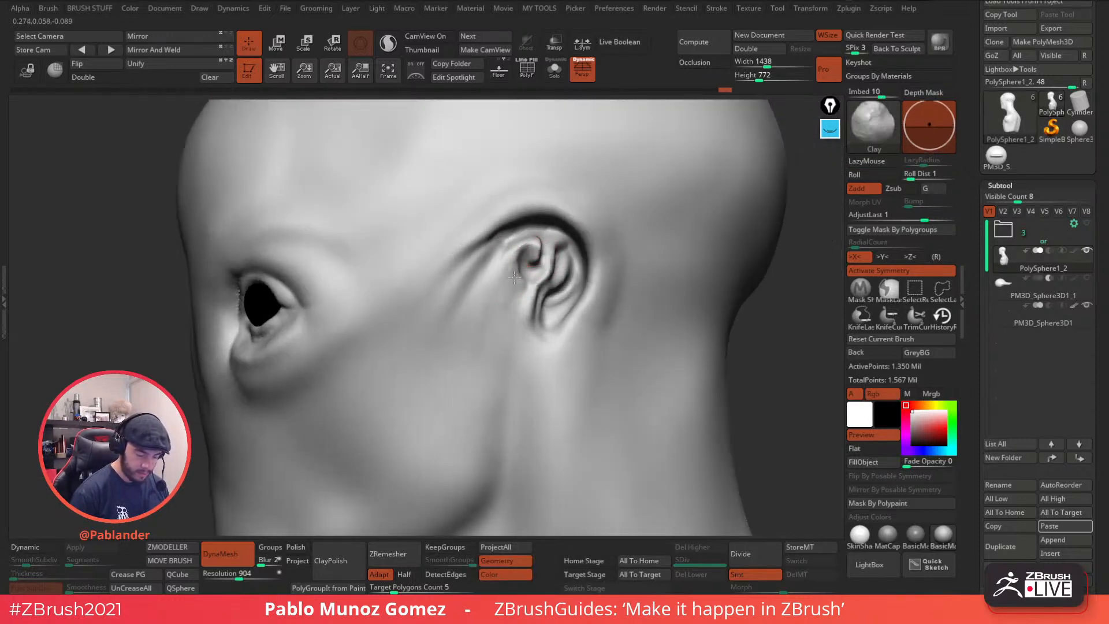
{"action": "left_click_drag", "start_coordinate": [514, 291], "coordinate": [514, 249]}
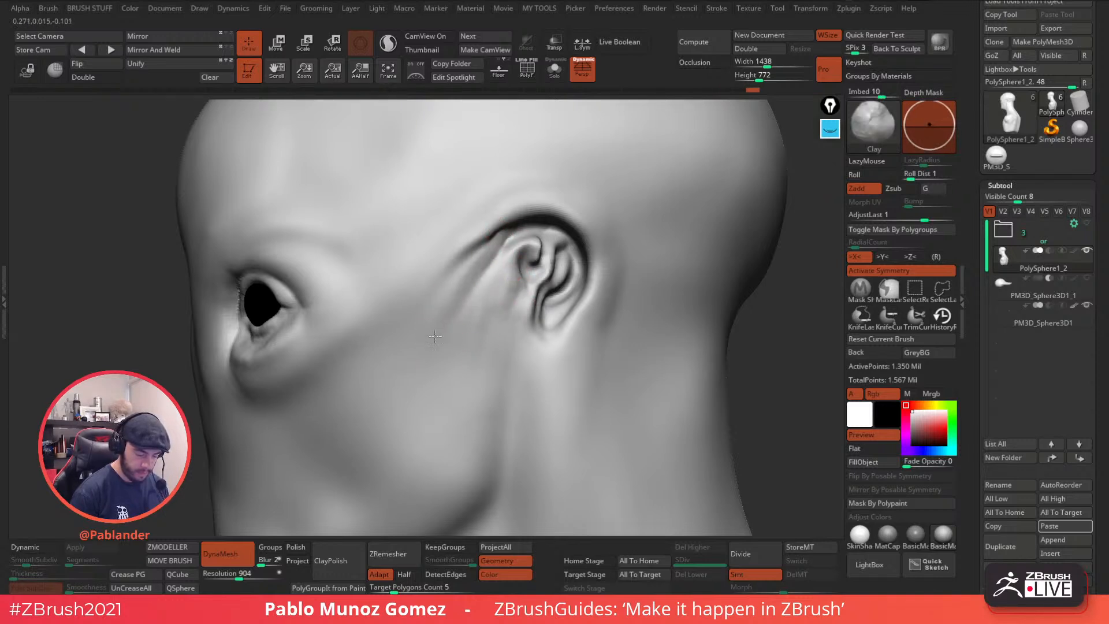
{"action": "key", "text": "shift"}
- Sculpt the skull's lower edge from above the ear to the back of the head with the Standard brush, softening the strokes
{"action": "mouse_move", "coordinate": [561, 195]}
{"action": "right_mouse_down"}
{"action": "mouse_move", "coordinate": [569, 265]}
{"action": "mouse_move", "coordinate": [638, 355]}
{"action": "mouse_move", "coordinate": [591, 320]}
{"action": "right_mouse_up"}
{"action": "mouse_move", "coordinate": [456, 260]}
{"action": "right_mouse_down"}
{"action": "mouse_move", "coordinate": [640, 341]}
{"action": "mouse_move", "coordinate": [633, 282]}
{"action": "mouse_move", "coordinate": [615, 319]}
{"action": "mouse_move", "coordinate": [683, 323]}
{"action": "right_mouse_up"}
{"action": "key", "text": "b"}
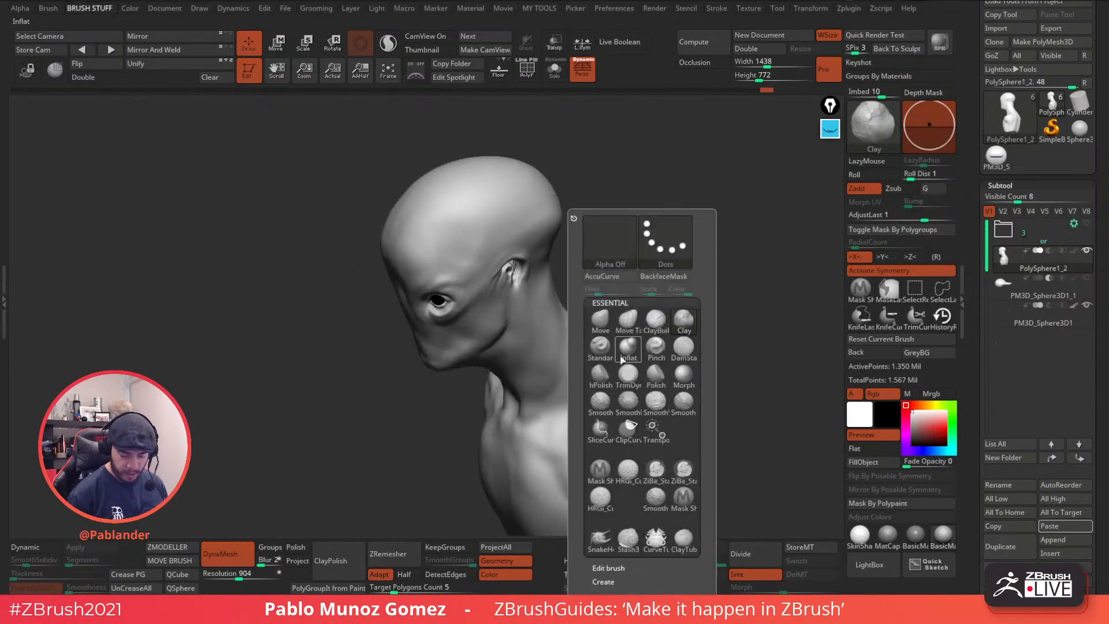
{"action": "key", "text": "s"}
{"action": "key", "text": "t"}
{"action": "mouse_move", "coordinate": [624, 361]}
{"action": "right_mouse_down"}
{"action": "mouse_move", "coordinate": [549, 230]}
{"action": "mouse_move", "coordinate": [581, 236]}
{"action": "mouse_move", "coordinate": [530, 230]}
{"action": "right_mouse_up"}
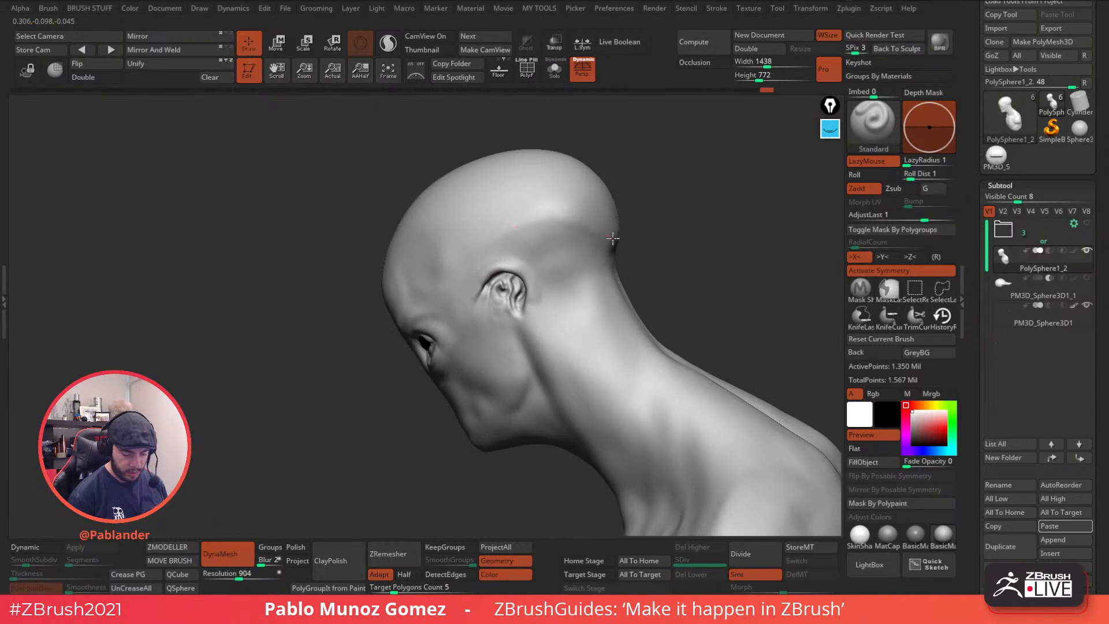
{"action": "key", "text": "shift"}
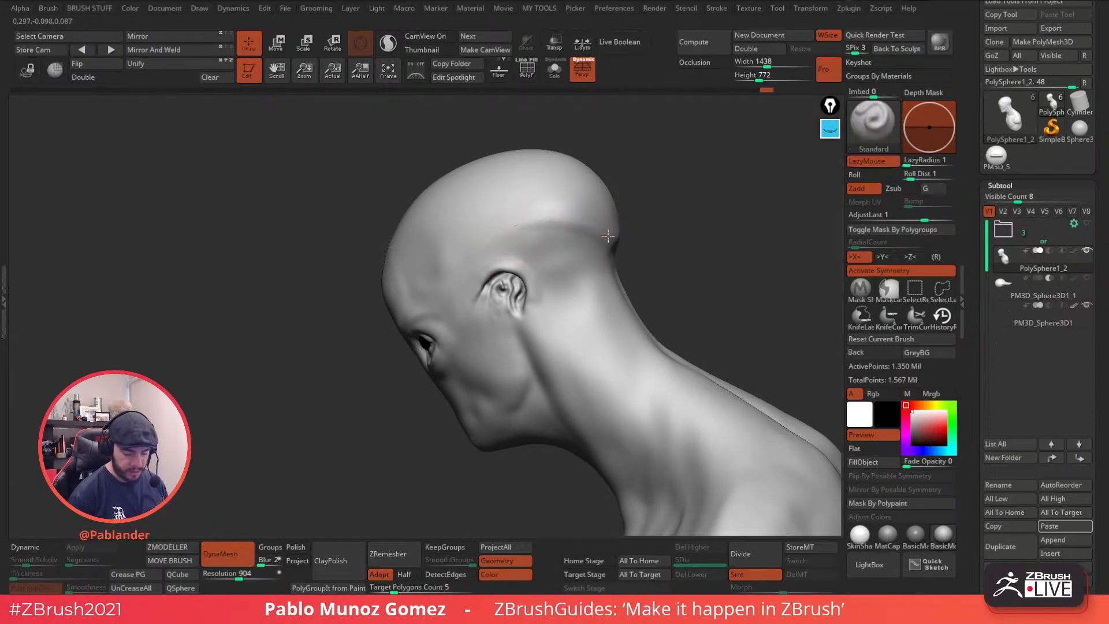
{"action": "key", "text": "shift"}
{"action": "mouse_move", "coordinate": [658, 224]}
{"action": "left_mouse_down"}
{"action": "mouse_move", "coordinate": [602, 233]}
{"action": "mouse_move", "coordinate": [561, 224]}
{"action": "left_mouse_up"}
{"action": "mouse_move", "coordinate": [561, 224]}
{"action": "right_mouse_down"}
{"action": "mouse_move", "coordinate": [598, 240]}
{"action": "mouse_move", "coordinate": [575, 248]}
{"action": "right_mouse_up"}
{"action": "key", "text": "shift"}
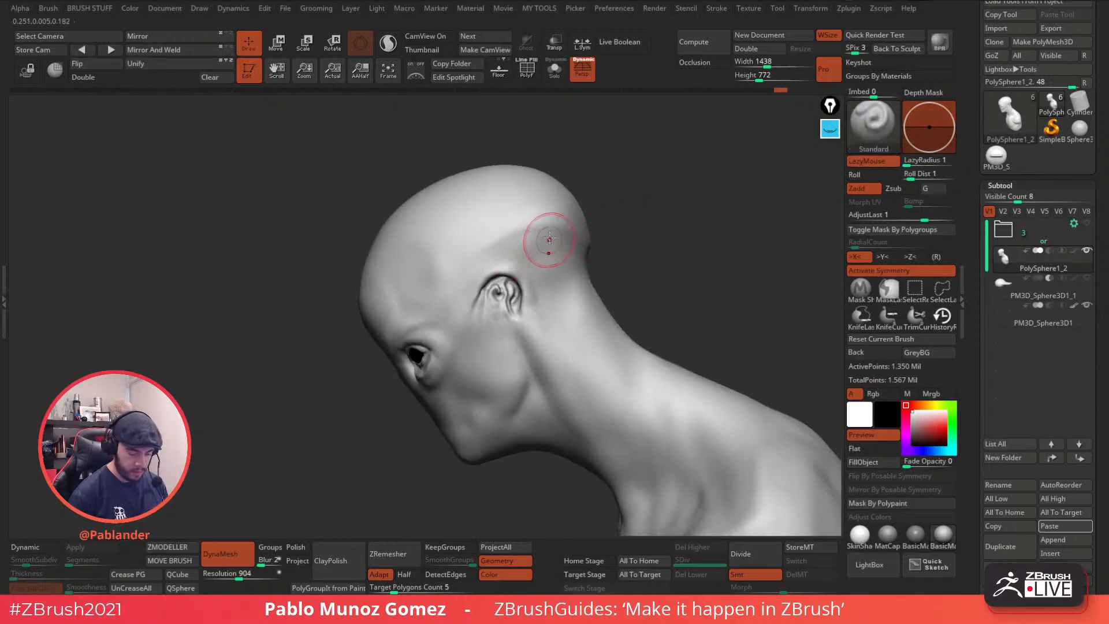
- Smooth the skull ridge above the ear and blend its front end into the temple
{"action": "key", "text": "shift"}
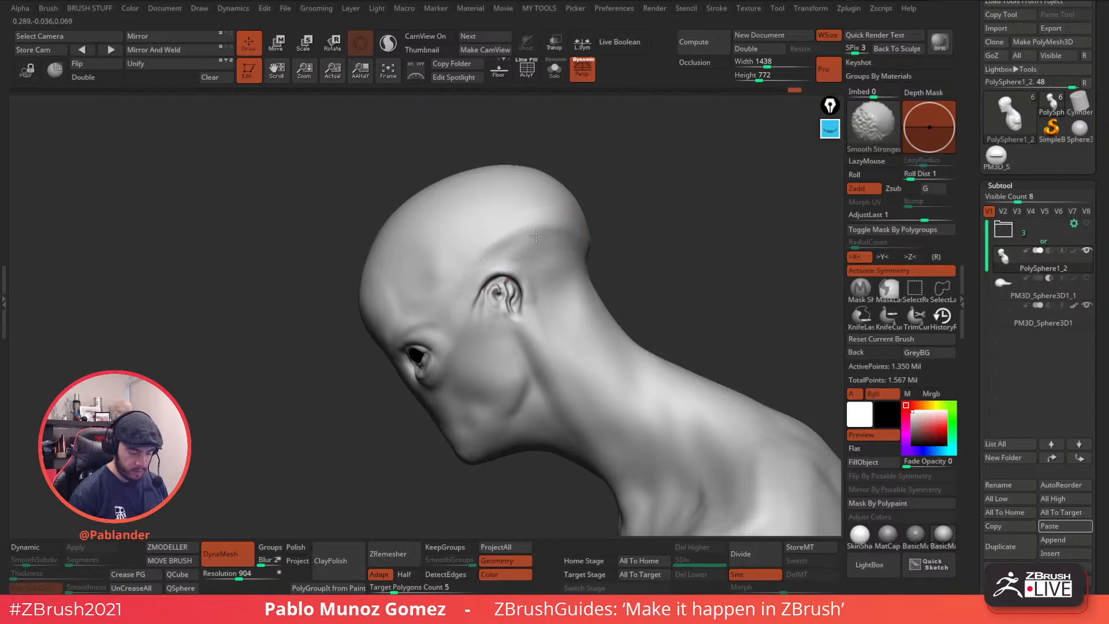
{"action": "left_click_drag", "start_coordinate": [621, 266], "coordinate": [654, 244]}
{"action": "key", "text": "shift"}
{"action": "mouse_move", "coordinate": [597, 209]}
{"action": "left_mouse_down"}
{"action": "mouse_move", "coordinate": [622, 198]}
{"action": "mouse_move", "coordinate": [621, 170]}
{"action": "mouse_move", "coordinate": [686, 213]}
{"action": "left_mouse_up"}
{"action": "mouse_move", "coordinate": [577, 240]}
{"action": "right_mouse_down"}
{"action": "mouse_move", "coordinate": [582, 276]}
{"action": "mouse_move", "coordinate": [577, 232]}
{"action": "right_mouse_up"}
{"action": "left_click_drag", "start_coordinate": [465, 251], "coordinate": [484, 243], "text": "shift"}
{"action": "mouse_move", "coordinate": [543, 341]}
{"action": "right_mouse_down"}
{"action": "mouse_move", "coordinate": [555, 267]}
{"action": "mouse_move", "coordinate": [560, 347]}
{"action": "mouse_move", "coordinate": [522, 188]}
{"action": "mouse_move", "coordinate": [562, 192]}
{"action": "right_mouse_up"}
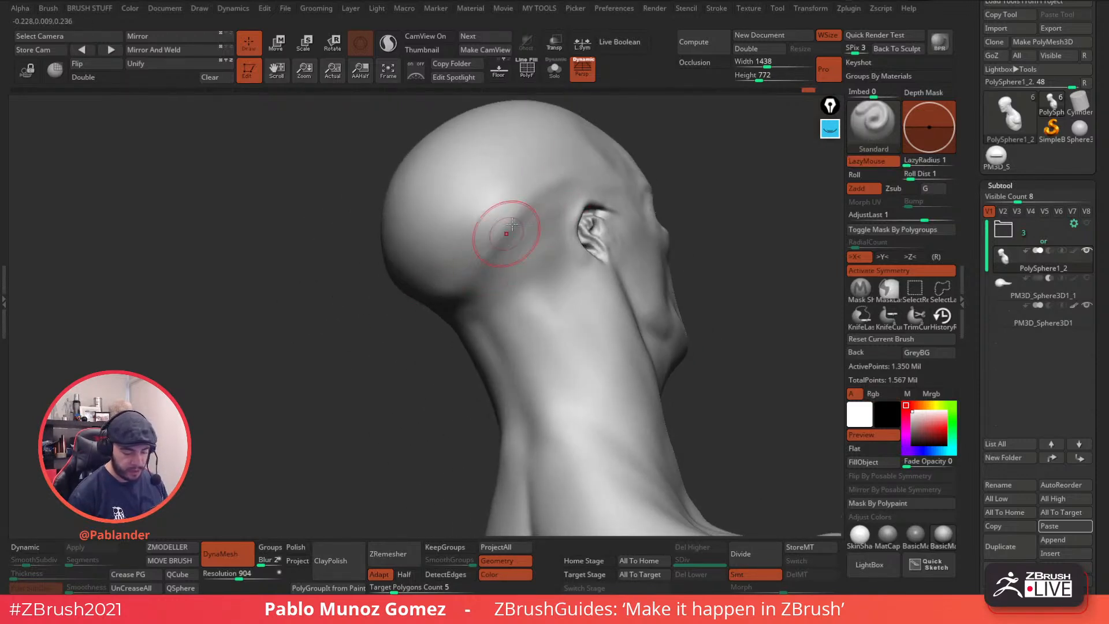
- Refine the skull ridge behind and above the ear from the opposite side of the head, blending it with Smooth Stronger
{"action": "key", "text": "shift"}
{"action": "right_click_drag", "start_coordinate": [594, 329], "coordinate": [501, 239]}
{"action": "key", "text": "shift"}
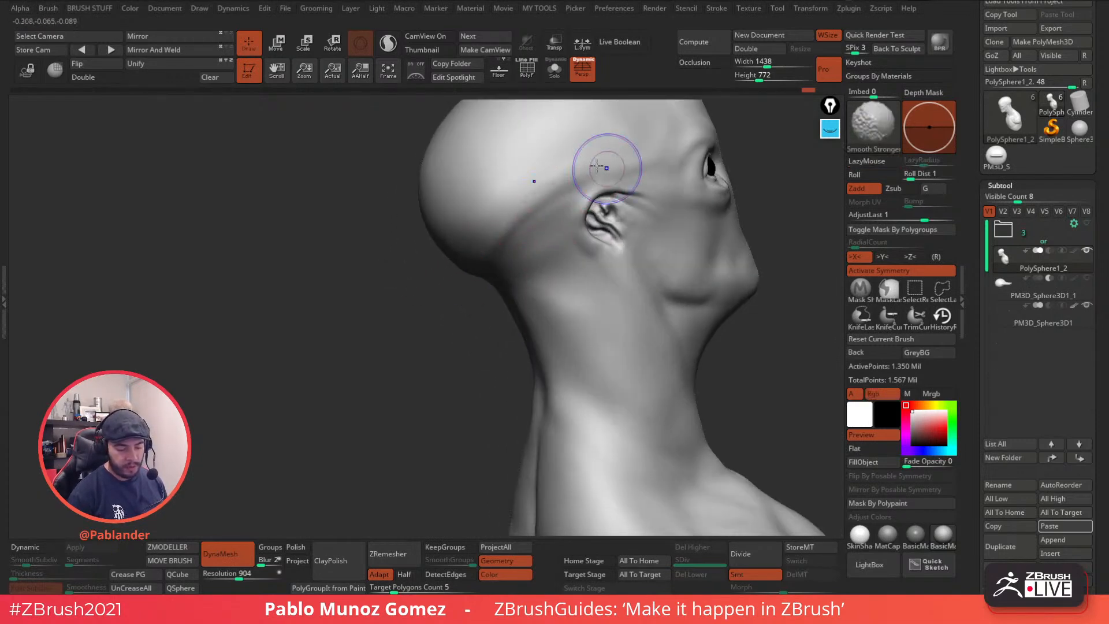
{"action": "key", "text": "shift"}
{"action": "mouse_move", "coordinate": [473, 265]}
{"action": "right_mouse_down"}
{"action": "mouse_move", "coordinate": [542, 234]}
{"action": "mouse_move", "coordinate": [550, 258]}
{"action": "right_mouse_up"}
{"action": "key", "text": "shift"}
{"action": "key", "text": "shift"}
{"action": "mouse_move", "coordinate": [459, 238]}
{"action": "right_mouse_down"}
{"action": "mouse_move", "coordinate": [661, 260]}
{"action": "mouse_move", "coordinate": [639, 202]}
{"action": "mouse_move", "coordinate": [587, 238]}
{"action": "right_mouse_up"}
- Shape the area behind the ear with the Clay brush and smooth the surface up to the skull ridge
{"action": "key", "text": "b"}
{"action": "key", "text": "c"}
{"action": "key", "text": "l"}
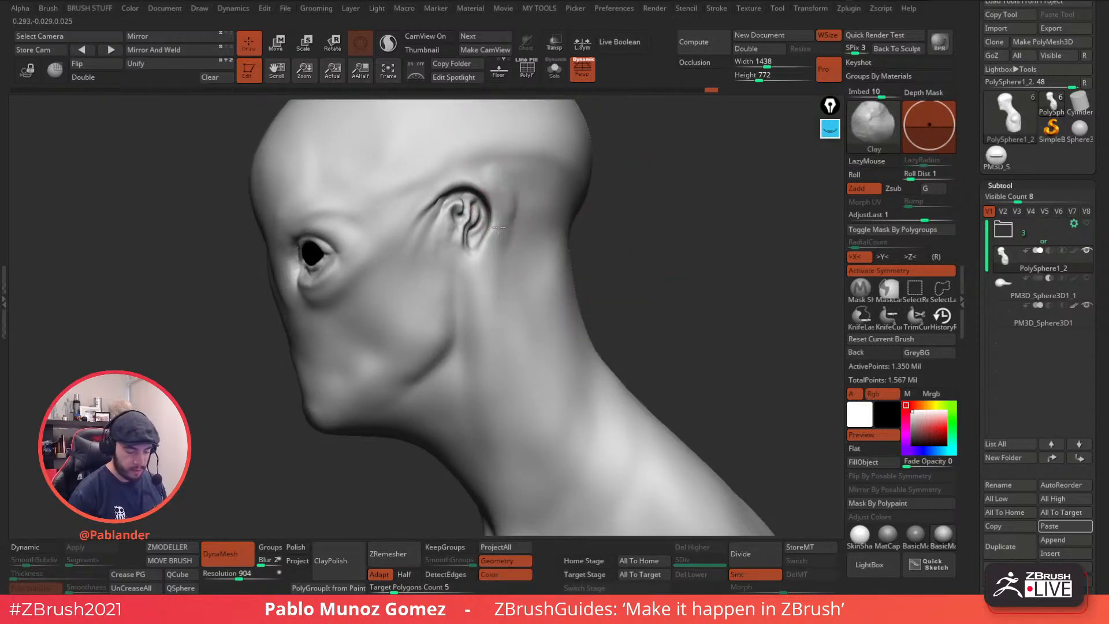
{"action": "left_click_drag", "start_coordinate": [508, 180], "coordinate": [519, 215]}
{"action": "left_click_drag", "start_coordinate": [507, 170], "coordinate": [505, 166], "text": "shift"}
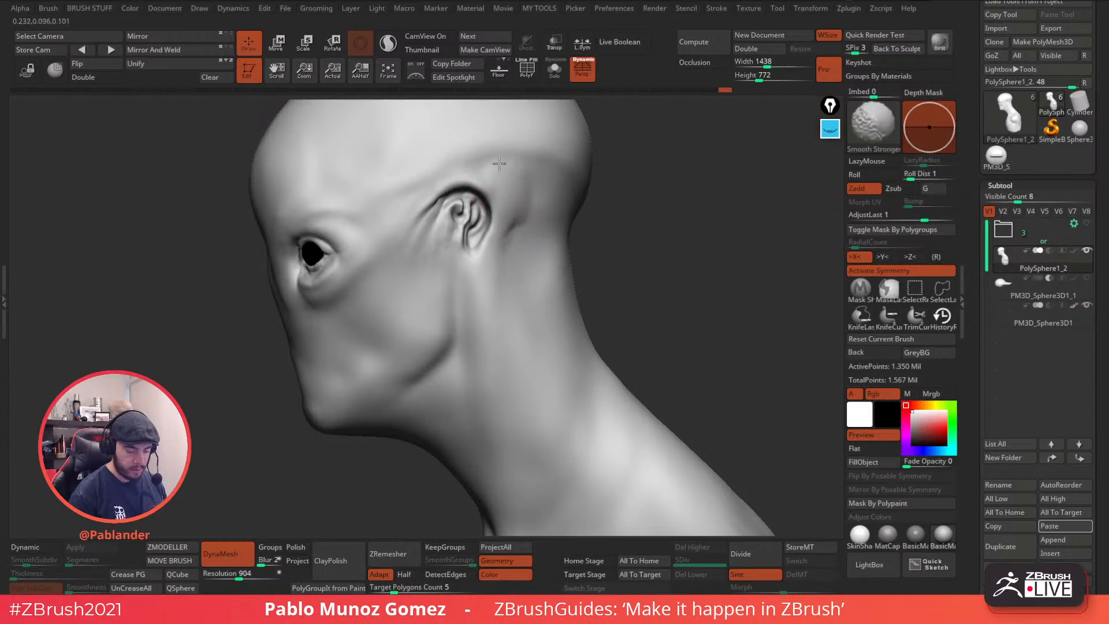
- Refine the forehead and the cheek area below the eye with the Clay brush
{"action": "mouse_move", "coordinate": [570, 193]}
{"action": "left_mouse_down"}
{"action": "mouse_move", "coordinate": [574, 217]}
{"action": "mouse_move", "coordinate": [626, 212]}
{"action": "left_mouse_up"}
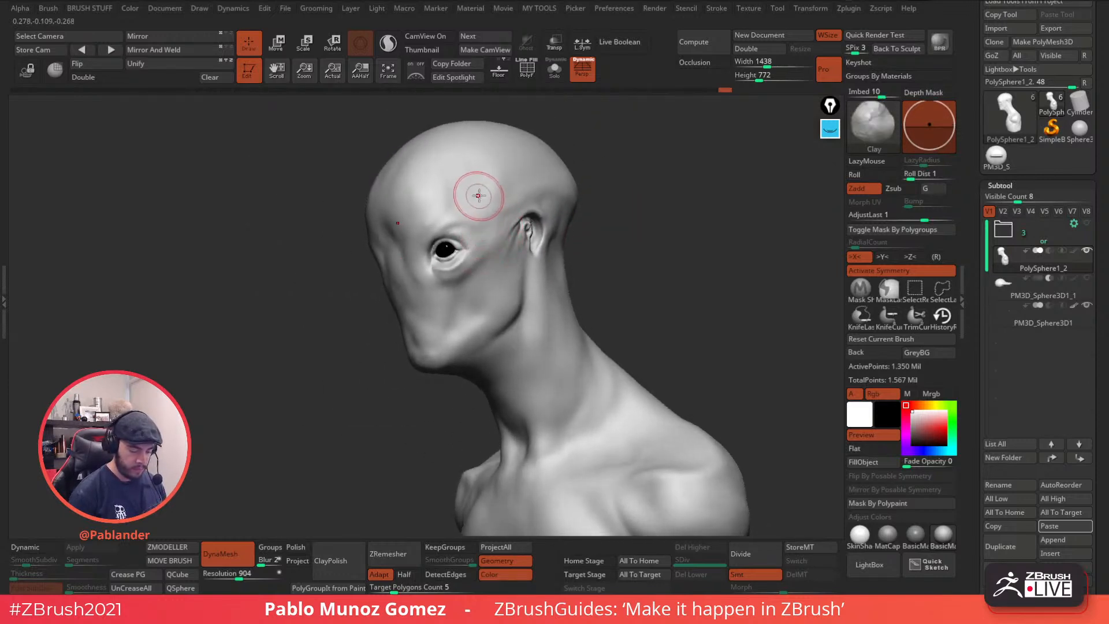
{"action": "mouse_move", "coordinate": [606, 231]}
{"action": "left_mouse_down"}
{"action": "mouse_move", "coordinate": [624, 248]}
{"action": "mouse_move", "coordinate": [528, 226]}
{"action": "left_mouse_up"}
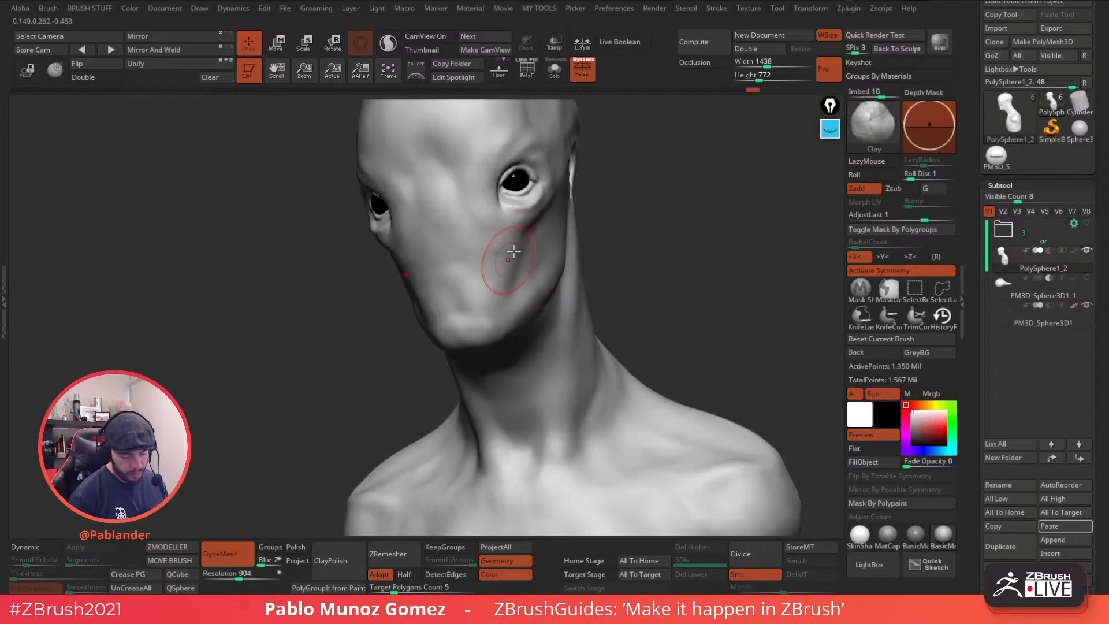
{"action": "left_click_drag", "start_coordinate": [491, 237], "coordinate": [581, 210]}
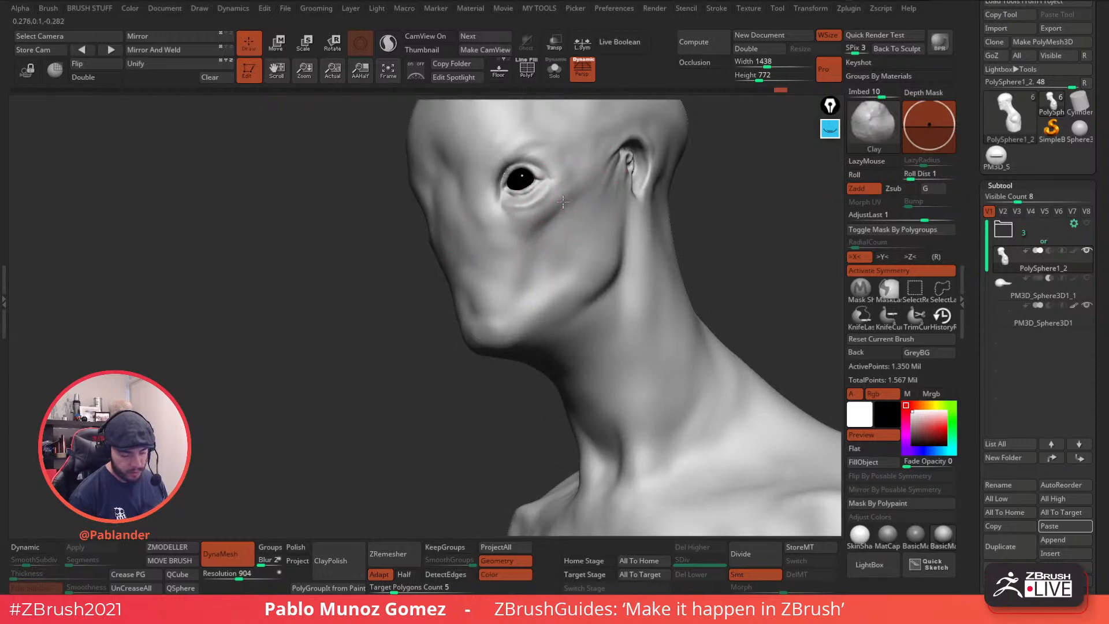
{"action": "mouse_move", "coordinate": [713, 253]}
{"action": "left_mouse_down"}
{"action": "mouse_move", "coordinate": [733, 227]}
{"action": "mouse_move", "coordinate": [682, 286]}
{"action": "mouse_move", "coordinate": [681, 304]}
{"action": "mouse_move", "coordinate": [711, 312]}
{"action": "mouse_move", "coordinate": [663, 306]}
{"action": "left_mouse_up"}
- Define the front neck forms with the DamStandard brush and soften them with Smooth Stronger
{"action": "key", "text": "f"}
{"action": "key", "text": "b"}
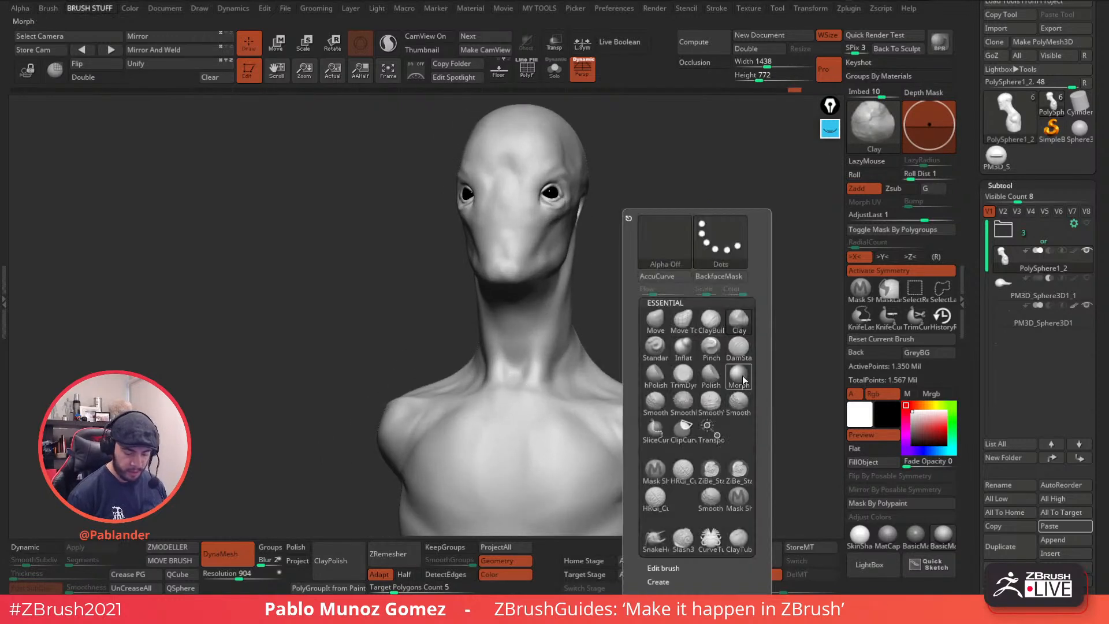
{"action": "key", "text": "d"}
{"action": "key", "text": "s"}
{"action": "left_click_drag", "start_coordinate": [659, 297], "coordinate": [538, 310]}
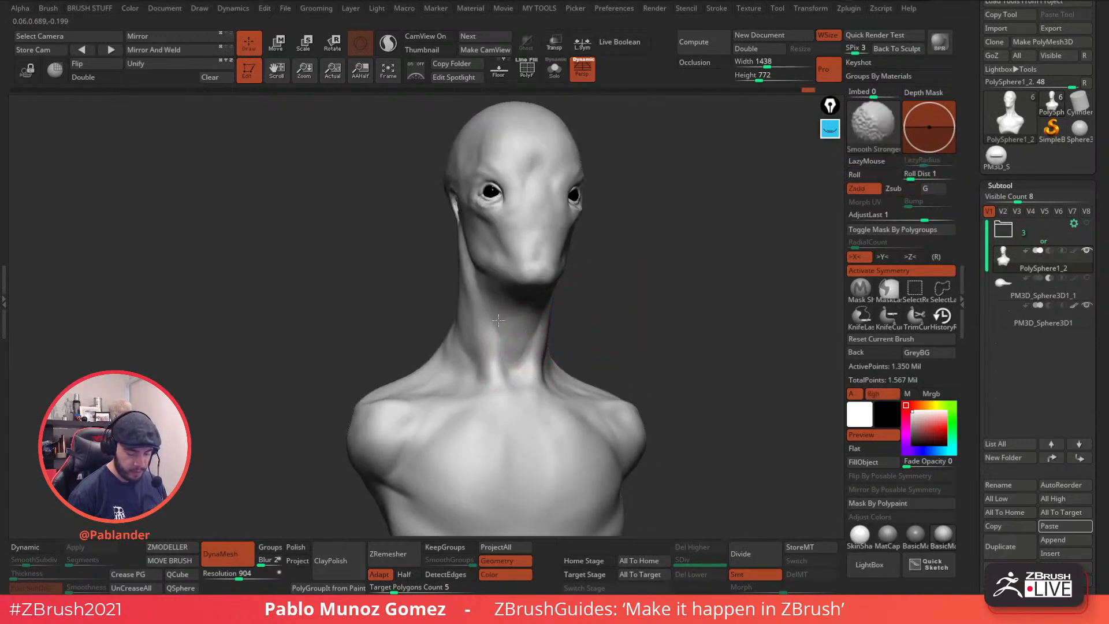
{"action": "left_click_drag", "start_coordinate": [644, 336], "coordinate": [664, 328]}
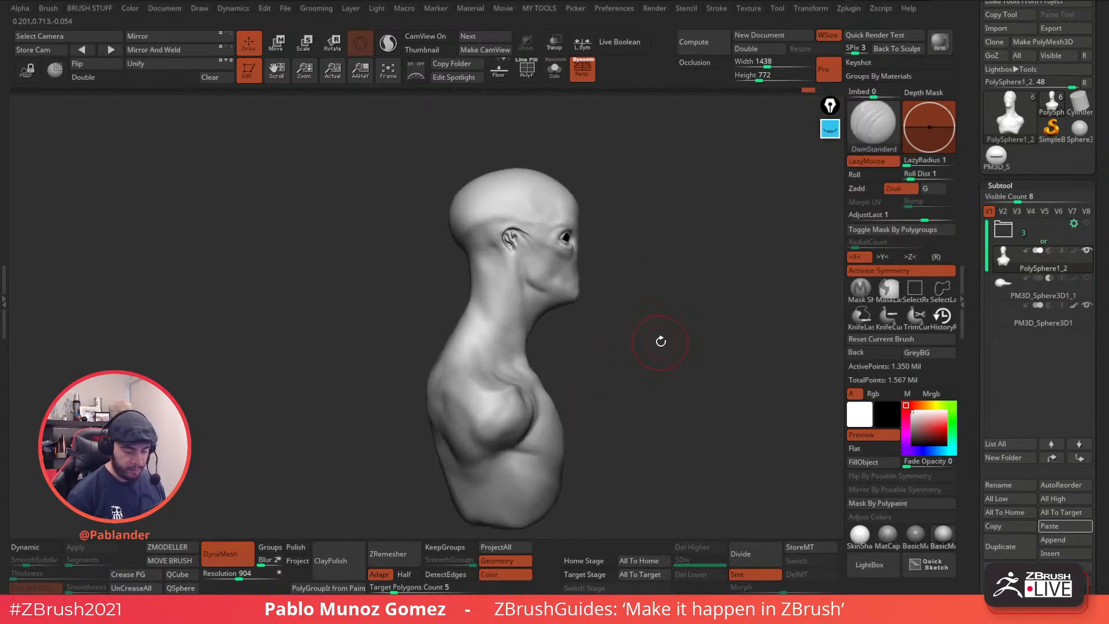
- Carve a ridge line with the DamStandard brush across the upper forehead and down the side of the skull towards the ear
{"action": "mouse_move", "coordinate": [660, 323]}
{"action": "left_mouse_down"}
{"action": "mouse_move", "coordinate": [651, 336]}
{"action": "mouse_move", "coordinate": [634, 248]}
{"action": "mouse_move", "coordinate": [715, 260]}
{"action": "mouse_move", "coordinate": [655, 268]}
{"action": "mouse_move", "coordinate": [703, 272]}
{"action": "mouse_move", "coordinate": [718, 243]}
{"action": "mouse_move", "coordinate": [790, 215]}
{"action": "mouse_move", "coordinate": [688, 218]}
{"action": "mouse_move", "coordinate": [469, 277]}
{"action": "mouse_move", "coordinate": [487, 242]}
{"action": "mouse_move", "coordinate": [655, 225]}
{"action": "left_mouse_up"}
{"action": "key", "text": "space"}
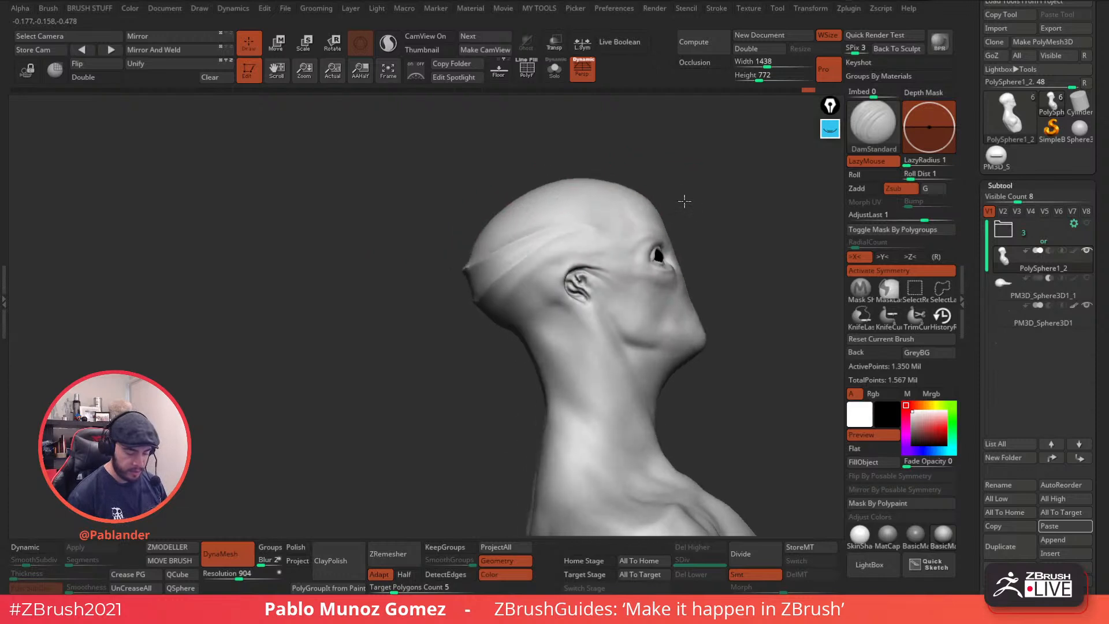
{"action": "mouse_move", "coordinate": [685, 208]}
{"action": "left_mouse_down"}
{"action": "mouse_move", "coordinate": [750, 277]}
{"action": "mouse_move", "coordinate": [676, 274]}
{"action": "mouse_move", "coordinate": [705, 264]}
{"action": "mouse_move", "coordinate": [580, 234]}
{"action": "left_mouse_up"}
{"action": "left_click_drag", "start_coordinate": [687, 292], "coordinate": [583, 237]}
{"action": "mouse_move", "coordinate": [659, 301]}
{"action": "left_mouse_down"}
{"action": "mouse_move", "coordinate": [668, 280]}
{"action": "mouse_move", "coordinate": [639, 294]}
{"action": "mouse_move", "coordinate": [583, 280]}
{"action": "mouse_move", "coordinate": [566, 244]}
{"action": "left_mouse_up"}
{"action": "left_click_drag", "start_coordinate": [637, 295], "coordinate": [590, 249]}
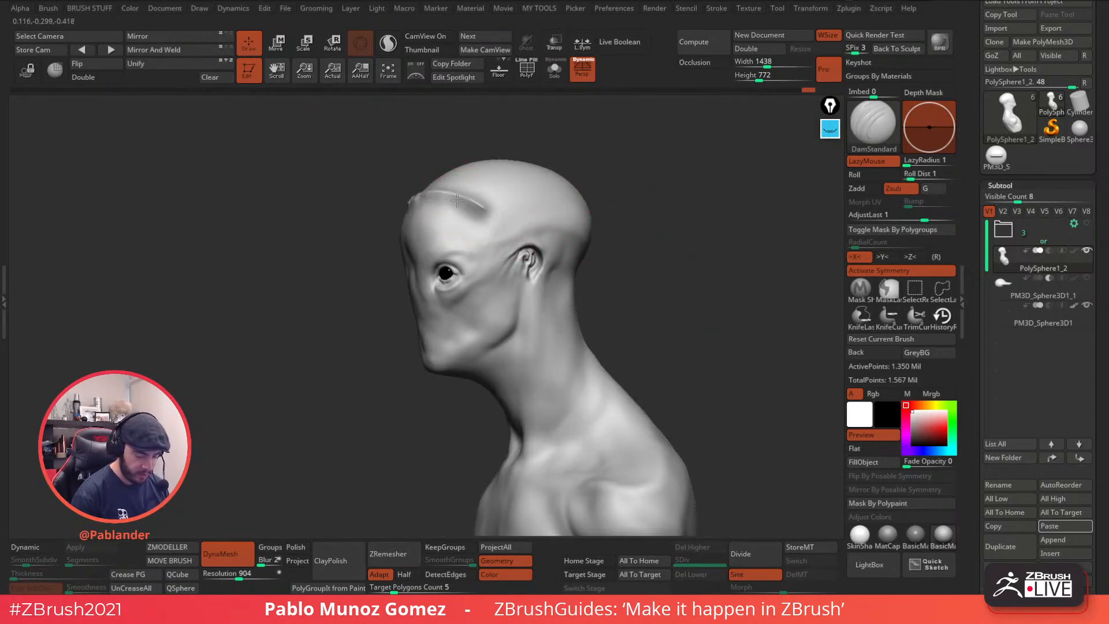
{"action": "mouse_move", "coordinate": [548, 224]}
{"action": "left_mouse_down"}
{"action": "mouse_move", "coordinate": [668, 203]}
{"action": "mouse_move", "coordinate": [566, 235]}
{"action": "mouse_move", "coordinate": [672, 214]}
{"action": "mouse_move", "coordinate": [659, 223]}
{"action": "mouse_move", "coordinate": [670, 208]}
{"action": "mouse_move", "coordinate": [636, 220]}
{"action": "mouse_move", "coordinate": [659, 207]}
{"action": "left_mouse_up"}
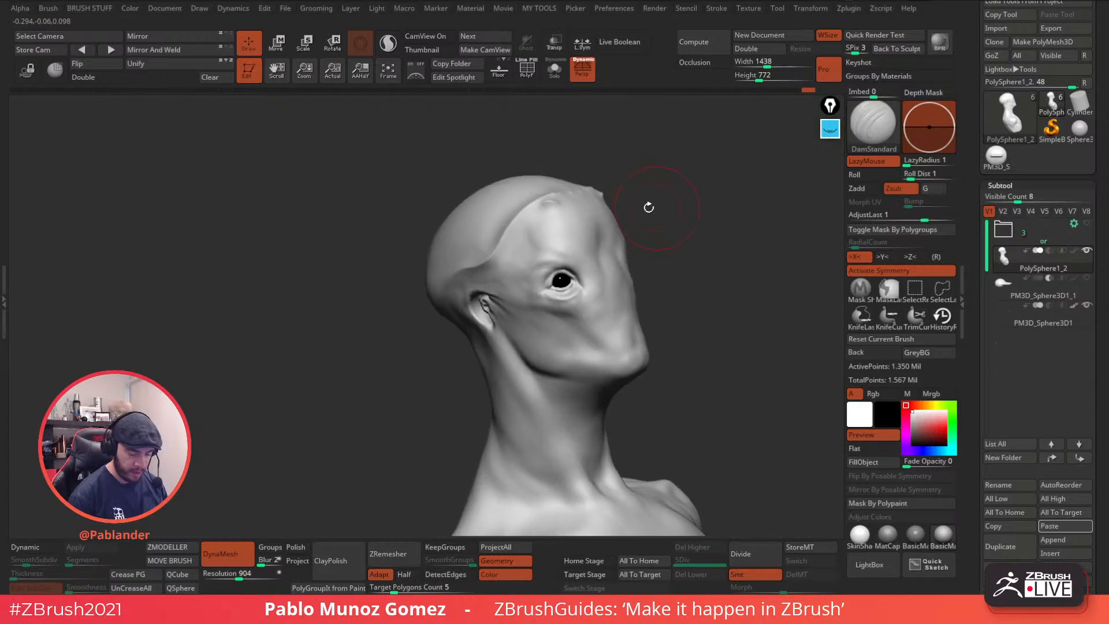
{"action": "key", "text": "shift"}
{"action": "mouse_move", "coordinate": [644, 201]}
{"action": "left_mouse_down"}
{"action": "mouse_move", "coordinate": [681, 237]}
{"action": "mouse_move", "coordinate": [663, 248]}
{"action": "mouse_move", "coordinate": [707, 231]}
{"action": "mouse_move", "coordinate": [763, 275]}
{"action": "mouse_move", "coordinate": [637, 238]}
{"action": "left_mouse_up"}
- Build up the ridge along the side of the forehead with the Standard brush and smooth its edges
{"action": "mouse_move", "coordinate": [637, 237]}
{"action": "right_mouse_down", "text": "ctrl"}
{"action": "mouse_move", "coordinate": [656, 248]}
{"action": "mouse_move", "coordinate": [649, 270]}
{"action": "right_mouse_up", "text": "ctrl"}
{"action": "key", "text": "b"}
{"action": "left_click", "coordinate": [622, 346]}
{"action": "right_click_drag", "start_coordinate": [549, 248], "coordinate": [547, 241]}
{"action": "key", "text": "space"}
{"action": "mouse_move", "coordinate": [547, 241]}
{"action": "left_mouse_down"}
{"action": "mouse_move", "coordinate": [557, 223]}
{"action": "mouse_move", "coordinate": [543, 238]}
{"action": "mouse_move", "coordinate": [583, 250]}
{"action": "mouse_move", "coordinate": [537, 236]}
{"action": "left_mouse_up"}
{"action": "mouse_move", "coordinate": [482, 275]}
{"action": "left_mouse_down"}
{"action": "mouse_move", "coordinate": [456, 281]}
{"action": "mouse_move", "coordinate": [491, 285]}
{"action": "mouse_move", "coordinate": [463, 285]}
{"action": "left_mouse_up"}
{"action": "mouse_move", "coordinate": [589, 223]}
{"action": "right_mouse_down"}
{"action": "mouse_move", "coordinate": [576, 240]}
{"action": "mouse_move", "coordinate": [636, 237]}
{"action": "right_mouse_up"}
{"action": "key", "text": "shift"}
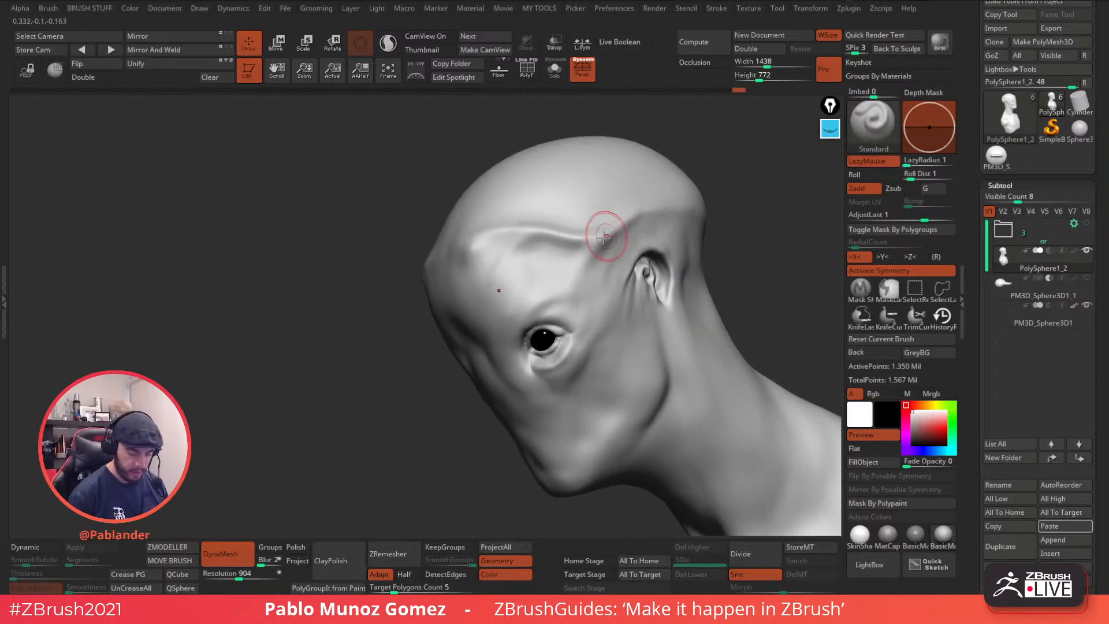
{"action": "mouse_move", "coordinate": [507, 247]}
{"action": "right_mouse_down"}
{"action": "mouse_move", "coordinate": [498, 289]}
{"action": "mouse_move", "coordinate": [498, 234]}
{"action": "right_mouse_up"}
{"action": "left_click_drag", "start_coordinate": [492, 237], "coordinate": [484, 247]}
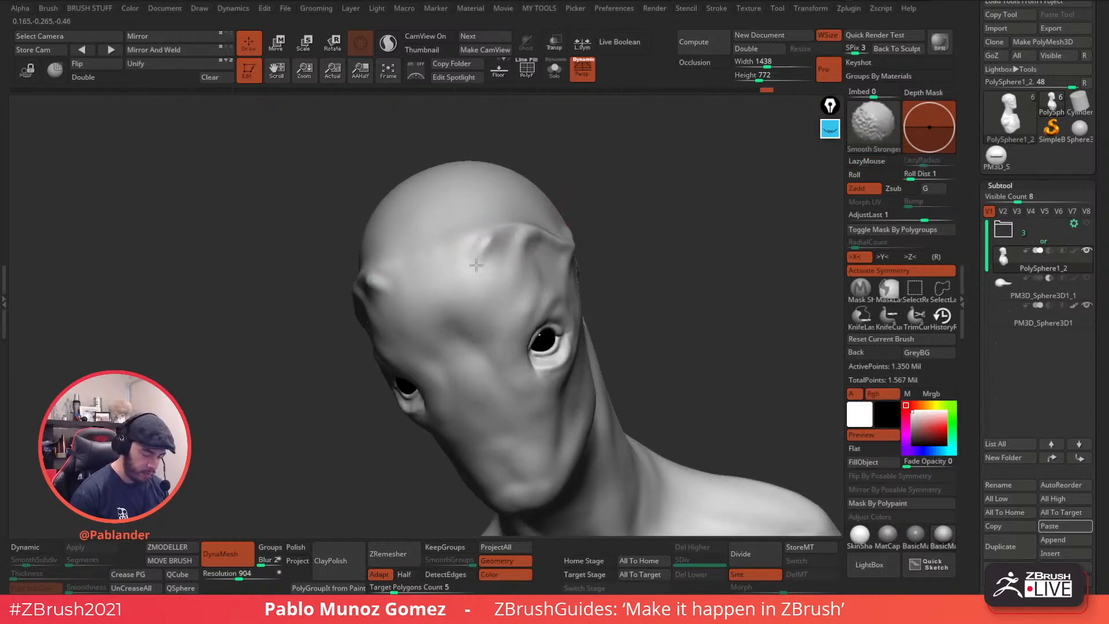
- Connect the ridge across the upper forehead with the Standard brush and blend it with Smooth Stronger
{"action": "right_click_drag", "start_coordinate": [486, 236], "coordinate": [486, 216]}
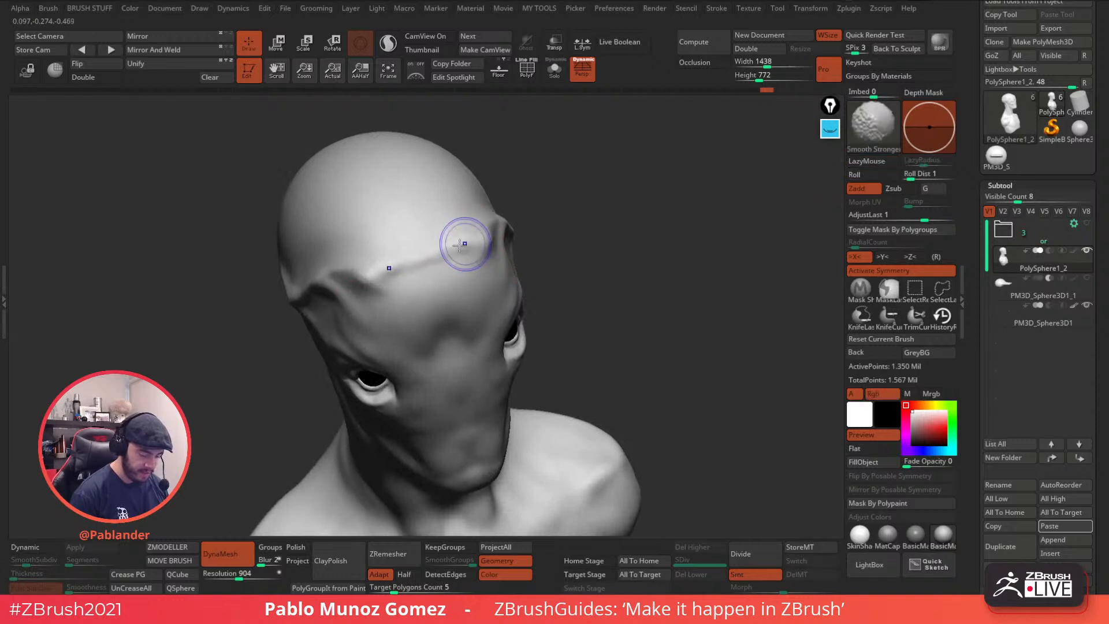
{"action": "right_click_drag", "start_coordinate": [418, 270], "coordinate": [384, 267]}
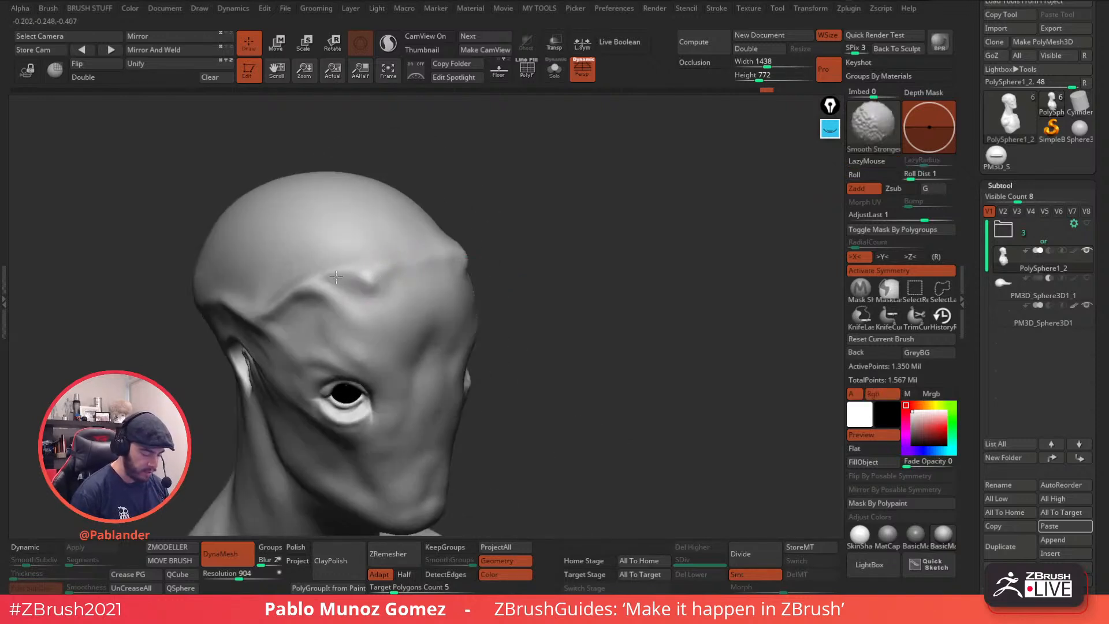
{"action": "right_click_drag", "start_coordinate": [549, 213], "coordinate": [475, 267]}
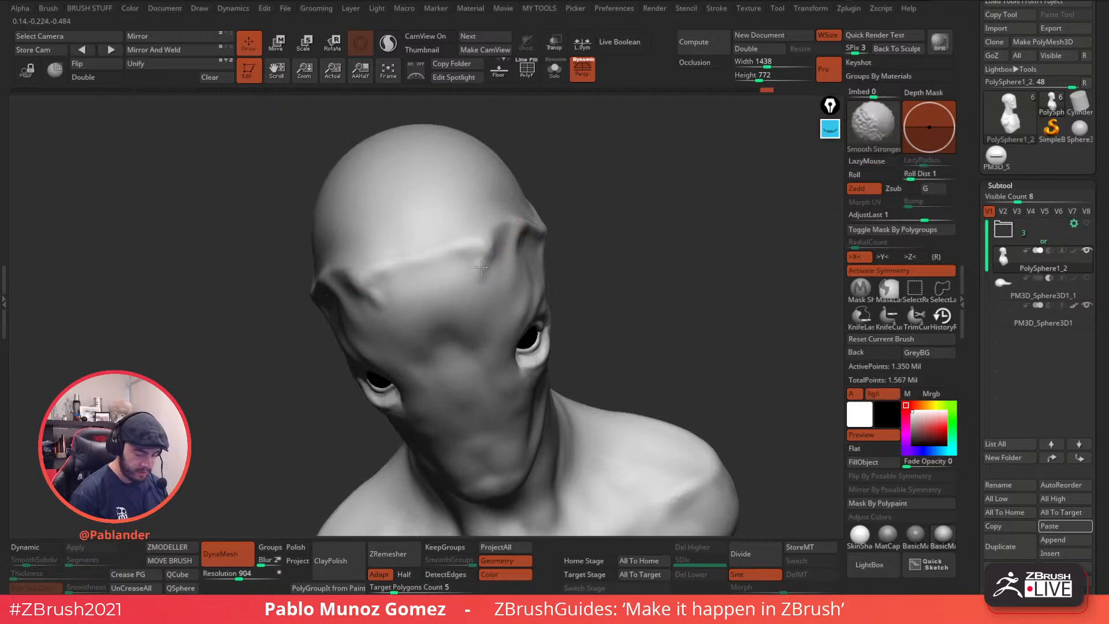
{"action": "mouse_move", "coordinate": [506, 183]}
{"action": "right_mouse_down"}
{"action": "mouse_move", "coordinate": [508, 233]}
{"action": "mouse_move", "coordinate": [408, 272]}
{"action": "right_mouse_up"}
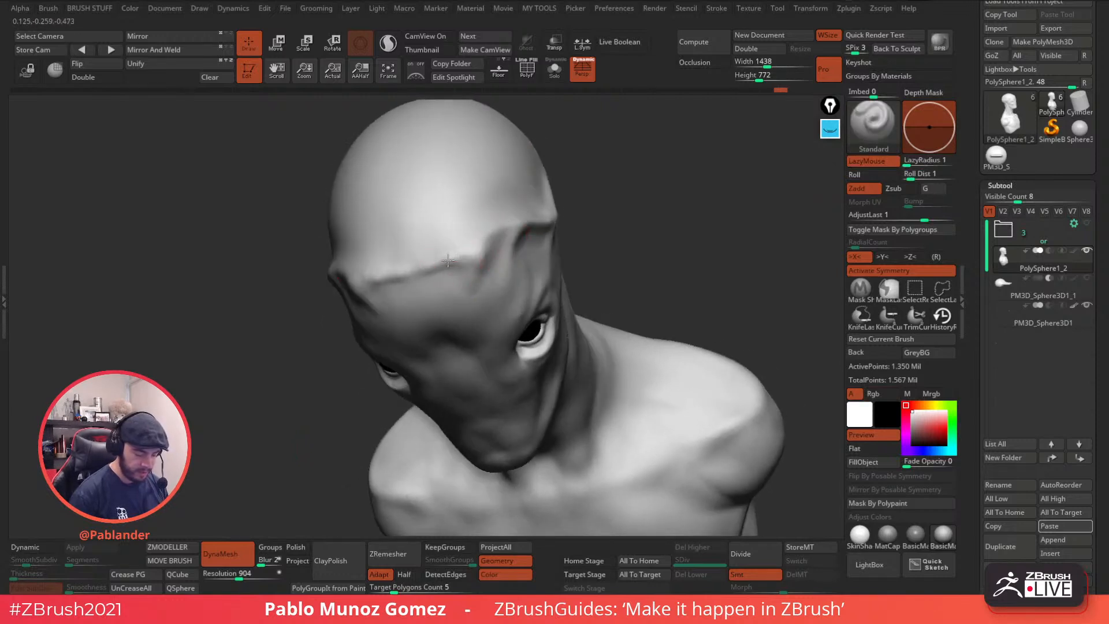
{"action": "mouse_move", "coordinate": [469, 271]}
{"action": "left_mouse_down"}
{"action": "mouse_move", "coordinate": [473, 283]}
{"action": "mouse_move", "coordinate": [460, 260]}
{"action": "left_mouse_up"}
{"action": "right_click_drag", "start_coordinate": [460, 270], "coordinate": [466, 258]}
{"action": "left_click_drag", "start_coordinate": [466, 258], "coordinate": [462, 261], "text": "shift"}
- Refine the paired bumps at the upper edge of the forehead, alternating Standard brush and smoothing strokes
{"action": "mouse_move", "coordinate": [462, 261]}
{"action": "right_mouse_down"}
{"action": "mouse_move", "coordinate": [587, 210]}
{"action": "mouse_move", "coordinate": [638, 212]}
{"action": "right_mouse_up"}
{"action": "key", "text": "space"}
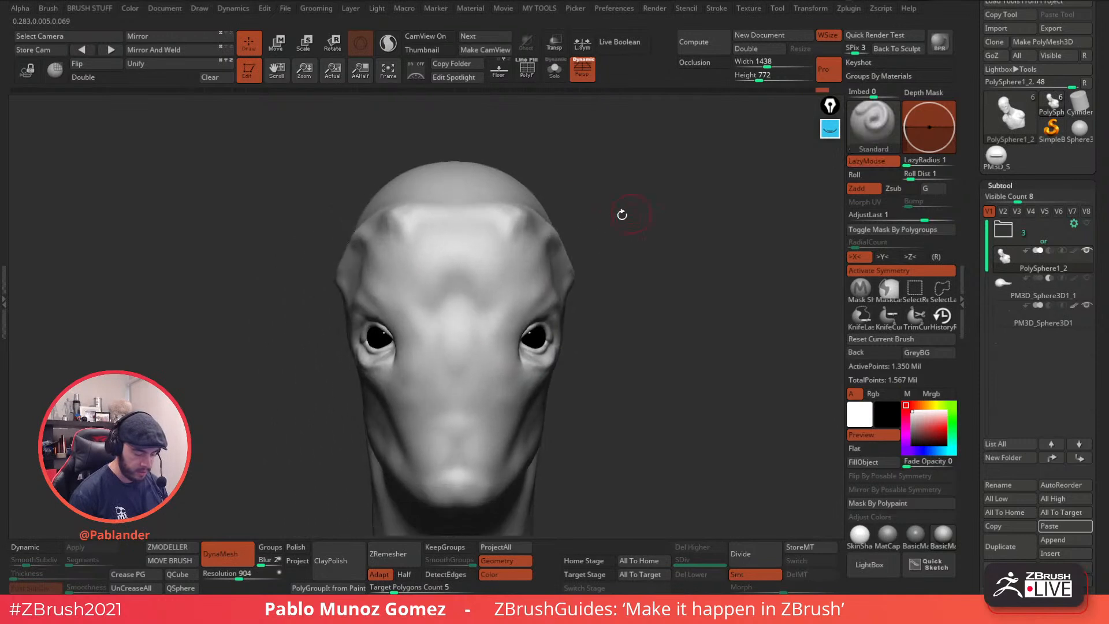
{"action": "left_click_drag", "start_coordinate": [520, 225], "coordinate": [515, 230], "text": "shift"}
{"action": "left_click_drag", "start_coordinate": [516, 221], "coordinate": [512, 245]}
{"action": "left_click_drag", "start_coordinate": [512, 231], "coordinate": [501, 231], "text": "shift"}
{"action": "mouse_move", "coordinate": [499, 231]}
{"action": "right_mouse_down"}
{"action": "mouse_move", "coordinate": [626, 208]}
{"action": "mouse_move", "coordinate": [574, 180]}
{"action": "mouse_move", "coordinate": [609, 220]}
{"action": "mouse_move", "coordinate": [572, 229]}
{"action": "mouse_move", "coordinate": [624, 222]}
{"action": "mouse_move", "coordinate": [520, 222]}
{"action": "right_mouse_up"}
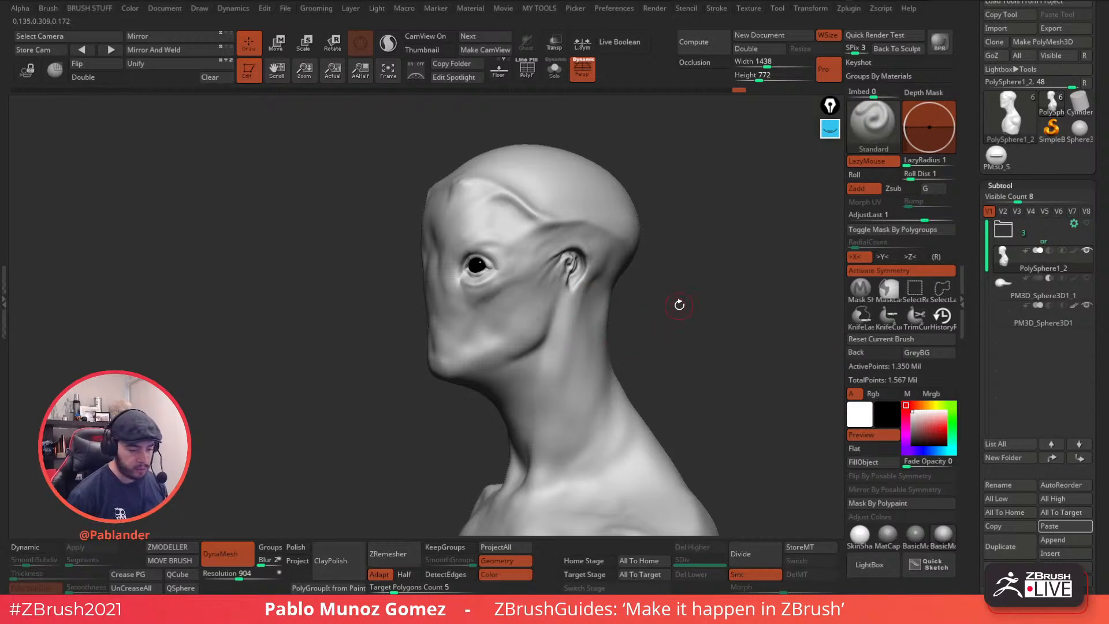
{"action": "left_click_drag", "start_coordinate": [684, 299], "coordinate": [683, 317]}
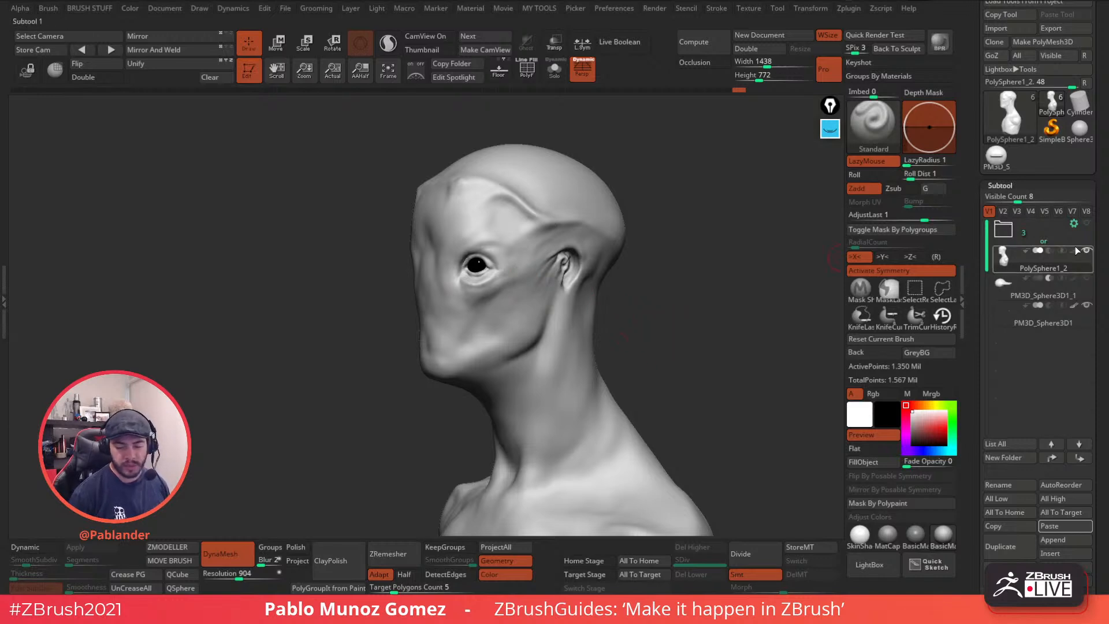
{"action": "mouse_move", "coordinate": [1079, 268]}
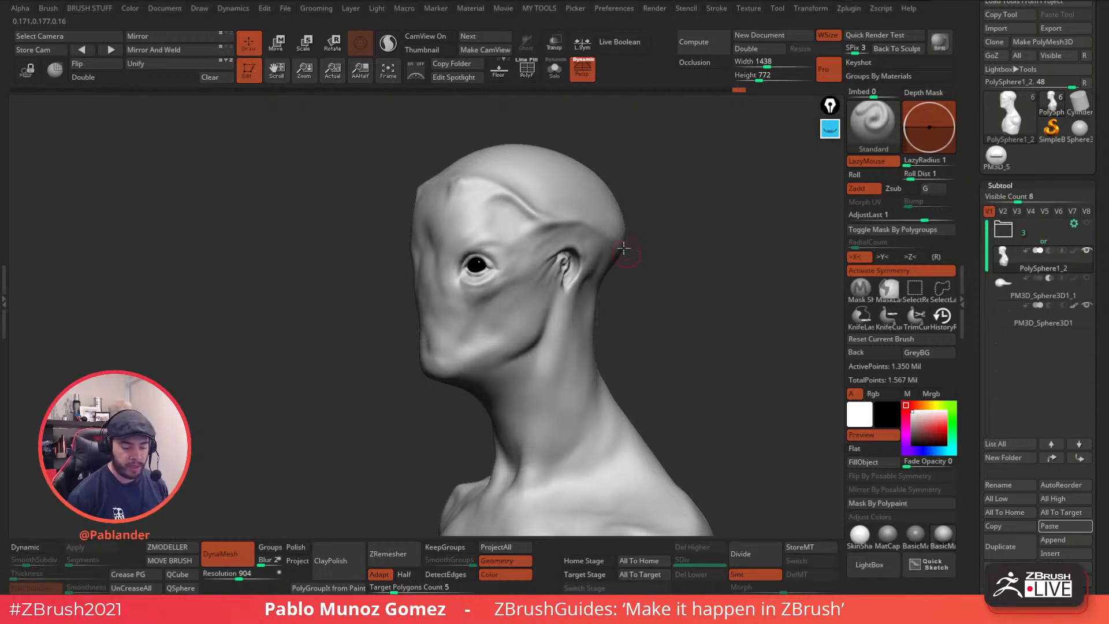
{"action": "left_click_drag", "start_coordinate": [655, 288], "coordinate": [616, 243], "text": "shift"}
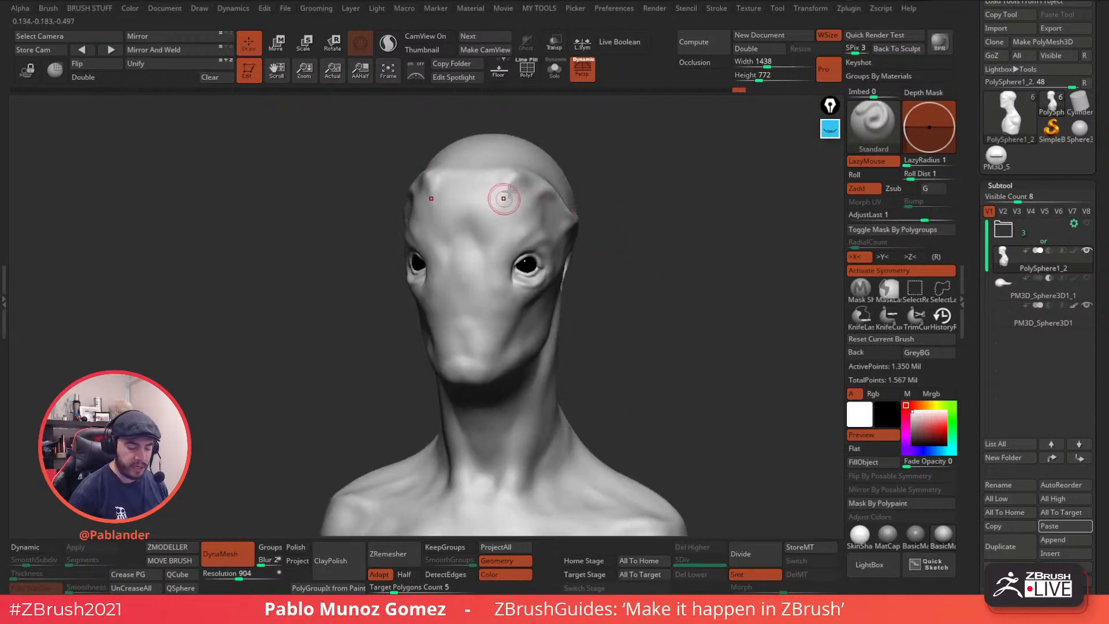
{"action": "left_click_drag", "start_coordinate": [594, 211], "coordinate": [604, 254]}
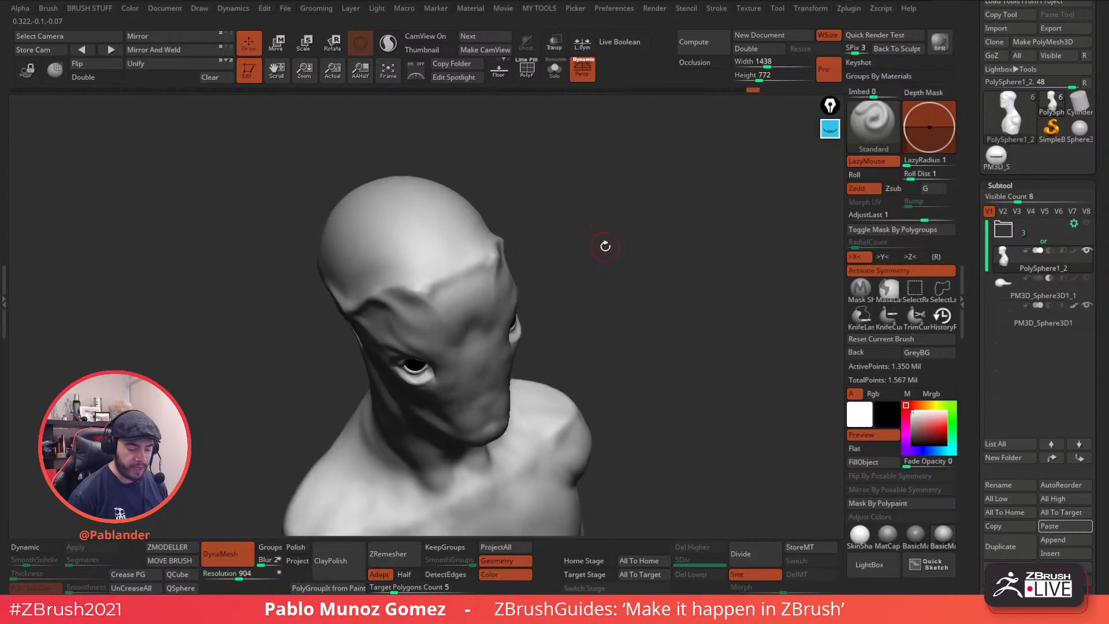
- Shape the top of the skull above the forehead ridge with the Clay brush and smooth the transitions
{"action": "key", "text": "b"}
{"action": "key", "text": "c"}
{"action": "key", "text": "l"}
{"action": "mouse_move", "coordinate": [636, 203]}
{"action": "left_mouse_down"}
{"action": "mouse_move", "coordinate": [631, 230]}
{"action": "mouse_move", "coordinate": [558, 236]}
{"action": "left_mouse_up"}
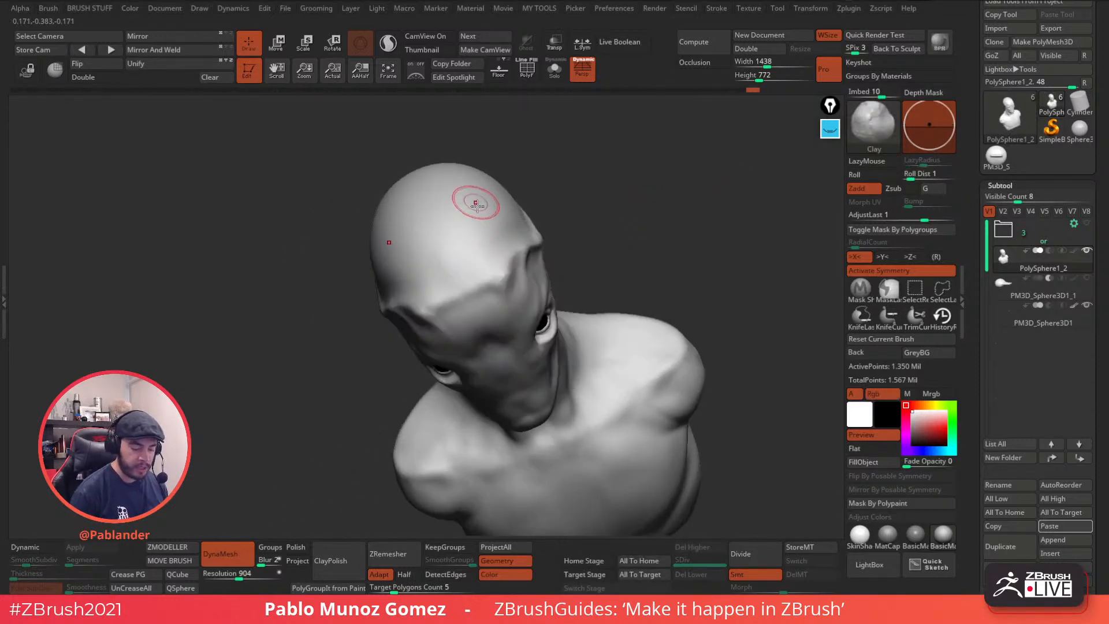
{"action": "key", "text": "shift"}
{"action": "left_click_drag", "start_coordinate": [474, 220], "coordinate": [438, 208], "text": "shift"}
{"action": "left_click_drag", "start_coordinate": [623, 196], "coordinate": [529, 206]}
{"action": "left_click_drag", "start_coordinate": [491, 254], "coordinate": [478, 271]}
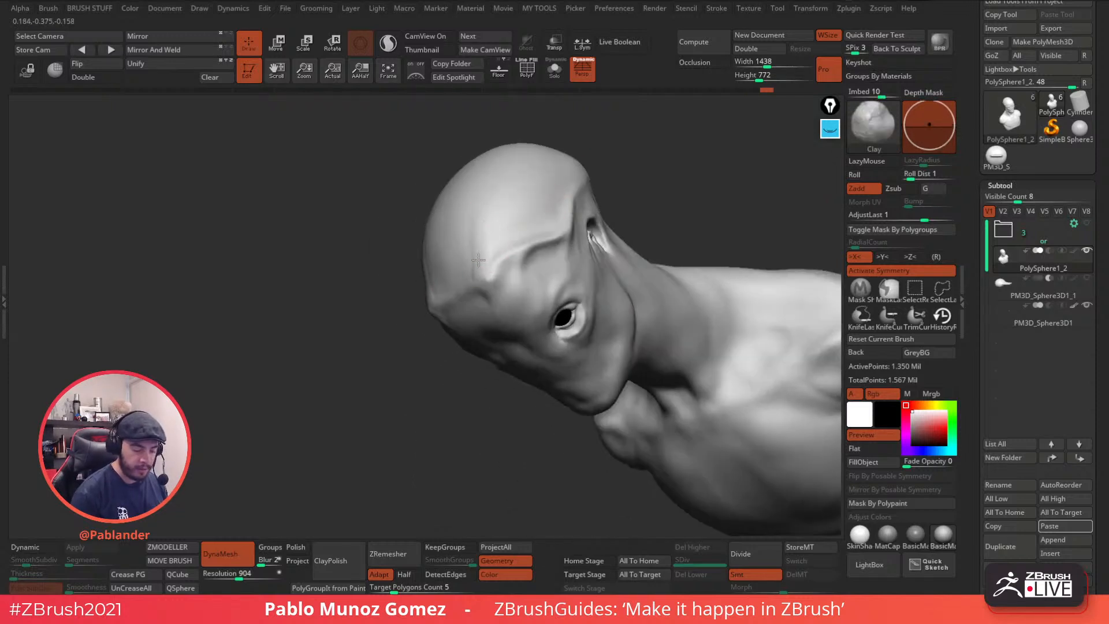
{"action": "left_click_drag", "start_coordinate": [399, 231], "coordinate": [433, 174]}
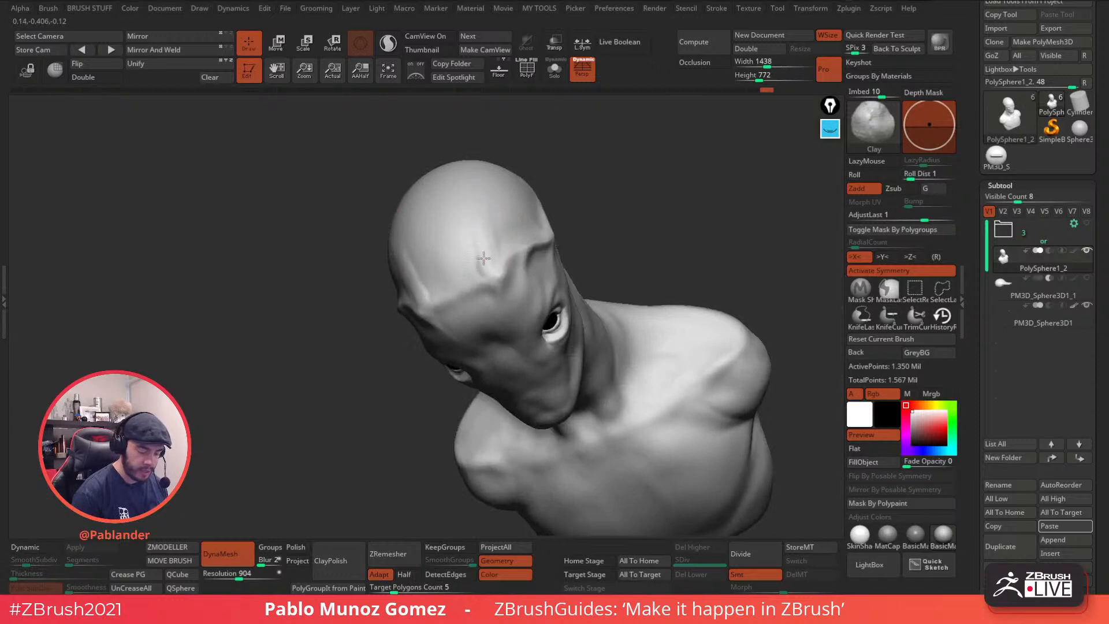
{"action": "key", "text": "shift"}
{"action": "mouse_move", "coordinate": [569, 211]}
{"action": "left_mouse_down"}
{"action": "mouse_move", "coordinate": [626, 208]}
{"action": "mouse_move", "coordinate": [639, 292]}
{"action": "mouse_move", "coordinate": [624, 250]}
{"action": "left_mouse_up"}
- Cut several parallel curved grooves down the cheek with the HRGi_Cutter brush
{"action": "key", "text": "b"}
{"action": "left_click", "coordinate": [765, 287]}
{"action": "key", "text": "space"}
{"action": "mouse_move", "coordinate": [529, 234]}
{"action": "left_mouse_down"}
{"action": "mouse_move", "coordinate": [486, 341]}
{"action": "mouse_move", "coordinate": [480, 315]}
{"action": "left_mouse_up"}
{"action": "left_click_drag", "start_coordinate": [502, 255], "coordinate": [465, 345]}
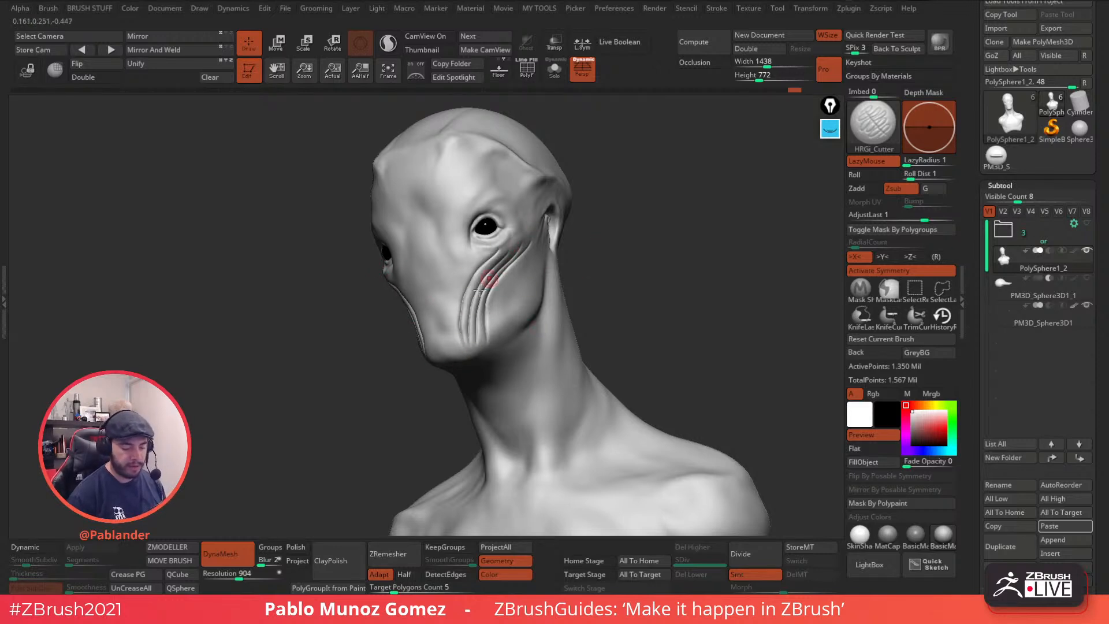
- Display the wireframe and examine the mesh density around the cheek grooves up close
{"action": "left_click", "coordinate": [526, 69]}
{"action": "scroll", "coordinate": [461, 283], "scroll_direction": "up", "scroll_amount": 10}
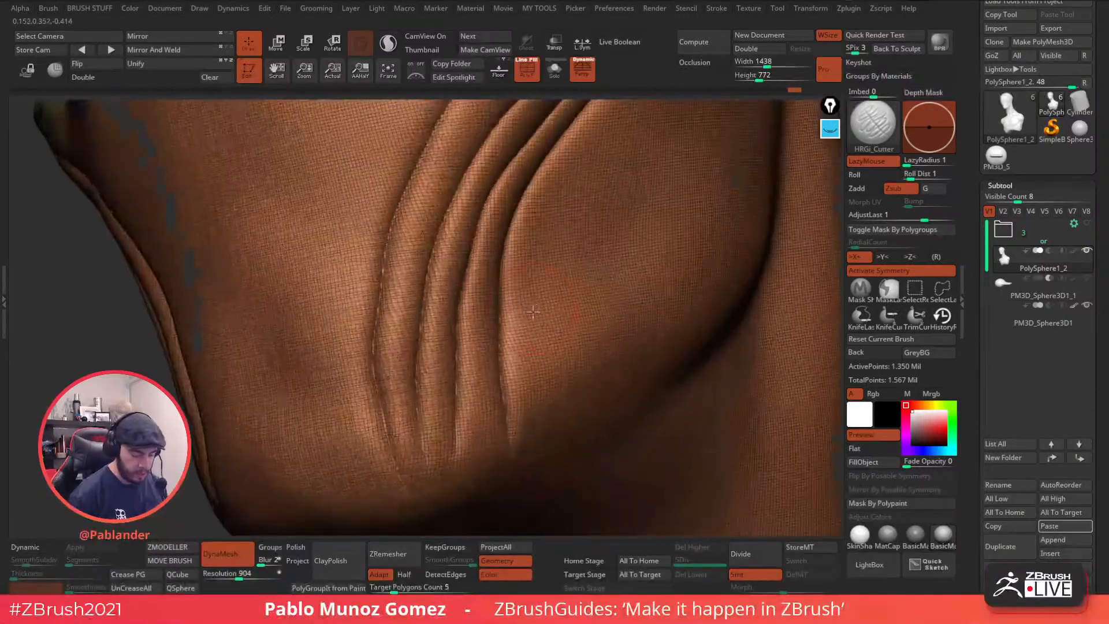
{"action": "scroll", "coordinate": [461, 283], "scroll_direction": "up", "scroll_amount": 10}
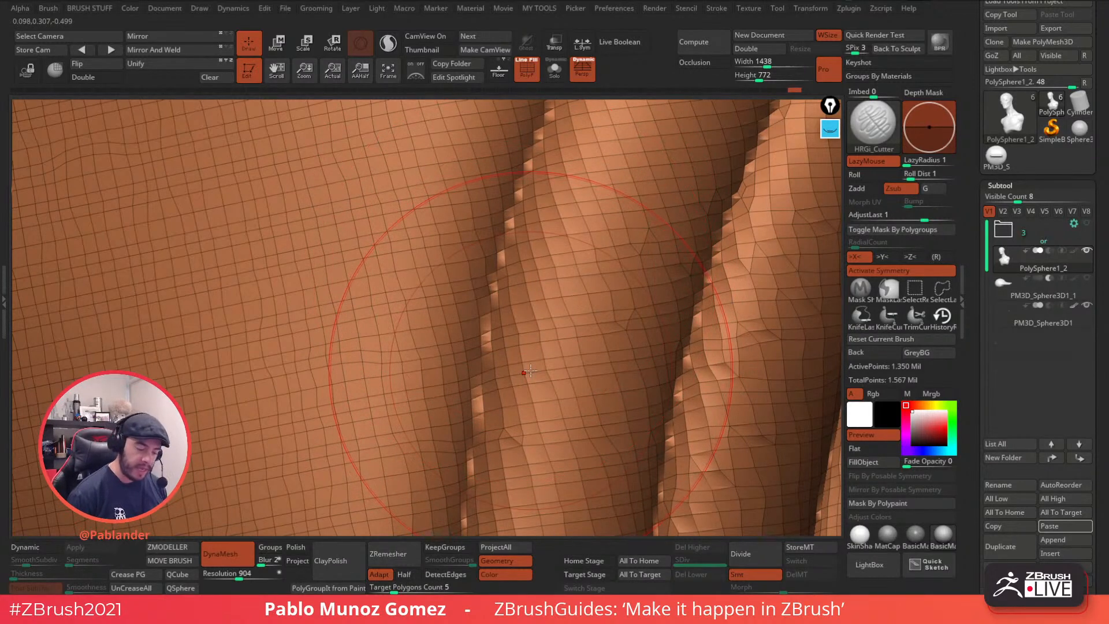
{"action": "right_click_drag", "start_coordinate": [473, 310], "coordinate": [520, 220], "text": "ctrl"}
{"action": "right_click_drag", "start_coordinate": [582, 275], "coordinate": [553, 284], "text": "alt"}
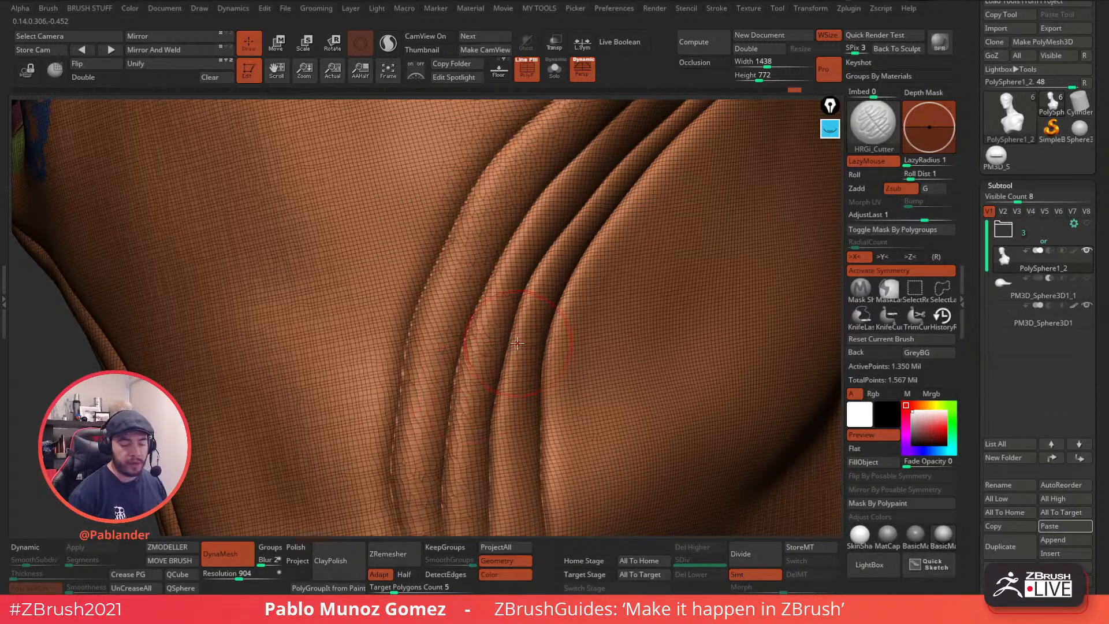
- Remove the test grooves from the cheek and hide the wireframe
{"action": "left_click_drag", "start_coordinate": [550, 310], "coordinate": [577, 322], "text": "shift"}
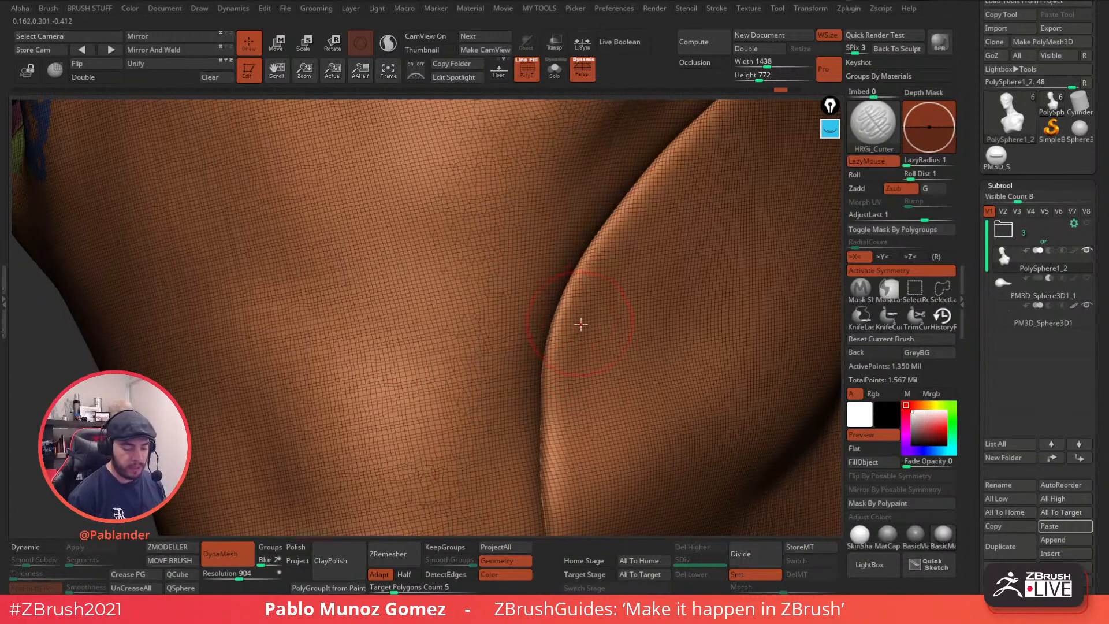
{"action": "left_click", "coordinate": [525, 76]}
{"action": "mouse_move", "coordinate": [537, 150]}
{"action": "right_mouse_down", "text": "ctrl"}
{"action": "mouse_move", "coordinate": [572, 190]}
{"action": "mouse_move", "coordinate": [583, 260]}
{"action": "right_mouse_up", "text": "ctrl"}
- Raise a ridge from the forehead bump back over the skull with the Clay brush
{"action": "key", "text": "b"}
{"action": "left_click", "coordinate": [645, 322]}
{"action": "mouse_move", "coordinate": [703, 183]}
{"action": "right_mouse_down"}
{"action": "mouse_move", "coordinate": [708, 173]}
{"action": "mouse_move", "coordinate": [528, 218]}
{"action": "right_mouse_up"}
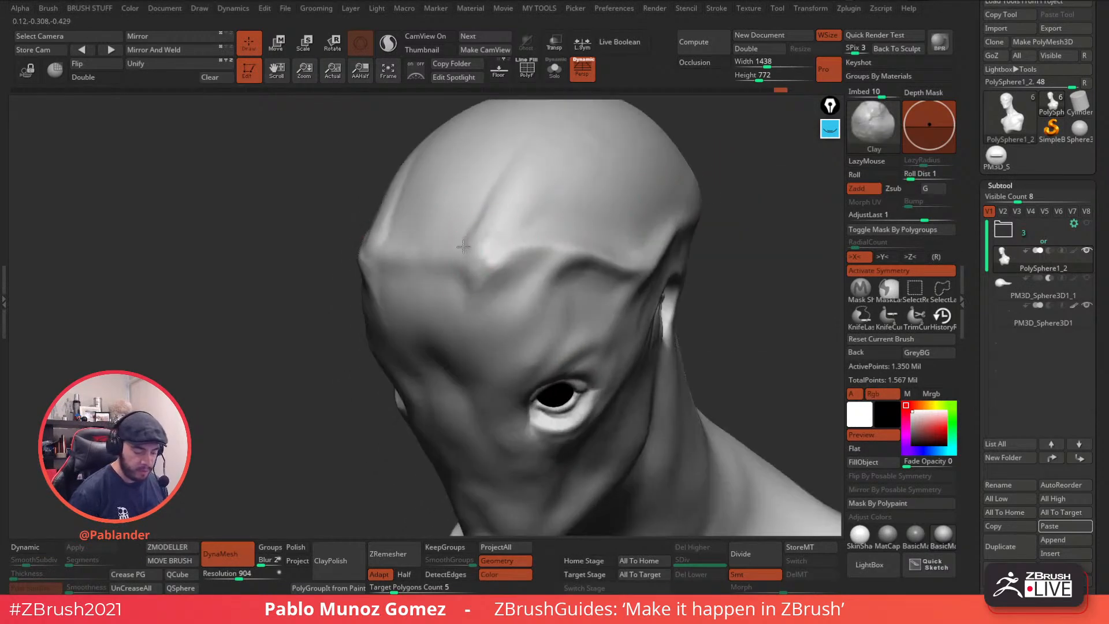
{"action": "mouse_move", "coordinate": [467, 252]}
{"action": "left_mouse_down"}
{"action": "mouse_move", "coordinate": [470, 285]}
{"action": "mouse_move", "coordinate": [508, 248]}
{"action": "mouse_move", "coordinate": [474, 317]}
{"action": "left_mouse_up"}
{"action": "mouse_move", "coordinate": [468, 337]}
{"action": "right_mouse_down"}
{"action": "mouse_move", "coordinate": [483, 293]}
{"action": "mouse_move", "coordinate": [466, 321]}
{"action": "right_mouse_up"}
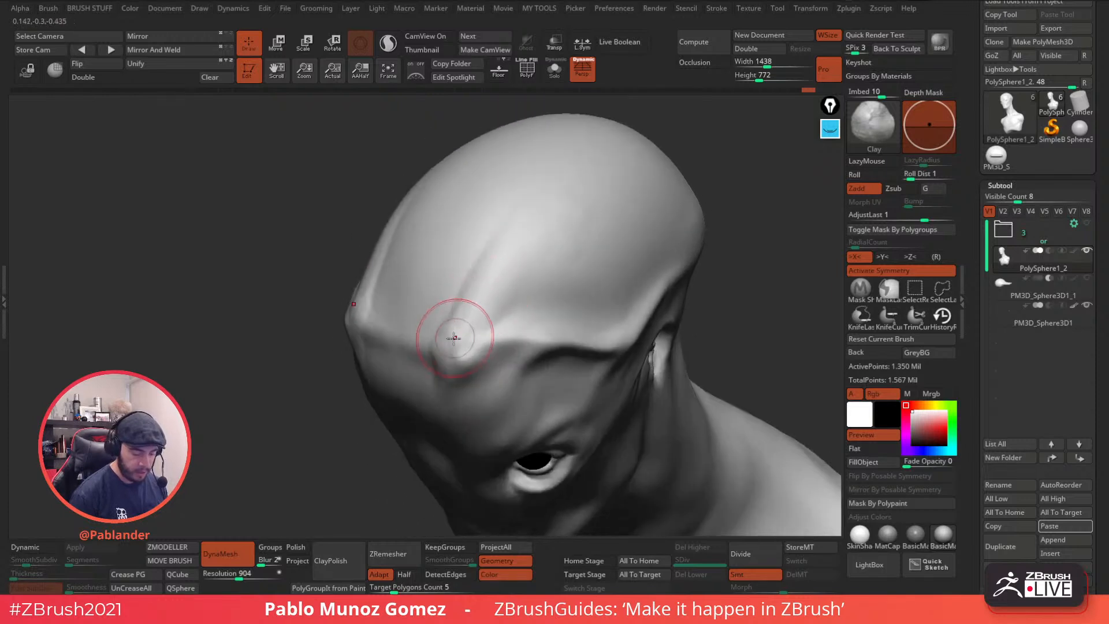
- Undo the last four strokes on the skull ridge and redo them to compare the shapes
{"action": "key", "text": "ctrl+z"}
{"action": "key", "text": "ctrl+z"}
{"action": "key", "text": "ctrl+z"}
{"action": "key", "text": "ctrl+z"}
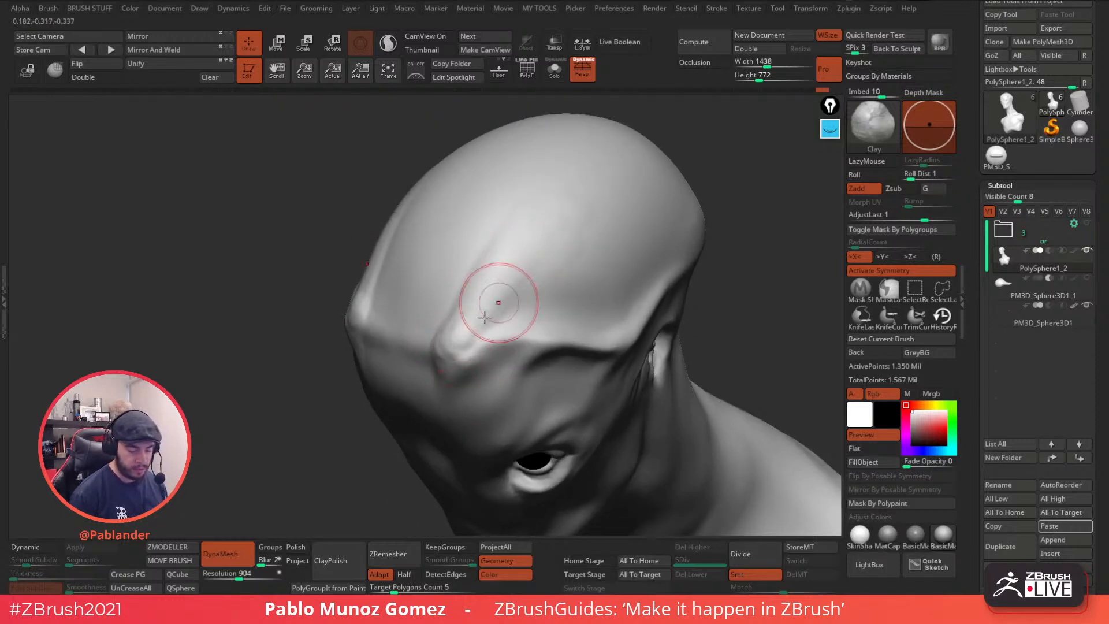
{"action": "key", "text": "ctrl+shift+z"}
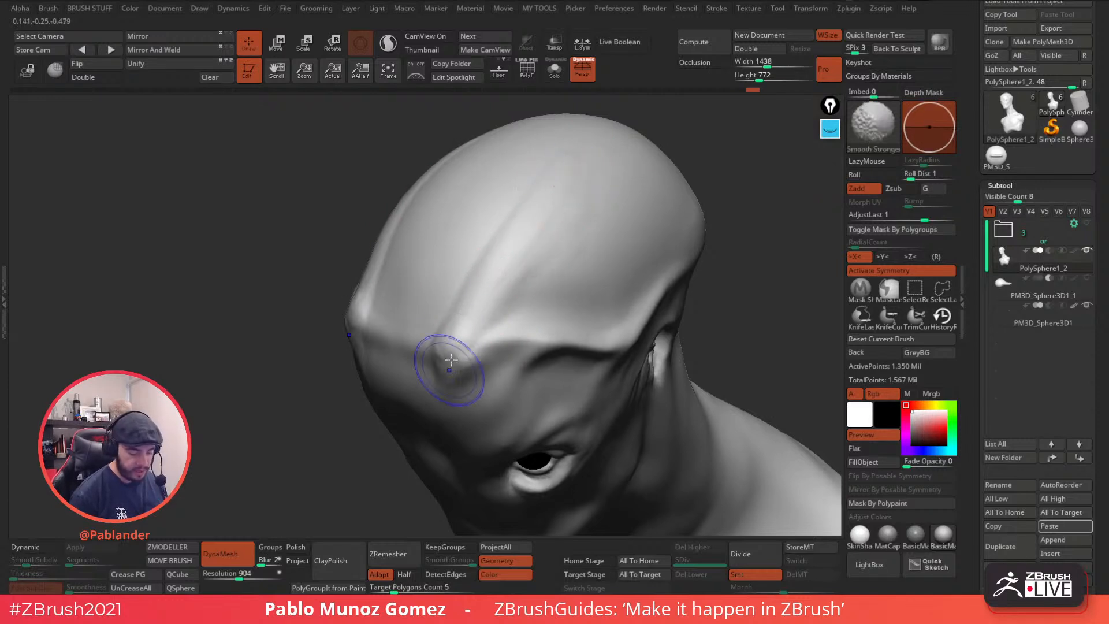
{"action": "key", "text": "ctrl+shift+z"}
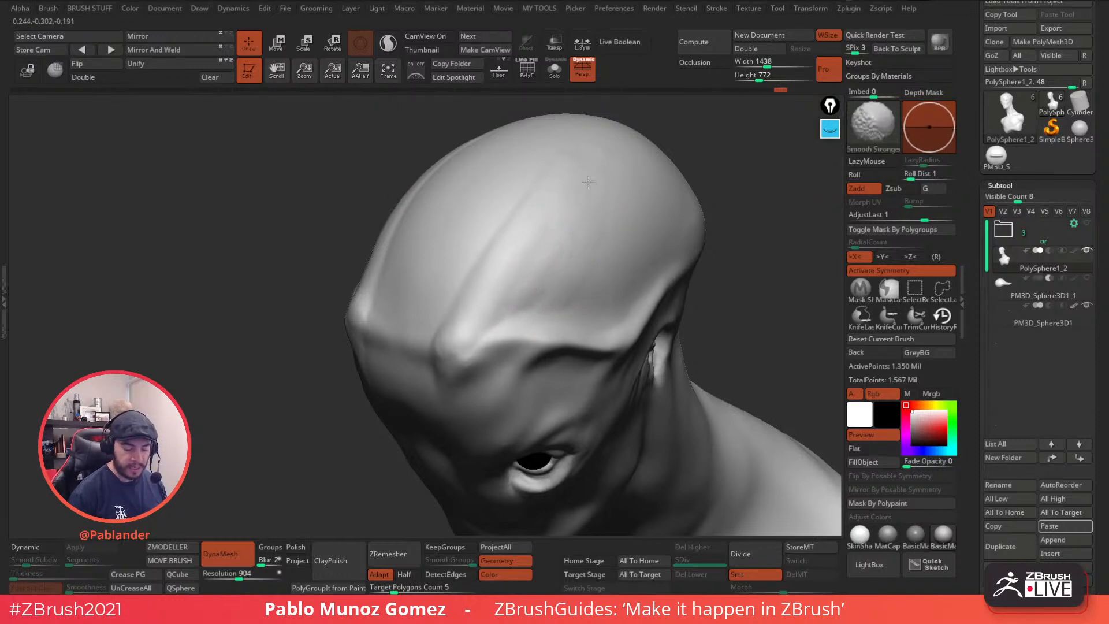
{"action": "key", "text": "ctrl+shift+z"}
{"action": "key", "text": "ctrl+shift+z"}
- Smooth the side of the skull beside the new ridge and refine the forehead bump with the Clay brush
{"action": "key", "text": "shift"}
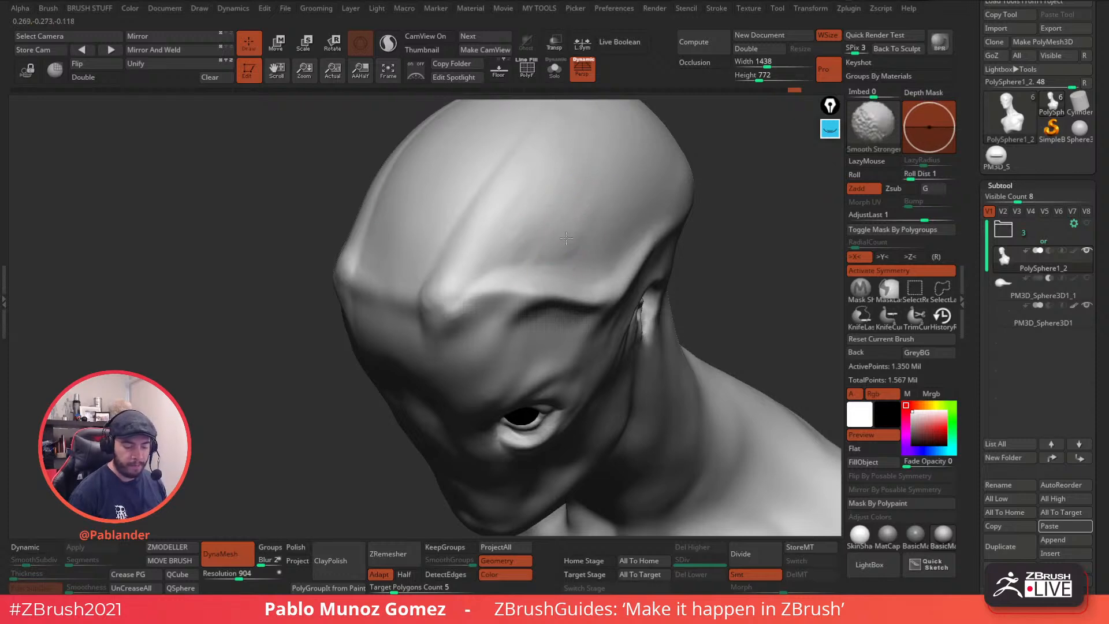
{"action": "left_click_drag", "start_coordinate": [561, 240], "coordinate": [582, 225], "text": "shift"}
{"action": "right_click_drag", "start_coordinate": [586, 220], "coordinate": [596, 233]}
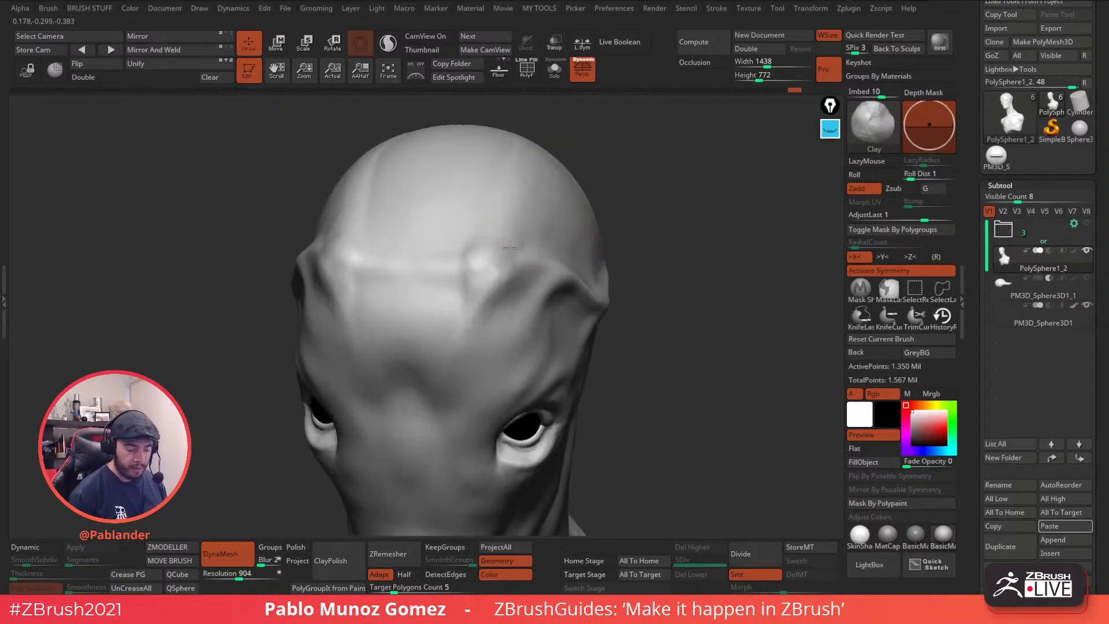
{"action": "mouse_move", "coordinate": [511, 181]}
{"action": "right_mouse_down"}
{"action": "mouse_move", "coordinate": [505, 273]}
{"action": "mouse_move", "coordinate": [648, 258]}
{"action": "mouse_move", "coordinate": [524, 273]}
{"action": "right_mouse_up"}
{"action": "key", "text": "shift"}
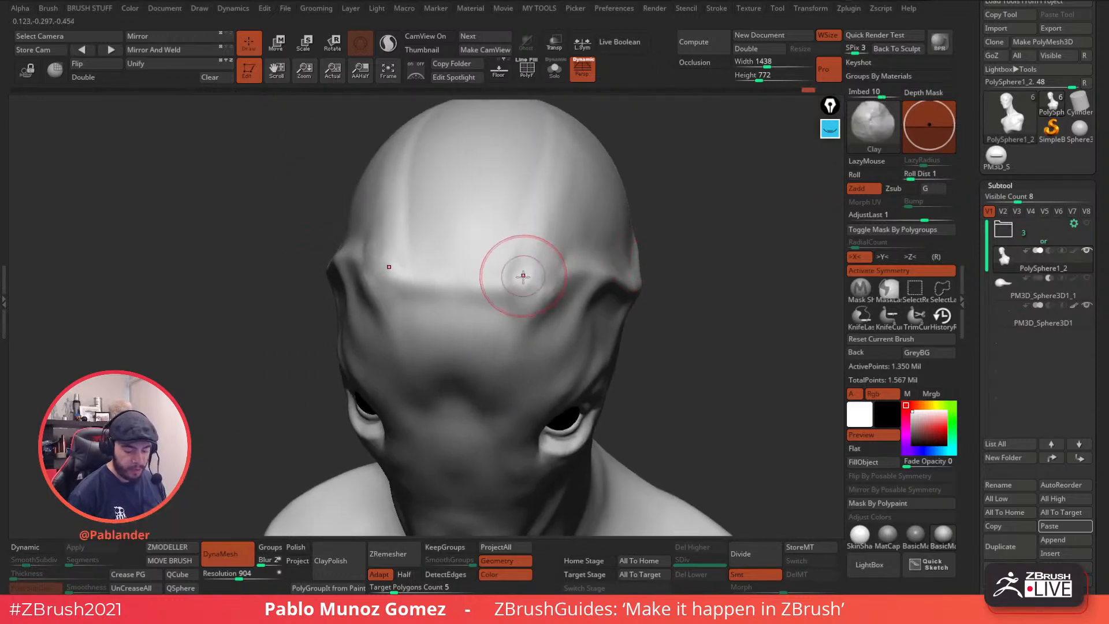
{"action": "left_click_drag", "start_coordinate": [534, 296], "coordinate": [562, 254]}
{"action": "mouse_move", "coordinate": [570, 268]}
{"action": "right_mouse_down"}
{"action": "mouse_move", "coordinate": [621, 290]}
{"action": "mouse_move", "coordinate": [608, 280]}
{"action": "right_mouse_up"}
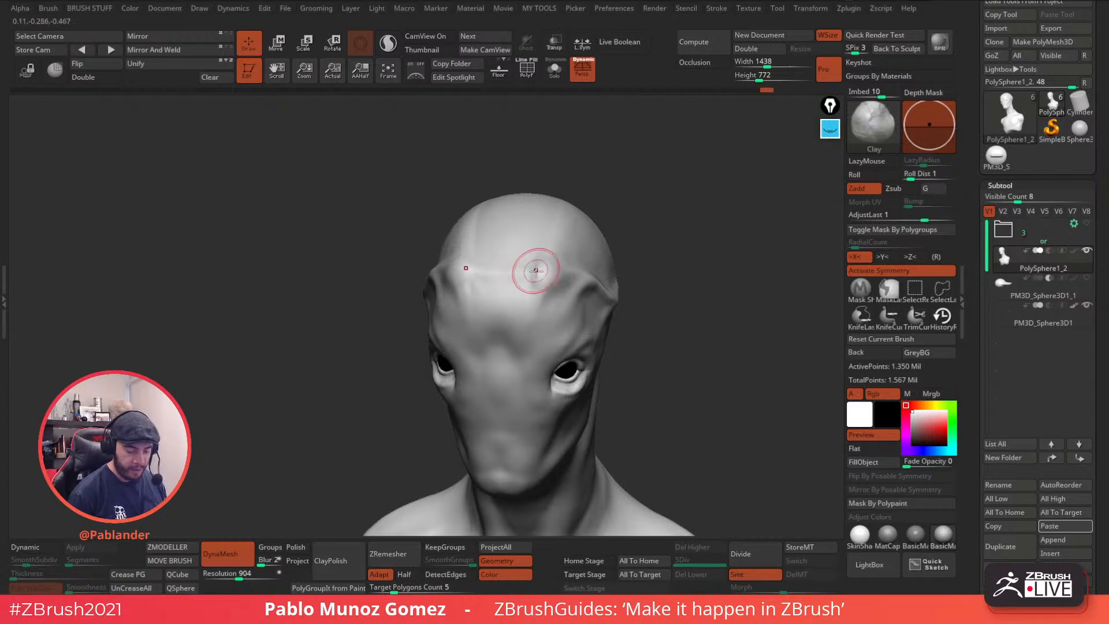
- Refine the paired ridges running over the top of the skull and soften them into the forehead with Smooth Stronger
{"action": "key", "text": "shift"}
{"action": "right_click_drag", "start_coordinate": [606, 231], "coordinate": [548, 262]}
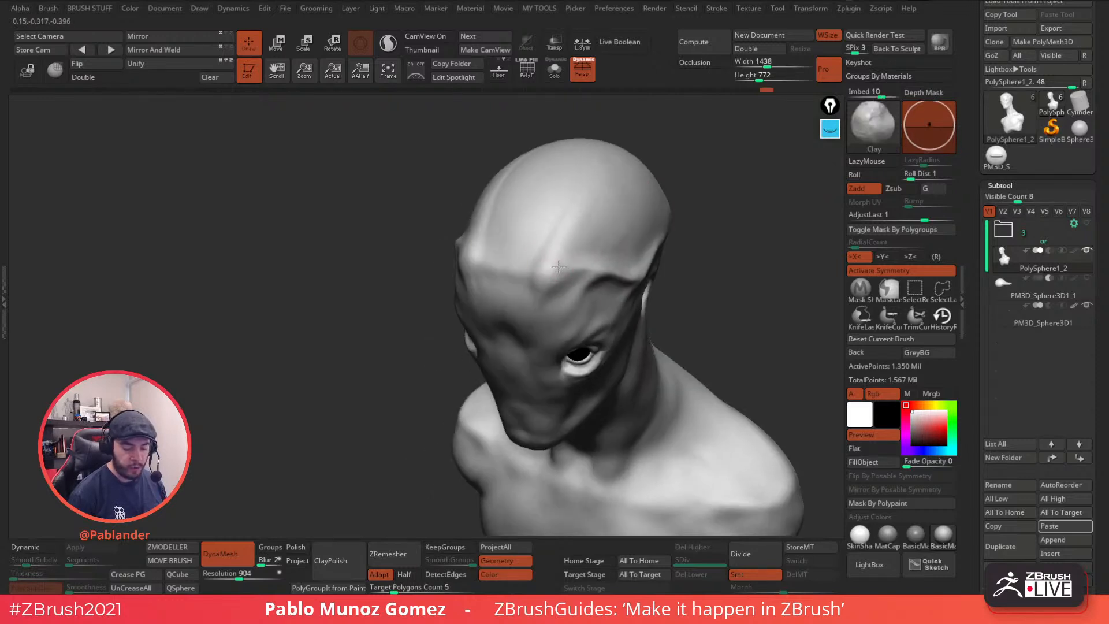
{"action": "key", "text": "shift"}
{"action": "right_click_drag", "start_coordinate": [588, 218], "coordinate": [625, 206]}
{"action": "key", "text": "space"}
{"action": "left_click", "coordinate": [588, 331]}
{"action": "mouse_move", "coordinate": [520, 201]}
{"action": "right_mouse_down"}
{"action": "mouse_move", "coordinate": [522, 210]}
{"action": "mouse_move", "coordinate": [513, 203]}
{"action": "right_mouse_up"}
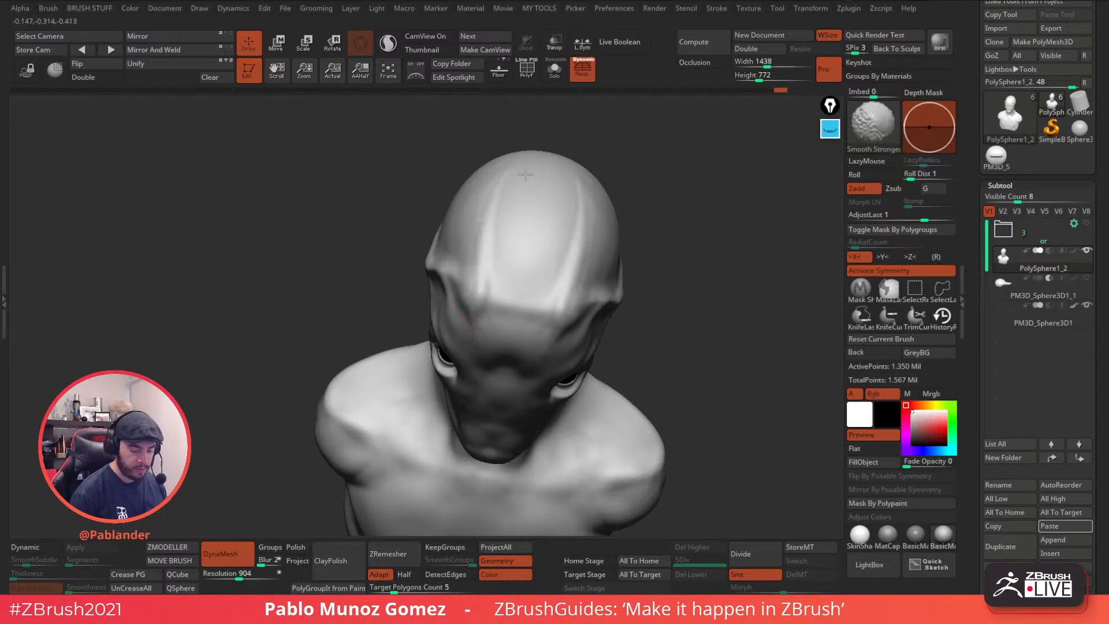
{"action": "right_click_drag", "start_coordinate": [478, 256], "coordinate": [561, 309]}
{"action": "key", "text": "shift"}
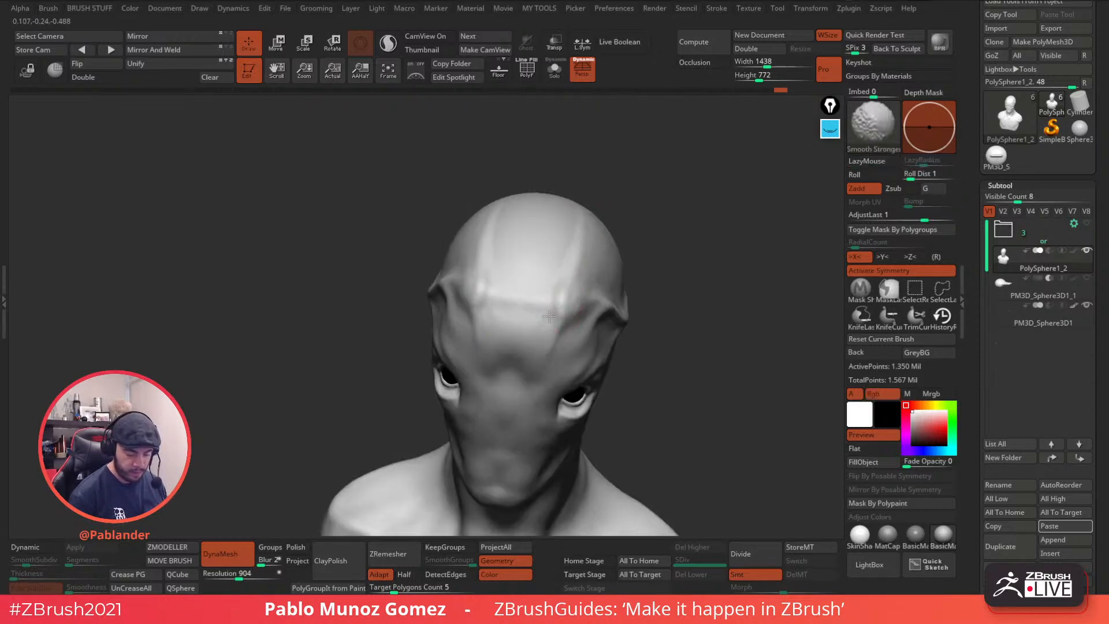
- Sharpen the paired forehead bumps with the Standard brush and smooth the surface around them
{"action": "mouse_move", "coordinate": [514, 298]}
{"action": "right_mouse_down"}
{"action": "mouse_move", "coordinate": [641, 223]}
{"action": "mouse_move", "coordinate": [550, 262]}
{"action": "right_mouse_up"}
{"action": "left_click_drag", "start_coordinate": [550, 247], "coordinate": [569, 254], "text": "shift"}
{"action": "right_click_drag", "start_coordinate": [579, 256], "coordinate": [664, 257]}
{"action": "mouse_move", "coordinate": [543, 312]}
{"action": "right_mouse_down"}
{"action": "mouse_move", "coordinate": [657, 247]}
{"action": "mouse_move", "coordinate": [618, 245]}
{"action": "right_mouse_up"}
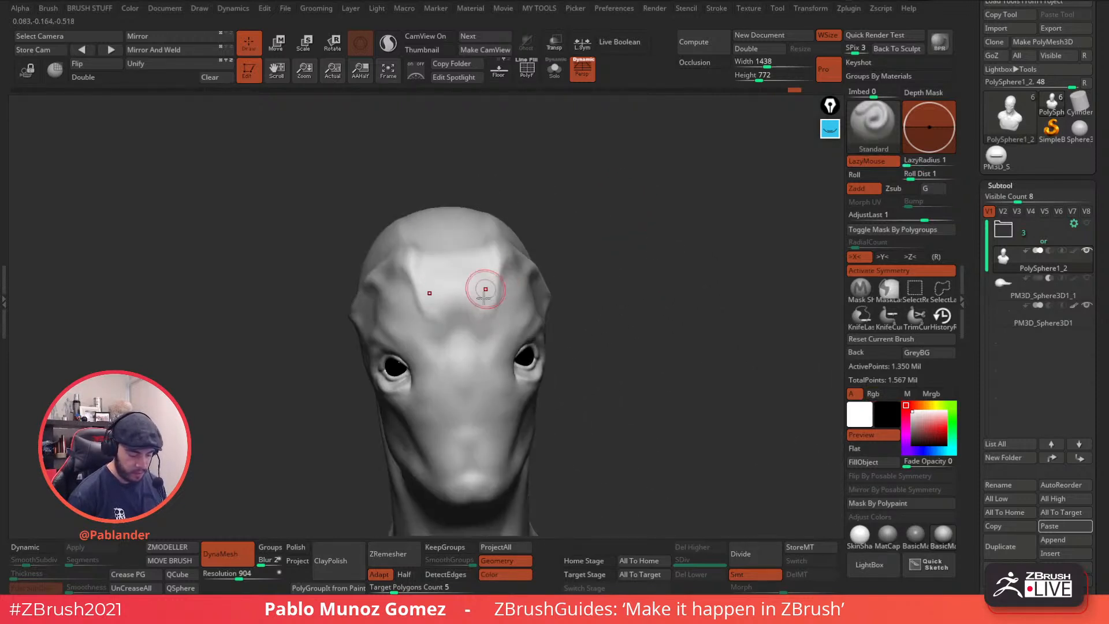
{"action": "key", "text": "shift"}
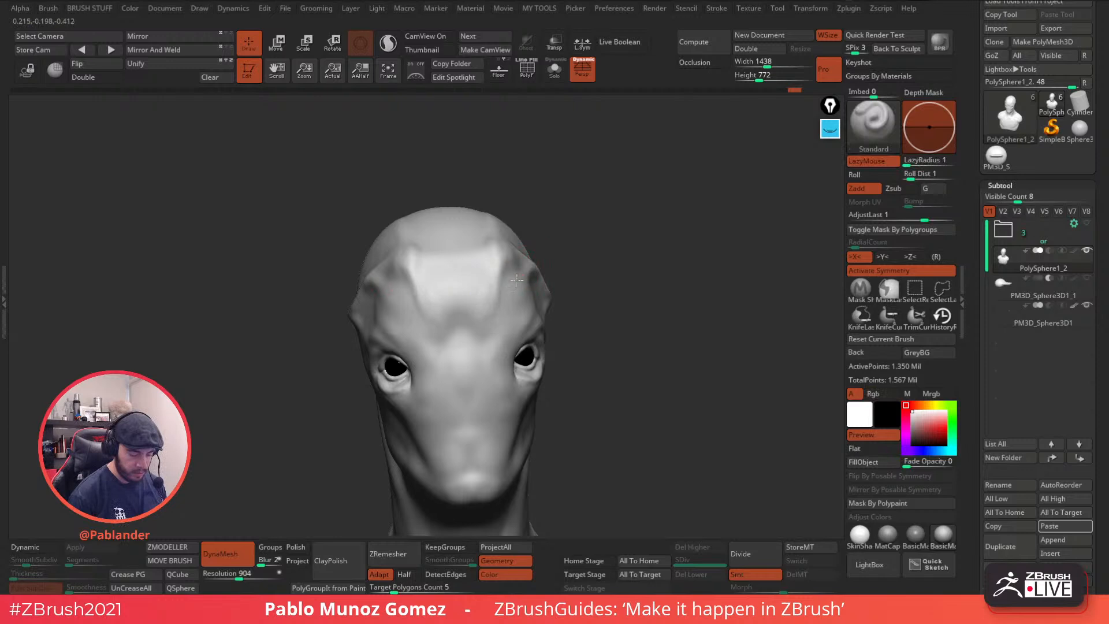
{"action": "key", "text": "shift"}
{"action": "mouse_move", "coordinate": [477, 298]}
{"action": "right_mouse_down"}
{"action": "mouse_move", "coordinate": [601, 201]}
{"action": "mouse_move", "coordinate": [673, 283]}
{"action": "mouse_move", "coordinate": [646, 240]}
{"action": "mouse_move", "coordinate": [664, 225]}
{"action": "right_mouse_up"}
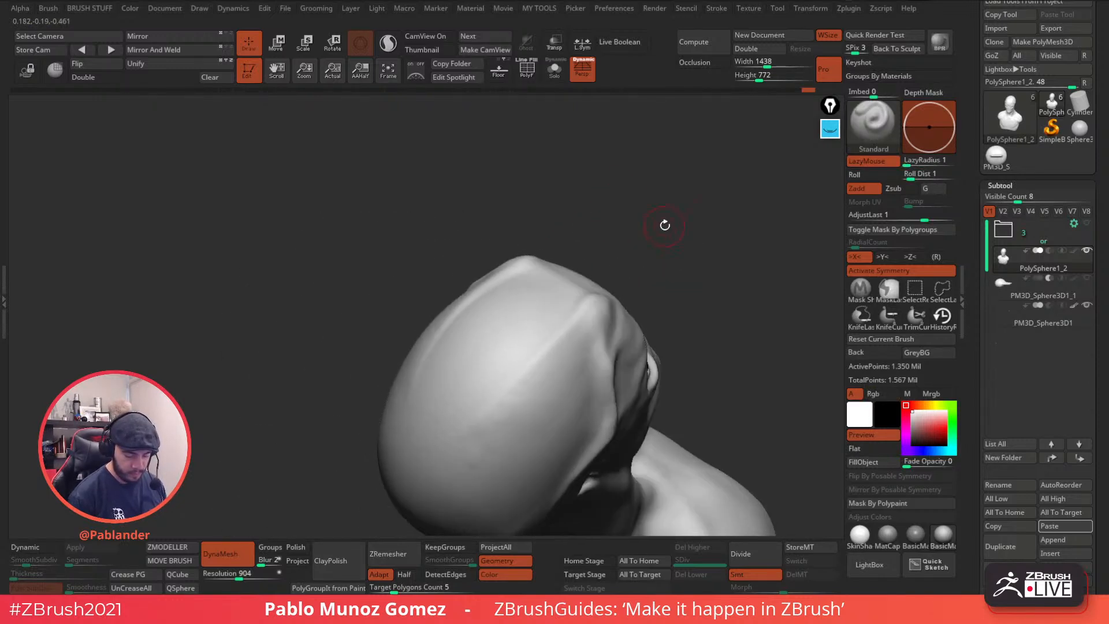
- Carve creases along the inner edges of the paired skull ridges with the HRGi_Cutter brush
{"action": "key", "text": "b"}
{"action": "left_click", "coordinate": [656, 469]}
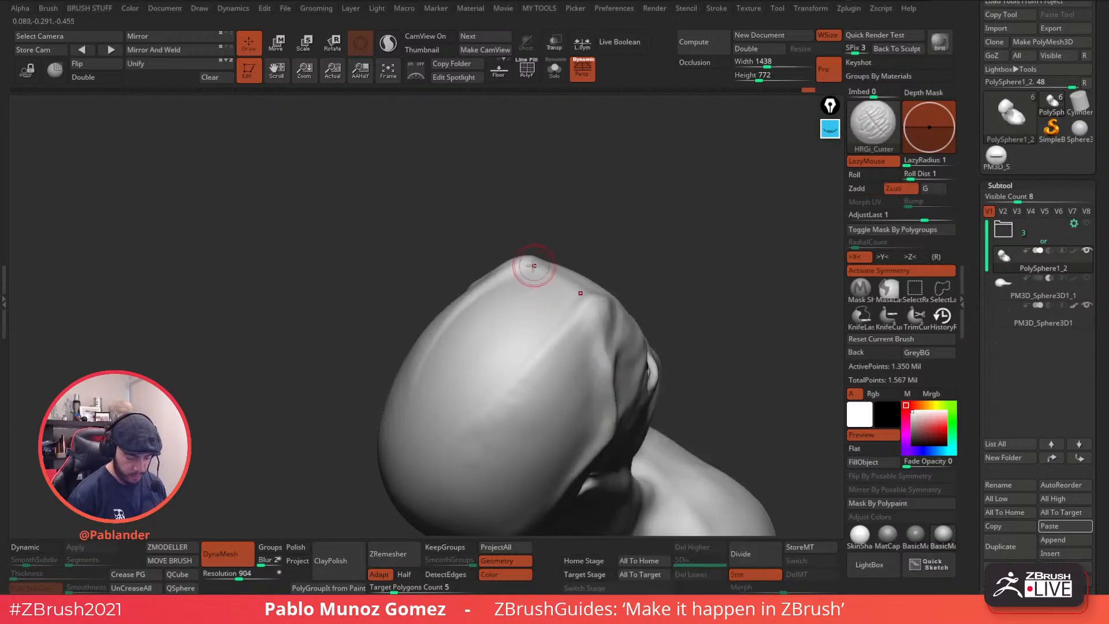
{"action": "right_click_drag", "start_coordinate": [413, 388], "coordinate": [495, 289]}
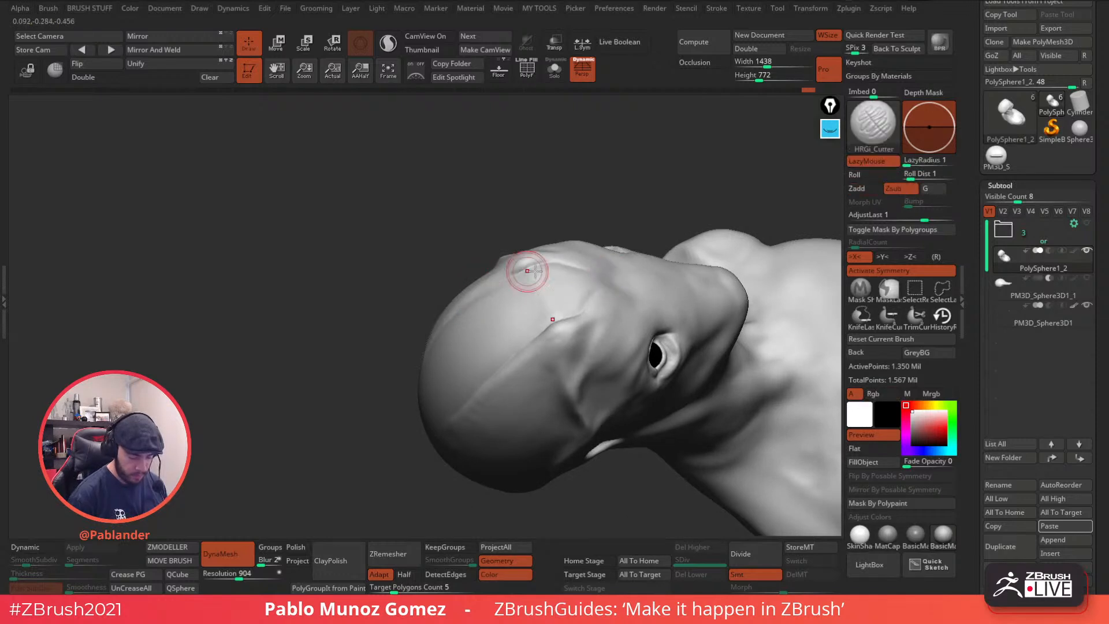
{"action": "right_click_drag", "start_coordinate": [507, 265], "coordinate": [540, 289]}
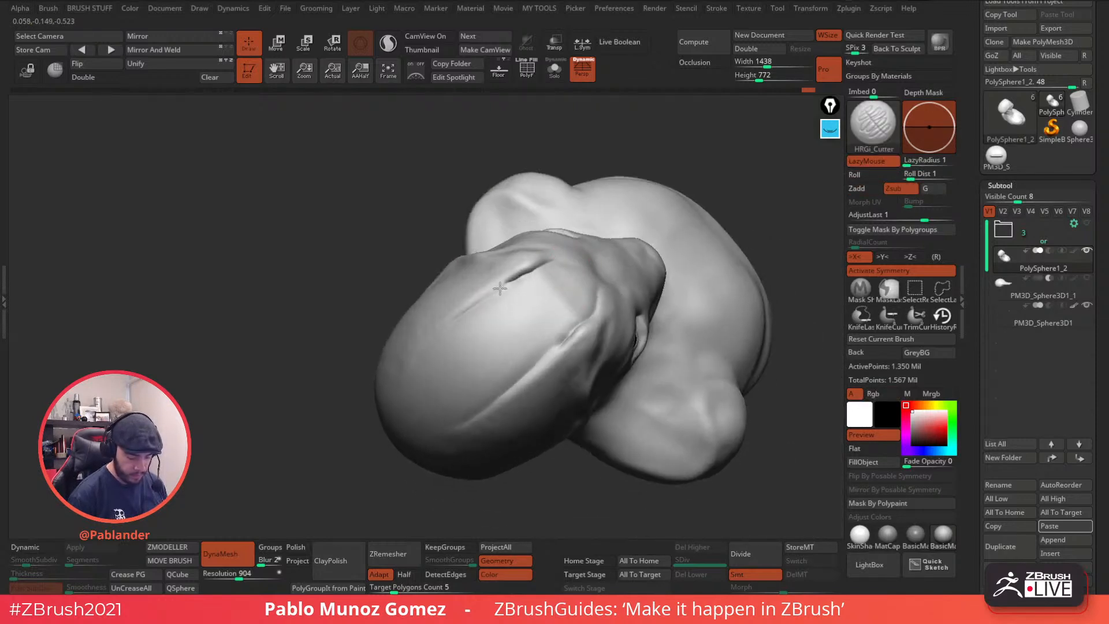
{"action": "key", "text": "shift"}
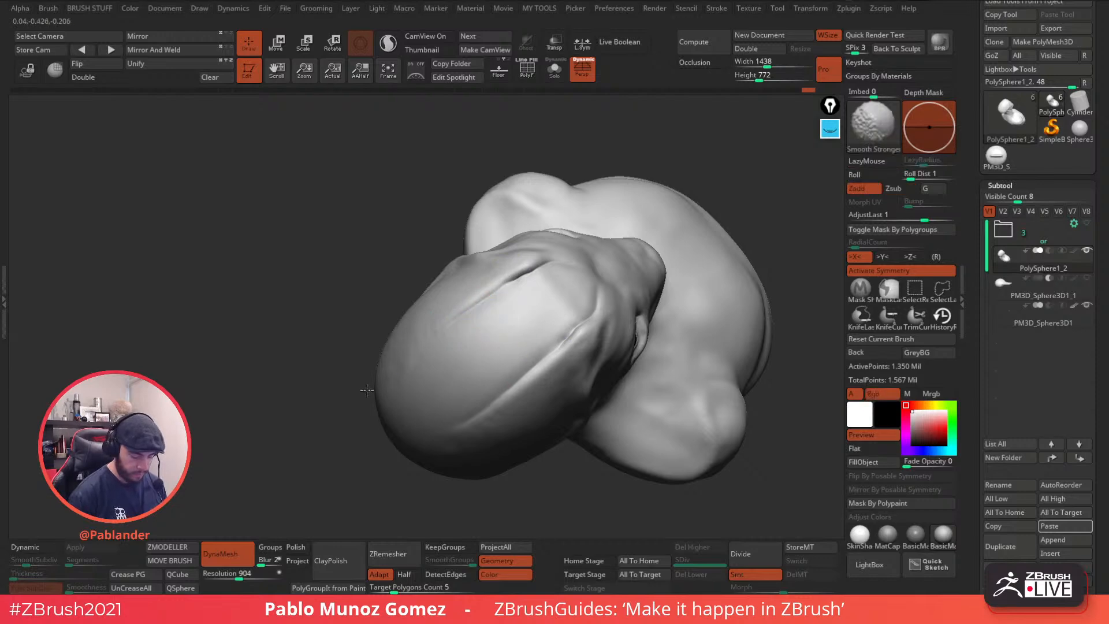
- Soften the rear ends of the ridge creases and extend the cuts where the ridges meet the forehead
{"action": "right_click_drag", "start_coordinate": [365, 395], "coordinate": [495, 260]}
{"action": "right_click_drag", "start_coordinate": [465, 403], "coordinate": [562, 322]}
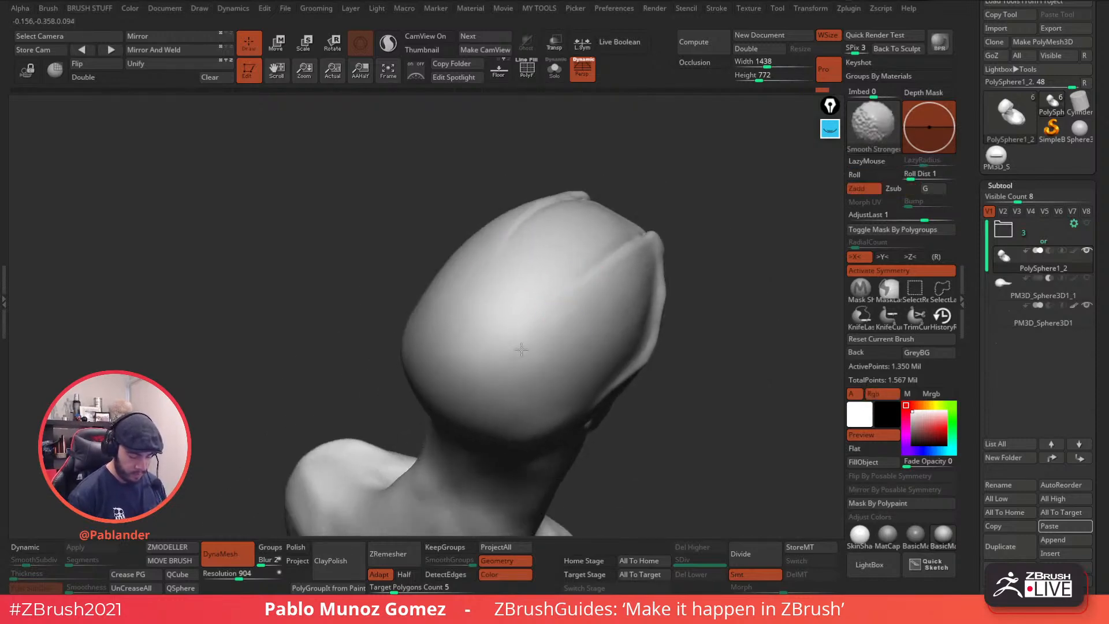
{"action": "mouse_move", "coordinate": [458, 364]}
{"action": "right_mouse_down"}
{"action": "mouse_move", "coordinate": [633, 314]}
{"action": "mouse_move", "coordinate": [600, 263]}
{"action": "mouse_move", "coordinate": [564, 240]}
{"action": "mouse_move", "coordinate": [564, 212]}
{"action": "right_mouse_up"}
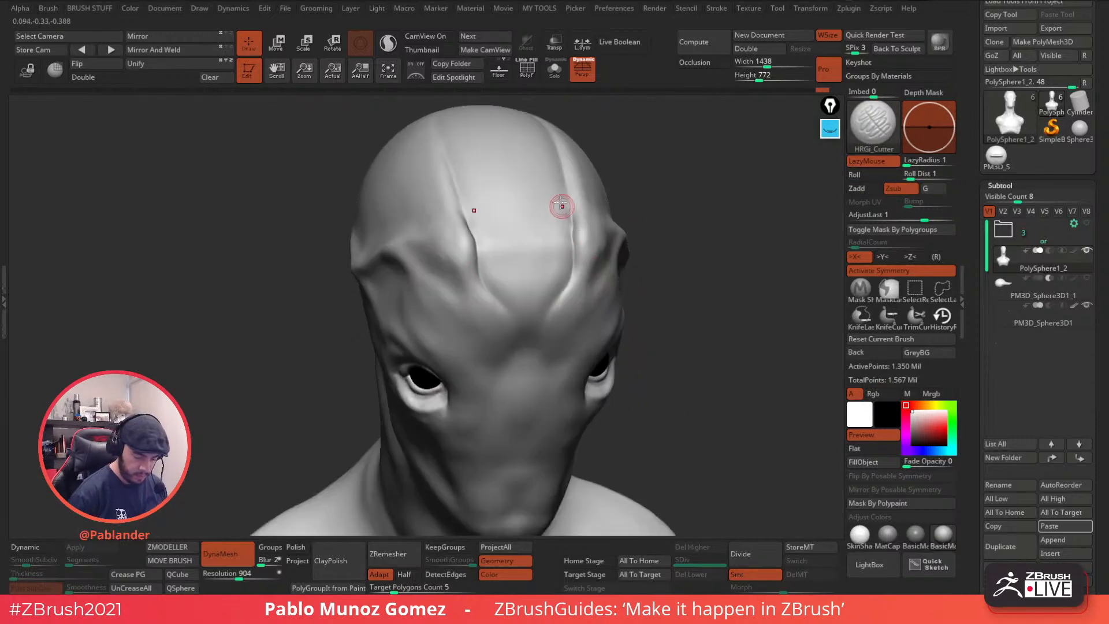
{"action": "left_click_drag", "start_coordinate": [566, 181], "coordinate": [563, 204], "text": "shift"}
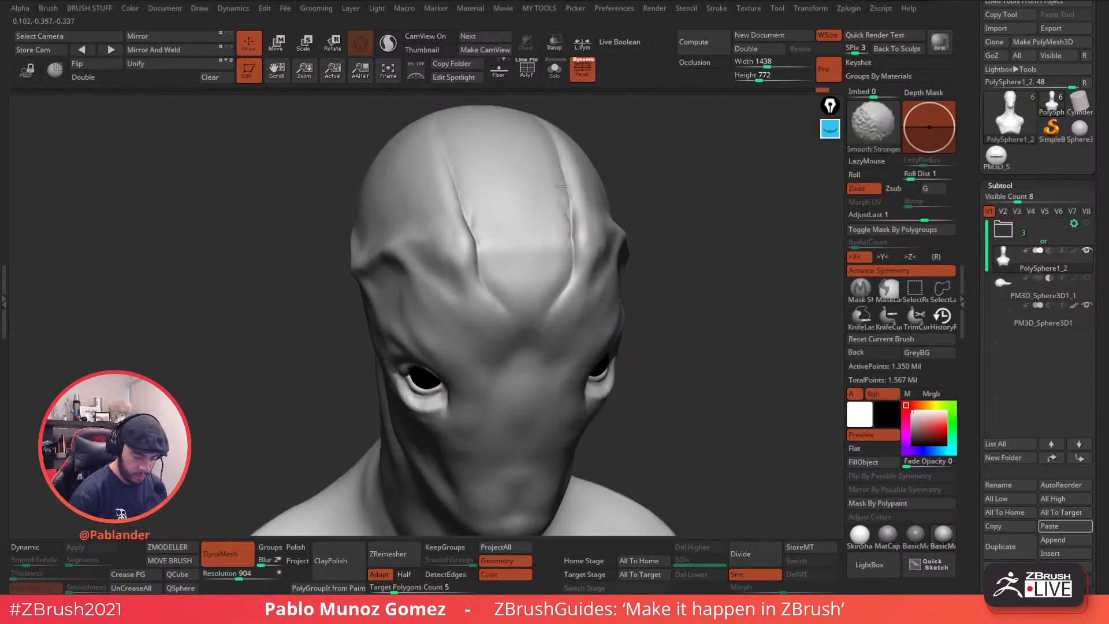
{"action": "mouse_move", "coordinate": [578, 264]}
{"action": "right_mouse_down"}
{"action": "mouse_move", "coordinate": [622, 302]}
{"action": "mouse_move", "coordinate": [604, 227]}
{"action": "right_mouse_up"}
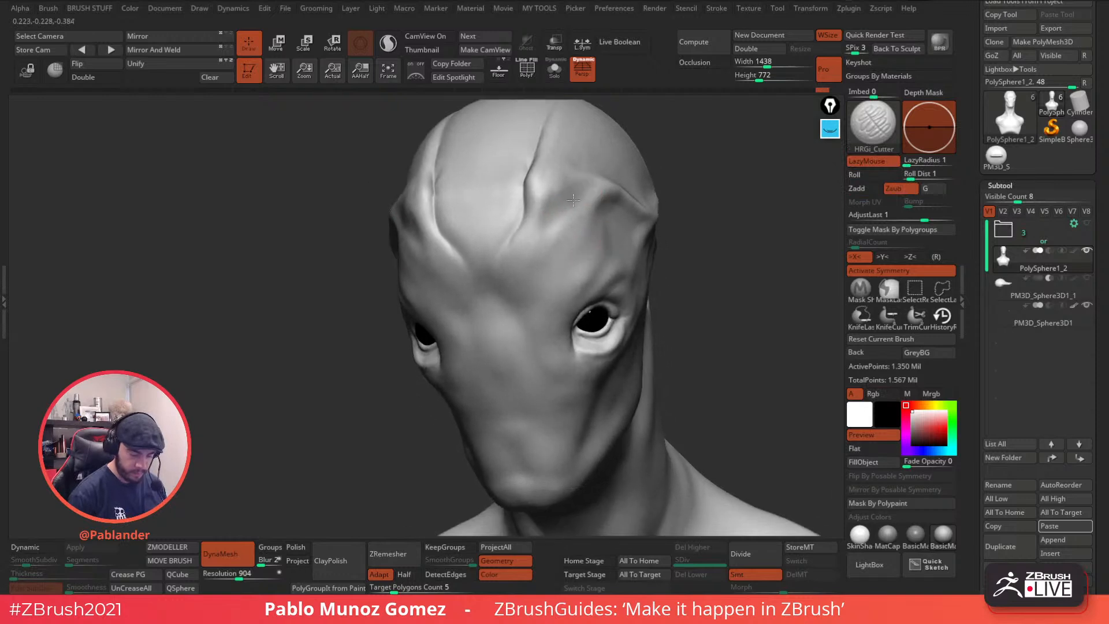
- Cut fine creases across the side of the forehead and down toward the eye, softening them with Smooth Stronger
{"action": "key", "text": "shift"}
{"action": "left_click_drag", "start_coordinate": [571, 199], "coordinate": [553, 237], "text": "shift"}
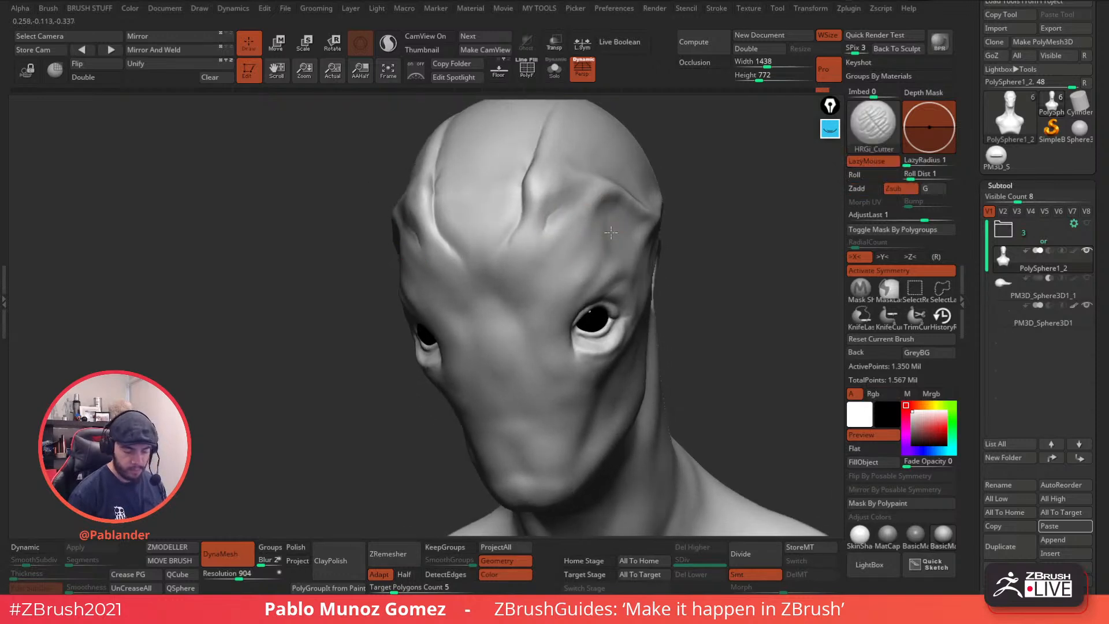
{"action": "right_click_drag", "start_coordinate": [614, 235], "coordinate": [603, 205]}
{"action": "key", "text": "shift"}
{"action": "left_click_drag", "start_coordinate": [618, 209], "coordinate": [606, 246]}
{"action": "key", "text": "shift"}
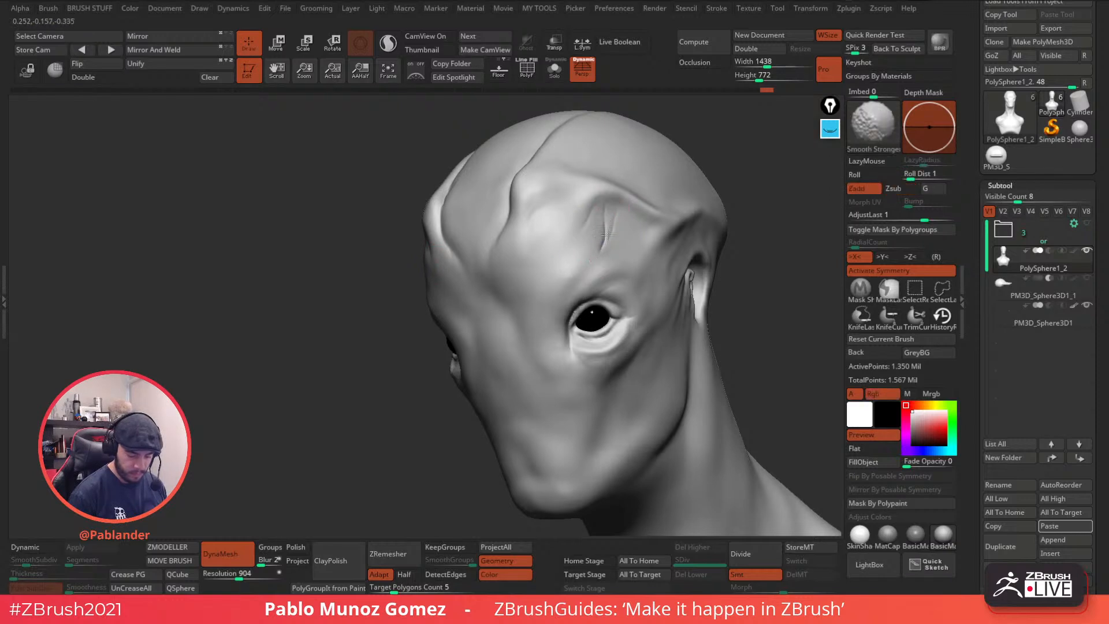
{"action": "left_click_drag", "start_coordinate": [593, 236], "coordinate": [581, 272]}
{"action": "key", "text": "shift"}
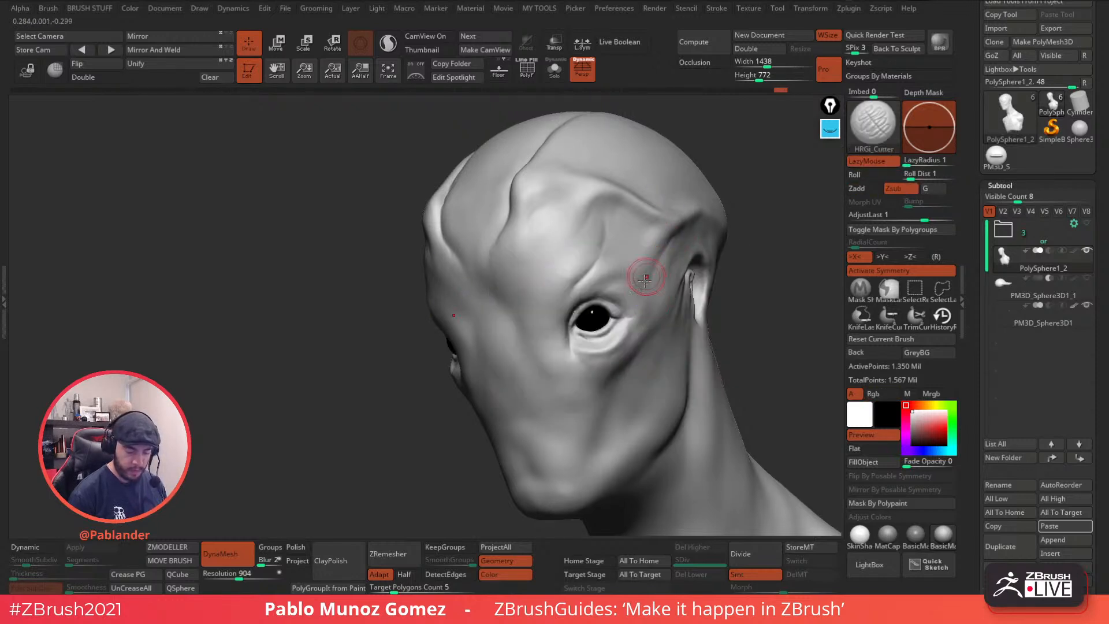
- Deepen the fold in front of the ear and define the temple ridge above it with HRGi_Cutter
{"action": "right_click_drag", "start_coordinate": [656, 248], "coordinate": [638, 271]}
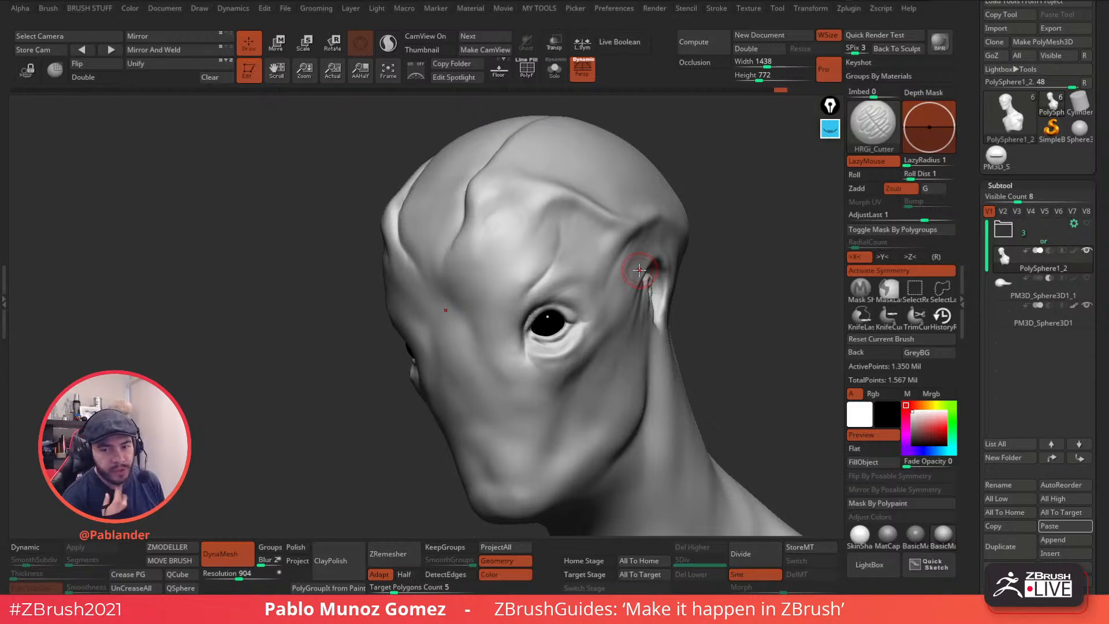
{"action": "left_click_drag", "start_coordinate": [639, 269], "coordinate": [640, 321]}
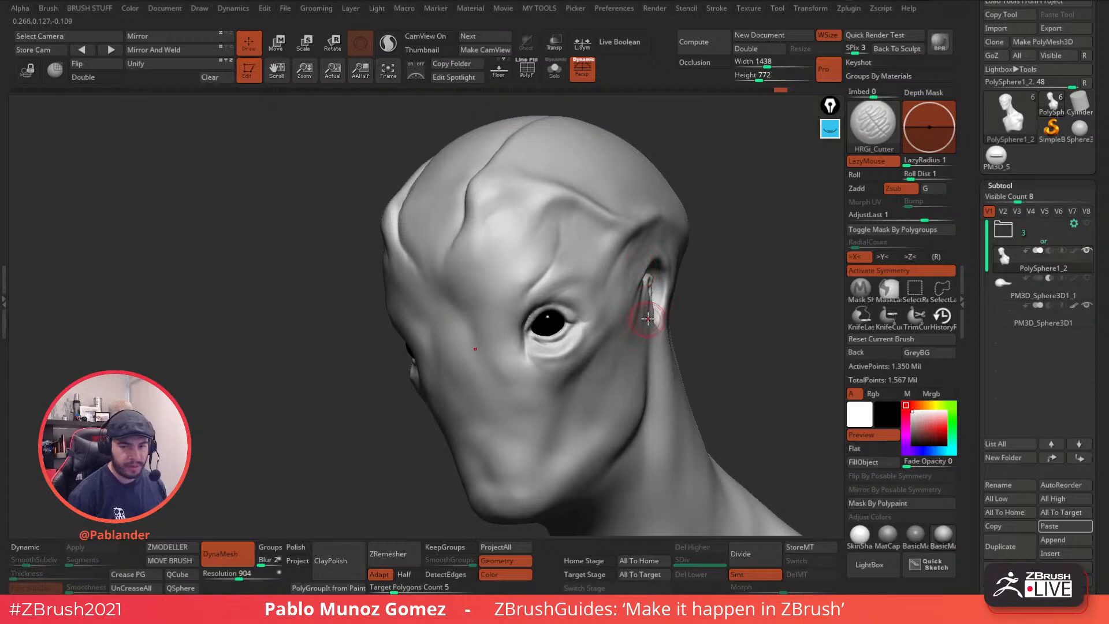
{"action": "key", "text": "shift"}
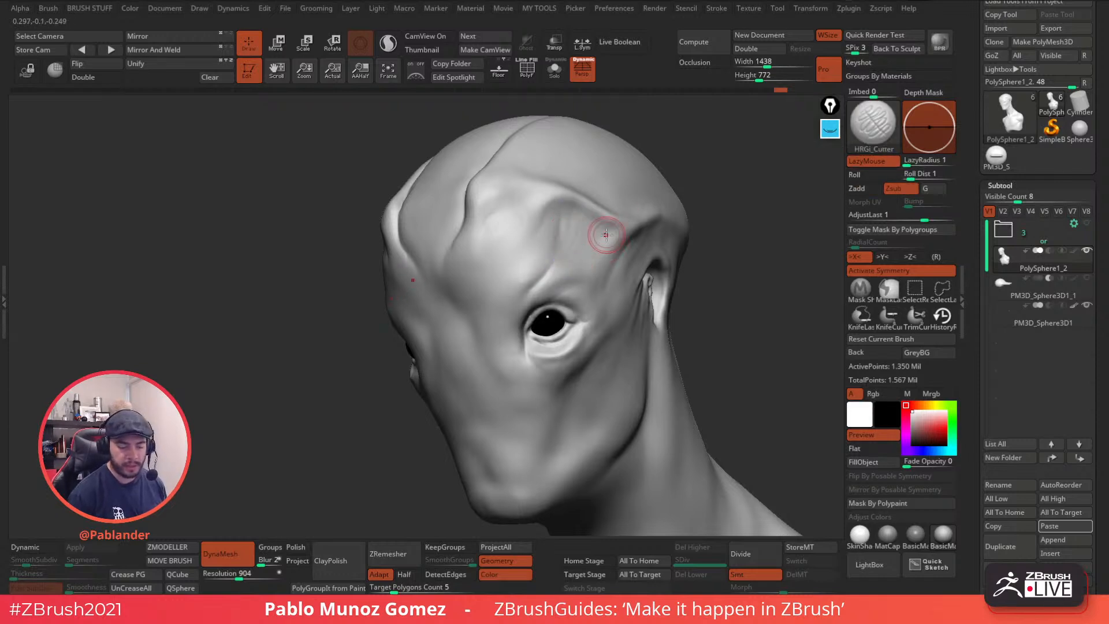
{"action": "key", "text": "shift"}
{"action": "key", "text": "shift"}
{"action": "left_click_drag", "start_coordinate": [600, 228], "coordinate": [620, 216]}
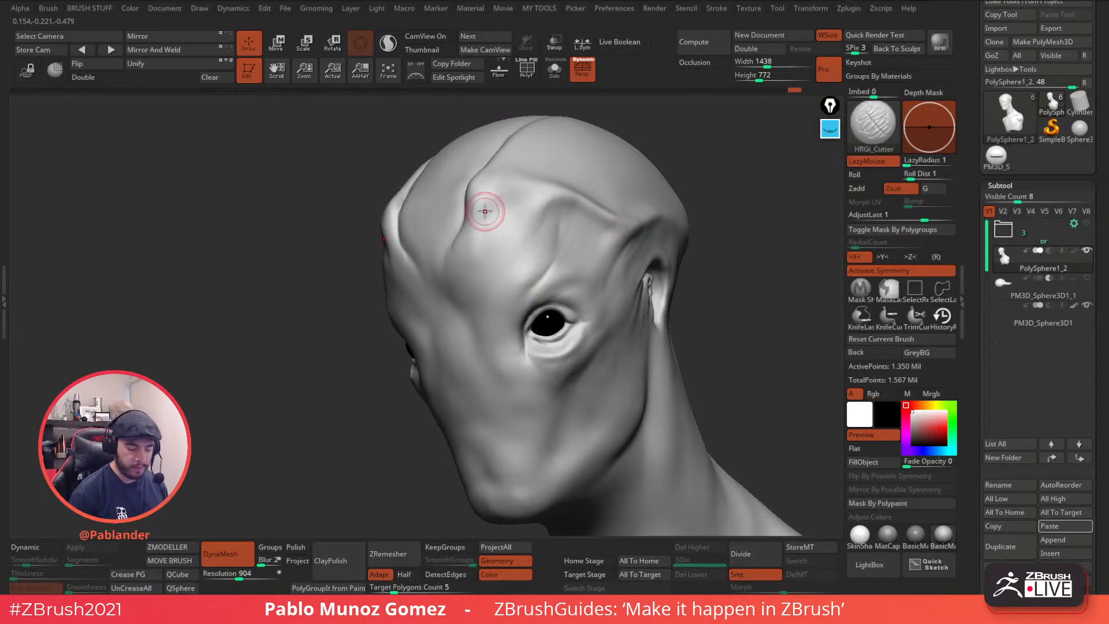
- Refine the forehead bumps and the area between the brows with light HRGi_Cutter strokes and smoothing
{"action": "mouse_move", "coordinate": [511, 205]}
{"action": "left_mouse_down"}
{"action": "mouse_move", "coordinate": [484, 225]}
{"action": "mouse_move", "coordinate": [494, 211]}
{"action": "left_mouse_up"}
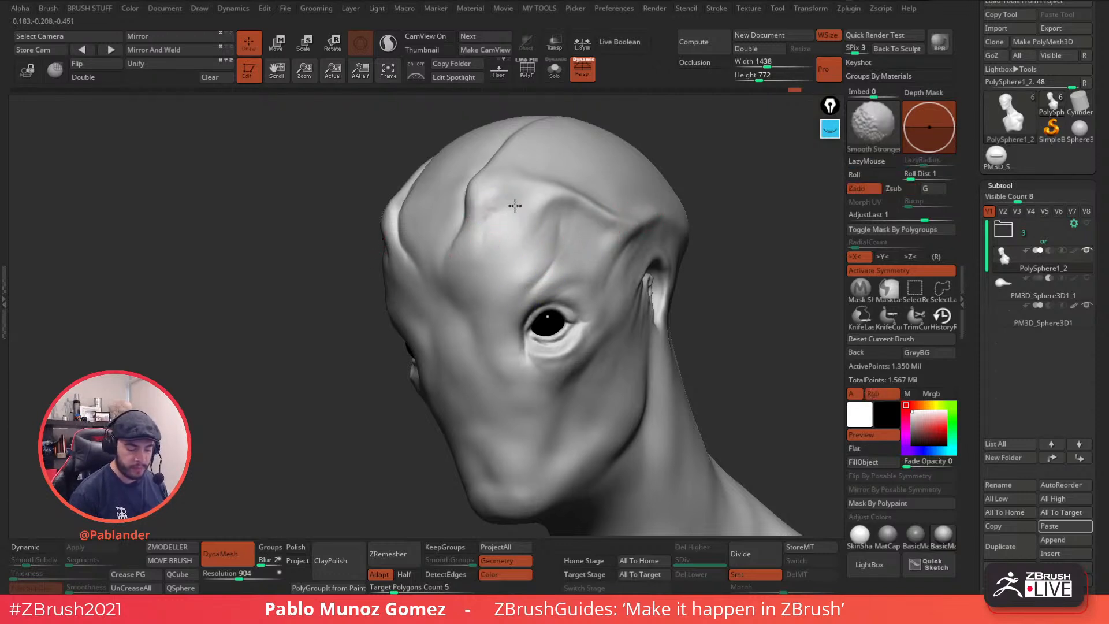
{"action": "right_click_drag", "start_coordinate": [492, 217], "coordinate": [534, 224]}
{"action": "right_click_drag", "start_coordinate": [460, 223], "coordinate": [462, 219]}
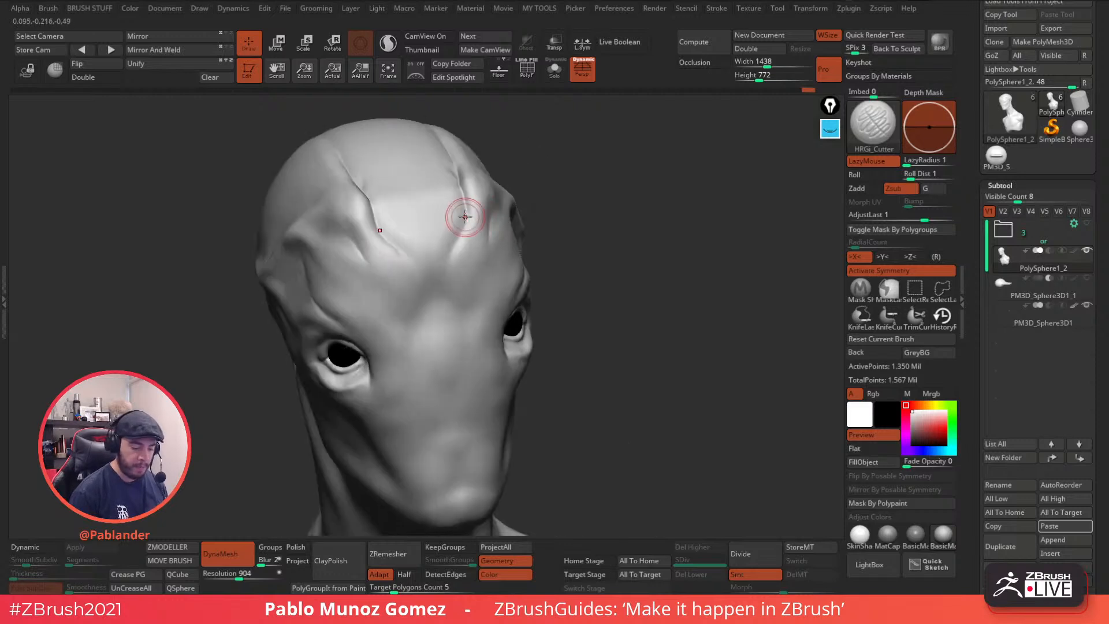
{"action": "mouse_move", "coordinate": [491, 269]}
{"action": "right_mouse_down"}
{"action": "mouse_move", "coordinate": [635, 227]}
{"action": "mouse_move", "coordinate": [529, 249]}
{"action": "right_mouse_up"}
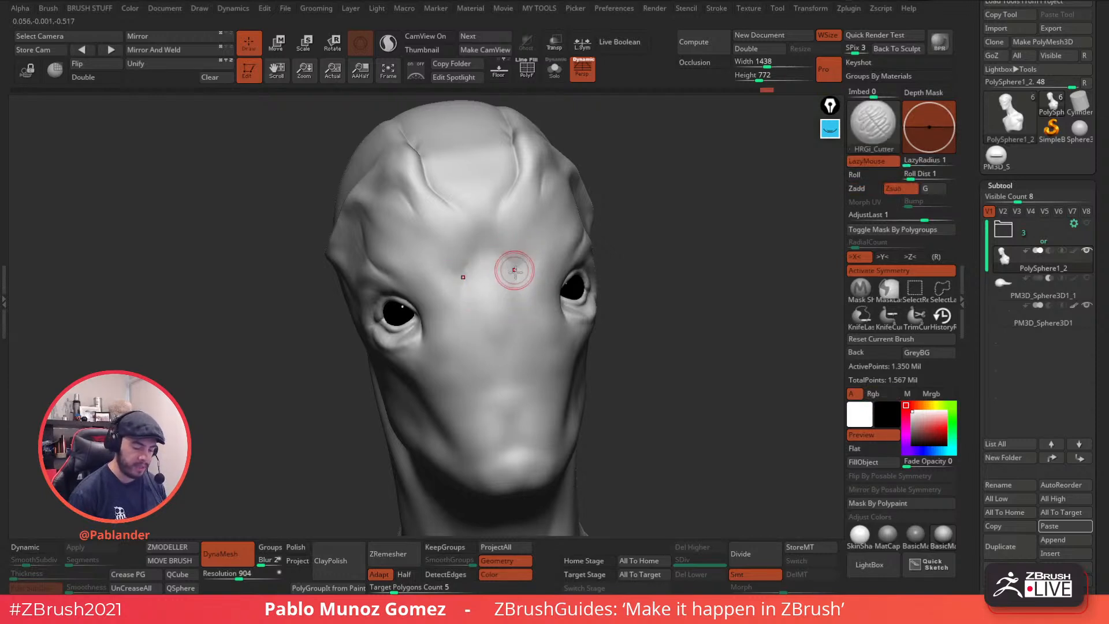
{"action": "key", "text": "space"}
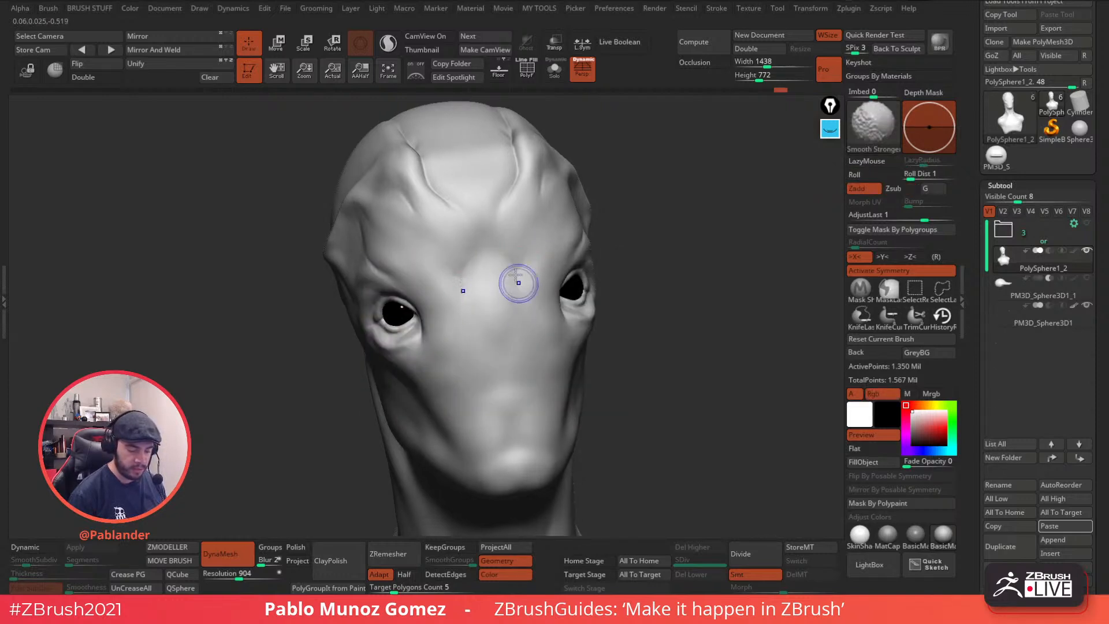
- Carve subtle wrinkles into the cheek below the eye and blend them with Smooth Stronger
{"action": "mouse_move", "coordinate": [540, 261]}
{"action": "right_mouse_down"}
{"action": "mouse_move", "coordinate": [602, 282]}
{"action": "mouse_move", "coordinate": [638, 247]}
{"action": "mouse_move", "coordinate": [577, 255]}
{"action": "right_mouse_up"}
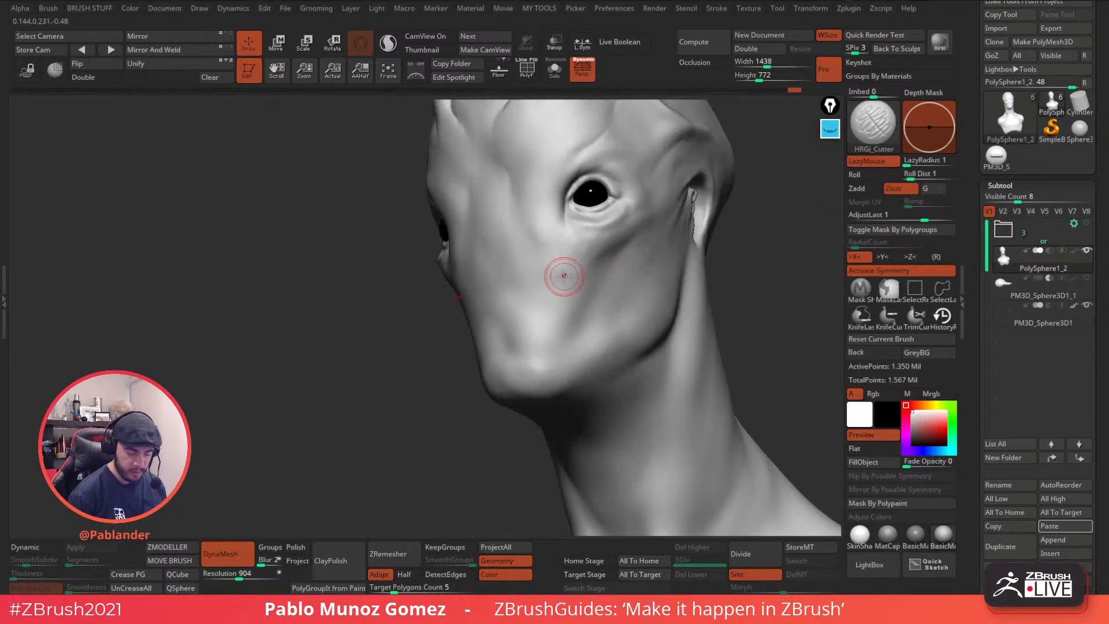
{"action": "key", "text": "shift"}
{"action": "key", "text": "shift"}
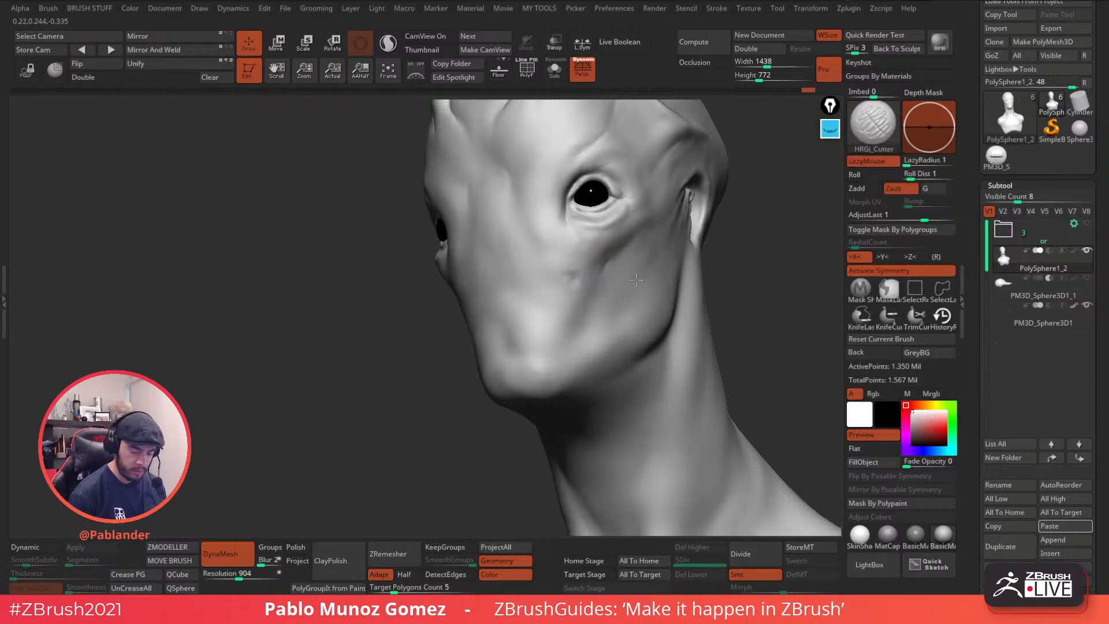
{"action": "right_click_drag", "start_coordinate": [556, 279], "coordinate": [607, 274]}
{"action": "right_click_drag", "start_coordinate": [681, 299], "coordinate": [693, 258]}
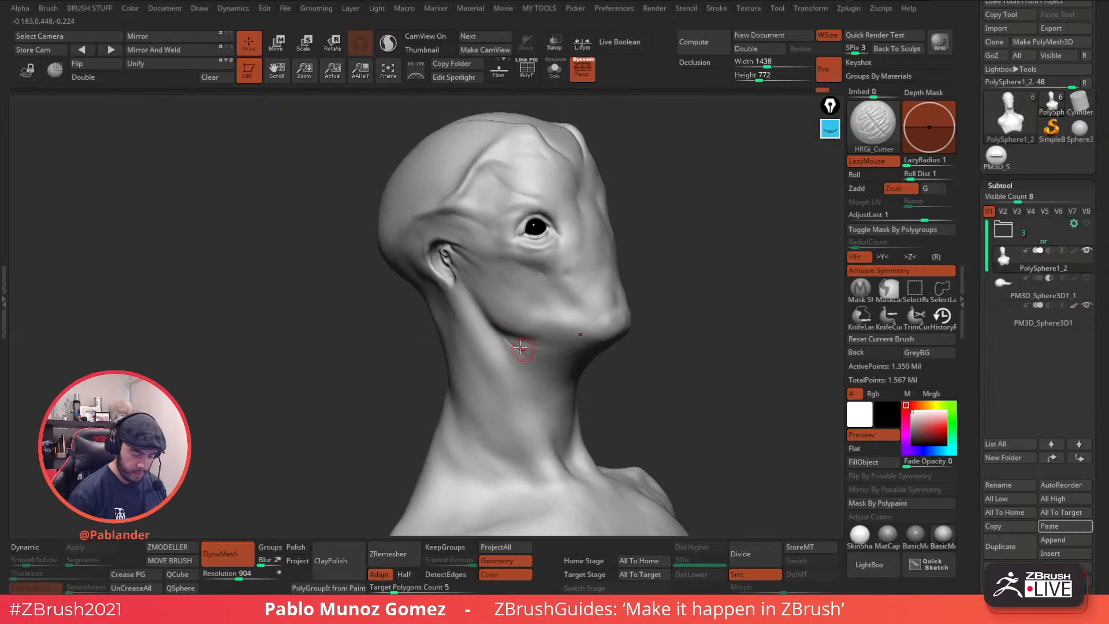
- Cut a crease under the jawline where it meets the neck and smooth its front end
{"action": "right_click_drag", "start_coordinate": [595, 330], "coordinate": [564, 362]}
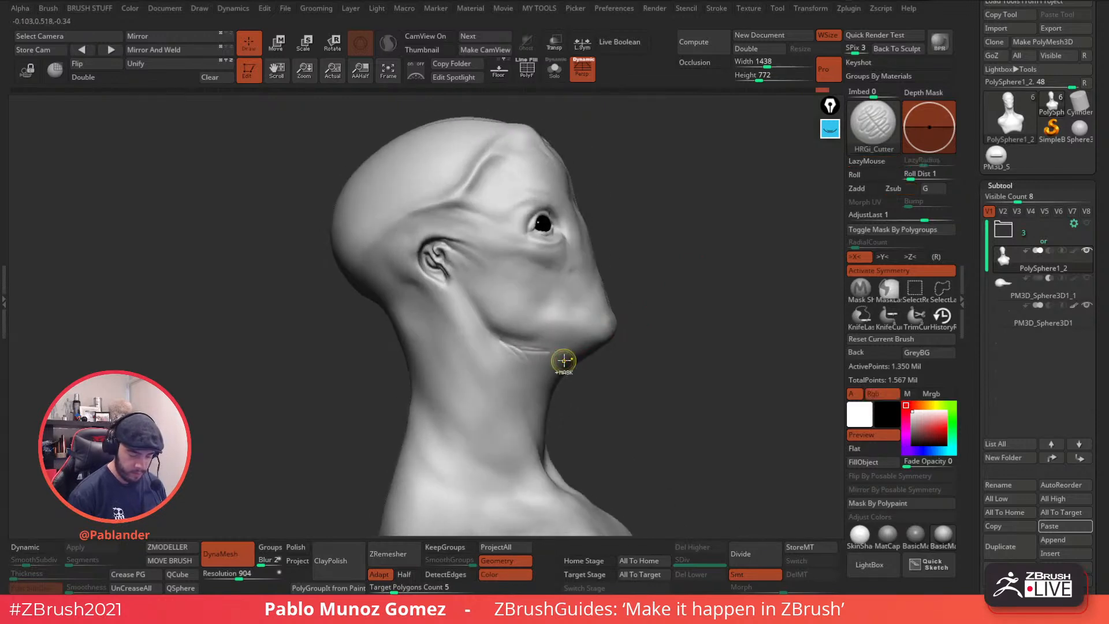
{"action": "left_click_drag", "start_coordinate": [490, 331], "coordinate": [522, 361]}
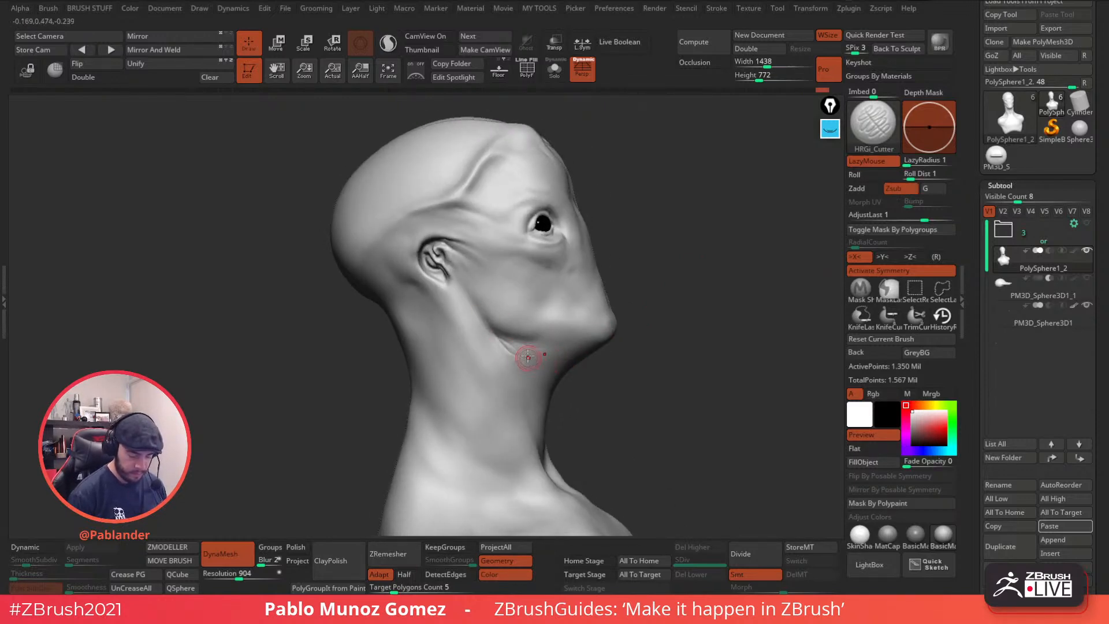
{"action": "key", "text": "shift"}
{"action": "mouse_move", "coordinate": [532, 361]}
{"action": "right_mouse_down"}
{"action": "mouse_move", "coordinate": [614, 363]}
{"action": "mouse_move", "coordinate": [537, 508]}
{"action": "right_mouse_up"}
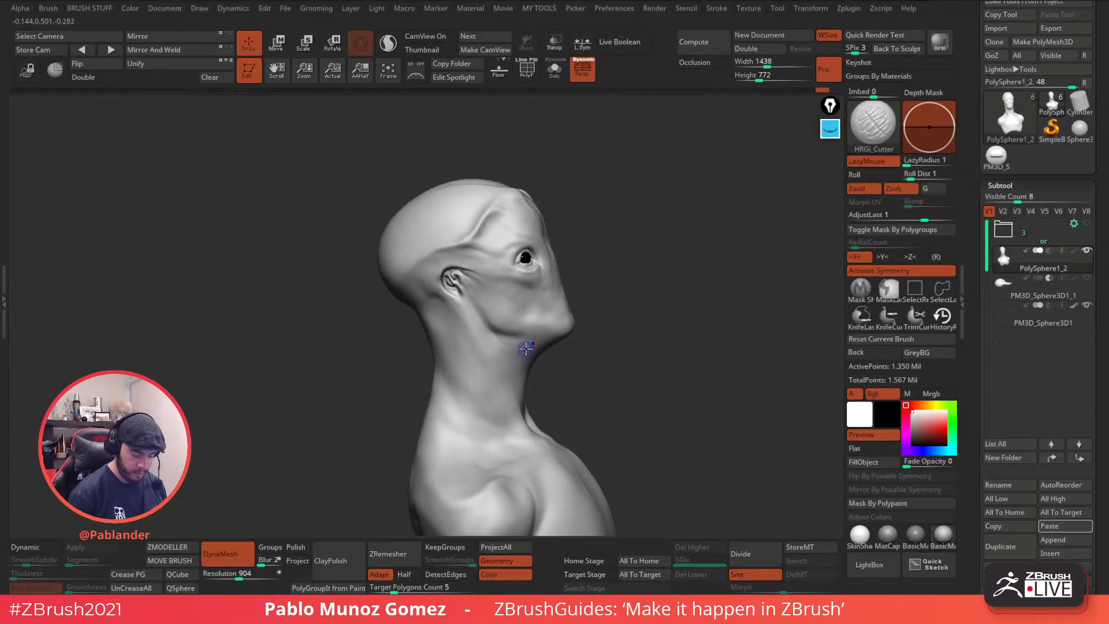
{"action": "mouse_move", "coordinate": [529, 335]}
{"action": "right_mouse_down"}
{"action": "mouse_move", "coordinate": [602, 244]}
{"action": "mouse_move", "coordinate": [565, 302]}
{"action": "mouse_move", "coordinate": [501, 321]}
{"action": "right_mouse_up"}
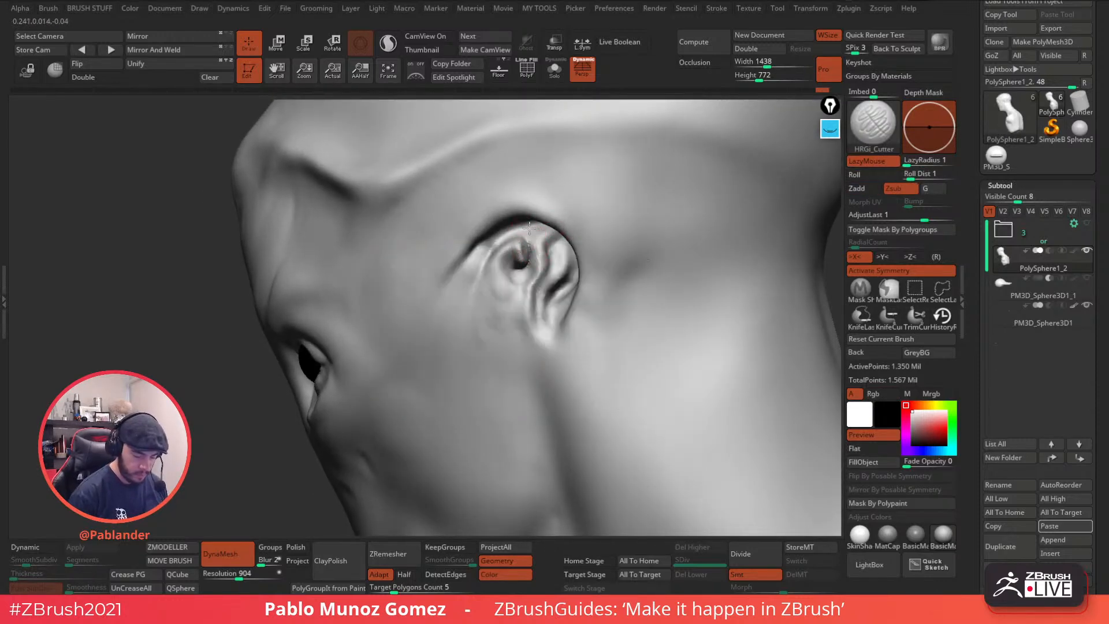
- Carve the edge around the back of the ear and smooth the transition from the skull into the neck
{"action": "mouse_move", "coordinate": [580, 279]}
{"action": "right_mouse_down", "text": "ctrl"}
{"action": "mouse_move", "coordinate": [555, 317]}
{"action": "mouse_move", "coordinate": [570, 320]}
{"action": "mouse_move", "coordinate": [583, 293]}
{"action": "mouse_move", "coordinate": [612, 280]}
{"action": "right_mouse_up", "text": "ctrl"}
{"action": "key", "text": "shift"}
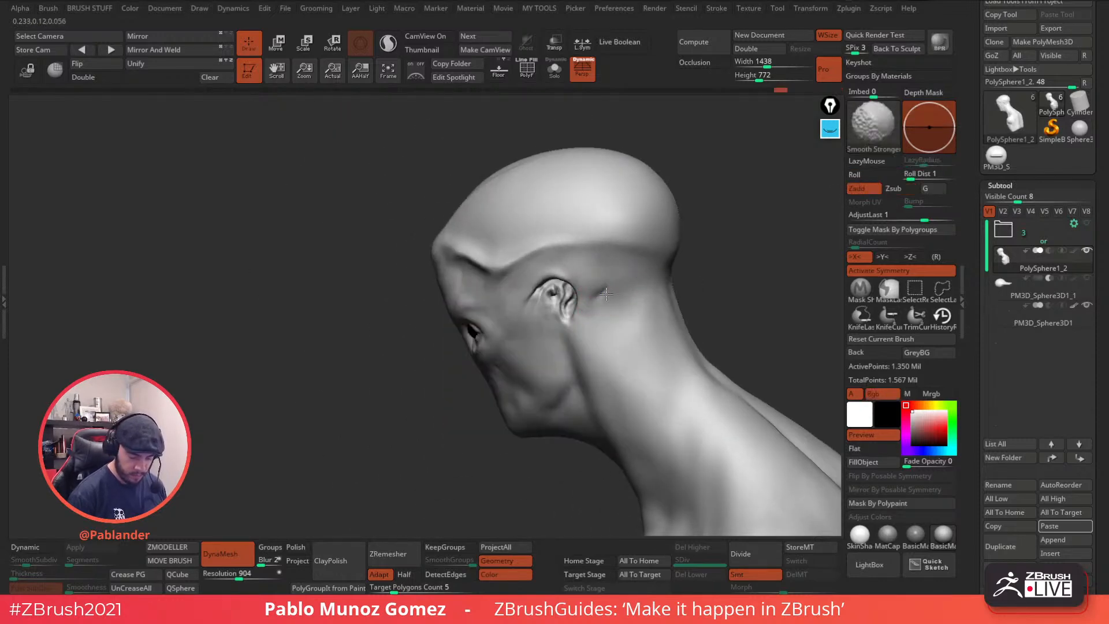
{"action": "key", "text": "space"}
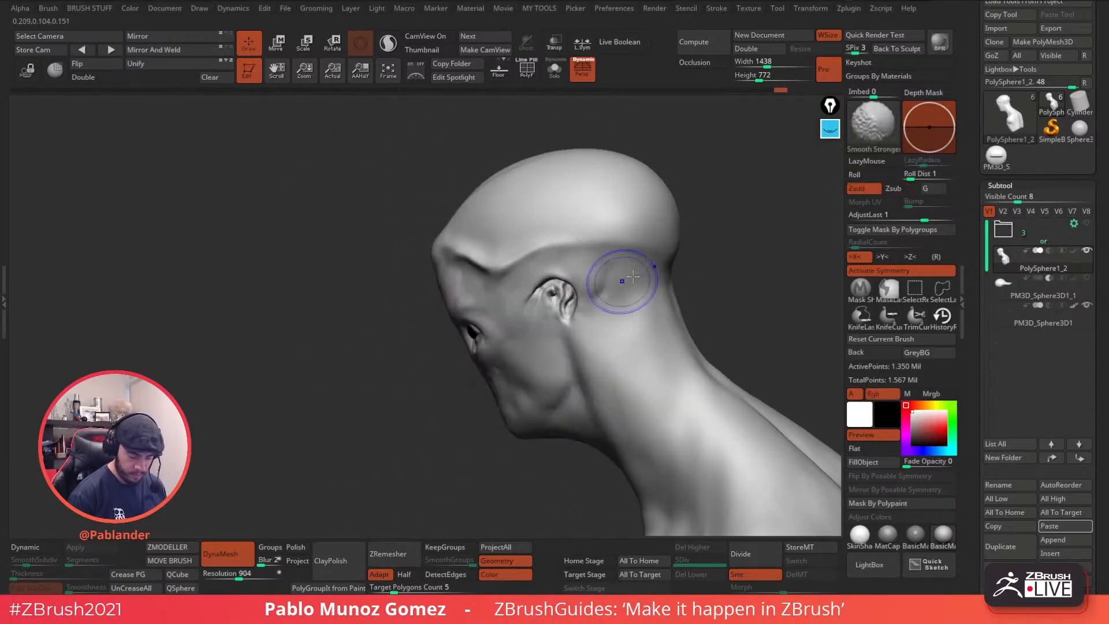
{"action": "key", "text": "shift"}
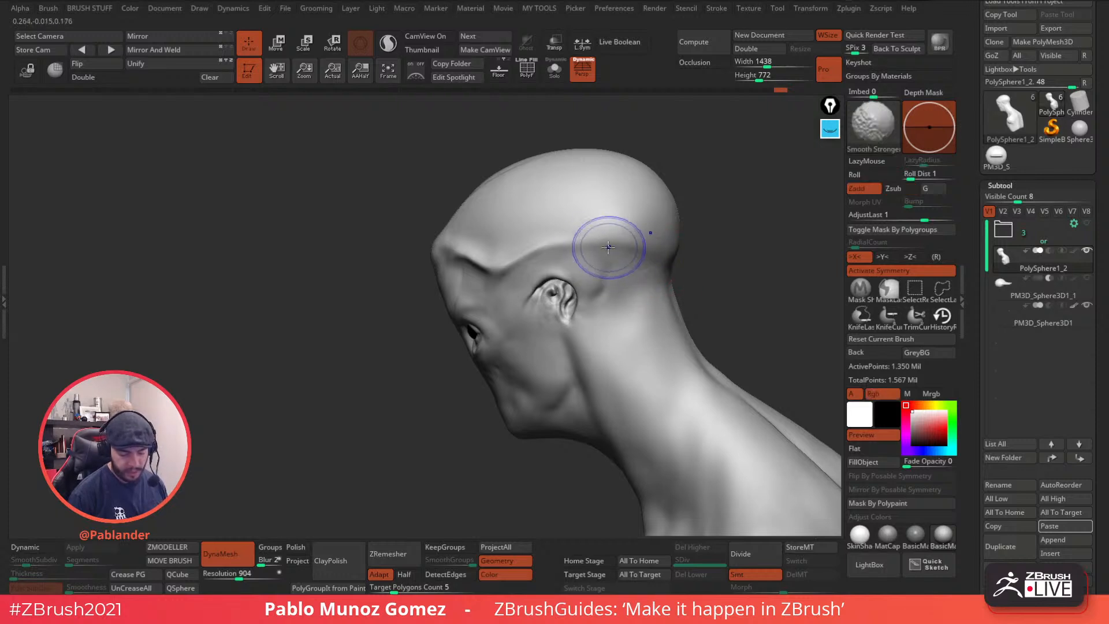
{"action": "mouse_move", "coordinate": [607, 248]}
{"action": "left_mouse_down"}
{"action": "mouse_move", "coordinate": [637, 255]}
{"action": "mouse_move", "coordinate": [693, 302]}
{"action": "mouse_move", "coordinate": [718, 223]}
{"action": "mouse_move", "coordinate": [636, 325]}
{"action": "left_mouse_up"}
{"action": "key", "text": "shift"}
{"action": "right_click_drag", "start_coordinate": [635, 325], "coordinate": [571, 326], "text": "ctrl"}
{"action": "right_click", "coordinate": [569, 317]}
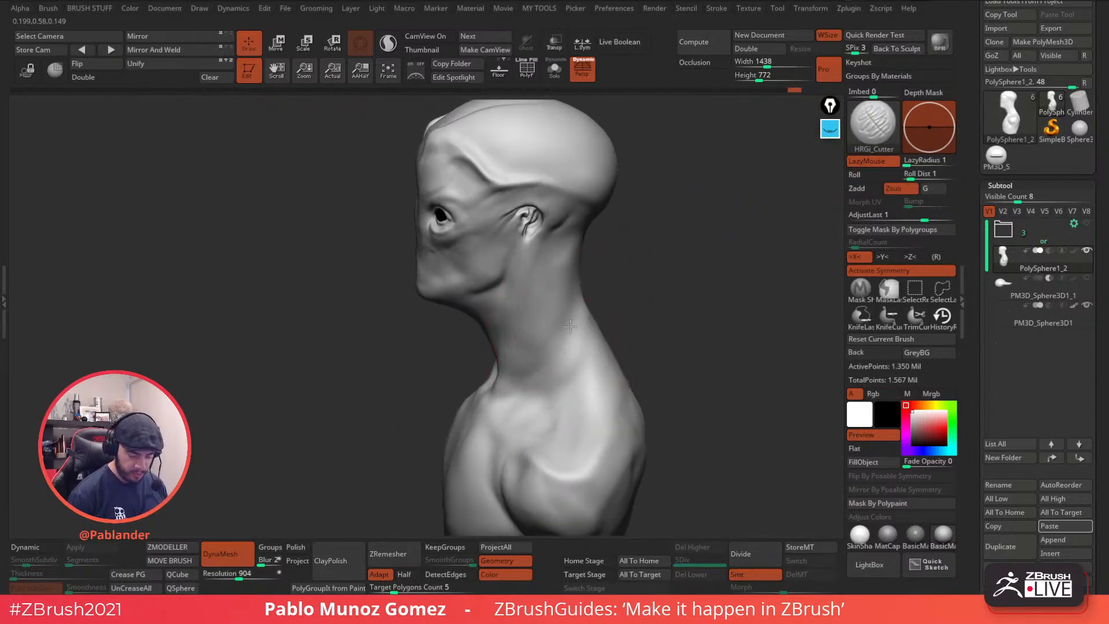
- Refine the side and back of the neck with HRGi_Cutter strokes, softening them into the shoulders
{"action": "key", "text": "shift"}
{"action": "left_click_drag", "start_coordinate": [625, 313], "coordinate": [601, 310]}
{"action": "key", "text": "space"}
{"action": "left_click_drag", "start_coordinate": [543, 332], "coordinate": [548, 328], "text": "shift"}
{"action": "left_click_drag", "start_coordinate": [623, 328], "coordinate": [639, 324]}
{"action": "mouse_move", "coordinate": [528, 351]}
{"action": "left_mouse_down", "text": "shift"}
{"action": "mouse_move", "coordinate": [552, 333]}
{"action": "mouse_move", "coordinate": [629, 328]}
{"action": "left_mouse_up", "text": "shift"}
{"action": "mouse_move", "coordinate": [491, 381]}
{"action": "left_mouse_down"}
{"action": "mouse_move", "coordinate": [496, 347]}
{"action": "mouse_move", "coordinate": [491, 361]}
{"action": "left_mouse_up"}
{"action": "left_click_drag", "start_coordinate": [627, 327], "coordinate": [616, 288]}
{"action": "mouse_move", "coordinate": [571, 266]}
{"action": "left_mouse_down"}
{"action": "mouse_move", "coordinate": [619, 263]}
{"action": "mouse_move", "coordinate": [556, 235]}
{"action": "mouse_move", "coordinate": [632, 238]}
{"action": "mouse_move", "coordinate": [646, 252]}
{"action": "left_mouse_up"}
- Build up the base of the skull behind the ear with the Clay brush and blend it with Smooth Stronger
{"action": "key", "text": "space"}
{"action": "left_click", "coordinate": [598, 320]}
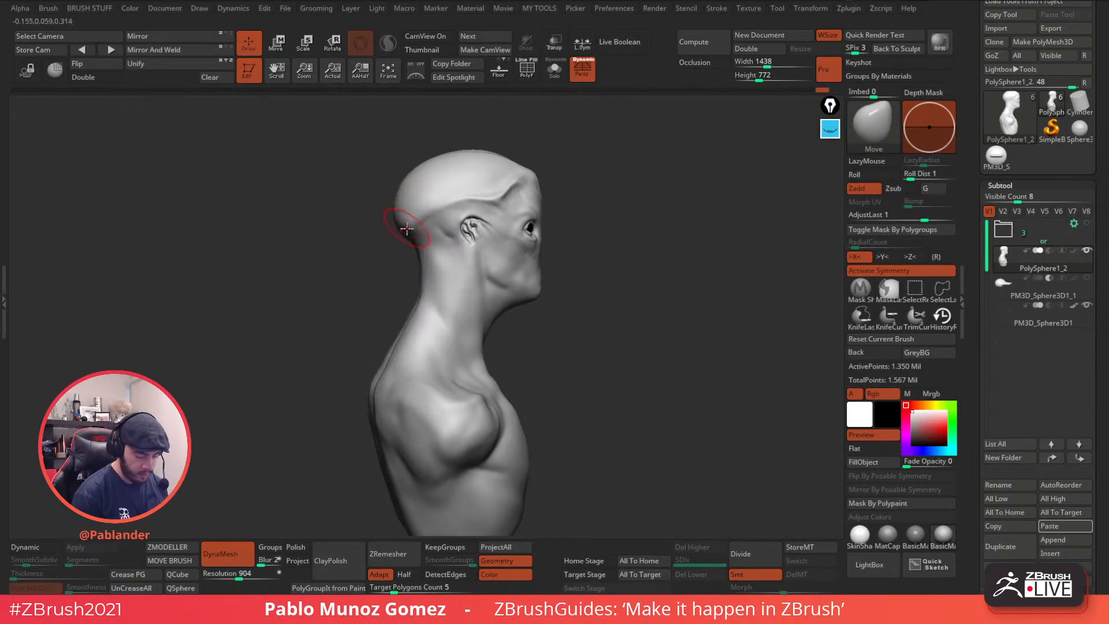
{"action": "left_click_drag", "start_coordinate": [384, 218], "coordinate": [504, 230]}
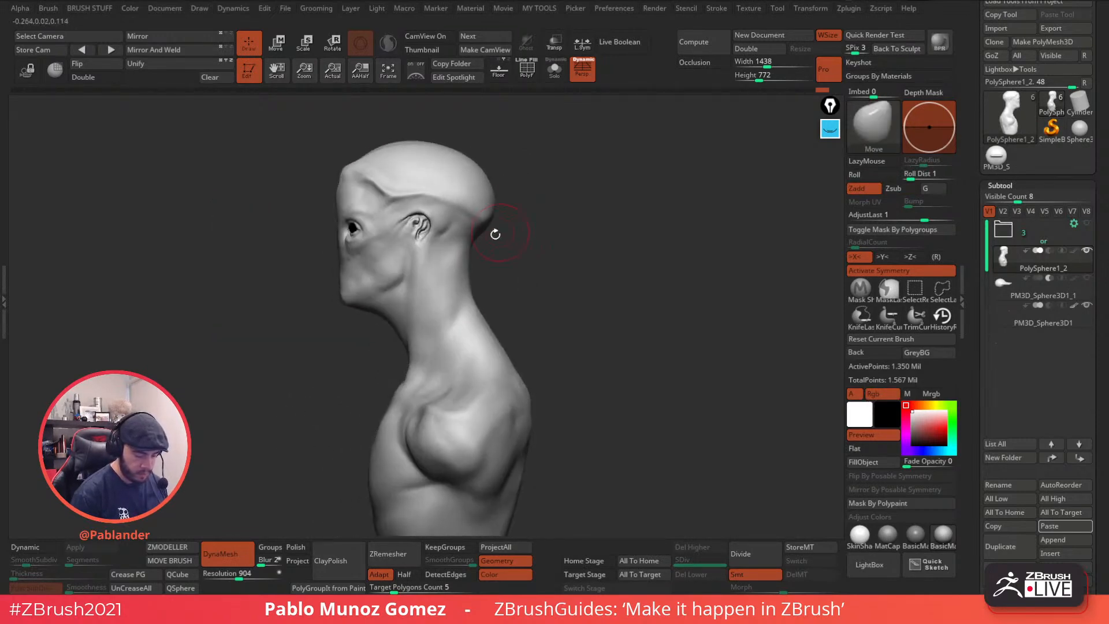
{"action": "key", "text": "b"}
{"action": "key", "text": "c"}
{"action": "key", "text": "l"}
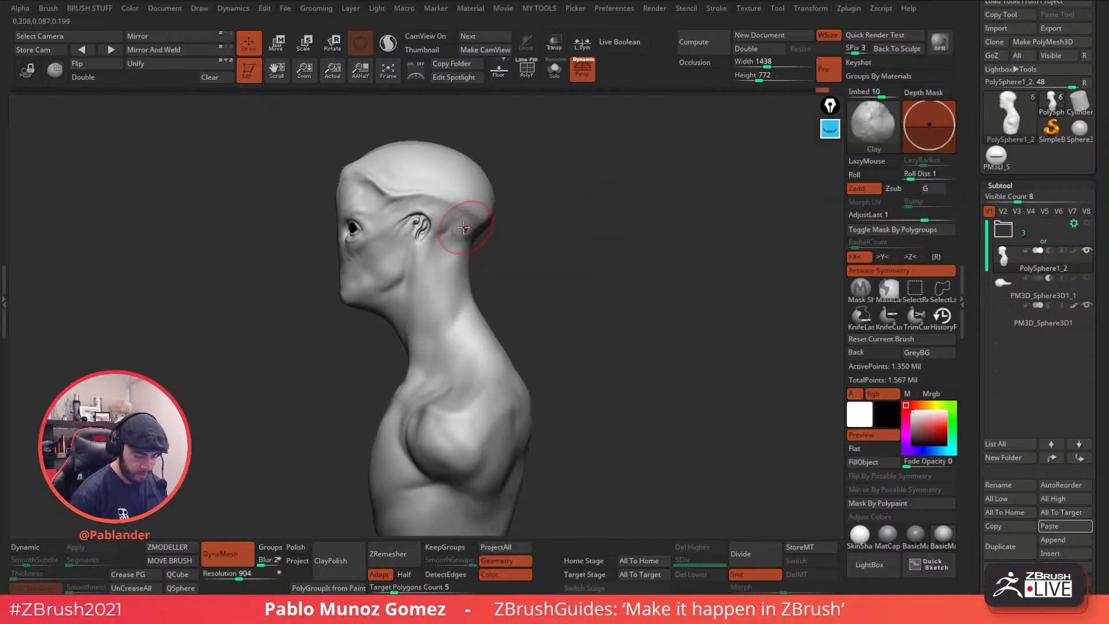
{"action": "mouse_move", "coordinate": [525, 250]}
{"action": "left_mouse_down"}
{"action": "mouse_move", "coordinate": [478, 214]}
{"action": "mouse_move", "coordinate": [649, 241]}
{"action": "mouse_move", "coordinate": [404, 173]}
{"action": "mouse_move", "coordinate": [474, 246]}
{"action": "left_mouse_up"}
{"action": "key", "text": "shift"}
{"action": "mouse_move", "coordinate": [521, 230]}
{"action": "right_mouse_down"}
{"action": "mouse_move", "coordinate": [500, 246]}
{"action": "mouse_move", "coordinate": [658, 193]}
{"action": "mouse_move", "coordinate": [629, 265]}
{"action": "mouse_move", "coordinate": [676, 276]}
{"action": "mouse_move", "coordinate": [663, 277]}
{"action": "right_mouse_up"}
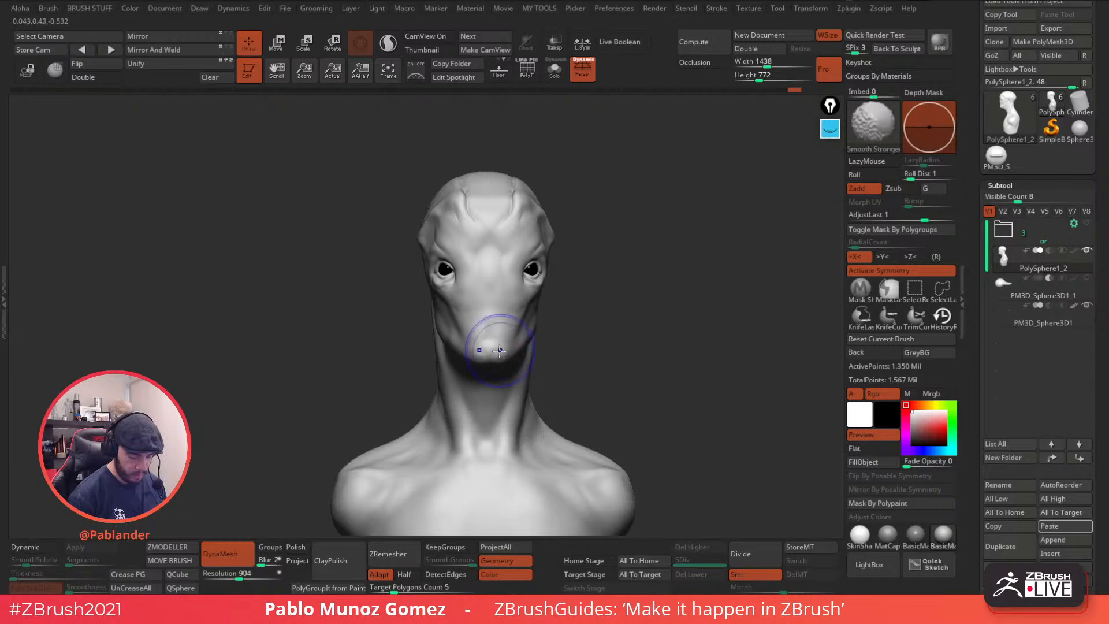
{"action": "right_click_drag", "start_coordinate": [599, 349], "coordinate": [715, 357]}
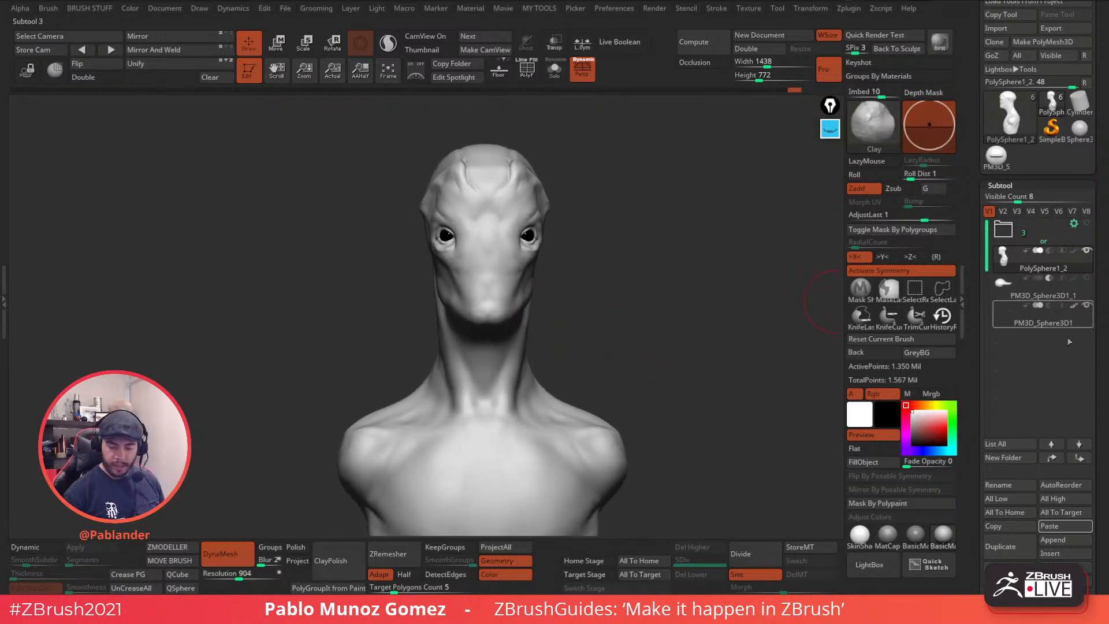
- Duplicate the bust subtool and store the original in the folder as a backup
{"action": "left_click", "coordinate": [1012, 547]}
{"action": "left_click", "coordinate": [1086, 250]}
{"action": "left_click_drag", "start_coordinate": [1076, 252], "coordinate": [1004, 230]}
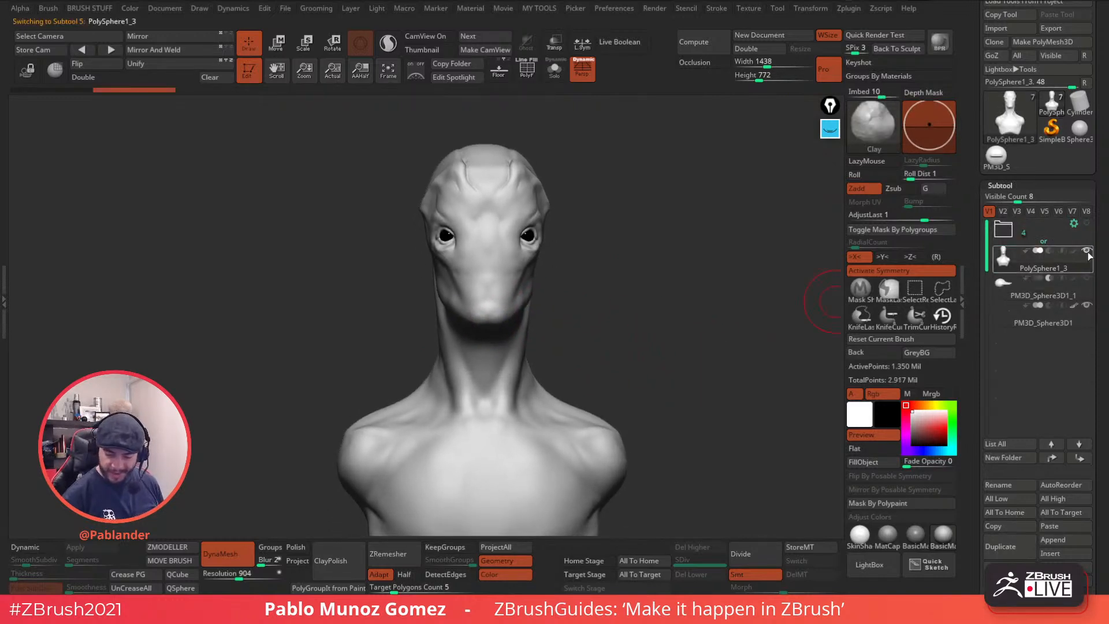
{"action": "right_click_drag", "start_coordinate": [635, 352], "coordinate": [659, 285]}
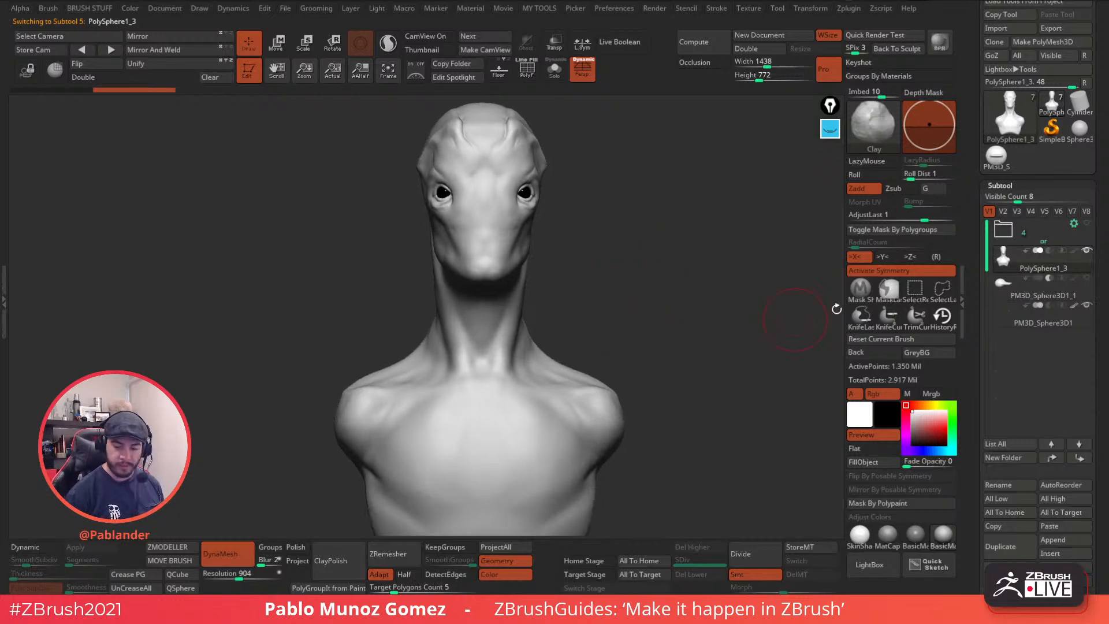
- Show the flat mouth-cutter subtool and enable Live Boolean to cut the mouth slit into the face
{"action": "left_click", "coordinate": [1087, 277]}
{"action": "left_click_drag", "start_coordinate": [657, 360], "coordinate": [685, 191]}
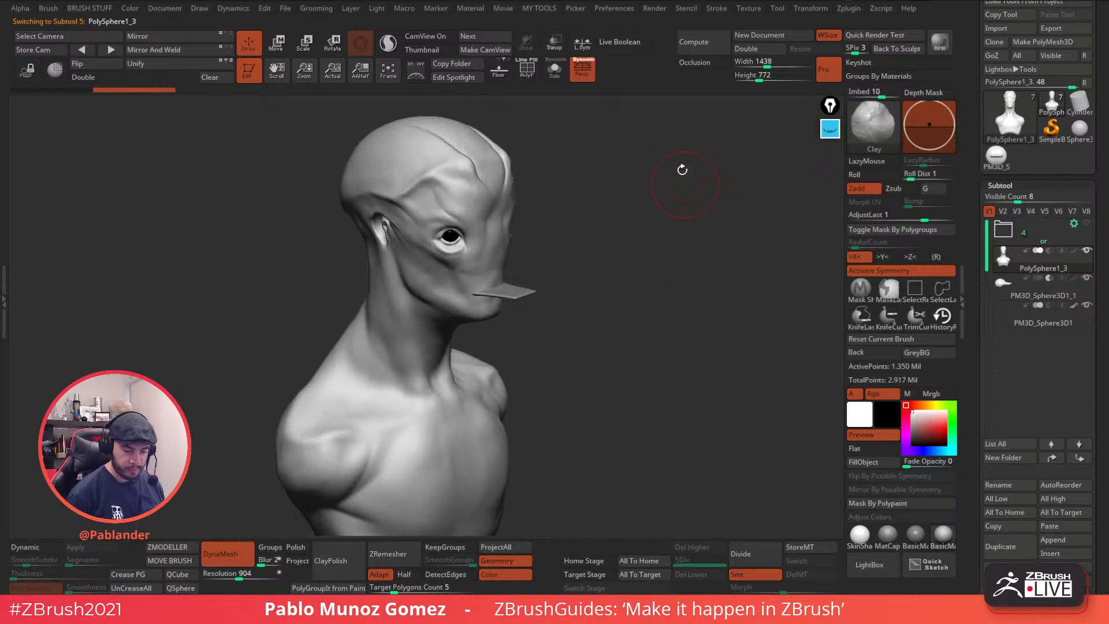
{"action": "left_click", "coordinate": [623, 42]}
{"action": "left_click_drag", "start_coordinate": [668, 337], "coordinate": [635, 326]}
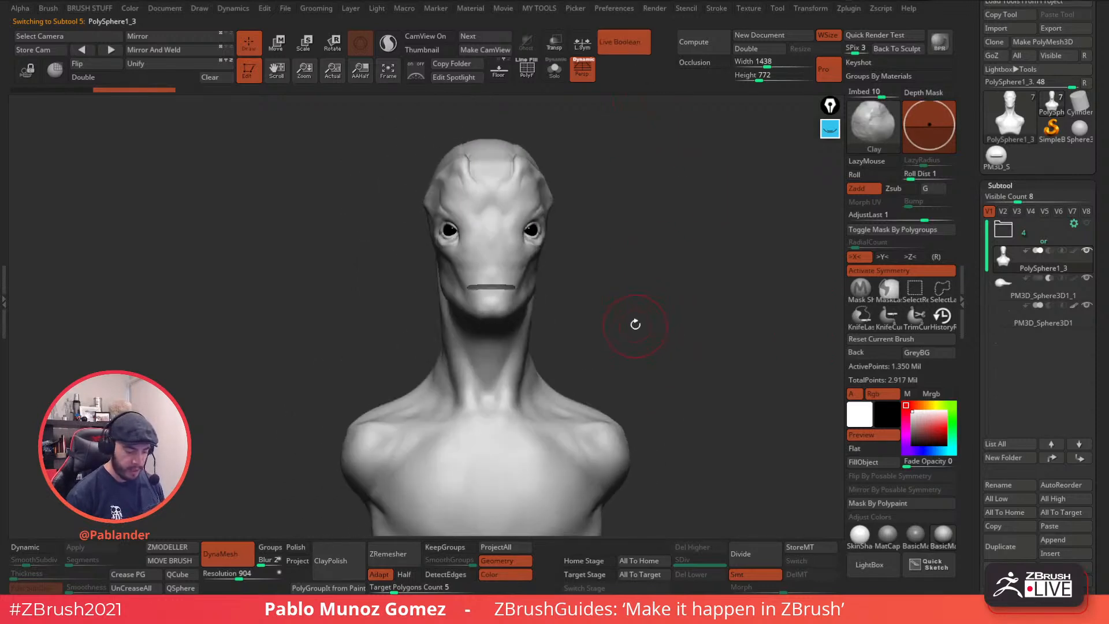
- Select the mouth-cutter subtool and move it upward on the face with the gizmo
{"action": "key", "text": "w"}
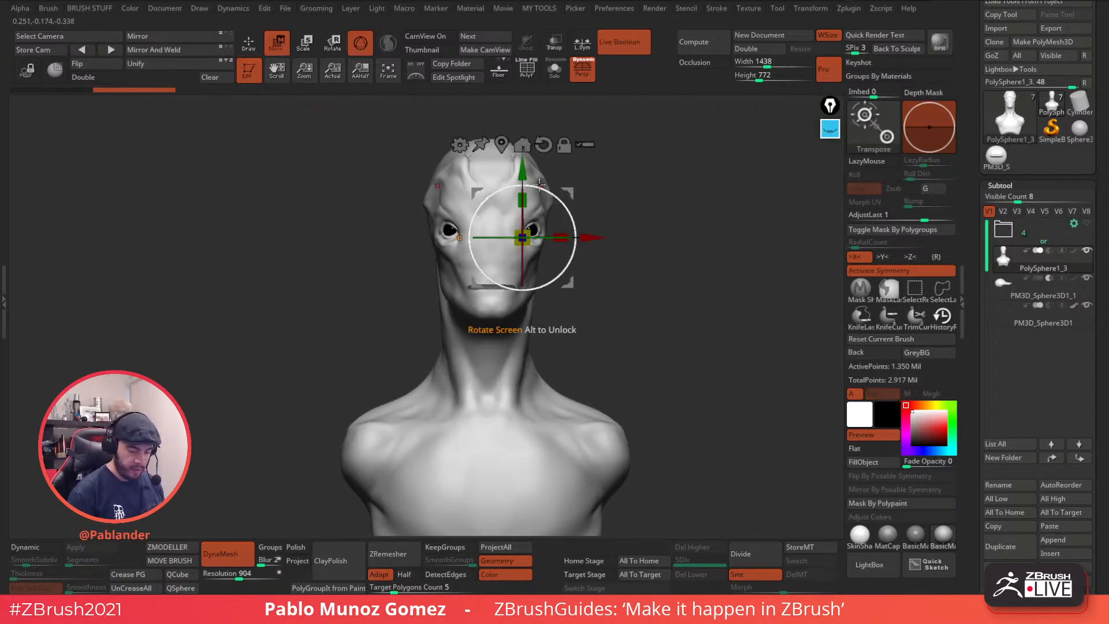
{"action": "left_click", "coordinate": [490, 342], "text": "alt"}
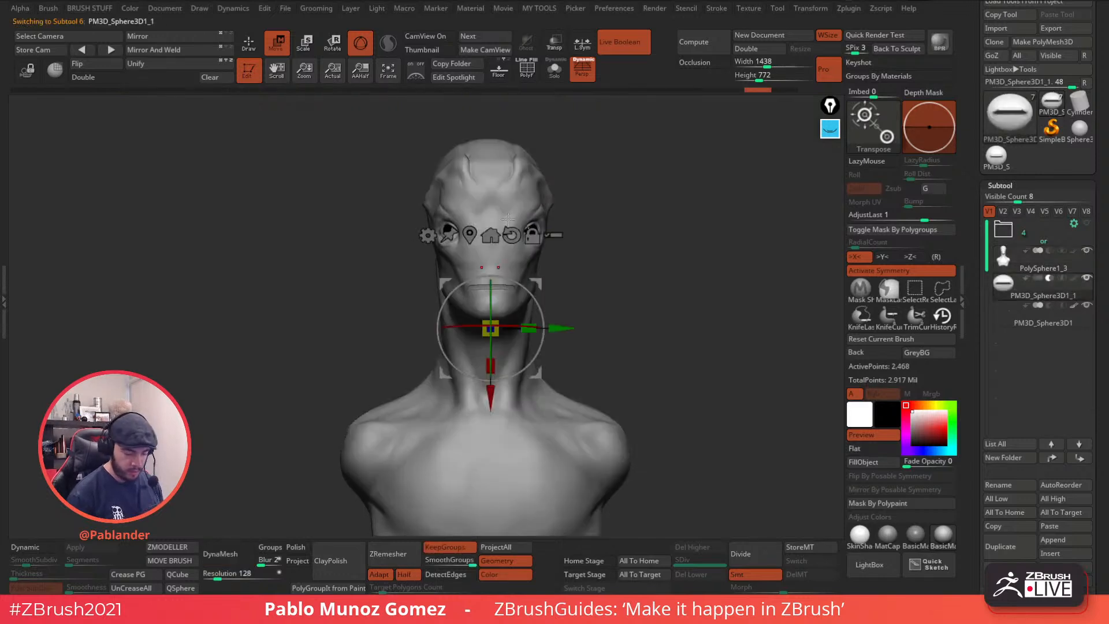
{"action": "left_click_drag", "start_coordinate": [491, 390], "coordinate": [491, 363]}
{"action": "mouse_move", "coordinate": [634, 325]}
{"action": "left_mouse_down"}
{"action": "mouse_move", "coordinate": [670, 324]}
{"action": "mouse_move", "coordinate": [641, 326]}
{"action": "left_mouse_up"}
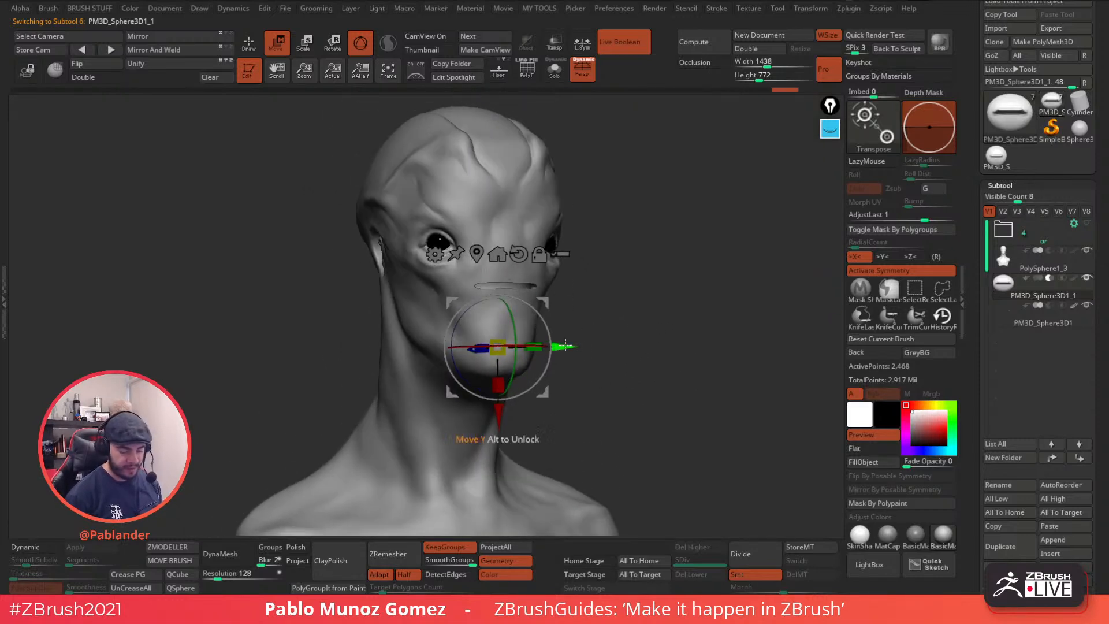
- Lower the mouth-bag sphere to the mouth area of the face and check its placement through the head with transparency
{"action": "left_click_drag", "start_coordinate": [498, 413], "coordinate": [502, 448]}
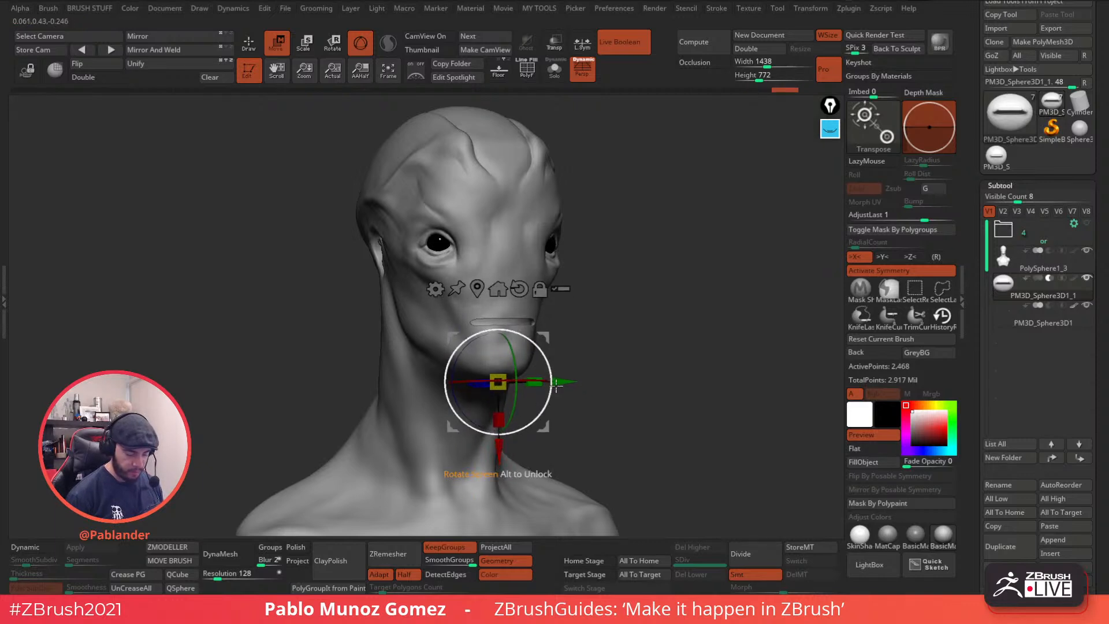
{"action": "left_click", "coordinate": [554, 44]}
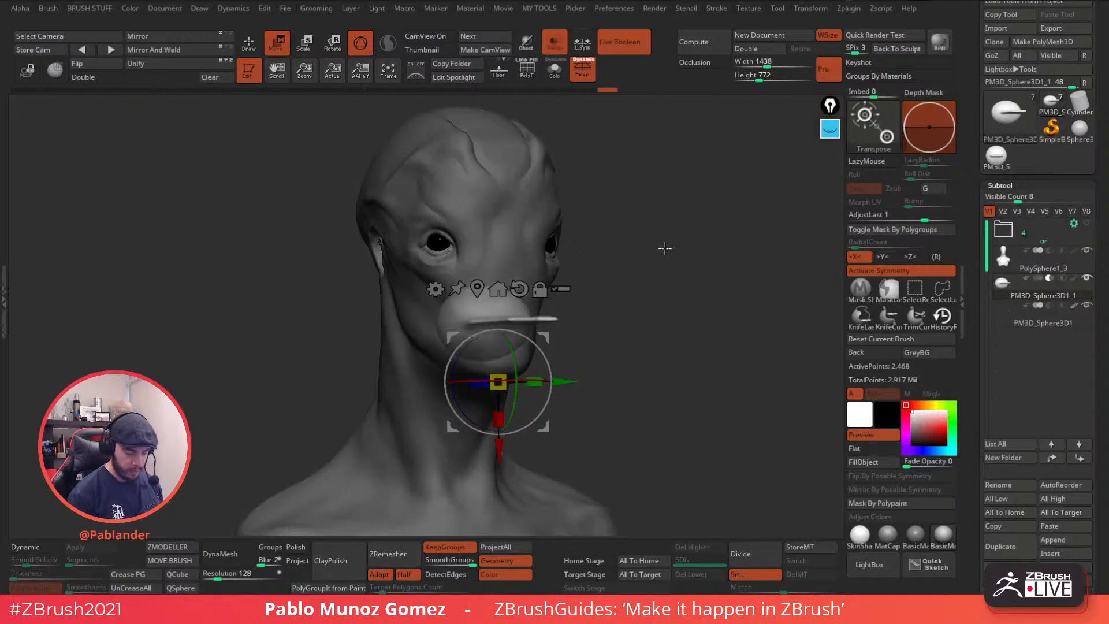
{"action": "left_click_drag", "start_coordinate": [649, 247], "coordinate": [616, 255]}
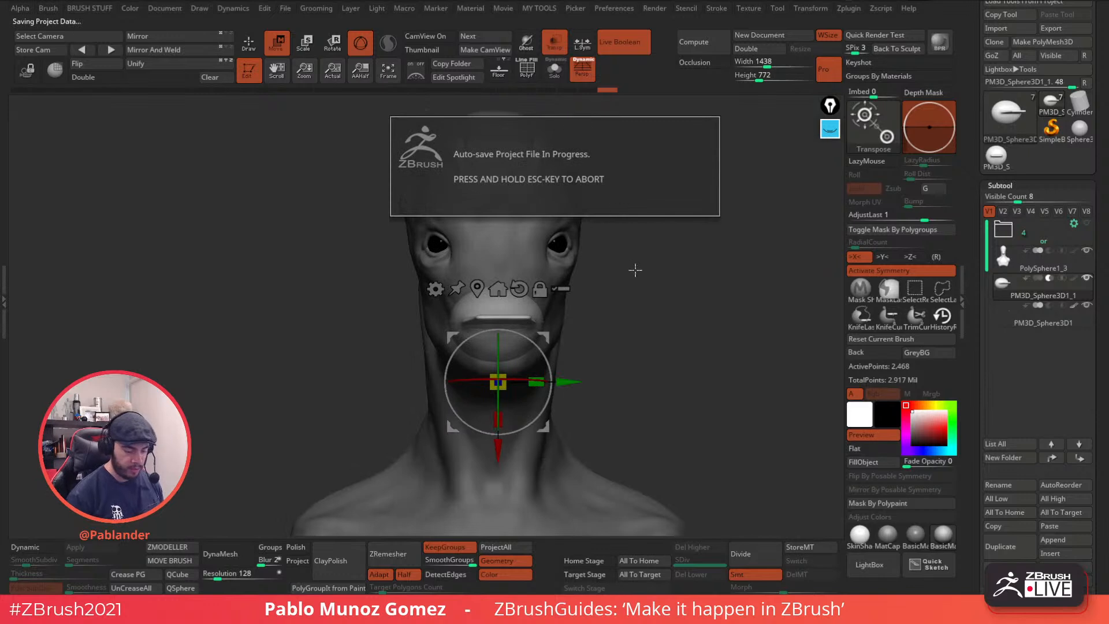
{"action": "left_click_drag", "start_coordinate": [605, 222], "coordinate": [663, 285]}
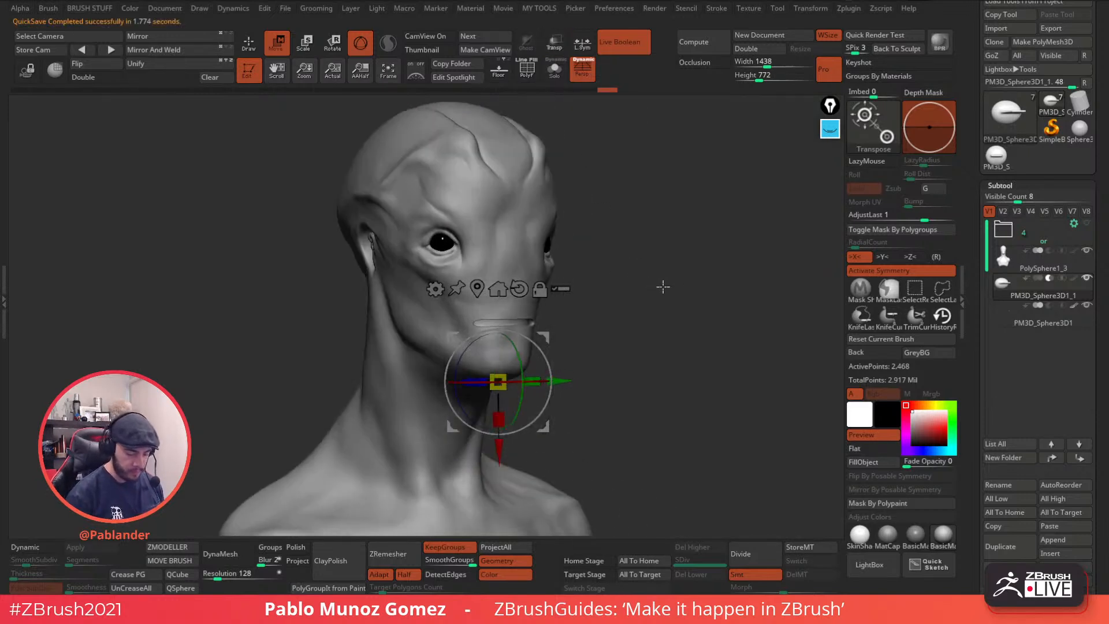
{"action": "key", "text": "q"}
{"action": "left_click_drag", "start_coordinate": [583, 272], "coordinate": [672, 302]}
- Create a subtool folder named mouthbag starting from the head subtool PolySphere1_3
{"action": "left_click", "coordinate": [1067, 270]}
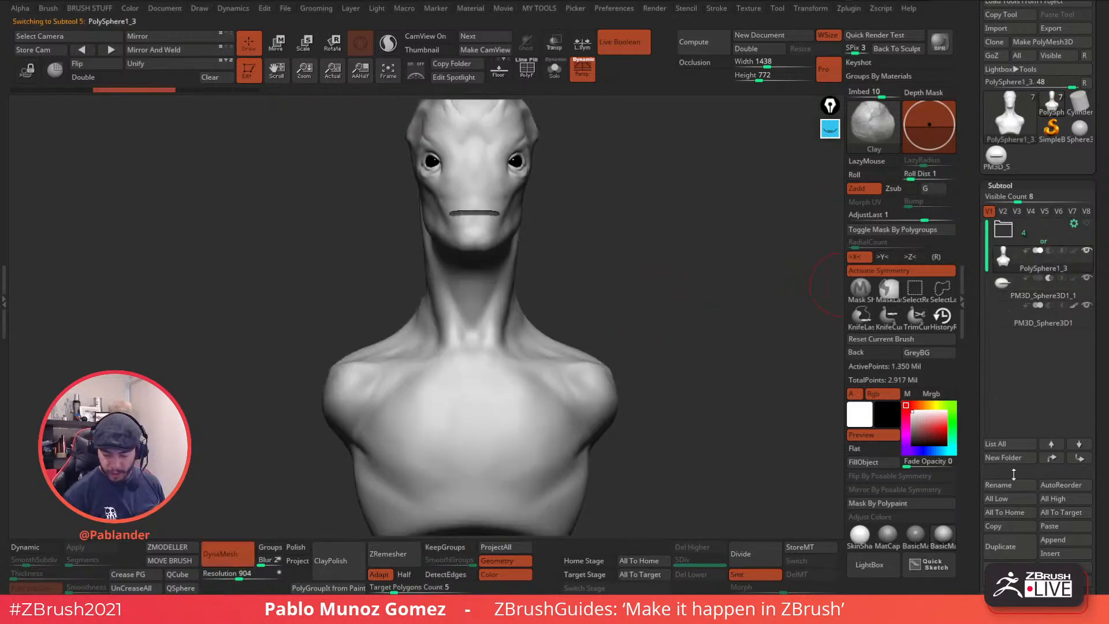
{"action": "left_click", "coordinate": [1014, 459]}
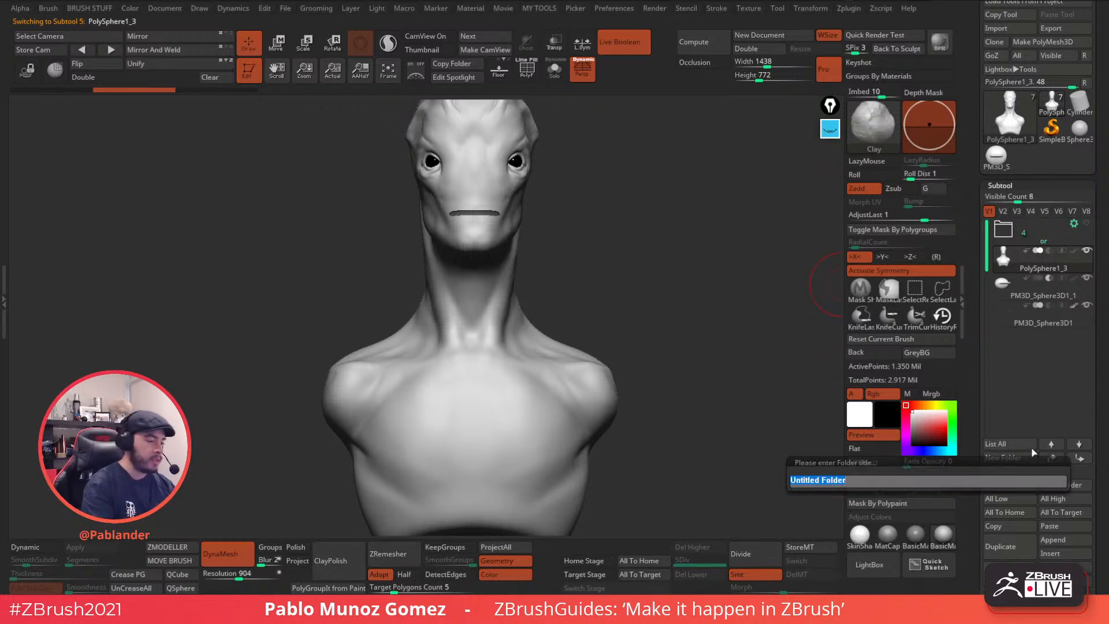
{"action": "type", "text": "mouthbag"}
{"action": "key", "text": "Return"}
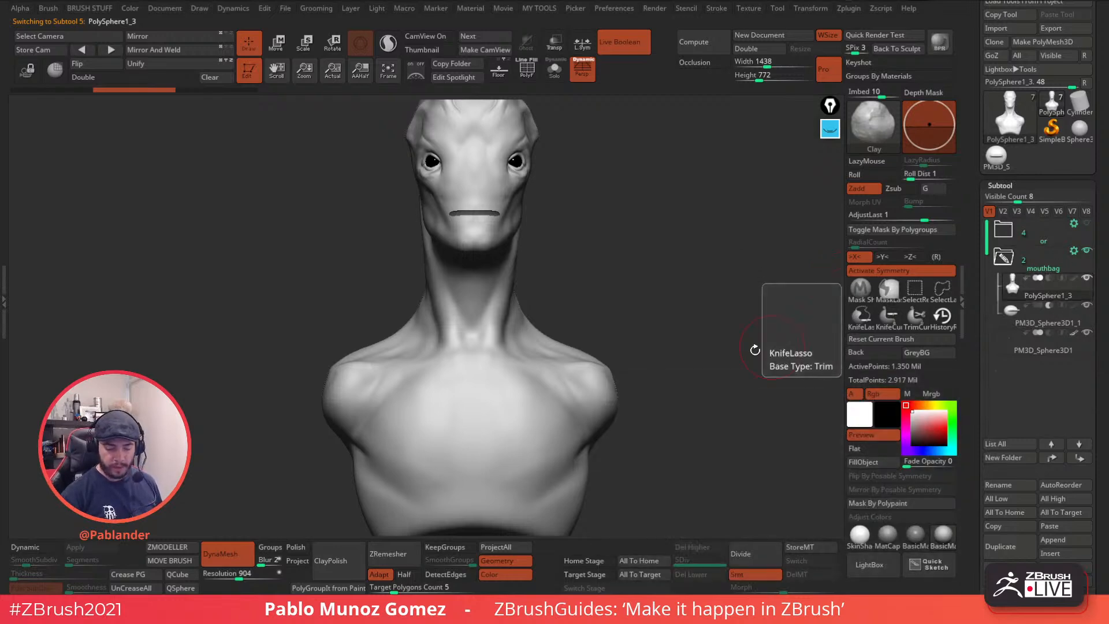
- Examine the head and the subtractive mouth sphere in the mouthbag folder one at a time in solo
{"action": "key", "text": "f"}
{"action": "left_click", "coordinate": [1061, 322]}
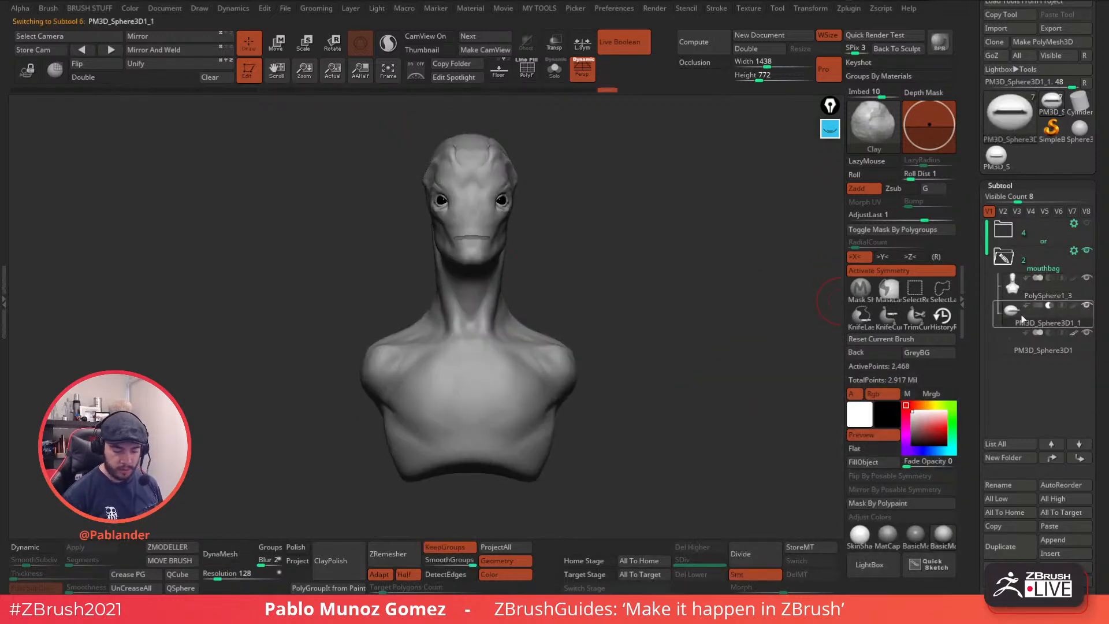
{"action": "key", "text": "Up"}
{"action": "mouse_move", "coordinate": [1047, 313]}
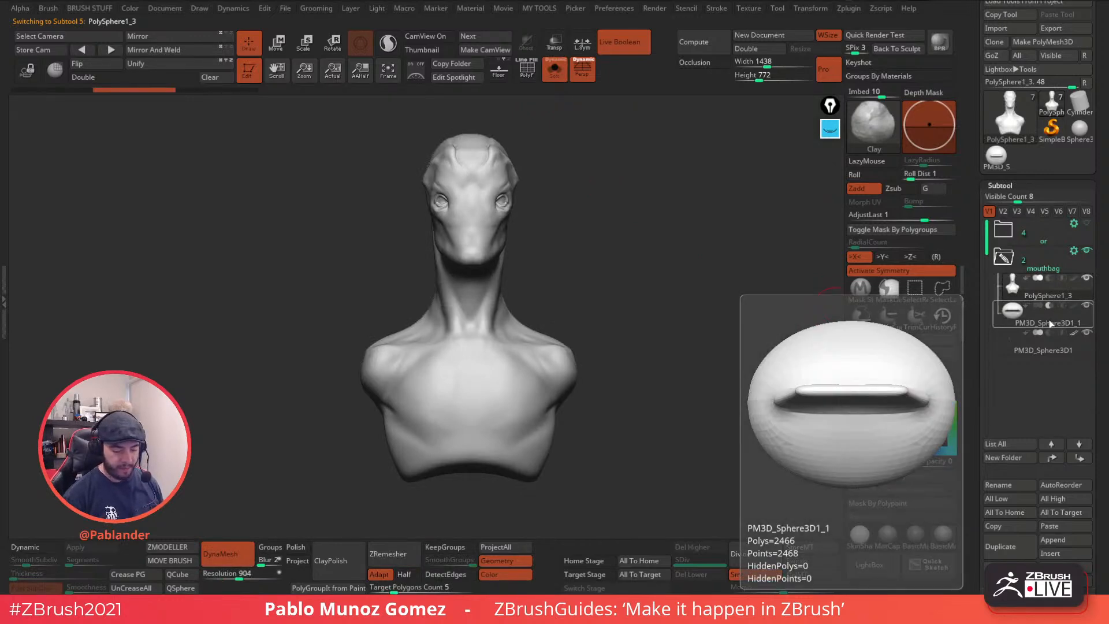
{"action": "left_click", "coordinate": [1051, 321]}
{"action": "mouse_move", "coordinate": [1056, 345]}
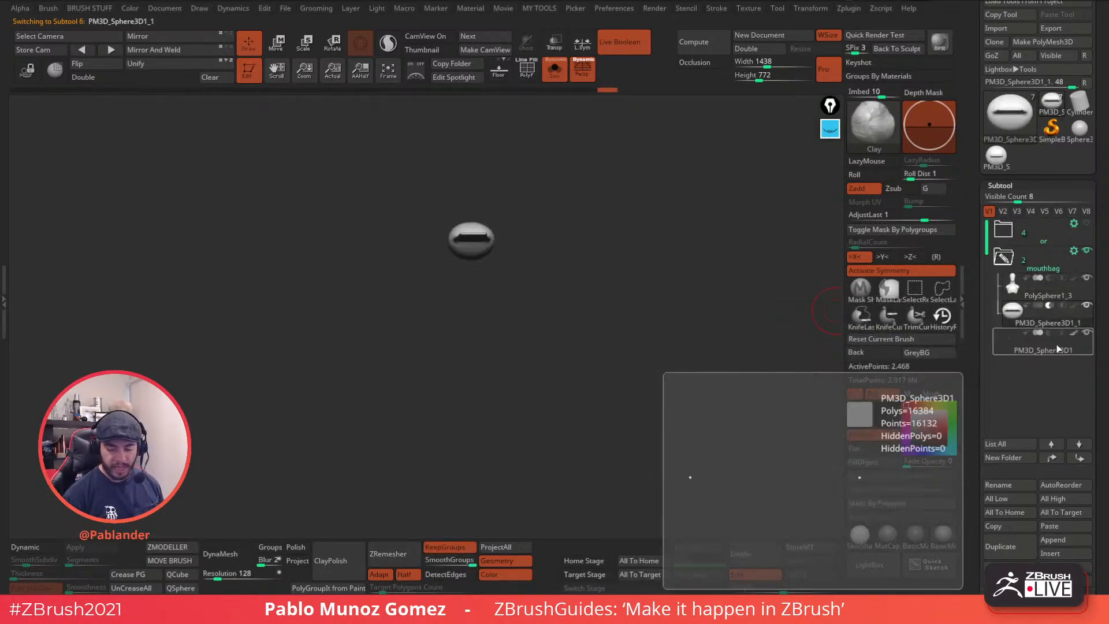
- Collapse the mouthbag folder, leave solo display and run Boolean Folder on it
{"action": "left_click", "coordinate": [1006, 258]}
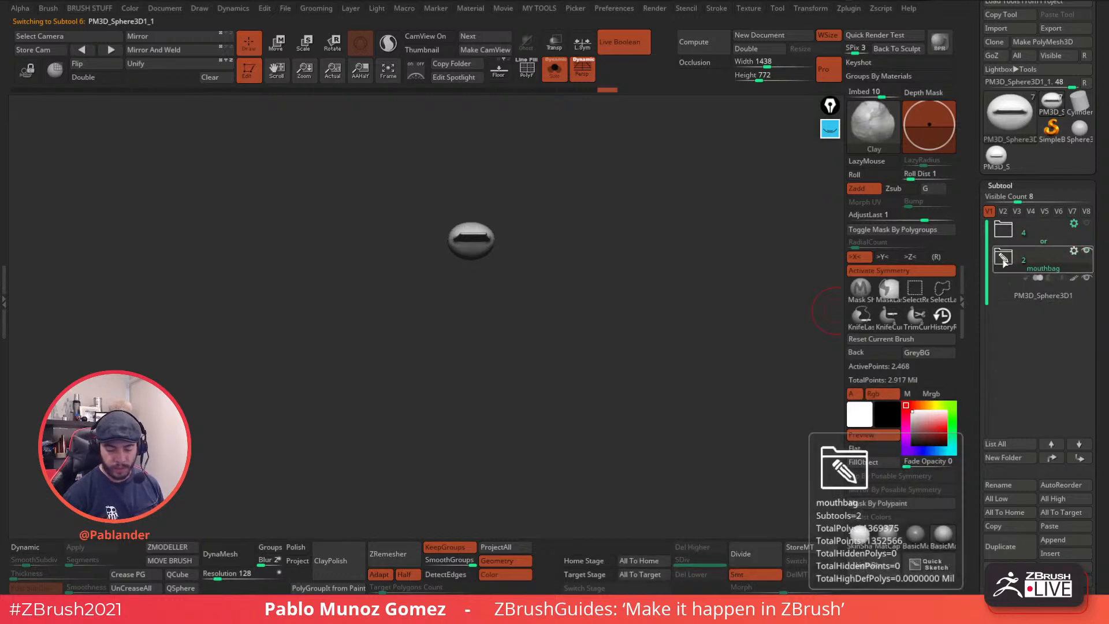
{"action": "left_click", "coordinate": [554, 69]}
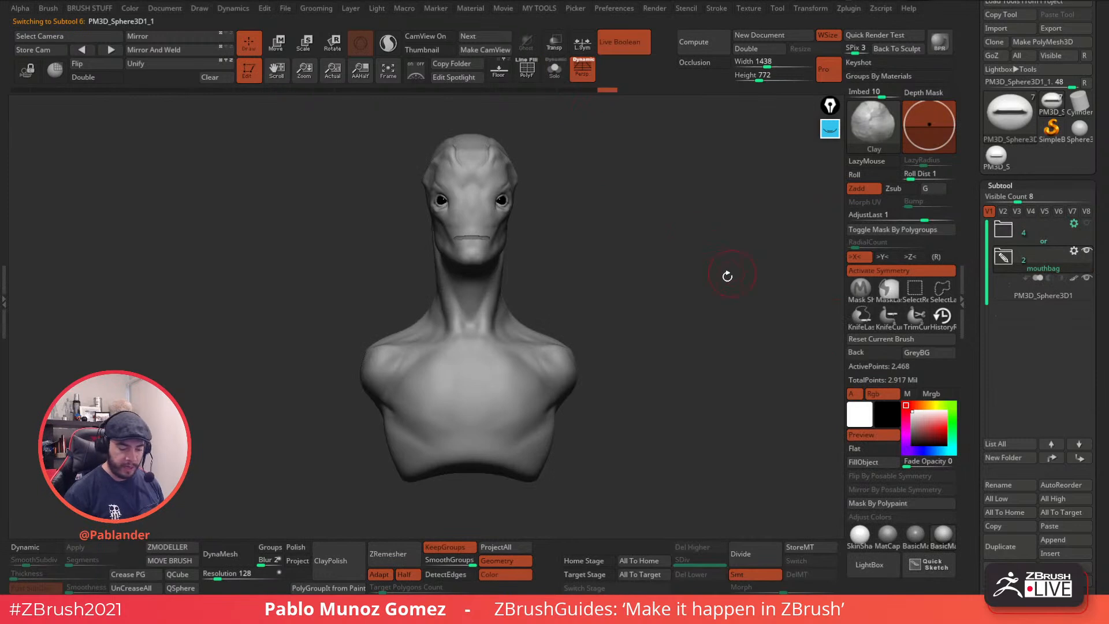
{"action": "left_click", "coordinate": [1074, 253]}
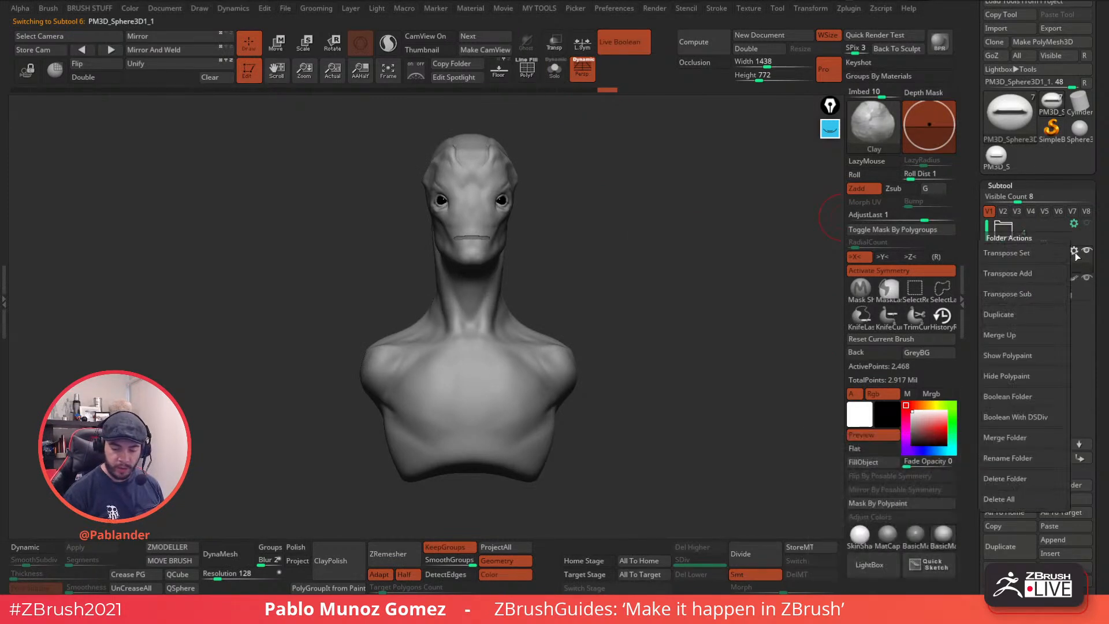
{"action": "left_click", "coordinate": [1031, 397]}
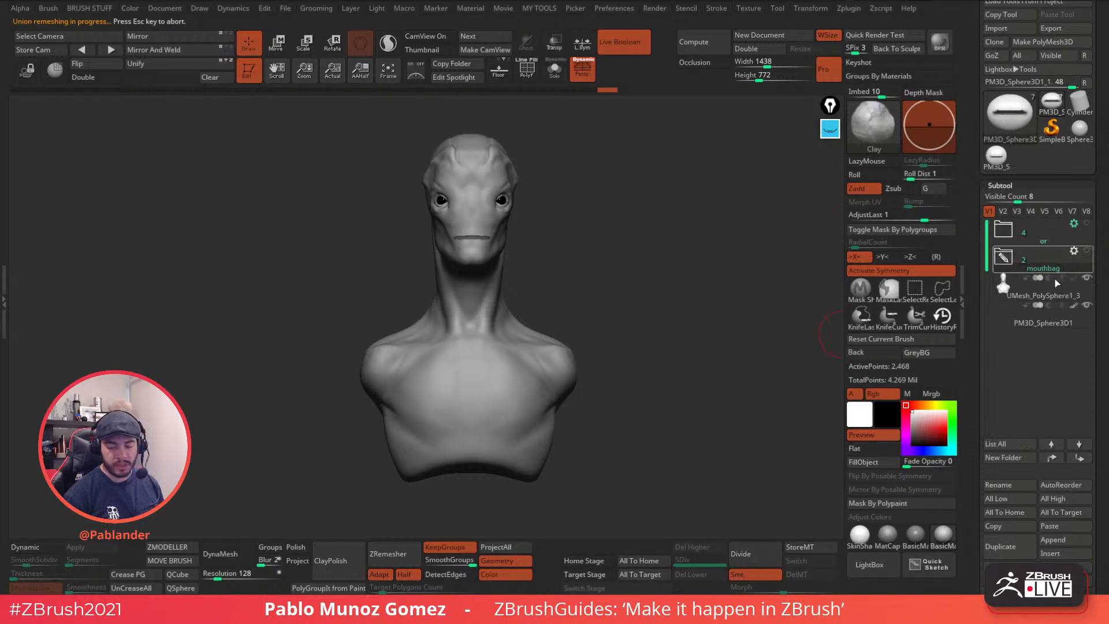
- Select the boolean result UMesh_PolySphere1_3, isolate it and show its polygroups and wireframe at the mouth opening
{"action": "mouse_move", "coordinate": [1043, 262]}
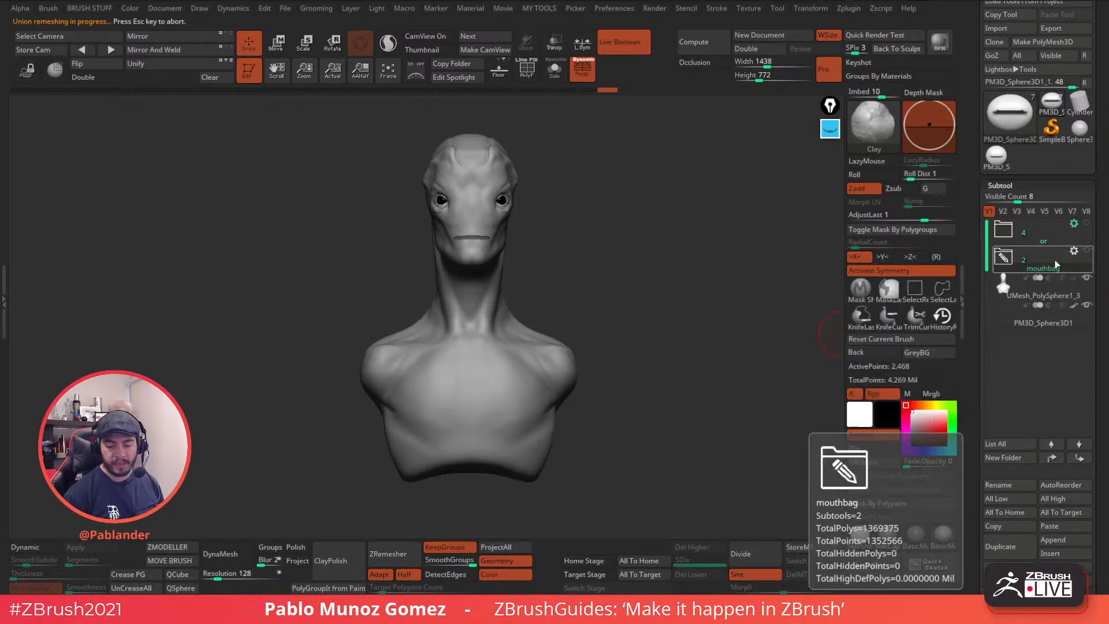
{"action": "left_click", "coordinate": [1054, 291]}
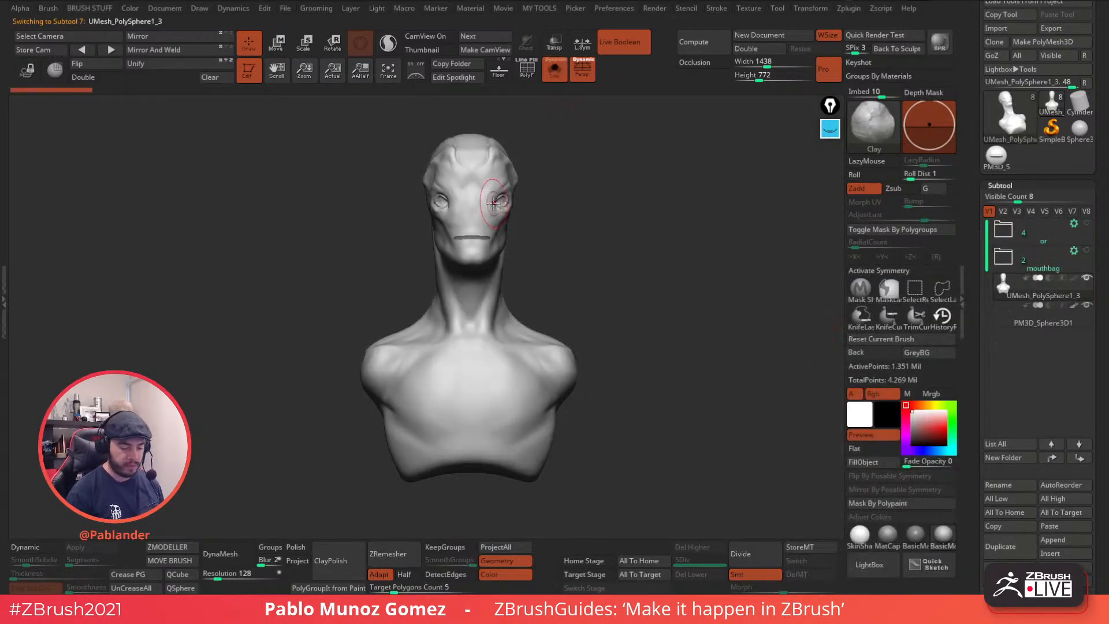
{"action": "left_click", "coordinate": [522, 78]}
{"action": "right_click_drag", "start_coordinate": [473, 235], "coordinate": [547, 396], "text": "alt"}
{"action": "mouse_move", "coordinate": [533, 346]}
{"action": "right_mouse_down", "text": "alt"}
{"action": "mouse_move", "coordinate": [537, 332]}
{"action": "mouse_move", "coordinate": [606, 330]}
{"action": "mouse_move", "coordinate": [570, 314]}
{"action": "mouse_move", "coordinate": [586, 302]}
{"action": "right_mouse_up", "text": "alt"}
{"action": "key", "text": "space"}
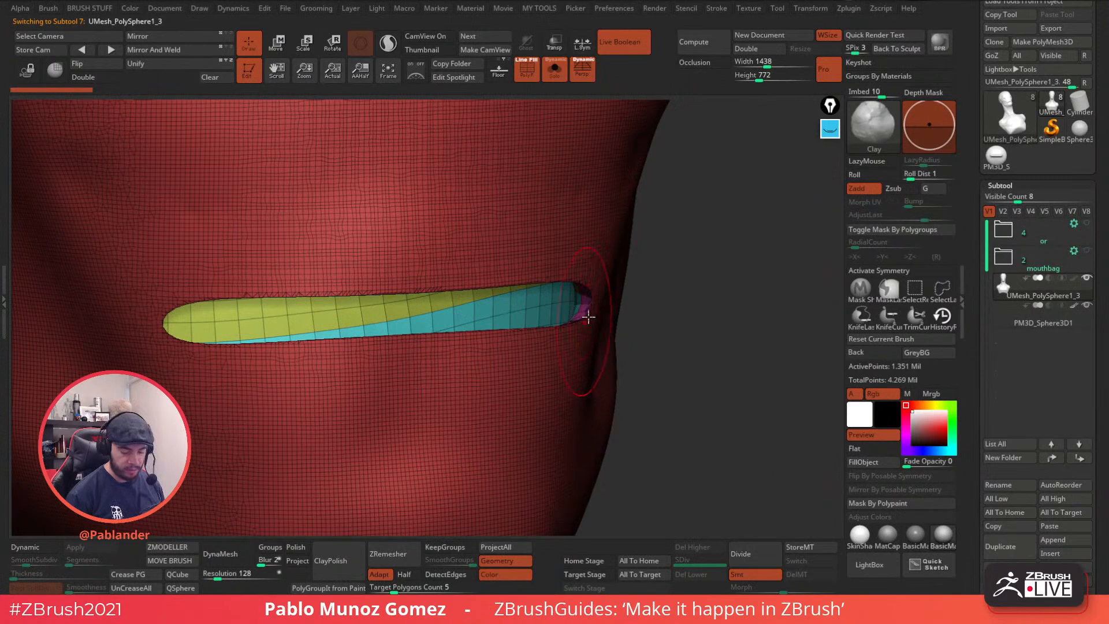
- Hide the wireframe lines while keeping the polygroup colours, and examine the groups around the mouth and eyes
{"action": "mouse_move", "coordinate": [584, 314]}
{"action": "left_mouse_down", "text": "ctrl"}
{"action": "mouse_move", "coordinate": [577, 289]}
{"action": "mouse_move", "coordinate": [569, 324]}
{"action": "left_mouse_up", "text": "ctrl"}
{"action": "mouse_move", "coordinate": [677, 334]}
{"action": "right_mouse_down"}
{"action": "mouse_move", "coordinate": [693, 292]}
{"action": "mouse_move", "coordinate": [669, 320]}
{"action": "mouse_move", "coordinate": [695, 329]}
{"action": "mouse_move", "coordinate": [673, 322]}
{"action": "mouse_move", "coordinate": [661, 331]}
{"action": "mouse_move", "coordinate": [676, 347]}
{"action": "mouse_move", "coordinate": [664, 342]}
{"action": "mouse_move", "coordinate": [607, 218]}
{"action": "right_mouse_up"}
{"action": "left_click", "coordinate": [519, 62]}
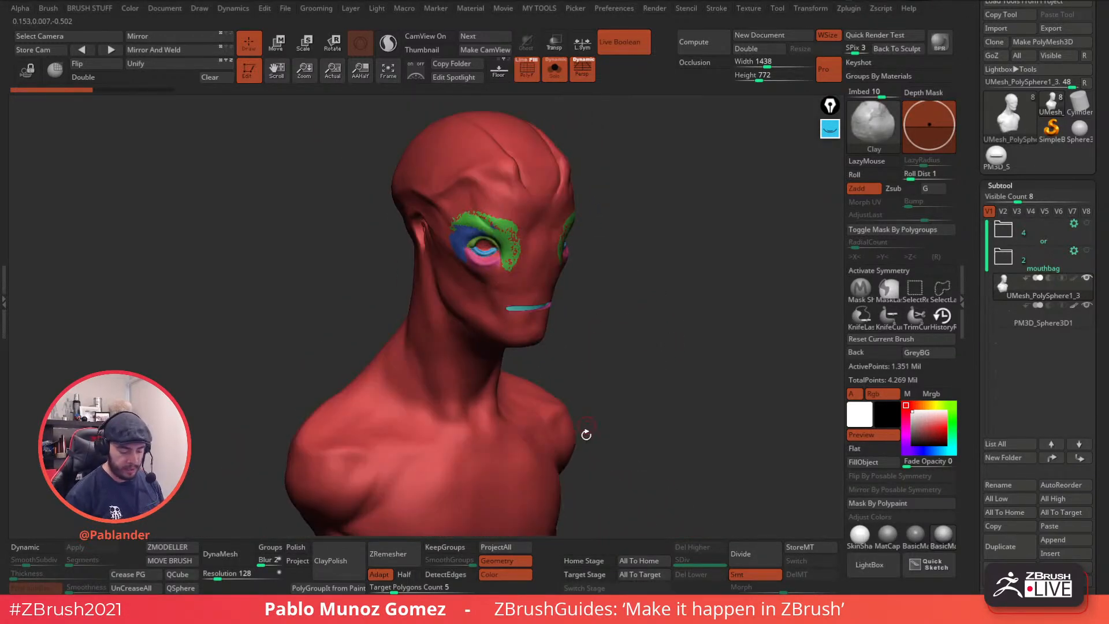
{"action": "right_click_drag", "start_coordinate": [585, 329], "coordinate": [653, 321], "text": "alt"}
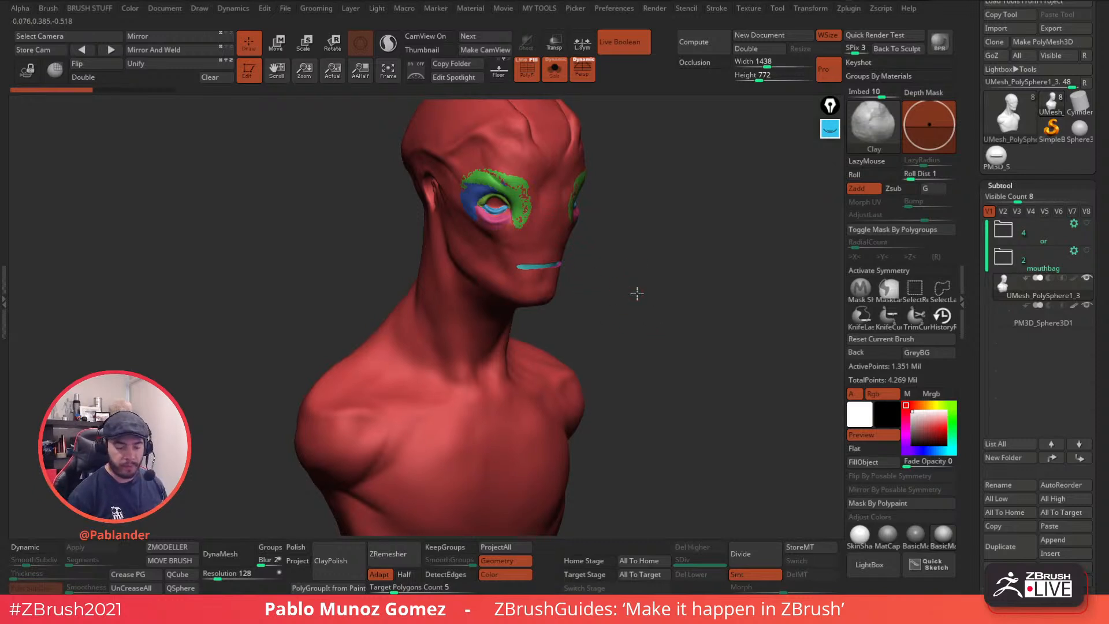
{"action": "right_click_drag", "start_coordinate": [634, 287], "coordinate": [584, 367]}
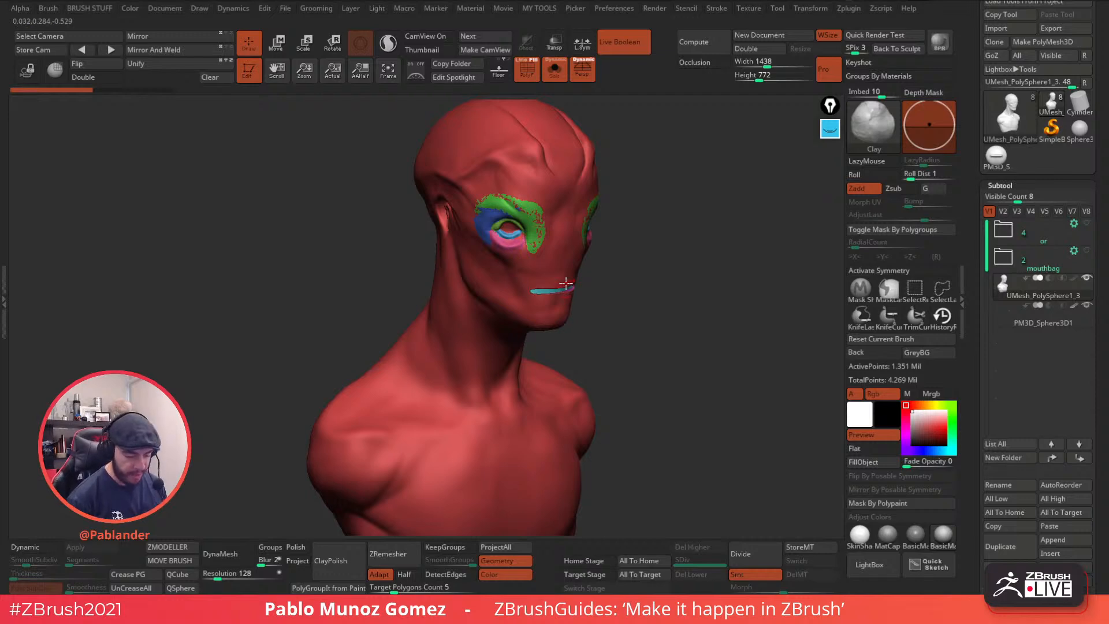
{"action": "right_click_drag", "start_coordinate": [516, 312], "coordinate": [572, 201], "text": "ctrl"}
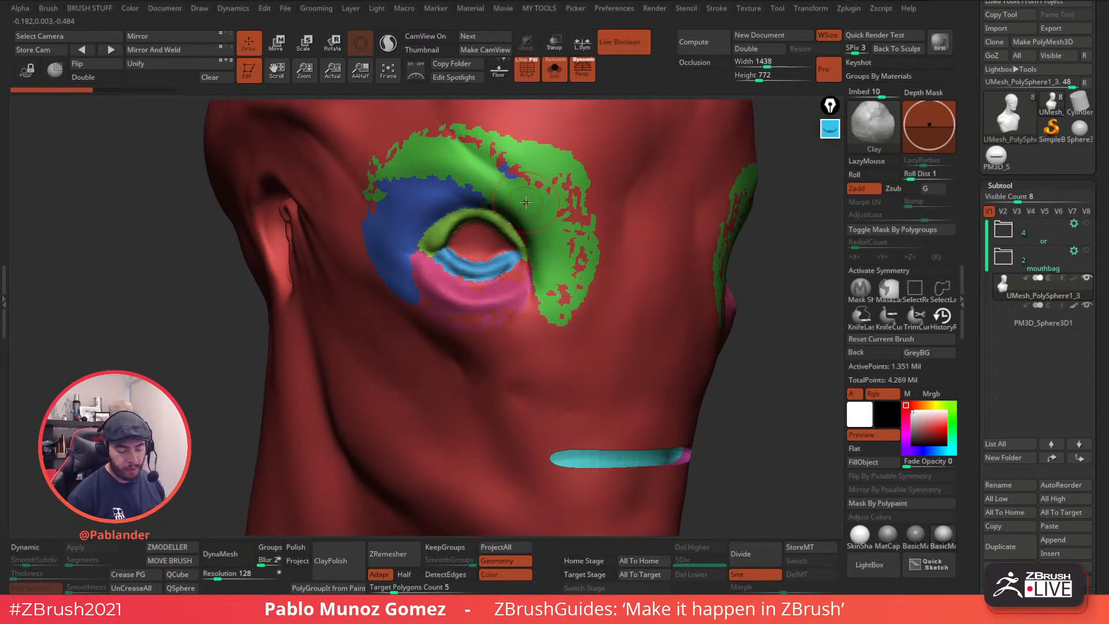
{"action": "right_click_drag", "start_coordinate": [655, 285], "coordinate": [531, 205], "text": "ctrl"}
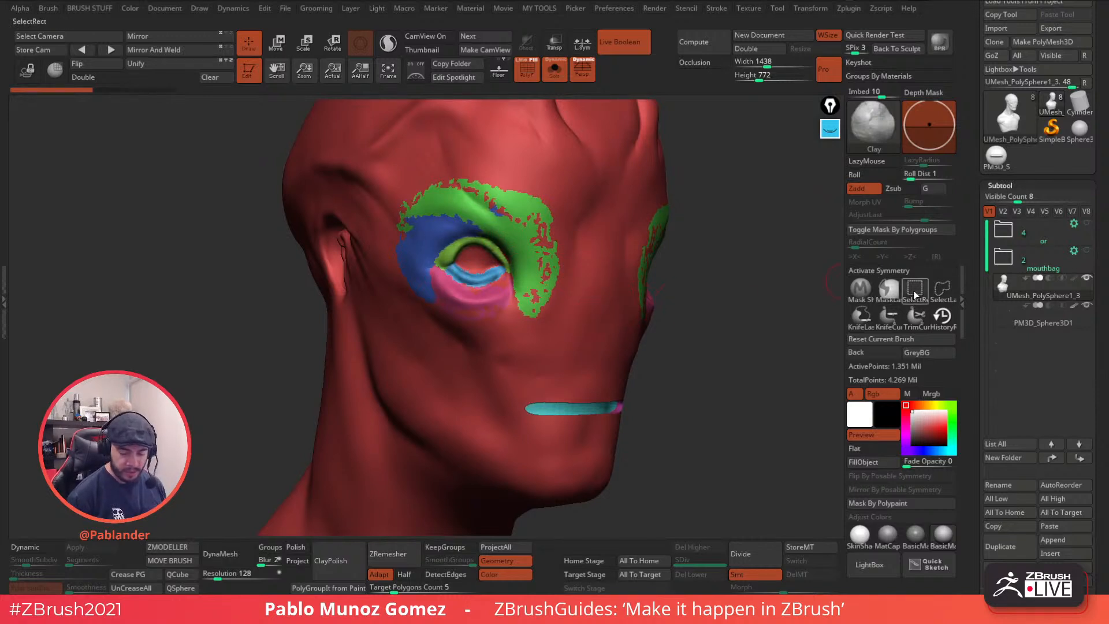
- Activate X symmetry and merge the body and the patches surrounding the eyes into one polygroup, excluding the eyelid rims and mouth bag
{"action": "right_click_drag", "start_coordinate": [742, 310], "coordinate": [680, 371]}
{"action": "key", "text": "x"}
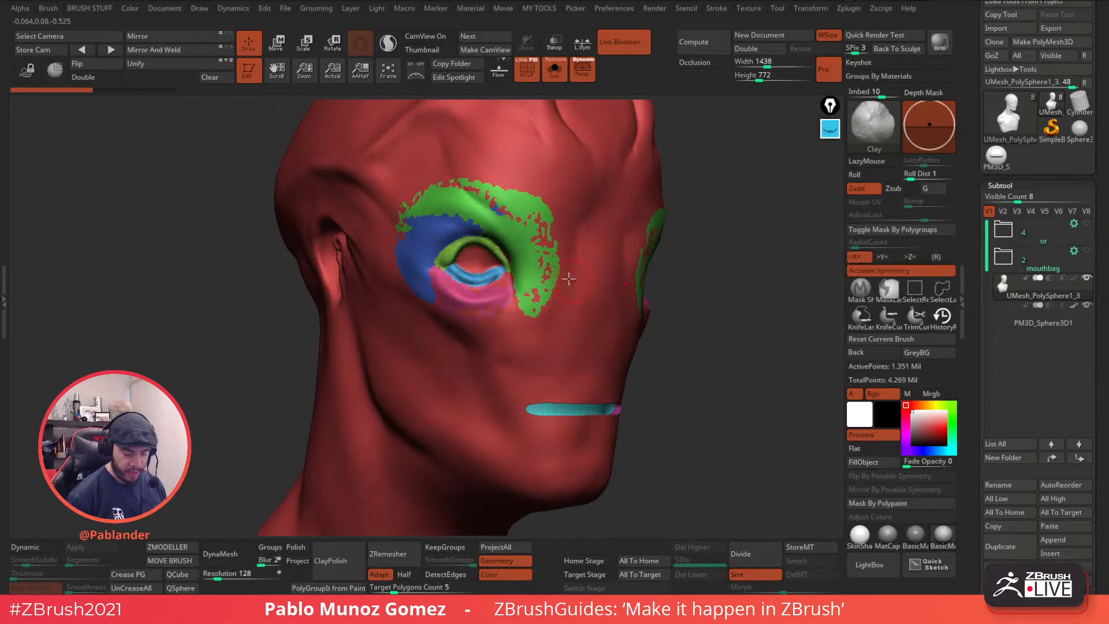
{"action": "left_click", "coordinate": [547, 267], "text": "ctrl+shift"}
{"action": "left_click_drag", "start_coordinate": [688, 253], "coordinate": [702, 261], "text": "ctrl+shift"}
{"action": "left_click", "coordinate": [486, 302], "text": "ctrl+shift"}
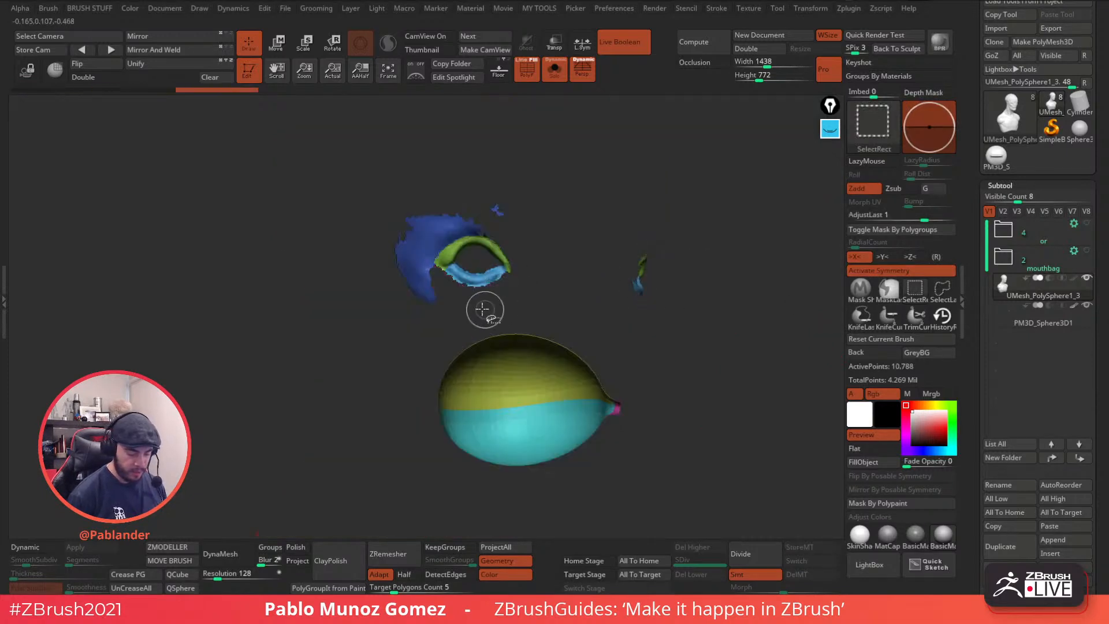
{"action": "left_click", "coordinate": [434, 288], "text": "ctrl+shift"}
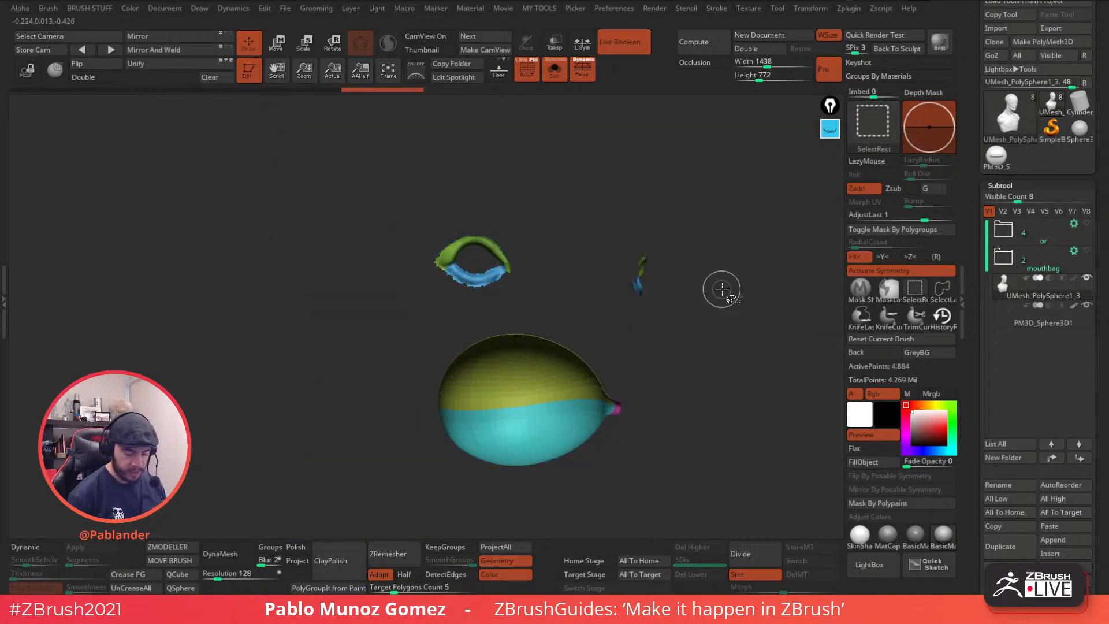
{"action": "left_click", "coordinate": [718, 328], "text": "ctrl+shift"}
{"action": "key", "text": "shift+f"}
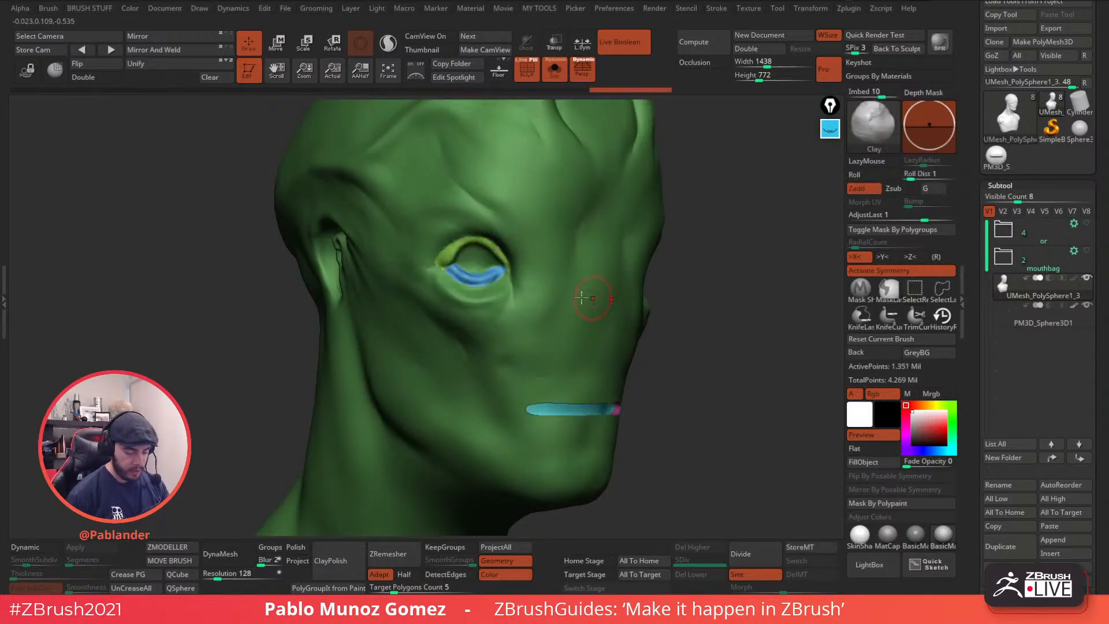
- Isolate the merged body polygroup and split its disconnected pieces with Auto Groups
{"action": "left_click", "coordinate": [608, 298], "text": "ctrl+shift"}
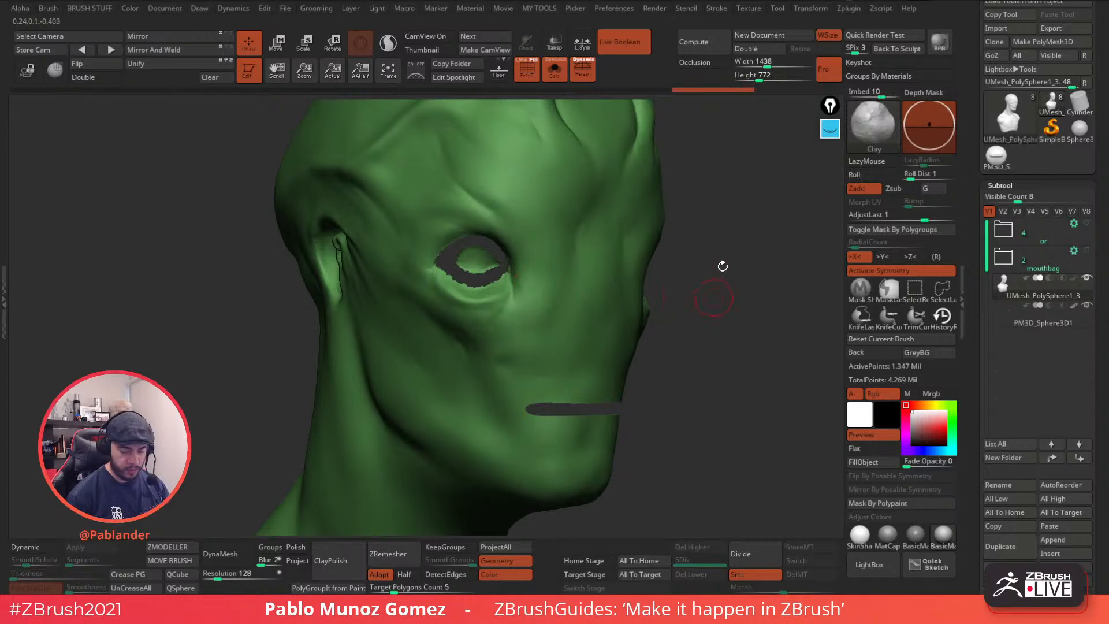
{"action": "key", "text": "space"}
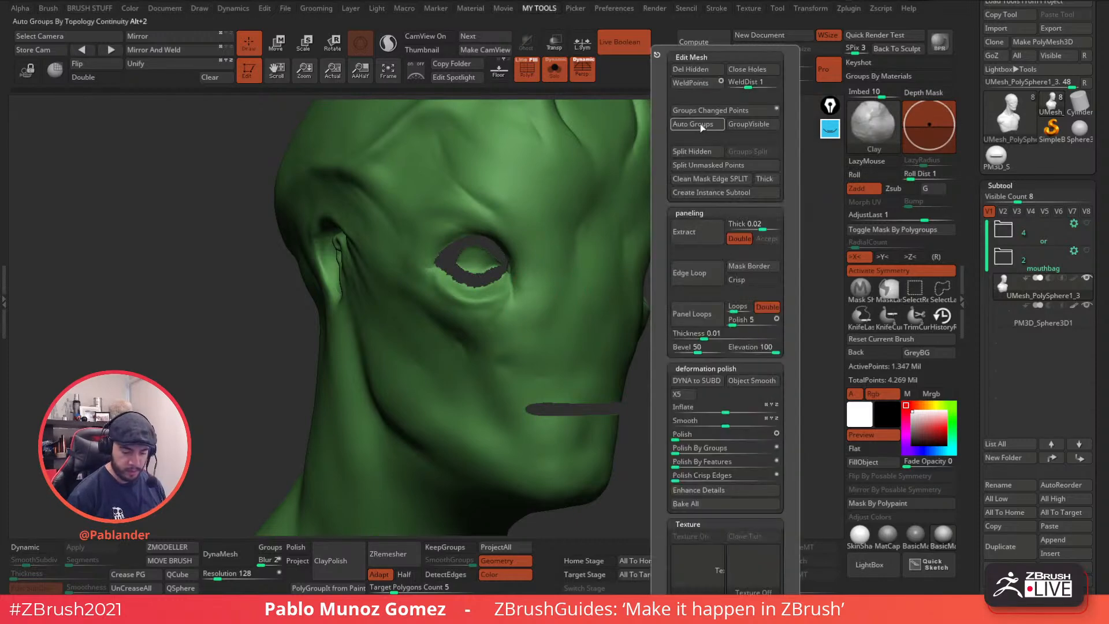
{"action": "left_click", "coordinate": [733, 264], "text": "ctrl+shift"}
{"action": "left_click_drag", "start_coordinate": [733, 263], "coordinate": [708, 269]}
{"action": "left_click", "coordinate": [706, 268], "text": "ctrl+shift"}
- Isolate the two inner eye-socket surfaces, give them one shared polygroup and show the whole mesh again
{"action": "left_click", "coordinate": [522, 307], "text": "ctrl+shift"}
{"action": "left_click", "coordinate": [365, 373], "text": "ctrl+shift"}
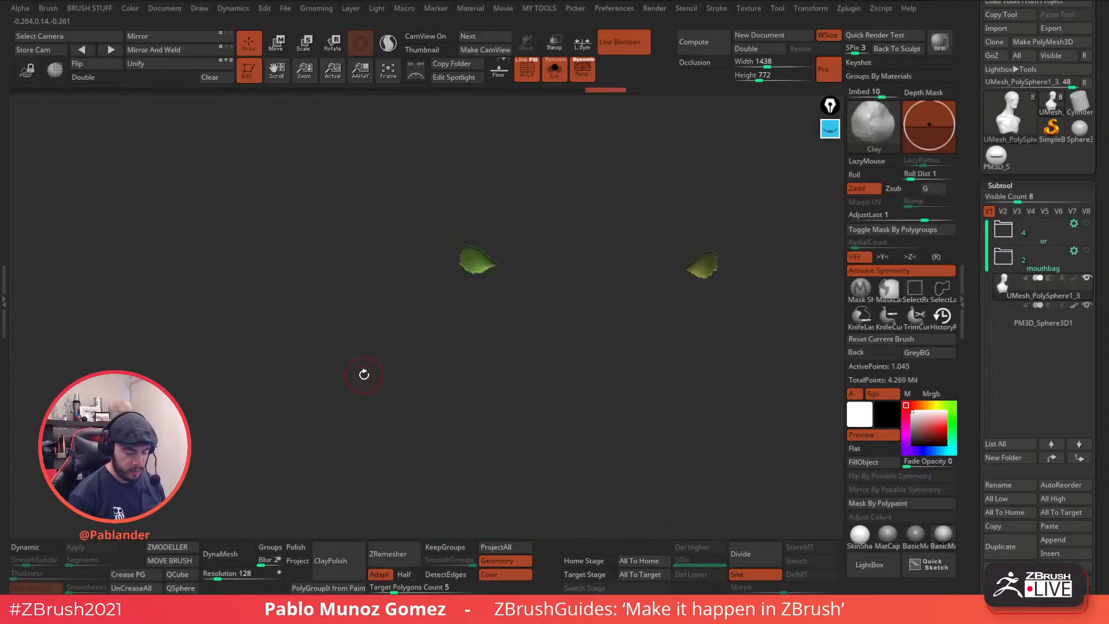
{"action": "left_click", "coordinate": [367, 376], "text": "ctrl+shift"}
{"action": "left_click_drag", "start_coordinate": [366, 376], "coordinate": [516, 353]}
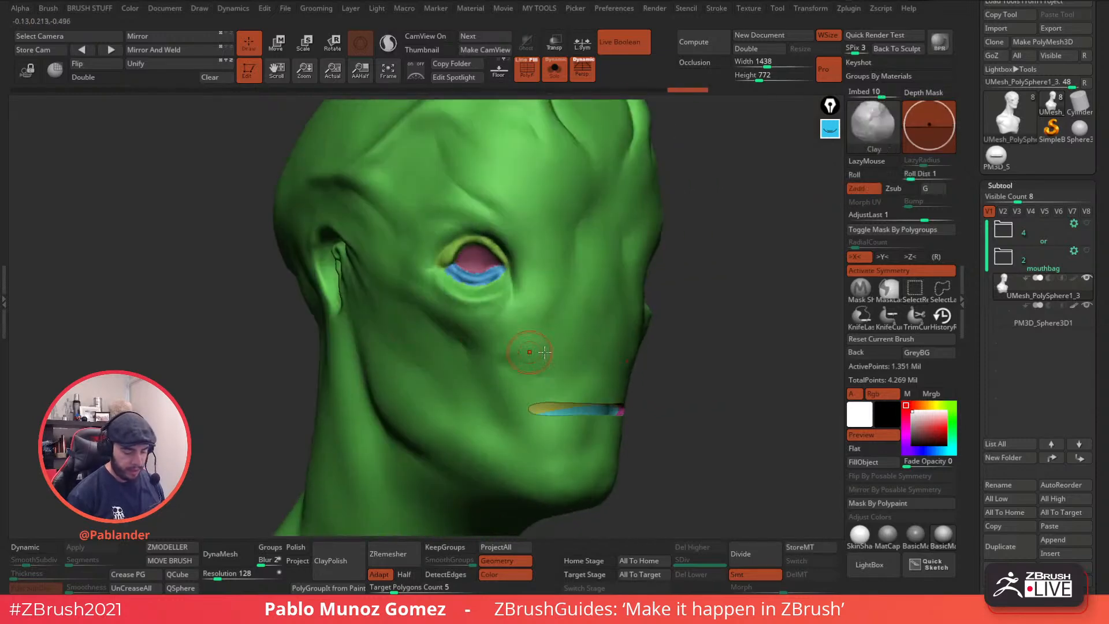
- Isolate the upper eyelid rims and the inner eye-socket surfaces in turn, giving each pair its own shared polygroup
{"action": "left_click_drag", "start_coordinate": [472, 261], "coordinate": [560, 284], "text": "alt"}
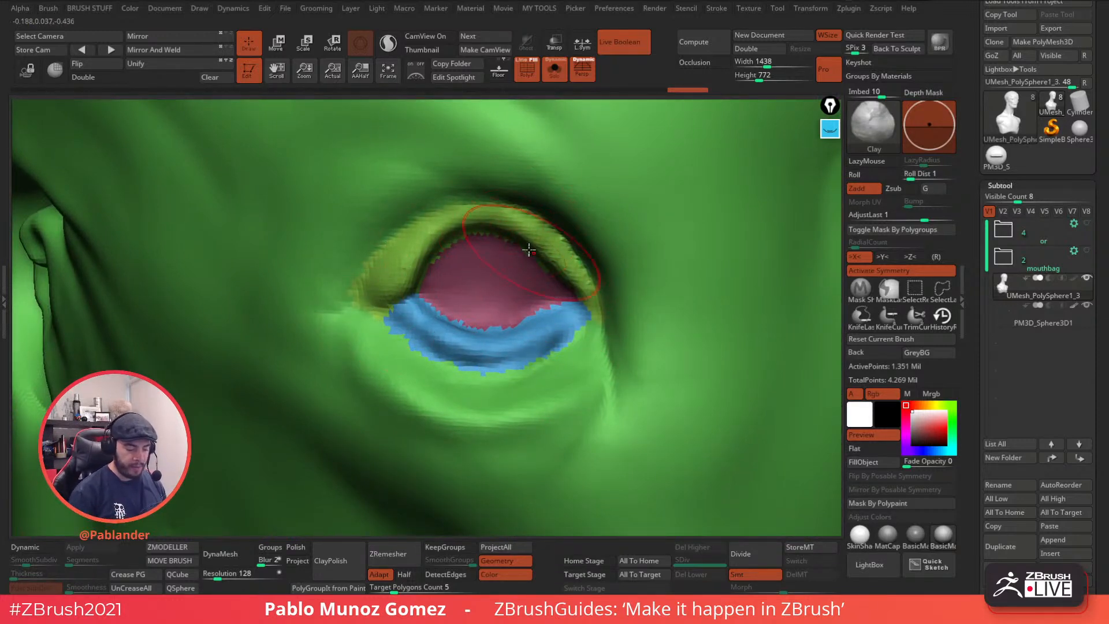
{"action": "right_click_drag", "start_coordinate": [579, 303], "coordinate": [545, 253]}
{"action": "right_click_drag", "start_coordinate": [577, 369], "coordinate": [503, 297], "text": "alt"}
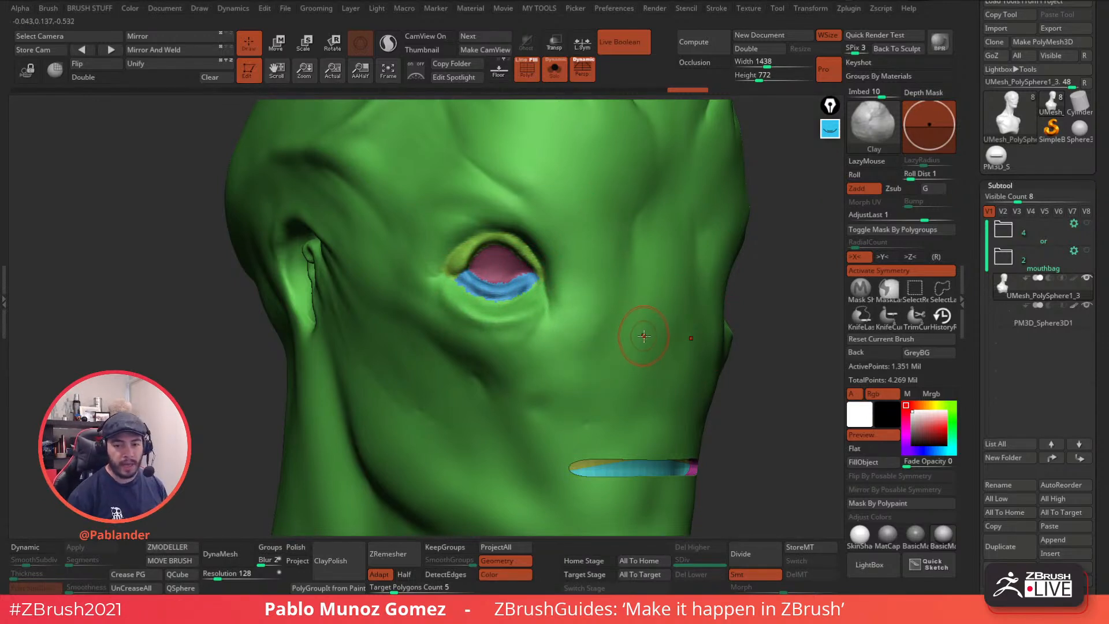
{"action": "left_click", "coordinate": [468, 260], "text": "ctrl+shift"}
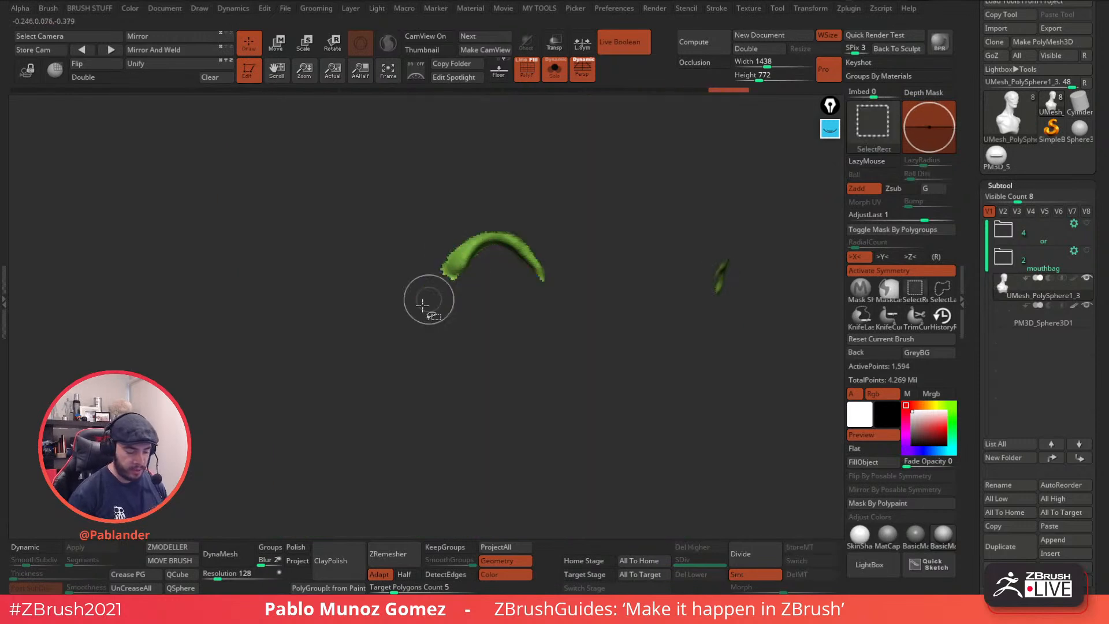
{"action": "left_click", "coordinate": [325, 357], "text": "ctrl"}
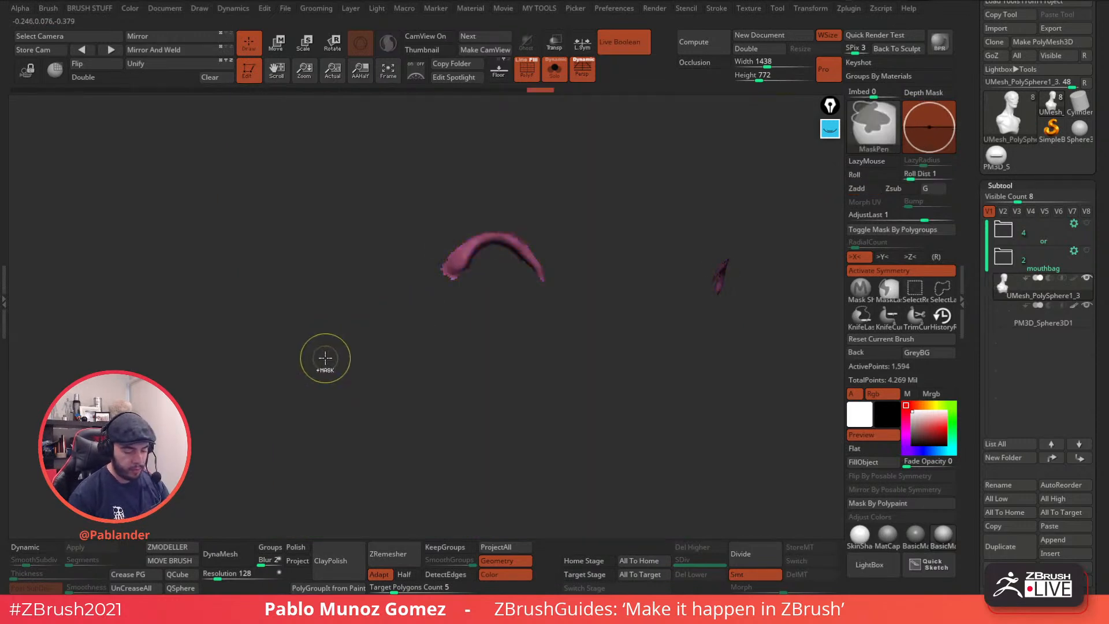
{"action": "left_click", "coordinate": [328, 361], "text": "ctrl+shift"}
{"action": "left_click", "coordinate": [470, 283], "text": "ctrl+shift"}
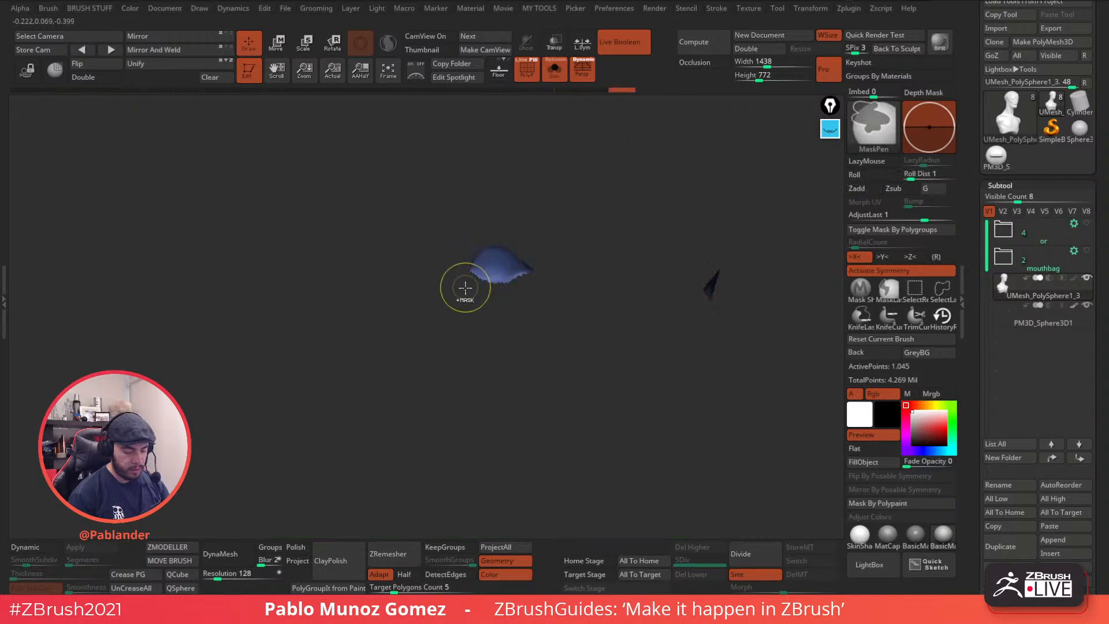
{"action": "left_click", "coordinate": [436, 322], "text": "ctrl+shift"}
- Isolate the lower eyelid rims, give them a shared polygroup in a distinct colour, and show the whole mesh
{"action": "left_click", "coordinate": [465, 295], "text": "ctrl+shift"}
{"action": "left_click", "coordinate": [462, 310], "text": "ctrl"}
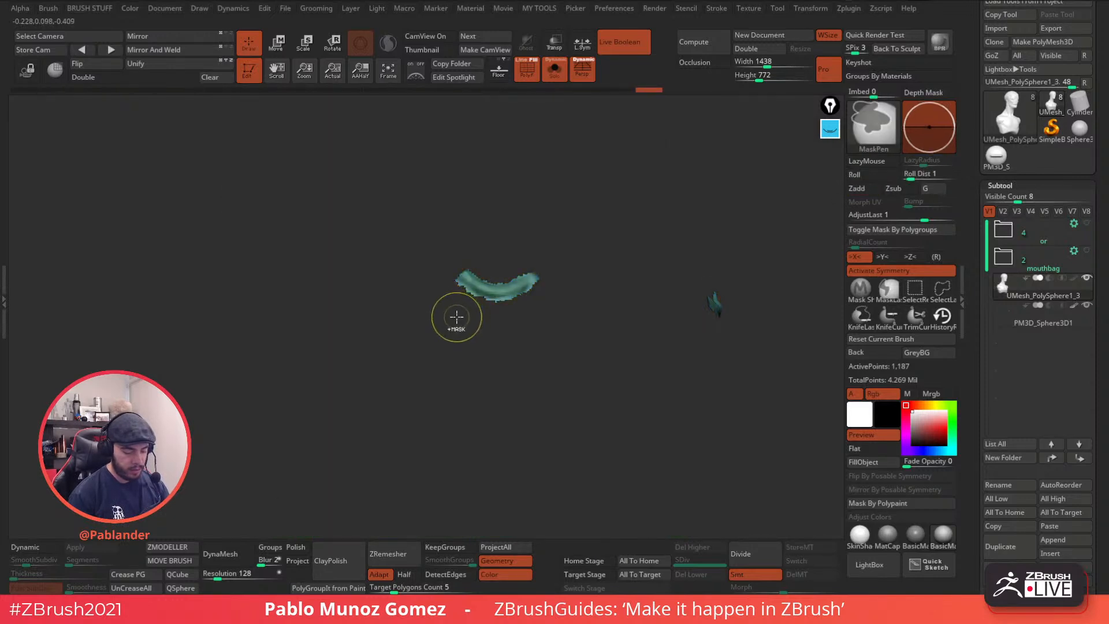
{"action": "left_click", "coordinate": [454, 325], "text": "ctrl+shift"}
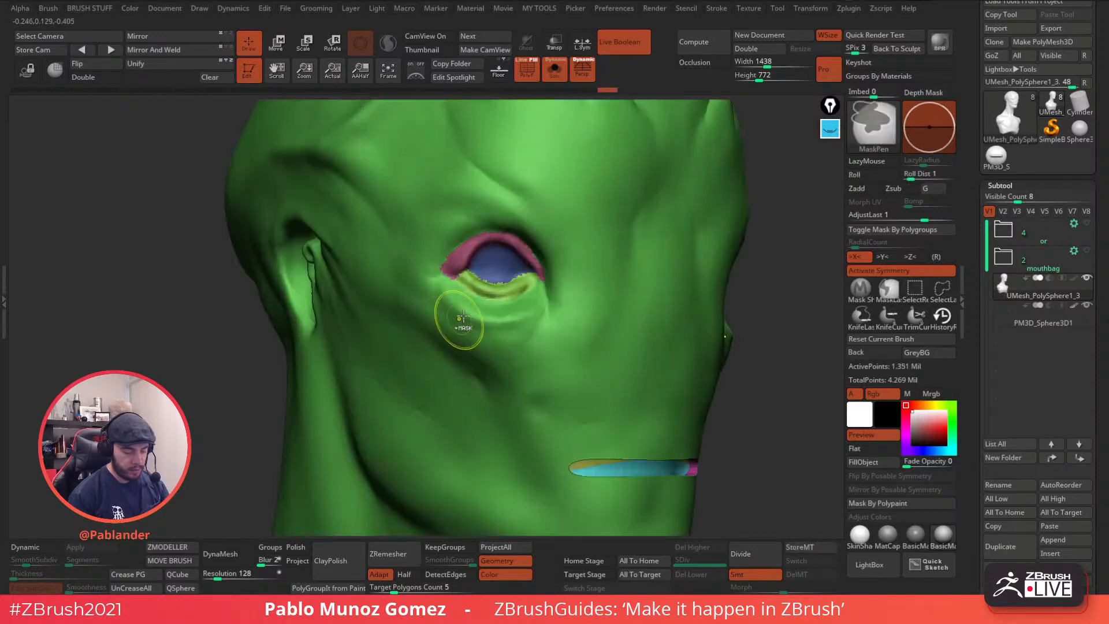
{"action": "left_click", "coordinate": [467, 305], "text": "ctrl+shift"}
{"action": "left_click", "coordinate": [471, 309], "text": "ctrl"}
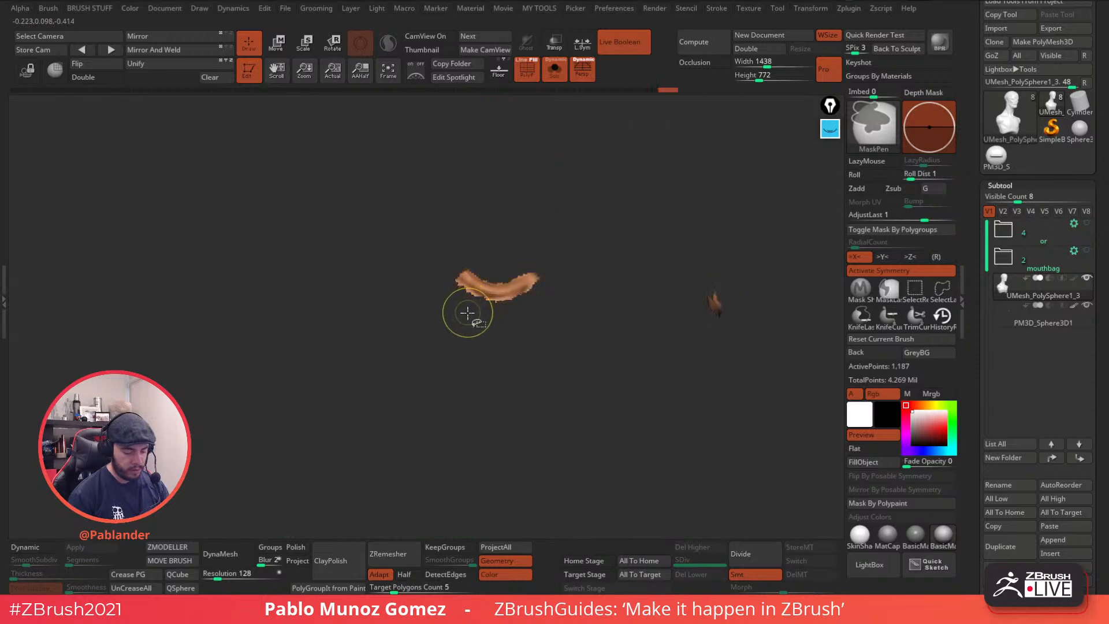
{"action": "left_click", "coordinate": [471, 309], "text": "ctrl+shift"}
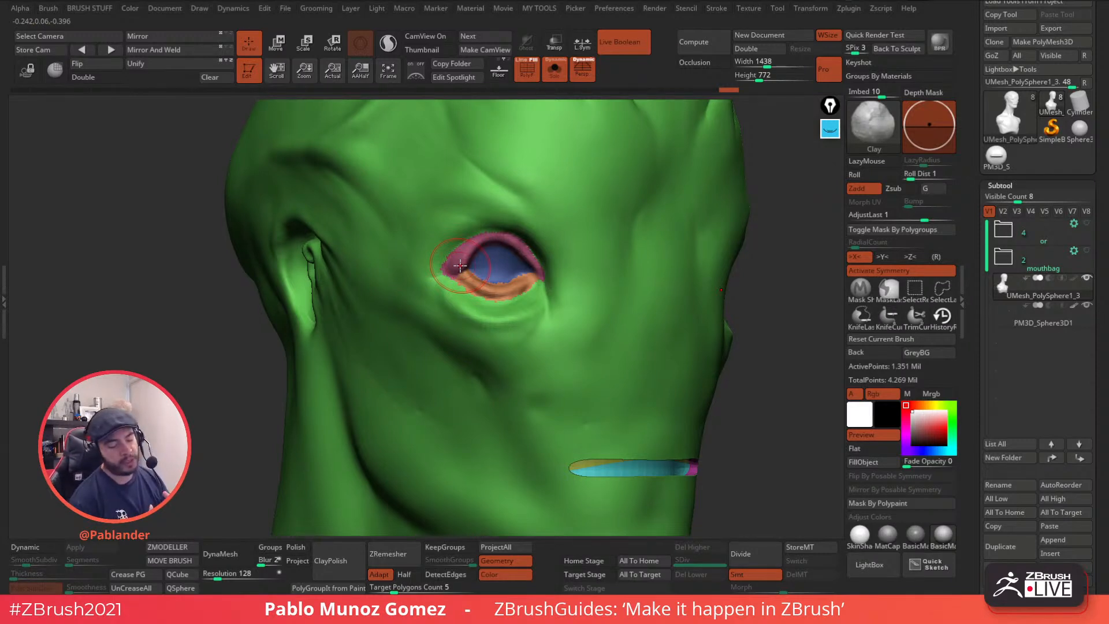
- Hide the body polygroup to expose the mouth bag, and turn on double-sided display with perspective off
{"action": "right_click_drag", "start_coordinate": [658, 427], "coordinate": [612, 265], "text": "alt"}
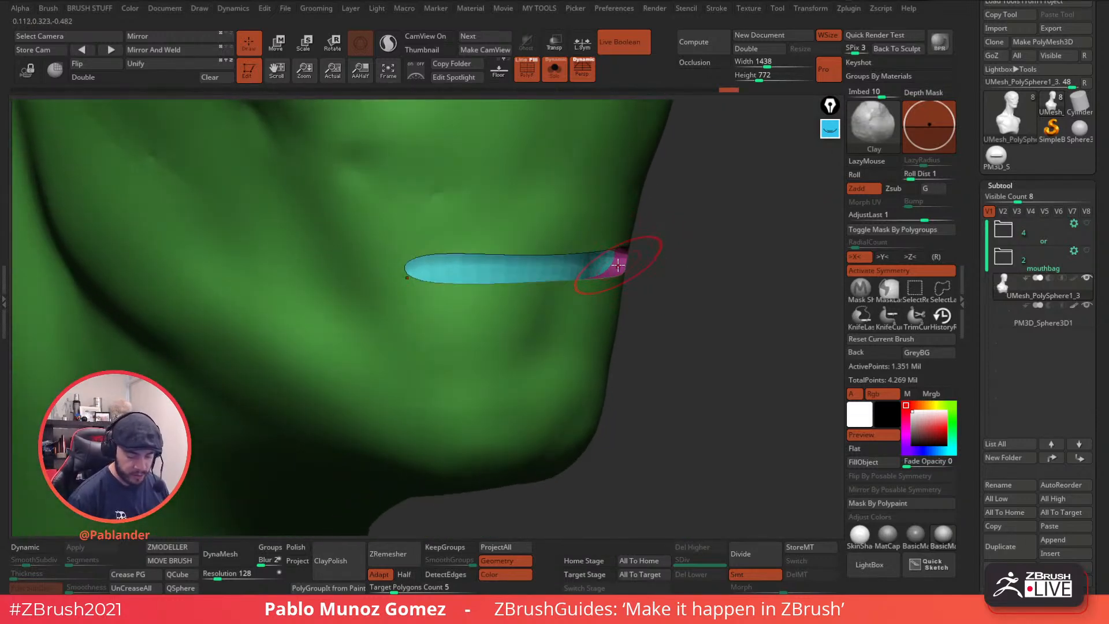
{"action": "left_click", "coordinate": [625, 249], "text": "ctrl+shift"}
{"action": "left_click_drag", "start_coordinate": [673, 278], "coordinate": [679, 298], "text": "ctrl+shift"}
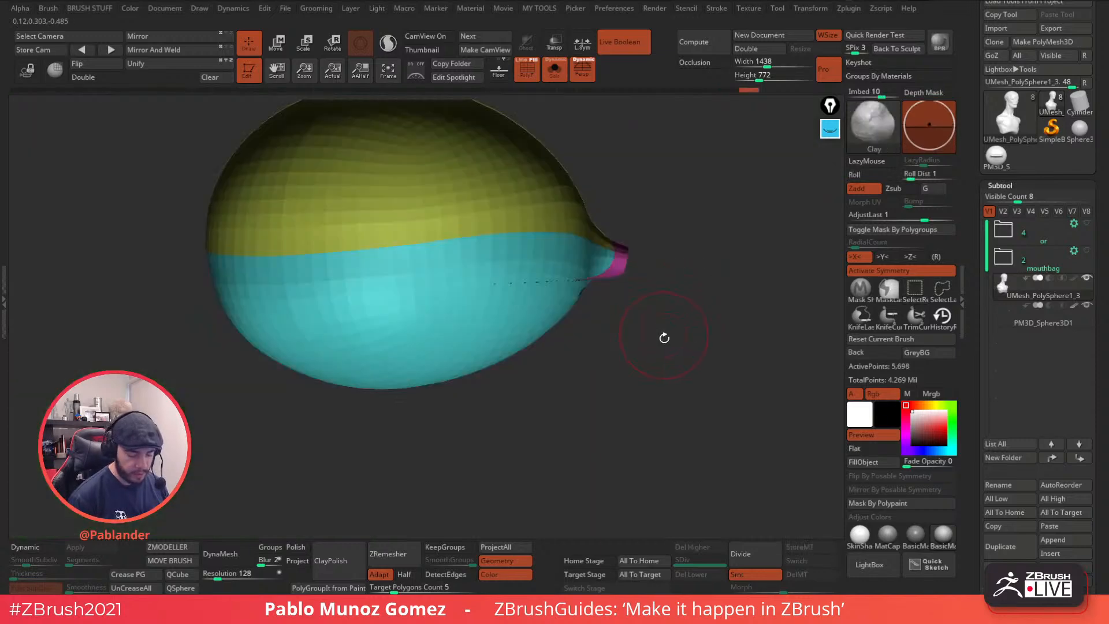
{"action": "right_click_drag", "start_coordinate": [664, 331], "coordinate": [585, 312]}
{"action": "left_click", "coordinate": [114, 79]}
{"action": "right_click_drag", "start_coordinate": [632, 340], "coordinate": [666, 284]}
{"action": "right_click_drag", "start_coordinate": [666, 284], "coordinate": [626, 327]}
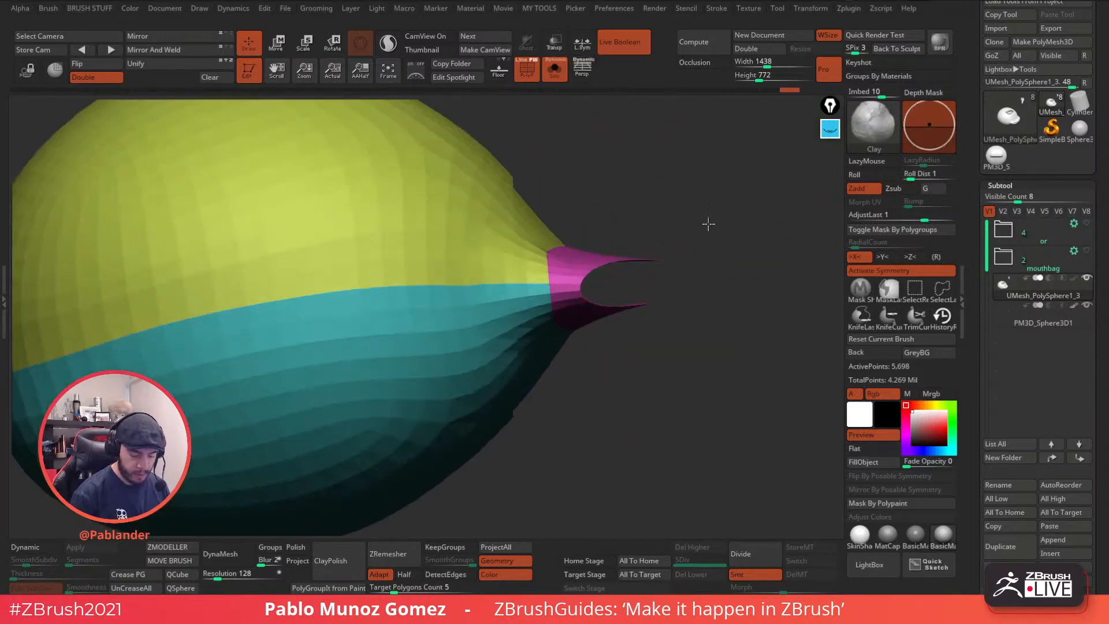
- Isolate the upper half of the strip around the mouth opening, hiding both mouth bag halves and the strip's lower half
{"action": "left_click", "coordinate": [639, 256], "text": "ctrl+alt+shift"}
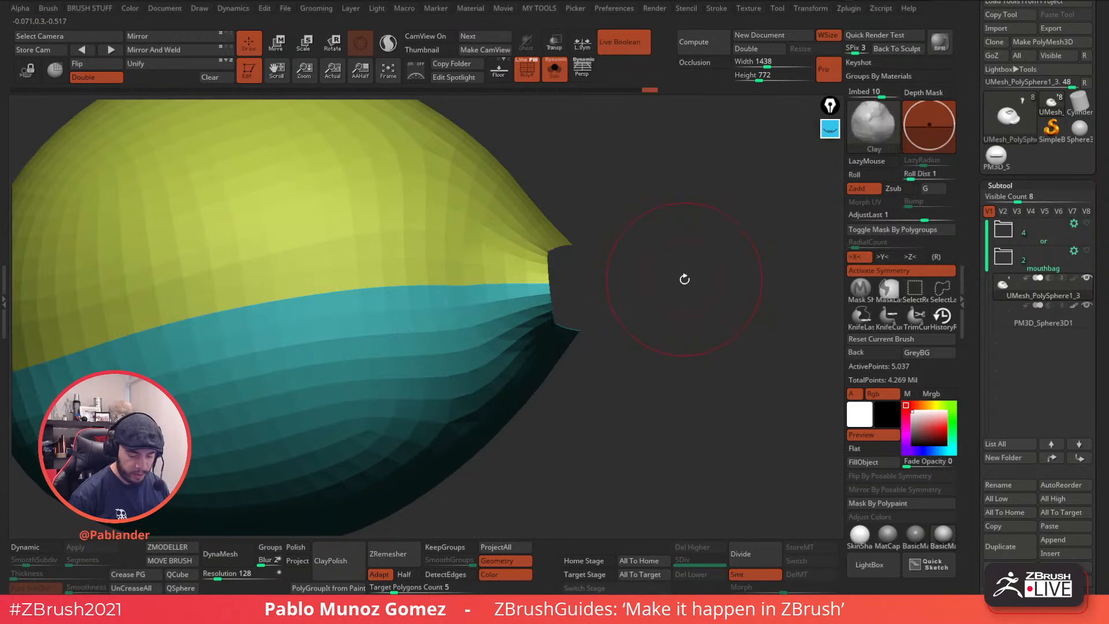
{"action": "key", "text": "ctrl+z"}
{"action": "left_click", "coordinate": [497, 319], "text": "ctrl+shift"}
{"action": "left_click", "coordinate": [498, 273], "text": "ctrl+shift"}
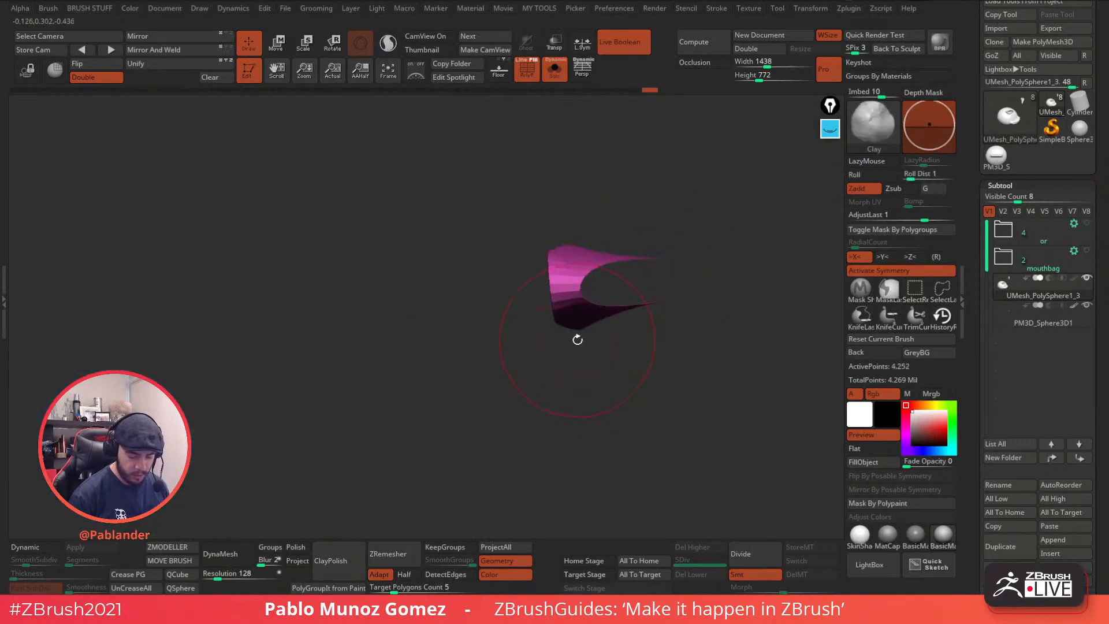
{"action": "key", "text": "ctrl+z"}
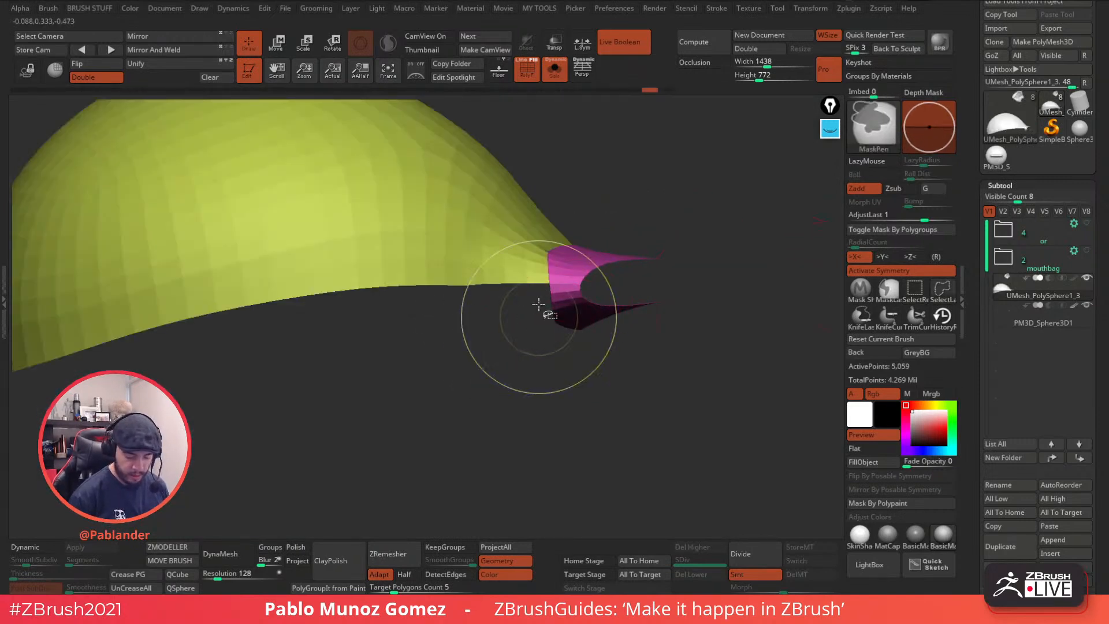
{"action": "mouse_move", "coordinate": [535, 292]}
{"action": "left_mouse_down", "text": "ctrl+shift"}
{"action": "mouse_move", "coordinate": [614, 290]}
{"action": "mouse_move", "coordinate": [549, 413]}
{"action": "mouse_move", "coordinate": [527, 404]}
{"action": "left_mouse_up", "text": "ctrl+shift"}
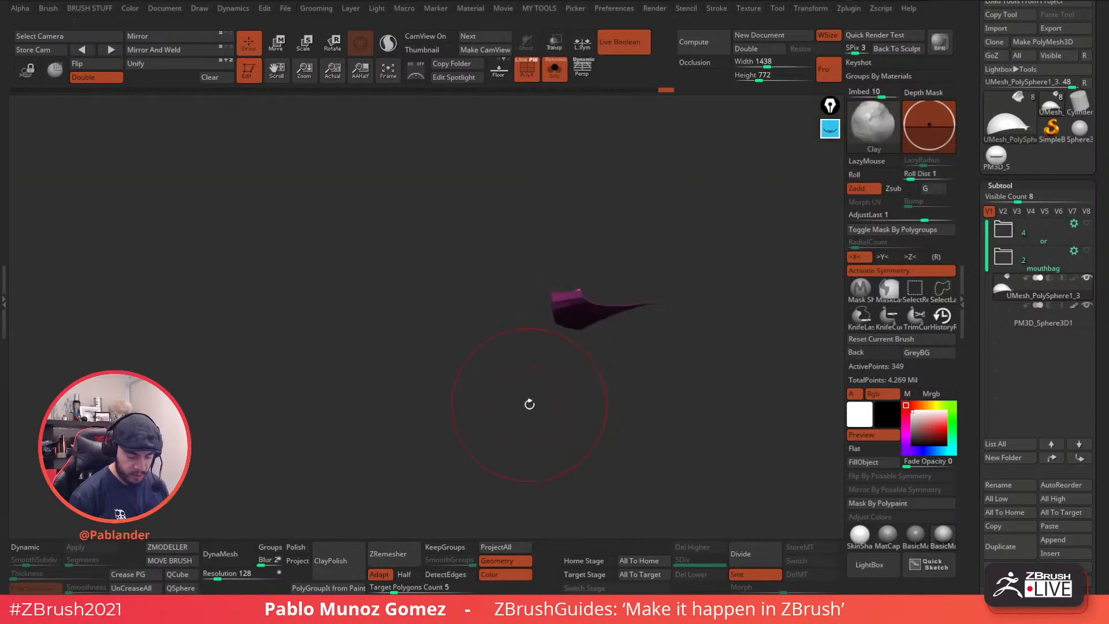
{"action": "mouse_move", "coordinate": [532, 310]}
{"action": "left_mouse_down", "text": "ctrl+shift"}
{"action": "mouse_move", "coordinate": [693, 285]}
{"action": "mouse_move", "coordinate": [487, 423]}
{"action": "left_mouse_up", "text": "ctrl+shift"}
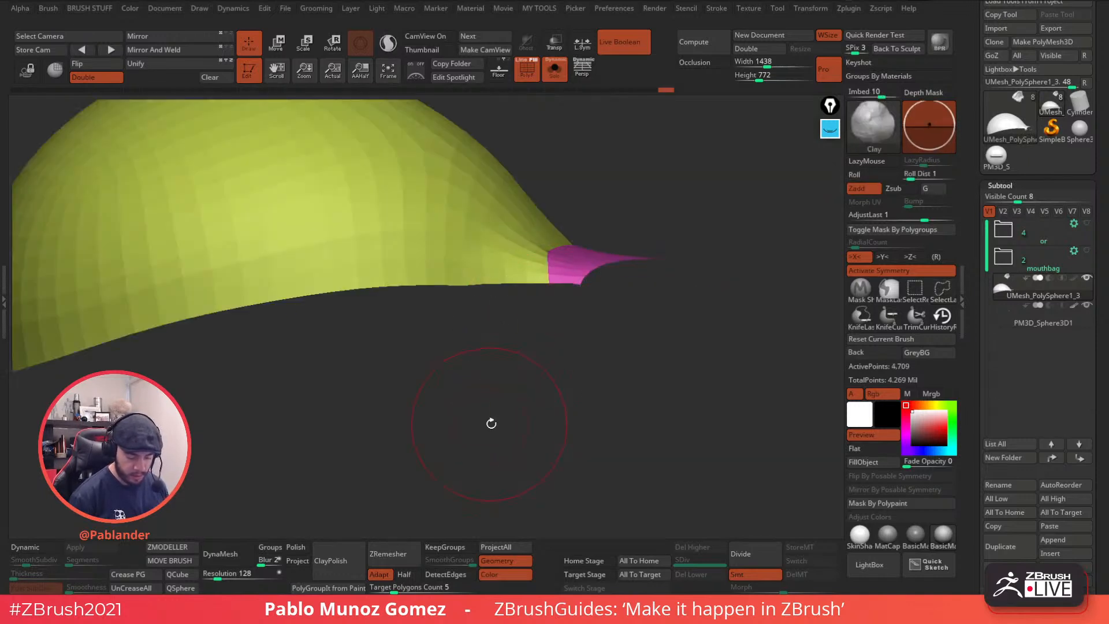
{"action": "mouse_move", "coordinate": [605, 351]}
{"action": "left_mouse_down"}
{"action": "mouse_move", "coordinate": [593, 312]}
{"action": "mouse_move", "coordinate": [595, 347]}
{"action": "left_mouse_up"}
{"action": "left_click", "coordinate": [363, 292], "text": "ctrl+shift"}
- Assign a new polygroup to the isolated upper lip strip and inspect it against the redisplayed mouth bag
{"action": "key", "text": "ctrl+w"}
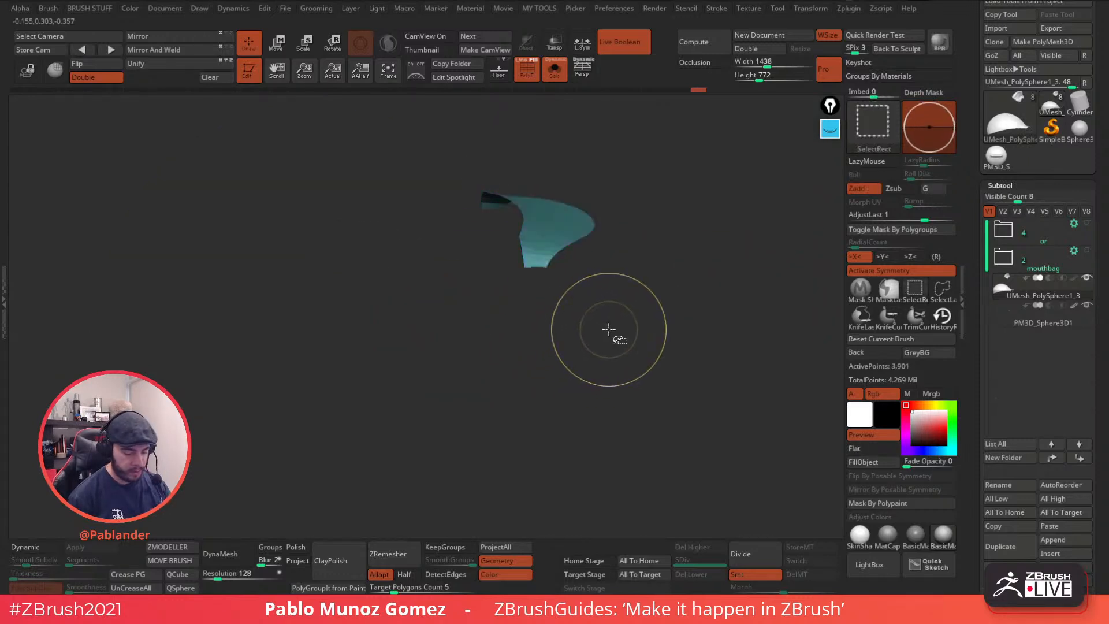
{"action": "left_click", "coordinate": [612, 329], "text": "ctrl+shift"}
{"action": "mouse_move", "coordinate": [600, 281]}
{"action": "left_mouse_down"}
{"action": "mouse_move", "coordinate": [589, 322]}
{"action": "mouse_move", "coordinate": [689, 305]}
{"action": "mouse_move", "coordinate": [695, 314]}
{"action": "mouse_move", "coordinate": [669, 275]}
{"action": "left_mouse_up"}
{"action": "key", "text": "space"}
{"action": "mouse_move", "coordinate": [668, 273]}
{"action": "left_mouse_down"}
{"action": "mouse_move", "coordinate": [564, 277]}
{"action": "mouse_move", "coordinate": [538, 259]}
{"action": "left_mouse_up"}
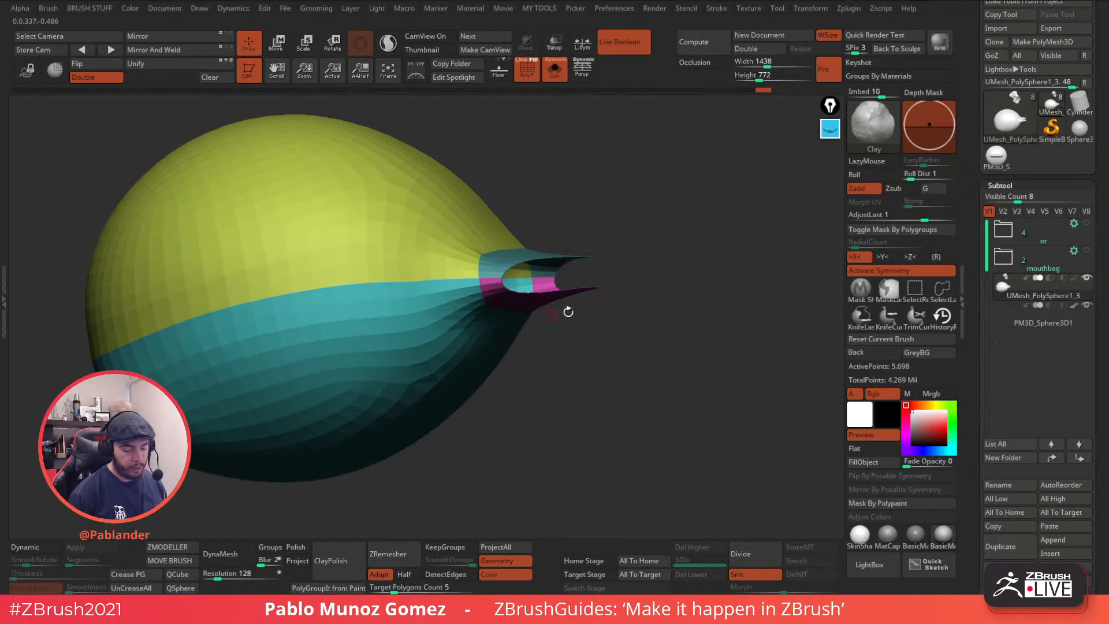
{"action": "left_click_drag", "start_coordinate": [535, 317], "coordinate": [631, 309]}
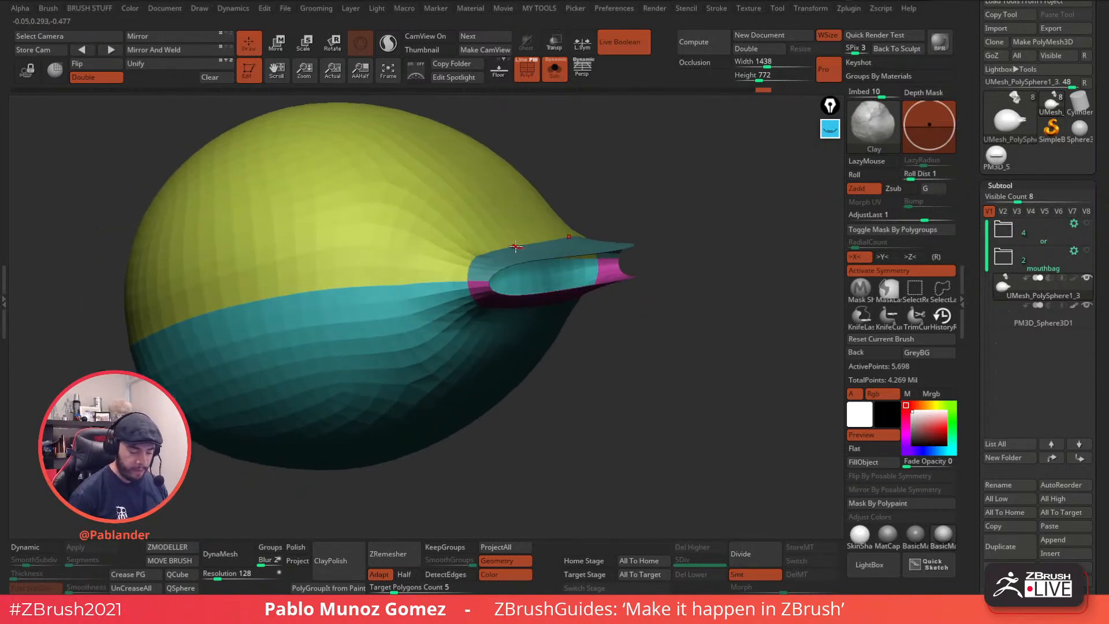
- Clear the old screen annotations and draw yellow lines around the lip strip's border and along the mouth bag's seam
{"action": "left_click", "coordinate": [830, 129]}
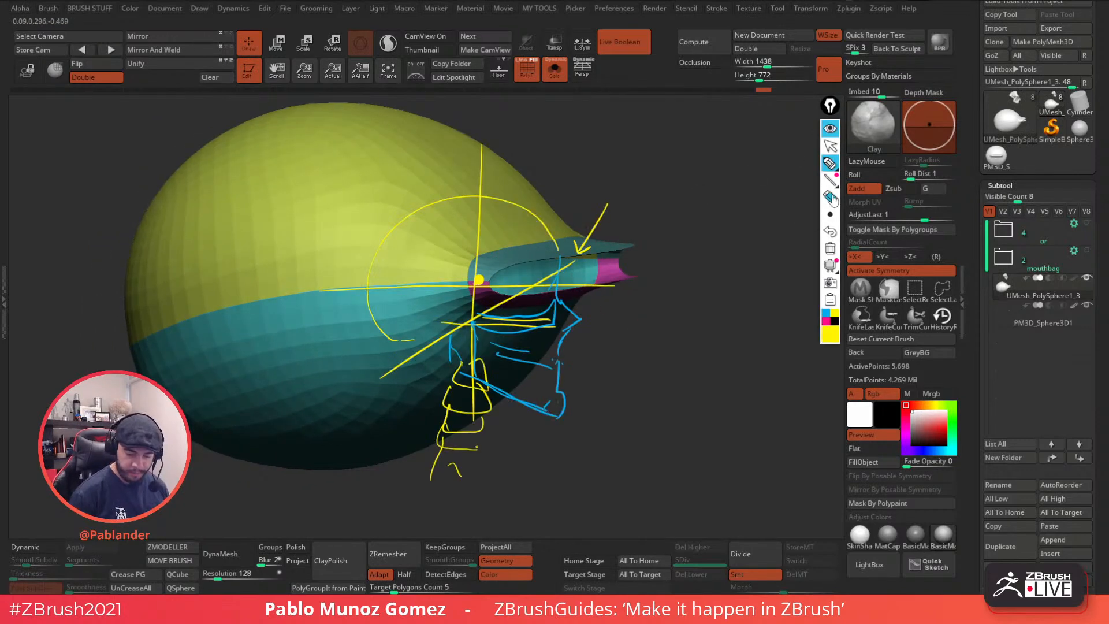
{"action": "left_click", "coordinate": [830, 248]}
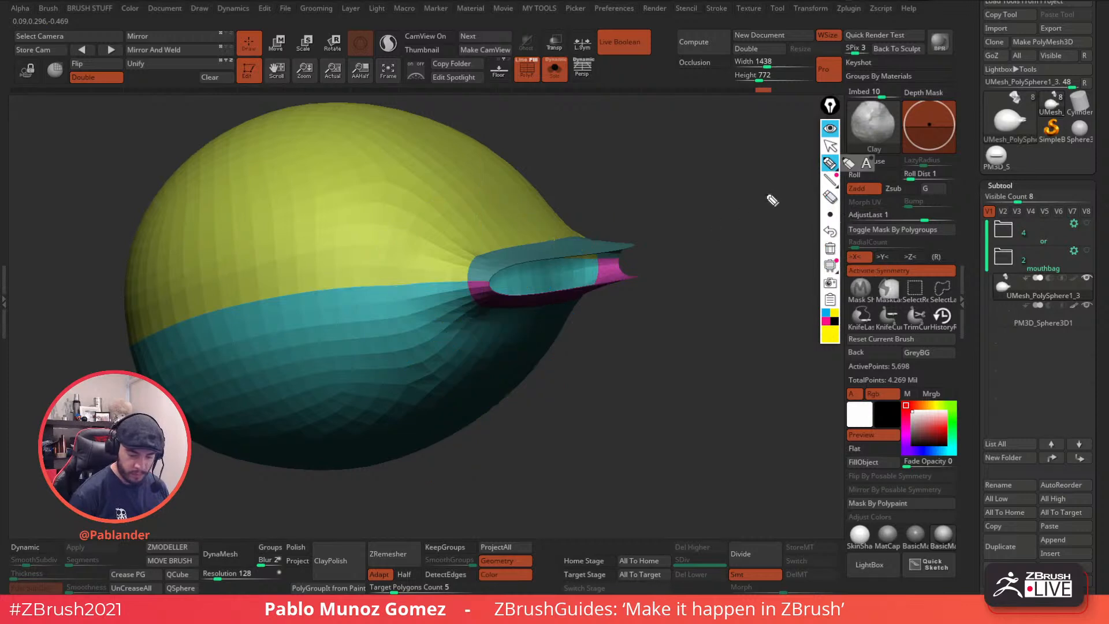
{"action": "left_click_drag", "start_coordinate": [784, 159], "coordinate": [731, 223]}
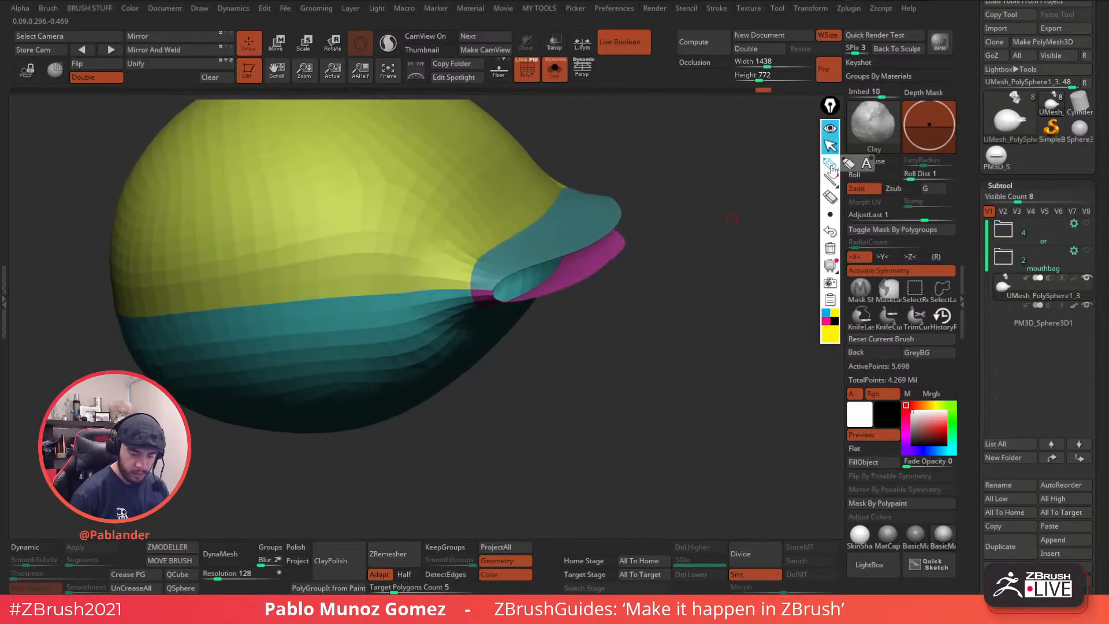
{"action": "left_click_drag", "start_coordinate": [564, 184], "coordinate": [541, 219]}
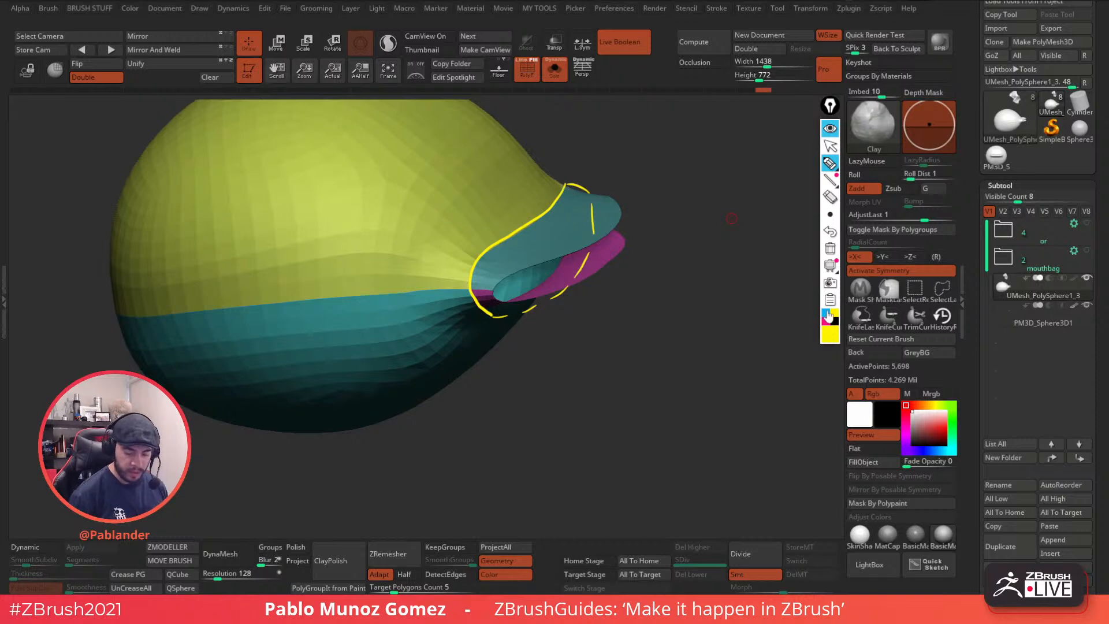
{"action": "left_click_drag", "start_coordinate": [372, 299], "coordinate": [109, 315]}
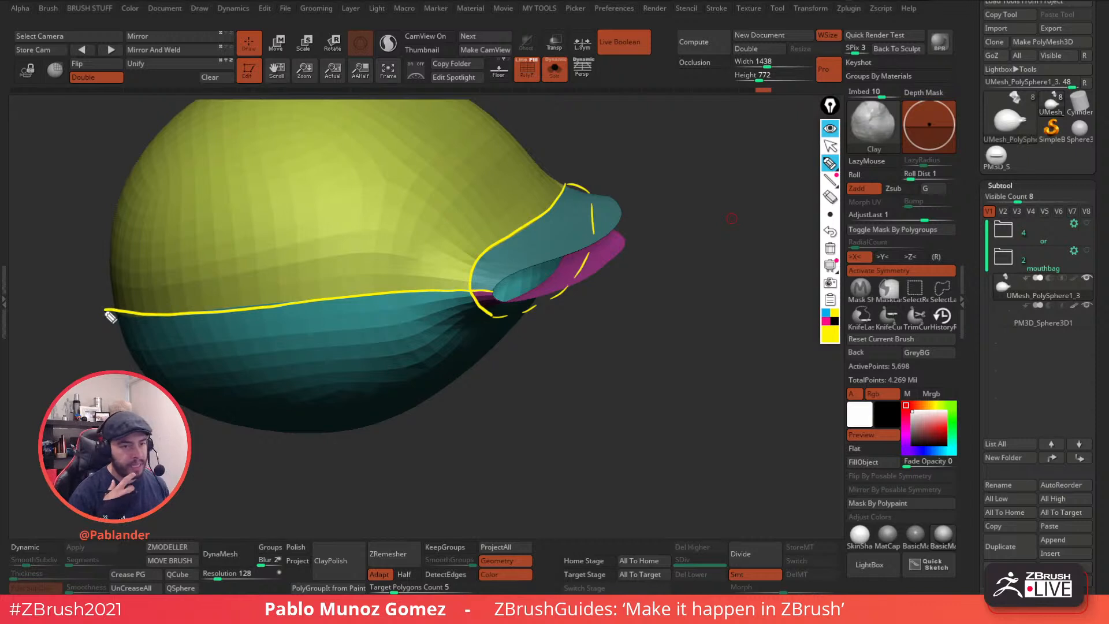
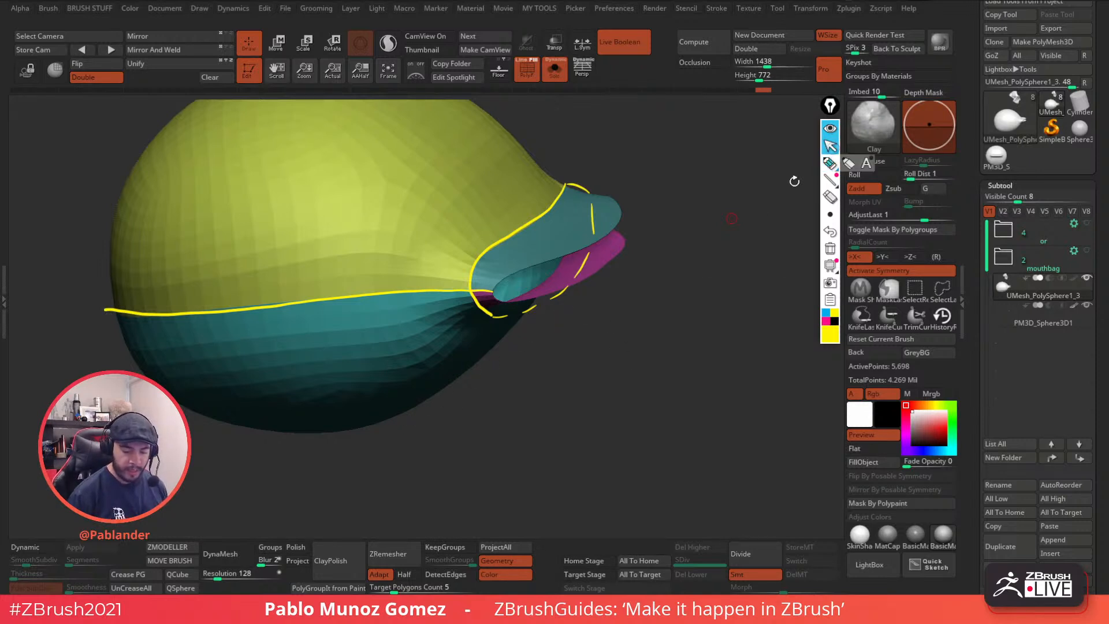
- Undo the regrouping that merged the eye pieces with the upper lip strip
{"action": "left_click_drag", "start_coordinate": [686, 337], "coordinate": [645, 288], "text": "alt"}
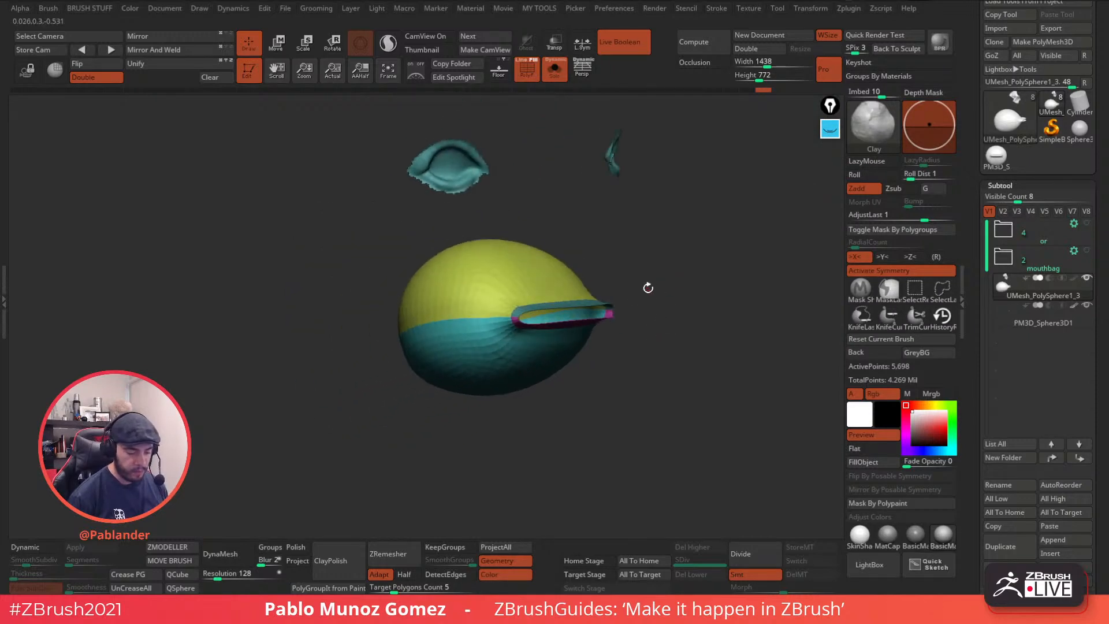
{"action": "key", "text": "ctrl+z"}
{"action": "key", "text": "ctrl+z"}
{"action": "key", "text": "ctrl+z"}
{"action": "key", "text": "ctrl+z"}
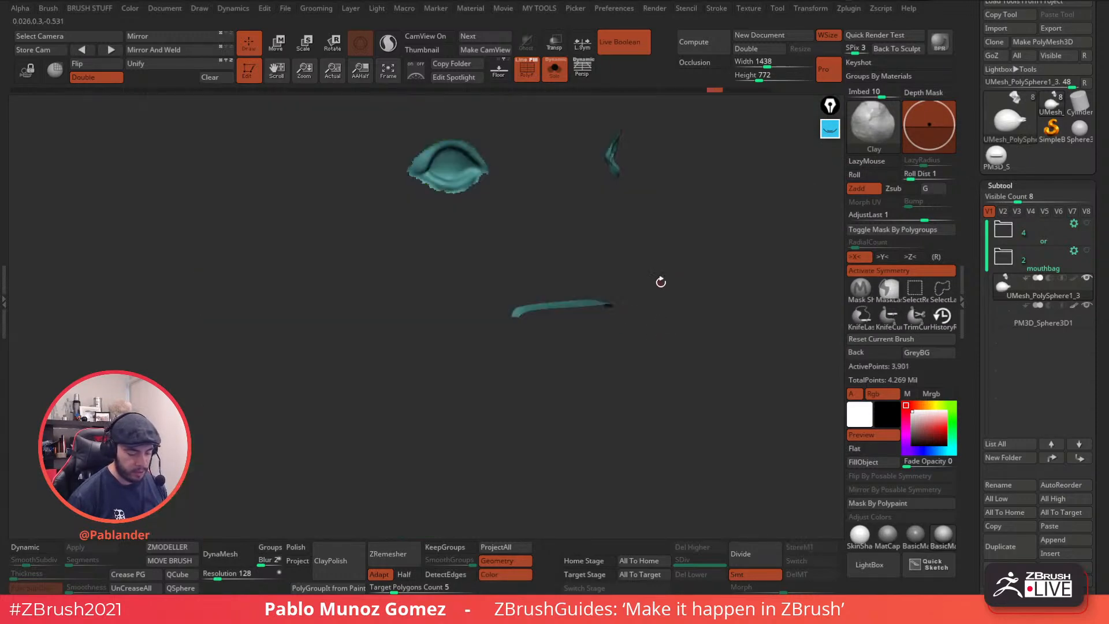
{"action": "key", "text": "ctrl+z"}
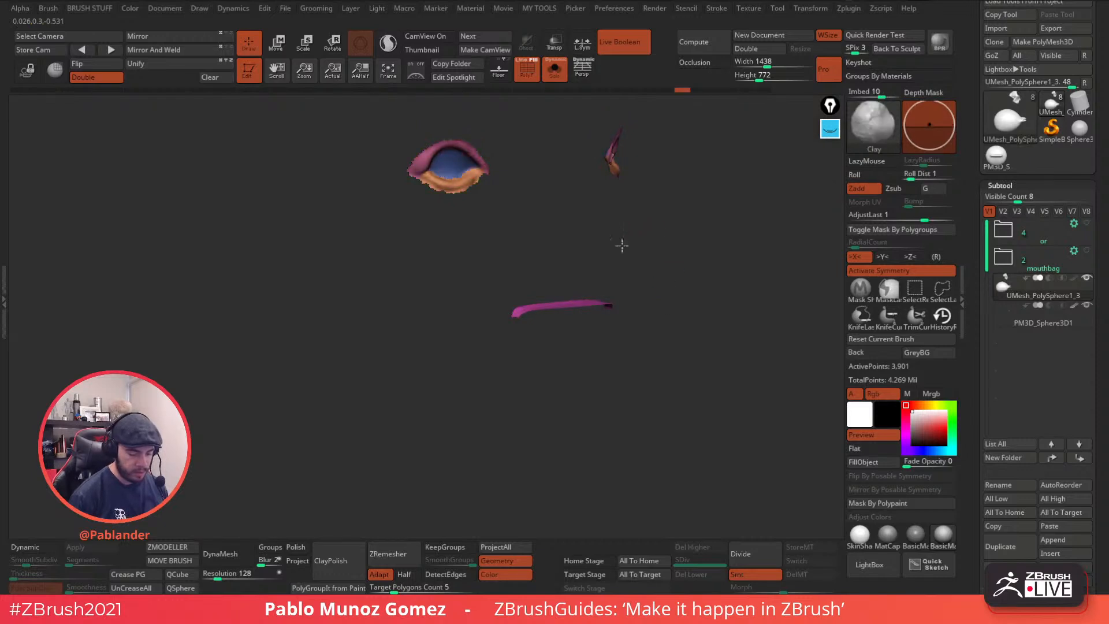
- Exclude the eye pieces from the isolated upper lip strip, and bring the whole bust back into view
{"action": "mouse_move", "coordinate": [651, 235]}
{"action": "left_mouse_down", "text": "ctrl+shift"}
{"action": "mouse_move", "coordinate": [570, 99]}
{"action": "mouse_move", "coordinate": [341, 161]}
{"action": "mouse_move", "coordinate": [317, 146]}
{"action": "left_mouse_up", "text": "ctrl+shift"}
{"action": "left_click", "coordinate": [665, 305], "text": "ctrl+shift"}
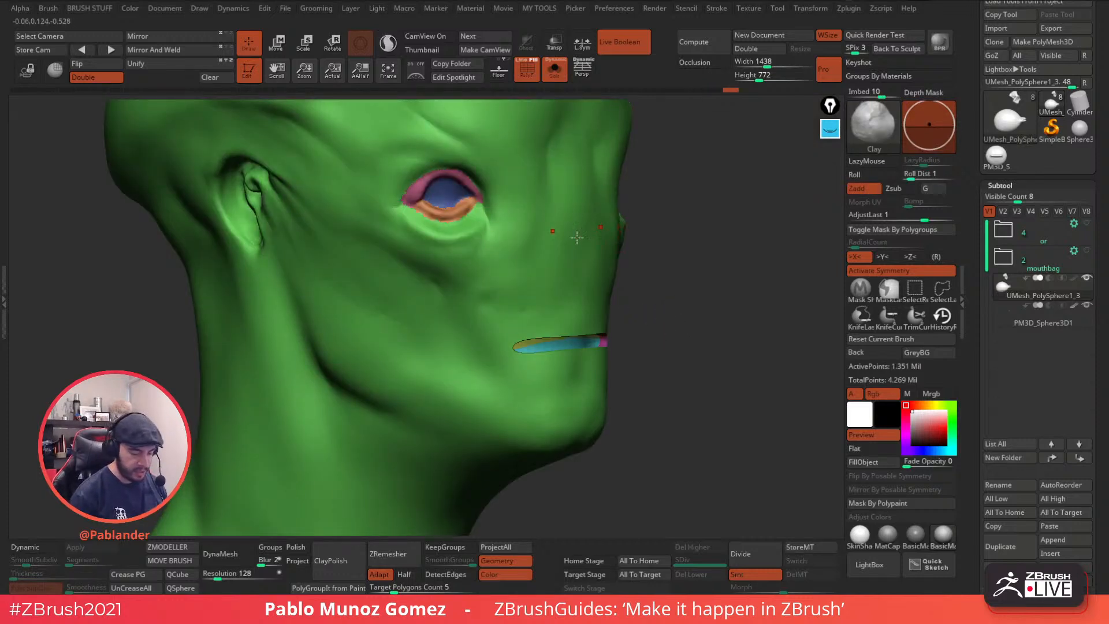
{"action": "key", "text": "f"}
- Separate the cranium above the brow ridge into its own polygroup using a lasso selection, with the whole bust shown again
{"action": "left_click_drag", "start_coordinate": [668, 314], "coordinate": [610, 333]}
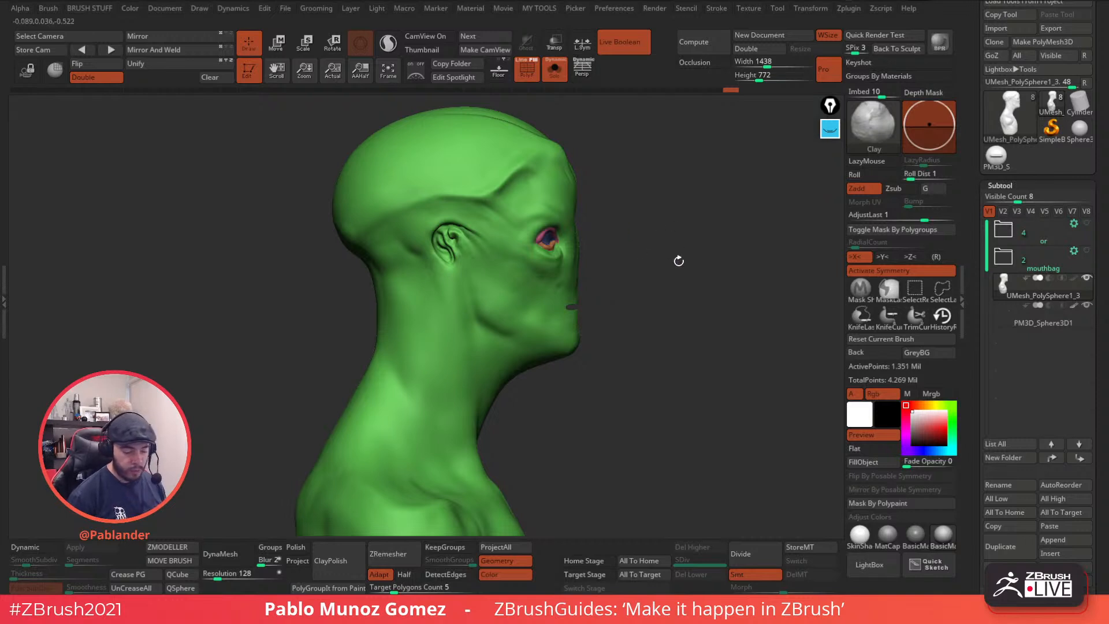
{"action": "left_click_drag", "start_coordinate": [618, 210], "coordinate": [626, 216], "text": "alt"}
{"action": "key", "text": "ctrl+shift"}
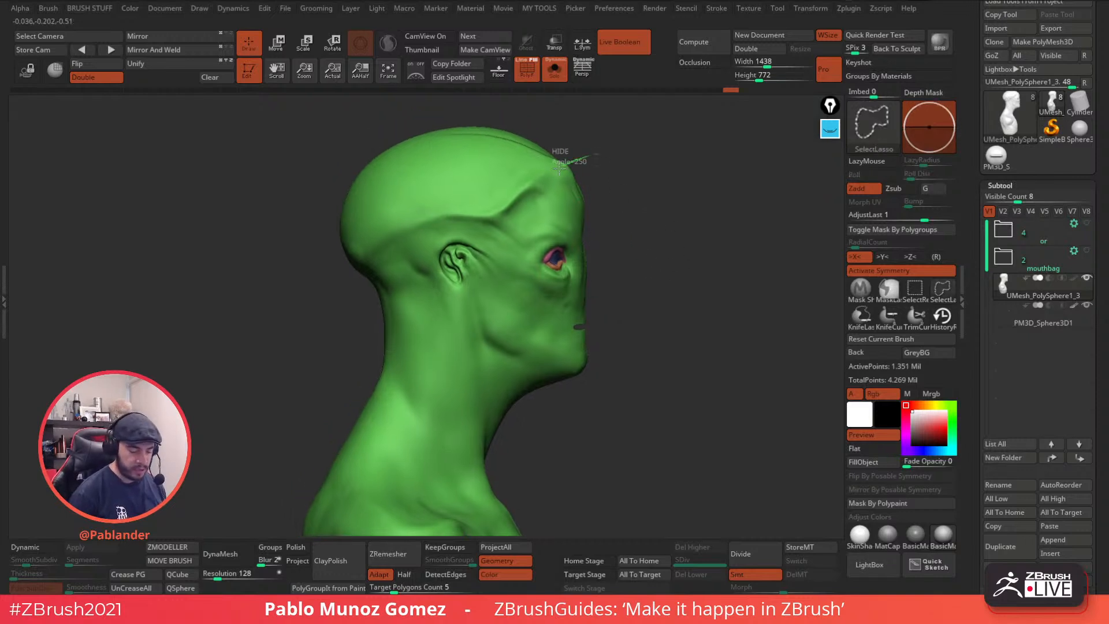
{"action": "mouse_move", "coordinate": [547, 174]}
{"action": "left_mouse_down", "text": "ctrl+alt+shift"}
{"action": "mouse_move", "coordinate": [514, 202]}
{"action": "mouse_move", "coordinate": [367, 258]}
{"action": "mouse_move", "coordinate": [583, 115]}
{"action": "mouse_move", "coordinate": [595, 153]}
{"action": "left_mouse_up", "text": "ctrl+alt+shift"}
{"action": "mouse_move", "coordinate": [687, 238]}
{"action": "left_mouse_down"}
{"action": "mouse_move", "coordinate": [666, 265]}
{"action": "mouse_move", "coordinate": [697, 281]}
{"action": "left_mouse_up"}
{"action": "left_click", "coordinate": [698, 281], "text": "ctrl+shift"}
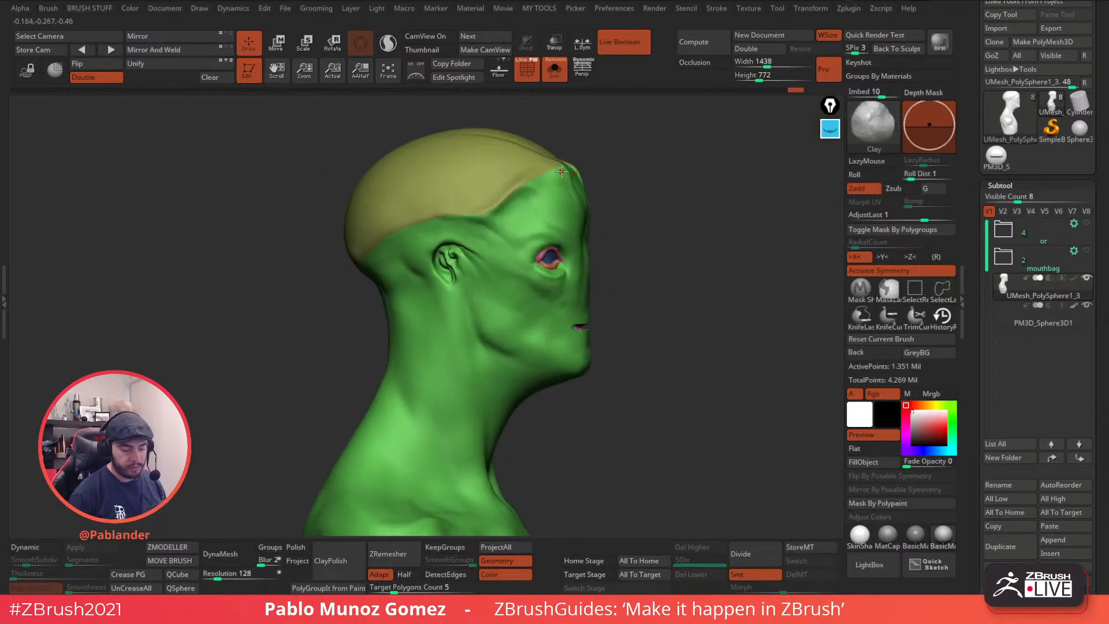
- Isolate the face from the forehead to the chin with a lasso selection, leaving out the remaining strip of cranium
{"action": "left_click_drag", "start_coordinate": [579, 226], "coordinate": [577, 341]}
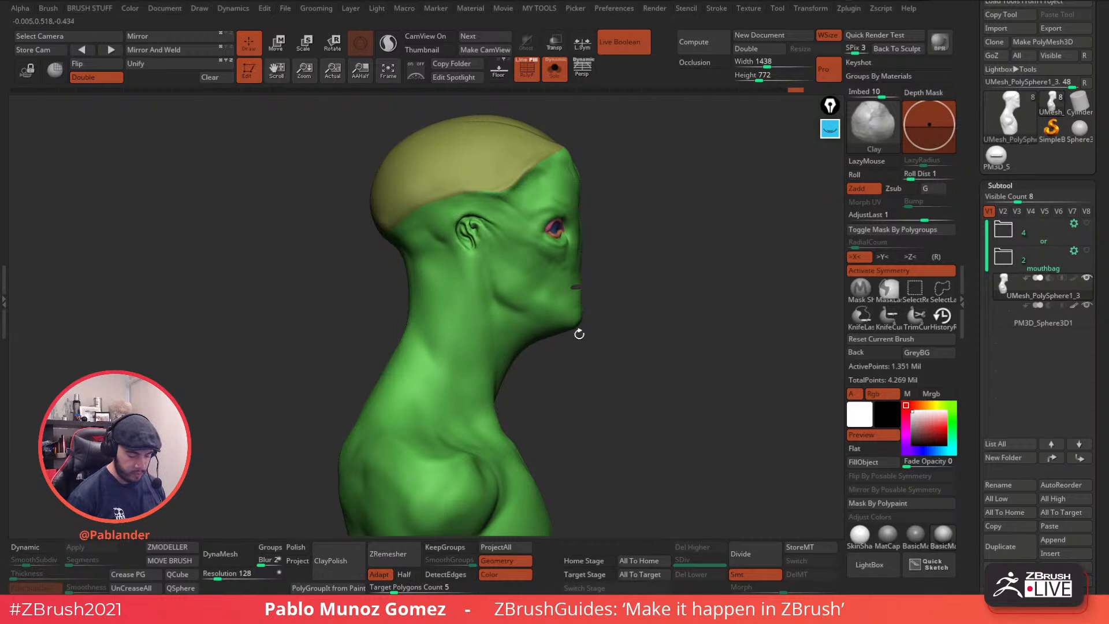
{"action": "key", "text": "ctrl+shift"}
{"action": "mouse_move", "coordinate": [580, 329]}
{"action": "left_mouse_down", "text": "ctrl+shift"}
{"action": "mouse_move", "coordinate": [492, 297]}
{"action": "mouse_move", "coordinate": [469, 225]}
{"action": "mouse_move", "coordinate": [475, 195]}
{"action": "mouse_move", "coordinate": [706, 248]}
{"action": "mouse_move", "coordinate": [643, 329]}
{"action": "mouse_move", "coordinate": [658, 280]}
{"action": "left_mouse_up", "text": "ctrl+shift"}
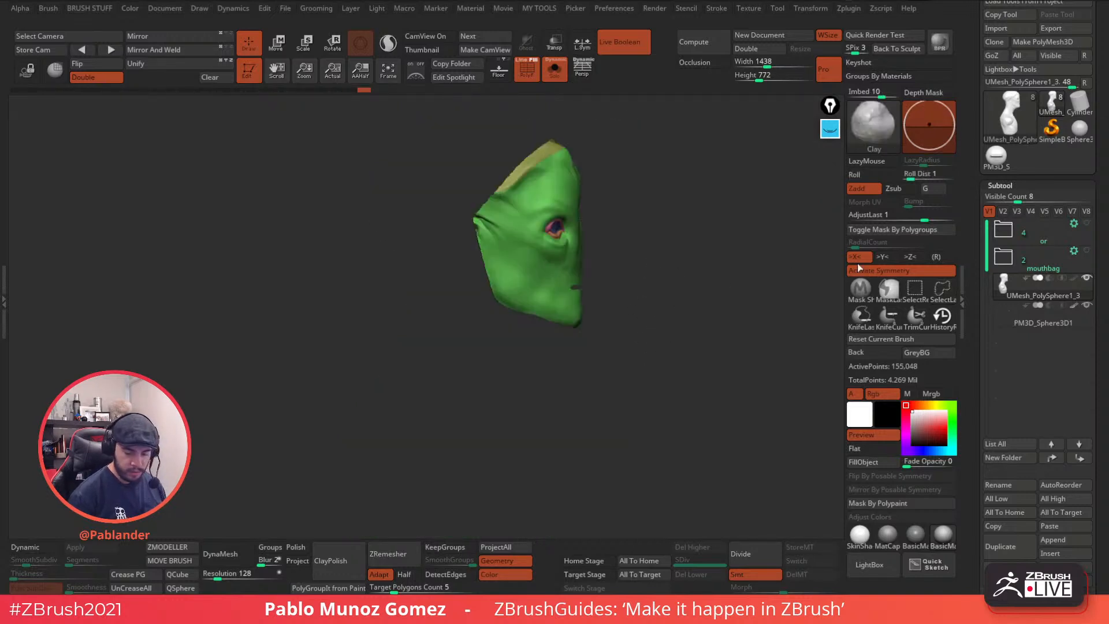
{"action": "left_click", "coordinate": [915, 289]}
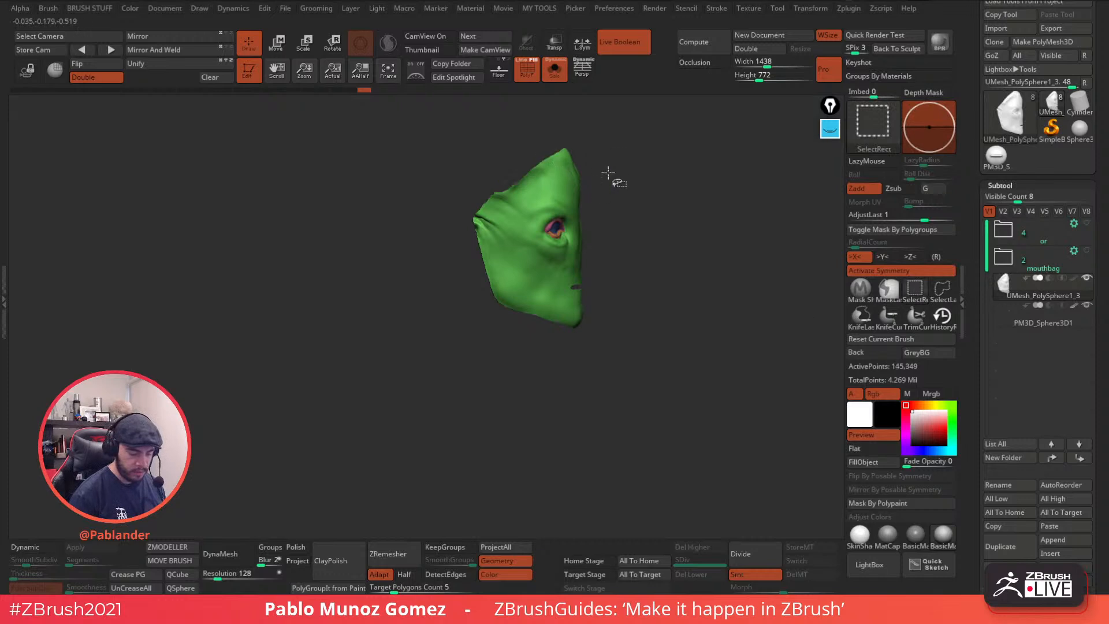
- Invert the visibility, exclude the cranium, give the neck and body their own polygroup, and show the whole bust again
{"action": "left_click", "coordinate": [590, 217], "text": "ctrl+shift"}
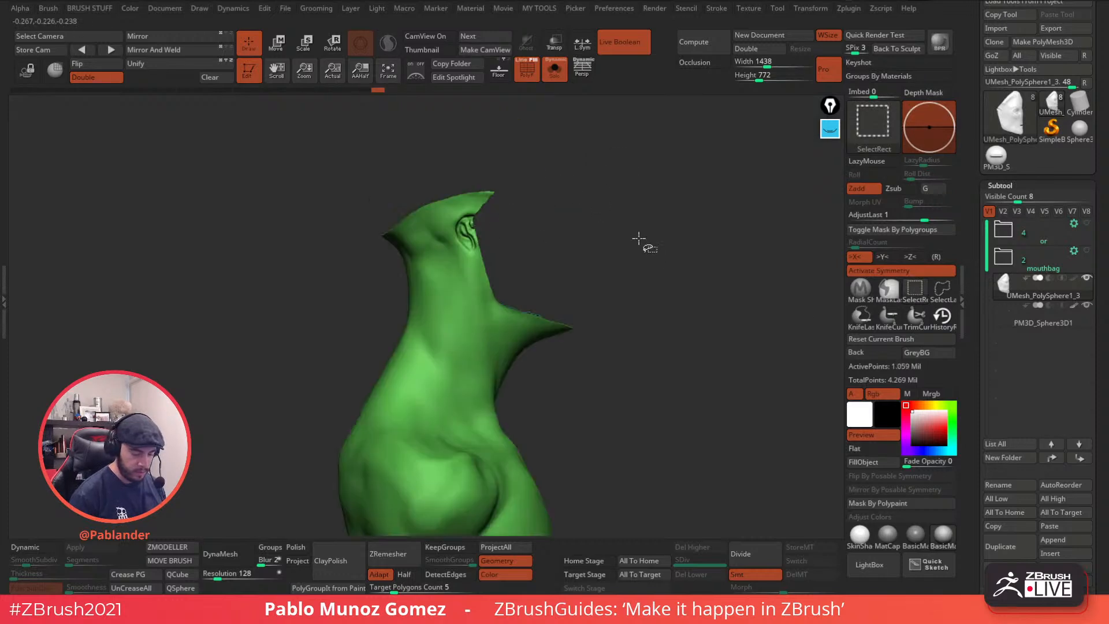
{"action": "left_click", "coordinate": [508, 193], "text": "ctrl+alt+shift"}
{"action": "left_click_drag", "start_coordinate": [664, 261], "coordinate": [622, 278]}
{"action": "left_click", "coordinate": [534, 297], "text": "ctrl+shift"}
{"action": "key", "text": "ctrl+w"}
{"action": "left_click", "coordinate": [657, 270], "text": "ctrl+shift"}
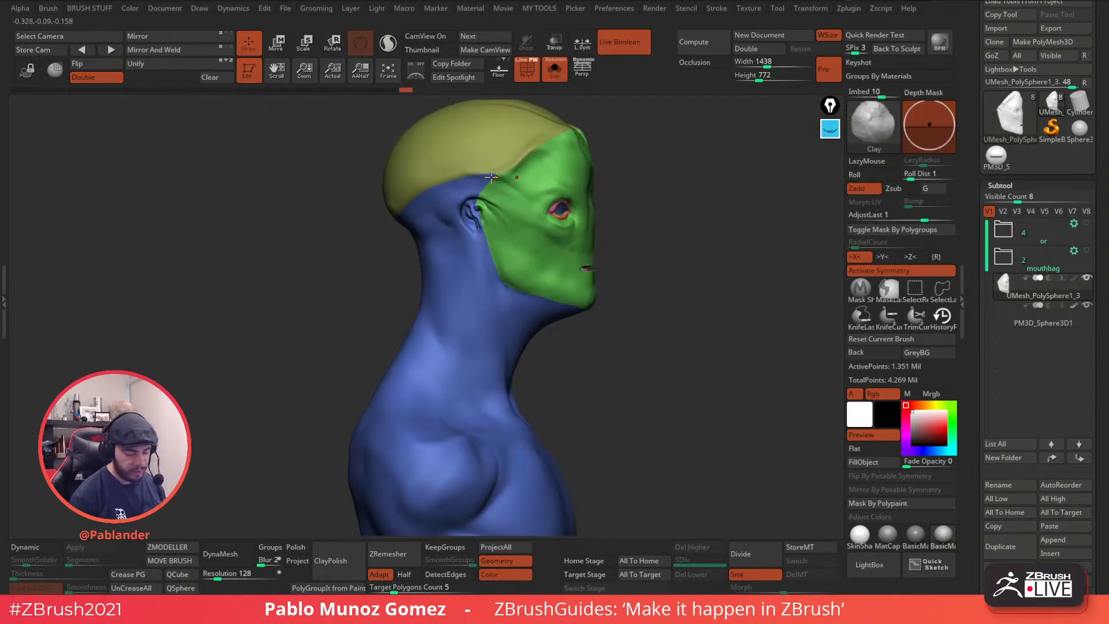
- Separate the torso from the neck into its own polygroup with a selection across the base of the neck
{"action": "left_click_drag", "start_coordinate": [659, 210], "coordinate": [554, 324]}
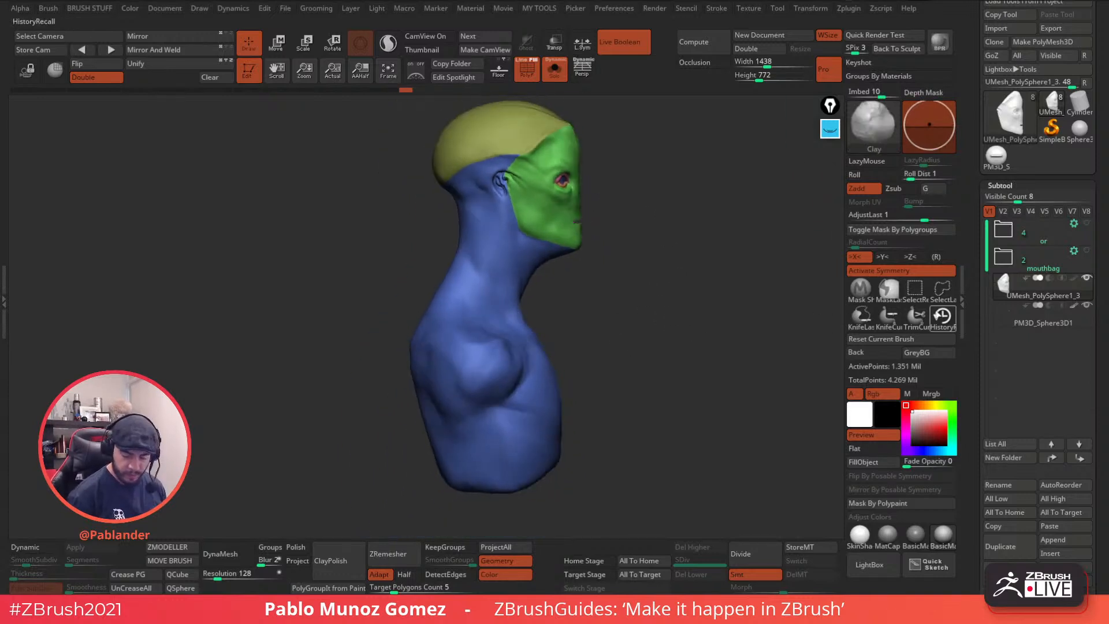
{"action": "mouse_move", "coordinate": [675, 321]}
{"action": "left_mouse_down"}
{"action": "mouse_move", "coordinate": [508, 314]}
{"action": "mouse_move", "coordinate": [557, 304]}
{"action": "mouse_move", "coordinate": [514, 332]}
{"action": "mouse_move", "coordinate": [372, 193]}
{"action": "mouse_move", "coordinate": [612, 297]}
{"action": "mouse_move", "coordinate": [730, 310]}
{"action": "mouse_move", "coordinate": [688, 322]}
{"action": "mouse_move", "coordinate": [666, 297]}
{"action": "left_mouse_up"}
{"action": "left_click", "coordinate": [644, 291], "text": "ctrl+shift"}
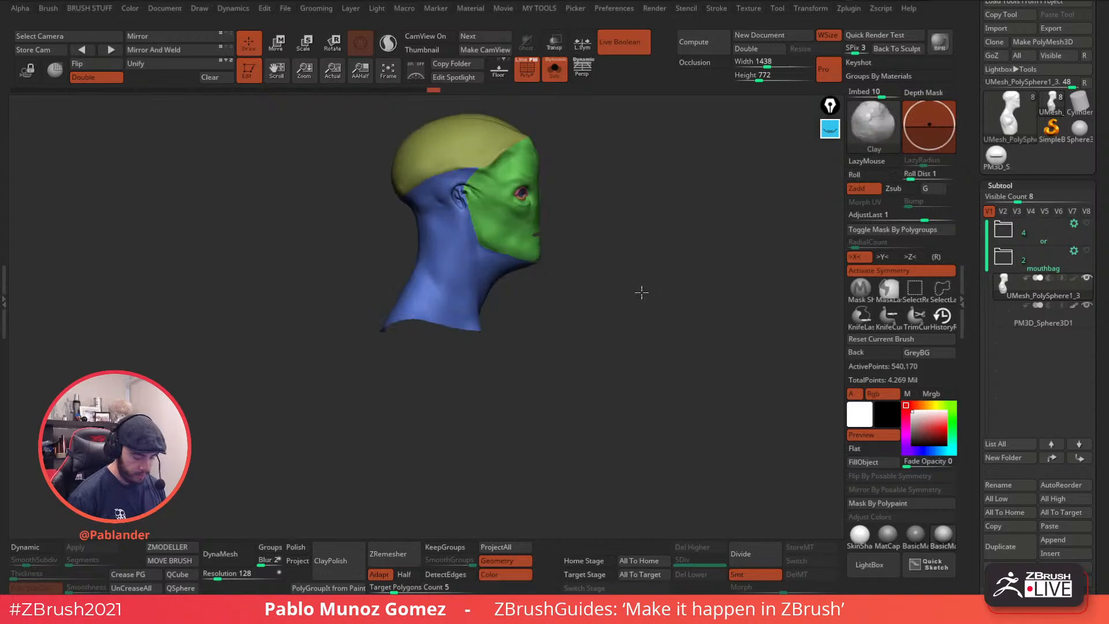
{"action": "mouse_move", "coordinate": [407, 267]}
{"action": "left_mouse_down", "text": "ctrl+shift"}
{"action": "mouse_move", "coordinate": [502, 340]}
{"action": "mouse_move", "coordinate": [318, 295]}
{"action": "left_mouse_up", "text": "ctrl+shift"}
{"action": "left_click", "coordinate": [390, 253], "text": "ctrl+shift"}
{"action": "mouse_move", "coordinate": [390, 253]}
{"action": "left_mouse_down", "text": "ctrl+shift"}
{"action": "mouse_move", "coordinate": [513, 359]}
{"action": "mouse_move", "coordinate": [375, 203]}
{"action": "left_mouse_up", "text": "ctrl+shift"}
- Isolate the flat underside of the bust, assign it its own polygroup, and bring the whole bust back into view
{"action": "mouse_move", "coordinate": [624, 296]}
{"action": "left_mouse_down", "text": "ctrl+shift"}
{"action": "mouse_move", "coordinate": [639, 364]}
{"action": "mouse_move", "coordinate": [670, 275]}
{"action": "mouse_move", "coordinate": [647, 300]}
{"action": "left_mouse_up", "text": "ctrl+shift"}
{"action": "left_click", "coordinate": [634, 331], "text": "ctrl+shift"}
{"action": "mouse_move", "coordinate": [611, 420]}
{"action": "left_mouse_down", "text": "ctrl+shift"}
{"action": "mouse_move", "coordinate": [574, 383]}
{"action": "mouse_move", "coordinate": [456, 473]}
{"action": "mouse_move", "coordinate": [611, 473]}
{"action": "left_mouse_up", "text": "ctrl+shift"}
{"action": "left_click", "coordinate": [672, 369], "text": "ctrl+shift"}
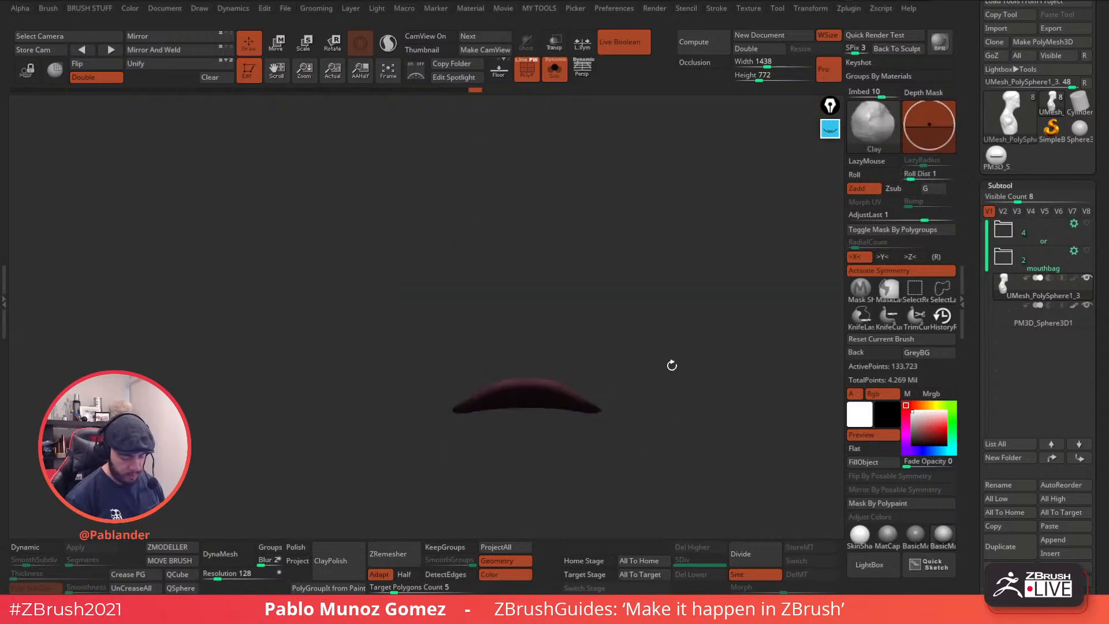
{"action": "left_click", "coordinate": [674, 366], "text": "ctrl+shift"}
{"action": "left_click_drag", "start_coordinate": [673, 347], "coordinate": [596, 315]}
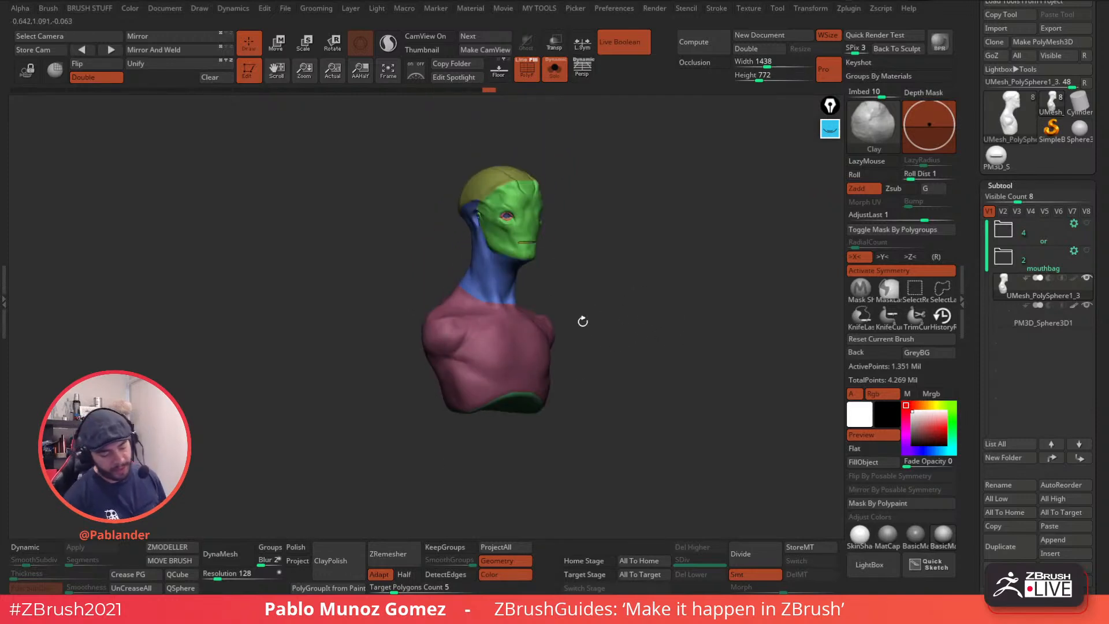
- Inspect the bust without its polygroup colours, and turn the polyframe back on with wireframe lines
{"action": "right_click_drag", "start_coordinate": [516, 217], "coordinate": [466, 225], "text": "ctrl"}
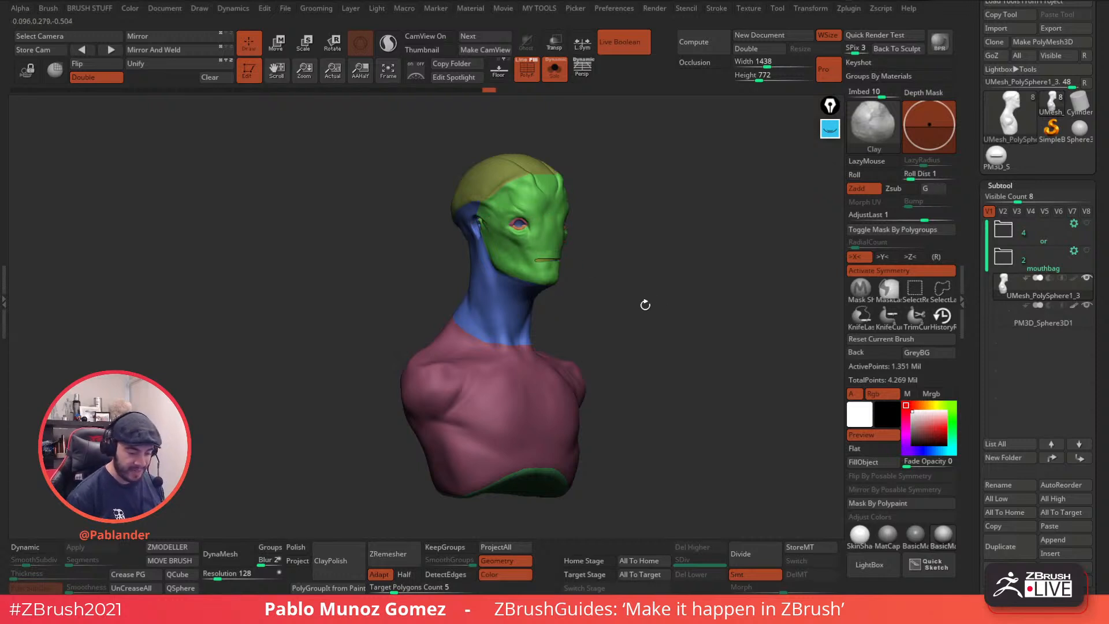
{"action": "left_click", "coordinate": [527, 68]}
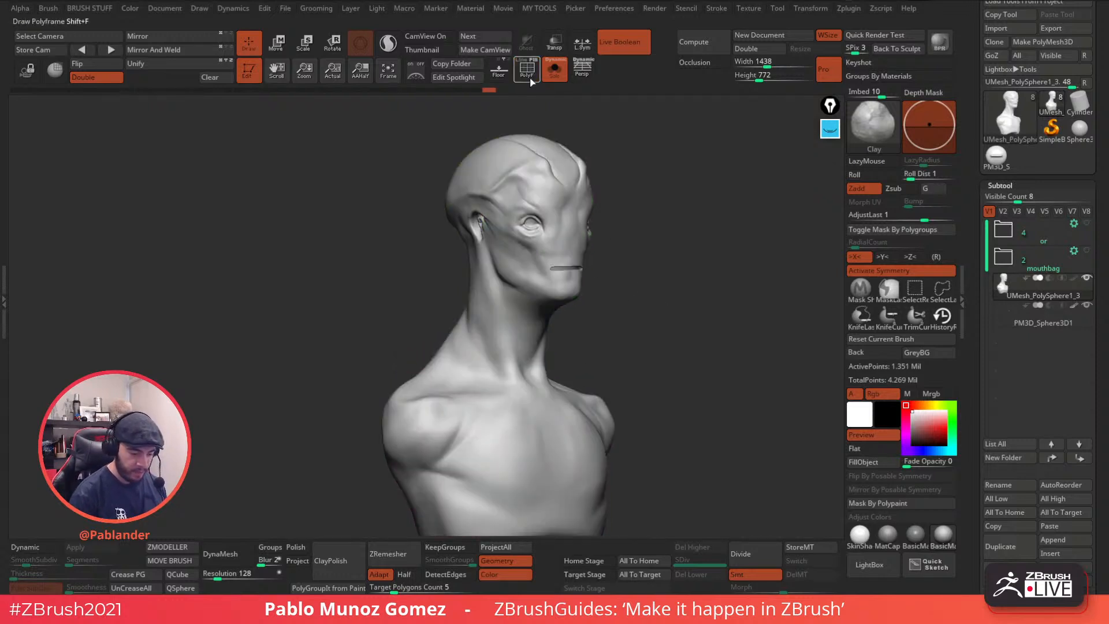
{"action": "left_click_drag", "start_coordinate": [700, 308], "coordinate": [659, 312]}
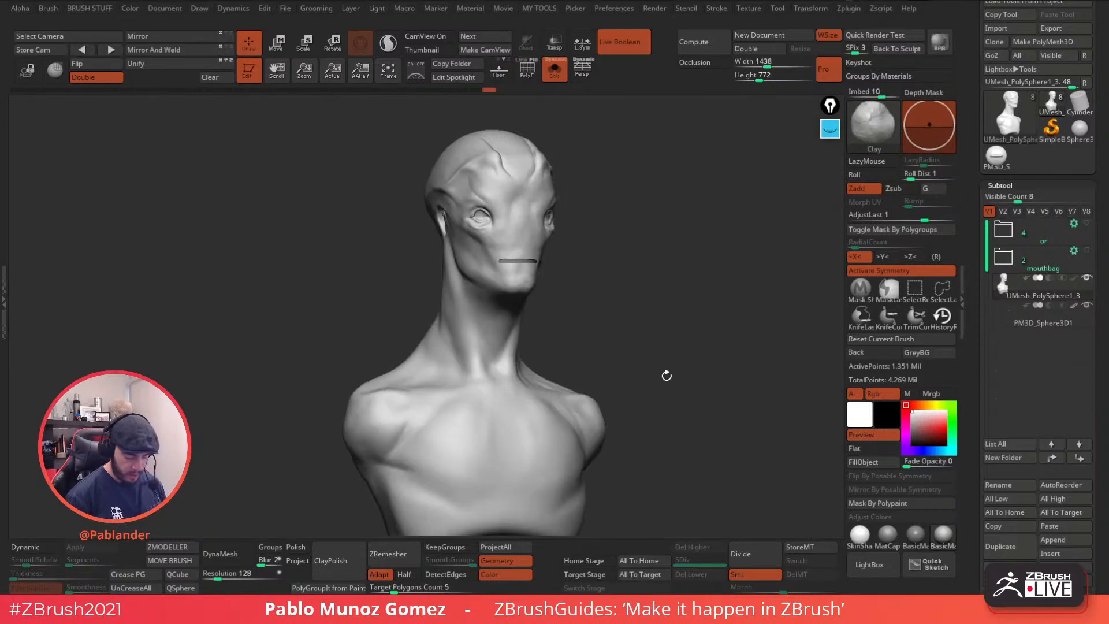
{"action": "key", "text": "shift+f"}
{"action": "left_click", "coordinate": [521, 61]}
{"action": "right_click_drag", "start_coordinate": [565, 178], "coordinate": [593, 296], "text": "ctrl"}
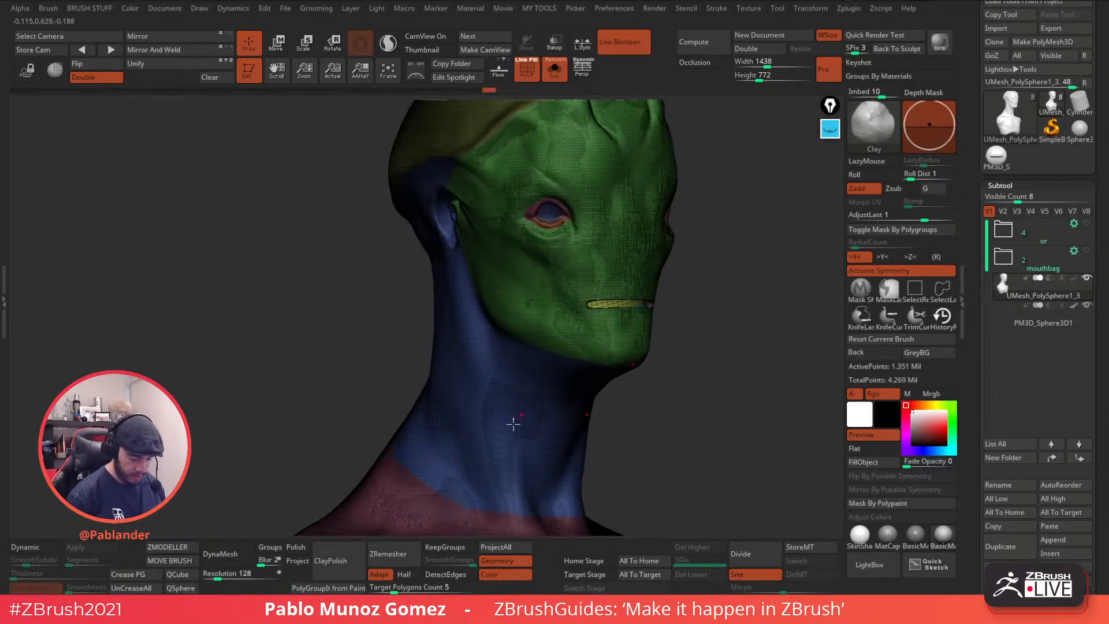
- Set the ZRemesher options to Half the polygon count with KeepGroups enabled
{"action": "left_click", "coordinate": [405, 574]}
{"action": "scroll", "coordinate": [1030, 328], "scroll_direction": "down", "scroll_amount": 10}
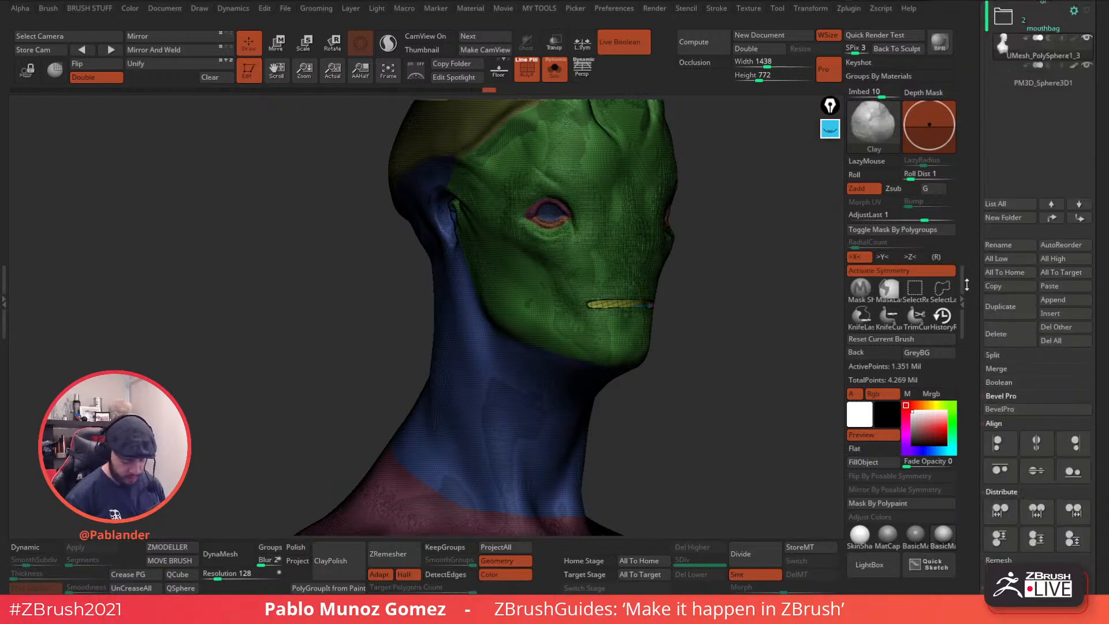
{"action": "scroll", "coordinate": [980, 437], "scroll_direction": "down", "scroll_amount": 6}
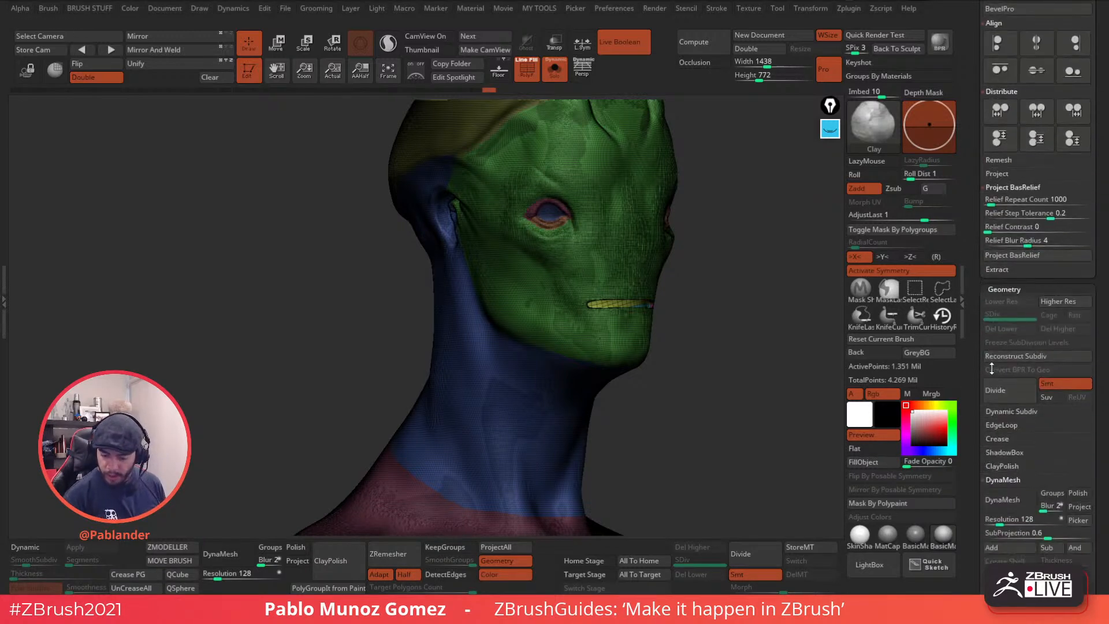
{"action": "scroll", "coordinate": [992, 338], "scroll_direction": "down", "scroll_amount": 1}
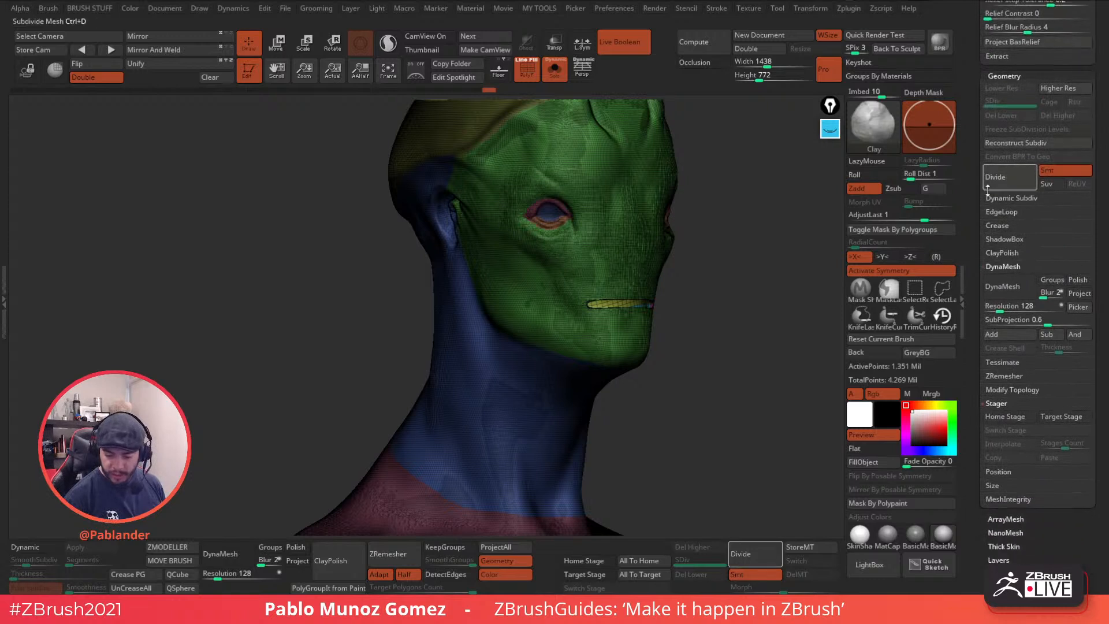
{"action": "left_click", "coordinate": [1026, 378]}
{"action": "scroll", "coordinate": [1017, 346], "scroll_direction": "down", "scroll_amount": 3}
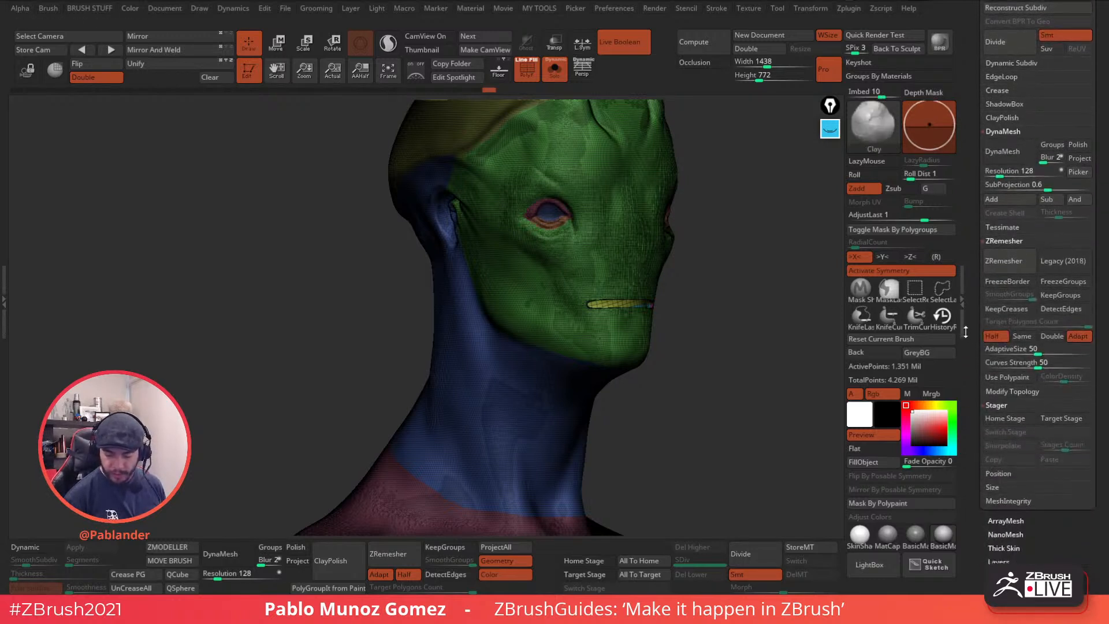
{"action": "left_click", "coordinate": [1065, 261]}
- Smooth the jagged border between the cranium and face polygroups, with the wireframe shown
{"action": "left_click", "coordinate": [524, 66]}
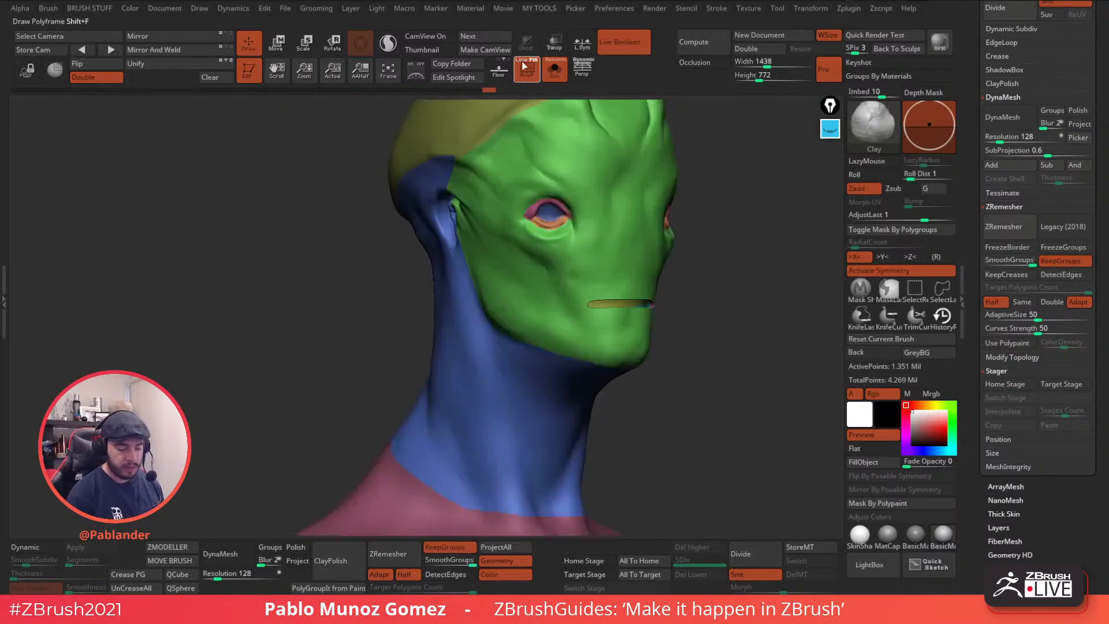
{"action": "left_click", "coordinate": [524, 65]}
{"action": "left_click", "coordinate": [525, 65]}
{"action": "right_click_drag", "start_coordinate": [528, 179], "coordinate": [529, 249], "text": "alt"}
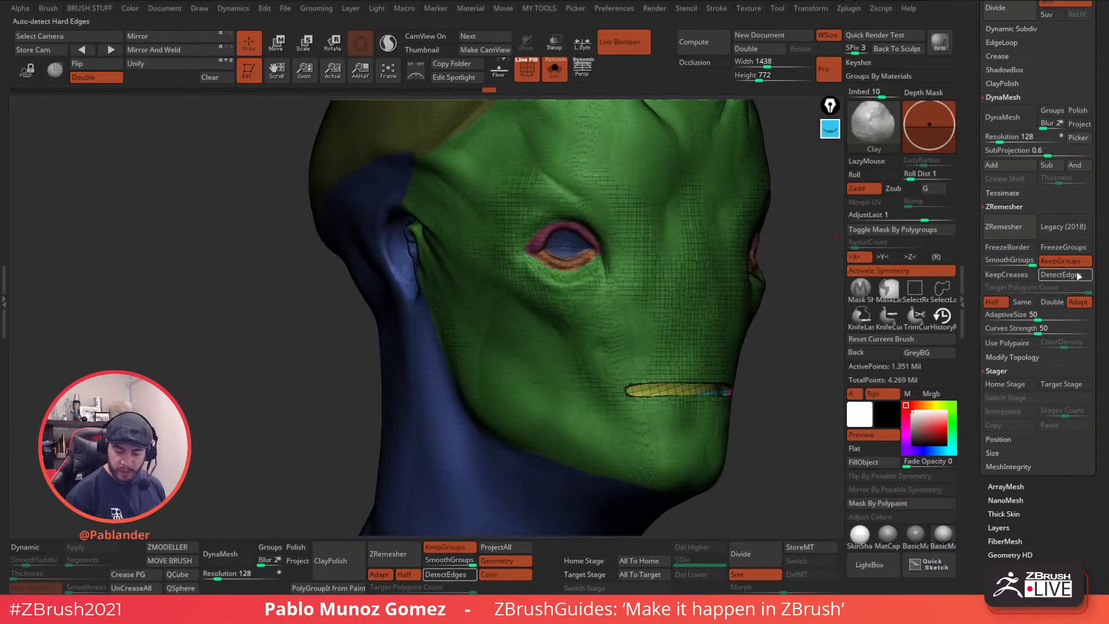
{"action": "right_click_drag", "start_coordinate": [608, 236], "coordinate": [632, 334], "text": "alt"}
{"action": "right_click_drag", "start_coordinate": [533, 253], "coordinate": [541, 228], "text": "alt"}
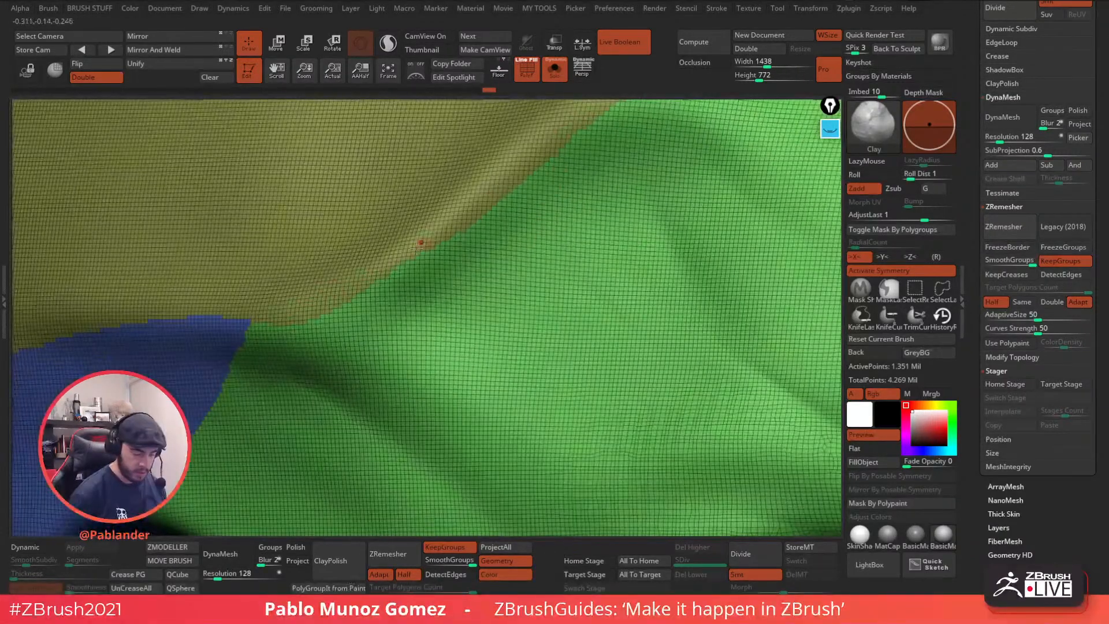
{"action": "right_click_drag", "start_coordinate": [720, 363], "coordinate": [665, 197], "text": "alt"}
{"action": "right_click_drag", "start_coordinate": [570, 187], "coordinate": [612, 347], "text": "ctrl"}
{"action": "key", "text": "space"}
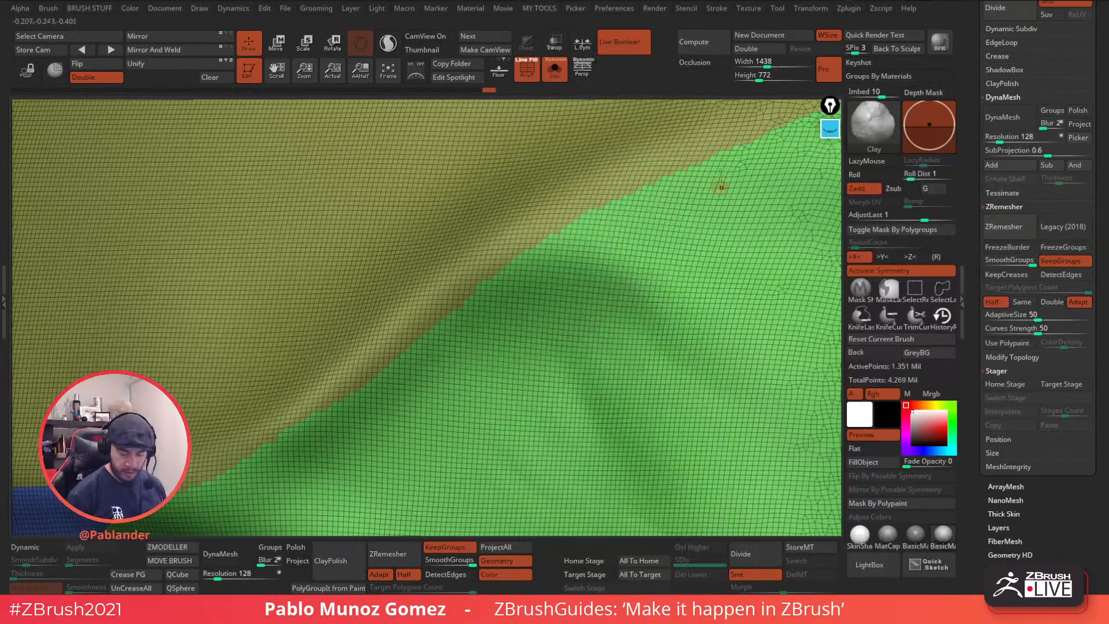
{"action": "key", "text": "space"}
{"action": "left_click_drag", "start_coordinate": [667, 448], "coordinate": [765, 450]}
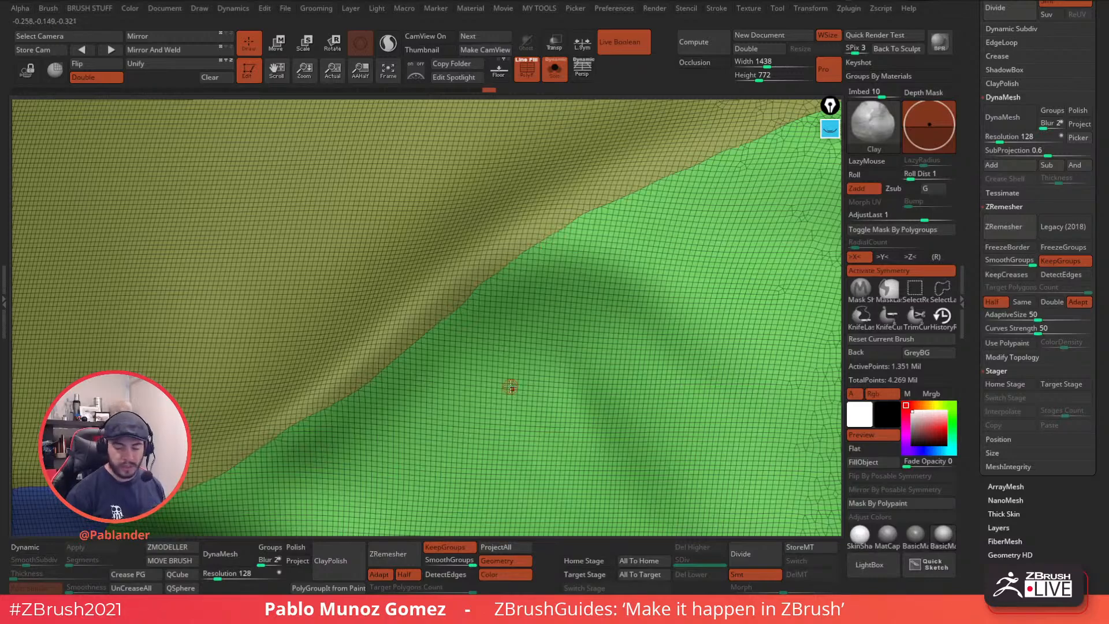
{"action": "mouse_move", "coordinate": [688, 362]}
{"action": "right_mouse_down"}
{"action": "mouse_move", "coordinate": [650, 341]}
{"action": "mouse_move", "coordinate": [676, 379]}
{"action": "mouse_move", "coordinate": [693, 370]}
{"action": "right_mouse_up"}
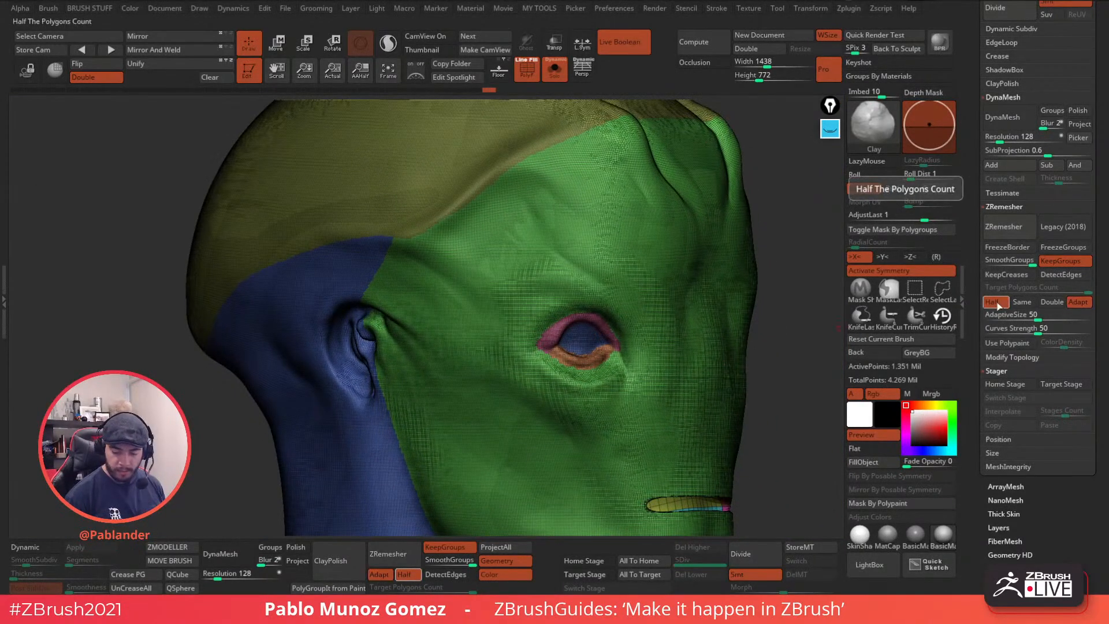
- Hide the polyframe and duplicate the bust subtool
{"action": "right_click_drag", "start_coordinate": [601, 340], "coordinate": [595, 168]}
{"action": "key", "text": "shift+f"}
{"action": "right_click_drag", "start_coordinate": [573, 128], "coordinate": [678, 254]}
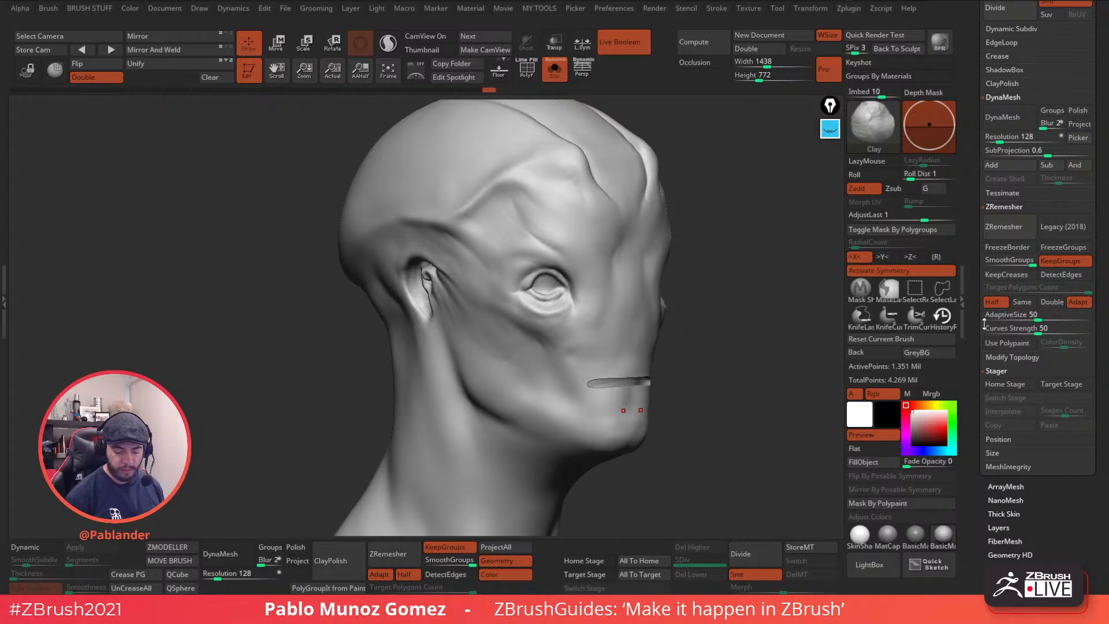
{"action": "scroll", "coordinate": [987, 358], "scroll_direction": "up", "scroll_amount": 10}
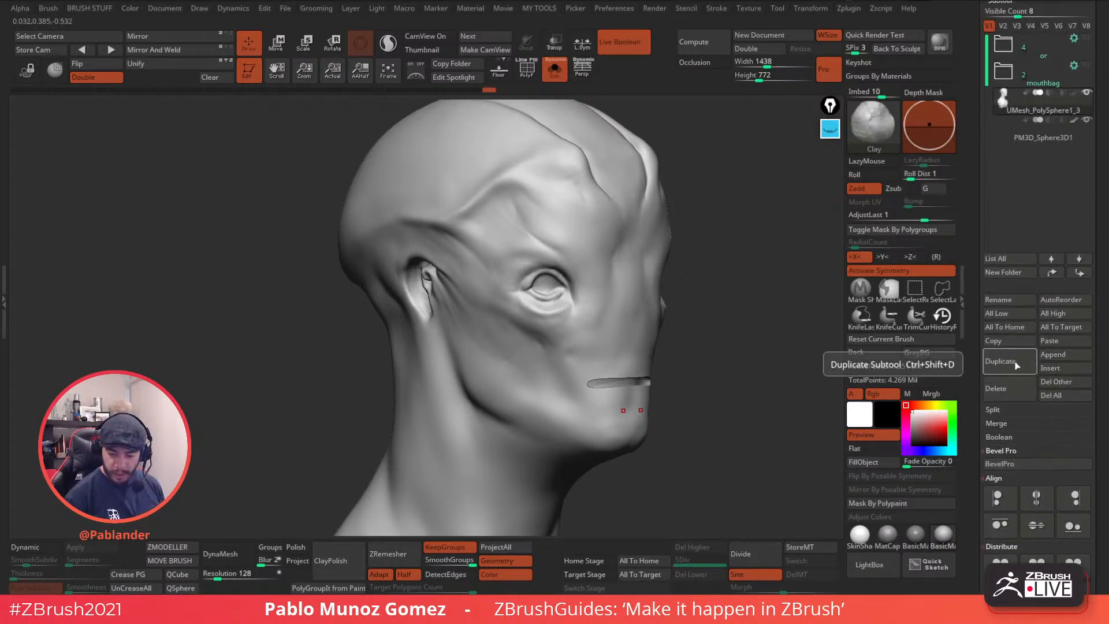
{"action": "left_click", "coordinate": [999, 361]}
- Run ZRemesher on the duplicated bust at Half the polygon count with KeepGroups on
{"action": "scroll", "coordinate": [1039, 173], "scroll_direction": "down", "scroll_amount": 10}
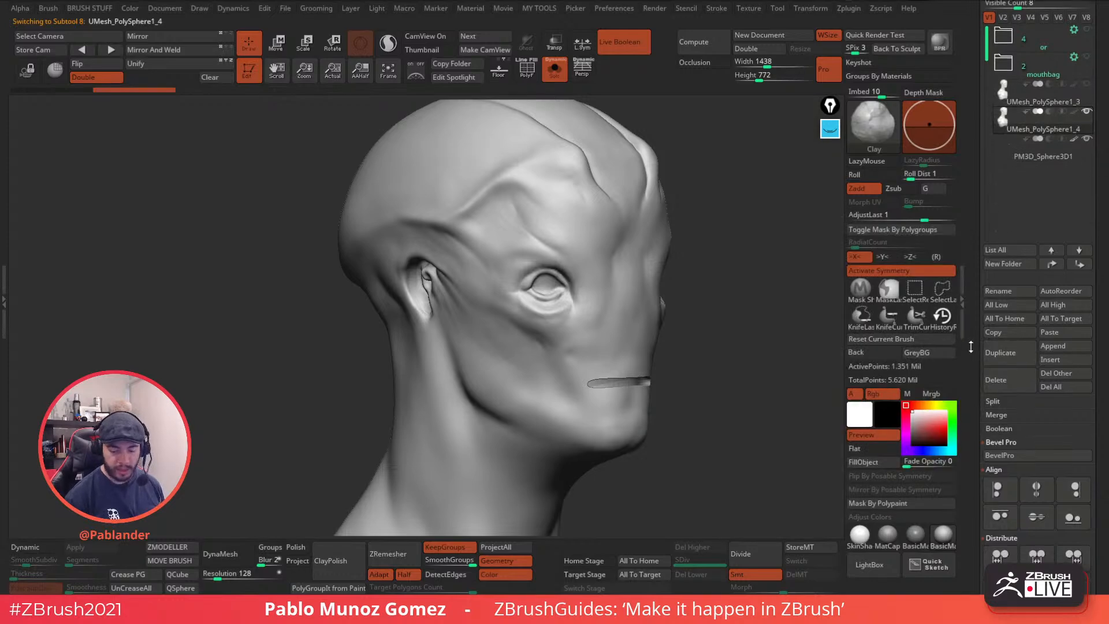
{"action": "left_click_drag", "start_coordinate": [735, 426], "coordinate": [722, 388], "text": "alt"}
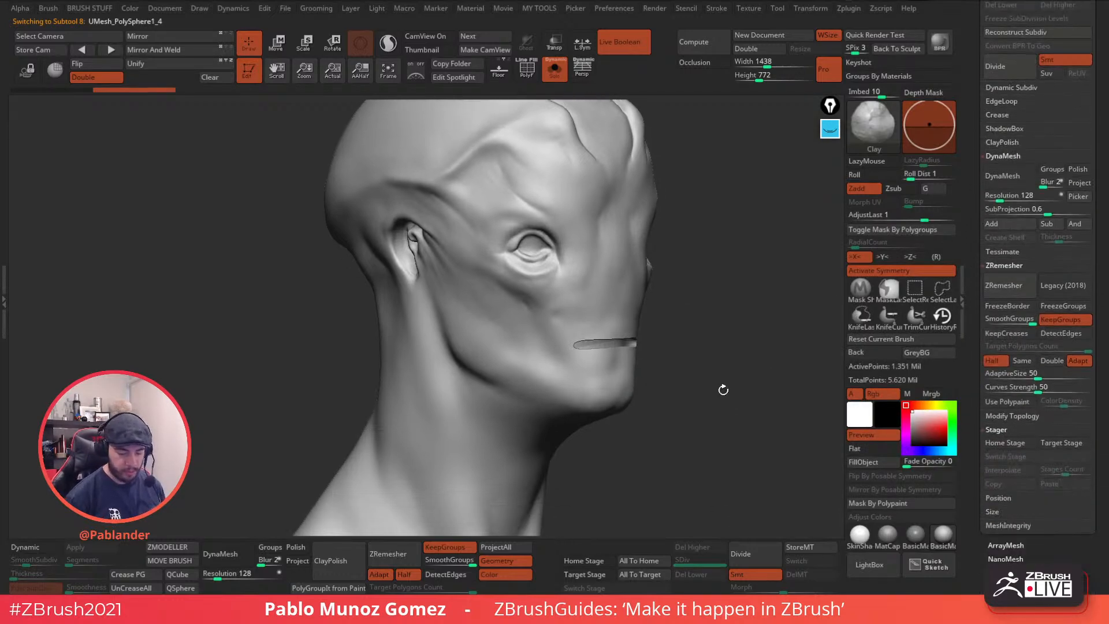
{"action": "left_click", "coordinate": [1012, 290]}
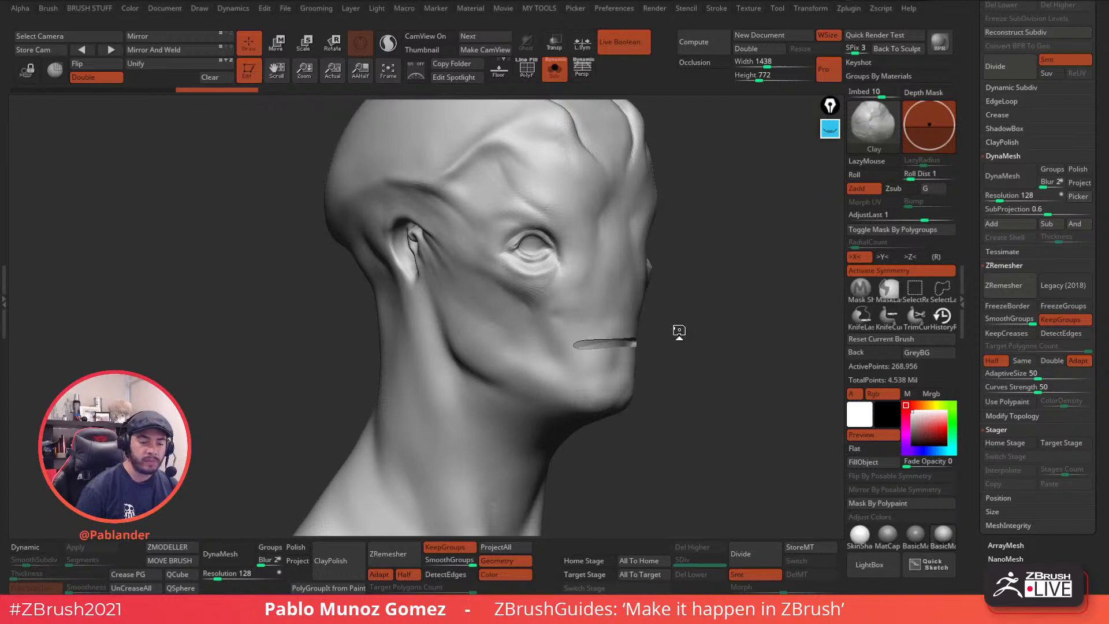
{"action": "left_click_drag", "start_coordinate": [705, 289], "coordinate": [704, 300]}
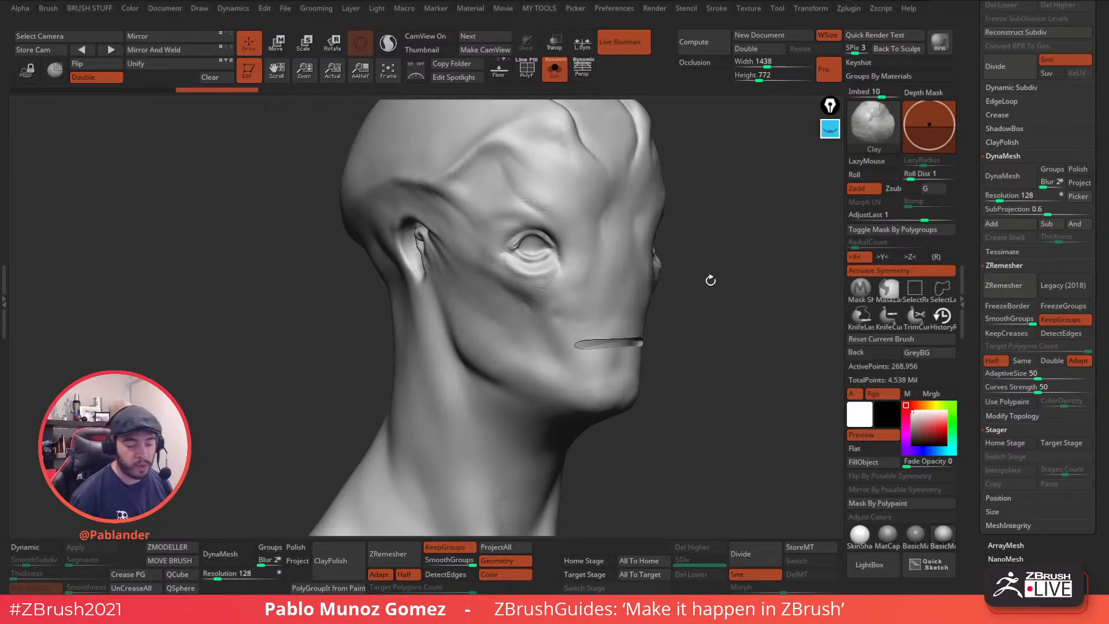
{"action": "mouse_move", "coordinate": [668, 223]}
{"action": "left_mouse_down"}
{"action": "mouse_move", "coordinate": [710, 232]}
{"action": "mouse_move", "coordinate": [695, 250]}
{"action": "left_mouse_up"}
{"action": "mouse_move", "coordinate": [688, 329]}
{"action": "left_mouse_down"}
{"action": "mouse_move", "coordinate": [700, 335]}
{"action": "mouse_move", "coordinate": [696, 345]}
{"action": "left_mouse_up"}
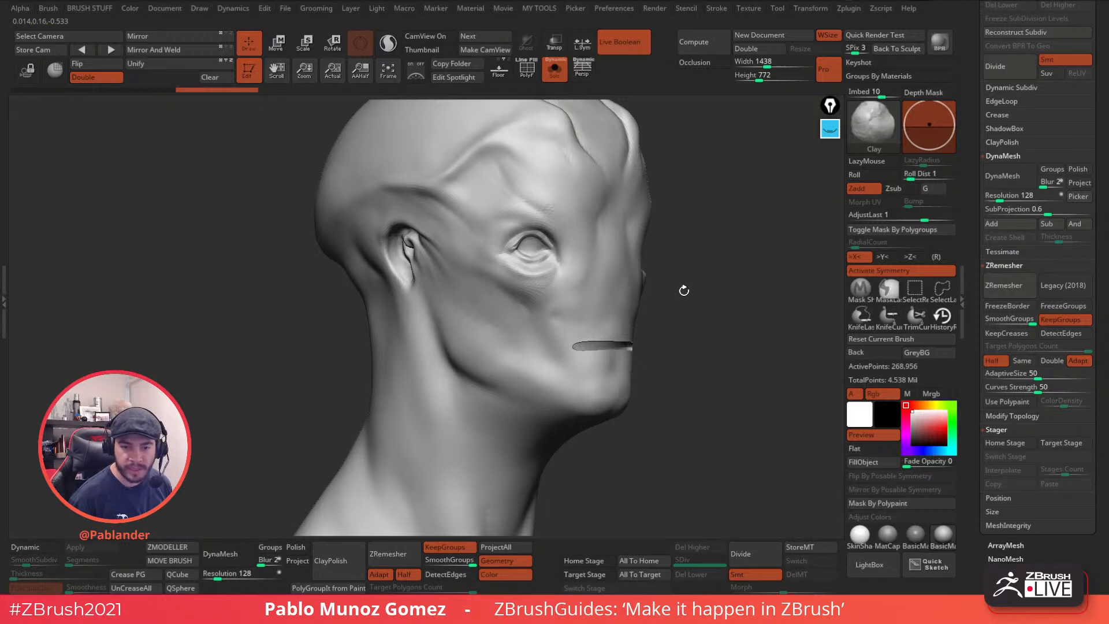
{"action": "left_click_drag", "start_coordinate": [697, 300], "coordinate": [661, 295]}
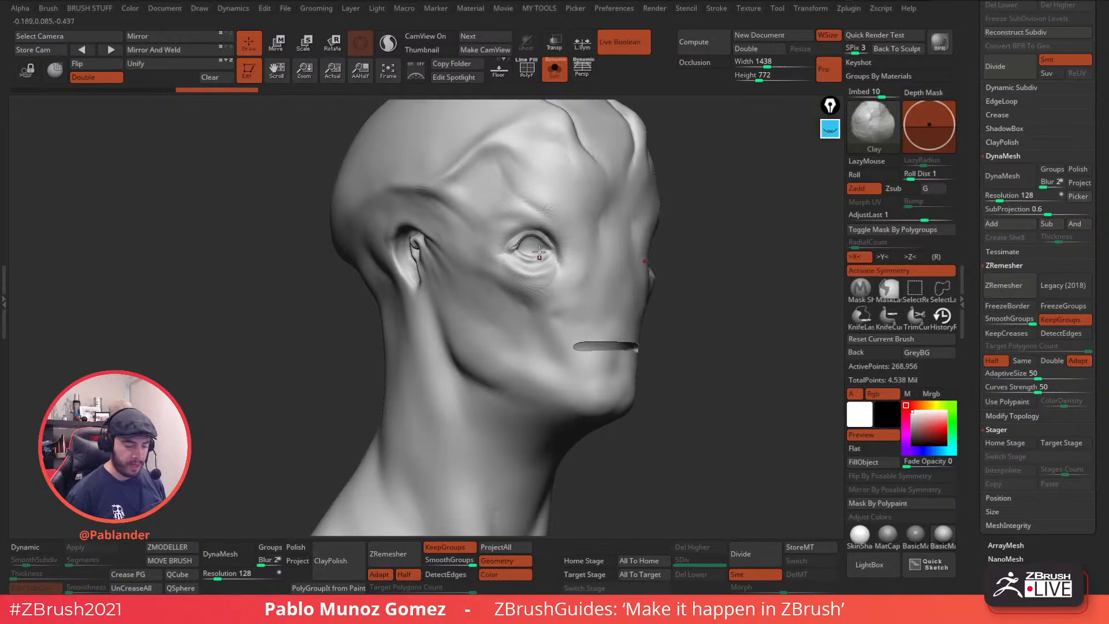
- Show the polyframe and examine the remeshed topology along the polygroup borders around the ear, eye and mouth
{"action": "key", "text": "shift+f"}
{"action": "left_click_drag", "start_coordinate": [684, 363], "coordinate": [466, 209]}
{"action": "right_click_drag", "start_coordinate": [465, 210], "coordinate": [760, 281], "text": "ctrl"}
{"action": "right_click_drag", "start_coordinate": [522, 154], "coordinate": [503, 218], "text": "alt"}
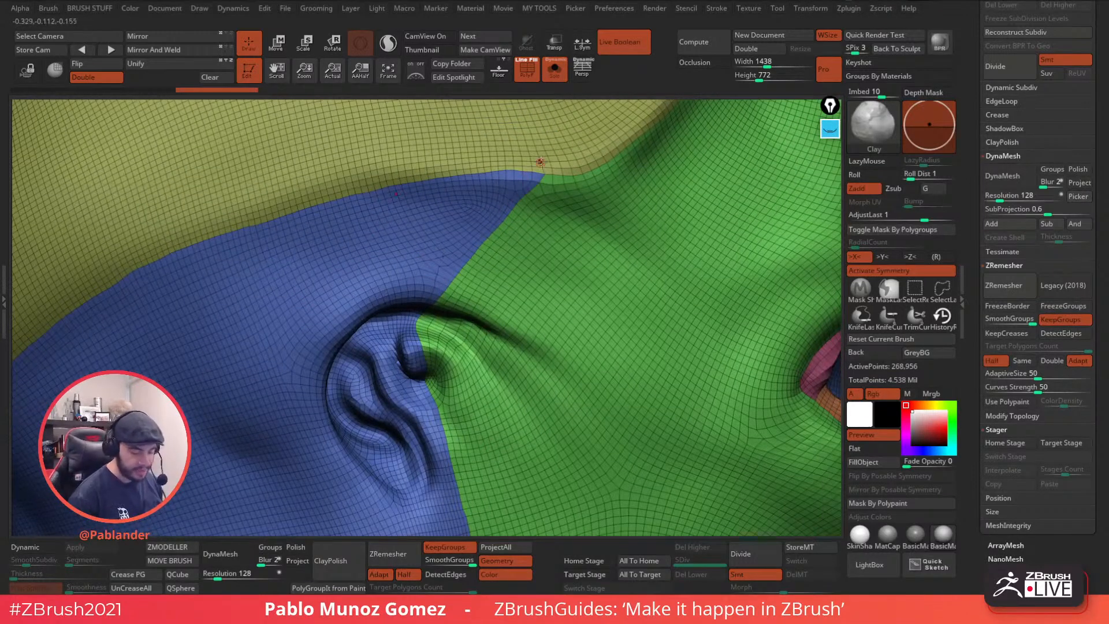
{"action": "right_click_drag", "start_coordinate": [492, 232], "coordinate": [558, 297], "text": "ctrl"}
{"action": "right_click_drag", "start_coordinate": [561, 238], "coordinate": [674, 251], "text": "ctrl"}
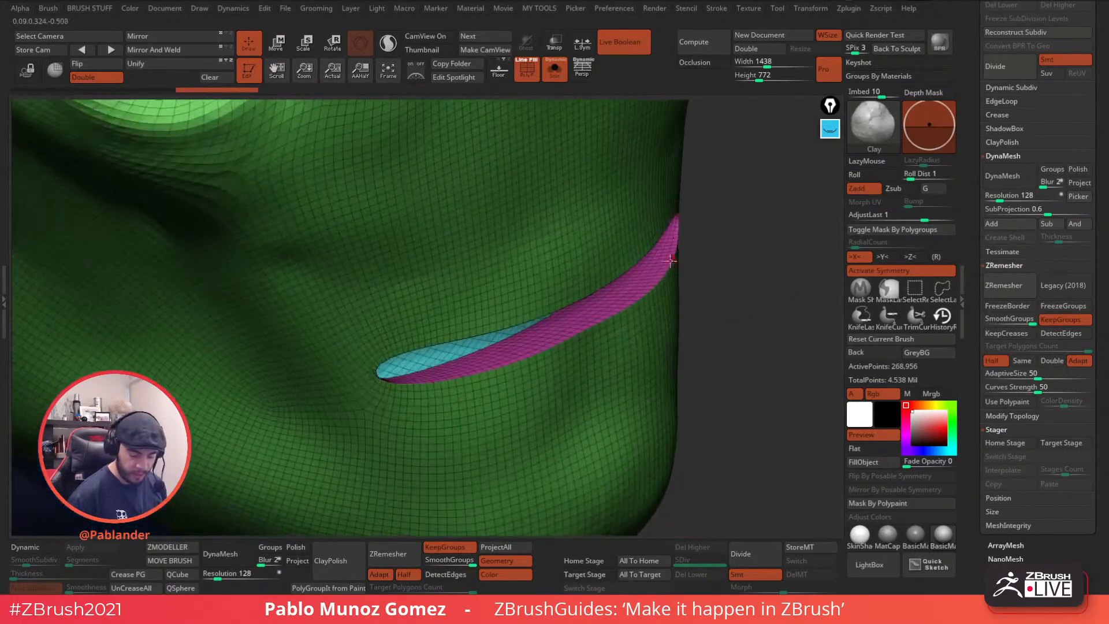
{"action": "right_click_drag", "start_coordinate": [618, 306], "coordinate": [651, 255], "text": "ctrl"}
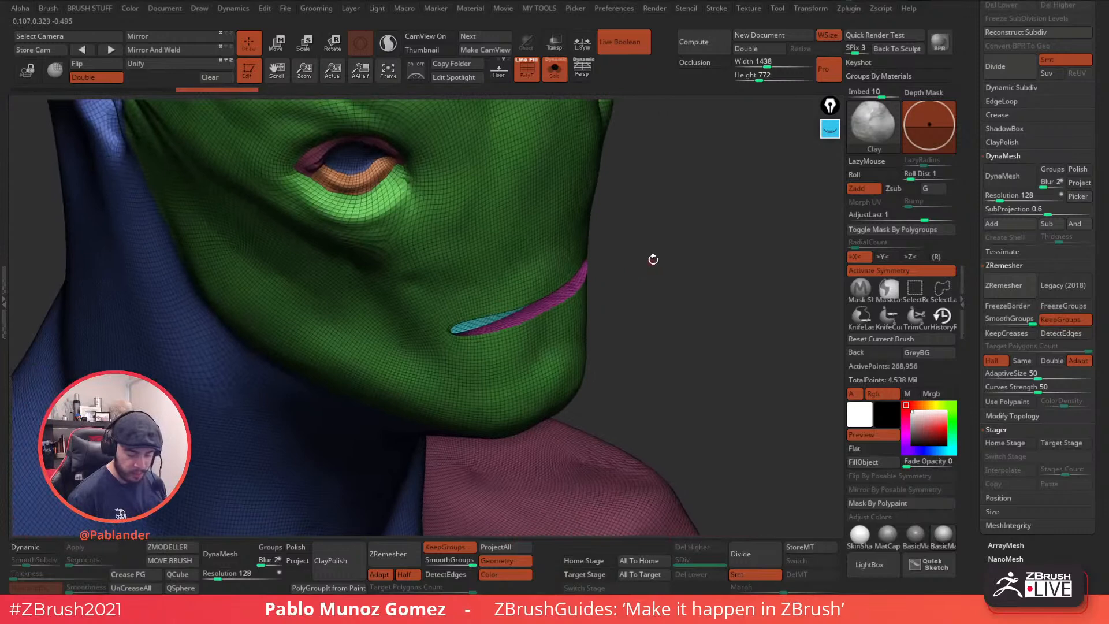
{"action": "right_click_drag", "start_coordinate": [599, 312], "coordinate": [657, 315]}
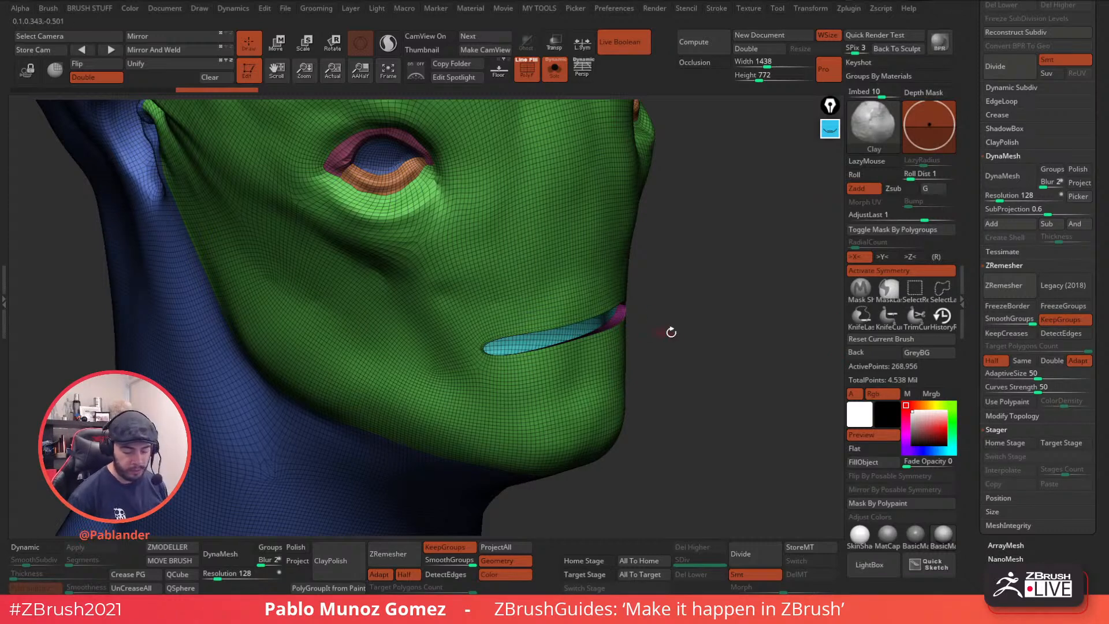
- Examine the remeshed topology along the mouth opening and at its corner, with the polyframe shown and hidden
{"action": "left_click_drag", "start_coordinate": [662, 333], "coordinate": [647, 320]}
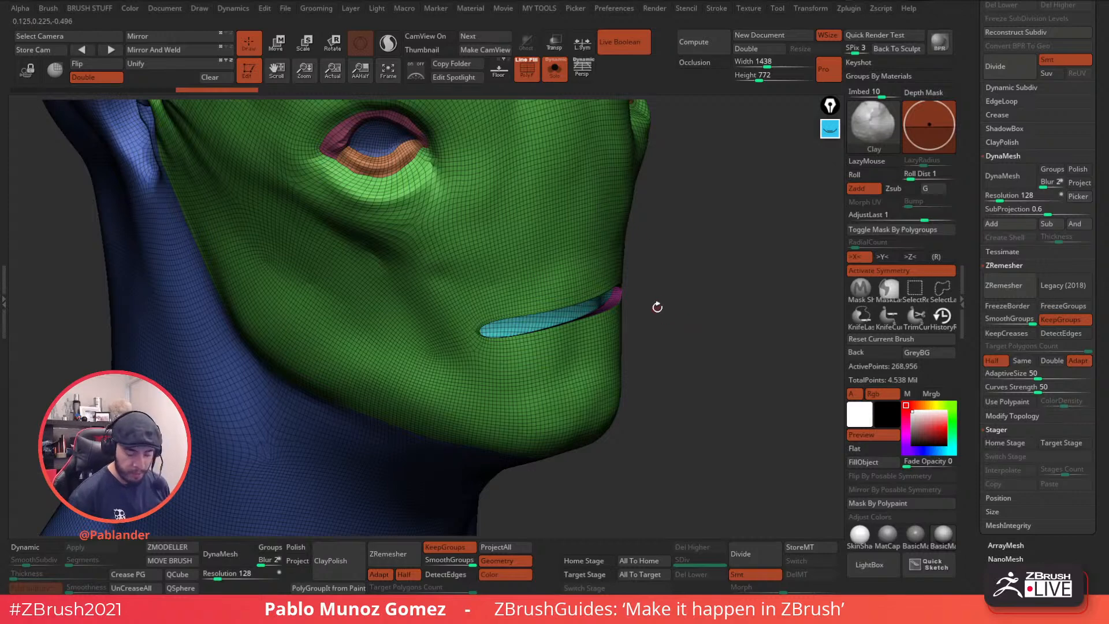
{"action": "key", "text": "b"}
{"action": "left_click", "coordinate": [752, 321]}
{"action": "mouse_move", "coordinate": [687, 240]}
{"action": "left_mouse_down"}
{"action": "mouse_move", "coordinate": [698, 238]}
{"action": "mouse_move", "coordinate": [670, 312]}
{"action": "mouse_move", "coordinate": [699, 250]}
{"action": "left_mouse_up"}
{"action": "key", "text": "space"}
{"action": "right_click_drag", "start_coordinate": [661, 269], "coordinate": [647, 314], "text": "ctrl"}
{"action": "key", "text": "space"}
{"action": "left_click_drag", "start_coordinate": [648, 302], "coordinate": [641, 303]}
{"action": "right_click_drag", "start_coordinate": [630, 305], "coordinate": [661, 248], "text": "ctrl"}
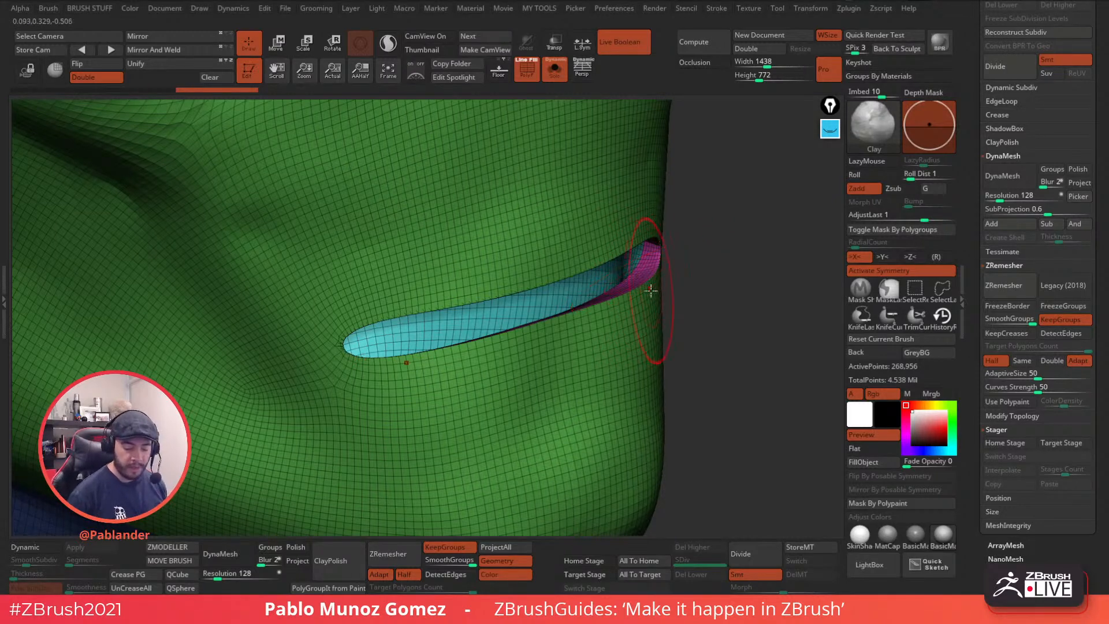
{"action": "left_click", "coordinate": [527, 71]}
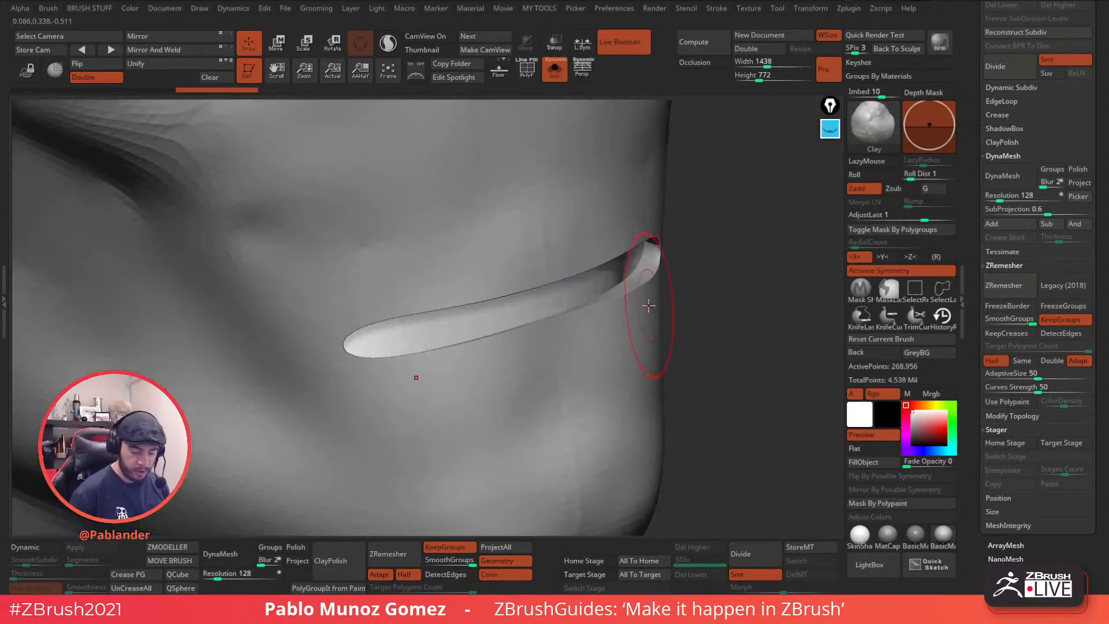
{"action": "left_click_drag", "start_coordinate": [656, 292], "coordinate": [664, 271]}
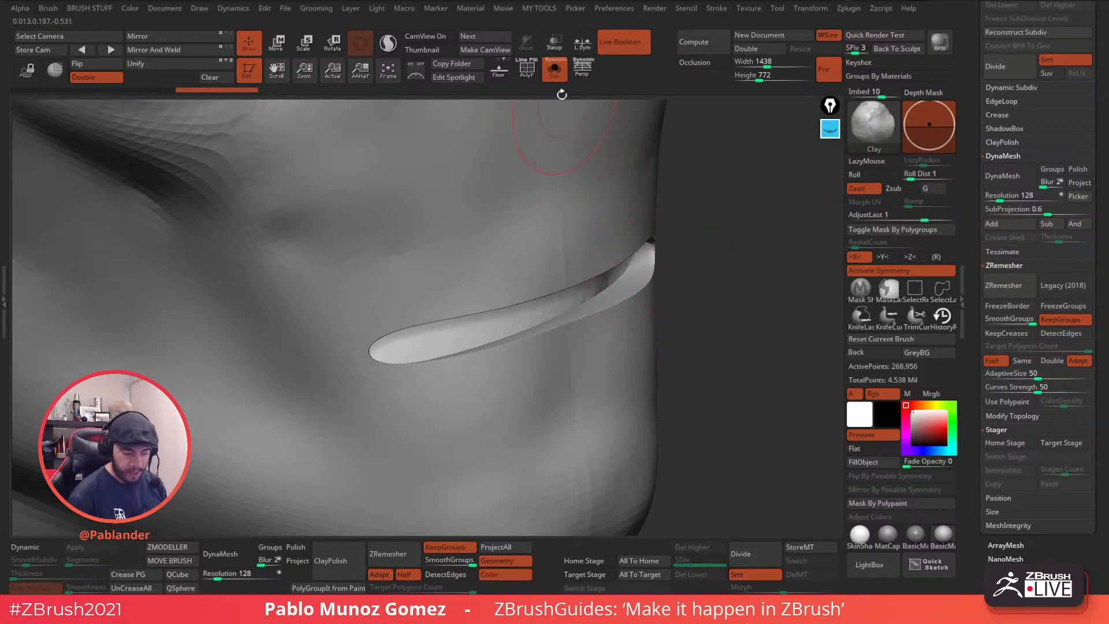
- Show the polyframe and smooth the mesh along the lips and inner edge of the mouth opening
{"action": "key", "text": "shift+f"}
{"action": "mouse_move", "coordinate": [646, 209]}
{"action": "left_mouse_down"}
{"action": "mouse_move", "coordinate": [650, 282]}
{"action": "mouse_move", "coordinate": [634, 280]}
{"action": "mouse_move", "coordinate": [632, 257]}
{"action": "left_mouse_up"}
{"action": "key", "text": "space"}
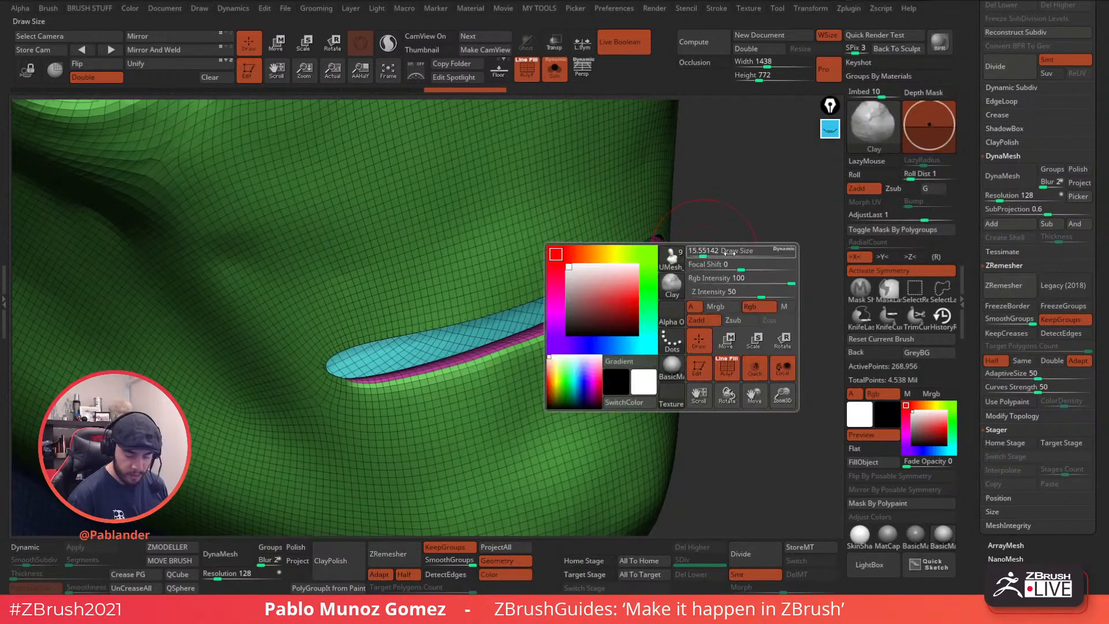
{"action": "key", "text": "b"}
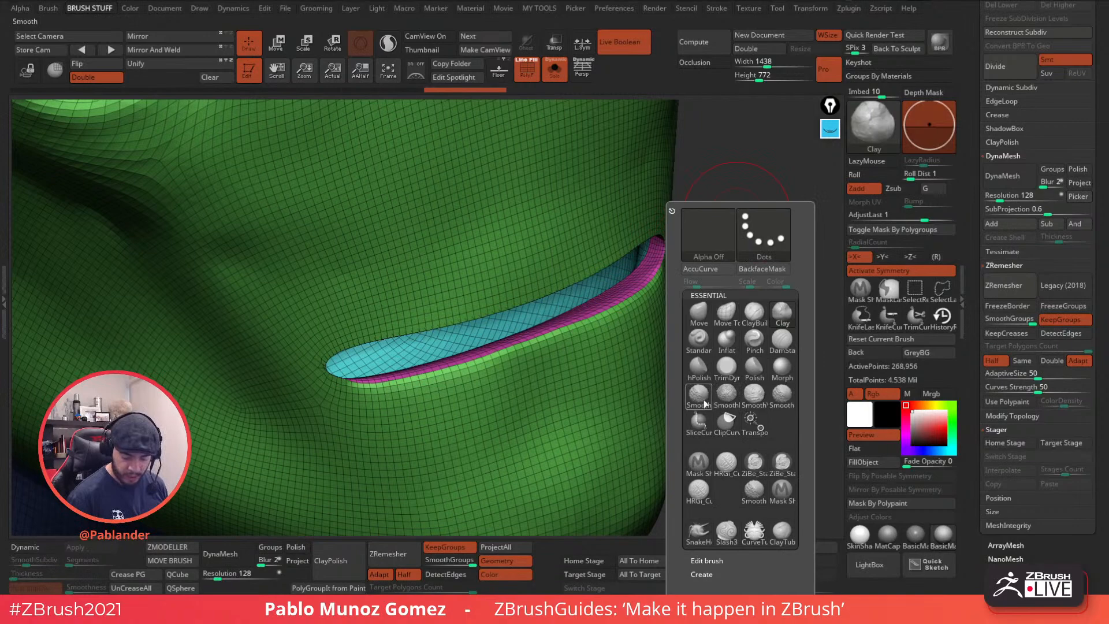
{"action": "mouse_move", "coordinate": [654, 392]}
{"action": "right_mouse_down"}
{"action": "mouse_move", "coordinate": [646, 241]}
{"action": "mouse_move", "coordinate": [664, 251]}
{"action": "right_mouse_up"}
{"action": "mouse_move", "coordinate": [660, 264]}
{"action": "left_mouse_down", "text": "shift"}
{"action": "mouse_move", "coordinate": [607, 224]}
{"action": "mouse_move", "coordinate": [468, 226]}
{"action": "left_mouse_up", "text": "shift"}
{"action": "mouse_move", "coordinate": [676, 289]}
{"action": "right_mouse_down"}
{"action": "mouse_move", "coordinate": [646, 241]}
{"action": "mouse_move", "coordinate": [650, 215]}
{"action": "right_mouse_up"}
{"action": "key", "text": "space"}
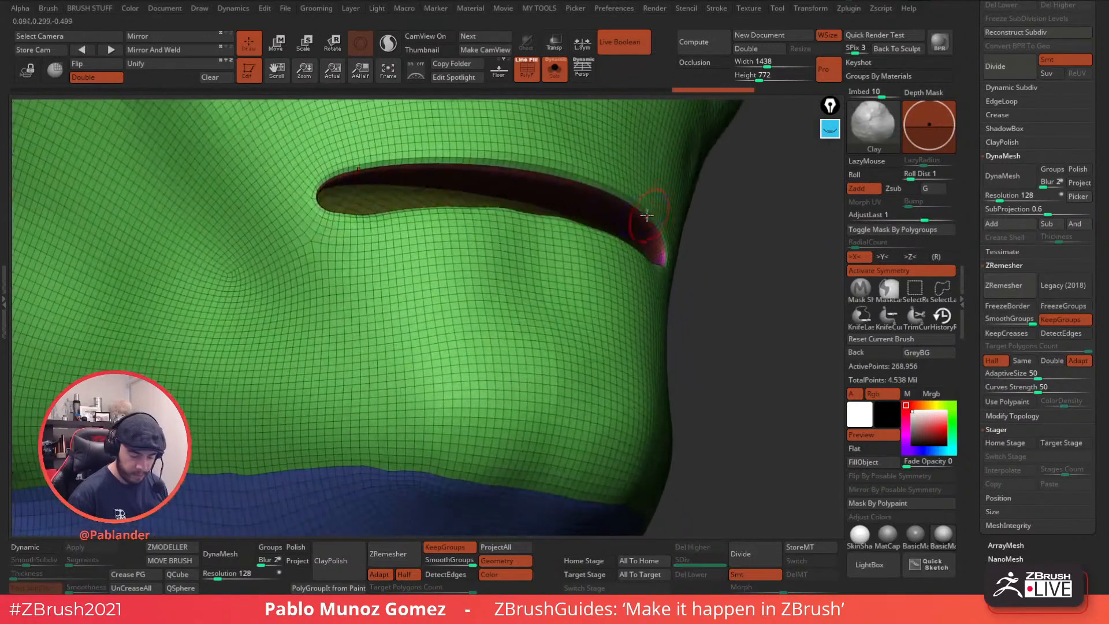
{"action": "right_click_drag", "start_coordinate": [423, 251], "coordinate": [499, 224]}
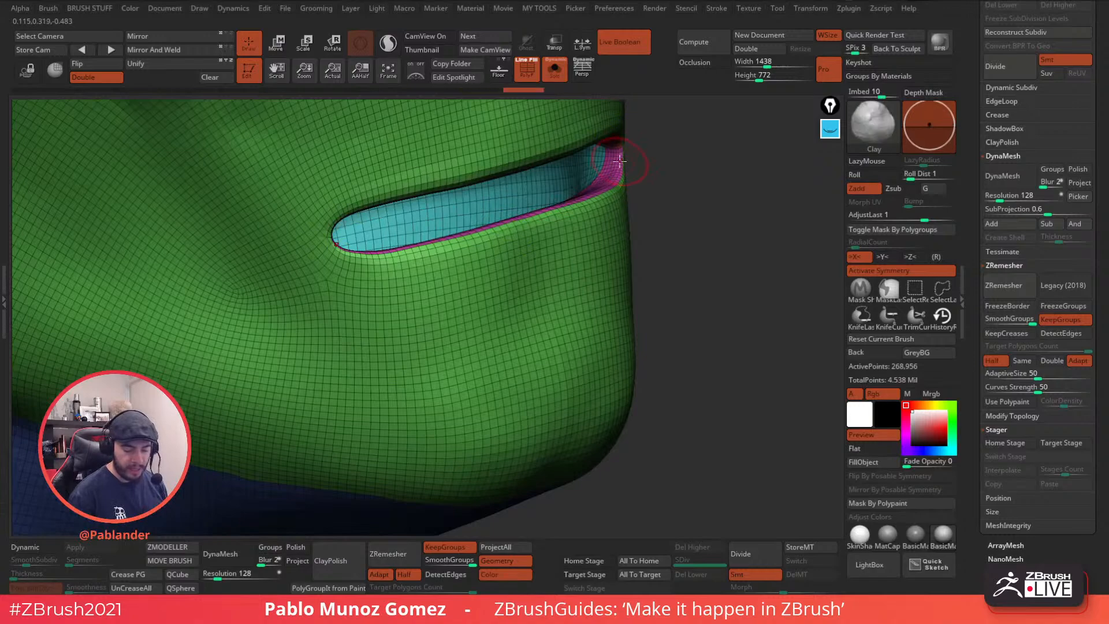
- Run ZRemesher on the bust again at Half with KeepGroups on, and hide the polyframe
{"action": "mouse_move", "coordinate": [695, 307]}
{"action": "right_mouse_down"}
{"action": "mouse_move", "coordinate": [663, 234]}
{"action": "mouse_move", "coordinate": [675, 300]}
{"action": "mouse_move", "coordinate": [629, 321]}
{"action": "mouse_move", "coordinate": [632, 349]}
{"action": "mouse_move", "coordinate": [631, 312]}
{"action": "mouse_move", "coordinate": [631, 341]}
{"action": "mouse_move", "coordinate": [656, 384]}
{"action": "right_mouse_up"}
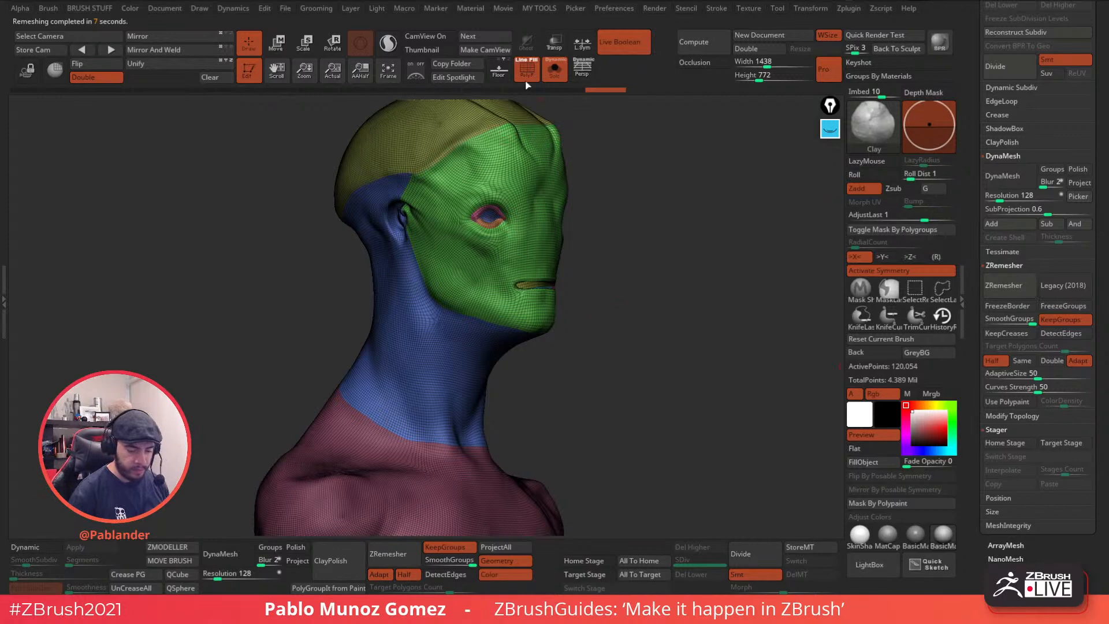
{"action": "key", "text": "shift+f"}
- Try the Spiral brush on the side of the neck and under the jaw, and undo the strokes
{"action": "left_click", "coordinate": [872, 126]}
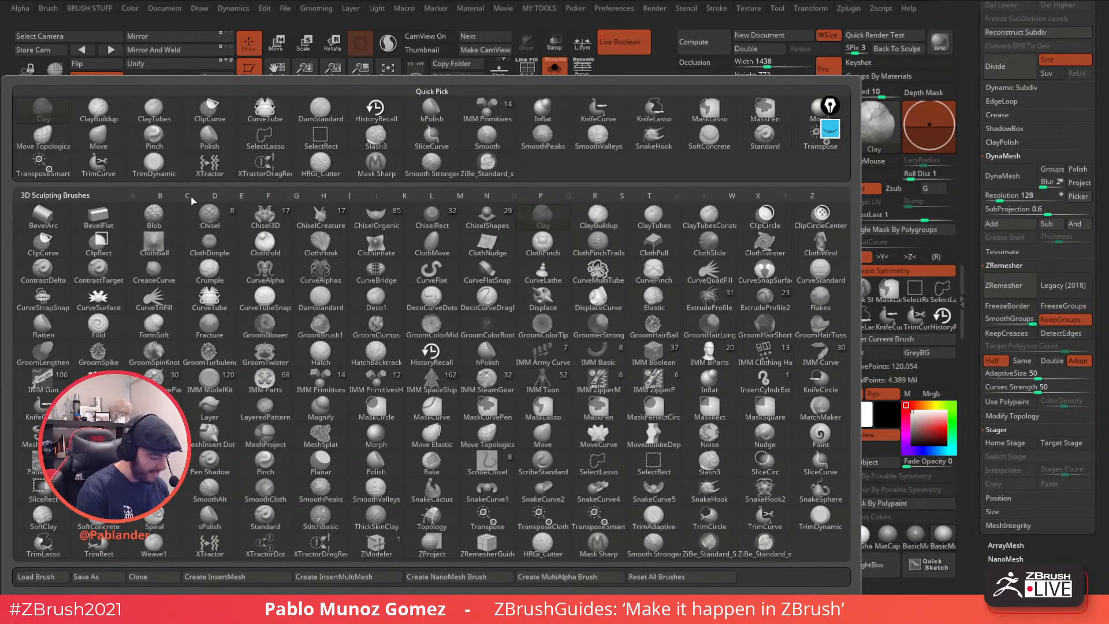
{"action": "key", "text": "s"}
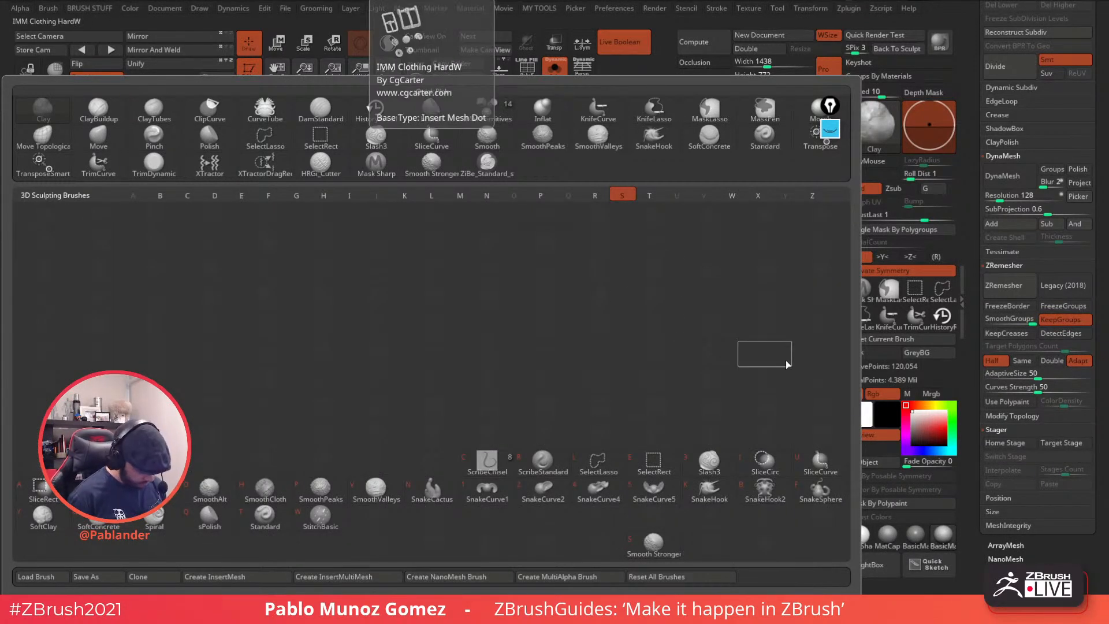
{"action": "left_click", "coordinate": [154, 516]}
{"action": "key", "text": "space"}
{"action": "left_click_drag", "start_coordinate": [462, 294], "coordinate": [444, 332]}
{"action": "mouse_move", "coordinate": [629, 335]}
{"action": "left_mouse_down"}
{"action": "mouse_move", "coordinate": [606, 346]}
{"action": "mouse_move", "coordinate": [412, 327]}
{"action": "mouse_move", "coordinate": [398, 332]}
{"action": "mouse_move", "coordinate": [410, 358]}
{"action": "mouse_move", "coordinate": [398, 378]}
{"action": "left_mouse_up"}
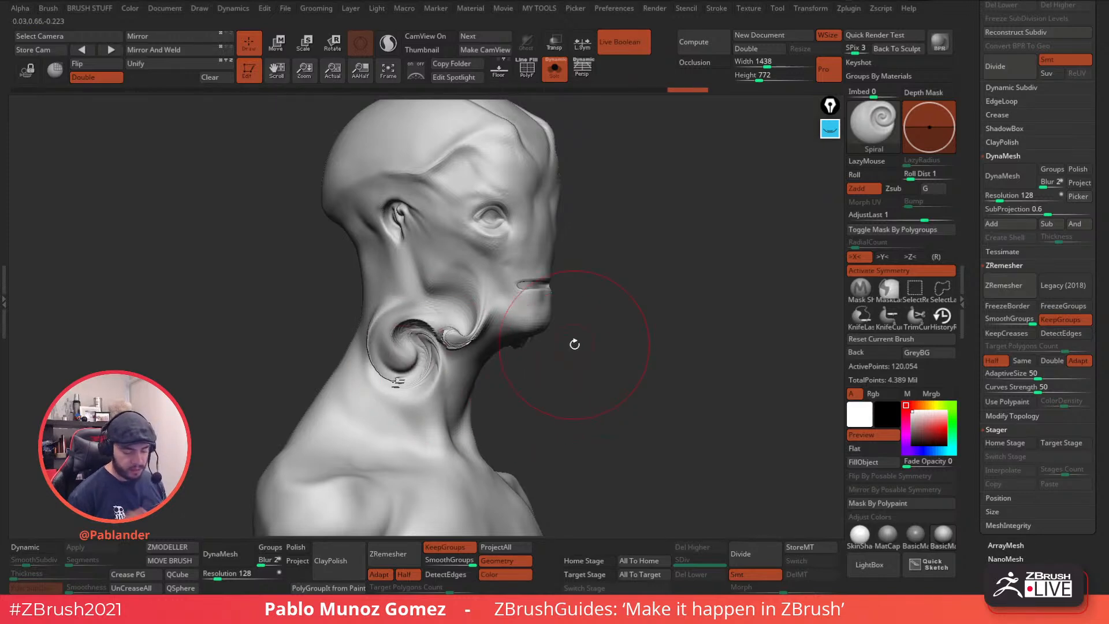
{"action": "key", "text": "ctrl+z"}
{"action": "key", "text": "ctrl+z"}
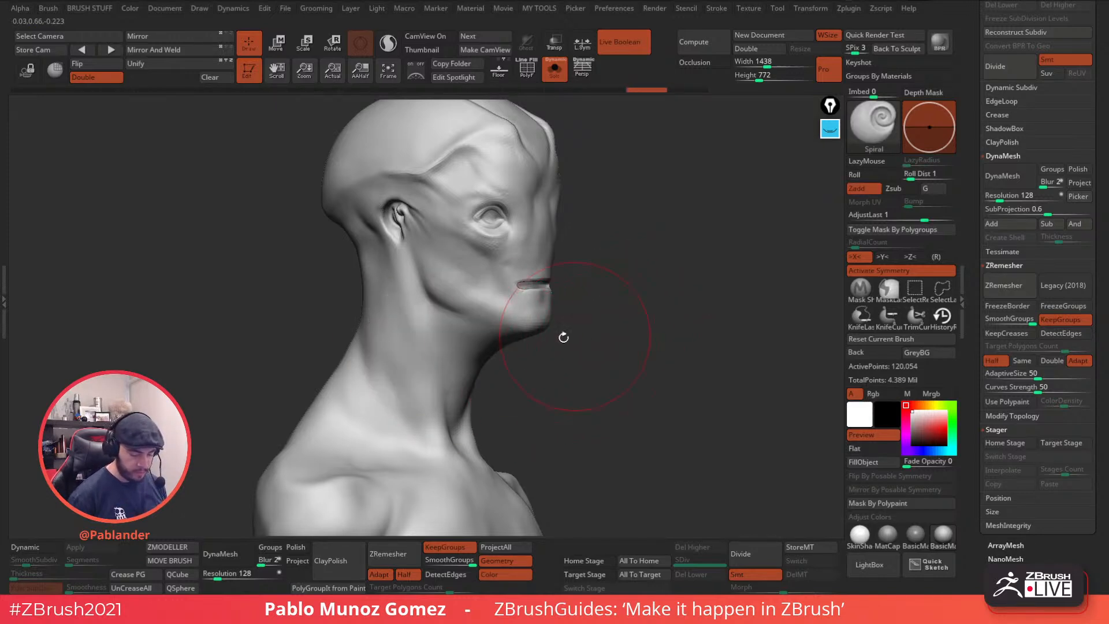
- Try further Spiral strokes on the cheek, jaw and side of the head, and undo them
{"action": "left_click_drag", "start_coordinate": [439, 274], "coordinate": [459, 326]}
{"action": "mouse_move", "coordinate": [645, 290]}
{"action": "left_mouse_down"}
{"action": "mouse_move", "coordinate": [595, 277]}
{"action": "mouse_move", "coordinate": [552, 229]}
{"action": "left_mouse_up"}
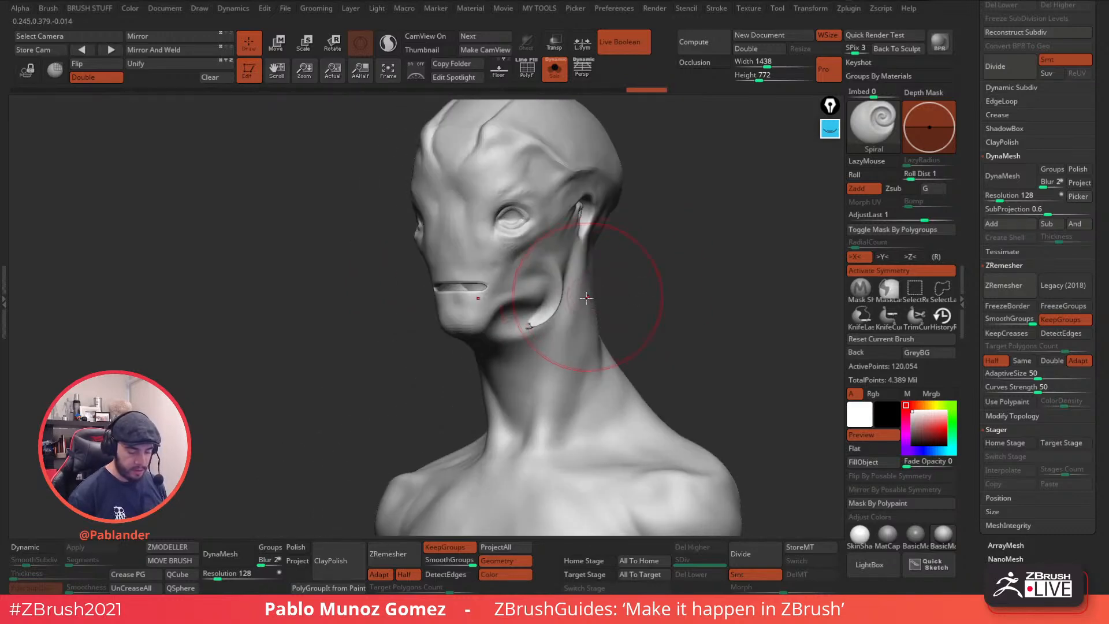
{"action": "left_click_drag", "start_coordinate": [545, 292], "coordinate": [549, 363]}
{"action": "mouse_move", "coordinate": [636, 399]}
{"action": "left_mouse_down"}
{"action": "mouse_move", "coordinate": [658, 312]}
{"action": "mouse_move", "coordinate": [695, 306]}
{"action": "mouse_move", "coordinate": [647, 274]}
{"action": "left_mouse_up"}
{"action": "key", "text": "ctrl+z"}
{"action": "key", "text": "ctrl+z"}
{"action": "left_click_drag", "start_coordinate": [555, 174], "coordinate": [558, 223]}
{"action": "mouse_move", "coordinate": [699, 254]}
{"action": "left_mouse_down"}
{"action": "mouse_move", "coordinate": [663, 248]}
{"action": "mouse_move", "coordinate": [701, 260]}
{"action": "mouse_move", "coordinate": [670, 263]}
{"action": "mouse_move", "coordinate": [701, 265]}
{"action": "left_mouse_up"}
{"action": "key", "text": "ctrl+z"}
- Switch to the Move brush and show the polyframe around the mouth of the remeshed bust
{"action": "key", "text": "b"}
{"action": "key", "text": "m"}
{"action": "key", "text": "v"}
{"action": "key", "text": "shift+f"}
{"action": "mouse_move", "coordinate": [730, 220]}
{"action": "left_mouse_down", "text": "alt"}
{"action": "mouse_move", "coordinate": [643, 181]}
{"action": "mouse_move", "coordinate": [743, 230]}
{"action": "mouse_move", "coordinate": [545, 396]}
{"action": "mouse_move", "coordinate": [534, 342]}
{"action": "left_mouse_up", "text": "alt"}
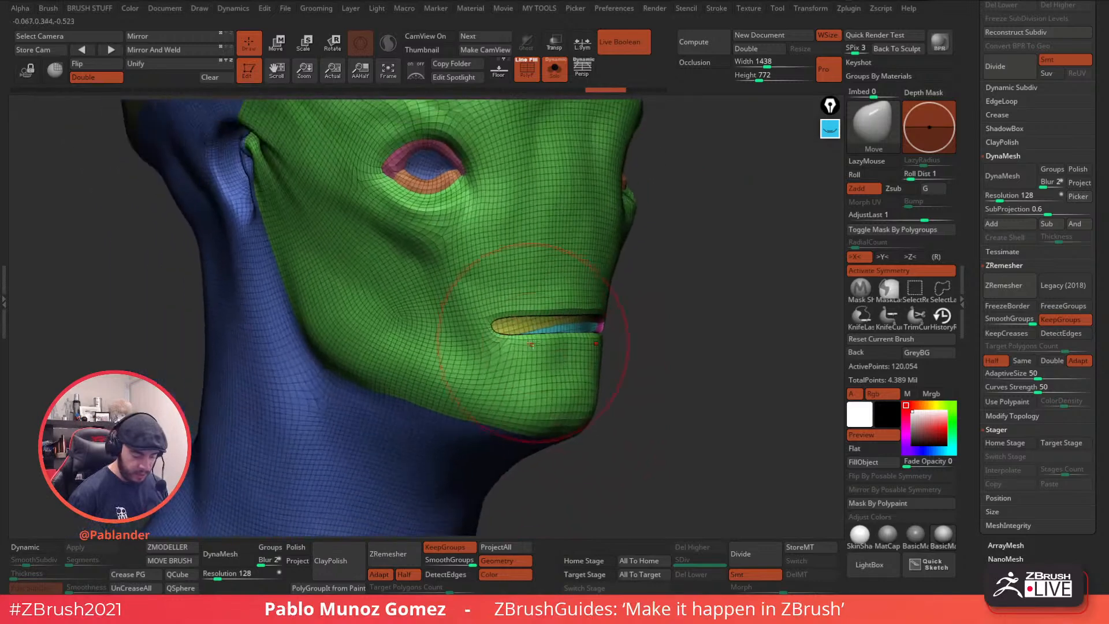
{"action": "mouse_move", "coordinate": [670, 231]}
{"action": "left_mouse_down", "text": "alt"}
{"action": "mouse_move", "coordinate": [656, 190]}
{"action": "mouse_move", "coordinate": [704, 199]}
{"action": "left_mouse_up", "text": "alt"}
- Smooth the mesh flow across the chest and around the shoulder of the remeshed bust
{"action": "mouse_move", "coordinate": [554, 289]}
{"action": "left_mouse_down"}
{"action": "mouse_move", "coordinate": [596, 306]}
{"action": "mouse_move", "coordinate": [426, 292]}
{"action": "mouse_move", "coordinate": [409, 324]}
{"action": "mouse_move", "coordinate": [456, 286]}
{"action": "mouse_move", "coordinate": [514, 267]}
{"action": "mouse_move", "coordinate": [519, 295]}
{"action": "left_mouse_up"}
{"action": "right_click_drag", "start_coordinate": [519, 294], "coordinate": [505, 347]}
{"action": "right_click_drag", "start_coordinate": [518, 291], "coordinate": [557, 376], "text": "alt"}
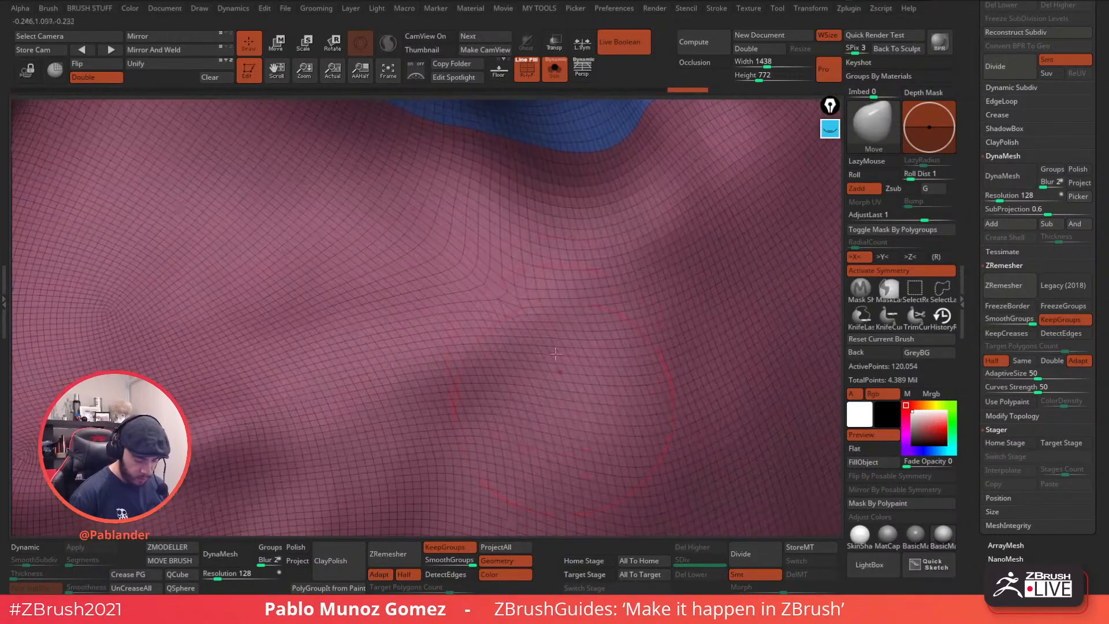
{"action": "left_click_drag", "start_coordinate": [527, 283], "coordinate": [503, 306], "text": "shift"}
{"action": "mouse_move", "coordinate": [504, 306]}
{"action": "right_mouse_down", "text": "ctrl"}
{"action": "mouse_move", "coordinate": [514, 246]}
{"action": "mouse_move", "coordinate": [485, 338]}
{"action": "mouse_move", "coordinate": [441, 362]}
{"action": "mouse_move", "coordinate": [473, 324]}
{"action": "mouse_move", "coordinate": [487, 247]}
{"action": "right_mouse_up", "text": "ctrl"}
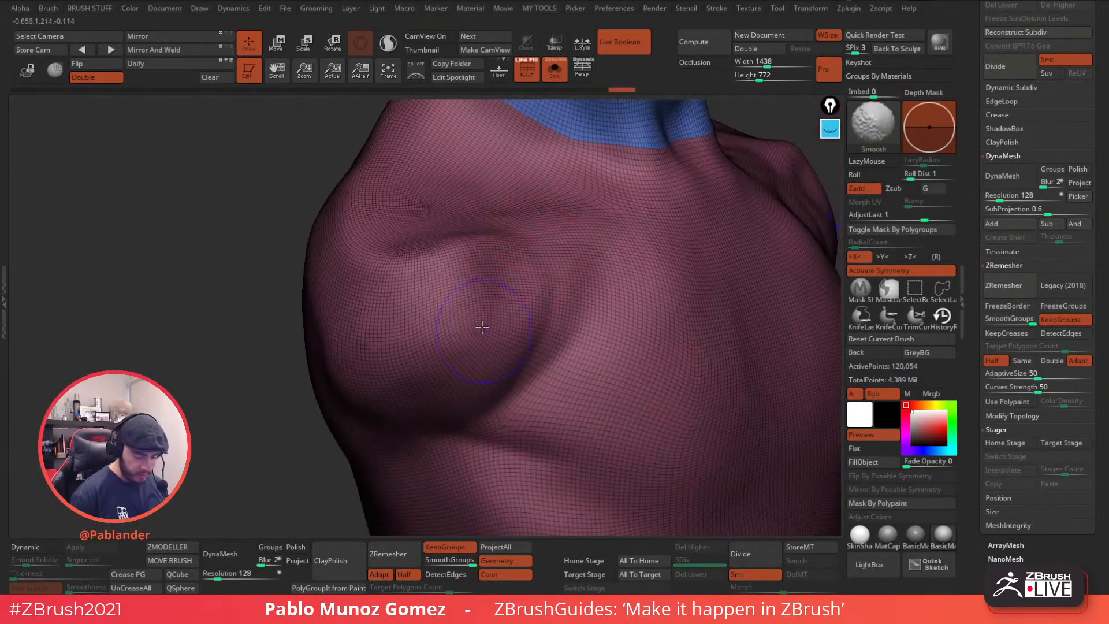
{"action": "right_click_drag", "start_coordinate": [512, 420], "coordinate": [535, 261]}
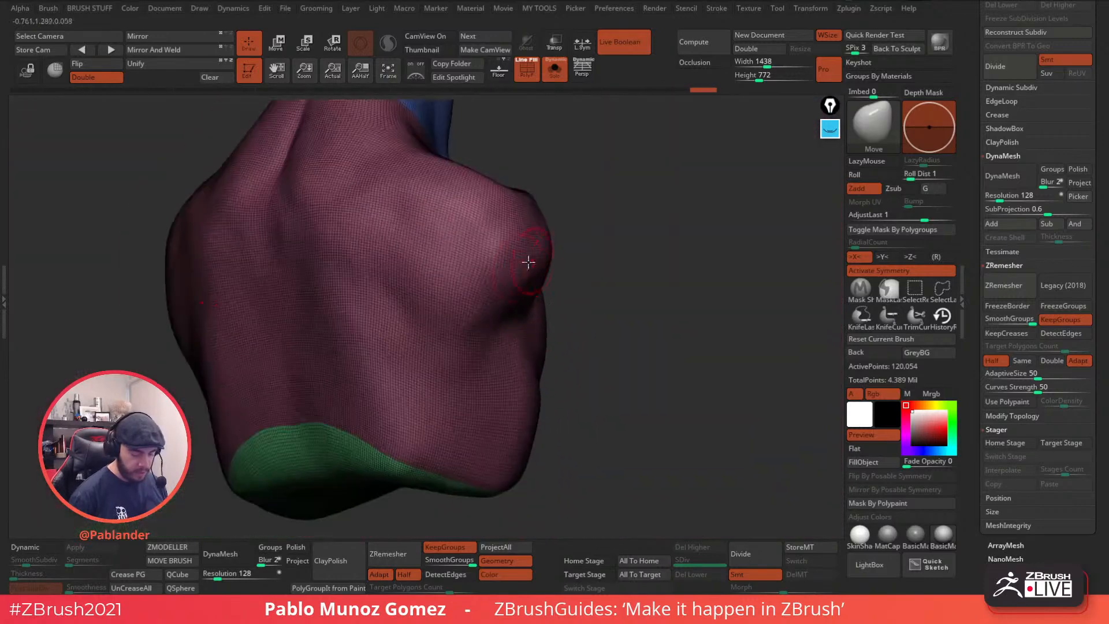
{"action": "mouse_move", "coordinate": [472, 305]}
{"action": "right_mouse_down"}
{"action": "mouse_move", "coordinate": [513, 352]}
{"action": "mouse_move", "coordinate": [441, 217]}
{"action": "mouse_move", "coordinate": [558, 237]}
{"action": "mouse_move", "coordinate": [586, 329]}
{"action": "mouse_move", "coordinate": [666, 345]}
{"action": "mouse_move", "coordinate": [569, 344]}
{"action": "right_mouse_up"}
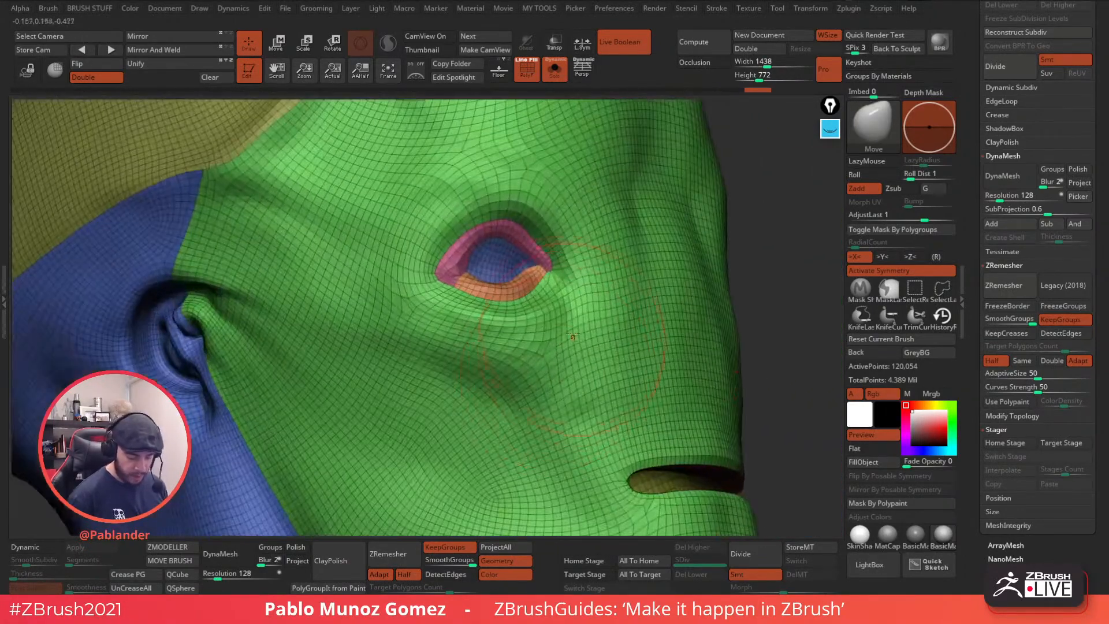
- Smooth the mesh around the eye and over the cheek
{"action": "mouse_move", "coordinate": [560, 325]}
{"action": "left_mouse_down", "text": "shift"}
{"action": "mouse_move", "coordinate": [508, 404]}
{"action": "mouse_move", "coordinate": [347, 260]}
{"action": "mouse_move", "coordinate": [396, 324]}
{"action": "mouse_move", "coordinate": [424, 285]}
{"action": "left_mouse_up", "text": "shift"}
{"action": "right_click_drag", "start_coordinate": [462, 324], "coordinate": [490, 243], "text": "ctrl"}
{"action": "left_click_drag", "start_coordinate": [500, 225], "coordinate": [528, 251], "text": "shift"}
{"action": "right_click_drag", "start_coordinate": [702, 277], "coordinate": [636, 305]}
- Run another Half ZRemesher pass with KeepGroups on and smooth the mesh above the eye
{"action": "left_click", "coordinate": [1003, 286]}
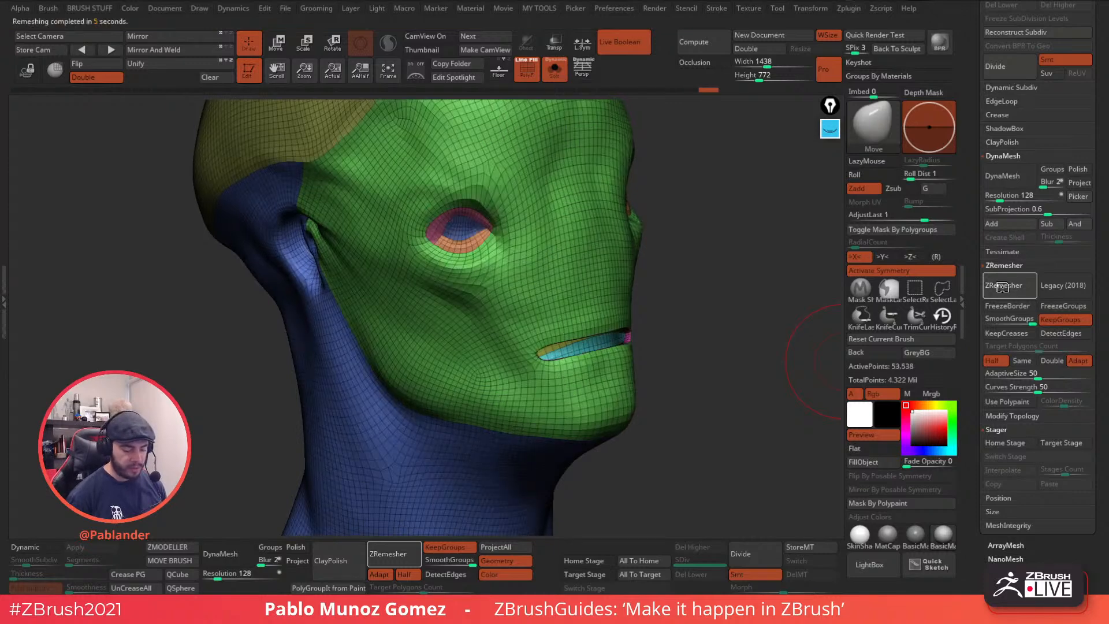
{"action": "mouse_move", "coordinate": [674, 310]}
{"action": "right_mouse_down"}
{"action": "mouse_move", "coordinate": [702, 289]}
{"action": "mouse_move", "coordinate": [675, 294]}
{"action": "mouse_move", "coordinate": [685, 307]}
{"action": "right_mouse_up"}
{"action": "key", "text": "shift"}
{"action": "left_click_drag", "start_coordinate": [526, 236], "coordinate": [497, 239], "text": "shift"}
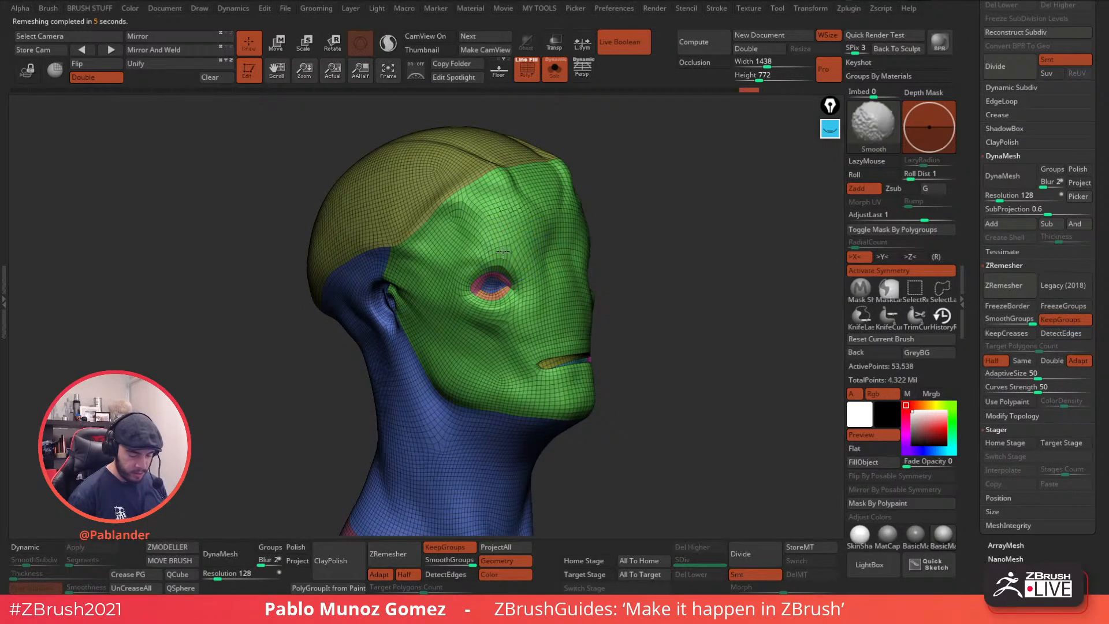
- Halve the bust's polygon count once more with ZRemesher and smooth the mesh from the mouth to the cheek
{"action": "left_click", "coordinate": [1005, 290]}
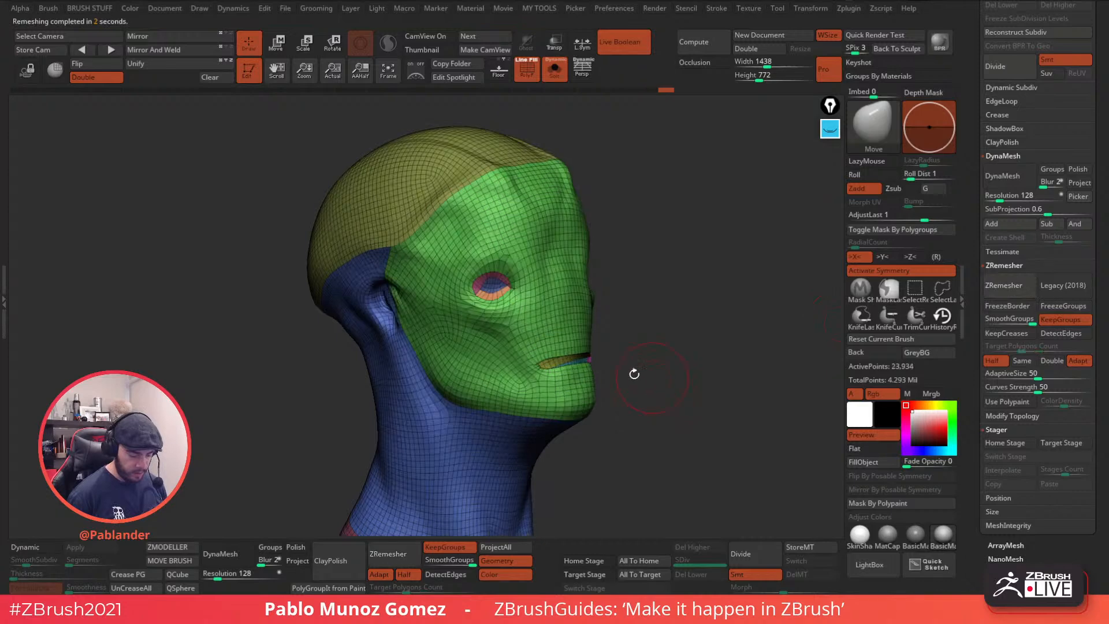
{"action": "left_click_drag", "start_coordinate": [551, 352], "coordinate": [471, 315], "text": "shift"}
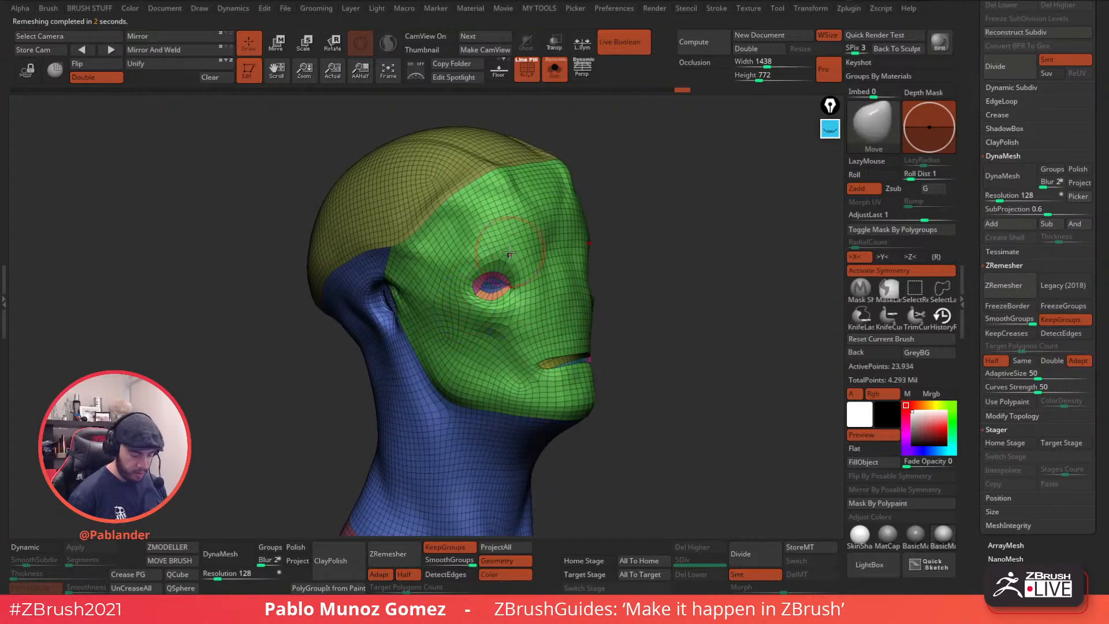
{"action": "left_click_drag", "start_coordinate": [508, 243], "coordinate": [561, 275]}
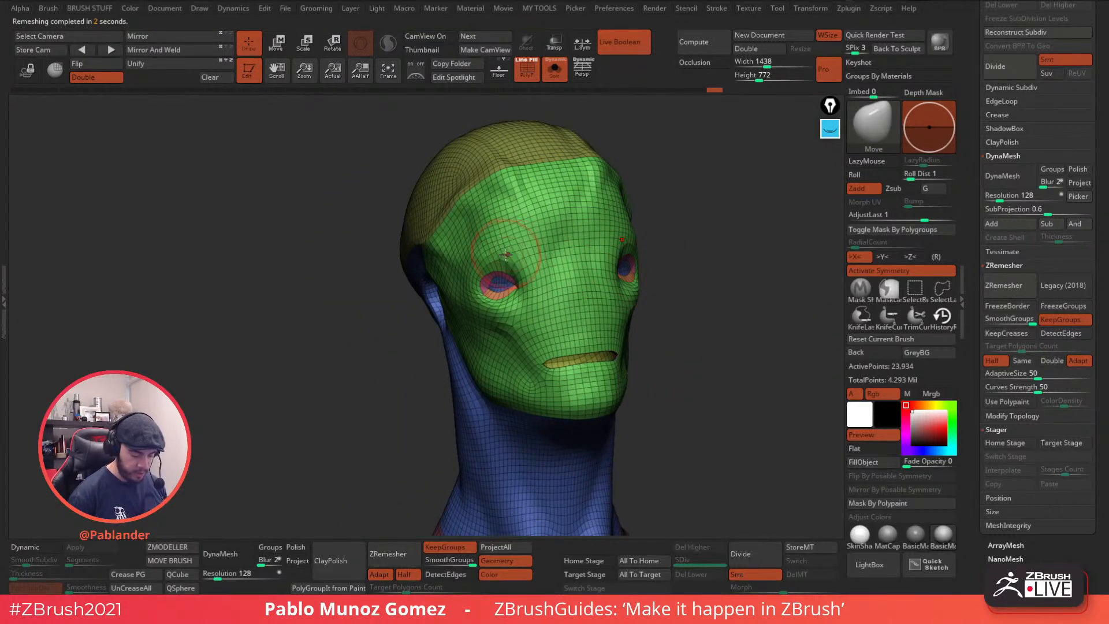
{"action": "left_click_drag", "start_coordinate": [705, 353], "coordinate": [658, 351]}
- Turn off Solo and make the original bust subtool visible together with the remeshed duplicate
{"action": "left_click", "coordinate": [555, 70]}
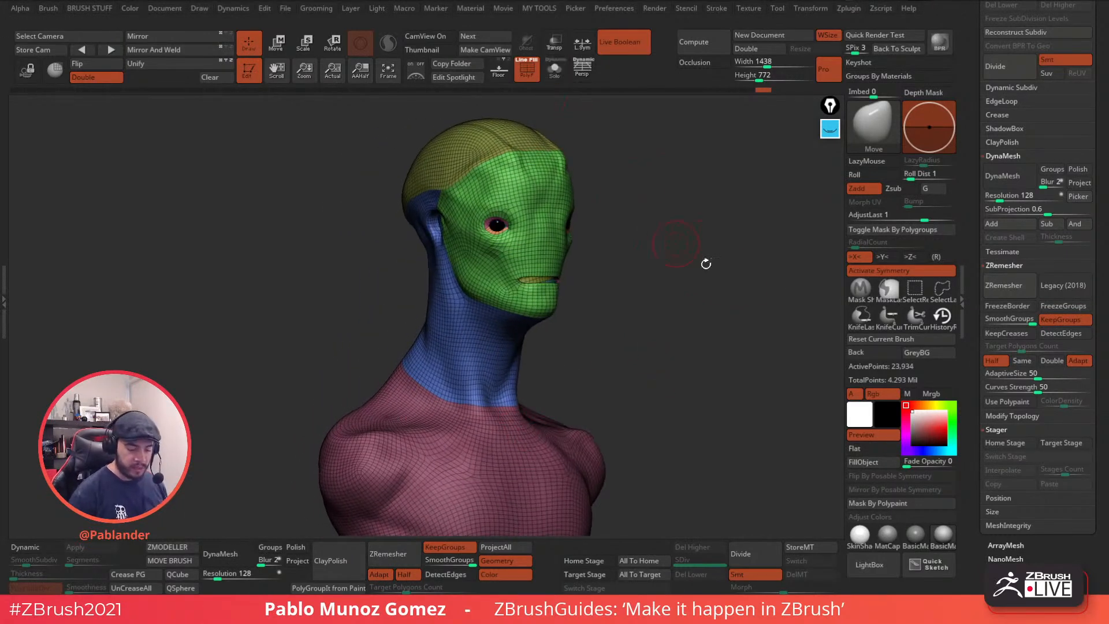
{"action": "left_click_drag", "start_coordinate": [974, 212], "coordinate": [976, 496]}
{"action": "left_click_drag", "start_coordinate": [1039, 252], "coordinate": [1043, 462]}
{"action": "left_click", "coordinate": [1087, 282]}
{"action": "left_click", "coordinate": [1017, 244]}
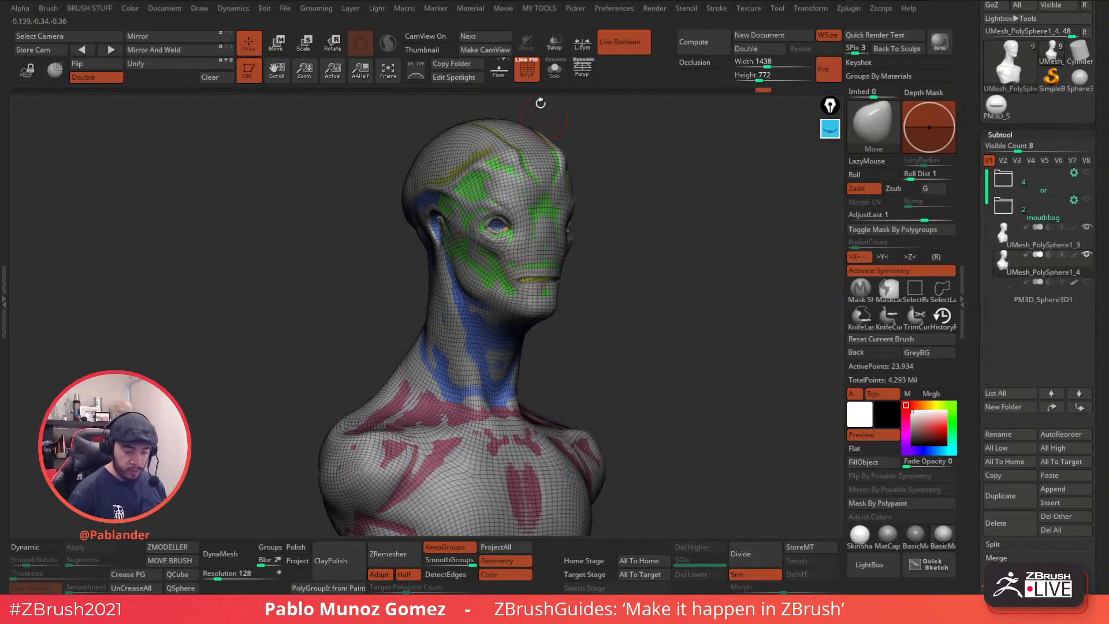
- Toggle Solo on the remeshed duplicate to compare its shape with the original bust
{"action": "left_click", "coordinate": [554, 68]}
{"action": "left_click", "coordinate": [544, 294], "text": "alt"}
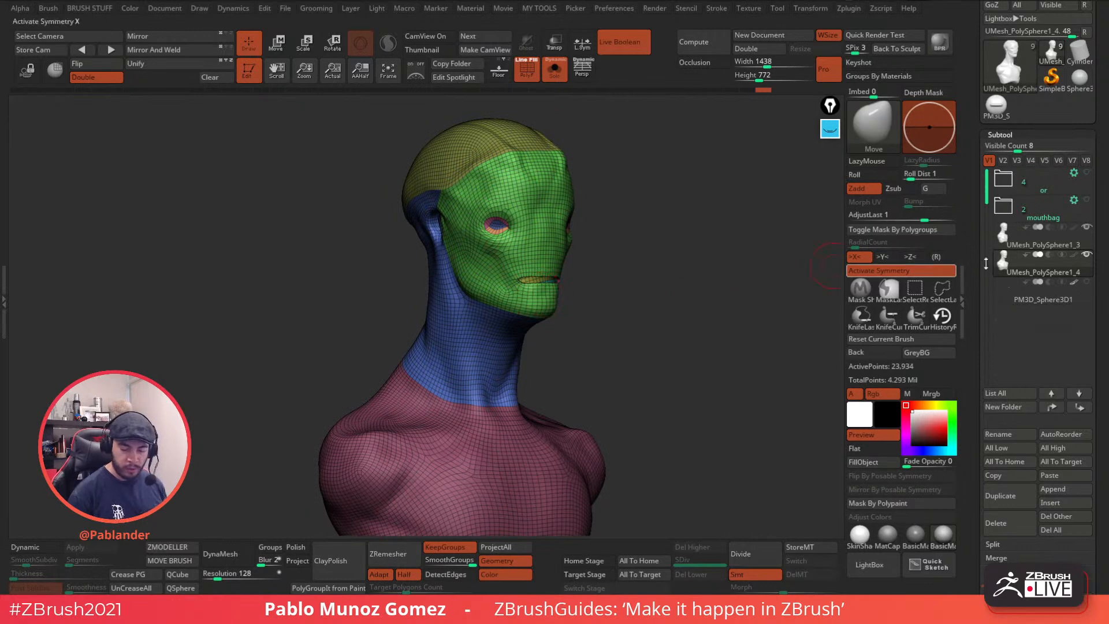
{"action": "left_click", "coordinate": [1041, 272]}
{"action": "left_click", "coordinate": [555, 68]}
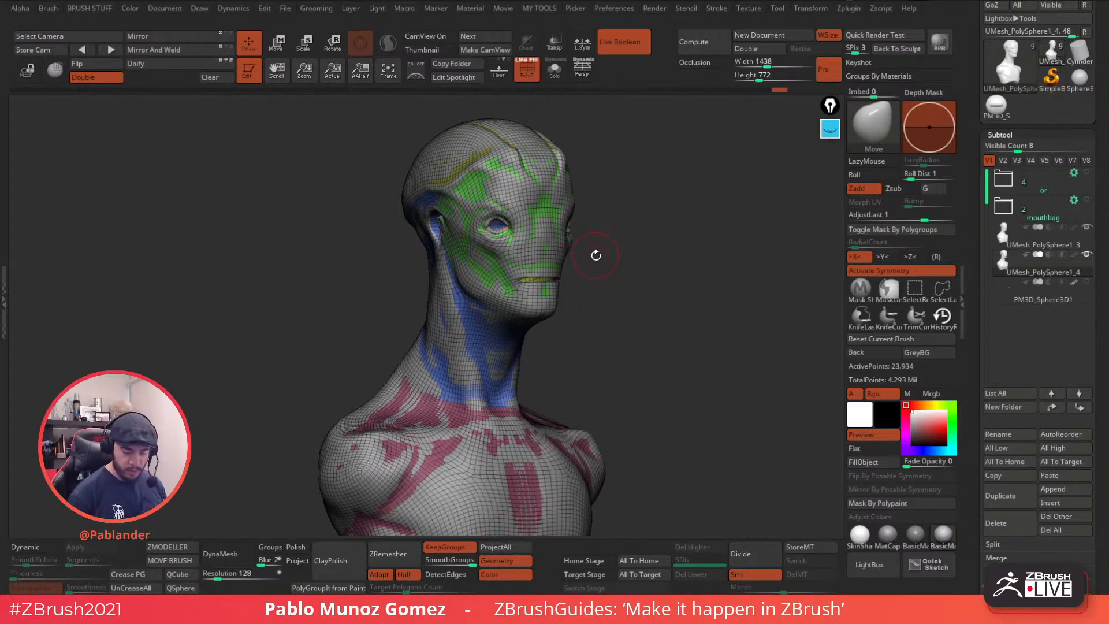
- Project the original bust's detail onto the remeshed duplicate with ProjectAll, and isolate the duplicate with Solo
{"action": "left_click_drag", "start_coordinate": [596, 255], "coordinate": [594, 281]}
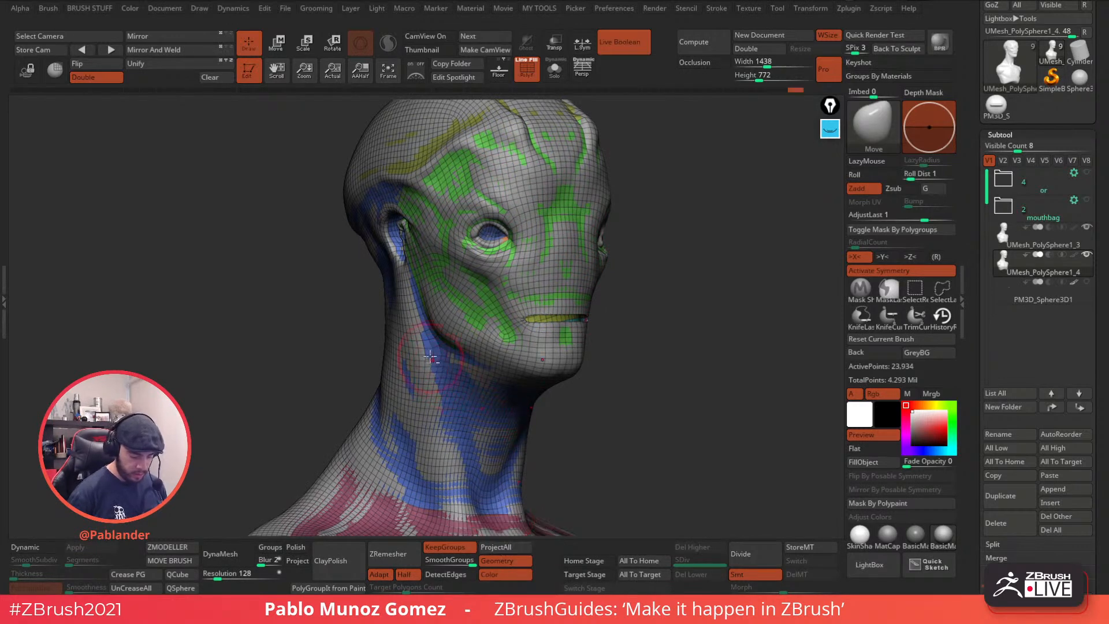
{"action": "left_click", "coordinate": [507, 547]}
{"action": "left_click_drag", "start_coordinate": [660, 389], "coordinate": [651, 376]}
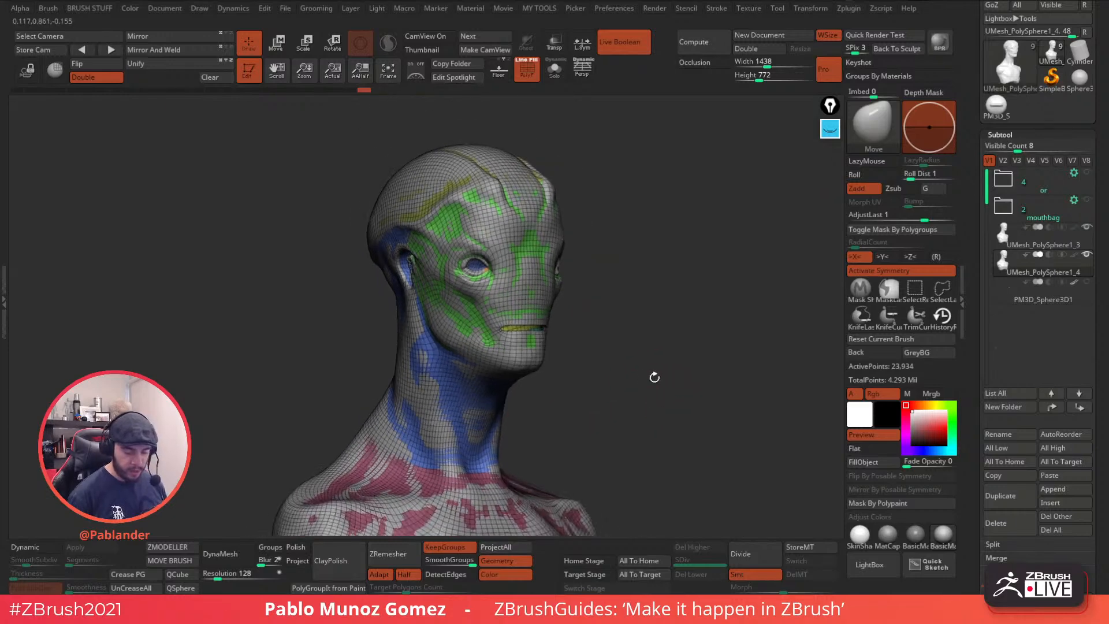
{"action": "left_click", "coordinate": [557, 81]}
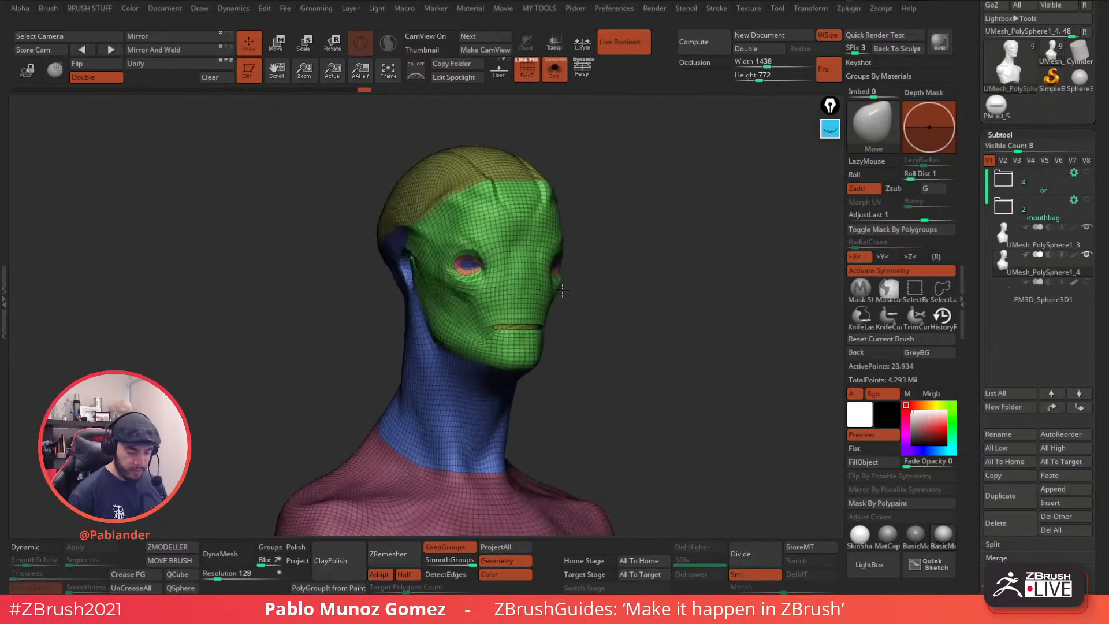
{"action": "left_click_drag", "start_coordinate": [580, 345], "coordinate": [633, 336]}
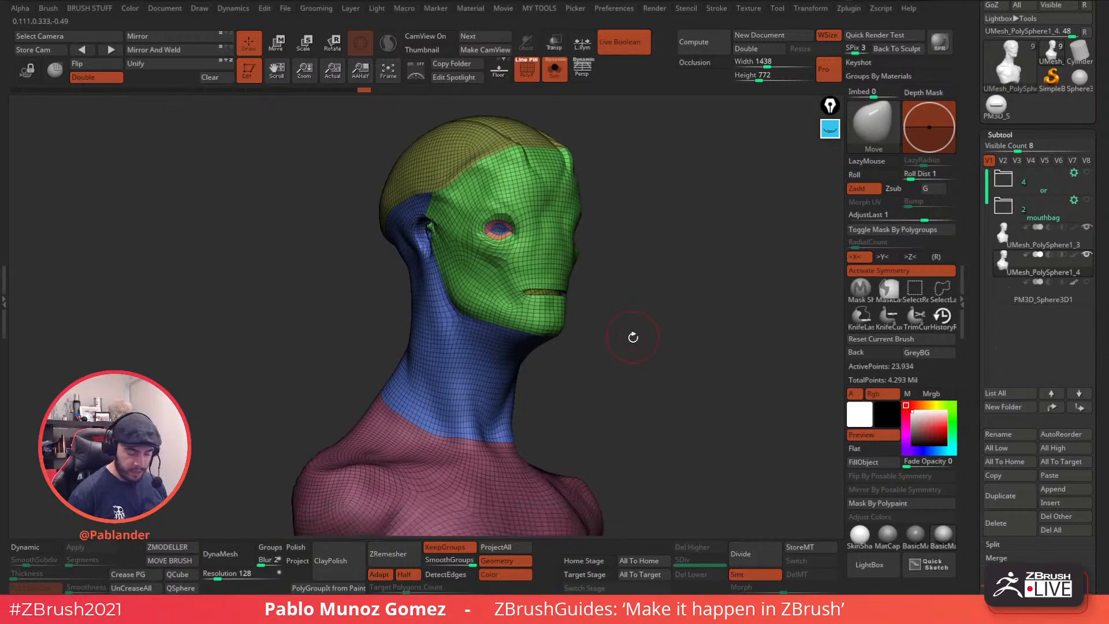
- Try one more Half ZRemesher pass on the bust and undo it
{"action": "scroll", "coordinate": [971, 337], "scroll_direction": "down", "scroll_amount": 10}
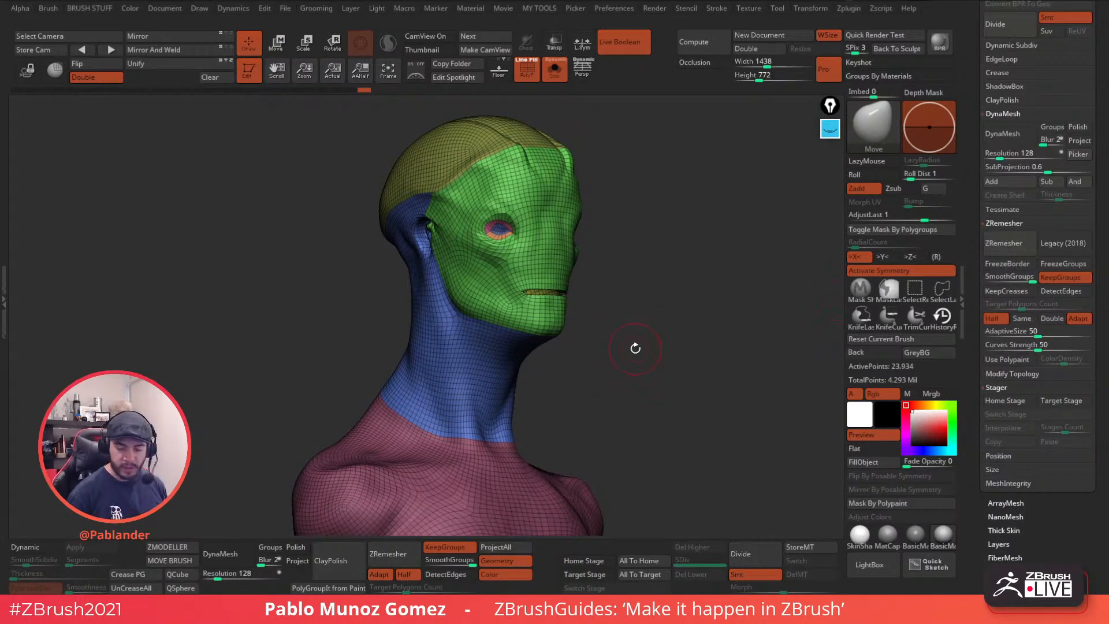
{"action": "left_click", "coordinate": [1017, 243]}
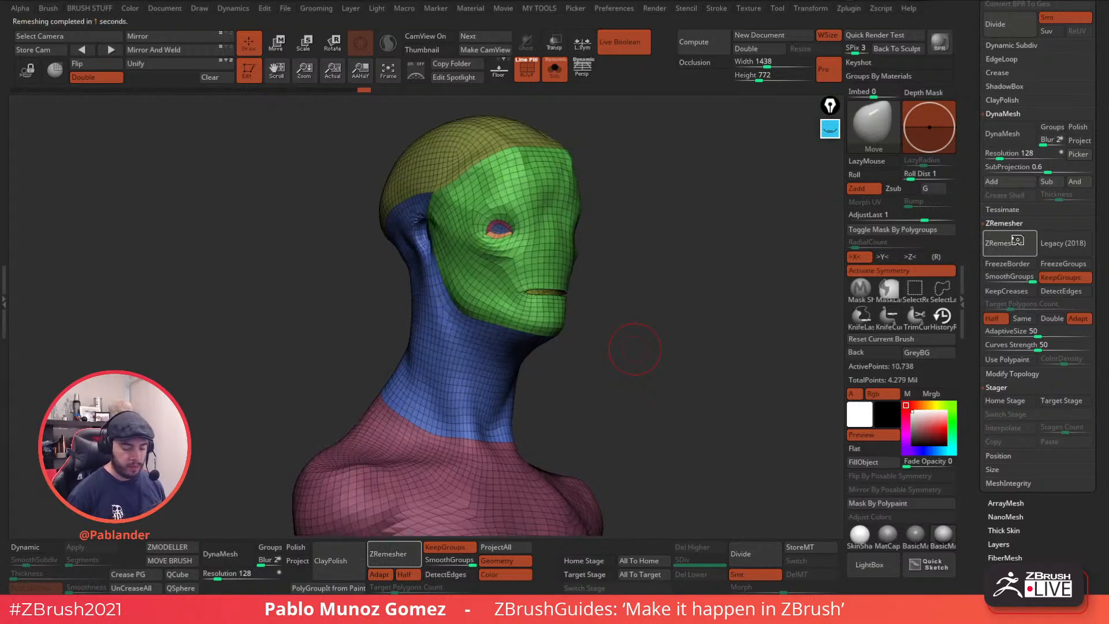
{"action": "key", "text": "ctrl+z"}
{"action": "left_click_drag", "start_coordinate": [625, 300], "coordinate": [554, 260], "text": "alt"}
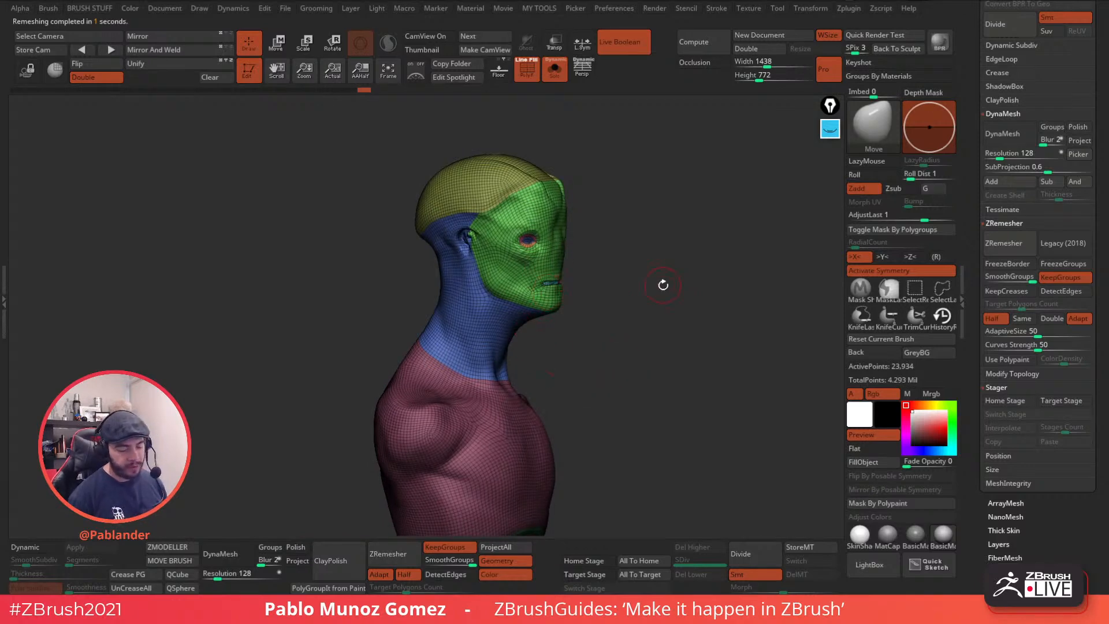
- Inspect the remeshed bust's topology from the front and turn off its PolyFrame display
{"action": "left_click_drag", "start_coordinate": [648, 331], "coordinate": [614, 349]}
{"action": "left_click_drag", "start_coordinate": [633, 312], "coordinate": [590, 315]}
{"action": "left_click_drag", "start_coordinate": [500, 254], "coordinate": [550, 258]}
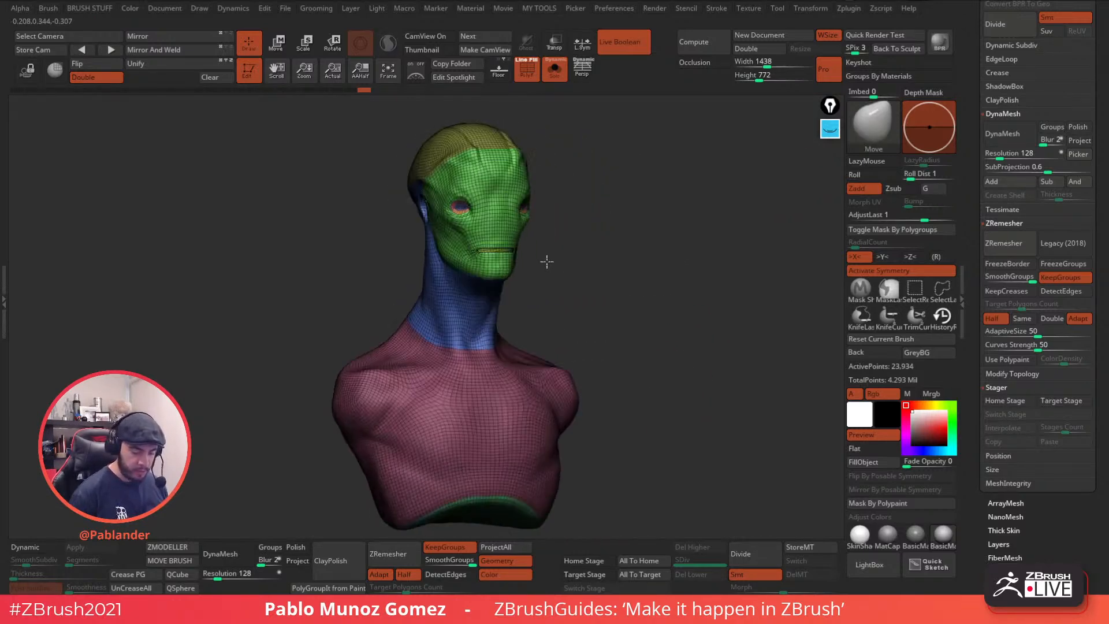
{"action": "left_click", "coordinate": [551, 73]}
{"action": "left_click_drag", "start_coordinate": [641, 277], "coordinate": [653, 303], "text": "alt"}
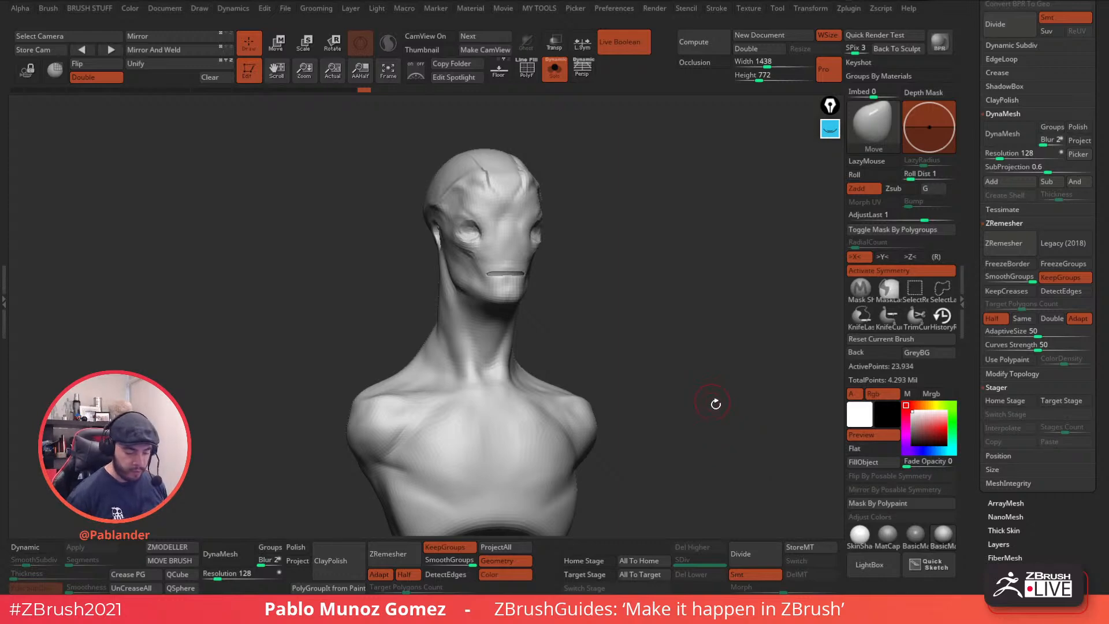
- Turn off Solo and fill the remeshed duplicate with red to contrast it with the original bust
{"action": "scroll", "coordinate": [969, 362], "scroll_direction": "up", "scroll_amount": 10}
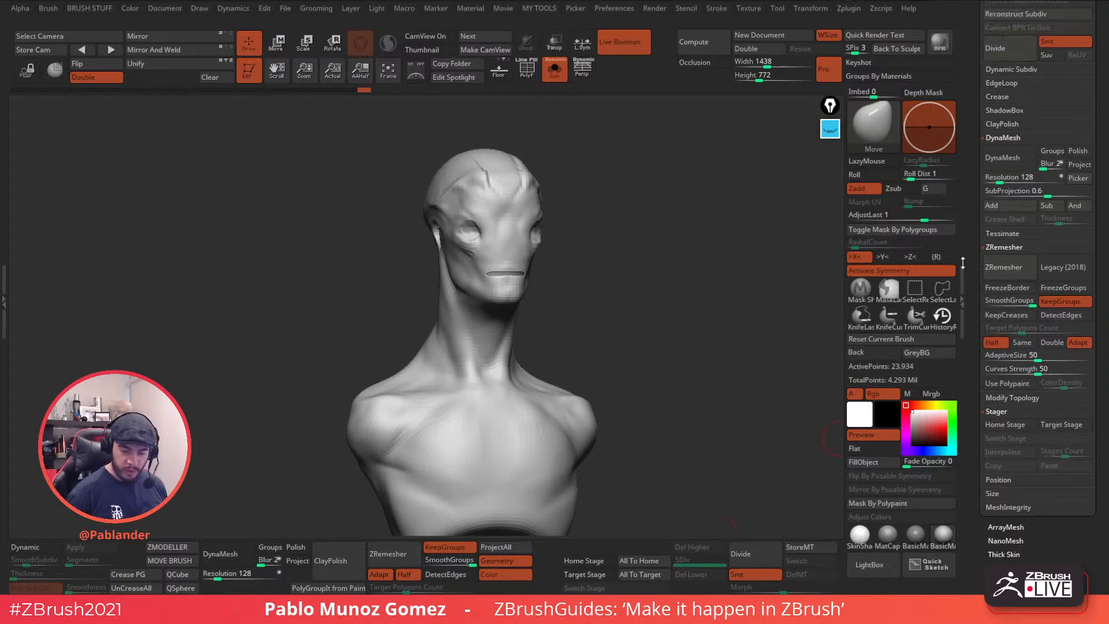
{"action": "left_click_drag", "start_coordinate": [693, 372], "coordinate": [716, 358]}
{"action": "left_click", "coordinate": [555, 69]}
{"action": "left_click", "coordinate": [554, 69]}
{"action": "left_click", "coordinate": [555, 70]}
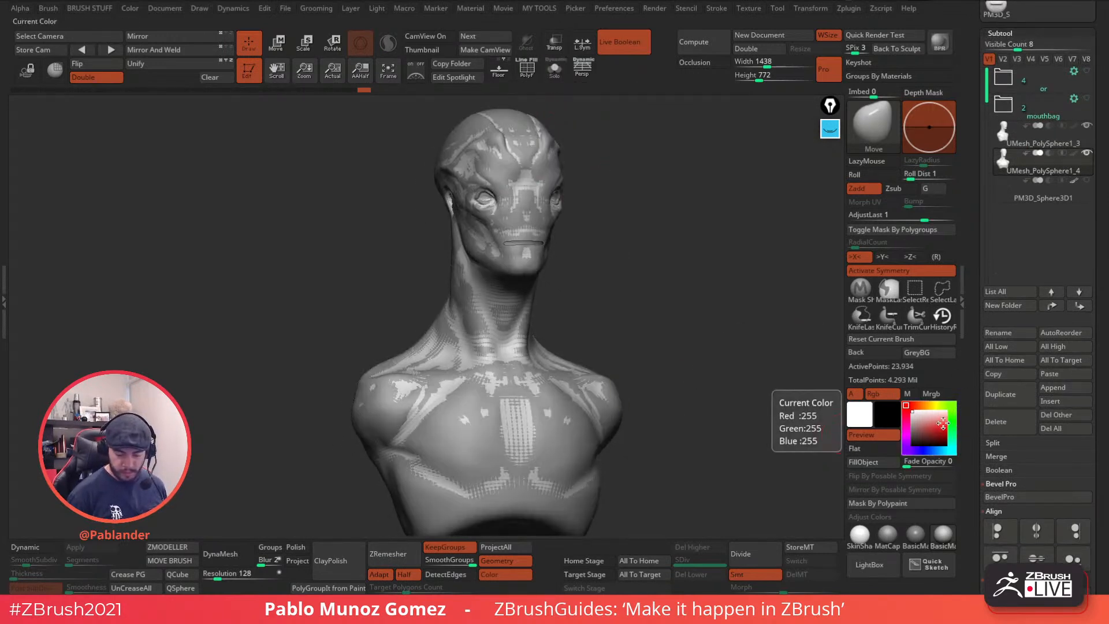
{"action": "left_click", "coordinate": [937, 420]}
{"action": "left_click", "coordinate": [908, 408]}
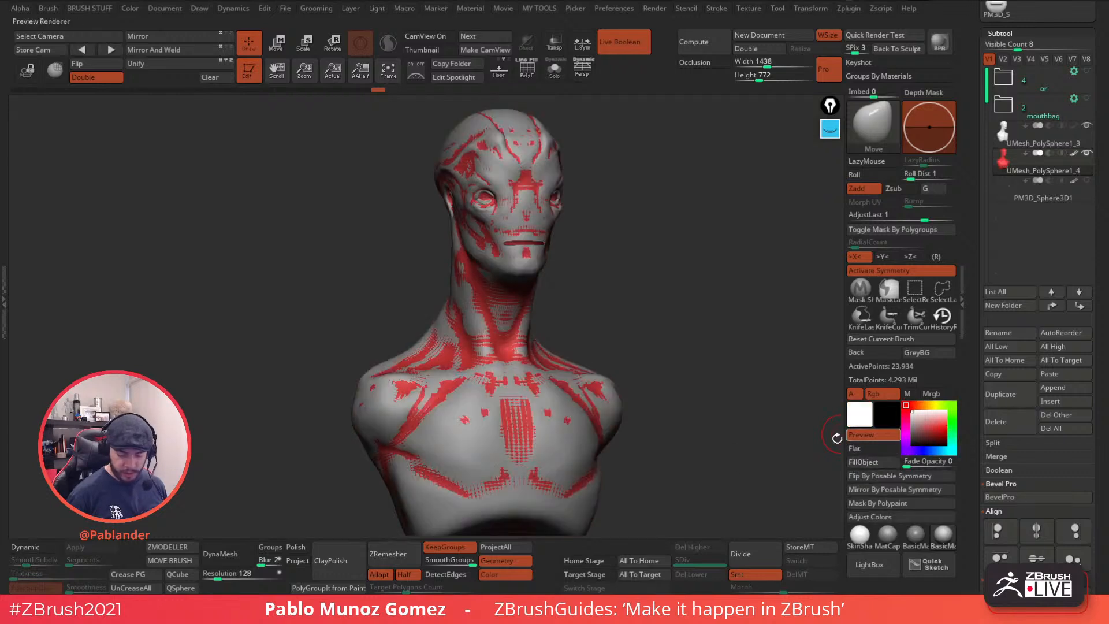
- Subdivide the red duplicate up to SDiv 4, projecting the original bust's detail onto it after each division
{"action": "left_click", "coordinate": [751, 549]}
{"action": "key", "text": "ctrl+p"}
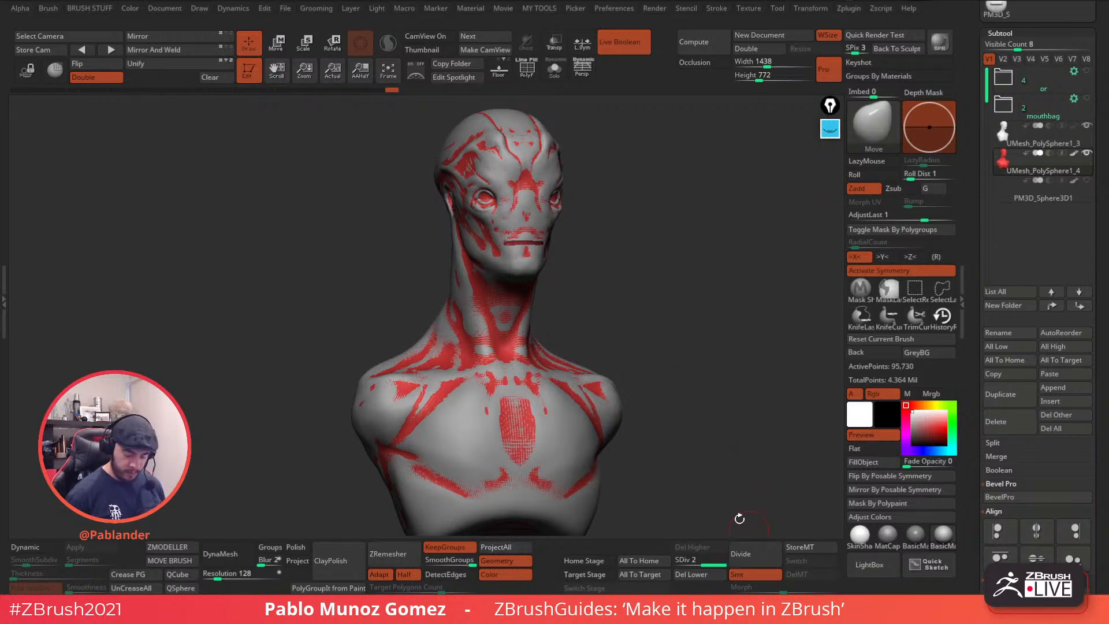
{"action": "left_click", "coordinate": [746, 554]}
{"action": "key", "text": "ctrl+p"}
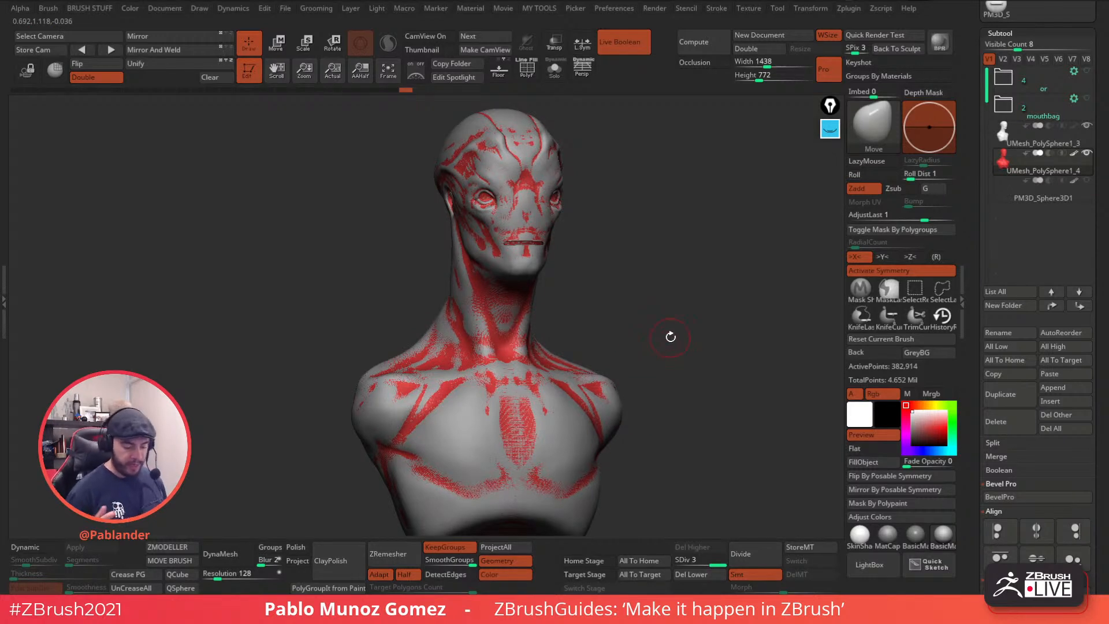
{"action": "left_click", "coordinate": [763, 547]}
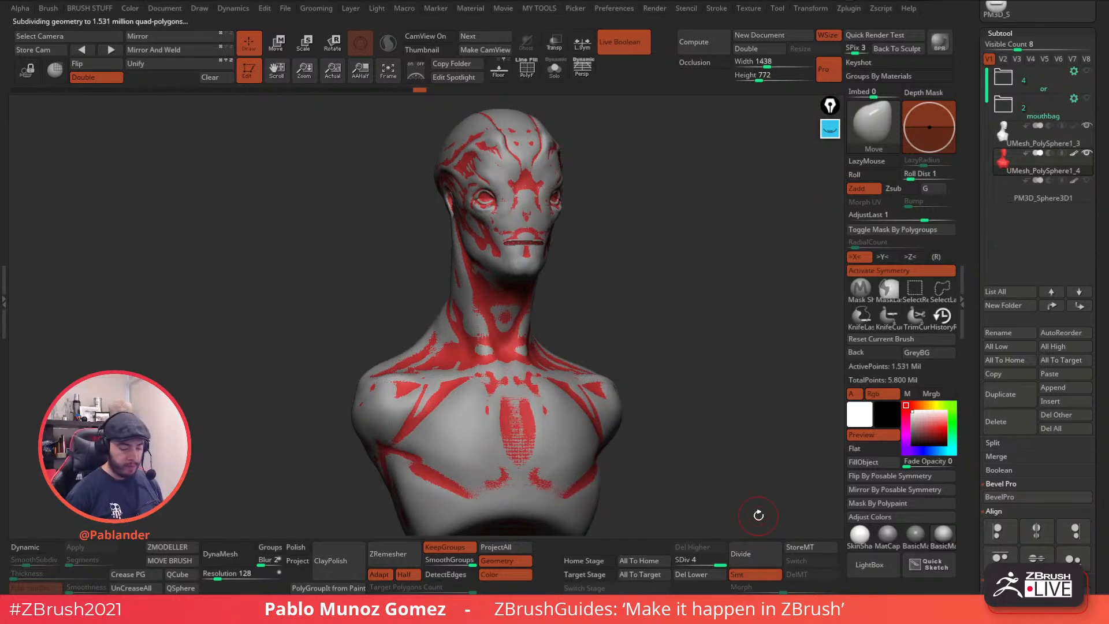
{"action": "left_click", "coordinate": [507, 547]}
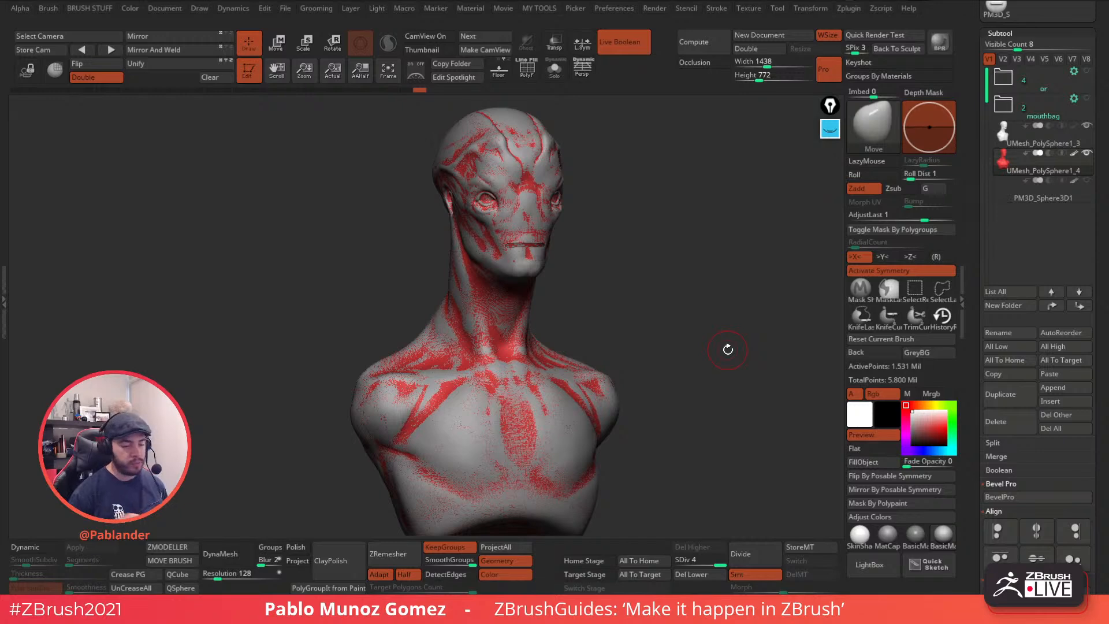
- Isolate the duplicate with Solo and turn off its red polypaint
{"action": "right_click_drag", "start_coordinate": [507, 205], "coordinate": [670, 347], "text": "ctrl"}
{"action": "left_click", "coordinate": [554, 70]}
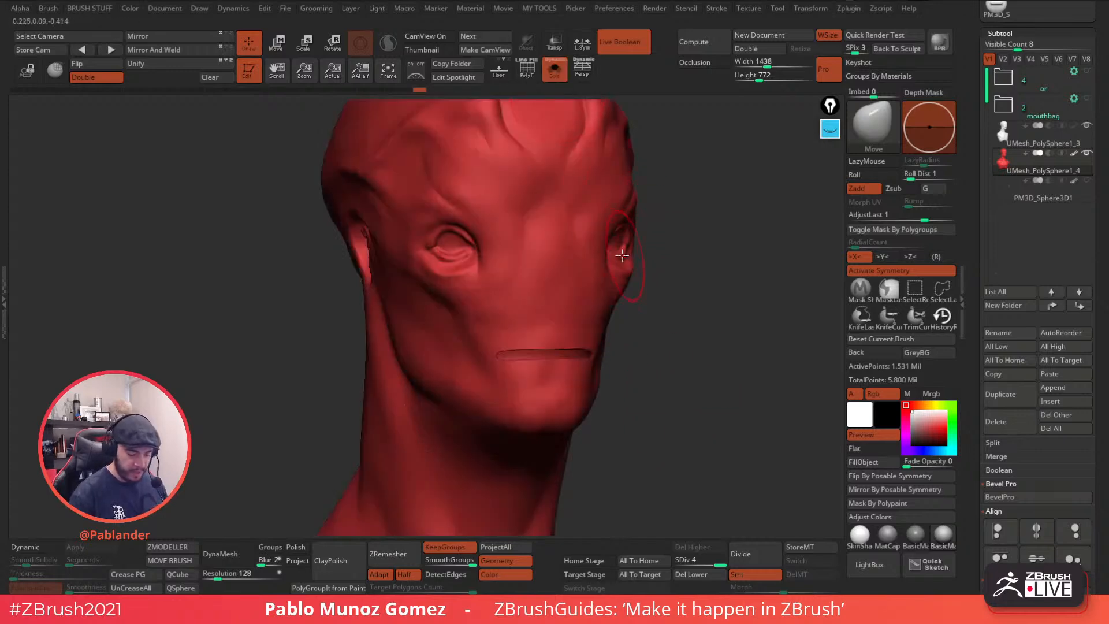
{"action": "right_click_drag", "start_coordinate": [624, 255], "coordinate": [579, 107], "text": "shift"}
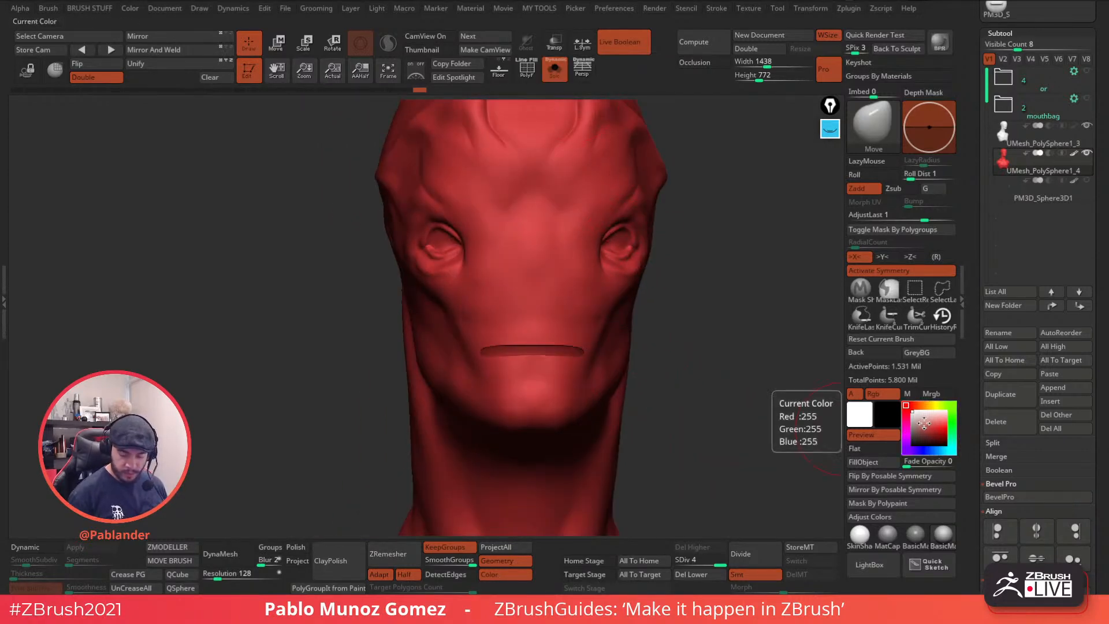
{"action": "left_click", "coordinate": [1073, 154]}
- Subdivide the duplicate to SDiv 5 and smooth the edges of its mouth opening
{"action": "right_click_drag", "start_coordinate": [761, 271], "coordinate": [784, 517]}
{"action": "left_click", "coordinate": [755, 553]}
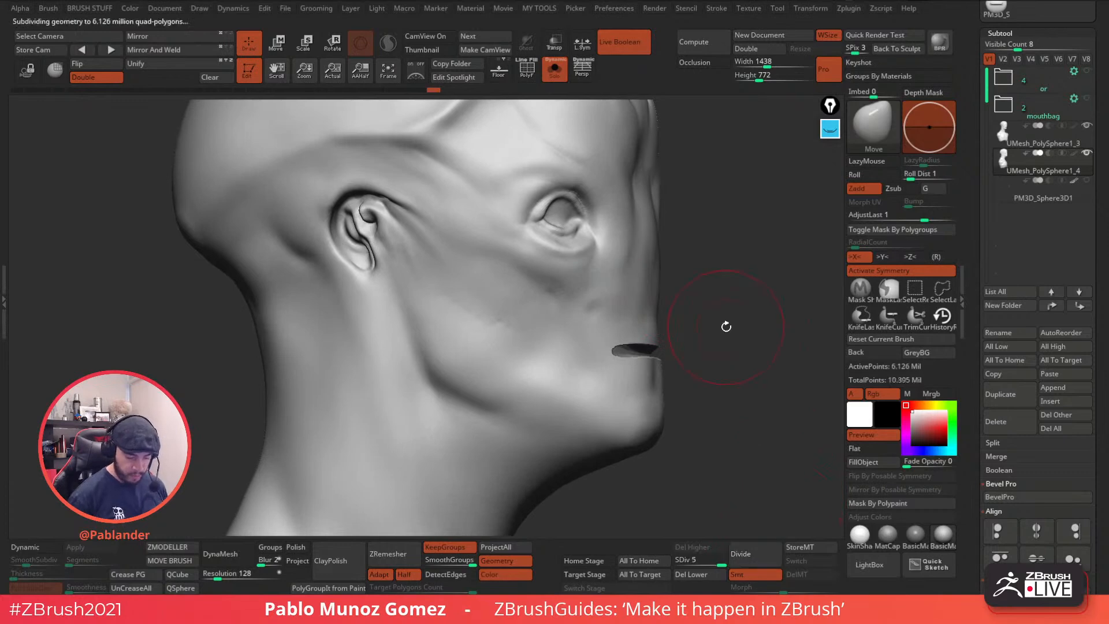
{"action": "right_click_drag", "start_coordinate": [725, 325], "coordinate": [718, 319]}
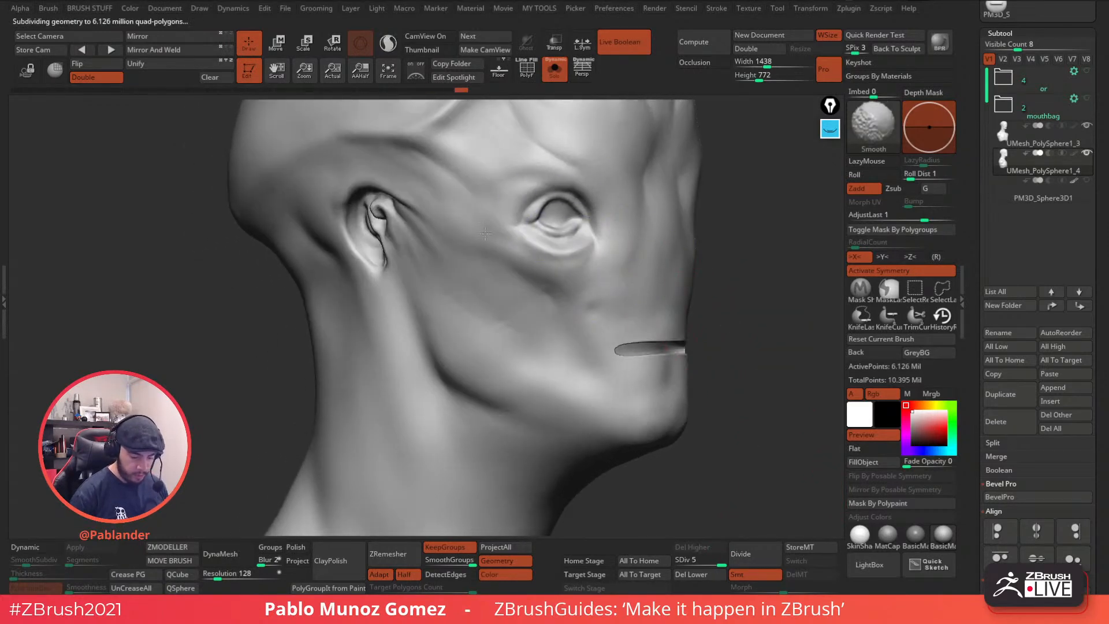
{"action": "key", "text": "2"}
{"action": "left_click_drag", "start_coordinate": [695, 436], "coordinate": [708, 425]}
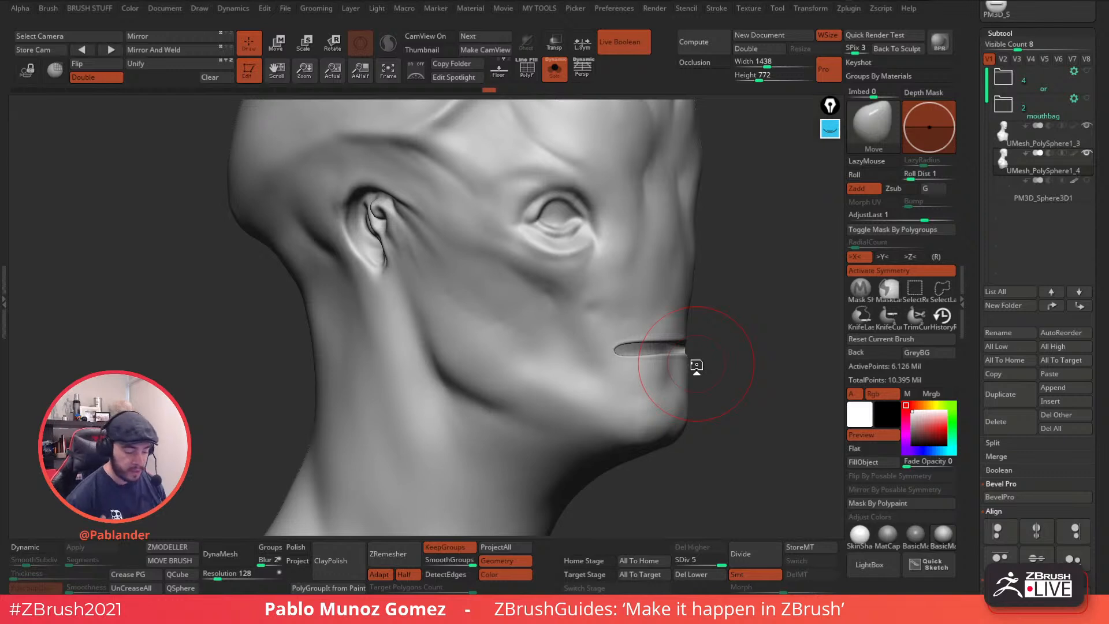
{"action": "key", "text": "shift"}
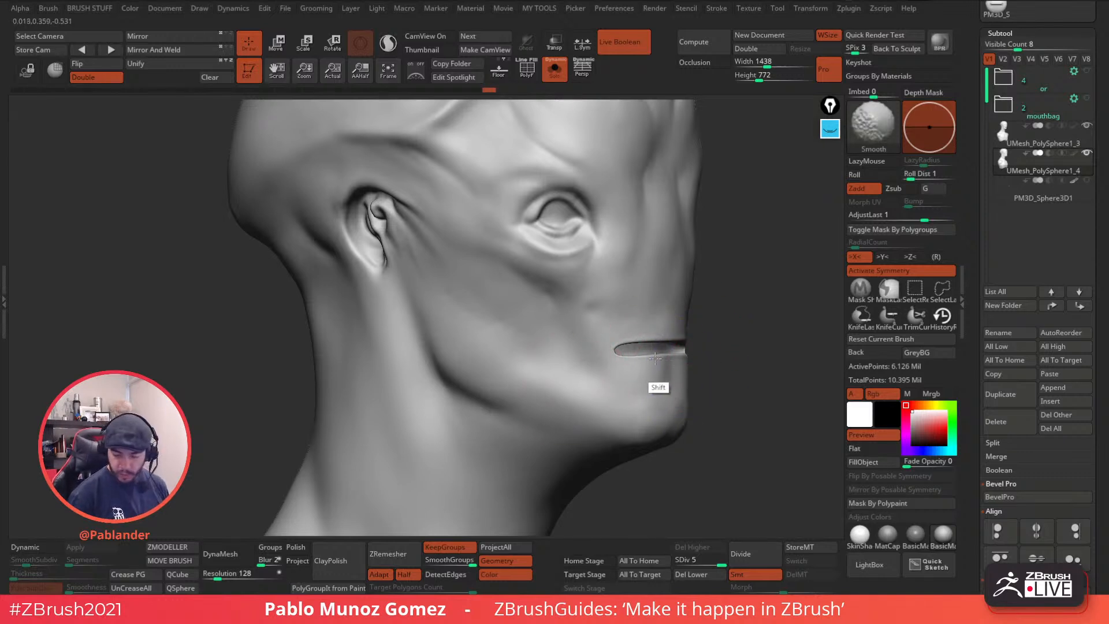
{"action": "mouse_move", "coordinate": [721, 350]}
{"action": "left_mouse_down"}
{"action": "mouse_move", "coordinate": [728, 358]}
{"action": "mouse_move", "coordinate": [722, 332]}
{"action": "left_mouse_up"}
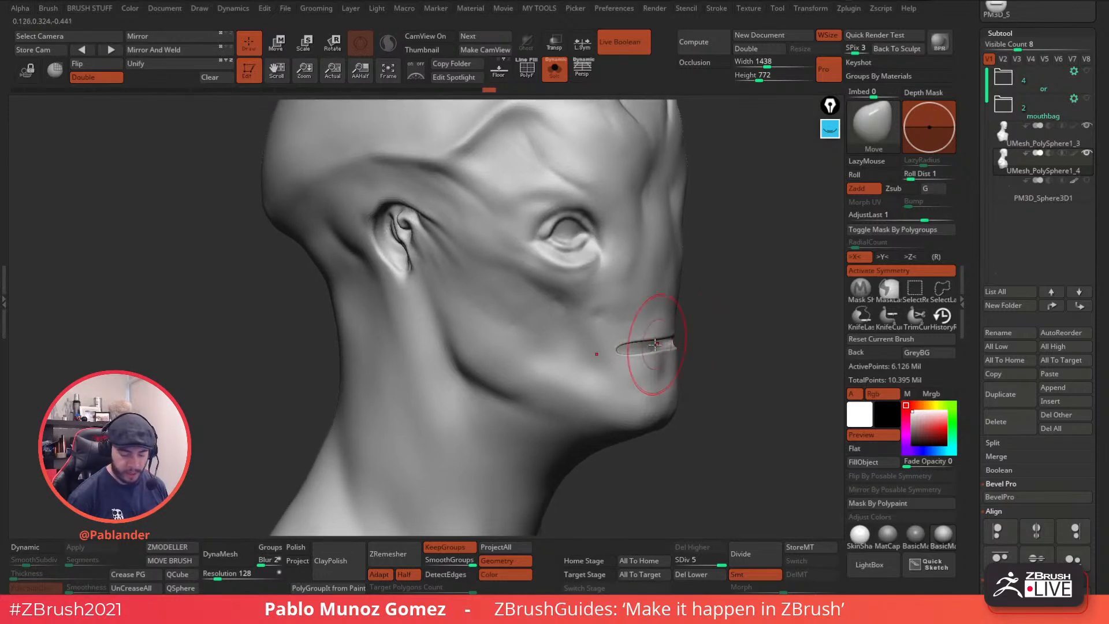
{"action": "right_click_drag", "start_coordinate": [709, 321], "coordinate": [690, 317]}
{"action": "key", "text": "shift"}
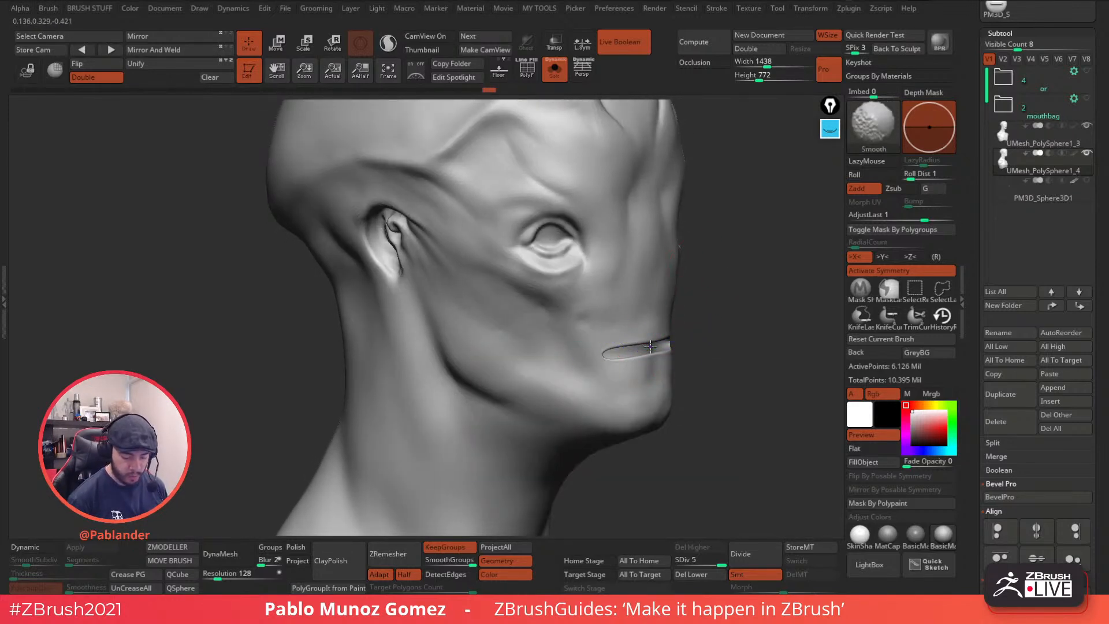
{"action": "right_click_drag", "start_coordinate": [650, 347], "coordinate": [631, 354]}
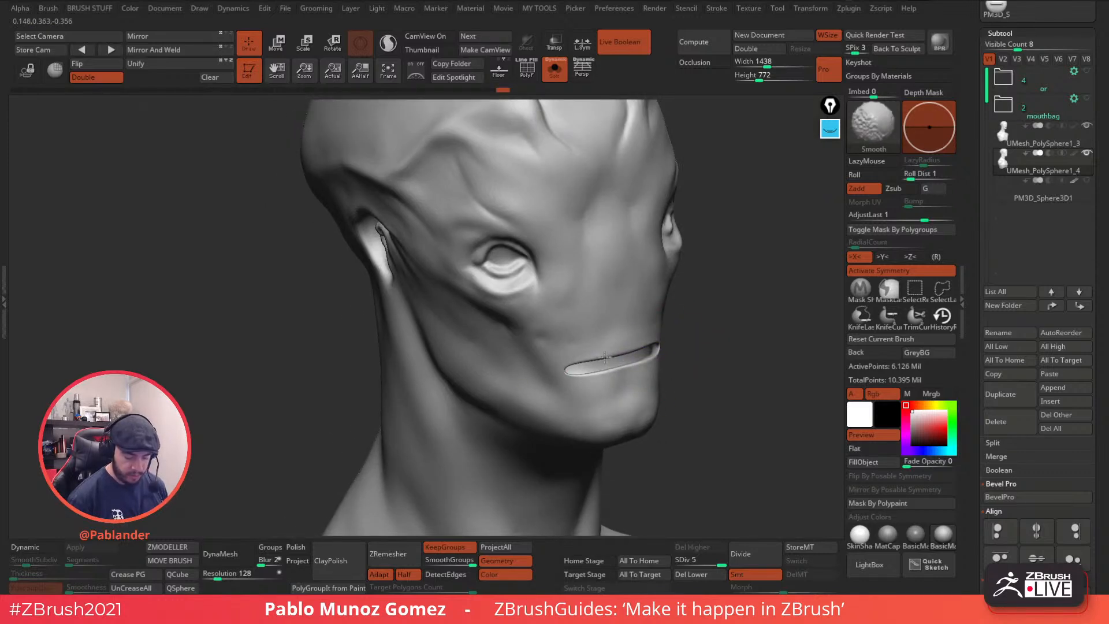
- Show the duplicate with its eyes in perspective, with Solo off and the original bust hidden
{"action": "mouse_move", "coordinate": [696, 384]}
{"action": "right_mouse_down", "text": "ctrl"}
{"action": "mouse_move", "coordinate": [669, 307]}
{"action": "mouse_move", "coordinate": [670, 210]}
{"action": "mouse_move", "coordinate": [685, 335]}
{"action": "mouse_move", "coordinate": [698, 279]}
{"action": "mouse_move", "coordinate": [690, 352]}
{"action": "mouse_move", "coordinate": [663, 319]}
{"action": "mouse_move", "coordinate": [787, 291]}
{"action": "right_mouse_up", "text": "ctrl"}
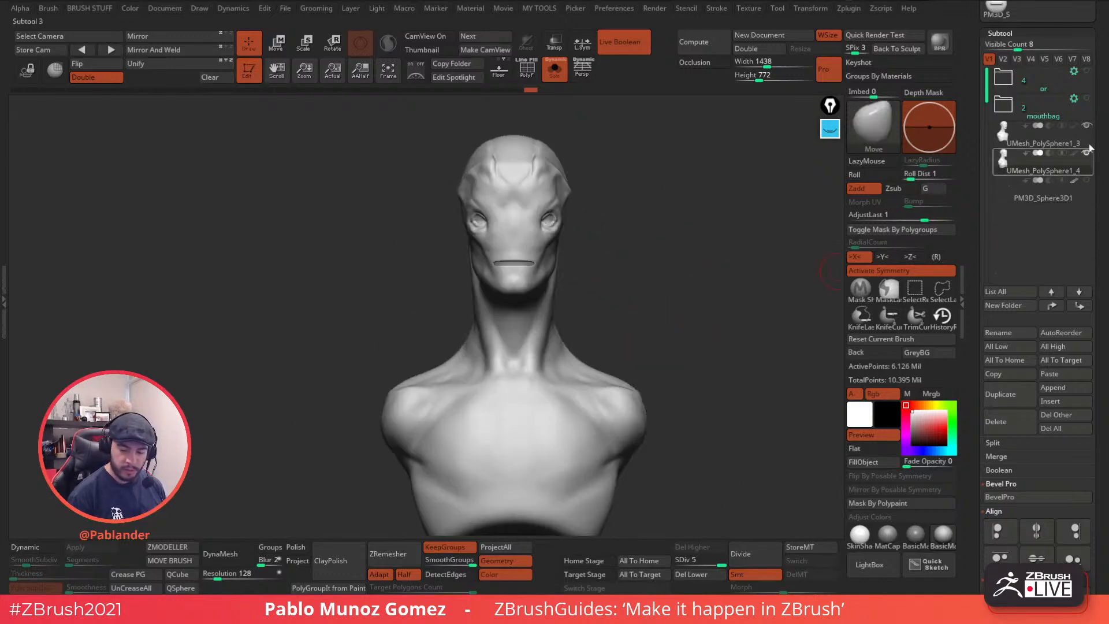
{"action": "right_click_drag", "start_coordinate": [704, 288], "coordinate": [587, 302]}
{"action": "left_click", "coordinate": [582, 72]}
{"action": "right_click_drag", "start_coordinate": [677, 281], "coordinate": [616, 306]}
{"action": "mouse_move", "coordinate": [520, 340]}
{"action": "right_mouse_down"}
{"action": "mouse_move", "coordinate": [567, 307]}
{"action": "mouse_move", "coordinate": [604, 334]}
{"action": "mouse_move", "coordinate": [579, 372]}
{"action": "mouse_move", "coordinate": [531, 321]}
{"action": "right_mouse_up"}
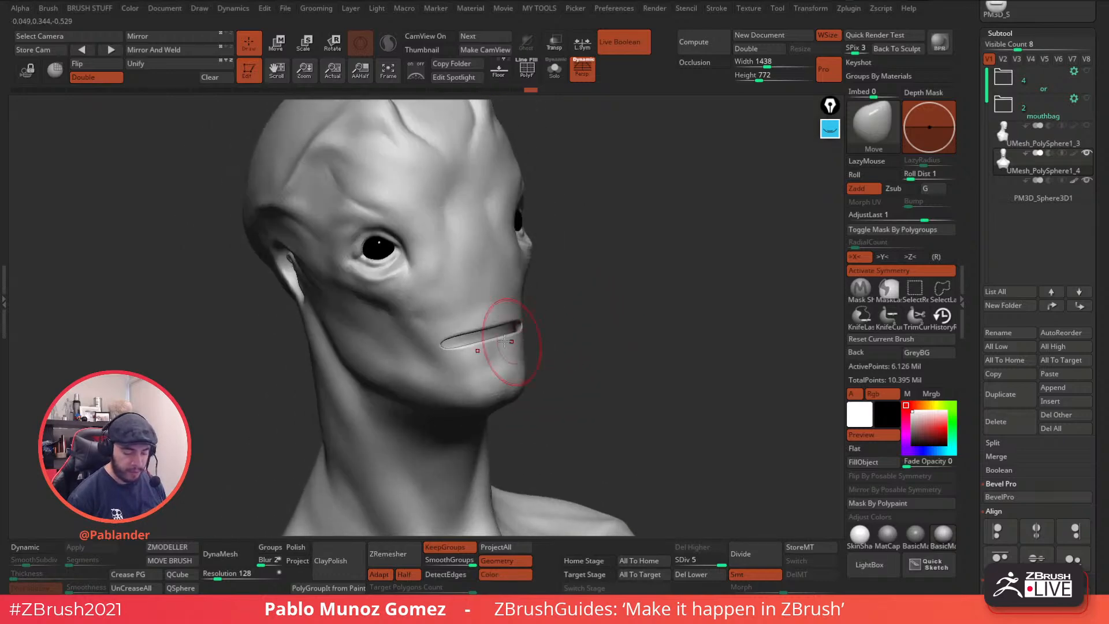
{"action": "mouse_move", "coordinate": [560, 275]}
{"action": "right_mouse_down"}
{"action": "mouse_move", "coordinate": [533, 289]}
{"action": "mouse_move", "coordinate": [577, 291]}
{"action": "mouse_move", "coordinate": [569, 271]}
{"action": "right_mouse_up"}
- Turn on PolyFrame for the duplicate and lower it to subdivision level 1
{"action": "key", "text": "shift+f"}
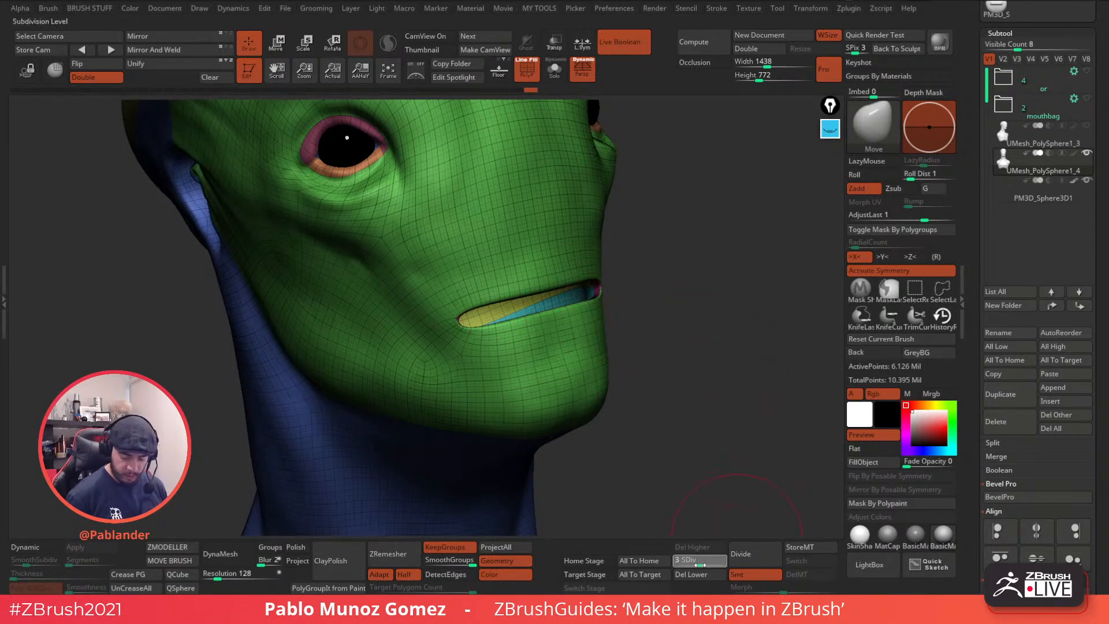
{"action": "left_click_drag", "start_coordinate": [716, 560], "coordinate": [674, 560]}
{"action": "mouse_move", "coordinate": [684, 344]}
{"action": "right_mouse_down"}
{"action": "mouse_move", "coordinate": [690, 357]}
{"action": "mouse_move", "coordinate": [683, 332]}
{"action": "mouse_move", "coordinate": [658, 317]}
{"action": "right_mouse_up"}
{"action": "mouse_move", "coordinate": [636, 267]}
{"action": "left_mouse_down", "text": "shift"}
{"action": "mouse_move", "coordinate": [602, 290]}
{"action": "mouse_move", "coordinate": [563, 283]}
{"action": "left_mouse_up", "text": "shift"}
{"action": "right_click_drag", "start_coordinate": [673, 297], "coordinate": [664, 315]}
- Choose the Move Topological brush and turn off perspective for a side view of the mouth
{"action": "key", "text": "space"}
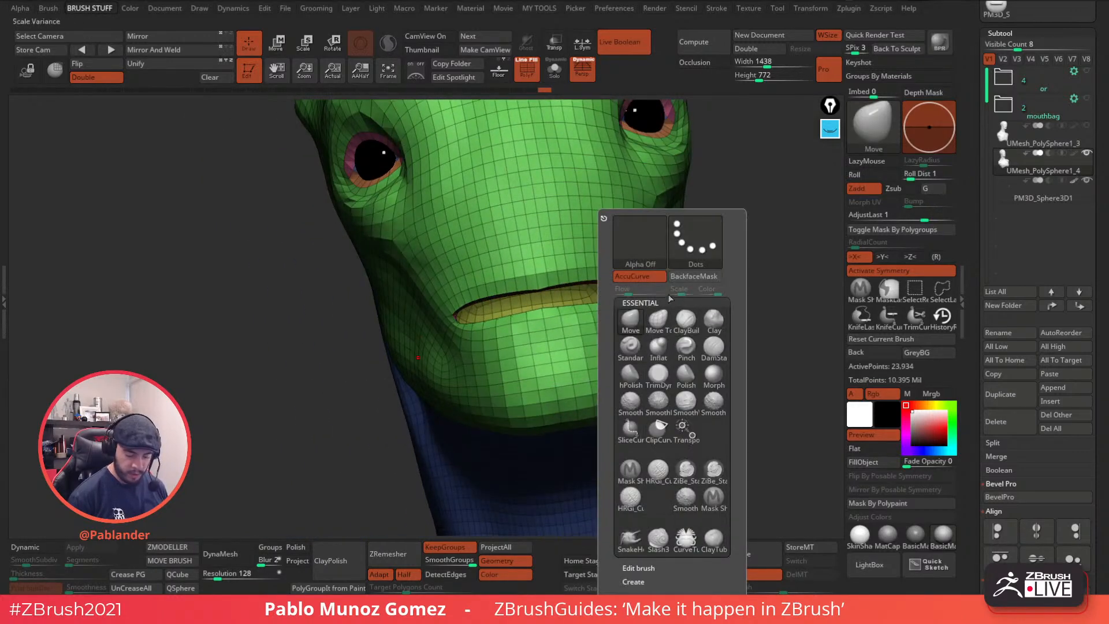
{"action": "left_click", "coordinate": [650, 329]}
{"action": "mouse_move", "coordinate": [755, 285]}
{"action": "right_mouse_down"}
{"action": "mouse_move", "coordinate": [722, 307]}
{"action": "mouse_move", "coordinate": [765, 314]}
{"action": "right_mouse_up"}
{"action": "mouse_move", "coordinate": [587, 99]}
{"action": "right_mouse_down"}
{"action": "mouse_move", "coordinate": [645, 296]}
{"action": "mouse_move", "coordinate": [605, 293]}
{"action": "right_mouse_up"}
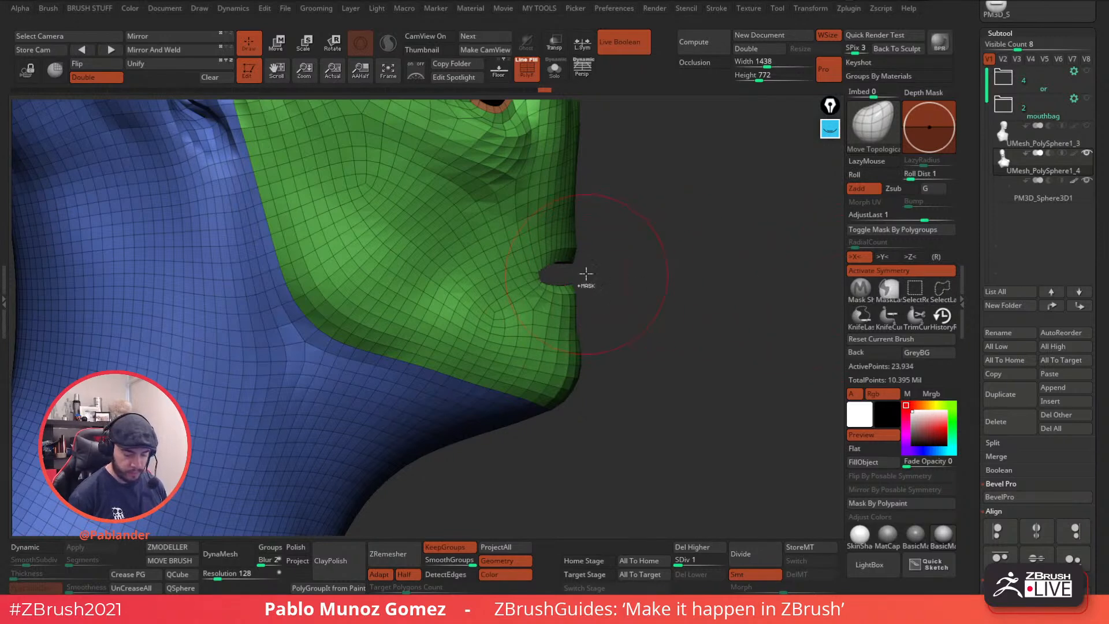
- Isolate the lower lip and chin polygons with SelectLasso, hide the stray faces at their rear edge, and invert the visibility
{"action": "key", "text": "ctrl+shift"}
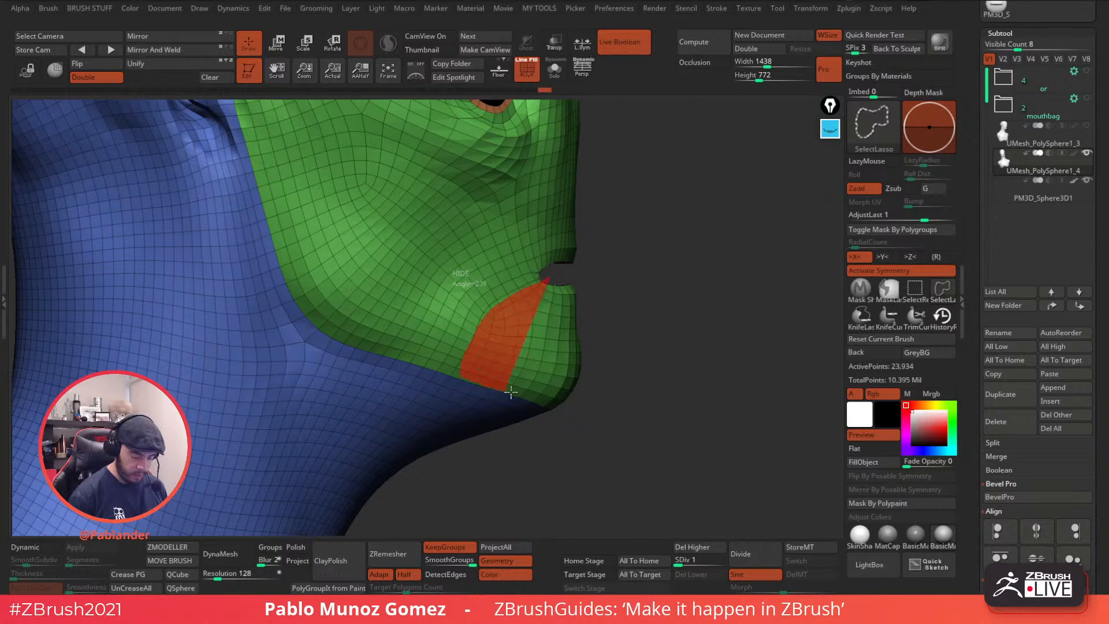
{"action": "left_click_drag", "start_coordinate": [633, 268], "coordinate": [633, 298]}
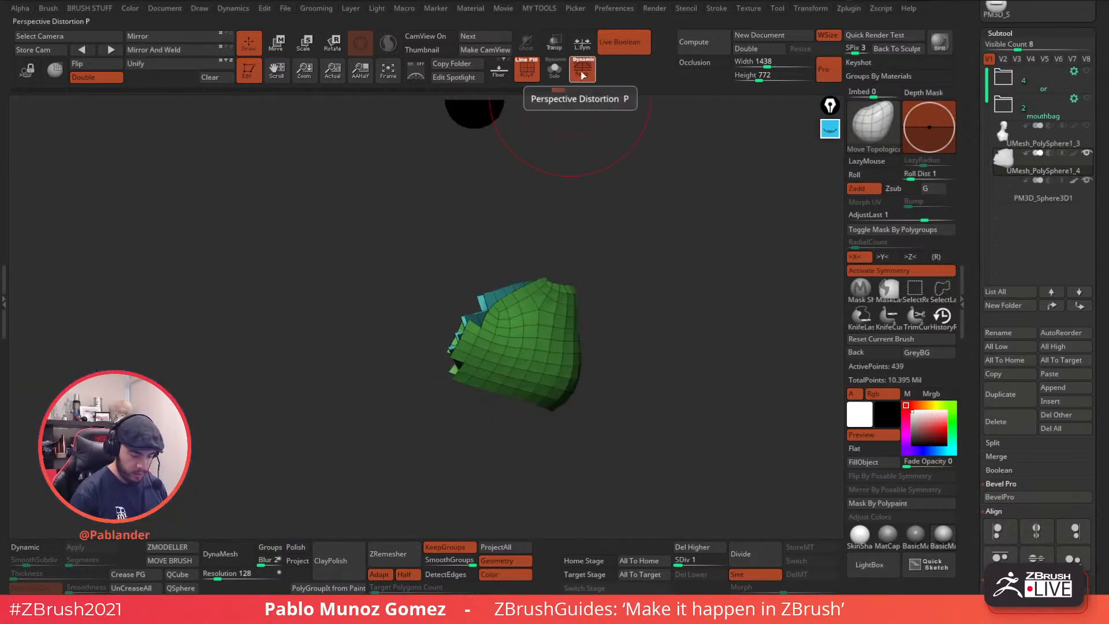
{"action": "mouse_move", "coordinate": [553, 248]}
{"action": "left_mouse_down"}
{"action": "mouse_move", "coordinate": [579, 179]}
{"action": "mouse_move", "coordinate": [564, 251]}
{"action": "mouse_move", "coordinate": [553, 249]}
{"action": "left_mouse_up"}
{"action": "left_click_drag", "start_coordinate": [475, 303], "coordinate": [467, 331], "text": "ctrl+alt+shift"}
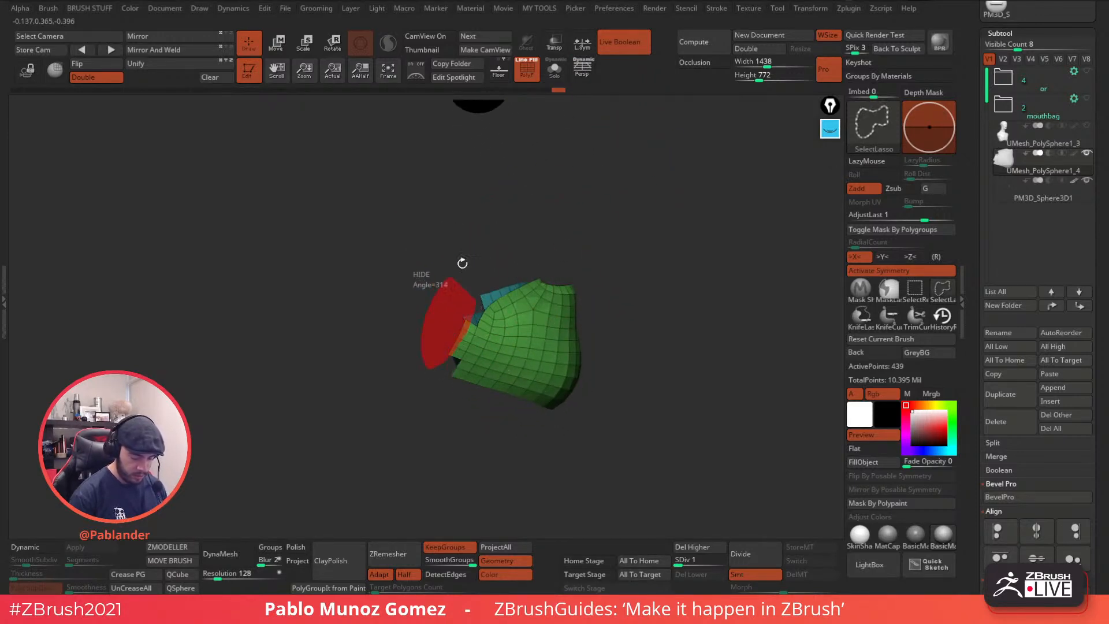
{"action": "mouse_move", "coordinate": [601, 254]}
{"action": "left_mouse_down"}
{"action": "mouse_move", "coordinate": [616, 277]}
{"action": "mouse_move", "coordinate": [668, 292]}
{"action": "mouse_move", "coordinate": [638, 292]}
{"action": "mouse_move", "coordinate": [664, 280]}
{"action": "left_mouse_up"}
{"action": "left_click", "coordinate": [674, 272], "text": "ctrl+shift"}
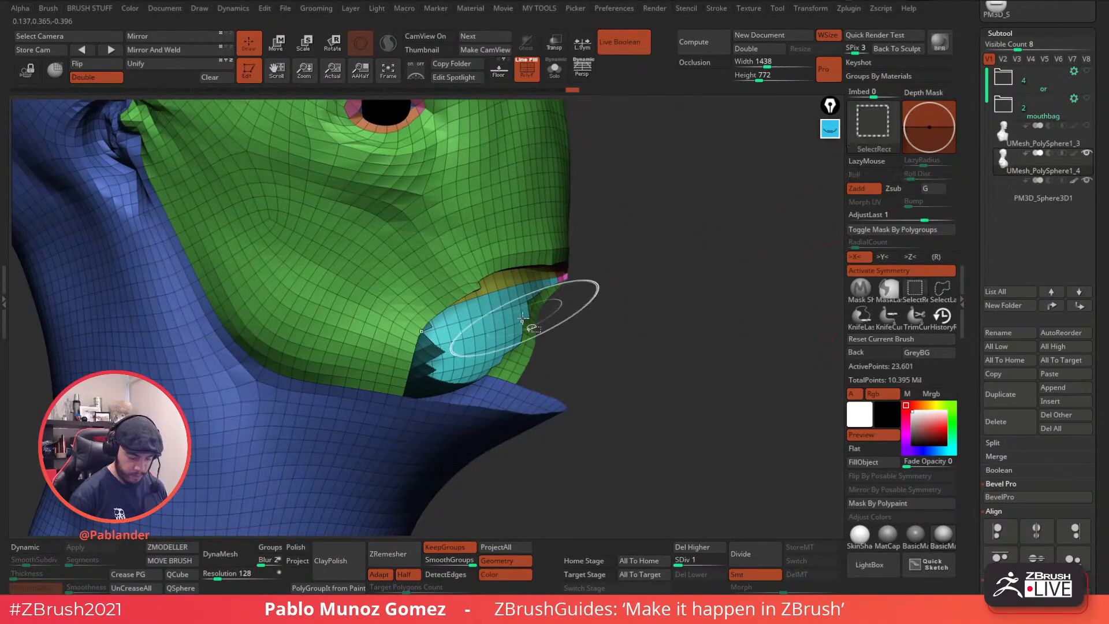
- Hide the lower mouth interior and extra lip-edge faces, and invert the visibility to isolate the whole lower mouth region
{"action": "left_click_drag", "start_coordinate": [527, 316], "coordinate": [518, 317], "text": "ctrl+alt+shift"}
{"action": "left_click_drag", "start_coordinate": [617, 300], "coordinate": [651, 299]}
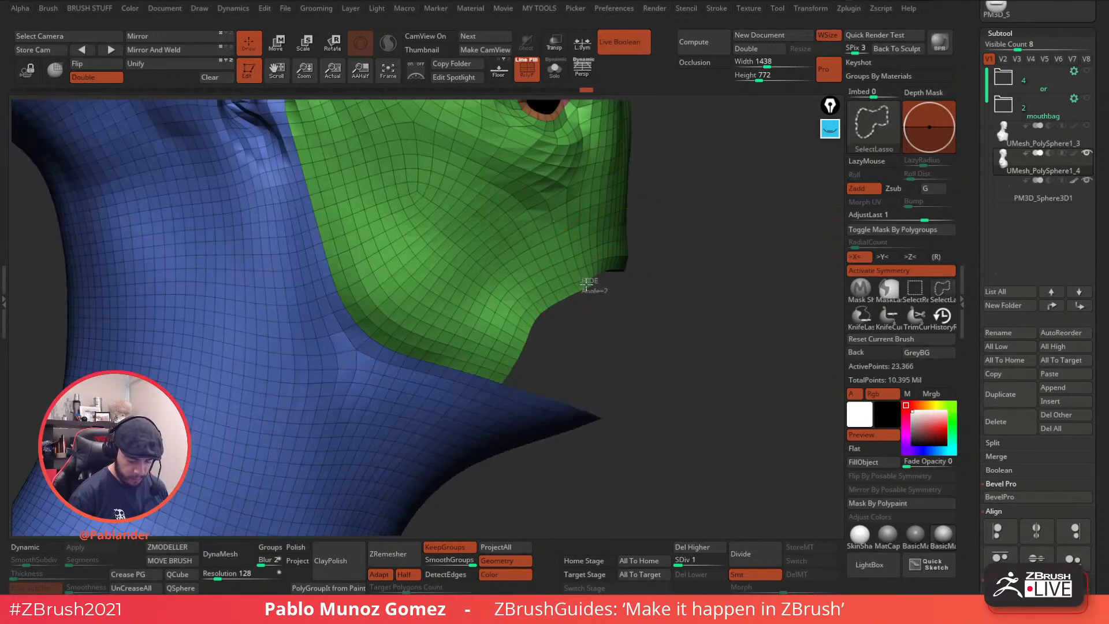
{"action": "left_click_drag", "start_coordinate": [498, 377], "coordinate": [500, 374], "text": "ctrl+shift"}
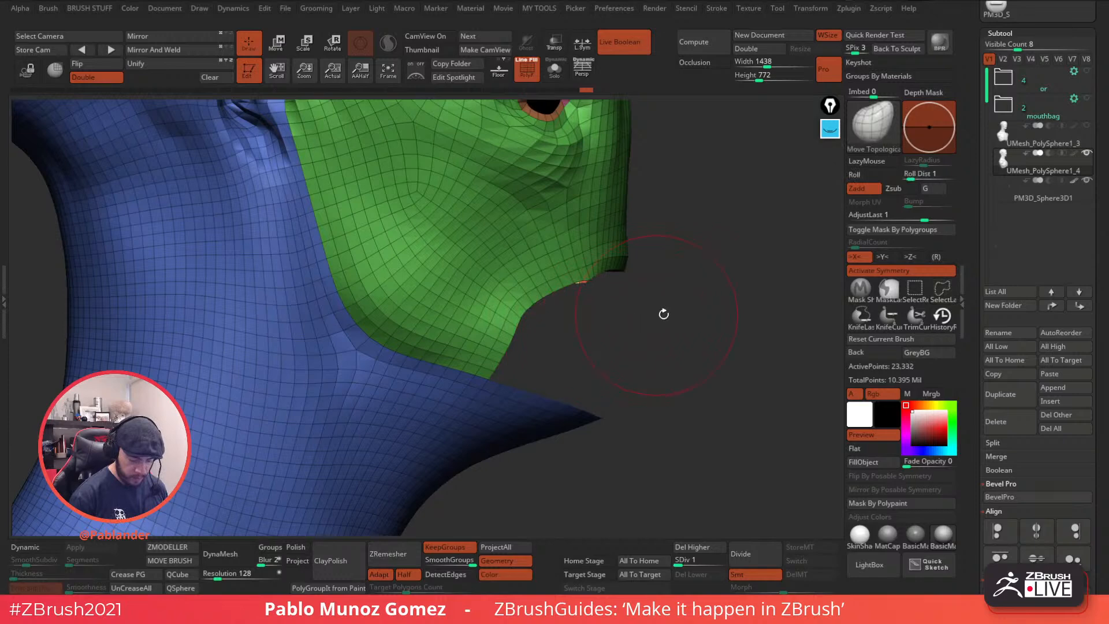
{"action": "left_click_drag", "start_coordinate": [689, 333], "coordinate": [611, 361]}
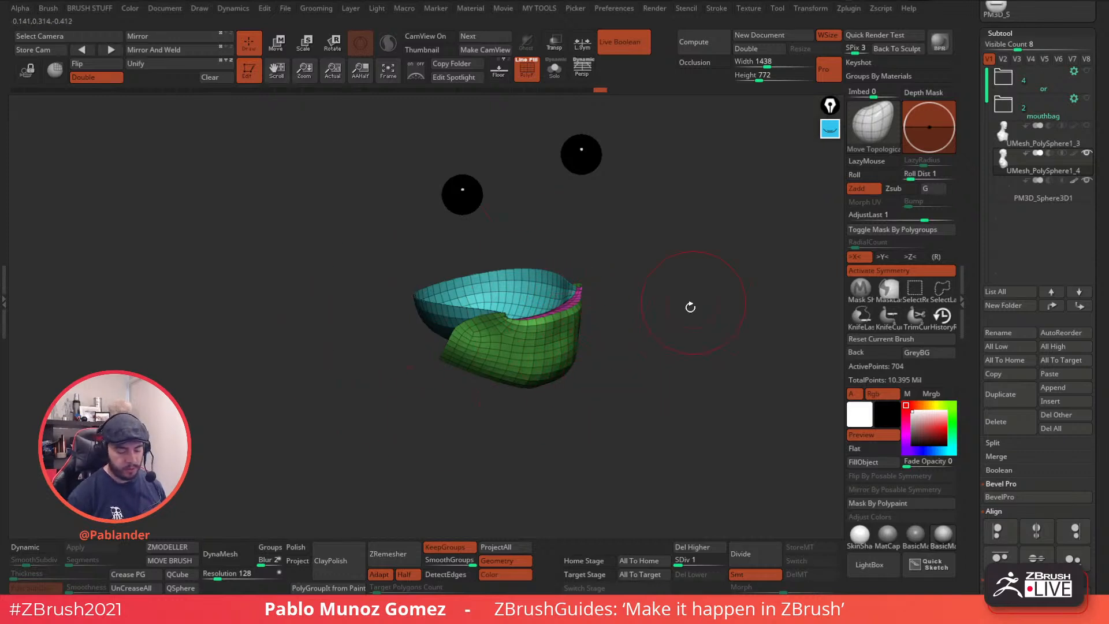
- Assign new polygroups to the visible lower lip, chin and mouth interior with ReGroupVisible, and show the whole mesh again
{"action": "left_click_drag", "start_coordinate": [978, 319], "coordinate": [970, 231]}
{"action": "key", "text": "space"}
{"action": "key", "text": "space"}
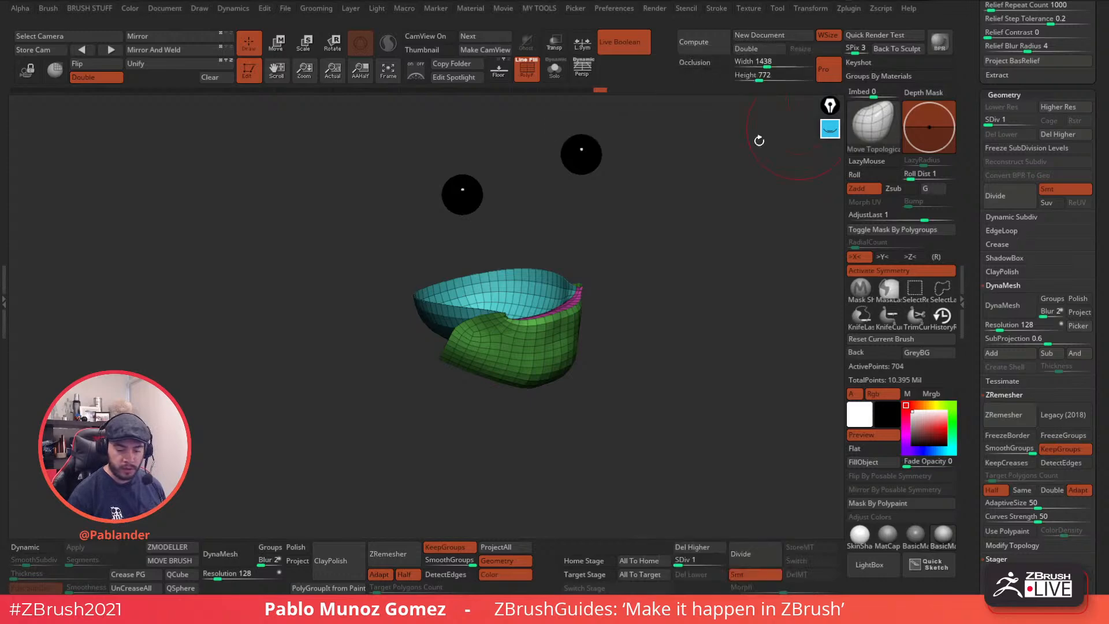
{"action": "left_click_drag", "start_coordinate": [979, 352], "coordinate": [978, 197]}
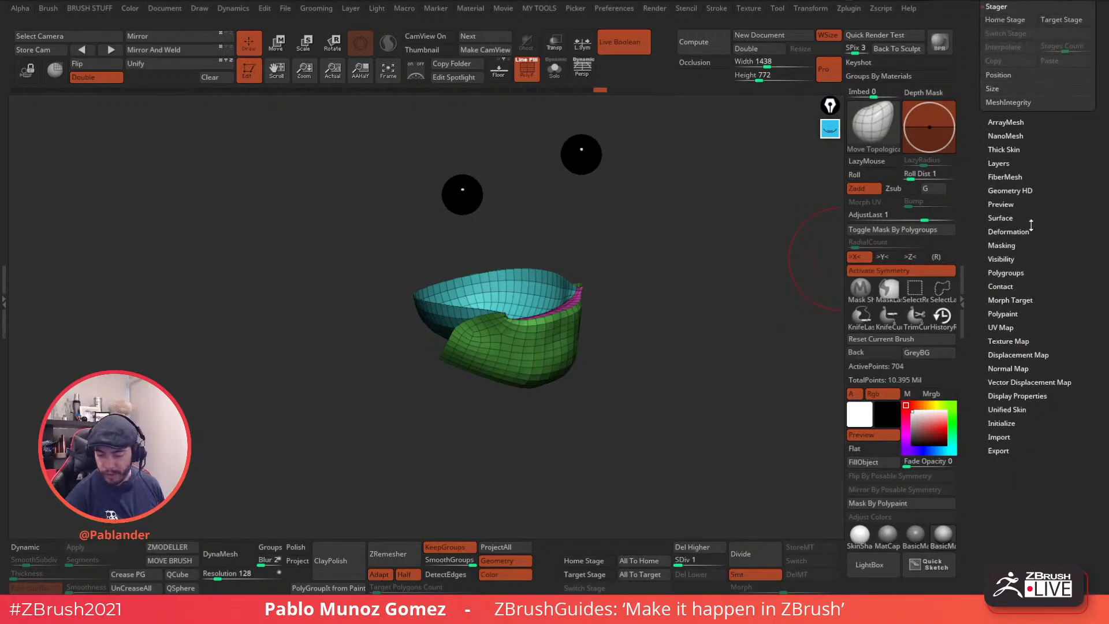
{"action": "left_click", "coordinate": [1025, 269]}
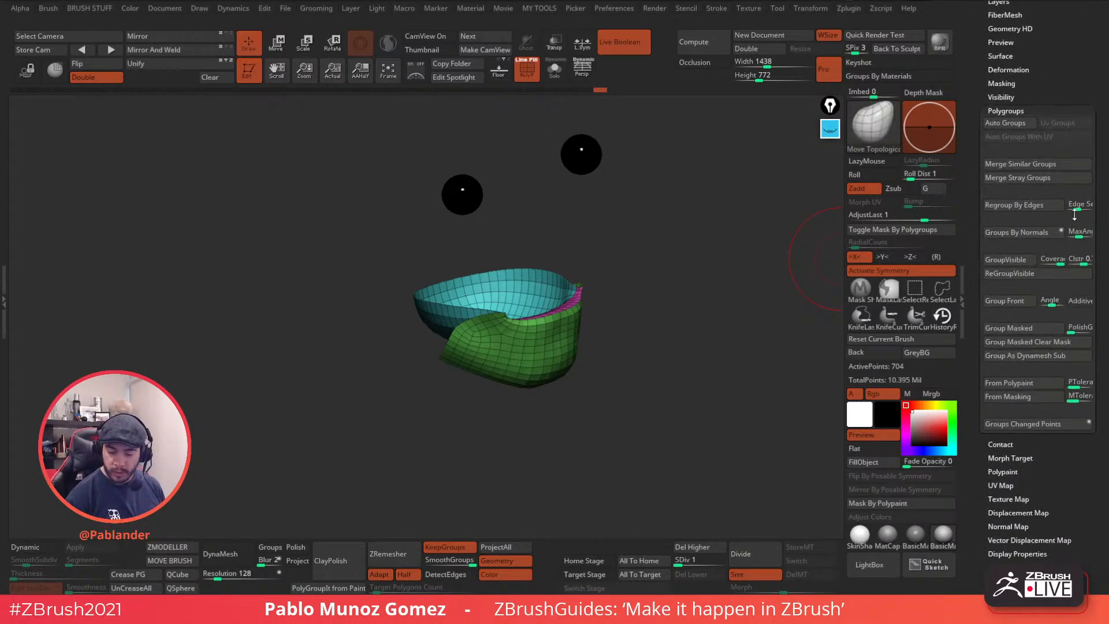
{"action": "left_click", "coordinate": [1034, 276]}
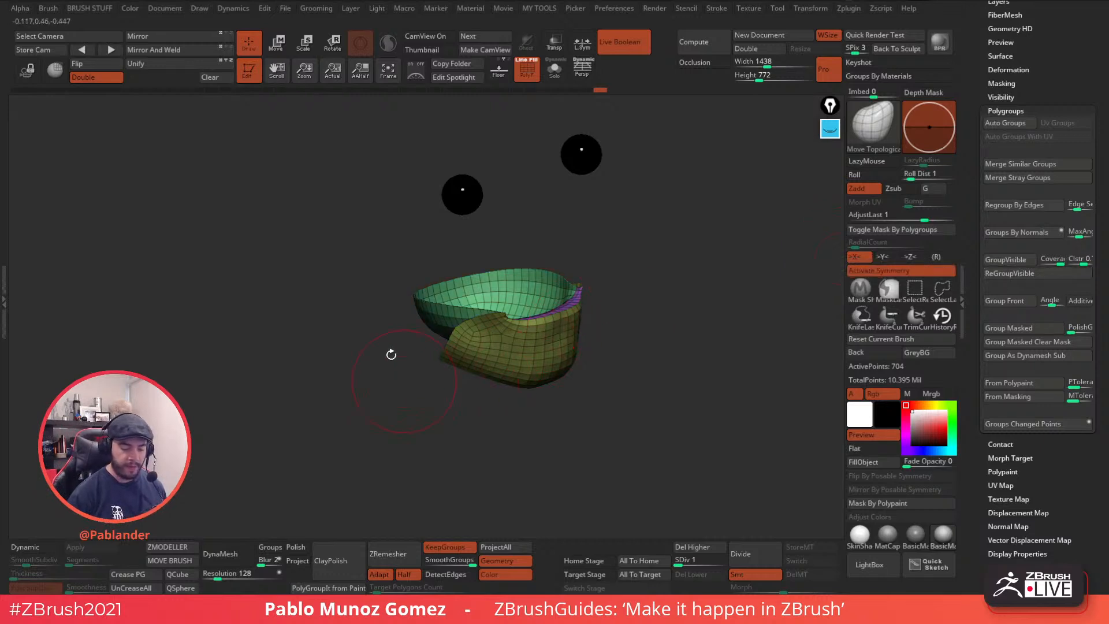
{"action": "mouse_move", "coordinate": [649, 364]}
{"action": "left_mouse_down"}
{"action": "mouse_move", "coordinate": [649, 388]}
{"action": "mouse_move", "coordinate": [622, 311]}
{"action": "mouse_move", "coordinate": [656, 299]}
{"action": "mouse_move", "coordinate": [574, 302]}
{"action": "mouse_move", "coordinate": [664, 295]}
{"action": "mouse_move", "coordinate": [629, 231]}
{"action": "left_mouse_up"}
{"action": "left_click", "coordinate": [667, 321], "text": "ctrl+shift"}
{"action": "left_click_drag", "start_coordinate": [544, 261], "coordinate": [551, 270]}
{"action": "right_click_drag", "start_coordinate": [614, 326], "coordinate": [658, 321]}
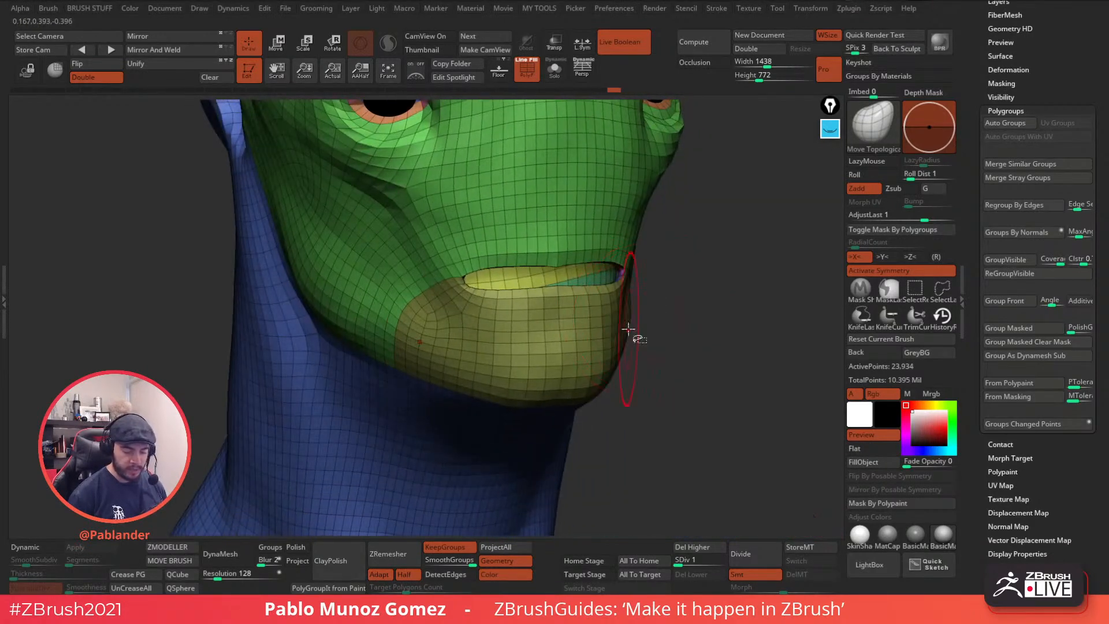
- Isolate the lower lip and chin polygroups to inspect them, and show the whole mesh again
{"action": "key", "text": "ctrl+shift"}
{"action": "key", "text": "ctrl+shift"}
{"action": "left_click", "coordinate": [579, 328], "text": "ctrl+shift"}
{"action": "left_click", "coordinate": [673, 302], "text": "ctrl+shift"}
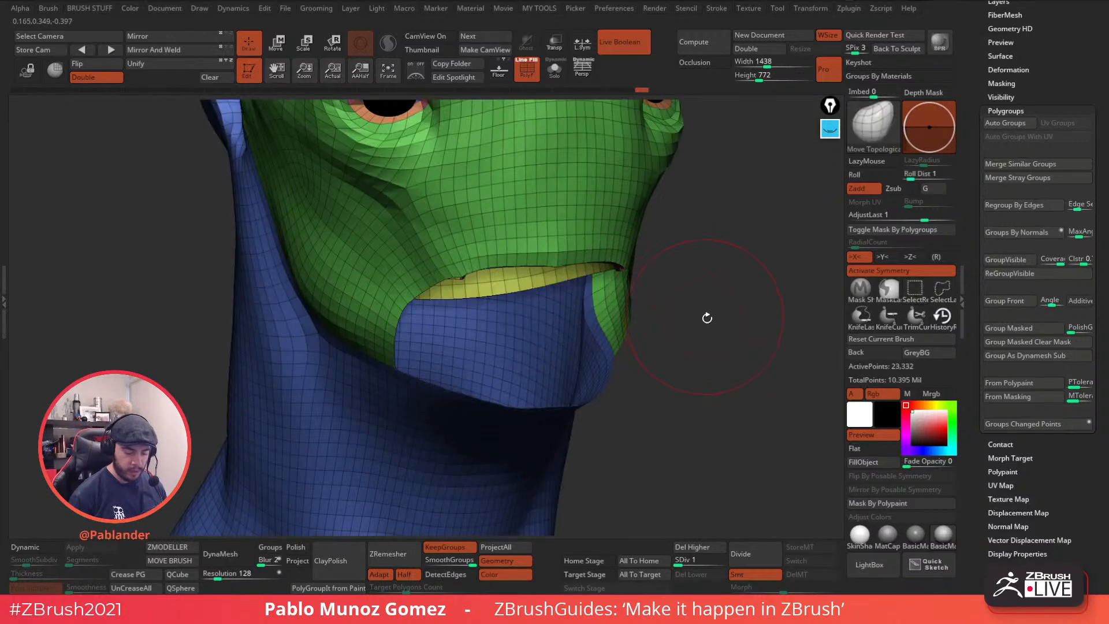
{"action": "left_click", "coordinate": [705, 316], "text": "ctrl+shift"}
{"action": "key", "text": "ctrl+shift"}
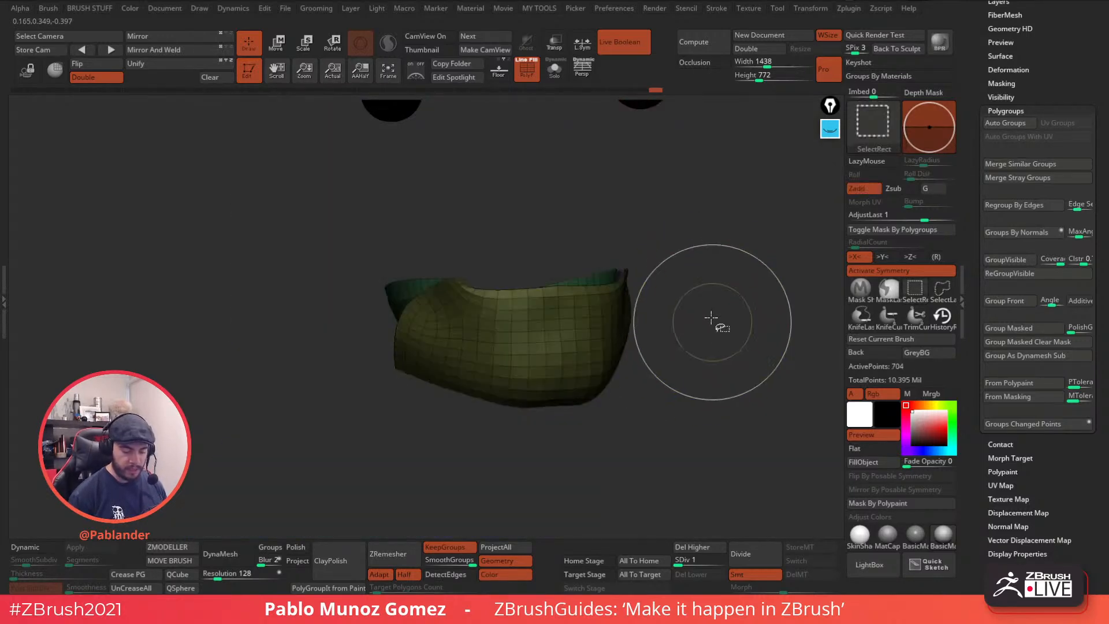
{"action": "left_click", "coordinate": [639, 314], "text": "ctrl+shift"}
{"action": "right_click_drag", "start_coordinate": [618, 317], "coordinate": [595, 273]}
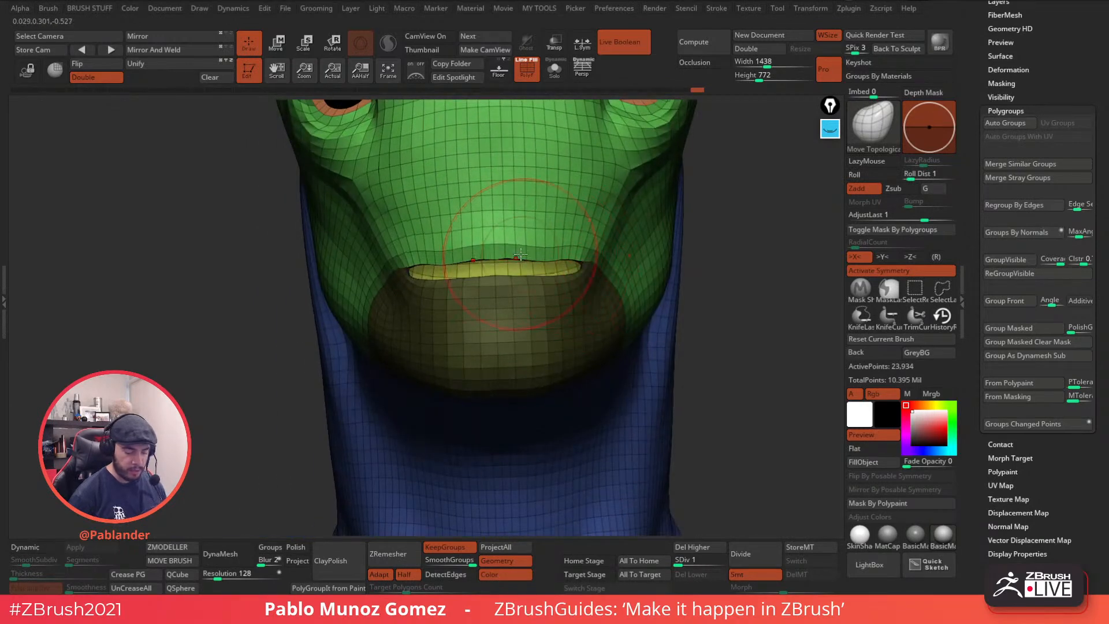
- Shape and smooth the upper lip's edge against the masked lower lip, and raise the mesh to subdivision level 2
{"action": "left_click_drag", "start_coordinate": [520, 255], "coordinate": [524, 249]}
{"action": "right_click_drag", "start_coordinate": [557, 248], "coordinate": [571, 301]}
{"action": "left_click_drag", "start_coordinate": [570, 244], "coordinate": [495, 253], "text": "shift"}
{"action": "right_click_drag", "start_coordinate": [538, 307], "coordinate": [542, 271]}
{"action": "right_click_drag", "start_coordinate": [684, 364], "coordinate": [692, 404]}
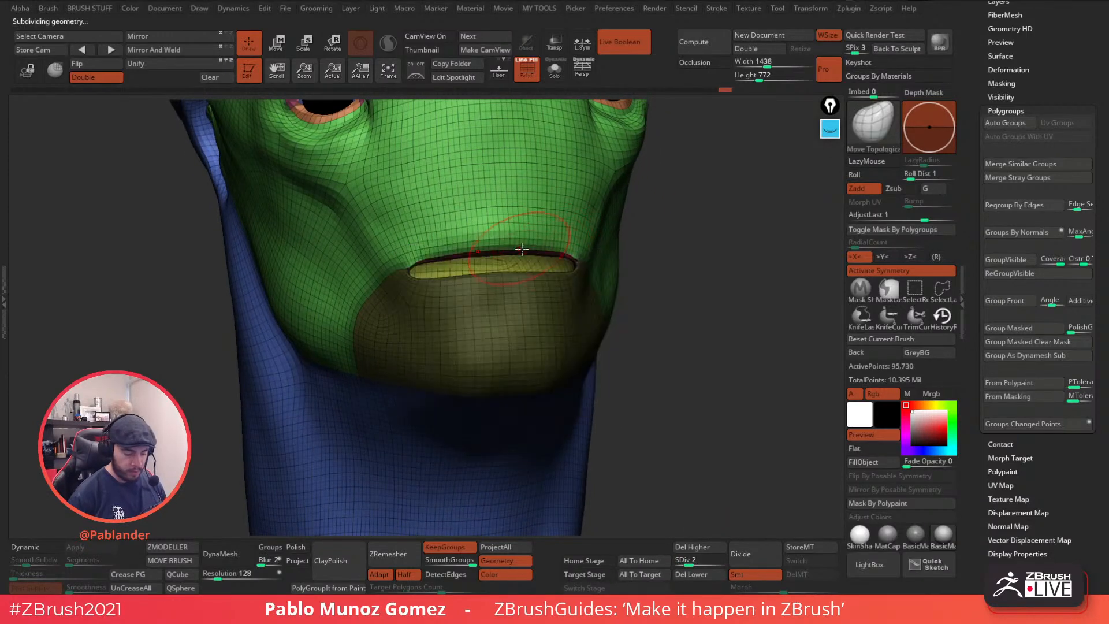
- Lower the upper lip toward the masked lower lip with Move Topological at a draw size of about 32.7
{"action": "mouse_move", "coordinate": [530, 248]}
{"action": "right_mouse_down"}
{"action": "mouse_move", "coordinate": [507, 257]}
{"action": "mouse_move", "coordinate": [426, 240]}
{"action": "mouse_move", "coordinate": [470, 277]}
{"action": "right_mouse_up"}
{"action": "key", "text": "space"}
{"action": "left_click_drag", "start_coordinate": [469, 274], "coordinate": [470, 282]}
{"action": "right_click_drag", "start_coordinate": [470, 282], "coordinate": [502, 273]}
{"action": "key", "text": "space"}
{"action": "left_click_drag", "start_coordinate": [502, 272], "coordinate": [500, 273]}
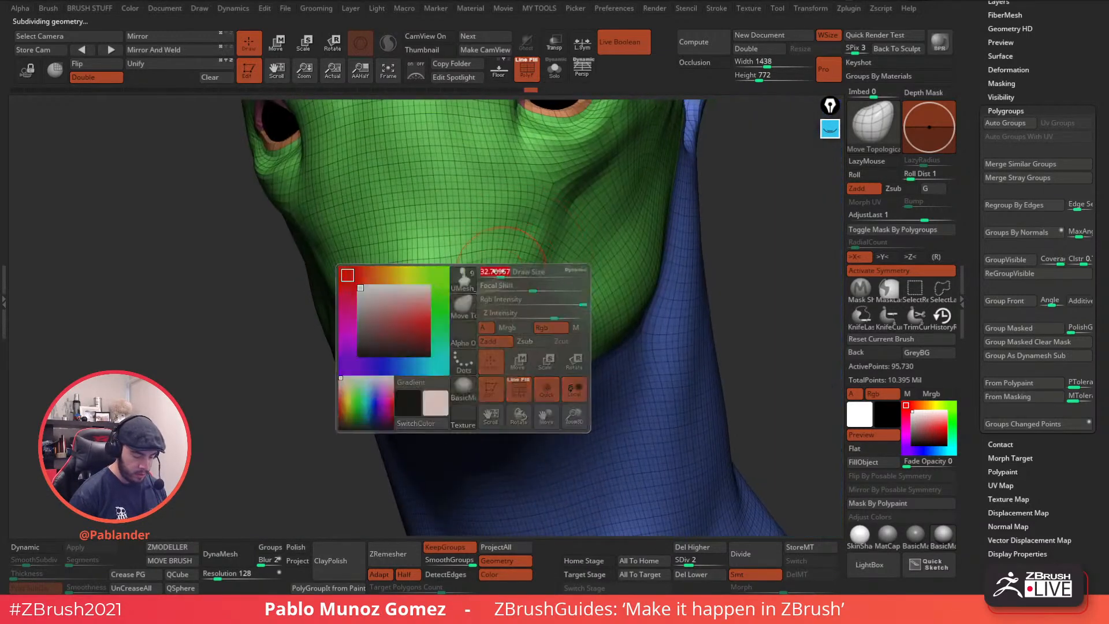
{"action": "right_click_drag", "start_coordinate": [499, 277], "coordinate": [486, 271]}
{"action": "key", "text": "space"}
{"action": "left_click_drag", "start_coordinate": [486, 271], "coordinate": [488, 271]}
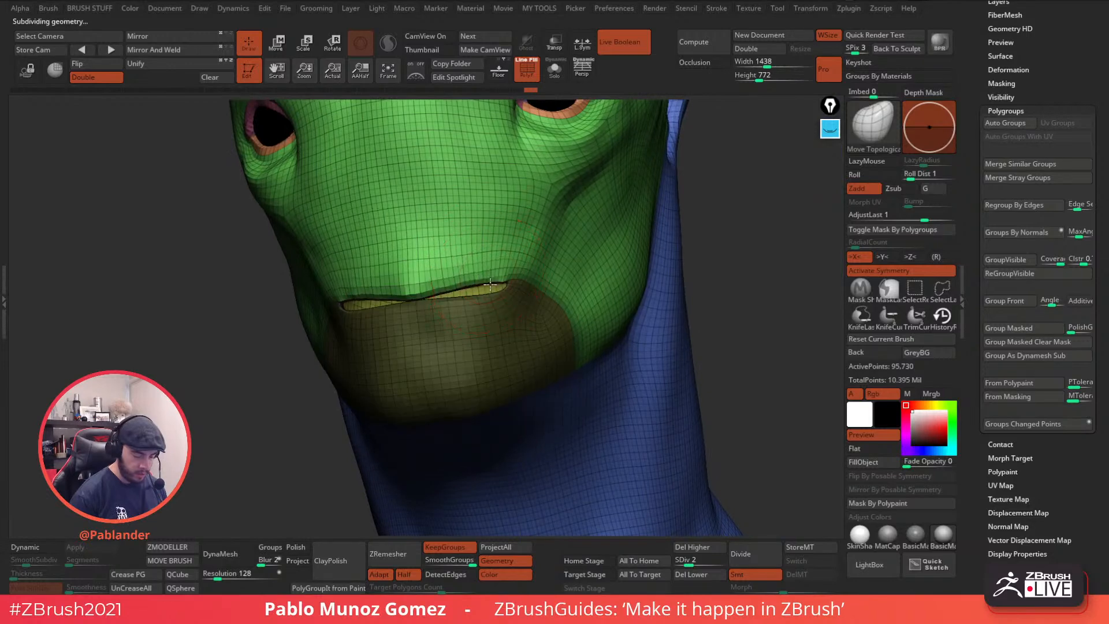
{"action": "right_click_drag", "start_coordinate": [421, 295], "coordinate": [492, 281]}
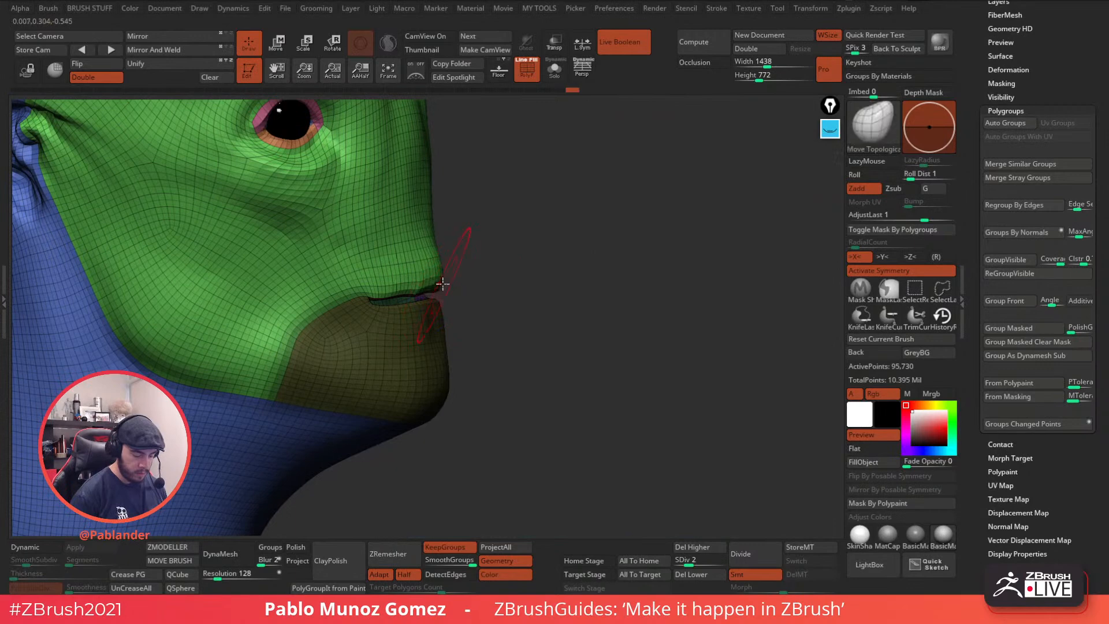
- Invert the mask to adjust the lower lip's edge from the side, and invert it back onto the lower lip
{"action": "left_click", "coordinate": [470, 293], "text": "ctrl"}
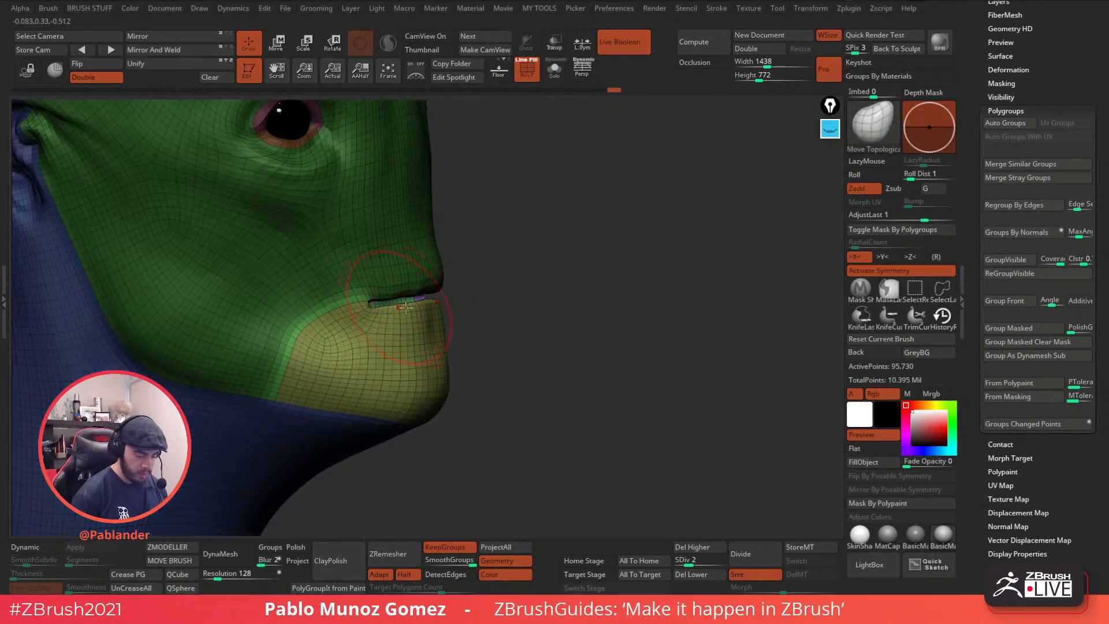
{"action": "right_click_drag", "start_coordinate": [434, 304], "coordinate": [517, 266]}
{"action": "left_click", "coordinate": [601, 248], "text": "ctrl"}
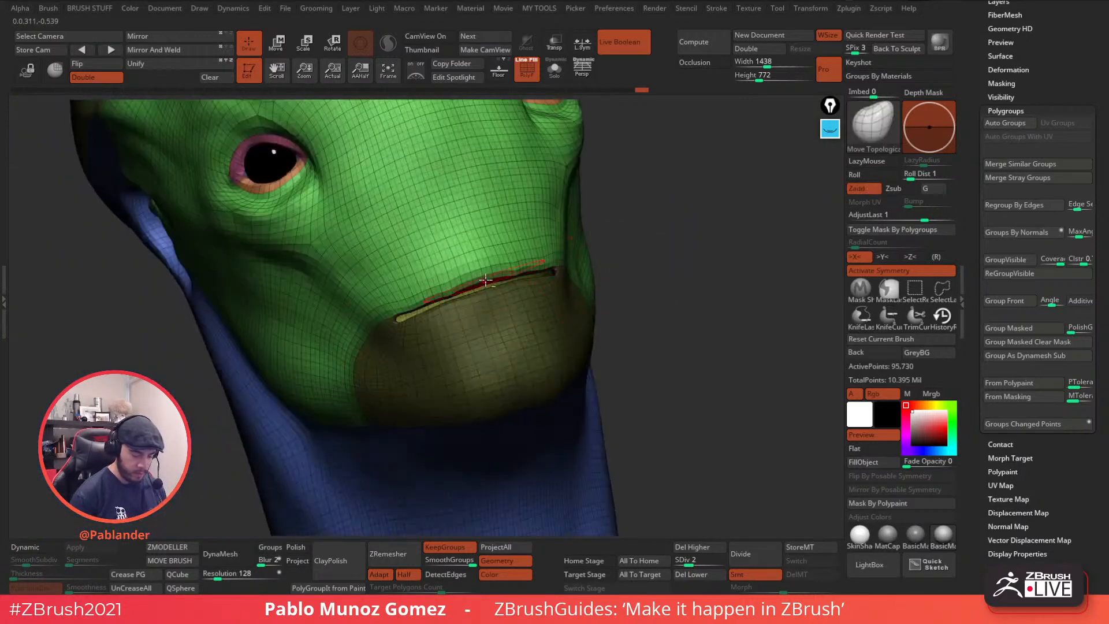
- Narrow the remaining mouth gap by moving the upper lip onto the lower lip and smoothing its edge
{"action": "left_click_drag", "start_coordinate": [492, 282], "coordinate": [502, 275]}
{"action": "mouse_move", "coordinate": [502, 270]}
{"action": "right_mouse_down"}
{"action": "mouse_move", "coordinate": [534, 265]}
{"action": "mouse_move", "coordinate": [509, 272]}
{"action": "mouse_move", "coordinate": [548, 277]}
{"action": "right_mouse_up"}
{"action": "right_click", "coordinate": [528, 263]}
{"action": "right_click", "coordinate": [557, 286]}
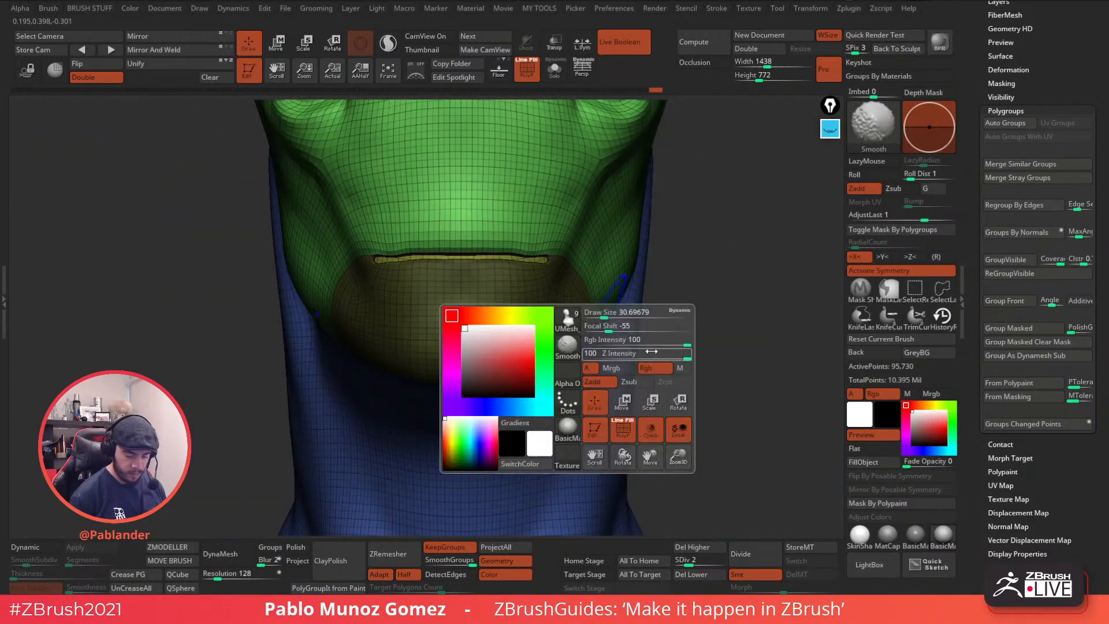
{"action": "left_click_drag", "start_coordinate": [576, 252], "coordinate": [508, 245]}
{"action": "mouse_move", "coordinate": [508, 246]}
{"action": "right_mouse_down", "text": "shift"}
{"action": "mouse_move", "coordinate": [476, 250]}
{"action": "mouse_move", "coordinate": [574, 263]}
{"action": "right_mouse_up", "text": "shift"}
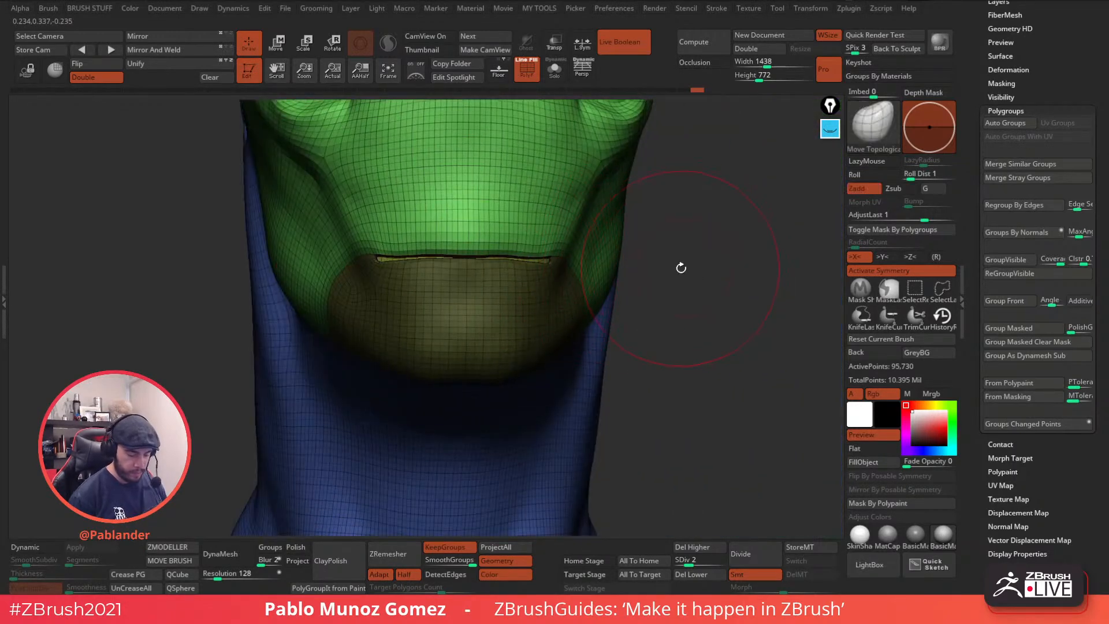
- Invert the mask to adjust the lower lip near the mouth corner in side view, and clear the mask
{"action": "right_click", "coordinate": [678, 265]}
{"action": "left_click", "coordinate": [644, 275], "text": "ctrl"}
{"action": "mouse_move", "coordinate": [551, 261]}
{"action": "right_mouse_down"}
{"action": "mouse_move", "coordinate": [561, 263]}
{"action": "mouse_move", "coordinate": [540, 267]}
{"action": "right_mouse_up"}
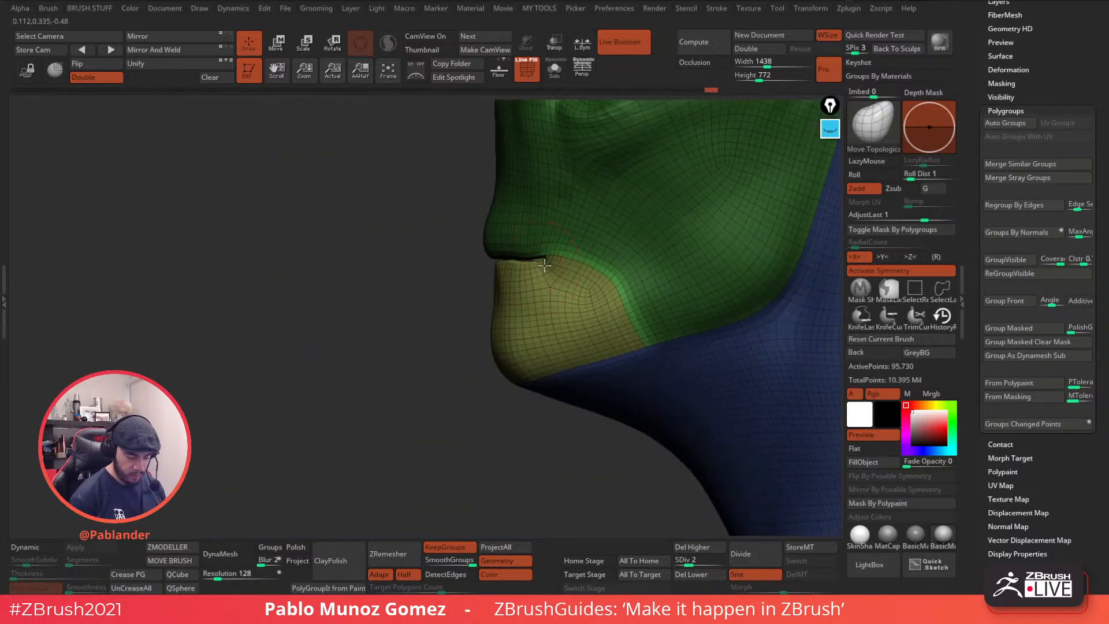
{"action": "mouse_move", "coordinate": [425, 334]}
{"action": "right_mouse_down", "text": "shift"}
{"action": "mouse_move", "coordinate": [547, 264]}
{"action": "mouse_move", "coordinate": [529, 277]}
{"action": "right_mouse_up", "text": "shift"}
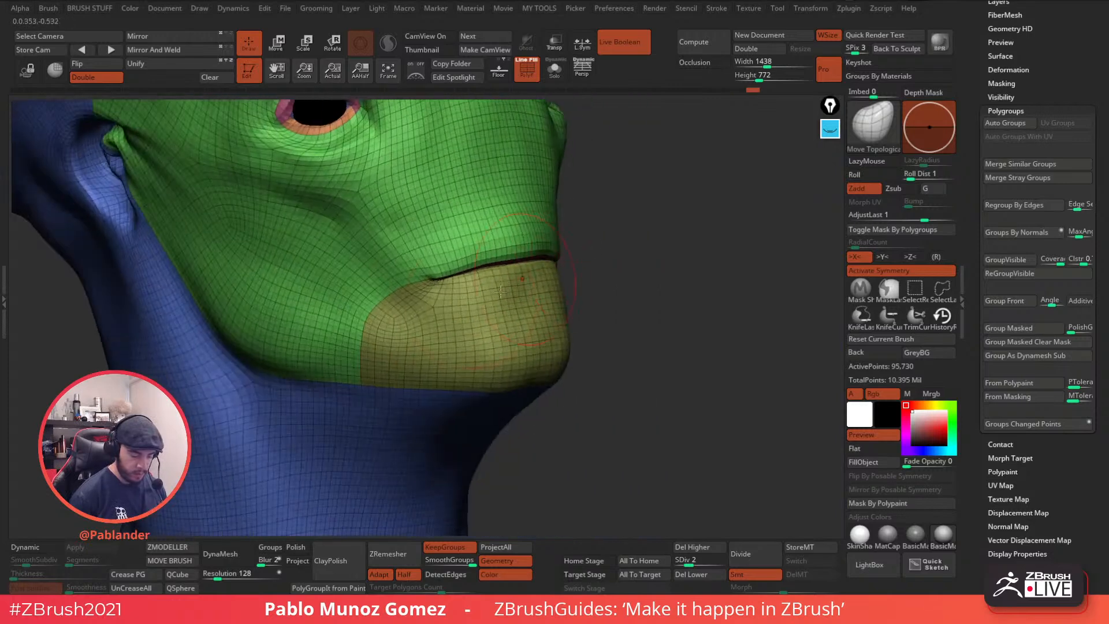
- Shape the unmasked mouth corner and the front of the upper lip with Move Topological
{"action": "left_click_drag", "start_coordinate": [420, 287], "coordinate": [418, 293]}
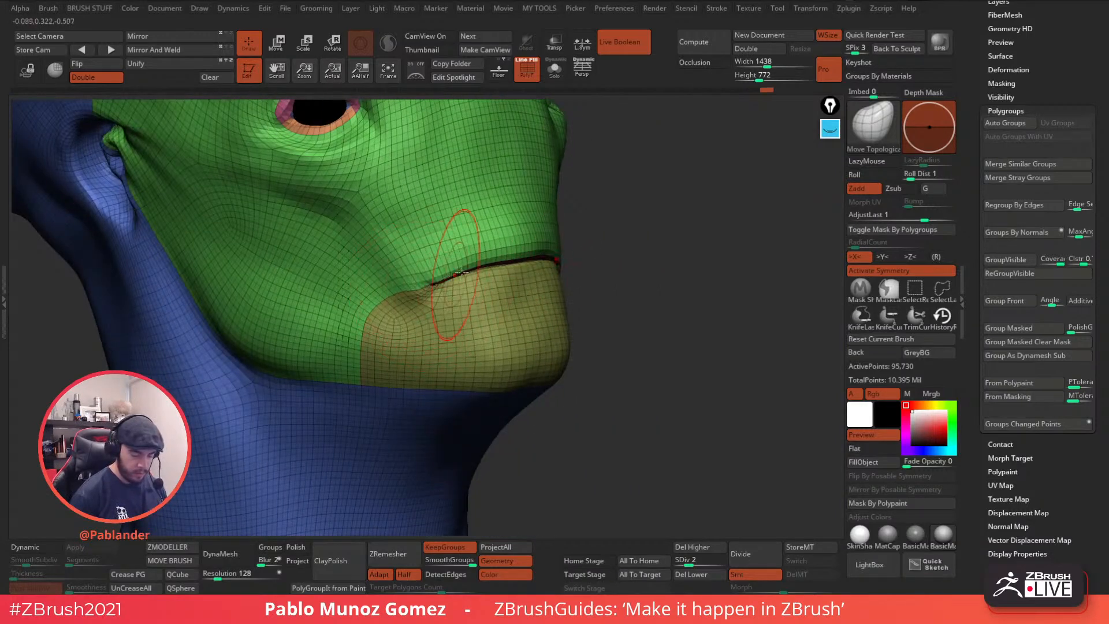
{"action": "left_click_drag", "start_coordinate": [522, 252], "coordinate": [520, 245]}
{"action": "mouse_move", "coordinate": [606, 264]}
{"action": "right_mouse_down"}
{"action": "mouse_move", "coordinate": [569, 245]}
{"action": "mouse_move", "coordinate": [581, 269]}
{"action": "mouse_move", "coordinate": [539, 267]}
{"action": "right_mouse_up"}
- Set the bust to subdivision level 5, turn off polyframes and Live Boolean, and choose the Clay brush
{"action": "mouse_move", "coordinate": [690, 223]}
{"action": "right_mouse_down"}
{"action": "mouse_move", "coordinate": [545, 276]}
{"action": "mouse_move", "coordinate": [594, 273]}
{"action": "mouse_move", "coordinate": [611, 227]}
{"action": "mouse_move", "coordinate": [647, 272]}
{"action": "mouse_move", "coordinate": [607, 315]}
{"action": "right_mouse_up"}
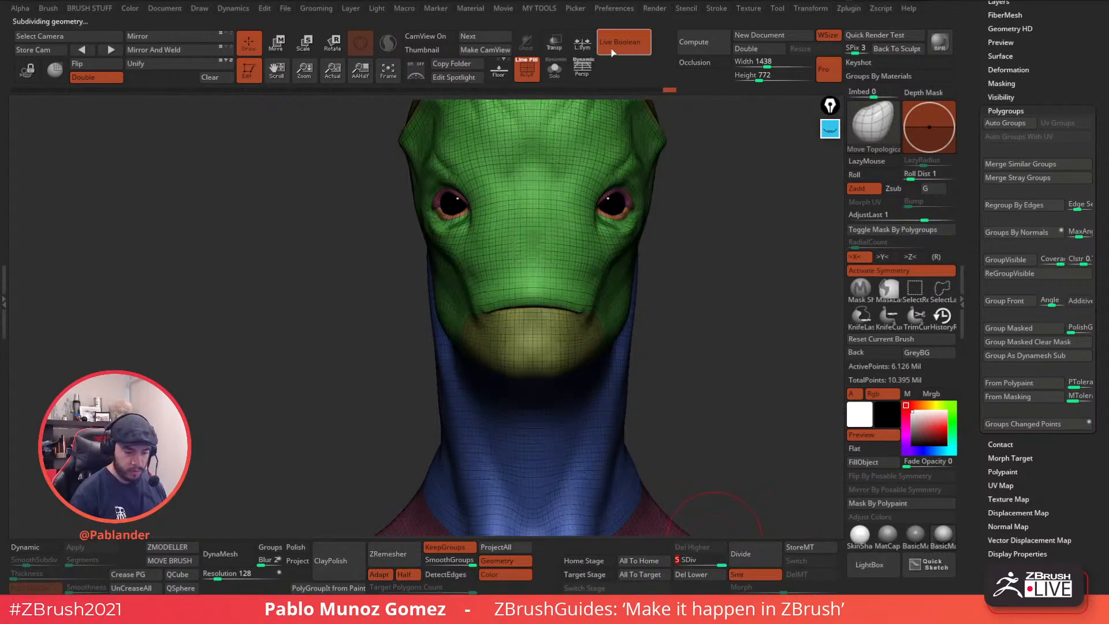
{"action": "left_click", "coordinate": [526, 68]}
{"action": "key", "text": "b"}
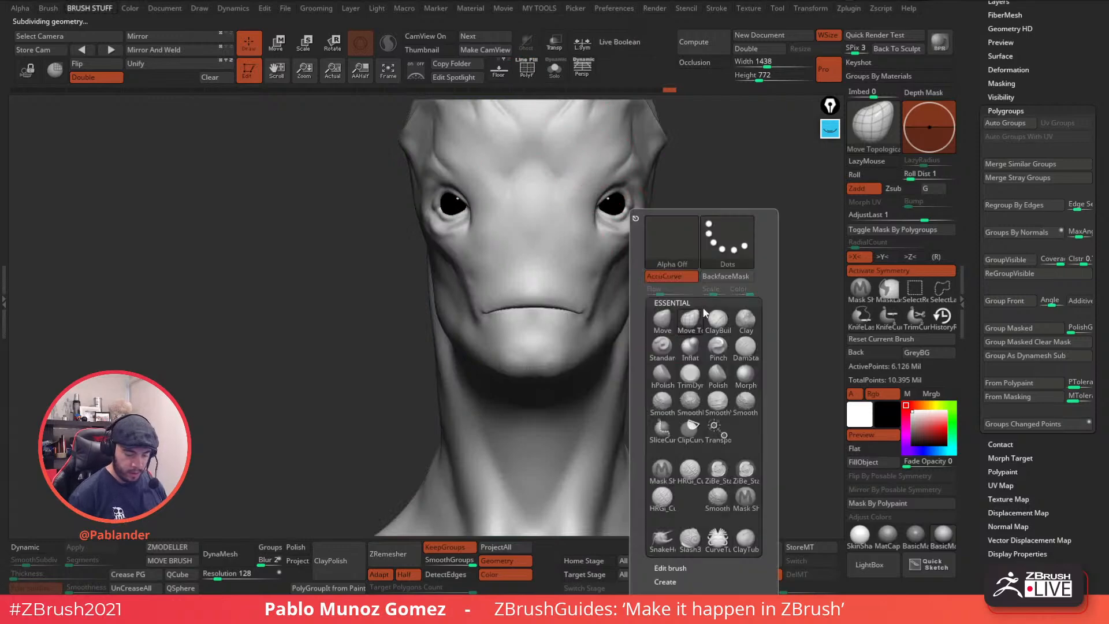
{"action": "left_click", "coordinate": [745, 327]}
- Soften the corners of the mouth, switching the smoothing brush to Smooth Stronger
{"action": "right_click_drag", "start_coordinate": [589, 305], "coordinate": [595, 320], "text": "ctrl"}
{"action": "left_click_drag", "start_coordinate": [586, 314], "coordinate": [573, 316], "text": "shift"}
{"action": "right_click", "coordinate": [634, 263]}
{"action": "right_click_drag", "start_coordinate": [687, 254], "coordinate": [718, 261], "text": "shift"}
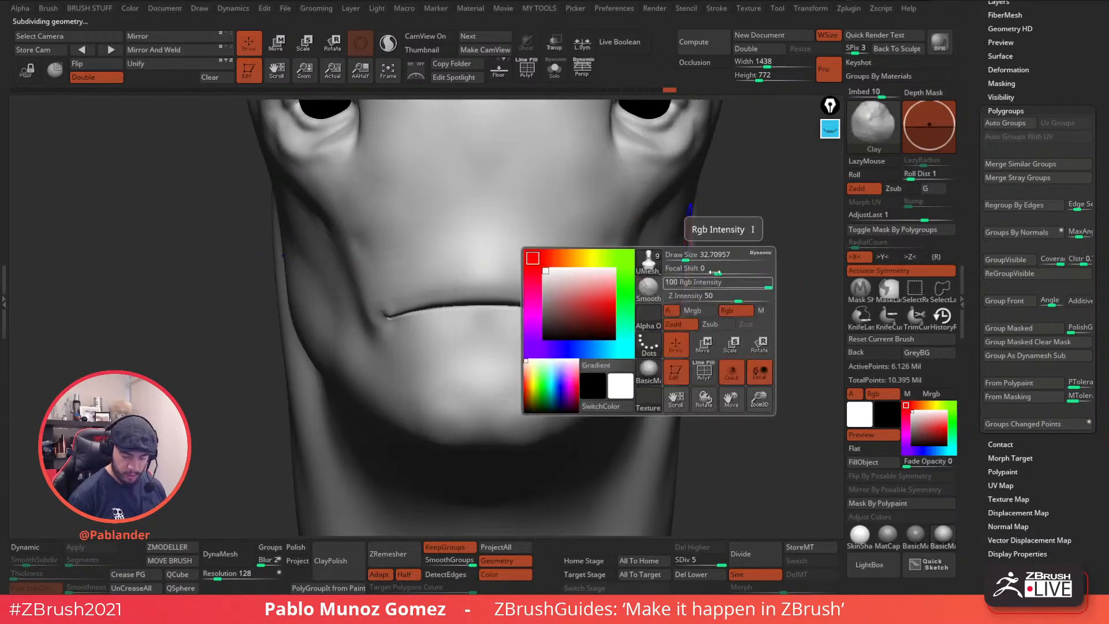
{"action": "key", "text": "b"}
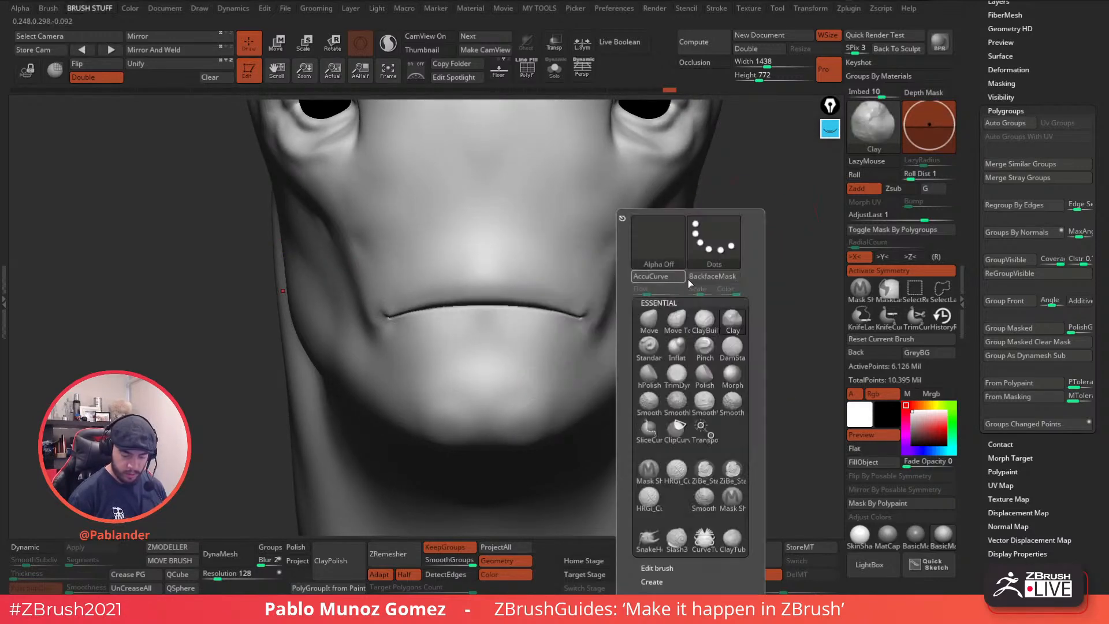
{"action": "left_click", "coordinate": [732, 400]}
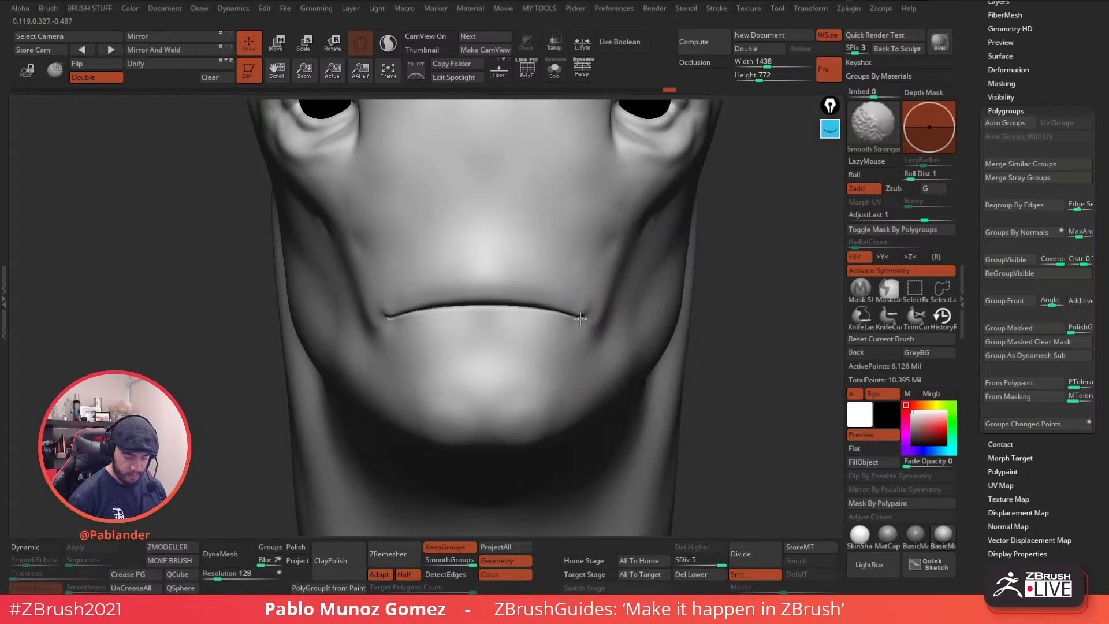
{"action": "right_click_drag", "start_coordinate": [598, 317], "coordinate": [574, 322]}
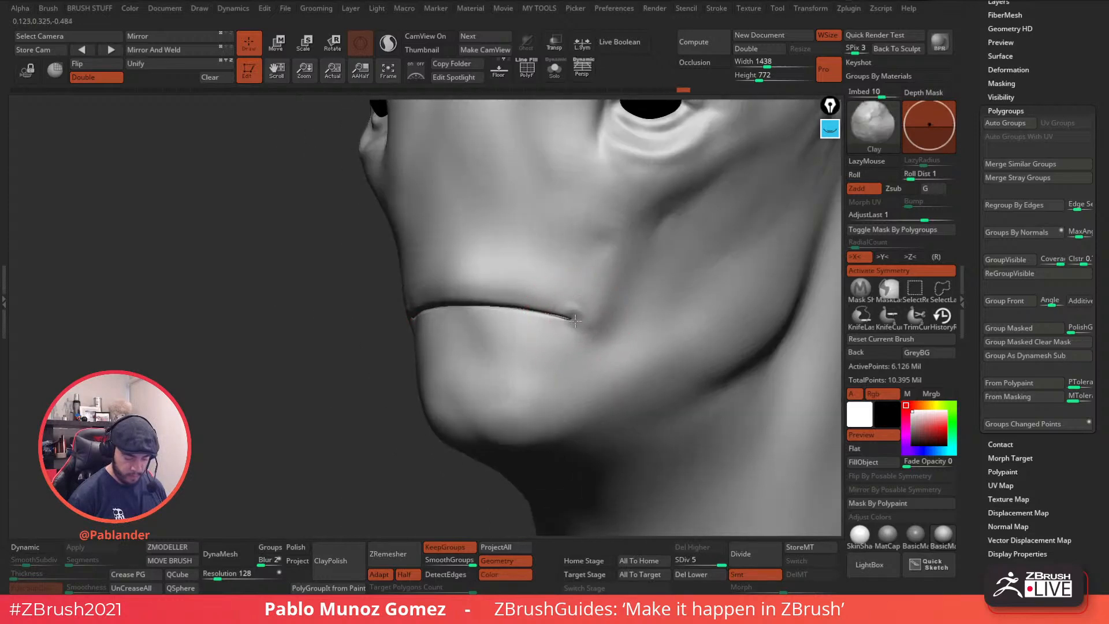
{"action": "key", "text": "shift"}
{"action": "mouse_move", "coordinate": [580, 328]}
{"action": "right_mouse_down", "text": "shift"}
{"action": "mouse_move", "coordinate": [574, 319]}
{"action": "mouse_move", "coordinate": [585, 332]}
{"action": "right_mouse_up", "text": "shift"}
- Choose the Move Topological brush and drop the mesh to subdivision level 3 for work on the mouth corners
{"action": "key", "text": "b"}
{"action": "left_click", "coordinate": [566, 332]}
{"action": "key", "text": "shift+d"}
{"action": "key", "text": "shift+d"}
{"action": "right_click_drag", "start_coordinate": [557, 322], "coordinate": [656, 358]}
{"action": "right_click", "coordinate": [547, 328]}
{"action": "right_click_drag", "start_coordinate": [760, 334], "coordinate": [746, 343], "text": "ctrl"}
- Inflate the lip surface around the mouth corners with the Inflat brush and smooth it
{"action": "key", "text": "b"}
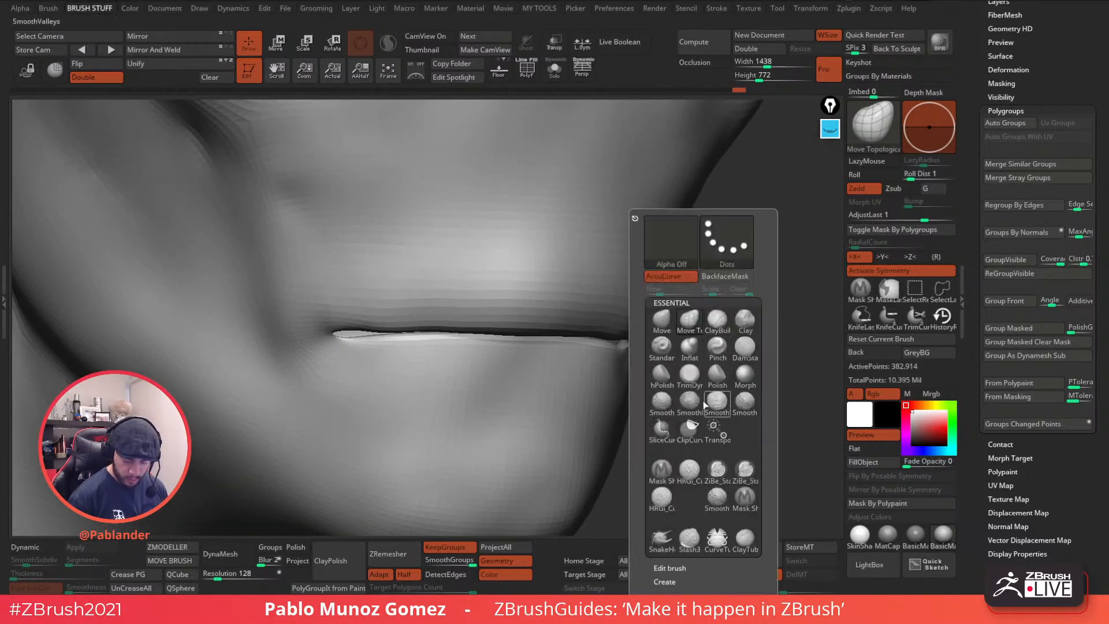
{"action": "key", "text": "i"}
{"action": "key", "text": "n"}
{"action": "left_click_drag", "start_coordinate": [624, 346], "coordinate": [685, 336]}
{"action": "right_click_drag", "start_coordinate": [686, 336], "coordinate": [632, 347]}
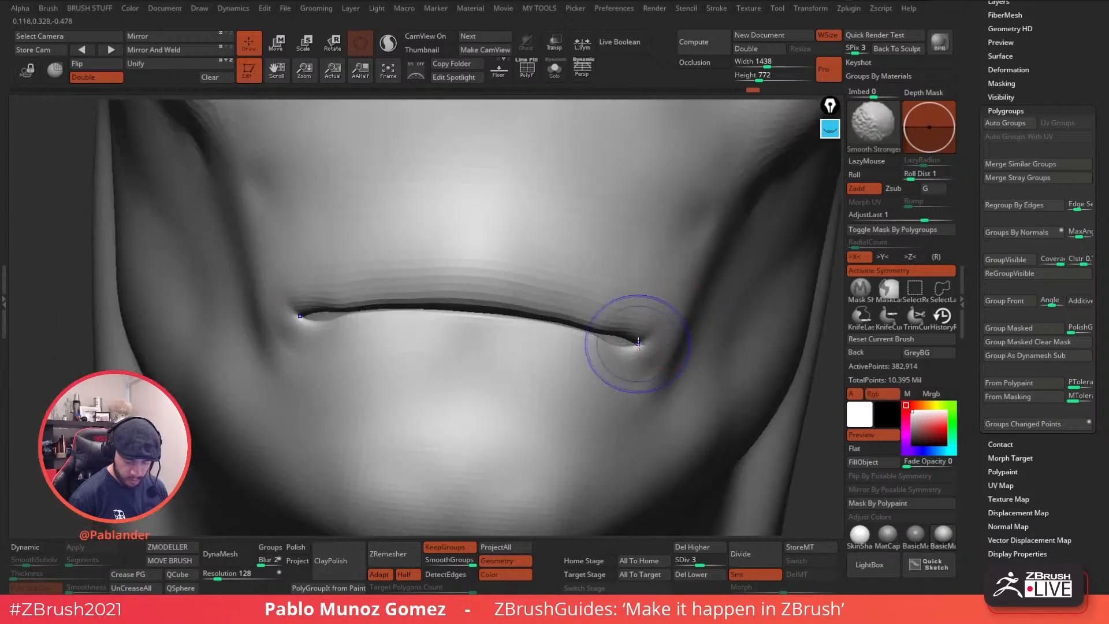
- Switch to Move Topological and arch the lip line by pulling both mouth corners downward
{"action": "key", "text": "b"}
{"action": "key", "text": "m"}
{"action": "key", "text": "v"}
{"action": "key", "text": "b"}
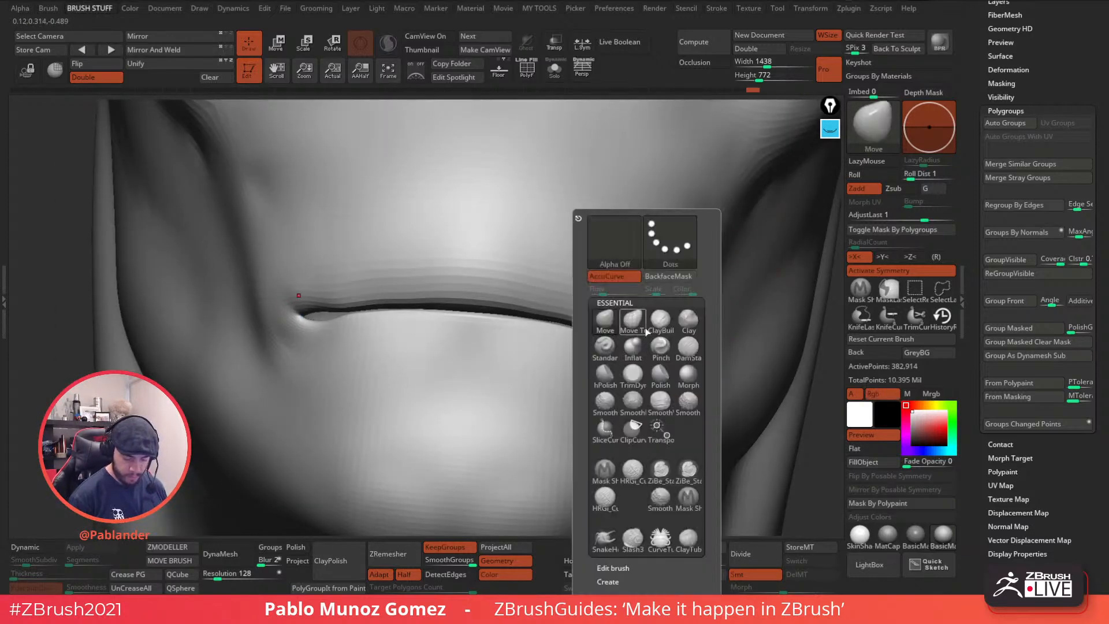
{"action": "key", "text": "m"}
{"action": "key", "text": "t"}
{"action": "key", "text": "space"}
{"action": "left_click_drag", "start_coordinate": [648, 331], "coordinate": [661, 344]}
{"action": "mouse_move", "coordinate": [661, 343]}
{"action": "right_mouse_down"}
{"action": "mouse_move", "coordinate": [596, 351]}
{"action": "mouse_move", "coordinate": [651, 358]}
{"action": "mouse_move", "coordinate": [617, 352]}
{"action": "right_mouse_up"}
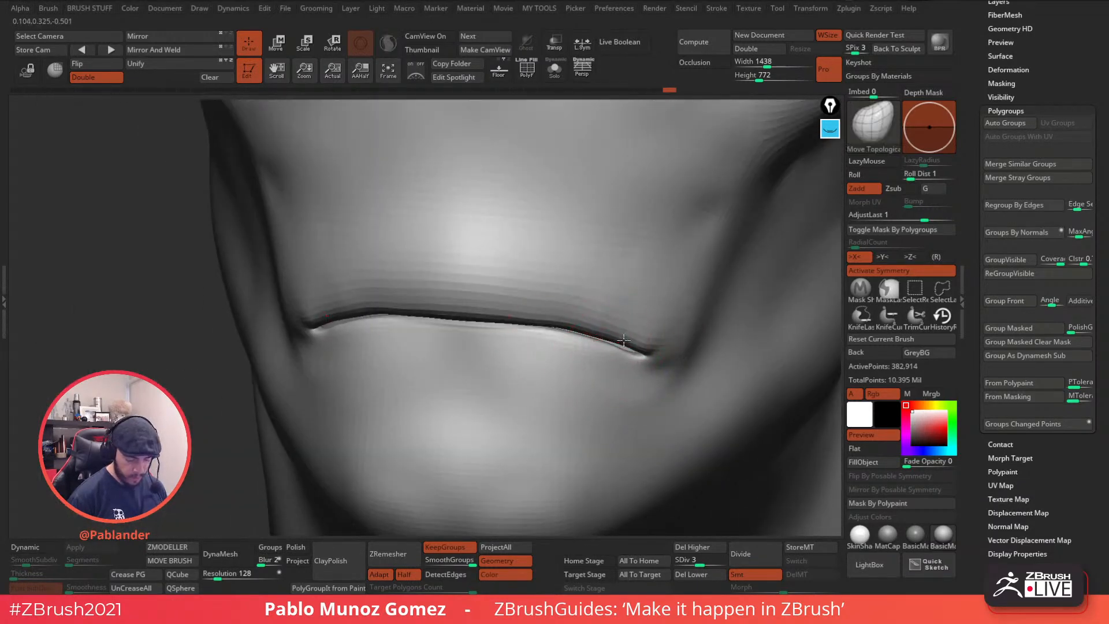
{"action": "right_click_drag", "start_coordinate": [653, 349], "coordinate": [667, 360]}
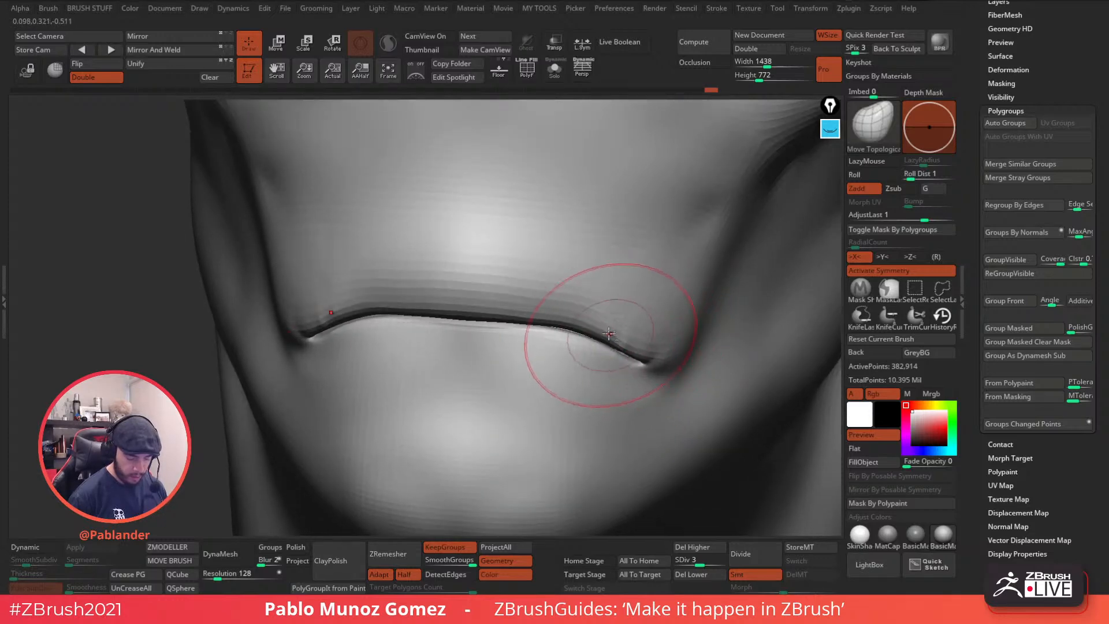
{"action": "mouse_move", "coordinate": [616, 340]}
{"action": "right_mouse_down", "text": "ctrl"}
{"action": "mouse_move", "coordinate": [607, 302]}
{"action": "mouse_move", "coordinate": [582, 334]}
{"action": "right_mouse_up", "text": "ctrl"}
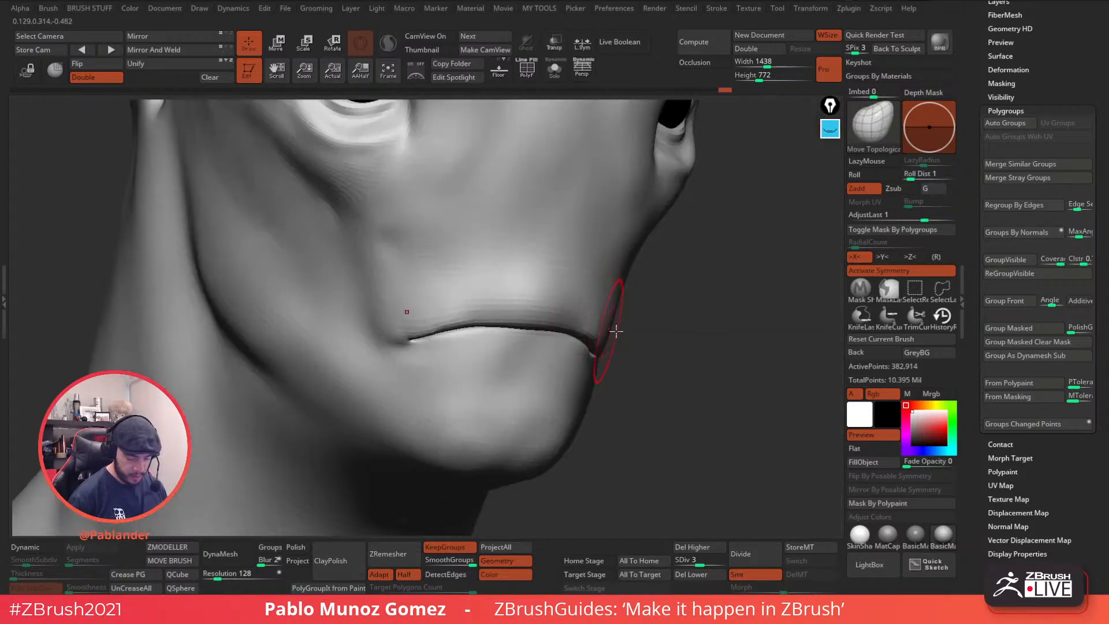
- Raise the mesh to subdivision level 4 and build up the skin around the mouth corners with Clay
{"action": "key", "text": "ctrl+d"}
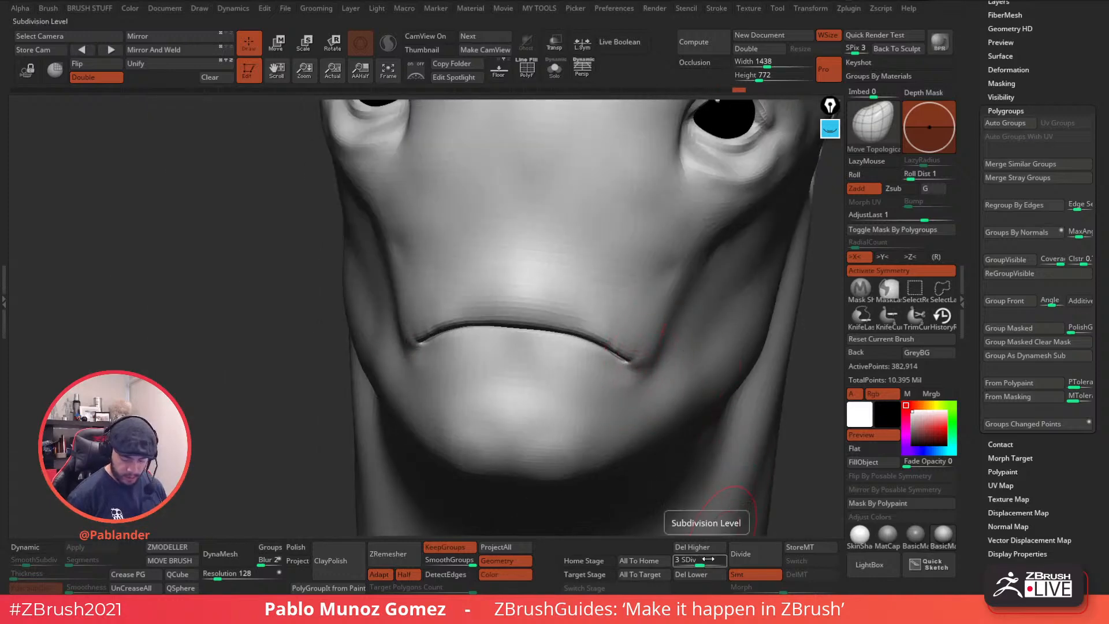
{"action": "key", "text": "b"}
{"action": "key", "text": "c"}
{"action": "key", "text": "l"}
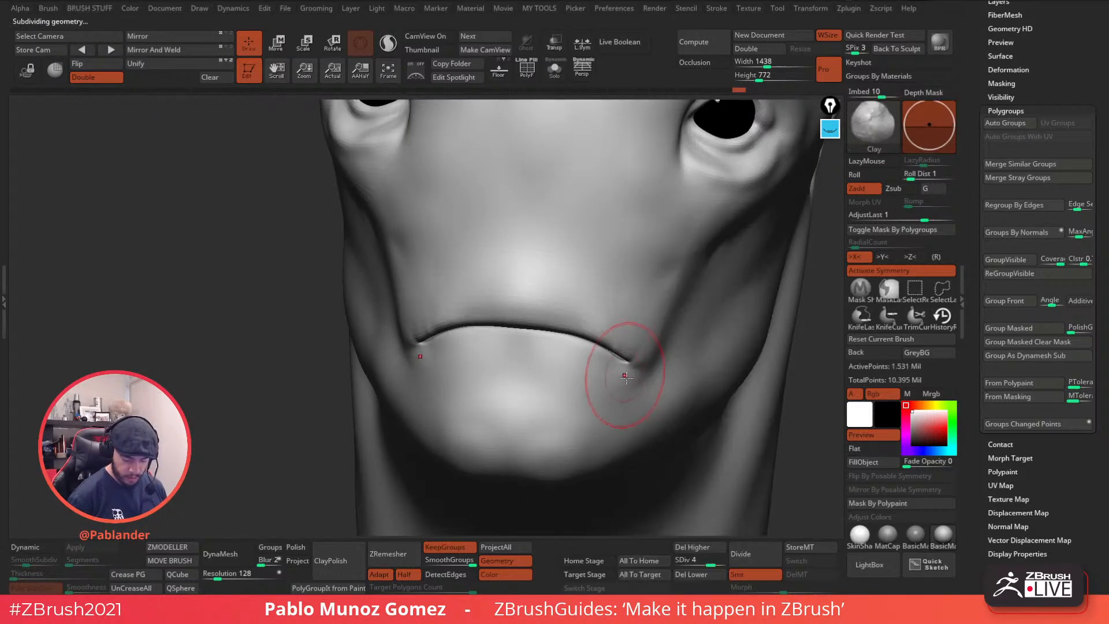
{"action": "right_click_drag", "start_coordinate": [641, 371], "coordinate": [621, 357], "text": "alt"}
{"action": "key", "text": "b"}
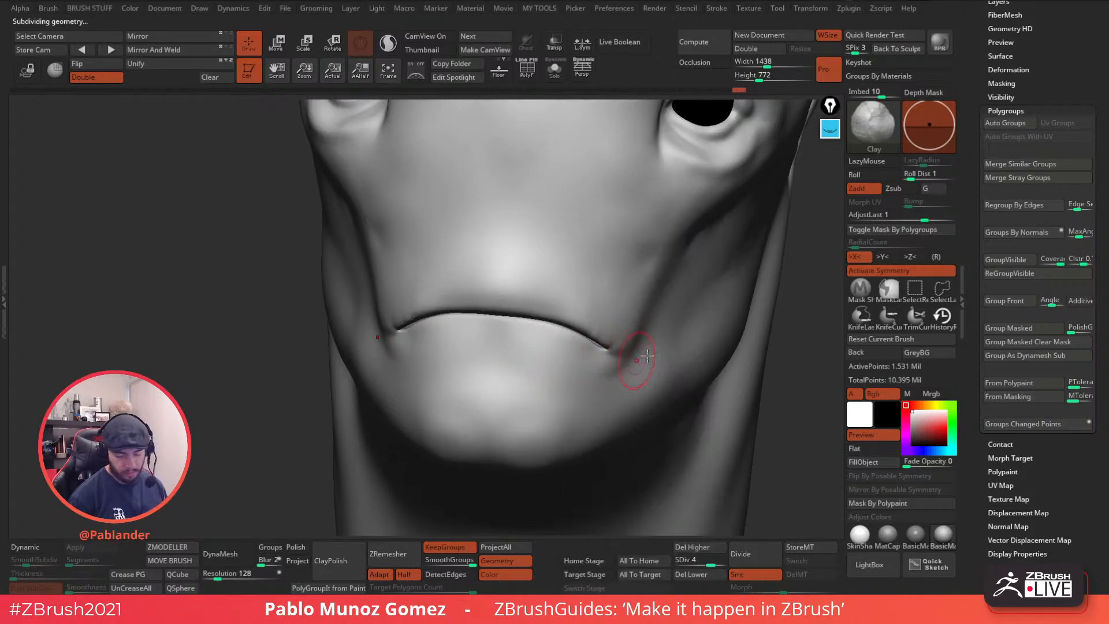
{"action": "key", "text": "b"}
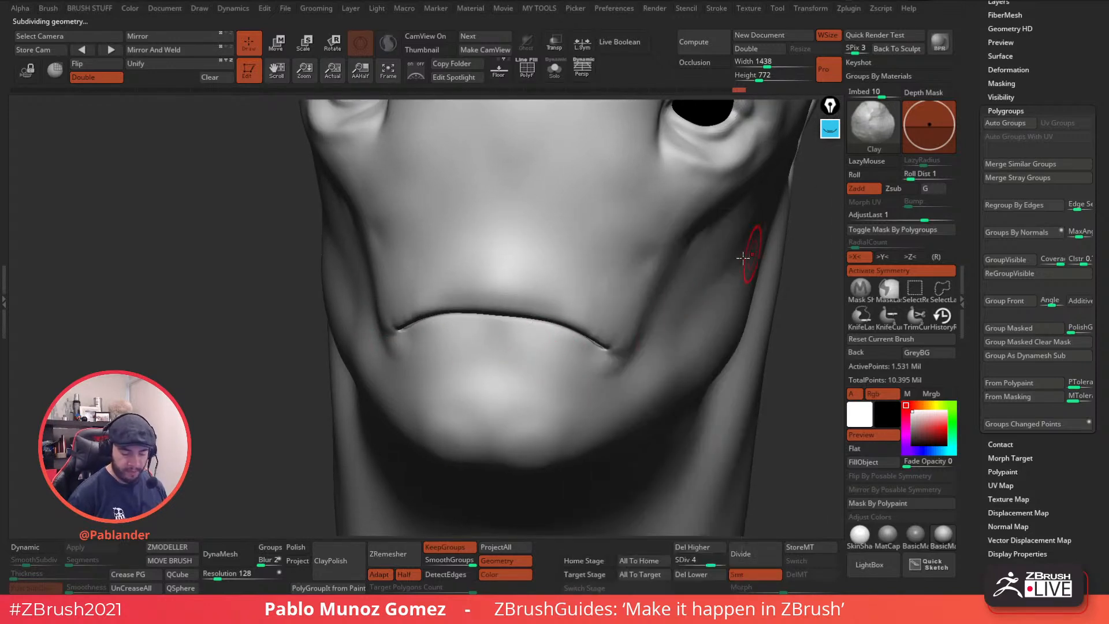
{"action": "left_click_drag", "start_coordinate": [618, 360], "coordinate": [625, 347]}
{"action": "right_click_drag", "start_coordinate": [646, 355], "coordinate": [611, 361]}
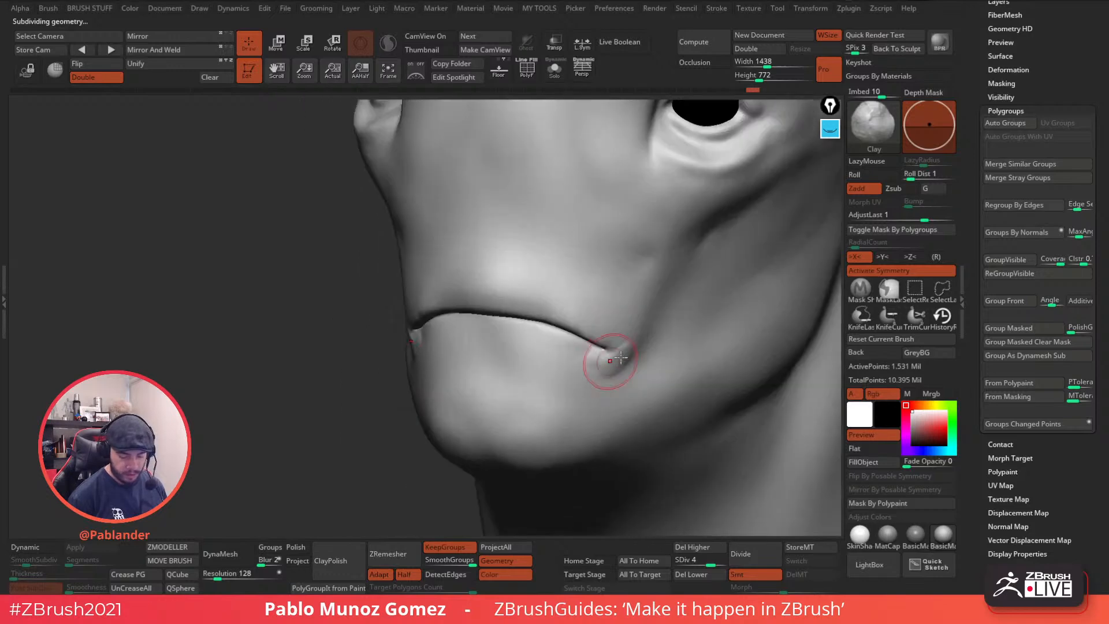
- Refine the folds beside and below the mouth corners with more Clay strokes
{"action": "key", "text": "space"}
{"action": "left_click_drag", "start_coordinate": [623, 367], "coordinate": [616, 359]}
{"action": "mouse_move", "coordinate": [586, 341]}
{"action": "right_mouse_down"}
{"action": "mouse_move", "coordinate": [668, 312]}
{"action": "mouse_move", "coordinate": [451, 347]}
{"action": "right_mouse_up"}
{"action": "mouse_move", "coordinate": [484, 377]}
{"action": "left_mouse_down"}
{"action": "mouse_move", "coordinate": [494, 377]}
{"action": "mouse_move", "coordinate": [453, 382]}
{"action": "mouse_move", "coordinate": [486, 392]}
{"action": "left_mouse_up"}
{"action": "left_click_drag", "start_coordinate": [414, 369], "coordinate": [489, 400]}
{"action": "mouse_move", "coordinate": [653, 370]}
{"action": "left_mouse_down"}
{"action": "mouse_move", "coordinate": [673, 382]}
{"action": "mouse_move", "coordinate": [693, 375]}
{"action": "mouse_move", "coordinate": [668, 366]}
{"action": "left_mouse_up"}
{"action": "right_click_drag", "start_coordinate": [726, 368], "coordinate": [639, 333], "text": "ctrl"}
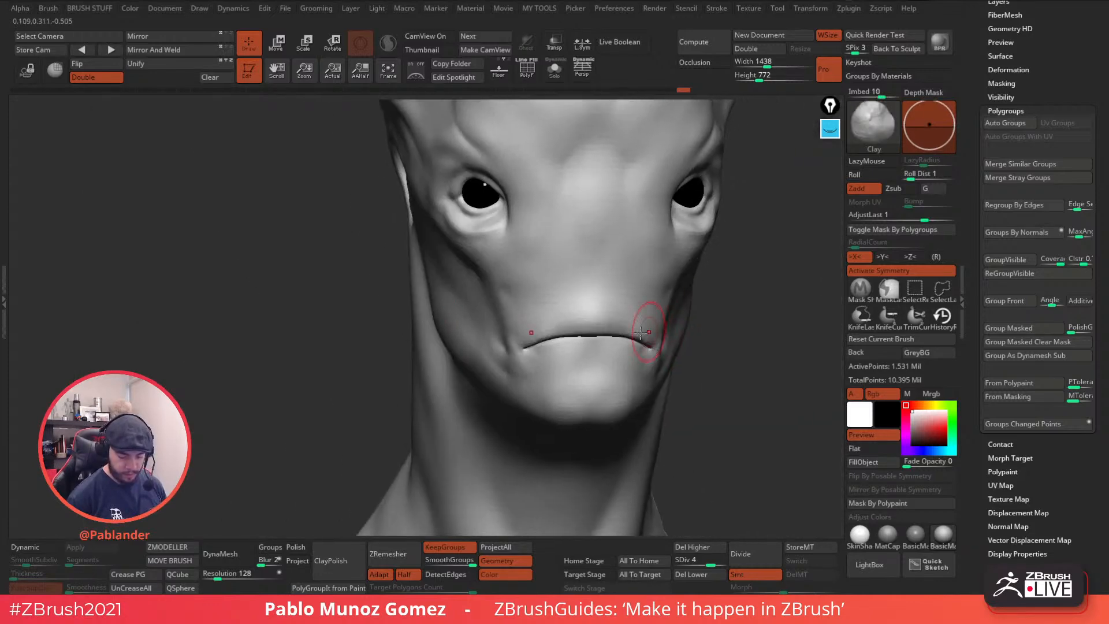
- Isolate the lower lip, chin and mouth interior by hiding the other polygroups
{"action": "mouse_move", "coordinate": [601, 331]}
{"action": "right_mouse_down"}
{"action": "mouse_move", "coordinate": [622, 330]}
{"action": "mouse_move", "coordinate": [595, 351]}
{"action": "mouse_move", "coordinate": [587, 343]}
{"action": "right_mouse_up"}
{"action": "left_click", "coordinate": [608, 343], "text": "ctrl+shift"}
{"action": "left_click", "coordinate": [710, 341], "text": "ctrl+shift"}
{"action": "left_click", "coordinate": [642, 356], "text": "ctrl+shift"}
{"action": "right_click_drag", "start_coordinate": [702, 340], "coordinate": [719, 308]}
{"action": "left_click", "coordinate": [639, 322], "text": "ctrl+shift"}
{"action": "left_click_drag", "start_coordinate": [725, 322], "coordinate": [729, 346], "text": "ctrl+shift"}
- Build up and smooth the isolated lower lip and chin with Clay, raising the mesh to subdivision level 5
{"action": "mouse_move", "coordinate": [715, 411]}
{"action": "right_mouse_down"}
{"action": "mouse_move", "coordinate": [651, 366]}
{"action": "mouse_move", "coordinate": [566, 366]}
{"action": "right_mouse_up"}
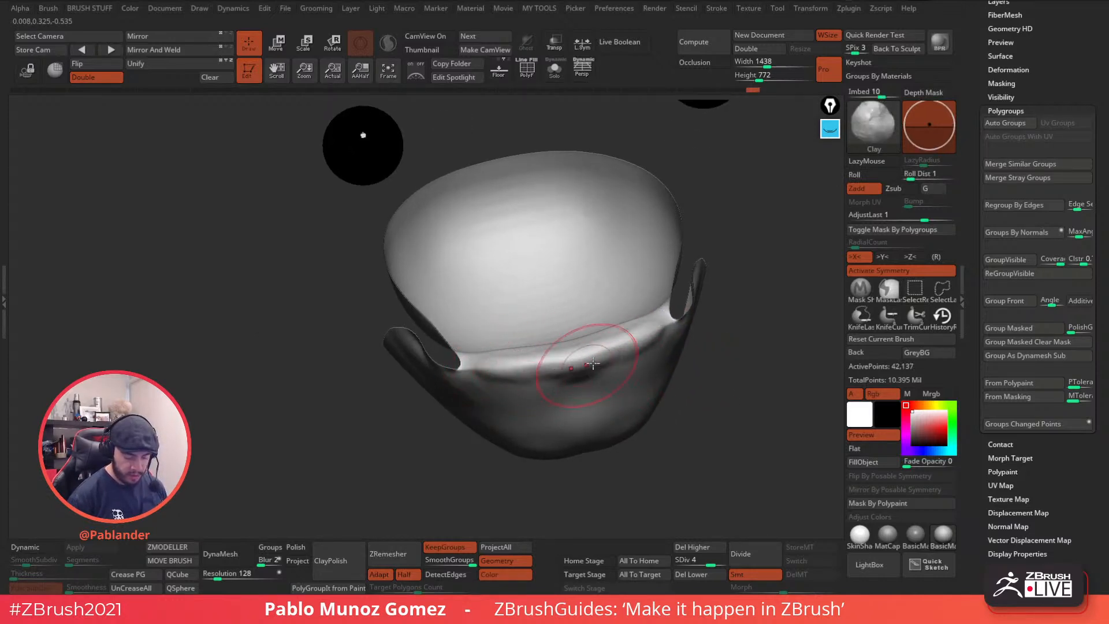
{"action": "right_click_drag", "start_coordinate": [569, 371], "coordinate": [596, 340]}
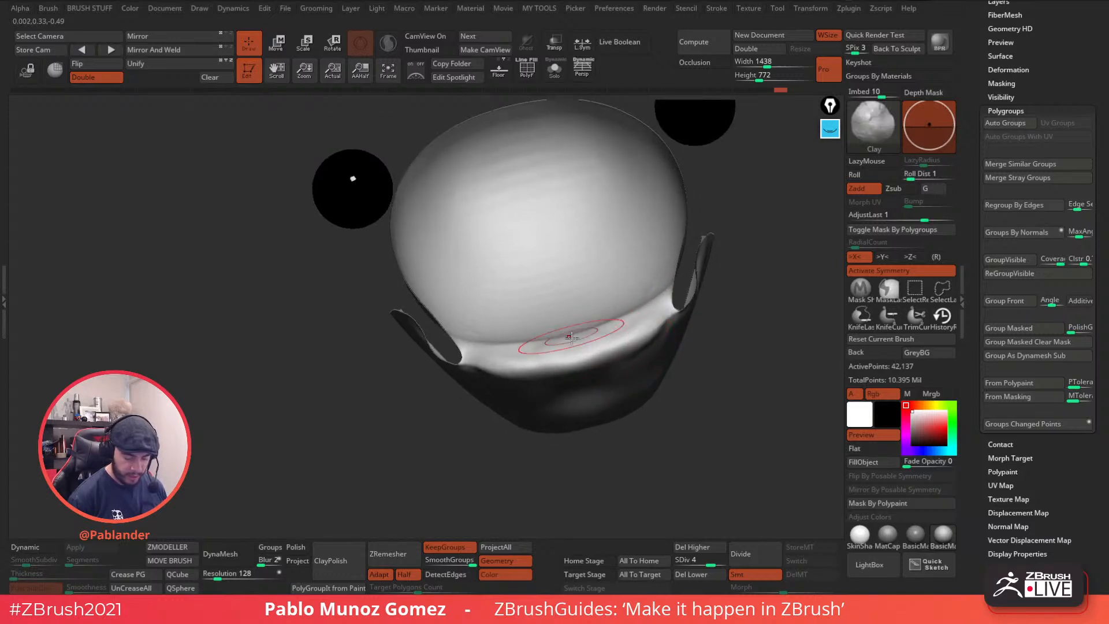
{"action": "mouse_move", "coordinate": [689, 341]}
{"action": "right_mouse_down"}
{"action": "mouse_move", "coordinate": [660, 331]}
{"action": "mouse_move", "coordinate": [652, 305]}
{"action": "right_mouse_up"}
{"action": "key", "text": "shift"}
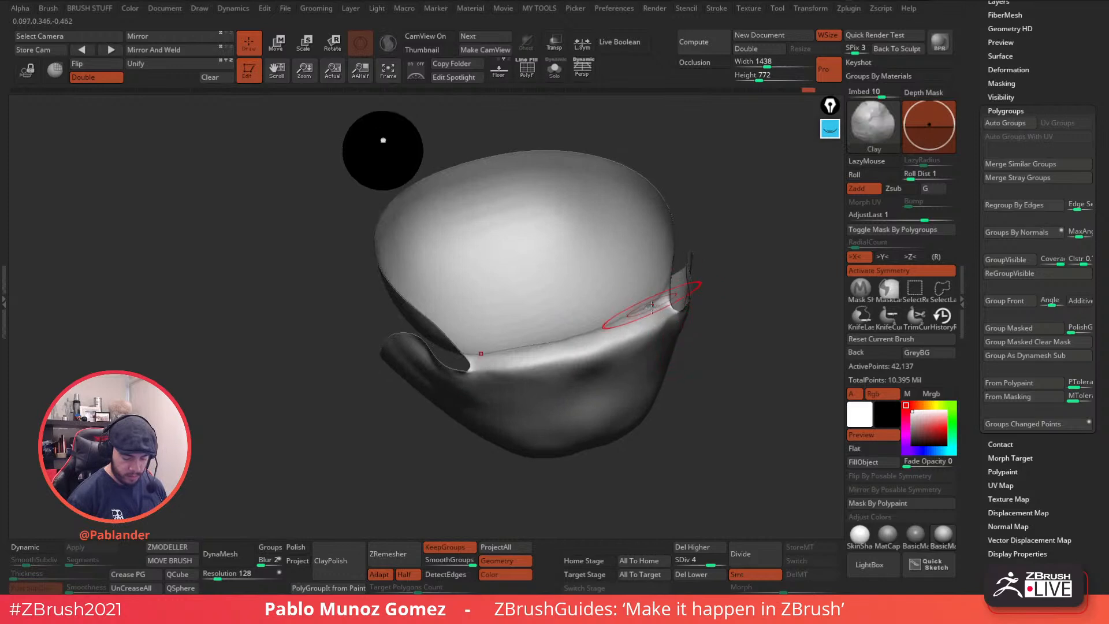
{"action": "right_click_drag", "start_coordinate": [506, 385], "coordinate": [485, 413]}
{"action": "key", "text": "shift"}
{"action": "mouse_move", "coordinate": [582, 409]}
{"action": "right_mouse_down"}
{"action": "mouse_move", "coordinate": [647, 401]}
{"action": "mouse_move", "coordinate": [630, 322]}
{"action": "mouse_move", "coordinate": [656, 363]}
{"action": "right_mouse_up"}
{"action": "key", "text": "shift"}
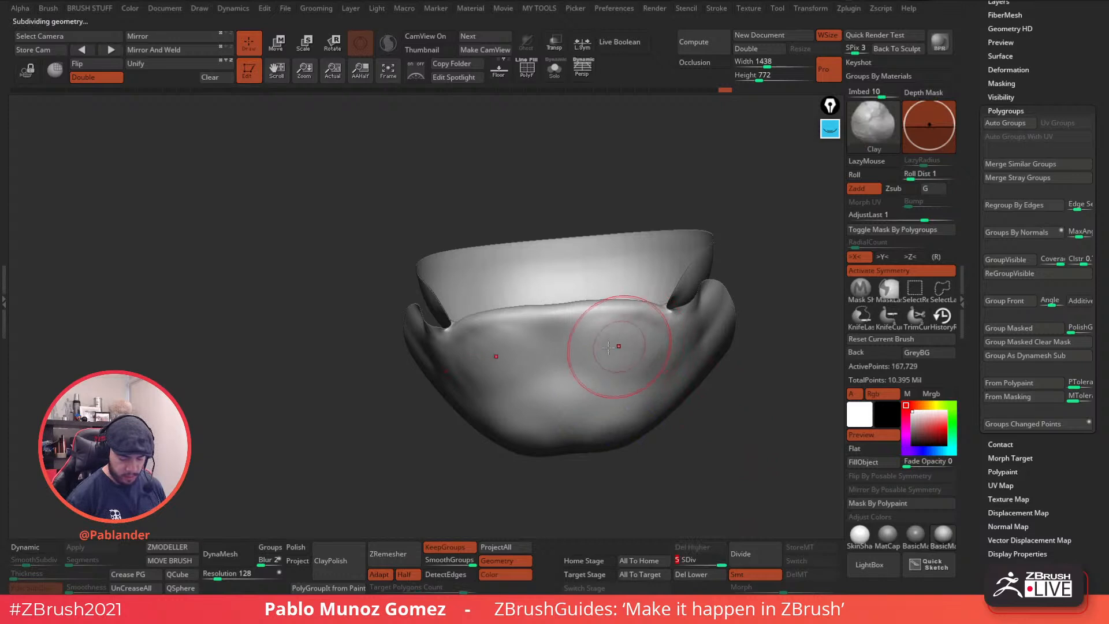
- Smooth the chin's clay forms and refine the lower lip's edge with the Standard brush
{"action": "key", "text": "shift"}
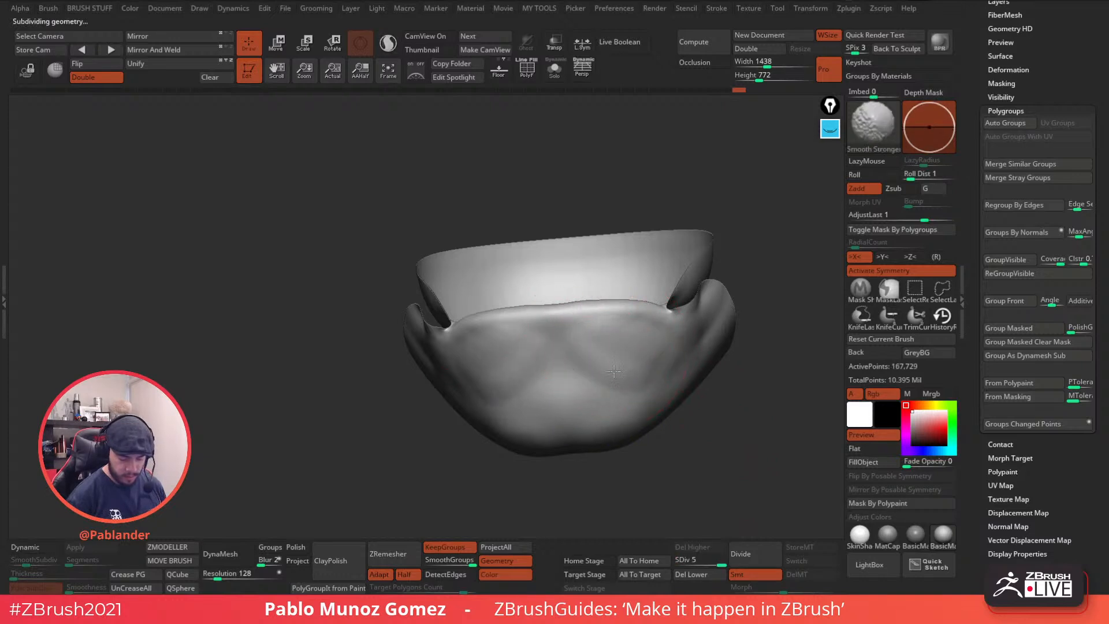
{"action": "mouse_move", "coordinate": [716, 324]}
{"action": "left_mouse_down"}
{"action": "mouse_move", "coordinate": [720, 359]}
{"action": "mouse_move", "coordinate": [702, 338]}
{"action": "left_mouse_up"}
{"action": "key", "text": "space"}
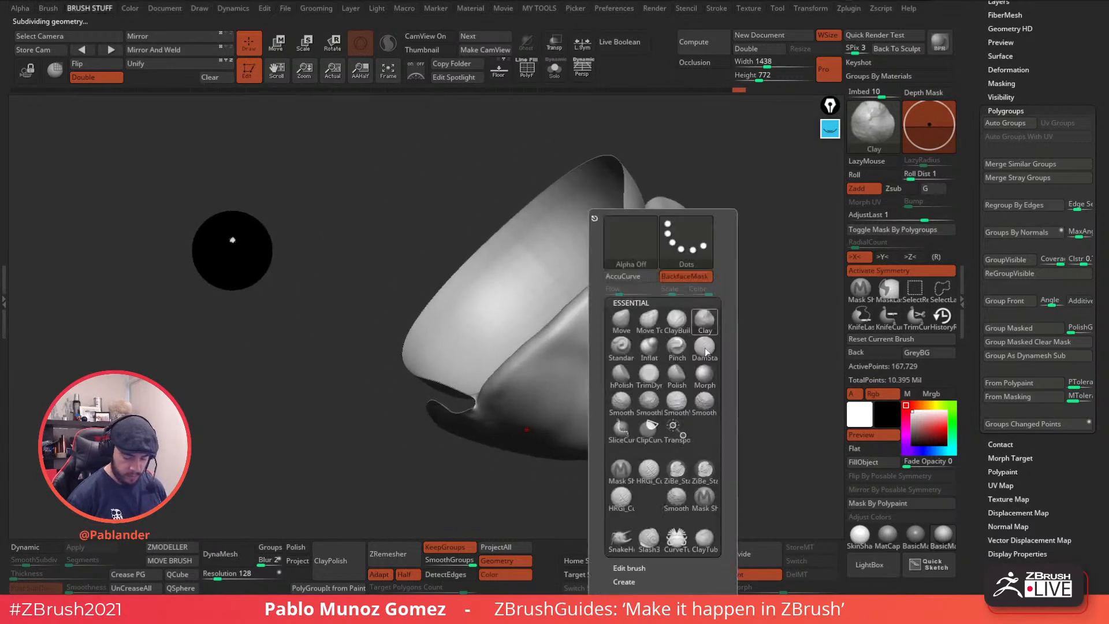
{"action": "left_click", "coordinate": [622, 348]}
{"action": "right_click_drag", "start_coordinate": [555, 317], "coordinate": [571, 315]}
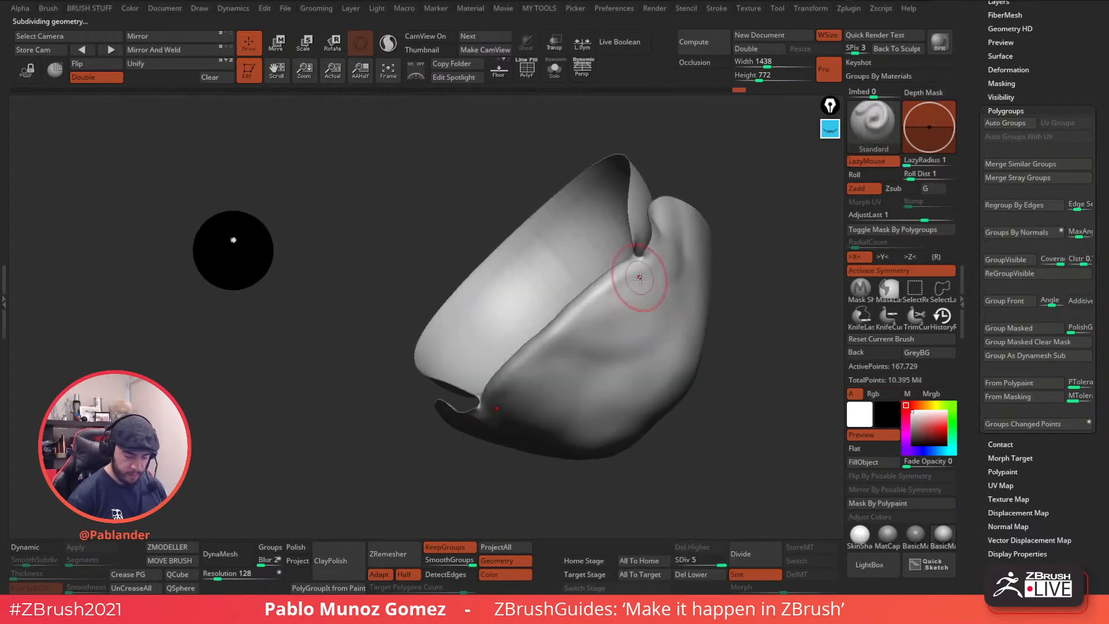
{"action": "key", "text": "shift"}
{"action": "left_click_drag", "start_coordinate": [563, 338], "coordinate": [555, 365], "text": "shift"}
{"action": "right_click_drag", "start_coordinate": [627, 302], "coordinate": [574, 280]}
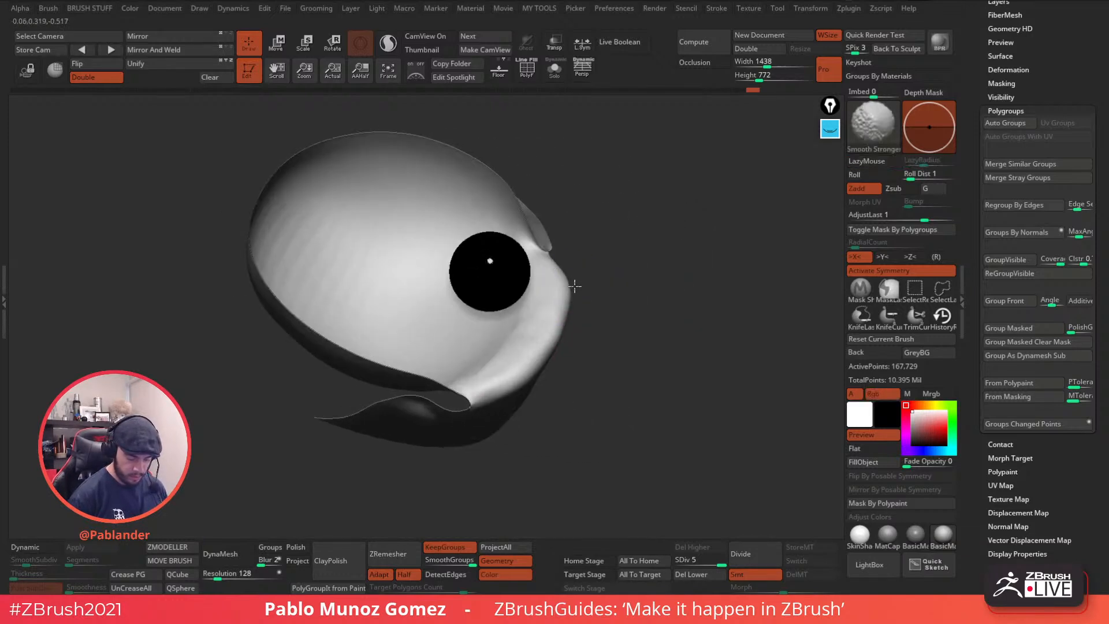
{"action": "right_click_drag", "start_coordinate": [614, 318], "coordinate": [658, 275]}
{"action": "right_click_drag", "start_coordinate": [611, 319], "coordinate": [690, 323]}
- Unhide the whole bust and soften the mouth corners with smoothing and light Standard strokes
{"action": "left_click", "coordinate": [719, 427], "text": "ctrl+shift"}
{"action": "right_click_drag", "start_coordinate": [687, 384], "coordinate": [668, 310], "text": "shift"}
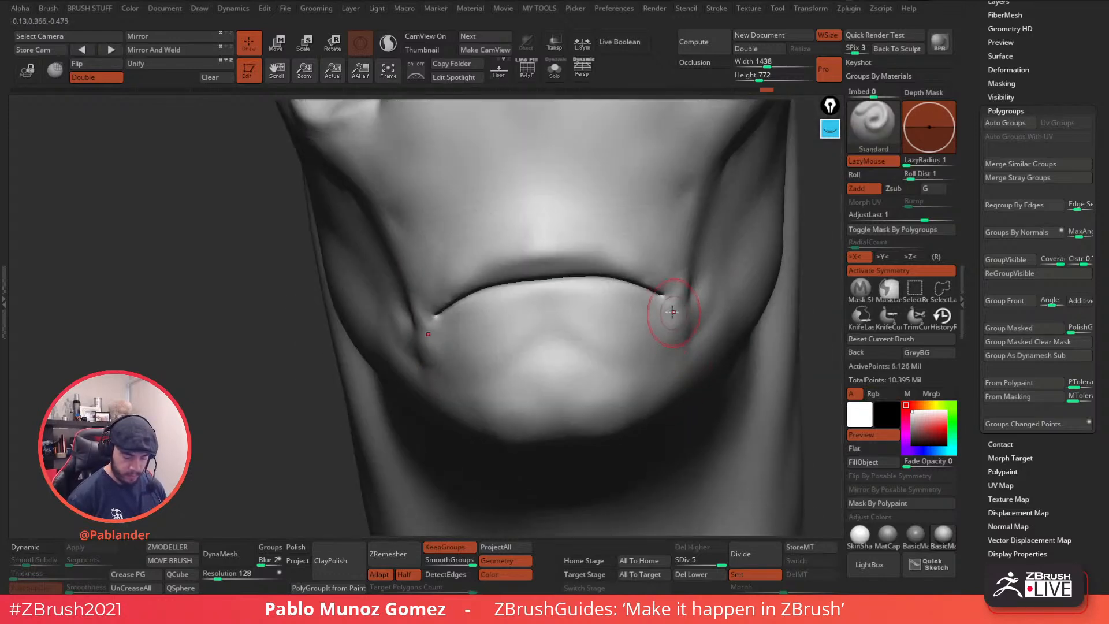
{"action": "left_click_drag", "start_coordinate": [674, 315], "coordinate": [677, 326], "text": "shift"}
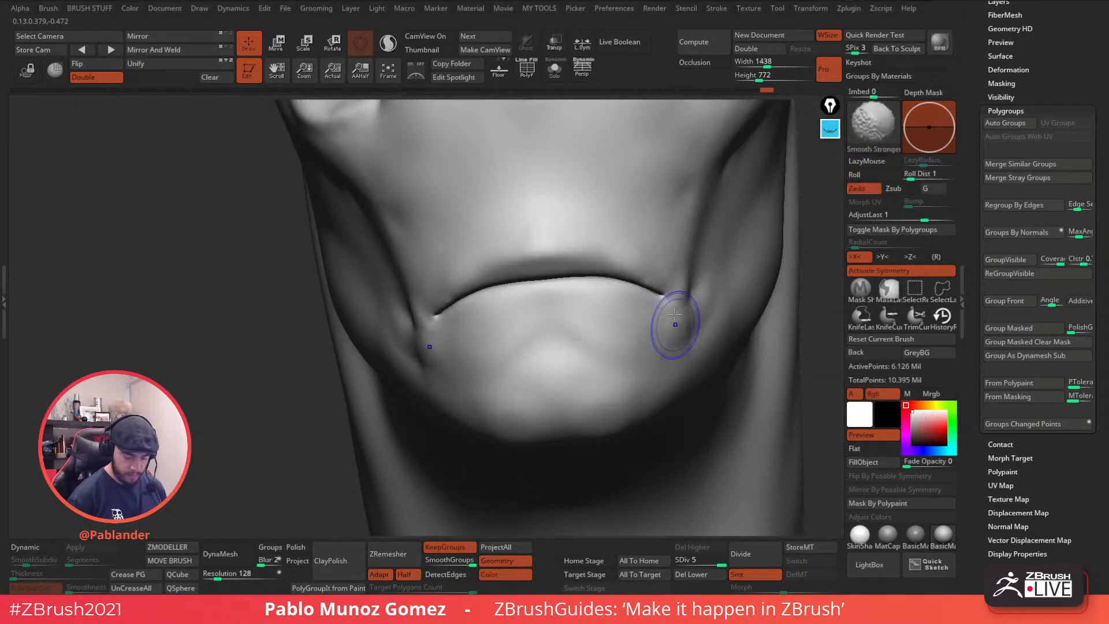
{"action": "left_click_drag", "start_coordinate": [656, 289], "coordinate": [665, 286], "text": "shift"}
{"action": "right_click_drag", "start_coordinate": [664, 286], "coordinate": [587, 272]}
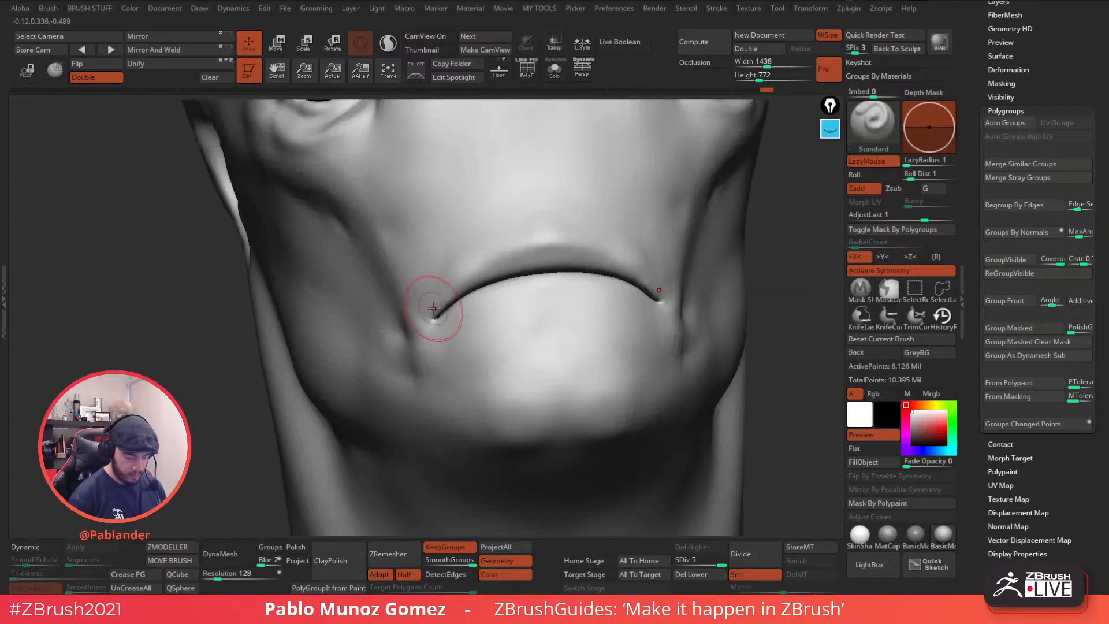
{"action": "mouse_move", "coordinate": [439, 305]}
{"action": "left_mouse_down"}
{"action": "mouse_move", "coordinate": [520, 235]}
{"action": "mouse_move", "coordinate": [436, 296]}
{"action": "left_mouse_up"}
{"action": "right_click_drag", "start_coordinate": [495, 248], "coordinate": [622, 259]}
{"action": "right_click_drag", "start_coordinate": [527, 277], "coordinate": [460, 265]}
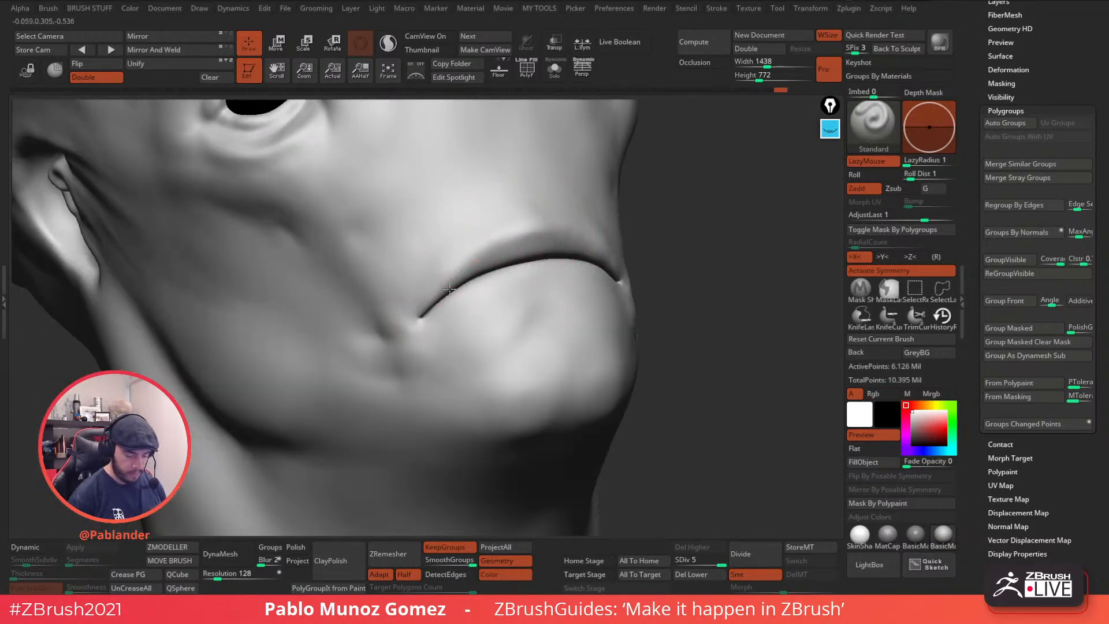
{"action": "key", "text": "shift"}
{"action": "right_click_drag", "start_coordinate": [562, 246], "coordinate": [527, 198]}
- Switch to Clay and build up the area above the upper lip, smoothing it toward the muzzle
{"action": "key", "text": "b"}
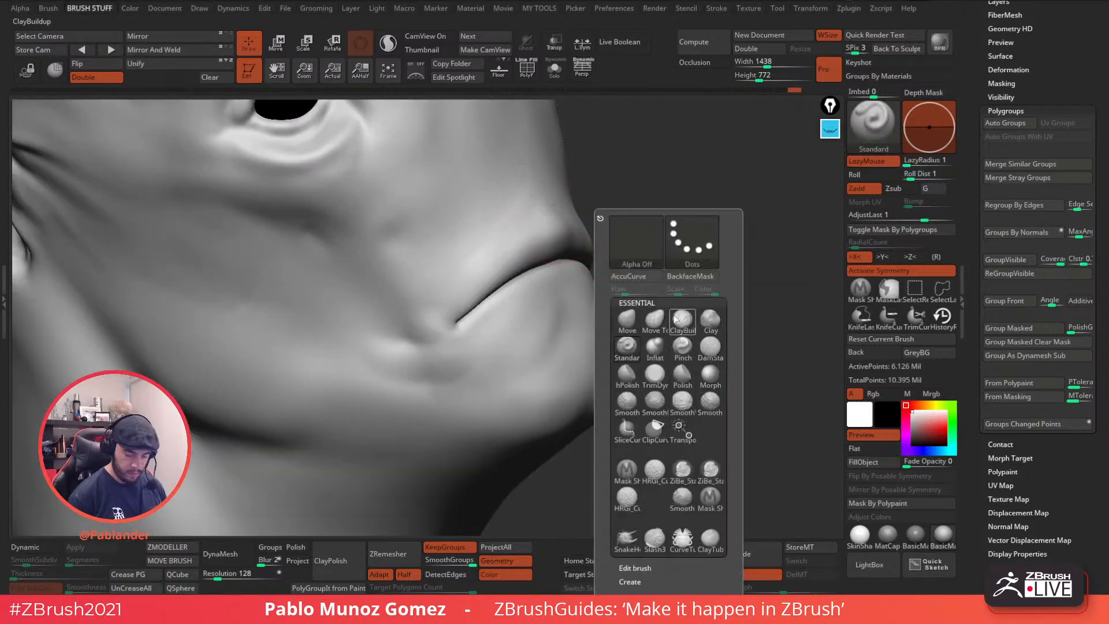
{"action": "left_click", "coordinate": [710, 319]}
{"action": "left_click_drag", "start_coordinate": [523, 183], "coordinate": [442, 283]}
{"action": "mouse_move", "coordinate": [627, 245]}
{"action": "right_mouse_down", "text": "ctrl"}
{"action": "mouse_move", "coordinate": [614, 194]}
{"action": "mouse_move", "coordinate": [619, 233]}
{"action": "mouse_move", "coordinate": [648, 270]}
{"action": "right_mouse_up", "text": "ctrl"}
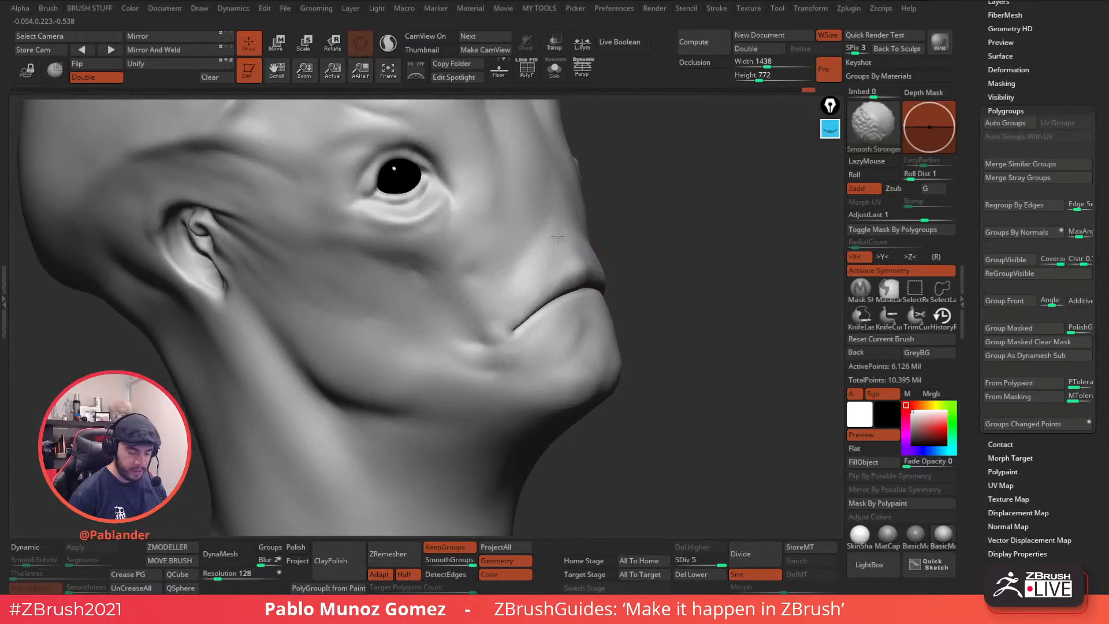
{"action": "left_click_drag", "start_coordinate": [546, 237], "coordinate": [548, 202], "text": "shift"}
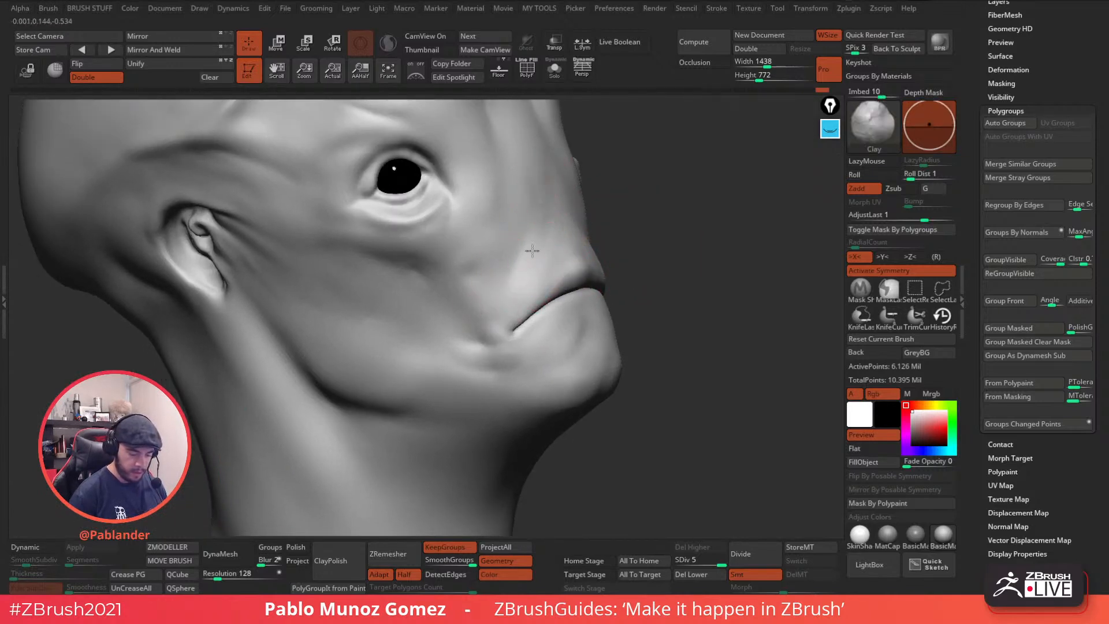
{"action": "key", "text": "shift"}
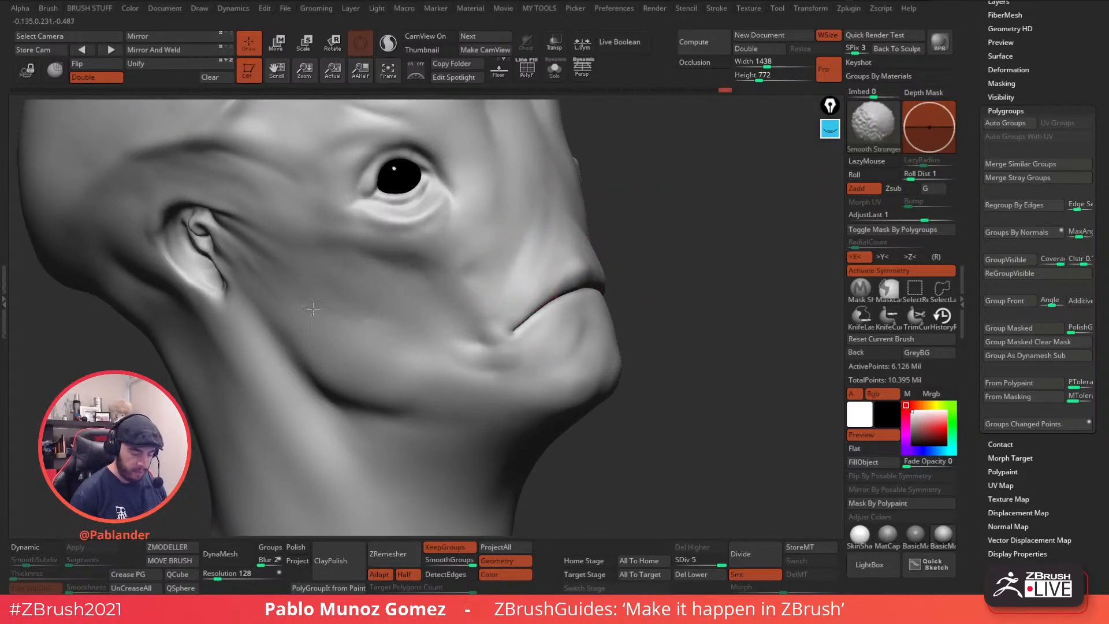
{"action": "mouse_move", "coordinate": [595, 219]}
{"action": "left_mouse_down"}
{"action": "mouse_move", "coordinate": [557, 285]}
{"action": "mouse_move", "coordinate": [650, 298]}
{"action": "left_mouse_up"}
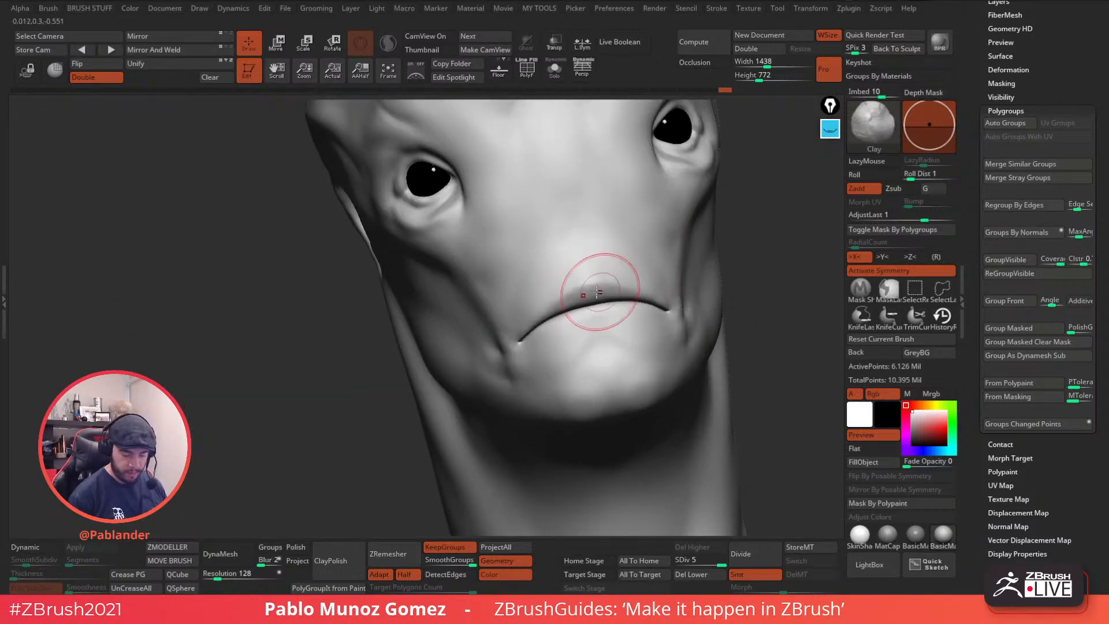
- Switch to the HRGi_Cutter brush and carve the crease beneath the lower eyelid, smoothing its outer end
{"action": "left_click_drag", "start_coordinate": [682, 260], "coordinate": [662, 306]}
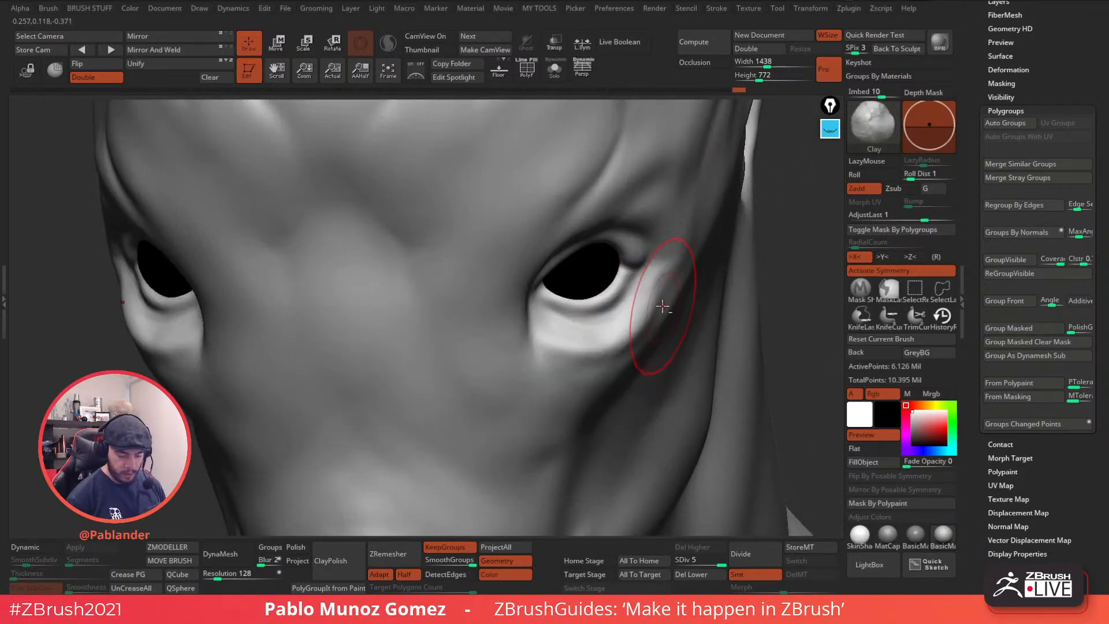
{"action": "key", "text": "space"}
{"action": "left_click", "coordinate": [651, 469]}
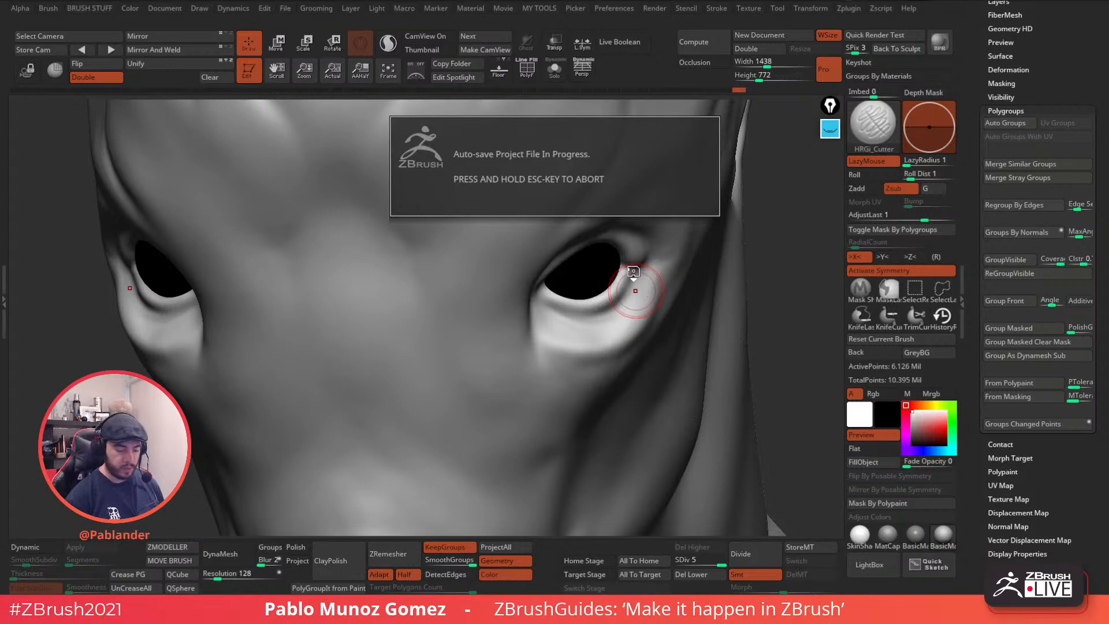
{"action": "right_click_drag", "start_coordinate": [673, 297], "coordinate": [638, 272], "text": "ctrl"}
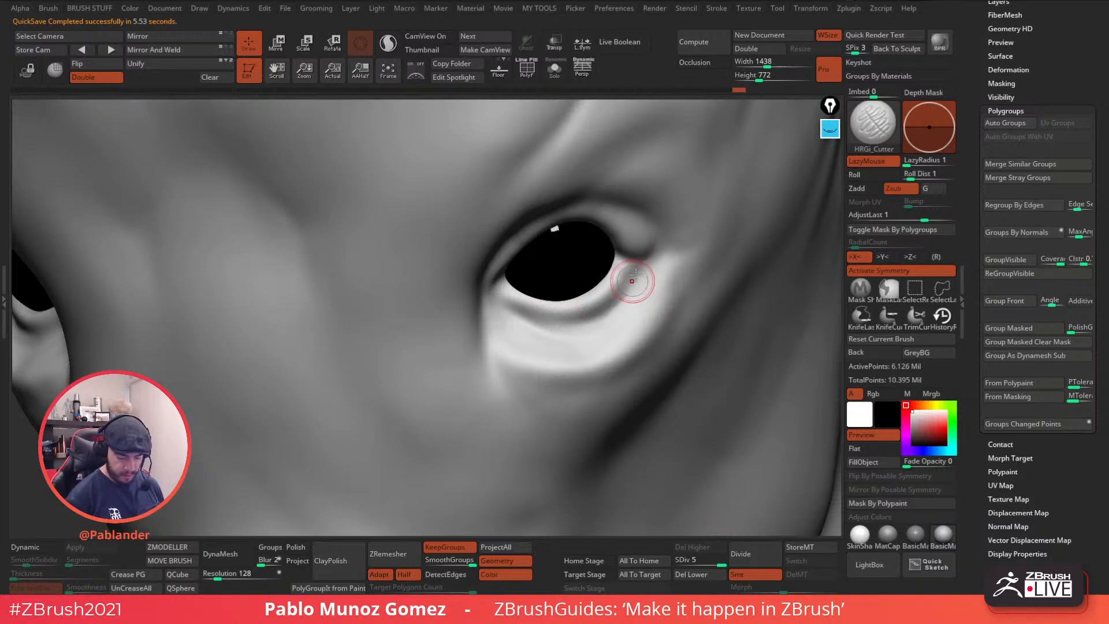
{"action": "right_click_drag", "start_coordinate": [611, 315], "coordinate": [585, 316], "text": "alt"}
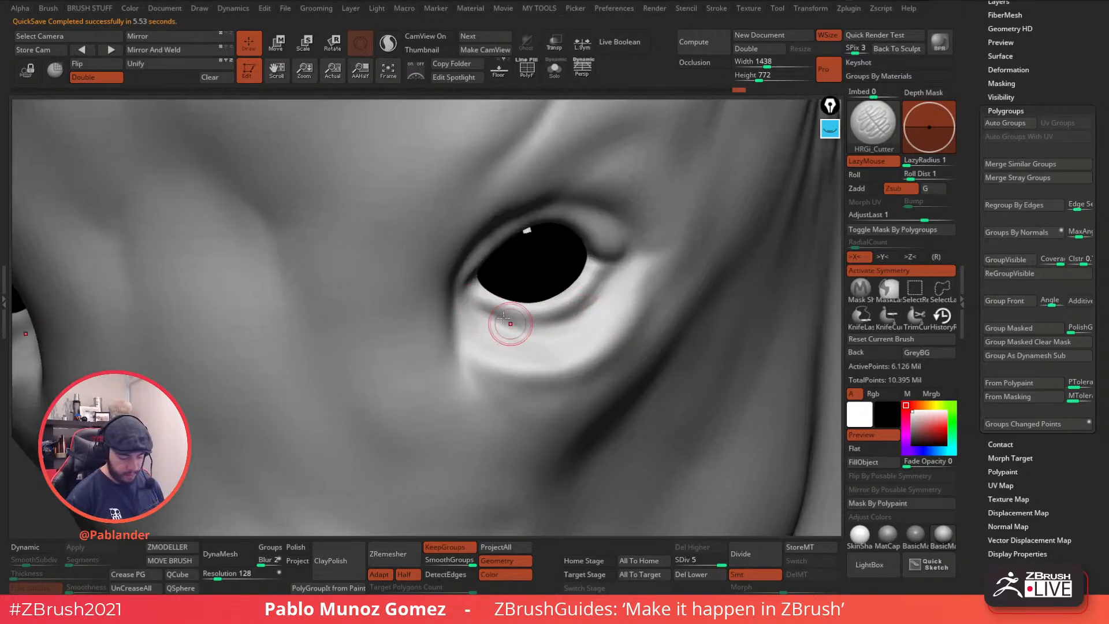
{"action": "key", "text": "shift"}
{"action": "mouse_move", "coordinate": [611, 288]}
{"action": "left_mouse_down", "text": "shift"}
{"action": "mouse_move", "coordinate": [495, 327]}
{"action": "mouse_move", "coordinate": [613, 279]}
{"action": "left_mouse_up", "text": "shift"}
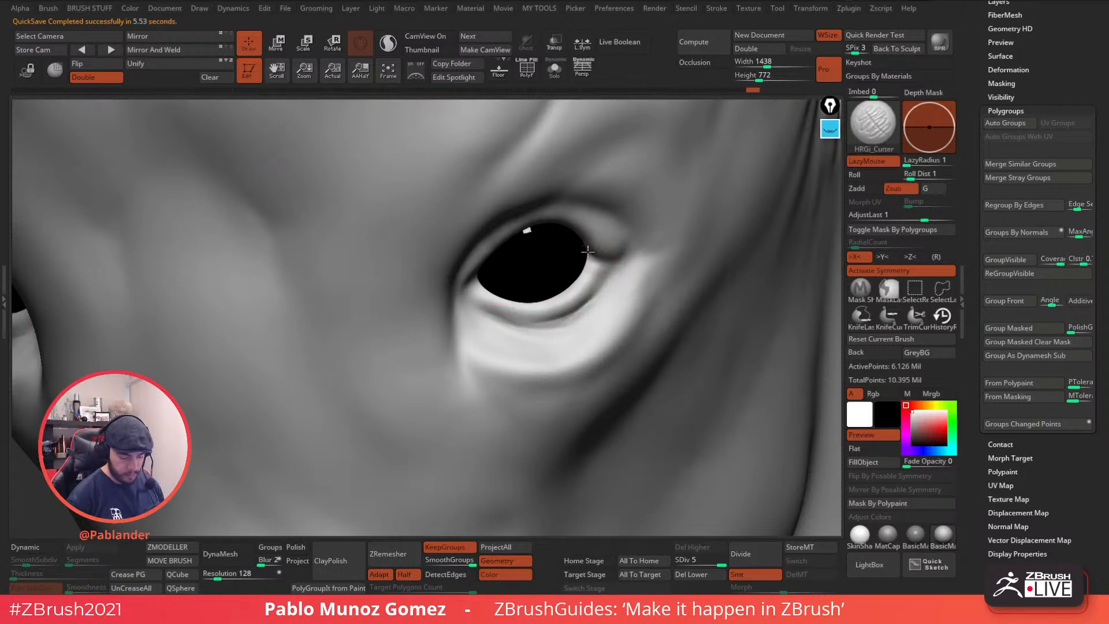
- Carve the crease around the upper eyelid and down past the inner eye corner, softening the cuts
{"action": "right_click_drag", "start_coordinate": [583, 254], "coordinate": [509, 224]}
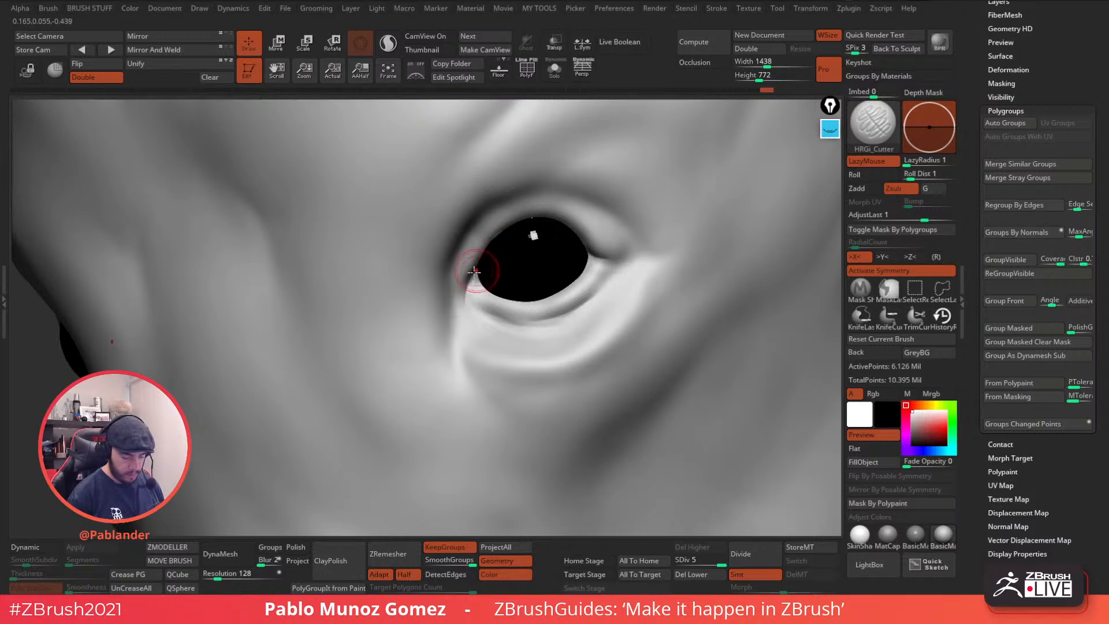
{"action": "key", "text": "shift"}
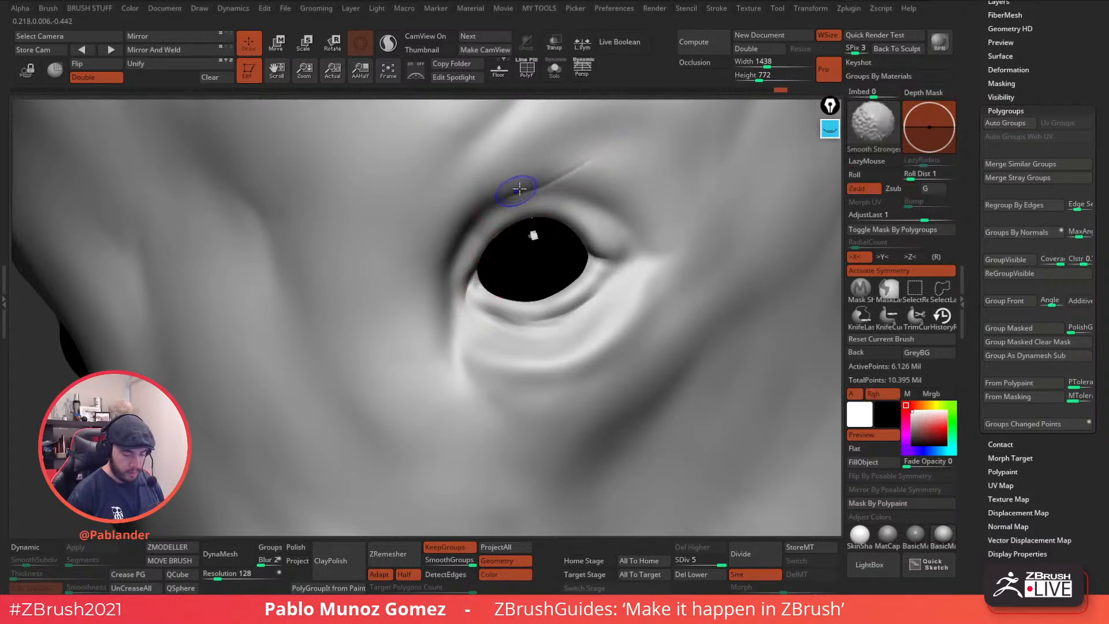
{"action": "left_click_drag", "start_coordinate": [505, 201], "coordinate": [544, 185], "text": "shift"}
{"action": "left_click_drag", "start_coordinate": [454, 270], "coordinate": [443, 300]}
{"action": "mouse_move", "coordinate": [557, 178]}
{"action": "left_mouse_down", "text": "shift"}
{"action": "mouse_move", "coordinate": [507, 218]}
{"action": "mouse_move", "coordinate": [452, 341]}
{"action": "left_mouse_up", "text": "shift"}
{"action": "left_click_drag", "start_coordinate": [477, 220], "coordinate": [425, 347]}
{"action": "left_click_drag", "start_coordinate": [443, 287], "coordinate": [430, 319], "text": "shift"}
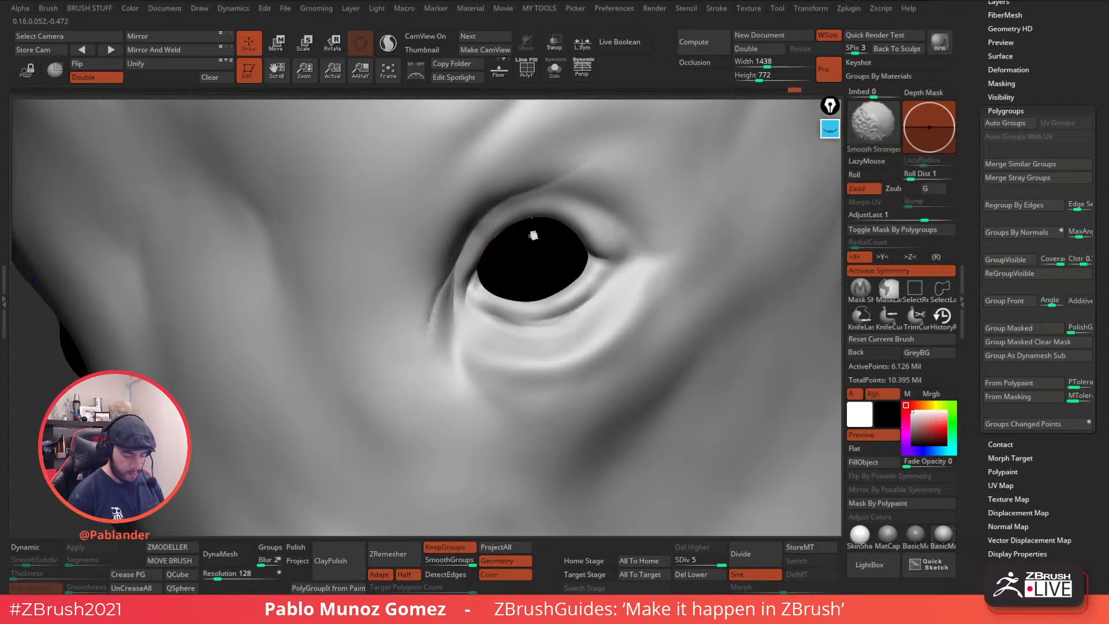
{"action": "mouse_move", "coordinate": [587, 200]}
{"action": "left_mouse_down"}
{"action": "mouse_move", "coordinate": [640, 231]}
{"action": "mouse_move", "coordinate": [635, 218]}
{"action": "left_mouse_up"}
- Switch to the Standard brush and raise the skin folds beside the inner eye corner, smoothing the transitions
{"action": "right_click_drag", "start_coordinate": [615, 254], "coordinate": [653, 263]}
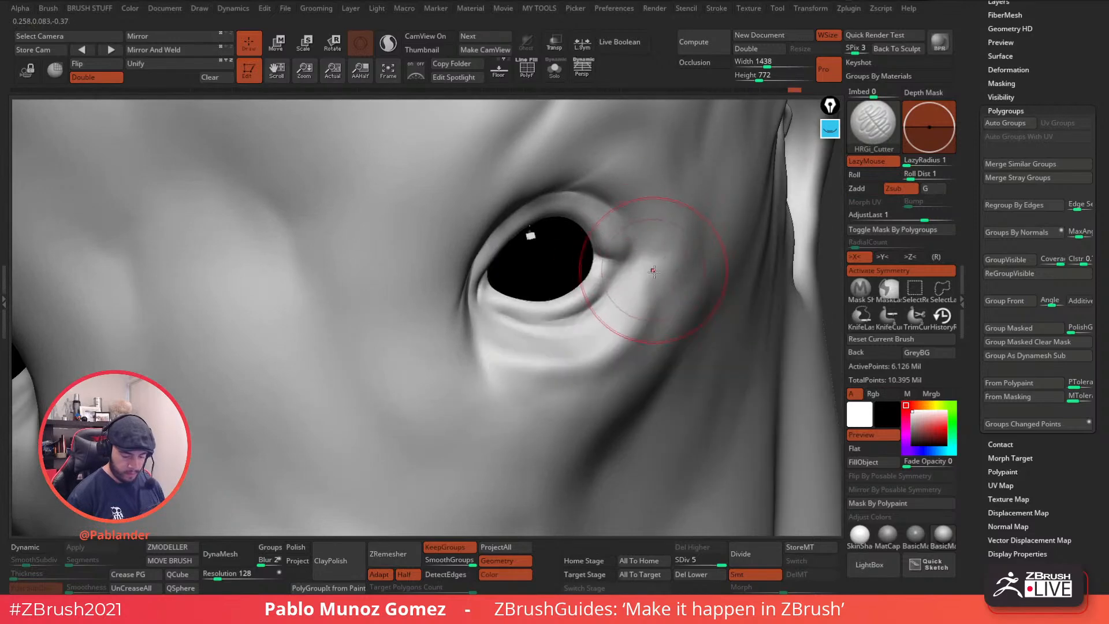
{"action": "right_click_drag", "start_coordinate": [606, 334], "coordinate": [561, 338]}
{"action": "mouse_move", "coordinate": [561, 339]}
{"action": "left_mouse_down"}
{"action": "mouse_move", "coordinate": [572, 347]}
{"action": "mouse_move", "coordinate": [558, 340]}
{"action": "left_mouse_up"}
{"action": "right_click_drag", "start_coordinate": [557, 340], "coordinate": [544, 338]}
{"action": "key", "text": "b"}
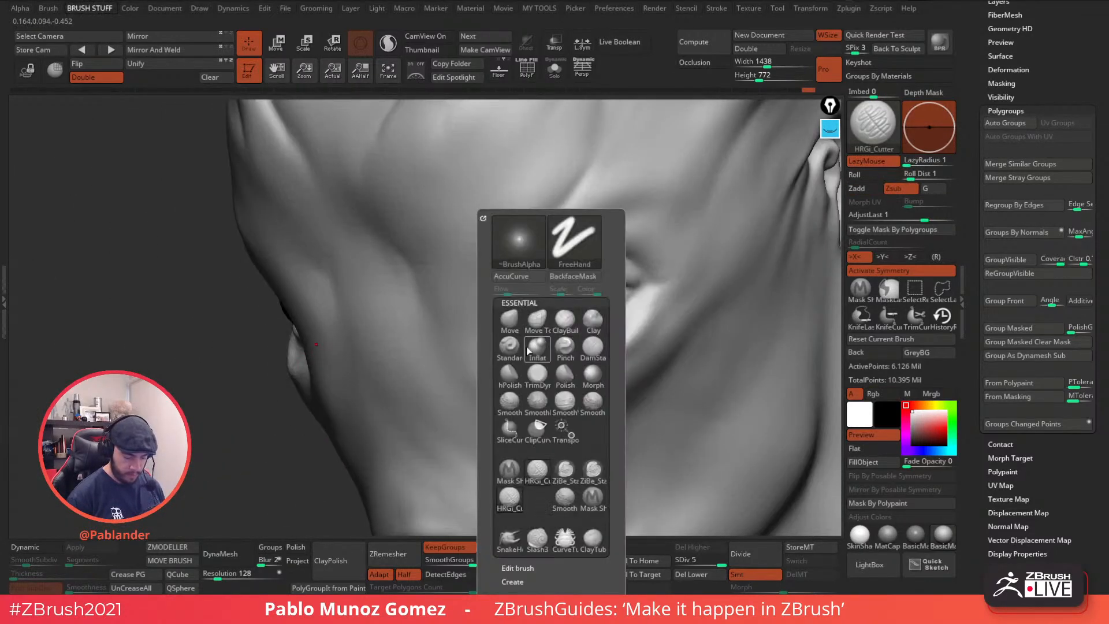
{"action": "left_click", "coordinate": [564, 325]}
{"action": "right_click_drag", "start_coordinate": [582, 267], "coordinate": [564, 297]}
{"action": "mouse_move", "coordinate": [526, 316]}
{"action": "left_mouse_down"}
{"action": "mouse_move", "coordinate": [523, 382]}
{"action": "mouse_move", "coordinate": [524, 349]}
{"action": "left_mouse_up"}
{"action": "right_click_drag", "start_coordinate": [527, 330], "coordinate": [537, 333]}
{"action": "mouse_move", "coordinate": [522, 327]}
{"action": "left_mouse_down"}
{"action": "mouse_move", "coordinate": [532, 302]}
{"action": "mouse_move", "coordinate": [516, 325]}
{"action": "mouse_move", "coordinate": [526, 364]}
{"action": "mouse_move", "coordinate": [546, 319]}
{"action": "left_mouse_up"}
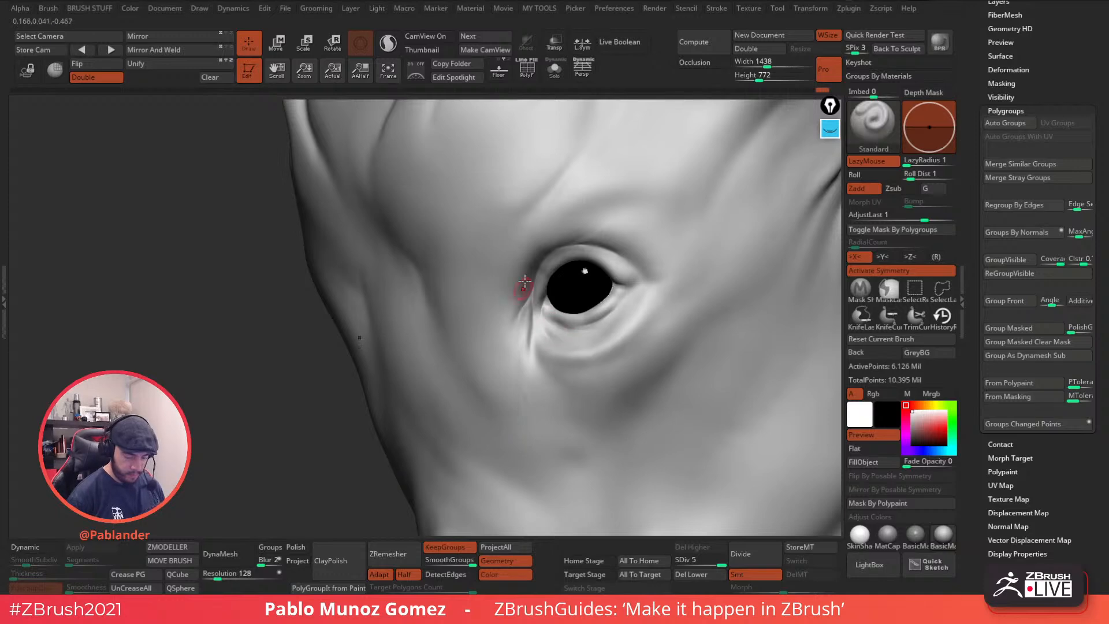
{"action": "left_click_drag", "start_coordinate": [530, 280], "coordinate": [526, 289], "text": "shift"}
- Refine the eyelid volume near the outer eye corner with the Standard brush
{"action": "right_click_drag", "start_coordinate": [529, 286], "coordinate": [606, 211]}
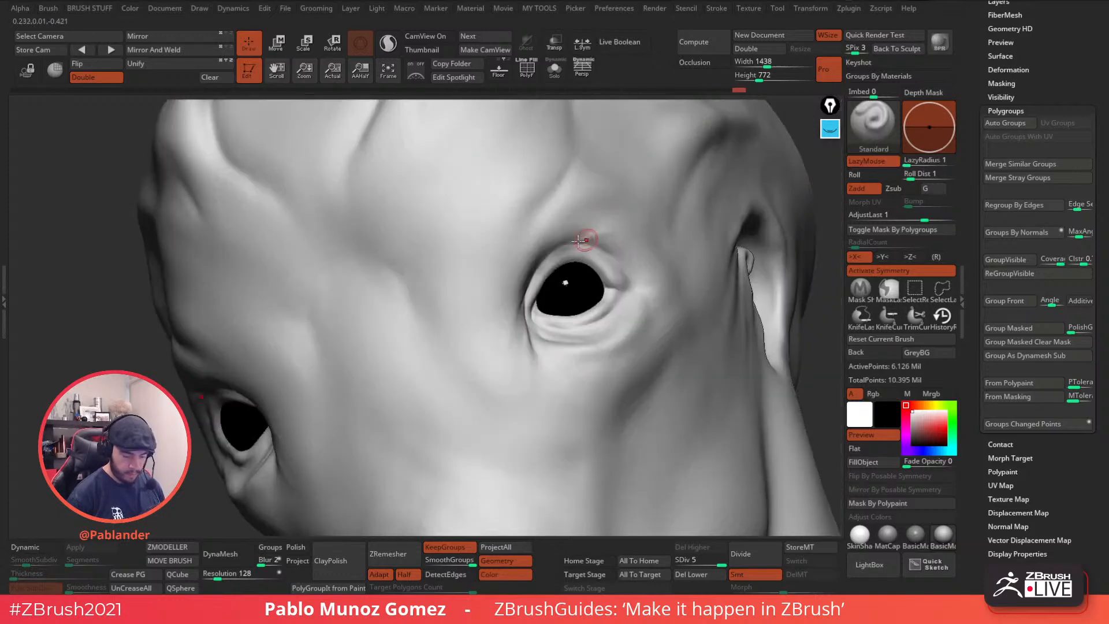
{"action": "right_click_drag", "start_coordinate": [656, 292], "coordinate": [627, 412]}
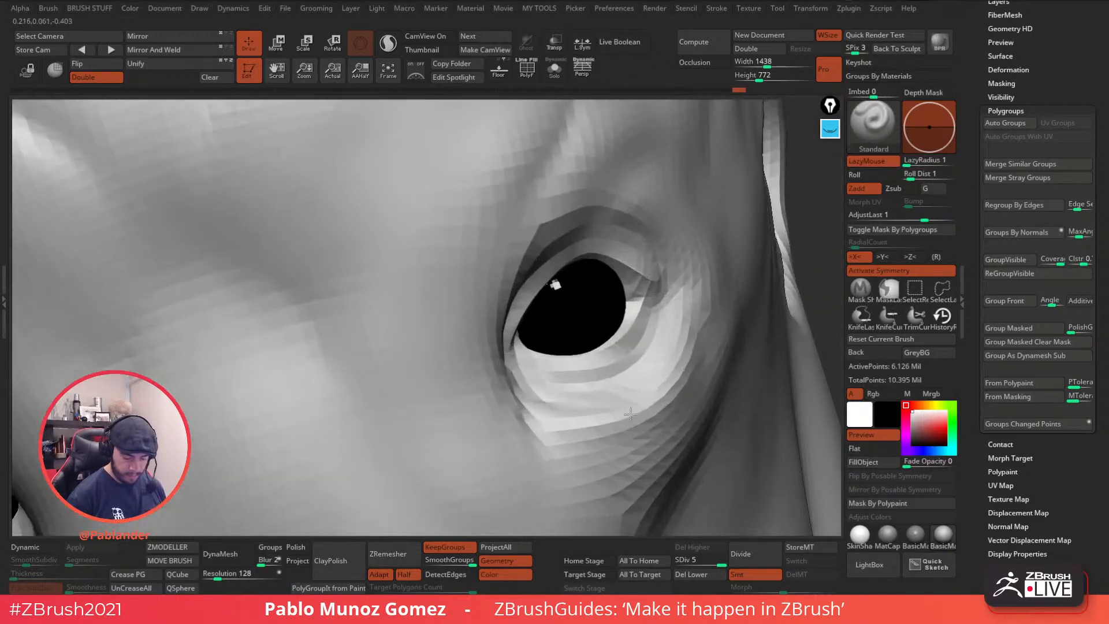
{"action": "mouse_move", "coordinate": [639, 314]}
{"action": "right_mouse_down"}
{"action": "mouse_move", "coordinate": [641, 347]}
{"action": "mouse_move", "coordinate": [635, 309]}
{"action": "right_mouse_up"}
{"action": "left_click_drag", "start_coordinate": [638, 297], "coordinate": [633, 281]}
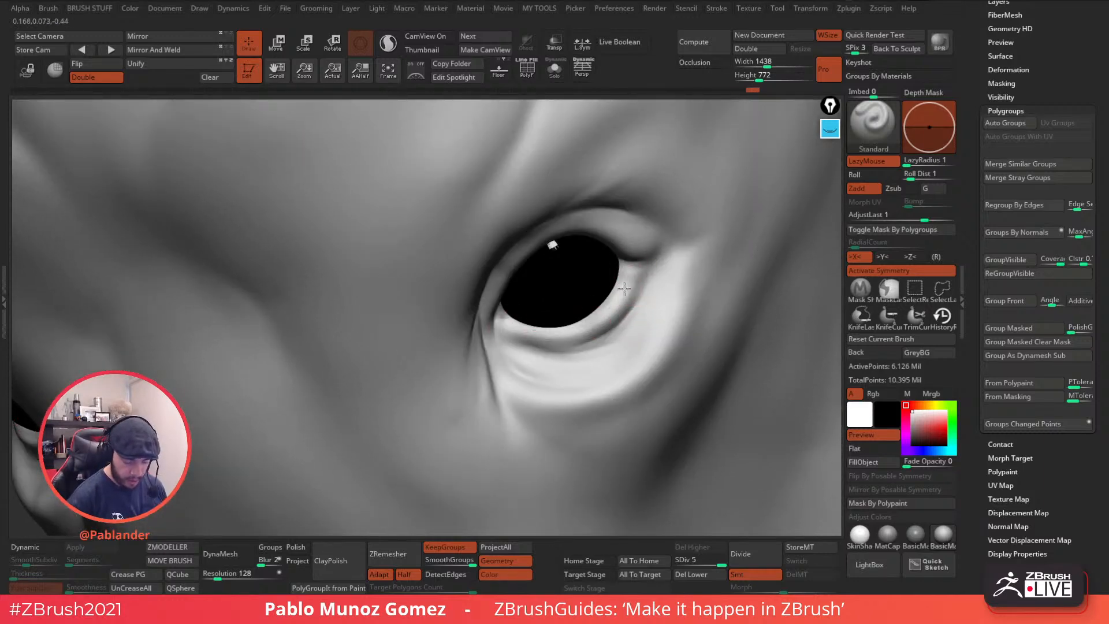
- Switch to DamStandard and carve fine creases along the lower eyelid toward the outer eye corner
{"action": "key", "text": "b"}
{"action": "left_click", "coordinate": [673, 348]}
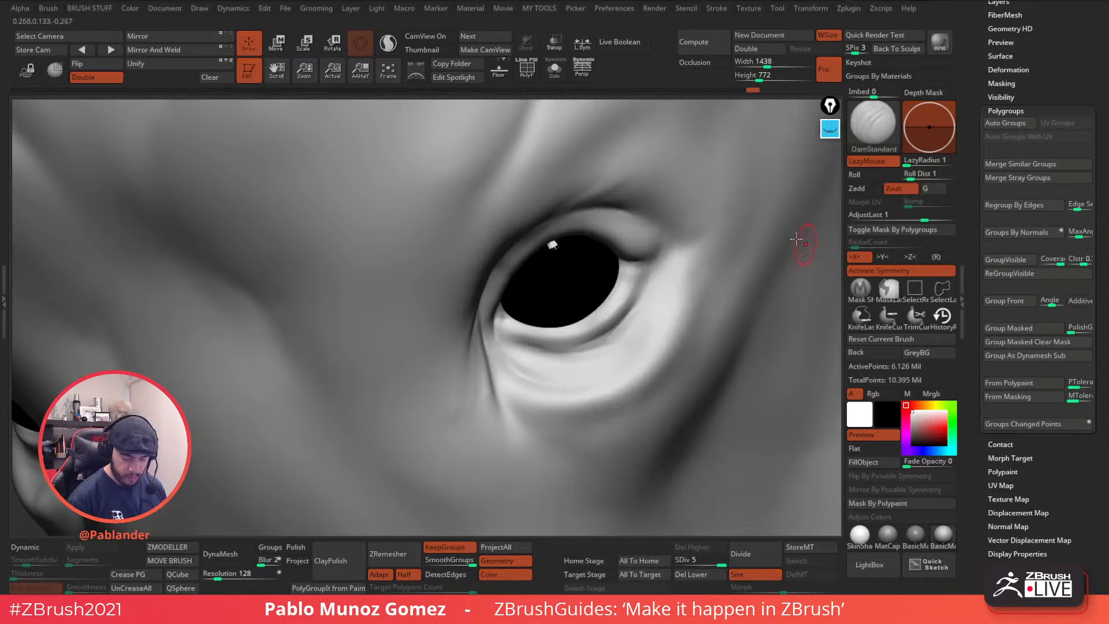
{"action": "mouse_move", "coordinate": [512, 328]}
{"action": "left_mouse_down"}
{"action": "mouse_move", "coordinate": [580, 331]}
{"action": "mouse_move", "coordinate": [623, 298]}
{"action": "left_mouse_up"}
{"action": "left_click_drag", "start_coordinate": [557, 337], "coordinate": [641, 283]}
{"action": "right_click_drag", "start_coordinate": [644, 281], "coordinate": [628, 259]}
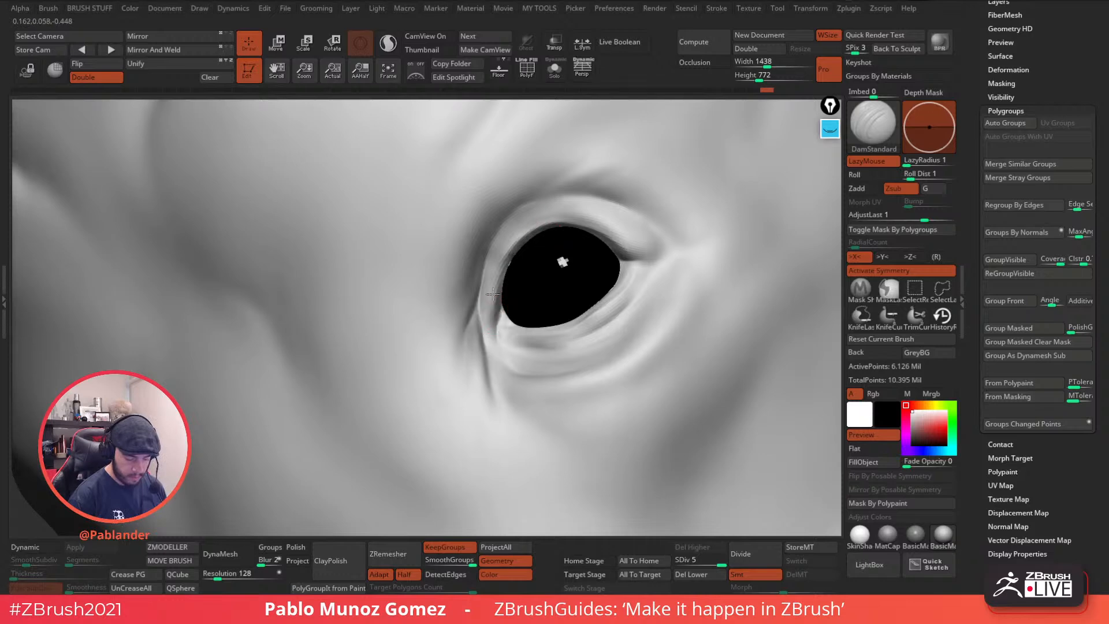
- Smooth the upper eyelid rim and the inner eye corner
{"action": "right_click_drag", "start_coordinate": [507, 253], "coordinate": [640, 243]}
{"action": "left_click_drag", "start_coordinate": [614, 241], "coordinate": [511, 271], "text": "shift"}
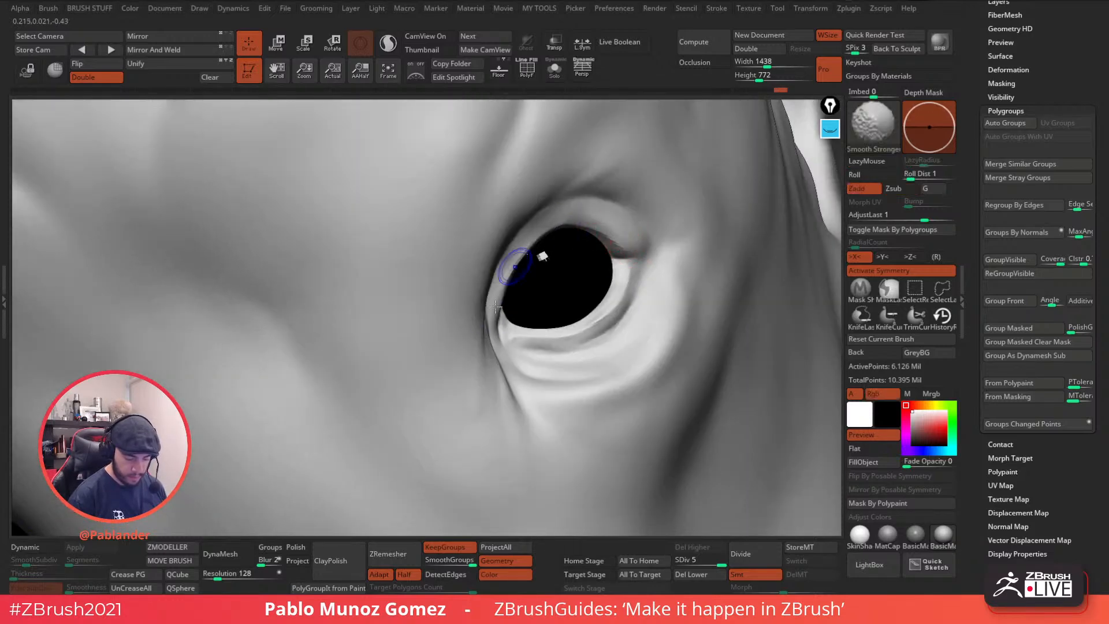
{"action": "left_click_drag", "start_coordinate": [496, 338], "coordinate": [501, 349], "text": "shift"}
{"action": "right_click_drag", "start_coordinate": [564, 315], "coordinate": [606, 257], "text": "ctrl"}
{"action": "left_click_drag", "start_coordinate": [551, 249], "coordinate": [514, 272], "text": "shift"}
{"action": "right_click_drag", "start_coordinate": [612, 252], "coordinate": [612, 232], "text": "ctrl"}
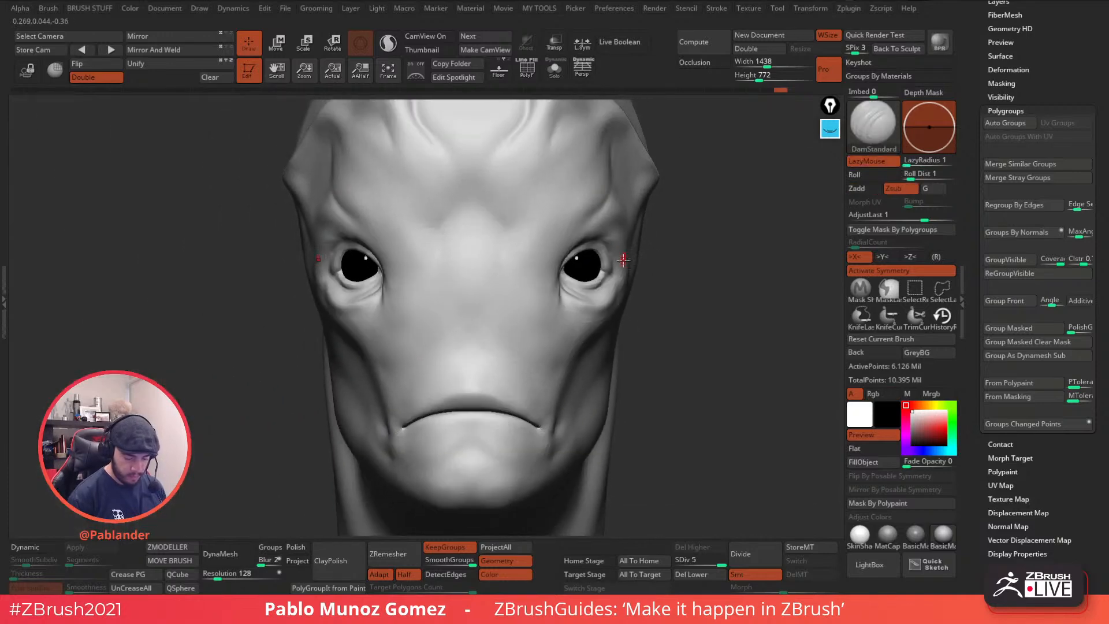
- Switch to the Standard brush and refine the inner eye corner, smoothing the skin fold beside it
{"action": "key", "text": "space"}
{"action": "left_click", "coordinate": [592, 347]}
{"action": "mouse_move", "coordinate": [551, 324]}
{"action": "right_mouse_down"}
{"action": "mouse_move", "coordinate": [569, 300]}
{"action": "mouse_move", "coordinate": [537, 242]}
{"action": "right_mouse_up"}
{"action": "mouse_move", "coordinate": [392, 237]}
{"action": "right_mouse_down", "text": "alt"}
{"action": "mouse_move", "coordinate": [424, 285]}
{"action": "mouse_move", "coordinate": [692, 387]}
{"action": "right_mouse_up", "text": "alt"}
{"action": "right_click_drag", "start_coordinate": [456, 241], "coordinate": [370, 255]}
{"action": "key", "text": "space"}
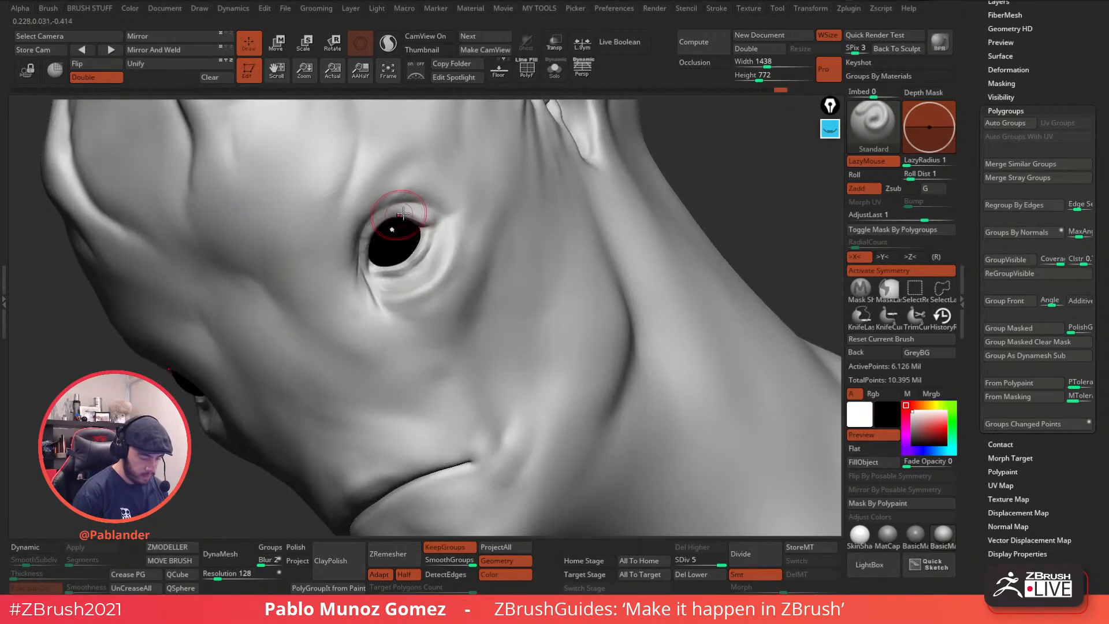
{"action": "left_click_drag", "start_coordinate": [359, 248], "coordinate": [366, 272], "text": "shift"}
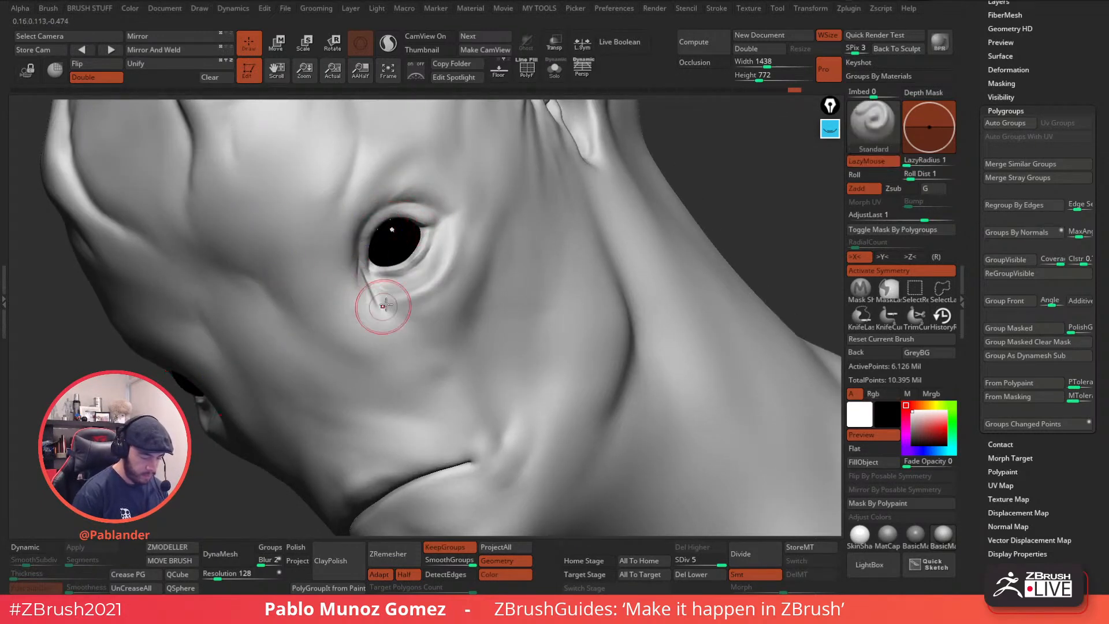
{"action": "right_click_drag", "start_coordinate": [376, 302], "coordinate": [410, 289], "text": "shift"}
- Switch to the HRGi_Cutter brush and cut into the long furrows running over the top of the skull
{"action": "right_click_drag", "start_coordinate": [410, 289], "coordinate": [397, 174], "text": "ctrl"}
{"action": "right_click_drag", "start_coordinate": [496, 281], "coordinate": [668, 292], "text": "alt"}
{"action": "key", "text": "b"}
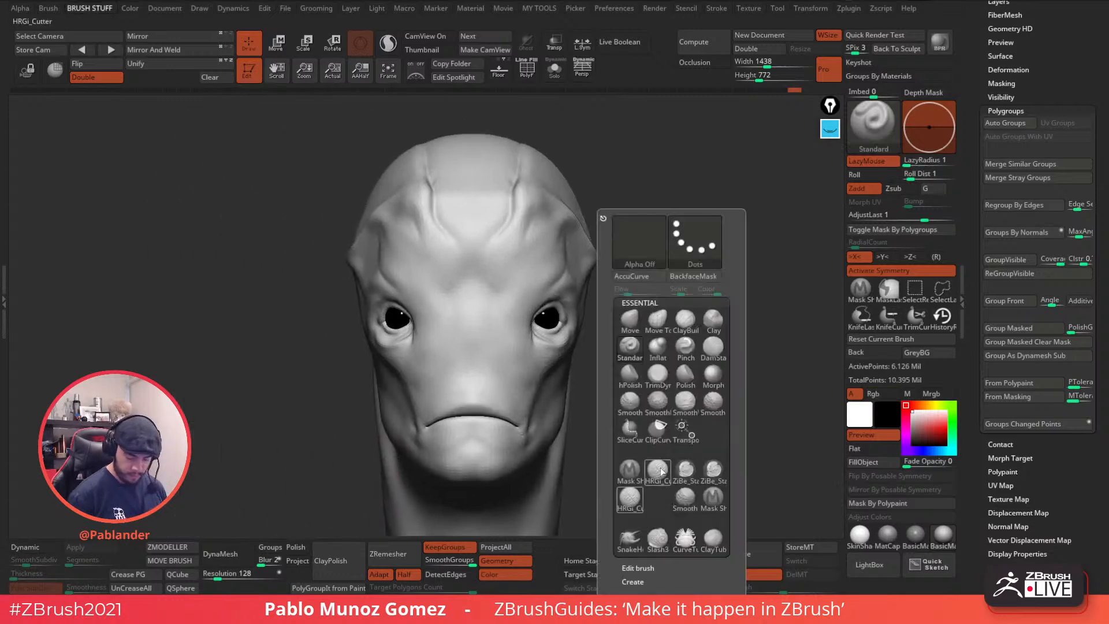
{"action": "left_click", "coordinate": [644, 485]}
{"action": "right_click_drag", "start_coordinate": [512, 206], "coordinate": [513, 228], "text": "ctrl"}
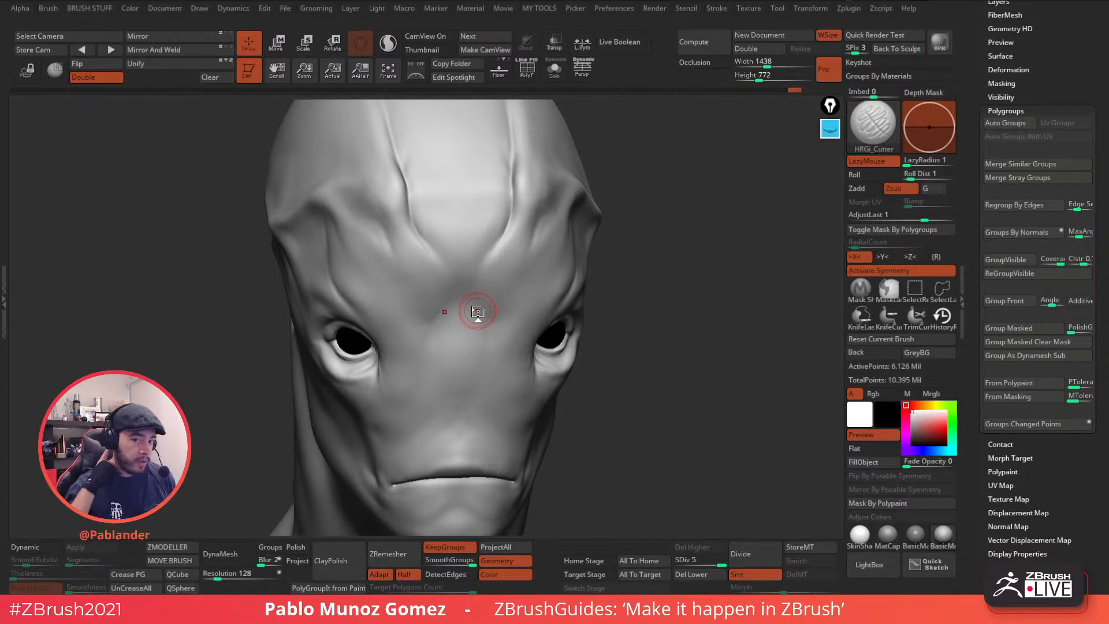
{"action": "right_click_drag", "start_coordinate": [510, 175], "coordinate": [537, 192]}
{"action": "right_click_drag", "start_coordinate": [537, 261], "coordinate": [539, 275], "text": "alt"}
{"action": "left_click_drag", "start_coordinate": [520, 149], "coordinate": [527, 183]}
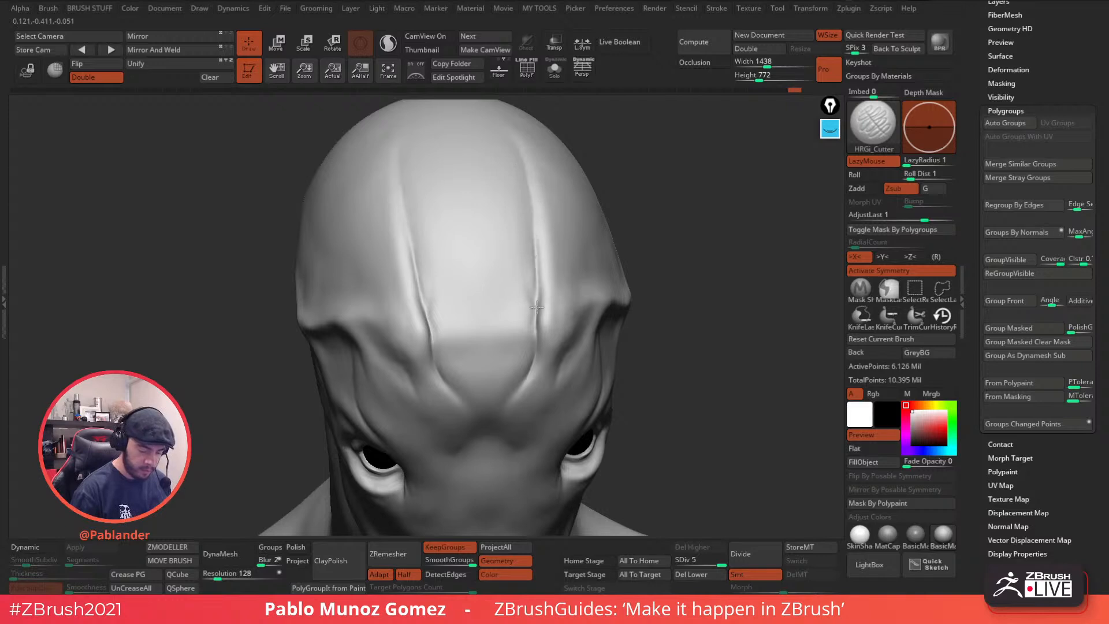
- Smooth the skull furrows and sharpen their lower ends where they curve onto the forehead
{"action": "key", "text": "shift"}
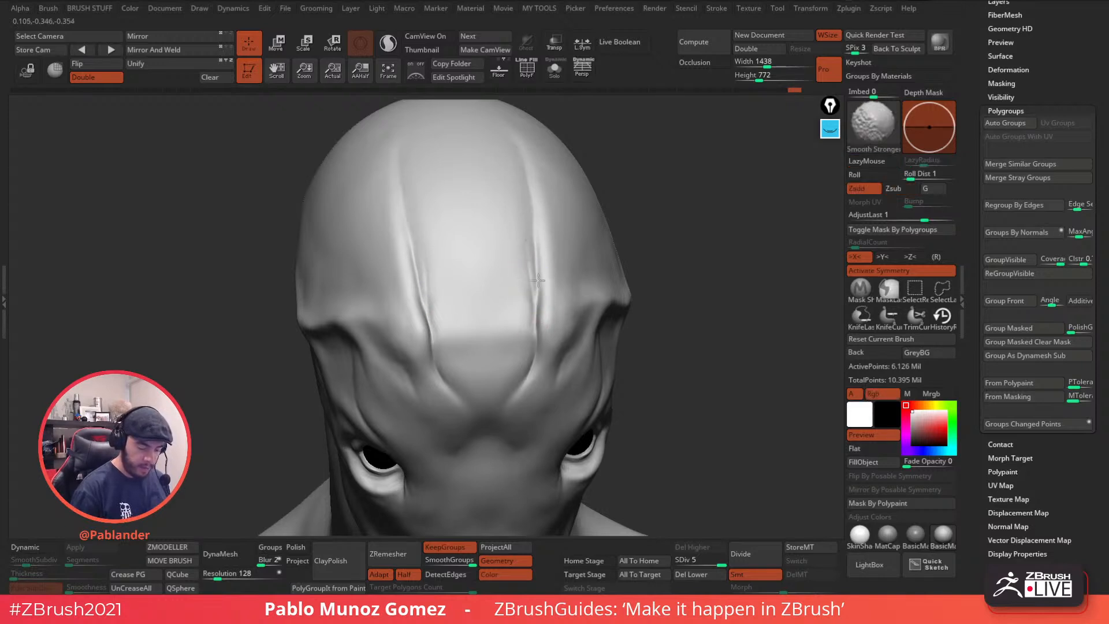
{"action": "left_click_drag", "start_coordinate": [545, 299], "coordinate": [541, 263], "text": "shift"}
{"action": "right_click_drag", "start_coordinate": [535, 235], "coordinate": [541, 246]}
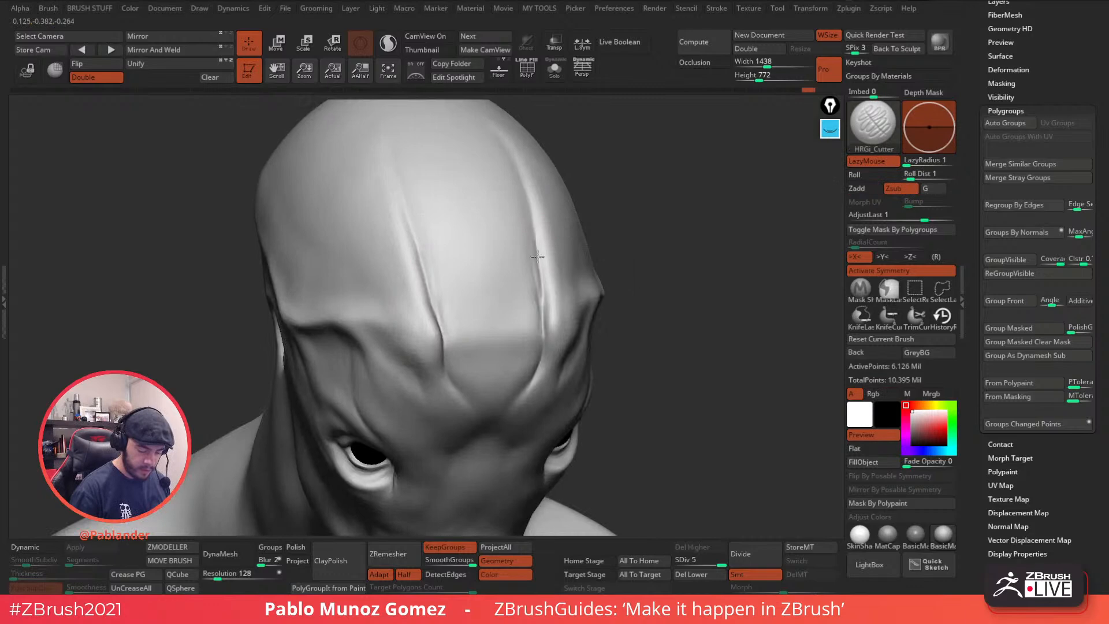
{"action": "mouse_move", "coordinate": [541, 301]}
{"action": "right_mouse_down"}
{"action": "mouse_move", "coordinate": [554, 258]}
{"action": "mouse_move", "coordinate": [545, 257]}
{"action": "right_mouse_up"}
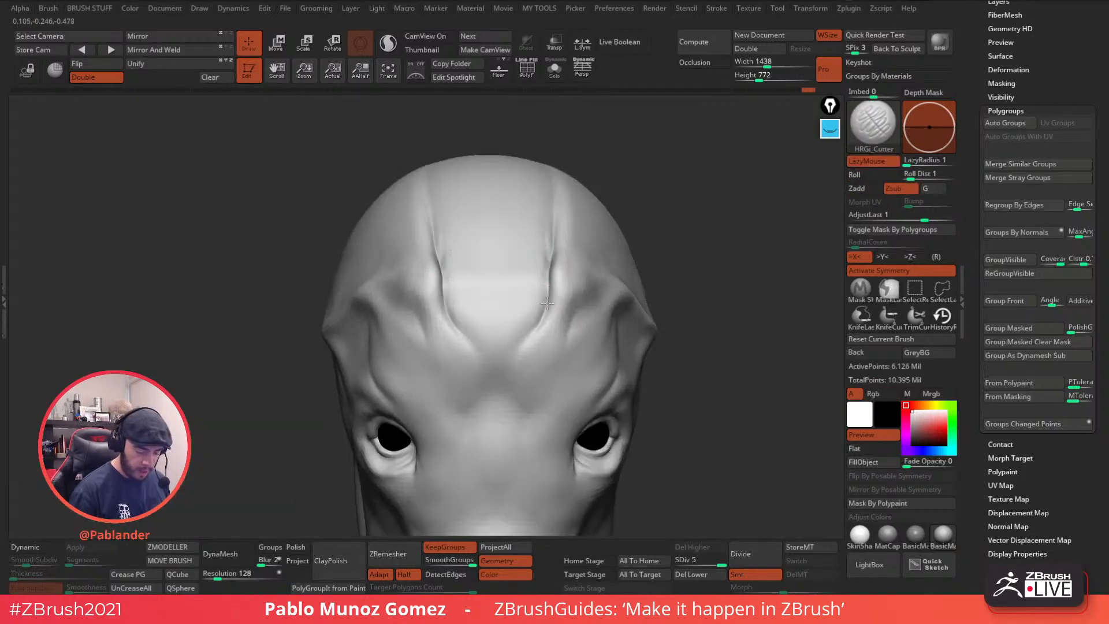
{"action": "key", "text": "shift"}
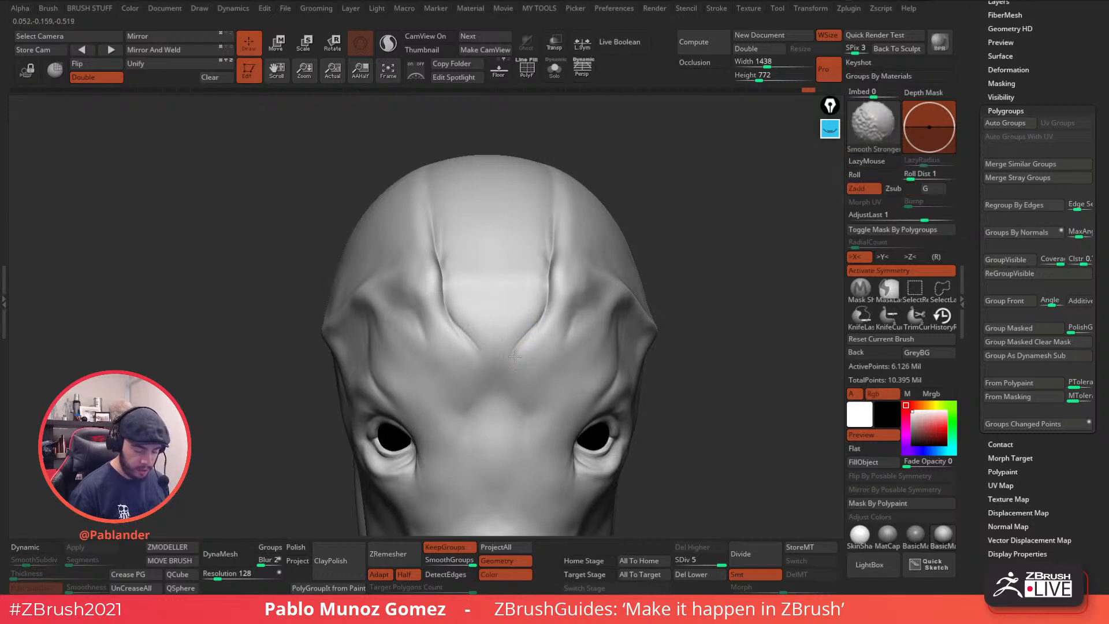
{"action": "mouse_move", "coordinate": [551, 317]}
{"action": "right_mouse_down", "text": "alt"}
{"action": "mouse_move", "coordinate": [564, 249]}
{"action": "mouse_move", "coordinate": [527, 297]}
{"action": "right_mouse_up", "text": "alt"}
- Cut short vertical frown creases between the brows and soften their edges
{"action": "key", "text": "space"}
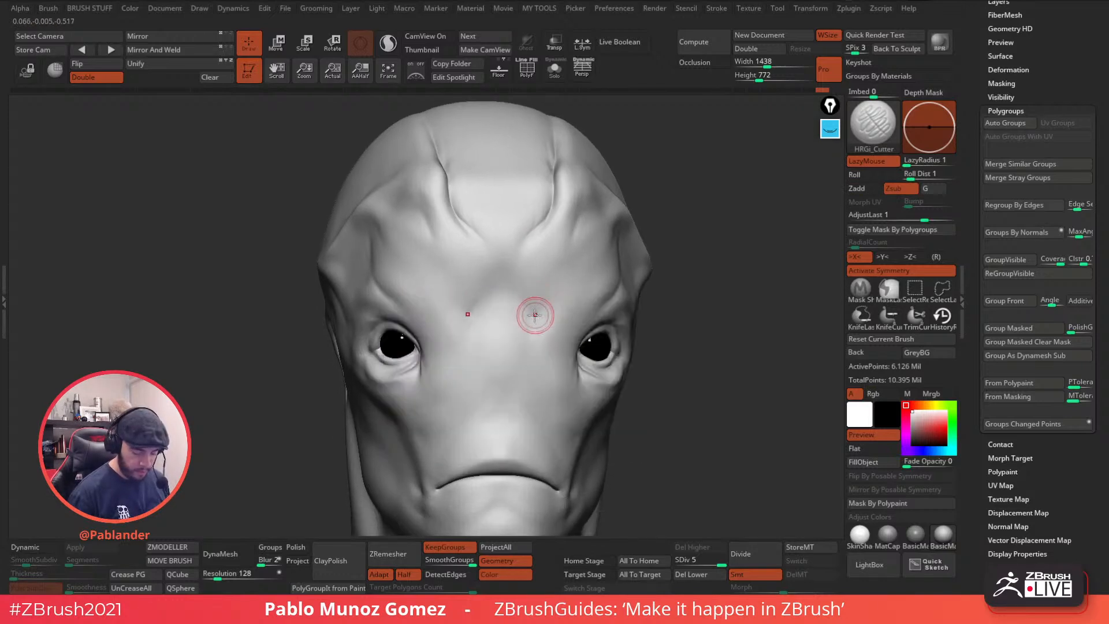
{"action": "key", "text": "shift"}
{"action": "left_click_drag", "start_coordinate": [541, 309], "coordinate": [531, 335]}
{"action": "left_click_drag", "start_coordinate": [534, 312], "coordinate": [532, 344]}
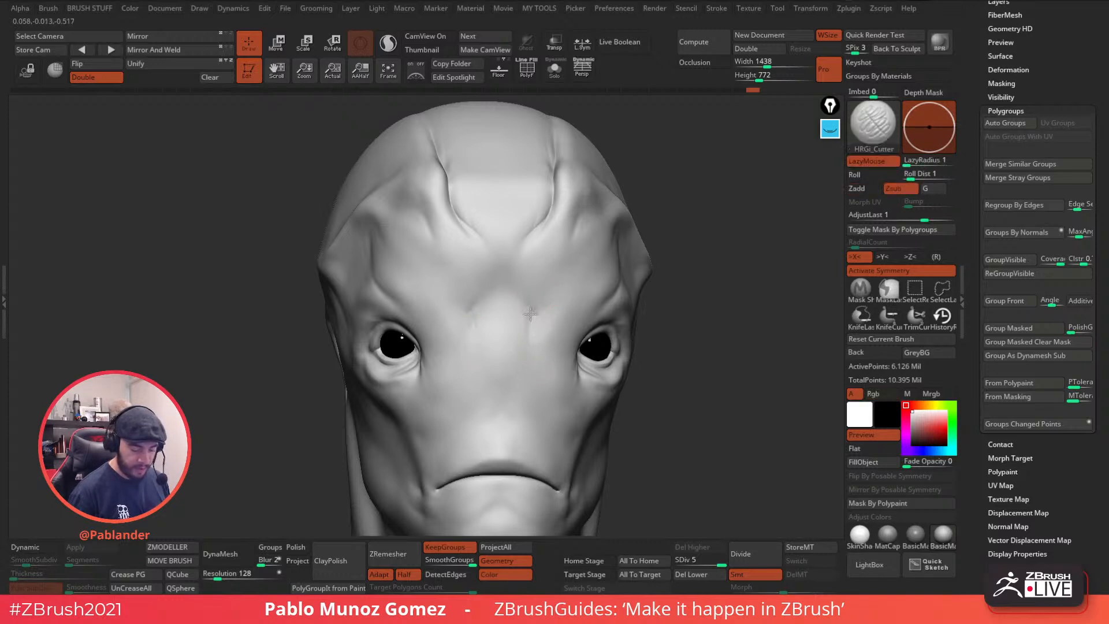
{"action": "right_click_drag", "start_coordinate": [577, 266], "coordinate": [619, 265]}
{"action": "key", "text": "shift"}
{"action": "right_click_drag", "start_coordinate": [564, 312], "coordinate": [567, 279]}
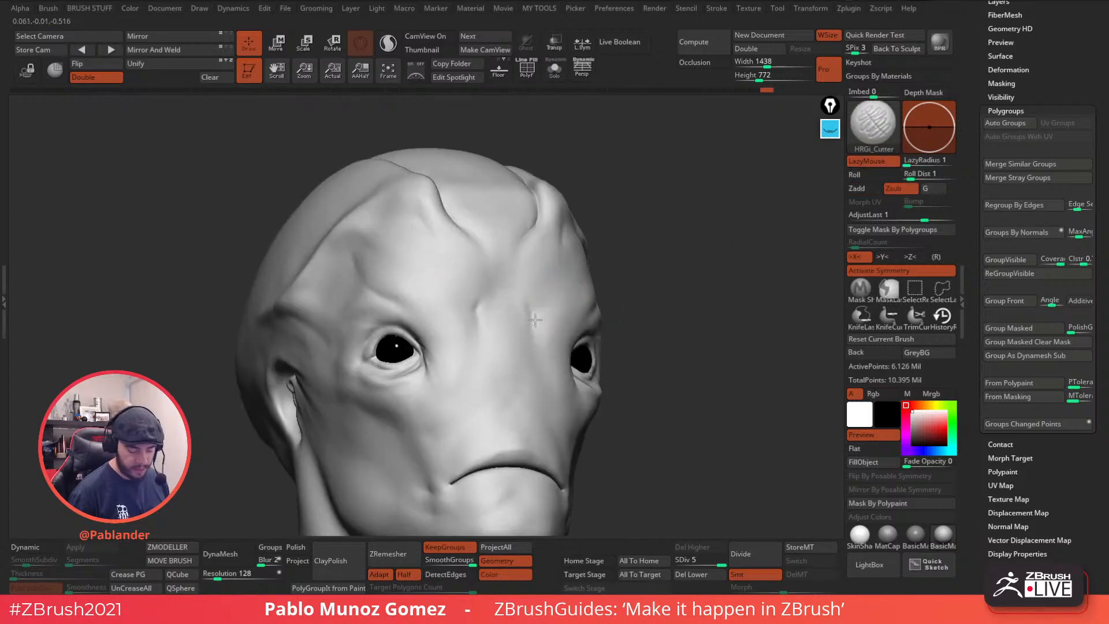
{"action": "right_click_drag", "start_coordinate": [528, 345], "coordinate": [519, 345], "text": "shift"}
{"action": "key", "text": "shift"}
- Carve diagonal wrinkles across the forehead and above the brow, smoothing them into the surrounding skin
{"action": "left_click_drag", "start_coordinate": [588, 213], "coordinate": [564, 252]}
{"action": "key", "text": "shift"}
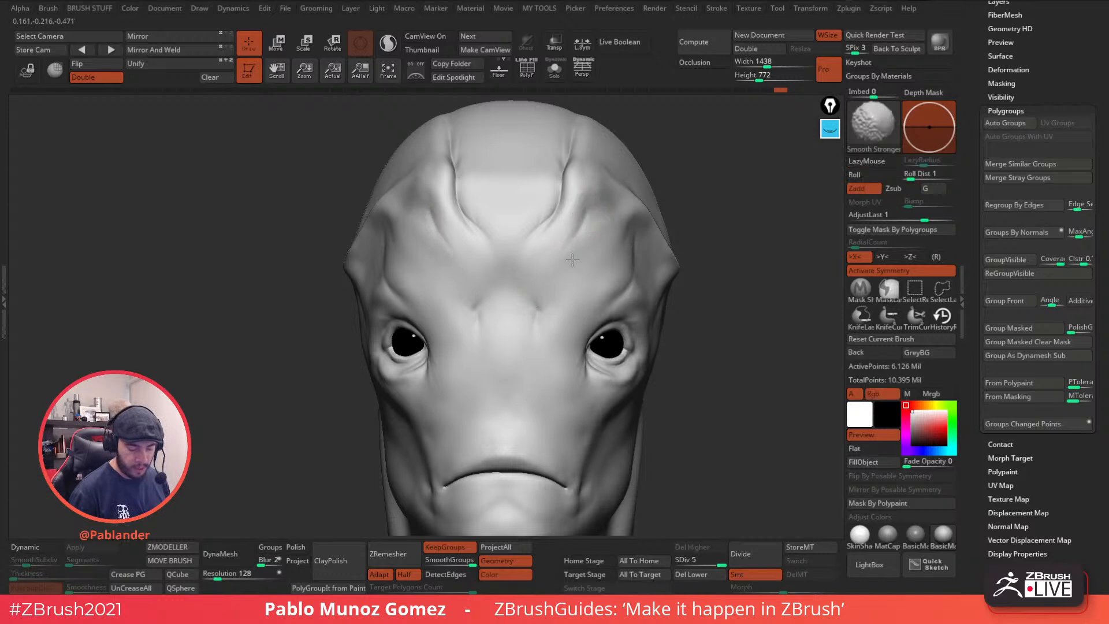
{"action": "right_click_drag", "start_coordinate": [569, 250], "coordinate": [541, 257]}
{"action": "key", "text": "shift"}
{"action": "key", "text": "shift"}
{"action": "key", "text": "shift"}
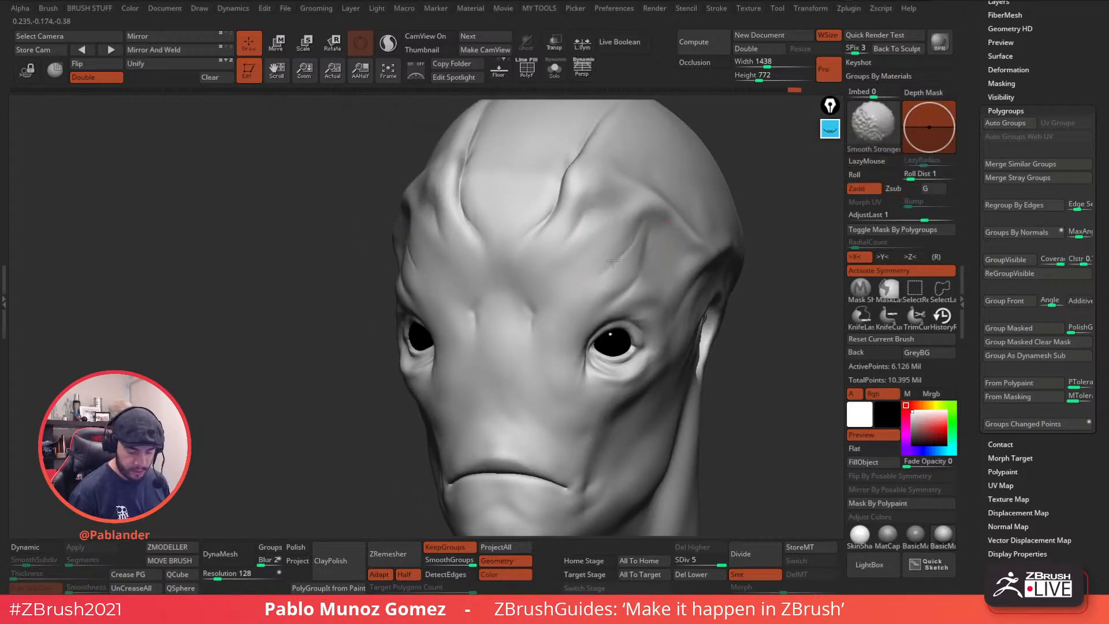
{"action": "key", "text": "shift"}
{"action": "mouse_move", "coordinate": [667, 248]}
{"action": "right_mouse_down"}
{"action": "mouse_move", "coordinate": [619, 248]}
{"action": "mouse_move", "coordinate": [626, 326]}
{"action": "right_mouse_up"}
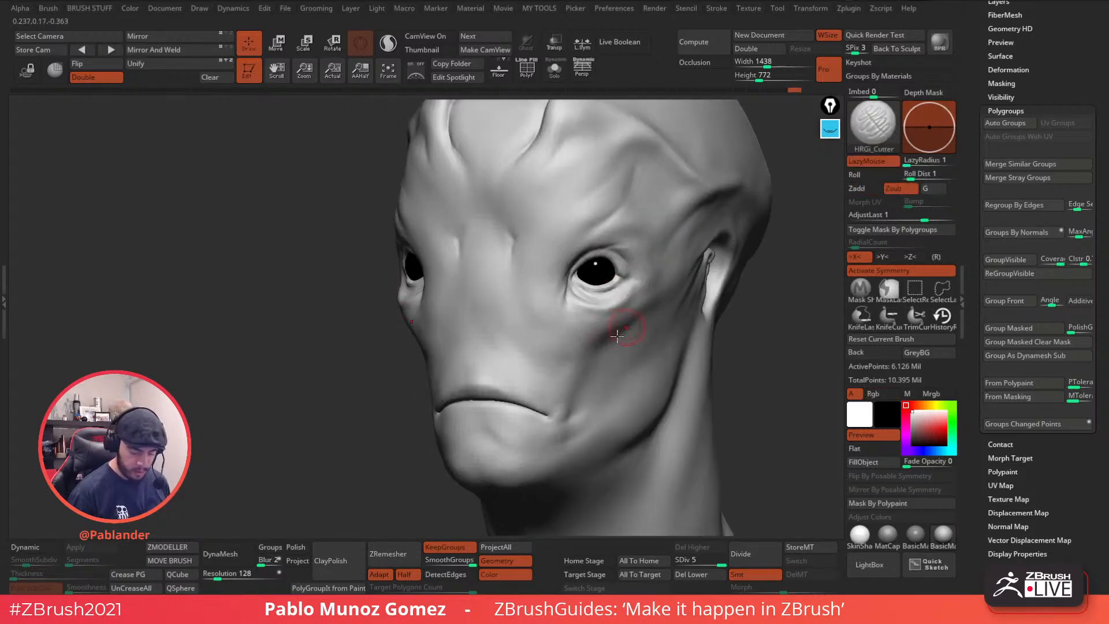
{"action": "right_click_drag", "start_coordinate": [593, 379], "coordinate": [599, 314], "text": "alt"}
- Switch to the Clay brush and build up a diagonal fold on the cheek beside the mouth corner
{"action": "key", "text": "b"}
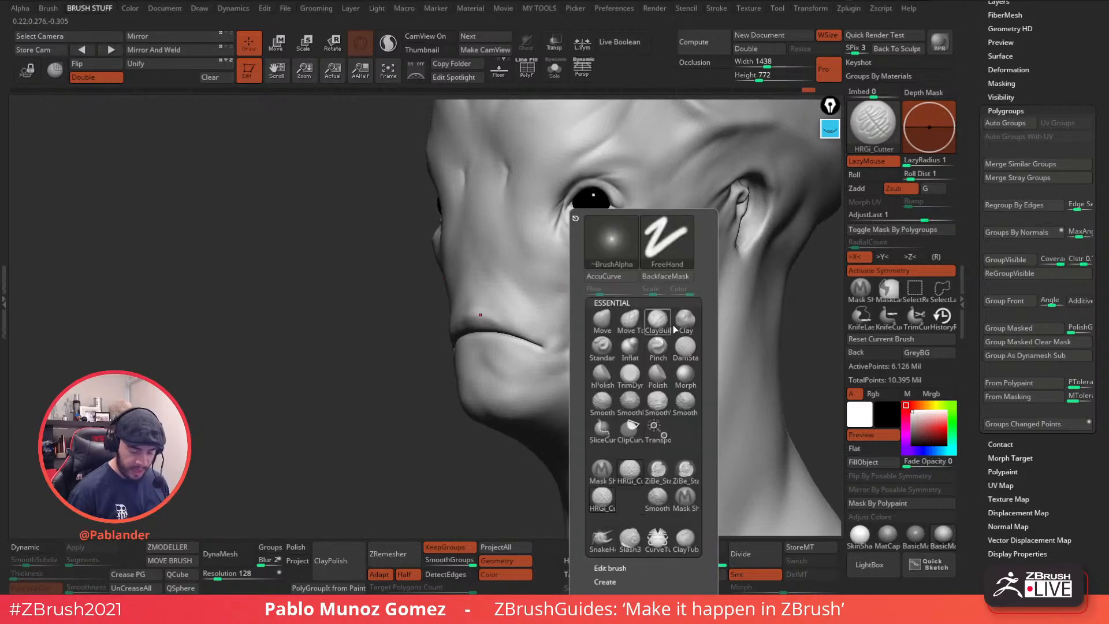
{"action": "left_click", "coordinate": [685, 323]}
{"action": "left_click_drag", "start_coordinate": [575, 321], "coordinate": [577, 314]}
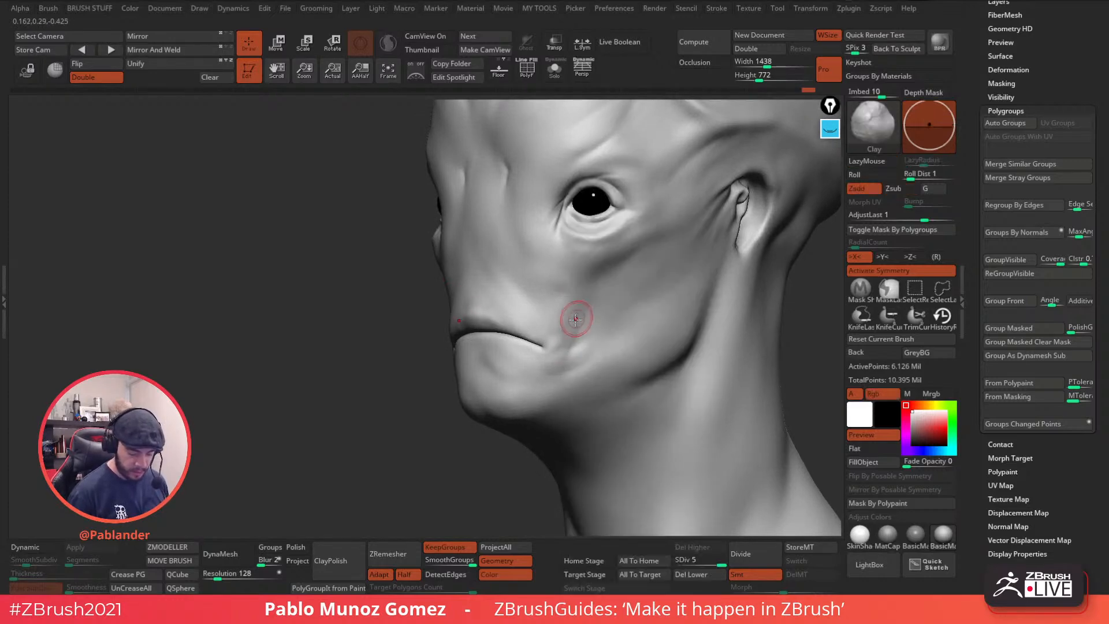
{"action": "right_click_drag", "start_coordinate": [577, 314], "coordinate": [584, 309]}
{"action": "mouse_move", "coordinate": [564, 363]}
{"action": "left_mouse_down"}
{"action": "mouse_move", "coordinate": [581, 298]}
{"action": "mouse_move", "coordinate": [581, 355]}
{"action": "mouse_move", "coordinate": [608, 308]}
{"action": "left_mouse_up"}
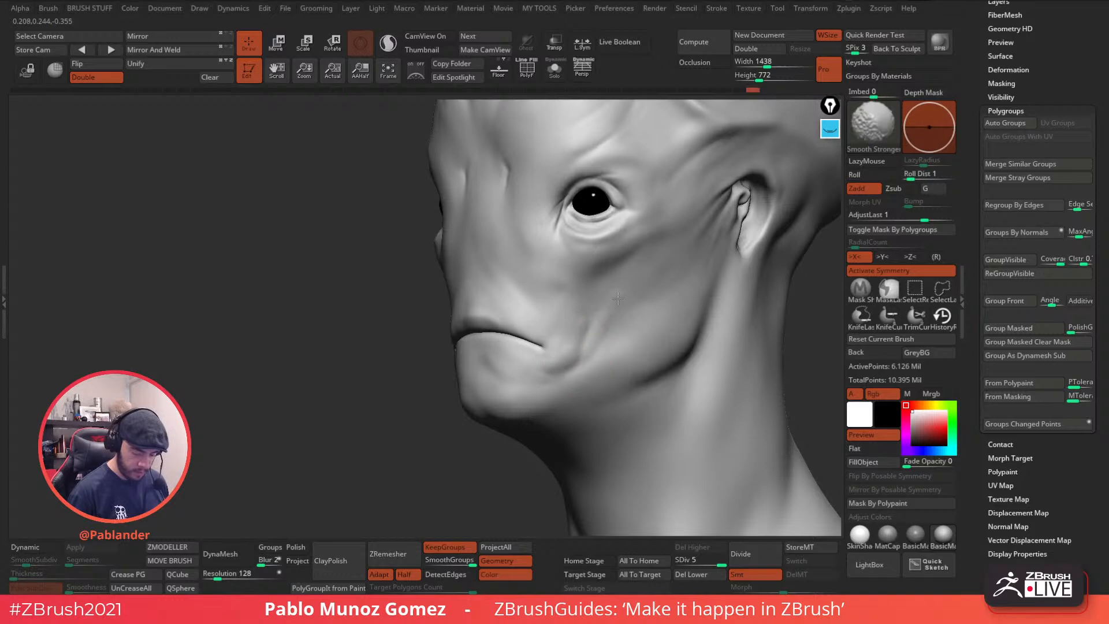
{"action": "right_click_drag", "start_coordinate": [550, 346], "coordinate": [581, 323]}
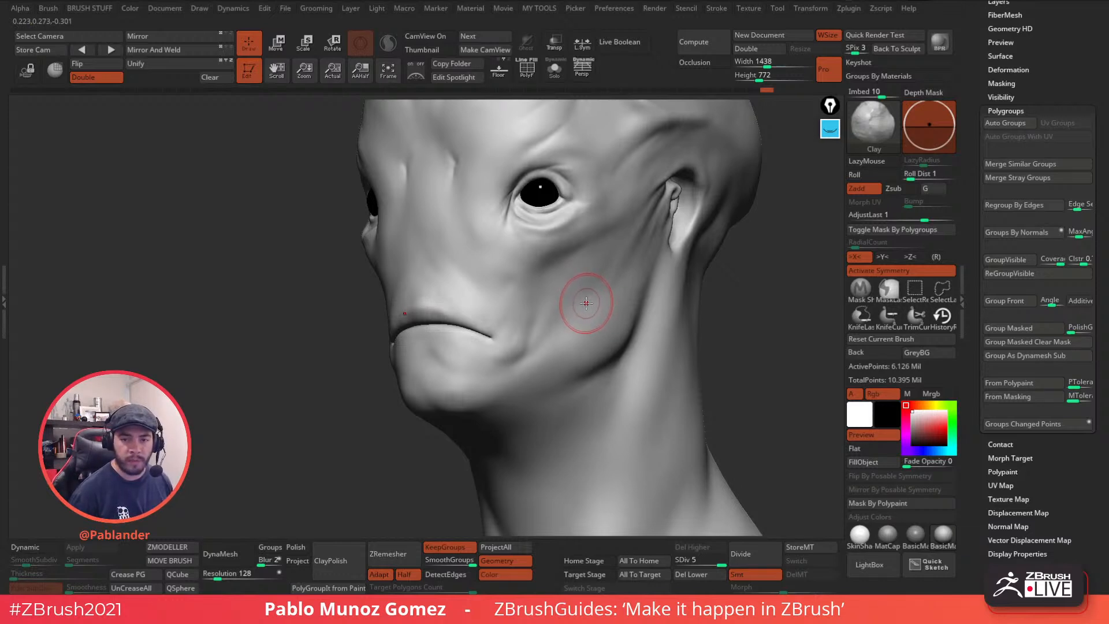
- Refine and smooth the surface in front of the ear and along the rear edge of the jaw
{"action": "right_click_drag", "start_coordinate": [653, 218], "coordinate": [650, 235]}
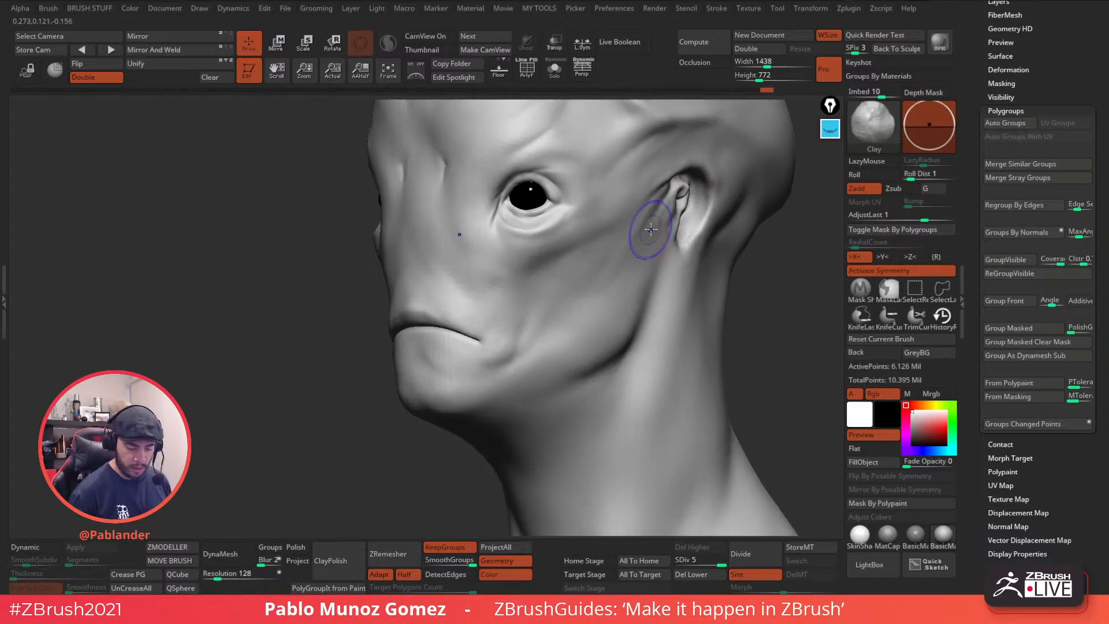
{"action": "mouse_move", "coordinate": [640, 224]}
{"action": "left_mouse_down", "text": "shift"}
{"action": "mouse_move", "coordinate": [638, 271]}
{"action": "mouse_move", "coordinate": [650, 254]}
{"action": "left_mouse_up", "text": "shift"}
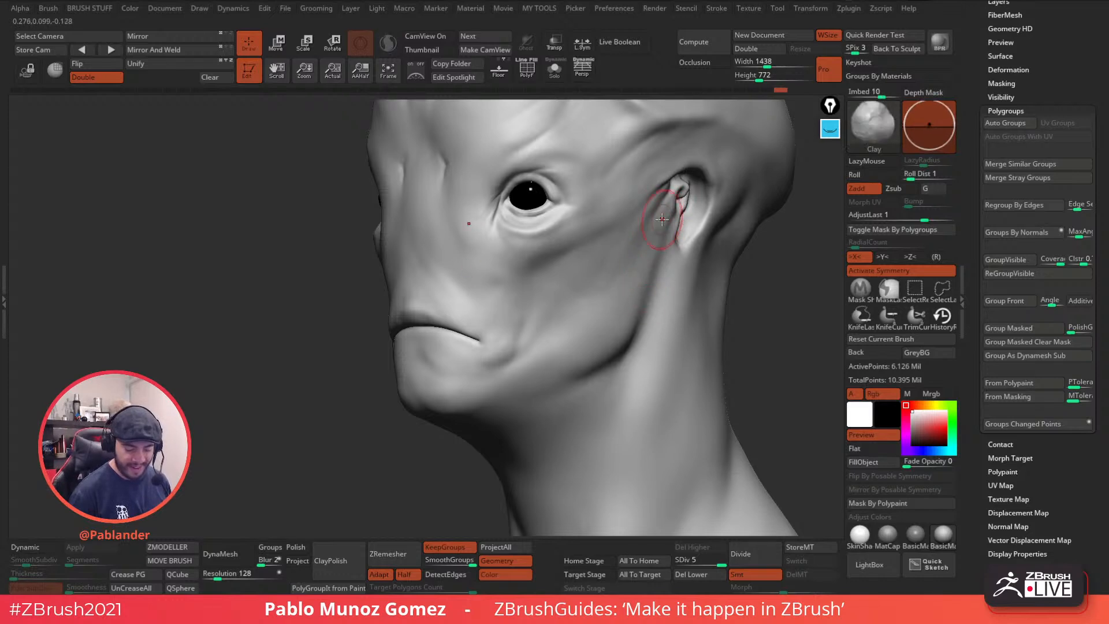
{"action": "left_click_drag", "start_coordinate": [663, 248], "coordinate": [677, 202], "text": "shift"}
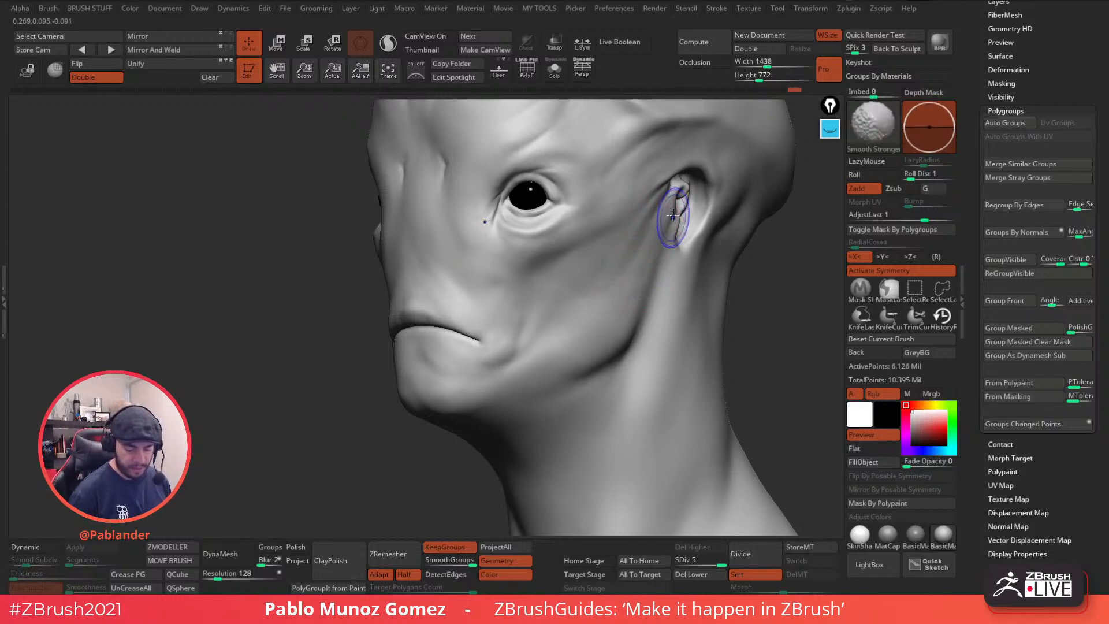
{"action": "left_click_drag", "start_coordinate": [649, 269], "coordinate": [644, 301], "text": "shift"}
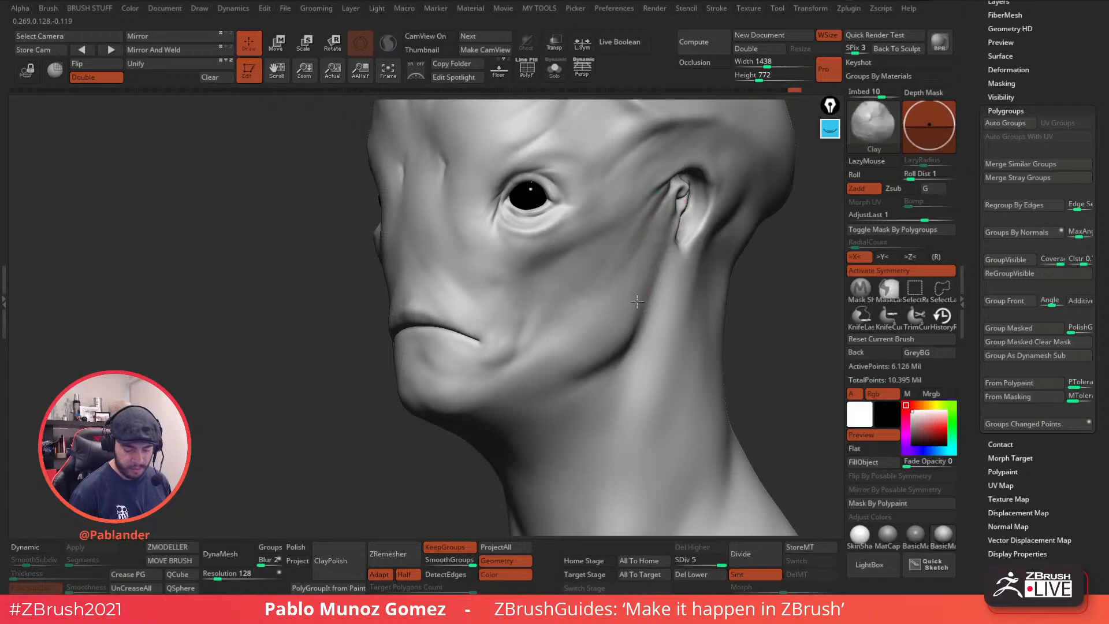
{"action": "key", "text": "shift"}
{"action": "right_click_drag", "start_coordinate": [657, 235], "coordinate": [625, 223]}
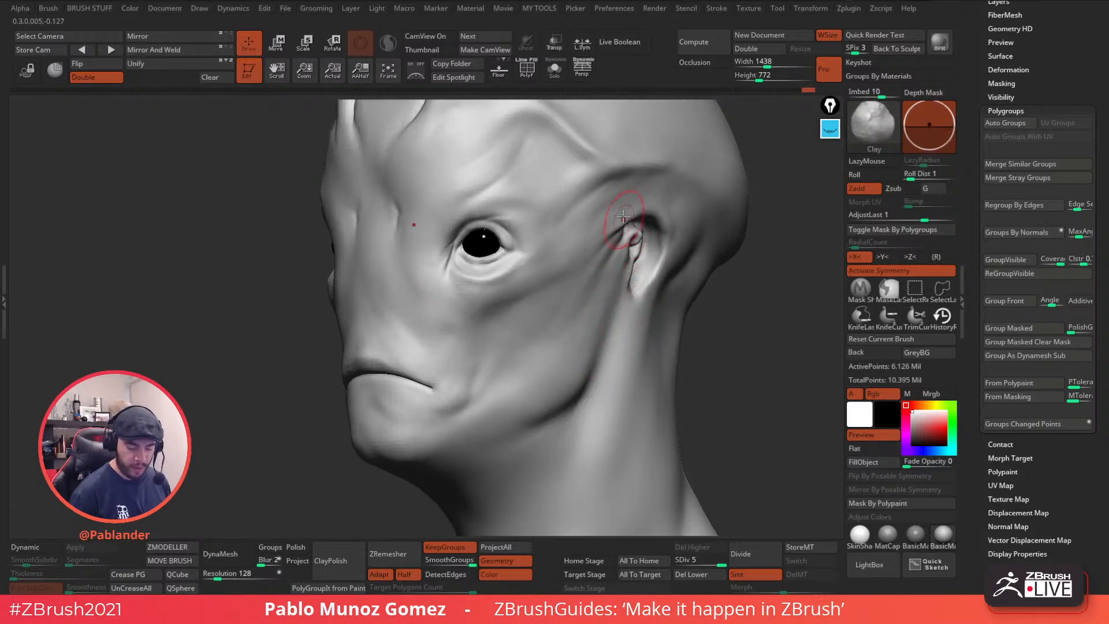
- Build up the temple and cheekbone between the eye and ear with Clay, smoothing the transitions
{"action": "mouse_move", "coordinate": [595, 202]}
{"action": "left_mouse_down"}
{"action": "mouse_move", "coordinate": [587, 238]}
{"action": "mouse_move", "coordinate": [580, 214]}
{"action": "left_mouse_up"}
{"action": "key", "text": "shift"}
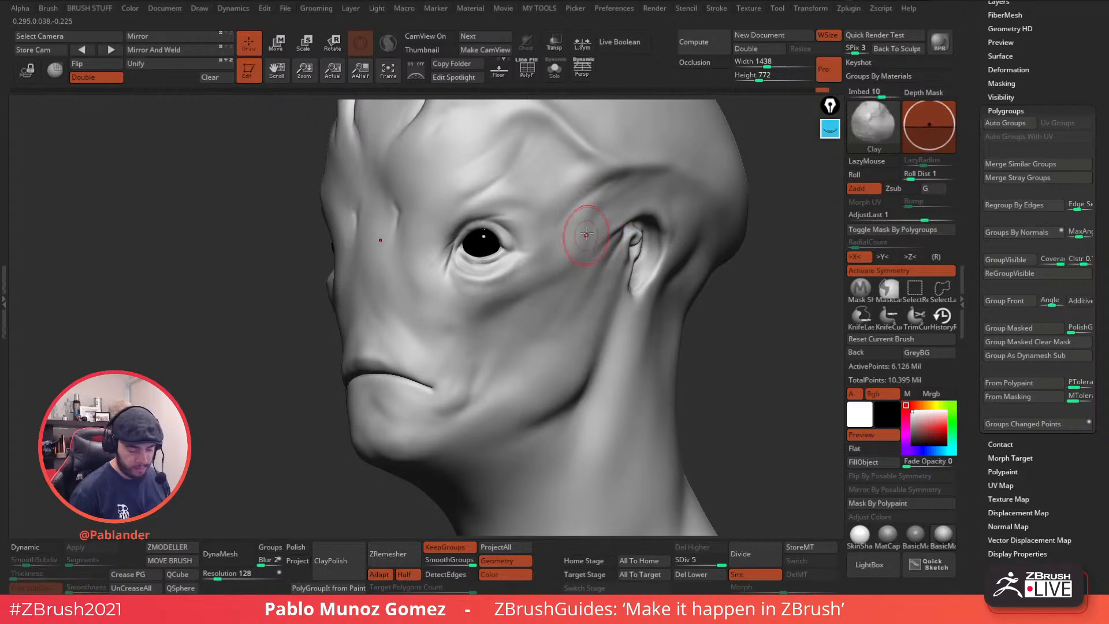
{"action": "left_click_drag", "start_coordinate": [579, 260], "coordinate": [591, 242], "text": "shift"}
{"action": "left_click_drag", "start_coordinate": [539, 274], "coordinate": [547, 271]}
{"action": "right_click_drag", "start_coordinate": [553, 278], "coordinate": [539, 286]}
{"action": "key", "text": "shift"}
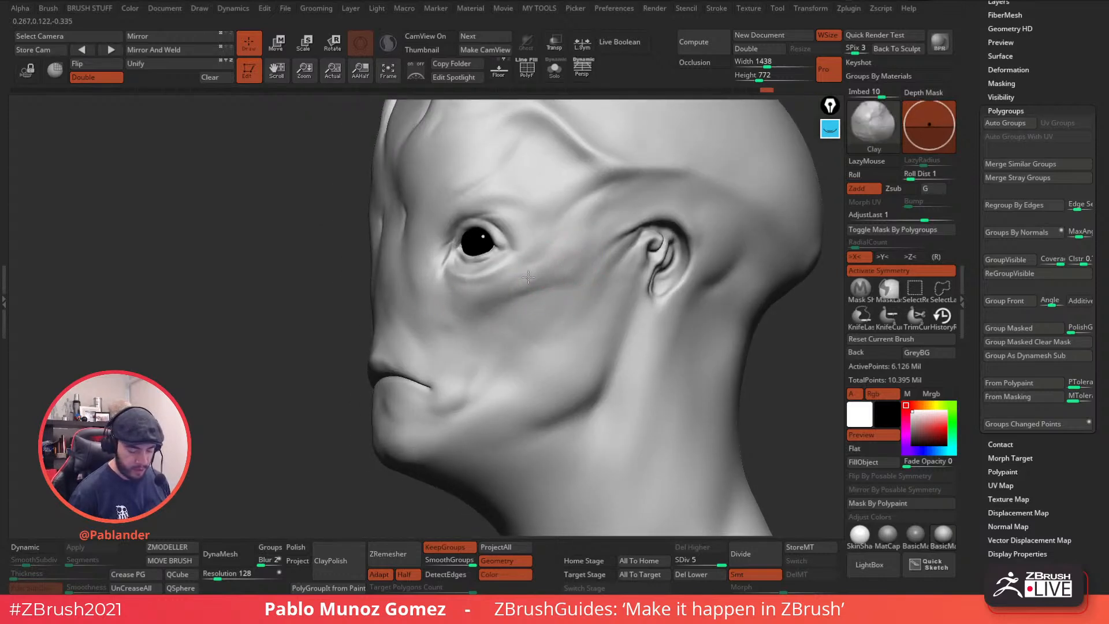
{"action": "key", "text": "shift"}
{"action": "mouse_move", "coordinate": [524, 290]}
{"action": "left_mouse_down", "text": "shift"}
{"action": "mouse_move", "coordinate": [564, 255]}
{"action": "mouse_move", "coordinate": [549, 240]}
{"action": "left_mouse_up", "text": "shift"}
{"action": "mouse_move", "coordinate": [549, 240]}
{"action": "right_mouse_down"}
{"action": "mouse_move", "coordinate": [542, 303]}
{"action": "mouse_move", "coordinate": [537, 285]}
{"action": "right_mouse_up"}
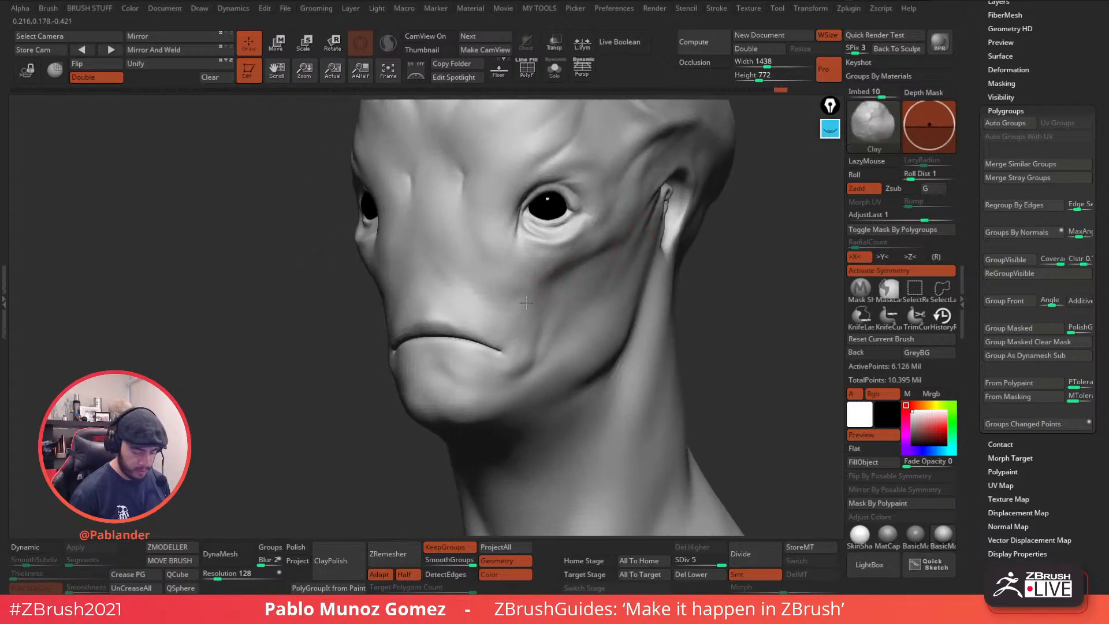
- Shape the cheek below the eye with small Clay strokes and smooth it into the muzzle
{"action": "mouse_move", "coordinate": [534, 272]}
{"action": "left_mouse_down", "text": "shift"}
{"action": "mouse_move", "coordinate": [559, 269]}
{"action": "mouse_move", "coordinate": [540, 288]}
{"action": "left_mouse_up", "text": "shift"}
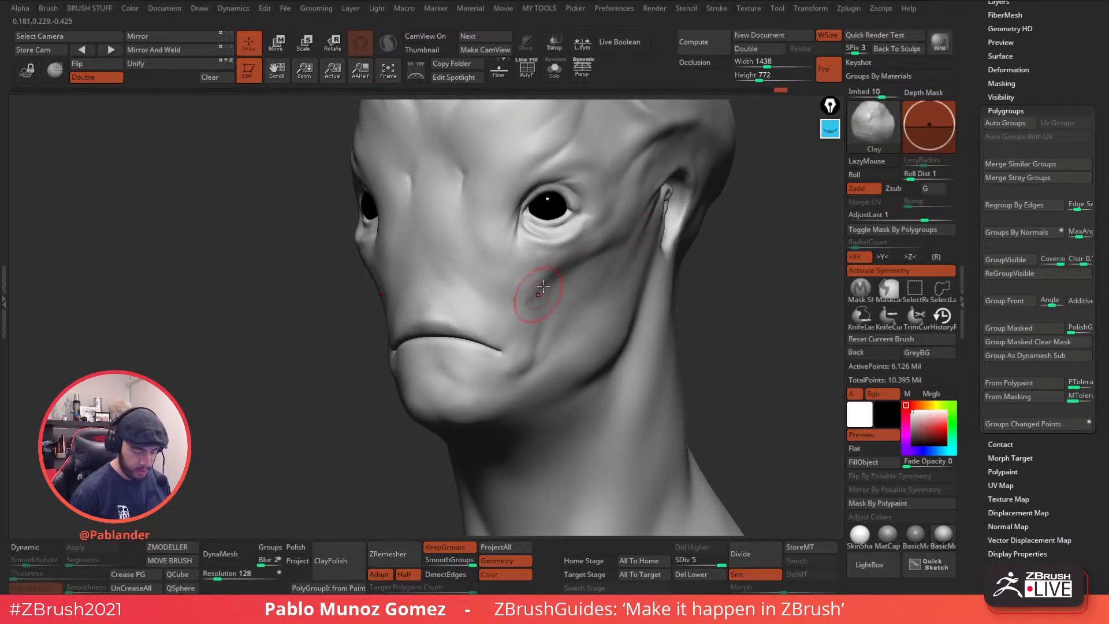
{"action": "right_click_drag", "start_coordinate": [540, 290], "coordinate": [530, 286], "text": "shift"}
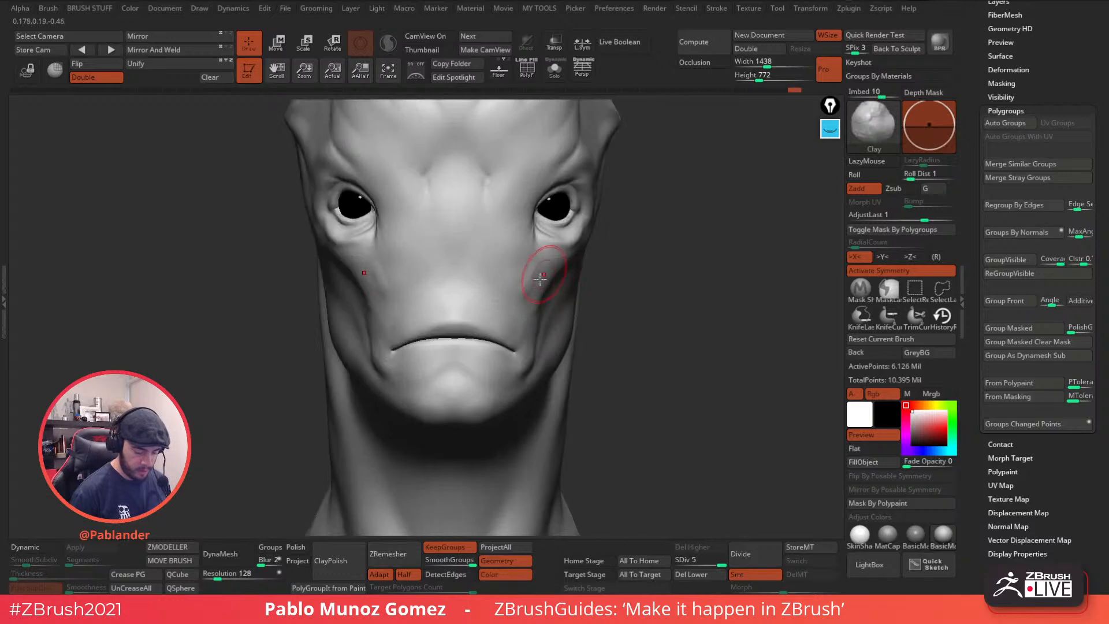
{"action": "left_click_drag", "start_coordinate": [538, 290], "coordinate": [541, 268], "text": "shift"}
{"action": "right_click_drag", "start_coordinate": [542, 268], "coordinate": [535, 274]}
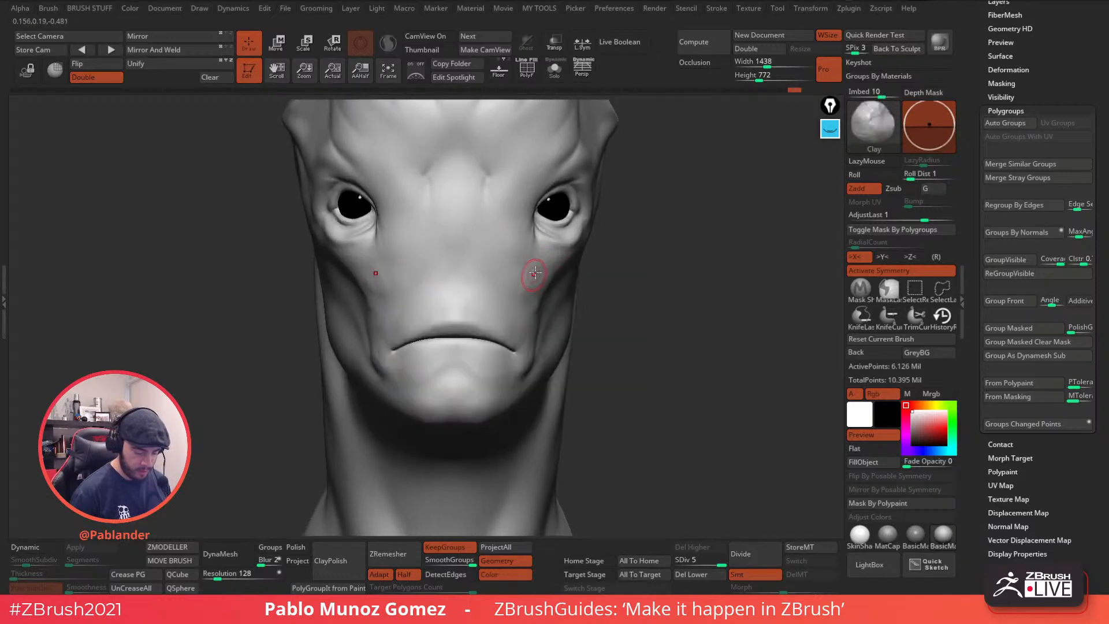
{"action": "left_click_drag", "start_coordinate": [536, 270], "coordinate": [546, 258]}
{"action": "left_click_drag", "start_coordinate": [544, 261], "coordinate": [539, 278], "text": "shift"}
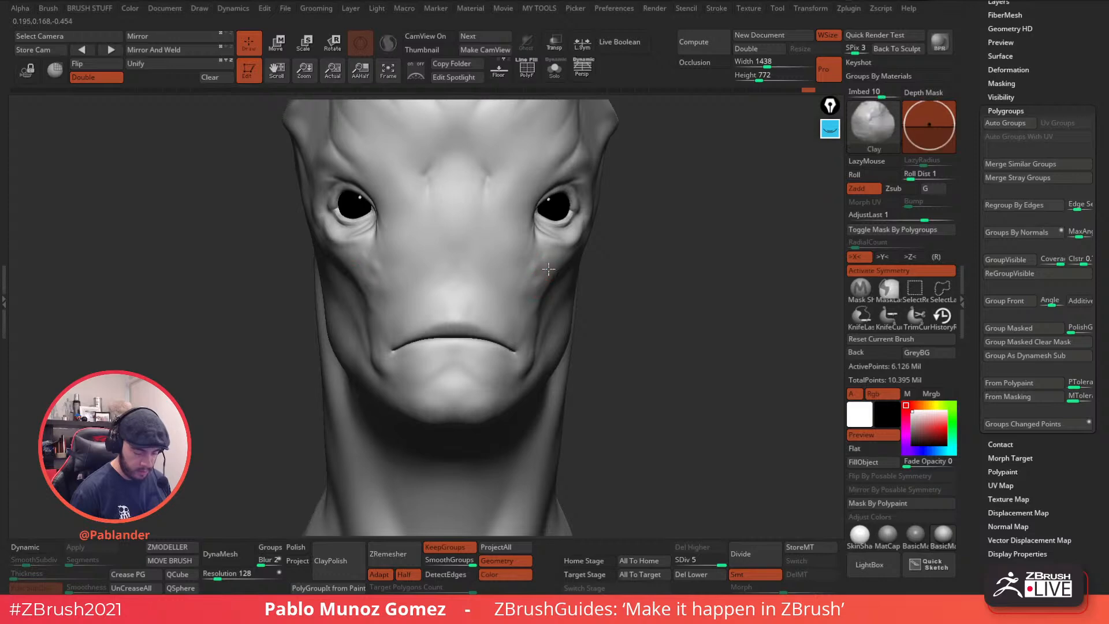
- Turn on perspective and smooth the side of the neck above the shoulder
{"action": "mouse_move", "coordinate": [626, 309]}
{"action": "left_mouse_down", "text": "alt"}
{"action": "mouse_move", "coordinate": [609, 244]}
{"action": "mouse_move", "coordinate": [599, 287]}
{"action": "mouse_move", "coordinate": [618, 248]}
{"action": "mouse_move", "coordinate": [563, 254]}
{"action": "left_mouse_up", "text": "alt"}
{"action": "mouse_move", "coordinate": [696, 310]}
{"action": "left_mouse_down", "text": "alt"}
{"action": "mouse_move", "coordinate": [688, 287]}
{"action": "mouse_move", "coordinate": [716, 297]}
{"action": "mouse_move", "coordinate": [680, 295]}
{"action": "left_mouse_up", "text": "alt"}
{"action": "key", "text": "b"}
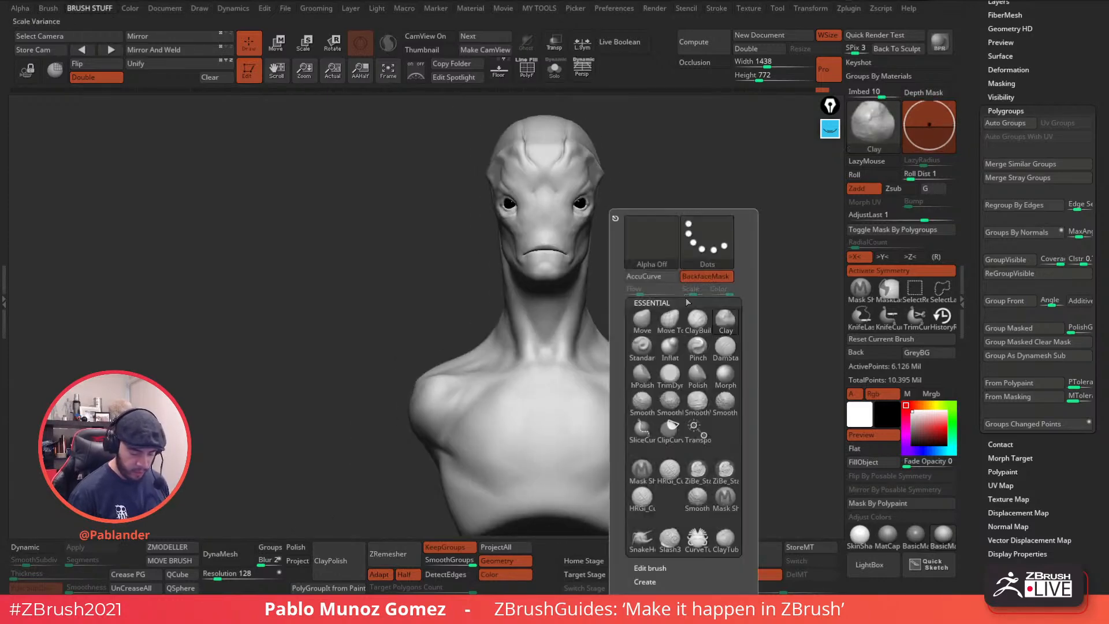
{"action": "left_click", "coordinate": [697, 497]}
{"action": "left_click_drag", "start_coordinate": [565, 377], "coordinate": [540, 366], "text": "alt"}
{"action": "key", "text": "c"}
{"action": "key", "text": "p"}
{"action": "key", "text": "shift"}
{"action": "key", "text": "shift"}
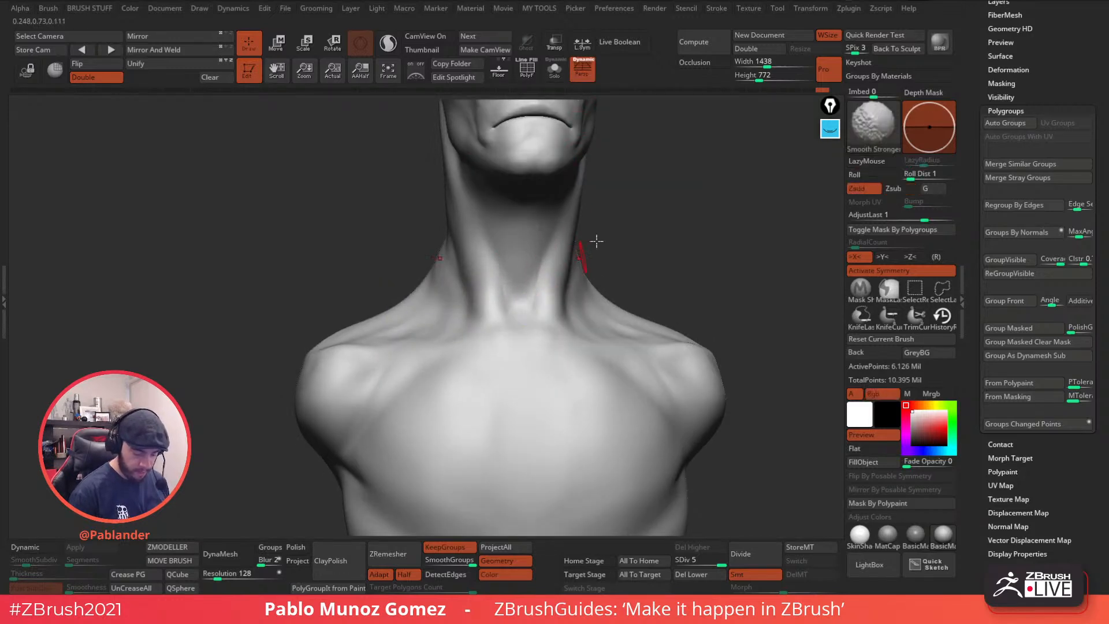
- Smooth the neck tendon where it meets the collarbone beside the pit of the neck
{"action": "right_click_drag", "start_coordinate": [565, 279], "coordinate": [551, 323], "text": "shift"}
{"action": "key", "text": "space"}
{"action": "left_click_drag", "start_coordinate": [545, 312], "coordinate": [543, 330]}
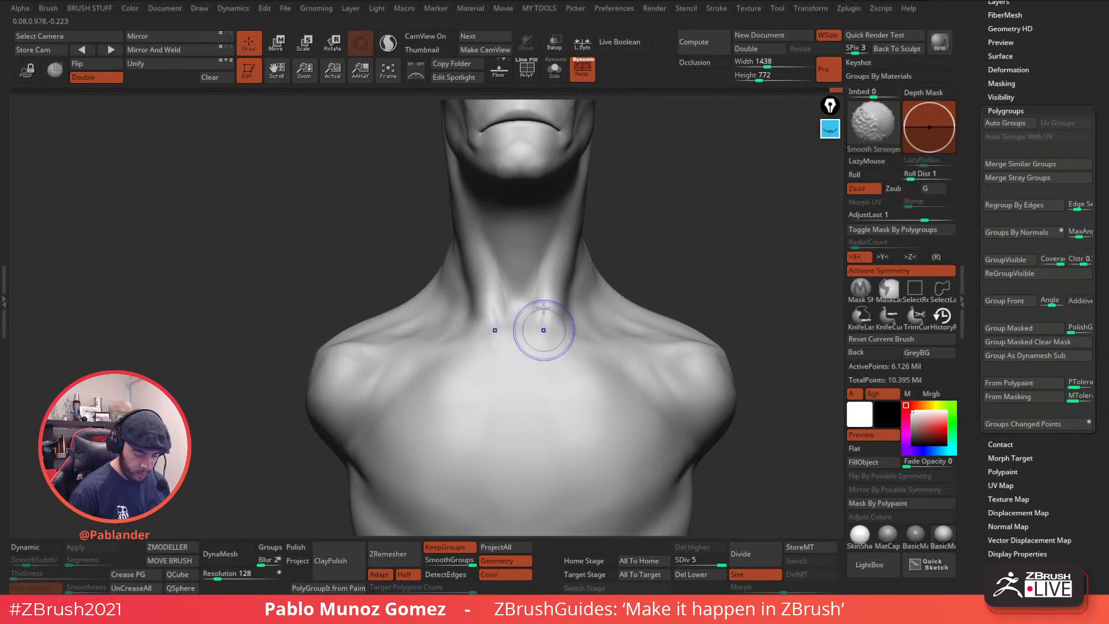
{"action": "right_click_drag", "start_coordinate": [614, 248], "coordinate": [577, 289]}
{"action": "key", "text": "shift"}
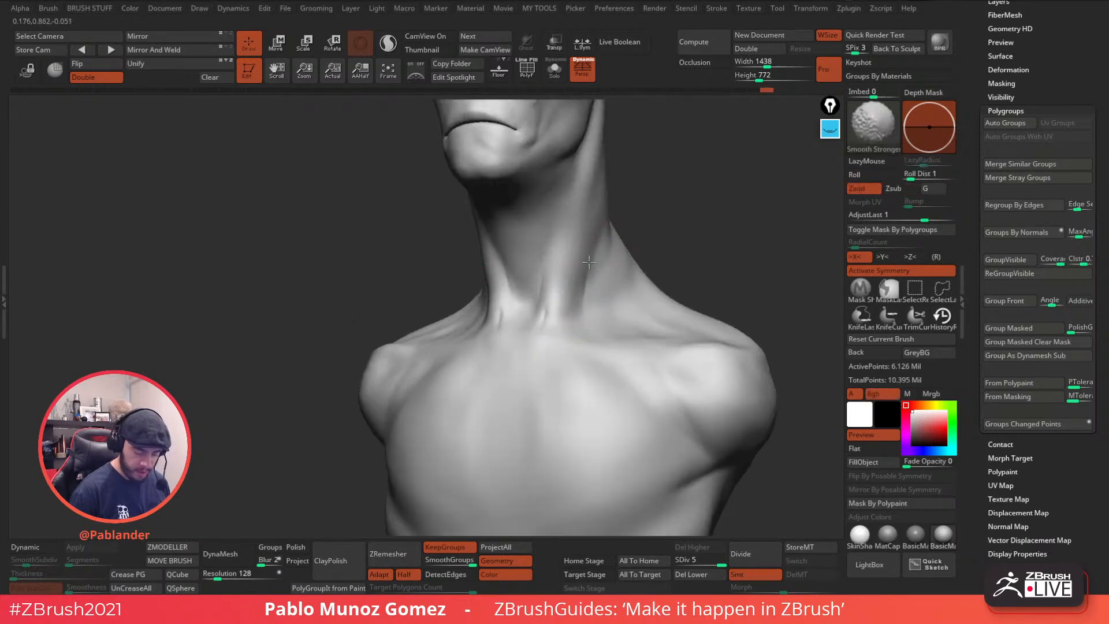
{"action": "mouse_move", "coordinate": [653, 218]}
{"action": "right_mouse_down"}
{"action": "mouse_move", "coordinate": [619, 179]}
{"action": "mouse_move", "coordinate": [668, 219]}
{"action": "mouse_move", "coordinate": [644, 205]}
{"action": "right_mouse_up"}
- Select the Standard brush and smooth the surface under the jaw and at the base of the throat
{"action": "key", "text": "space"}
{"action": "key", "text": "space"}
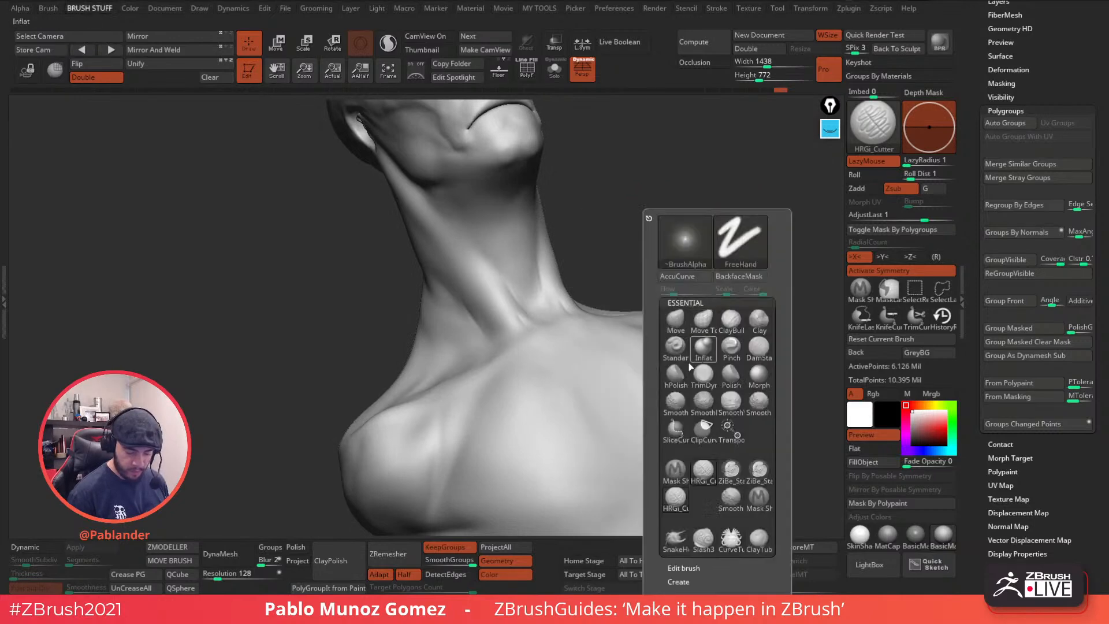
{"action": "left_click", "coordinate": [675, 346]}
{"action": "right_click_drag", "start_coordinate": [577, 228], "coordinate": [549, 183]}
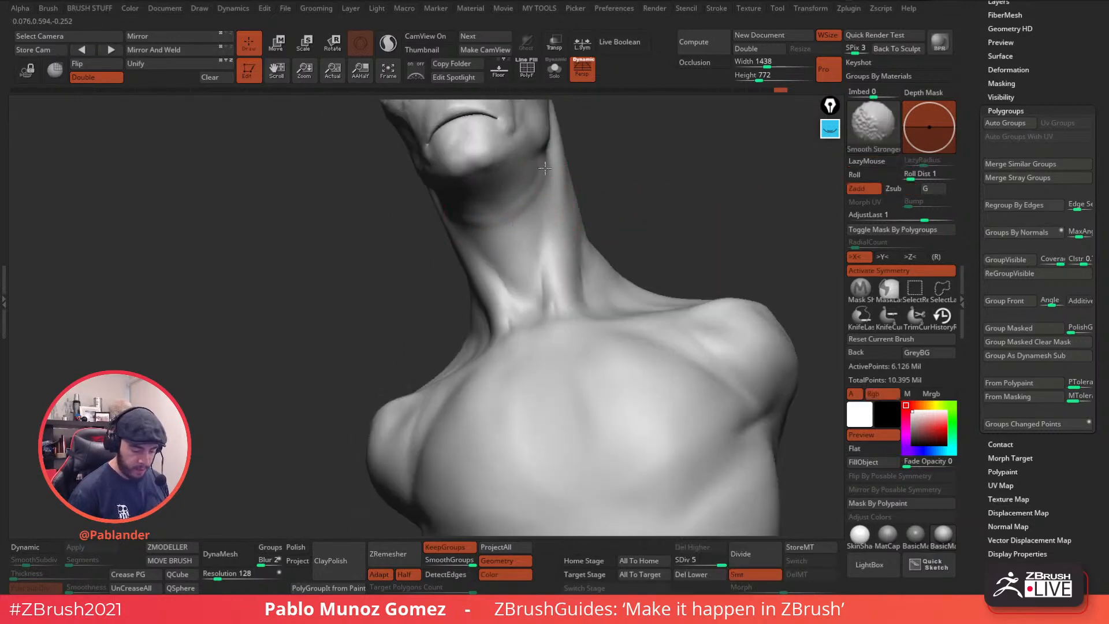
{"action": "key", "text": "shift"}
{"action": "left_click_drag", "start_coordinate": [508, 187], "coordinate": [507, 238], "text": "shift"}
{"action": "right_click_drag", "start_coordinate": [514, 204], "coordinate": [497, 171]}
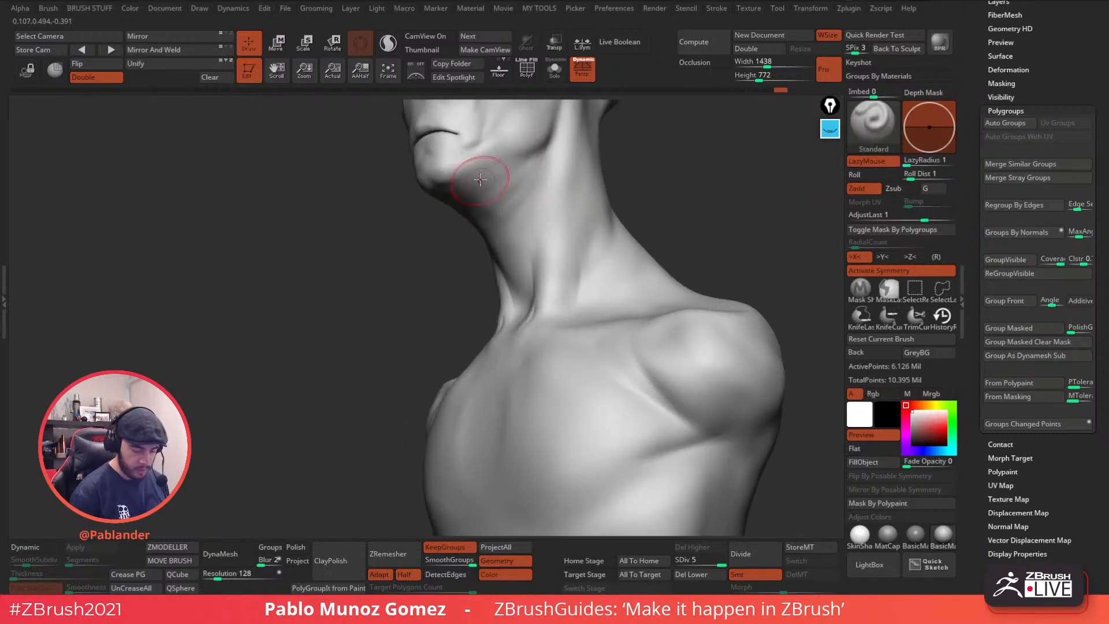
{"action": "right_click_drag", "start_coordinate": [568, 139], "coordinate": [603, 225]}
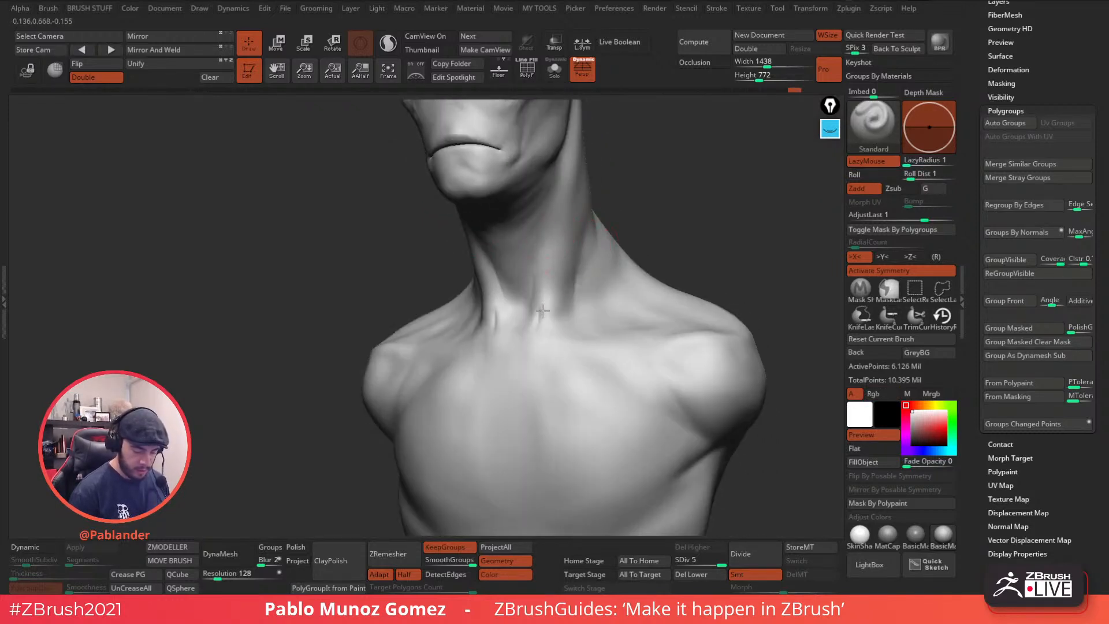
{"action": "left_click_drag", "start_coordinate": [532, 297], "coordinate": [538, 320], "text": "shift"}
- Adjust the upper eyelid and brow area with the Move brush, resizing the brush to fit
{"action": "right_click_drag", "start_coordinate": [686, 274], "coordinate": [673, 230], "text": "ctrl"}
{"action": "mouse_move", "coordinate": [672, 229]}
{"action": "right_mouse_down", "text": "shift"}
{"action": "mouse_move", "coordinate": [574, 359]}
{"action": "mouse_move", "coordinate": [508, 349]}
{"action": "mouse_move", "coordinate": [638, 289]}
{"action": "mouse_move", "coordinate": [656, 324]}
{"action": "mouse_move", "coordinate": [646, 312]}
{"action": "mouse_move", "coordinate": [619, 325]}
{"action": "mouse_move", "coordinate": [675, 307]}
{"action": "right_mouse_up", "text": "shift"}
{"action": "key", "text": "b"}
{"action": "left_click", "coordinate": [621, 324]}
{"action": "key", "text": "space"}
{"action": "left_click_drag", "start_coordinate": [592, 231], "coordinate": [608, 231]}
{"action": "mouse_move", "coordinate": [606, 228]}
{"action": "right_mouse_down", "text": "ctrl"}
{"action": "mouse_move", "coordinate": [582, 251]}
{"action": "mouse_move", "coordinate": [572, 312]}
{"action": "right_mouse_up", "text": "ctrl"}
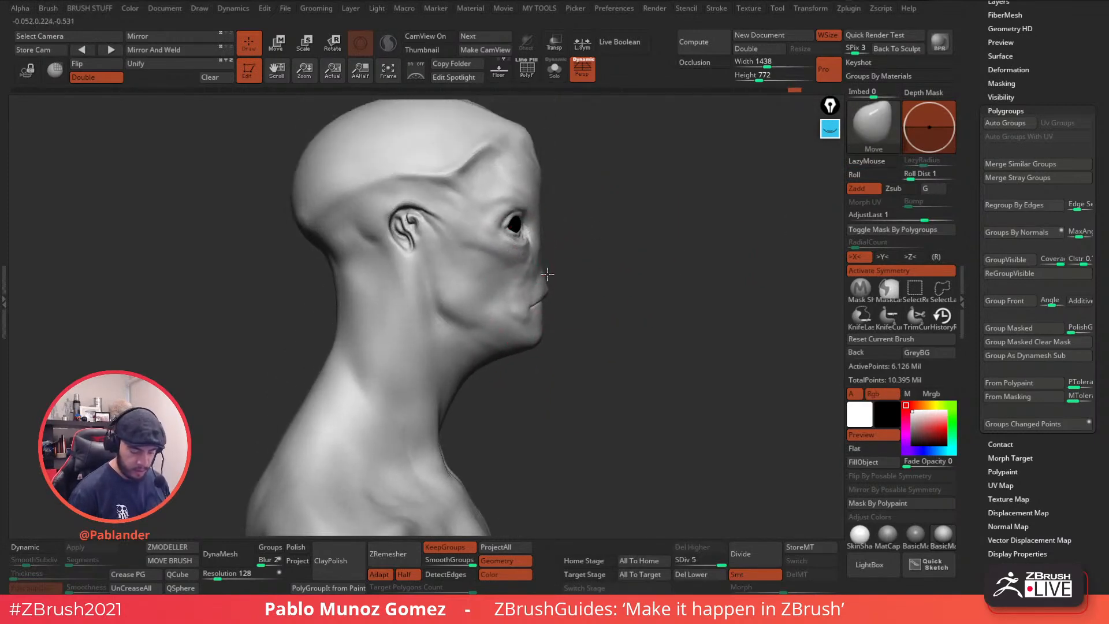
{"action": "mouse_move", "coordinate": [574, 255]}
{"action": "right_mouse_down"}
{"action": "mouse_move", "coordinate": [555, 259]}
{"action": "mouse_move", "coordinate": [599, 235]}
{"action": "right_mouse_up"}
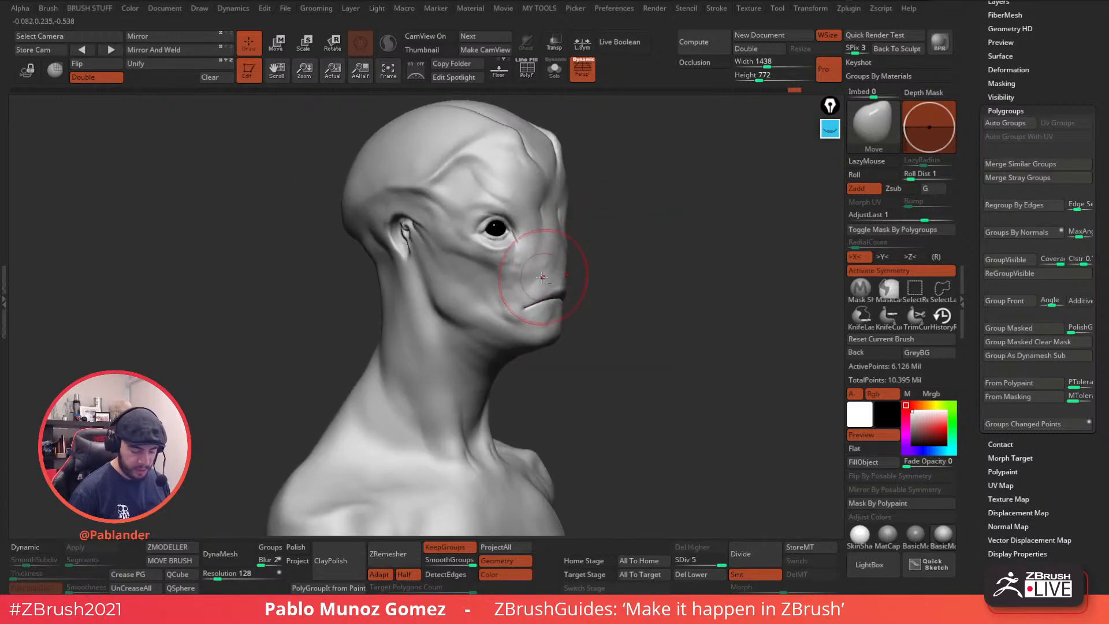
{"action": "mouse_move", "coordinate": [537, 287]}
{"action": "right_mouse_down"}
{"action": "mouse_move", "coordinate": [622, 255]}
{"action": "mouse_move", "coordinate": [552, 247]}
{"action": "mouse_move", "coordinate": [641, 275]}
{"action": "mouse_move", "coordinate": [544, 322]}
{"action": "mouse_move", "coordinate": [629, 312]}
{"action": "mouse_move", "coordinate": [589, 277]}
{"action": "mouse_move", "coordinate": [565, 278]}
{"action": "mouse_move", "coordinate": [538, 240]}
{"action": "mouse_move", "coordinate": [518, 261]}
{"action": "mouse_move", "coordinate": [546, 248]}
{"action": "right_mouse_up"}
{"action": "left_click_drag", "start_coordinate": [487, 207], "coordinate": [499, 219]}
{"action": "right_click_drag", "start_coordinate": [625, 247], "coordinate": [643, 243]}
- Select the HRGi_Cutter brush, resize it, and smooth the transition between the inner eye and the bridge of the muzzle
{"action": "key", "text": "b"}
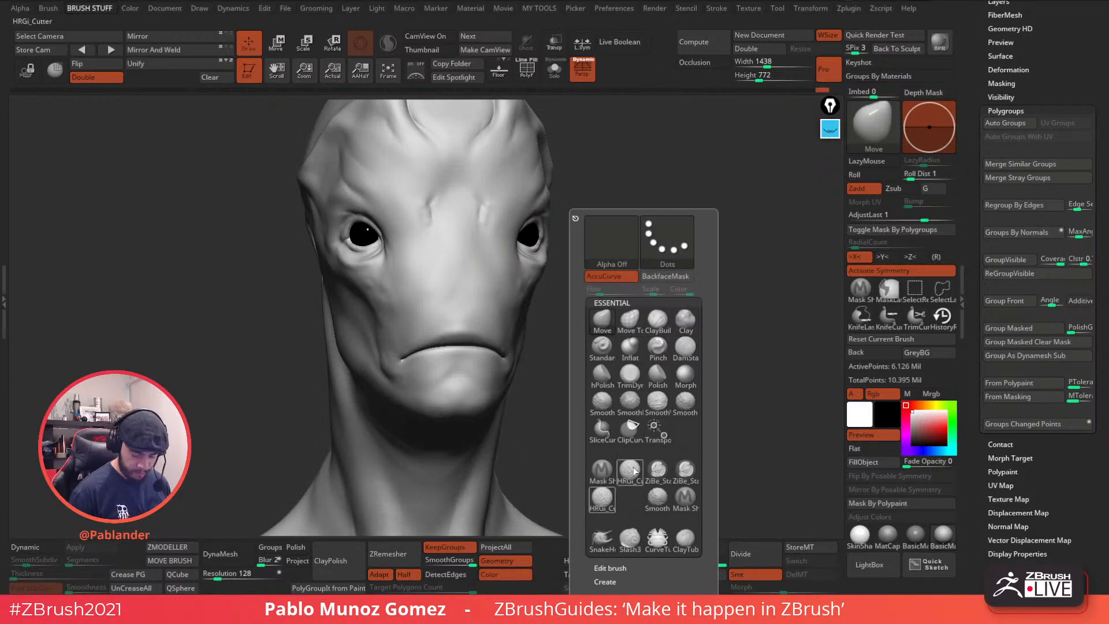
{"action": "left_click", "coordinate": [604, 491]}
{"action": "right_click_drag", "start_coordinate": [643, 200], "coordinate": [639, 206]}
{"action": "key", "text": "space"}
{"action": "left_click_drag", "start_coordinate": [593, 259], "coordinate": [582, 259]}
{"action": "key", "text": "shift"}
{"action": "mouse_move", "coordinate": [508, 217]}
{"action": "left_mouse_down", "text": "shift"}
{"action": "mouse_move", "coordinate": [519, 186]}
{"action": "mouse_move", "coordinate": [494, 223]}
{"action": "mouse_move", "coordinate": [489, 272]}
{"action": "left_mouse_up", "text": "shift"}
{"action": "left_click_drag", "start_coordinate": [505, 214], "coordinate": [485, 238], "text": "shift"}
{"action": "right_click_drag", "start_coordinate": [439, 250], "coordinate": [482, 248]}
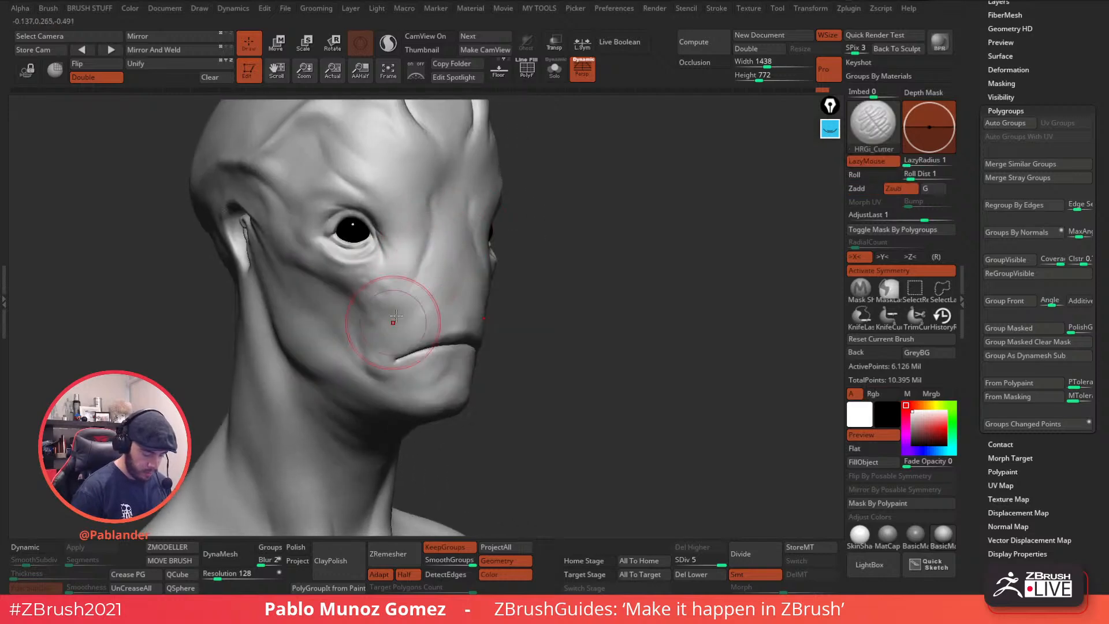
- Carve the cheek above the mouth corner with HRGi_Cutter and smooth the side of the muzzle
{"action": "mouse_move", "coordinate": [428, 236]}
{"action": "left_mouse_down", "text": "shift"}
{"action": "mouse_move", "coordinate": [421, 269]}
{"action": "mouse_move", "coordinate": [430, 265]}
{"action": "left_mouse_up", "text": "shift"}
{"action": "mouse_move", "coordinate": [385, 332]}
{"action": "left_mouse_down"}
{"action": "mouse_move", "coordinate": [430, 285]}
{"action": "mouse_move", "coordinate": [408, 323]}
{"action": "left_mouse_up"}
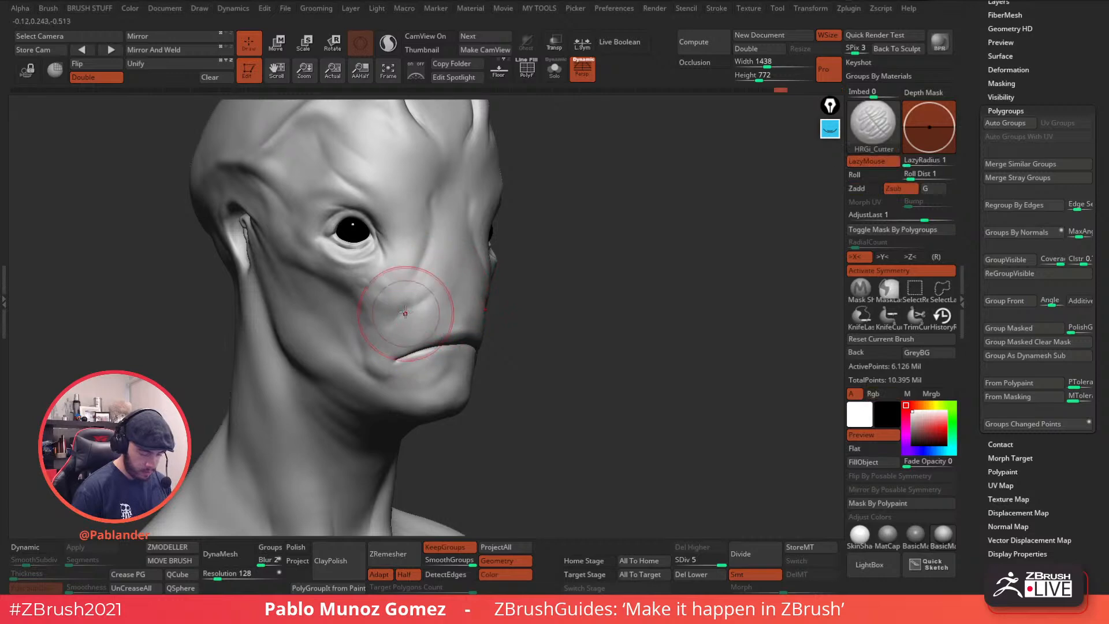
{"action": "left_click_drag", "start_coordinate": [522, 304], "coordinate": [495, 321], "text": "shift"}
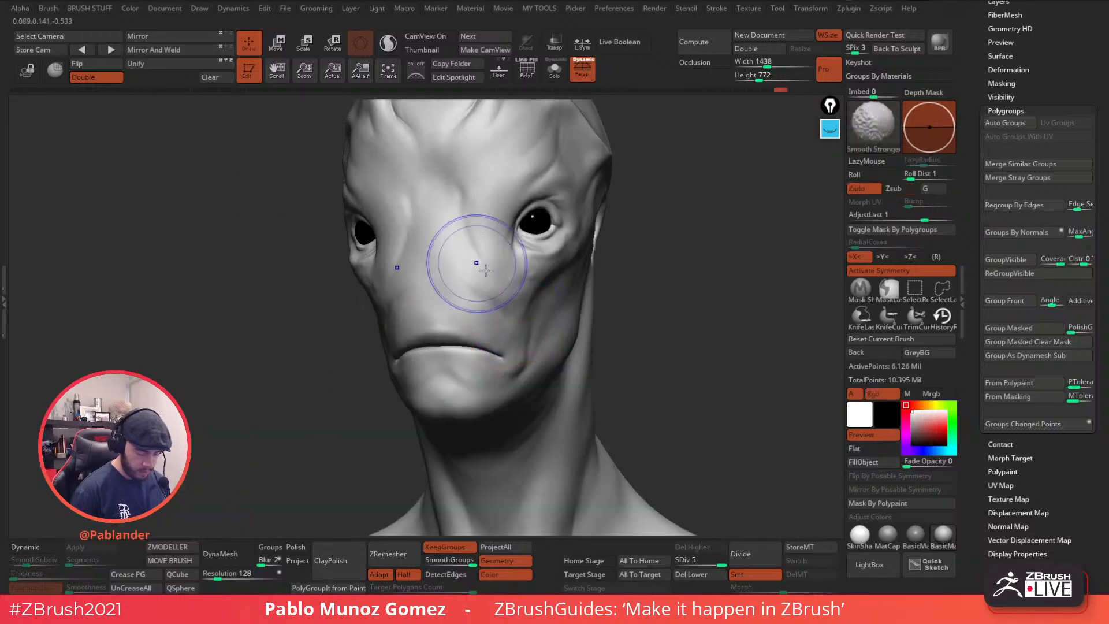
{"action": "right_click", "coordinate": [532, 338]}
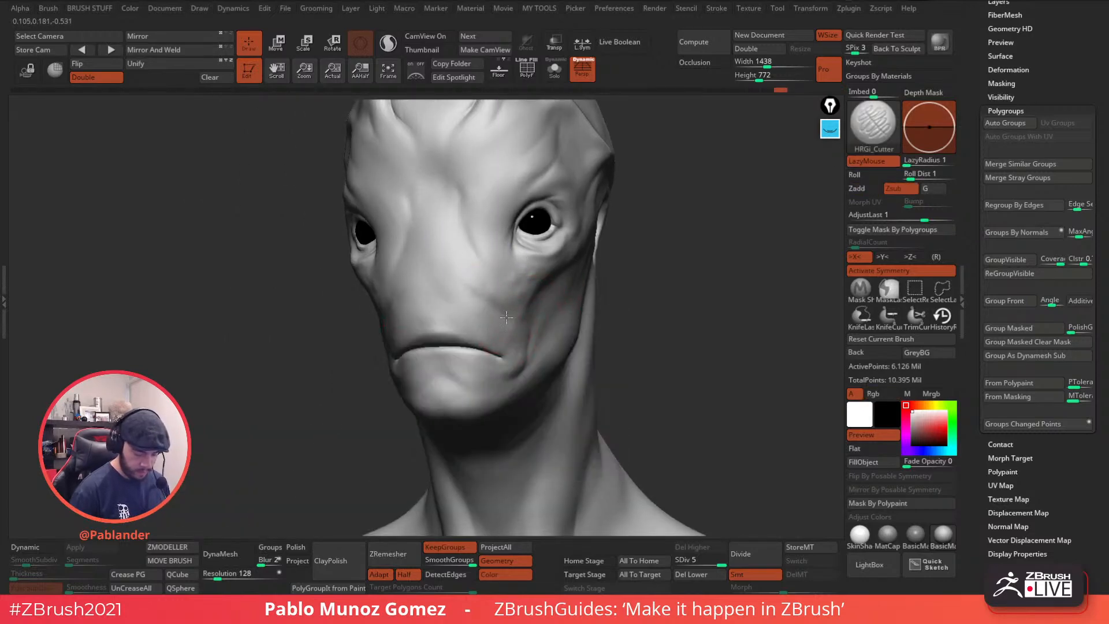
- Carve a crease behind the corner of the mouth with HRGi_Cutter and smooth it into the jaw
{"action": "right_click_drag", "start_coordinate": [496, 310], "coordinate": [527, 304]}
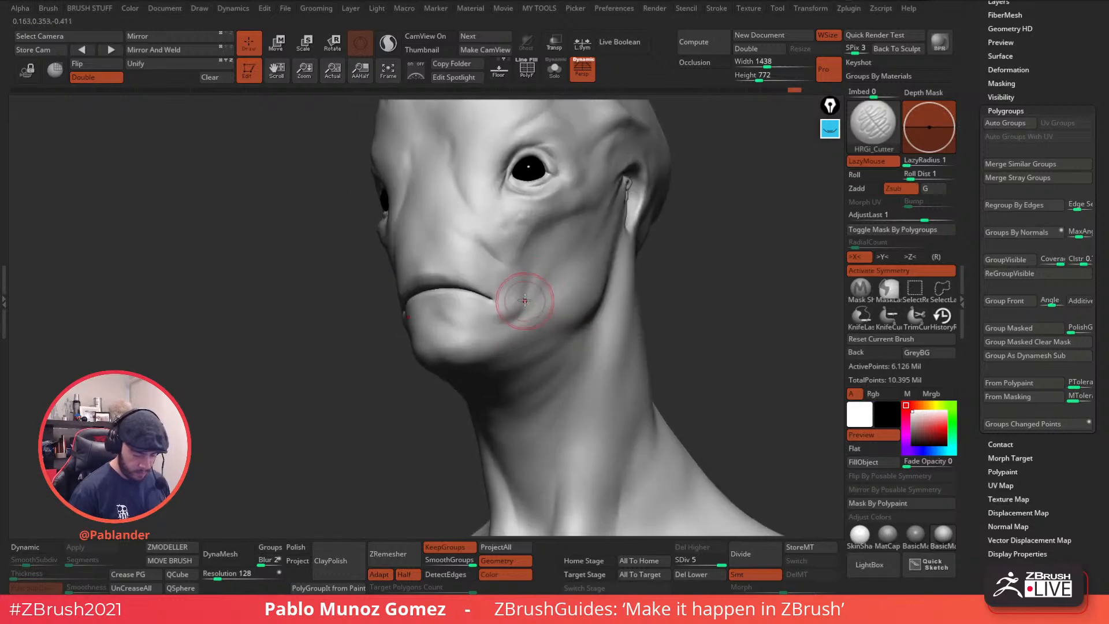
{"action": "mouse_move", "coordinate": [530, 278]}
{"action": "left_mouse_down"}
{"action": "mouse_move", "coordinate": [512, 317]}
{"action": "mouse_move", "coordinate": [477, 333]}
{"action": "mouse_move", "coordinate": [539, 311]}
{"action": "left_mouse_up"}
{"action": "right_click_drag", "start_coordinate": [524, 285], "coordinate": [573, 280]}
{"action": "left_click_drag", "start_coordinate": [559, 297], "coordinate": [554, 316], "text": "shift"}
{"action": "mouse_move", "coordinate": [568, 312]}
{"action": "right_mouse_down"}
{"action": "mouse_move", "coordinate": [619, 260]}
{"action": "mouse_move", "coordinate": [599, 330]}
{"action": "mouse_move", "coordinate": [564, 309]}
{"action": "right_mouse_up"}
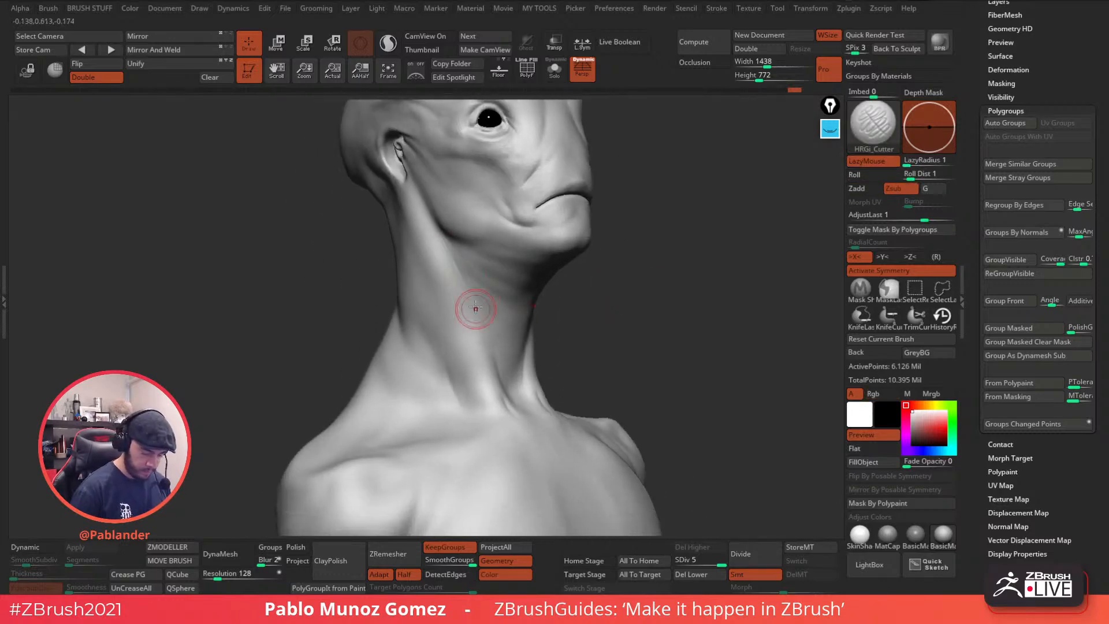
- Quick-save the project, then duplicate the bust subtool and store UMesh_PolySphere1_3 and UMesh_PolySphere1_4 in the first subtool folder
{"action": "right_click_drag", "start_coordinate": [639, 289], "coordinate": [649, 250]}
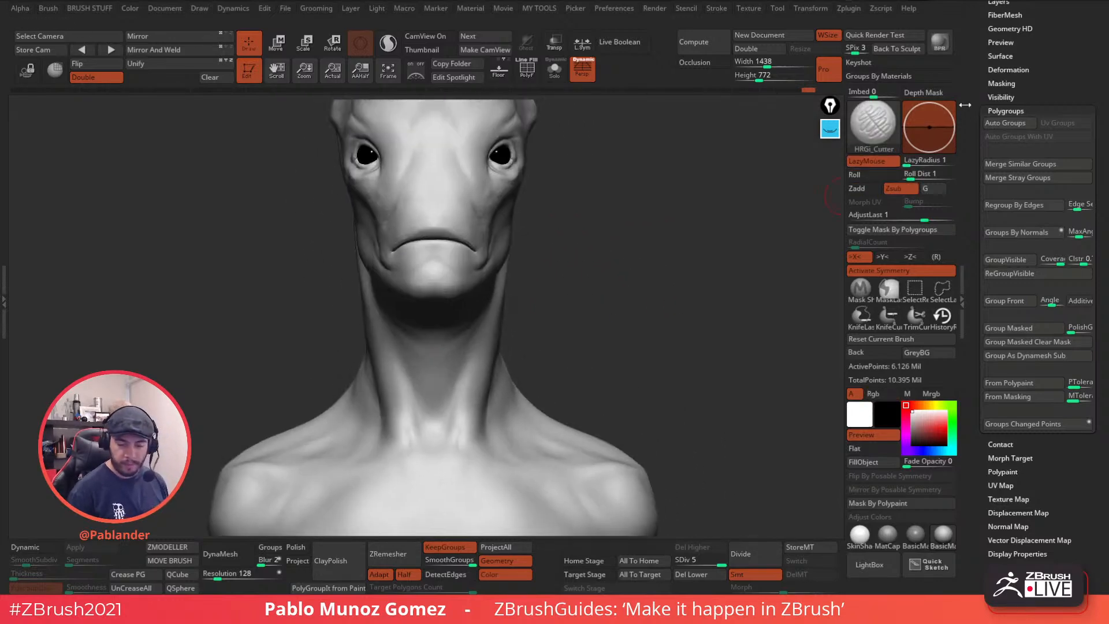
{"action": "key", "text": "ctrl+s"}
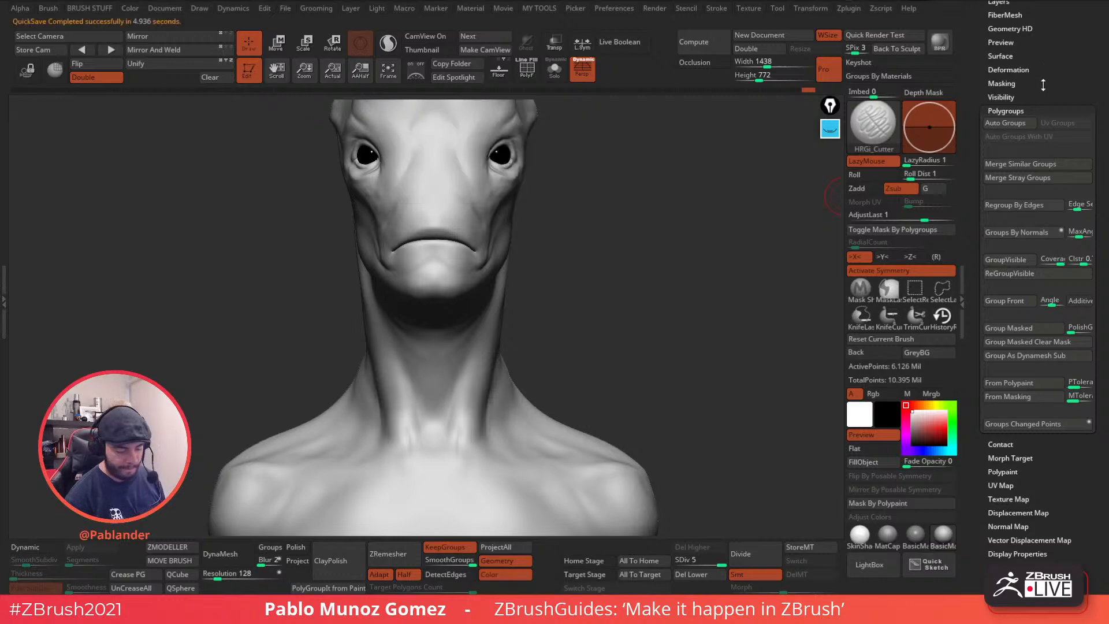
{"action": "scroll", "coordinate": [1008, 273], "scroll_direction": "up", "scroll_amount": 10}
{"action": "scroll", "coordinate": [1008, 273], "scroll_direction": "up", "scroll_amount": 10}
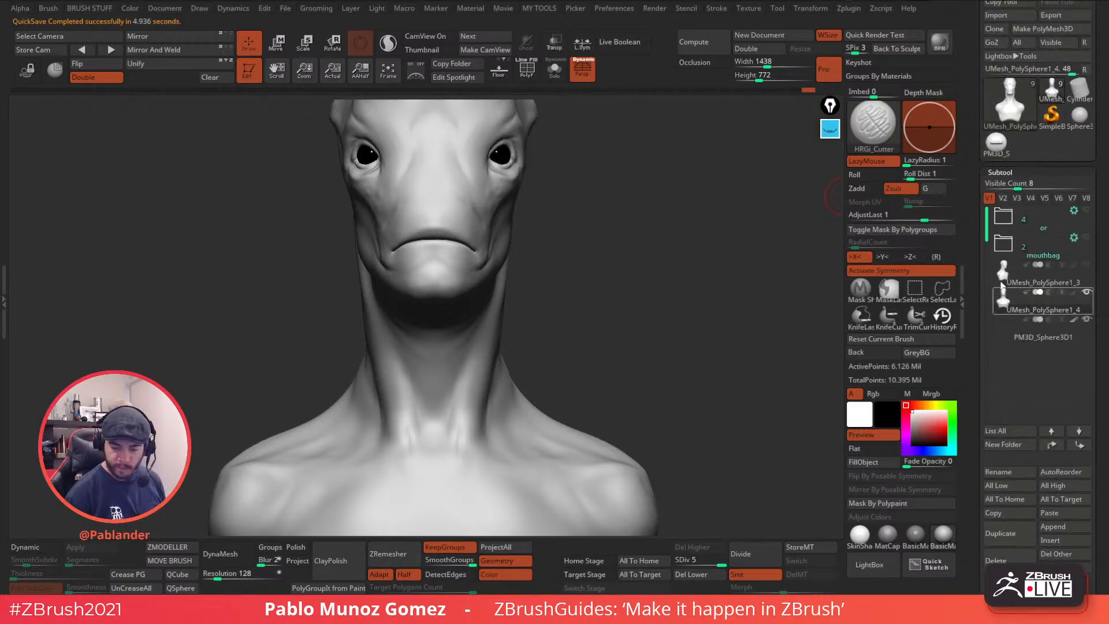
{"action": "left_click", "coordinate": [1080, 284]}
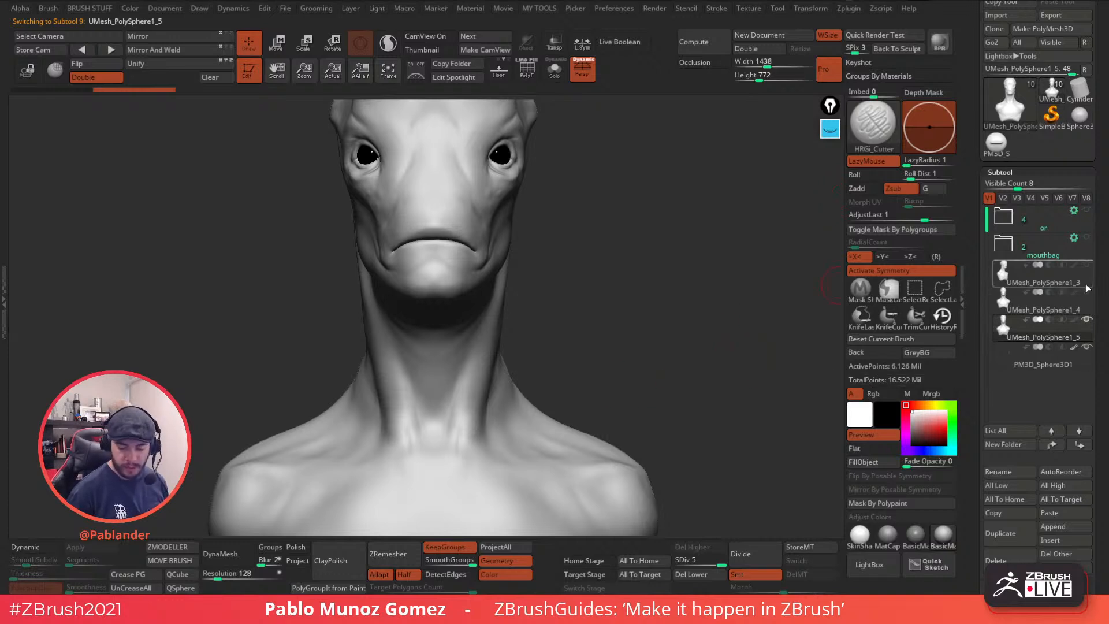
{"action": "left_click", "coordinate": [1061, 233]}
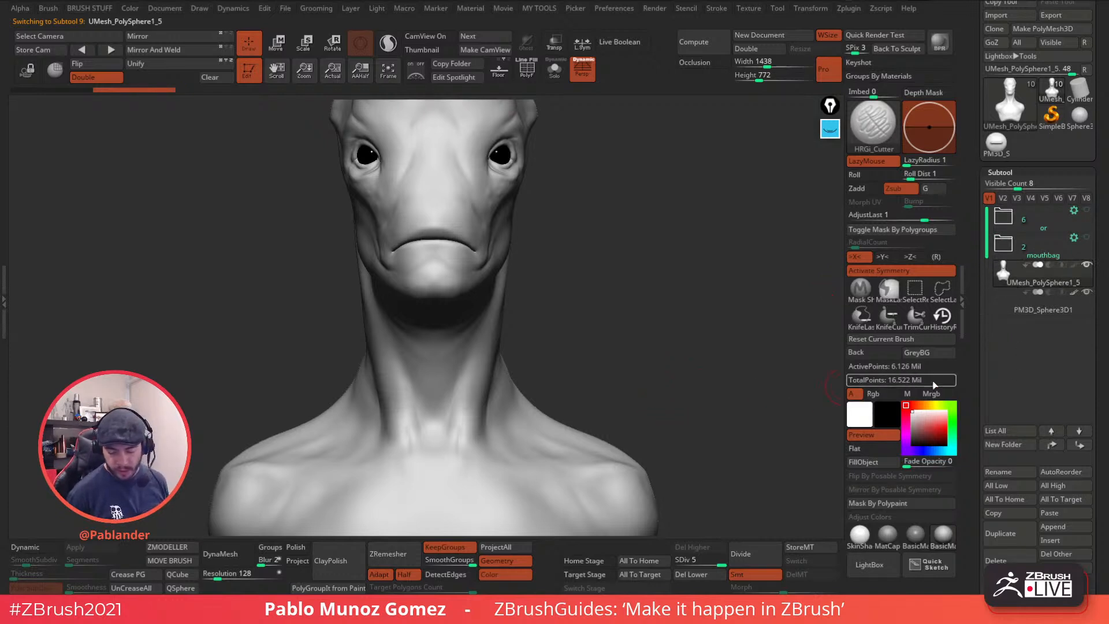
{"action": "mouse_move", "coordinate": [688, 338]}
{"action": "left_mouse_down"}
{"action": "mouse_move", "coordinate": [676, 310]}
{"action": "mouse_move", "coordinate": [708, 309]}
{"action": "left_mouse_up"}
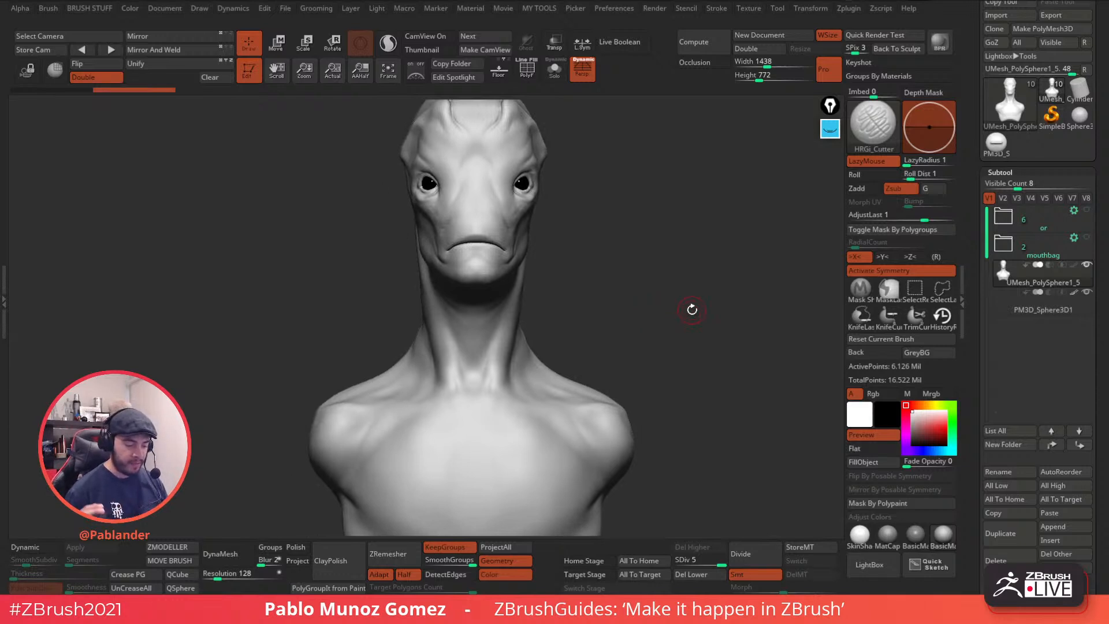
{"action": "left_click_drag", "start_coordinate": [633, 330], "coordinate": [672, 317]}
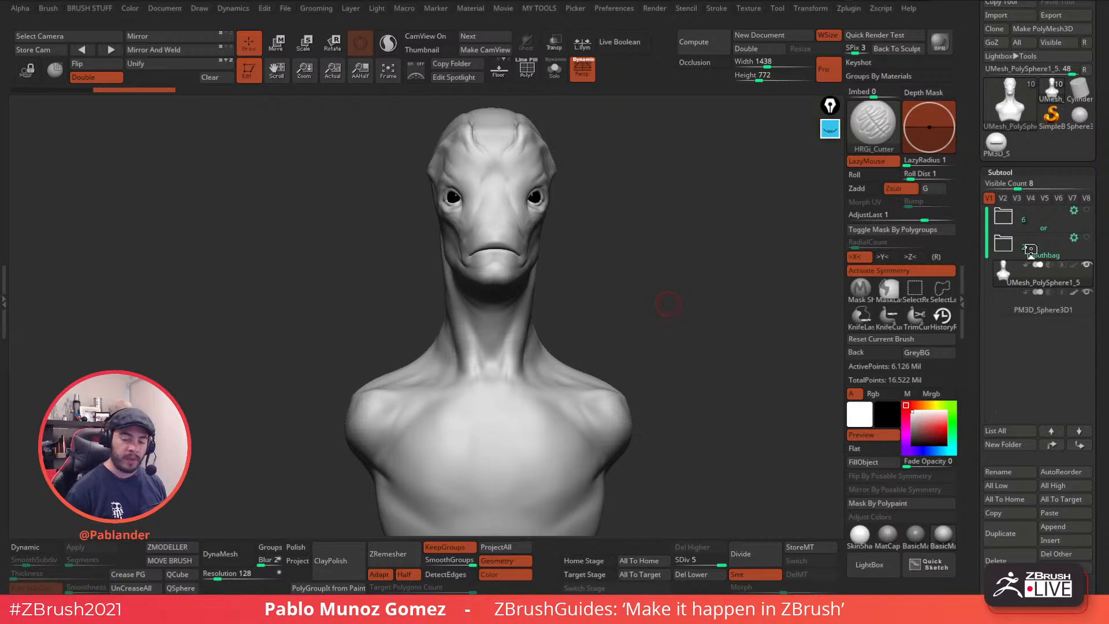
{"action": "mouse_move", "coordinate": [1032, 276]}
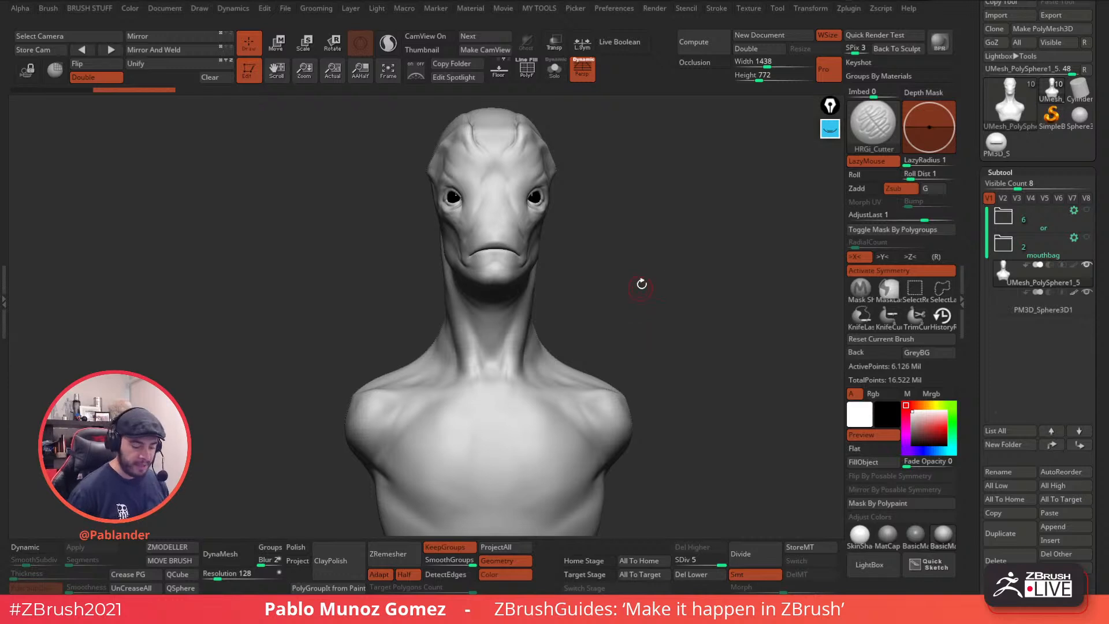
{"action": "mouse_move", "coordinate": [649, 297]}
{"action": "left_mouse_down", "text": "alt"}
{"action": "mouse_move", "coordinate": [663, 289]}
{"action": "mouse_move", "coordinate": [660, 317]}
{"action": "mouse_move", "coordinate": [673, 312]}
{"action": "left_mouse_up", "text": "alt"}
{"action": "left_click", "coordinate": [1063, 283]}
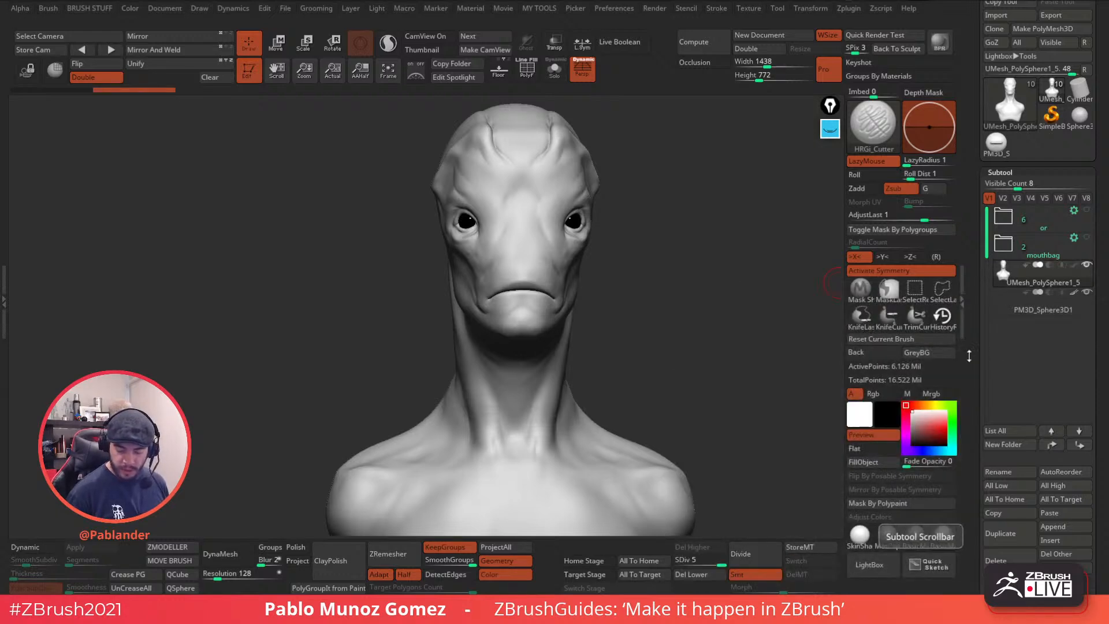
{"action": "mouse_move", "coordinate": [646, 314]}
{"action": "left_mouse_down"}
{"action": "mouse_move", "coordinate": [639, 324]}
{"action": "mouse_move", "coordinate": [691, 332]}
{"action": "mouse_move", "coordinate": [648, 308]}
{"action": "left_mouse_up"}
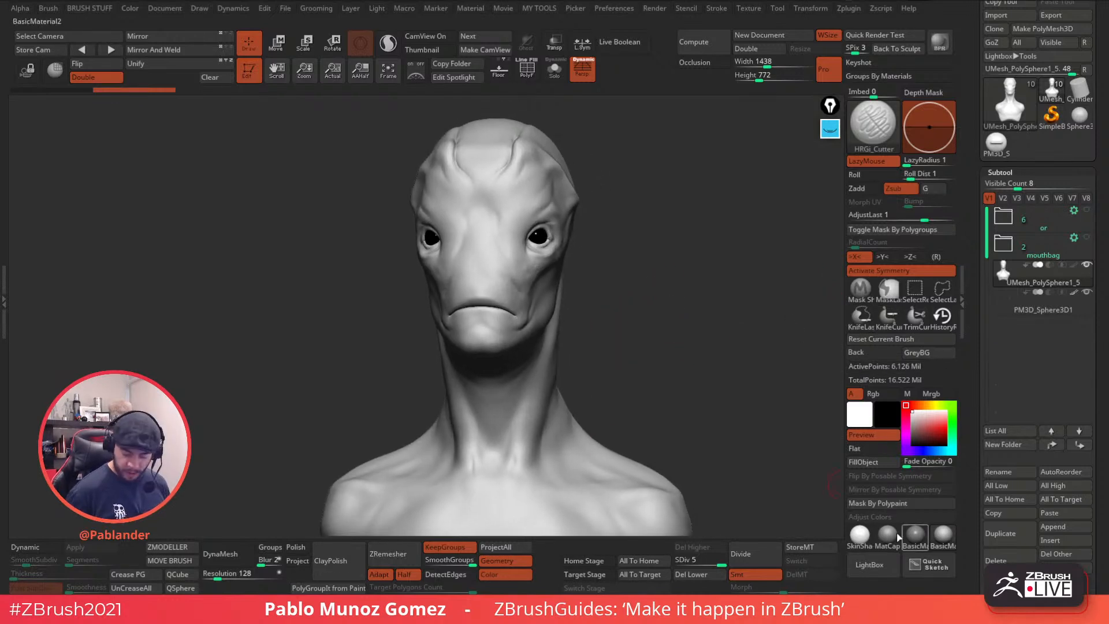
- Browse the LightBox brush library to the Skin folder inside _MyBrushes
{"action": "left_click", "coordinate": [869, 564]}
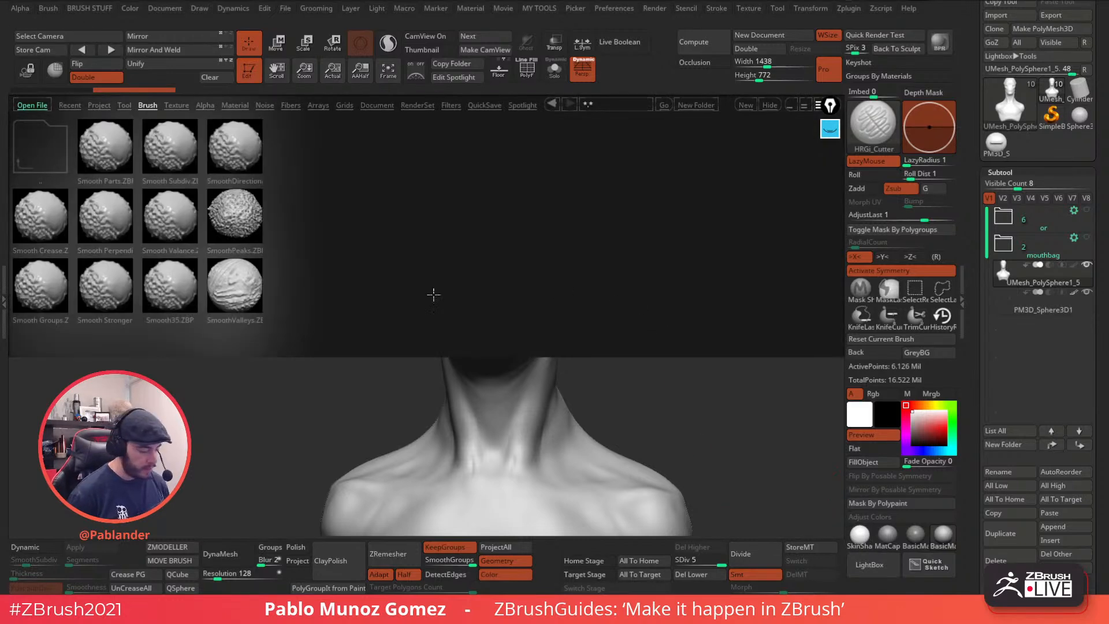
{"action": "left_click", "coordinate": [68, 171]}
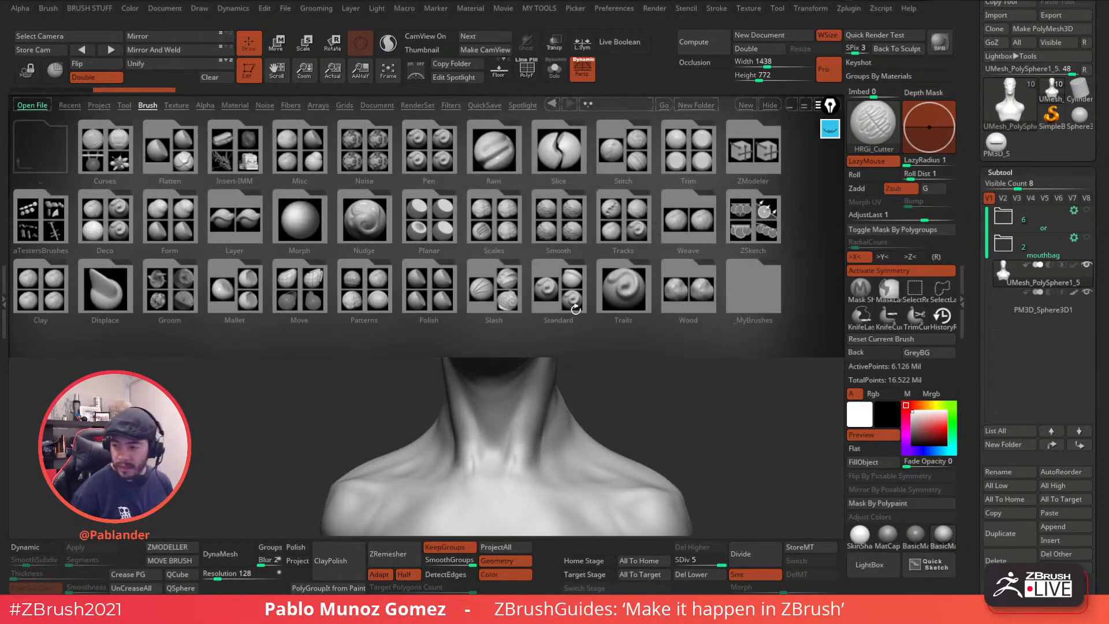
{"action": "left_click", "coordinate": [754, 292]}
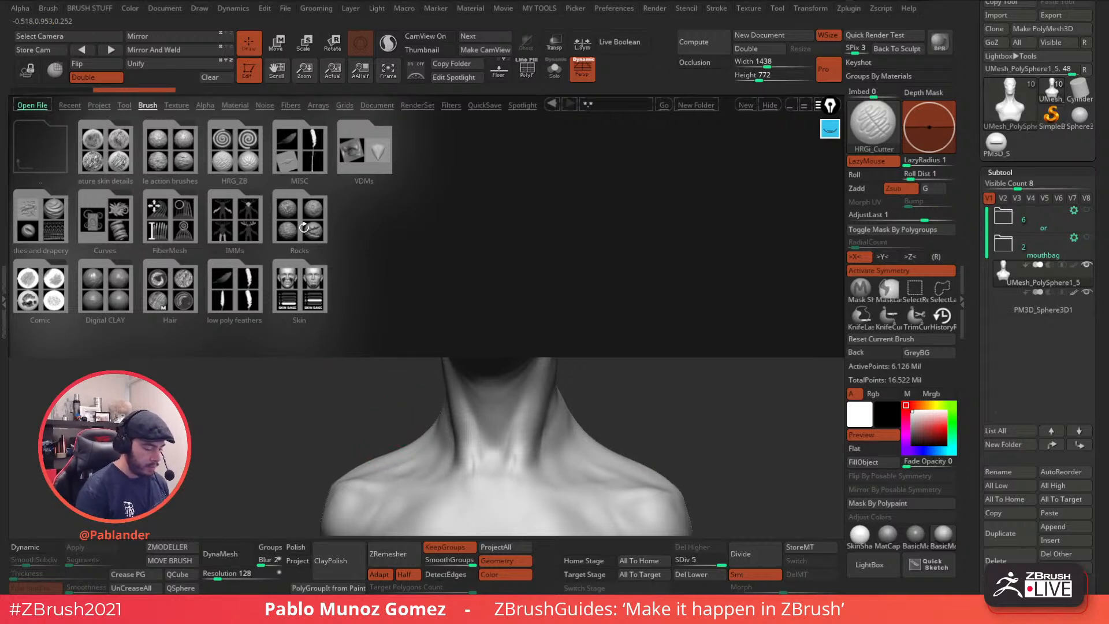
{"action": "double_click", "coordinate": [305, 268]}
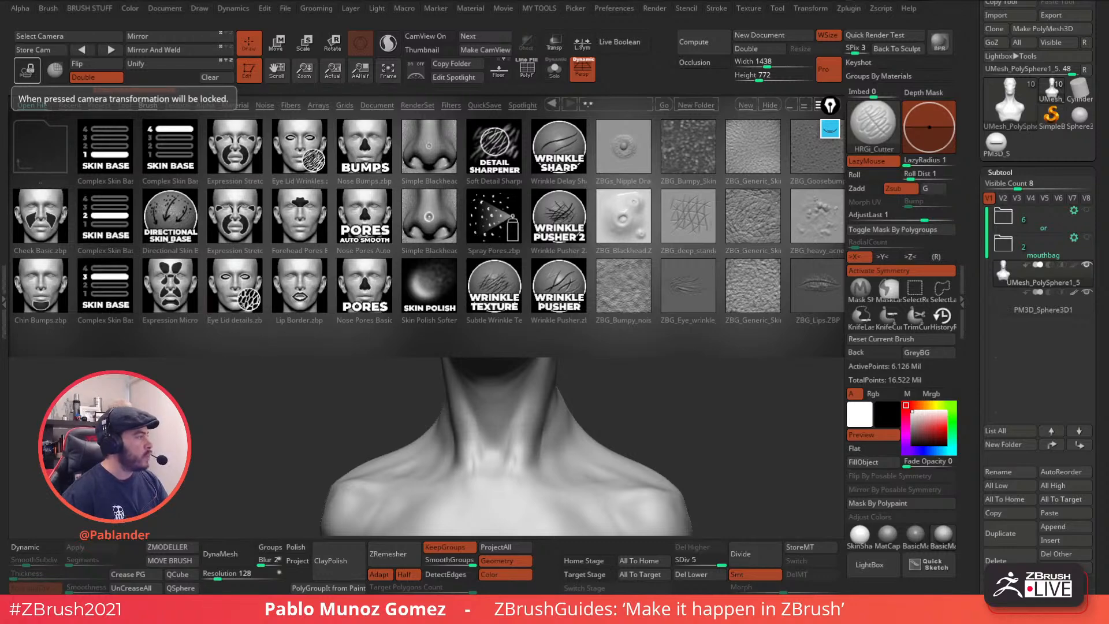
- Switch to the browser and look through the brush packs and resources in the ZBrushGuides store
{"action": "left_click_drag", "start_coordinate": [0, 217], "coordinate": [525, 3]}
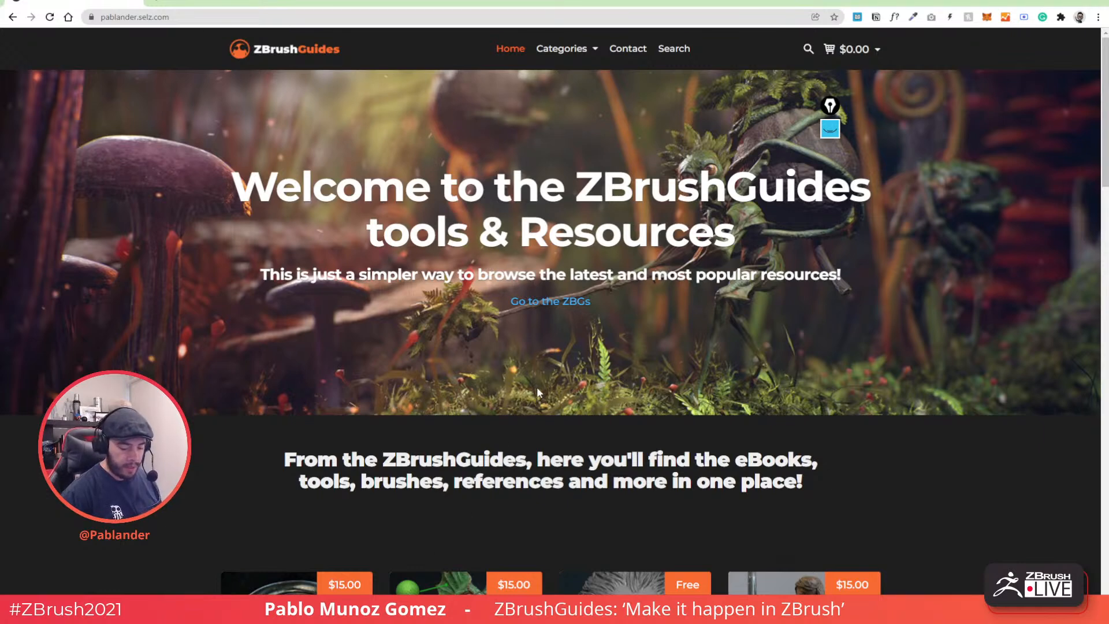
{"action": "scroll", "coordinate": [535, 393], "scroll_direction": "down", "scroll_amount": 6}
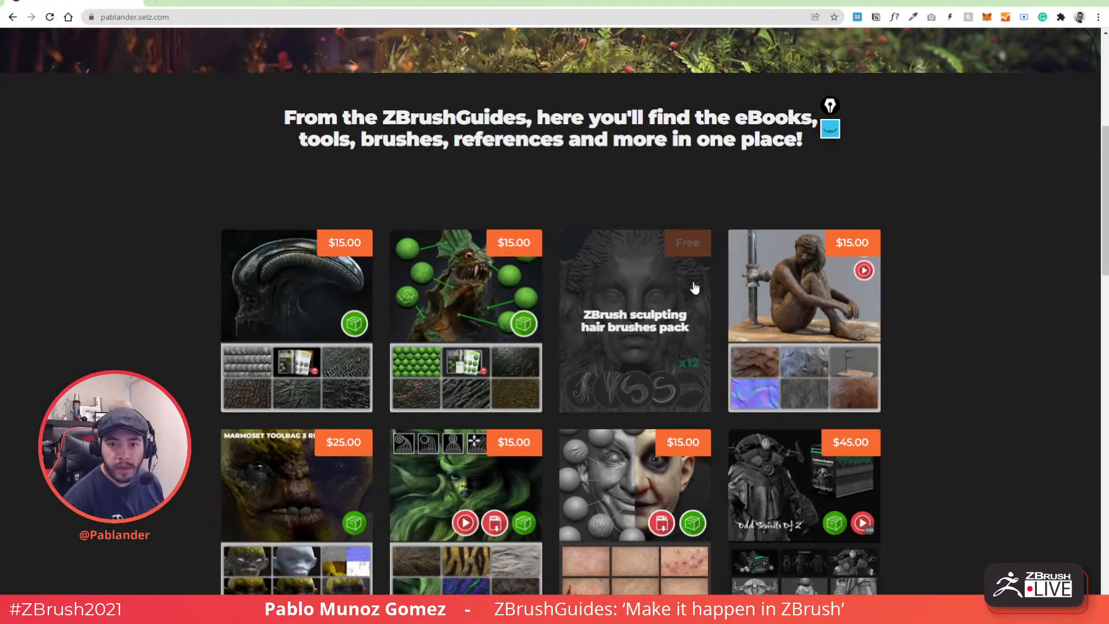
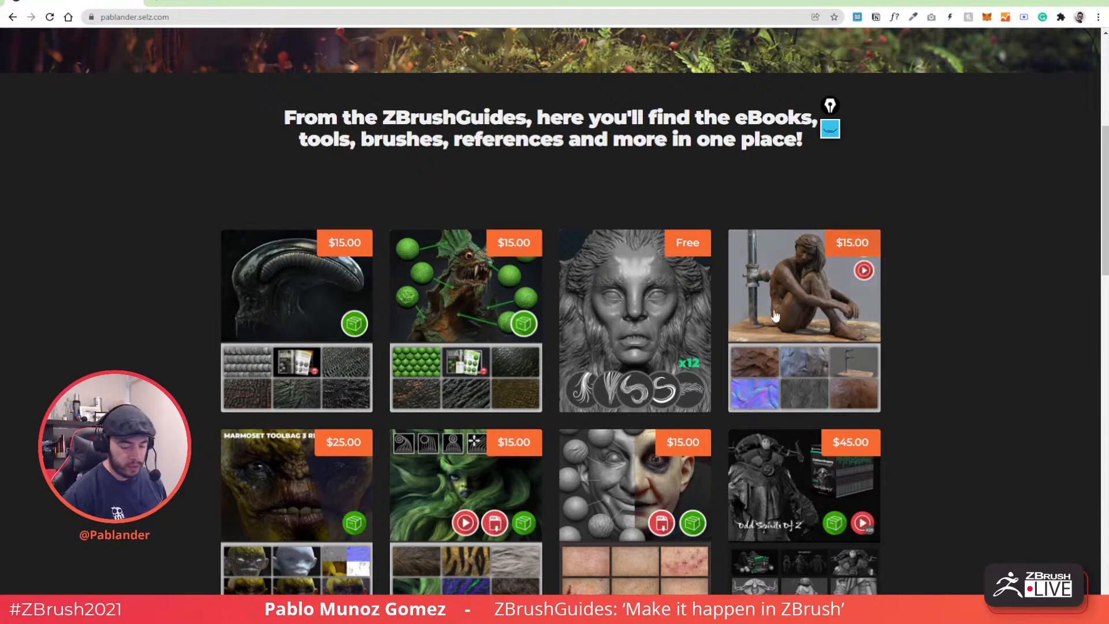
{"action": "scroll", "coordinate": [860, 322], "scroll_direction": "down", "scroll_amount": 1}
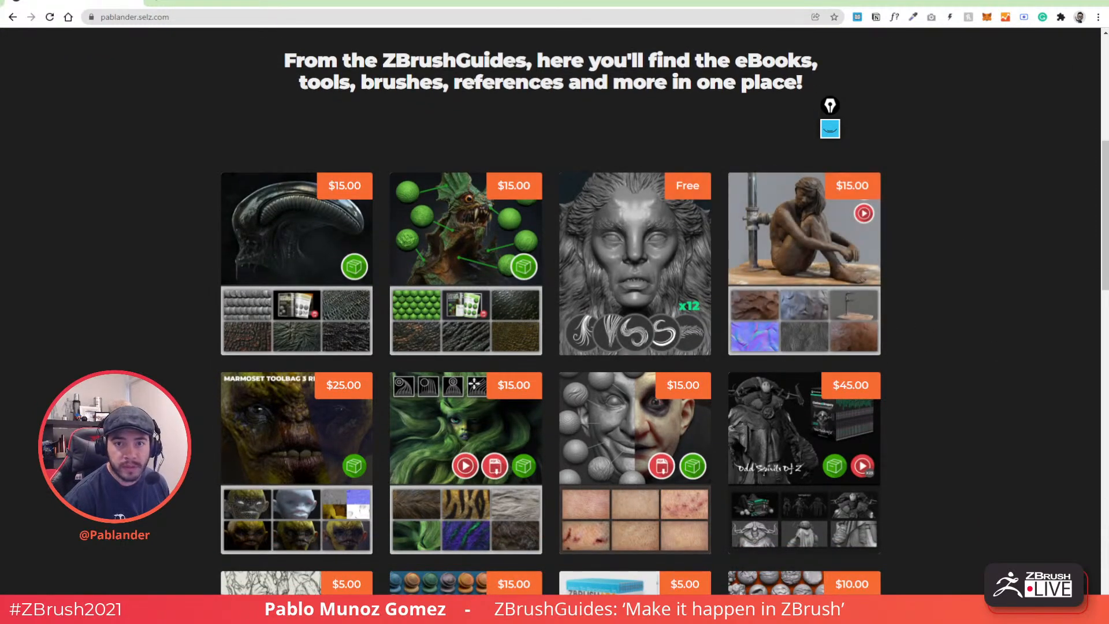
{"action": "scroll", "coordinate": [673, 218], "scroll_direction": "down", "scroll_amount": 5}
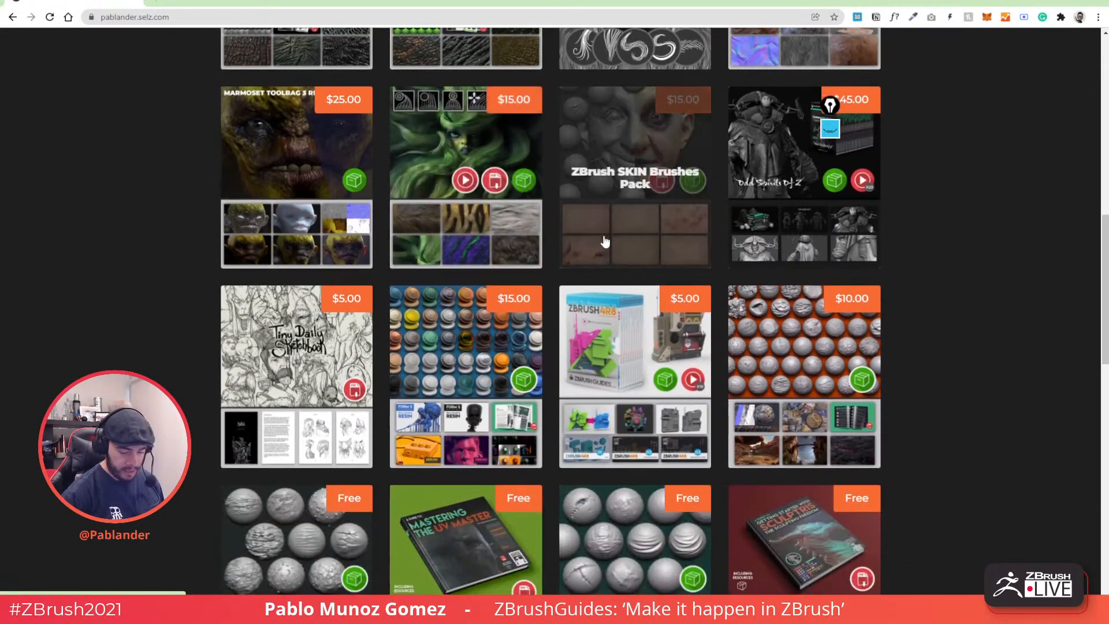
{"action": "scroll", "coordinate": [520, 301], "scroll_direction": "down", "scroll_amount": 3}
{"action": "scroll", "coordinate": [538, 383], "scroll_direction": "up", "scroll_amount": 7}
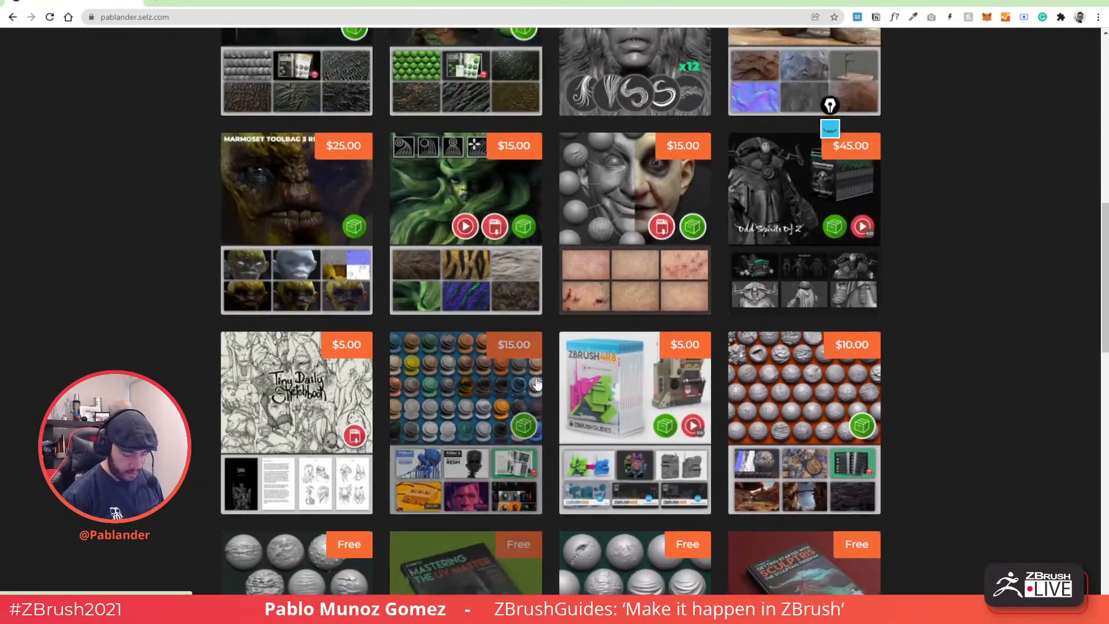
- Open the store's eBooks category and examine the images and description of the Creating Feathers in ZBrush guide
{"action": "scroll", "coordinate": [548, 355], "scroll_direction": "up", "scroll_amount": 8}
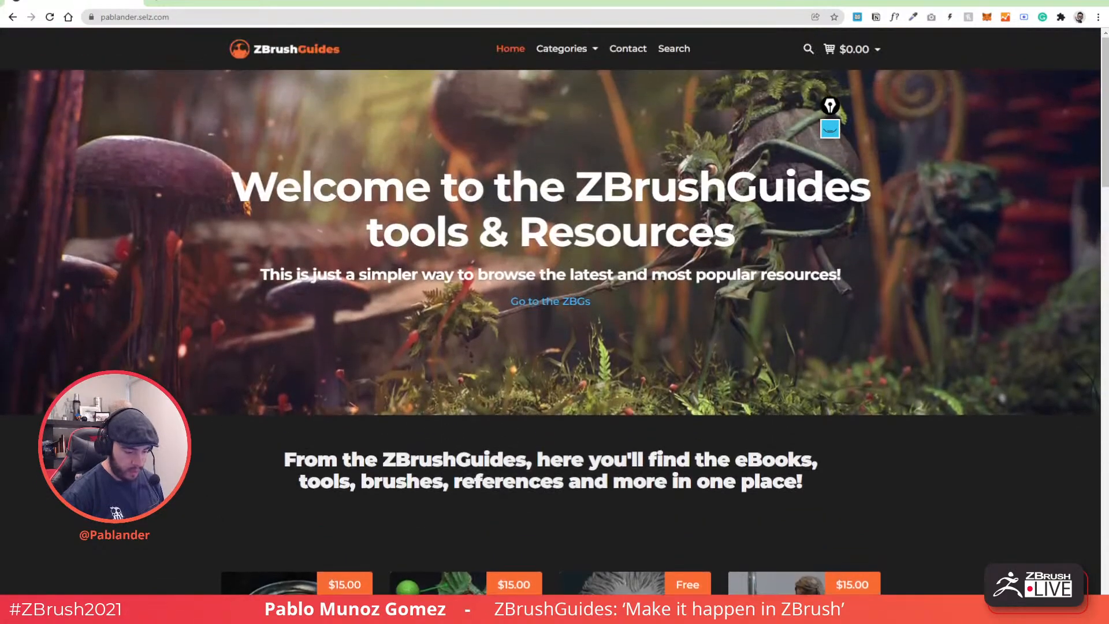
{"action": "mouse_move", "coordinate": [596, 51]}
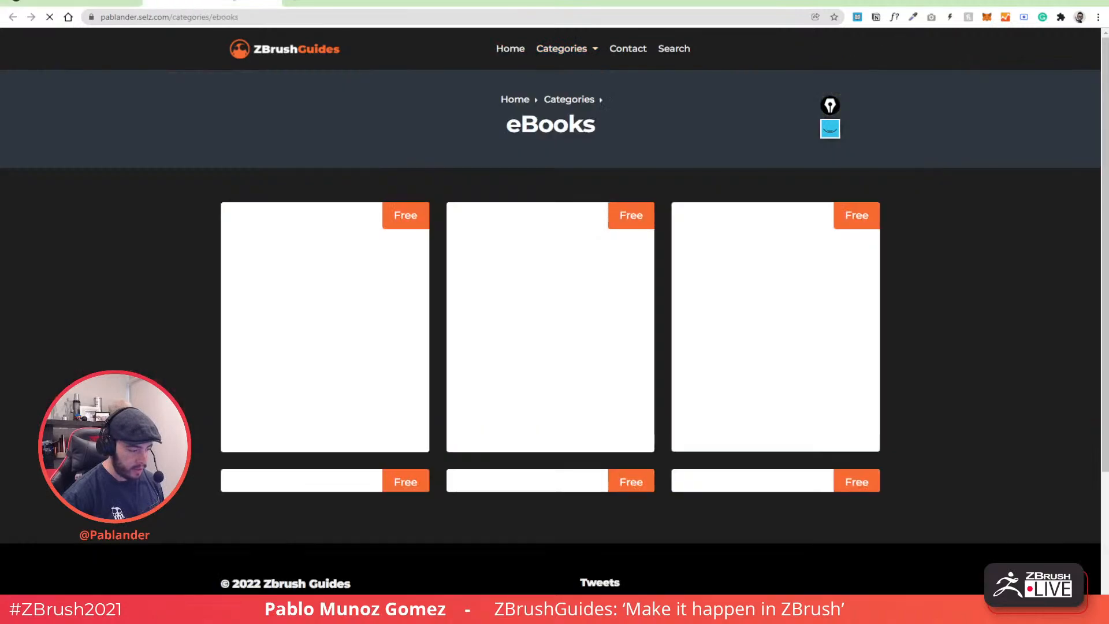
{"action": "scroll", "coordinate": [492, 260], "scroll_direction": "down", "scroll_amount": 5}
{"action": "scroll", "coordinate": [493, 260], "scroll_direction": "up", "scroll_amount": 4}
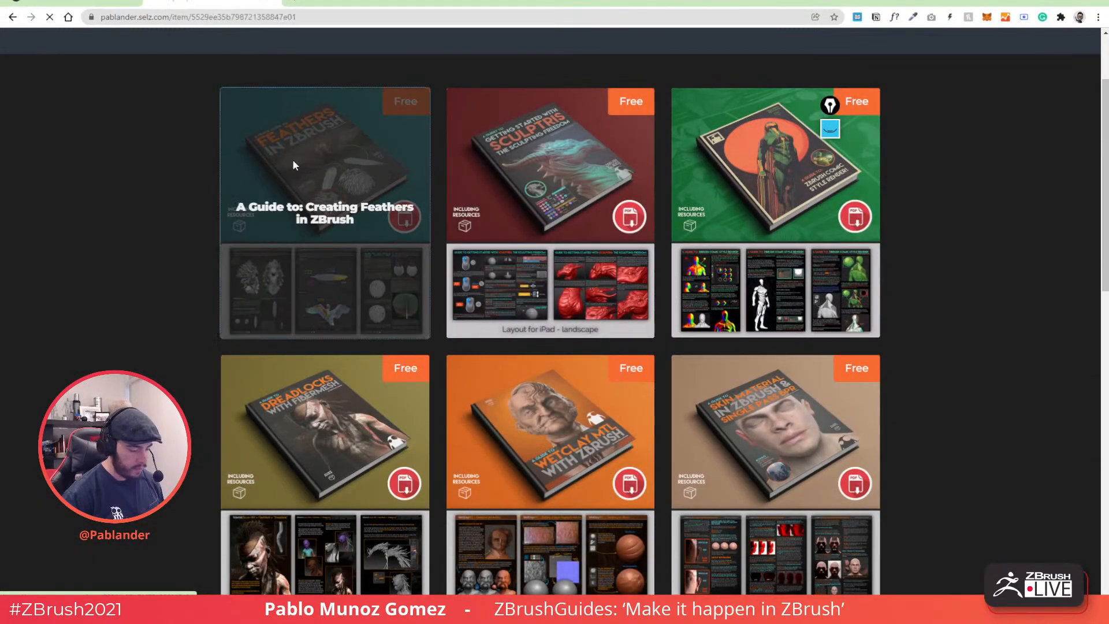
{"action": "left_click", "coordinate": [300, 159]}
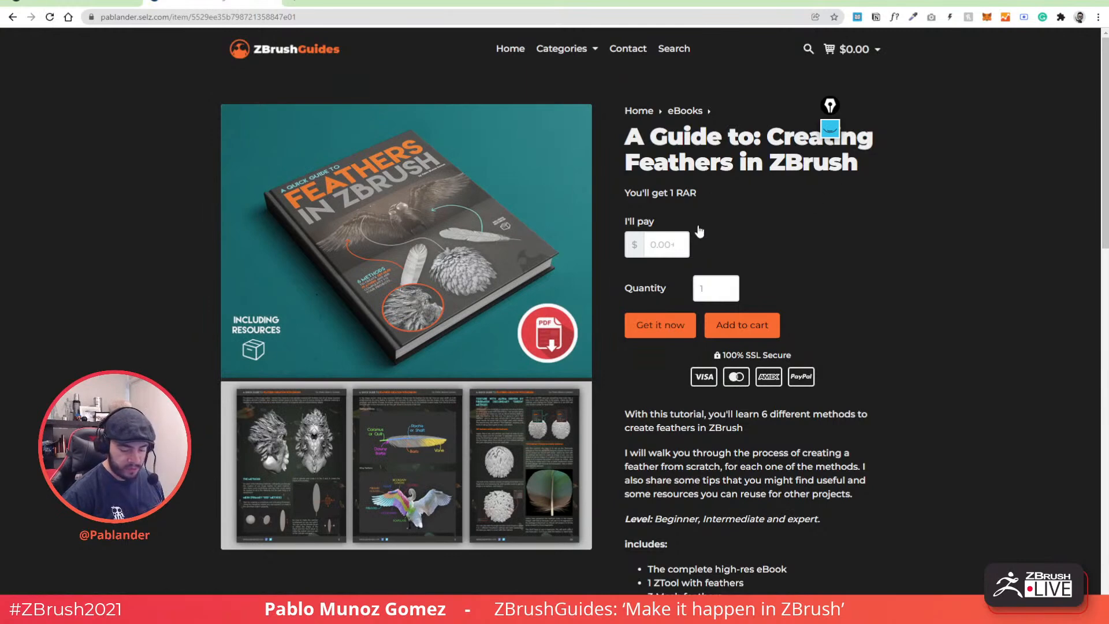
{"action": "scroll", "coordinate": [500, 197], "scroll_direction": "down", "scroll_amount": 2}
{"action": "scroll", "coordinate": [500, 197], "scroll_direction": "up", "scroll_amount": 2}
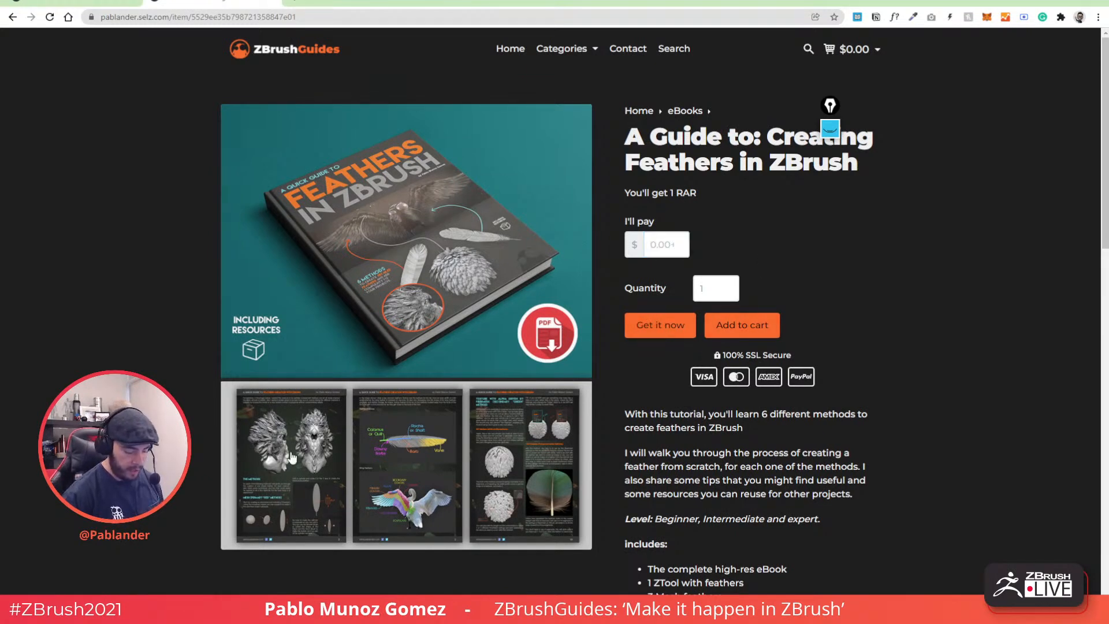
{"action": "scroll", "coordinate": [337, 394], "scroll_direction": "down", "scroll_amount": 1}
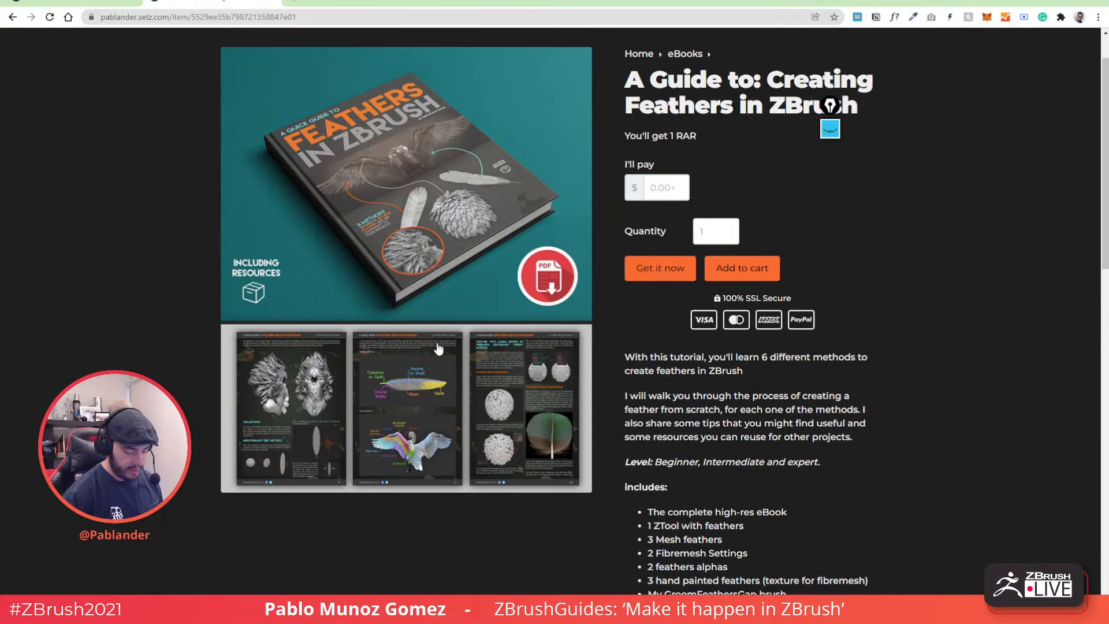
{"action": "left_click", "coordinate": [423, 419]}
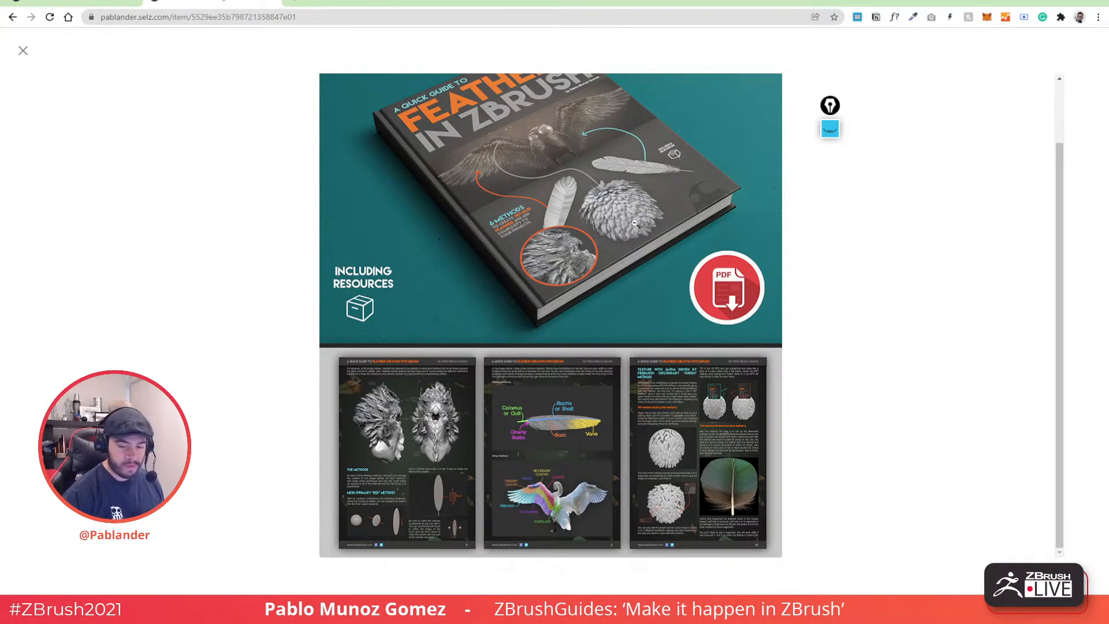
{"action": "scroll", "coordinate": [567, 228], "scroll_direction": "up", "scroll_amount": 2}
{"action": "scroll", "coordinate": [531, 271], "scroll_direction": "down", "scroll_amount": 2}
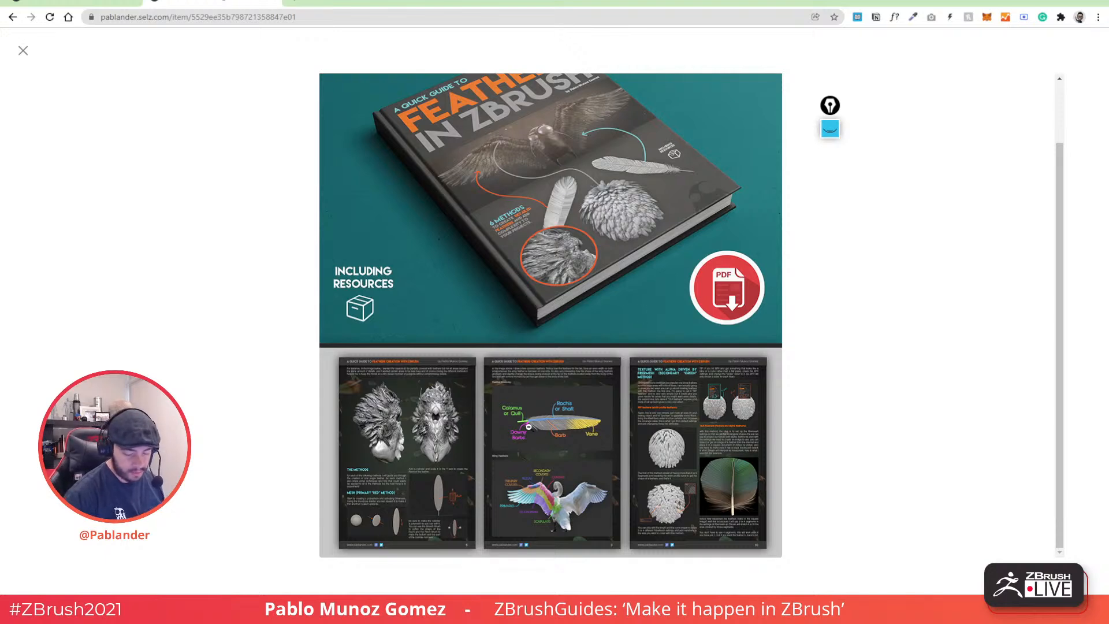
- Return to the store's home page and view the preview images of the Creature texture and skin brushes pack
{"action": "key", "text": "alt+Left"}
{"action": "scroll", "coordinate": [537, 271], "scroll_direction": "down", "scroll_amount": 10}
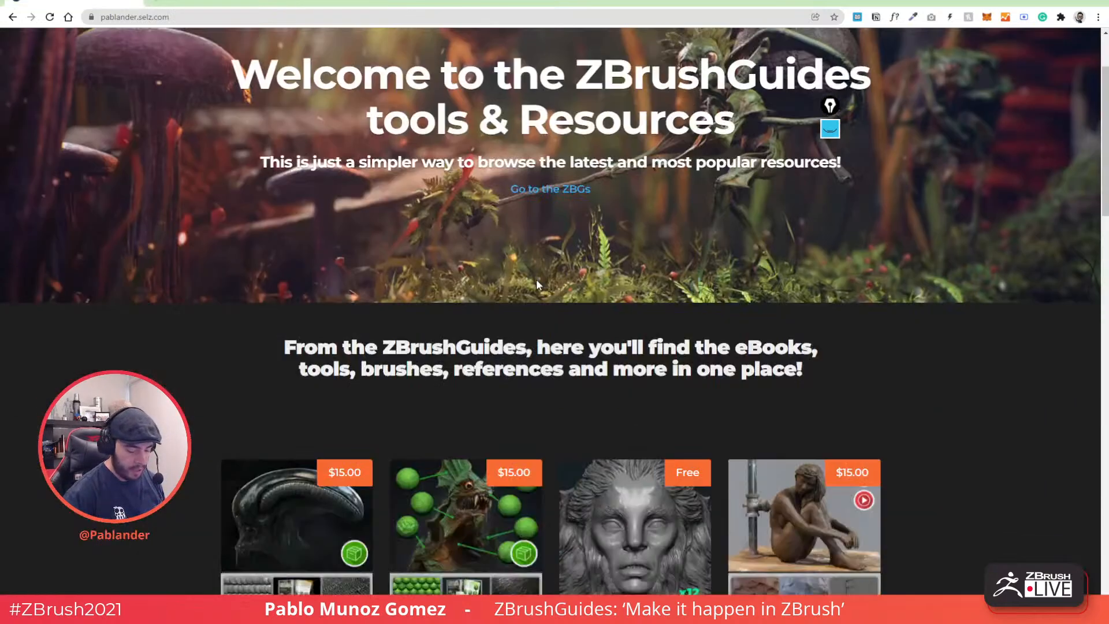
{"action": "scroll", "coordinate": [546, 245], "scroll_direction": "up", "scroll_amount": 3}
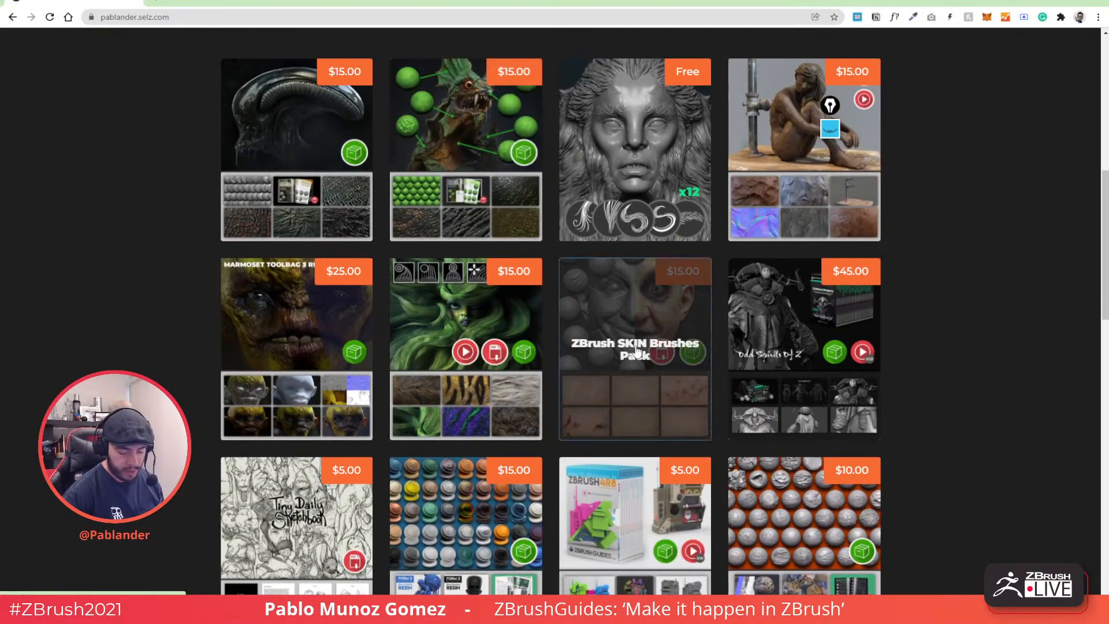
{"action": "left_click", "coordinate": [452, 146]}
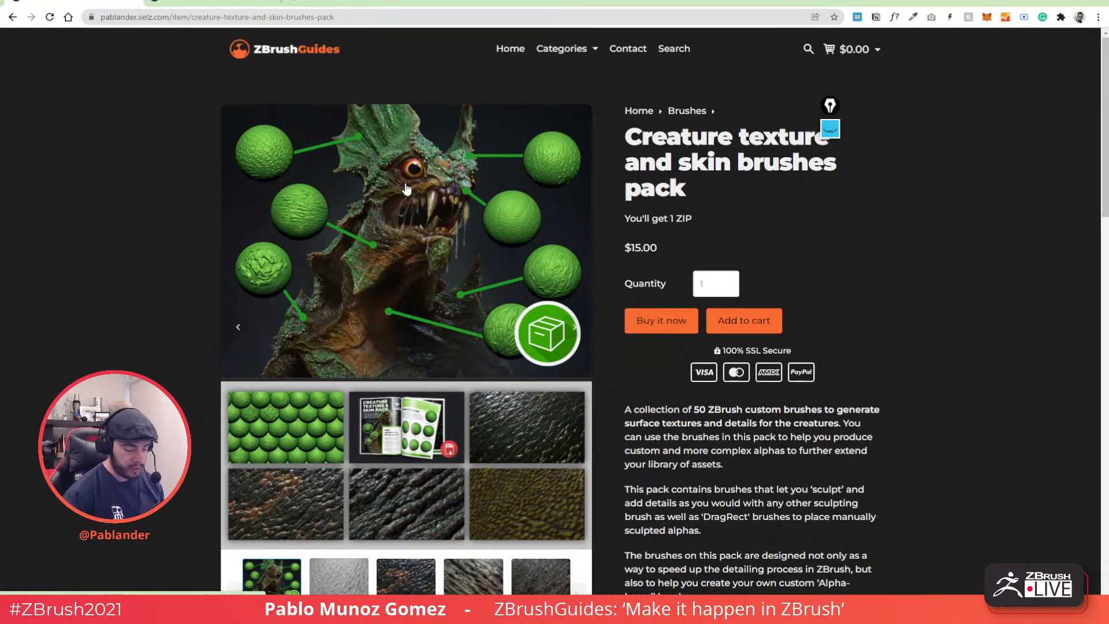
{"action": "scroll", "coordinate": [438, 244], "scroll_direction": "down", "scroll_amount": 2}
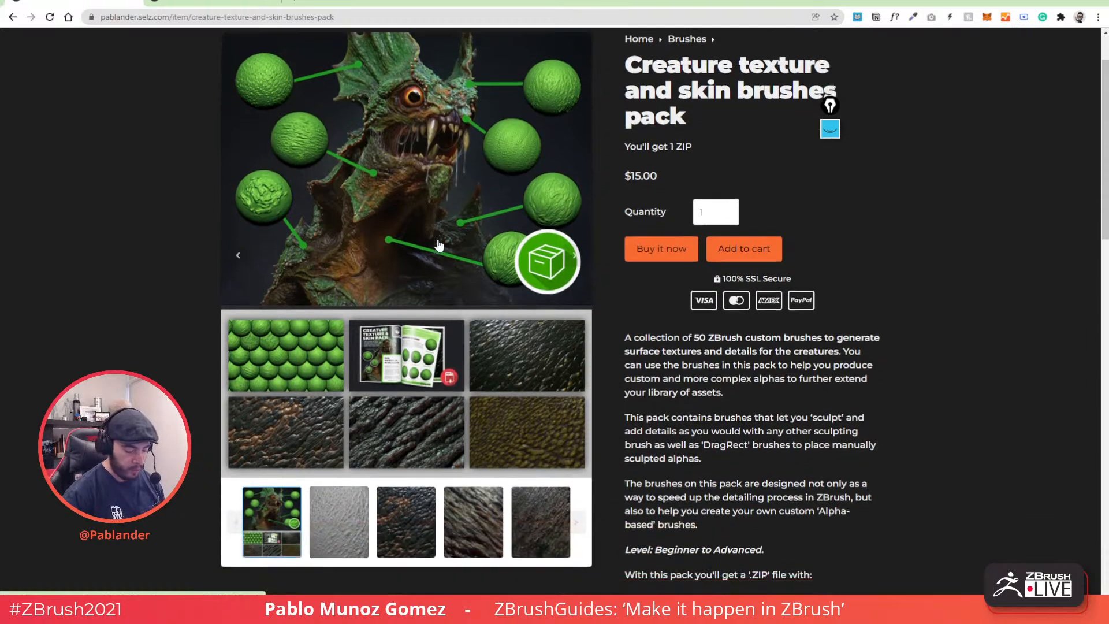
{"action": "left_click", "coordinate": [496, 398]}
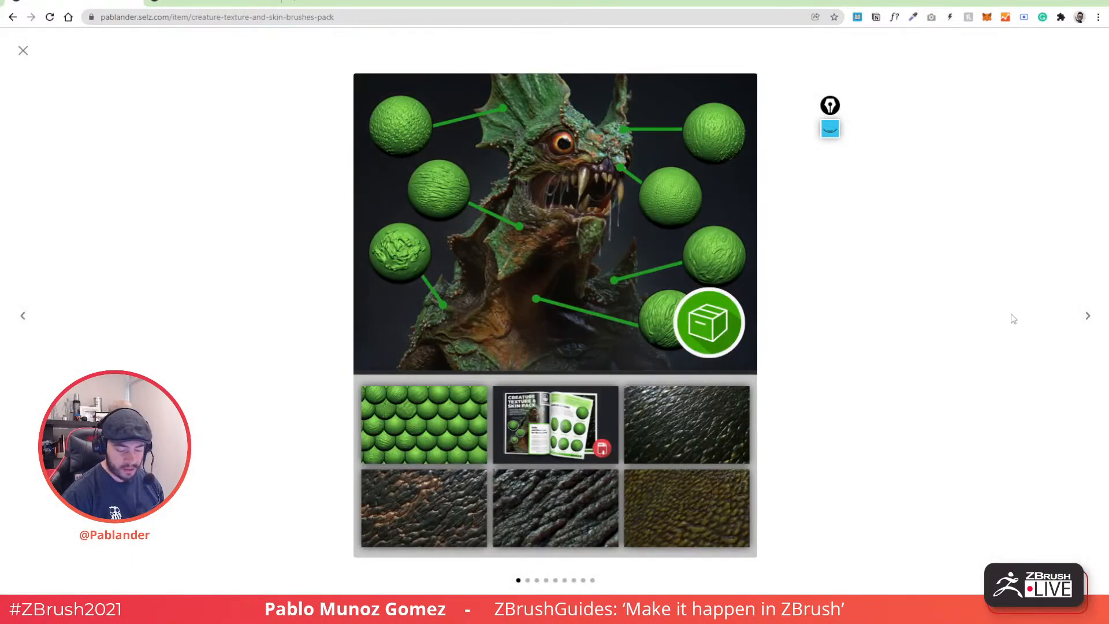
{"action": "left_click", "coordinate": [1087, 318]}
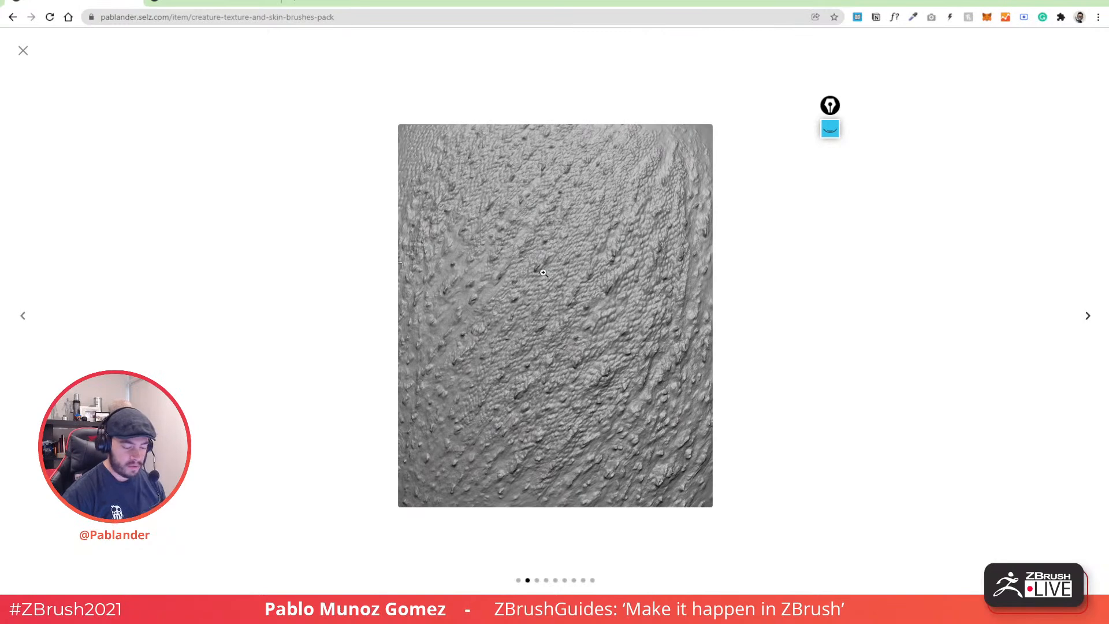
- Review the ZBrush SKIN Brushes Pack page and look through its enlarged preview images
{"action": "left_click", "coordinate": [247, 5]}
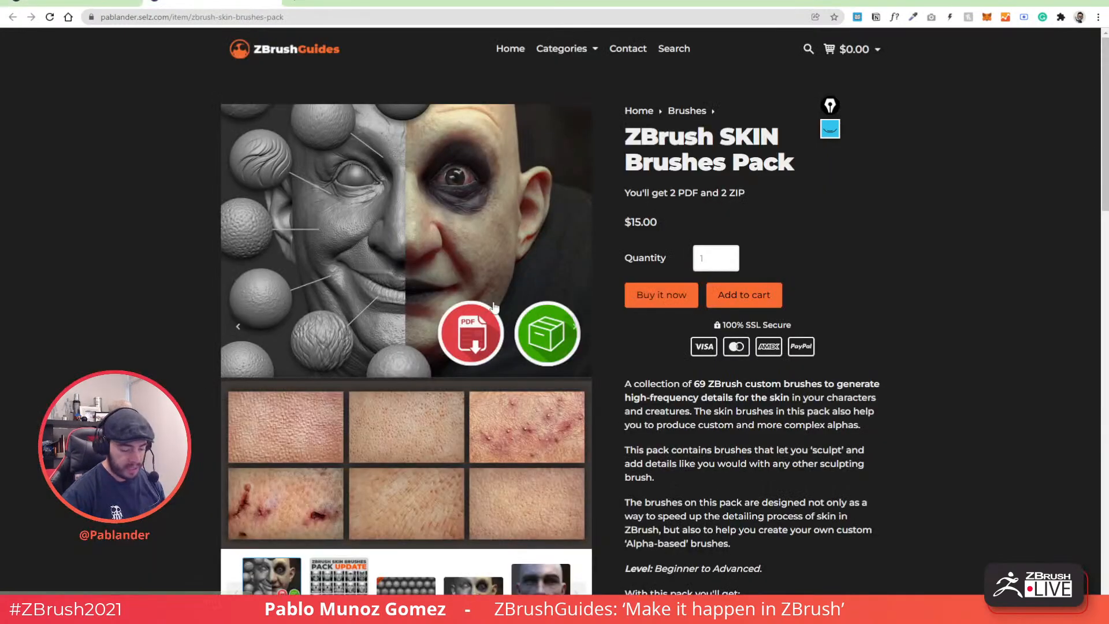
{"action": "scroll", "coordinate": [493, 306], "scroll_direction": "down", "scroll_amount": 6}
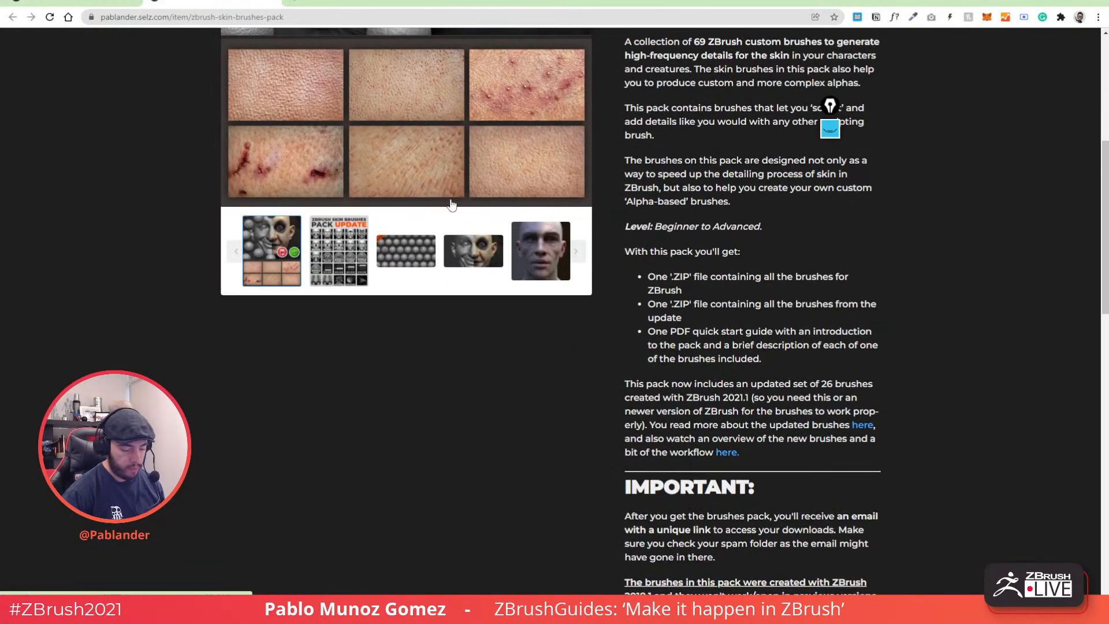
{"action": "scroll", "coordinate": [451, 205], "scroll_direction": "up", "scroll_amount": 4}
{"action": "left_click", "coordinate": [451, 205]}
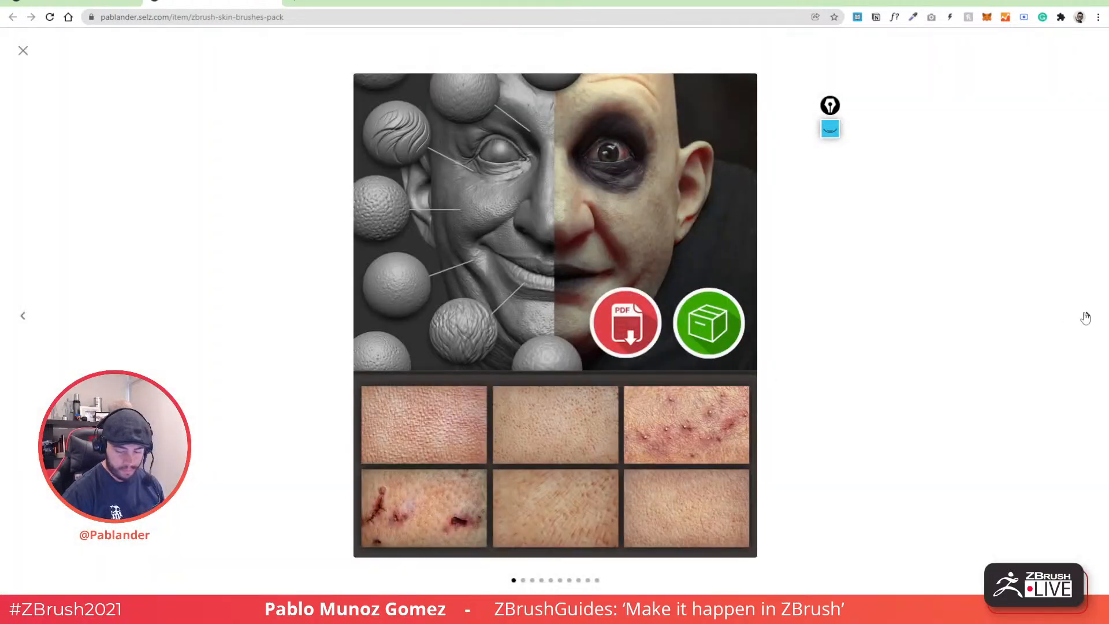
{"action": "left_click", "coordinate": [1085, 317]}
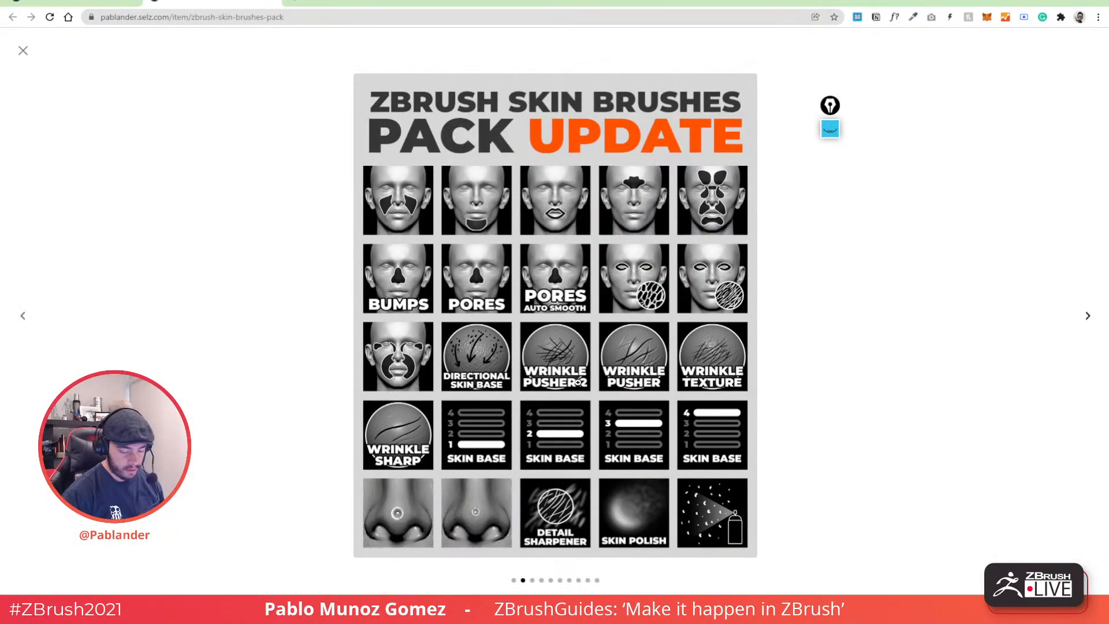
{"action": "left_click", "coordinate": [1082, 319]}
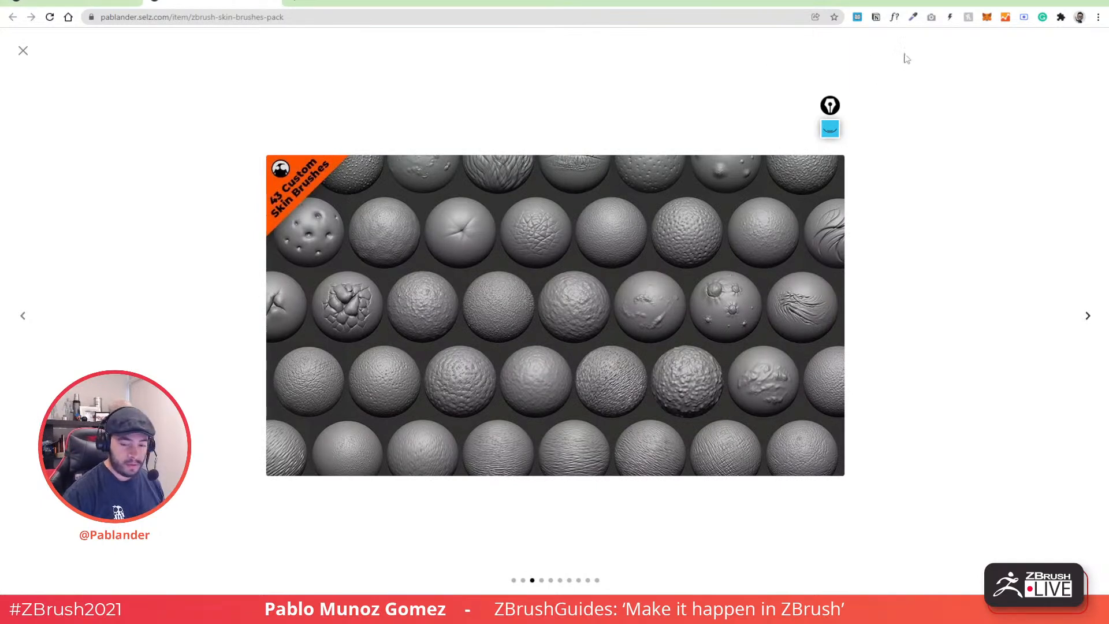
- Switch back to ZBrush, load the level 1 Complex Skin Base brush and lay subtle skin texture on the forehead
{"action": "key", "text": "alt+Tab"}
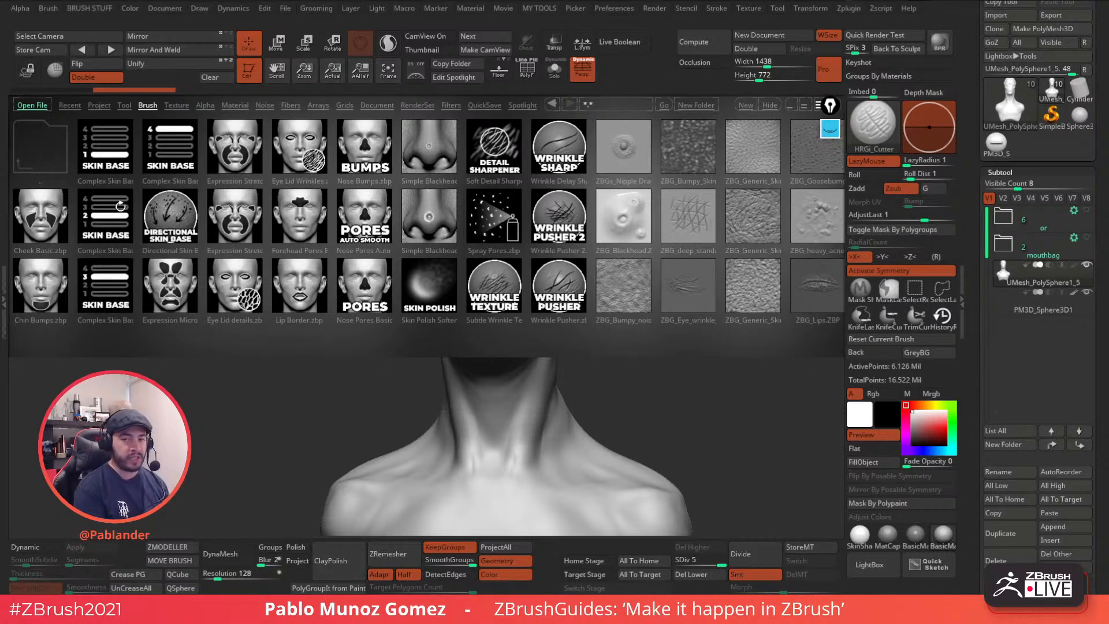
{"action": "double_click", "coordinate": [104, 151]}
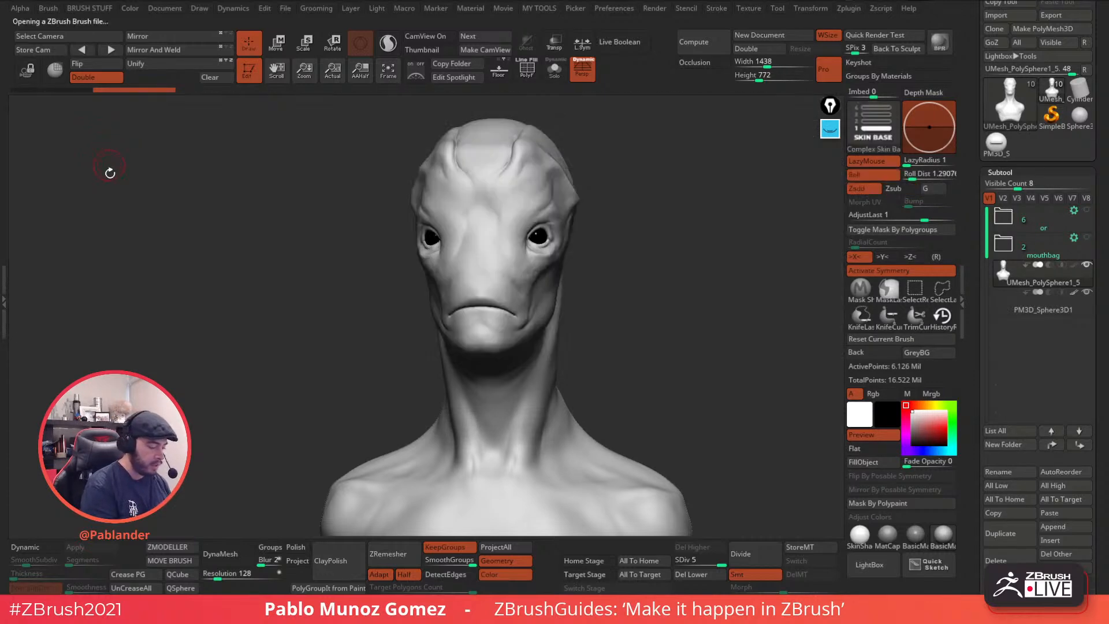
{"action": "right_click_drag", "start_coordinate": [508, 248], "coordinate": [487, 267], "text": "ctrl"}
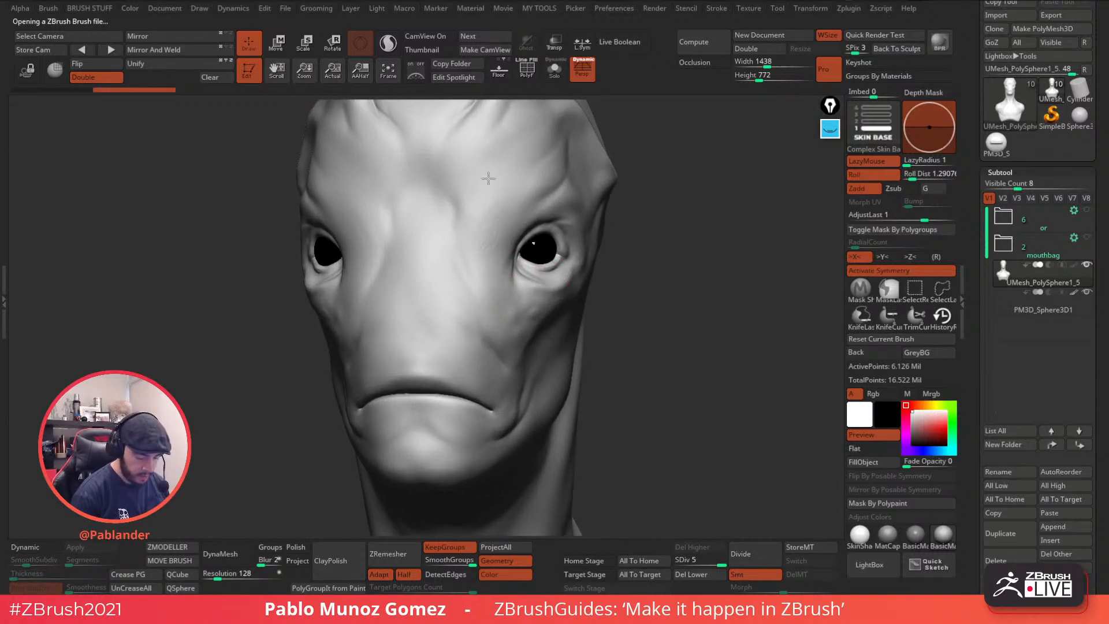
{"action": "right_click_drag", "start_coordinate": [455, 293], "coordinate": [495, 222]}
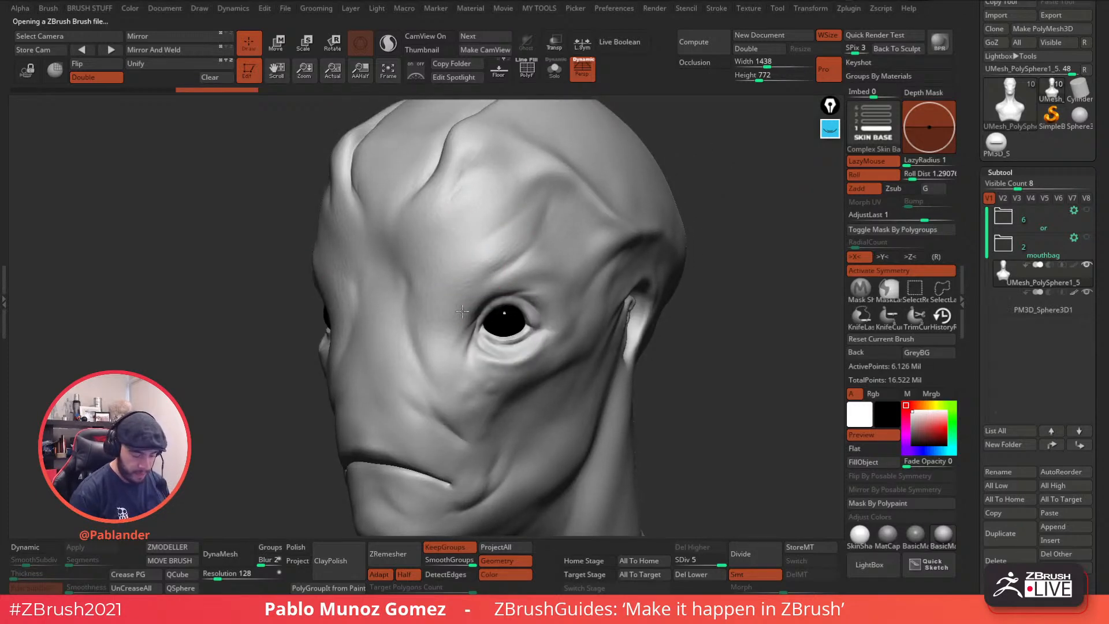
{"action": "right_click_drag", "start_coordinate": [489, 270], "coordinate": [527, 290]}
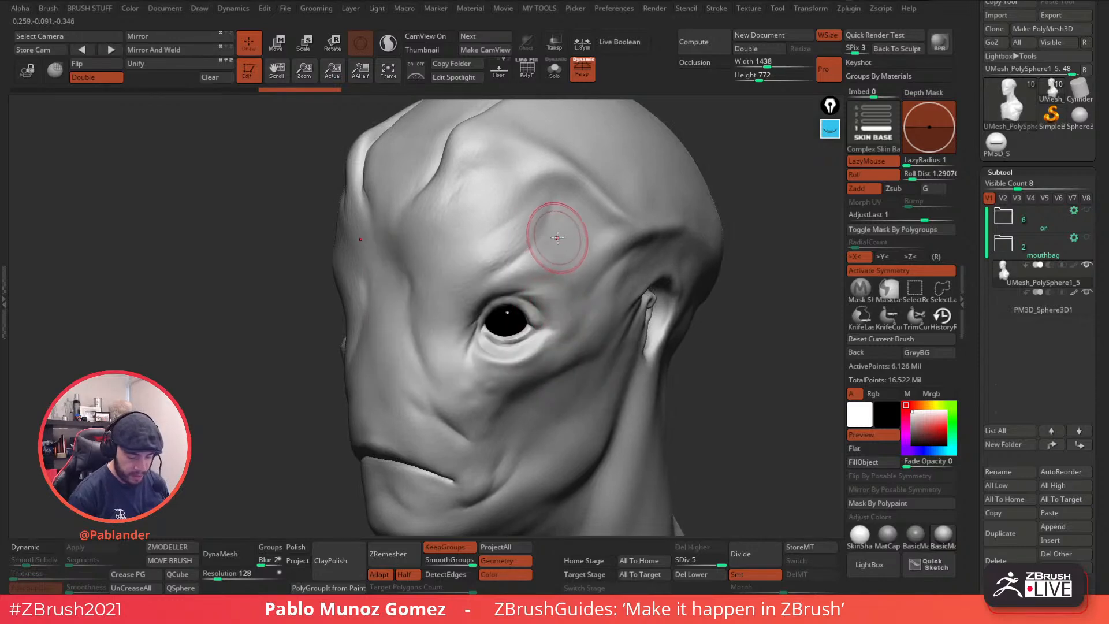
{"action": "right_click_drag", "start_coordinate": [582, 247], "coordinate": [577, 250], "text": "ctrl"}
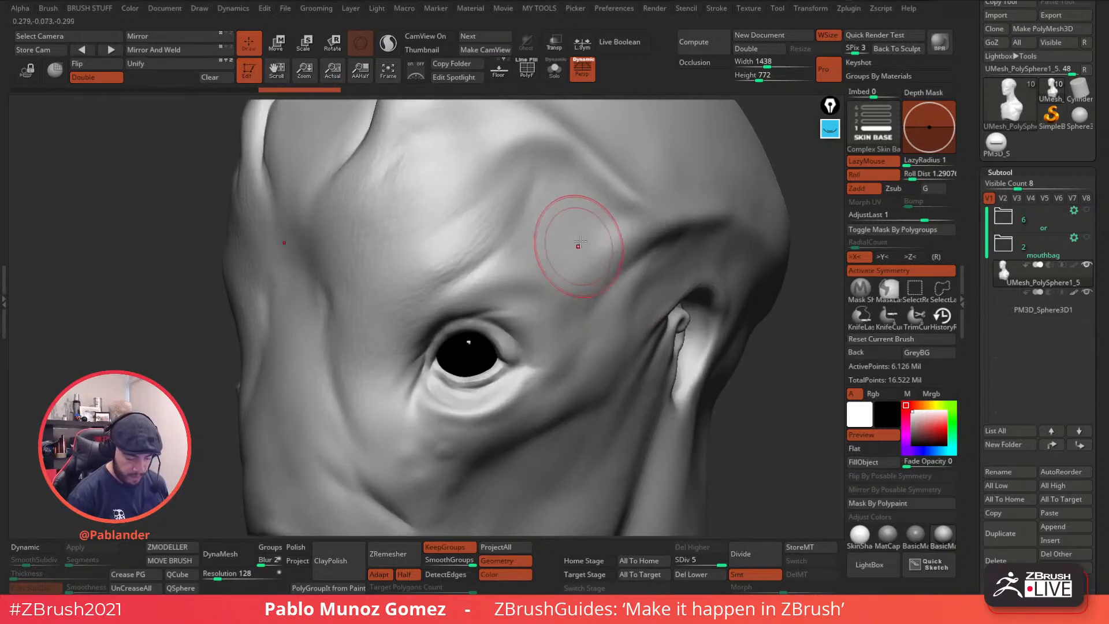
- Try the Complex Skin Base brush on the temple and the side of the skull
{"action": "right_click_drag", "start_coordinate": [462, 289], "coordinate": [491, 292]}
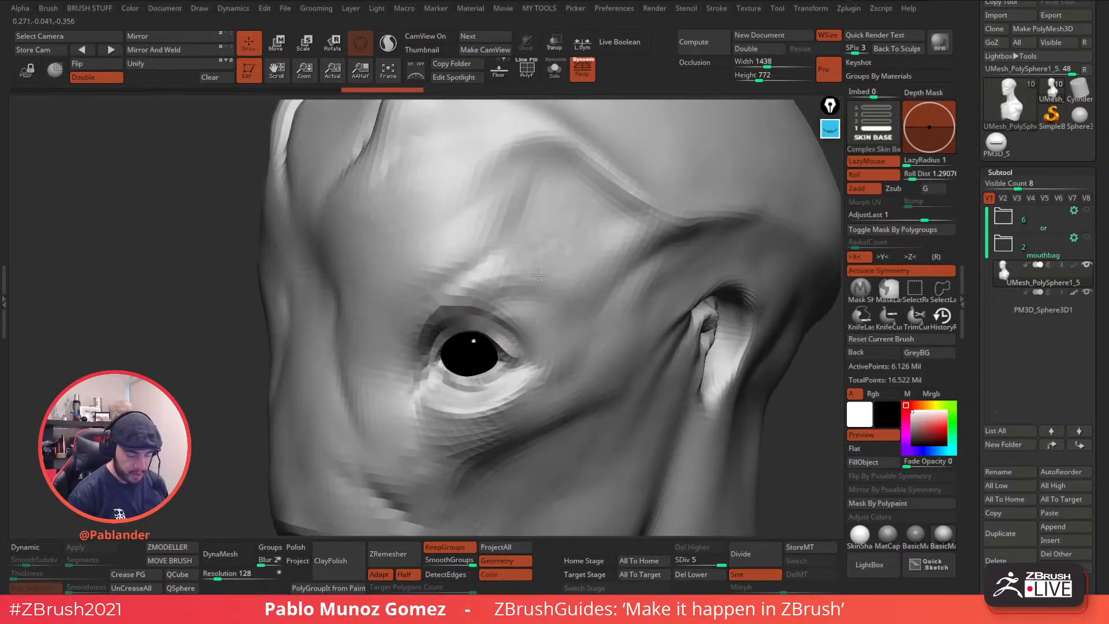
{"action": "right_click", "coordinate": [596, 239]}
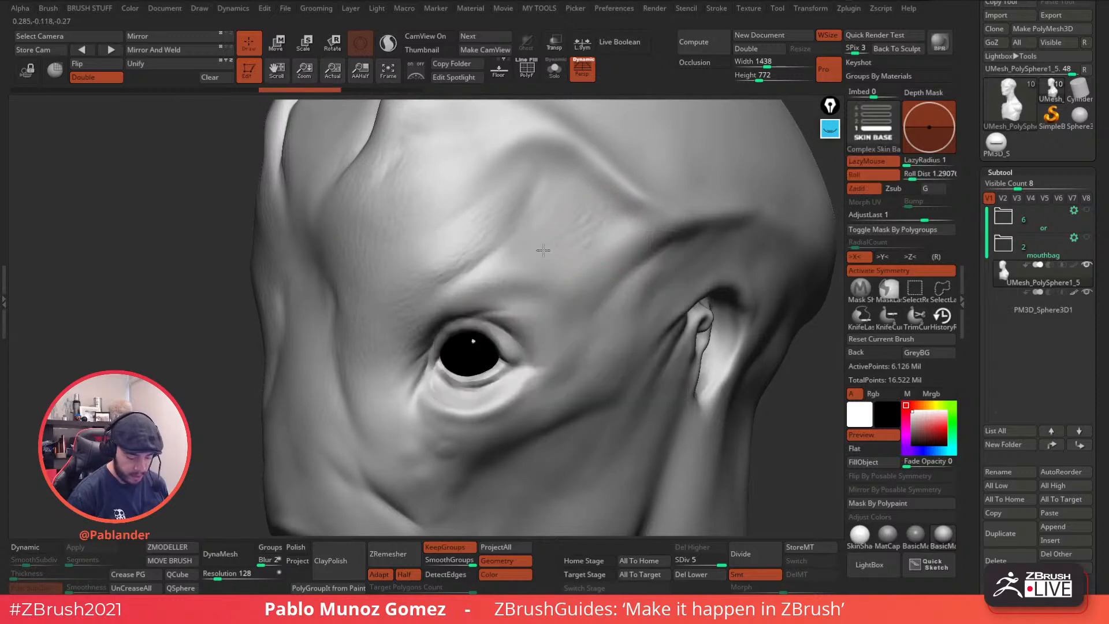
{"action": "right_click_drag", "start_coordinate": [520, 283], "coordinate": [587, 297]}
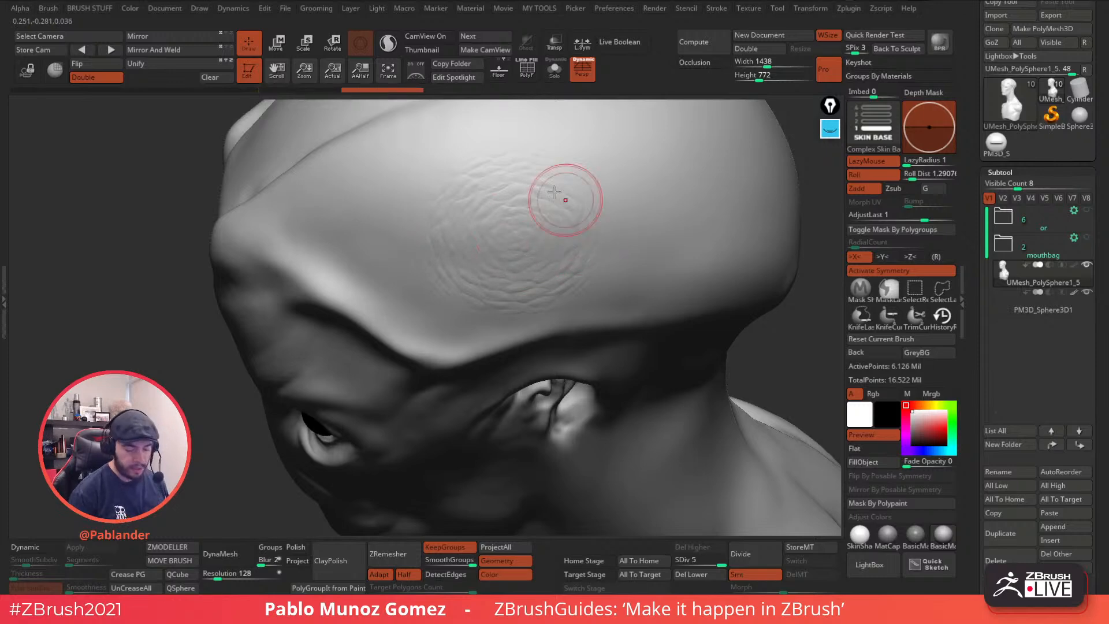
{"action": "right_click_drag", "start_coordinate": [543, 344], "coordinate": [569, 260]}
{"action": "right_click_drag", "start_coordinate": [519, 334], "coordinate": [569, 260]}
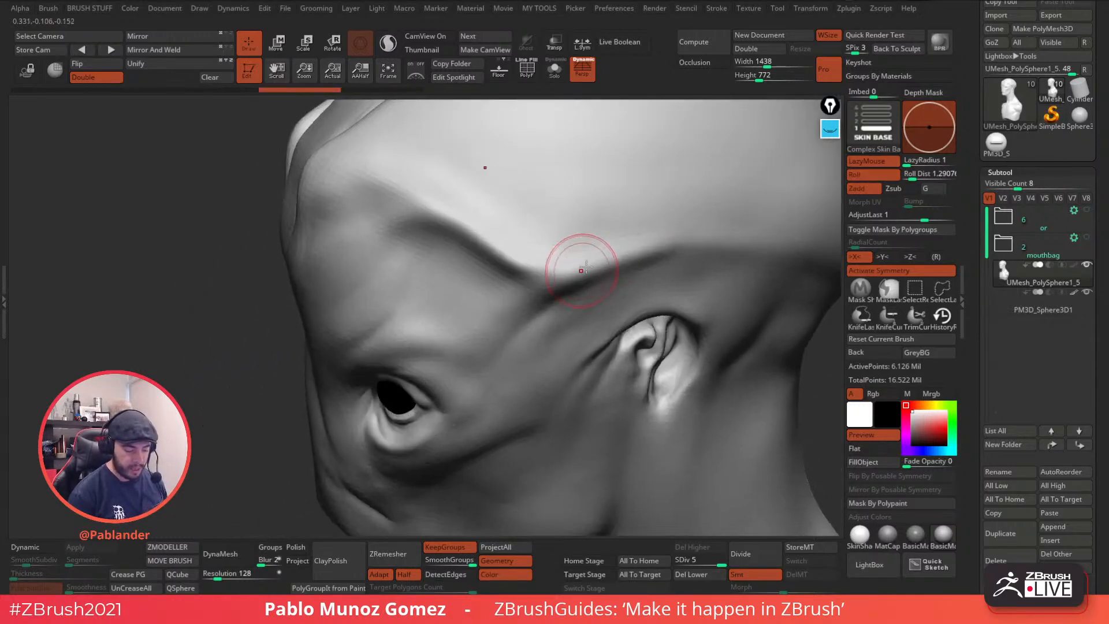
- Brush fine Complex Skin Base texture over the brow, the outer eye area and the skin below the eye
{"action": "right_click_drag", "start_coordinate": [425, 335], "coordinate": [529, 280]}
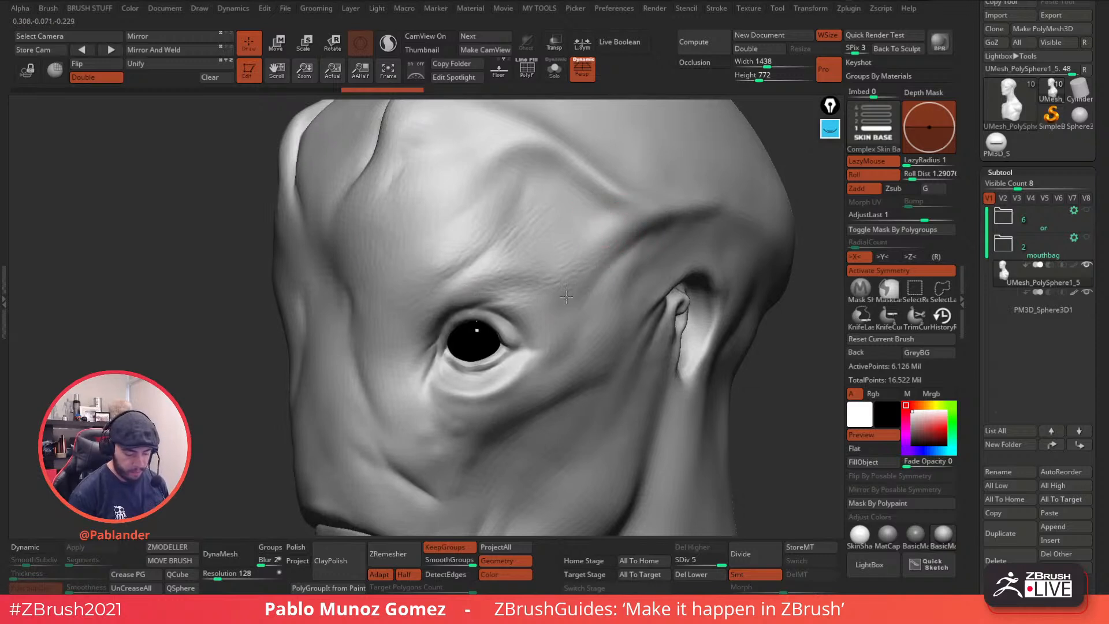
{"action": "right_click_drag", "start_coordinate": [541, 356], "coordinate": [597, 268]}
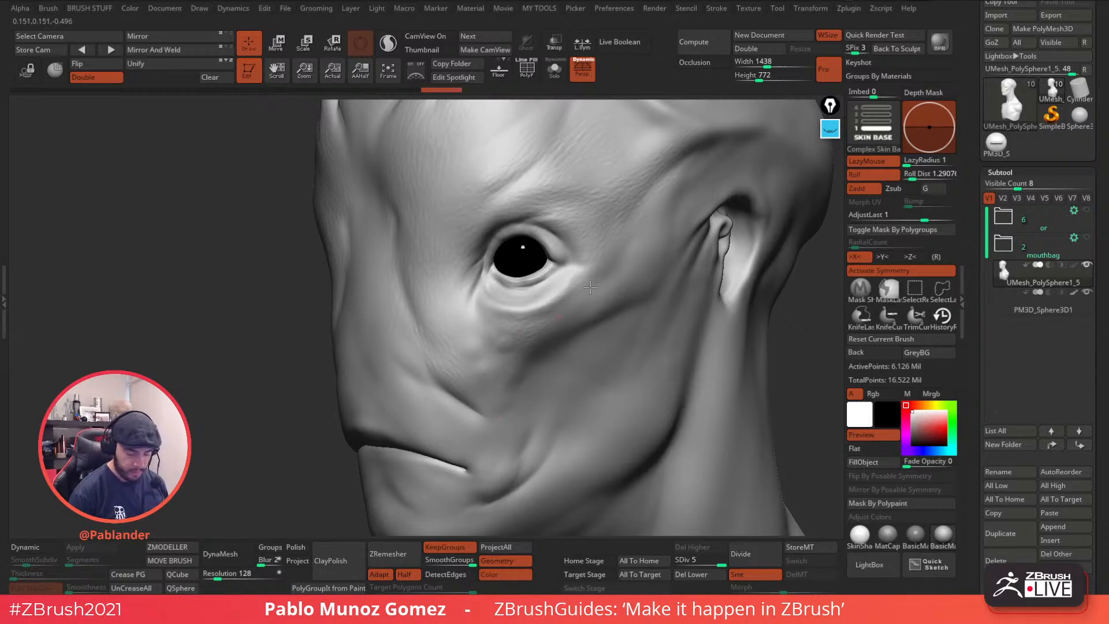
{"action": "mouse_move", "coordinate": [631, 295]}
{"action": "right_mouse_down"}
{"action": "mouse_move", "coordinate": [601, 306]}
{"action": "mouse_move", "coordinate": [572, 252]}
{"action": "right_mouse_up"}
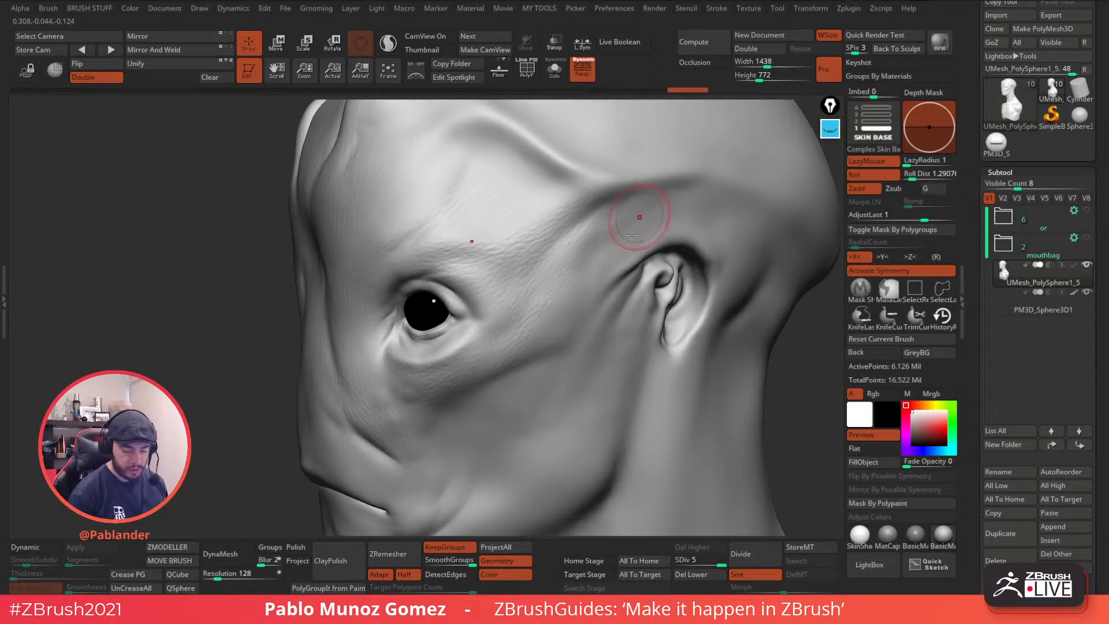
- Continue the fine Complex Skin Base texture over the cheek, the front of the face and the area around the mouth
{"action": "right_click_drag", "start_coordinate": [632, 203], "coordinate": [595, 278]}
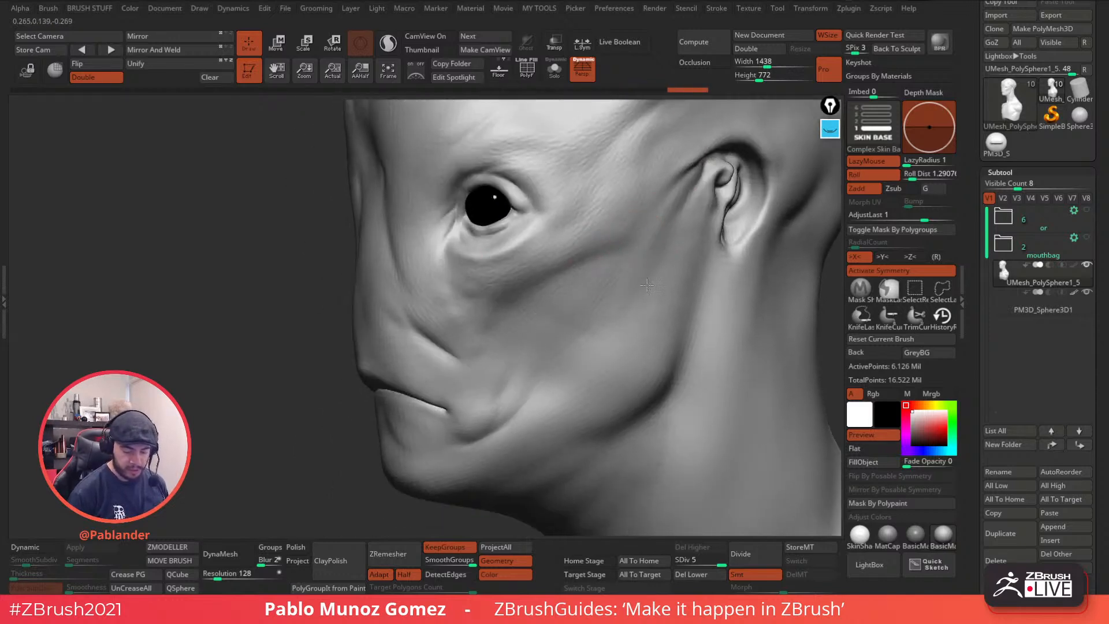
{"action": "right_click_drag", "start_coordinate": [616, 317], "coordinate": [613, 215]}
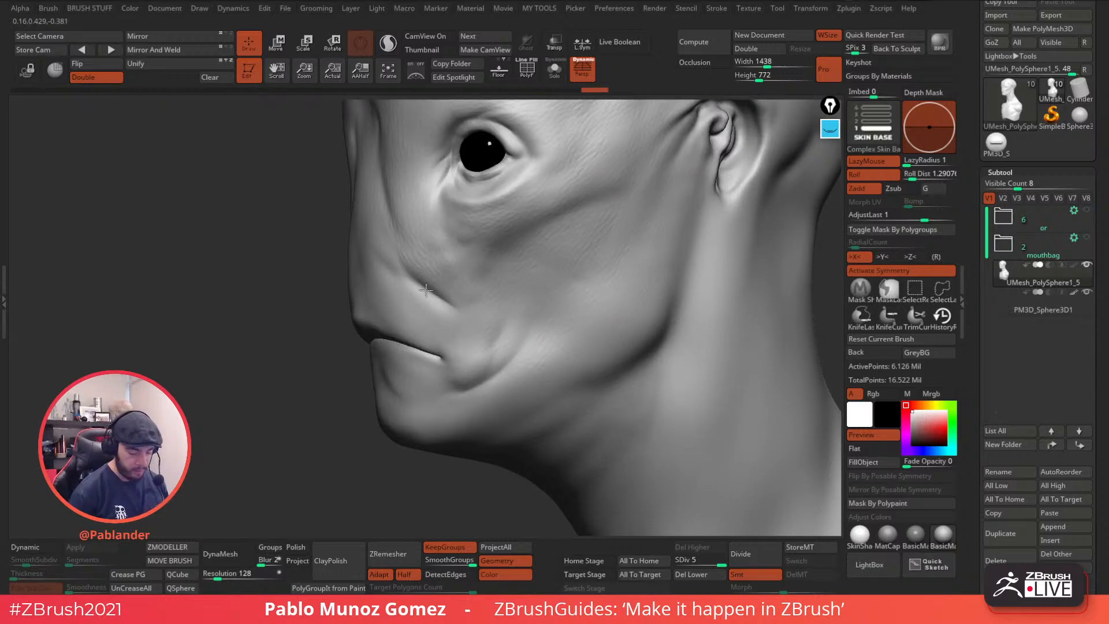
{"action": "right_click_drag", "start_coordinate": [390, 267], "coordinate": [345, 278]}
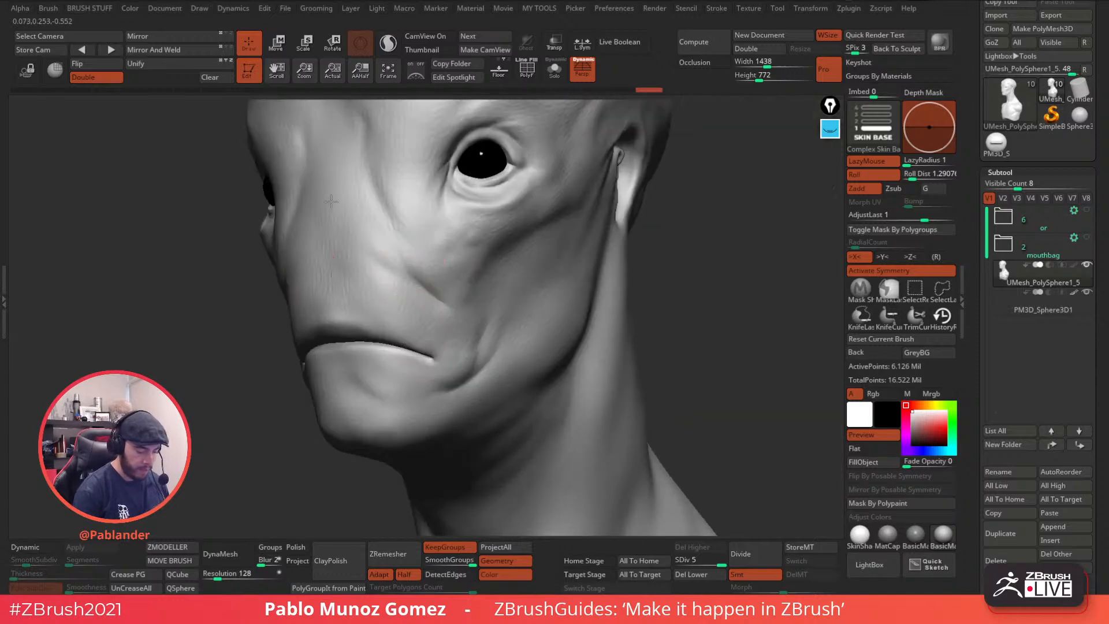
{"action": "right_click_drag", "start_coordinate": [589, 309], "coordinate": [705, 297]}
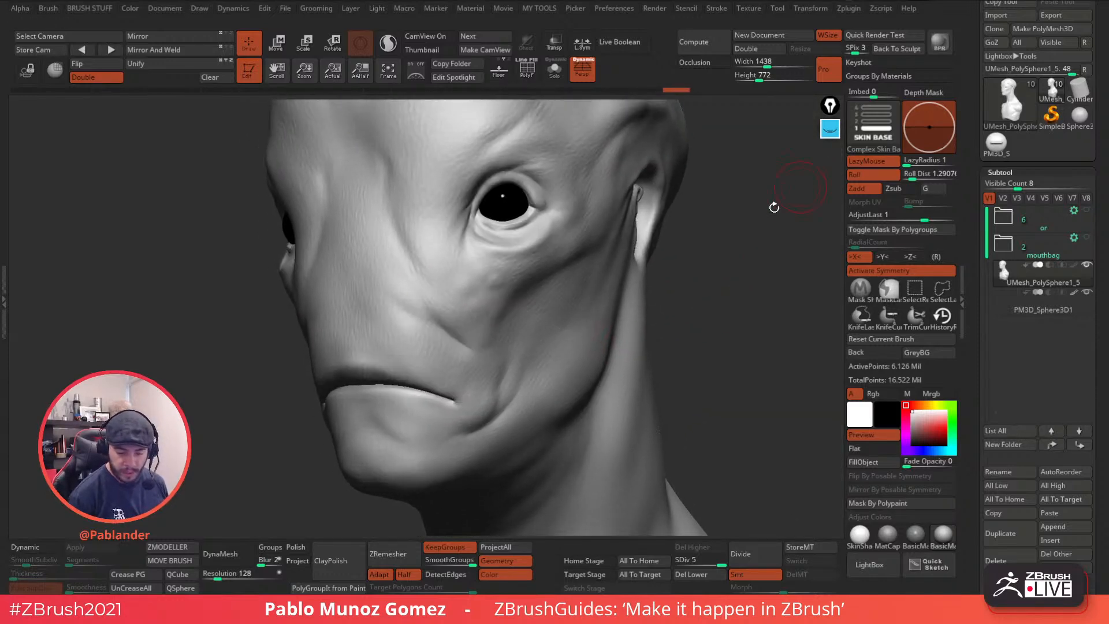
- Select the Standard brush, try a stroke on the jaw area and undo it
{"action": "key", "text": "space"}
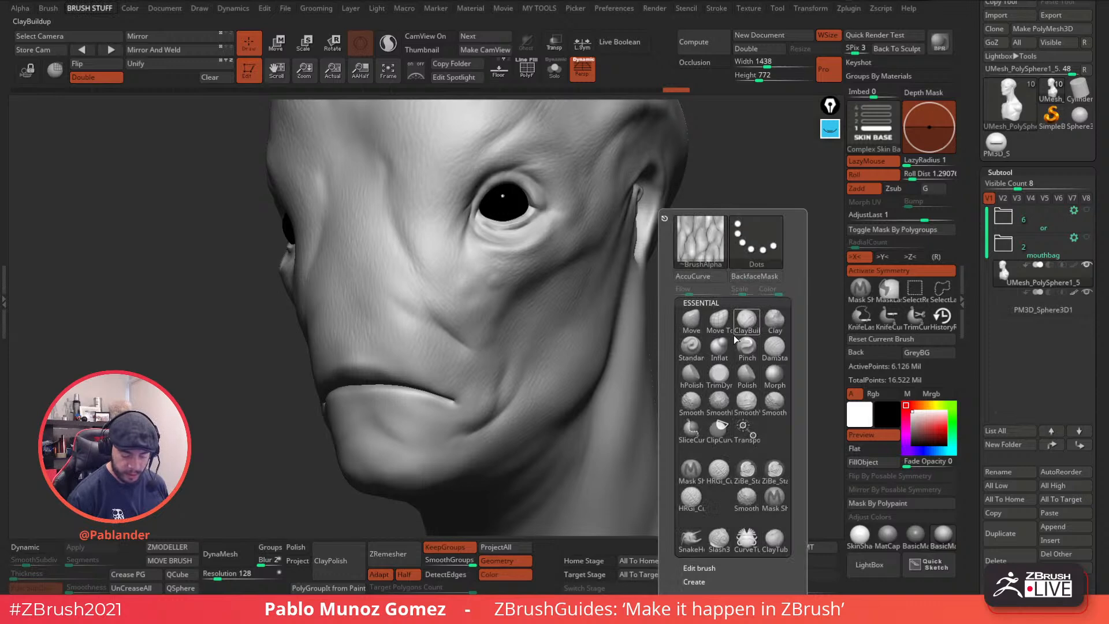
{"action": "left_click", "coordinate": [692, 348]}
{"action": "mouse_move", "coordinate": [651, 287]}
{"action": "right_mouse_down", "text": "ctrl"}
{"action": "mouse_move", "coordinate": [620, 299]}
{"action": "mouse_move", "coordinate": [571, 273]}
{"action": "right_mouse_up", "text": "ctrl"}
{"action": "left_click_drag", "start_coordinate": [521, 276], "coordinate": [517, 267]}
{"action": "key", "text": "ctrl+z"}
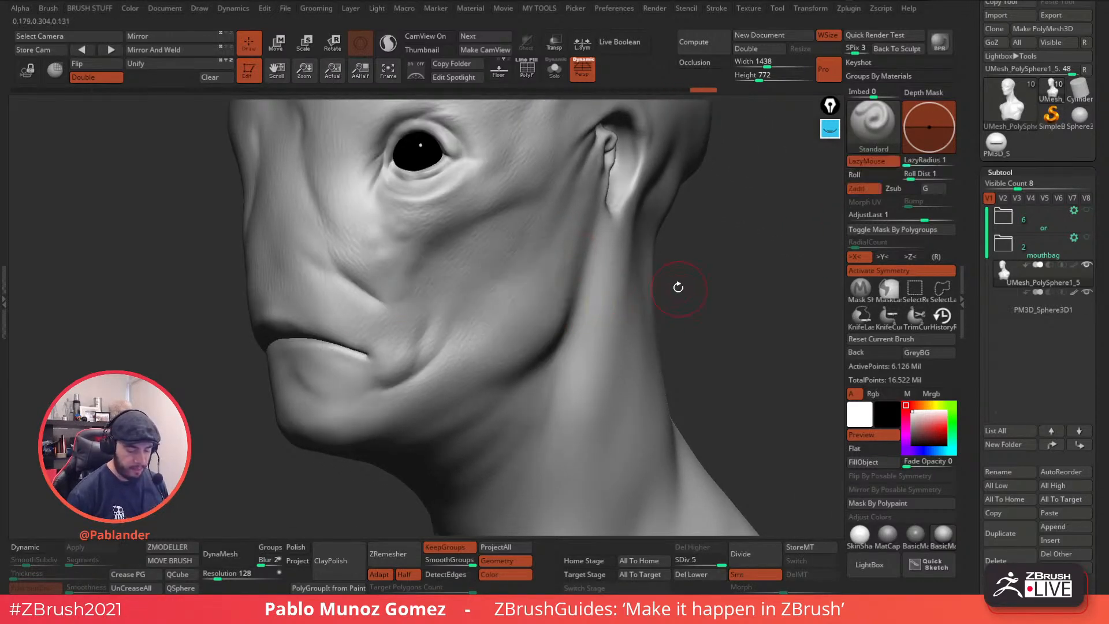
- Give the Standard brush a round alpha and set its stroke type to DragRect
{"action": "left_click", "coordinate": [21, 9]}
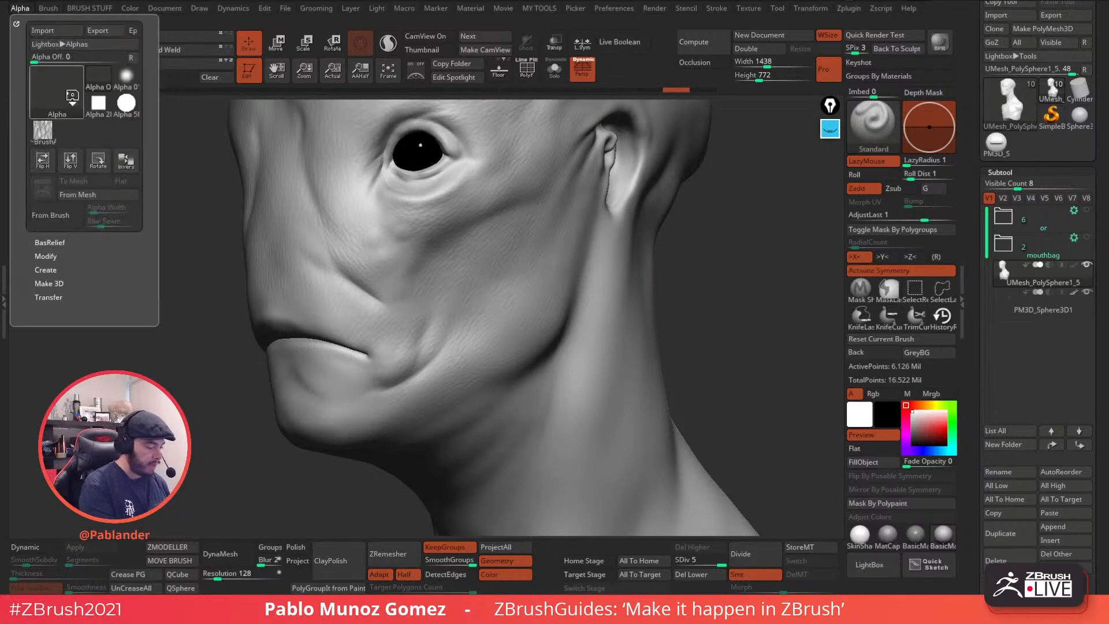
{"action": "left_click", "coordinate": [71, 97]}
{"action": "mouse_move", "coordinate": [406, 169]}
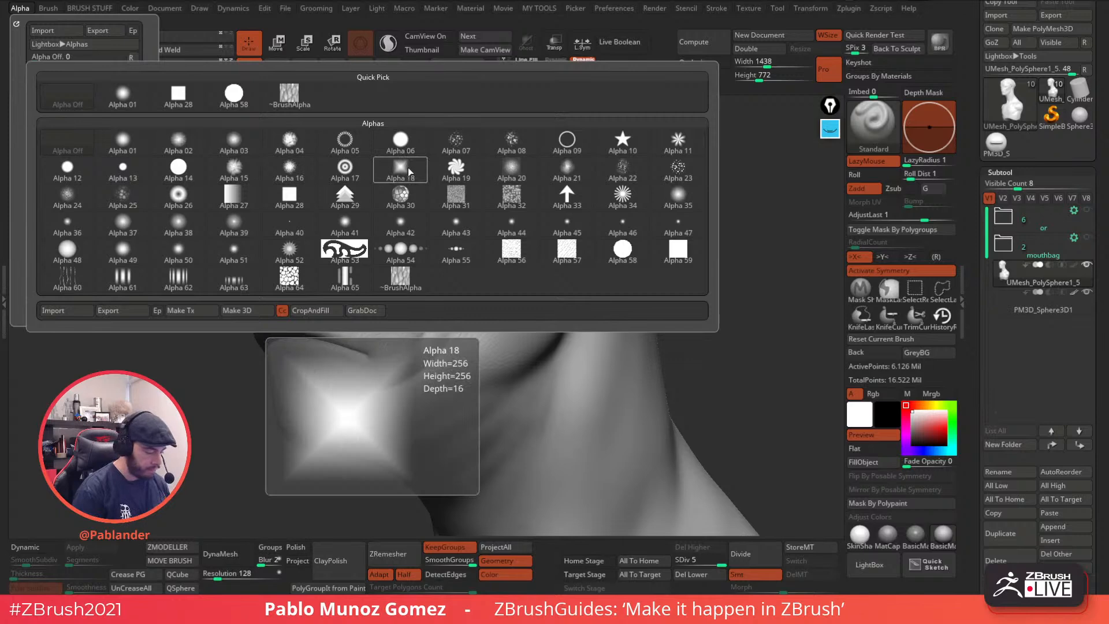
{"action": "left_click", "coordinate": [234, 197]}
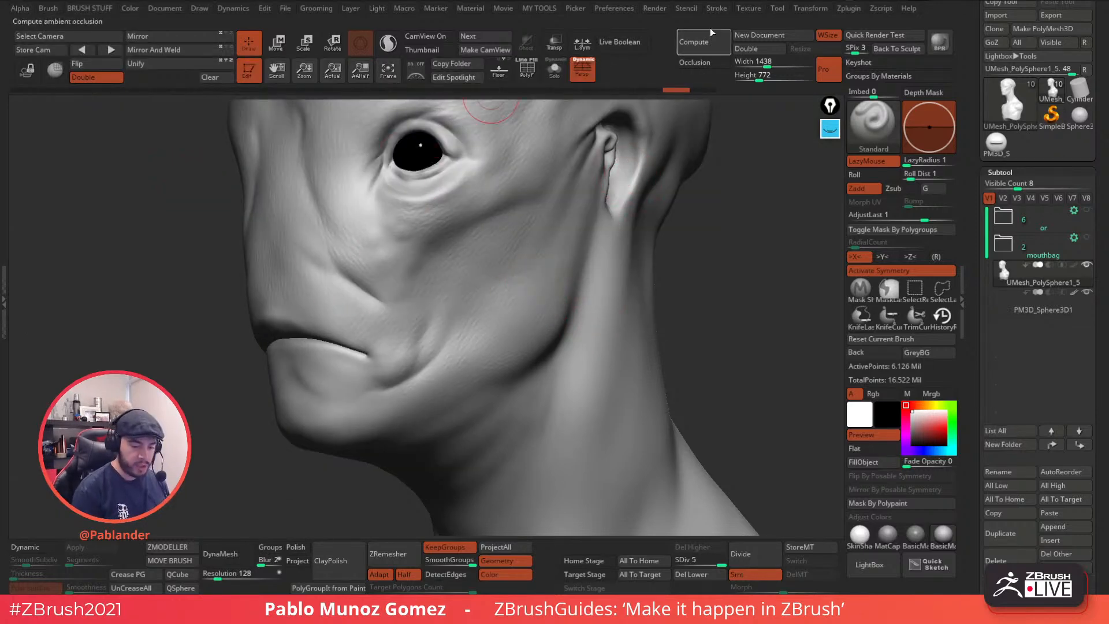
{"action": "left_click", "coordinate": [748, 8]}
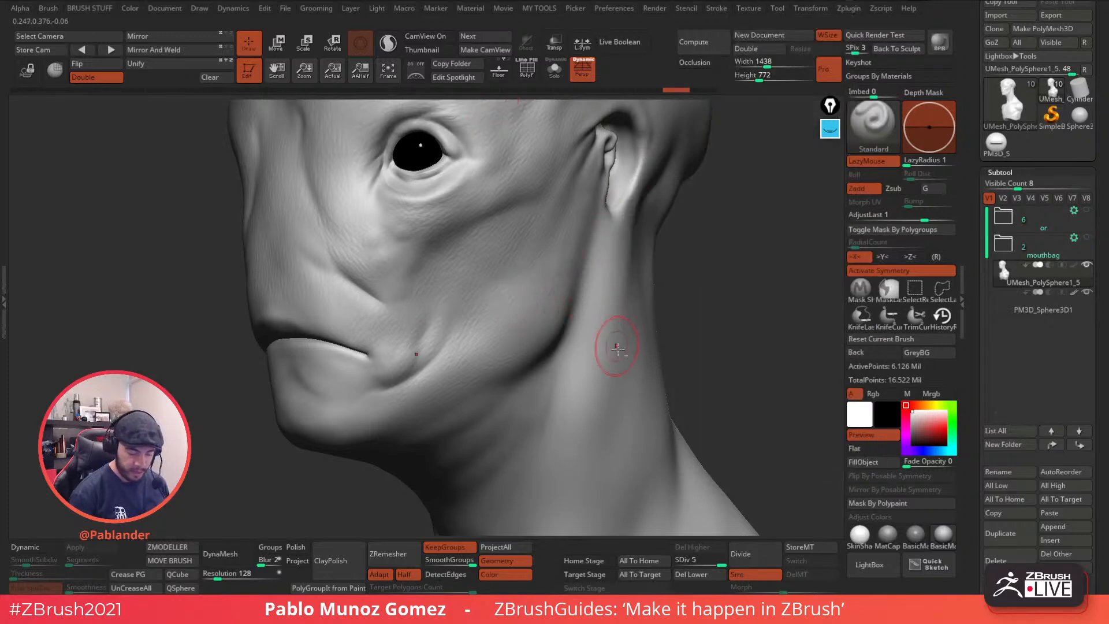
- Lower the Focal Shift to -69 and test-stamp the round alpha on the side of the neck, undoing the stamps
{"action": "right_click_drag", "start_coordinate": [619, 321], "coordinate": [574, 296], "text": "alt"}
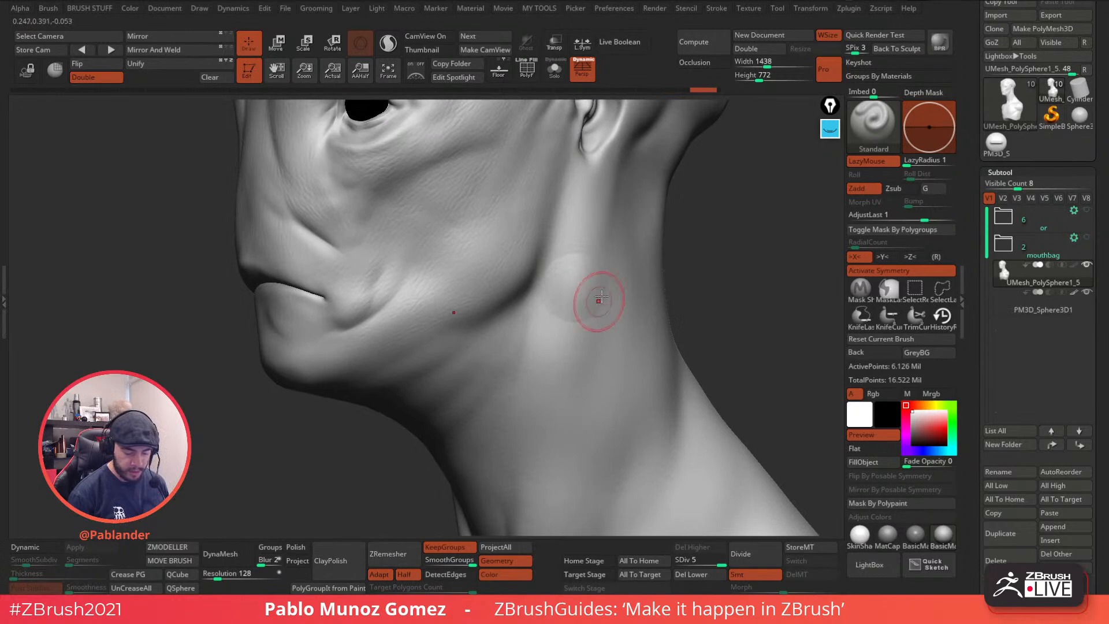
{"action": "right_click_drag", "start_coordinate": [619, 248], "coordinate": [618, 269]}
{"action": "right_click", "coordinate": [618, 269]}
{"action": "mouse_move", "coordinate": [588, 289]}
{"action": "left_mouse_down"}
{"action": "mouse_move", "coordinate": [589, 330]}
{"action": "mouse_move", "coordinate": [600, 315]}
{"action": "left_mouse_up"}
{"action": "key", "text": "ctrl+z"}
{"action": "right_click", "coordinate": [590, 316]}
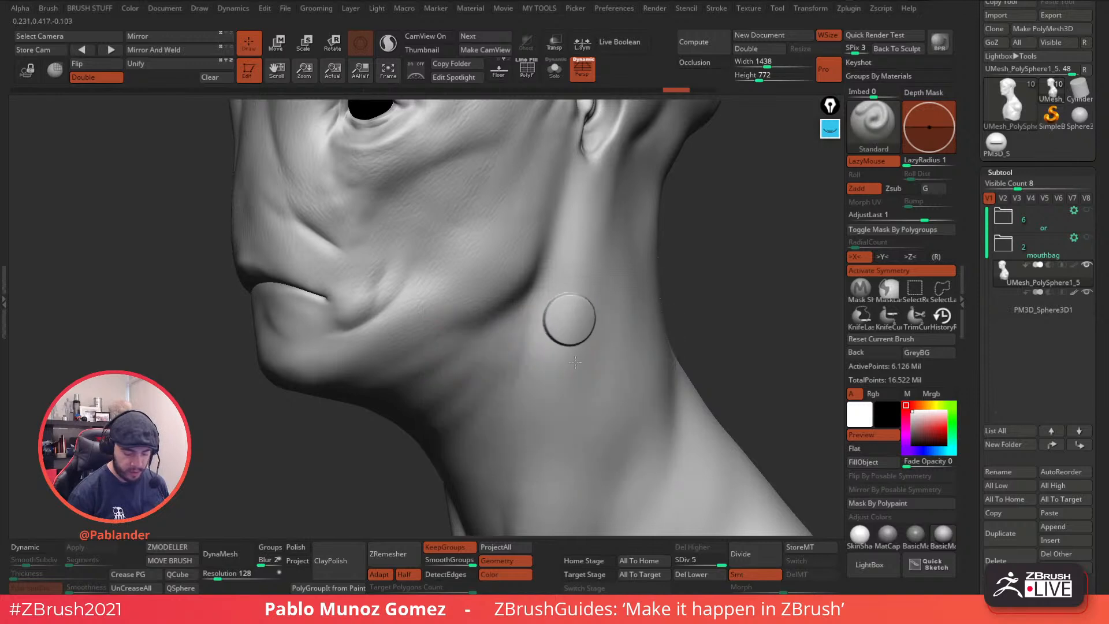
{"action": "key", "text": "ctrl+z"}
- Set the brush's Z Intensity to 67 and stamp two round discs on the side of the neck behind the jaw
{"action": "right_click_drag", "start_coordinate": [609, 314], "coordinate": [591, 318], "text": "alt"}
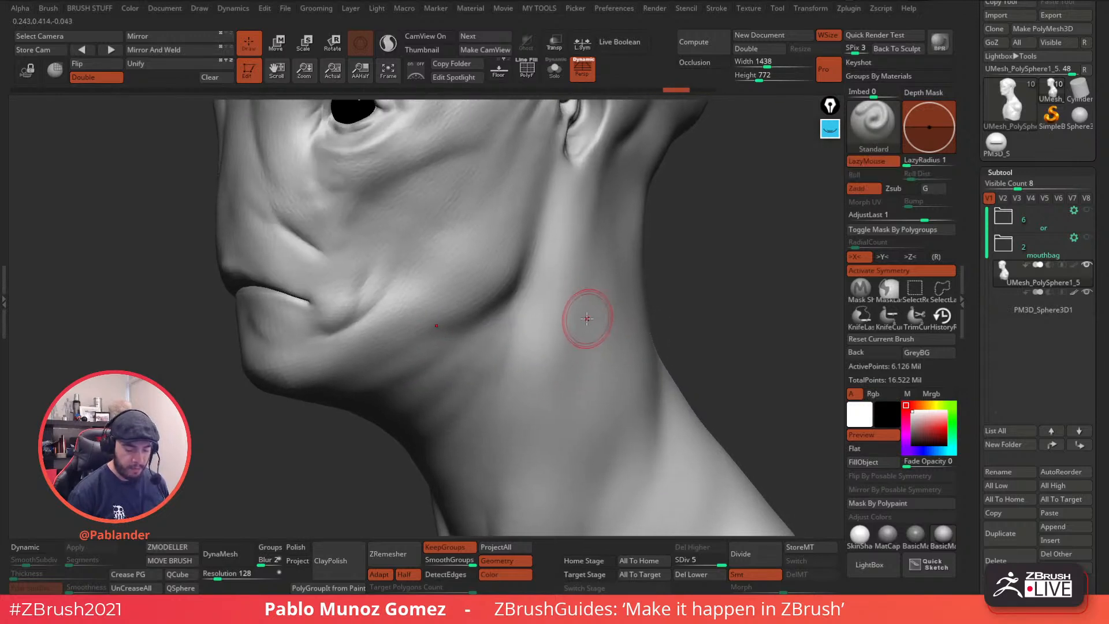
{"action": "right_click", "coordinate": [580, 315]}
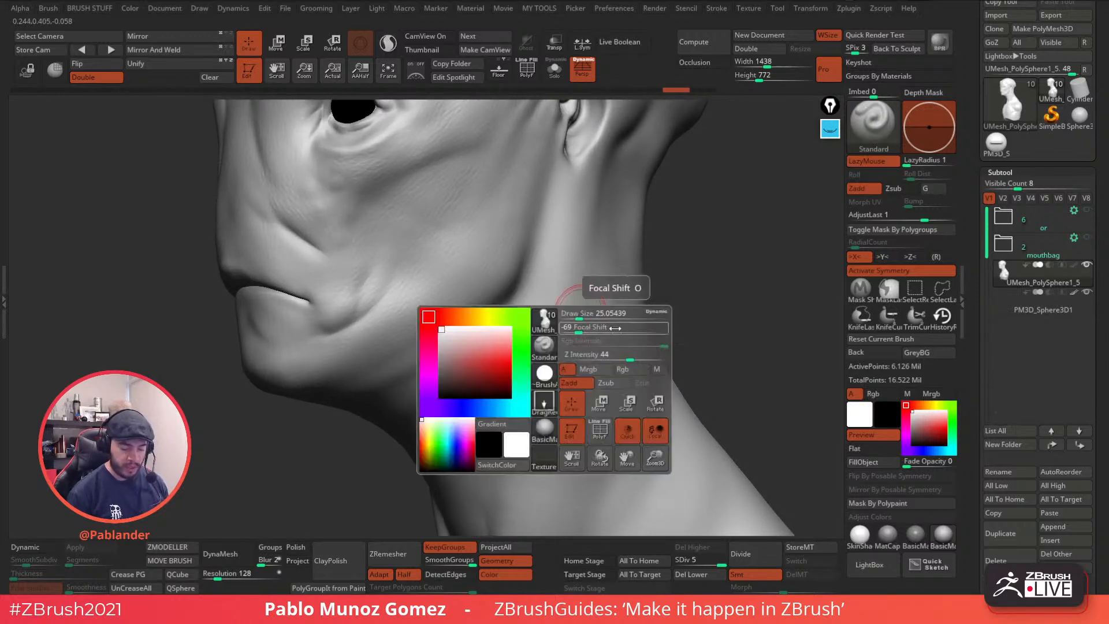
{"action": "left_click_drag", "start_coordinate": [627, 356], "coordinate": [644, 355]}
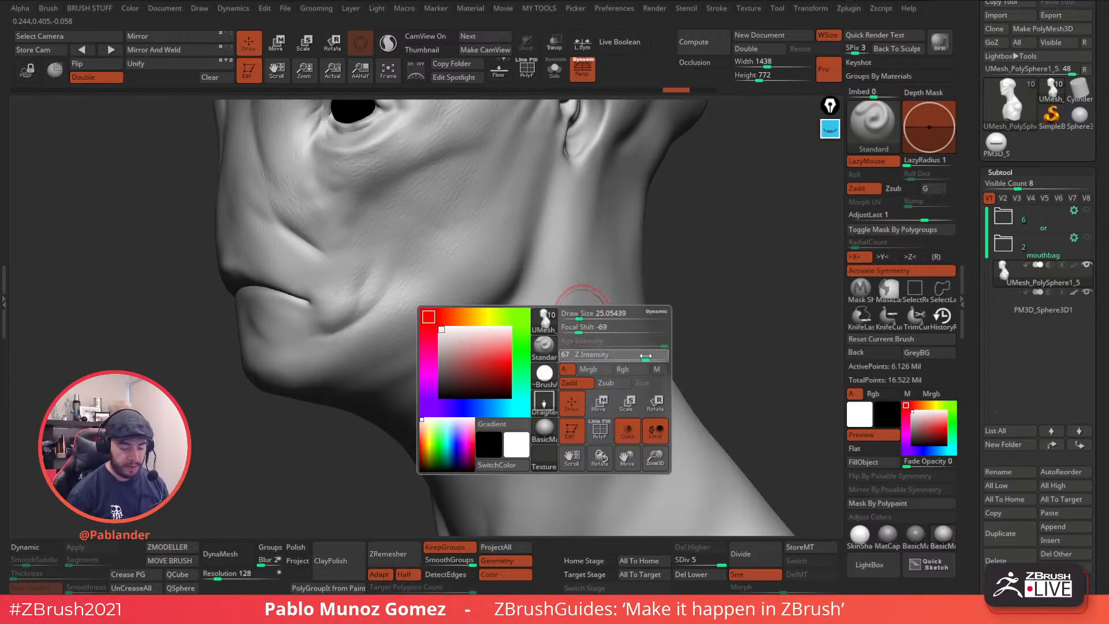
{"action": "mouse_move", "coordinate": [565, 321]}
{"action": "left_mouse_down"}
{"action": "mouse_move", "coordinate": [570, 364]}
{"action": "mouse_move", "coordinate": [555, 405]}
{"action": "left_mouse_up"}
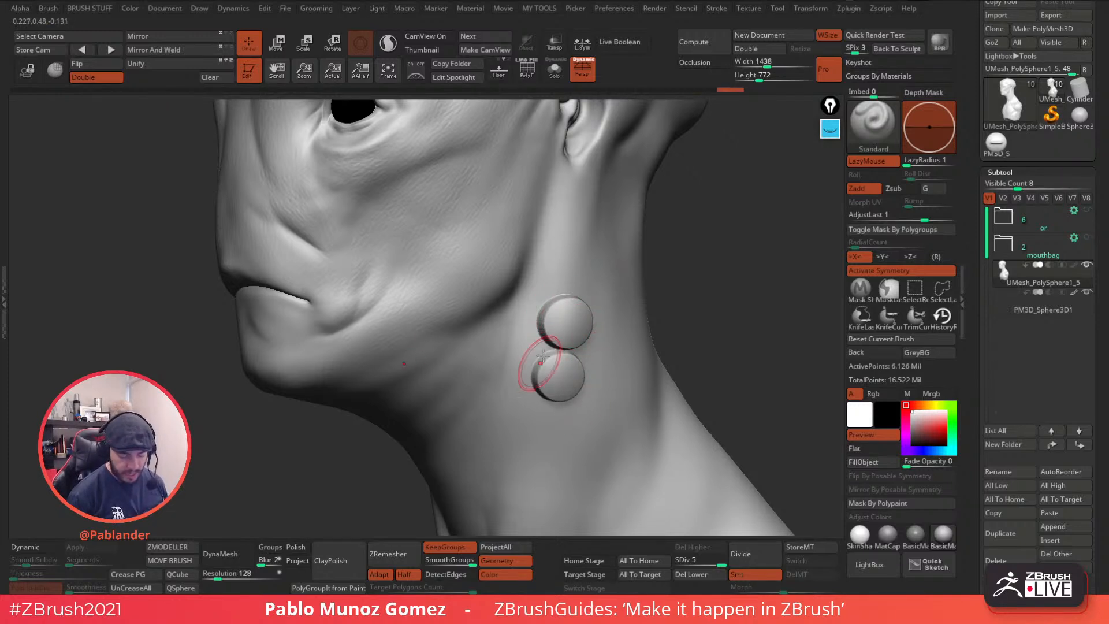
- Undo the disc stamps on the neck and change the brush's stroke type to DragDot
{"action": "key", "text": "ctrl+z"}
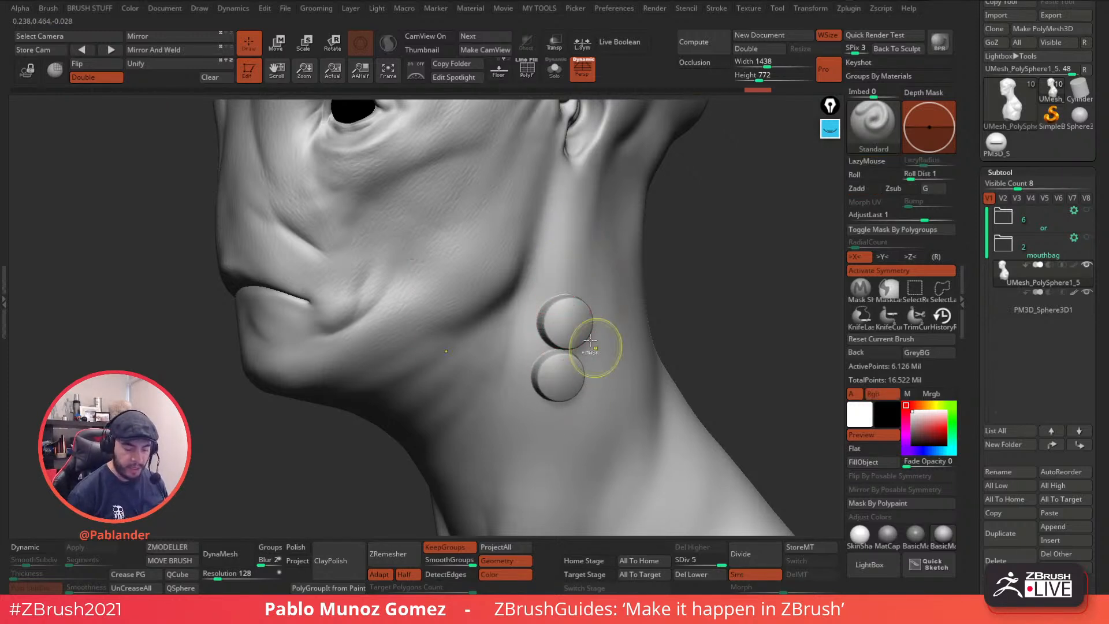
{"action": "key", "text": "ctrl+z"}
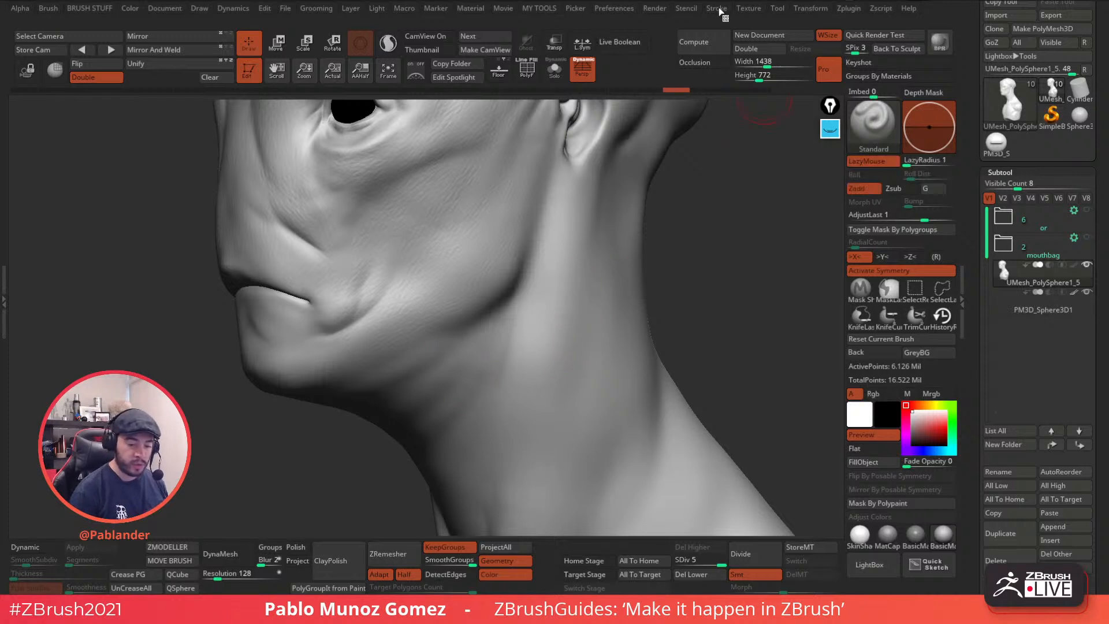
{"action": "left_click", "coordinate": [716, 9]}
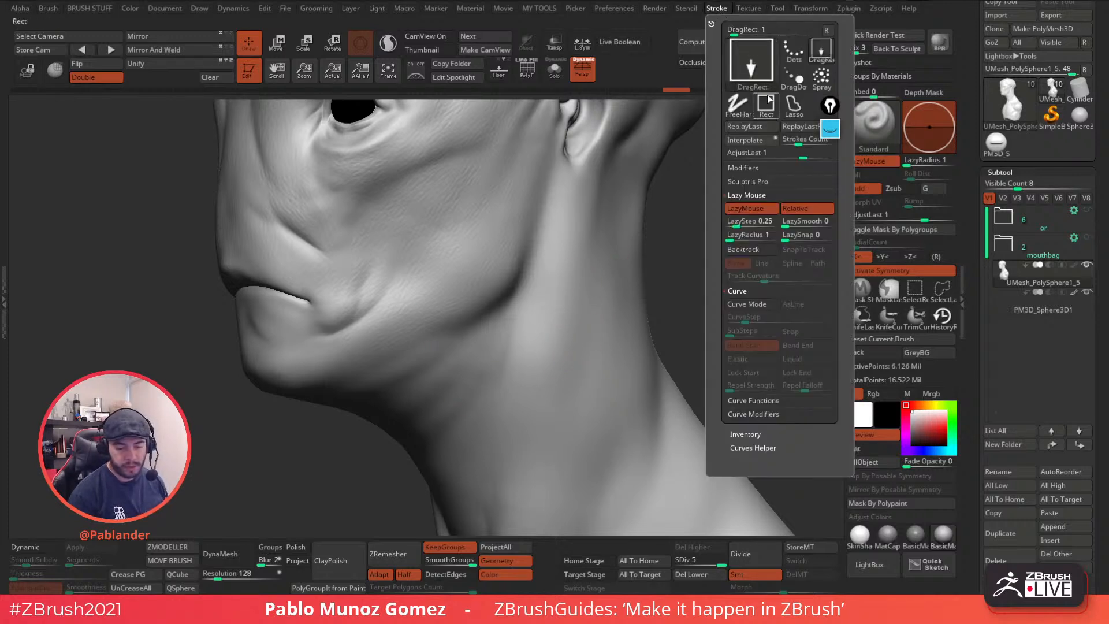
{"action": "left_click", "coordinate": [796, 83]}
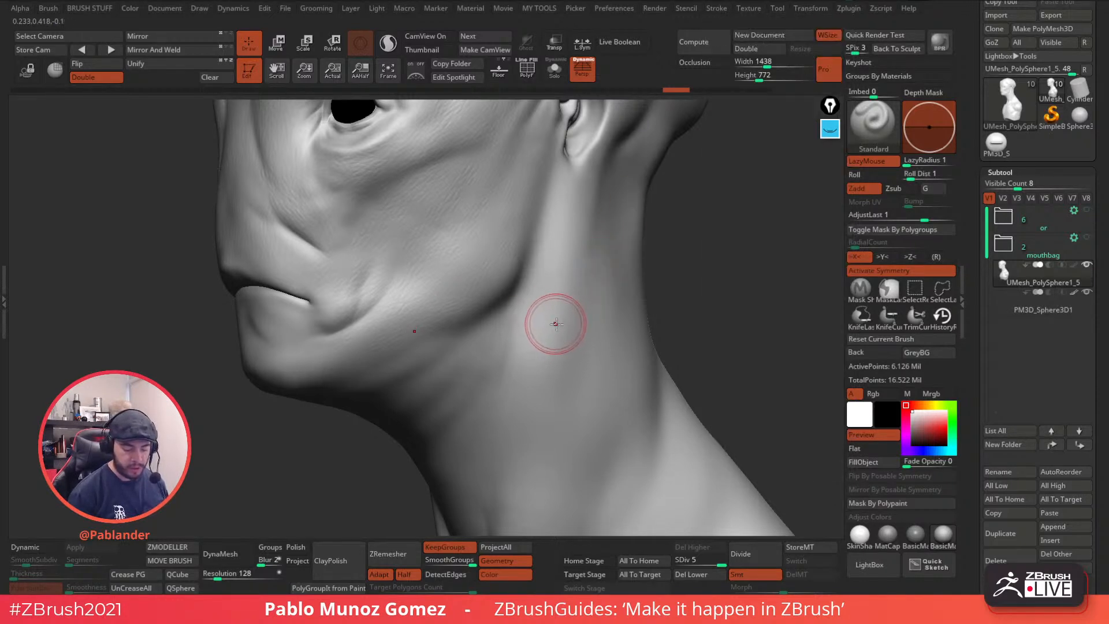
- Stamp a column of four small discs down the side of the neck with the Standard brush
{"action": "key", "text": "space"}
{"action": "left_click_drag", "start_coordinate": [563, 317], "coordinate": [558, 317]}
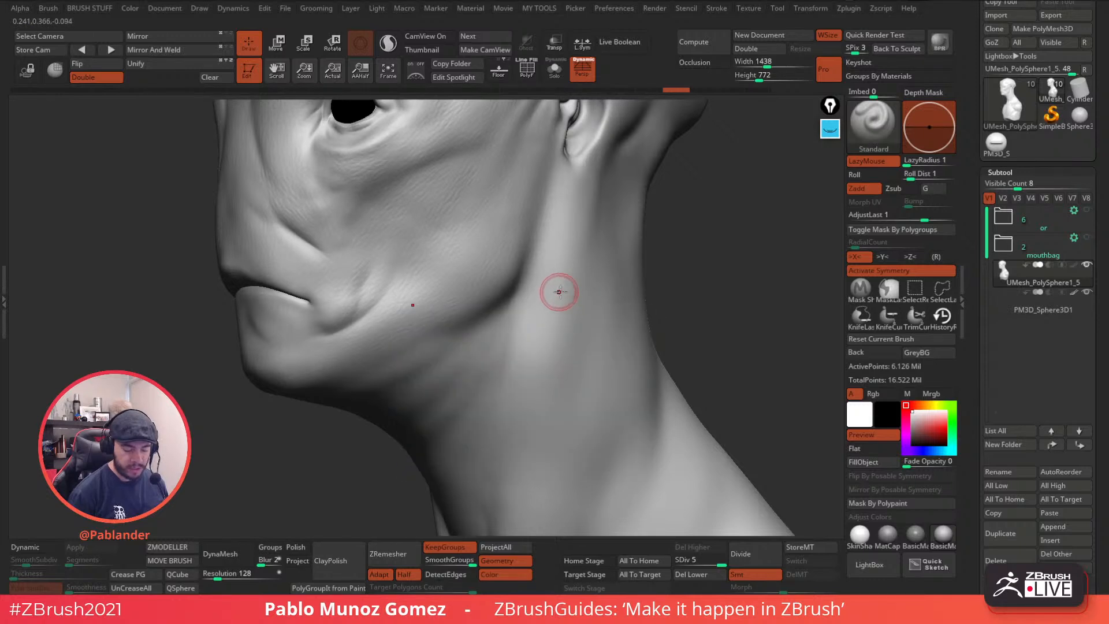
{"action": "left_click_drag", "start_coordinate": [567, 250], "coordinate": [564, 261]}
{"action": "left_click_drag", "start_coordinate": [536, 313], "coordinate": [561, 292]}
{"action": "left_click_drag", "start_coordinate": [559, 344], "coordinate": [557, 324]}
{"action": "left_click_drag", "start_coordinate": [571, 388], "coordinate": [558, 351]}
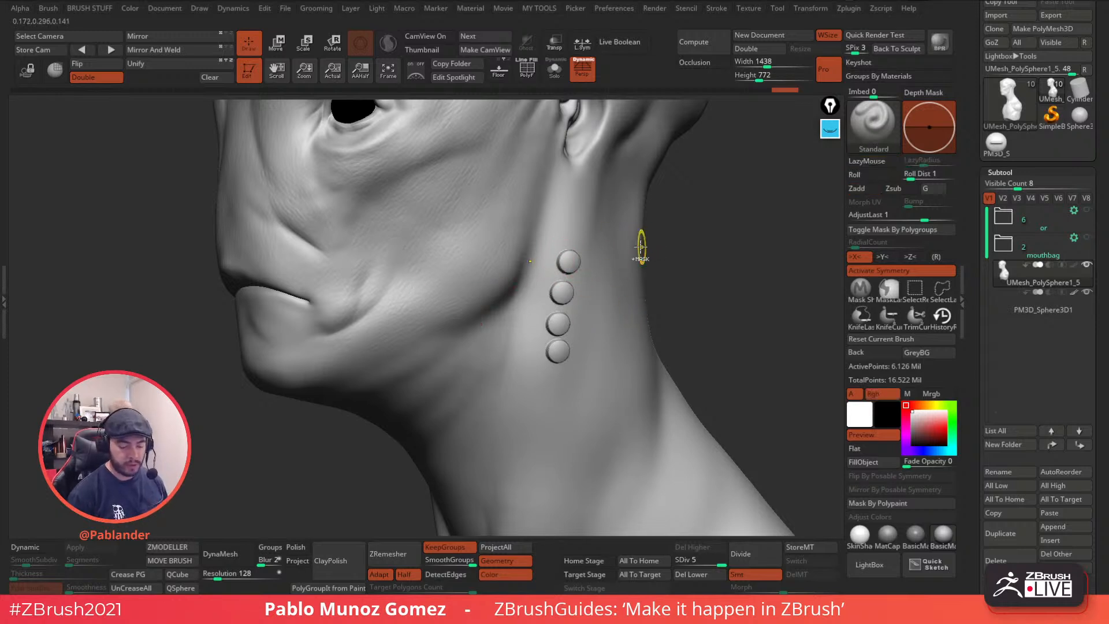
- Undo the four small disc stamps on the neck
{"action": "key", "text": "ctrl+z"}
{"action": "key", "text": "ctrl+z"}
{"action": "key", "text": "ctrl+z"}
{"action": "key", "text": "ctrl+z"}
- Increase the brush's draw size and try a single large disc stamp below the ear
{"action": "key", "text": "space"}
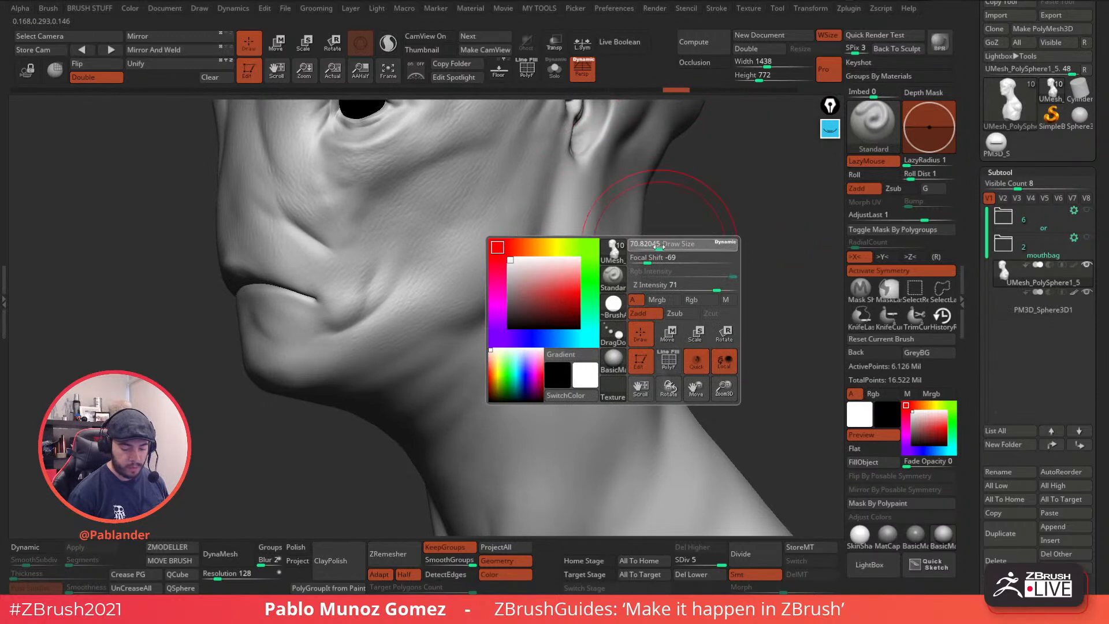
{"action": "left_click", "coordinate": [572, 282]}
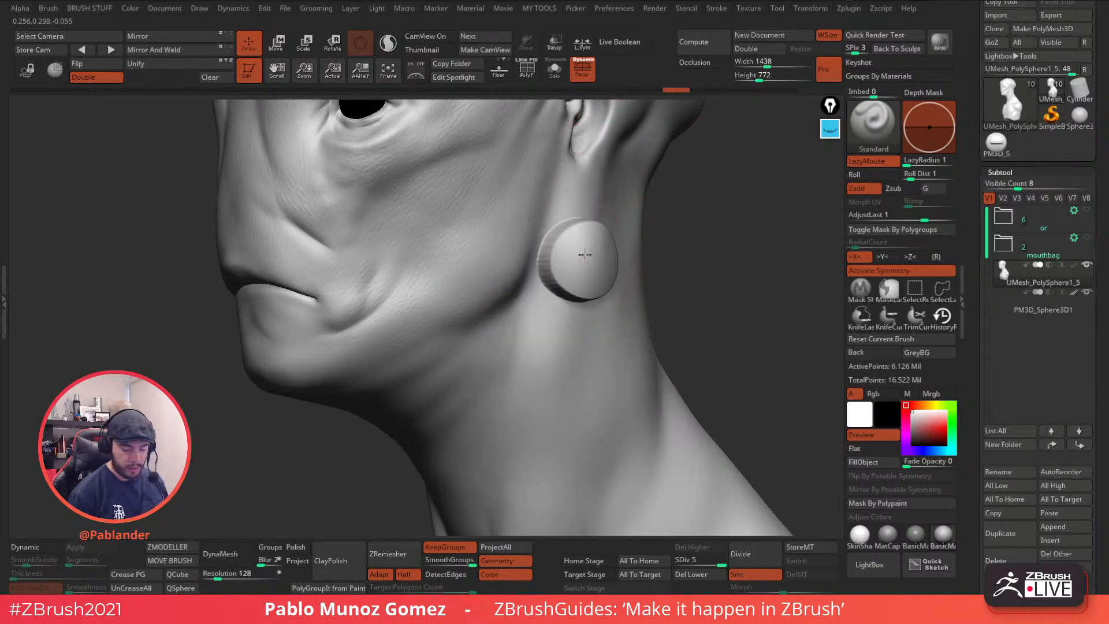
{"action": "key", "text": "ctrl+z"}
- Turn off LazyMouse and stamp five large discs across the side of the neck
{"action": "left_click", "coordinate": [866, 161]}
{"action": "mouse_move", "coordinate": [586, 261]}
{"action": "left_mouse_down"}
{"action": "mouse_move", "coordinate": [581, 239]}
{"action": "mouse_move", "coordinate": [581, 249]}
{"action": "left_mouse_up"}
{"action": "mouse_move", "coordinate": [553, 324]}
{"action": "left_mouse_down"}
{"action": "mouse_move", "coordinate": [548, 316]}
{"action": "mouse_move", "coordinate": [546, 332]}
{"action": "left_mouse_up"}
{"action": "left_click_drag", "start_coordinate": [624, 342], "coordinate": [627, 336]}
{"action": "left_click_drag", "start_coordinate": [590, 401], "coordinate": [586, 410]}
{"action": "left_click_drag", "start_coordinate": [495, 415], "coordinate": [497, 411]}
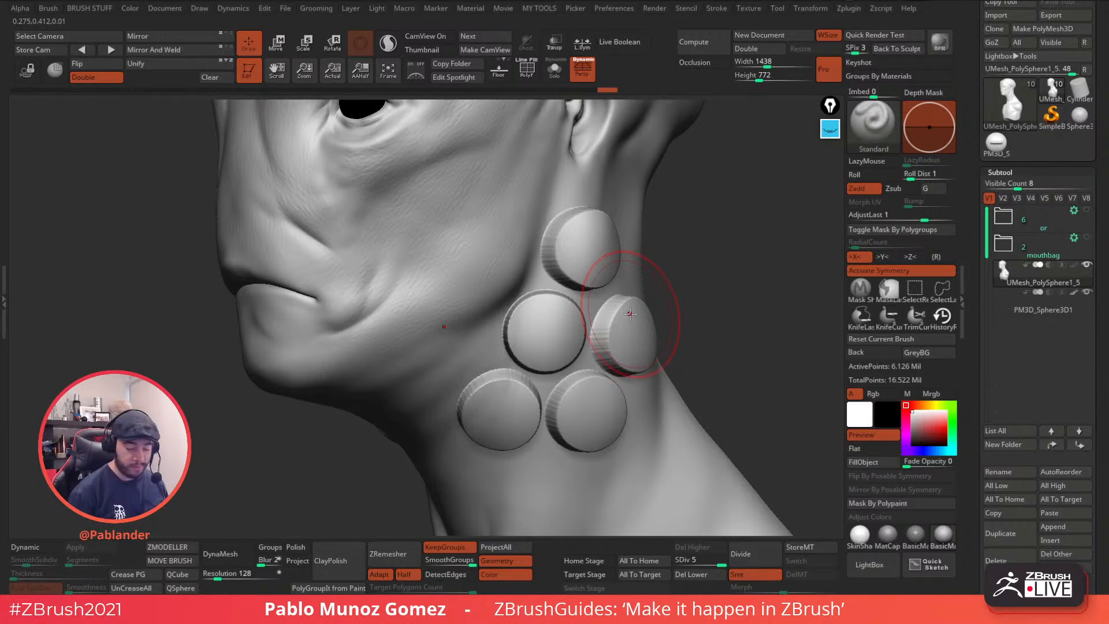
- Undo all five large disc stamps on the neck
{"action": "key", "text": "ctrl+z"}
{"action": "key", "text": "ctrl+z"}
{"action": "key", "text": "ctrl+z"}
{"action": "key", "text": "ctrl+z"}
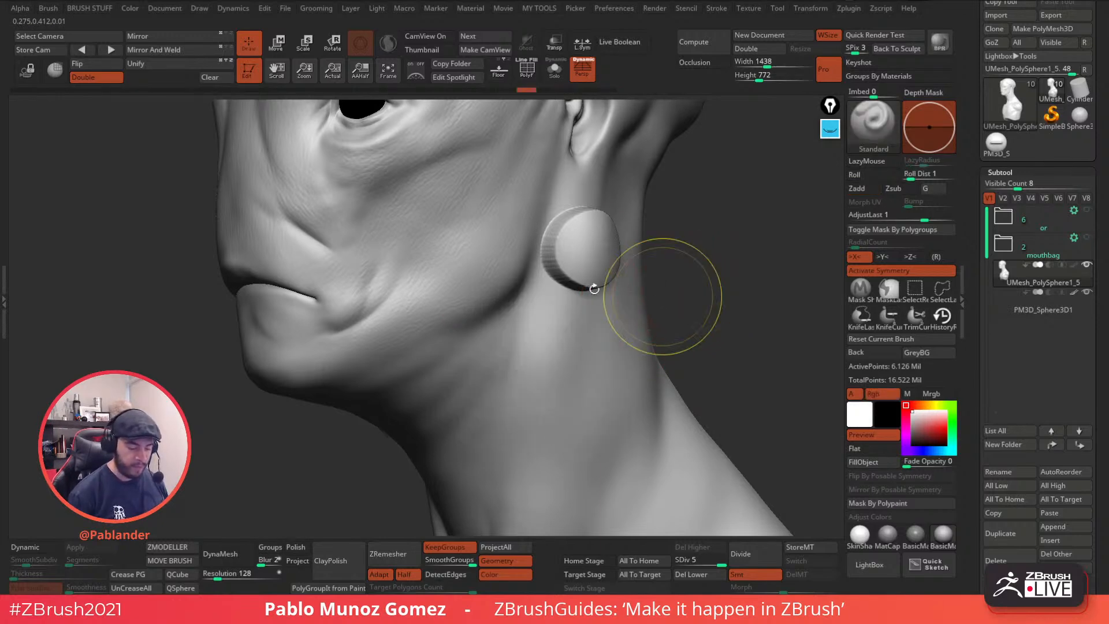
{"action": "key", "text": "ctrl+z"}
- Choose the Complex Skin Base layer 1 brush and stroke fine skin texture over the upper neck and beneath the jaw
{"action": "left_click", "coordinate": [868, 128]}
{"action": "left_click", "coordinate": [609, 152]}
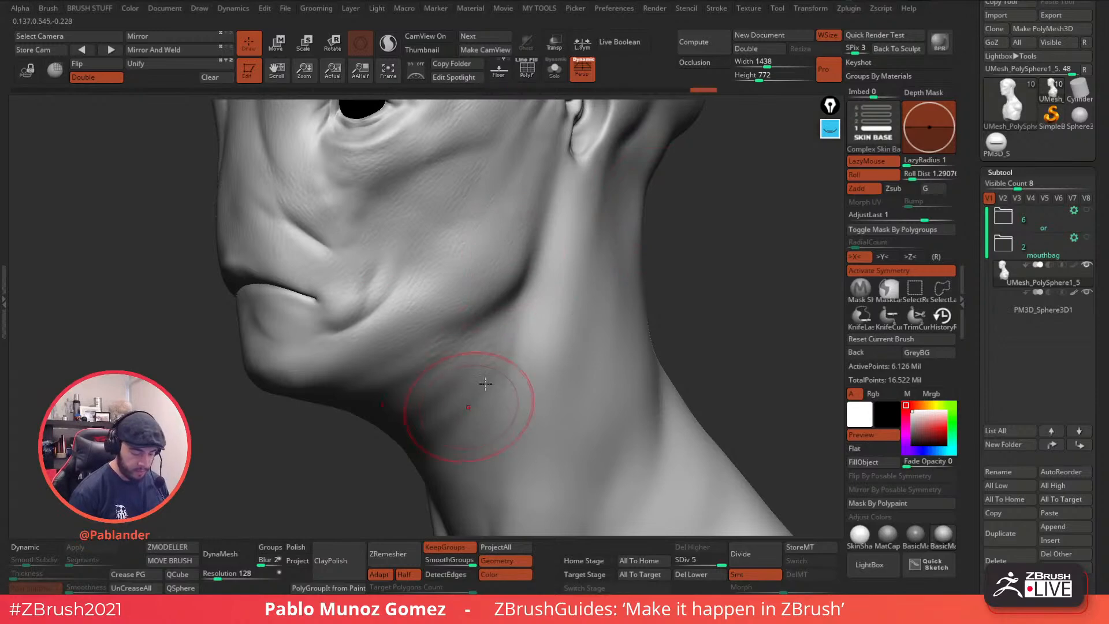
{"action": "right_click_drag", "start_coordinate": [513, 369], "coordinate": [537, 272], "text": "alt"}
{"action": "left_click_drag", "start_coordinate": [532, 242], "coordinate": [454, 344]}
{"action": "left_click_drag", "start_coordinate": [470, 389], "coordinate": [468, 399]}
{"action": "left_click_drag", "start_coordinate": [506, 266], "coordinate": [412, 310]}
{"action": "left_click_drag", "start_coordinate": [543, 250], "coordinate": [462, 306]}
- Brush the layer 1 skin texture over the jaw, the mouth area and the cheek
{"action": "mouse_move", "coordinate": [506, 227]}
{"action": "right_mouse_down"}
{"action": "mouse_move", "coordinate": [578, 257]}
{"action": "mouse_move", "coordinate": [405, 257]}
{"action": "right_mouse_up"}
{"action": "mouse_move", "coordinate": [456, 254]}
{"action": "left_mouse_down"}
{"action": "mouse_move", "coordinate": [450, 299]}
{"action": "mouse_move", "coordinate": [434, 291]}
{"action": "left_mouse_up"}
{"action": "mouse_move", "coordinate": [433, 292]}
{"action": "right_mouse_down"}
{"action": "mouse_move", "coordinate": [564, 263]}
{"action": "mouse_move", "coordinate": [439, 243]}
{"action": "right_mouse_up"}
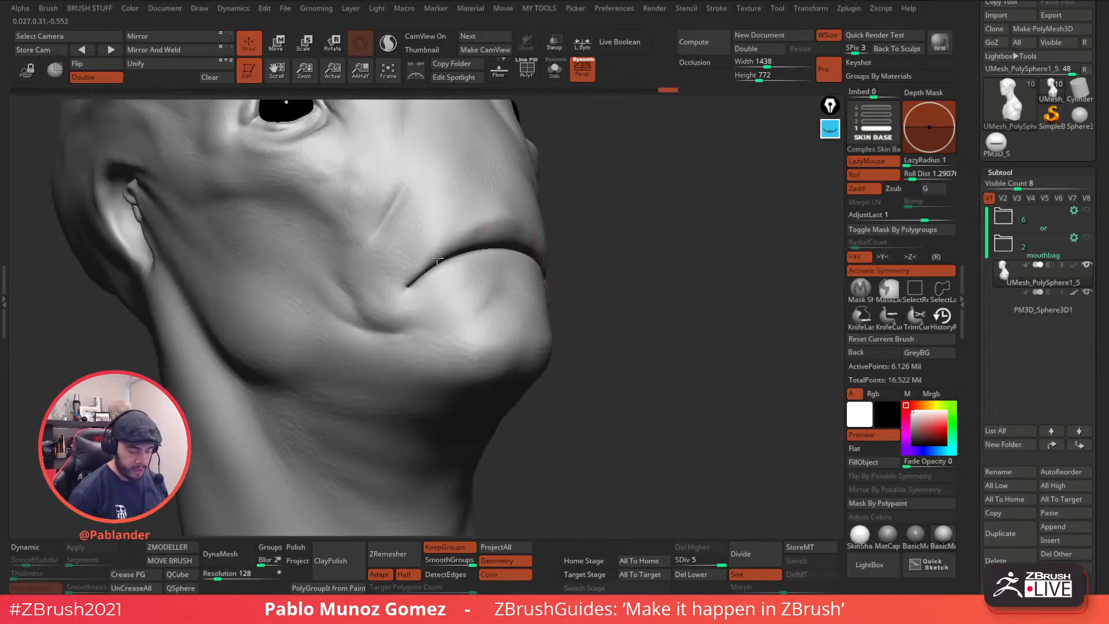
{"action": "left_click_drag", "start_coordinate": [448, 220], "coordinate": [466, 204]}
{"action": "right_click_drag", "start_coordinate": [470, 198], "coordinate": [472, 249]}
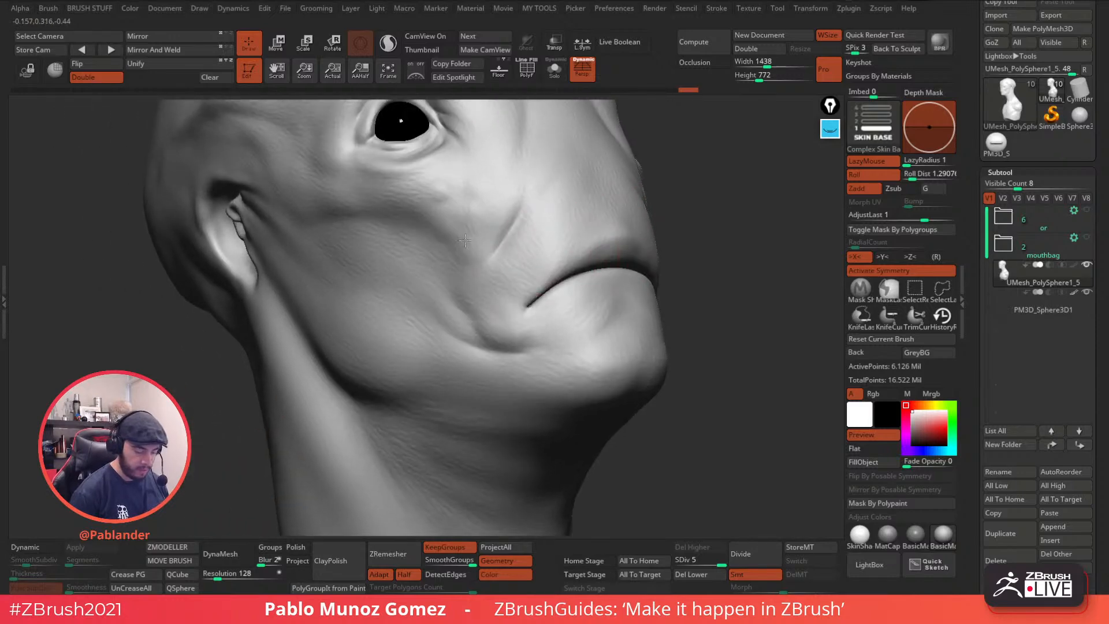
{"action": "mouse_move", "coordinate": [448, 173]}
{"action": "left_mouse_down"}
{"action": "mouse_move", "coordinate": [448, 252]}
{"action": "mouse_move", "coordinate": [513, 338]}
{"action": "mouse_move", "coordinate": [386, 355]}
{"action": "left_mouse_up"}
{"action": "right_click_drag", "start_coordinate": [385, 355], "coordinate": [476, 268]}
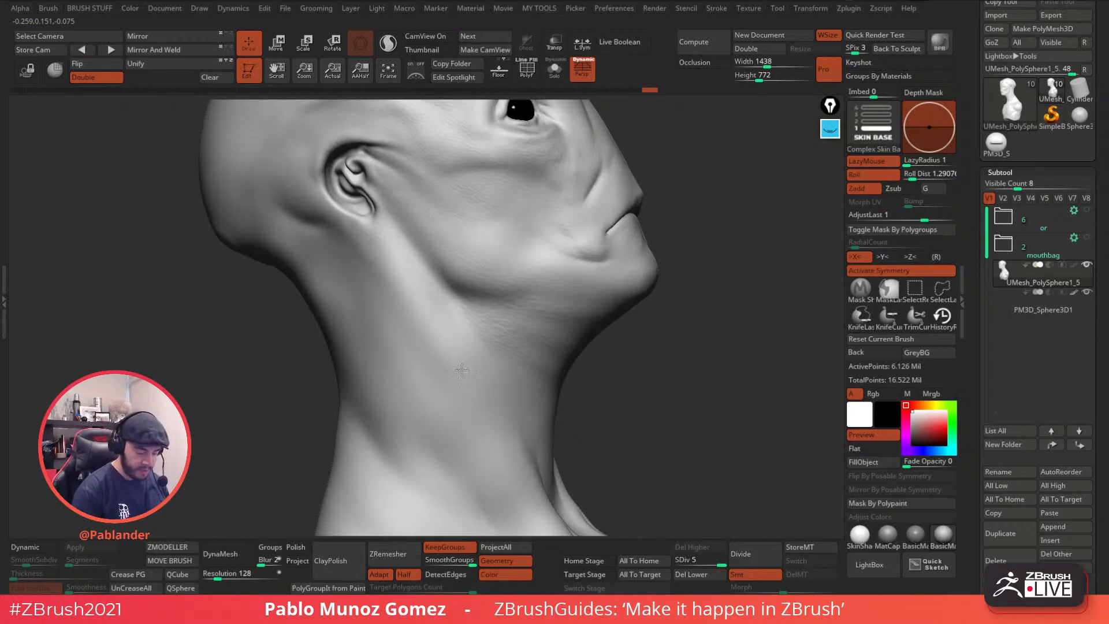
- Cover the sides of the neck, the throat and the underside of the chin with the layer 1 skin texture
{"action": "right_click_drag", "start_coordinate": [614, 397], "coordinate": [539, 317]}
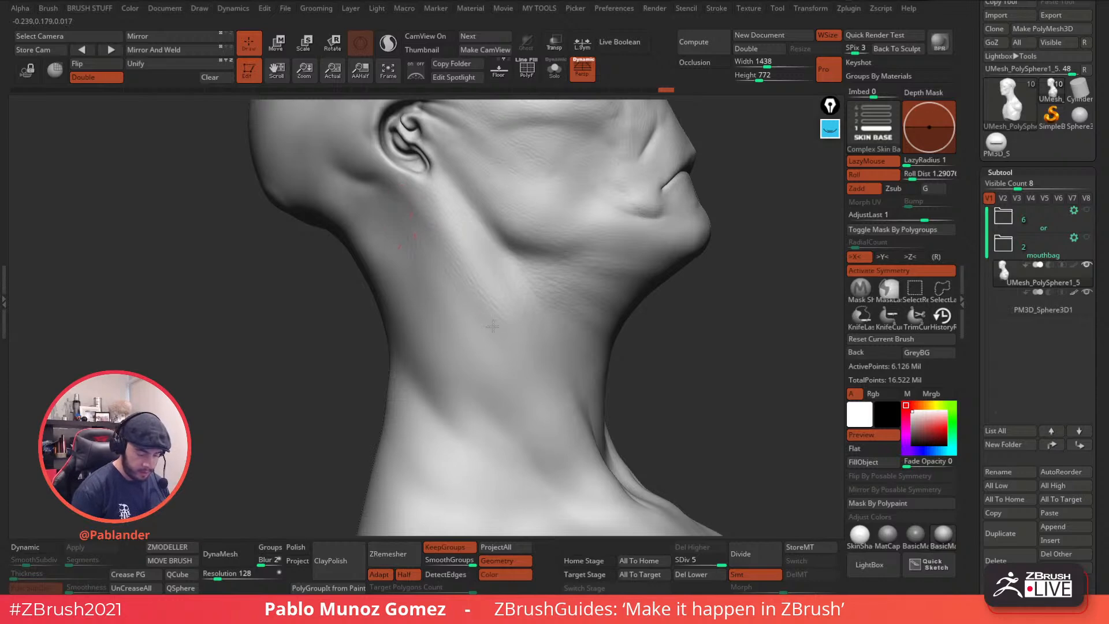
{"action": "mouse_move", "coordinate": [671, 349]}
{"action": "right_mouse_down"}
{"action": "mouse_move", "coordinate": [636, 265]}
{"action": "mouse_move", "coordinate": [510, 291]}
{"action": "right_mouse_up"}
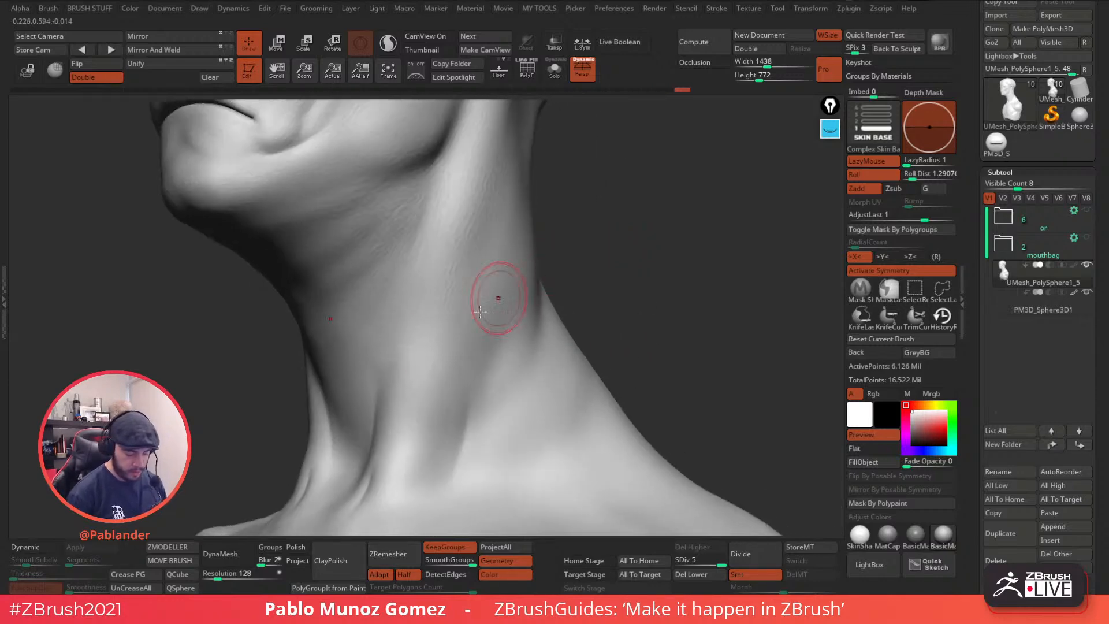
{"action": "left_click_drag", "start_coordinate": [314, 296], "coordinate": [352, 465]}
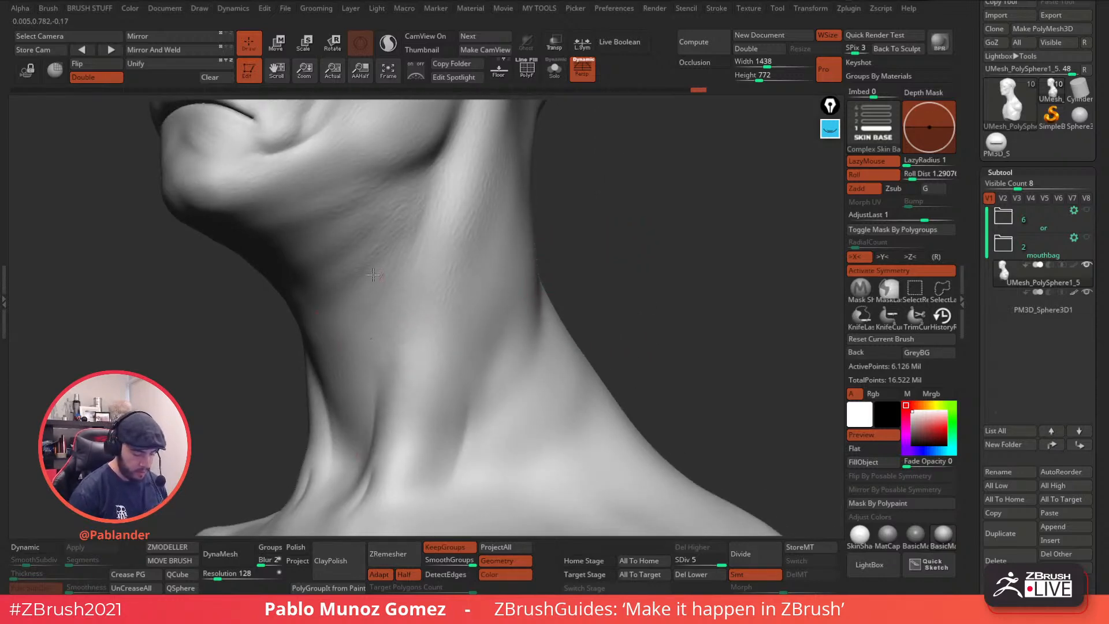
{"action": "right_click_drag", "start_coordinate": [278, 260], "coordinate": [414, 233]}
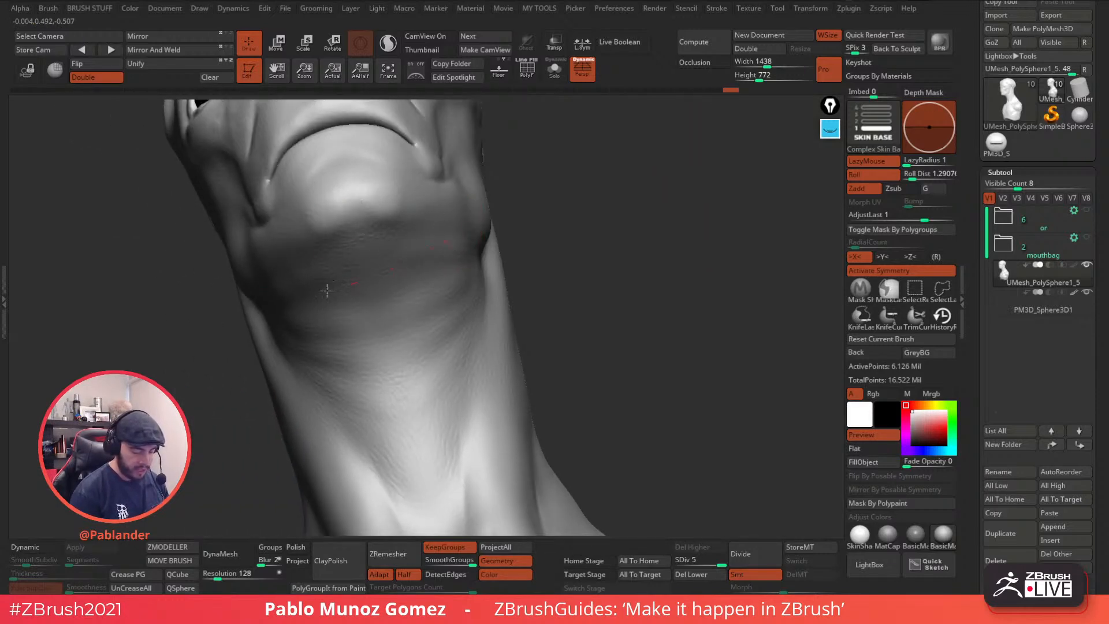
{"action": "left_click_drag", "start_coordinate": [434, 301], "coordinate": [429, 262]}
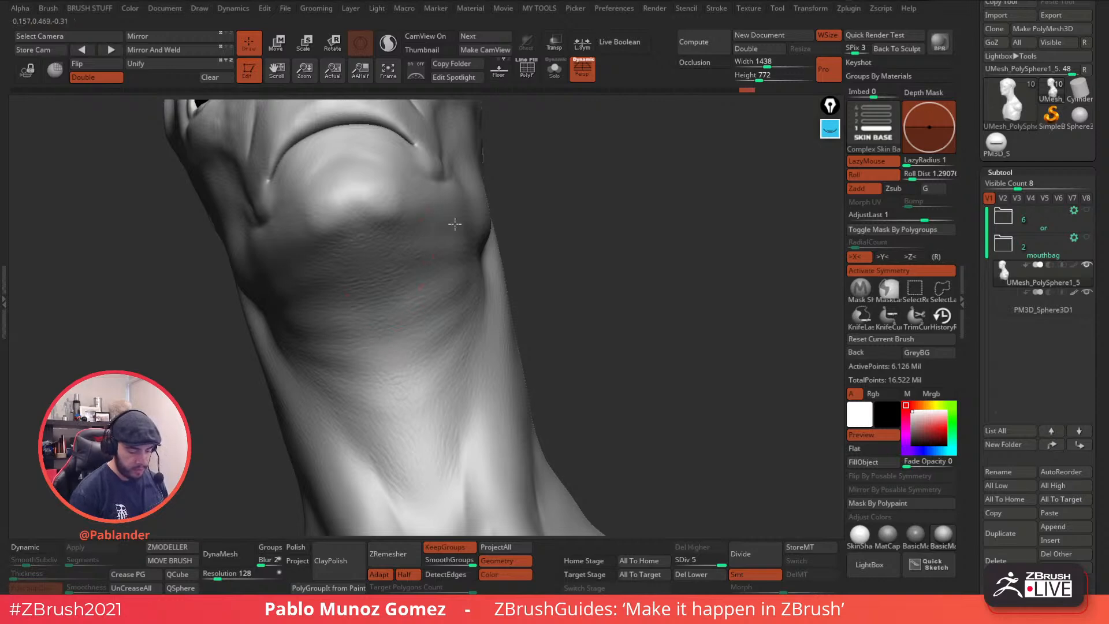
- Load the Complex Skin Base LAYER 2 brush from the Skin brush folder
{"action": "right_click_drag", "start_coordinate": [465, 215], "coordinate": [540, 247]}
{"action": "right_click_drag", "start_coordinate": [612, 166], "coordinate": [626, 310]}
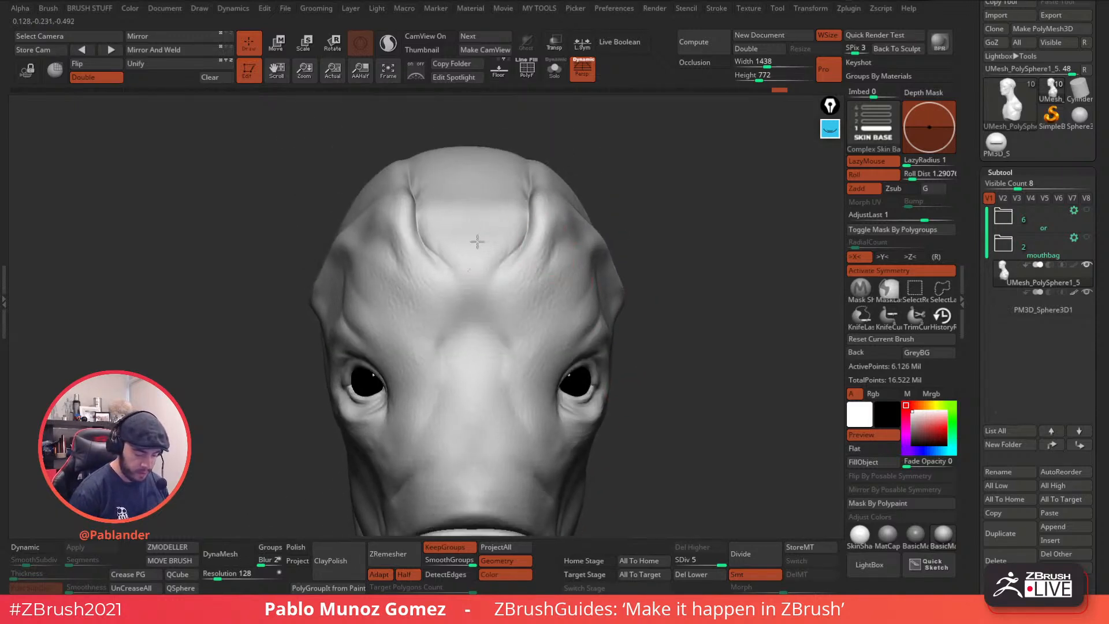
{"action": "left_click", "coordinate": [868, 563]}
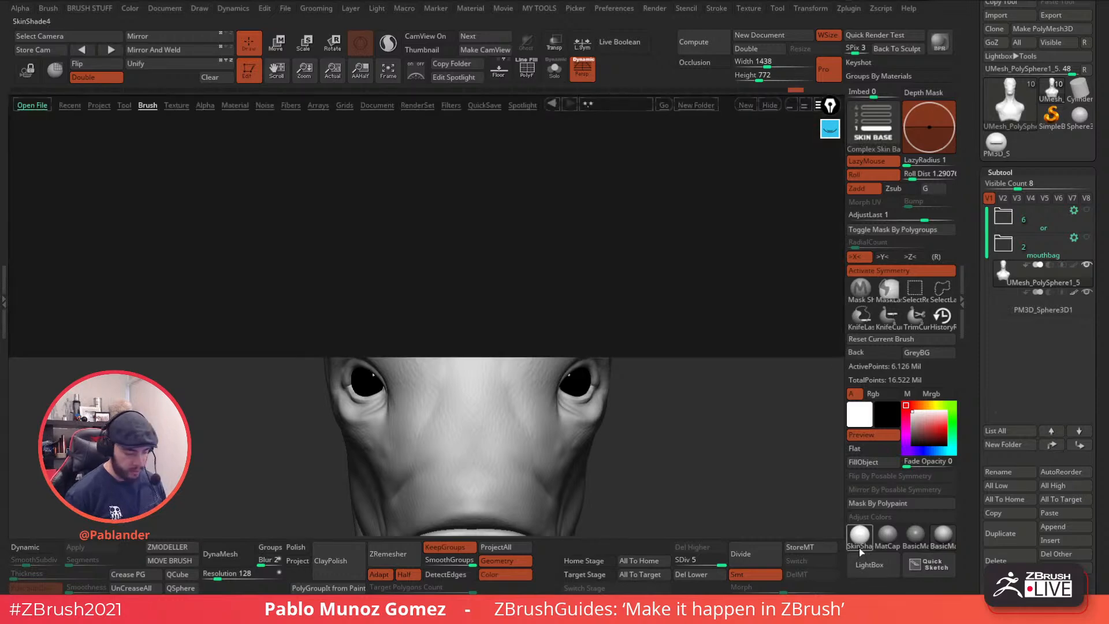
{"action": "double_click", "coordinate": [105, 214]}
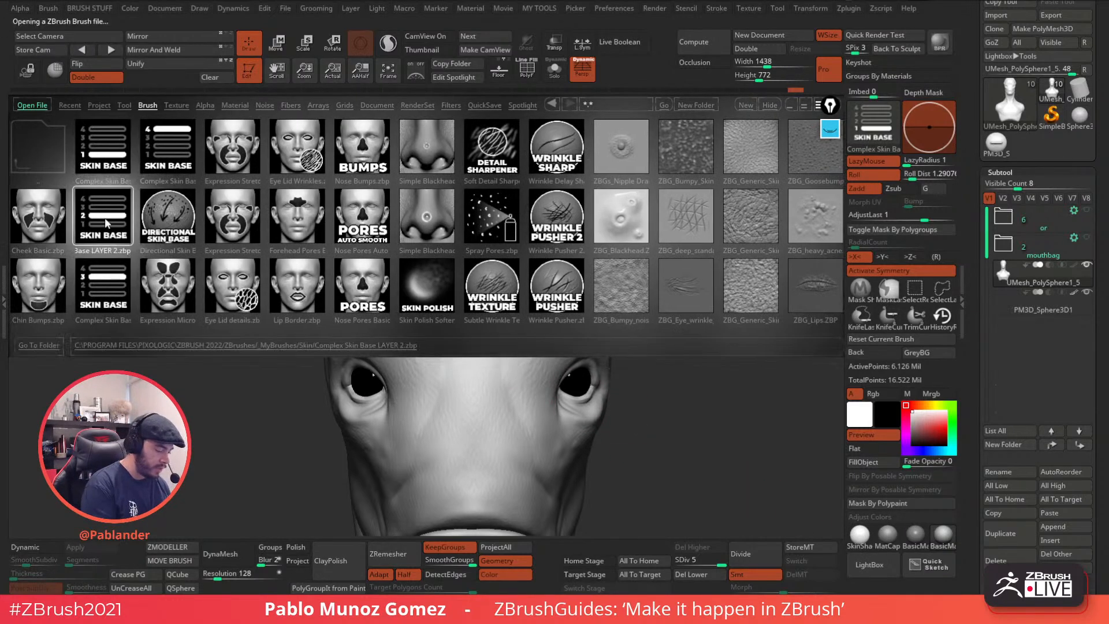
{"action": "key", "text": "ctrl+z"}
{"action": "key", "text": "space"}
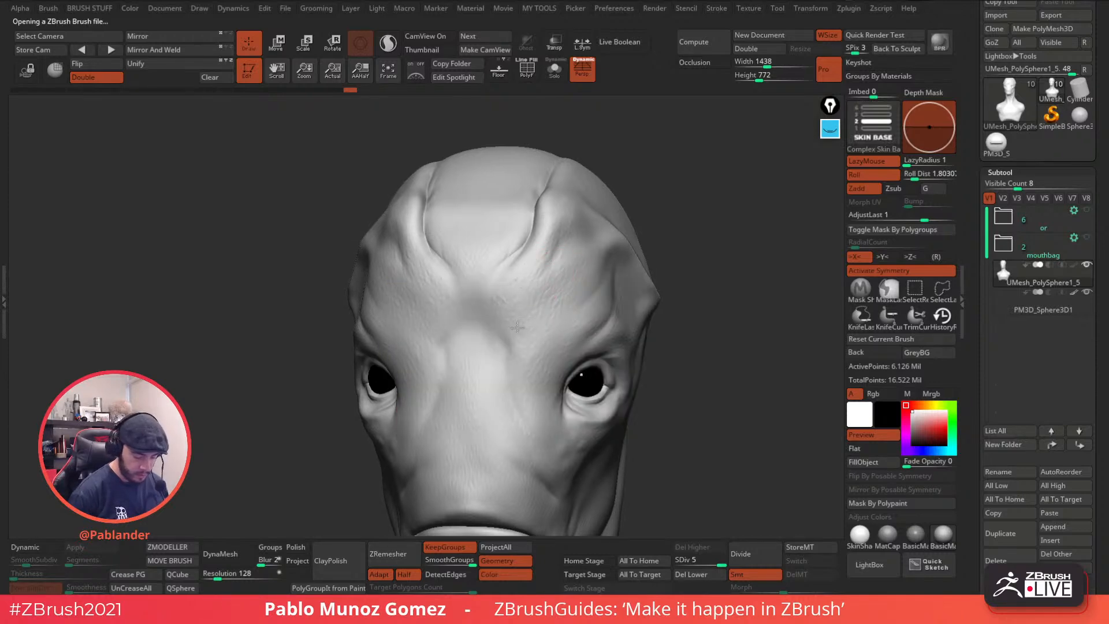
- Stroke the layer 2 skin texture over the forehead, the brow and down the front of the face
{"action": "right_click_drag", "start_coordinate": [551, 305], "coordinate": [584, 181]}
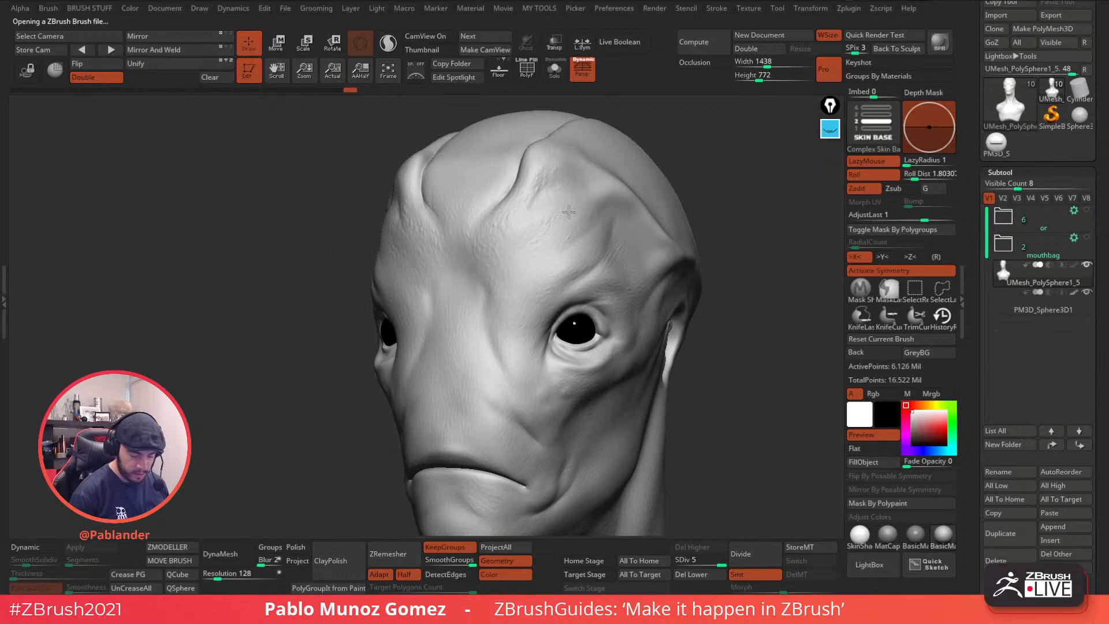
{"action": "left_click_drag", "start_coordinate": [540, 239], "coordinate": [520, 257]}
{"action": "key", "text": "space"}
{"action": "left_click_drag", "start_coordinate": [612, 240], "coordinate": [578, 281]}
{"action": "right_click_drag", "start_coordinate": [578, 281], "coordinate": [575, 220], "text": "alt"}
{"action": "mouse_move", "coordinate": [546, 242]}
{"action": "left_mouse_down"}
{"action": "mouse_move", "coordinate": [517, 314]}
{"action": "mouse_move", "coordinate": [540, 314]}
{"action": "mouse_move", "coordinate": [473, 309]}
{"action": "mouse_move", "coordinate": [517, 370]}
{"action": "left_mouse_up"}
{"action": "mouse_move", "coordinate": [517, 370]}
{"action": "right_mouse_down"}
{"action": "mouse_move", "coordinate": [537, 369]}
{"action": "mouse_move", "coordinate": [519, 369]}
{"action": "right_mouse_up"}
{"action": "left_click_drag", "start_coordinate": [519, 369], "coordinate": [514, 366]}
{"action": "right_click_drag", "start_coordinate": [581, 377], "coordinate": [564, 321]}
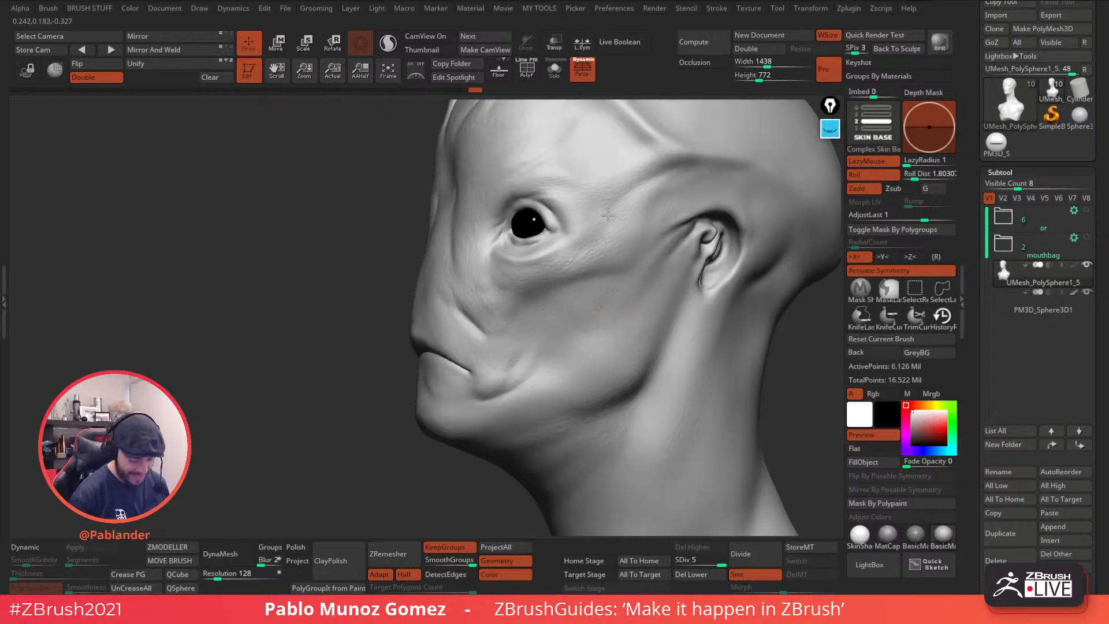
- Apply the layer 2 skin texture to the temple, cheek, jaw and the area below the ear
{"action": "left_click_drag", "start_coordinate": [576, 171], "coordinate": [660, 170]}
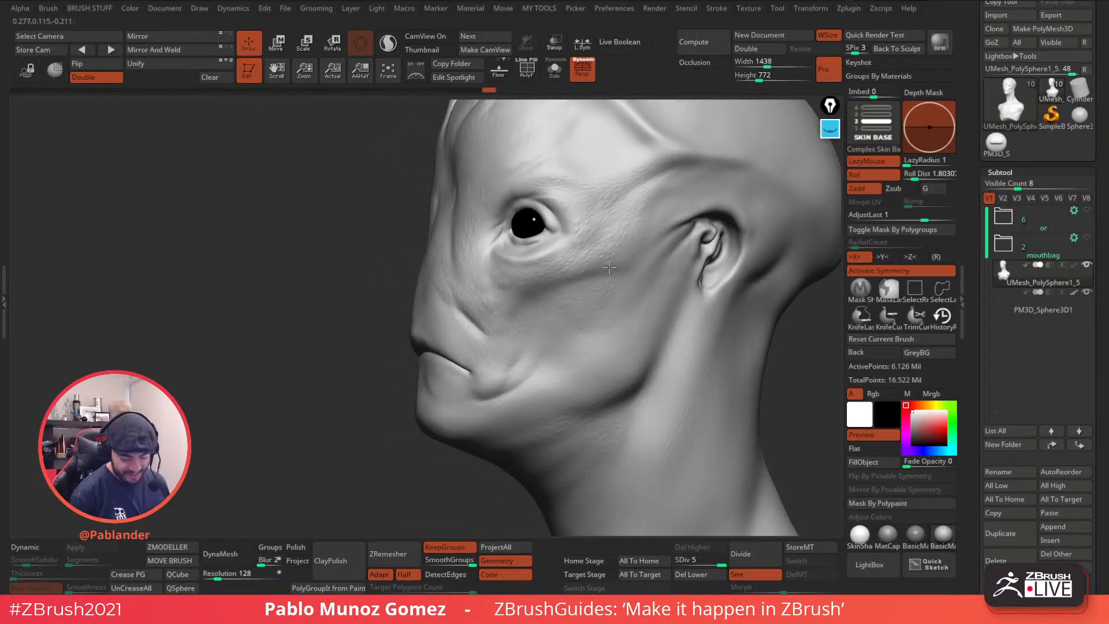
{"action": "left_click_drag", "start_coordinate": [582, 320], "coordinate": [649, 291]}
{"action": "mouse_move", "coordinate": [668, 280]}
{"action": "left_mouse_down"}
{"action": "mouse_move", "coordinate": [627, 349]}
{"action": "mouse_move", "coordinate": [540, 376]}
{"action": "left_mouse_up"}
{"action": "right_click_drag", "start_coordinate": [533, 378], "coordinate": [612, 290]}
{"action": "mouse_move", "coordinate": [611, 290]}
{"action": "left_mouse_down"}
{"action": "mouse_move", "coordinate": [554, 321]}
{"action": "mouse_move", "coordinate": [519, 290]}
{"action": "left_mouse_up"}
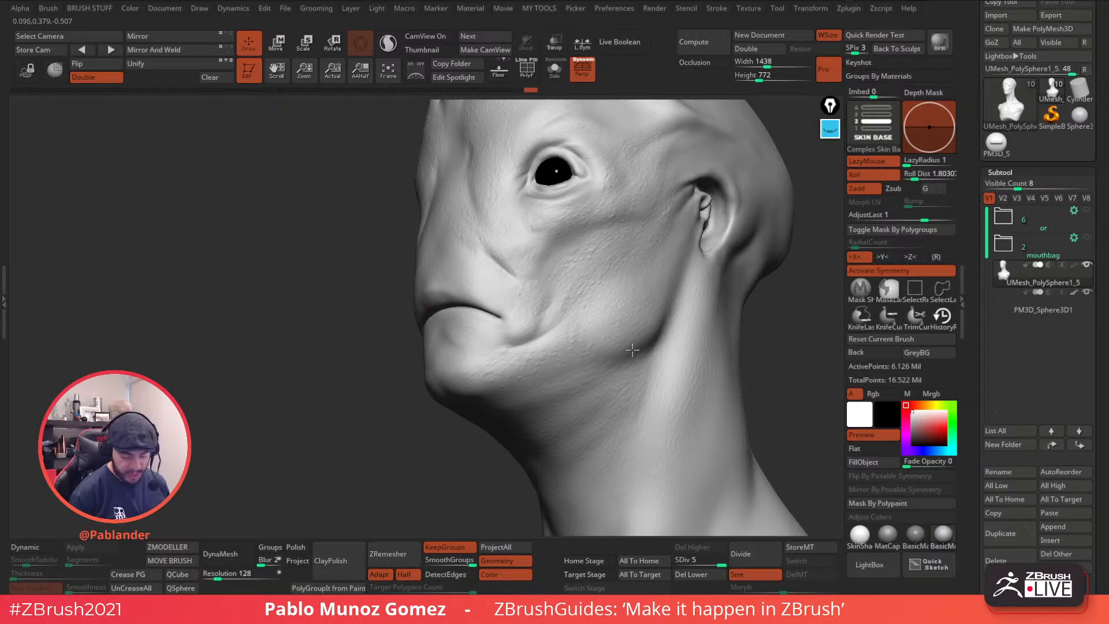
{"action": "left_click_drag", "start_coordinate": [632, 393], "coordinate": [655, 308]}
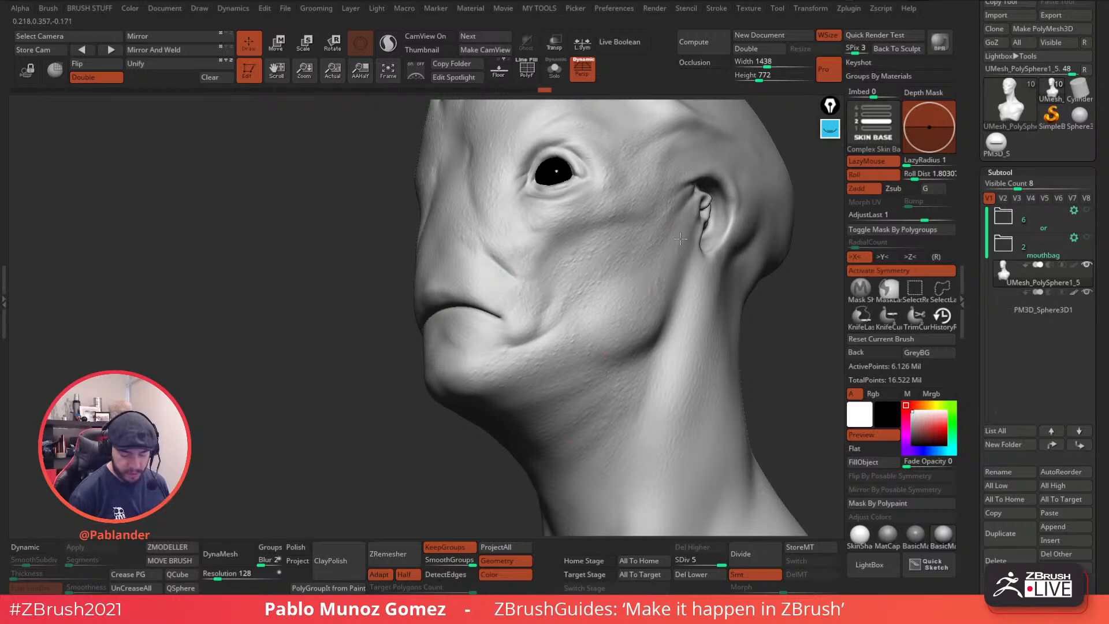
- Brush the layer 2 skin texture down the neck and throat and under the chin
{"action": "right_click_drag", "start_coordinate": [674, 317], "coordinate": [693, 240]}
{"action": "left_click_drag", "start_coordinate": [674, 336], "coordinate": [635, 425]}
{"action": "right_click_drag", "start_coordinate": [635, 425], "coordinate": [589, 315]}
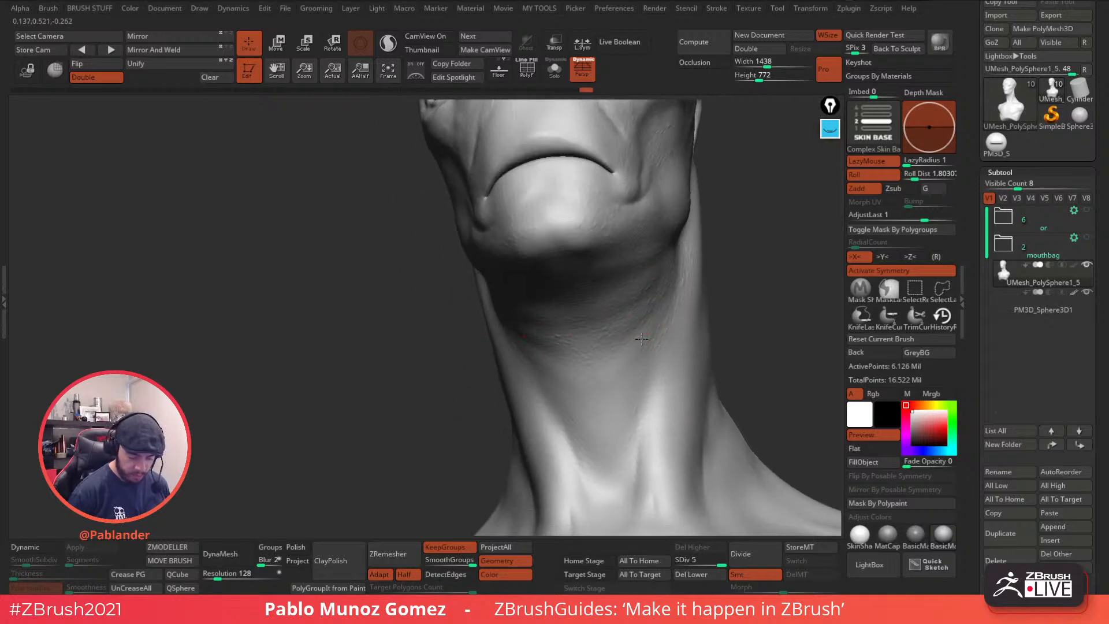
{"action": "left_click_drag", "start_coordinate": [606, 430], "coordinate": [610, 317]}
{"action": "right_click_drag", "start_coordinate": [610, 317], "coordinate": [639, 235]}
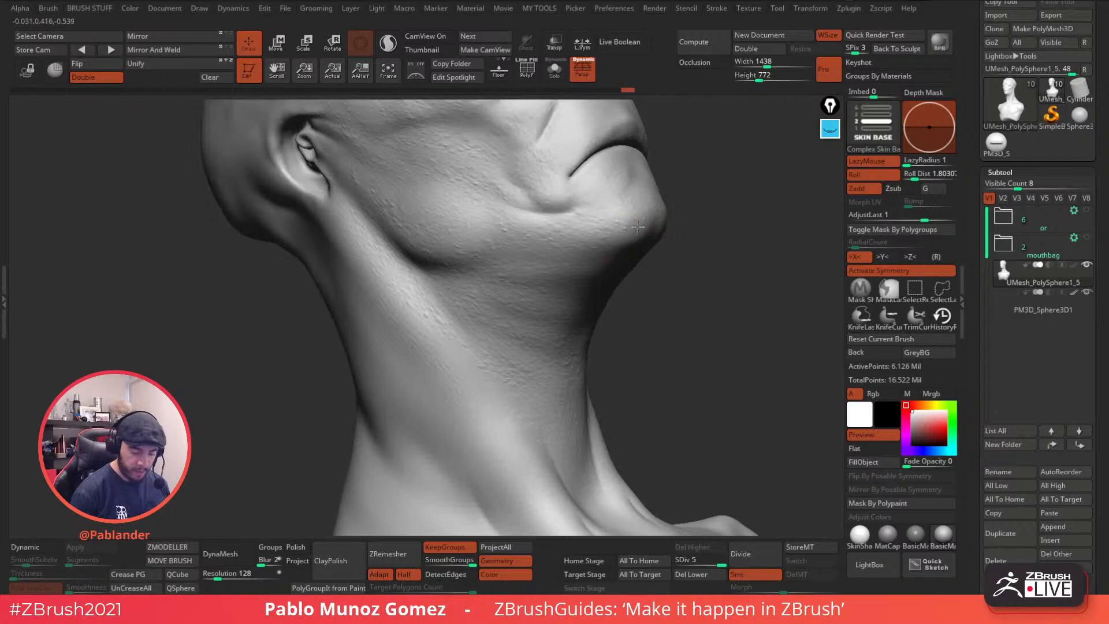
- Build up the layer 2 skin texture on the central face, around the eye and across the brow
{"action": "right_click_drag", "start_coordinate": [528, 206], "coordinate": [507, 247]}
{"action": "left_click_drag", "start_coordinate": [507, 247], "coordinate": [526, 185]}
{"action": "mouse_move", "coordinate": [527, 185]}
{"action": "right_mouse_down"}
{"action": "mouse_move", "coordinate": [578, 287]}
{"action": "mouse_move", "coordinate": [609, 254]}
{"action": "mouse_move", "coordinate": [549, 226]}
{"action": "mouse_move", "coordinate": [569, 190]}
{"action": "right_mouse_up"}
{"action": "left_click_drag", "start_coordinate": [569, 191], "coordinate": [559, 211]}
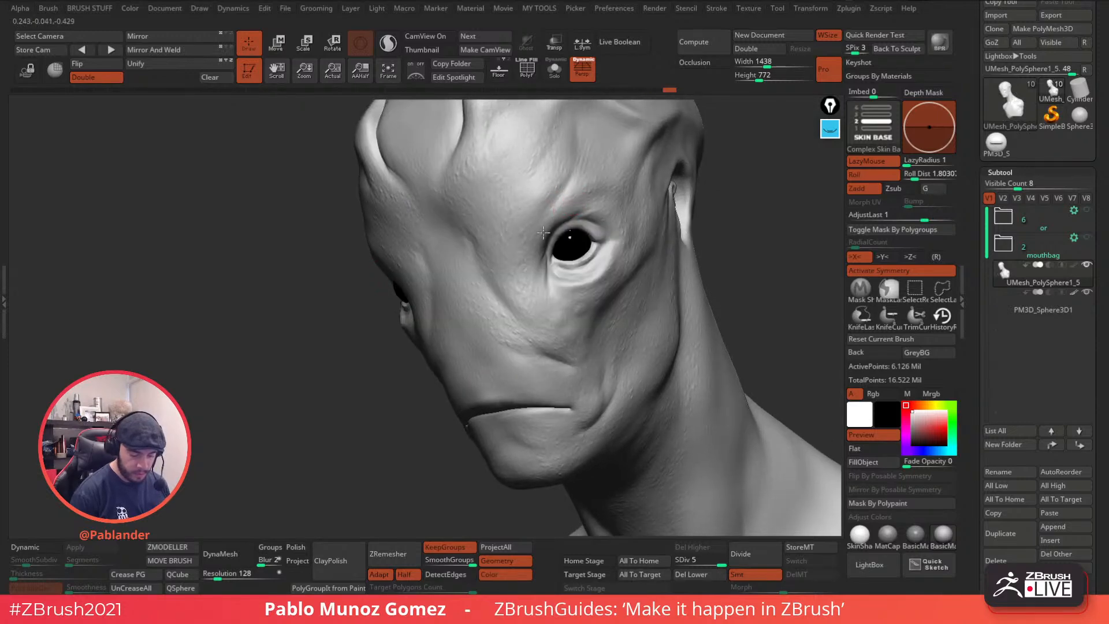
{"action": "mouse_move", "coordinate": [591, 231]}
{"action": "right_mouse_down"}
{"action": "mouse_move", "coordinate": [587, 215]}
{"action": "mouse_move", "coordinate": [611, 267]}
{"action": "right_mouse_up"}
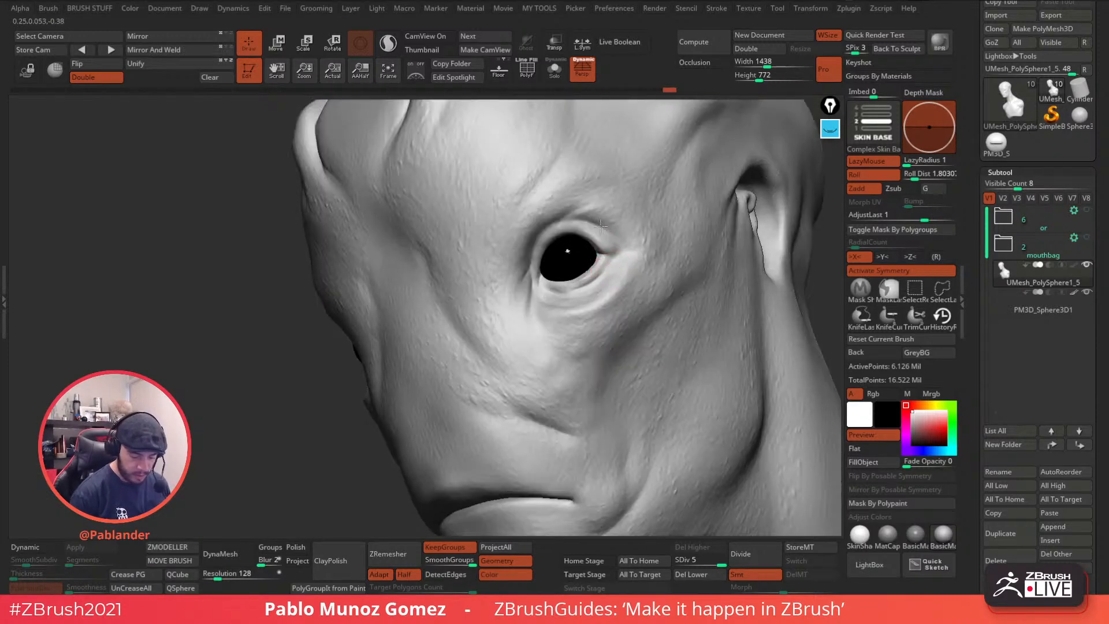
{"action": "left_click_drag", "start_coordinate": [540, 218], "coordinate": [598, 289]}
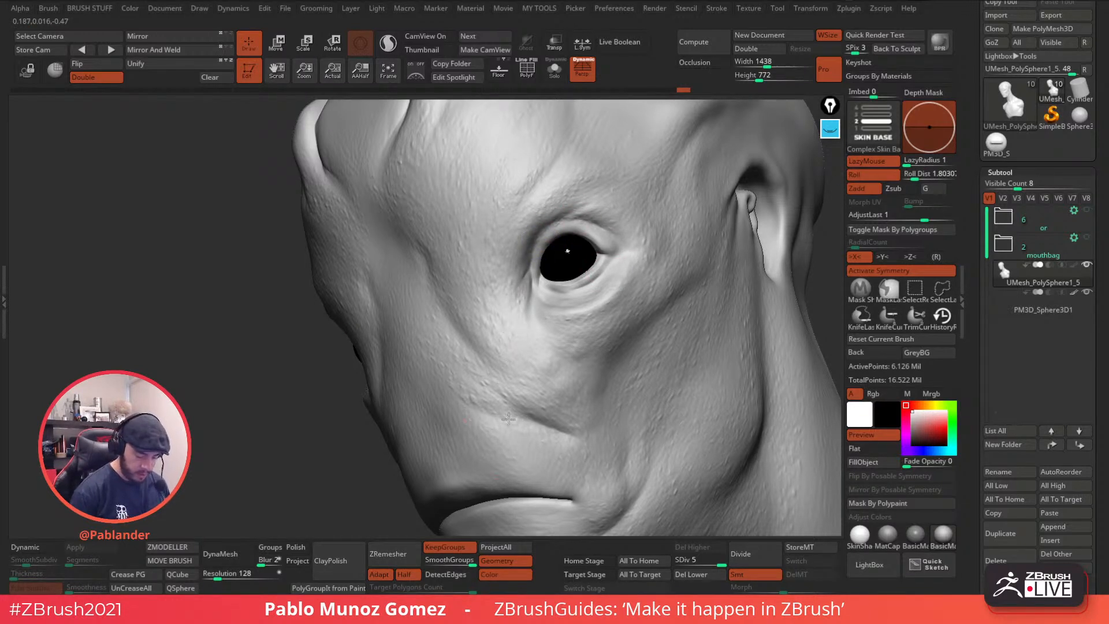
{"action": "right_click_drag", "start_coordinate": [368, 195], "coordinate": [399, 211]}
{"action": "left_click_drag", "start_coordinate": [374, 215], "coordinate": [386, 193], "text": "shift"}
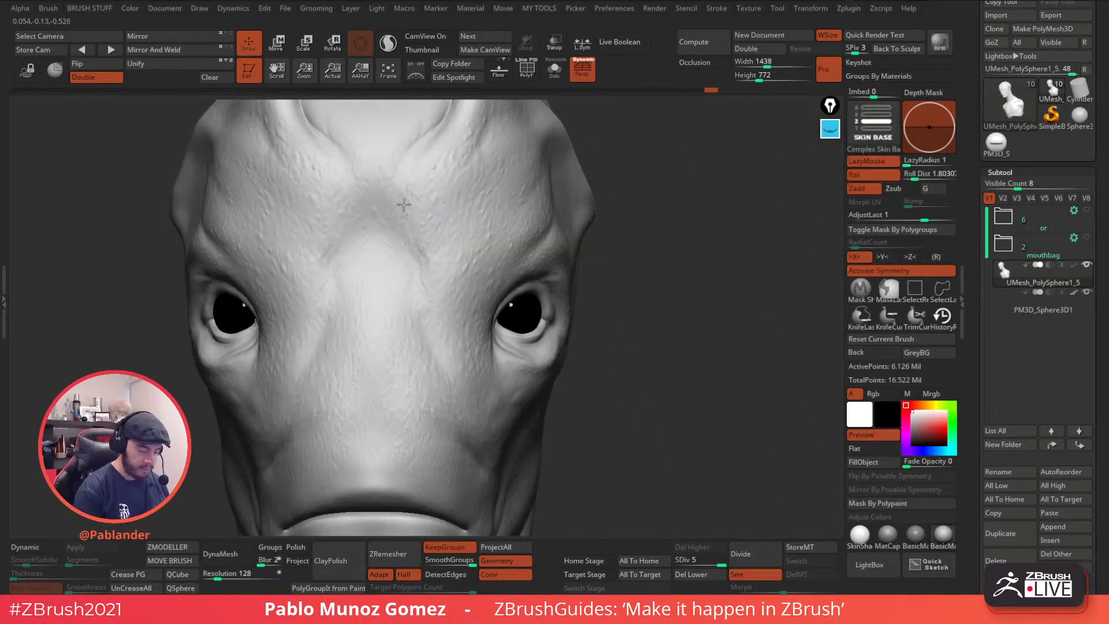
{"action": "key", "text": "f"}
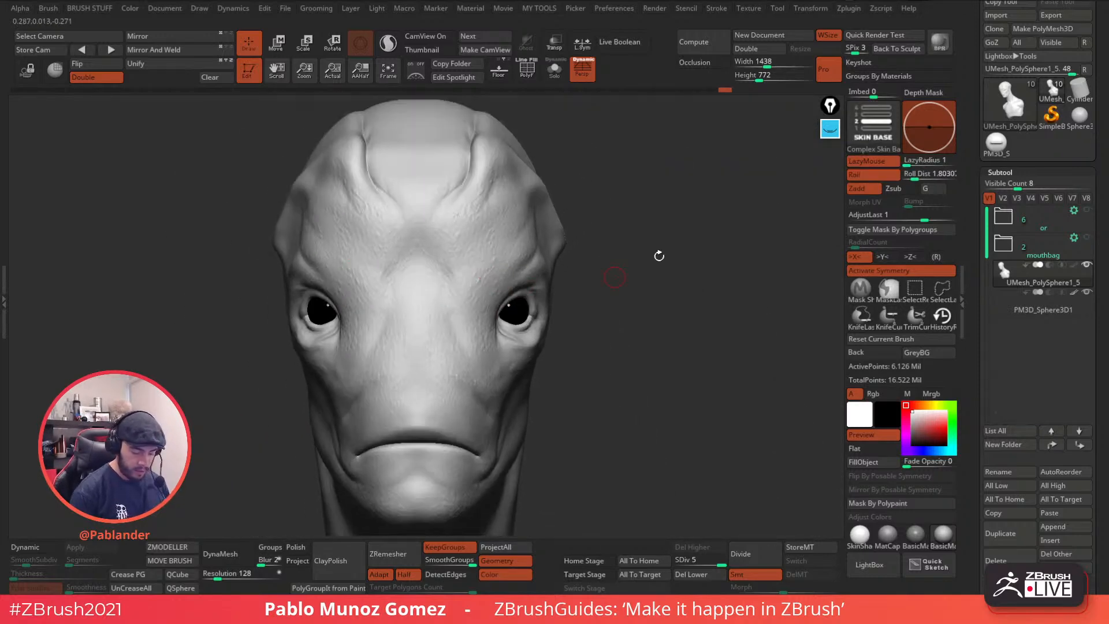
- Load the Complex Skin Base layer 3 brush from the Skin brush folder
{"action": "left_click", "coordinate": [869, 135]}
{"action": "left_click", "coordinate": [850, 158]}
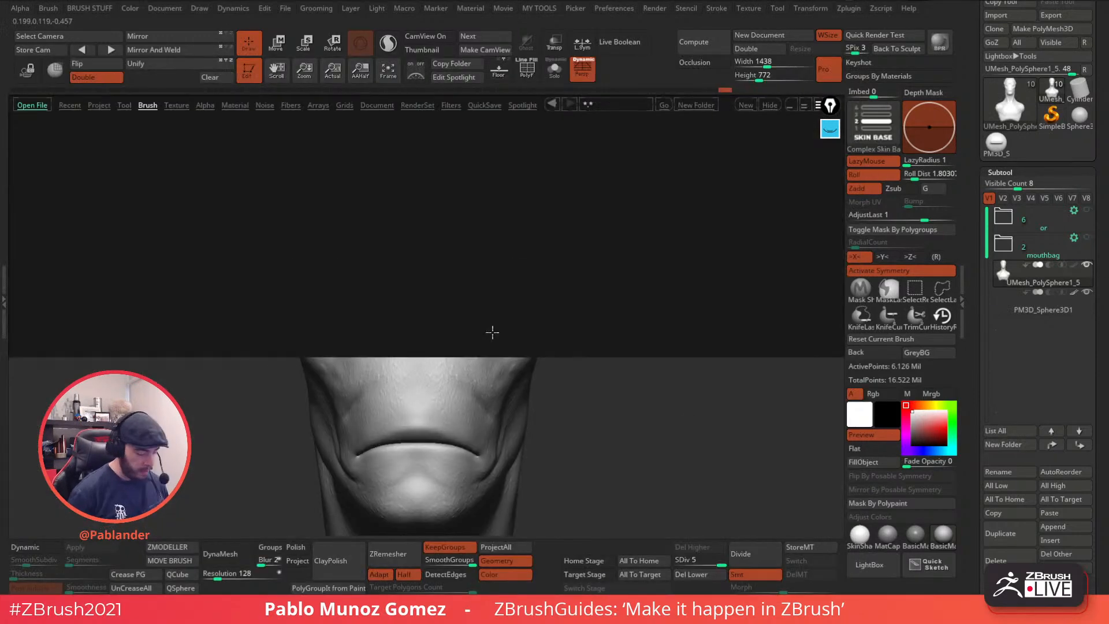
{"action": "double_click", "coordinate": [109, 281]}
{"action": "mouse_move", "coordinate": [525, 255]}
{"action": "right_mouse_down", "text": "ctrl"}
{"action": "mouse_move", "coordinate": [547, 279]}
{"action": "mouse_move", "coordinate": [517, 320]}
{"action": "right_mouse_up", "text": "ctrl"}
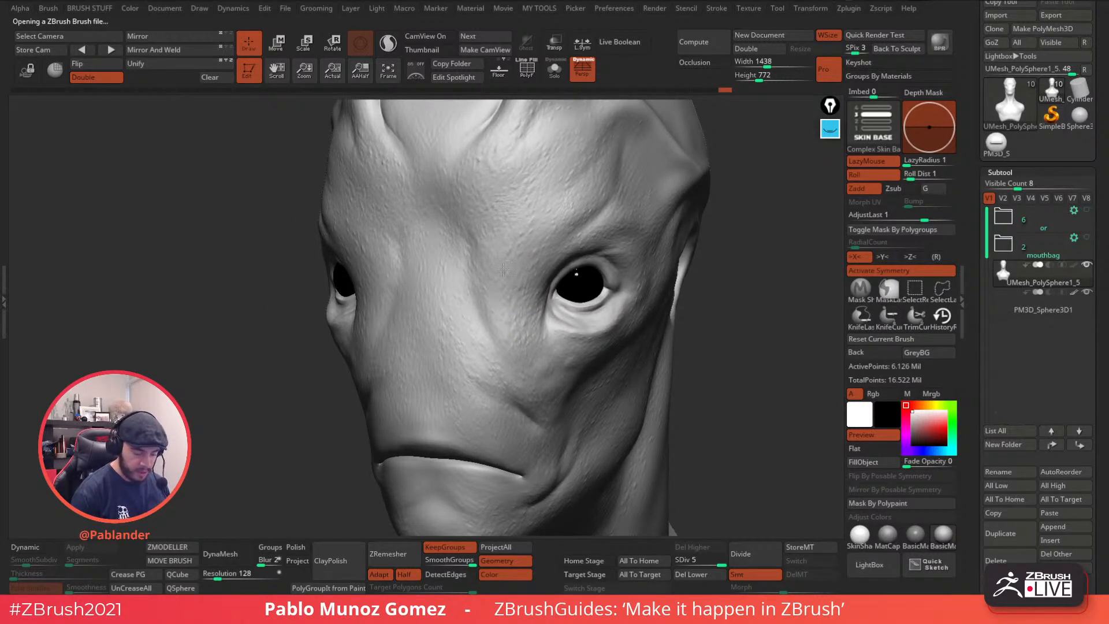
- Brush the layer 3 skin texture over the brow, temple, around the eye and across the cheek
{"action": "key", "text": "space"}
{"action": "right_click_drag", "start_coordinate": [570, 208], "coordinate": [527, 216]}
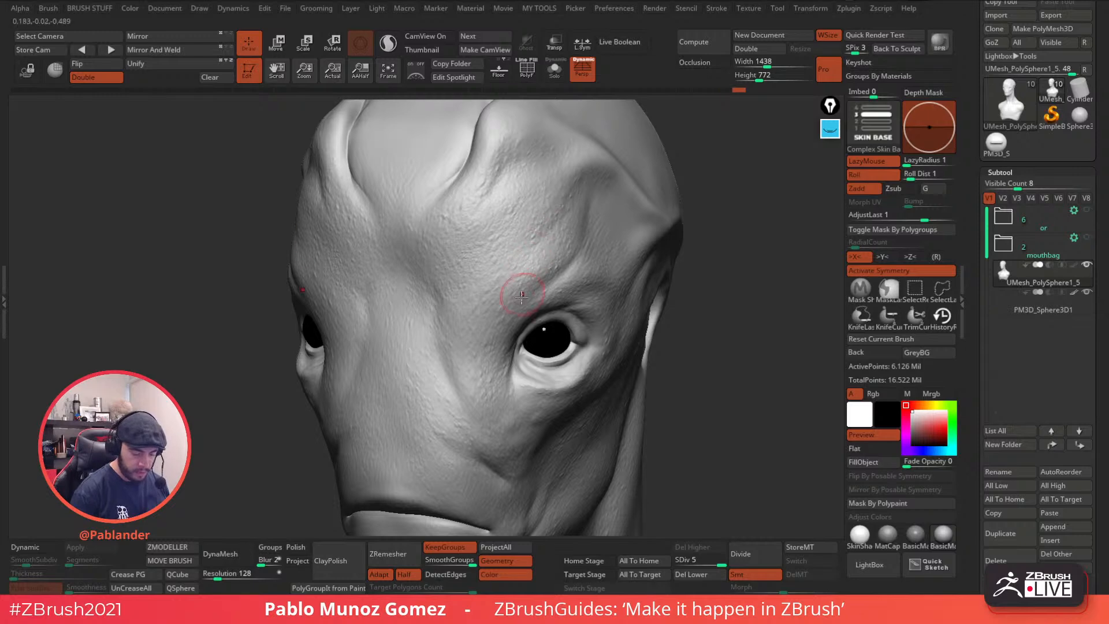
{"action": "right_click_drag", "start_coordinate": [524, 260], "coordinate": [532, 210]}
{"action": "right_click_drag", "start_coordinate": [513, 272], "coordinate": [594, 193]}
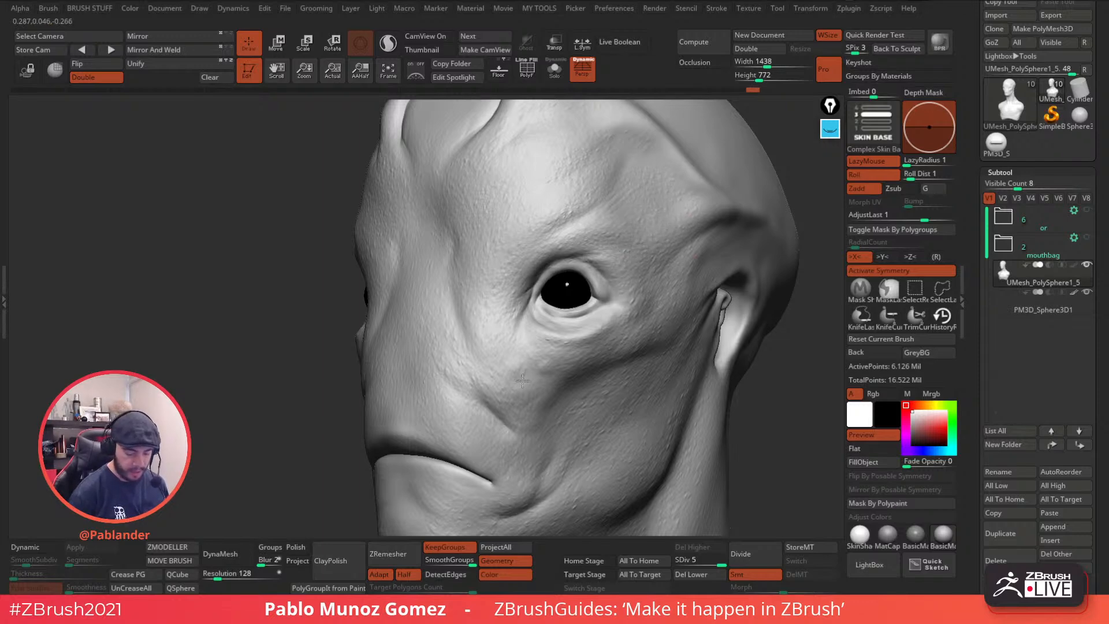
{"action": "right_click_drag", "start_coordinate": [569, 367], "coordinate": [529, 377]}
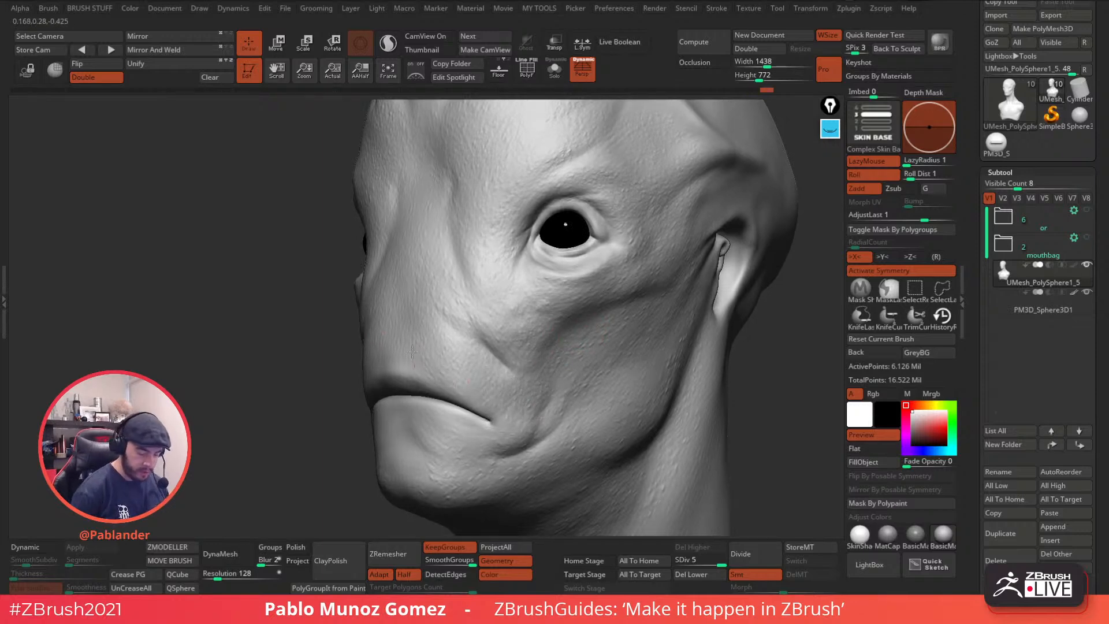
- Extend the layer 3 skin texture over the muzzle, mouth corner, chin, jaw and side of the neck
{"action": "right_click_drag", "start_coordinate": [440, 247], "coordinate": [425, 213]}
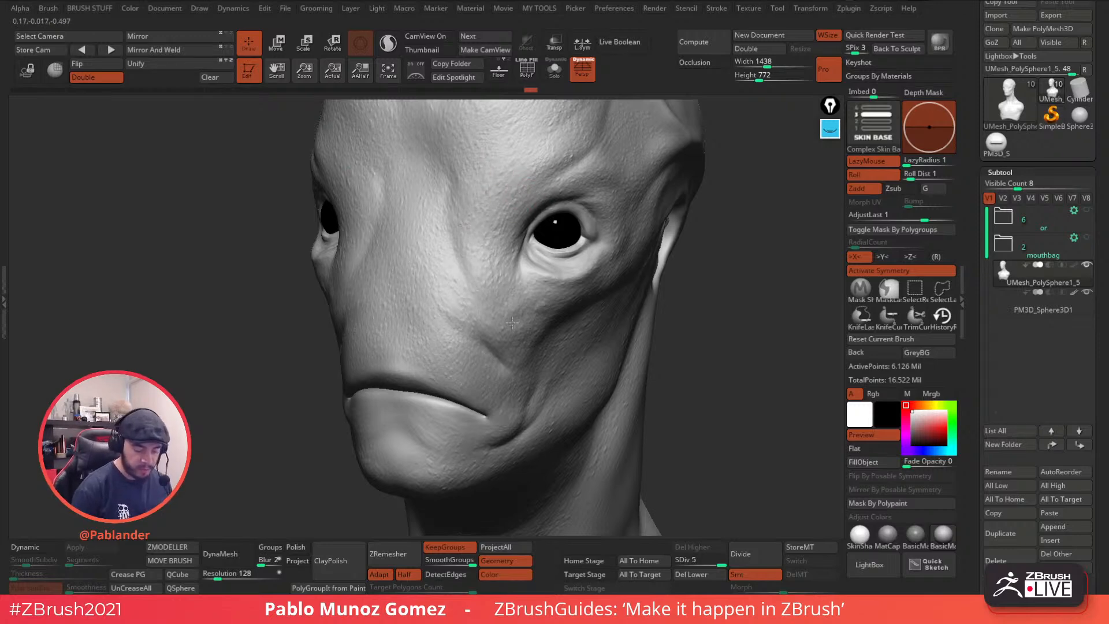
{"action": "right_click_drag", "start_coordinate": [571, 334], "coordinate": [388, 362]}
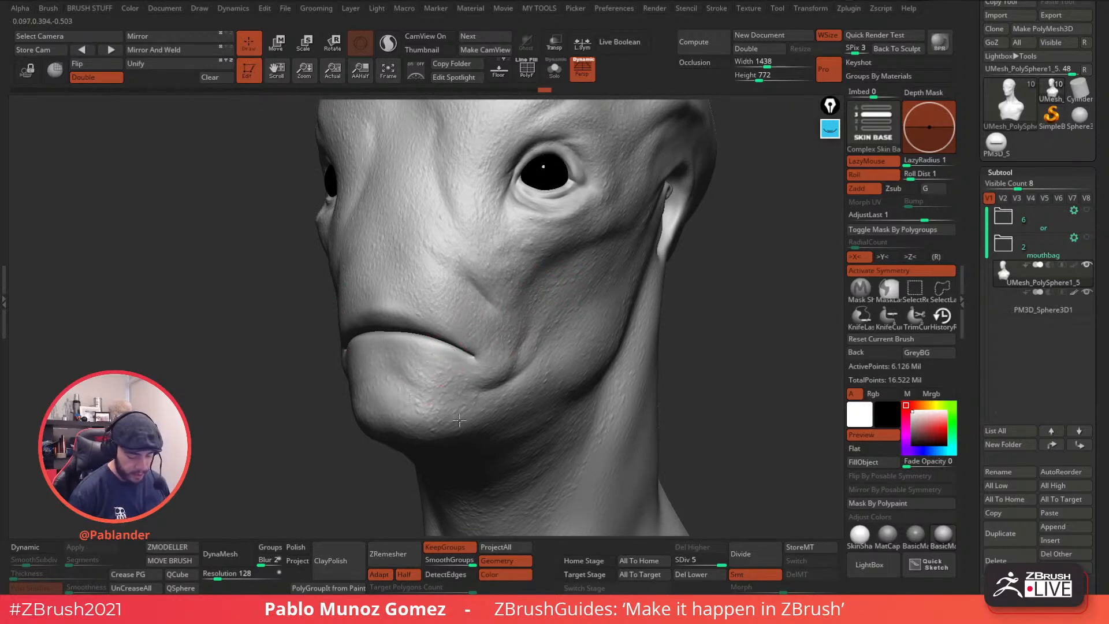
{"action": "right_click_drag", "start_coordinate": [487, 364], "coordinate": [574, 322]}
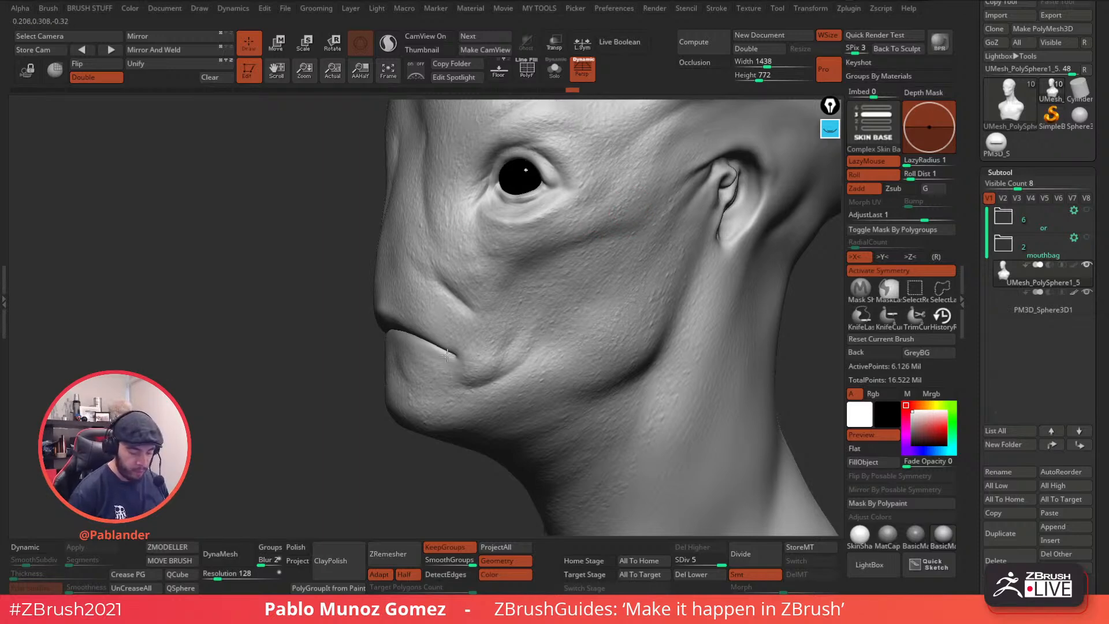
{"action": "mouse_move", "coordinate": [592, 237]}
{"action": "right_mouse_down"}
{"action": "mouse_move", "coordinate": [678, 223]}
{"action": "mouse_move", "coordinate": [462, 180]}
{"action": "mouse_move", "coordinate": [403, 209]}
{"action": "right_mouse_up"}
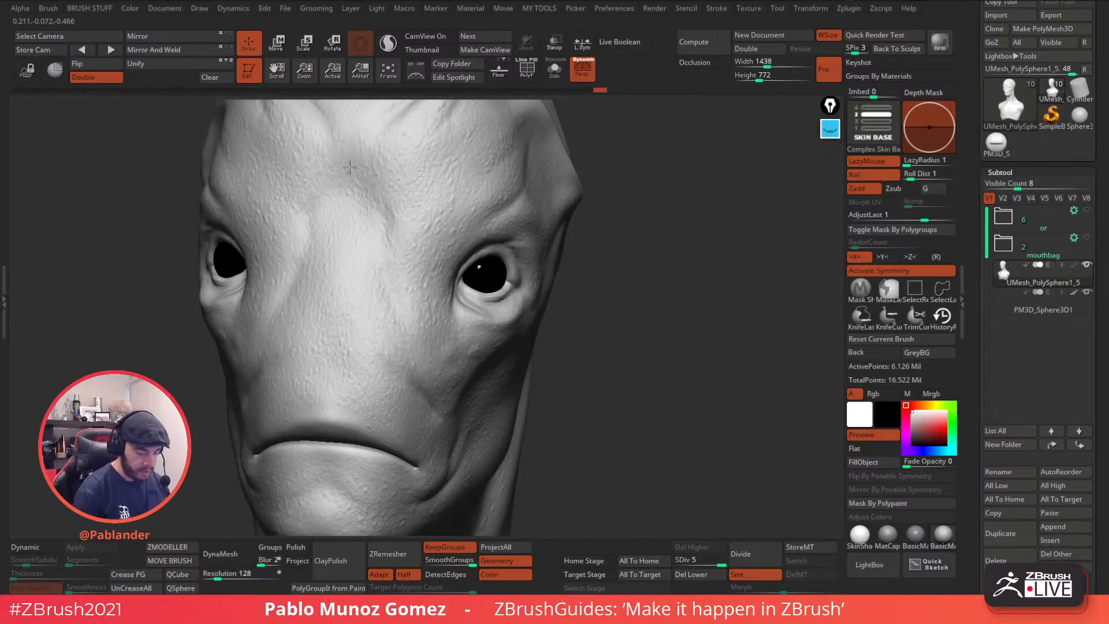
{"action": "mouse_move", "coordinate": [388, 274]}
{"action": "right_mouse_down", "text": "alt"}
{"action": "mouse_move", "coordinate": [439, 340]}
{"action": "mouse_move", "coordinate": [466, 316]}
{"action": "right_mouse_up", "text": "alt"}
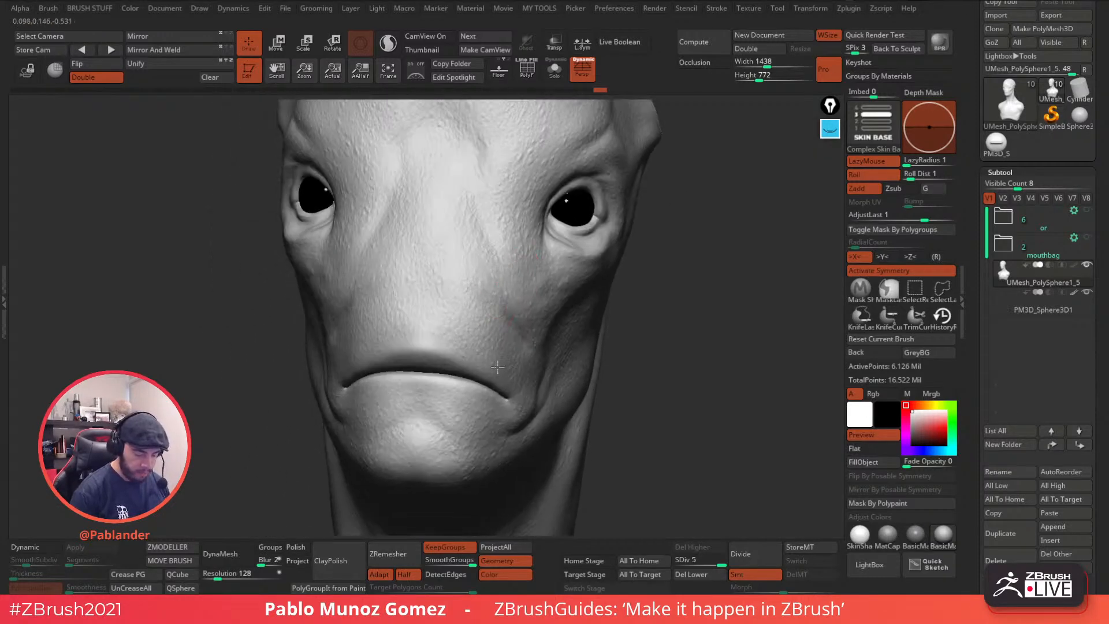
{"action": "mouse_move", "coordinate": [681, 243]}
{"action": "right_mouse_down"}
{"action": "mouse_move", "coordinate": [685, 283]}
{"action": "mouse_move", "coordinate": [705, 292]}
{"action": "right_mouse_up"}
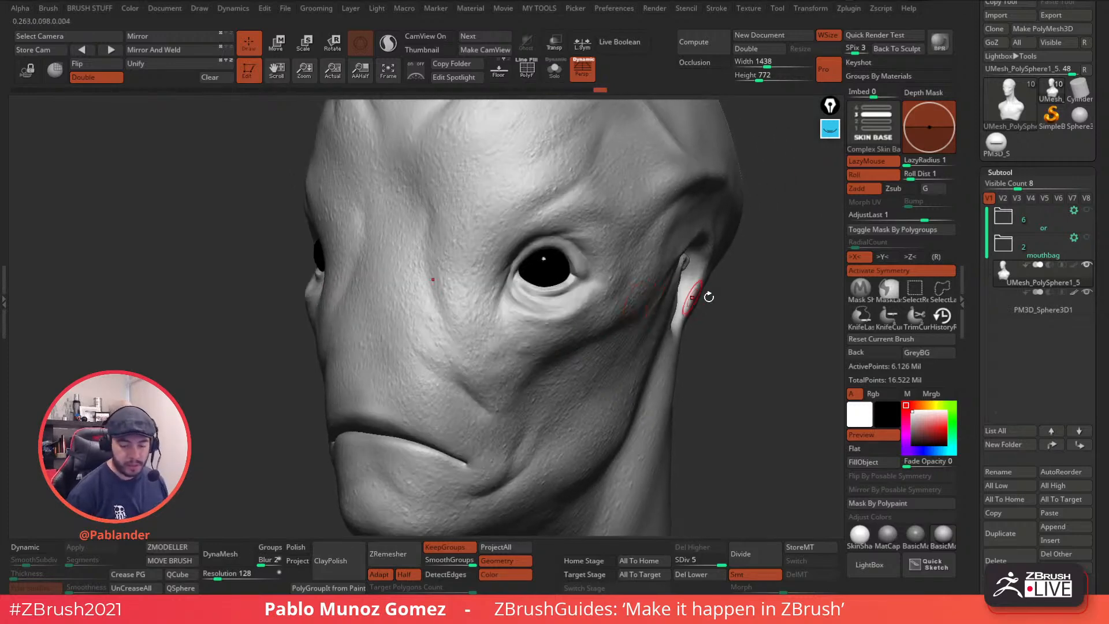
- Load the Complex Skin Base layer 4 brush and apply its texture across the brow above the eye
{"action": "left_click", "coordinate": [870, 565]}
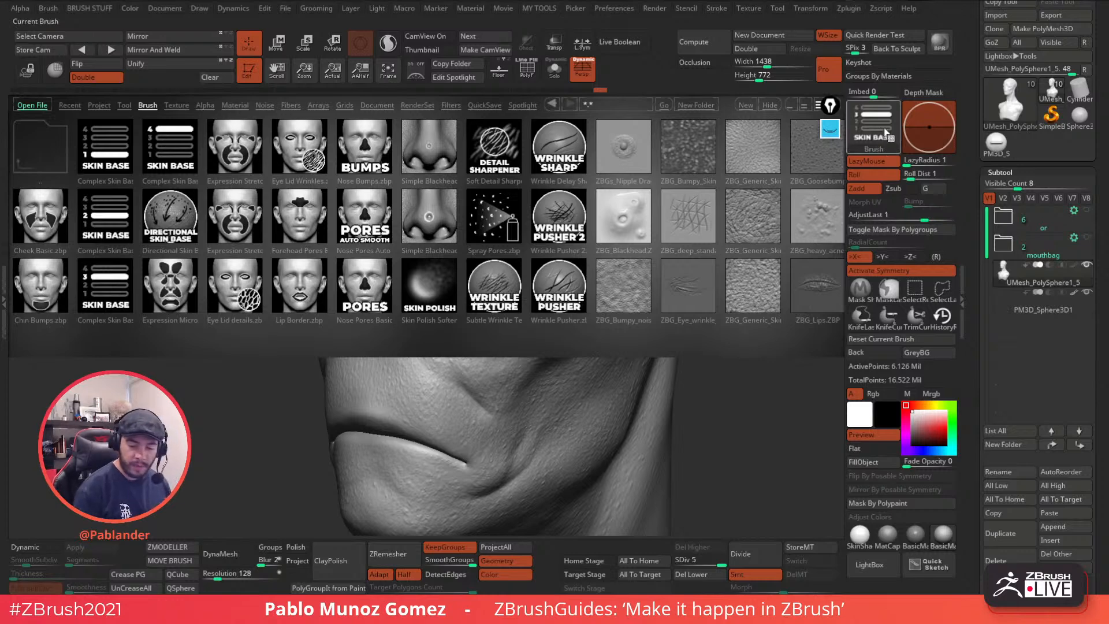
{"action": "double_click", "coordinate": [172, 142]}
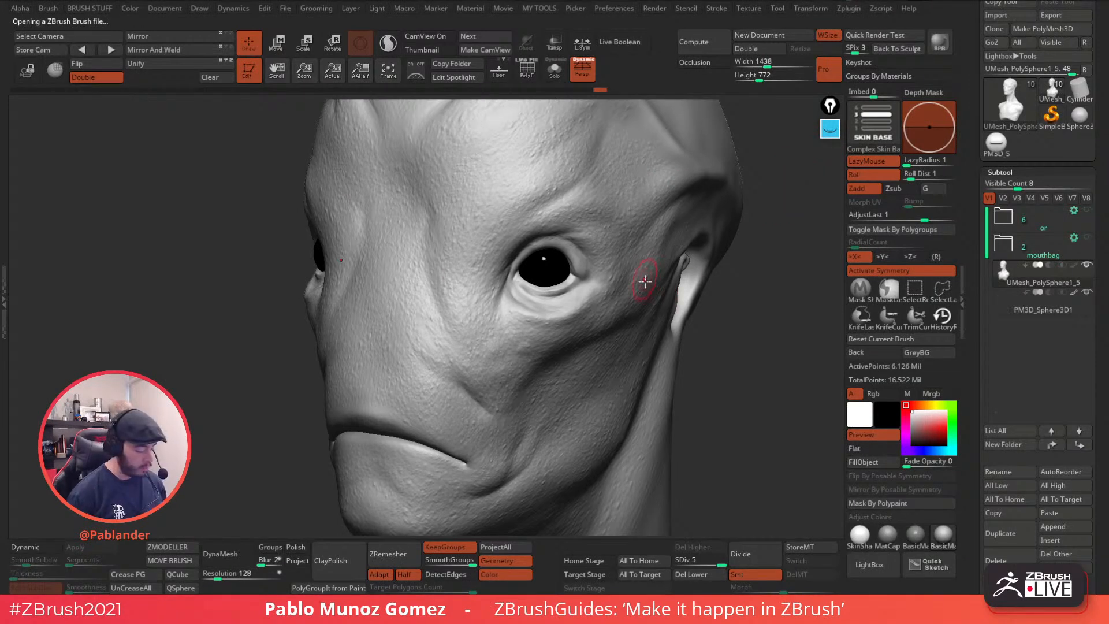
{"action": "key", "text": "shift"}
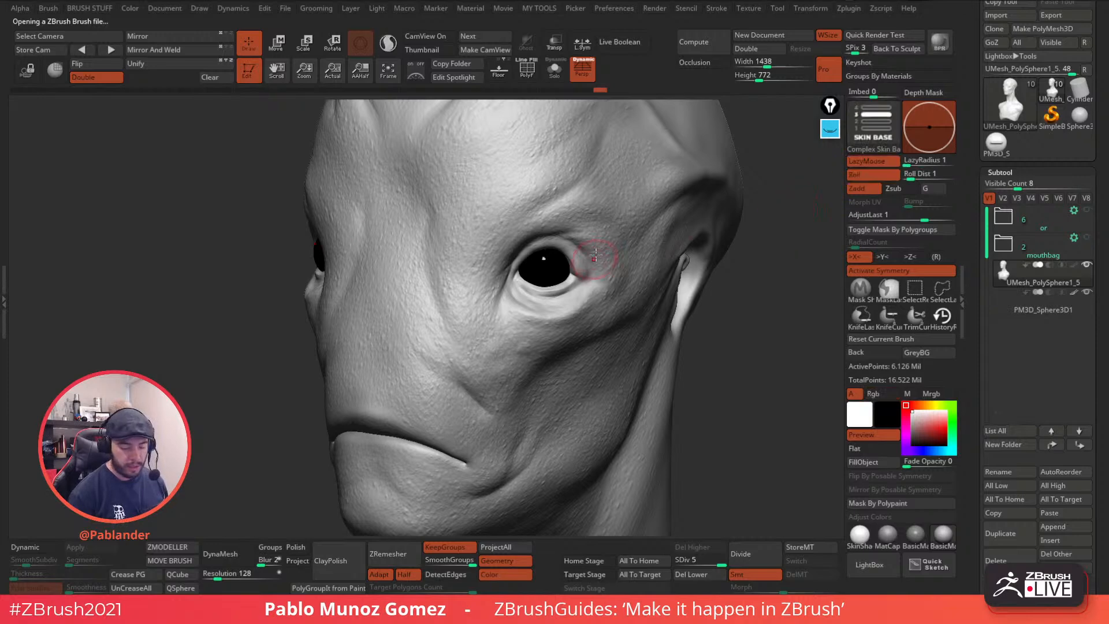
{"action": "key", "text": "space"}
{"action": "right_click_drag", "start_coordinate": [549, 227], "coordinate": [550, 235], "text": "ctrl"}
{"action": "mouse_move", "coordinate": [549, 179]}
{"action": "left_mouse_down", "text": "shift"}
{"action": "mouse_move", "coordinate": [475, 240]}
{"action": "mouse_move", "coordinate": [514, 168]}
{"action": "mouse_move", "coordinate": [468, 170]}
{"action": "left_mouse_up", "text": "shift"}
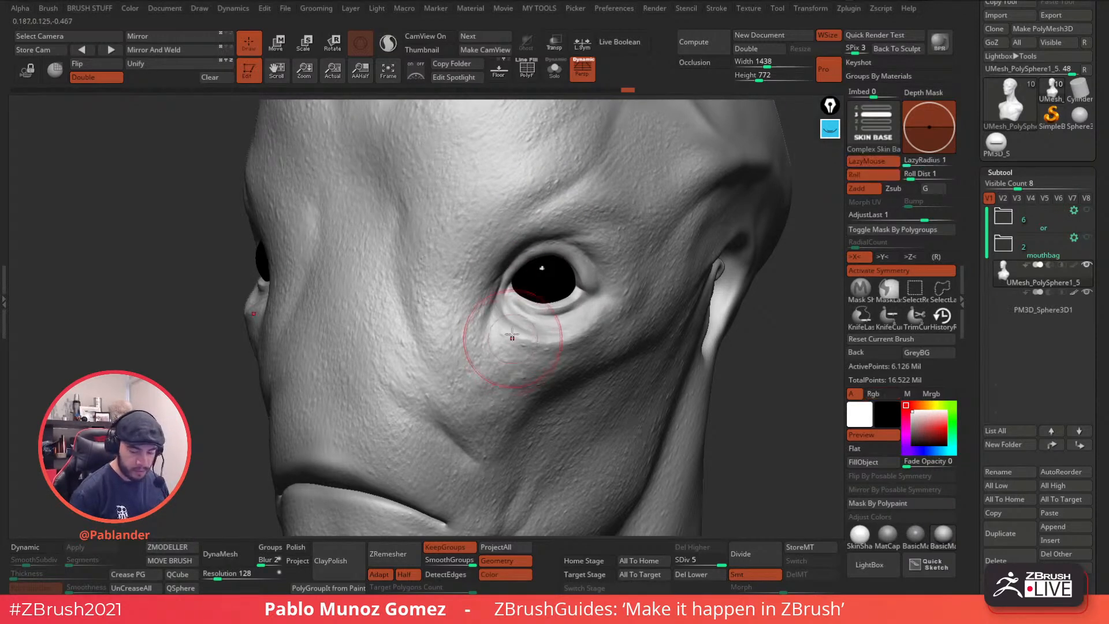
- Brush the layer 4 skin texture over the cheek, mouth corner, chin, jaw and upper neck
{"action": "right_click_drag", "start_coordinate": [494, 335], "coordinate": [496, 248], "text": "alt"}
{"action": "mouse_move", "coordinate": [495, 248]}
{"action": "left_mouse_down", "text": "shift"}
{"action": "mouse_move", "coordinate": [471, 218]}
{"action": "mouse_move", "coordinate": [503, 202]}
{"action": "left_mouse_up", "text": "shift"}
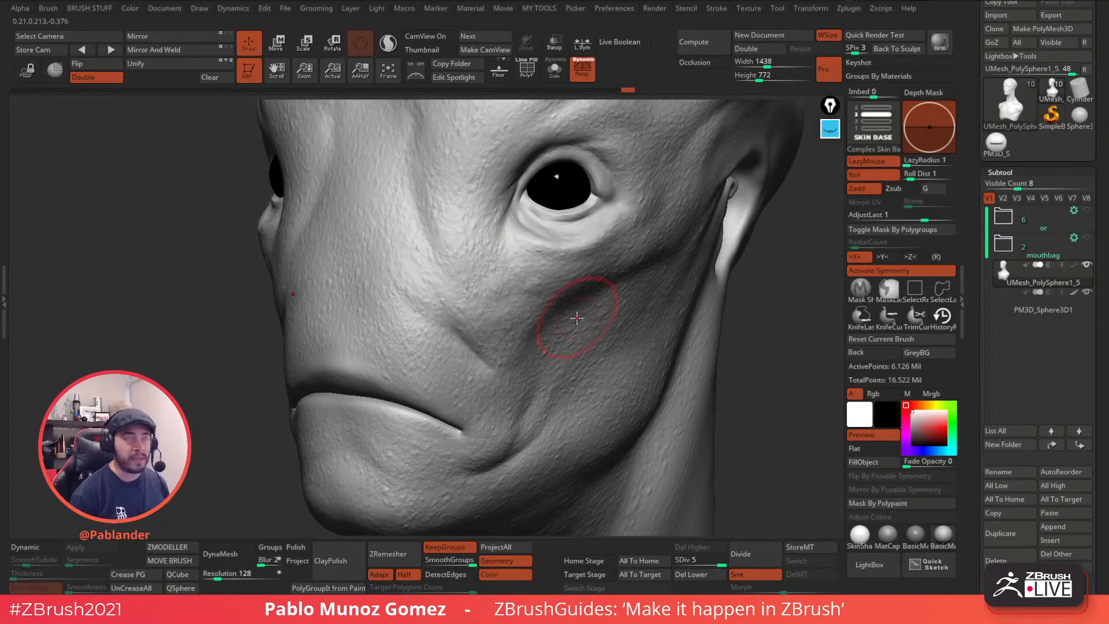
{"action": "left_click_drag", "start_coordinate": [520, 289], "coordinate": [477, 274], "text": "shift"}
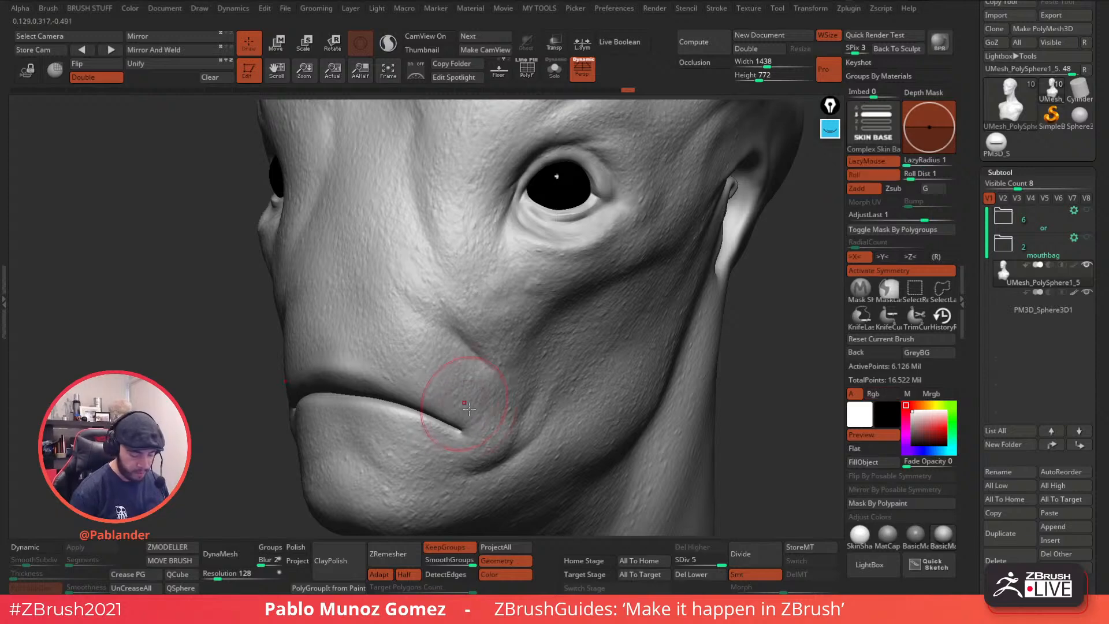
{"action": "right_click_drag", "start_coordinate": [473, 403], "coordinate": [503, 315], "text": "alt"}
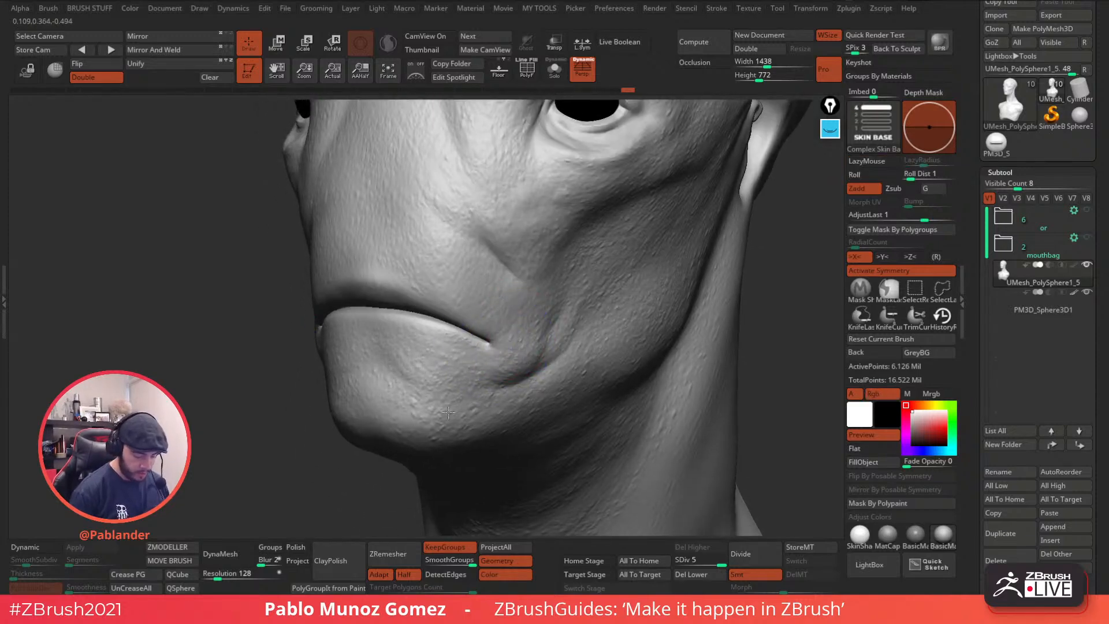
{"action": "right_click_drag", "start_coordinate": [526, 333], "coordinate": [532, 292]}
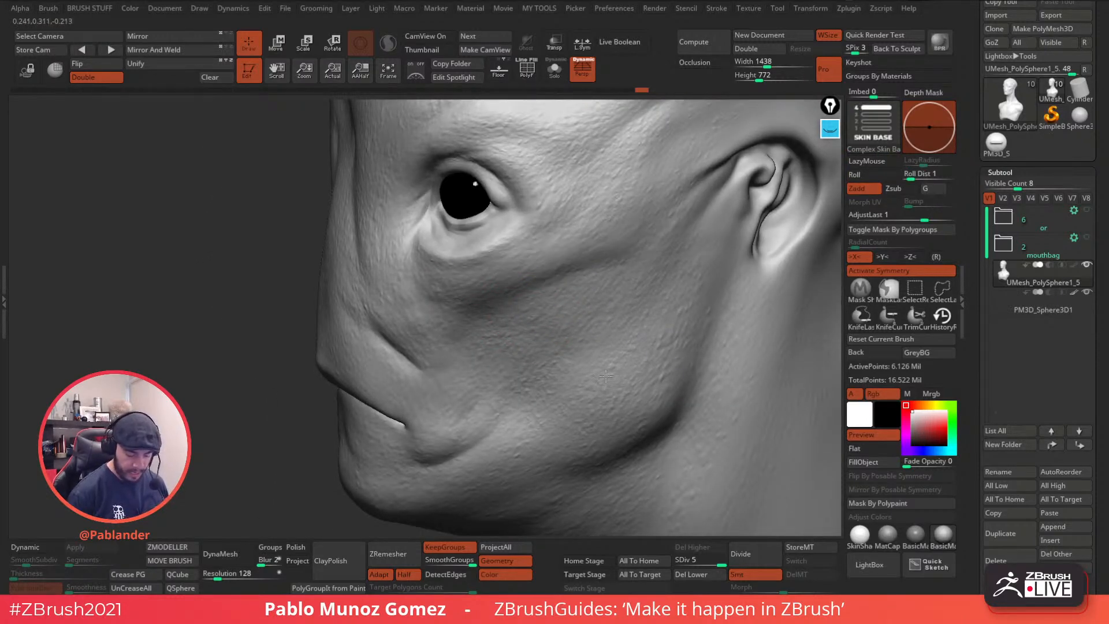
{"action": "right_click_drag", "start_coordinate": [574, 445], "coordinate": [587, 402], "text": "alt"}
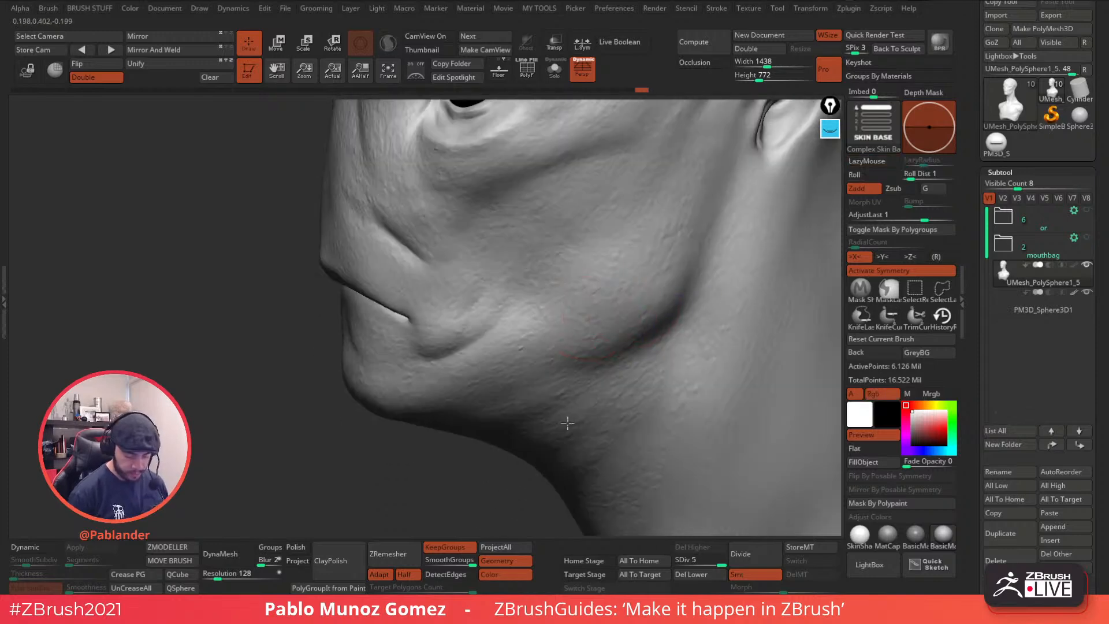
- Apply the layer 4 skin texture to the forehead, brow and temple
{"action": "right_click_drag", "start_coordinate": [418, 260], "coordinate": [454, 417], "text": "alt"}
{"action": "right_click_drag", "start_coordinate": [441, 297], "coordinate": [519, 289]}
{"action": "right_click_drag", "start_coordinate": [428, 248], "coordinate": [428, 364], "text": "alt"}
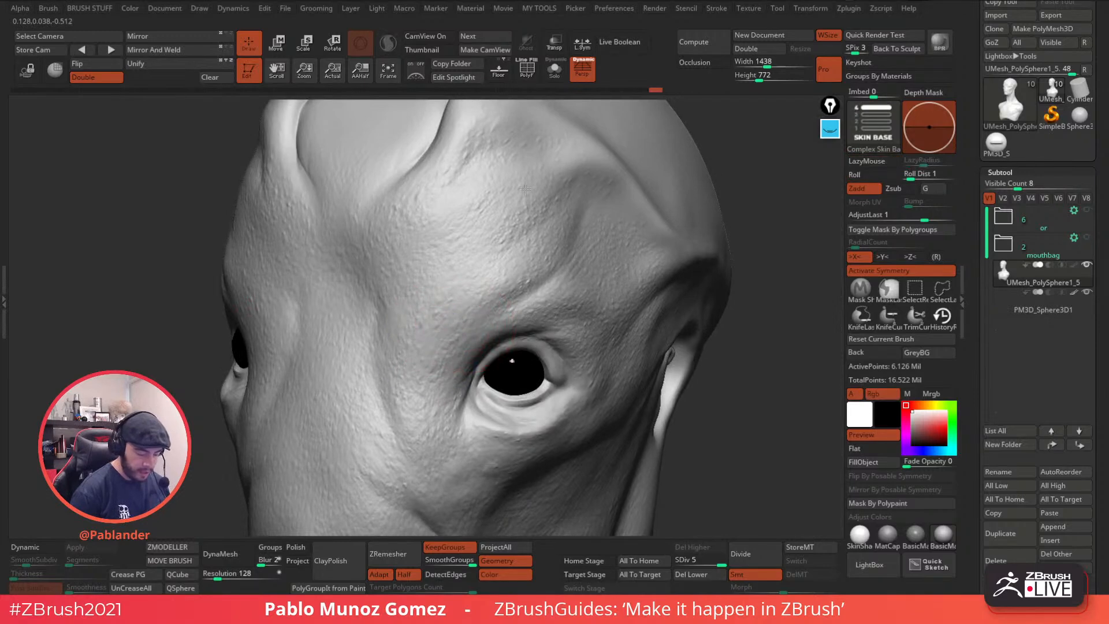
{"action": "right_click_drag", "start_coordinate": [513, 238], "coordinate": [558, 192]}
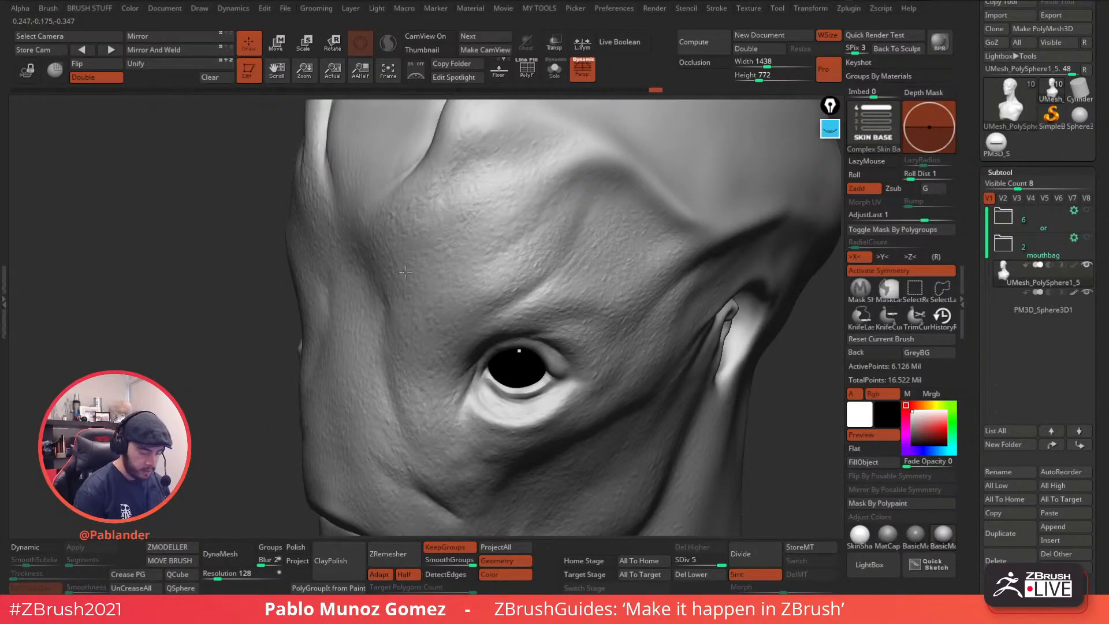
{"action": "right_click_drag", "start_coordinate": [404, 290], "coordinate": [397, 243]}
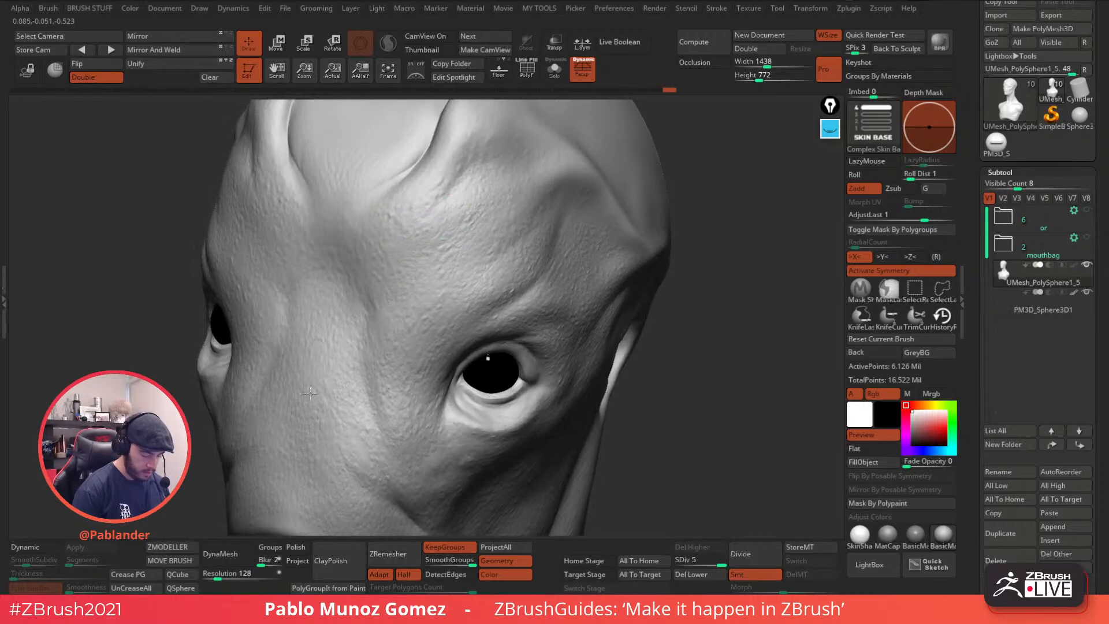
- Add the layer 4 skin texture to the central face and the side of the head near the ear
{"action": "right_click_drag", "start_coordinate": [341, 414], "coordinate": [470, 280]}
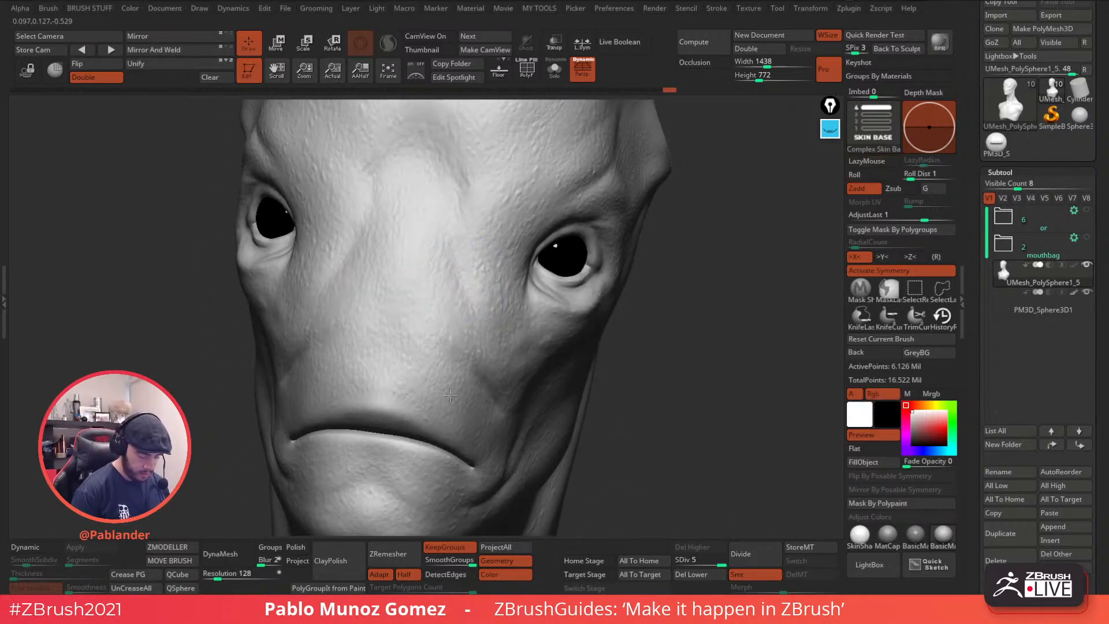
{"action": "right_click_drag", "start_coordinate": [569, 322], "coordinate": [626, 255], "text": "ctrl"}
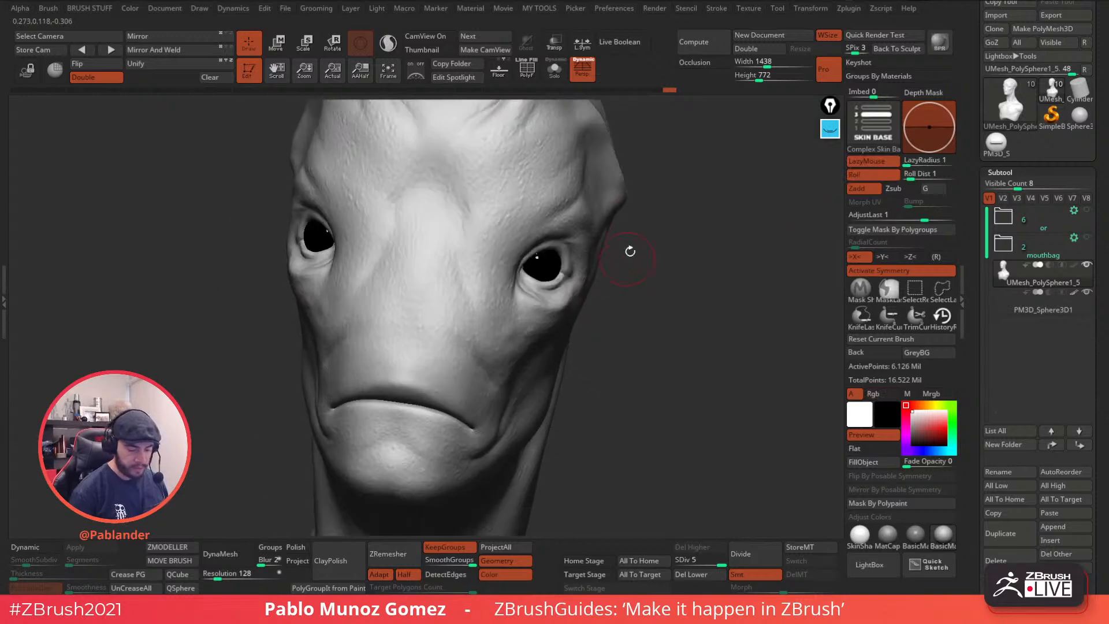
{"action": "mouse_move", "coordinate": [537, 179]}
{"action": "right_mouse_down"}
{"action": "mouse_move", "coordinate": [681, 173]}
{"action": "mouse_move", "coordinate": [648, 169]}
{"action": "right_mouse_up"}
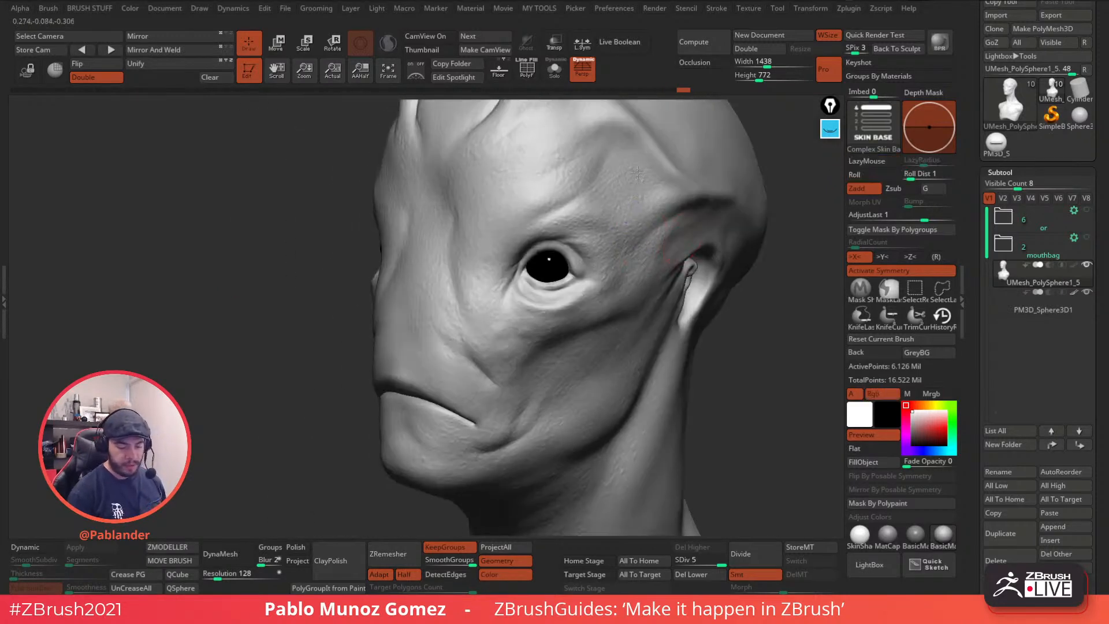
{"action": "mouse_move", "coordinate": [613, 338]}
{"action": "right_mouse_down"}
{"action": "mouse_move", "coordinate": [638, 310]}
{"action": "mouse_move", "coordinate": [762, 320]}
{"action": "right_mouse_up"}
- Load the Eye Lid Wrinkles brush and frame the eye for close-up detailing
{"action": "left_click", "coordinate": [862, 566]}
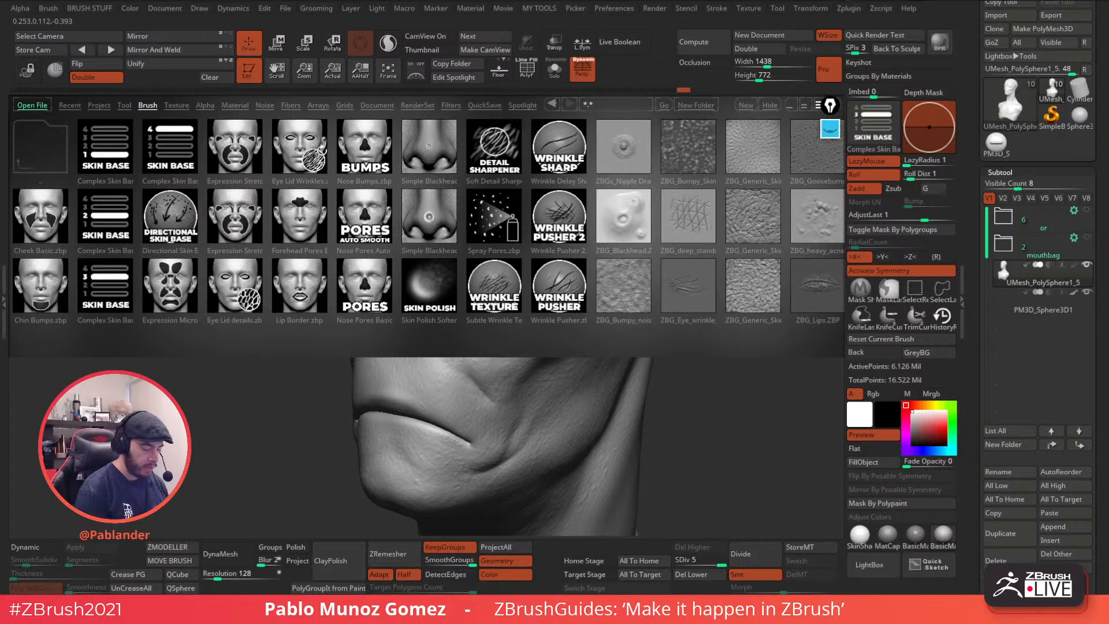
{"action": "double_click", "coordinate": [293, 143]}
{"action": "mouse_move", "coordinate": [458, 248]}
{"action": "right_mouse_down"}
{"action": "mouse_move", "coordinate": [587, 183]}
{"action": "mouse_move", "coordinate": [554, 145]}
{"action": "mouse_move", "coordinate": [504, 329]}
{"action": "right_mouse_up"}
{"action": "right_click", "coordinate": [503, 337]}
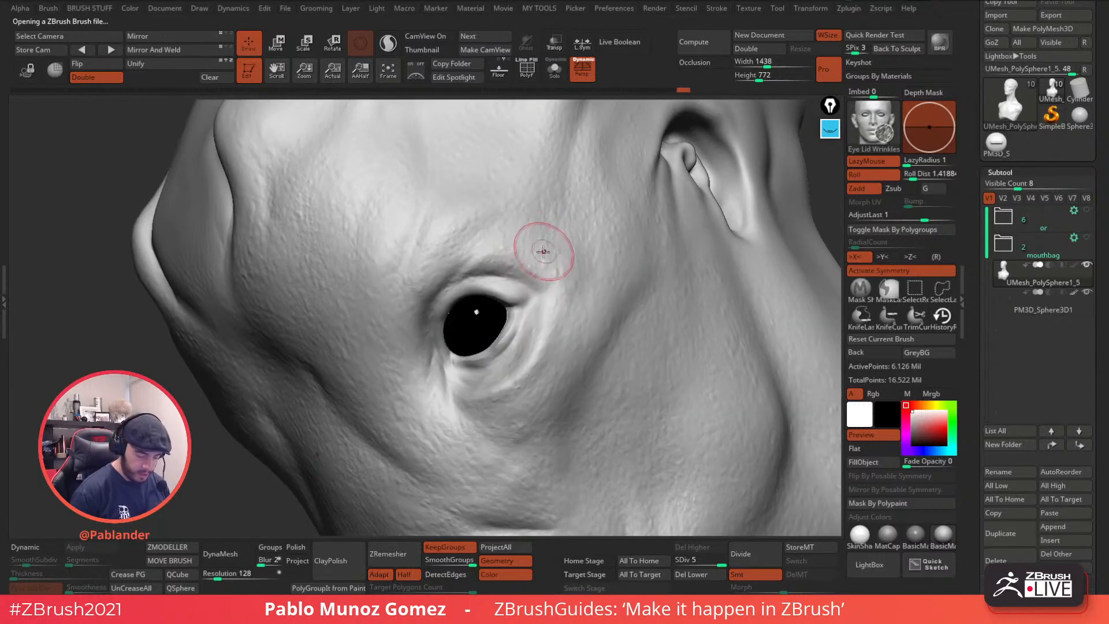
- Sculpt wrinkles along the upper and lower eyelids and blend them with the layer 4 skin texture
{"action": "key", "text": "space"}
{"action": "left_click_drag", "start_coordinate": [474, 303], "coordinate": [458, 322]}
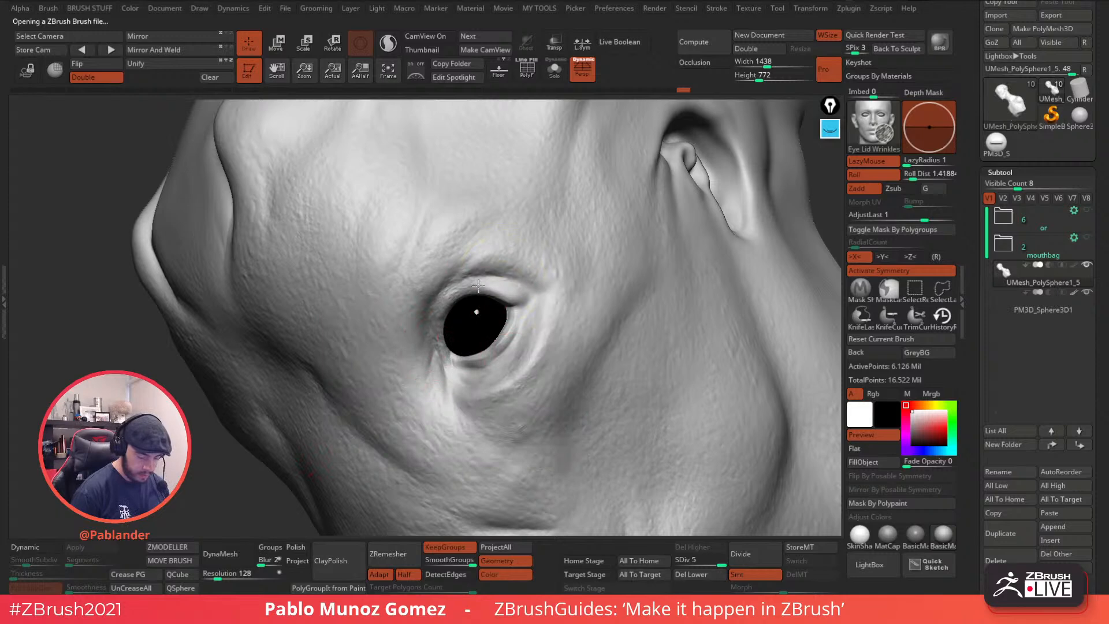
{"action": "key", "text": "space"}
{"action": "left_click_drag", "start_coordinate": [536, 281], "coordinate": [454, 290]}
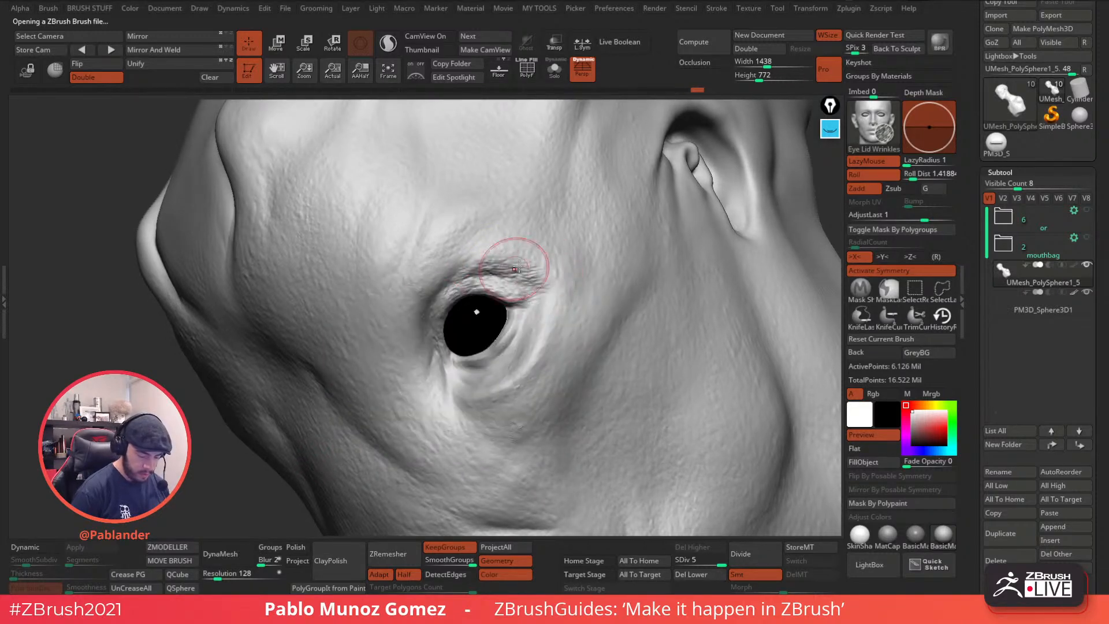
{"action": "mouse_move", "coordinate": [523, 269]}
{"action": "left_mouse_down", "text": "shift"}
{"action": "mouse_move", "coordinate": [430, 293]}
{"action": "mouse_move", "coordinate": [471, 244]}
{"action": "left_mouse_up", "text": "shift"}
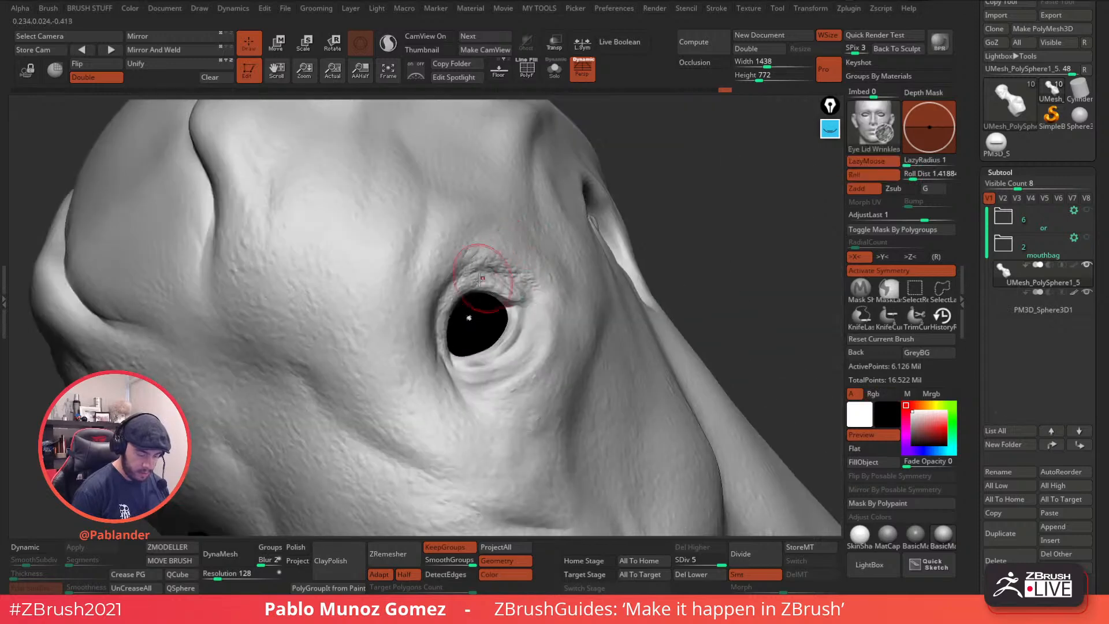
{"action": "right_click_drag", "start_coordinate": [522, 364], "coordinate": [513, 378]}
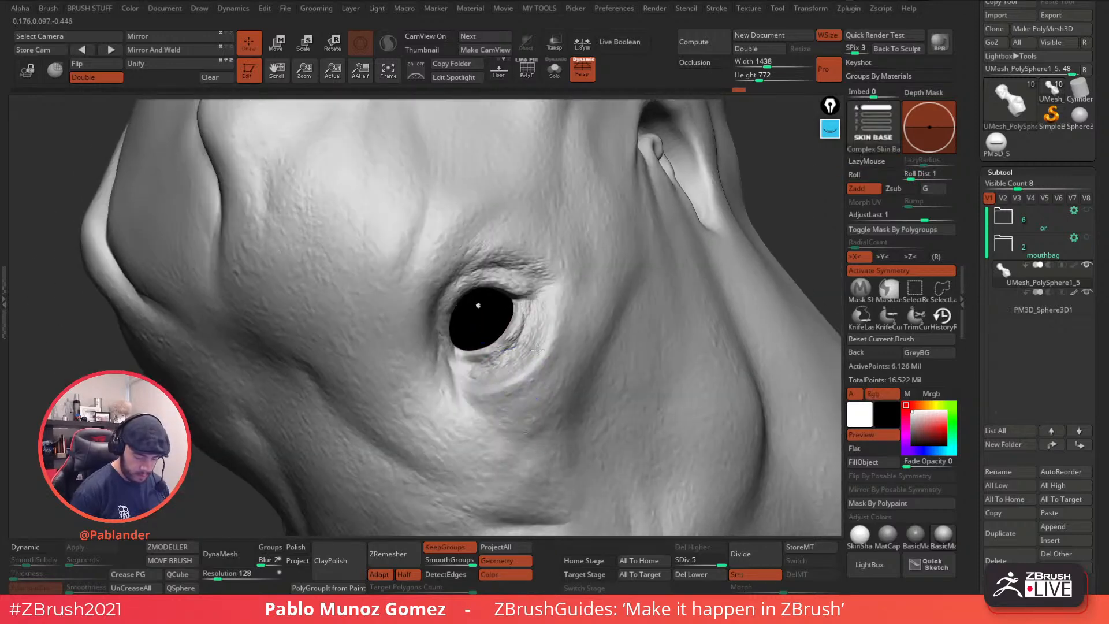
{"action": "left_click_drag", "start_coordinate": [509, 348], "coordinate": [544, 300], "text": "shift"}
{"action": "mouse_move", "coordinate": [532, 376]}
{"action": "right_mouse_down", "text": "alt"}
{"action": "mouse_move", "coordinate": [510, 345]}
{"action": "mouse_move", "coordinate": [541, 246]}
{"action": "mouse_move", "coordinate": [508, 366]}
{"action": "right_mouse_up", "text": "alt"}
- Try the Eye Lid Wrinkles brush with test strokes on the top of the head, undoing them between attempts
{"action": "left_click_drag", "start_coordinate": [417, 211], "coordinate": [428, 338]}
{"action": "key", "text": "ctrl+z"}
{"action": "mouse_move", "coordinate": [403, 171]}
{"action": "left_mouse_down"}
{"action": "mouse_move", "coordinate": [384, 272]}
{"action": "mouse_move", "coordinate": [397, 354]}
{"action": "left_mouse_up"}
{"action": "key", "text": "ctrl+z"}
{"action": "left_click_drag", "start_coordinate": [416, 188], "coordinate": [408, 347]}
{"action": "key", "text": "ctrl+z"}
{"action": "left_click_drag", "start_coordinate": [417, 185], "coordinate": [401, 287]}
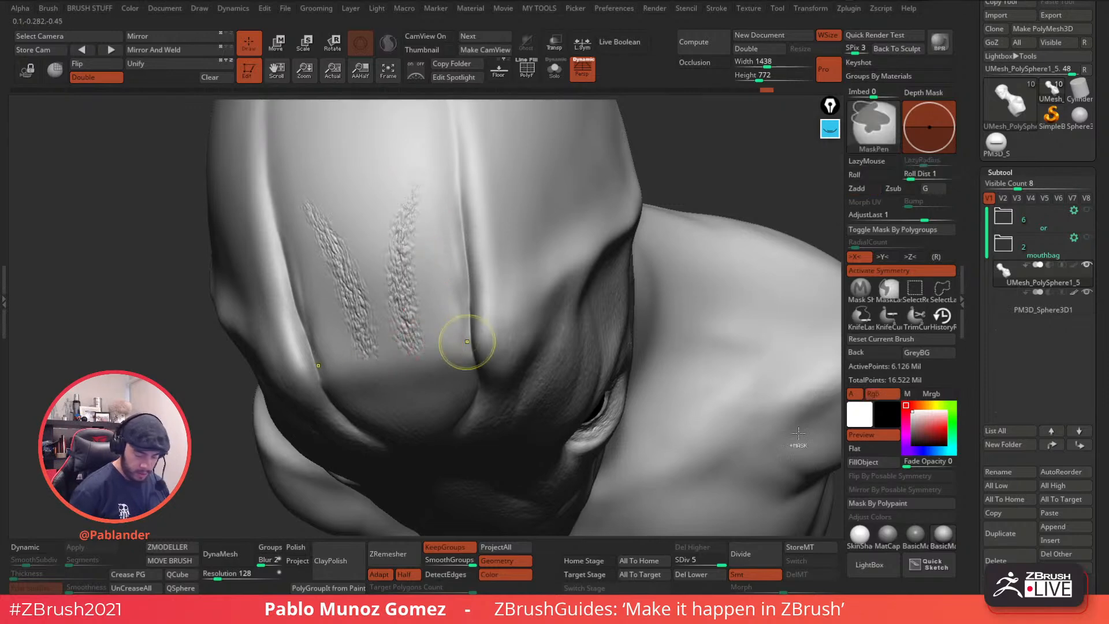
- Load the Eye Lid details brush and try a stroke on the top of the head
{"action": "key", "text": "comma"}
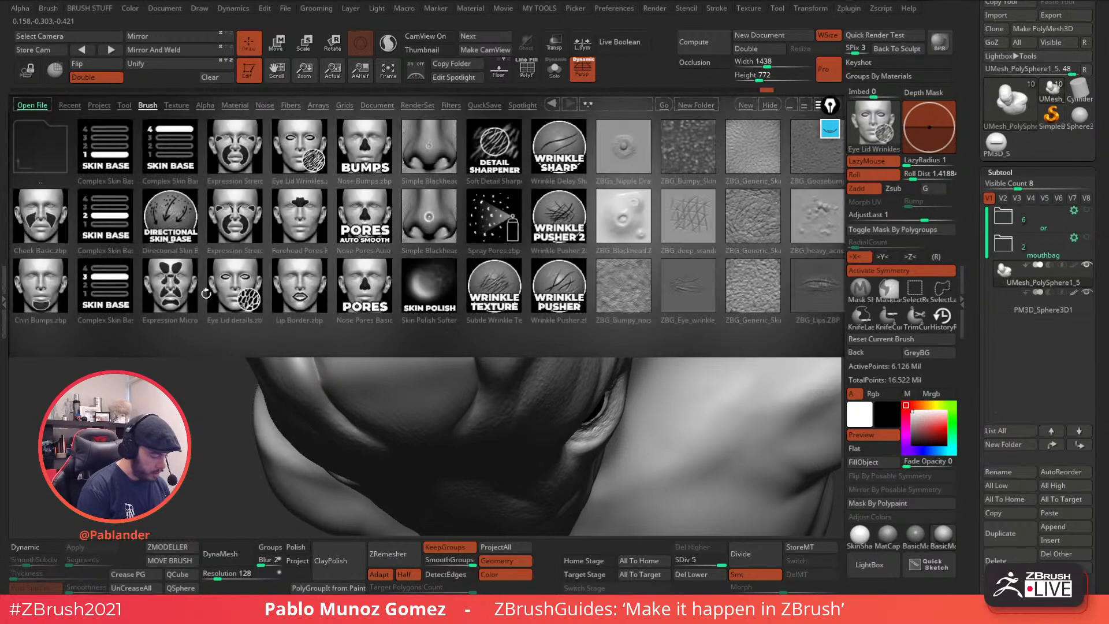
{"action": "double_click", "coordinate": [247, 284]}
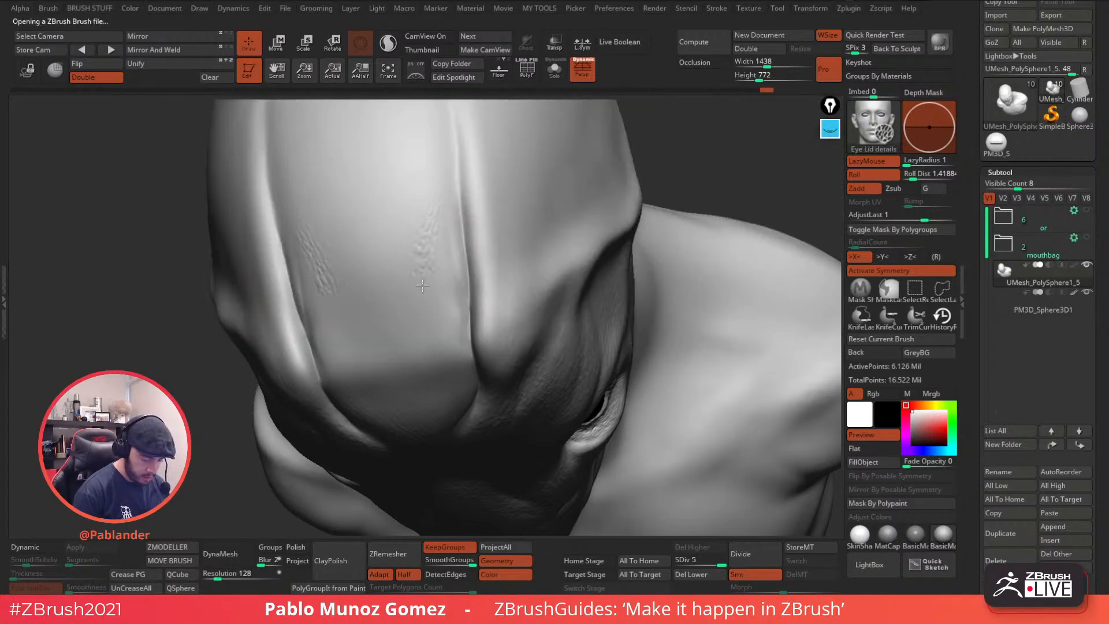
{"action": "mouse_move", "coordinate": [413, 339]}
{"action": "left_mouse_down"}
{"action": "mouse_move", "coordinate": [404, 270]}
{"action": "mouse_move", "coordinate": [439, 153]}
{"action": "left_mouse_up"}
- Sculpt fine creases around the corners of the eye with the Eye Lid details brush and blend them with the layer 4 skin texture
{"action": "mouse_move", "coordinate": [526, 215]}
{"action": "right_mouse_down"}
{"action": "mouse_move", "coordinate": [597, 264]}
{"action": "mouse_move", "coordinate": [688, 376]}
{"action": "mouse_move", "coordinate": [589, 314]}
{"action": "mouse_move", "coordinate": [572, 257]}
{"action": "right_mouse_up"}
{"action": "right_click", "coordinate": [571, 257]}
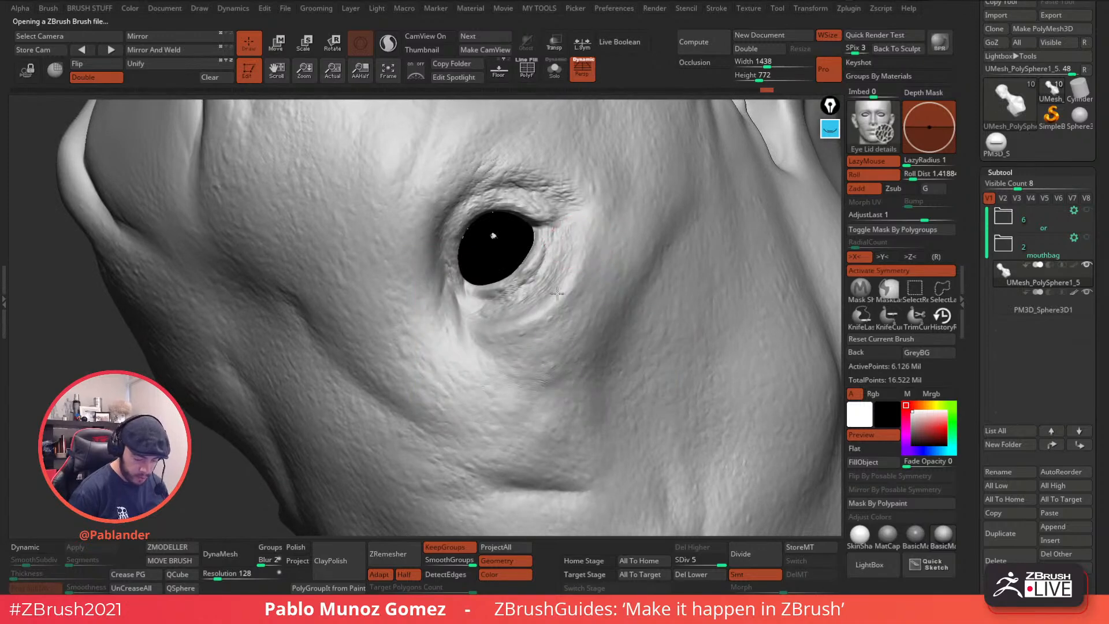
{"action": "left_click_drag", "start_coordinate": [472, 292], "coordinate": [475, 311]}
{"action": "right_click_drag", "start_coordinate": [482, 237], "coordinate": [490, 205]}
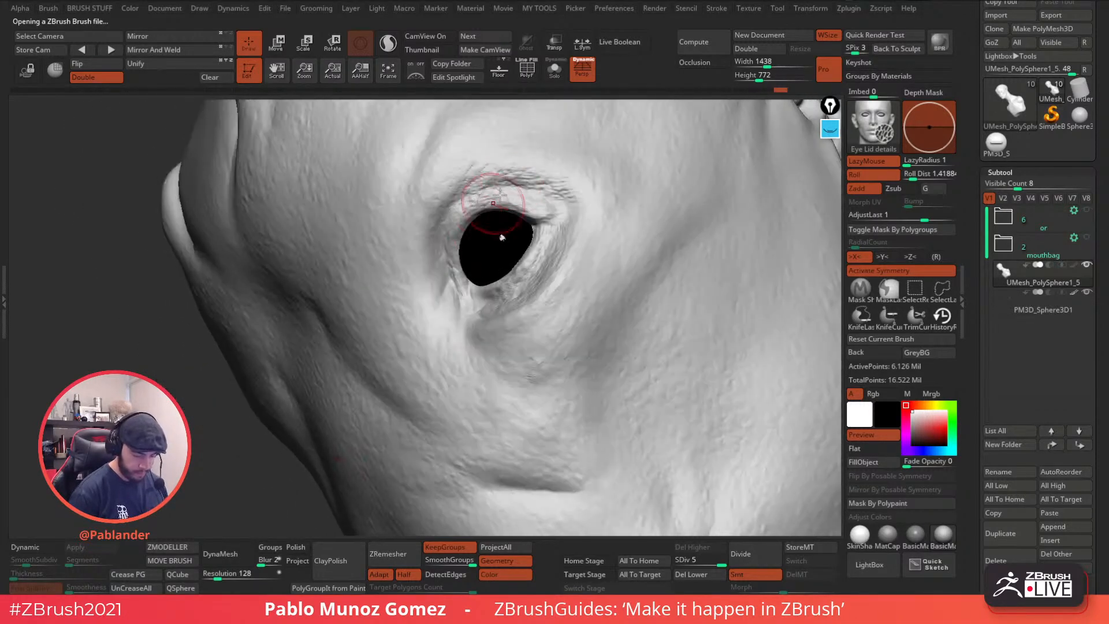
{"action": "key", "text": "ctrl+z"}
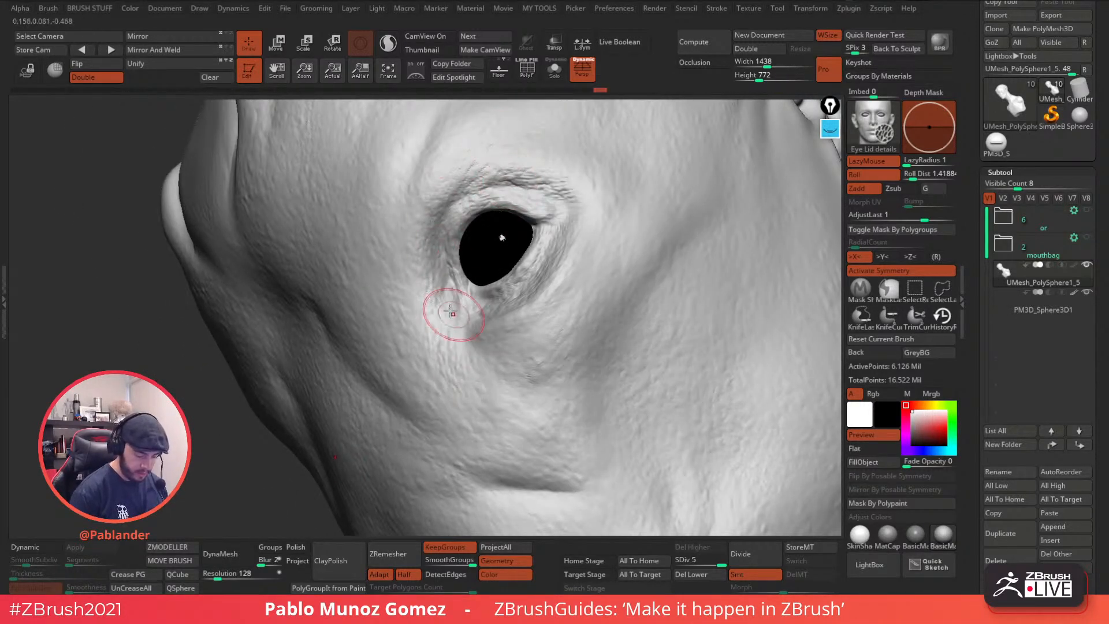
{"action": "left_click_drag", "start_coordinate": [494, 398], "coordinate": [499, 336], "text": "shift"}
{"action": "right_click_drag", "start_coordinate": [499, 336], "coordinate": [545, 323]}
{"action": "left_click_drag", "start_coordinate": [444, 317], "coordinate": [460, 326]}
{"action": "left_click_drag", "start_coordinate": [552, 238], "coordinate": [559, 259]}
{"action": "mouse_move", "coordinate": [507, 164]}
{"action": "left_mouse_down", "text": "shift"}
{"action": "mouse_move", "coordinate": [527, 186]}
{"action": "mouse_move", "coordinate": [515, 210]}
{"action": "left_mouse_up", "text": "shift"}
{"action": "mouse_move", "coordinate": [557, 255]}
{"action": "right_mouse_down"}
{"action": "mouse_move", "coordinate": [540, 200]}
{"action": "mouse_move", "coordinate": [607, 321]}
{"action": "right_mouse_up"}
- Load the ZBG skin imperfection brush with the soft blotchy bumps from the brush library
{"action": "key", "text": "comma"}
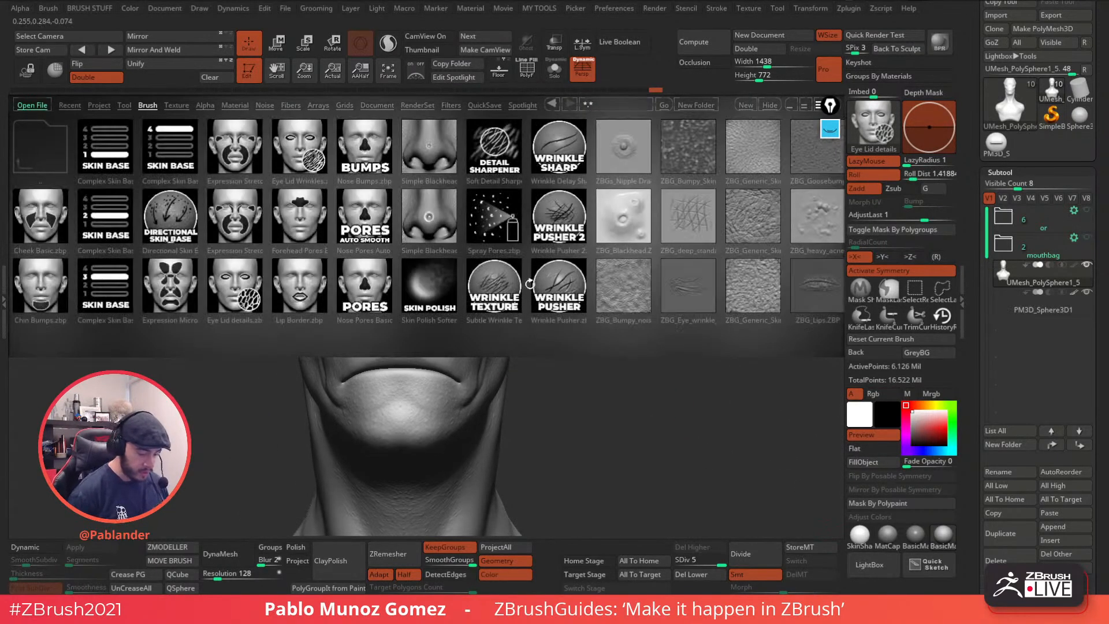
{"action": "scroll", "coordinate": [668, 265], "scroll_direction": "down", "scroll_amount": 5}
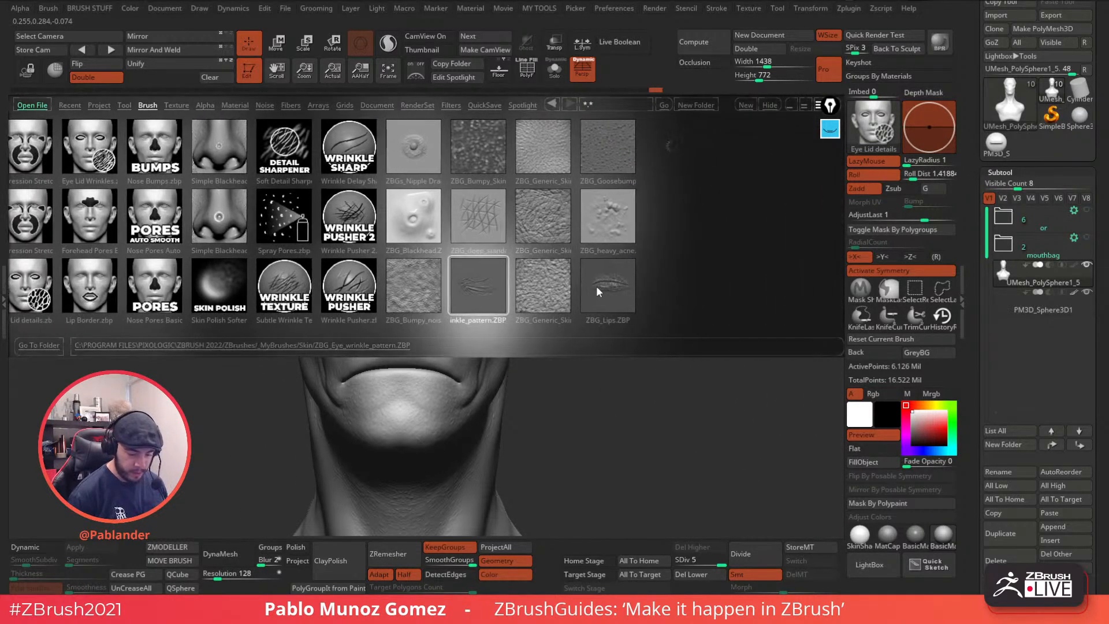
{"action": "scroll", "coordinate": [575, 299], "scroll_direction": "down", "scroll_amount": 2}
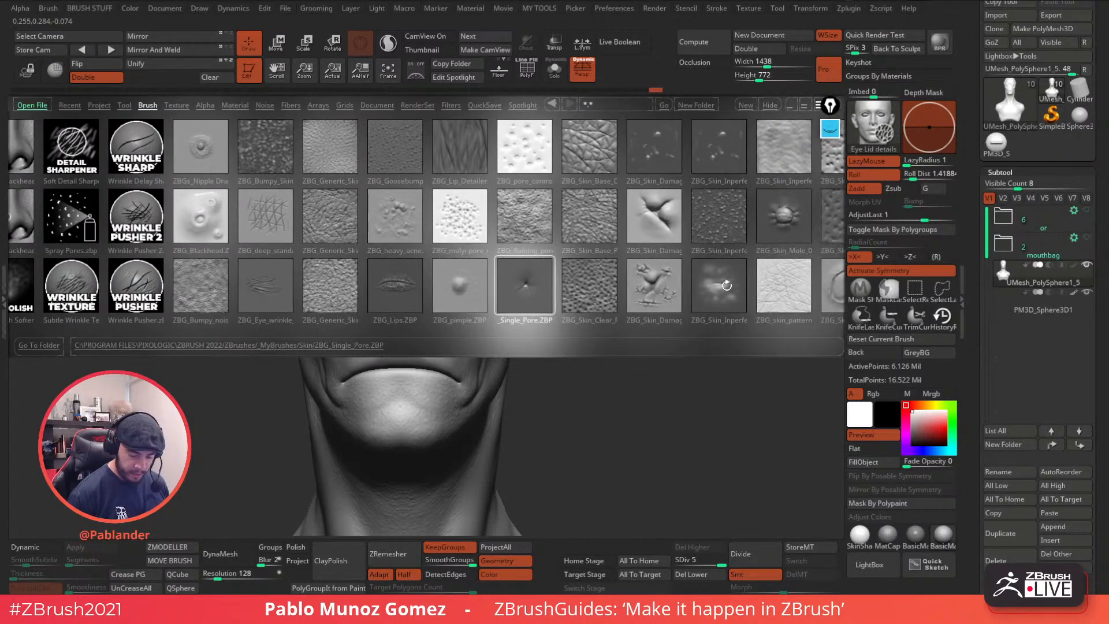
{"action": "double_click", "coordinate": [723, 287]}
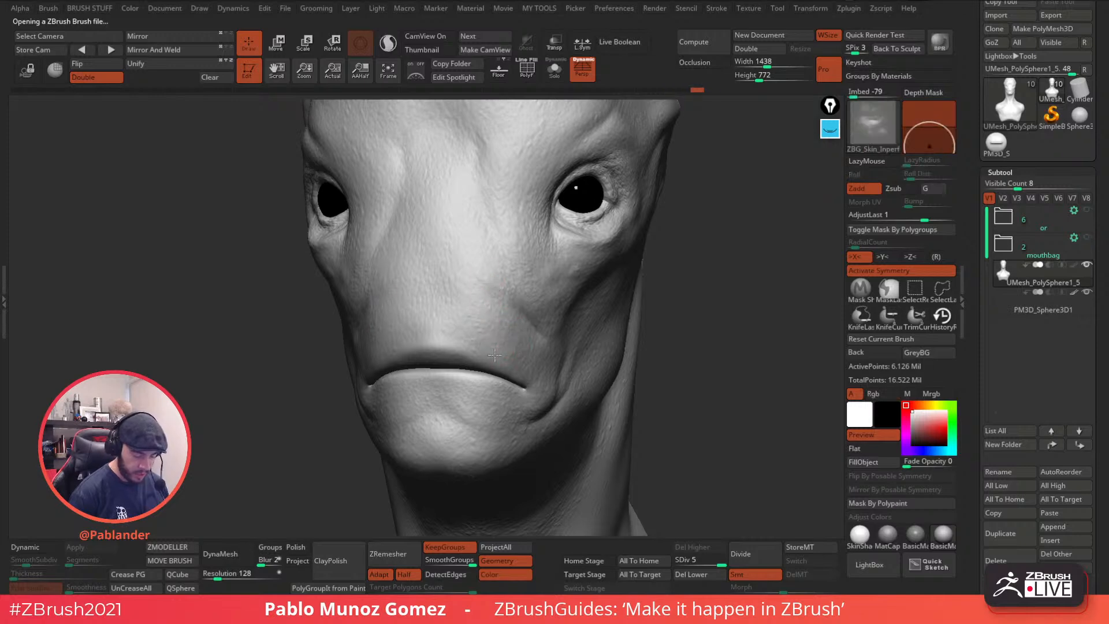
- Add skin imperfections on the cheek, under the eye and on the brow, blending them with the Complex Skin Base texture
{"action": "right_click_drag", "start_coordinate": [495, 333], "coordinate": [546, 314]}
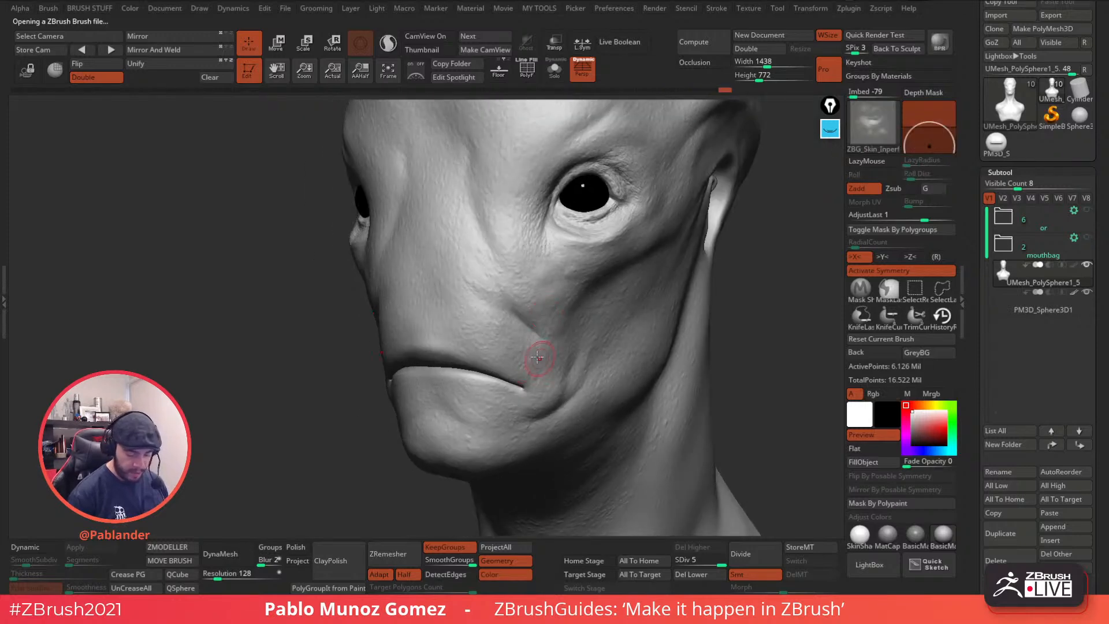
{"action": "right_click_drag", "start_coordinate": [630, 238], "coordinate": [573, 278], "text": "alt"}
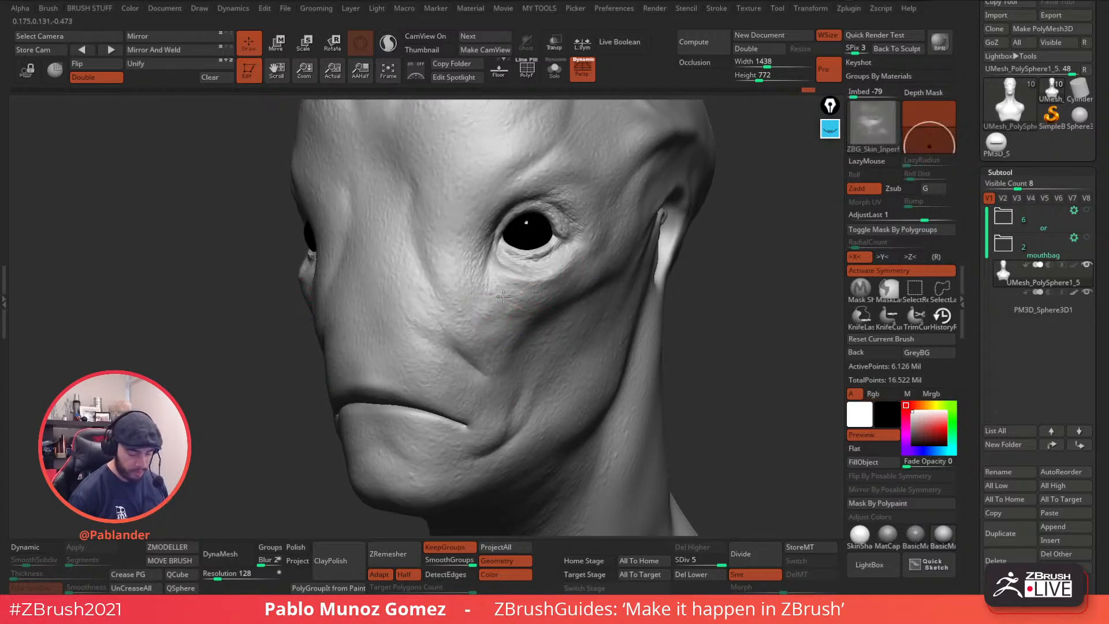
{"action": "right_click_drag", "start_coordinate": [500, 296], "coordinate": [588, 269]}
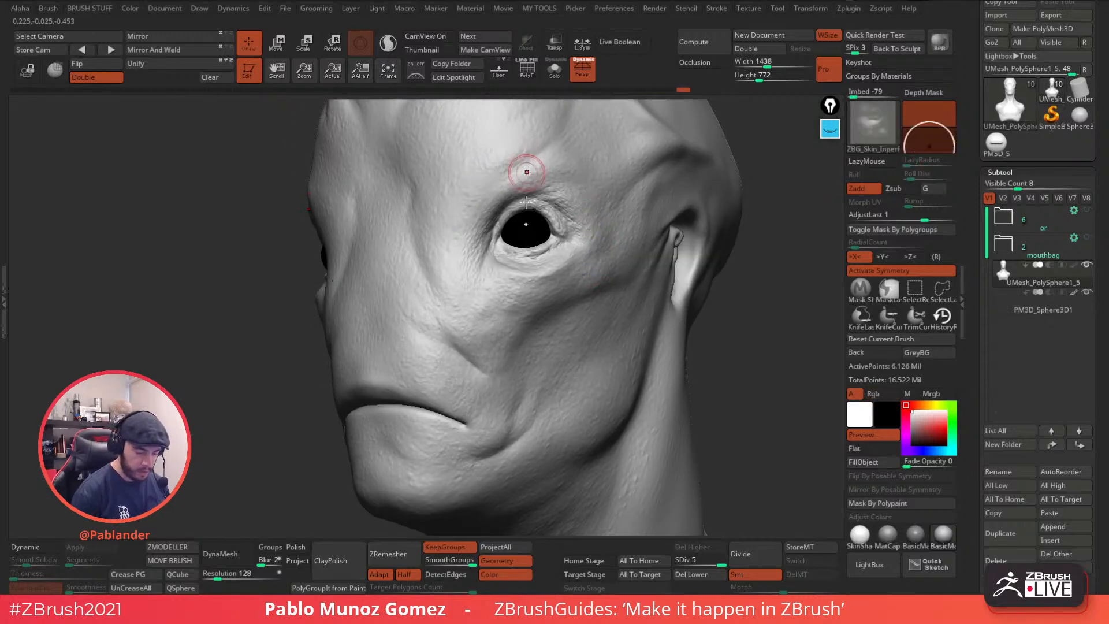
{"action": "right_click_drag", "start_coordinate": [520, 163], "coordinate": [508, 247]}
{"action": "left_click_drag", "start_coordinate": [509, 208], "coordinate": [505, 231]}
{"action": "left_click_drag", "start_coordinate": [525, 181], "coordinate": [512, 223], "text": "shift"}
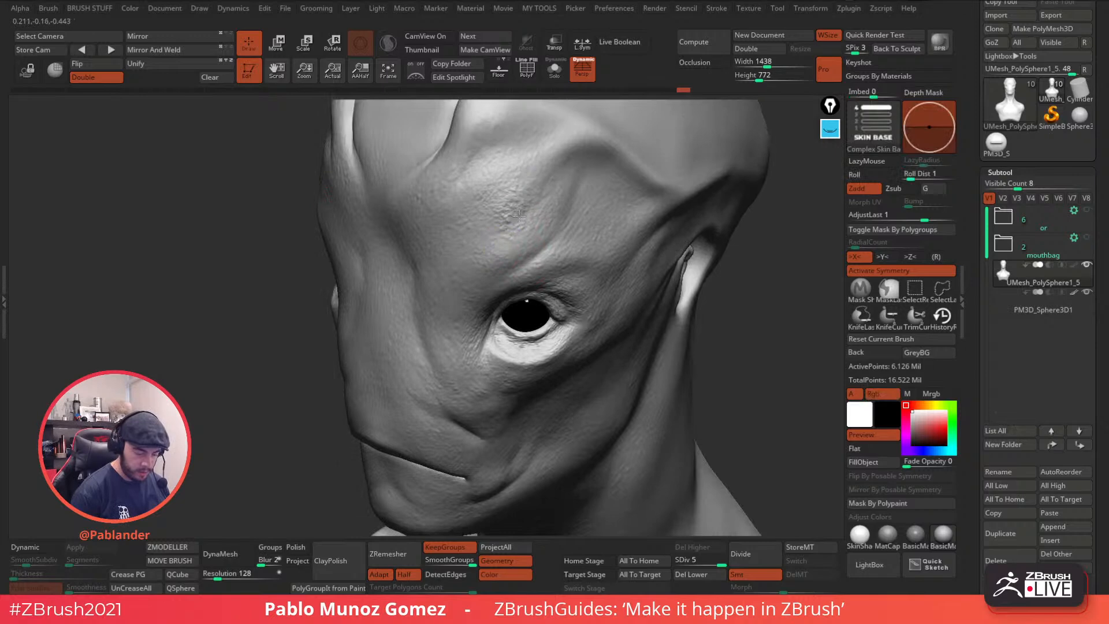
{"action": "left_click_drag", "start_coordinate": [477, 358], "coordinate": [537, 348], "text": "shift"}
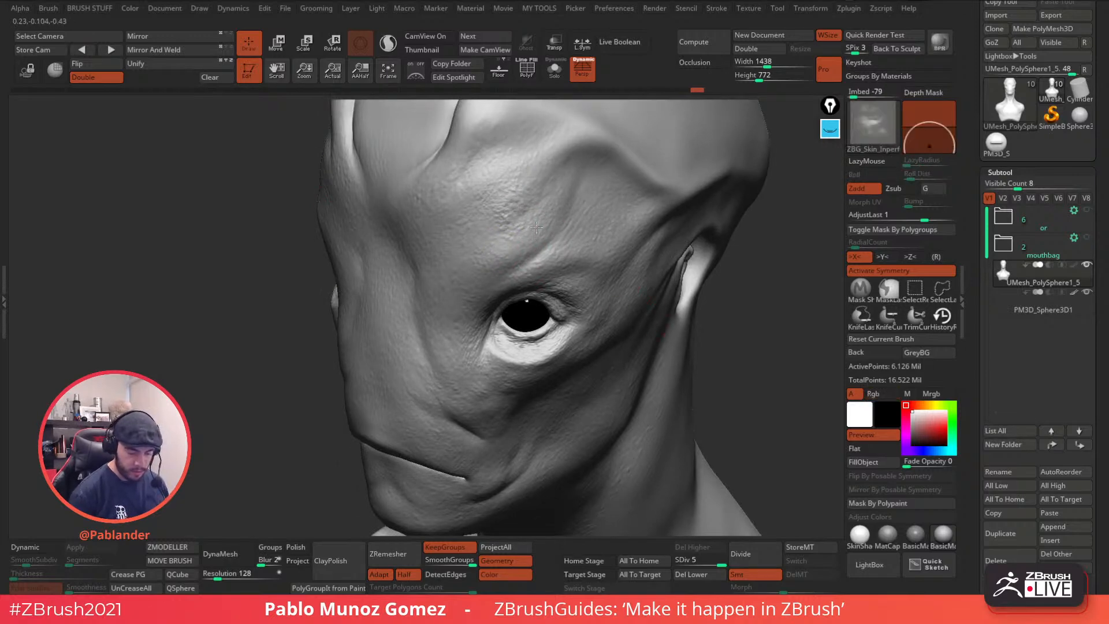
- Load the ZBG_Lip_Detailer brush from the brush library
{"action": "left_click", "coordinate": [863, 569]}
{"action": "left_click_drag", "start_coordinate": [616, 282], "coordinate": [562, 289]}
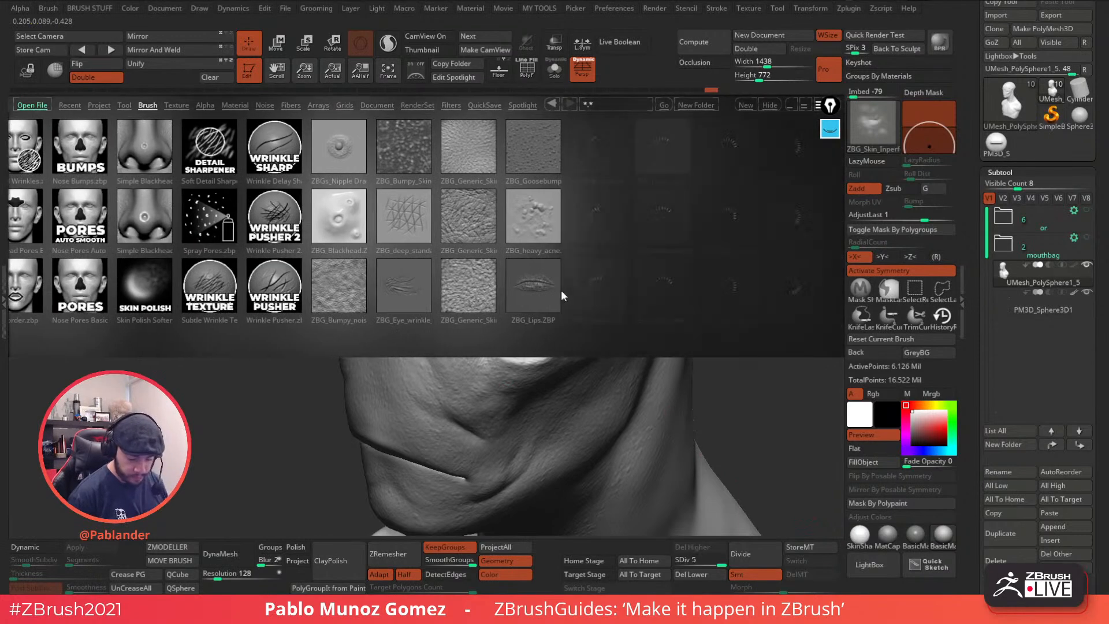
{"action": "double_click", "coordinate": [607, 157]}
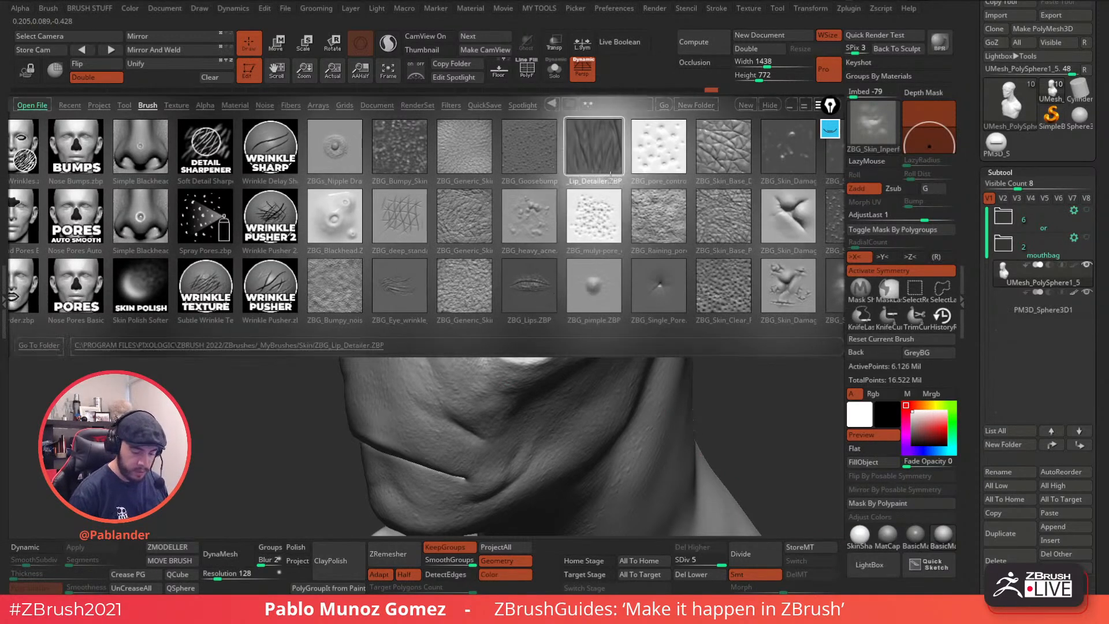
- Sculpt fine skin folds around the upper eyelid and below the inner corner of the eye with the Lip Detailer brush
{"action": "right_click_drag", "start_coordinate": [550, 261], "coordinate": [596, 216]}
{"action": "right_click", "coordinate": [550, 301]}
{"action": "key", "text": "space"}
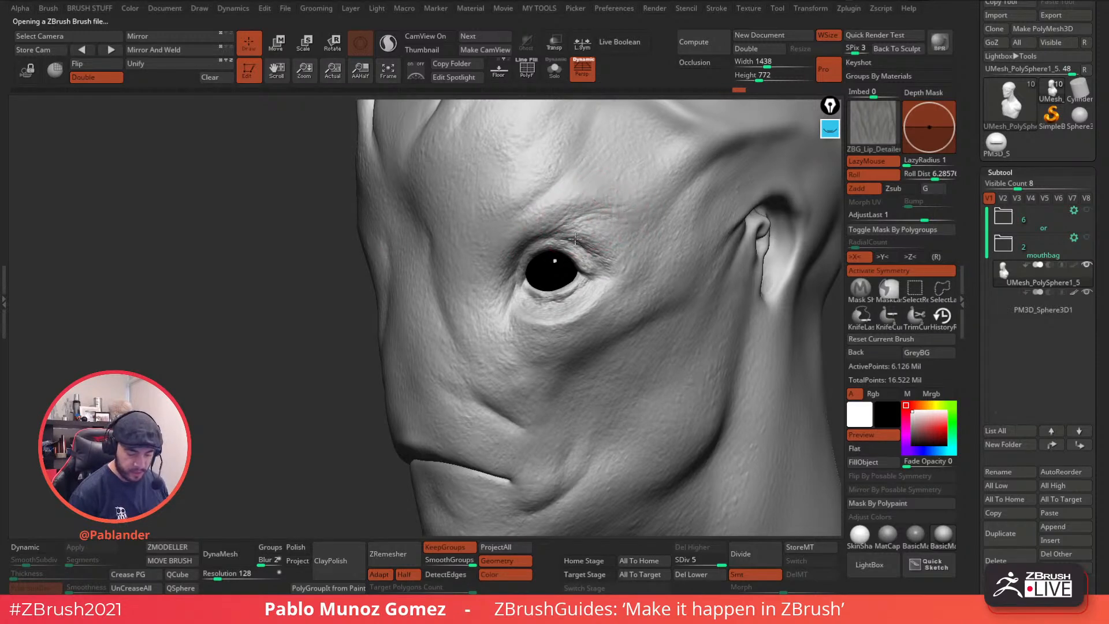
{"action": "mouse_move", "coordinate": [637, 266]}
{"action": "right_mouse_down"}
{"action": "mouse_move", "coordinate": [590, 294]}
{"action": "mouse_move", "coordinate": [541, 274]}
{"action": "right_mouse_up"}
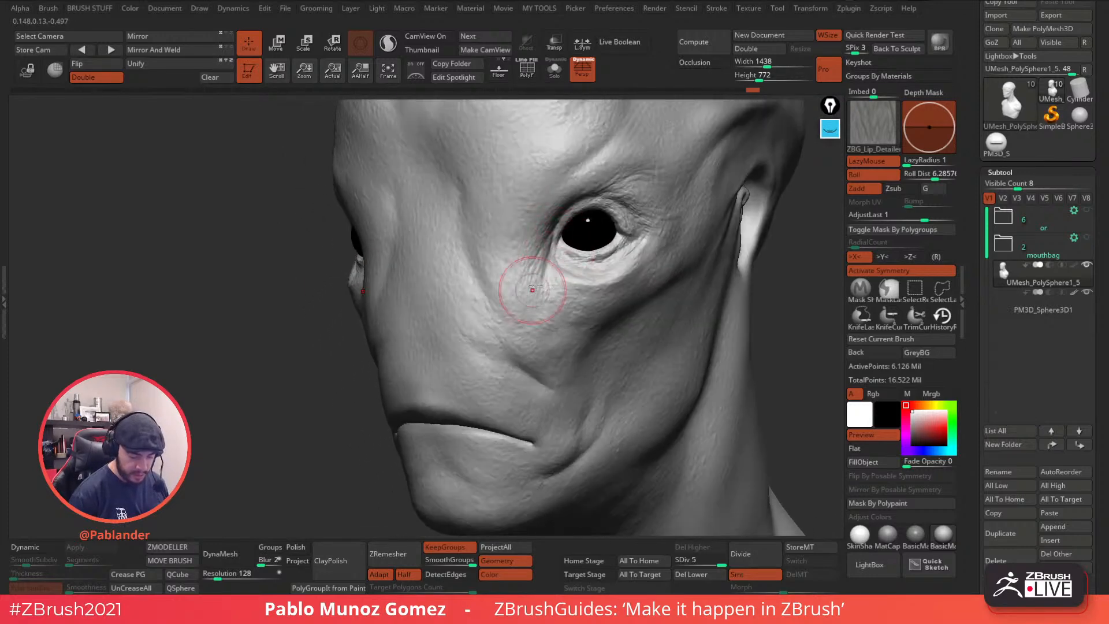
{"action": "mouse_move", "coordinate": [557, 283]}
{"action": "left_mouse_down"}
{"action": "mouse_move", "coordinate": [528, 298]}
{"action": "mouse_move", "coordinate": [550, 269]}
{"action": "left_mouse_up"}
{"action": "right_click_drag", "start_coordinate": [520, 286], "coordinate": [537, 215]}
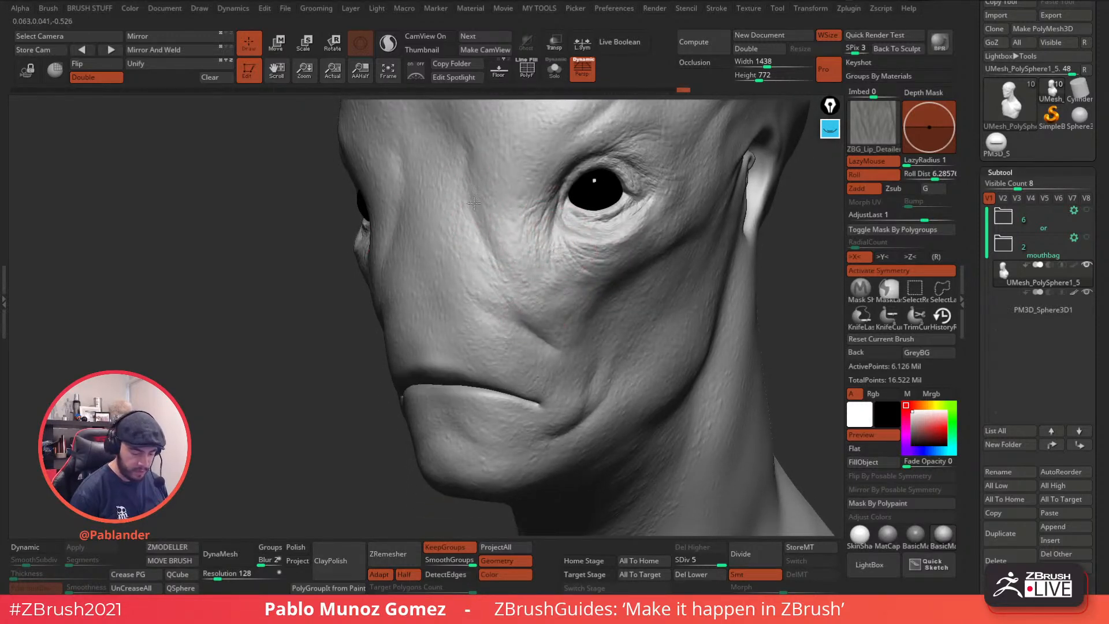
- Isolate the upper face polygroup and mouth interior by hiding the other parts, exposing the edge of the upper lip
{"action": "mouse_move", "coordinate": [490, 342]}
{"action": "right_mouse_down"}
{"action": "mouse_move", "coordinate": [621, 342]}
{"action": "mouse_move", "coordinate": [500, 305]}
{"action": "mouse_move", "coordinate": [512, 302]}
{"action": "mouse_move", "coordinate": [505, 275]}
{"action": "right_mouse_up"}
{"action": "left_click", "coordinate": [522, 285], "text": "ctrl+shift"}
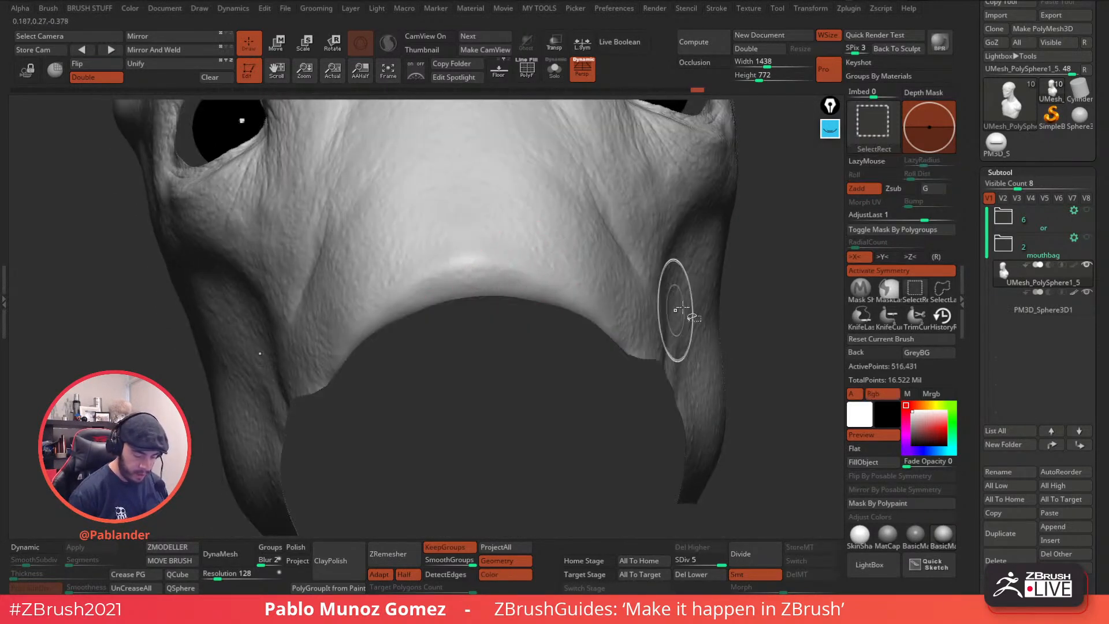
{"action": "left_click", "coordinate": [545, 309], "text": "ctrl+shift"}
{"action": "left_click_drag", "start_coordinate": [750, 252], "coordinate": [753, 259], "text": "ctrl+shift"}
{"action": "right_click_drag", "start_coordinate": [656, 261], "coordinate": [709, 254]}
{"action": "left_click_drag", "start_coordinate": [732, 243], "coordinate": [736, 264], "text": "ctrl+shift"}
{"action": "mouse_move", "coordinate": [613, 310]}
{"action": "right_mouse_down"}
{"action": "mouse_move", "coordinate": [604, 379]}
{"action": "mouse_move", "coordinate": [523, 301]}
{"action": "mouse_move", "coordinate": [522, 108]}
{"action": "right_mouse_up"}
{"action": "right_click_drag", "start_coordinate": [542, 425], "coordinate": [541, 264], "text": "alt"}
{"action": "left_click", "coordinate": [537, 383], "text": "ctrl+shift"}
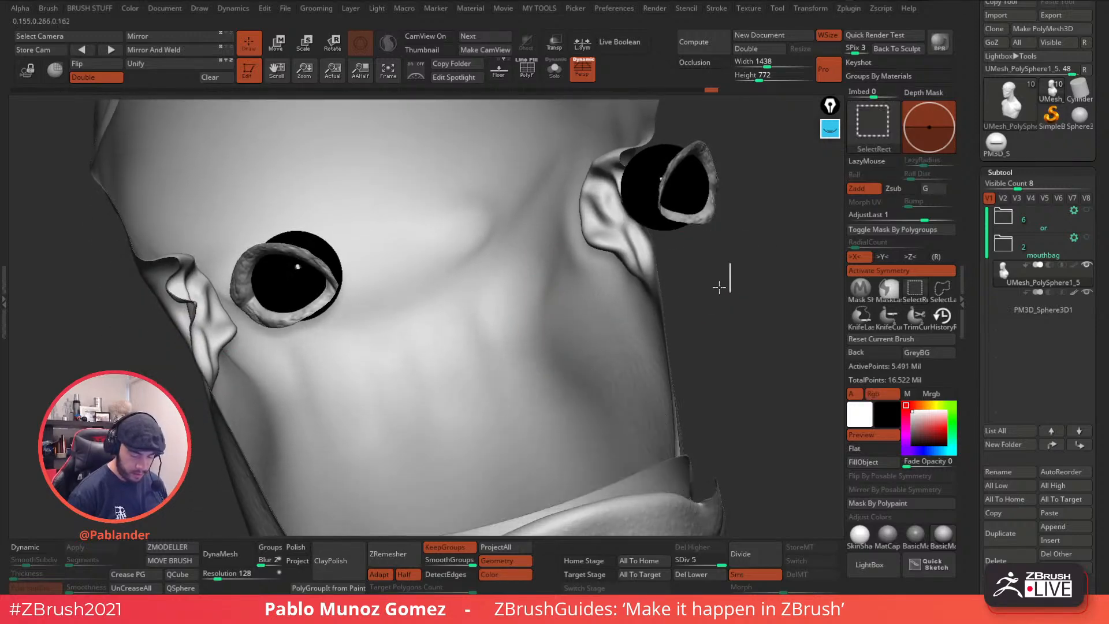
{"action": "left_click", "coordinate": [715, 272], "text": "ctrl+shift"}
{"action": "right_click_drag", "start_coordinate": [715, 272], "coordinate": [544, 261]}
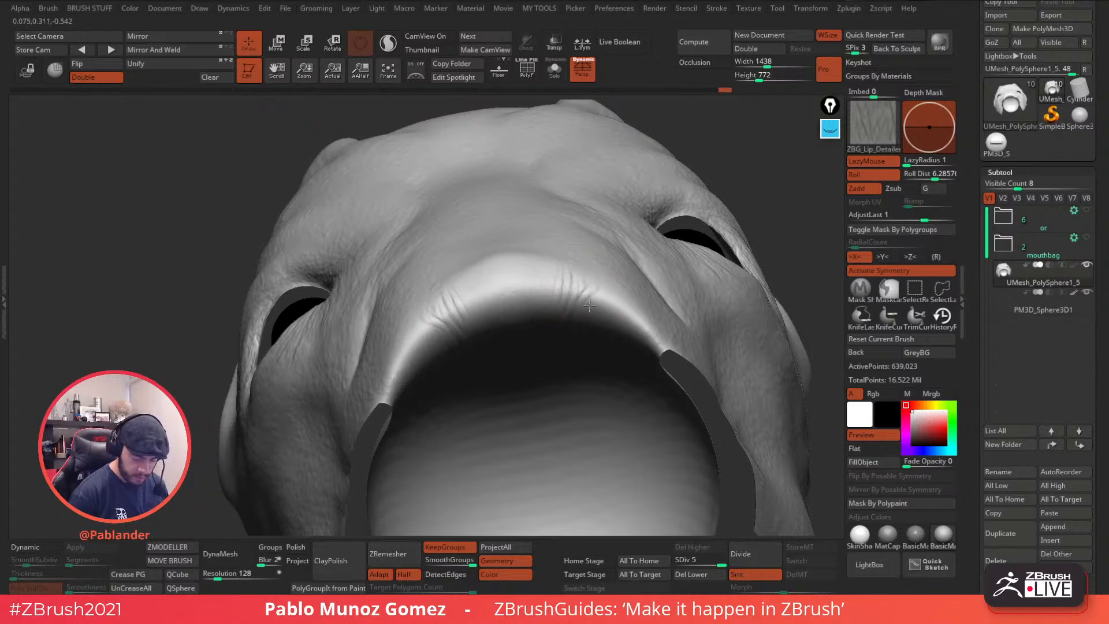
- Sculpt symmetrical creases along the edge of the upper lip out to the mouth corners
{"action": "right_click_drag", "start_coordinate": [536, 320], "coordinate": [641, 289]}
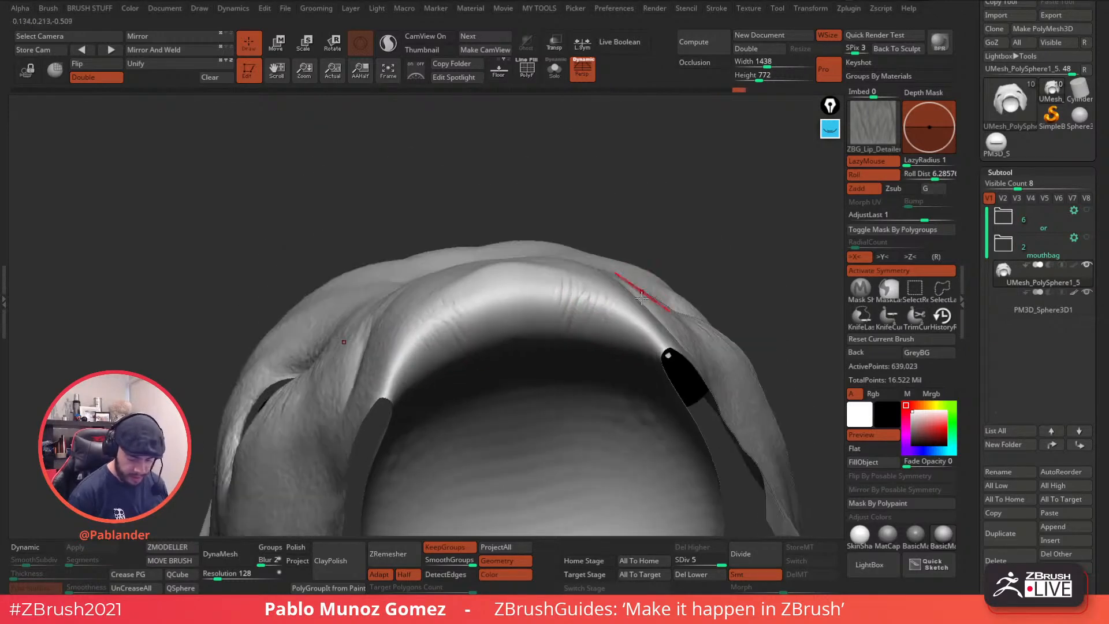
{"action": "mouse_move", "coordinate": [632, 334]}
{"action": "right_mouse_down"}
{"action": "mouse_move", "coordinate": [646, 383]}
{"action": "mouse_move", "coordinate": [657, 360]}
{"action": "mouse_move", "coordinate": [586, 322]}
{"action": "right_mouse_up"}
{"action": "key", "text": "space"}
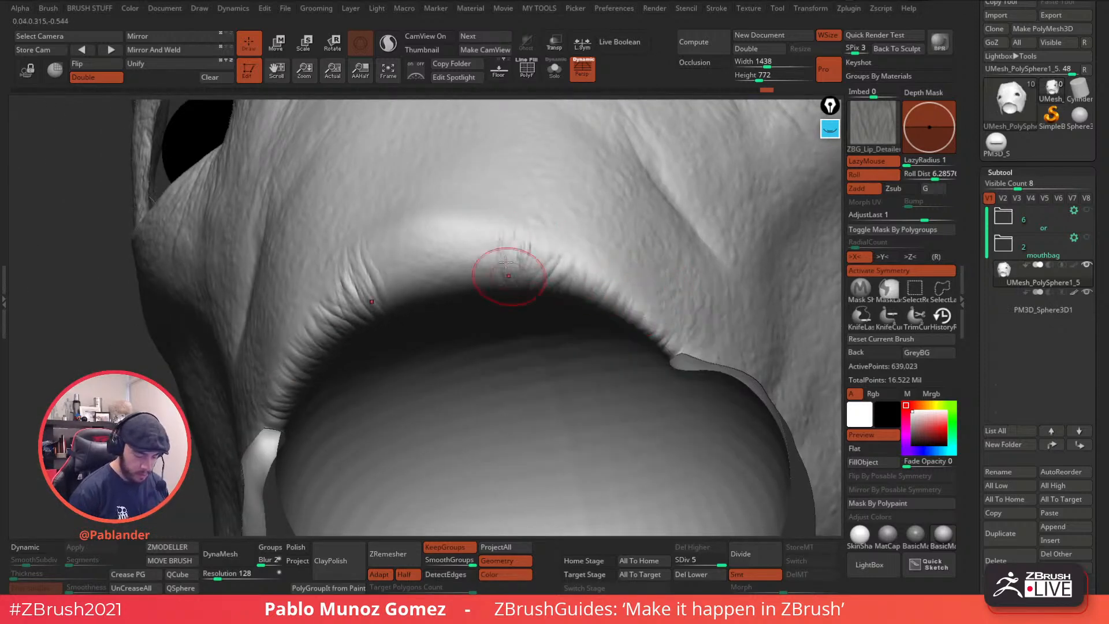
- Add irregular creases across the middle of the upper lip with X symmetry turned off, and restore the symmetry
{"action": "key", "text": "x"}
{"action": "left_click_drag", "start_coordinate": [400, 256], "coordinate": [420, 293]}
{"action": "right_click_drag", "start_coordinate": [449, 246], "coordinate": [466, 235]}
{"action": "left_click_drag", "start_coordinate": [466, 235], "coordinate": [454, 317]}
{"action": "left_click_drag", "start_coordinate": [397, 283], "coordinate": [412, 306]}
{"action": "right_click_drag", "start_coordinate": [452, 282], "coordinate": [462, 252]}
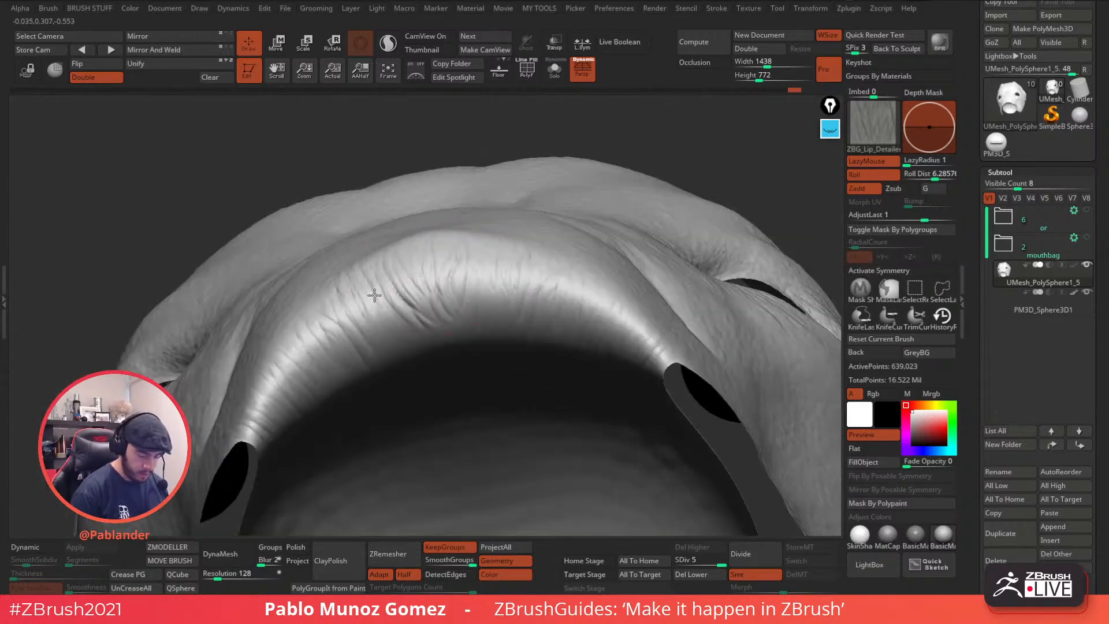
{"action": "left_click_drag", "start_coordinate": [485, 264], "coordinate": [457, 315]}
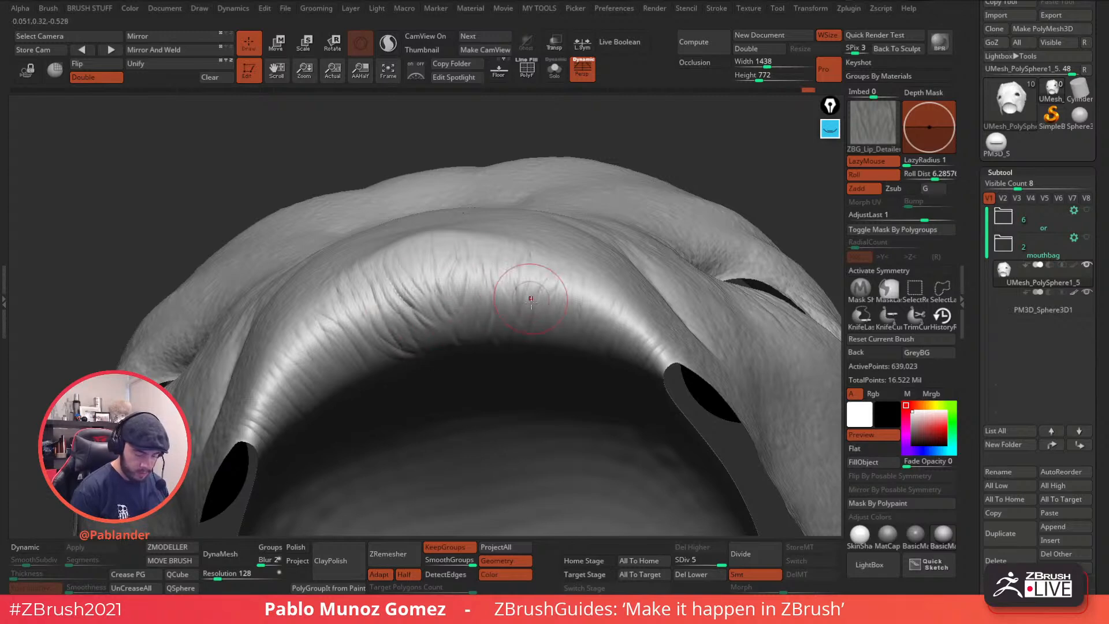
{"action": "key", "text": "x"}
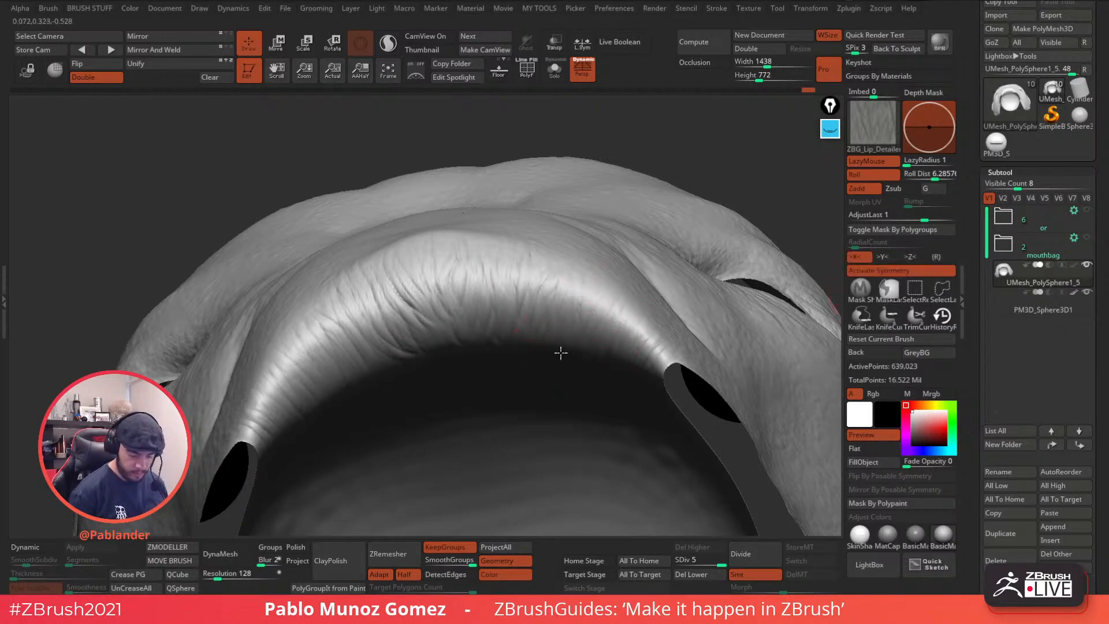
- Extend the crease detail along the front and outer parts of the upper lip
{"action": "mouse_move", "coordinate": [566, 343]}
{"action": "right_mouse_down"}
{"action": "mouse_move", "coordinate": [556, 277]}
{"action": "mouse_move", "coordinate": [564, 240]}
{"action": "mouse_move", "coordinate": [572, 326]}
{"action": "mouse_move", "coordinate": [597, 302]}
{"action": "right_mouse_up"}
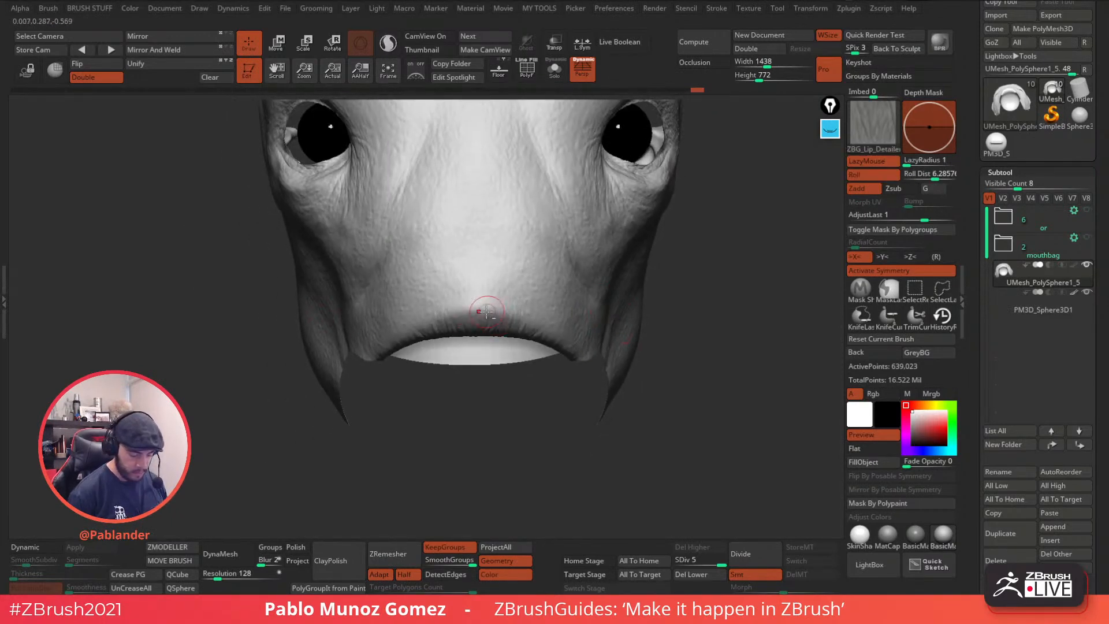
{"action": "right_click_drag", "start_coordinate": [496, 322], "coordinate": [507, 310], "text": "ctrl"}
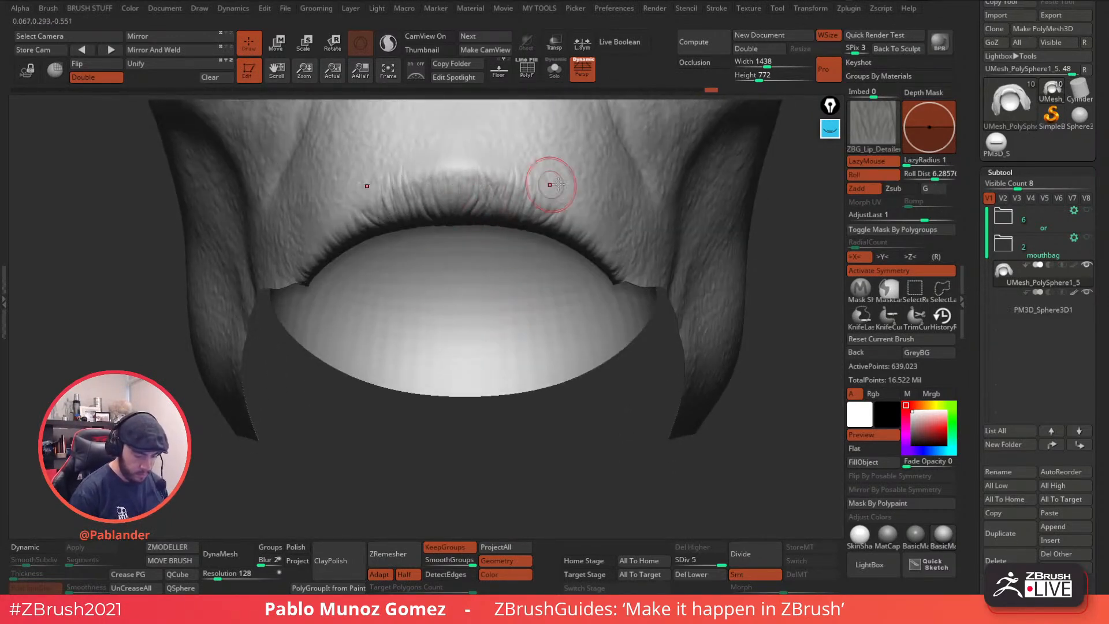
{"action": "mouse_move", "coordinate": [577, 236]}
{"action": "left_mouse_down"}
{"action": "mouse_move", "coordinate": [532, 173]}
{"action": "mouse_move", "coordinate": [358, 230]}
{"action": "left_mouse_up"}
- Invert the visibility to expose the lower lip and sculpt symmetrical creases along its edge
{"action": "left_click_drag", "start_coordinate": [780, 249], "coordinate": [784, 287], "text": "ctrl+shift"}
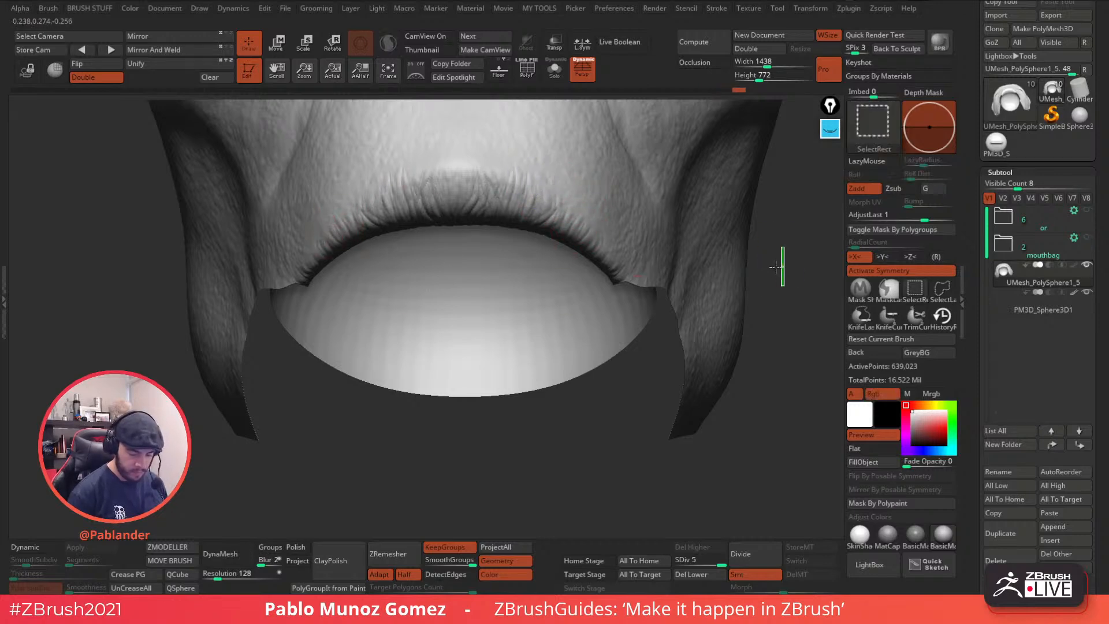
{"action": "right_click_drag", "start_coordinate": [547, 290], "coordinate": [528, 375]}
{"action": "right_click_drag", "start_coordinate": [483, 233], "coordinate": [506, 329]}
{"action": "mouse_move", "coordinate": [513, 320]}
{"action": "left_mouse_down"}
{"action": "mouse_move", "coordinate": [525, 287]}
{"action": "mouse_move", "coordinate": [545, 287]}
{"action": "mouse_move", "coordinate": [556, 309]}
{"action": "left_mouse_up"}
{"action": "left_click_drag", "start_coordinate": [612, 289], "coordinate": [487, 297]}
- Turn off X symmetry and fill the middle of the lower lip with irregular creases
{"action": "key", "text": "x"}
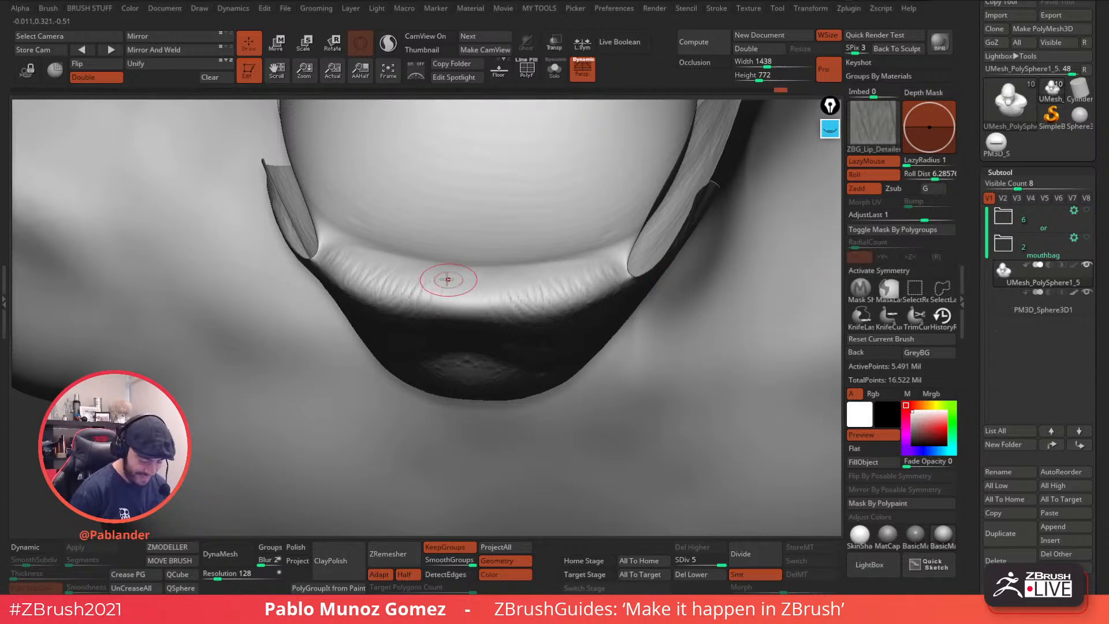
{"action": "right_click_drag", "start_coordinate": [463, 287], "coordinate": [480, 317]}
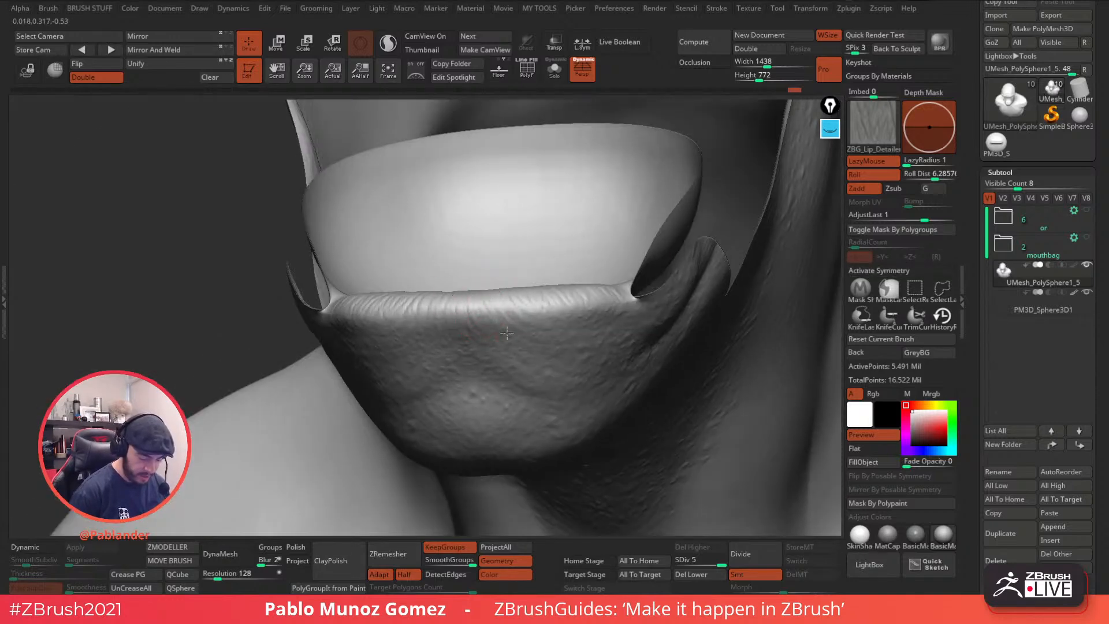
{"action": "right_click_drag", "start_coordinate": [633, 341], "coordinate": [595, 242], "text": "ctrl"}
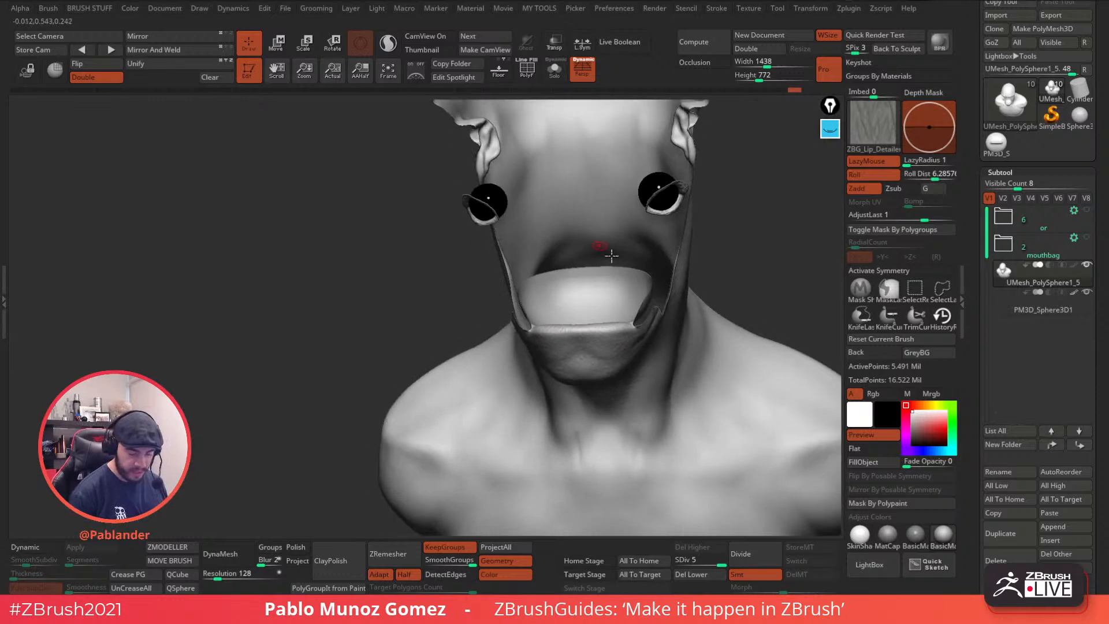
- Show the whole head again and turn X symmetry back on
{"action": "left_click", "coordinate": [730, 216], "text": "ctrl+shift"}
{"action": "right_click_drag", "start_coordinate": [694, 276], "coordinate": [532, 356], "text": "shift"}
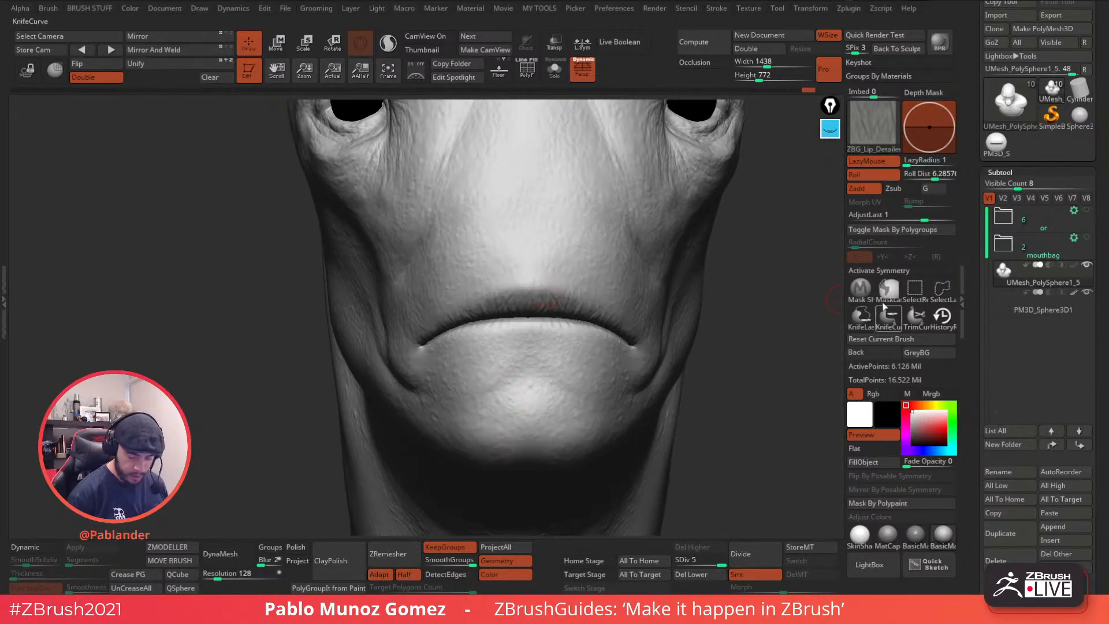
{"action": "key", "text": "x"}
- Refine the upper lip creases and blend them into the surrounding skin with the Complex Skin Base texture
{"action": "mouse_move", "coordinate": [559, 279]}
{"action": "left_mouse_down", "text": "shift"}
{"action": "mouse_move", "coordinate": [549, 276]}
{"action": "mouse_move", "coordinate": [566, 292]}
{"action": "left_mouse_up", "text": "shift"}
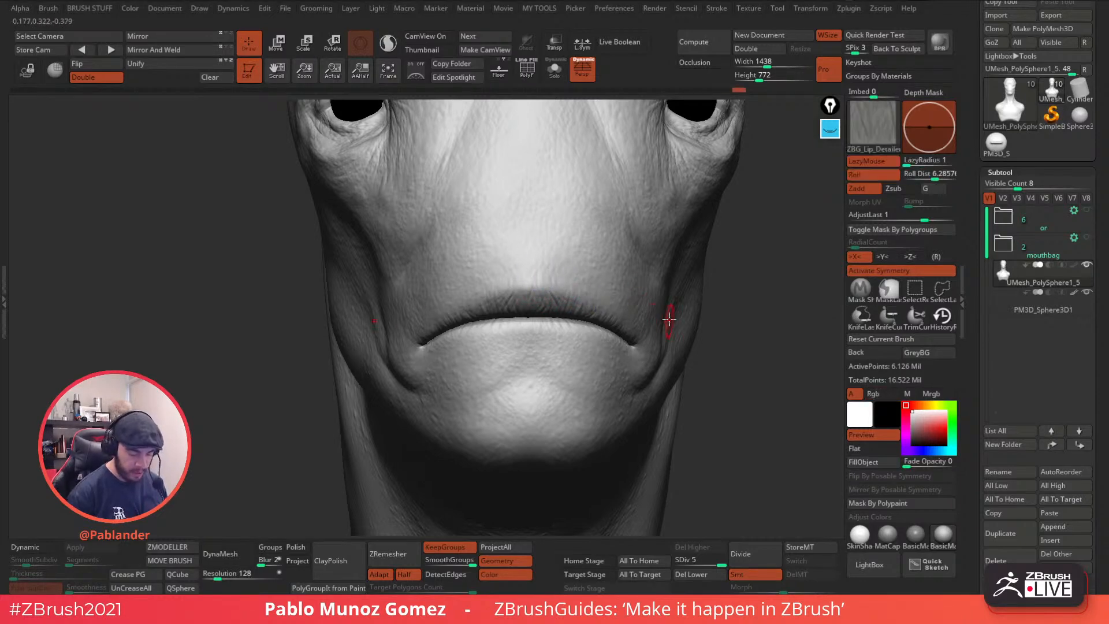
{"action": "right_click_drag", "start_coordinate": [659, 307], "coordinate": [617, 331], "text": "alt"}
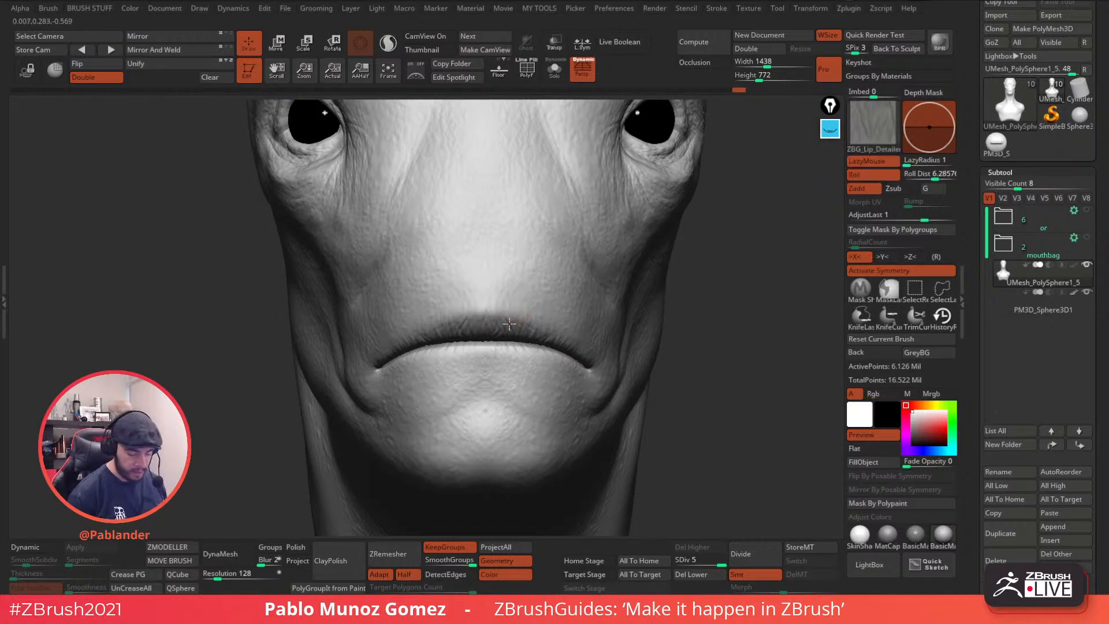
{"action": "left_click_drag", "start_coordinate": [504, 331], "coordinate": [505, 341]}
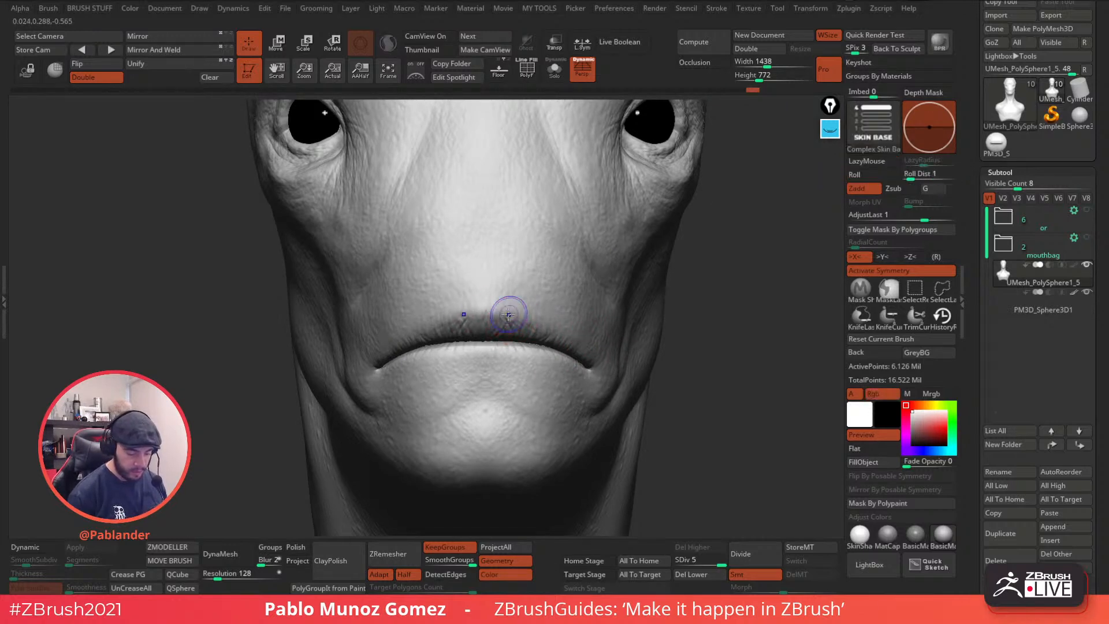
- Load the Wrinkle Pusher brush from the skin brush library
{"action": "mouse_move", "coordinate": [583, 315]}
{"action": "right_mouse_down", "text": "ctrl"}
{"action": "mouse_move", "coordinate": [626, 322]}
{"action": "mouse_move", "coordinate": [585, 327]}
{"action": "right_mouse_up", "text": "ctrl"}
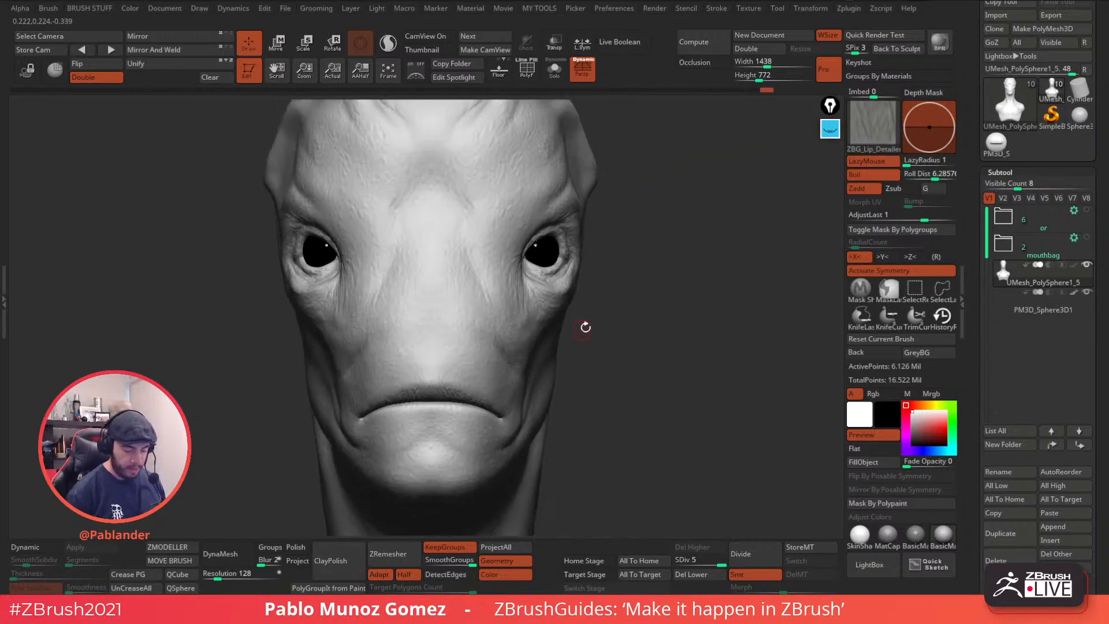
{"action": "left_click", "coordinate": [869, 565]}
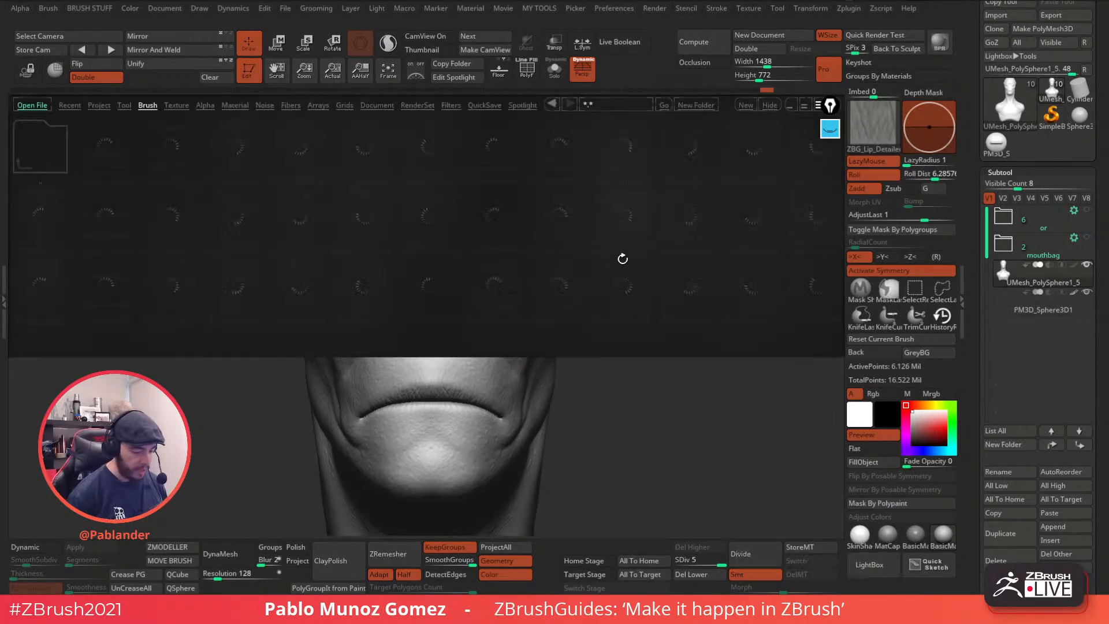
{"action": "left_click", "coordinate": [684, 268]}
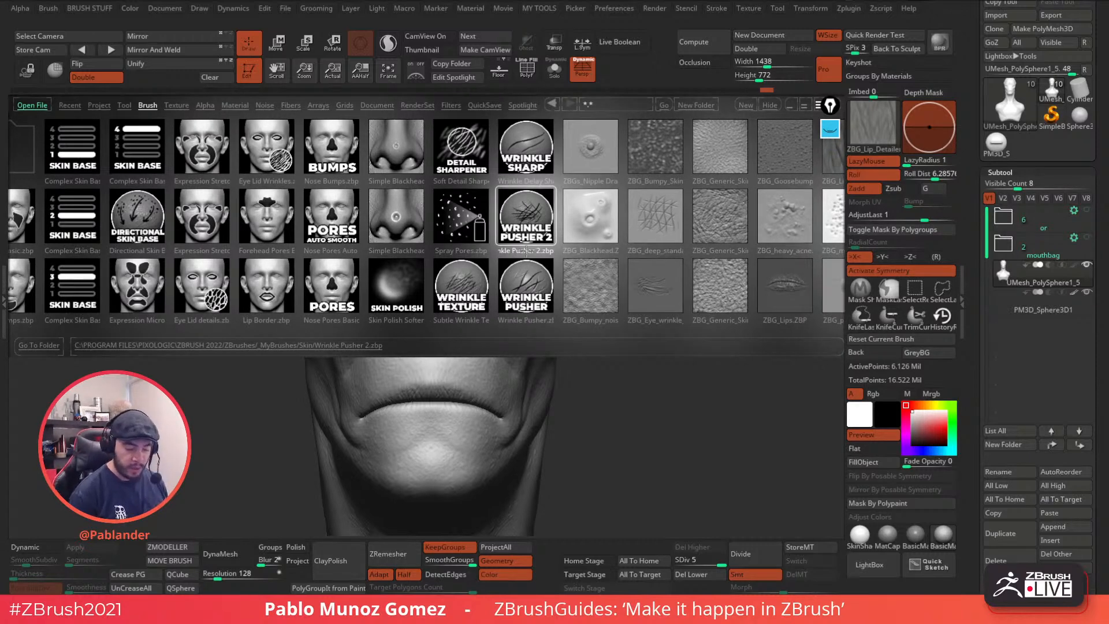
{"action": "left_click", "coordinate": [529, 282]}
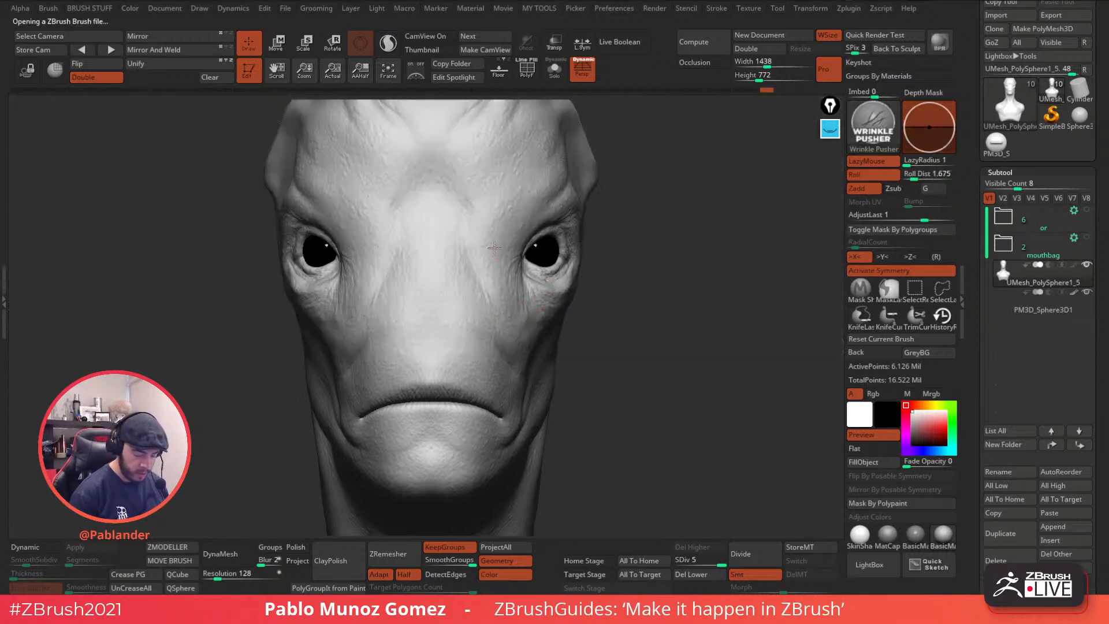
- Try thin symmetrical wrinkle lines down both sides of the nose bridge, then undo them
{"action": "key", "text": "ctrl+z"}
{"action": "mouse_move", "coordinate": [475, 276]}
{"action": "right_mouse_down", "text": "ctrl"}
{"action": "mouse_move", "coordinate": [424, 274]}
{"action": "mouse_move", "coordinate": [523, 257]}
{"action": "right_mouse_up", "text": "ctrl"}
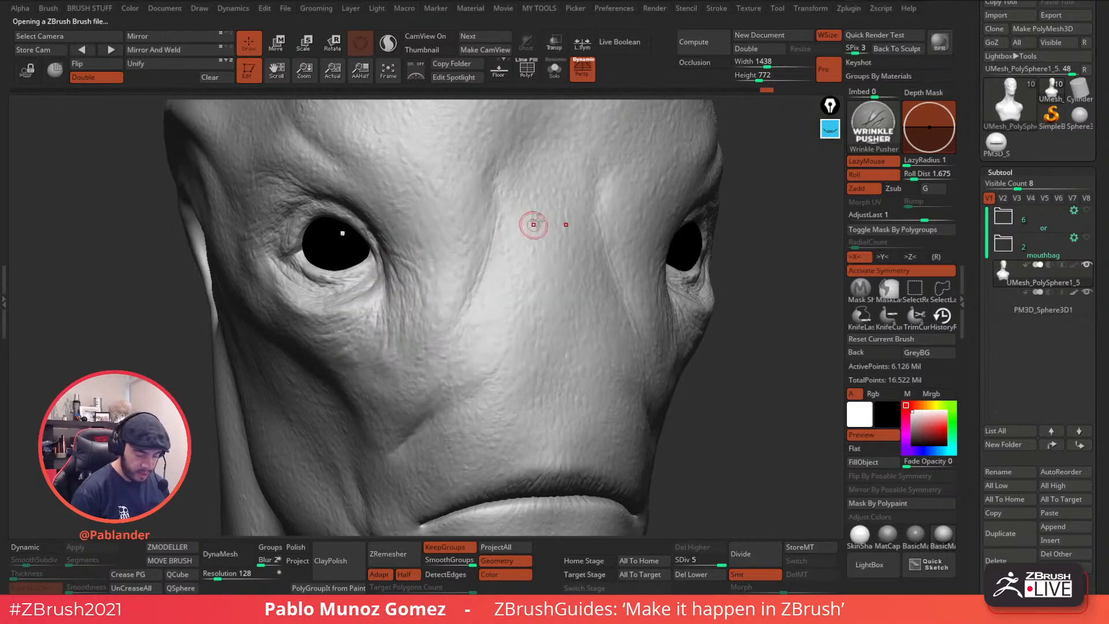
{"action": "left_click_drag", "start_coordinate": [540, 194], "coordinate": [501, 290]}
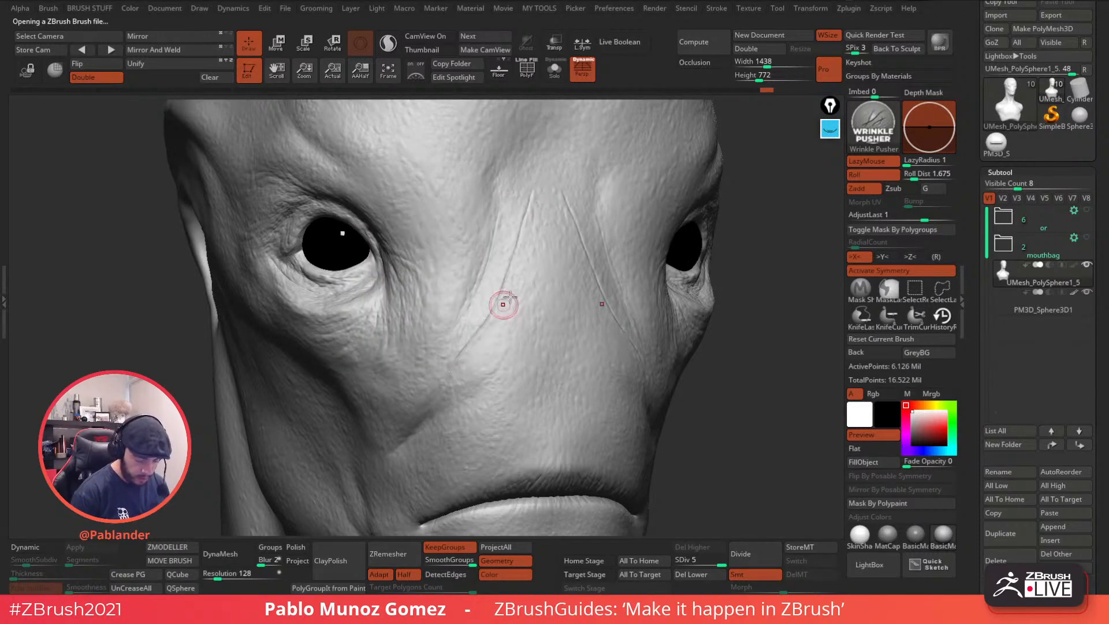
{"action": "right_click_drag", "start_coordinate": [584, 213], "coordinate": [531, 254], "text": "ctrl"}
{"action": "right_click_drag", "start_coordinate": [503, 315], "coordinate": [525, 252]}
{"action": "key", "text": "ctrl+z"}
- Test crossing Wrinkle Pusher strokes on the smooth area at the top of the forehead, then undo them
{"action": "right_click_drag", "start_coordinate": [510, 203], "coordinate": [527, 227]}
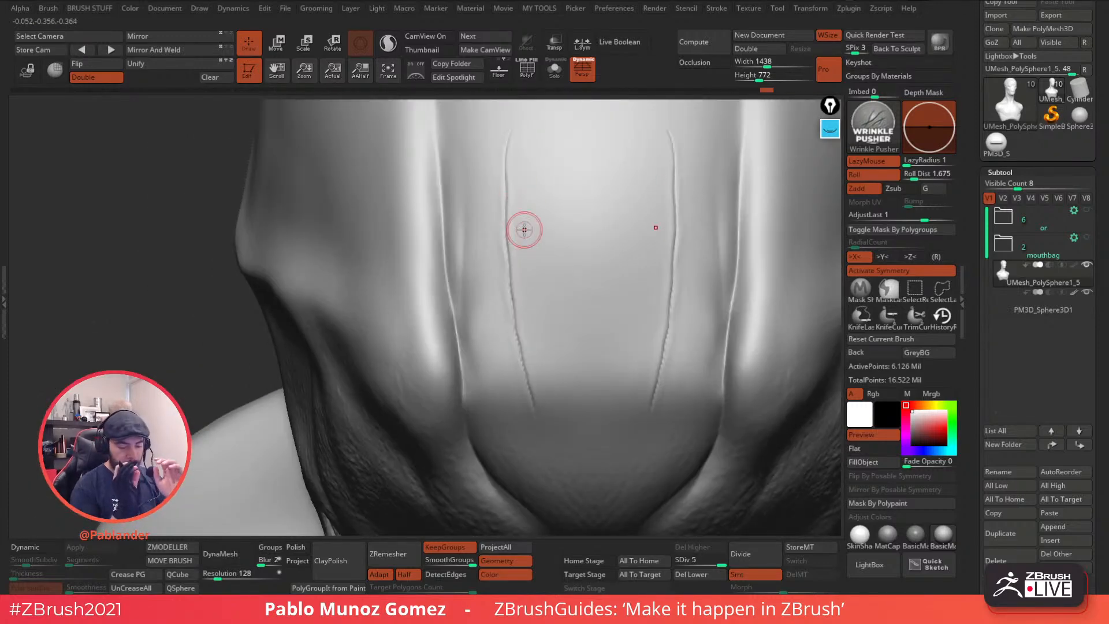
{"action": "right_click_drag", "start_coordinate": [524, 229], "coordinate": [539, 303], "text": "ctrl"}
{"action": "right_click_drag", "start_coordinate": [532, 245], "coordinate": [541, 275], "text": "ctrl"}
{"action": "mouse_move", "coordinate": [560, 232]}
{"action": "left_mouse_down"}
{"action": "mouse_move", "coordinate": [519, 339]}
{"action": "mouse_move", "coordinate": [543, 313]}
{"action": "left_mouse_up"}
{"action": "left_click_drag", "start_coordinate": [523, 252], "coordinate": [557, 306]}
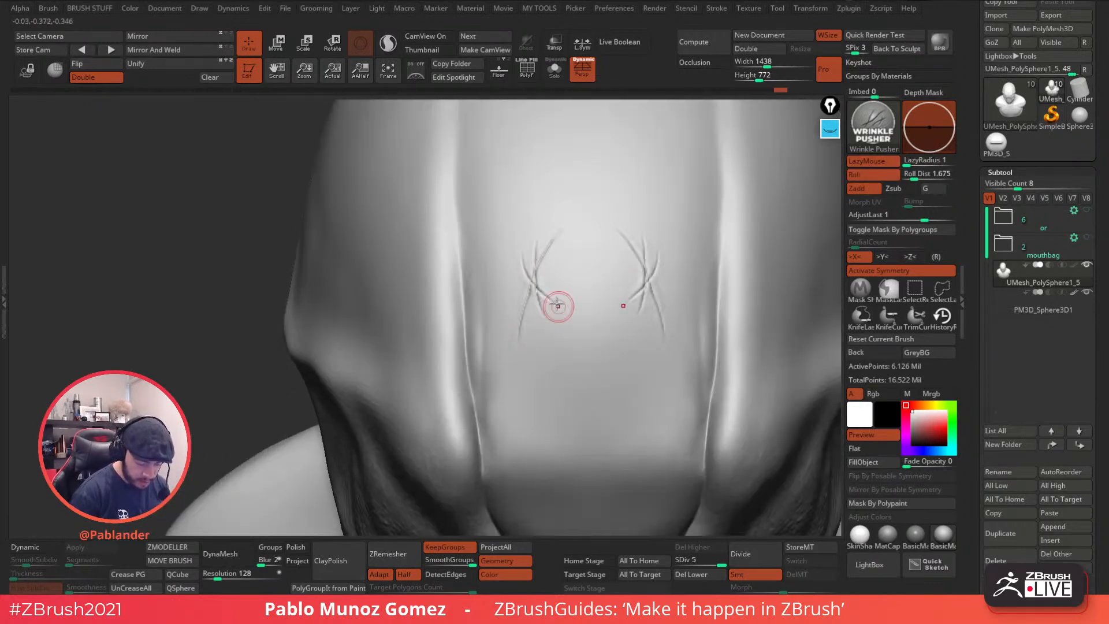
{"action": "mouse_move", "coordinate": [554, 297]}
{"action": "right_mouse_down", "text": "ctrl"}
{"action": "mouse_move", "coordinate": [561, 290]}
{"action": "mouse_move", "coordinate": [545, 298]}
{"action": "right_mouse_up", "text": "ctrl"}
{"action": "left_click_drag", "start_coordinate": [556, 270], "coordinate": [485, 330]}
{"action": "left_click_drag", "start_coordinate": [558, 290], "coordinate": [482, 333]}
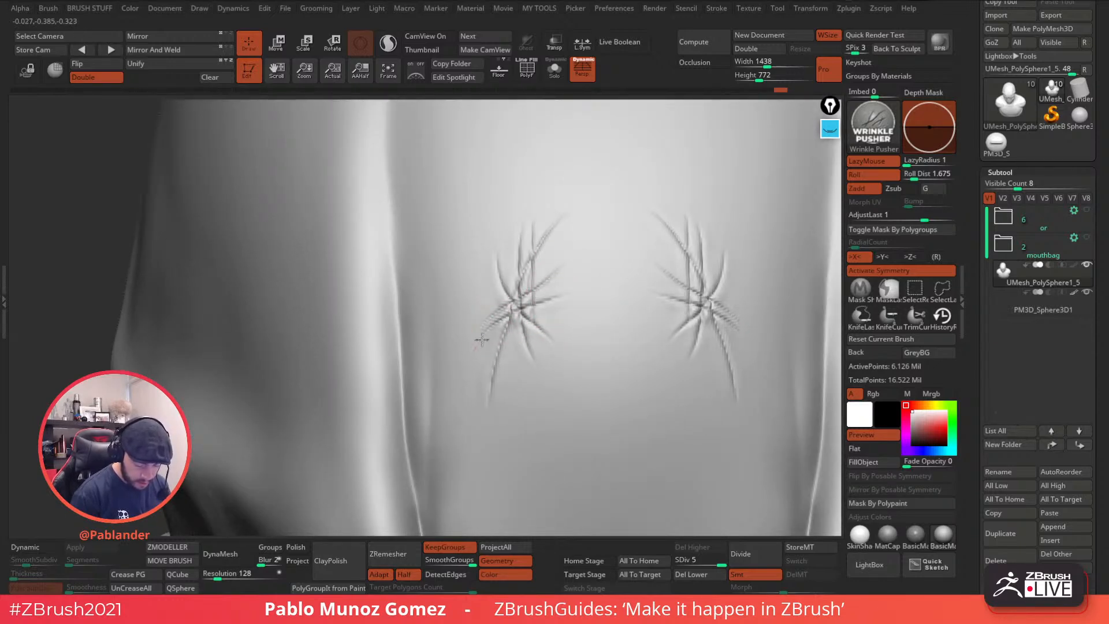
{"action": "left_click_drag", "start_coordinate": [559, 289], "coordinate": [501, 345]}
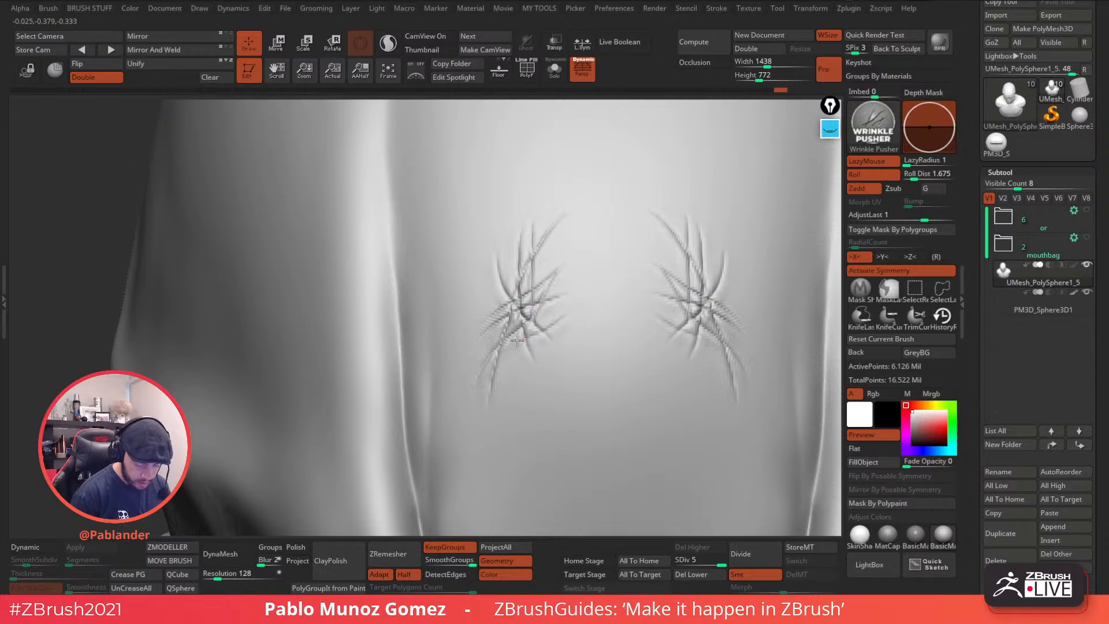
{"action": "key", "text": "ctrl+z"}
{"action": "key", "text": "ctrl+z"}
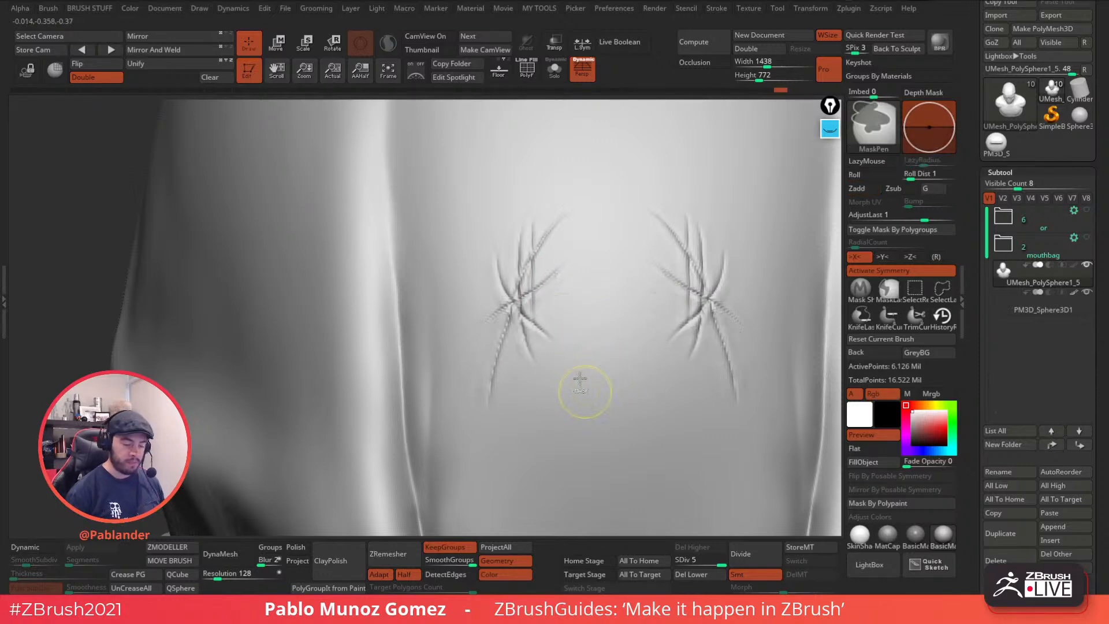
{"action": "key", "text": "ctrl+z"}
{"action": "key", "text": "ctrl+z"}
{"action": "key", "text": "ctrl+z"}
- Sculpt a crease along the lower inner end of the forehead ridges and soften it into the skin
{"action": "mouse_move", "coordinate": [565, 379]}
{"action": "right_mouse_down", "text": "ctrl"}
{"action": "mouse_move", "coordinate": [534, 280]}
{"action": "mouse_move", "coordinate": [544, 243]}
{"action": "right_mouse_up", "text": "ctrl"}
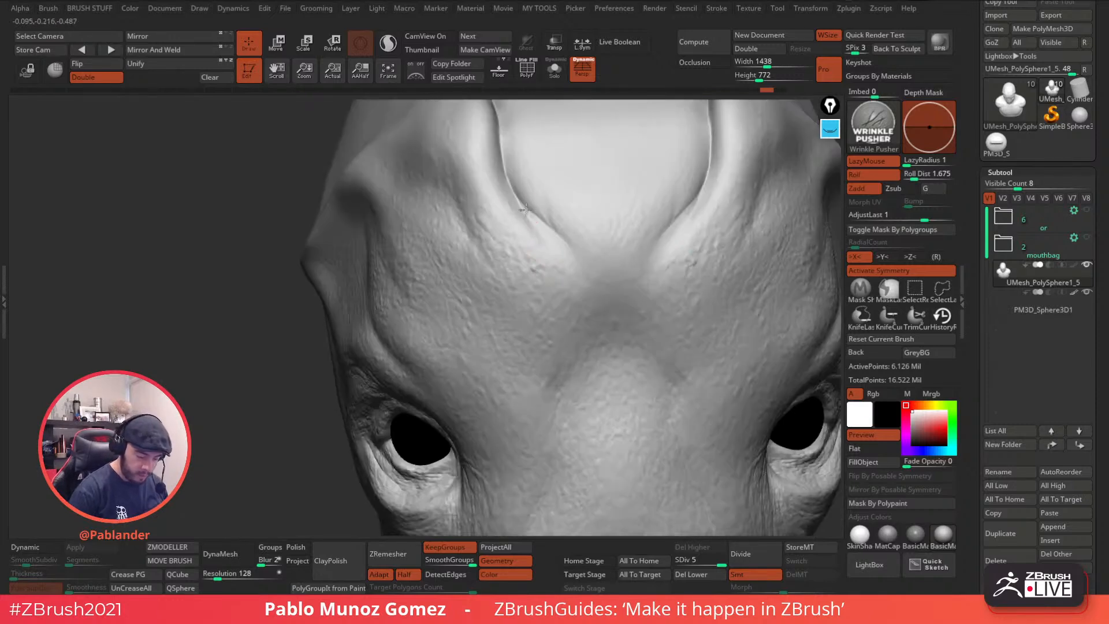
{"action": "left_click_drag", "start_coordinate": [538, 186], "coordinate": [586, 273]}
{"action": "left_click_drag", "start_coordinate": [553, 210], "coordinate": [581, 251], "text": "shift"}
- Sculpt long symmetrical wrinkles down the sides of the nose bridge and into the diagonal crease on the cheek
{"action": "right_click_drag", "start_coordinate": [579, 409], "coordinate": [595, 234]}
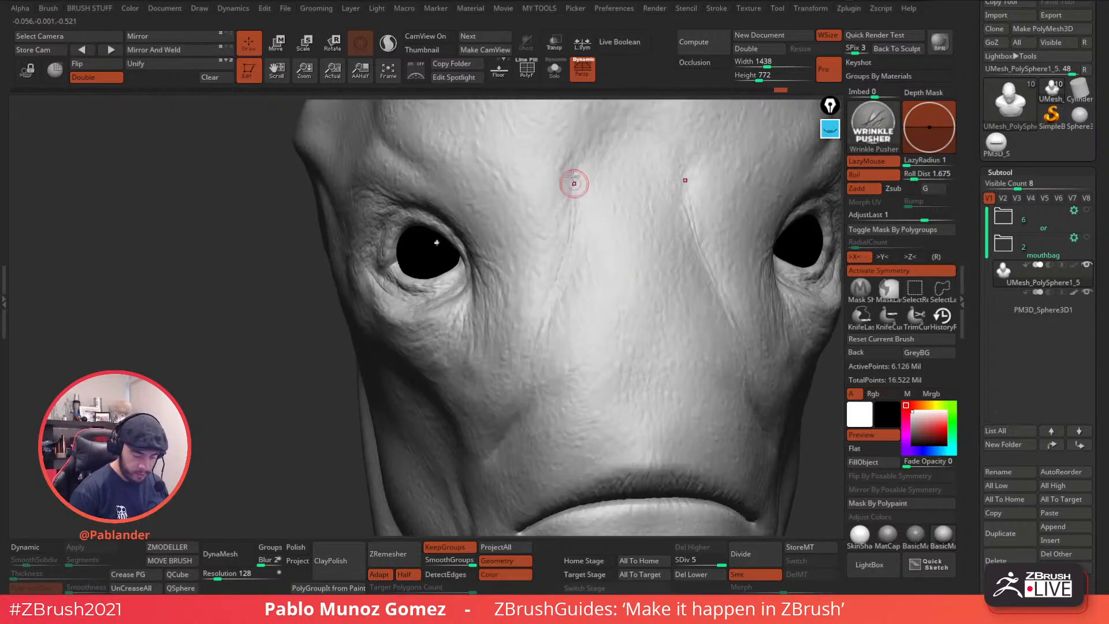
{"action": "mouse_move", "coordinate": [512, 333]}
{"action": "right_mouse_down"}
{"action": "mouse_move", "coordinate": [584, 247]}
{"action": "mouse_move", "coordinate": [574, 287]}
{"action": "right_mouse_up"}
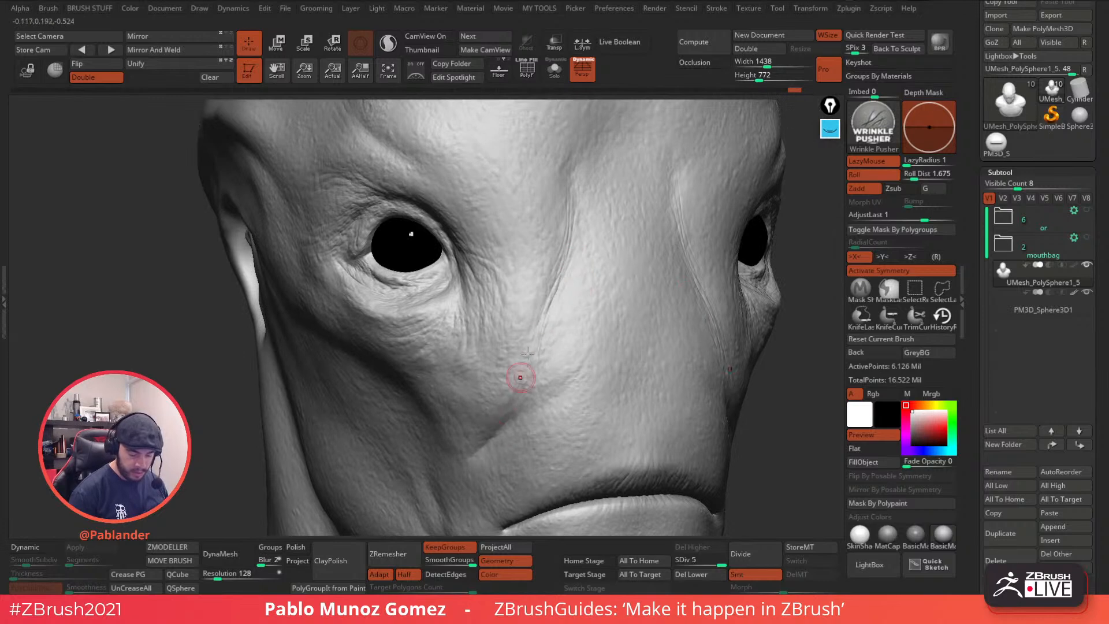
{"action": "left_click_drag", "start_coordinate": [564, 341], "coordinate": [543, 396]}
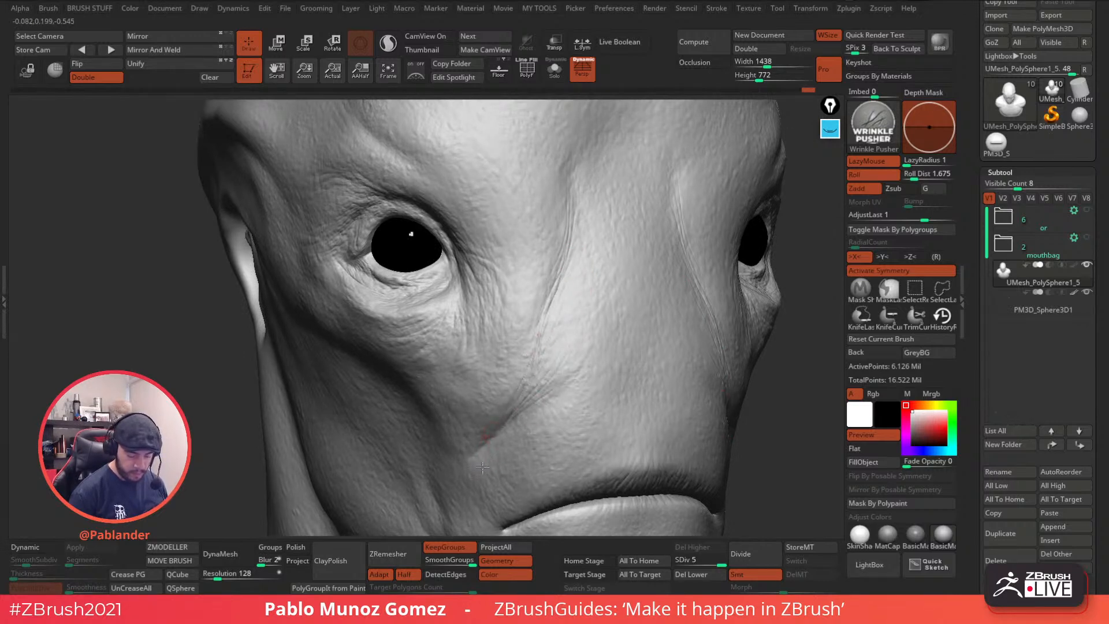
{"action": "mouse_move", "coordinate": [558, 388]}
{"action": "right_mouse_down"}
{"action": "mouse_move", "coordinate": [574, 347]}
{"action": "mouse_move", "coordinate": [570, 291]}
{"action": "right_mouse_up"}
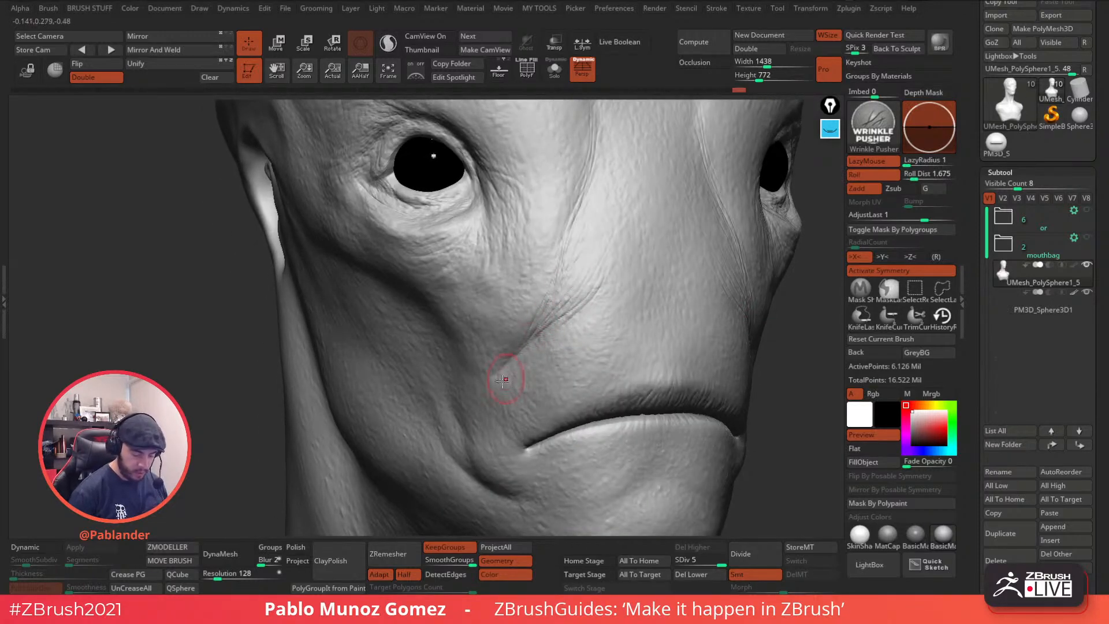
- Extend the diagonal cheek crease toward the mouth corner with additional fine wrinkle strokes
{"action": "right_click_drag", "start_coordinate": [501, 386], "coordinate": [509, 344]}
{"action": "mouse_move", "coordinate": [531, 343]}
{"action": "left_mouse_down"}
{"action": "mouse_move", "coordinate": [508, 372]}
{"action": "mouse_move", "coordinate": [495, 366]}
{"action": "mouse_move", "coordinate": [480, 394]}
{"action": "left_mouse_up"}
{"action": "mouse_move", "coordinate": [530, 353]}
{"action": "left_mouse_down"}
{"action": "mouse_move", "coordinate": [504, 400]}
{"action": "mouse_move", "coordinate": [475, 384]}
{"action": "mouse_move", "coordinate": [454, 326]}
{"action": "mouse_move", "coordinate": [457, 381]}
{"action": "mouse_move", "coordinate": [563, 348]}
{"action": "left_mouse_up"}
{"action": "key", "text": "4"}
{"action": "key", "text": "3"}
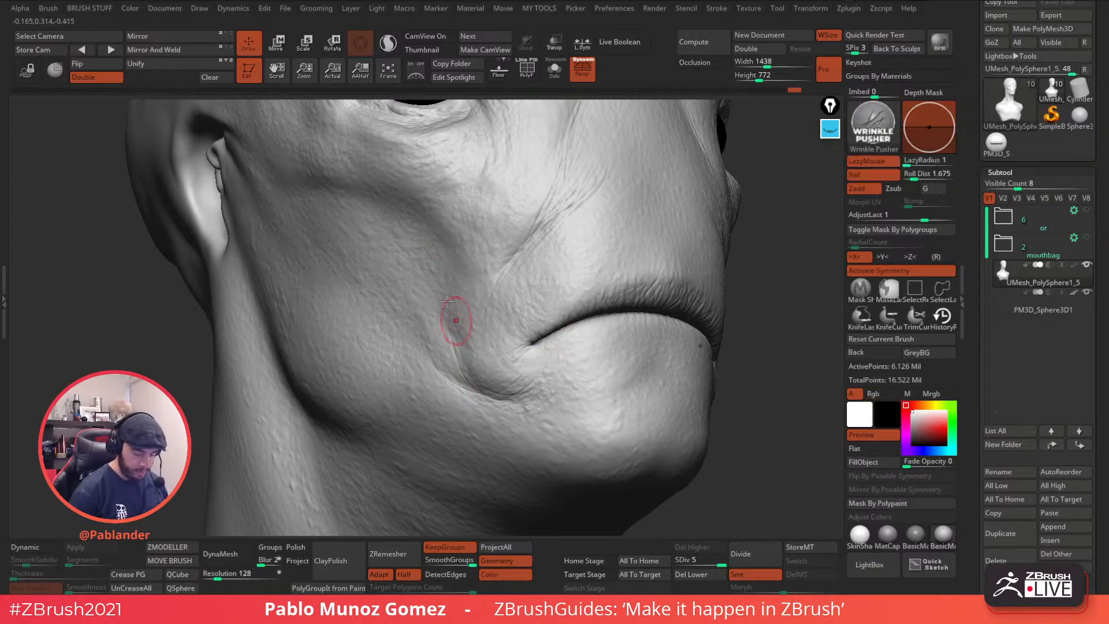
- Sculpt wrinkles along the cheek fold that curves behind the mouth corner
{"action": "left_click_drag", "start_coordinate": [435, 300], "coordinate": [439, 292]}
{"action": "right_click_drag", "start_coordinate": [491, 224], "coordinate": [485, 310], "text": "alt"}
{"action": "left_click_drag", "start_coordinate": [402, 299], "coordinate": [444, 333]}
- Sculpt symmetrical curved wrinkles across the chin below the lower lip
{"action": "mouse_move", "coordinate": [513, 388]}
{"action": "right_mouse_down"}
{"action": "mouse_move", "coordinate": [451, 381]}
{"action": "mouse_move", "coordinate": [522, 362]}
{"action": "right_mouse_up"}
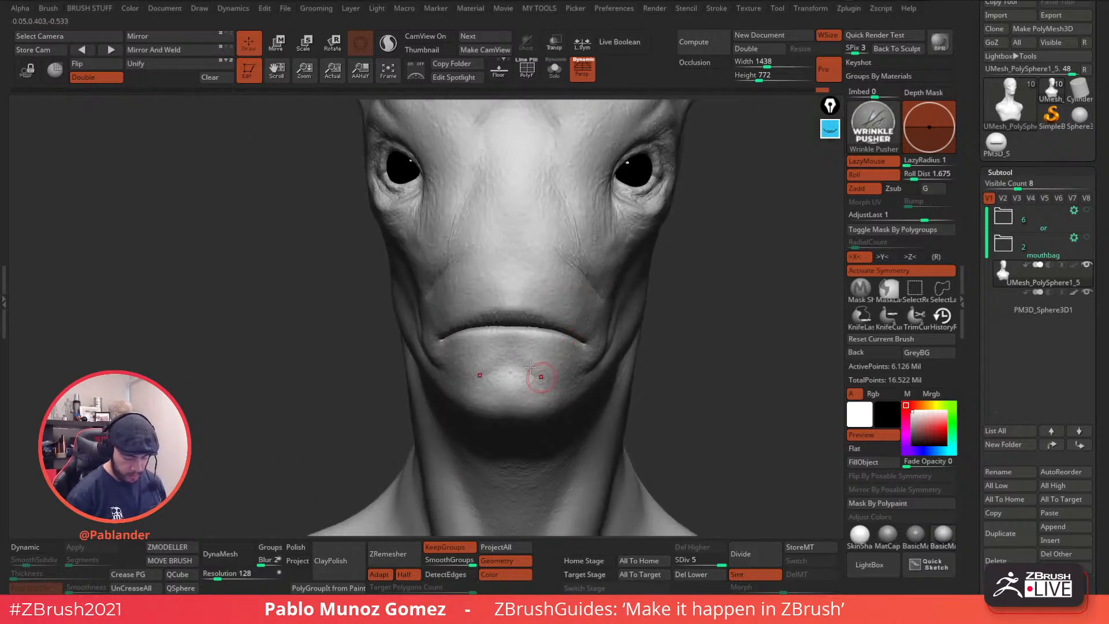
{"action": "left_click_drag", "start_coordinate": [521, 354], "coordinate": [539, 375]}
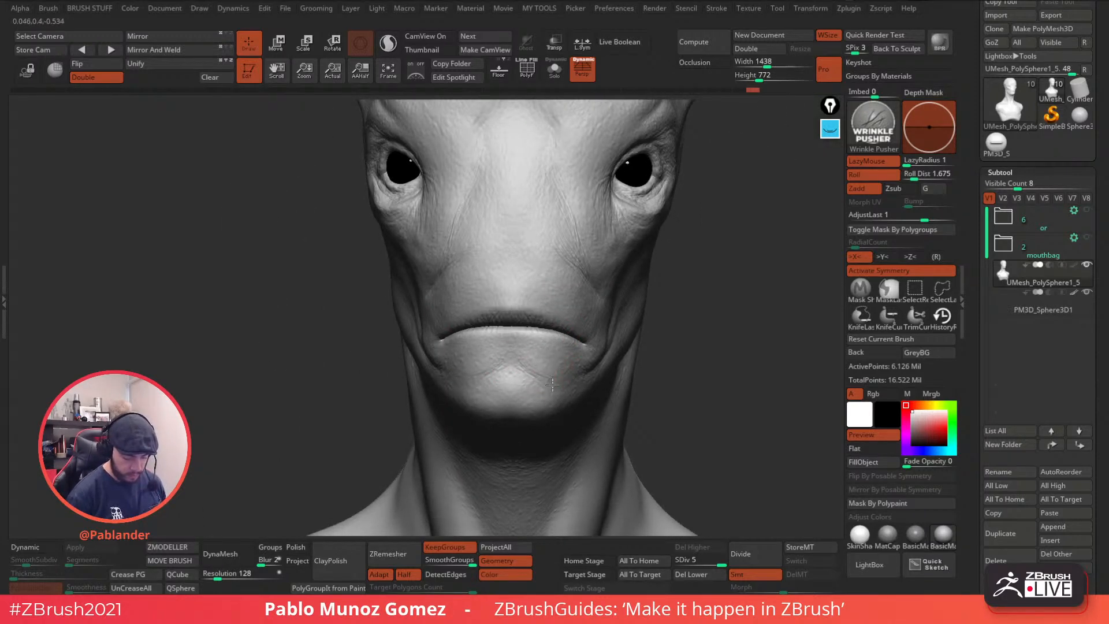
{"action": "key", "text": "1"}
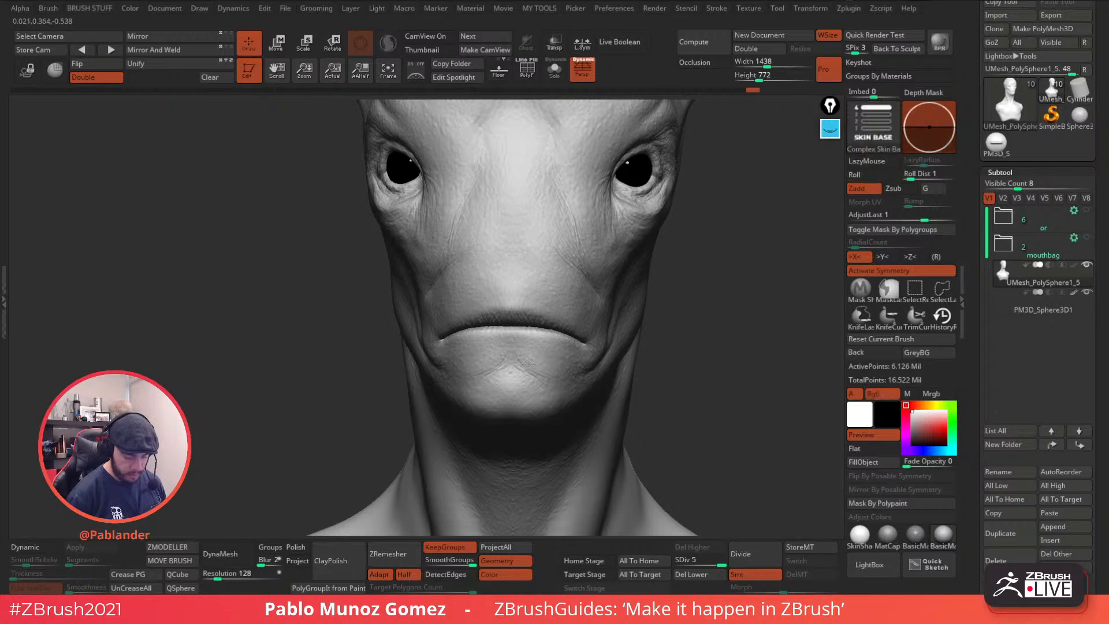
- Add more Wrinkle Pusher creases beside the upper nose bridge and on the cheek beneath the eye
{"action": "right_click_drag", "start_coordinate": [565, 256], "coordinate": [518, 345], "text": "alt"}
{"action": "left_click_drag", "start_coordinate": [508, 236], "coordinate": [510, 253]}
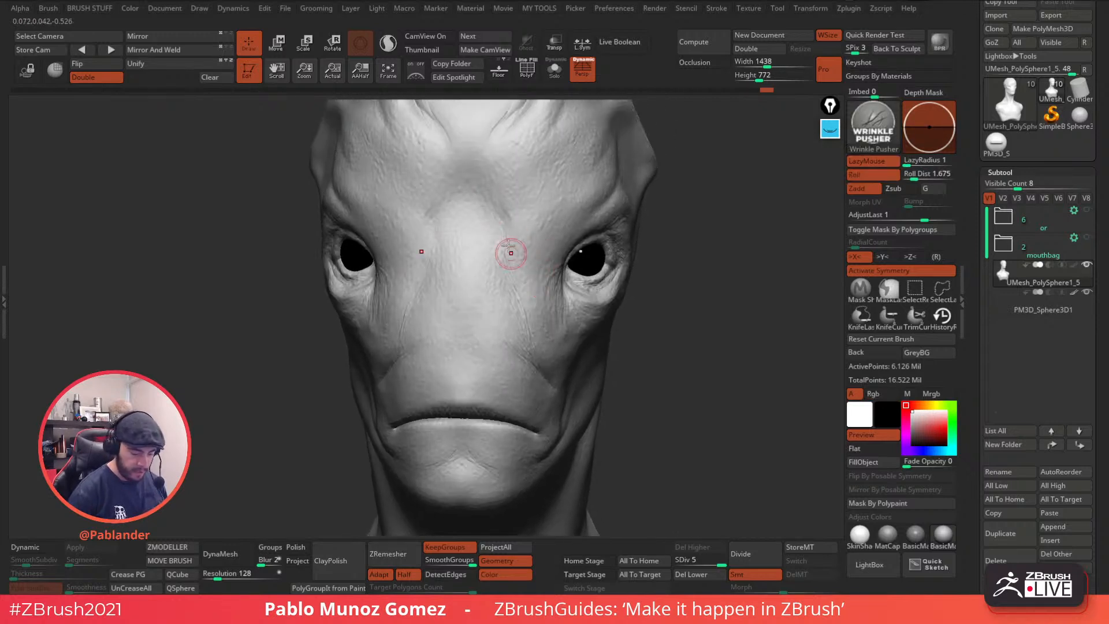
{"action": "left_click_drag", "start_coordinate": [495, 202], "coordinate": [514, 259]}
{"action": "right_click_drag", "start_coordinate": [612, 243], "coordinate": [569, 269]}
{"action": "left_click_drag", "start_coordinate": [593, 212], "coordinate": [561, 257]}
{"action": "mouse_move", "coordinate": [538, 333]}
{"action": "left_mouse_down"}
{"action": "mouse_move", "coordinate": [528, 310]}
{"action": "mouse_move", "coordinate": [552, 319]}
{"action": "mouse_move", "coordinate": [527, 302]}
{"action": "left_mouse_up"}
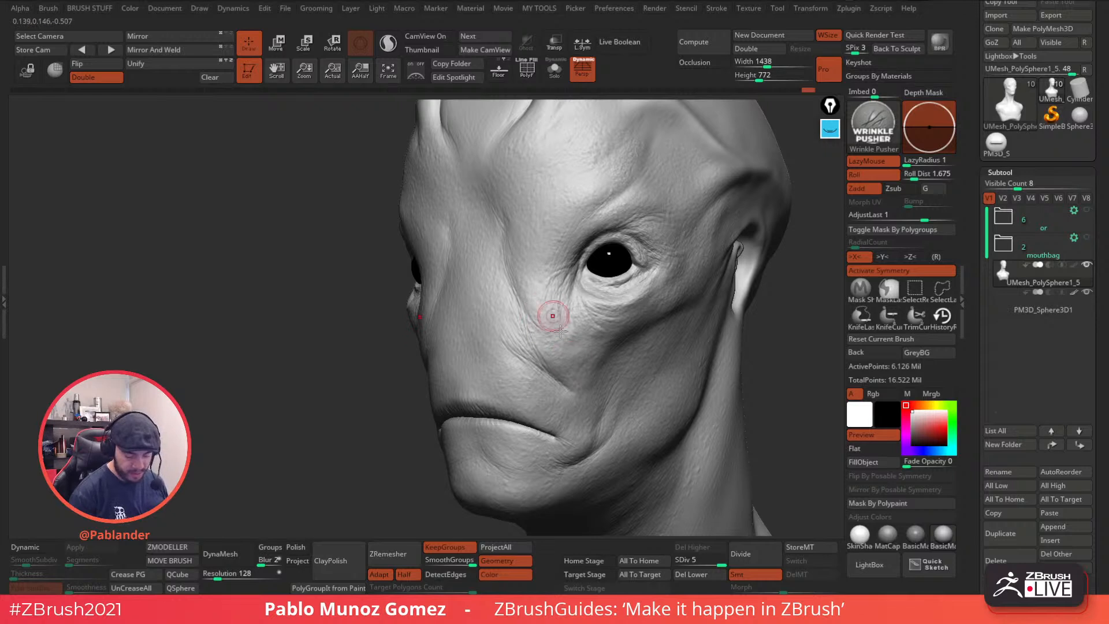
{"action": "key", "text": "shift"}
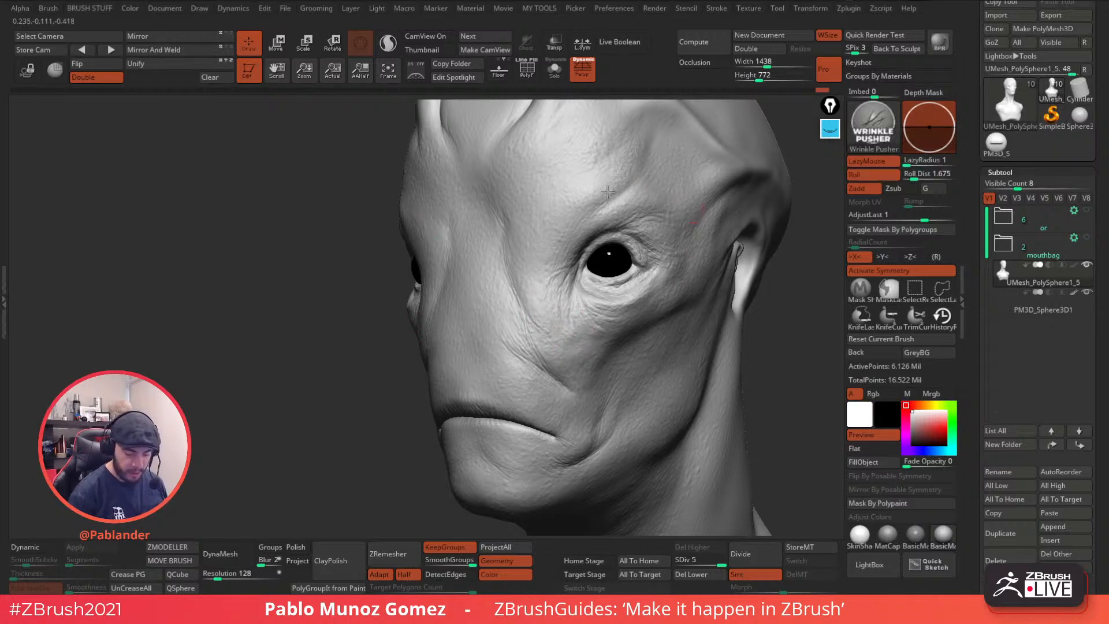
- Load the Subtle Wrinkle Texture brush from the skin brush library
{"action": "right_click_drag", "start_coordinate": [664, 260], "coordinate": [535, 217], "text": "ctrl"}
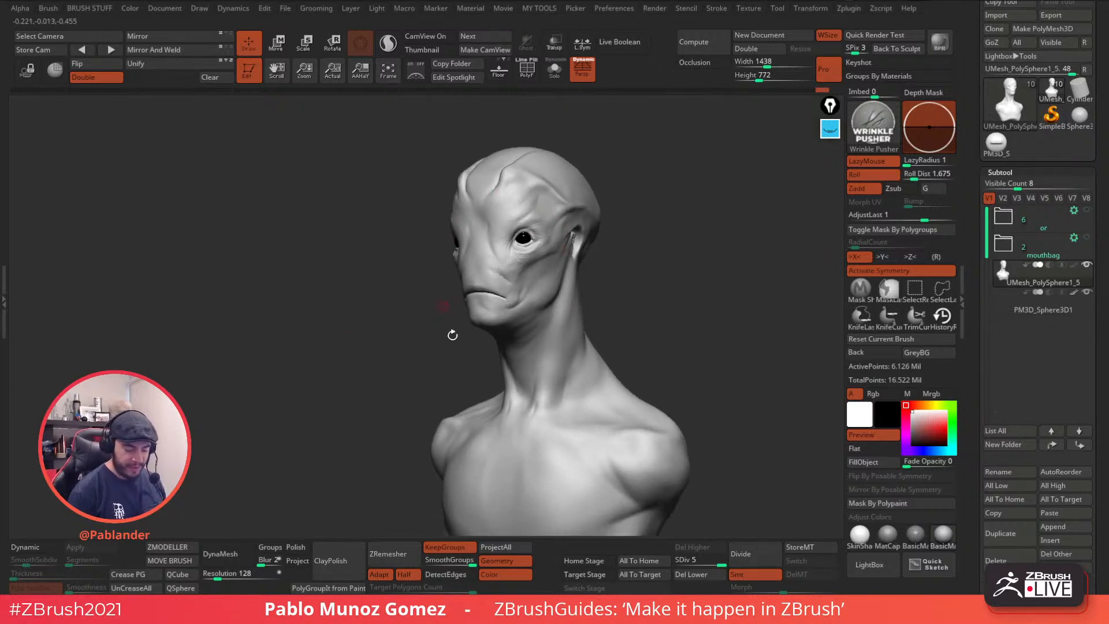
{"action": "right_click_drag", "start_coordinate": [530, 301], "coordinate": [560, 263], "text": "shift"}
{"action": "mouse_move", "coordinate": [635, 294]}
{"action": "right_mouse_down", "text": "ctrl"}
{"action": "mouse_move", "coordinate": [631, 275]}
{"action": "mouse_move", "coordinate": [655, 298]}
{"action": "right_mouse_up", "text": "ctrl"}
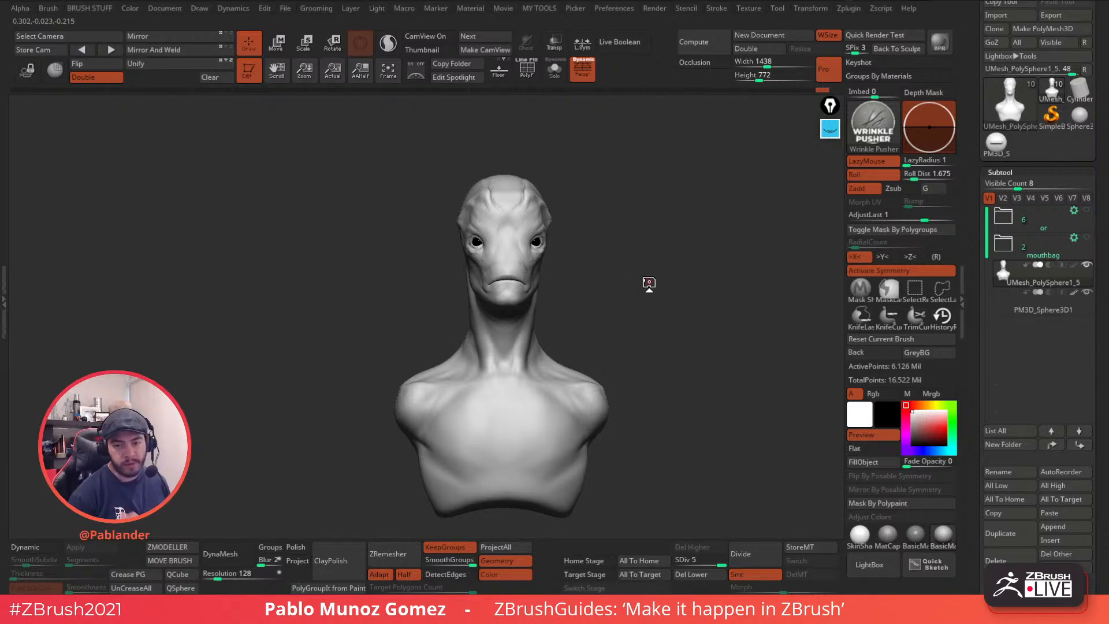
{"action": "mouse_move", "coordinate": [597, 244]}
{"action": "left_mouse_down", "text": "alt"}
{"action": "mouse_move", "coordinate": [609, 304]}
{"action": "mouse_move", "coordinate": [585, 292]}
{"action": "mouse_move", "coordinate": [624, 277]}
{"action": "left_mouse_up", "text": "alt"}
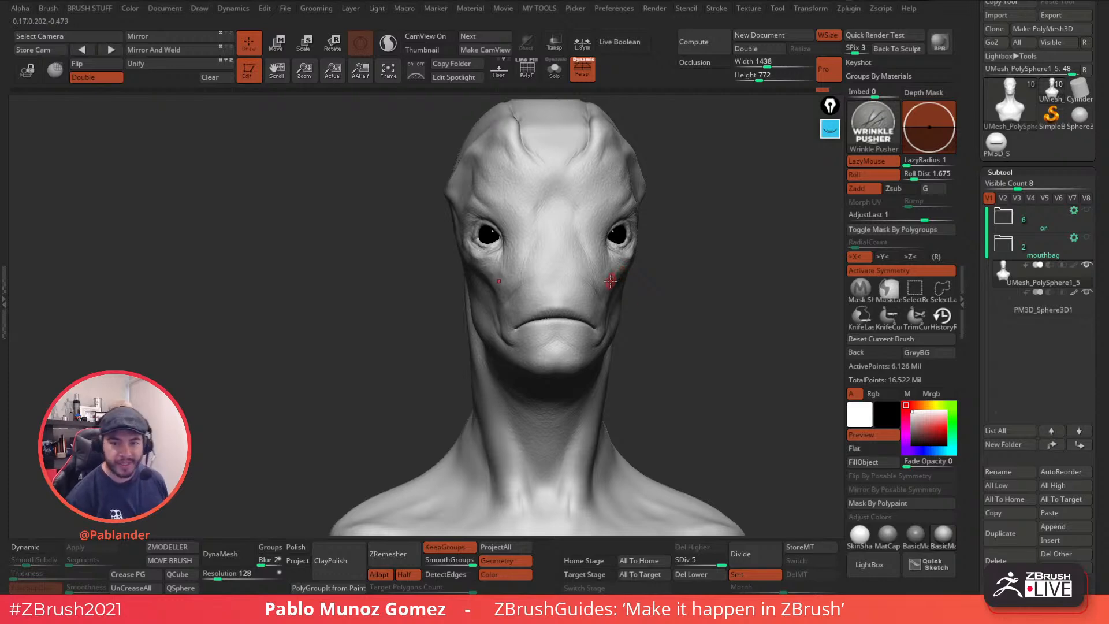
{"action": "right_click_drag", "start_coordinate": [611, 281], "coordinate": [749, 326]}
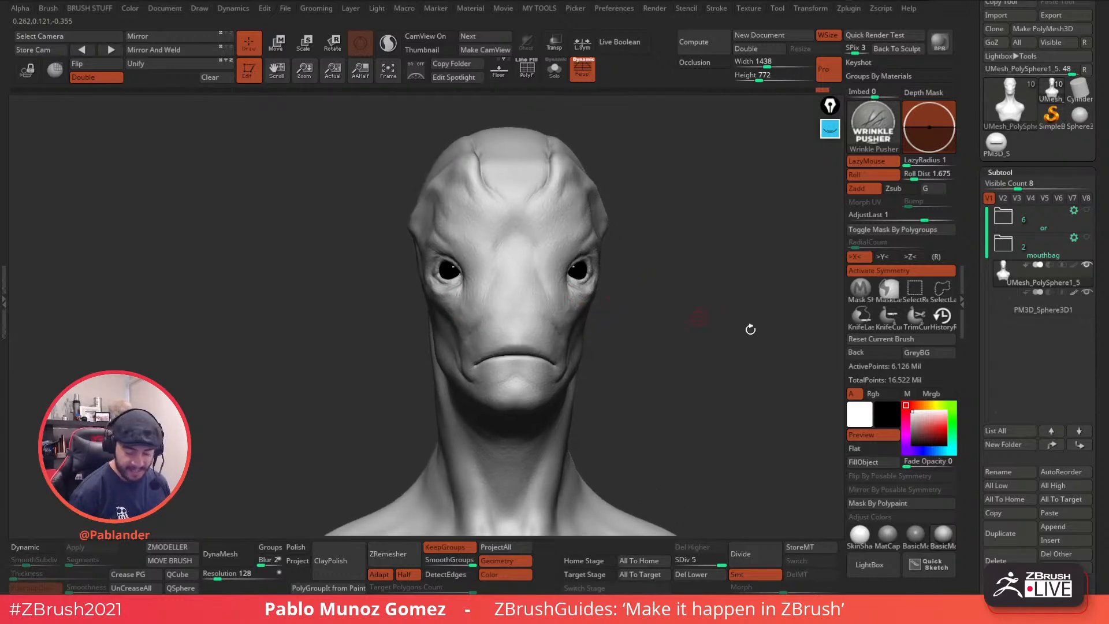
{"action": "left_click", "coordinate": [869, 564]}
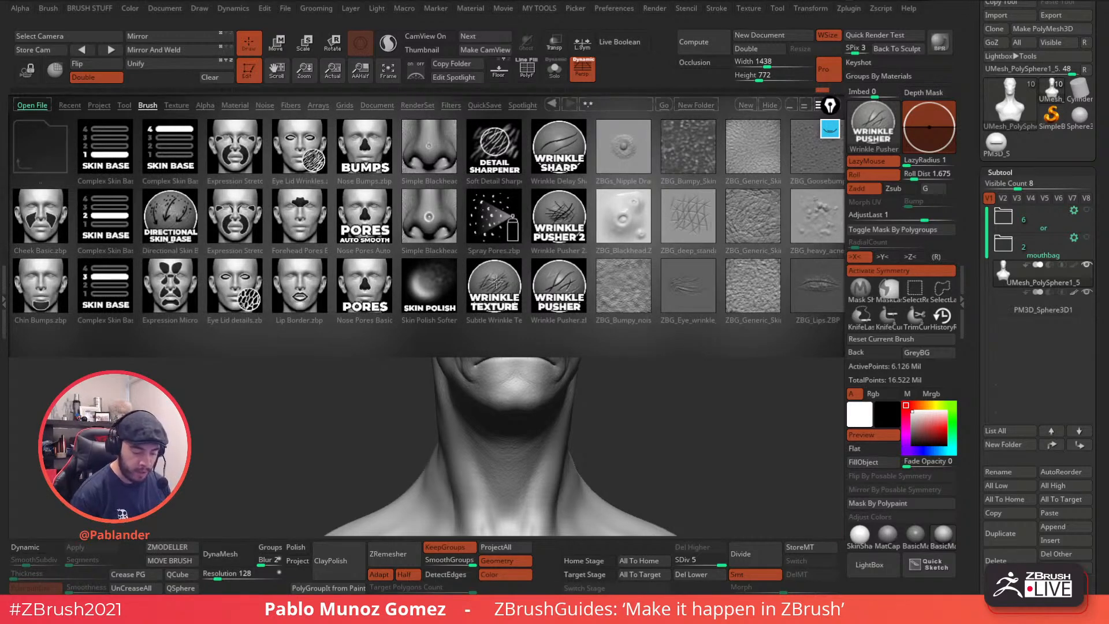
{"action": "double_click", "coordinate": [500, 283]}
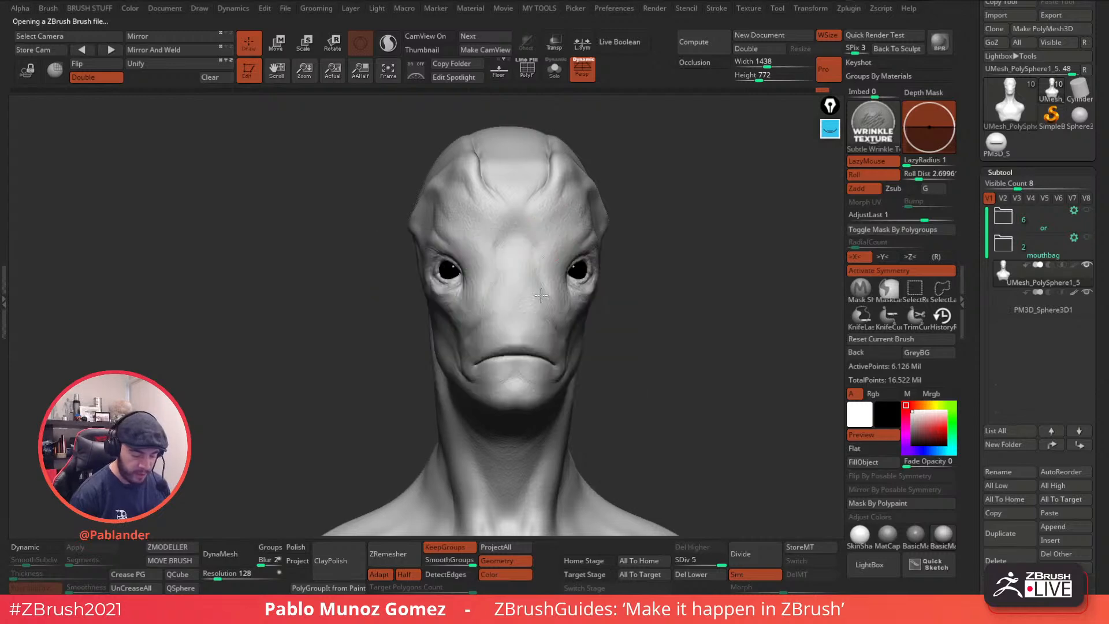
- Apply subtle wrinkle texture to the side of the neck just below and behind the ear
{"action": "mouse_move", "coordinate": [557, 219]}
{"action": "right_mouse_down", "text": "ctrl"}
{"action": "mouse_move", "coordinate": [531, 180]}
{"action": "mouse_move", "coordinate": [523, 237]}
{"action": "right_mouse_up", "text": "ctrl"}
{"action": "right_click_drag", "start_coordinate": [523, 188], "coordinate": [513, 254], "text": "ctrl"}
{"action": "right_click", "coordinate": [512, 257]}
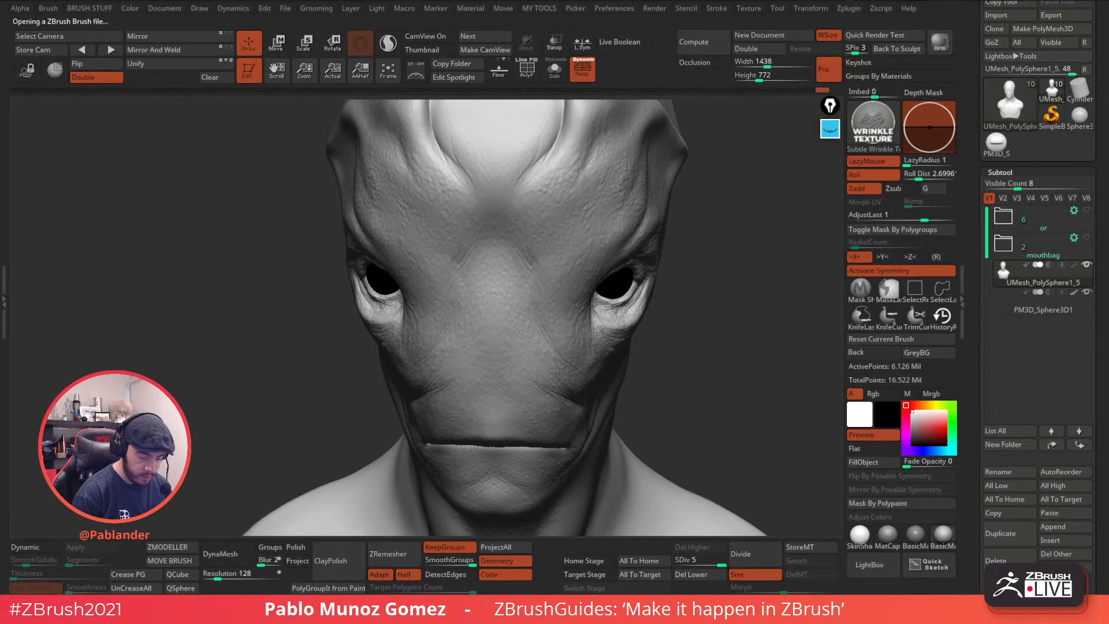
{"action": "mouse_move", "coordinate": [519, 186]}
{"action": "right_mouse_down"}
{"action": "mouse_move", "coordinate": [539, 235]}
{"action": "mouse_move", "coordinate": [575, 206]}
{"action": "mouse_move", "coordinate": [514, 301]}
{"action": "mouse_move", "coordinate": [577, 231]}
{"action": "mouse_move", "coordinate": [750, 210]}
{"action": "mouse_move", "coordinate": [572, 257]}
{"action": "mouse_move", "coordinate": [718, 261]}
{"action": "mouse_move", "coordinate": [527, 218]}
{"action": "mouse_move", "coordinate": [538, 260]}
{"action": "right_mouse_up"}
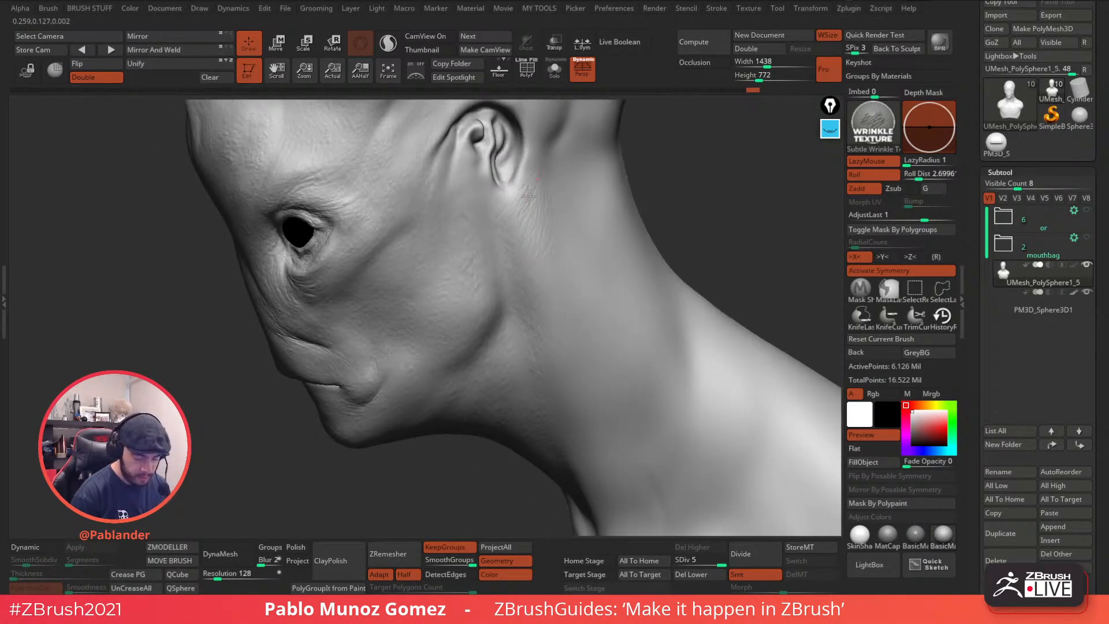
{"action": "key", "text": "4"}
{"action": "key", "text": "3"}
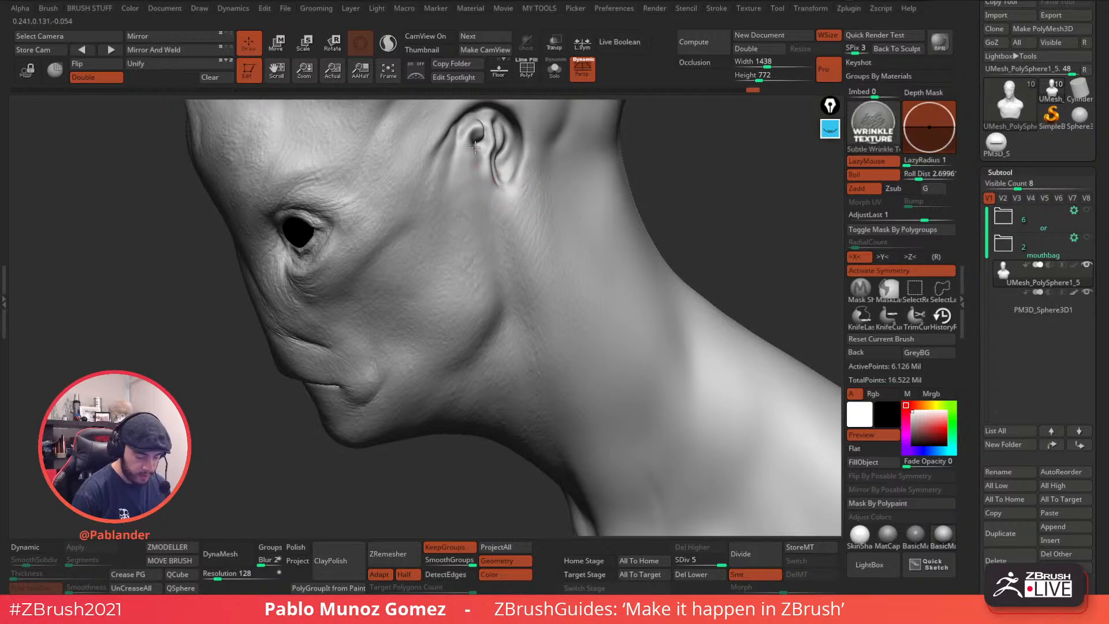
- Layer subtle wrinkle texture over the rear cheek, jaw and neck below the ear, smoothing the harsher areas
{"action": "right_click_drag", "start_coordinate": [469, 162], "coordinate": [483, 227], "text": "alt"}
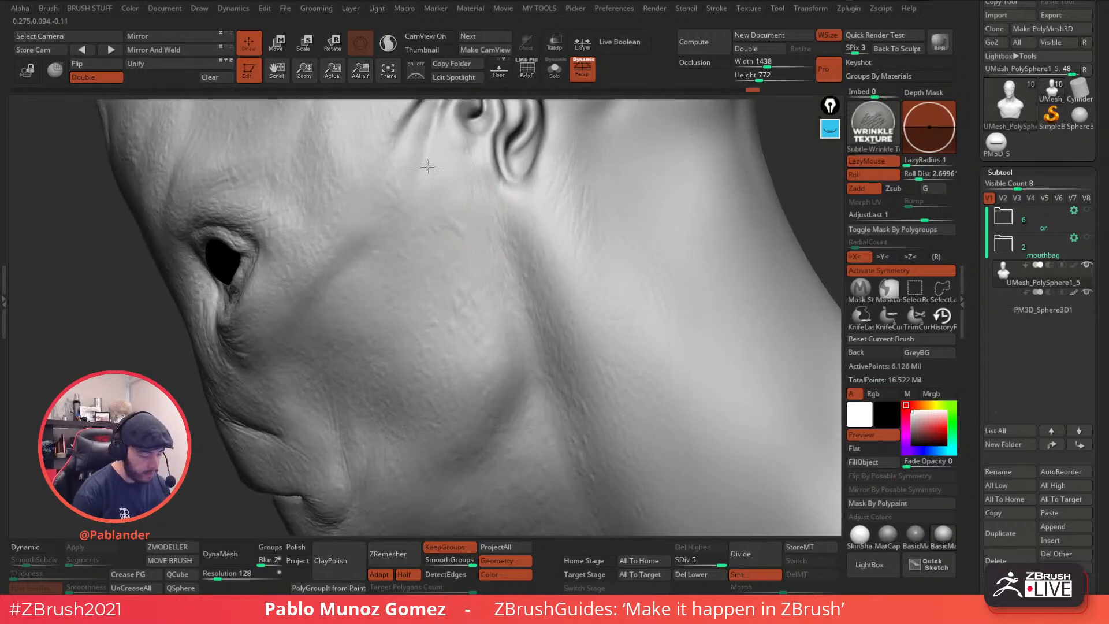
{"action": "left_click_drag", "start_coordinate": [472, 344], "coordinate": [468, 321]}
{"action": "mouse_move", "coordinate": [444, 212]}
{"action": "left_mouse_down", "text": "shift"}
{"action": "mouse_move", "coordinate": [419, 237]}
{"action": "mouse_move", "coordinate": [477, 216]}
{"action": "left_mouse_up", "text": "shift"}
{"action": "left_click_drag", "start_coordinate": [528, 263], "coordinate": [539, 301]}
{"action": "left_click_drag", "start_coordinate": [540, 185], "coordinate": [502, 451], "text": "shift"}
{"action": "left_click_drag", "start_coordinate": [511, 290], "coordinate": [511, 261], "text": "shift"}
{"action": "mouse_move", "coordinate": [511, 261]}
{"action": "right_mouse_down", "text": "ctrl"}
{"action": "mouse_move", "coordinate": [512, 231]}
{"action": "mouse_move", "coordinate": [520, 292]}
{"action": "mouse_move", "coordinate": [557, 277]}
{"action": "right_mouse_up", "text": "ctrl"}
{"action": "right_click_drag", "start_coordinate": [621, 295], "coordinate": [652, 325], "text": "ctrl"}
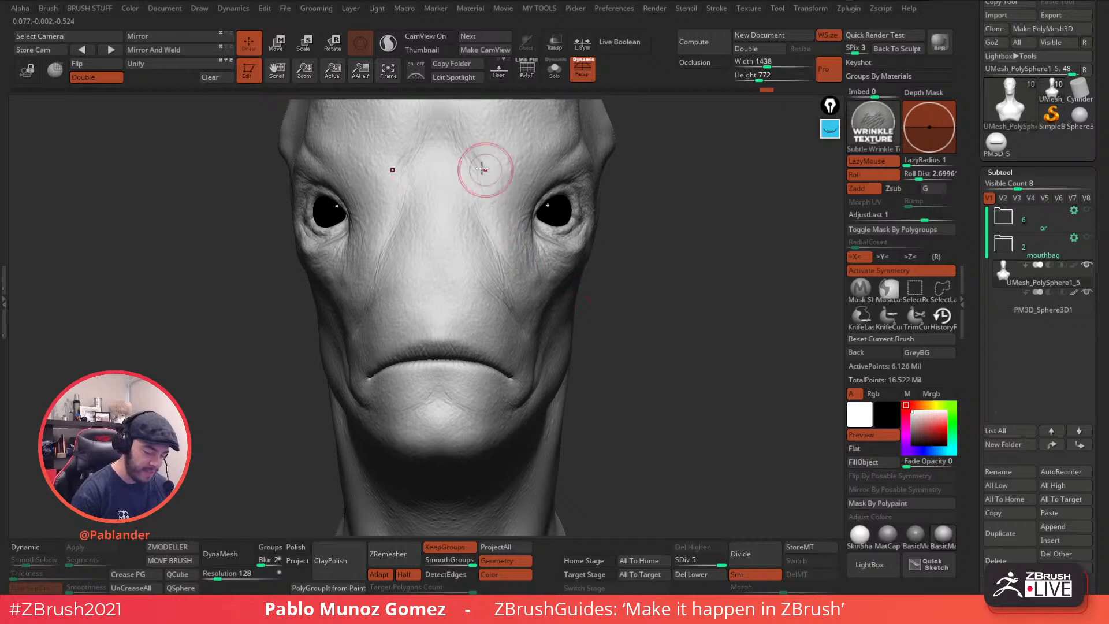
{"action": "right_click_drag", "start_coordinate": [487, 185], "coordinate": [657, 283]}
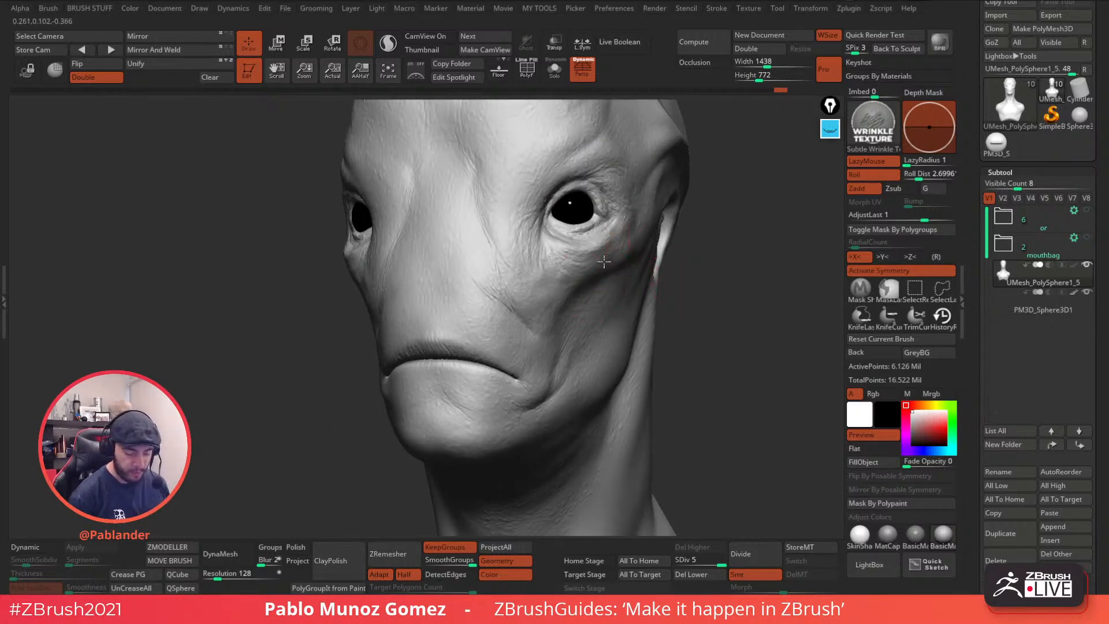
- Load the Wrinkle Sharp brush from the skin brush library
{"action": "right_click_drag", "start_coordinate": [659, 240], "coordinate": [613, 293], "text": "alt"}
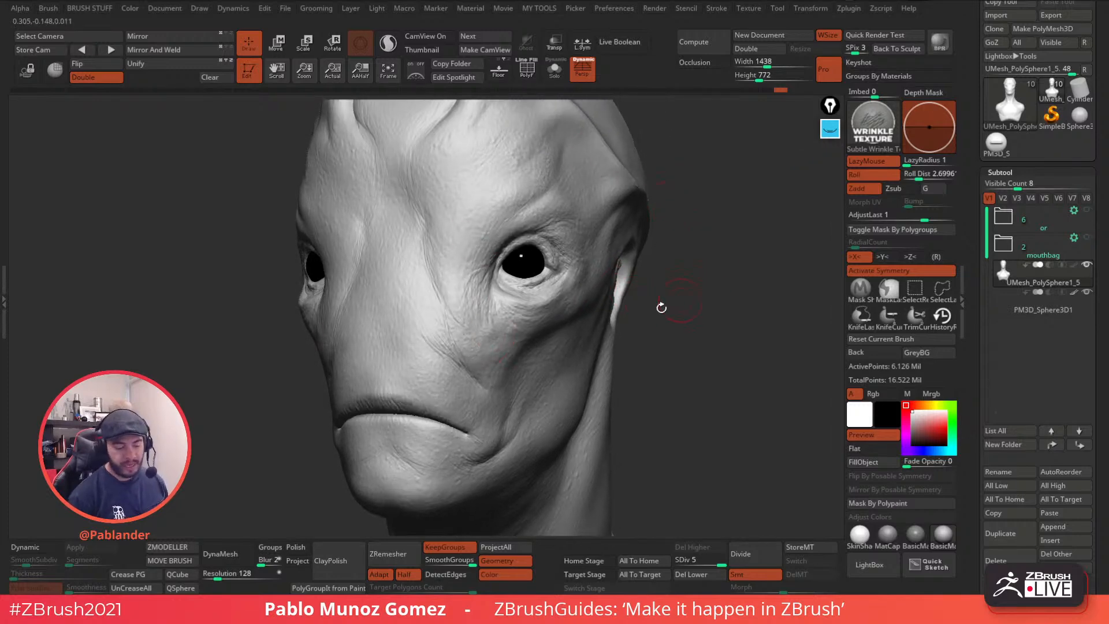
{"action": "right_click_drag", "start_coordinate": [704, 325], "coordinate": [683, 337]}
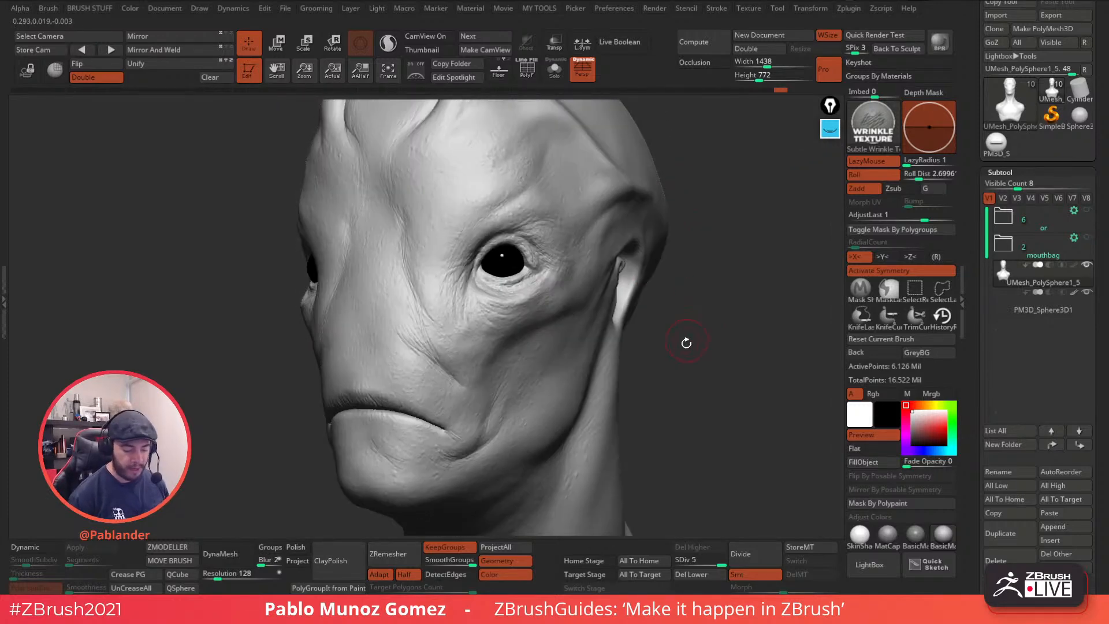
{"action": "right_click_drag", "start_coordinate": [563, 368], "coordinate": [575, 290], "text": "ctrl"}
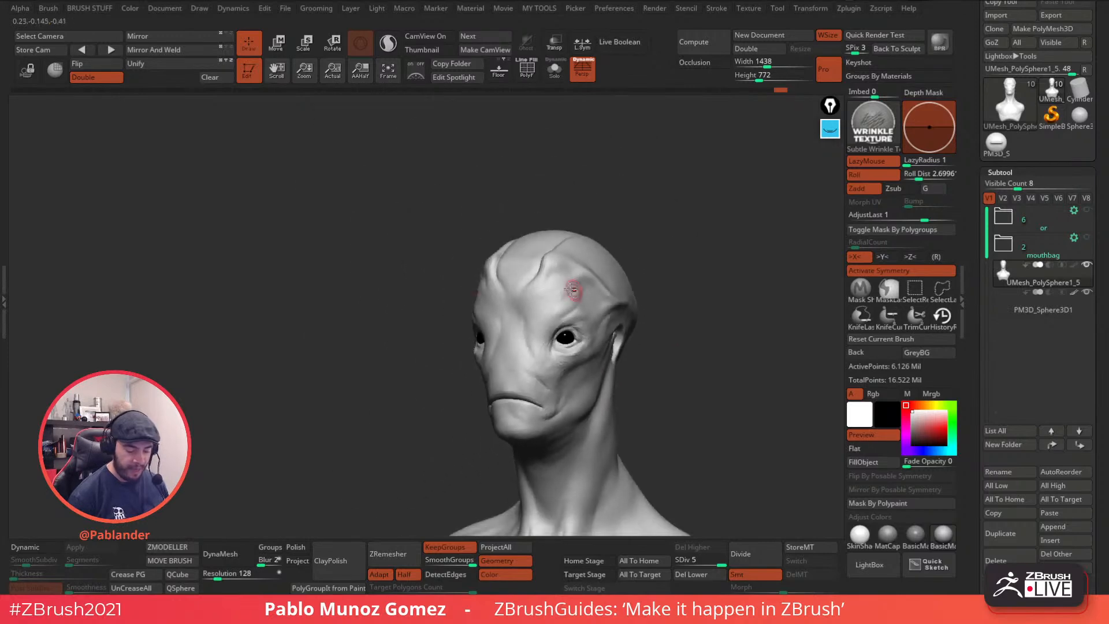
{"action": "right_click_drag", "start_coordinate": [600, 230], "coordinate": [600, 196], "text": "alt"}
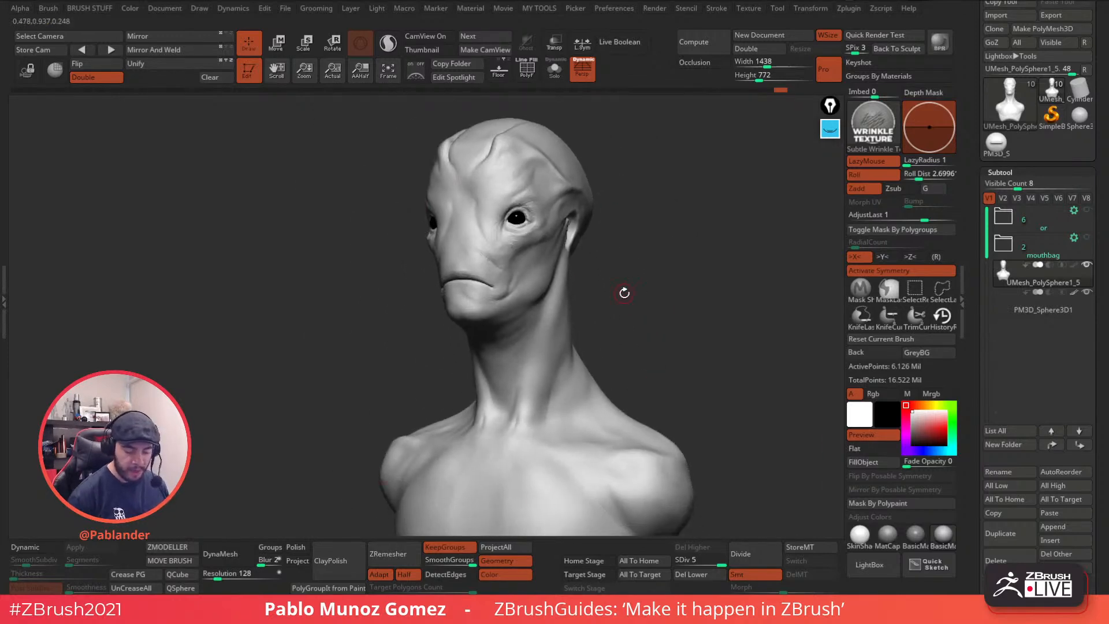
{"action": "right_click_drag", "start_coordinate": [537, 235], "coordinate": [576, 332], "text": "ctrl"}
{"action": "right_click_drag", "start_coordinate": [569, 276], "coordinate": [578, 342], "text": "alt"}
{"action": "left_click", "coordinate": [882, 559]}
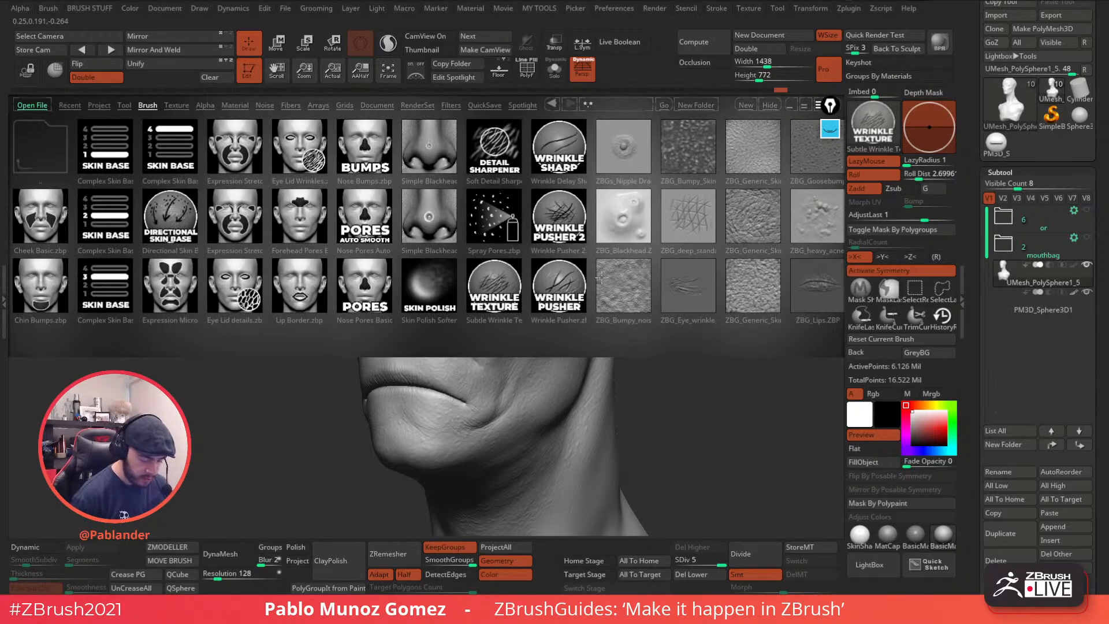
{"action": "left_click", "coordinate": [562, 149]}
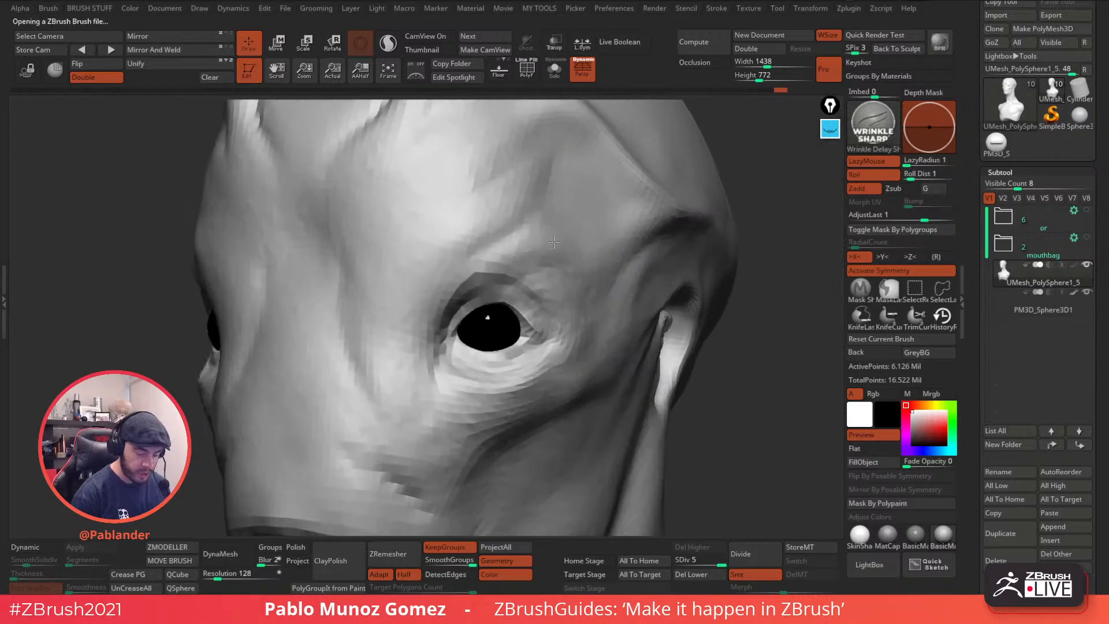
- Sculpt Wrinkle Sharp creases above the outer brow and across the temple
{"action": "mouse_move", "coordinate": [552, 239]}
{"action": "right_mouse_down", "text": "ctrl"}
{"action": "mouse_move", "coordinate": [543, 213]}
{"action": "mouse_move", "coordinate": [594, 174]}
{"action": "mouse_move", "coordinate": [577, 213]}
{"action": "right_mouse_up", "text": "ctrl"}
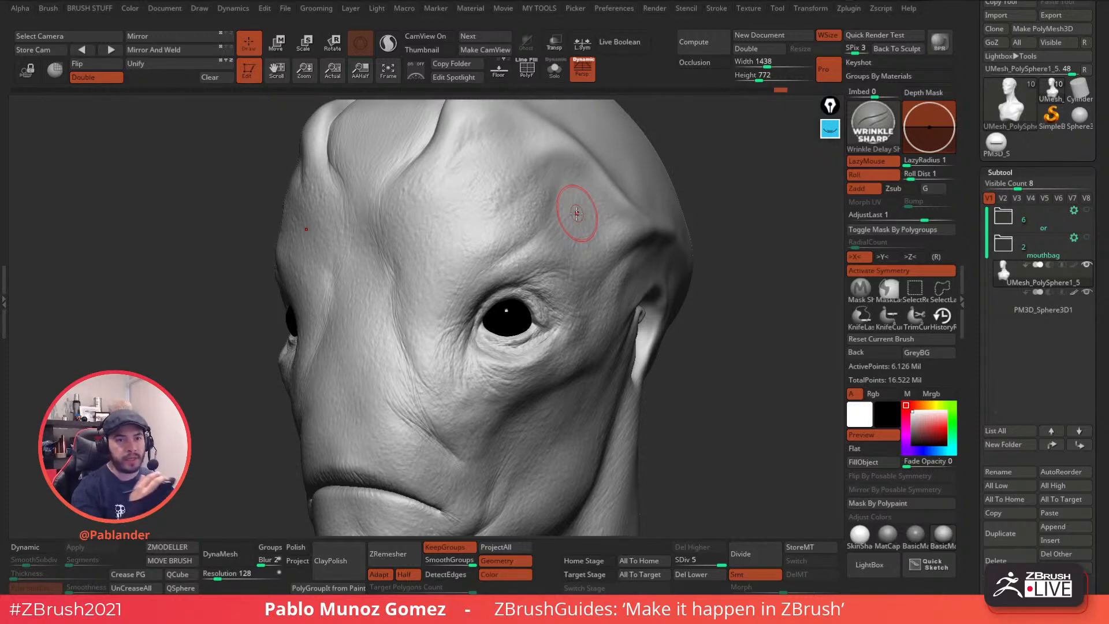
{"action": "right_click_drag", "start_coordinate": [599, 179], "coordinate": [579, 173]}
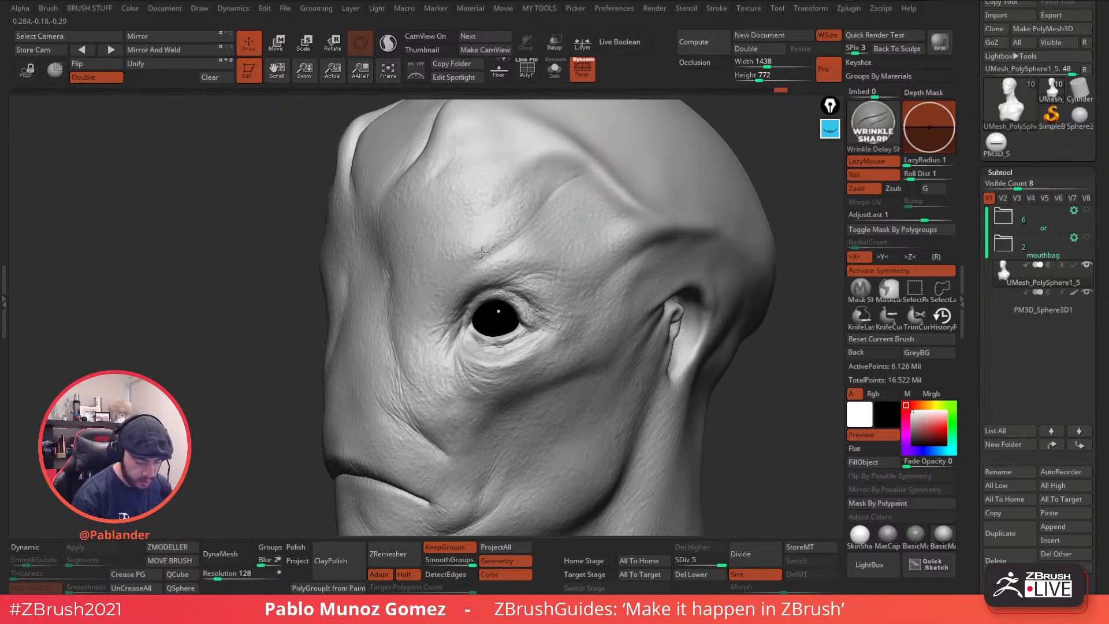
{"action": "left_click_drag", "start_coordinate": [496, 252], "coordinate": [475, 264]}
{"action": "mouse_move", "coordinate": [574, 198]}
{"action": "left_mouse_down"}
{"action": "mouse_move", "coordinate": [471, 268]}
{"action": "mouse_move", "coordinate": [601, 215]}
{"action": "left_mouse_up"}
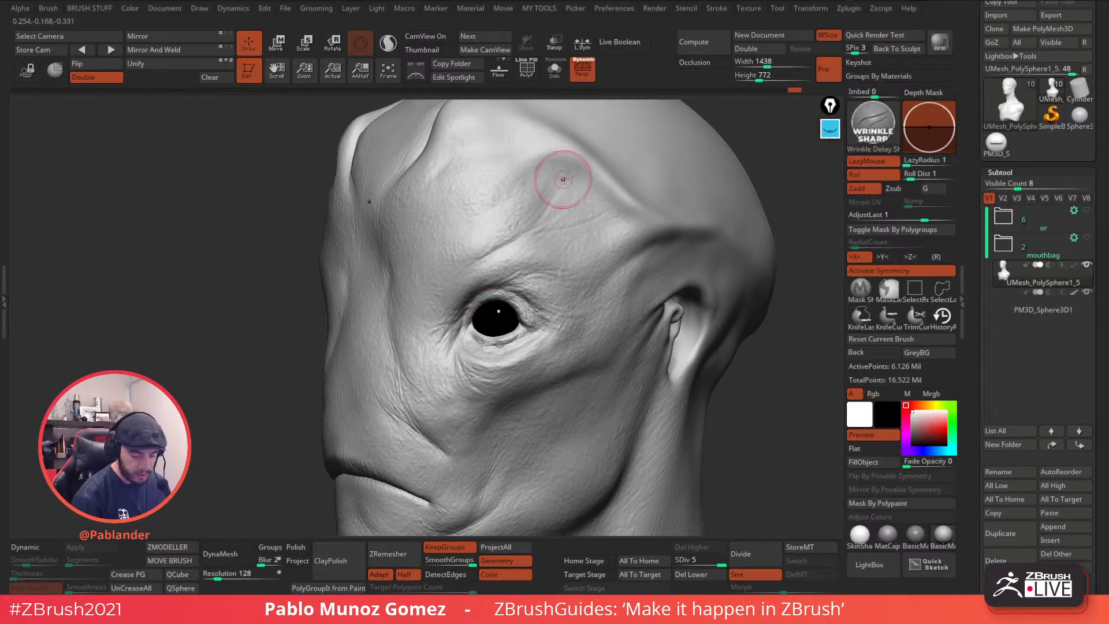
- Test the Wrinkle Sharp brush with spiral and diagonal strokes on the side of the cranium, and undo them
{"action": "mouse_move", "coordinate": [495, 235]}
{"action": "right_mouse_down"}
{"action": "mouse_move", "coordinate": [564, 210]}
{"action": "mouse_move", "coordinate": [579, 243]}
{"action": "mouse_move", "coordinate": [550, 265]}
{"action": "mouse_move", "coordinate": [589, 277]}
{"action": "mouse_move", "coordinate": [568, 235]}
{"action": "right_mouse_up"}
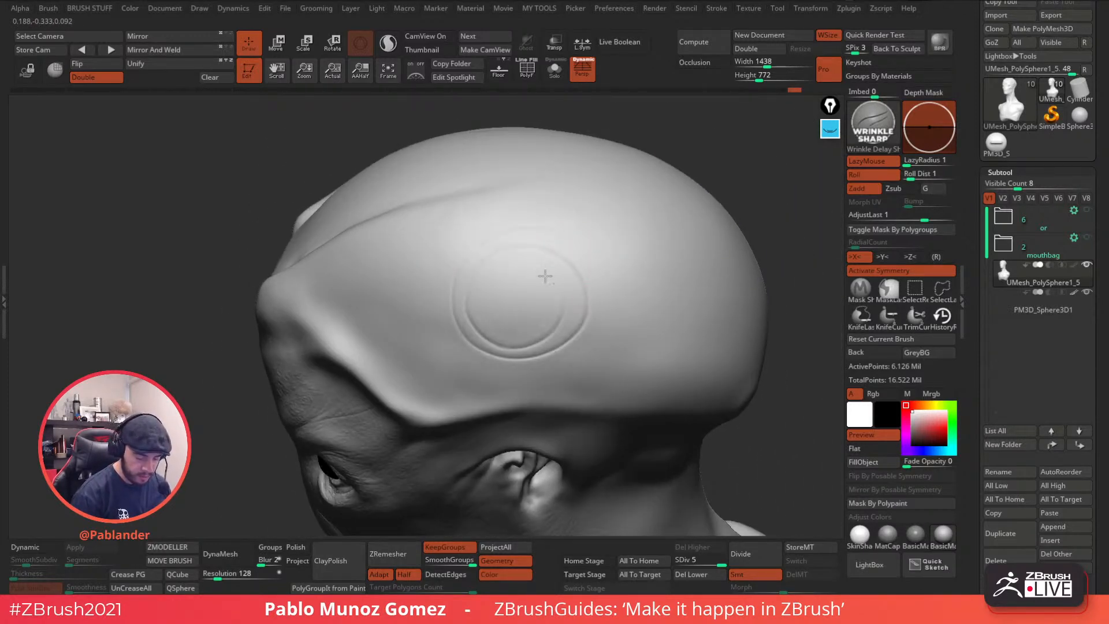
{"action": "right_click_drag", "start_coordinate": [574, 257], "coordinate": [583, 300]}
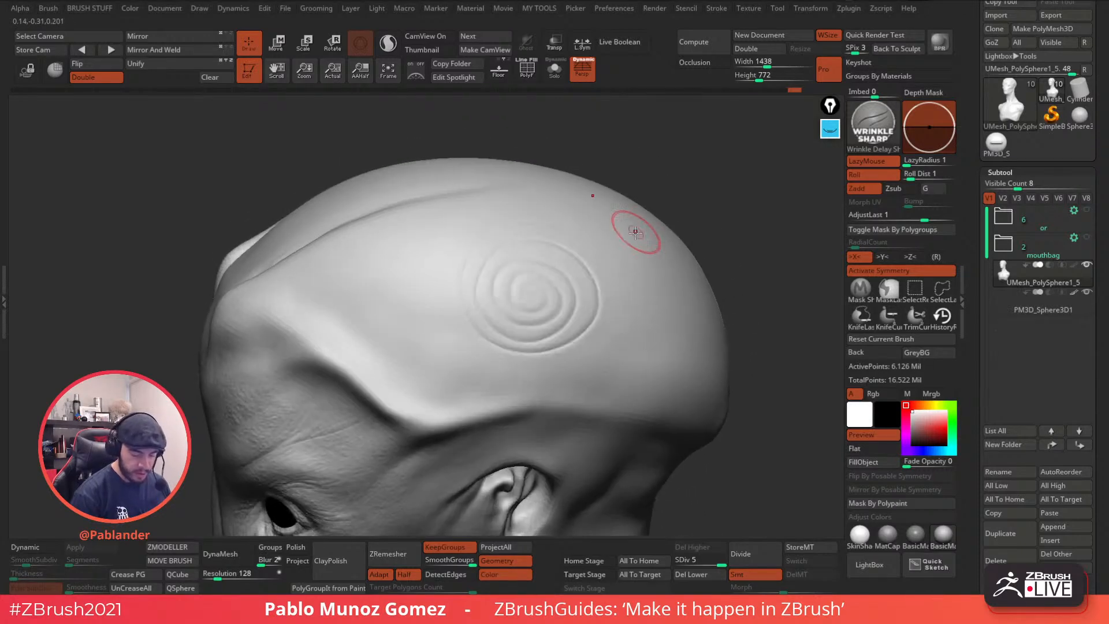
{"action": "key", "text": "ctrl+z"}
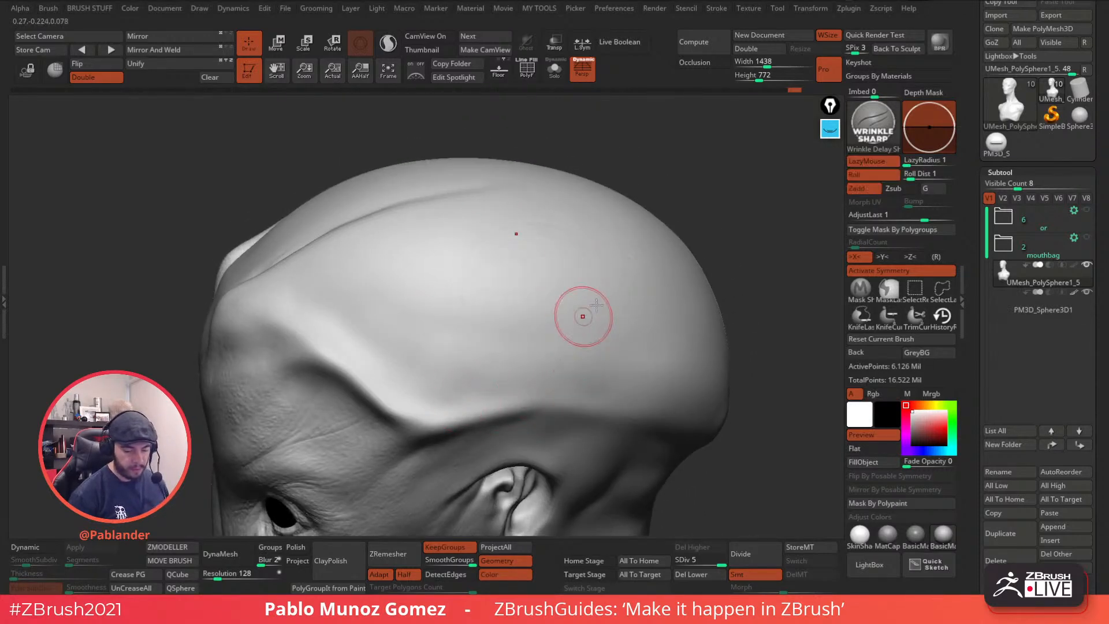
{"action": "left_click_drag", "start_coordinate": [601, 247], "coordinate": [393, 373]}
{"action": "mouse_move", "coordinate": [599, 275]}
{"action": "left_mouse_down"}
{"action": "mouse_move", "coordinate": [382, 387]}
{"action": "mouse_move", "coordinate": [427, 379]}
{"action": "left_mouse_up"}
{"action": "key", "text": "ctrl"}
{"action": "key", "text": "ctrl+z"}
{"action": "key", "text": "ctrl+z"}
{"action": "key", "text": "ctrl+z"}
{"action": "key", "text": "ctrl+z"}
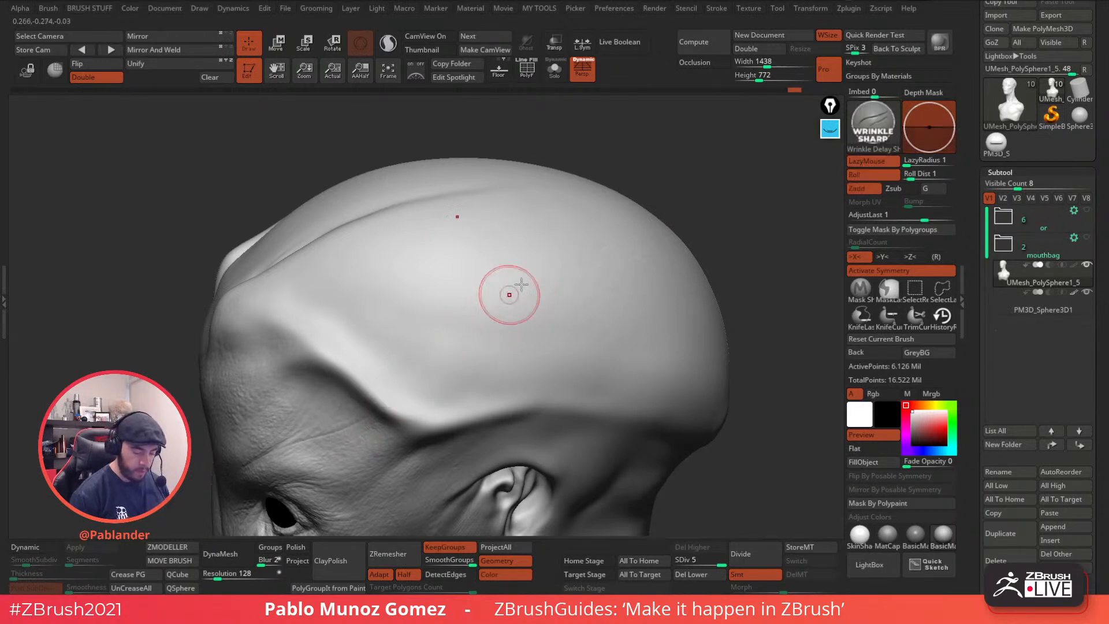
- Switch to the Plane3D primitive, convert it to a PolyMesh3D and frame it
{"action": "right_click_drag", "start_coordinate": [488, 314], "coordinate": [539, 282], "text": "alt"}
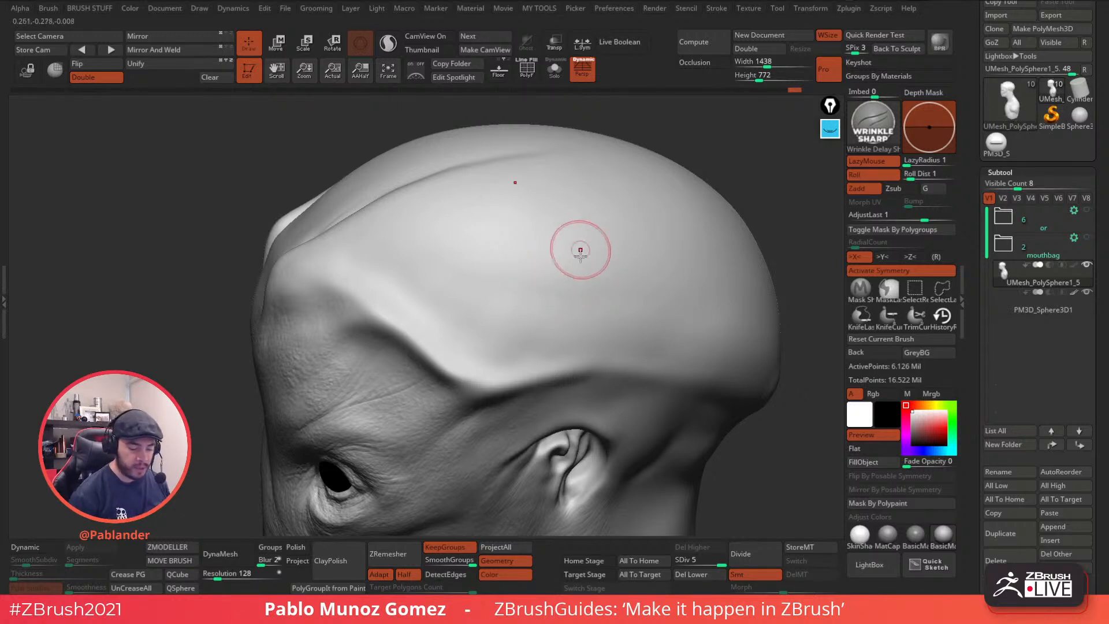
{"action": "mouse_move", "coordinate": [1010, 109]}
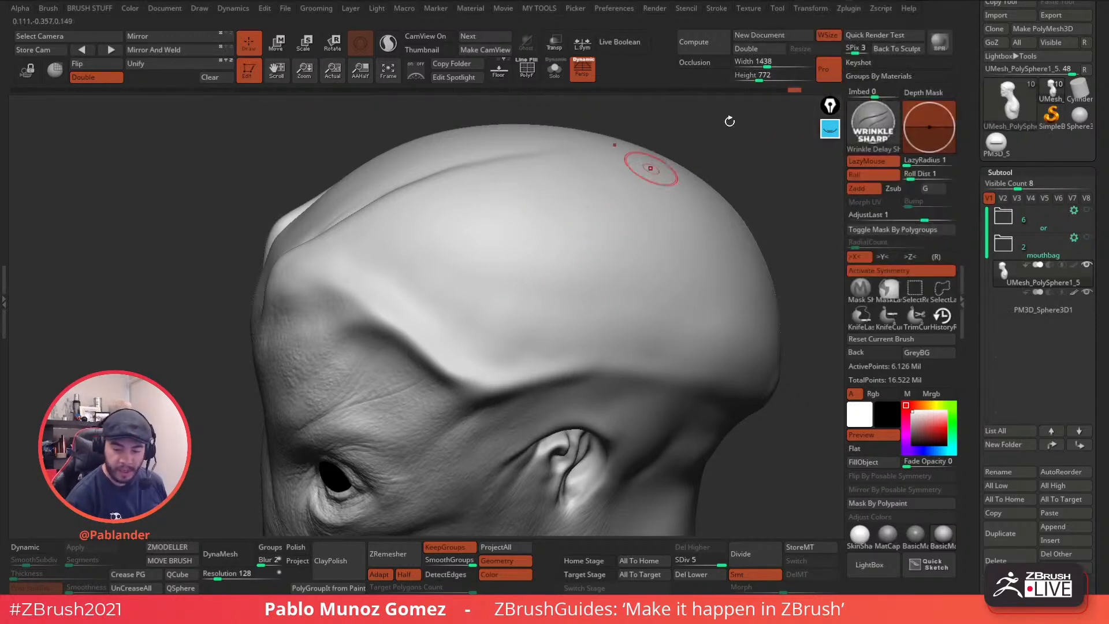
{"action": "left_click", "coordinate": [1010, 107]}
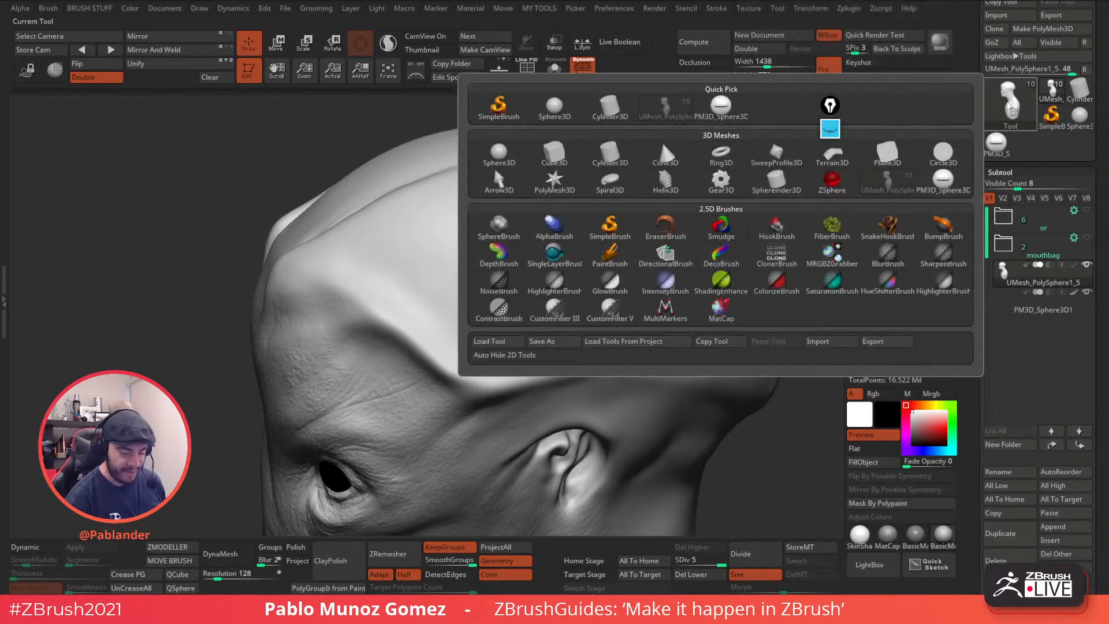
{"action": "left_click", "coordinate": [1028, 109]}
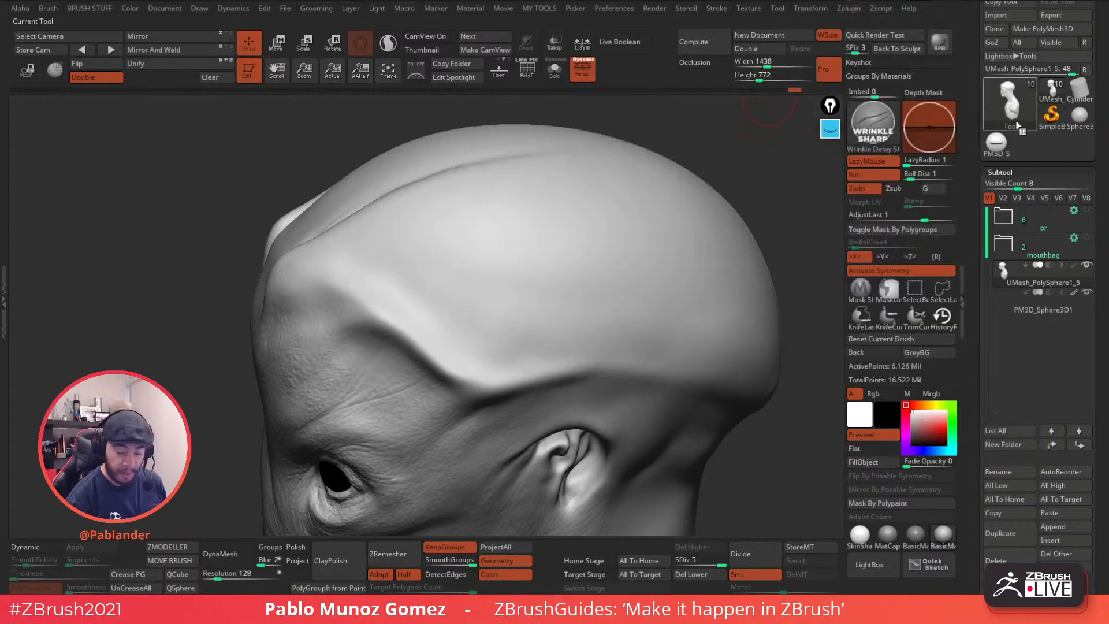
{"action": "left_click", "coordinate": [1025, 109]}
{"action": "left_click", "coordinate": [660, 139]}
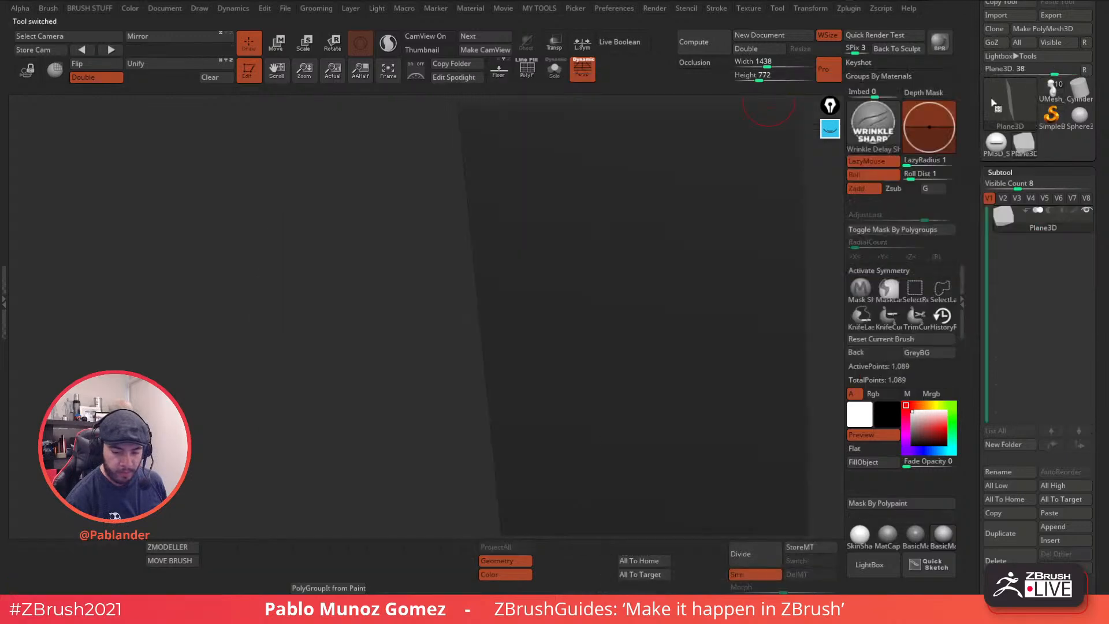
{"action": "left_click", "coordinate": [1042, 28]}
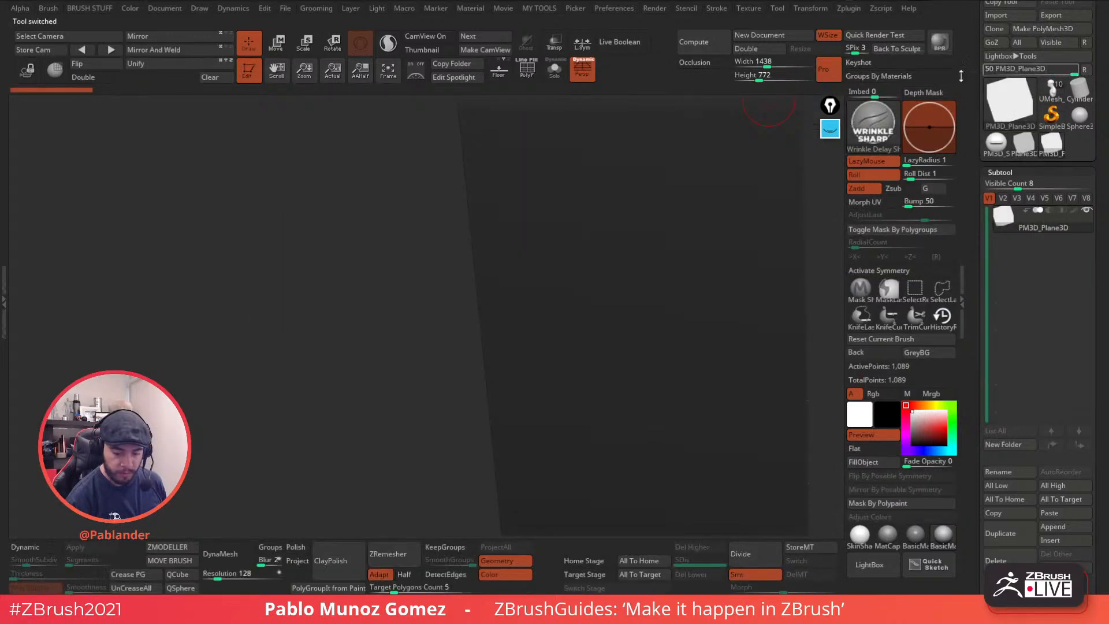
{"action": "key", "text": "f"}
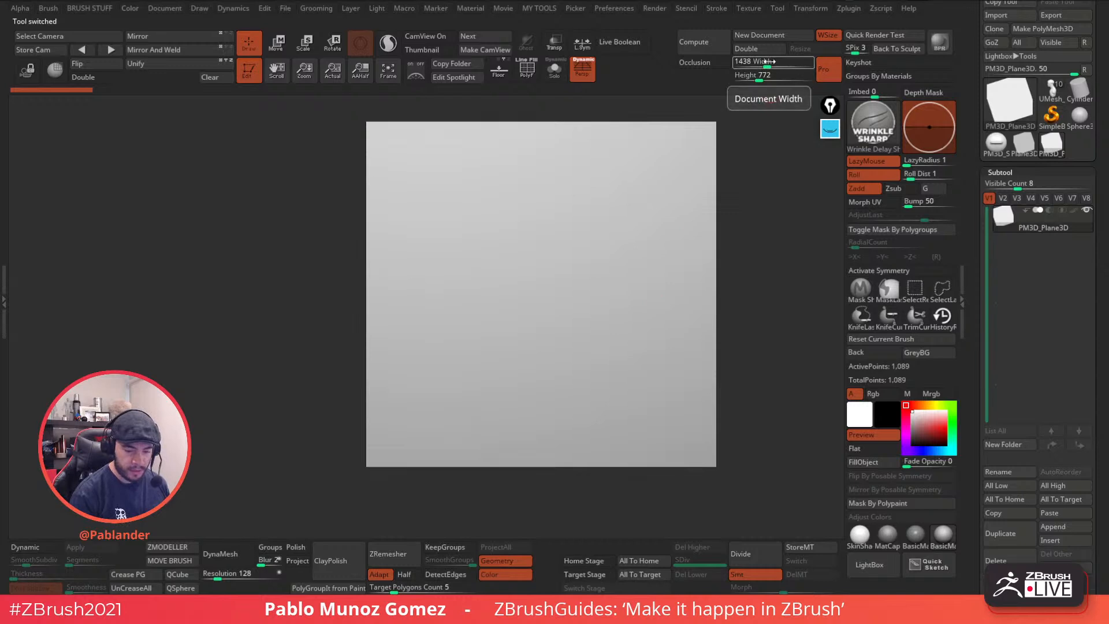
{"action": "left_click_drag", "start_coordinate": [749, 175], "coordinate": [729, 180], "text": "alt"}
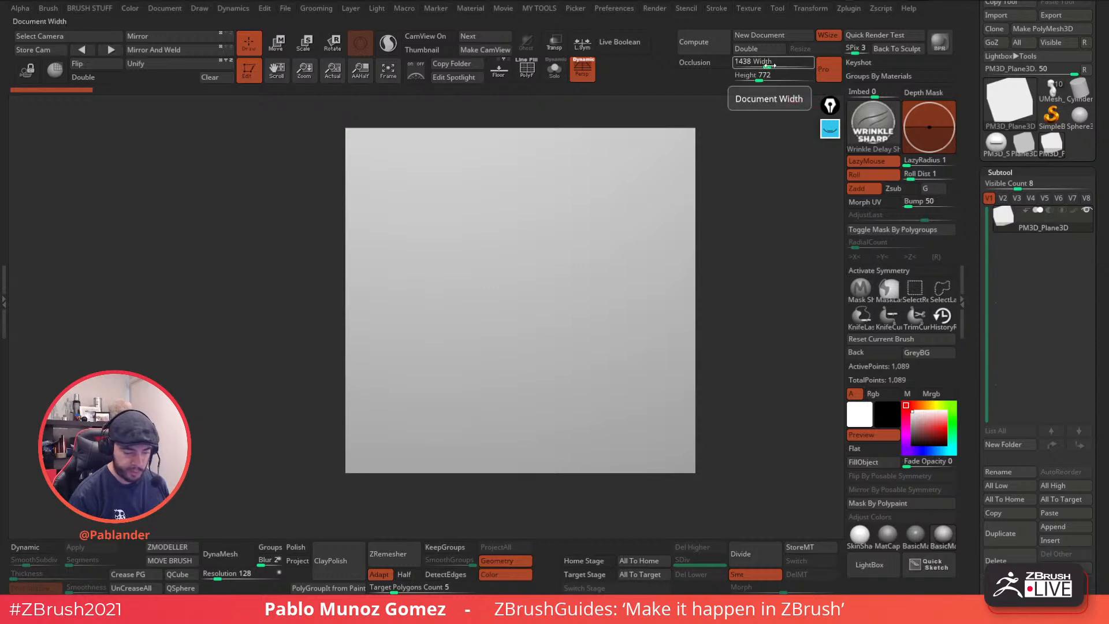
- Resize the document to 2048 by 2048 with proportion constraint turned off
{"action": "left_click", "coordinate": [823, 69]}
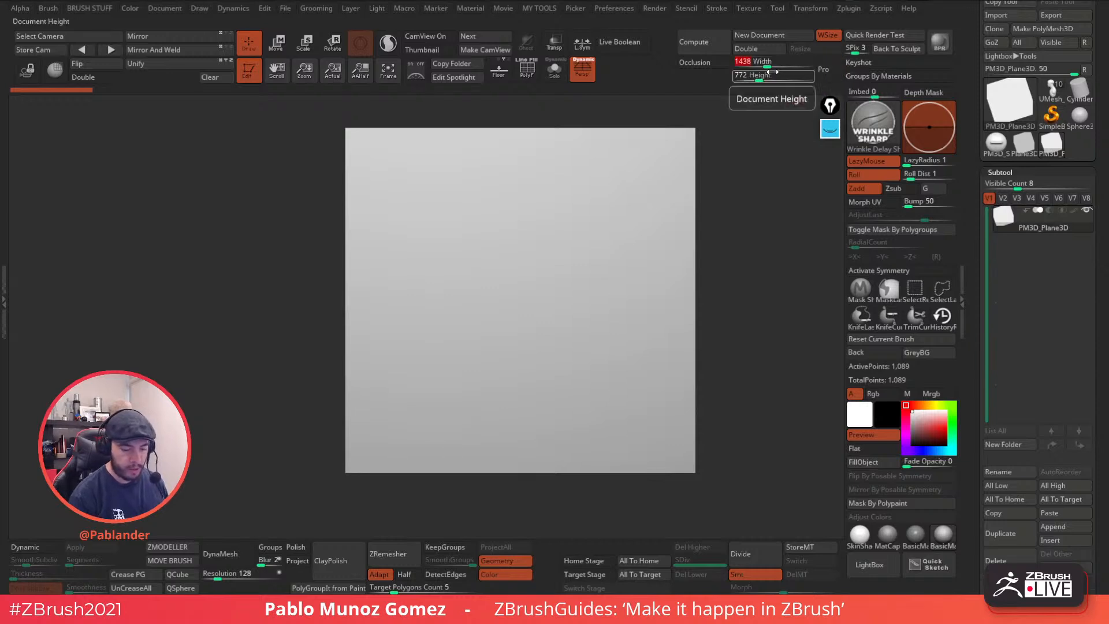
{"action": "left_click", "coordinate": [771, 64]}
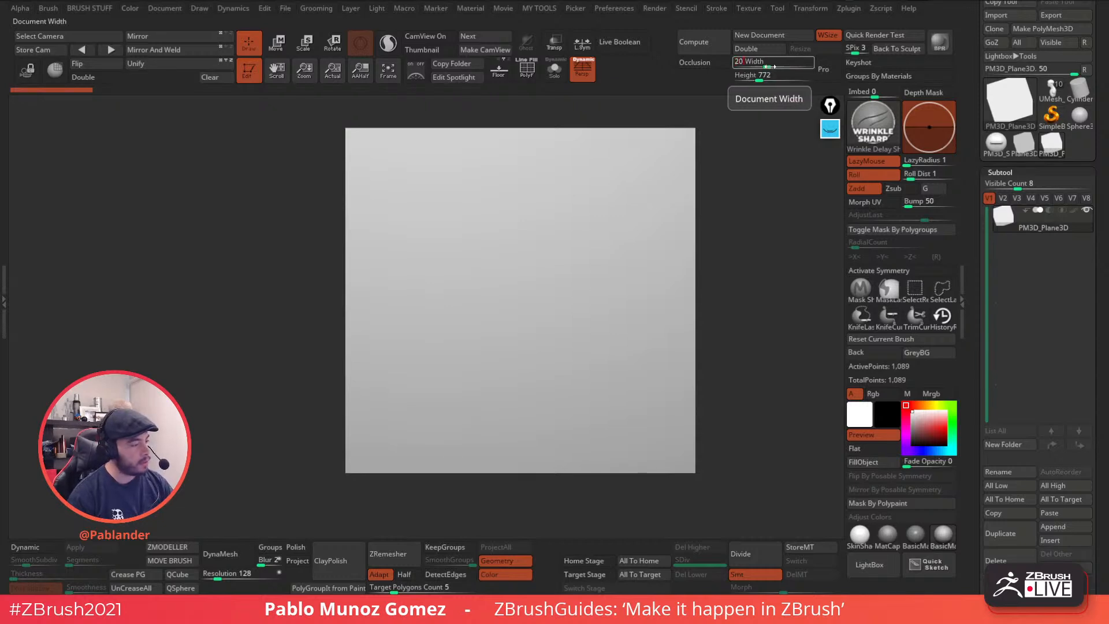
{"action": "type", "text": "48"}
{"action": "key", "text": "Return"}
{"action": "left_click", "coordinate": [773, 75]}
{"action": "type", "text": "20"}
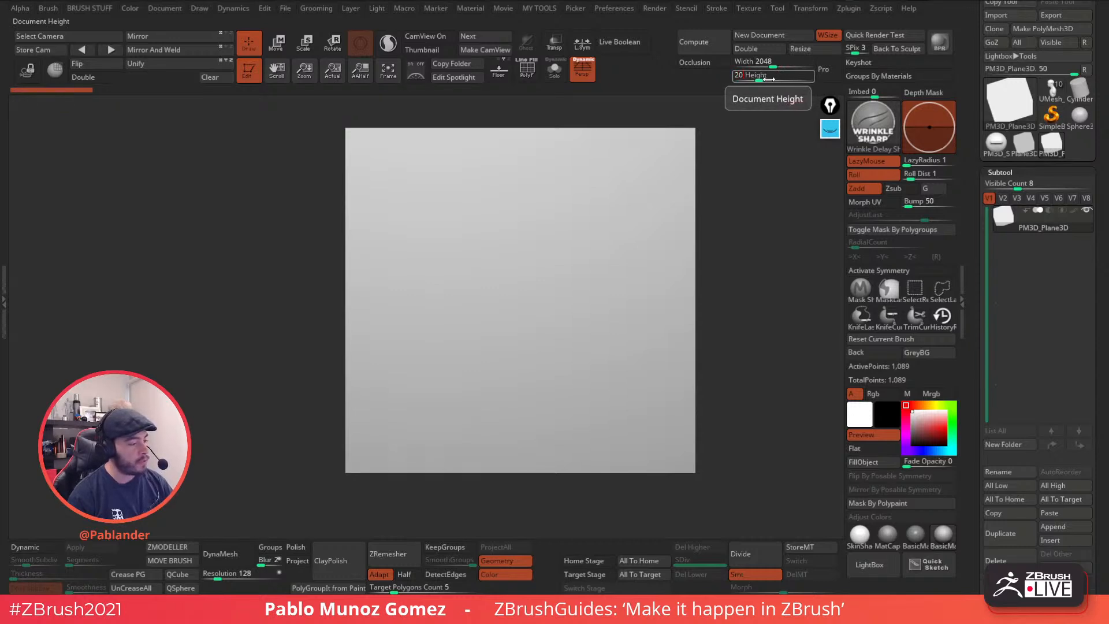
{"action": "type", "text": "48"}
{"action": "key", "text": "Return"}
{"action": "left_click", "coordinate": [809, 49]}
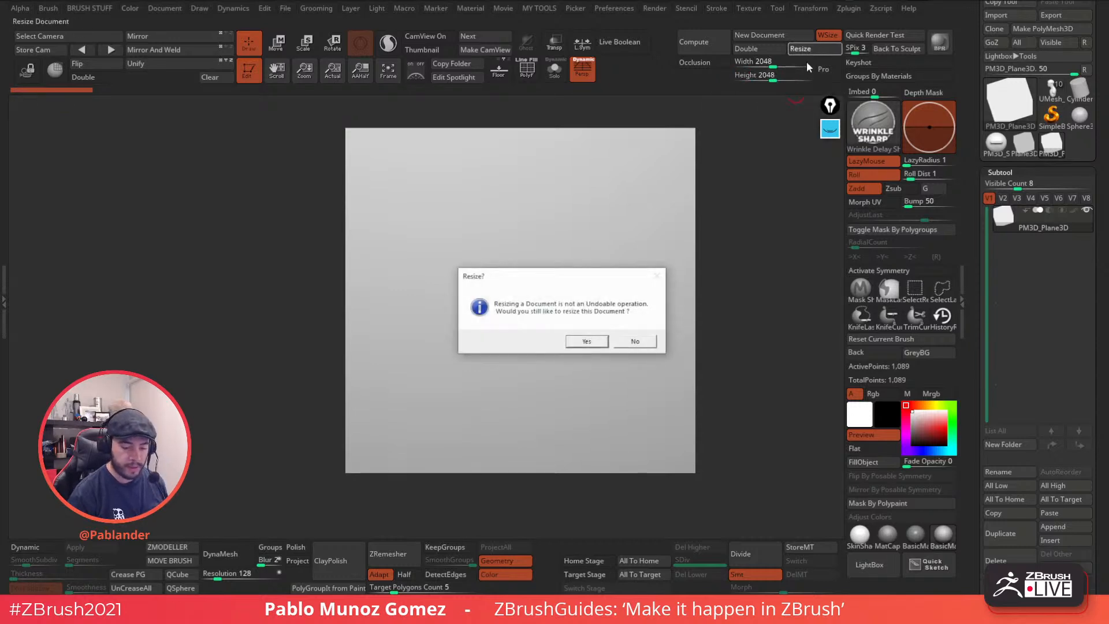
{"action": "left_click", "coordinate": [597, 343]}
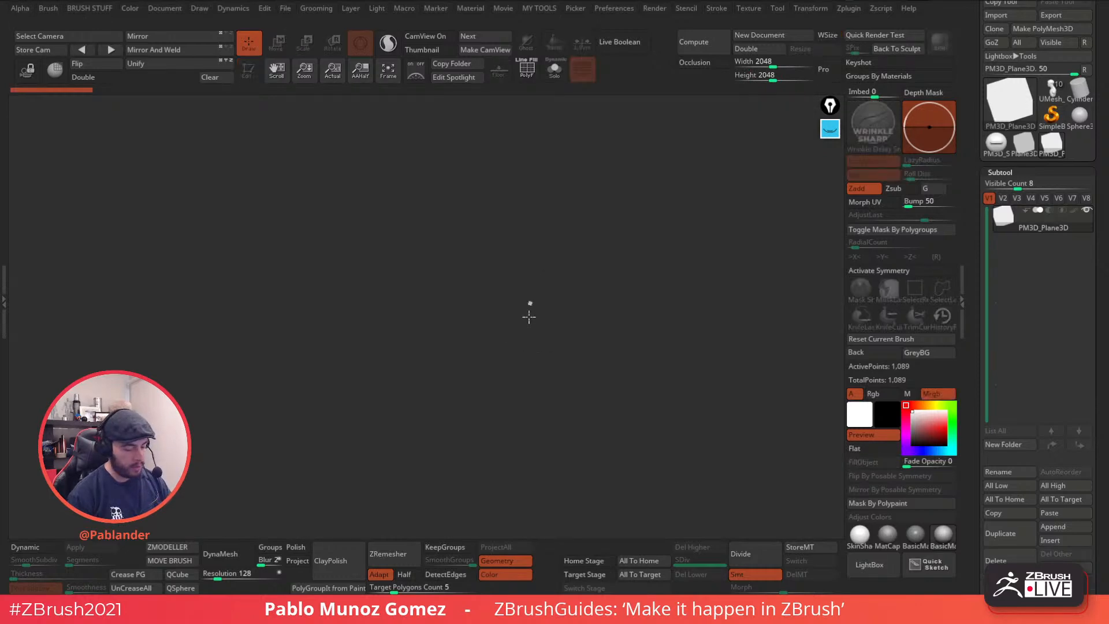
- Draw the plane onto the empty canvas, make it editable and align it squarely to the view
{"action": "left_click_drag", "start_coordinate": [527, 310], "coordinate": [530, 421]}
{"action": "key", "text": "t"}
{"action": "left_click_drag", "start_coordinate": [907, 364], "coordinate": [906, 364]}
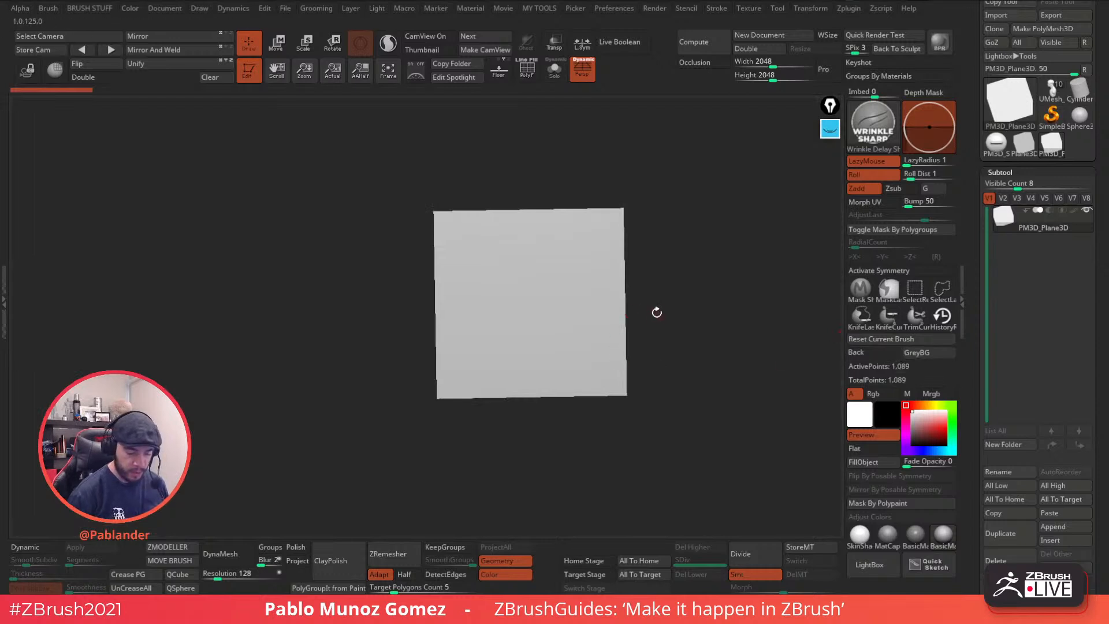
{"action": "left_click_drag", "start_coordinate": [660, 314], "coordinate": [609, 292], "text": "shift"}
- Frame the plane to fill the whole document without perspective and lock the camera
{"action": "left_click", "coordinate": [355, 79]}
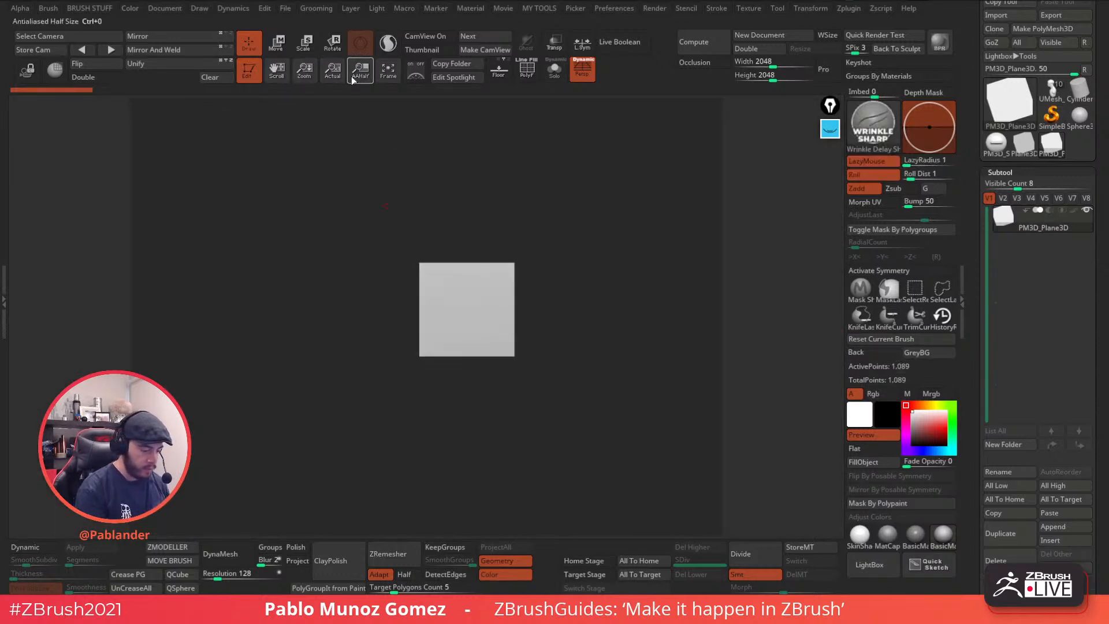
{"action": "left_click_drag", "start_coordinate": [306, 75], "coordinate": [303, 82]}
{"action": "left_click_drag", "start_coordinate": [504, 267], "coordinate": [491, 262], "text": "alt"}
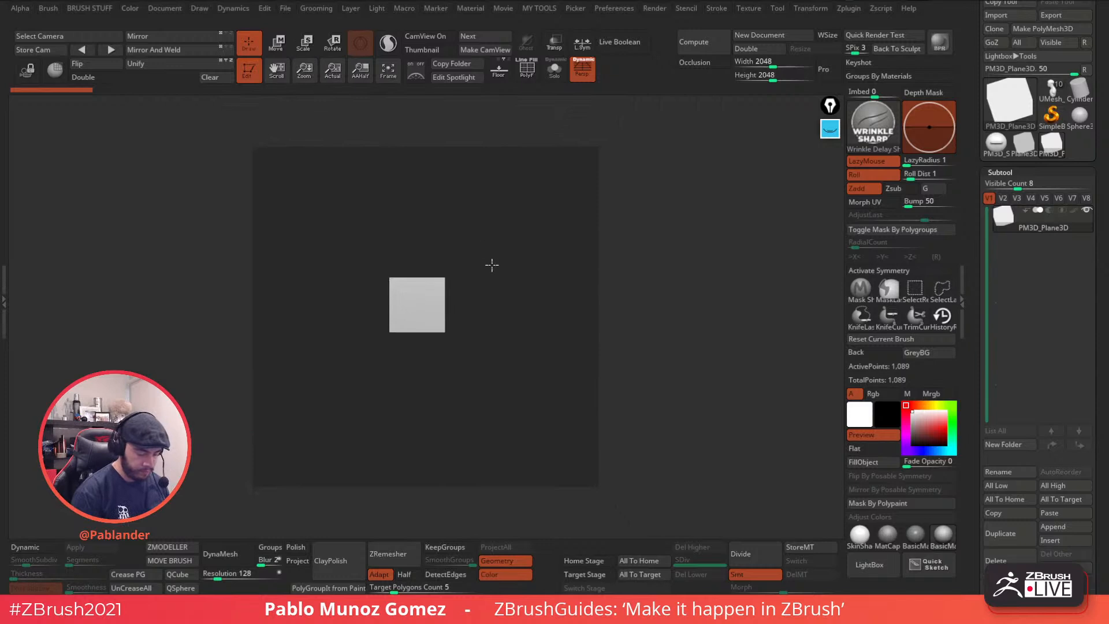
{"action": "left_click", "coordinate": [388, 72]}
{"action": "left_click", "coordinate": [586, 77]}
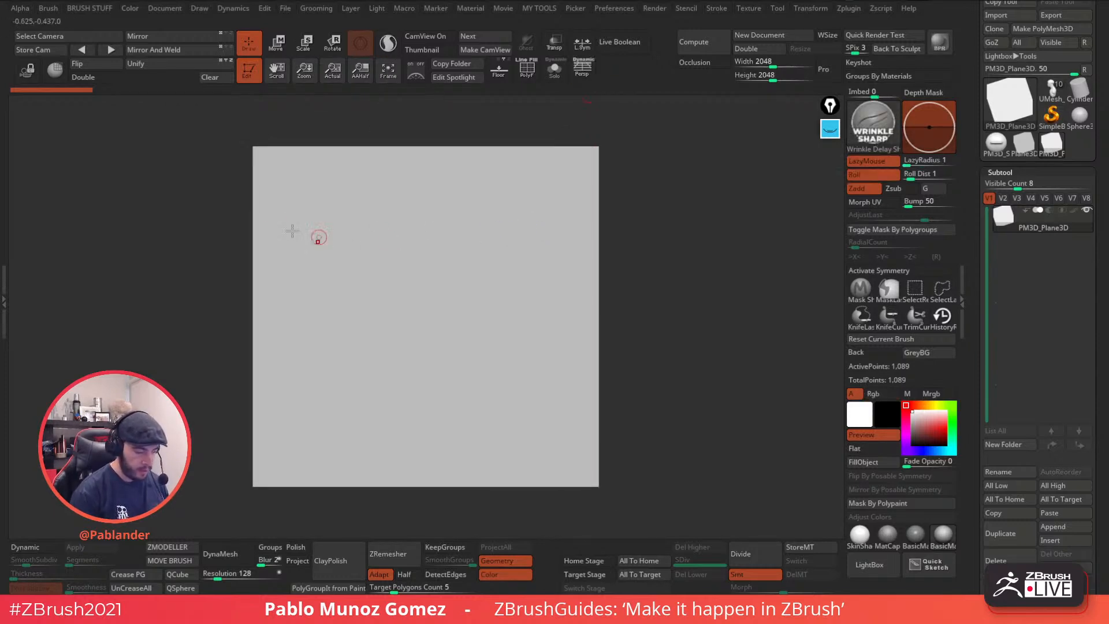
{"action": "left_click", "coordinate": [27, 70]}
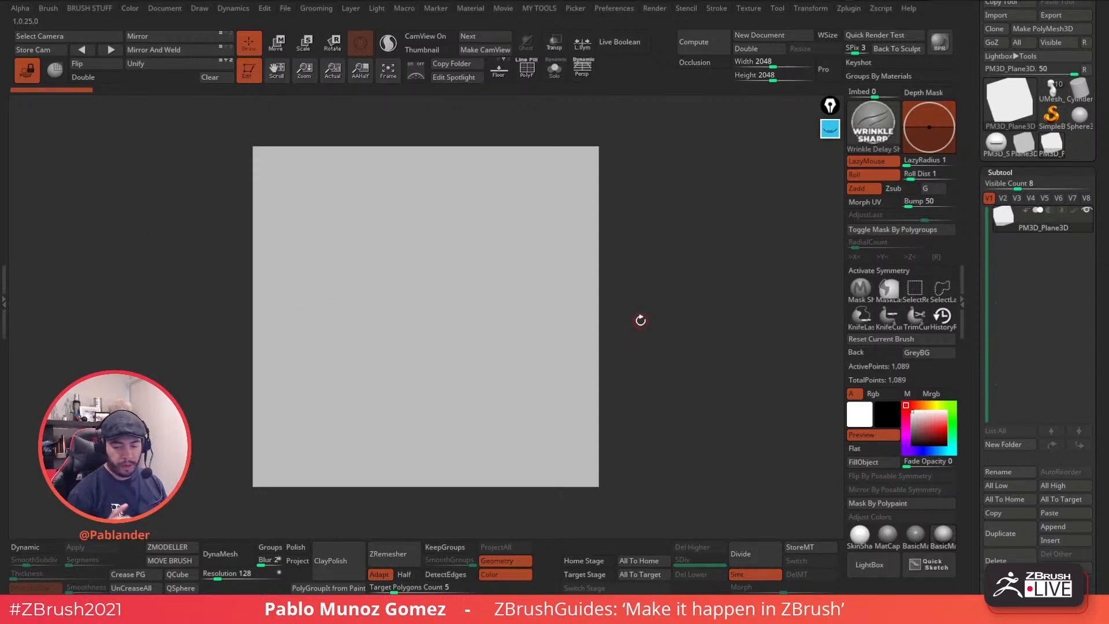
- Subdivide the plane up to subdivision level 4
{"action": "left_click", "coordinate": [745, 553]}
{"action": "left_click", "coordinate": [756, 550]}
{"action": "left_click", "coordinate": [755, 550]}
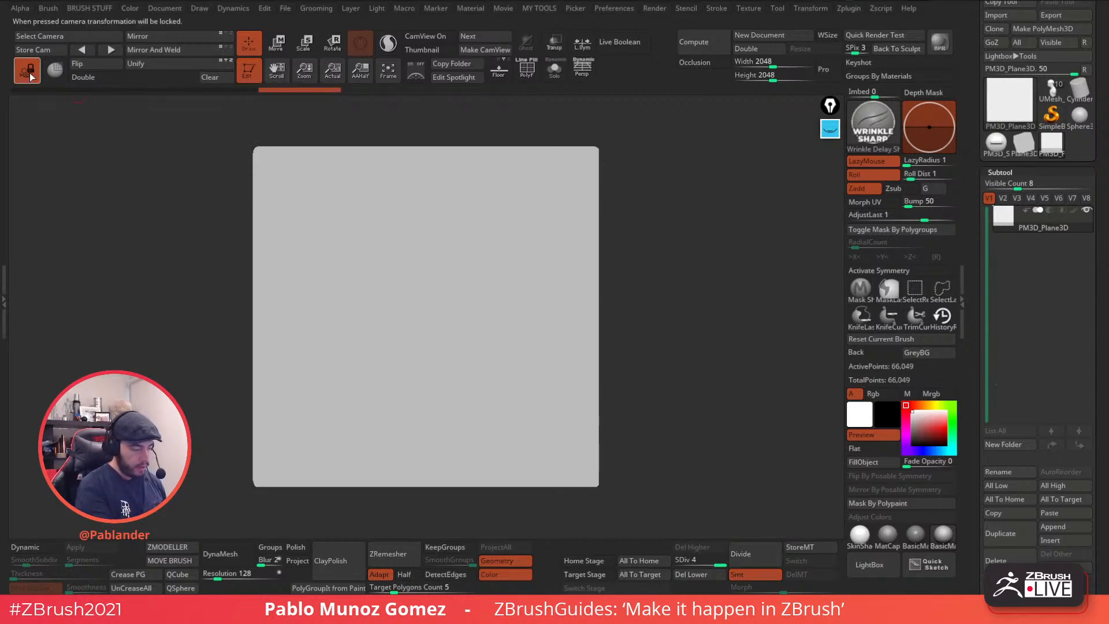
{"action": "key", "text": "w"}
{"action": "mouse_move", "coordinate": [431, 304]}
{"action": "left_mouse_down"}
{"action": "mouse_move", "coordinate": [431, 295]}
{"action": "mouse_move", "coordinate": [438, 305]}
{"action": "left_mouse_up"}
{"action": "key", "text": "ctrl+z"}
{"action": "key", "text": "q"}
- Subdivide the plane further, up to subdivision level 7
{"action": "left_click", "coordinate": [760, 554]}
{"action": "left_click", "coordinate": [756, 553]}
{"action": "left_click", "coordinate": [756, 554]}
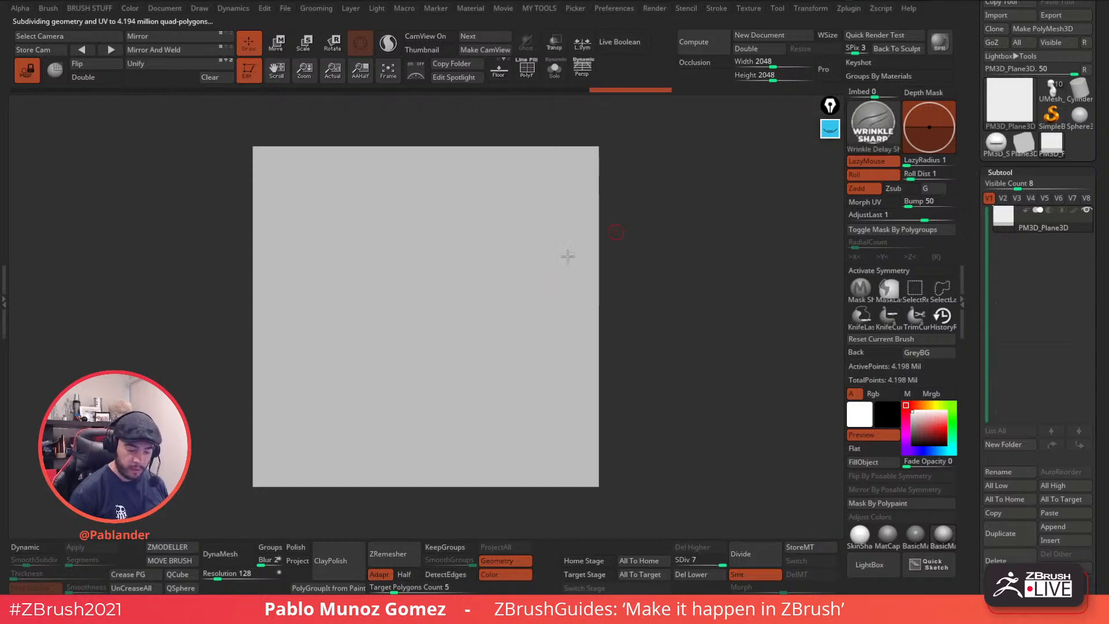
- Test a diagonal Wrinkle Sharp stroke across the plane and undo it
{"action": "key", "text": "space"}
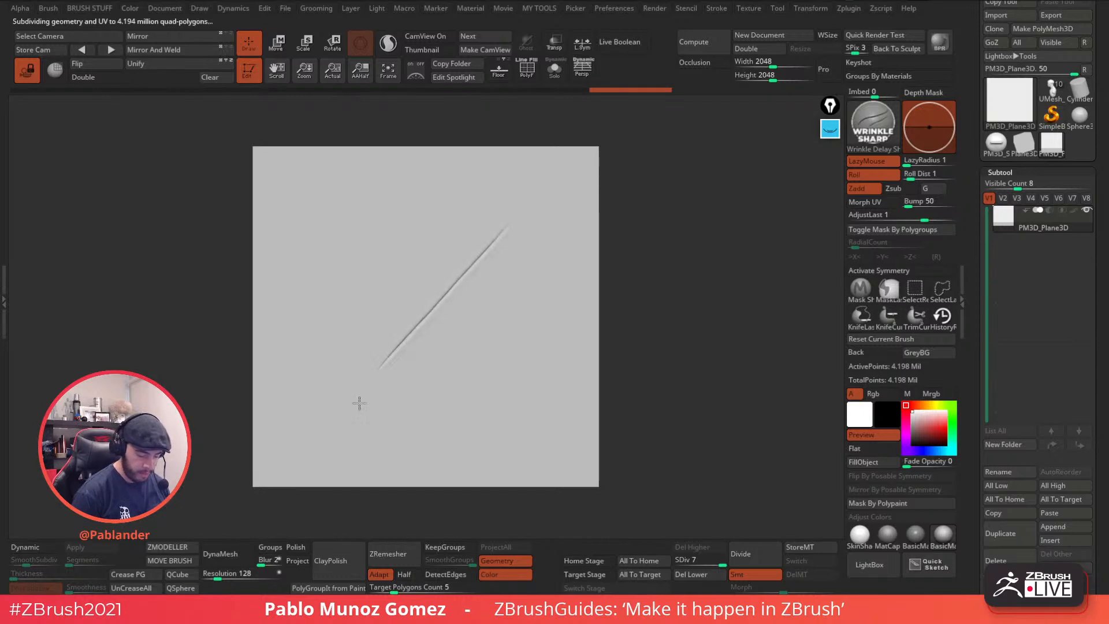
{"action": "key", "text": "ctrl+z"}
{"action": "key", "text": "space"}
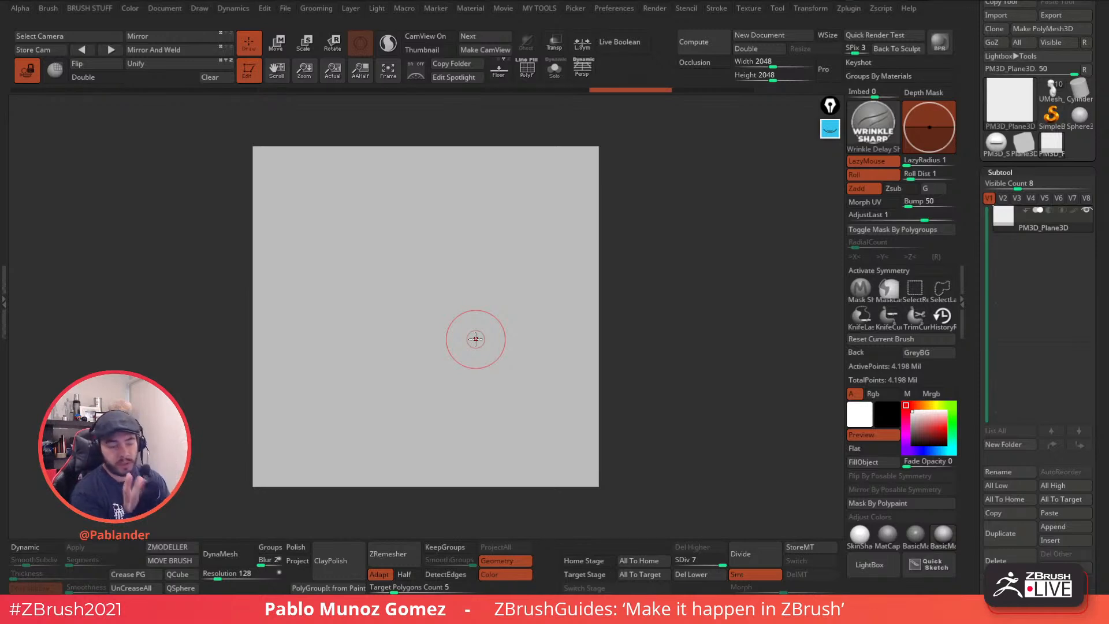
- Sculpt a cluster of overlapping diagonal wrinkles across the plane's centre with the Wrinkle Sharp brush, undoing the last short stroke
{"action": "key", "text": "ctrl+shift+z"}
{"action": "mouse_move", "coordinate": [515, 242]}
{"action": "left_mouse_down"}
{"action": "mouse_move", "coordinate": [425, 344]}
{"action": "mouse_move", "coordinate": [375, 431]}
{"action": "mouse_move", "coordinate": [417, 432]}
{"action": "left_mouse_up"}
{"action": "left_click_drag", "start_coordinate": [466, 252], "coordinate": [428, 341]}
{"action": "left_click_drag", "start_coordinate": [454, 228], "coordinate": [351, 435]}
{"action": "mouse_move", "coordinate": [456, 223]}
{"action": "left_mouse_down"}
{"action": "mouse_move", "coordinate": [326, 345]}
{"action": "mouse_move", "coordinate": [360, 312]}
{"action": "left_mouse_up"}
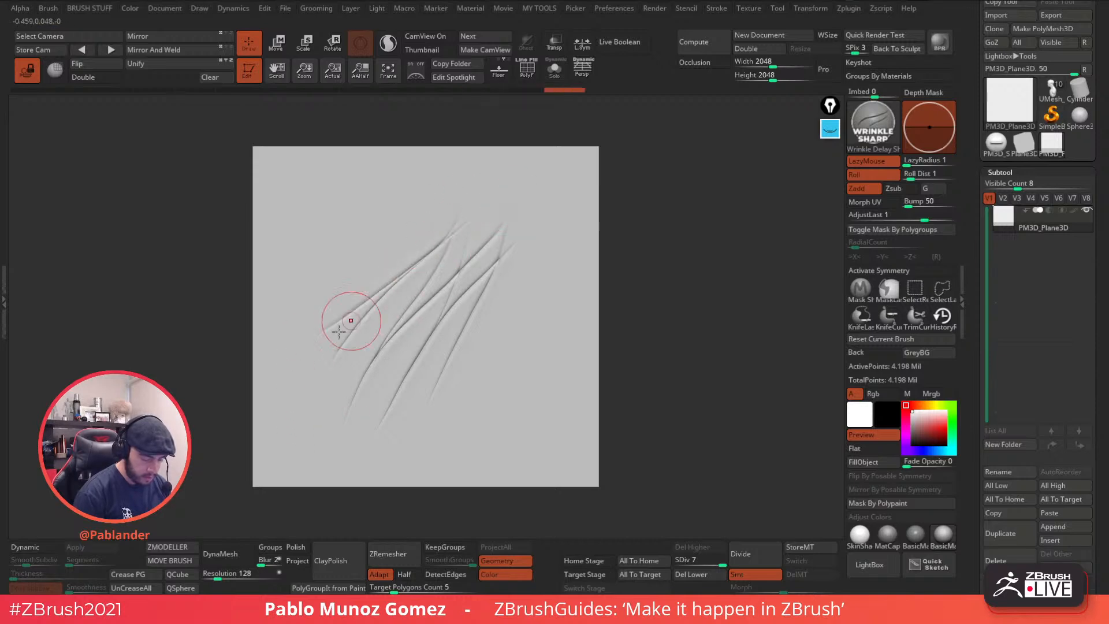
{"action": "left_click_drag", "start_coordinate": [474, 268], "coordinate": [509, 253]}
{"action": "key", "text": "ctrl+z"}
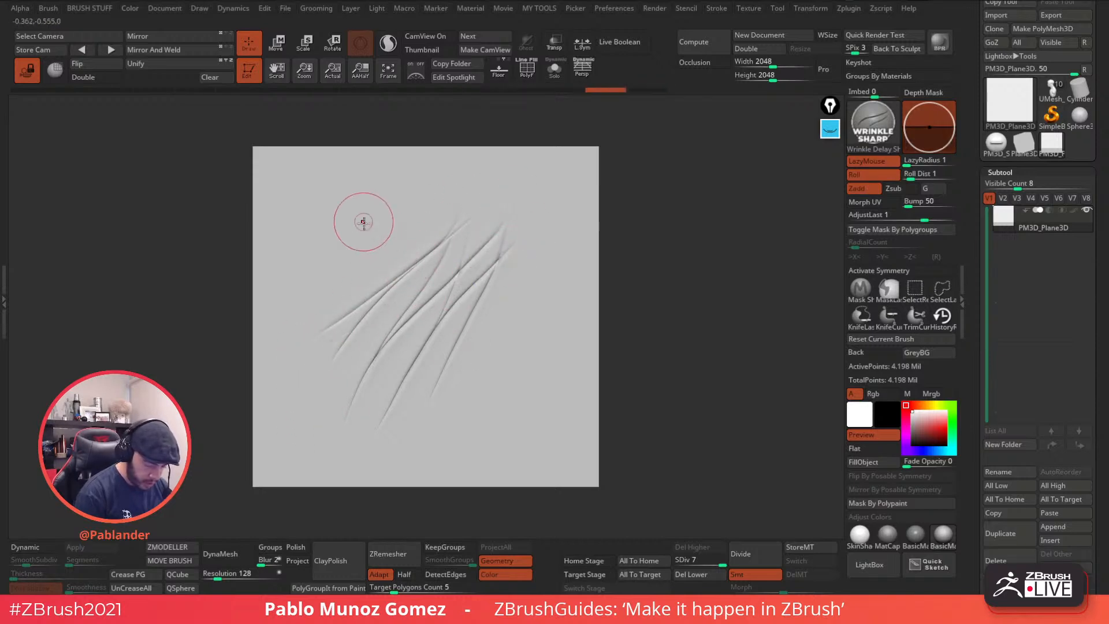
- Try three wrinkle strokes crossing the existing ones in the opposite diagonal direction and undo them
{"action": "key", "text": "f"}
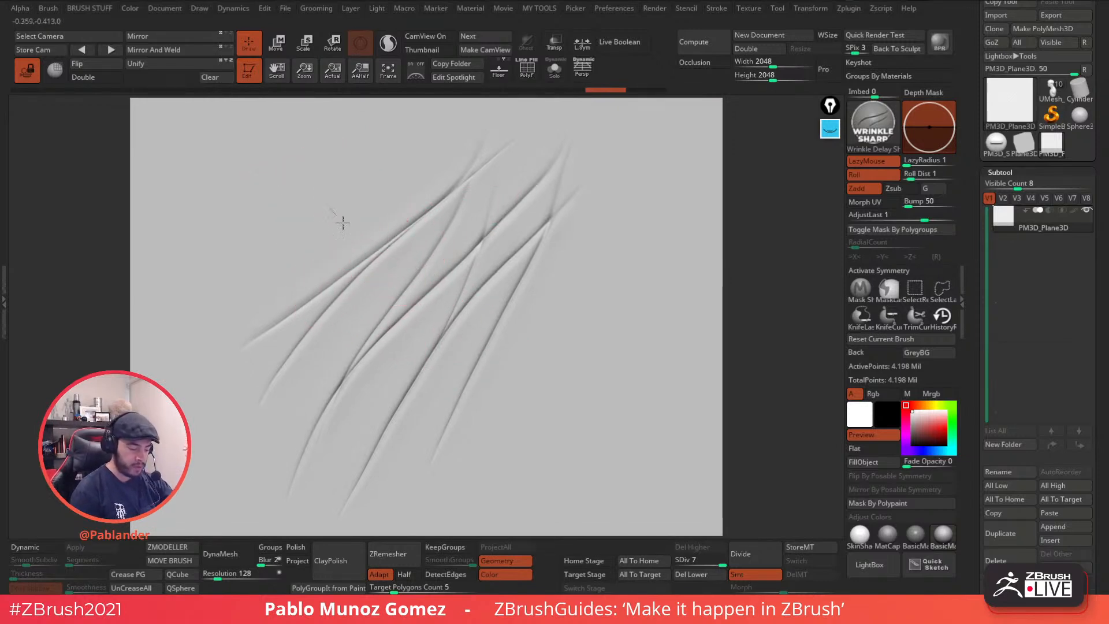
{"action": "left_click_drag", "start_coordinate": [409, 283], "coordinate": [566, 386]}
{"action": "mouse_move", "coordinate": [379, 222]}
{"action": "left_mouse_down"}
{"action": "mouse_move", "coordinate": [479, 319]}
{"action": "mouse_move", "coordinate": [564, 366]}
{"action": "left_mouse_up"}
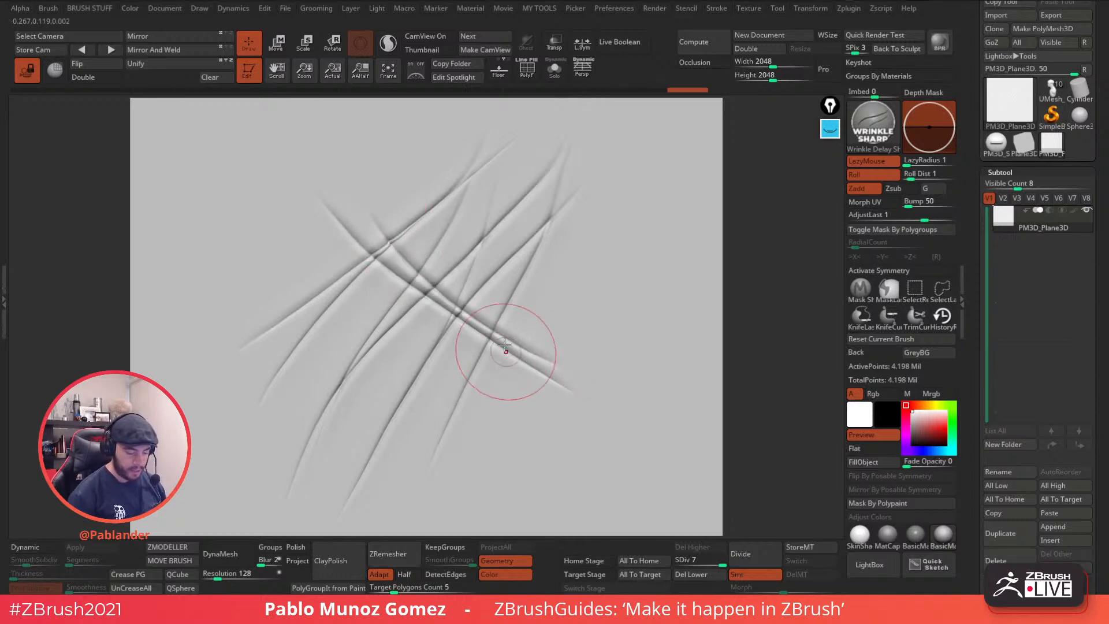
{"action": "mouse_move", "coordinate": [410, 197]}
{"action": "left_mouse_down"}
{"action": "mouse_move", "coordinate": [492, 335]}
{"action": "mouse_move", "coordinate": [540, 370]}
{"action": "left_mouse_up"}
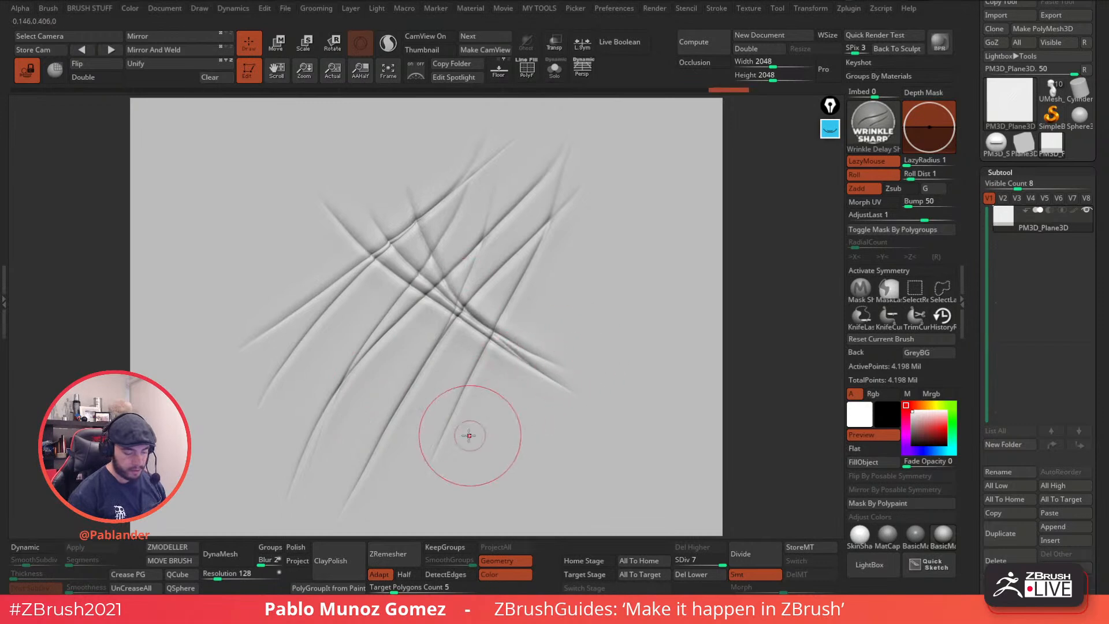
{"action": "key", "text": "ctrl+z"}
{"action": "key", "text": "ctrl+z"}
{"action": "key", "text": "ctrl+z"}
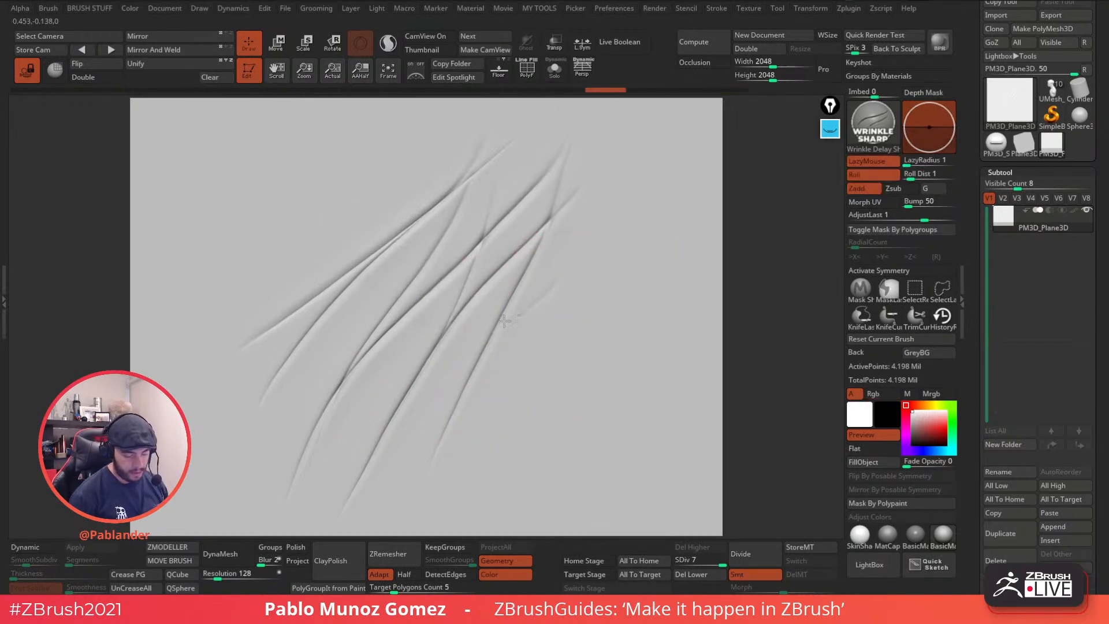
- Add more wrinkles following the same diagonal flow across the cluster's lower centre, upper left and right side
{"action": "left_click_drag", "start_coordinate": [546, 298], "coordinate": [364, 421]}
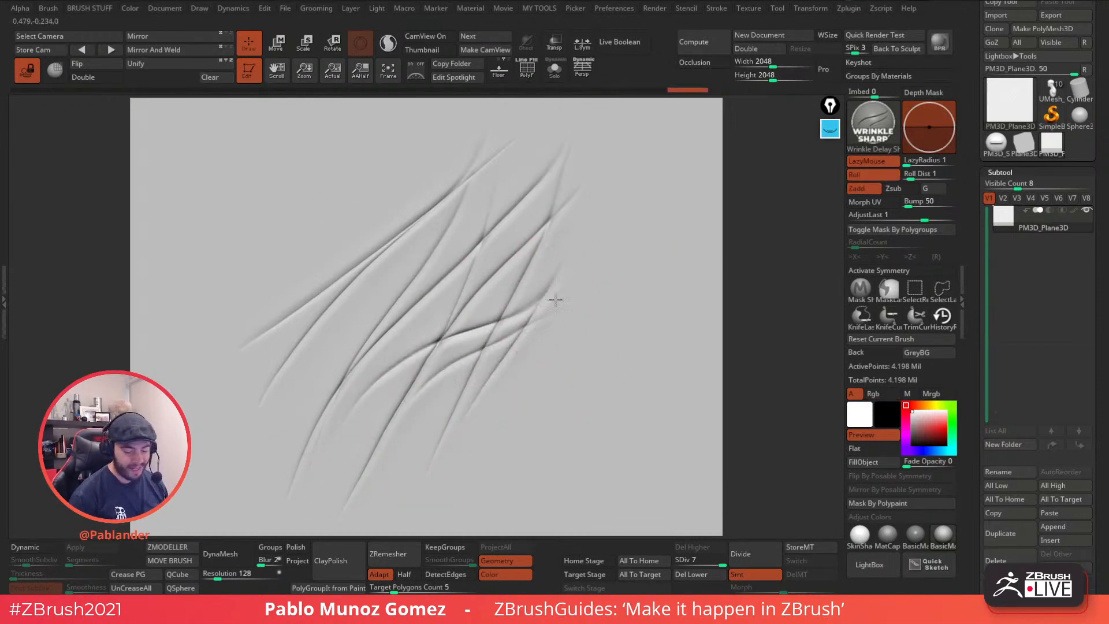
{"action": "left_click_drag", "start_coordinate": [442, 220], "coordinate": [359, 316]}
{"action": "mouse_move", "coordinate": [369, 199]}
{"action": "left_mouse_down"}
{"action": "mouse_move", "coordinate": [324, 347]}
{"action": "mouse_move", "coordinate": [284, 358]}
{"action": "left_mouse_up"}
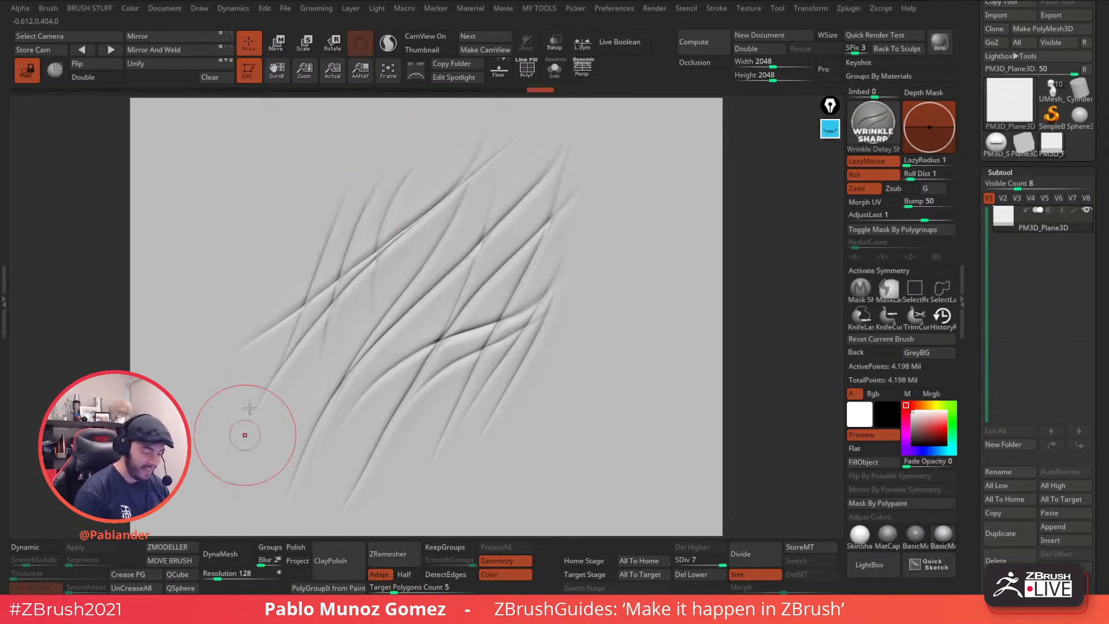
{"action": "left_click_drag", "start_coordinate": [566, 185], "coordinate": [534, 329]}
{"action": "mouse_move", "coordinate": [561, 222]}
{"action": "left_mouse_down"}
{"action": "mouse_move", "coordinate": [509, 409]}
{"action": "mouse_move", "coordinate": [556, 364]}
{"action": "left_mouse_up"}
{"action": "mouse_move", "coordinate": [597, 228]}
{"action": "left_mouse_down"}
{"action": "mouse_move", "coordinate": [565, 380]}
{"action": "mouse_move", "coordinate": [497, 470]}
{"action": "left_mouse_up"}
{"action": "left_click_drag", "start_coordinate": [598, 196], "coordinate": [576, 433]}
{"action": "left_click_drag", "start_coordinate": [614, 222], "coordinate": [582, 413]}
- Add a few longer curved wrinkles along the upper-left edge of the cluster
{"action": "key", "text": "minus"}
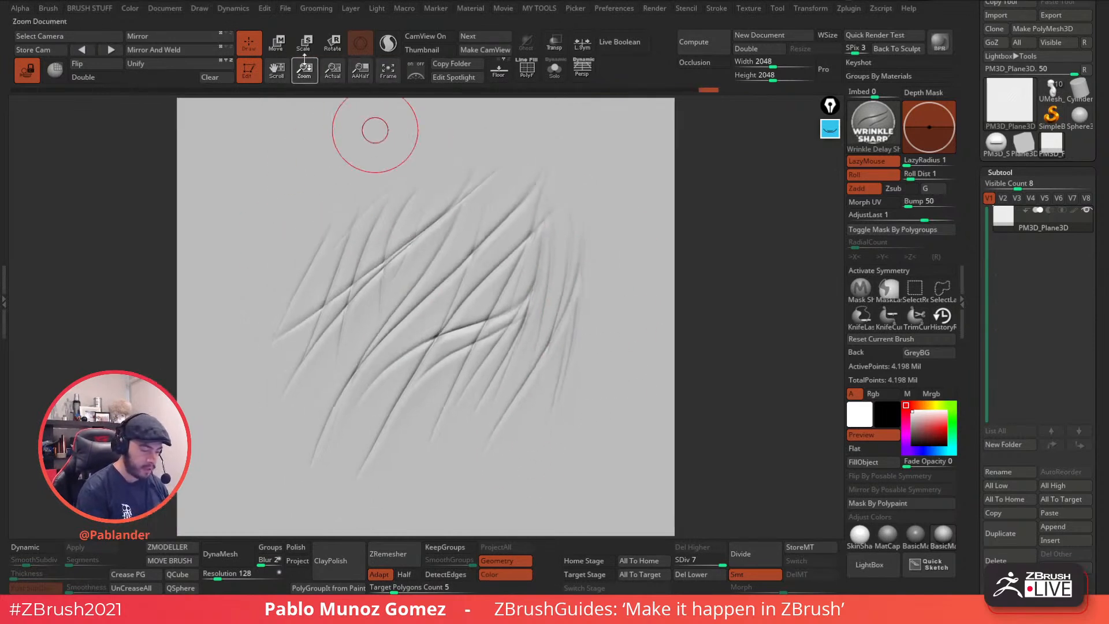
{"action": "left_click_drag", "start_coordinate": [415, 198], "coordinate": [318, 290]}
{"action": "mouse_move", "coordinate": [364, 240]}
{"action": "left_mouse_down"}
{"action": "mouse_move", "coordinate": [309, 335]}
{"action": "mouse_move", "coordinate": [345, 272]}
{"action": "left_mouse_up"}
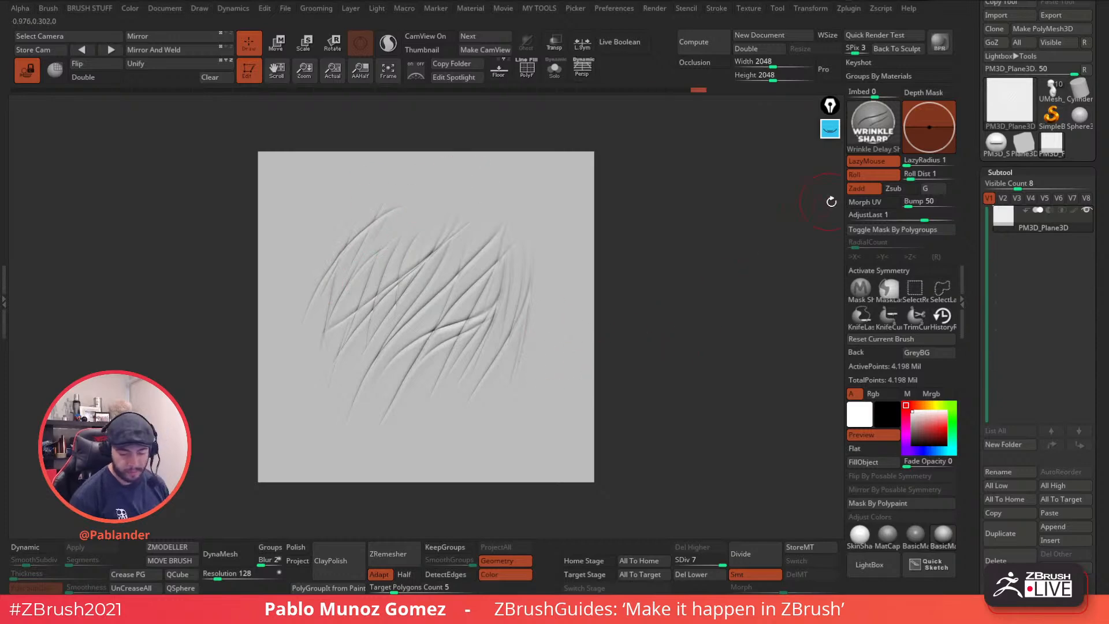
- Load a ZBG_Skin_Inperf brush from the Lightbox skin brushes and undo its first test stroke
{"action": "left_click", "coordinate": [875, 564]}
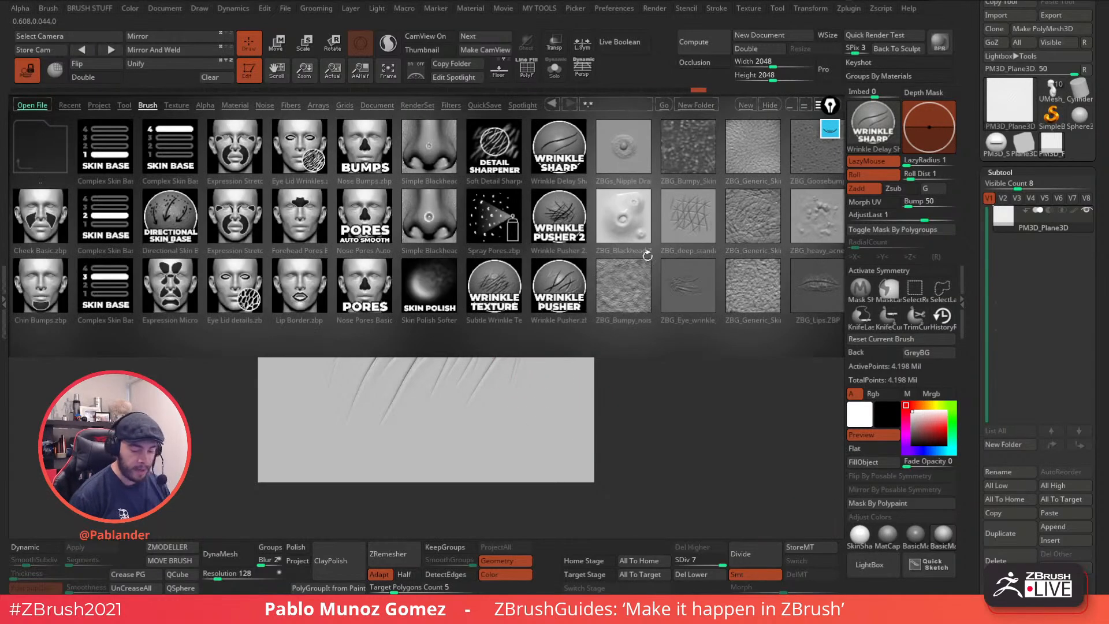
{"action": "left_click_drag", "start_coordinate": [628, 277], "coordinate": [543, 249]}
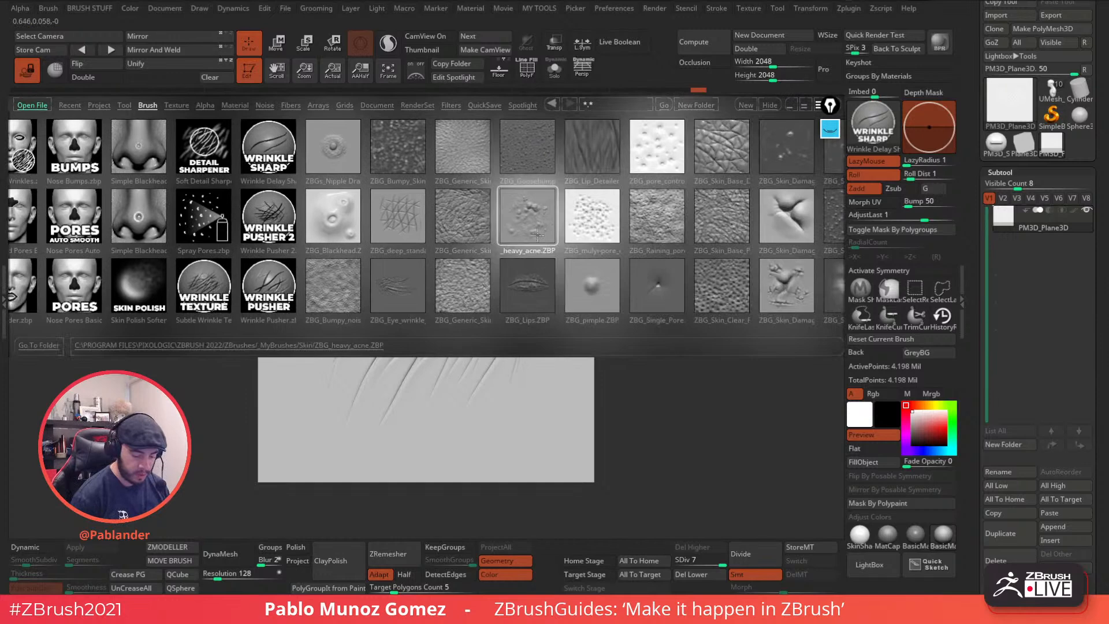
{"action": "scroll", "coordinate": [635, 185], "scroll_direction": "right", "scroll_amount": 1}
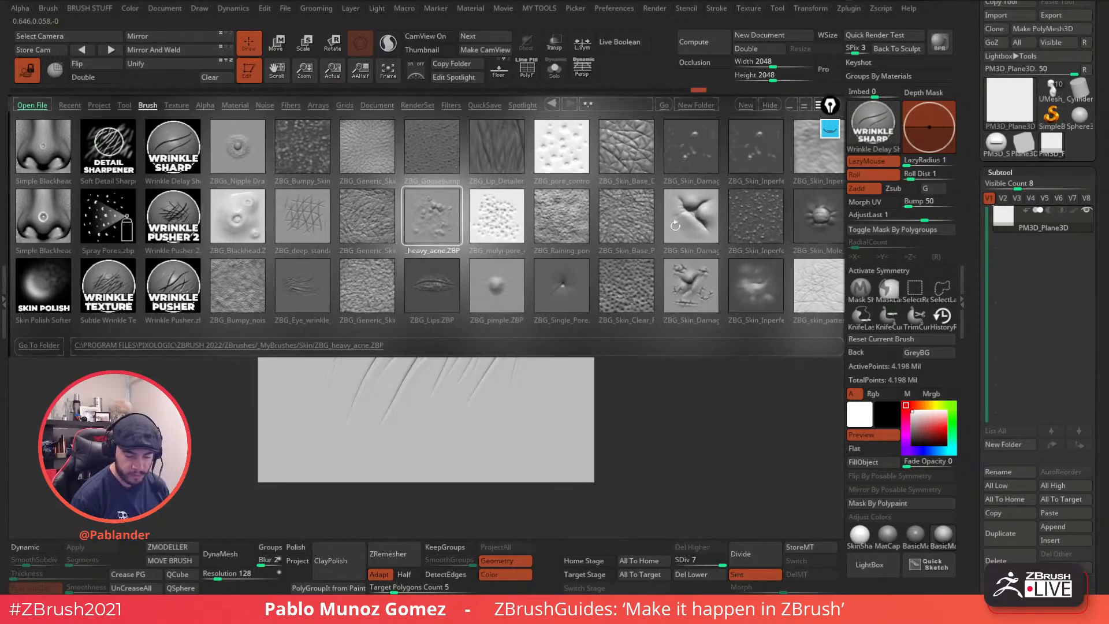
{"action": "scroll", "coordinate": [739, 184], "scroll_direction": "right", "scroll_amount": 2}
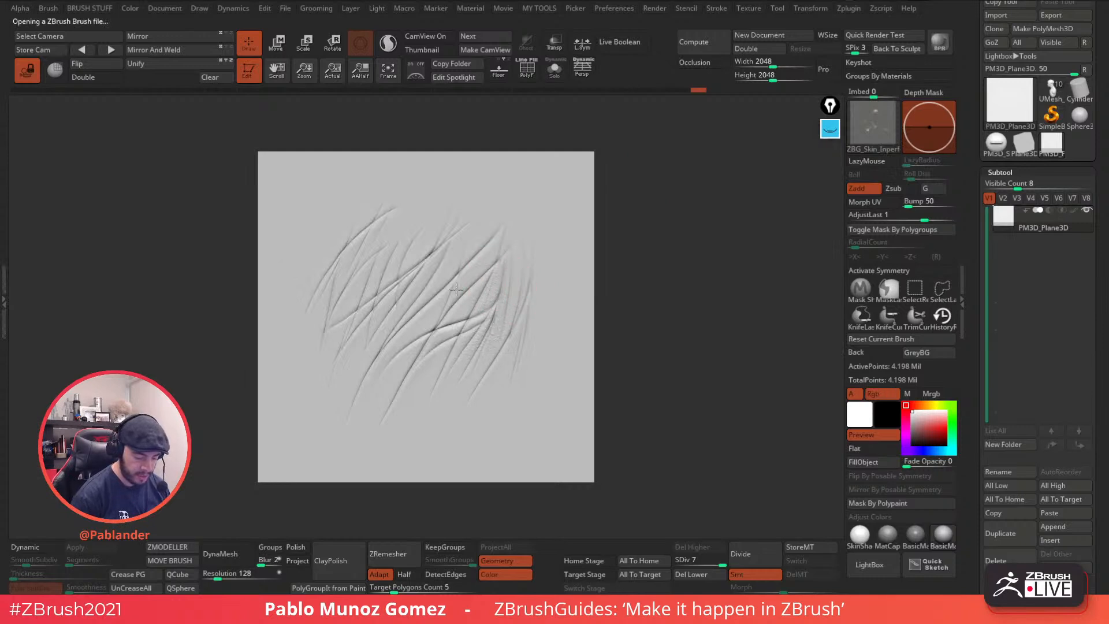
{"action": "key", "text": "ctrl+z"}
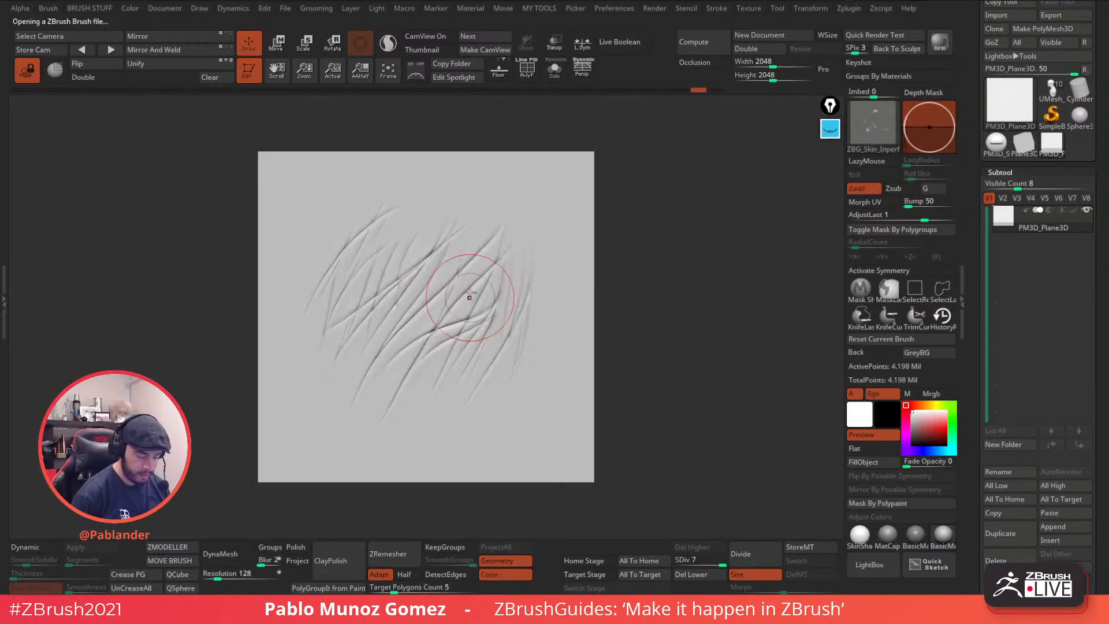
- Spray fine skin imperfection texture over the whole wrinkle cluster, following the direction of the folds
{"action": "left_click_drag", "start_coordinate": [366, 416], "coordinate": [362, 424]}
{"action": "left_click_drag", "start_coordinate": [435, 242], "coordinate": [347, 387]}
{"action": "mouse_move", "coordinate": [388, 215]}
{"action": "left_mouse_down"}
{"action": "mouse_move", "coordinate": [351, 257]}
{"action": "mouse_move", "coordinate": [319, 341]}
{"action": "left_mouse_up"}
{"action": "left_click_drag", "start_coordinate": [386, 248], "coordinate": [341, 398]}
{"action": "mouse_move", "coordinate": [476, 246]}
{"action": "left_mouse_down"}
{"action": "mouse_move", "coordinate": [392, 429]}
{"action": "mouse_move", "coordinate": [429, 396]}
{"action": "left_mouse_up"}
{"action": "left_click_drag", "start_coordinate": [476, 290], "coordinate": [402, 413]}
{"action": "left_click_drag", "start_coordinate": [456, 231], "coordinate": [414, 335]}
- Assign SmoothPeaks as the smoothing brush and soften the texture across the wrinkled area
{"action": "mouse_move", "coordinate": [501, 250]}
{"action": "left_mouse_down", "text": "shift"}
{"action": "mouse_move", "coordinate": [403, 383]}
{"action": "mouse_move", "coordinate": [432, 326]}
{"action": "left_mouse_up", "text": "shift"}
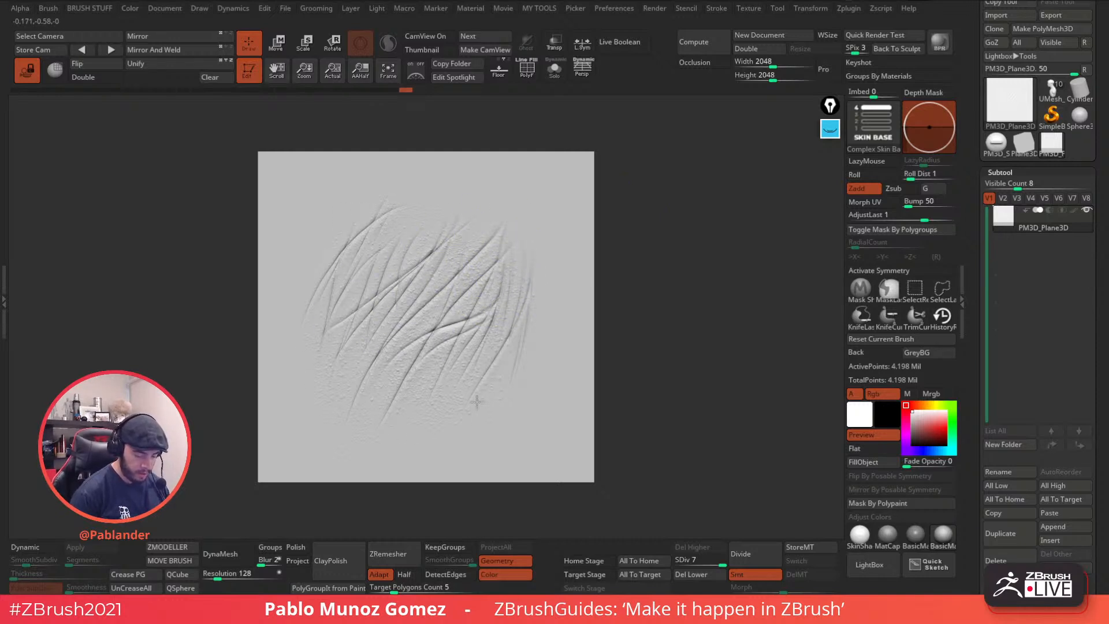
{"action": "key", "text": "b"}
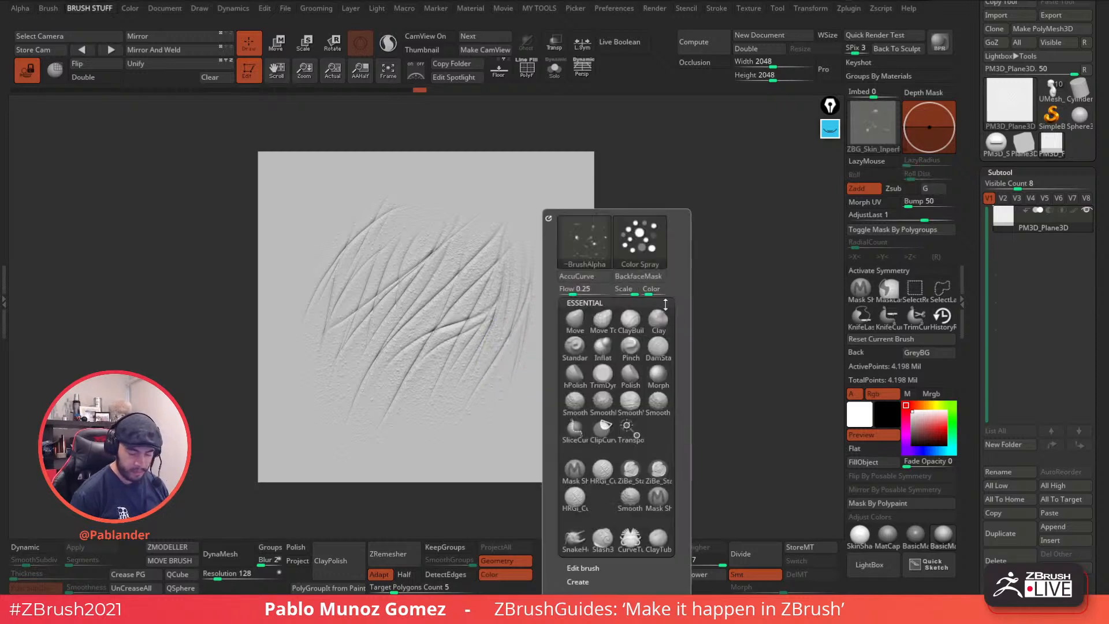
{"action": "left_click", "coordinate": [628, 405]}
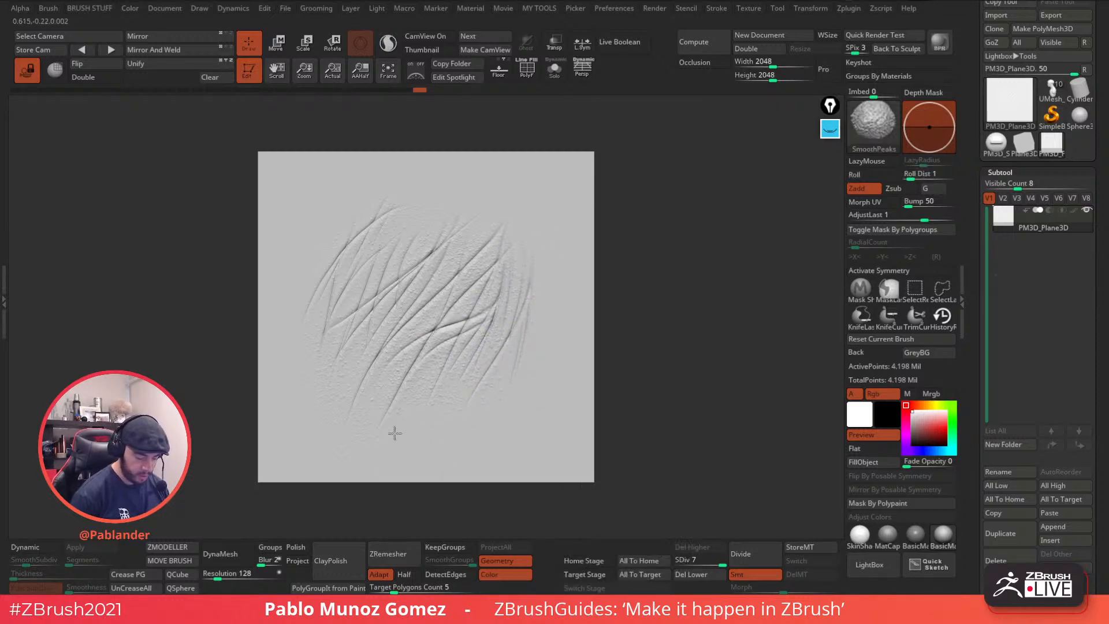
{"action": "mouse_move", "coordinate": [304, 347]}
{"action": "left_mouse_down", "text": "shift"}
{"action": "mouse_move", "coordinate": [397, 191]}
{"action": "mouse_move", "coordinate": [487, 298]}
{"action": "mouse_move", "coordinate": [520, 304]}
{"action": "left_mouse_up", "text": "shift"}
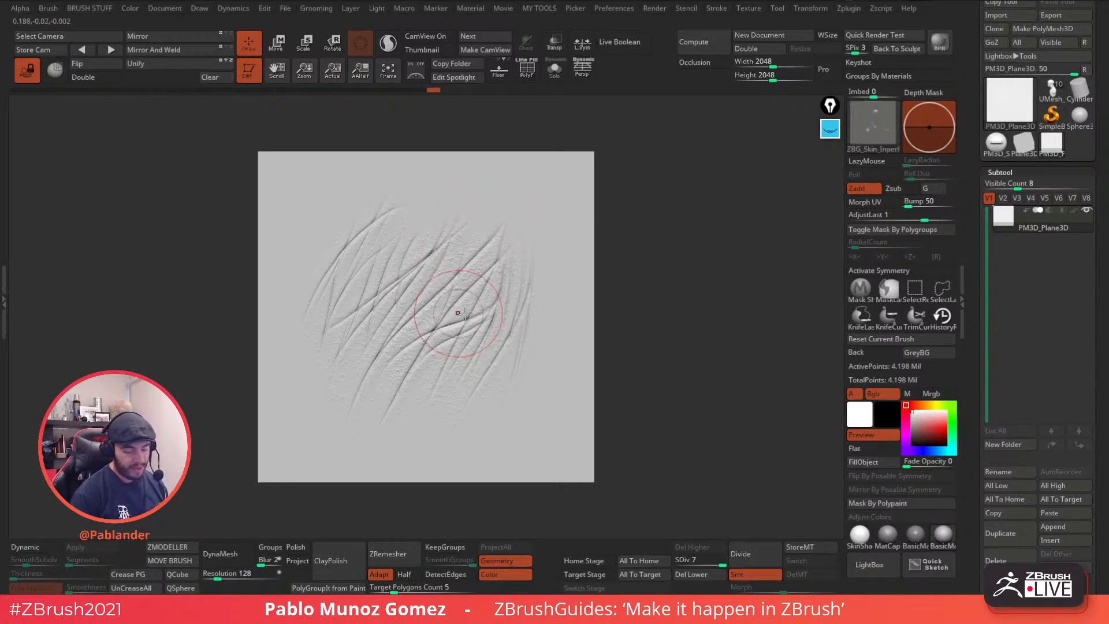
- Switch to the Standard brush with LazyMouse and a smaller draw size, and raise volume between the central and lower wrinkles
{"action": "key", "text": "b"}
{"action": "key", "text": "s"}
{"action": "key", "text": "t"}
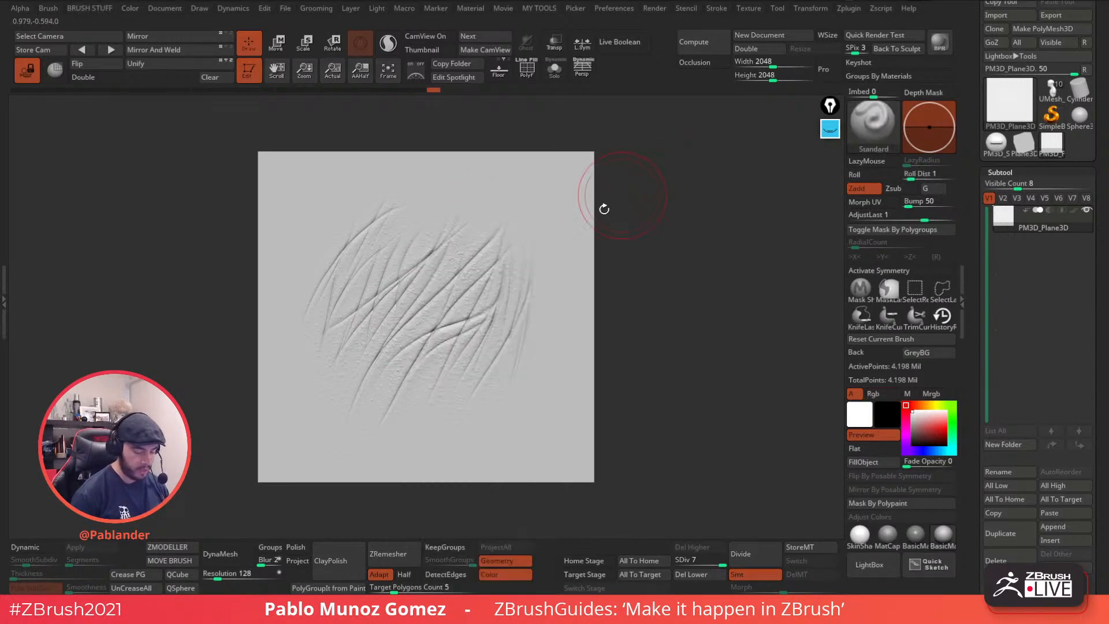
{"action": "key", "text": "l"}
{"action": "right_click_drag", "start_coordinate": [468, 242], "coordinate": [467, 243]}
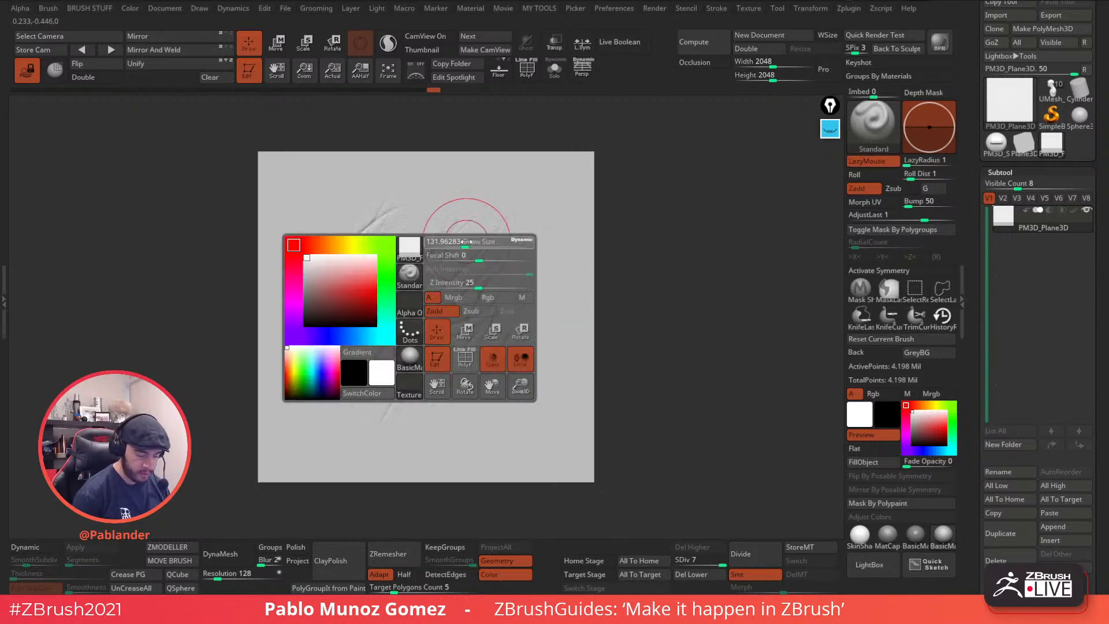
{"action": "key", "text": "space"}
{"action": "left_click_drag", "start_coordinate": [469, 235], "coordinate": [372, 388]}
{"action": "left_click_drag", "start_coordinate": [475, 304], "coordinate": [435, 387]}
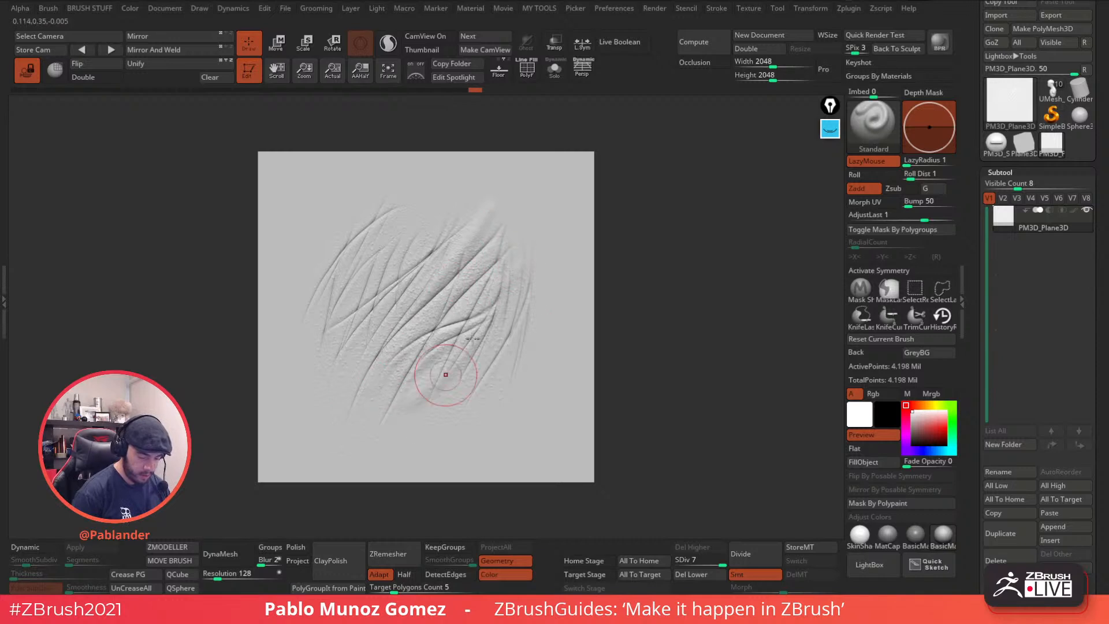
- Build up fleshy folds between the wrinkles in the upper-left and central parts of the cluster
{"action": "mouse_move", "coordinate": [470, 194]}
{"action": "left_mouse_down", "text": "shift"}
{"action": "mouse_move", "coordinate": [375, 281]}
{"action": "mouse_move", "coordinate": [404, 277]}
{"action": "mouse_move", "coordinate": [390, 267]}
{"action": "mouse_move", "coordinate": [369, 314]}
{"action": "mouse_move", "coordinate": [399, 283]}
{"action": "left_mouse_up", "text": "shift"}
{"action": "left_click_drag", "start_coordinate": [412, 212], "coordinate": [356, 294]}
{"action": "left_click_drag", "start_coordinate": [372, 253], "coordinate": [323, 325]}
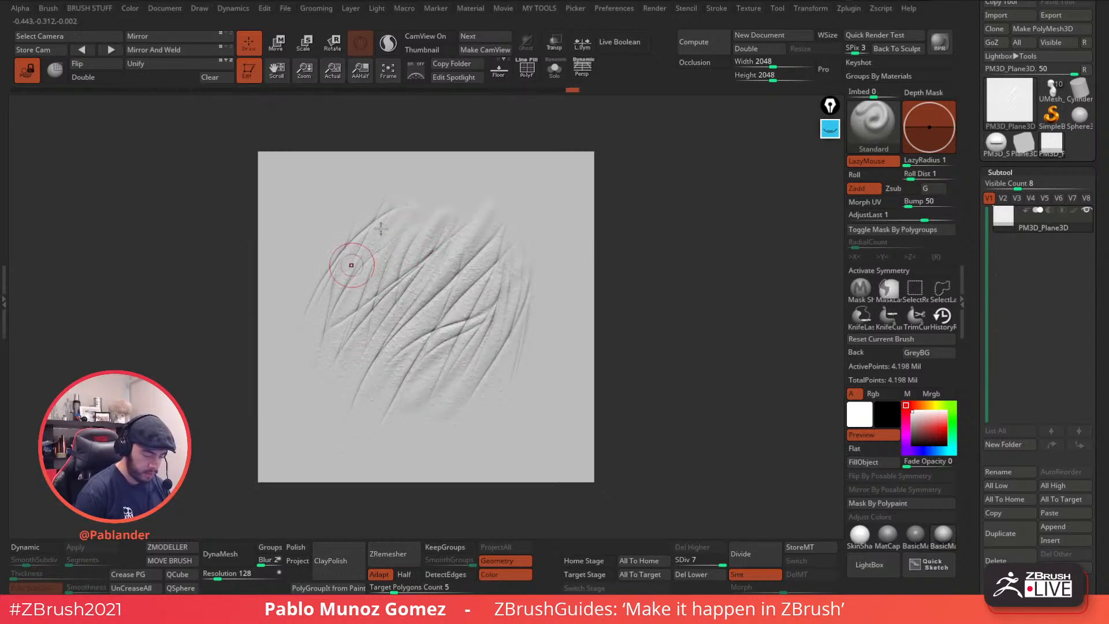
{"action": "left_click_drag", "start_coordinate": [470, 210], "coordinate": [397, 309], "text": "shift"}
{"action": "left_click_drag", "start_coordinate": [475, 240], "coordinate": [369, 394], "text": "shift"}
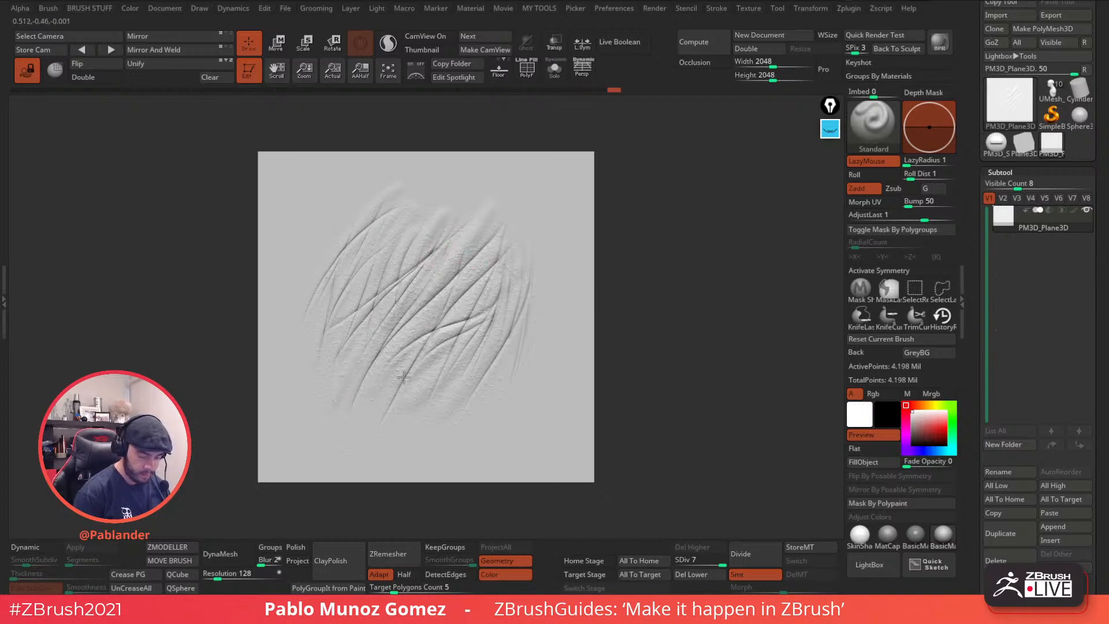
- Change the smoothing brush to Smooth Stronger
{"action": "key", "text": "shift"}
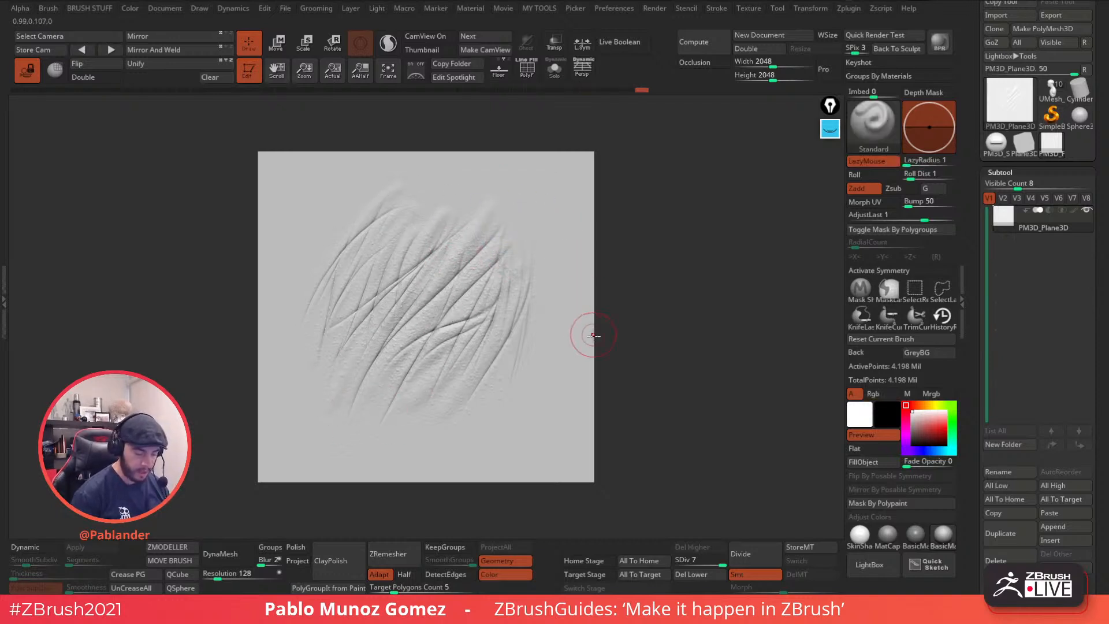
{"action": "key", "text": "space"}
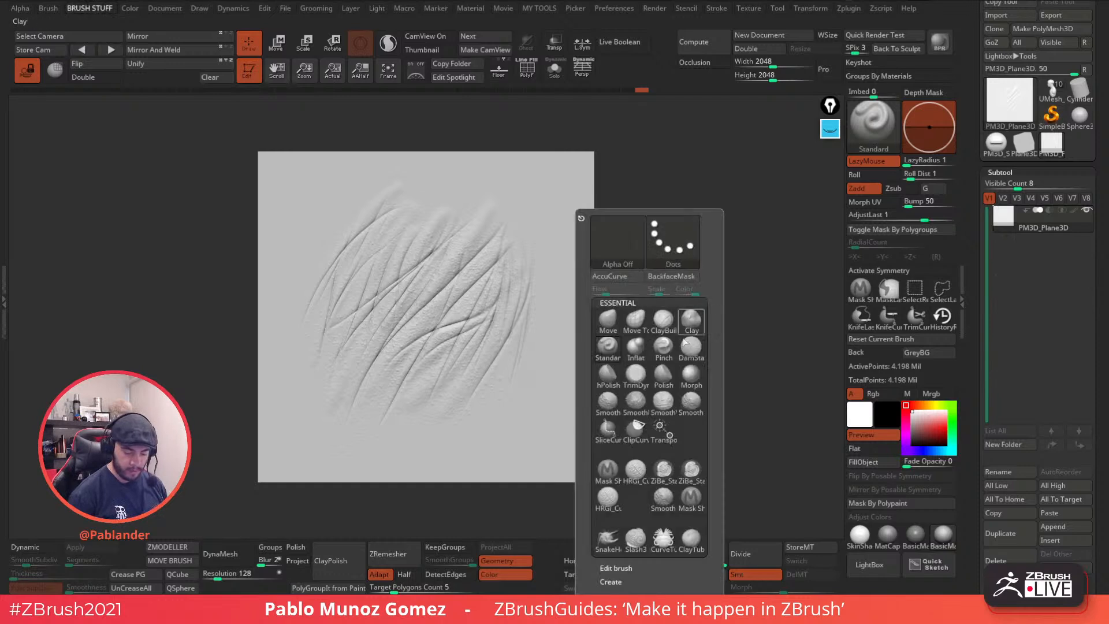
{"action": "key", "text": "shift"}
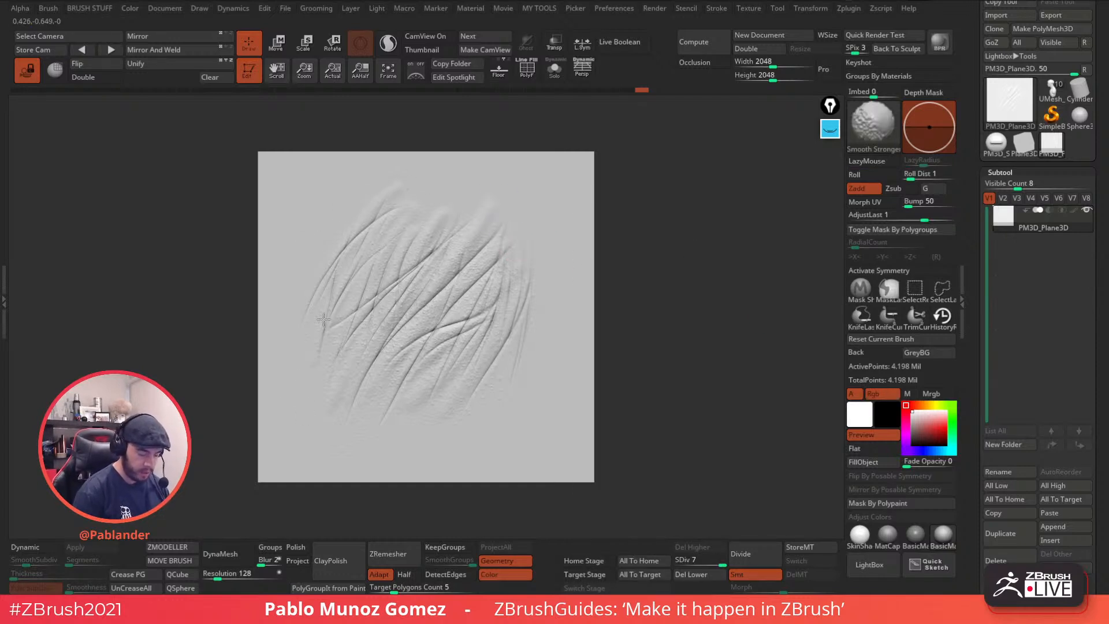
- View the sculpted wrinkles at actual document size and look through the Alpha options
{"action": "left_click", "coordinate": [333, 71]}
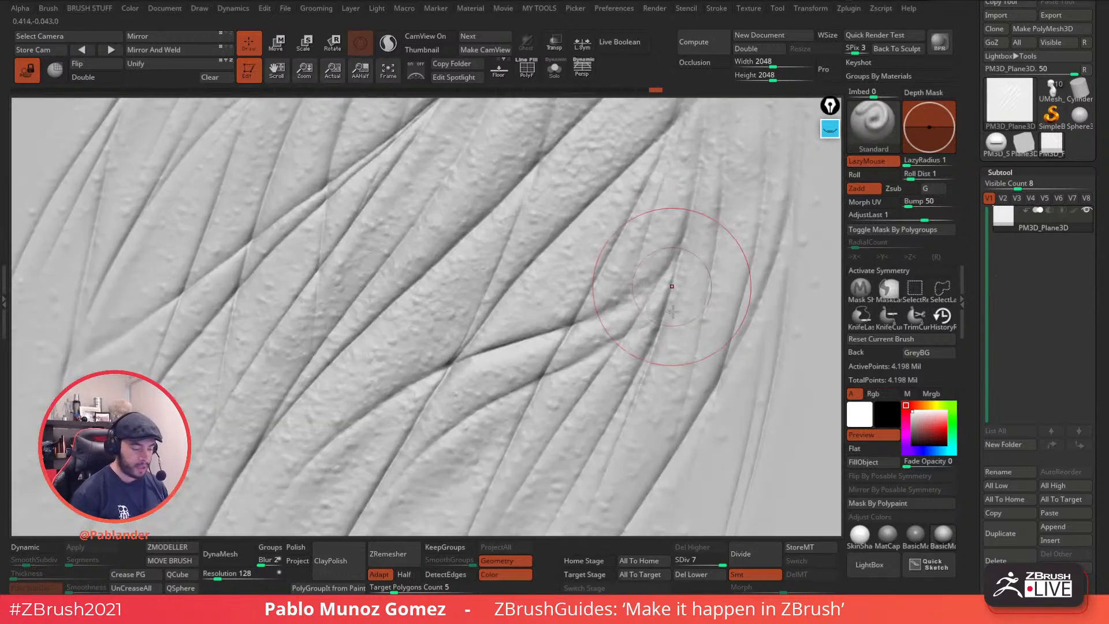
{"action": "left_click", "coordinate": [25, 12]}
{"action": "left_click", "coordinate": [74, 296]}
{"action": "left_click", "coordinate": [115, 350]}
{"action": "mouse_move", "coordinate": [75, 104]}
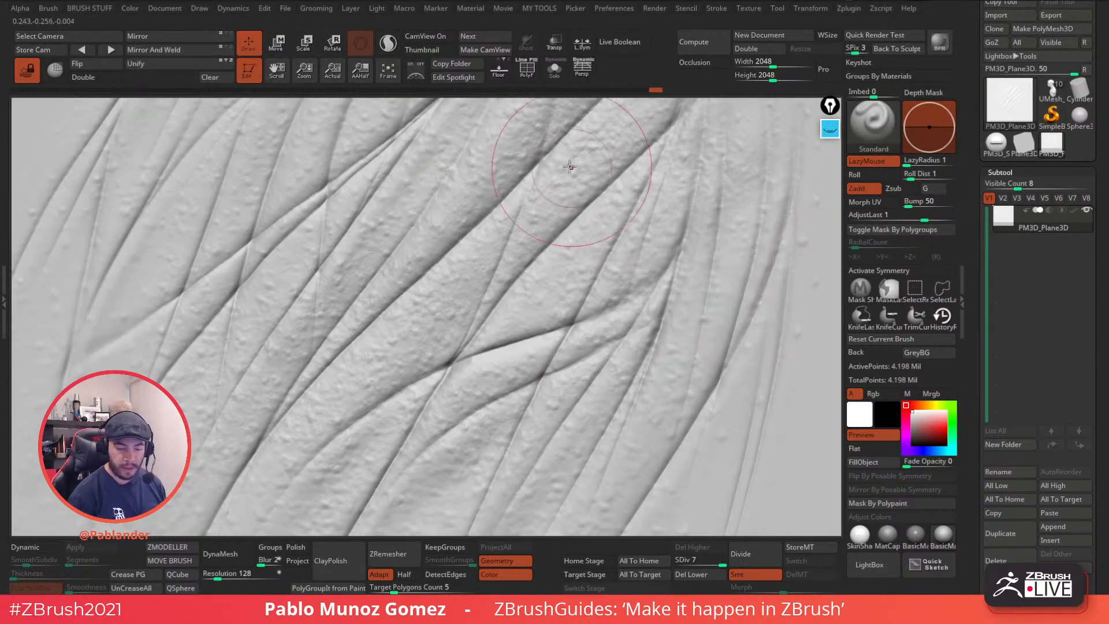
- Start a new window-sized document without saving changes, and place the alien bust in it in edit mode
{"action": "left_click", "coordinate": [800, 34]}
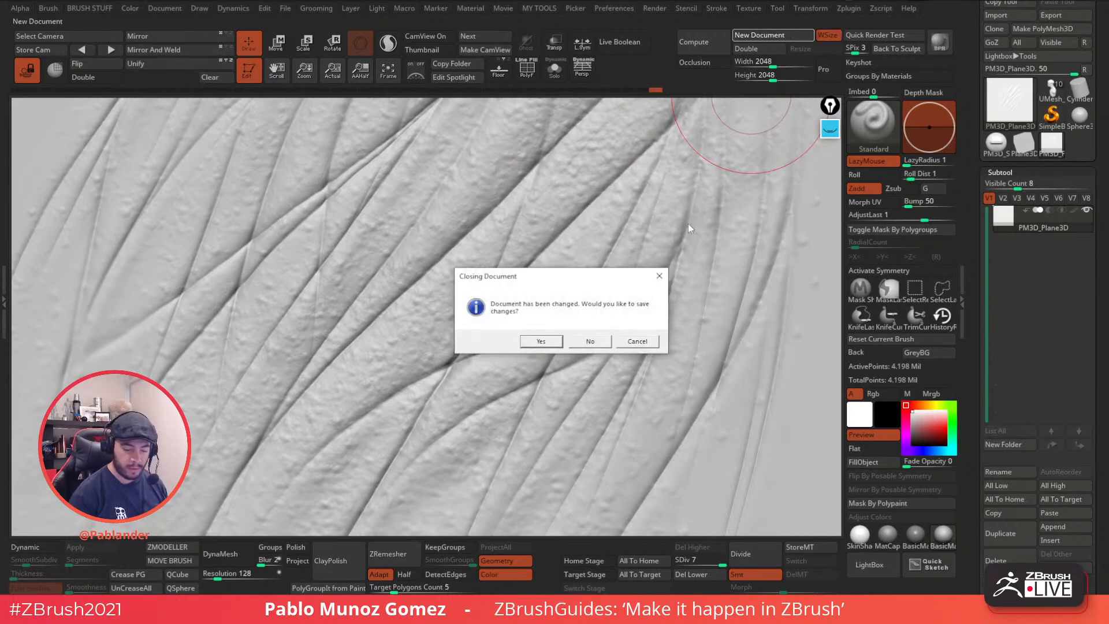
{"action": "left_click", "coordinate": [589, 342]}
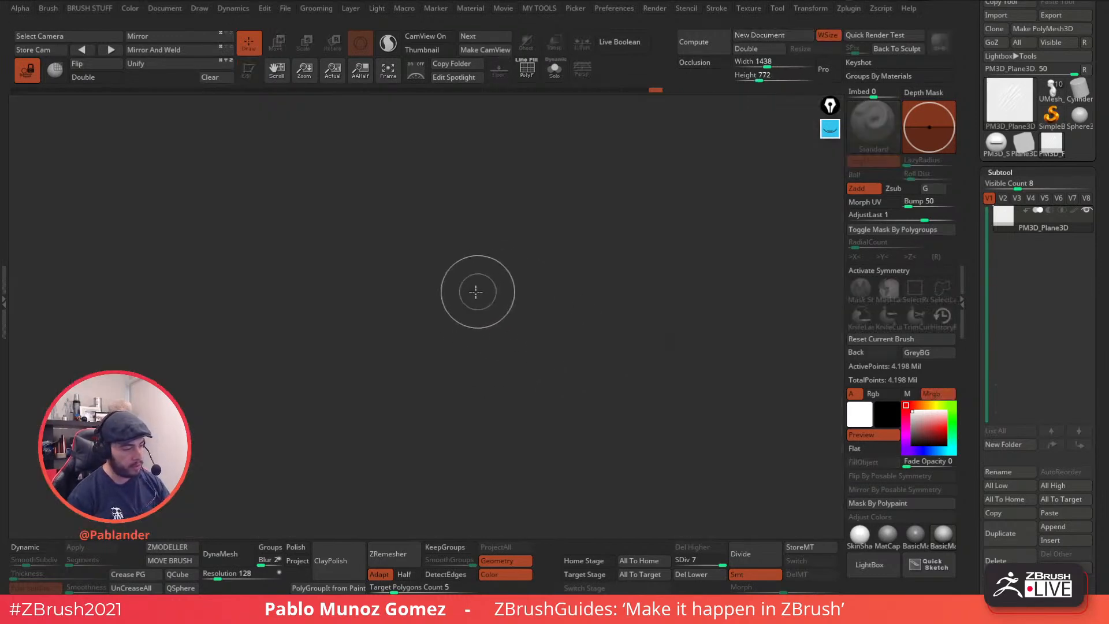
{"action": "left_click", "coordinate": [1051, 90]}
{"action": "left_click_drag", "start_coordinate": [488, 299], "coordinate": [492, 426]}
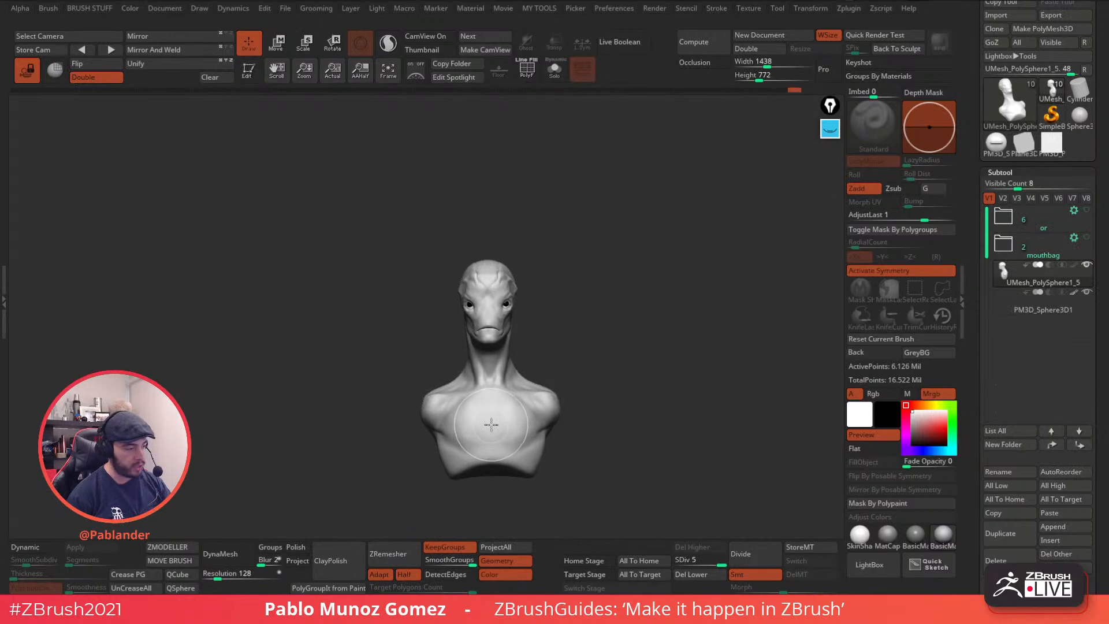
{"action": "key", "text": "r"}
{"action": "key", "text": "t"}
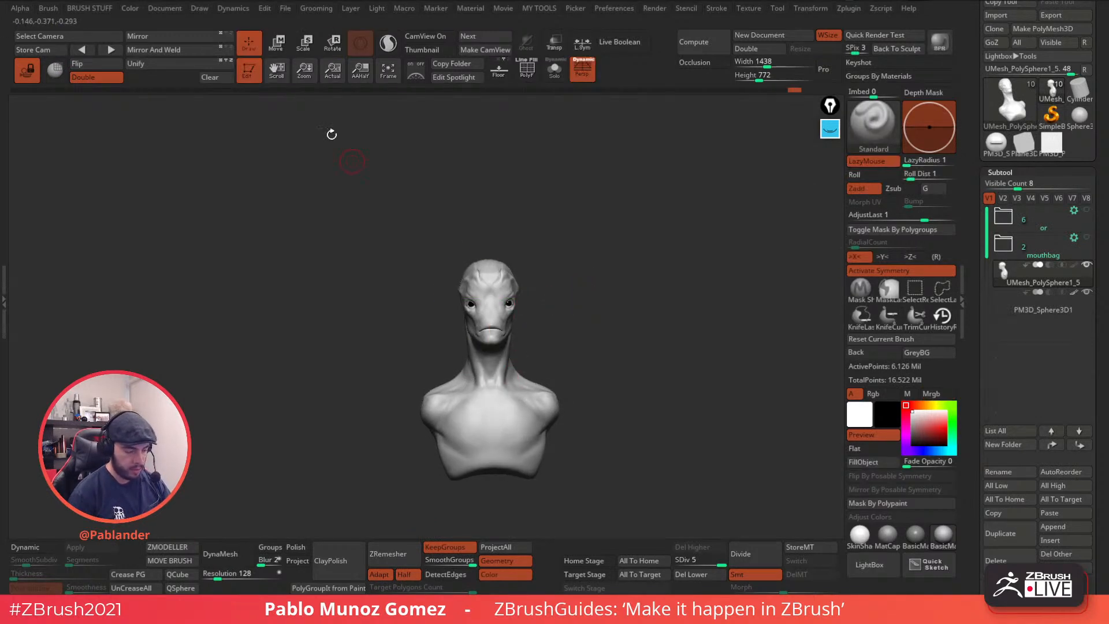
- Unlock the camera and frame the alien head from the front, ready for sculpting
{"action": "key", "text": "w"}
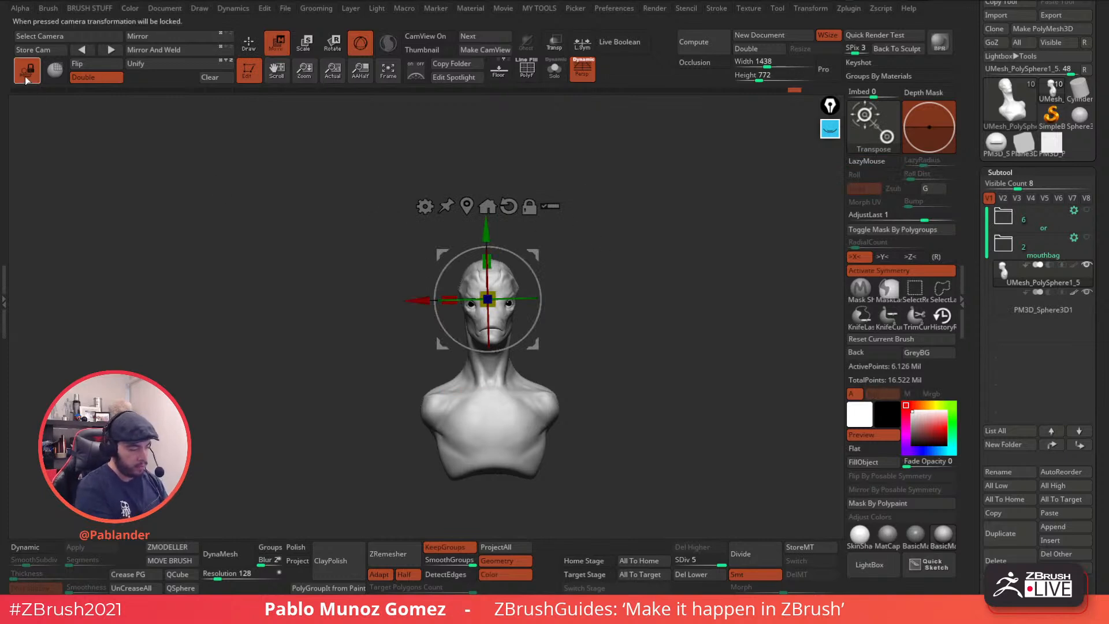
{"action": "left_click_drag", "start_coordinate": [639, 260], "coordinate": [486, 231]}
{"action": "left_click", "coordinate": [249, 44]}
{"action": "mouse_move", "coordinate": [559, 276]}
{"action": "left_mouse_down", "text": "shift"}
{"action": "mouse_move", "coordinate": [537, 289]}
{"action": "mouse_move", "coordinate": [549, 487]}
{"action": "mouse_move", "coordinate": [500, 458]}
{"action": "left_mouse_up", "text": "shift"}
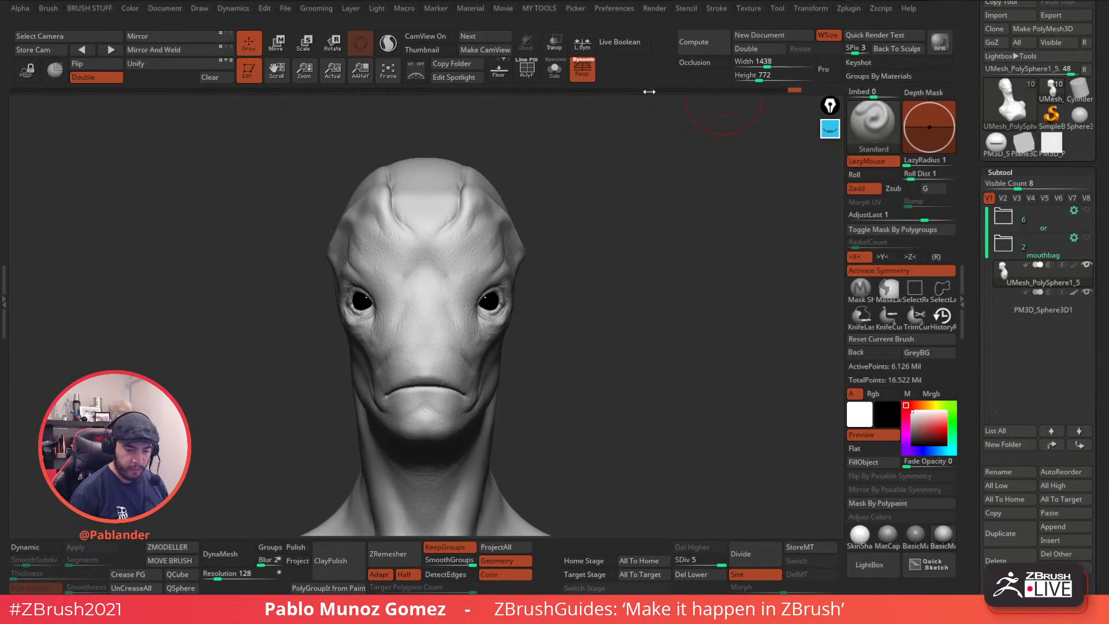
- Set the Standard brush to use the grabbed ZGrab01 wrinkle alpha with the DragRect stroke
{"action": "key", "text": "space"}
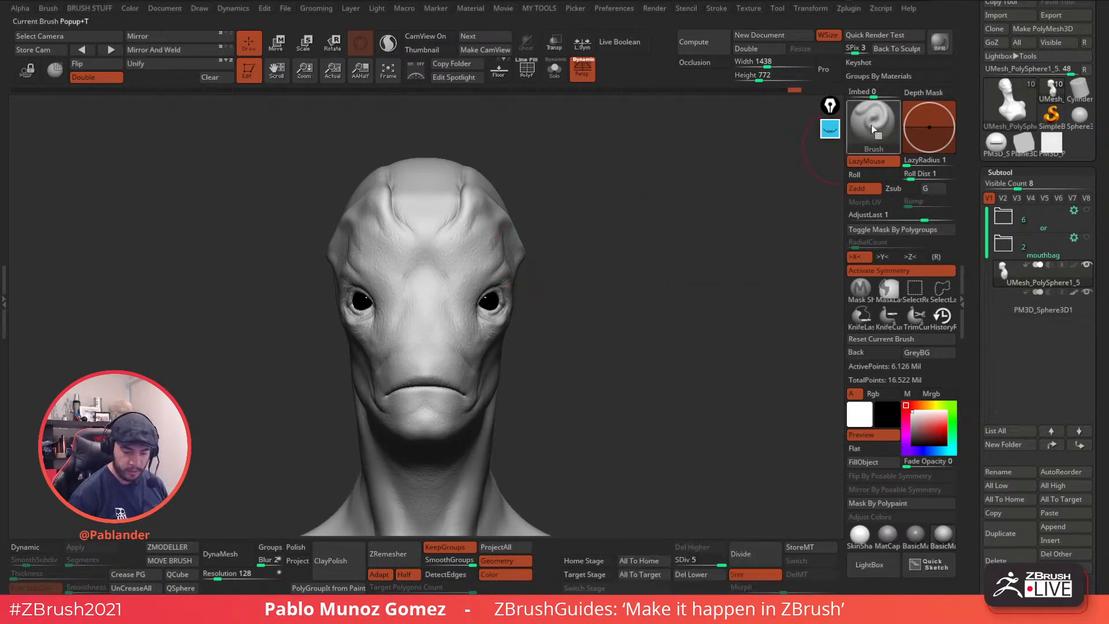
{"action": "key", "text": "space"}
{"action": "left_click", "coordinate": [753, 216]}
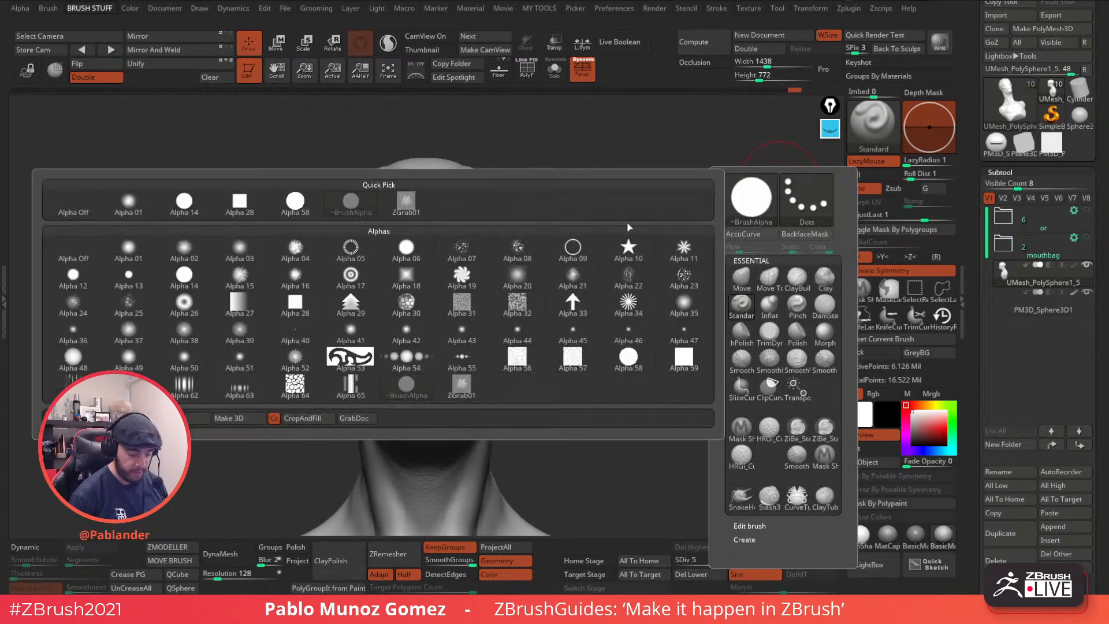
{"action": "left_click", "coordinate": [447, 207]}
{"action": "key", "text": "space"}
{"action": "left_click", "coordinate": [715, 260]}
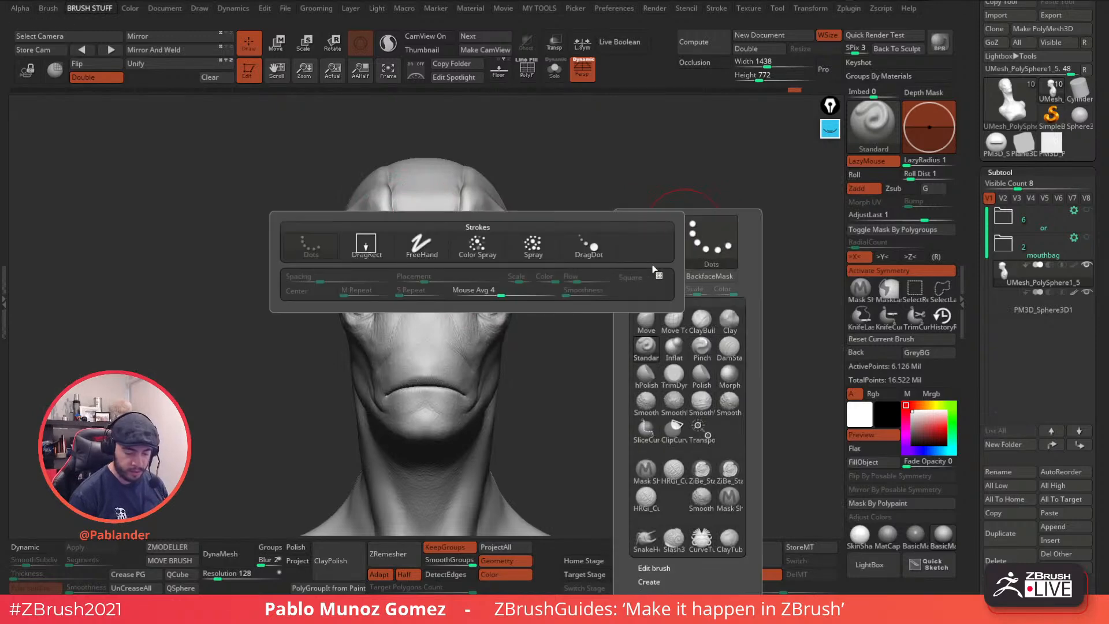
{"action": "left_click", "coordinate": [364, 245]}
- Open the alpha's modification settings and stamp the wrinkle alpha onto both cheeks between the eyes and the mouth
{"action": "left_click", "coordinate": [20, 8]}
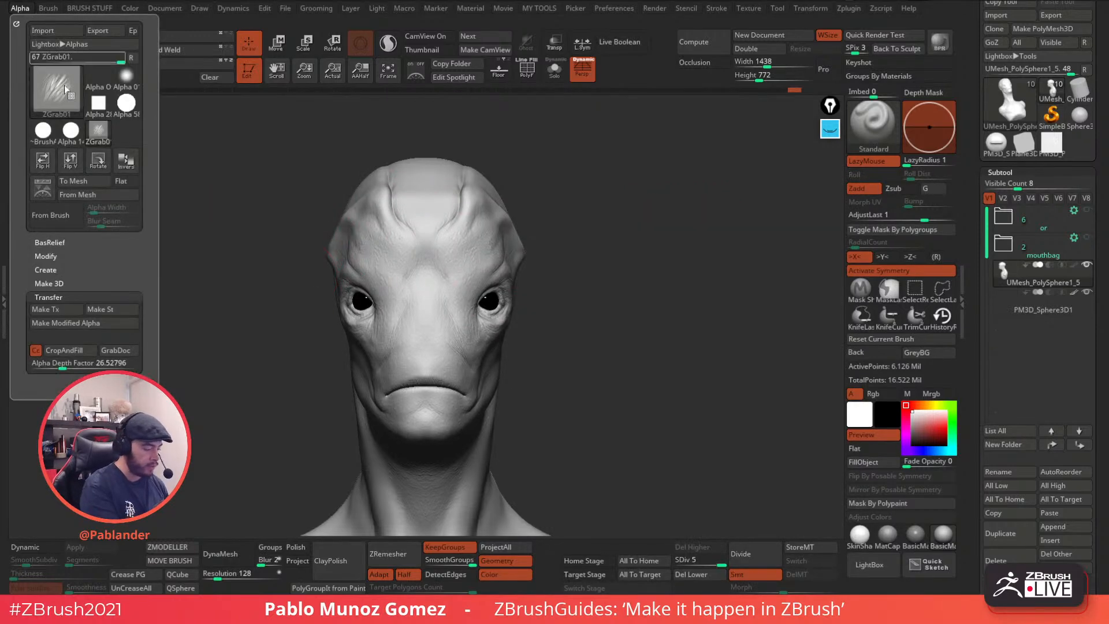
{"action": "left_click", "coordinate": [45, 256]}
{"action": "left_click_drag", "start_coordinate": [577, 190], "coordinate": [609, 324]}
{"action": "key", "text": "space"}
{"action": "left_click_drag", "start_coordinate": [471, 330], "coordinate": [439, 369]}
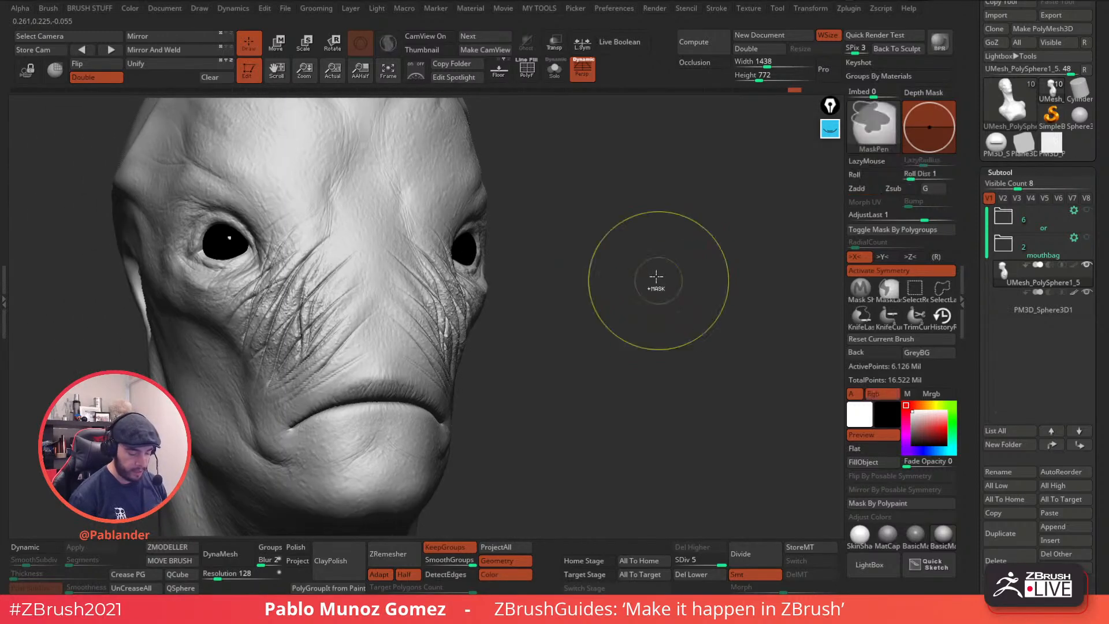
{"action": "key", "text": "space"}
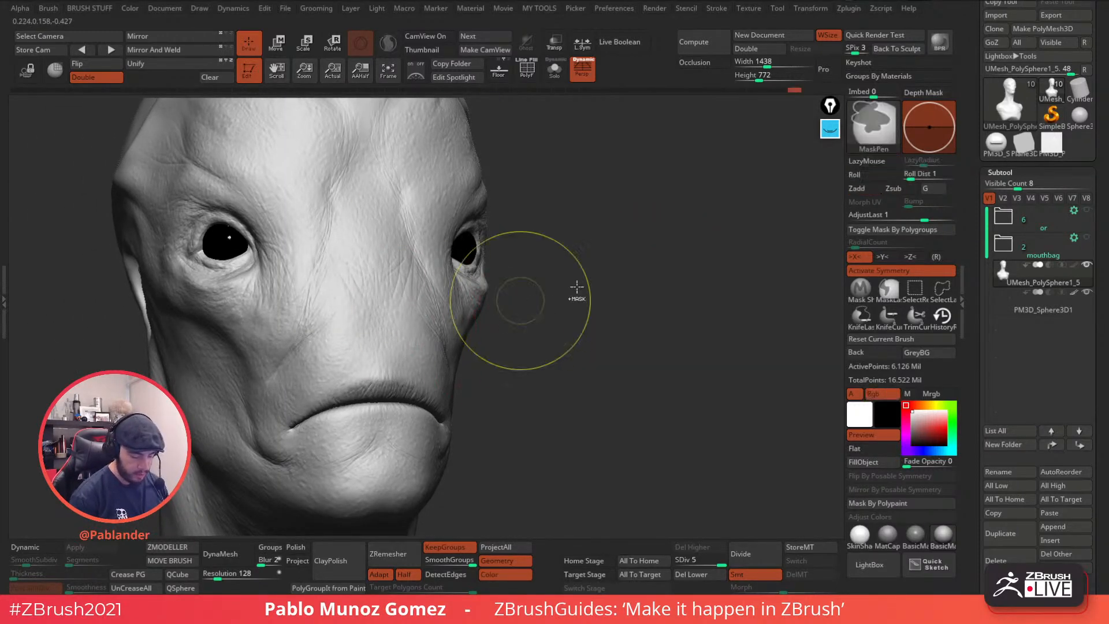
{"action": "key", "text": "space"}
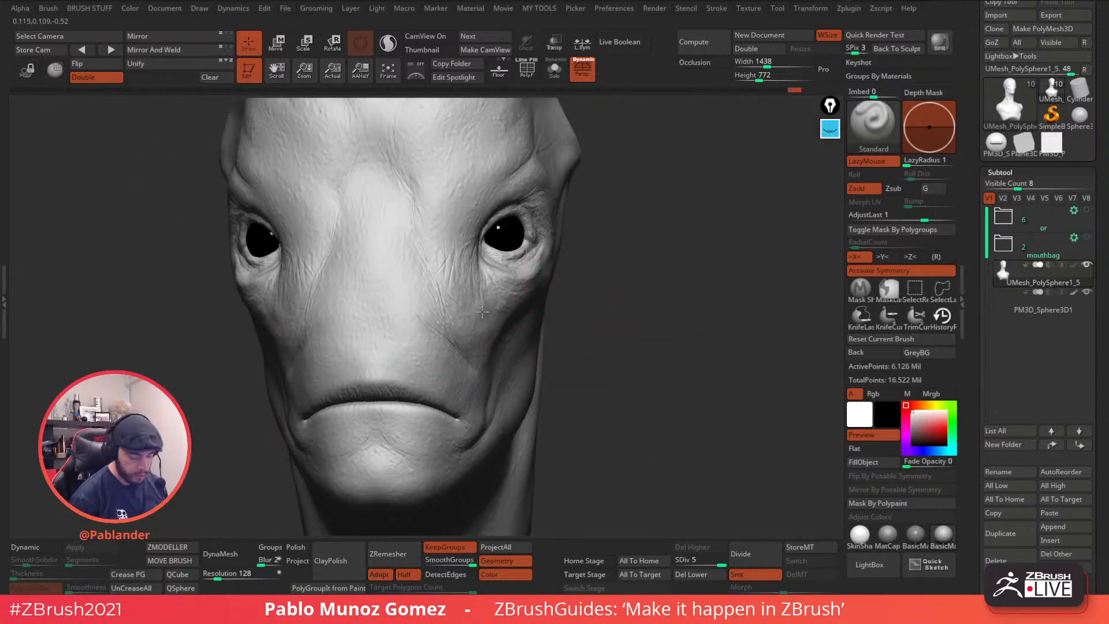
- Stamp more wrinkle detail under the eyes, beside the nose and across the cheeks
{"action": "right_click_drag", "start_coordinate": [458, 284], "coordinate": [530, 309]}
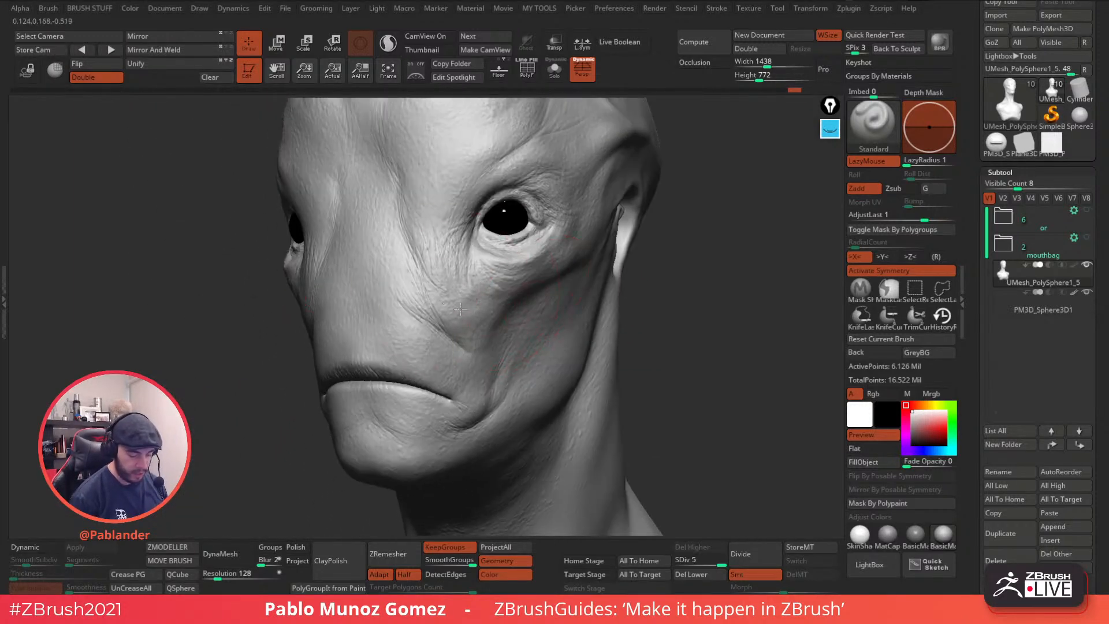
{"action": "mouse_move", "coordinate": [497, 308]}
{"action": "right_mouse_down"}
{"action": "mouse_move", "coordinate": [460, 317]}
{"action": "mouse_move", "coordinate": [498, 268]}
{"action": "right_mouse_up"}
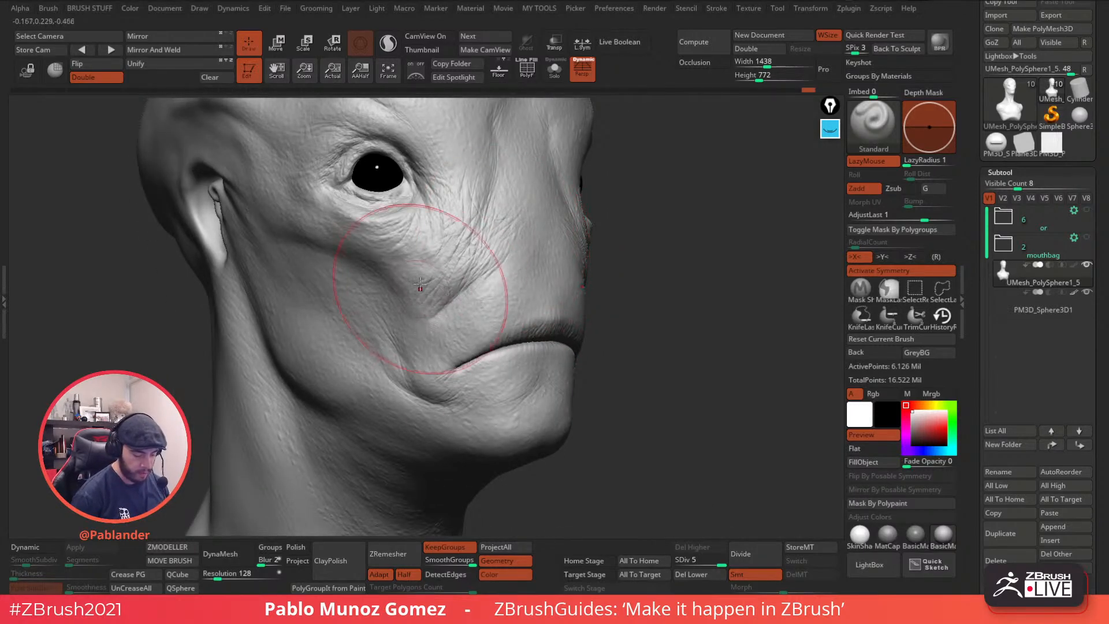
{"action": "right_click_drag", "start_coordinate": [441, 265], "coordinate": [496, 271]}
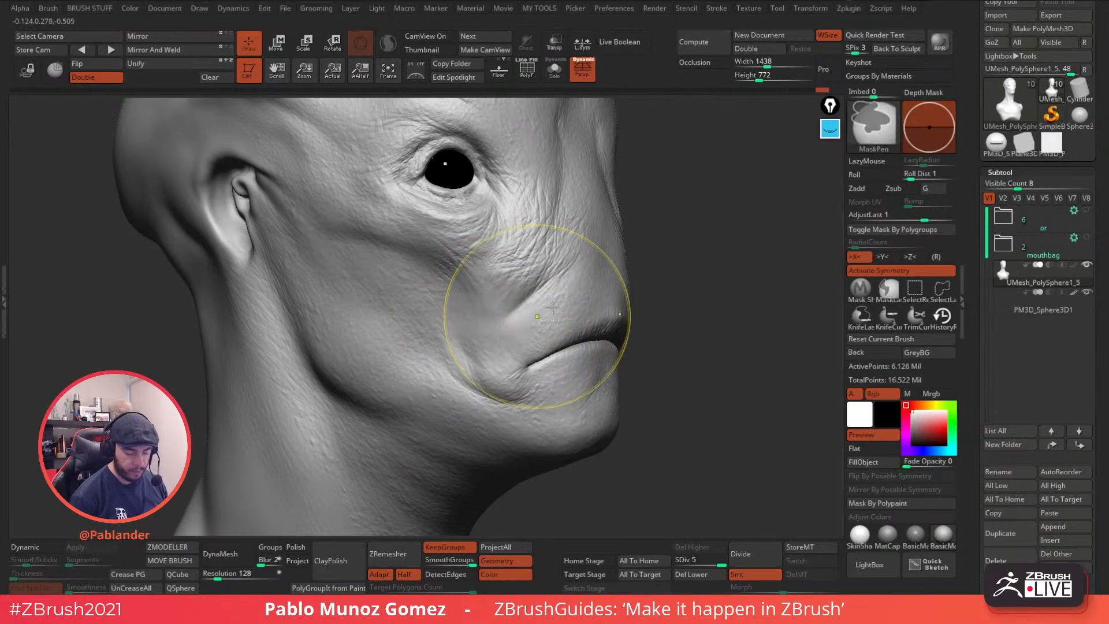
{"action": "key", "text": "b"}
{"action": "left_click", "coordinate": [664, 388]}
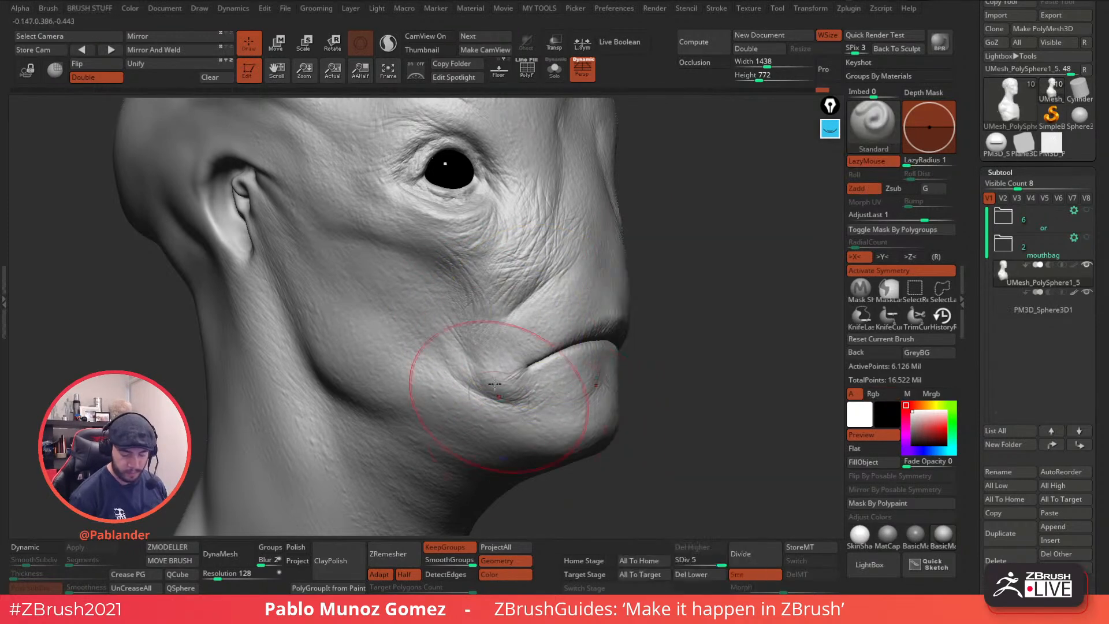
{"action": "mouse_move", "coordinate": [623, 326]}
{"action": "left_mouse_down"}
{"action": "mouse_move", "coordinate": [656, 295]}
{"action": "mouse_move", "coordinate": [647, 301]}
{"action": "left_mouse_up"}
- Extend the stamped wrinkle texture around the mouth corners, lips and jaw
{"action": "mouse_move", "coordinate": [528, 283]}
{"action": "right_mouse_down"}
{"action": "mouse_move", "coordinate": [563, 292]}
{"action": "mouse_move", "coordinate": [538, 335]}
{"action": "right_mouse_up"}
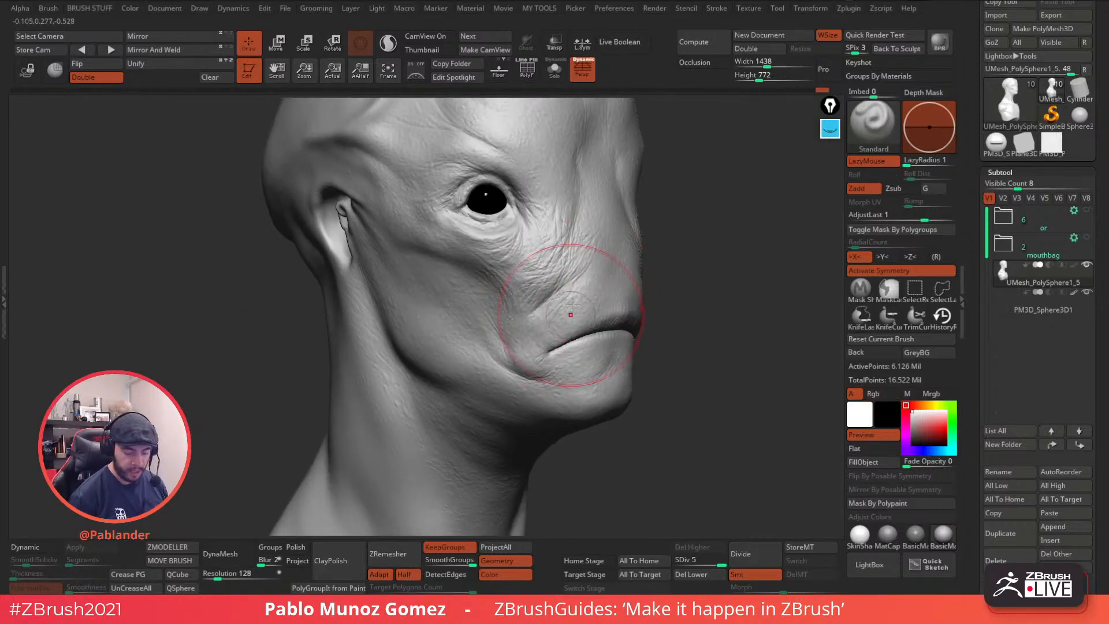
{"action": "right_click_drag", "start_coordinate": [628, 226], "coordinate": [568, 294]}
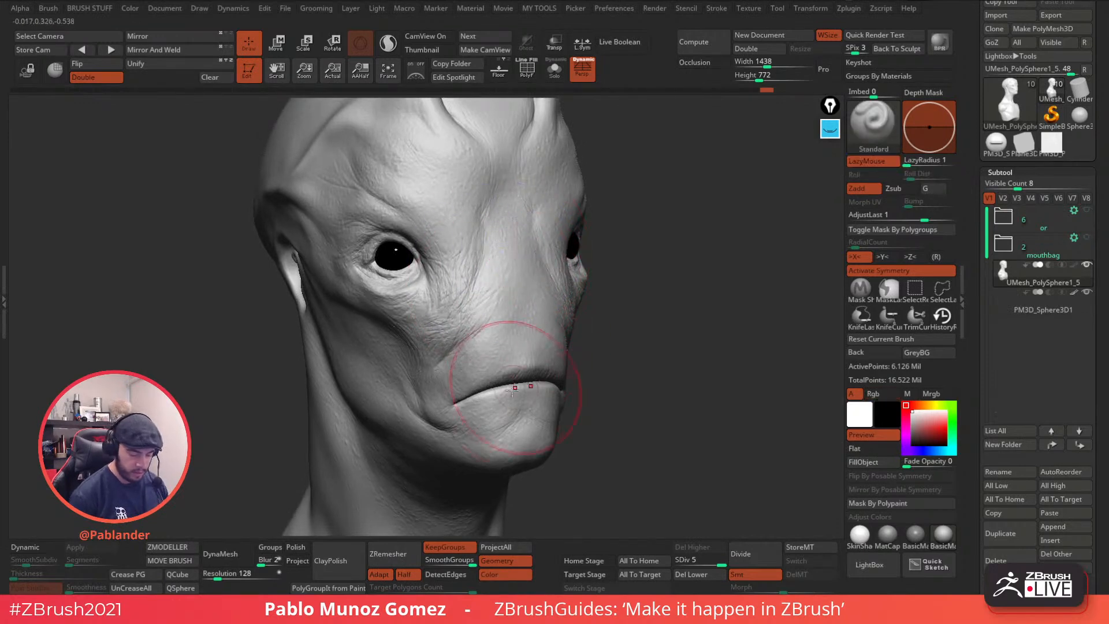
{"action": "mouse_move", "coordinate": [594, 378]}
{"action": "right_mouse_down"}
{"action": "mouse_move", "coordinate": [685, 329]}
{"action": "mouse_move", "coordinate": [649, 310]}
{"action": "mouse_move", "coordinate": [654, 347]}
{"action": "mouse_move", "coordinate": [668, 317]}
{"action": "mouse_move", "coordinate": [698, 379]}
{"action": "mouse_move", "coordinate": [606, 302]}
{"action": "right_mouse_up"}
{"action": "key", "text": "ctrl"}
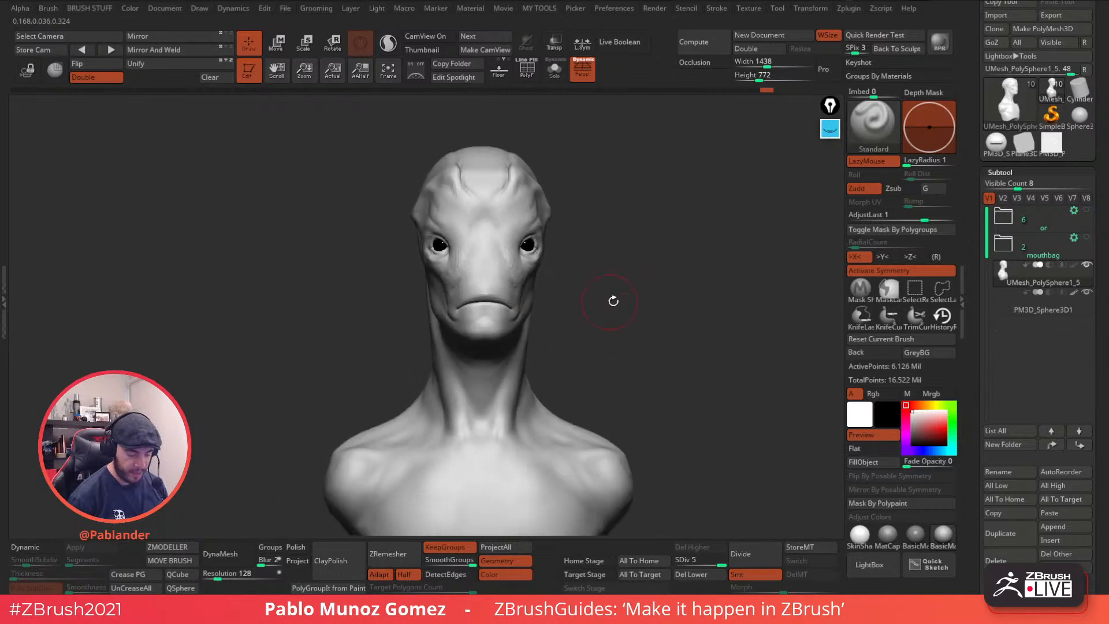
- Reset the Standard brush, disable LazyMouse and Zadd, and enable Rgb so it paints only colour
{"action": "key", "text": "b"}
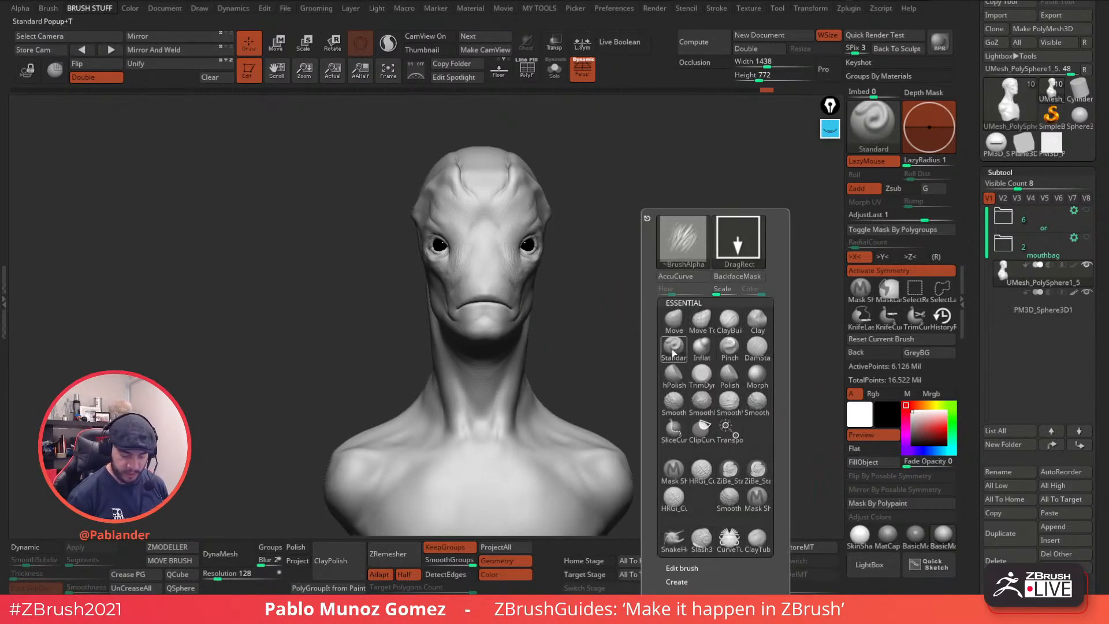
{"action": "left_click", "coordinate": [880, 339]}
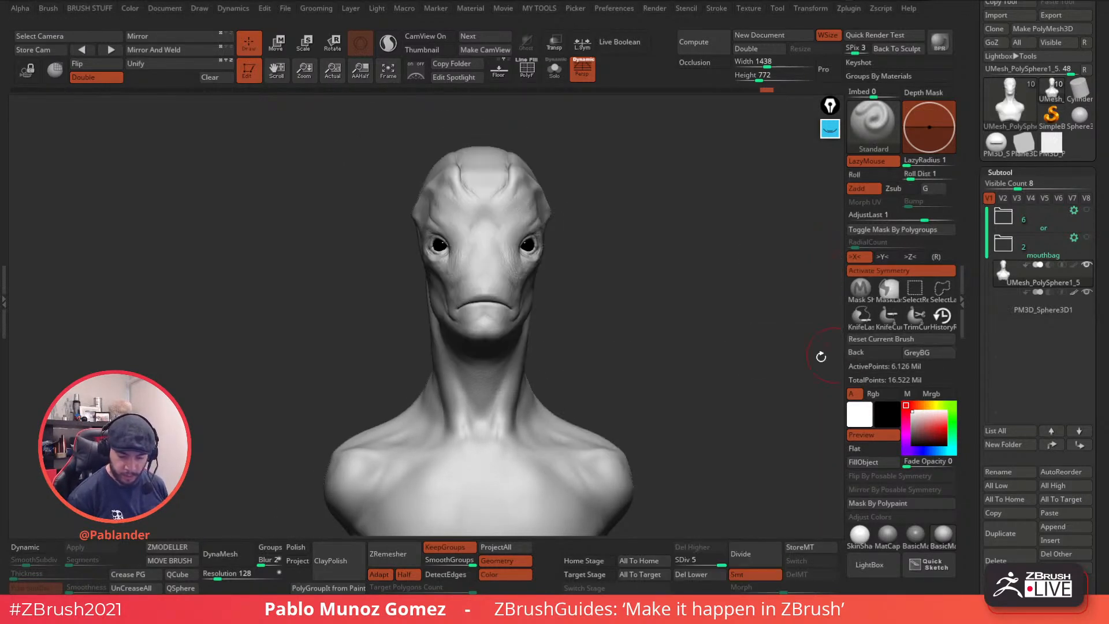
{"action": "left_click", "coordinate": [866, 161]}
{"action": "left_click", "coordinate": [856, 189]}
{"action": "left_click", "coordinate": [873, 393]}
- Fill the whole bust with a dark navy blue and select the skin shading material
{"action": "left_click", "coordinate": [930, 446]}
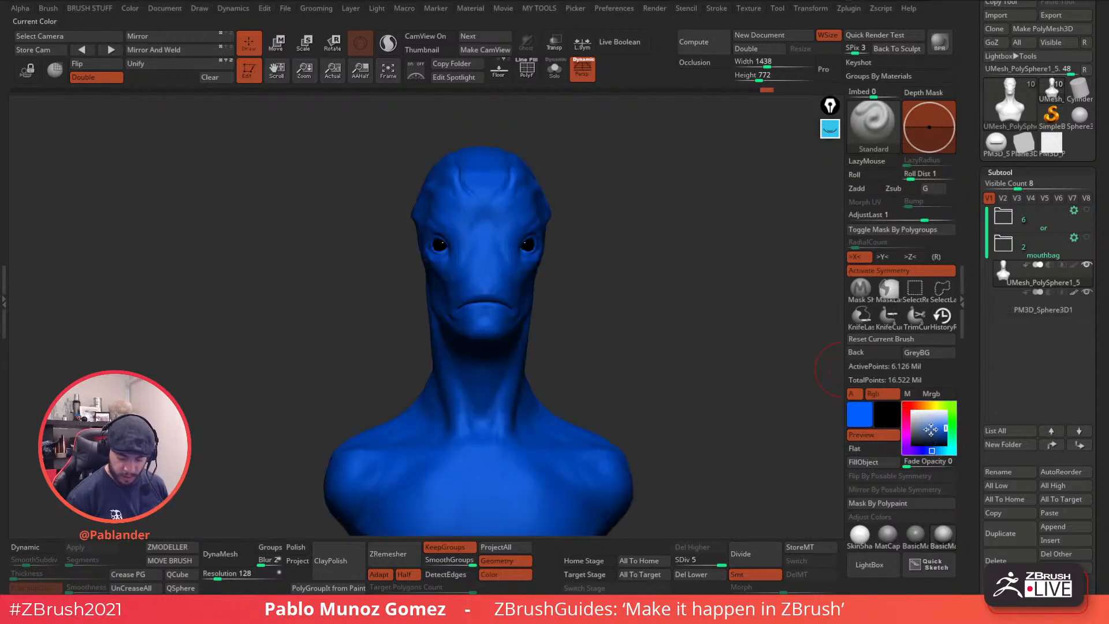
{"action": "left_click", "coordinate": [927, 440]}
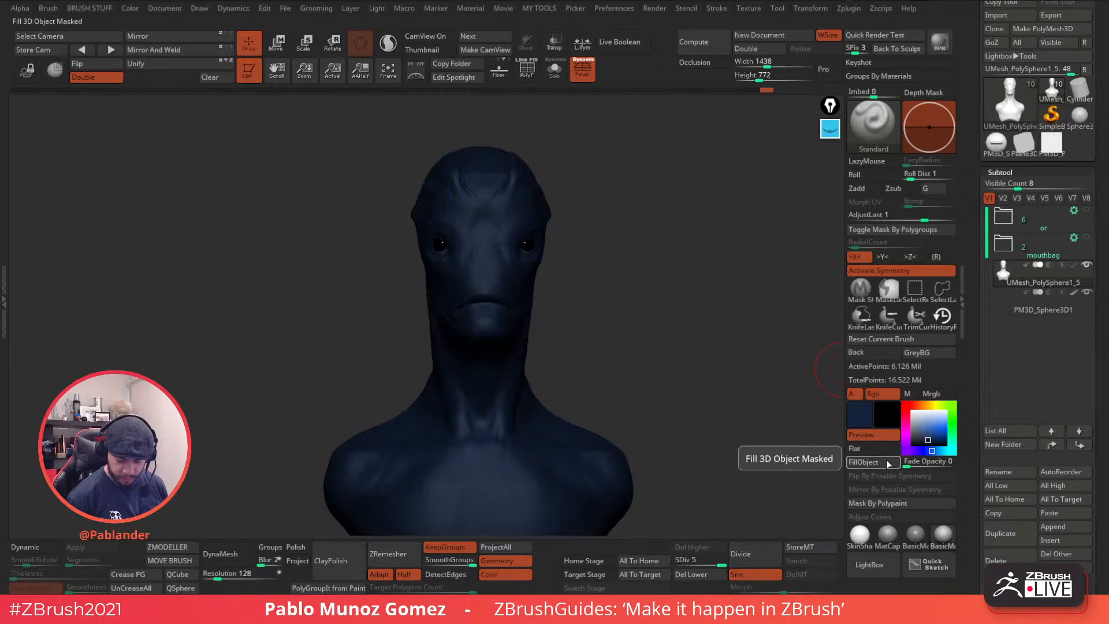
{"action": "left_click", "coordinate": [864, 462]}
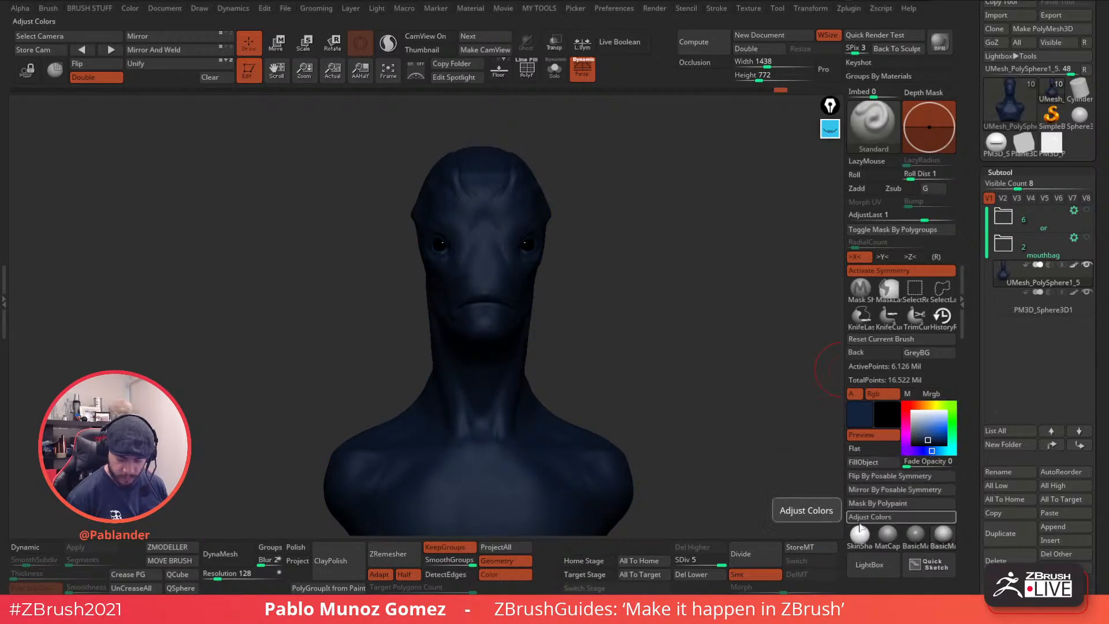
{"action": "left_click", "coordinate": [860, 535]}
- Pick a muted light teal-blue, compute an ambient occlusion mask on the bust and invert it
{"action": "left_click", "coordinate": [939, 450]}
{"action": "left_click", "coordinate": [926, 431]}
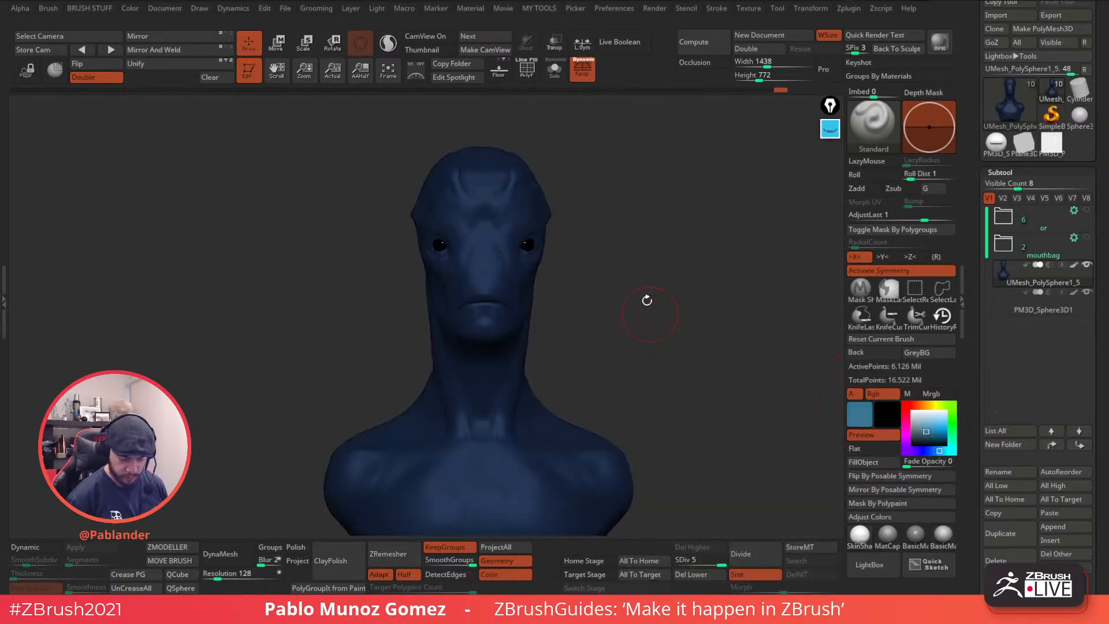
{"action": "left_click", "coordinate": [693, 41]}
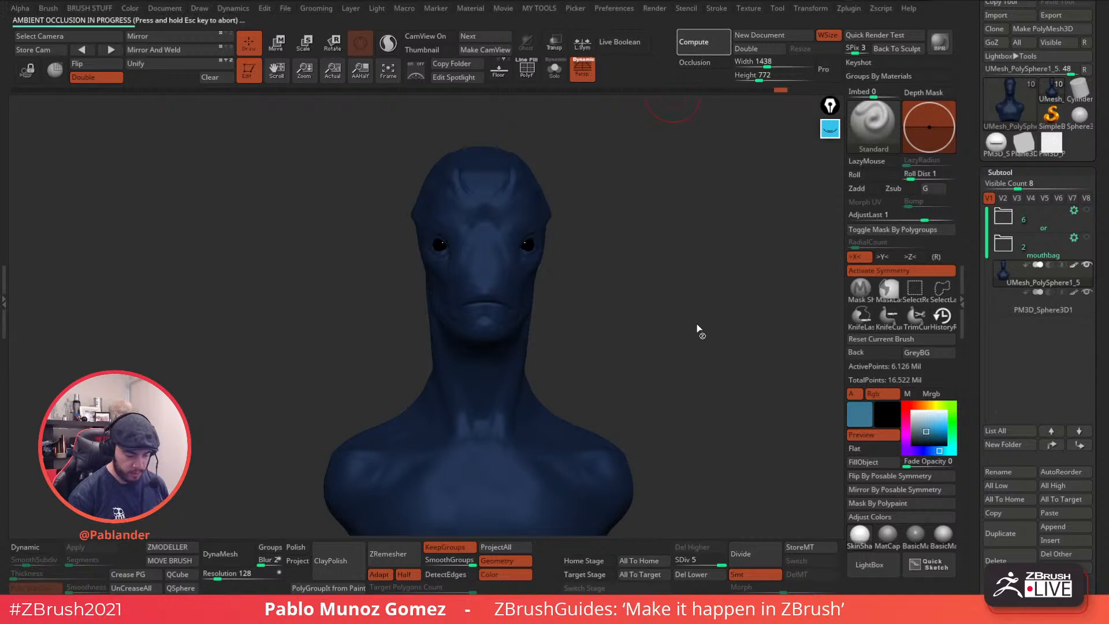
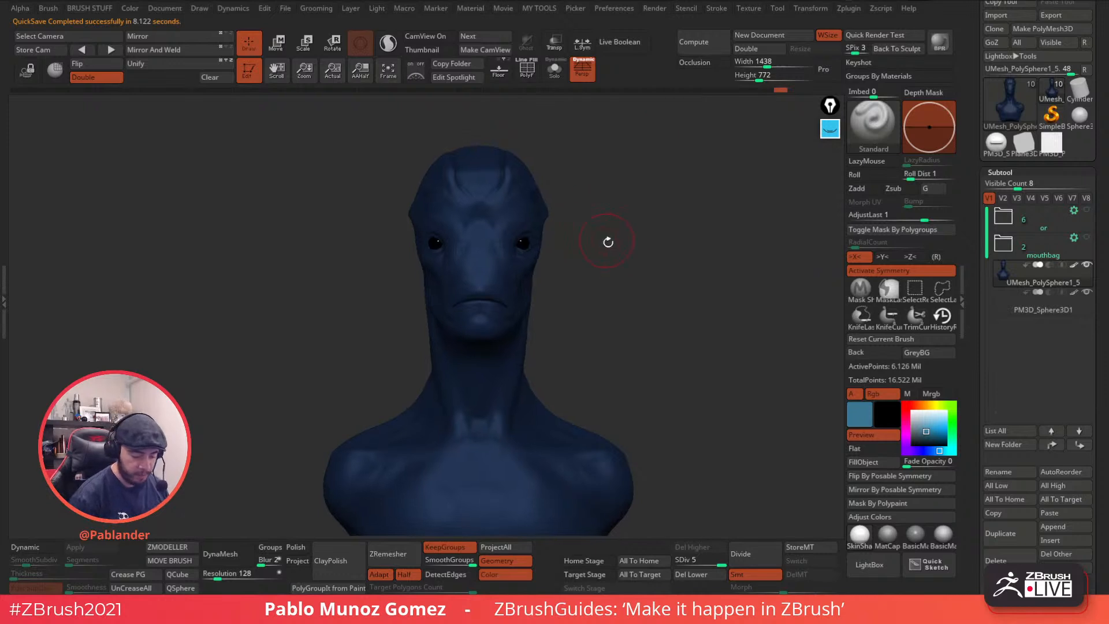
{"action": "left_click", "coordinate": [627, 249], "text": "ctrl"}
{"action": "left_click", "coordinate": [611, 247], "text": "ctrl"}
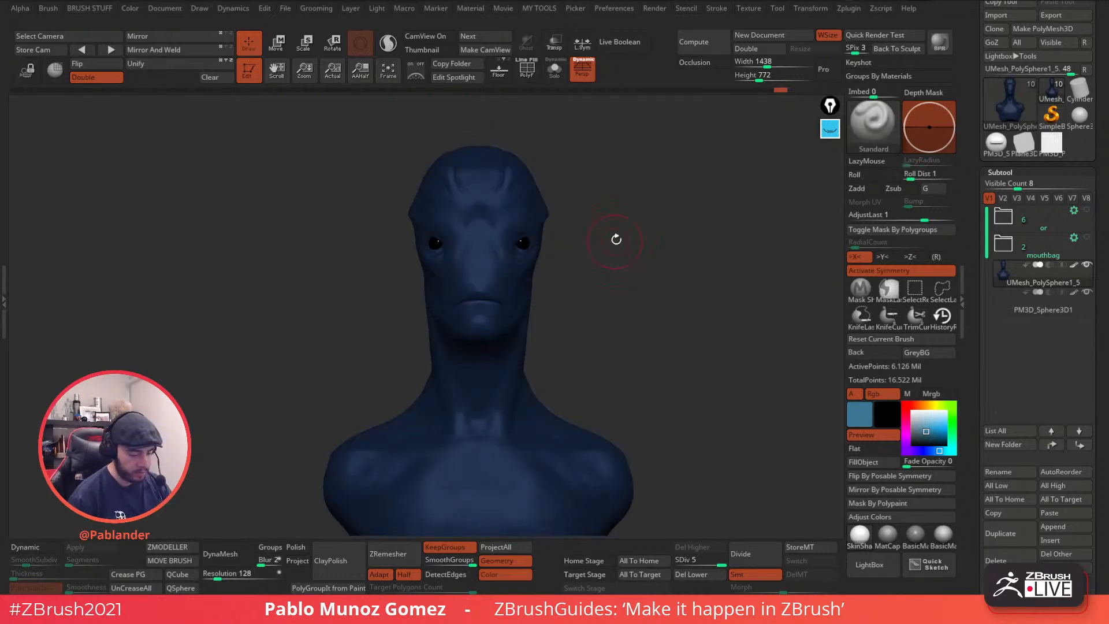
- Give the painting brush the Spray stroke and a speckled alpha
{"action": "key", "text": "space"}
{"action": "key", "text": "1"}
{"action": "left_click", "coordinate": [678, 230]}
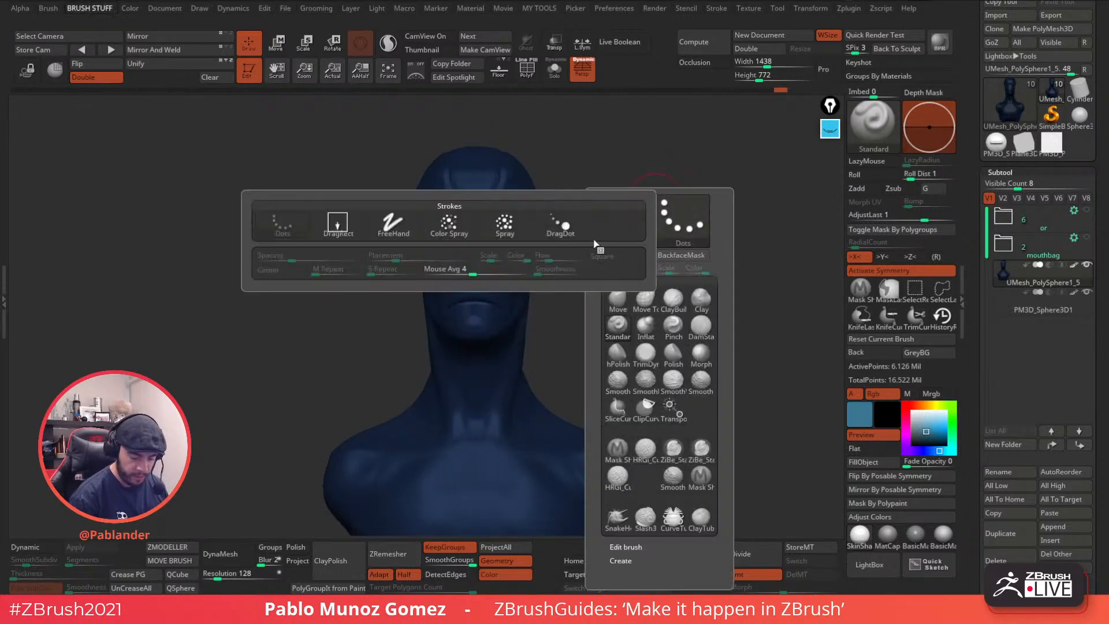
{"action": "left_click", "coordinate": [510, 226]}
{"action": "key", "text": "1"}
{"action": "left_click", "coordinate": [661, 246]}
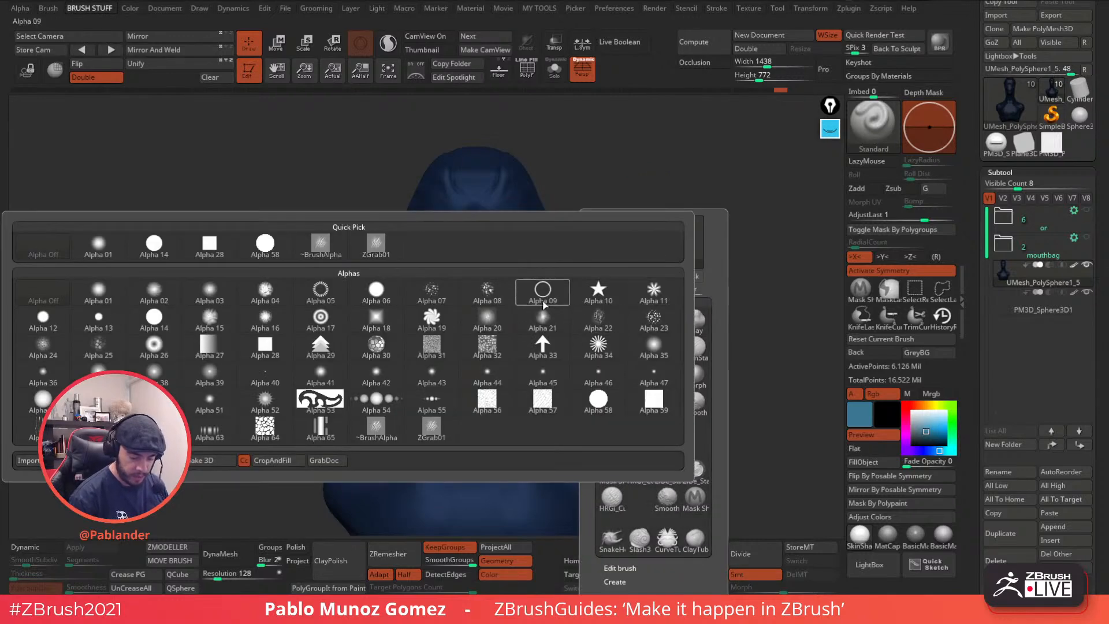
{"action": "left_click", "coordinate": [508, 287]}
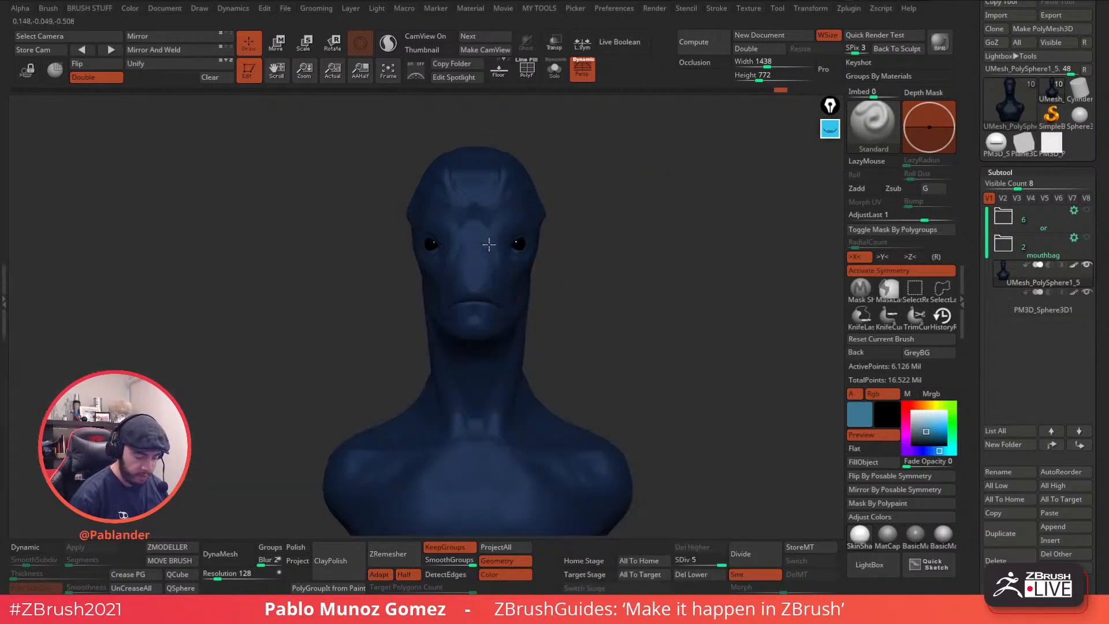
- Spray the teal-blue into the recesses around the eyes, mouth, ears, skull ridges and neck
{"action": "key", "text": "ctrl"}
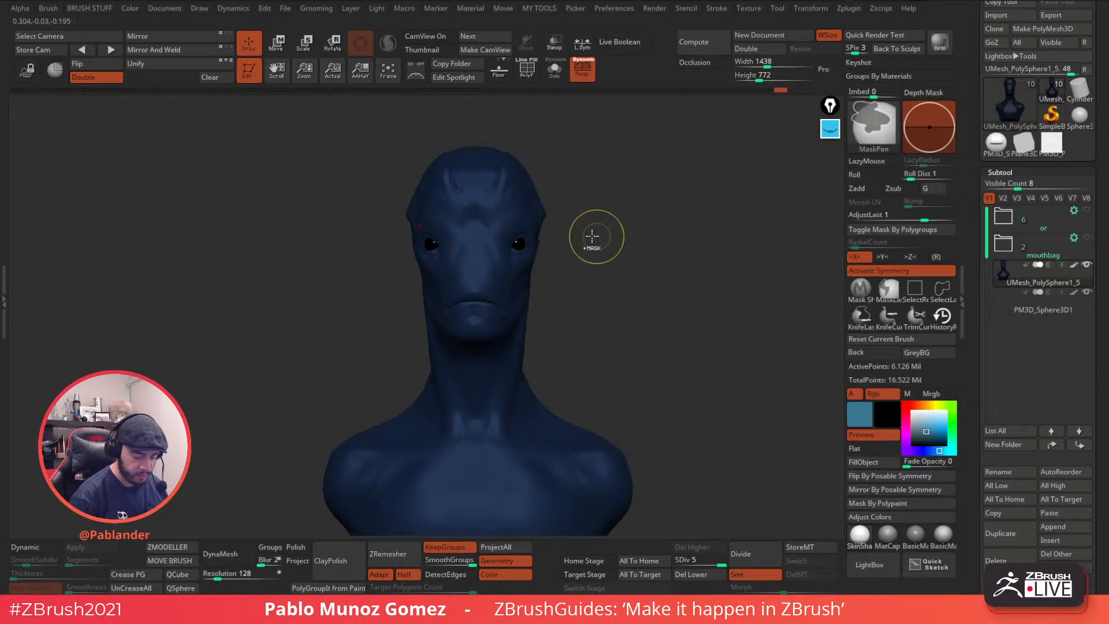
{"action": "key", "text": "space"}
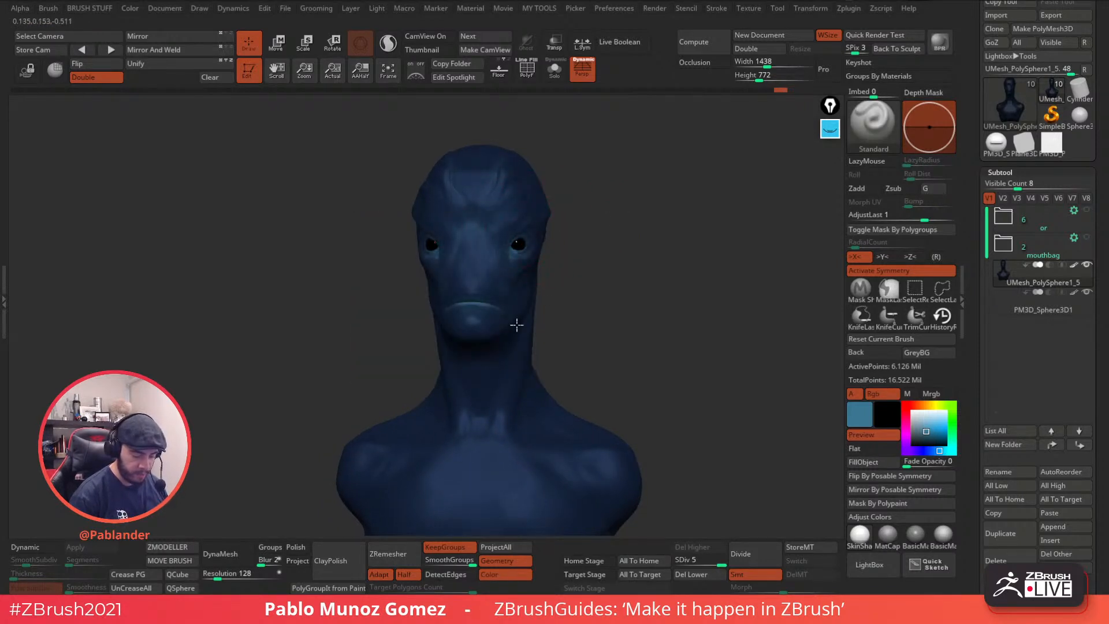
{"action": "left_click_drag", "start_coordinate": [495, 363], "coordinate": [607, 252], "text": "alt"}
{"action": "mouse_move", "coordinate": [623, 399]}
{"action": "left_mouse_down"}
{"action": "mouse_move", "coordinate": [639, 317]}
{"action": "mouse_move", "coordinate": [568, 284]}
{"action": "left_mouse_up"}
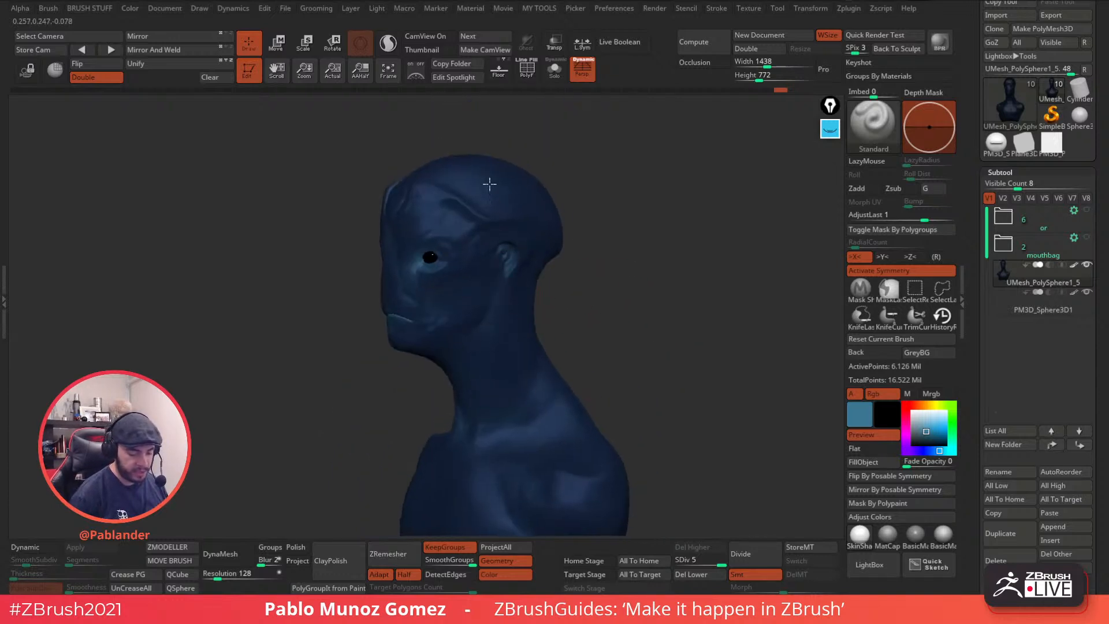
{"action": "mouse_move", "coordinate": [484, 274]}
{"action": "left_mouse_down"}
{"action": "mouse_move", "coordinate": [601, 272]}
{"action": "mouse_move", "coordinate": [512, 195]}
{"action": "left_mouse_up"}
{"action": "mouse_move", "coordinate": [532, 348]}
{"action": "right_mouse_down"}
{"action": "mouse_move", "coordinate": [636, 307]}
{"action": "mouse_move", "coordinate": [479, 383]}
{"action": "right_mouse_up"}
{"action": "mouse_move", "coordinate": [452, 461]}
{"action": "right_mouse_down"}
{"action": "mouse_move", "coordinate": [621, 277]}
{"action": "mouse_move", "coordinate": [565, 292]}
{"action": "mouse_move", "coordinate": [501, 266]}
{"action": "mouse_move", "coordinate": [584, 236]}
{"action": "right_mouse_up"}
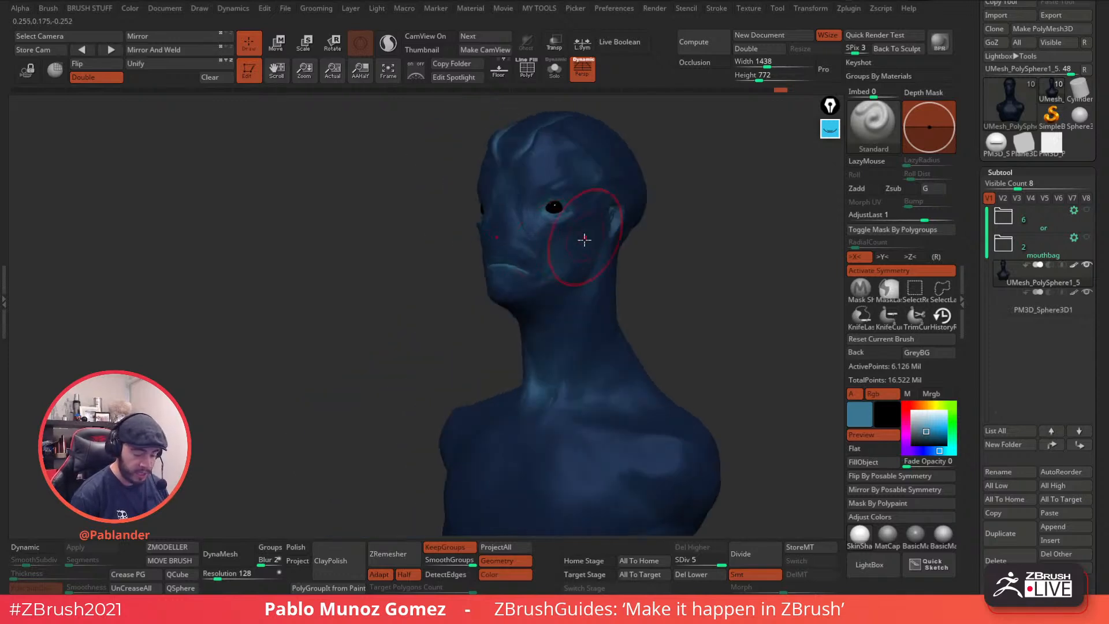
{"action": "right_click_drag", "start_coordinate": [687, 279], "coordinate": [633, 244], "text": "alt"}
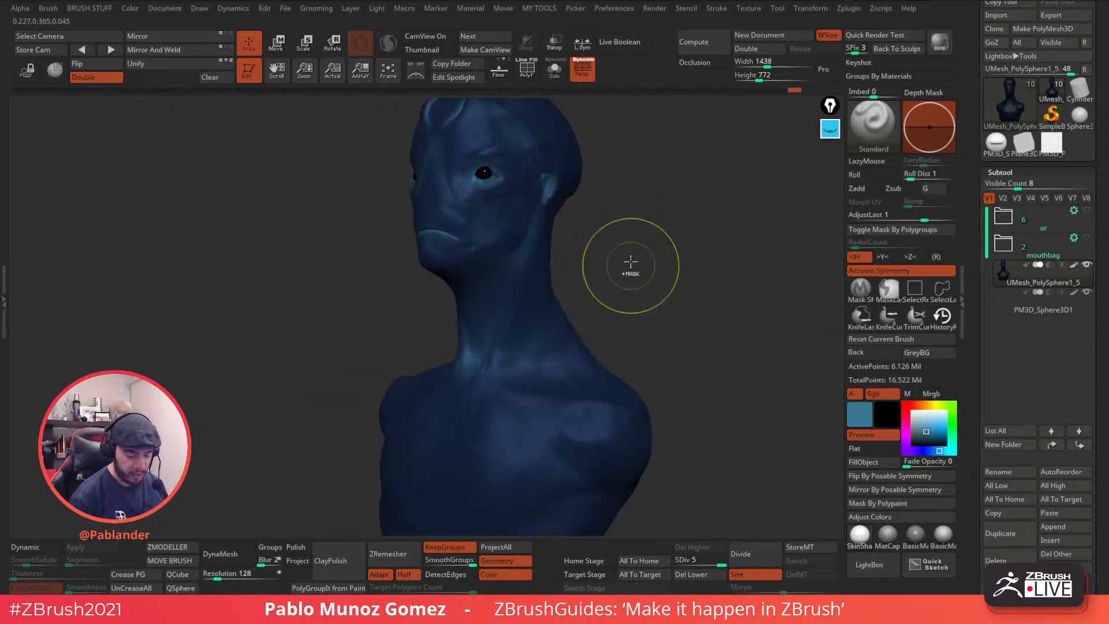
- Pick a dark muted indigo and spray it over the forehead, neck and shoulders of the bust
{"action": "left_click", "coordinate": [932, 451]}
{"action": "left_click", "coordinate": [922, 436]}
{"action": "left_click", "coordinate": [930, 451]}
{"action": "left_click", "coordinate": [921, 436]}
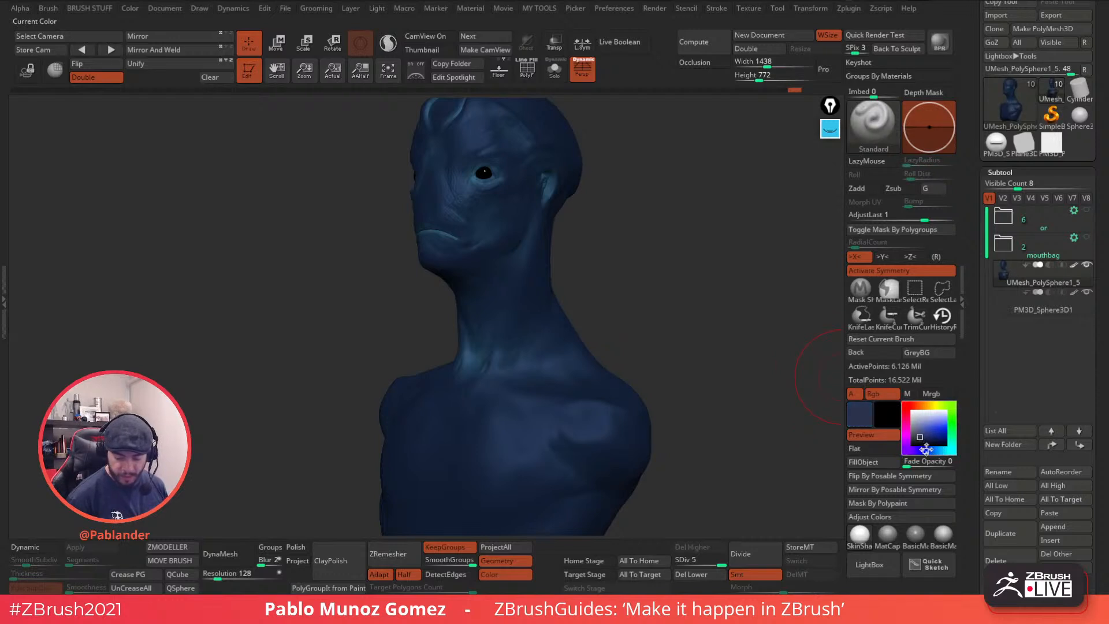
{"action": "left_click", "coordinate": [922, 438]}
{"action": "mouse_move", "coordinate": [543, 230]}
{"action": "right_mouse_down"}
{"action": "mouse_move", "coordinate": [520, 214]}
{"action": "mouse_move", "coordinate": [574, 255]}
{"action": "right_mouse_up"}
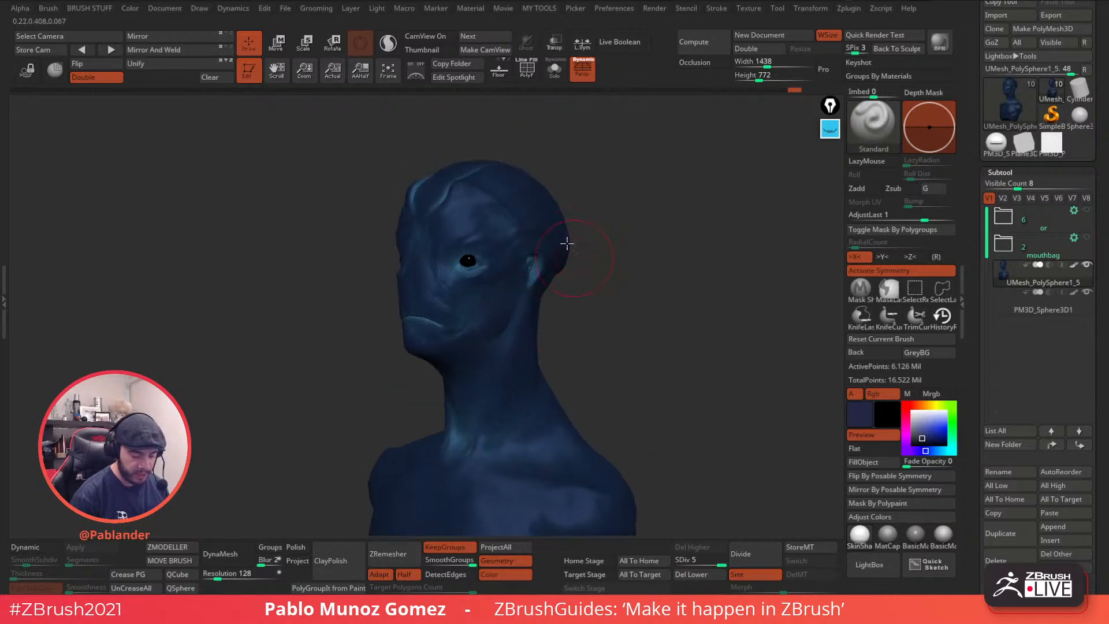
{"action": "right_click_drag", "start_coordinate": [559, 183], "coordinate": [483, 177]}
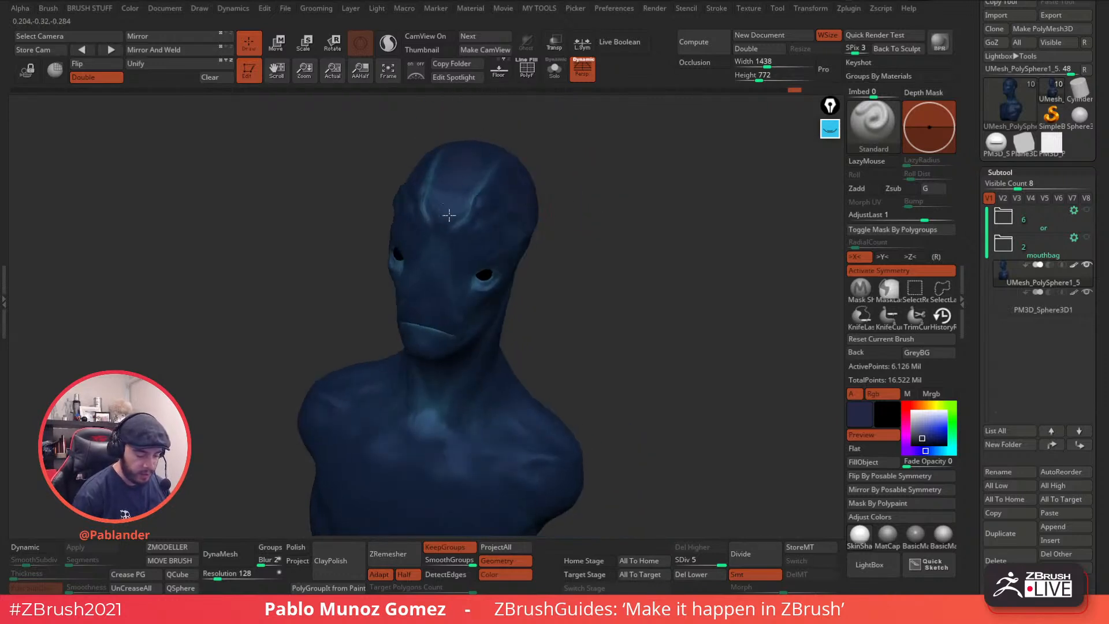
{"action": "right_click_drag", "start_coordinate": [500, 217], "coordinate": [549, 218], "text": "shift"}
{"action": "right_click_drag", "start_coordinate": [470, 317], "coordinate": [570, 296], "text": "alt"}
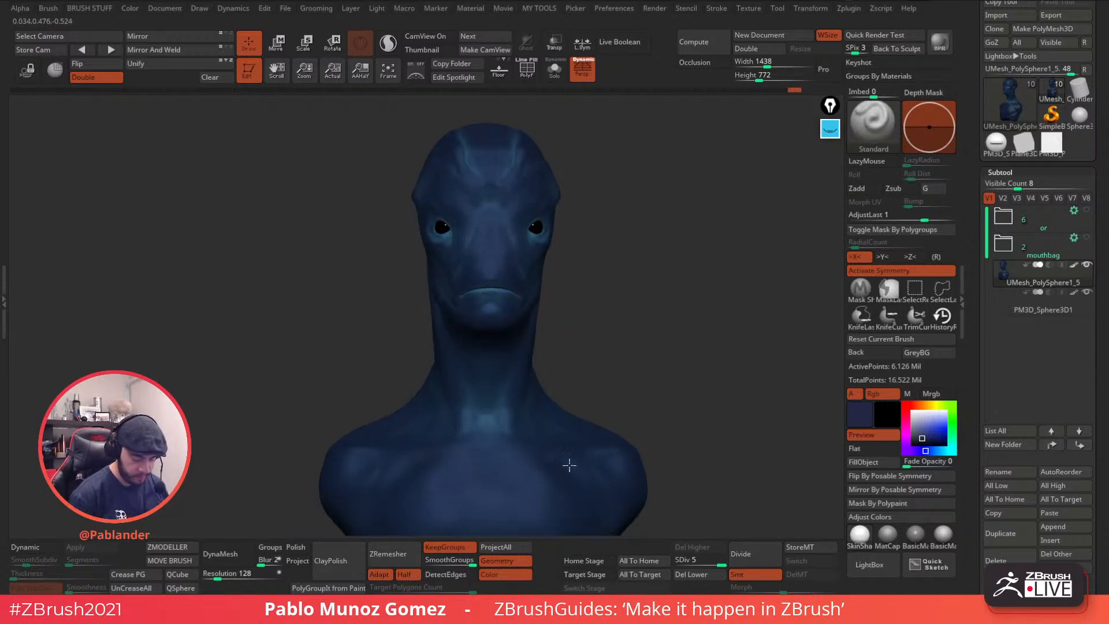
{"action": "right_click_drag", "start_coordinate": [591, 372], "coordinate": [574, 295]}
{"action": "right_click_drag", "start_coordinate": [616, 330], "coordinate": [511, 390]}
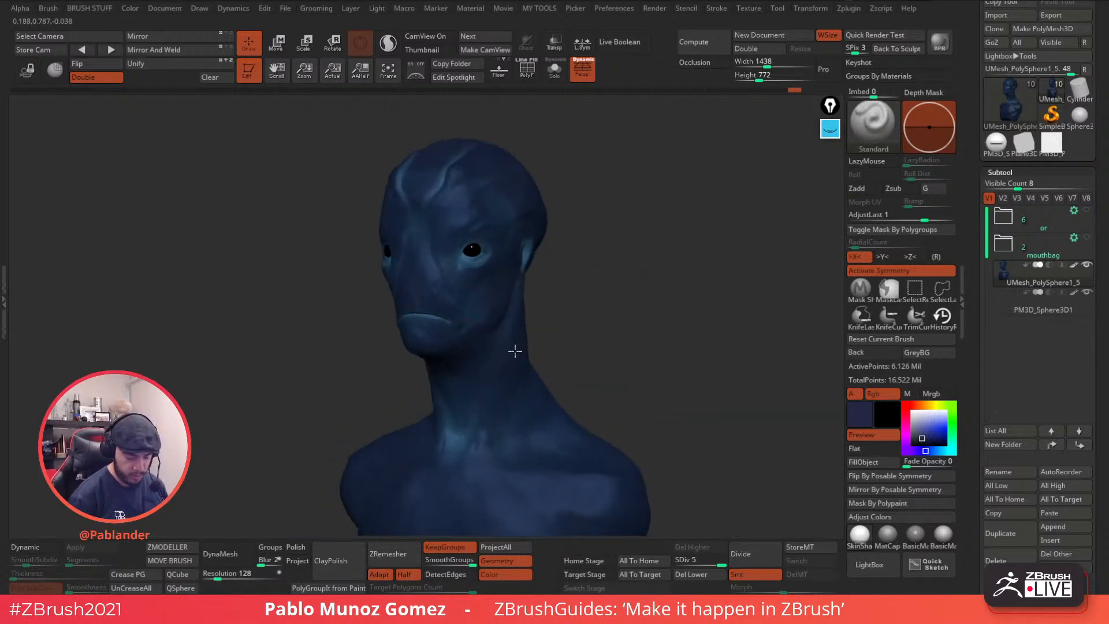
- Pick a dark greyish purple and spray it over the cheek and the back of the skull
{"action": "left_click", "coordinate": [944, 450]}
{"action": "left_click", "coordinate": [926, 431]}
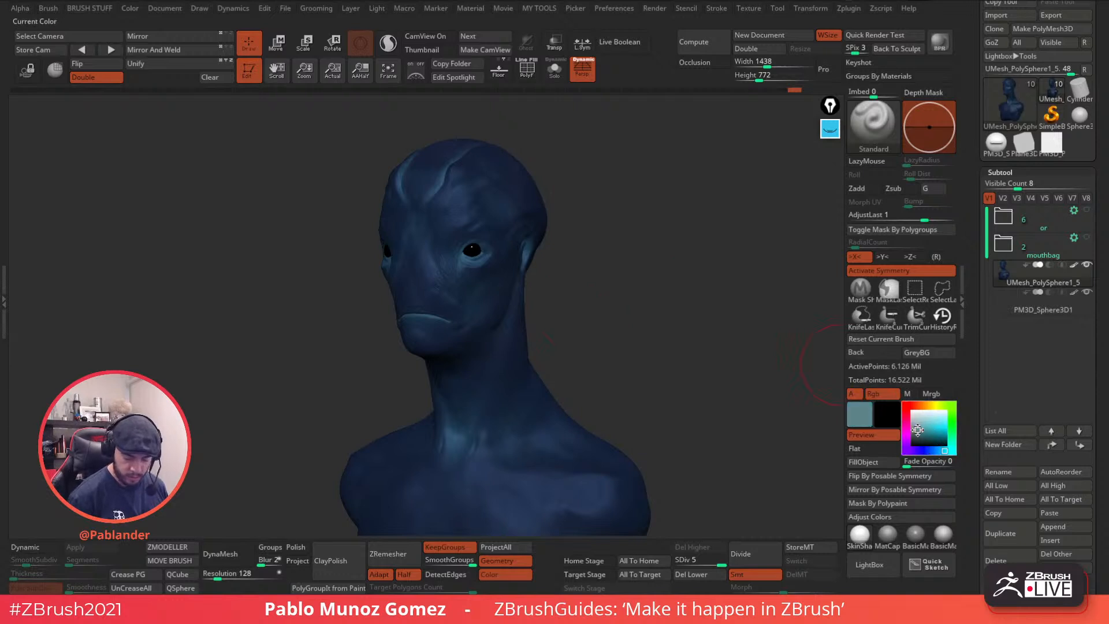
{"action": "key", "text": "c"}
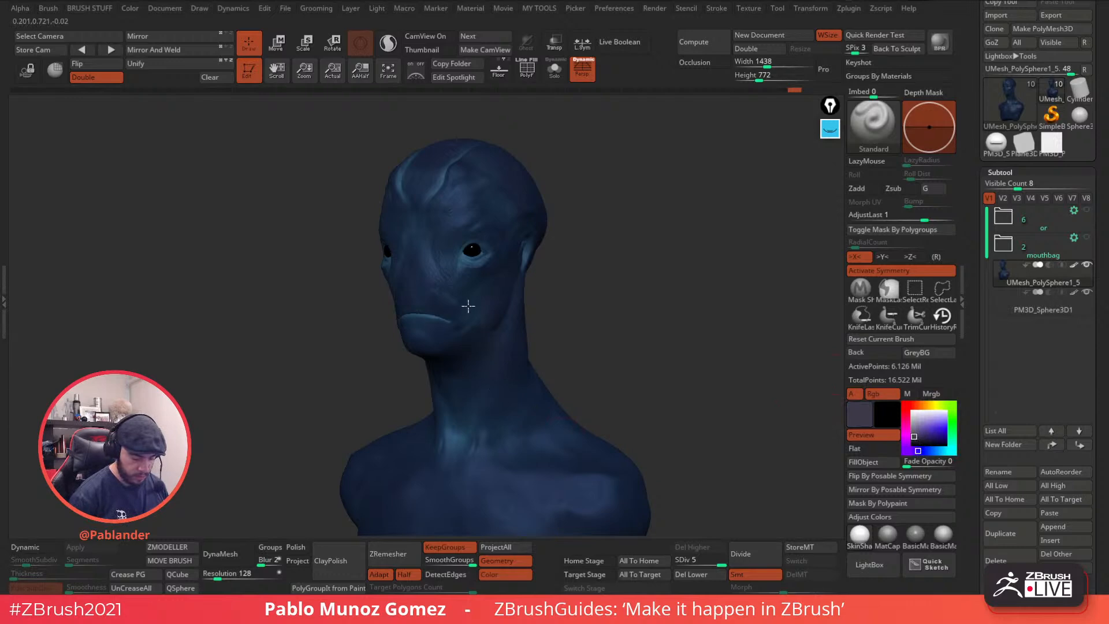
{"action": "left_click_drag", "start_coordinate": [689, 349], "coordinate": [799, 295]}
- Mask the bust by smoothness with range 10 and falloff 100, and hide the mask display
{"action": "scroll", "coordinate": [997, 398], "scroll_direction": "down", "scroll_amount": 5}
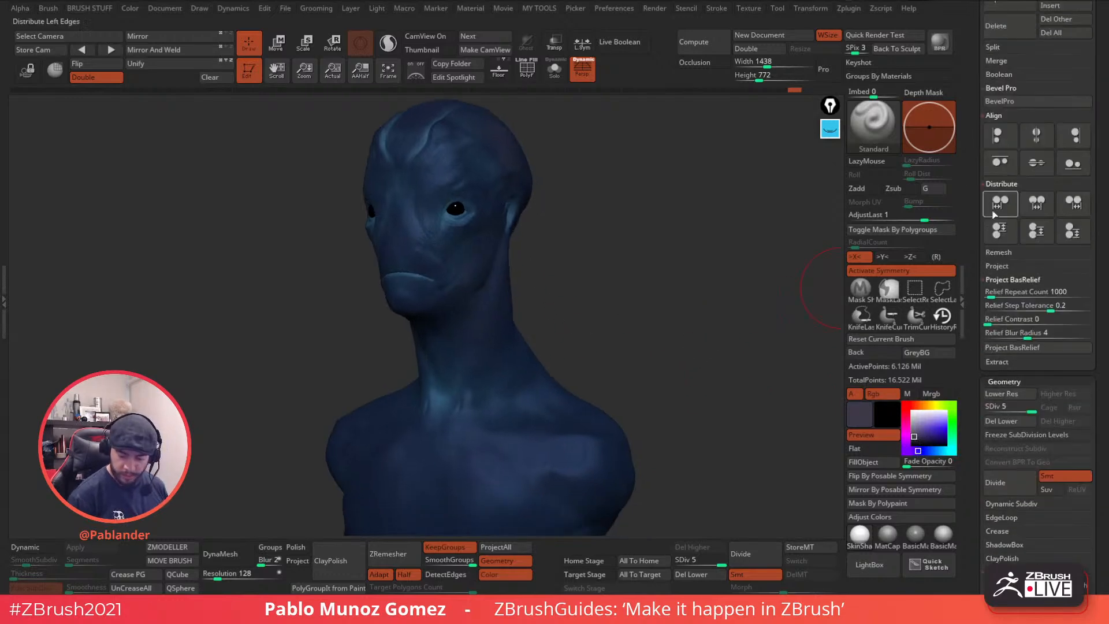
{"action": "scroll", "coordinate": [998, 398], "scroll_direction": "down", "scroll_amount": 5}
{"action": "left_click_drag", "start_coordinate": [624, 364], "coordinate": [430, 284]}
{"action": "key", "text": "f"}
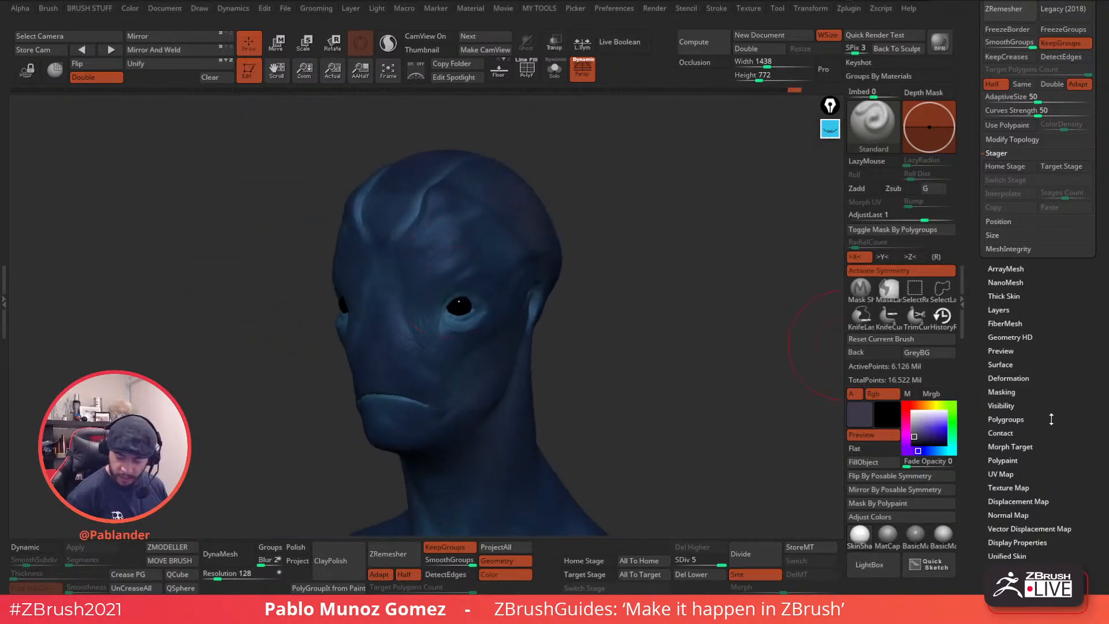
{"action": "left_click_drag", "start_coordinate": [1039, 400], "coordinate": [1064, 323]}
{"action": "left_click", "coordinate": [1009, 232], "text": "shift"}
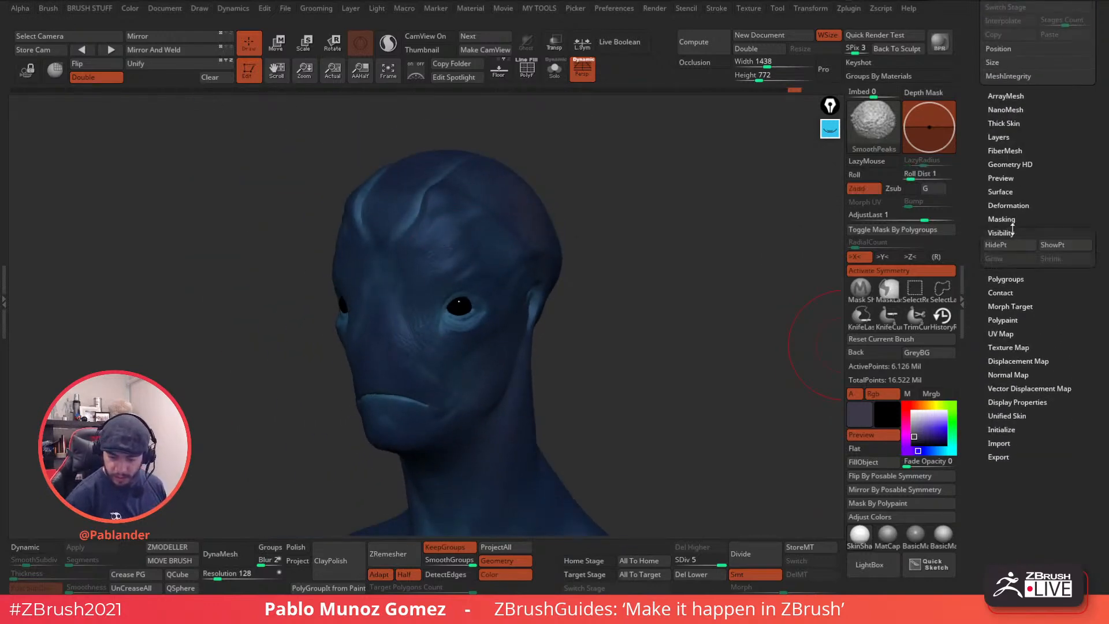
{"action": "left_click", "coordinate": [1020, 220]}
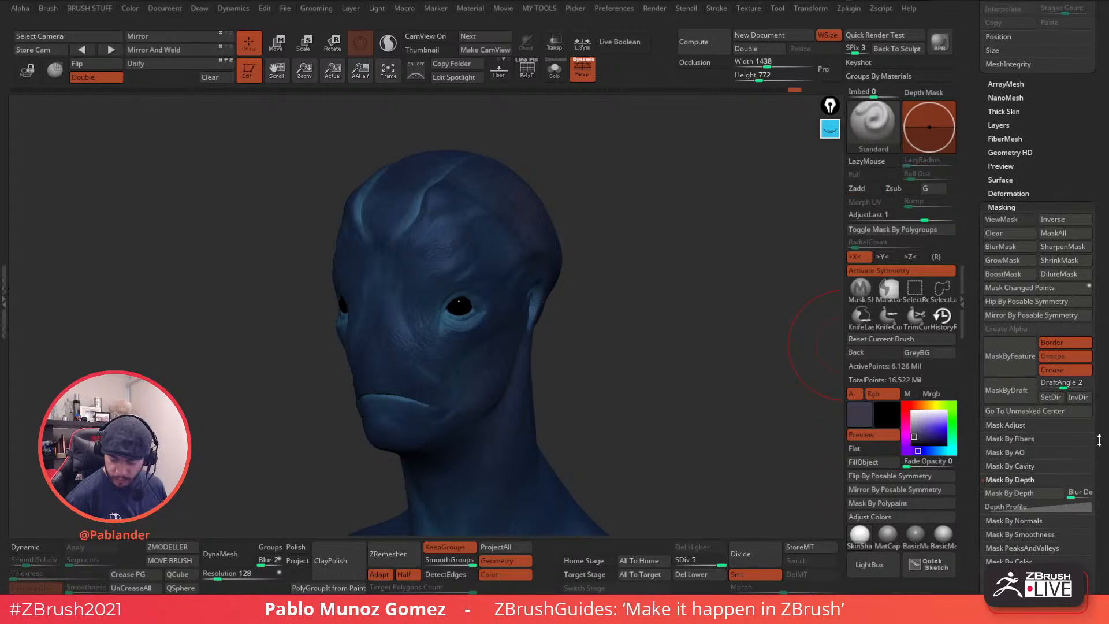
{"action": "left_click_drag", "start_coordinate": [1098, 445], "coordinate": [1098, 216]}
{"action": "left_click", "coordinate": [1048, 319]}
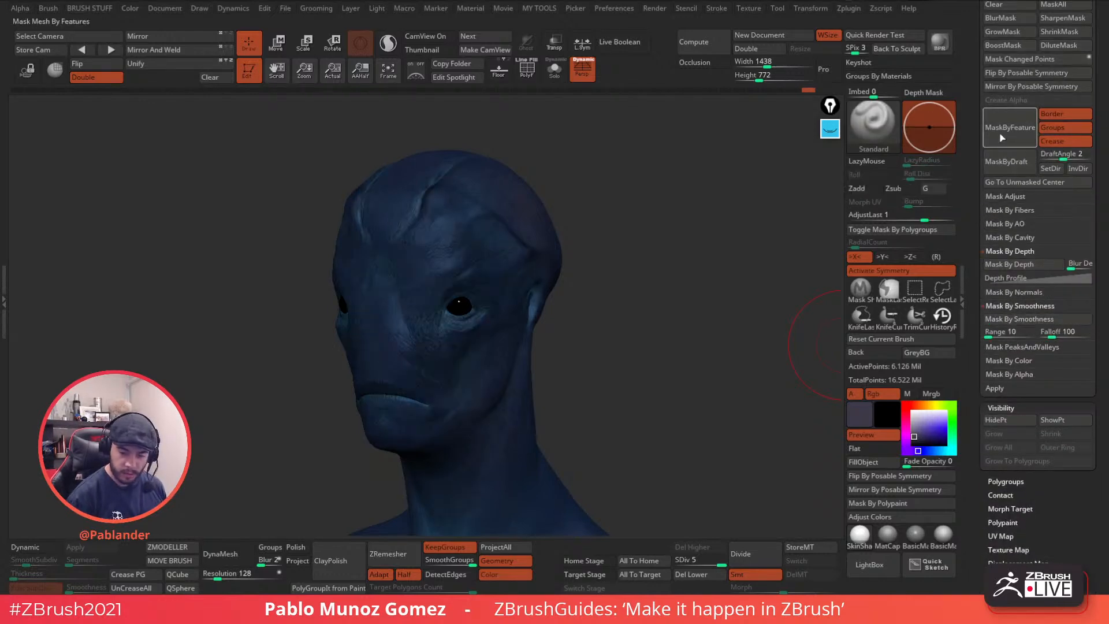
{"action": "left_click_drag", "start_coordinate": [973, 140], "coordinate": [973, 177]}
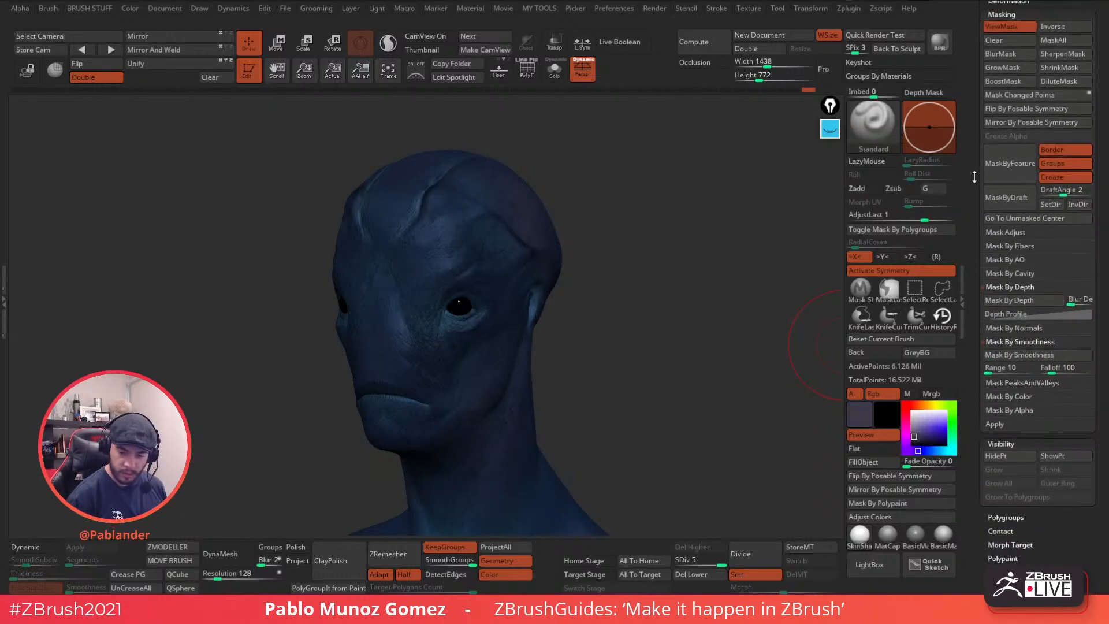
{"action": "left_click", "coordinate": [1020, 27]}
- Pick a light muted teal, spray it over the forehead and nose through the smoothness mask, and undo the last change
{"action": "left_click", "coordinate": [943, 451]}
{"action": "left_click_drag", "start_coordinate": [919, 419], "coordinate": [918, 429]}
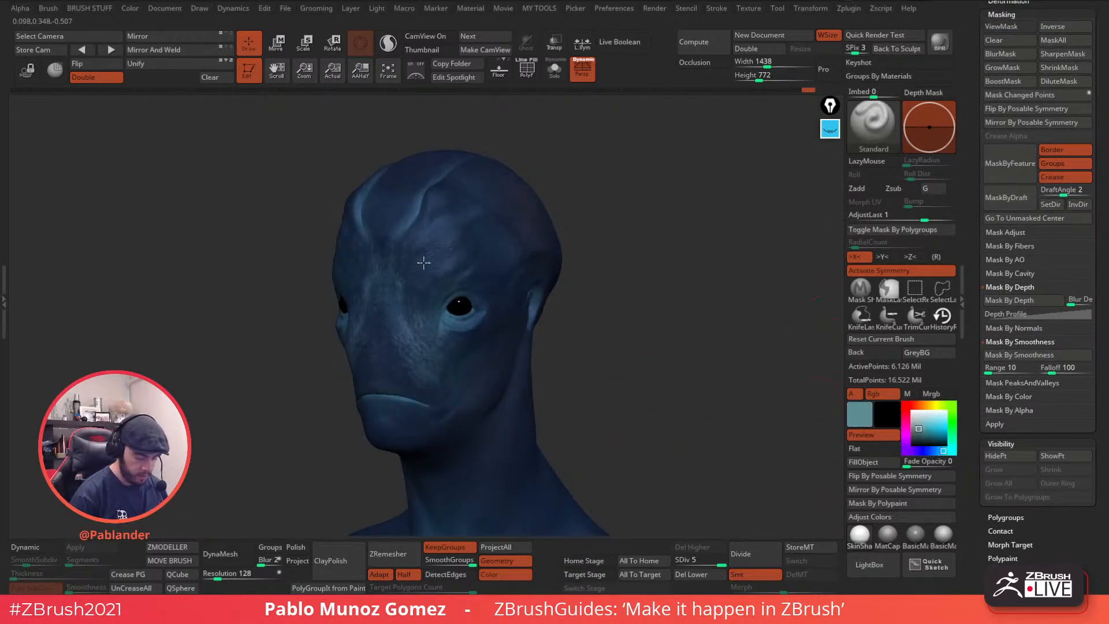
{"action": "right_click_drag", "start_coordinate": [449, 390], "coordinate": [501, 339]}
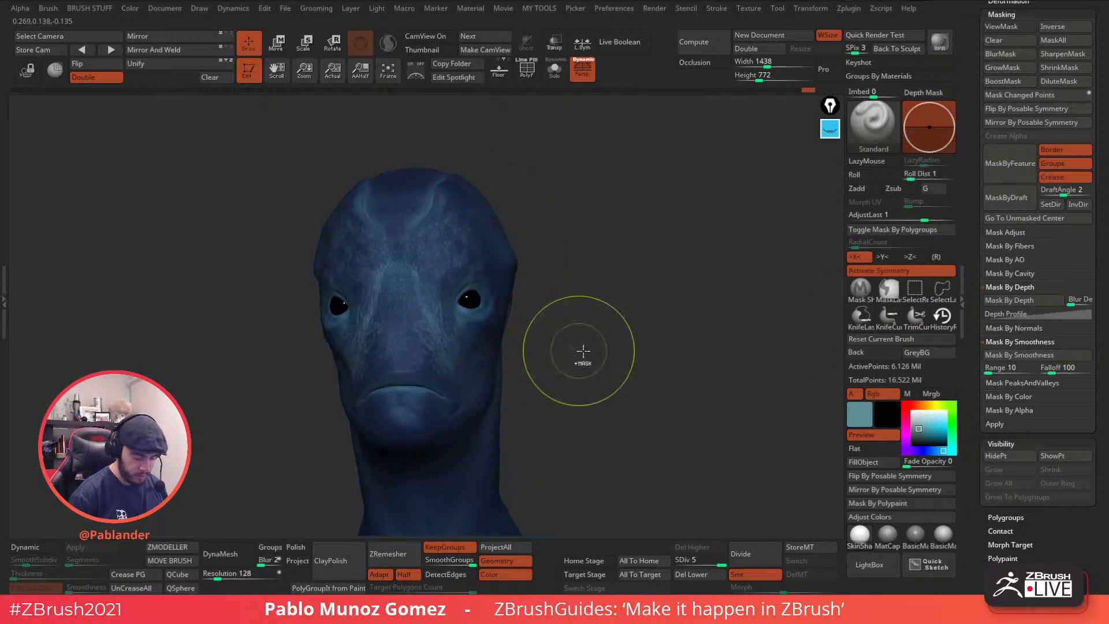
{"action": "key", "text": "ctrl+z"}
{"action": "right_click_drag", "start_coordinate": [609, 327], "coordinate": [558, 357]}
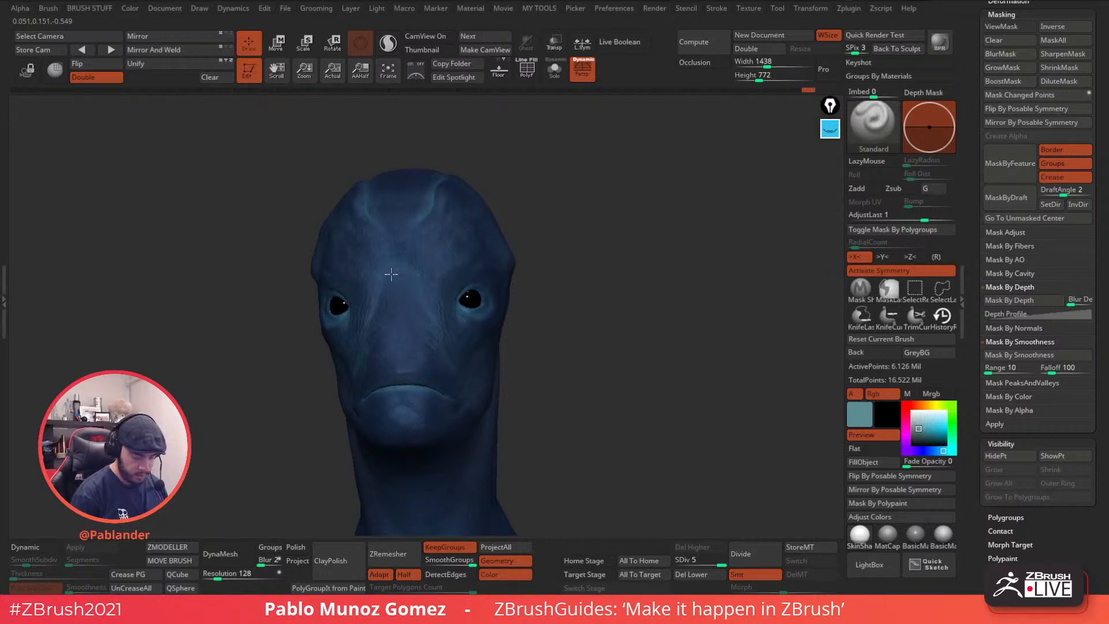
- Mask the bust by peaks and valleys with a range of 20 and a coverage of 3
{"action": "left_click", "coordinate": [1060, 383]}
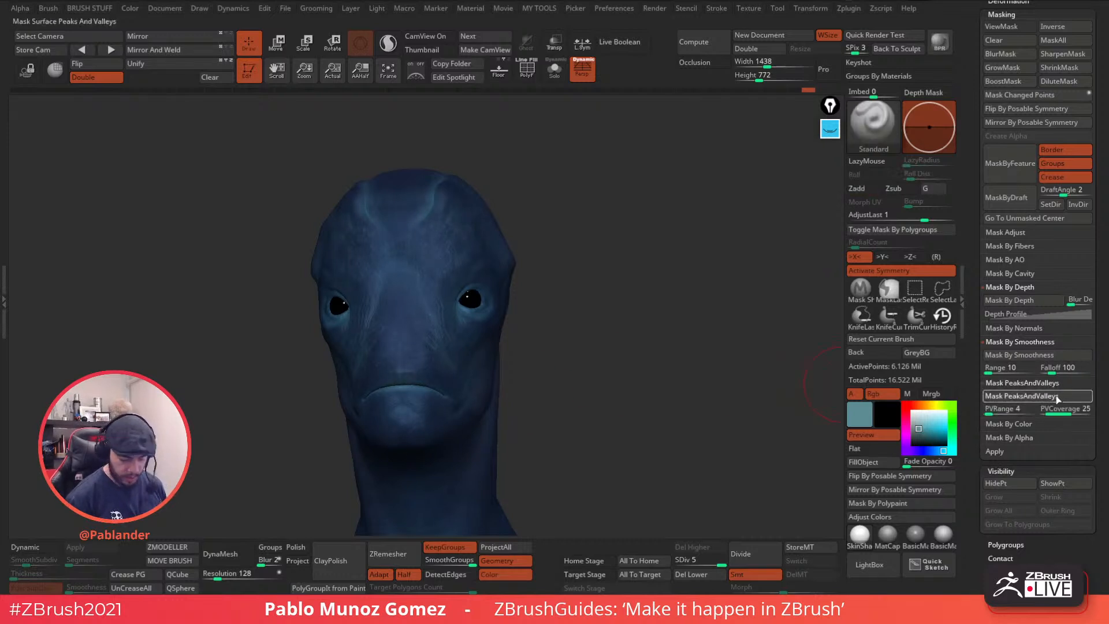
{"action": "left_click", "coordinate": [1057, 399]}
{"action": "right_click_drag", "start_coordinate": [768, 388], "coordinate": [653, 381]}
{"action": "left_click_drag", "start_coordinate": [1071, 408], "coordinate": [1047, 414]}
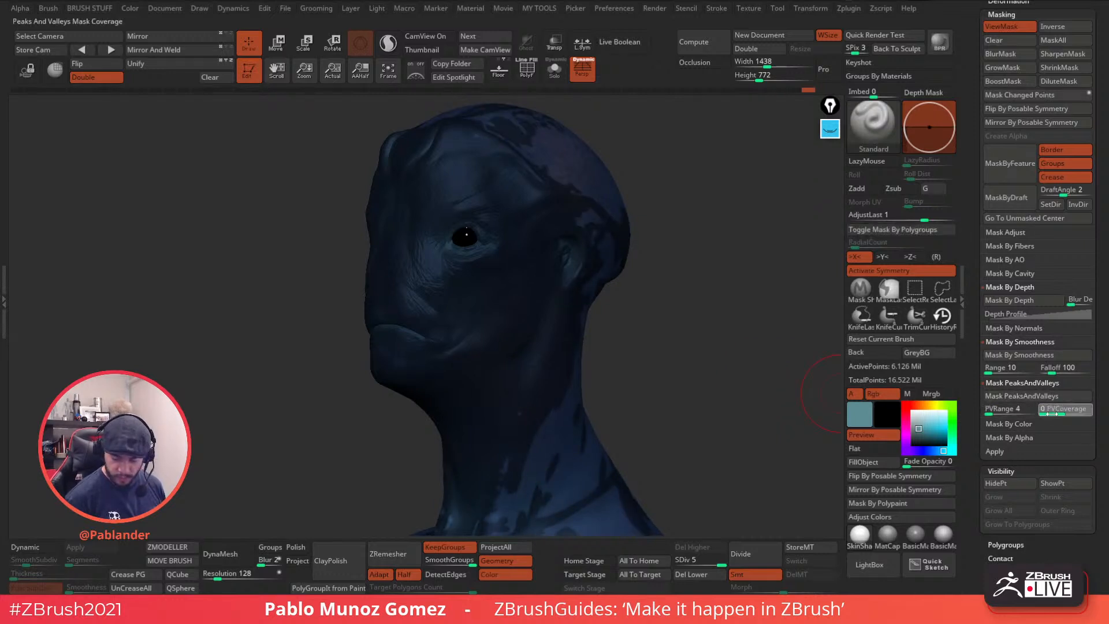
{"action": "left_click", "coordinate": [995, 413]}
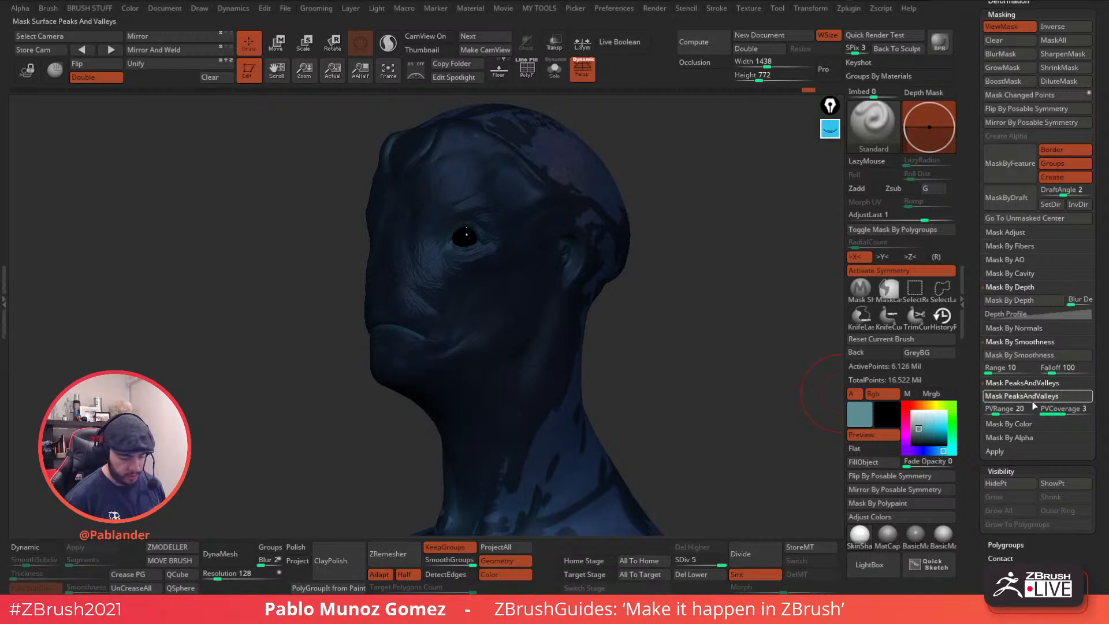
{"action": "left_click", "coordinate": [1033, 398]}
- Recompute the peaks-and-valleys mask with a coverage of 18 and again with a coverage of 7
{"action": "left_click_drag", "start_coordinate": [1043, 412], "coordinate": [1059, 411]}
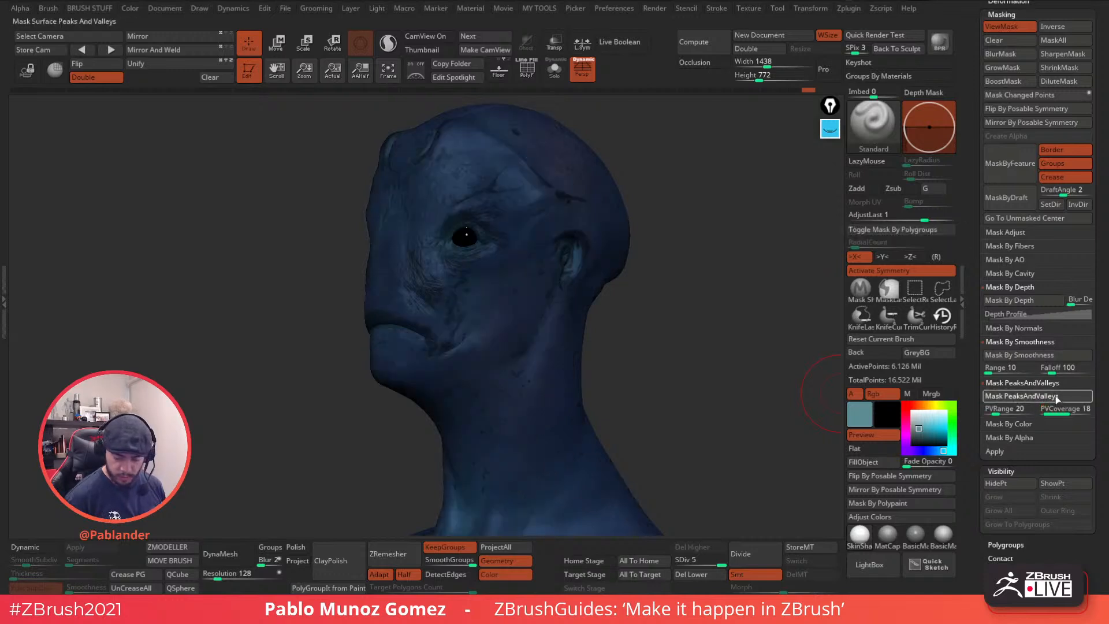
{"action": "left_click", "coordinate": [1054, 398]}
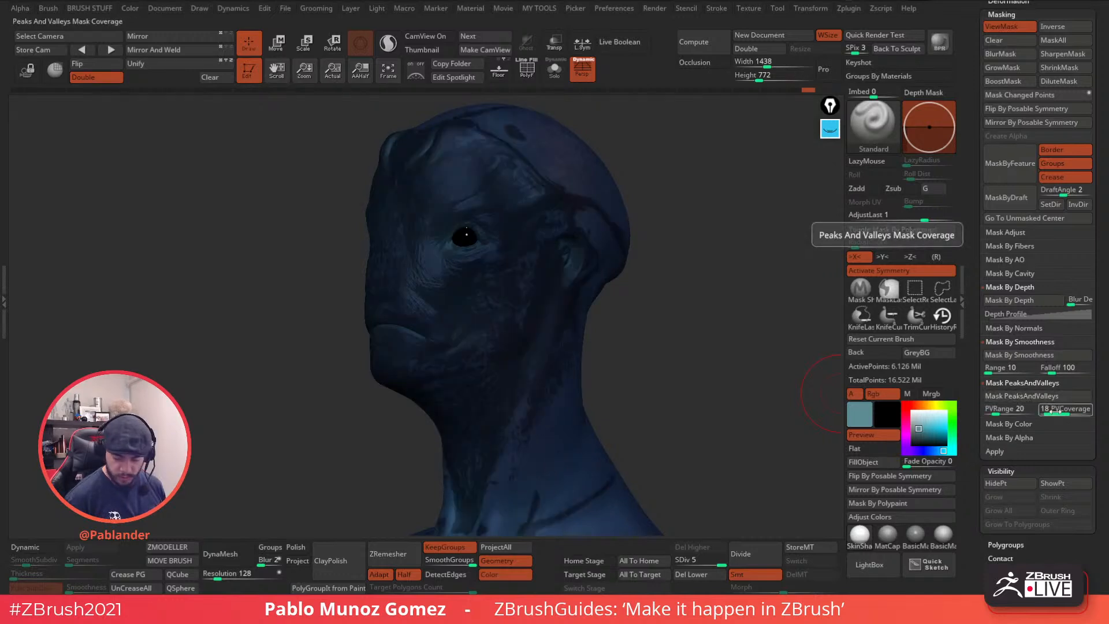
{"action": "type", "text": "7"}
{"action": "key", "text": "Return"}
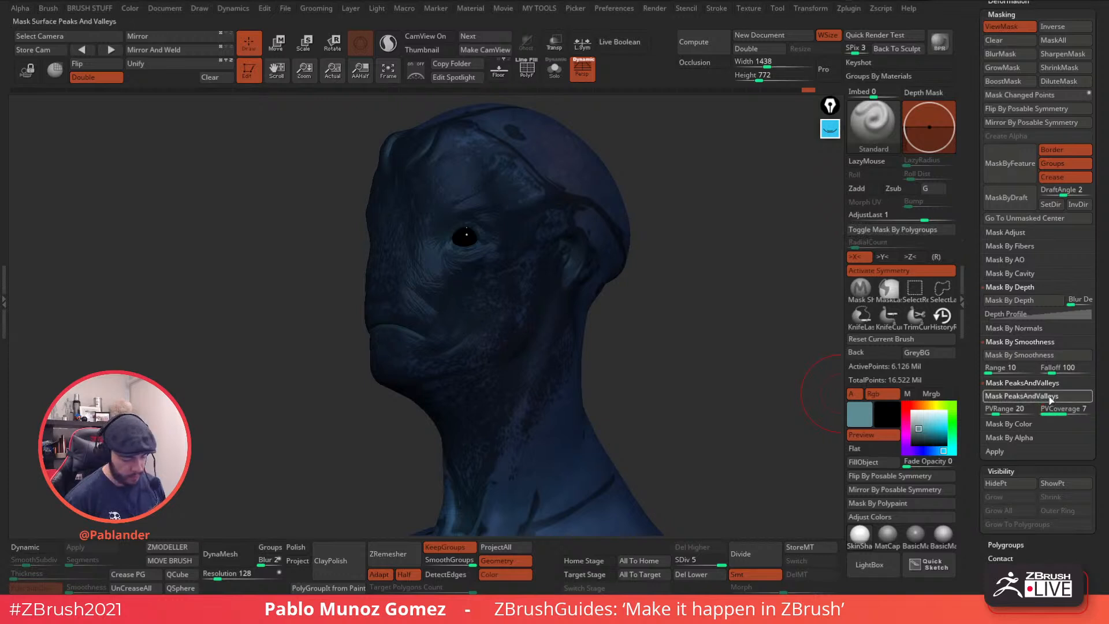
{"action": "left_click", "coordinate": [1050, 397]}
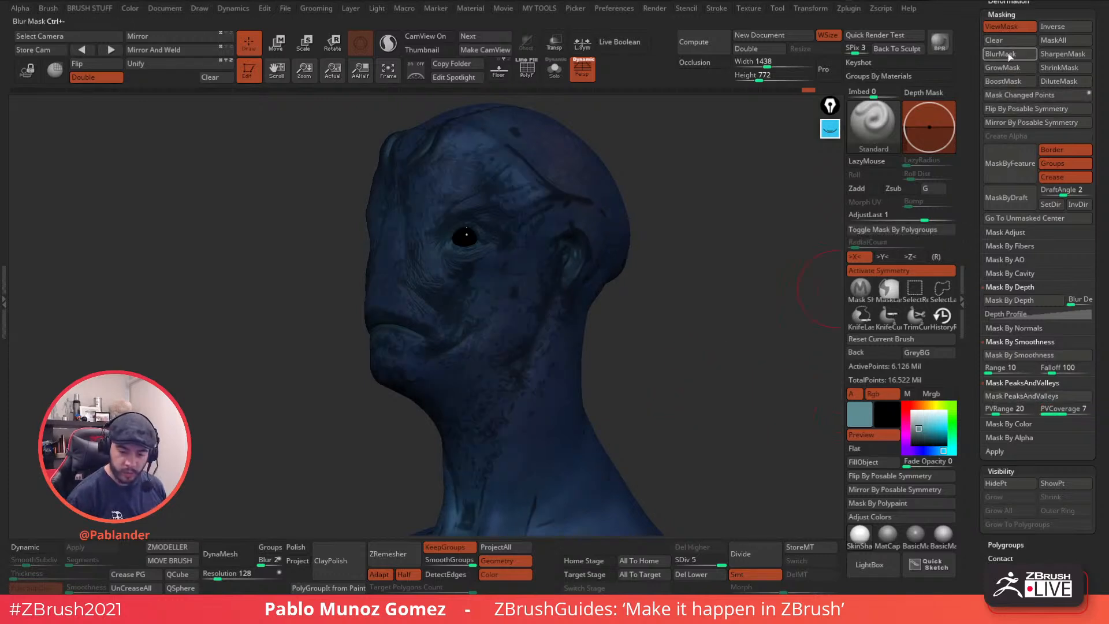
- Invert the peaks-and-valleys mask and compare the bust's colours with the mask shown and hidden
{"action": "left_click", "coordinate": [1054, 29]}
{"action": "left_click", "coordinate": [1018, 29]}
{"action": "left_click_drag", "start_coordinate": [741, 212], "coordinate": [757, 196]}
{"action": "left_click", "coordinate": [1005, 28]}
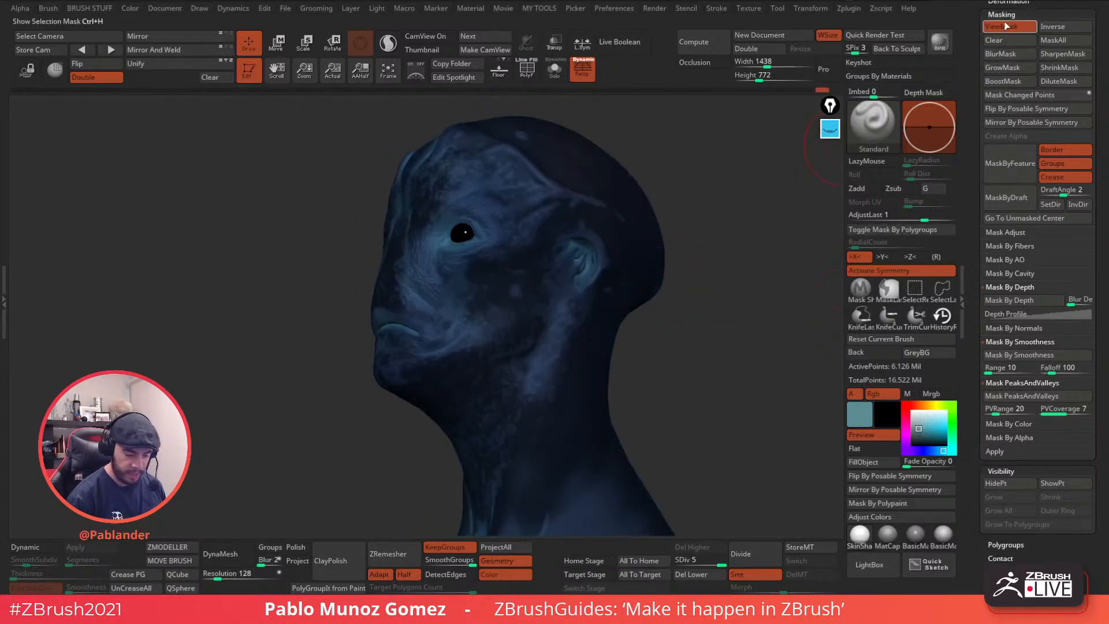
{"action": "left_click", "coordinate": [1006, 28]}
{"action": "left_click", "coordinate": [1010, 28]}
{"action": "left_click", "coordinate": [1015, 29]}
{"action": "left_click", "coordinate": [1014, 28]}
{"action": "left_click", "coordinate": [1003, 29]}
{"action": "left_click_drag", "start_coordinate": [710, 242], "coordinate": [826, 268]}
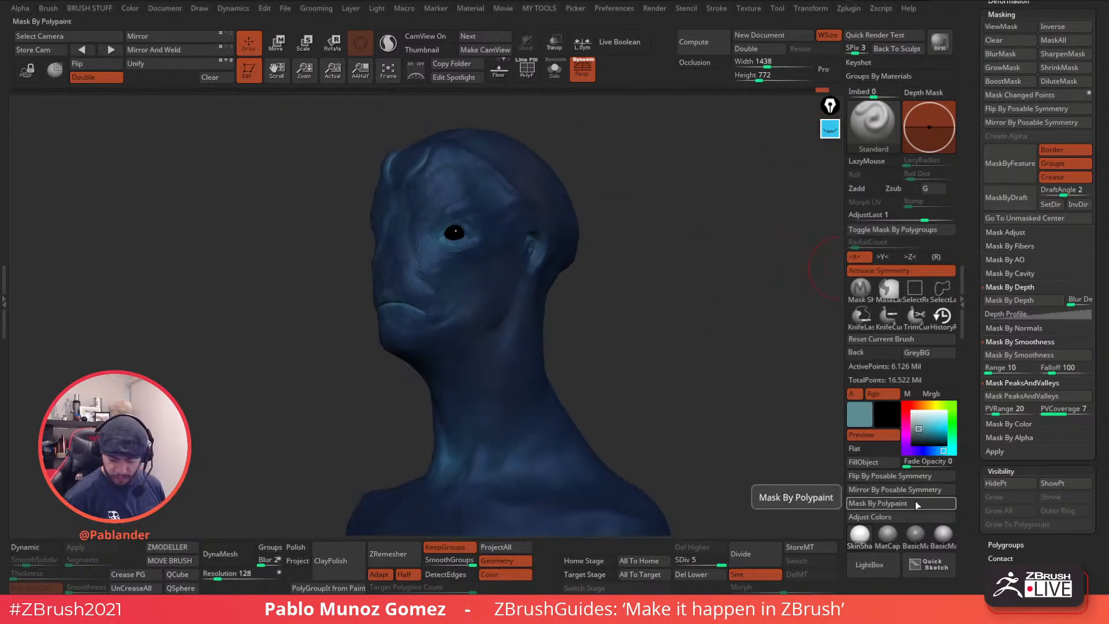
- Shift the bust's paint towards green with Adjust Colors, tuning hue, intensity and contrast with the mask hidden in the preview, and accept
{"action": "left_click", "coordinate": [892, 516]}
{"action": "left_click_drag", "start_coordinate": [814, 304], "coordinate": [743, 287]}
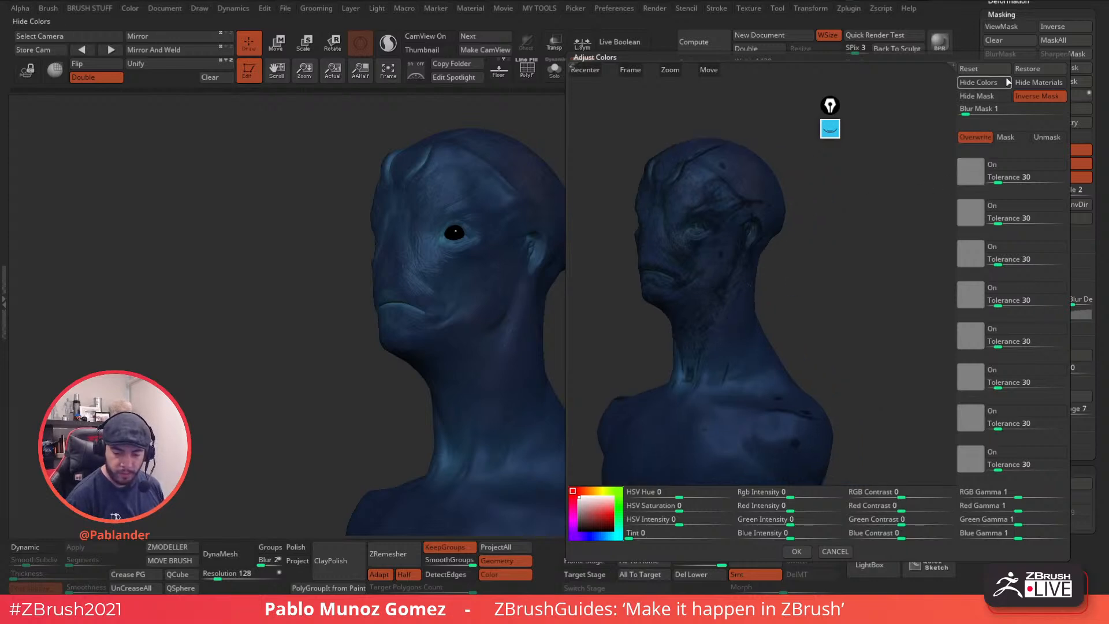
{"action": "left_click", "coordinate": [1002, 104]}
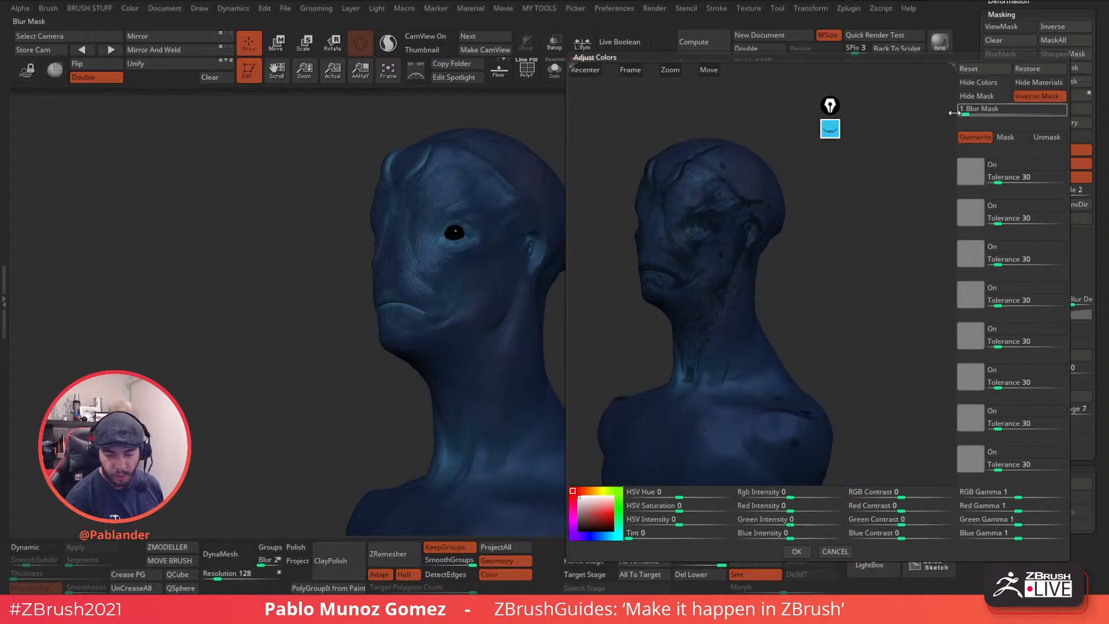
{"action": "left_click", "coordinate": [982, 96]}
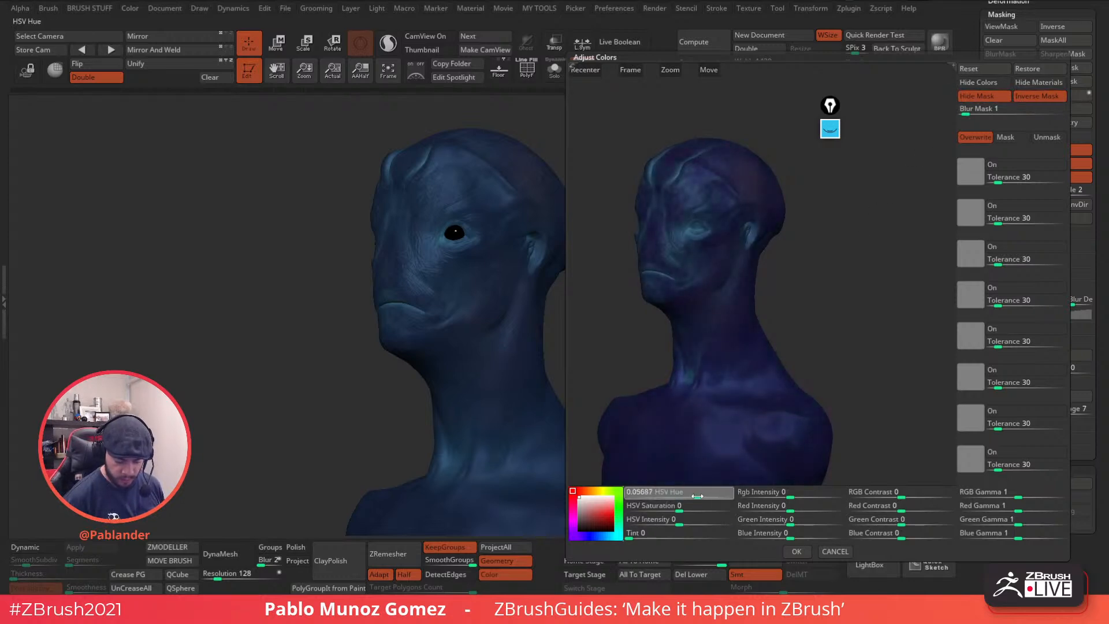
{"action": "left_click_drag", "start_coordinate": [697, 495], "coordinate": [692, 496]}
{"action": "left_click_drag", "start_coordinate": [790, 496], "coordinate": [814, 510]}
{"action": "mouse_move", "coordinate": [901, 521]}
{"action": "left_mouse_down"}
{"action": "mouse_move", "coordinate": [912, 523]}
{"action": "mouse_move", "coordinate": [894, 498]}
{"action": "mouse_move", "coordinate": [885, 512]}
{"action": "mouse_move", "coordinate": [922, 512]}
{"action": "mouse_move", "coordinate": [879, 537]}
{"action": "mouse_move", "coordinate": [913, 539]}
{"action": "left_mouse_up"}
{"action": "mouse_move", "coordinate": [789, 537]}
{"action": "left_mouse_down"}
{"action": "mouse_move", "coordinate": [804, 538]}
{"action": "mouse_move", "coordinate": [786, 540]}
{"action": "left_mouse_up"}
{"action": "left_click", "coordinate": [796, 551]}
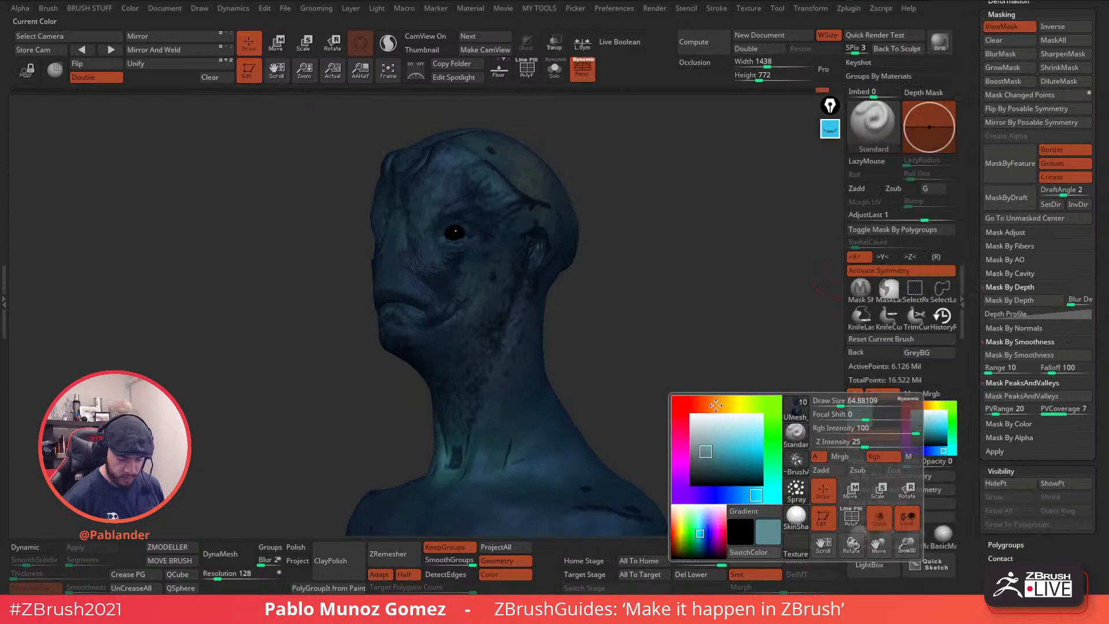
- Mask the bust by cavity with blur 2 and intensity 100, and inspect the mask on the face
{"action": "left_click_drag", "start_coordinate": [664, 267], "coordinate": [670, 331]}
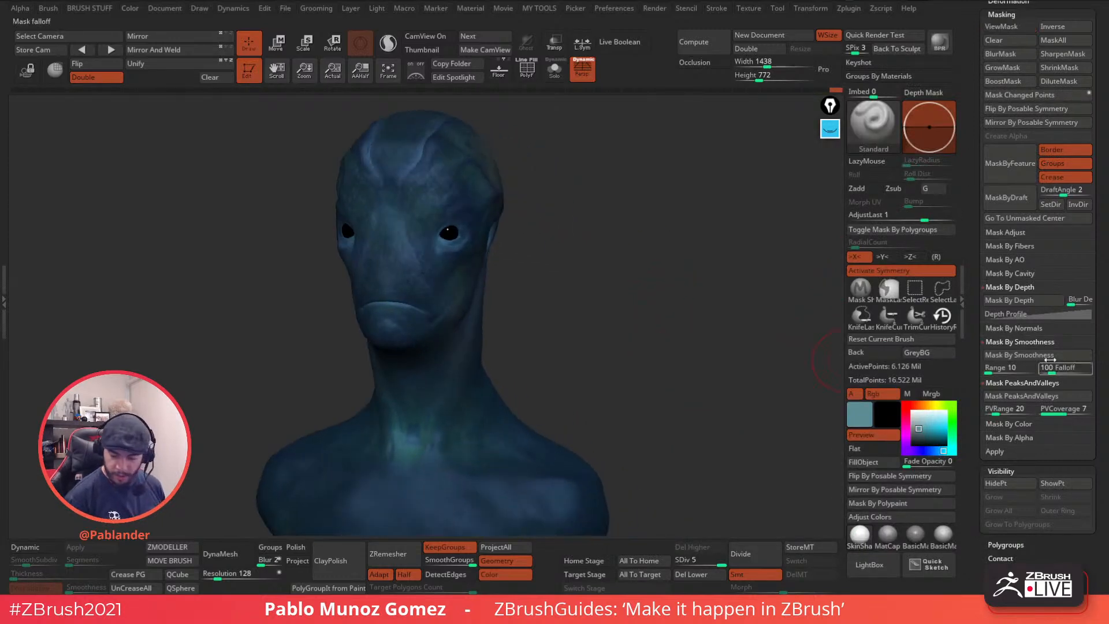
{"action": "left_click", "coordinate": [1007, 273]}
{"action": "left_click", "coordinate": [1009, 286]}
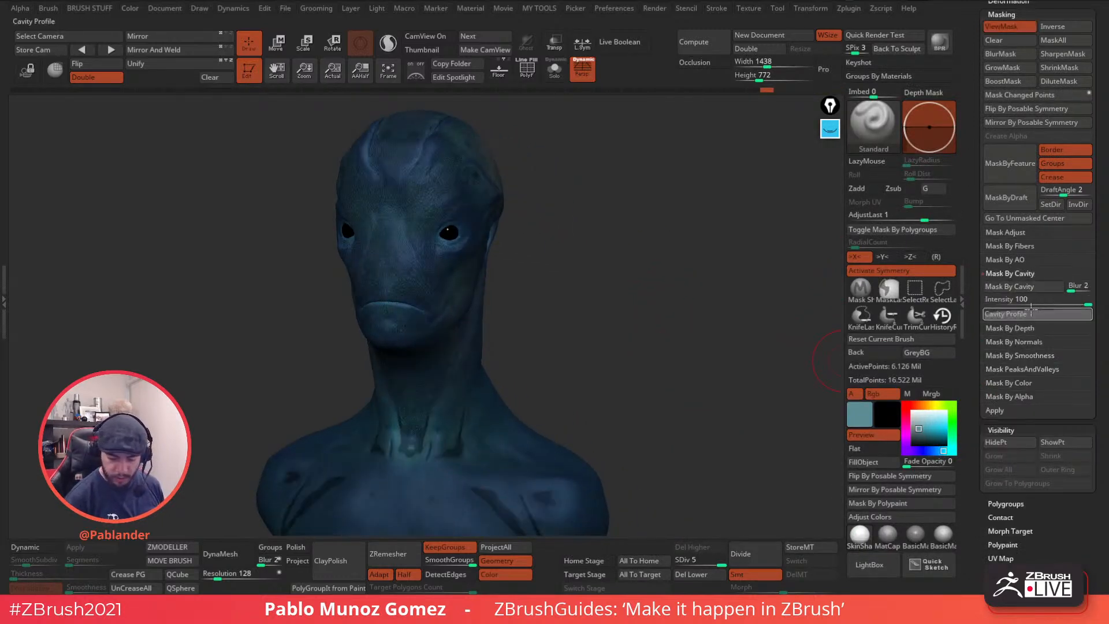
{"action": "left_click_drag", "start_coordinate": [725, 320], "coordinate": [548, 368], "text": "alt"}
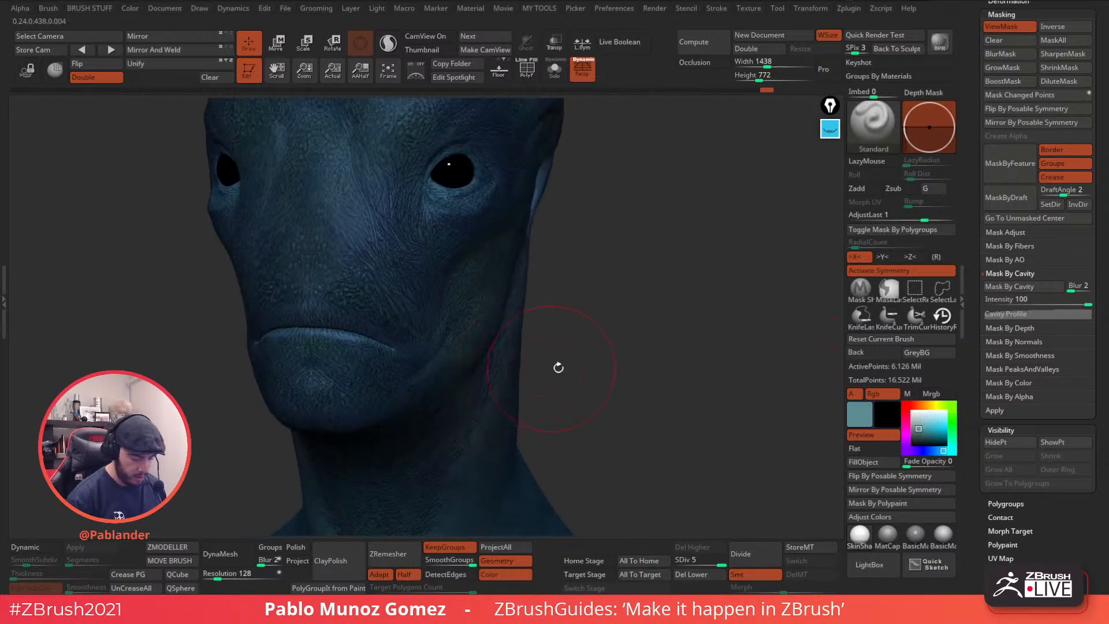
{"action": "left_click_drag", "start_coordinate": [654, 353], "coordinate": [745, 335]}
- Make the cavity profile linear with intensity about 36, and bend the Mask Adjust profile curve downwards
{"action": "left_click", "coordinate": [1034, 313]}
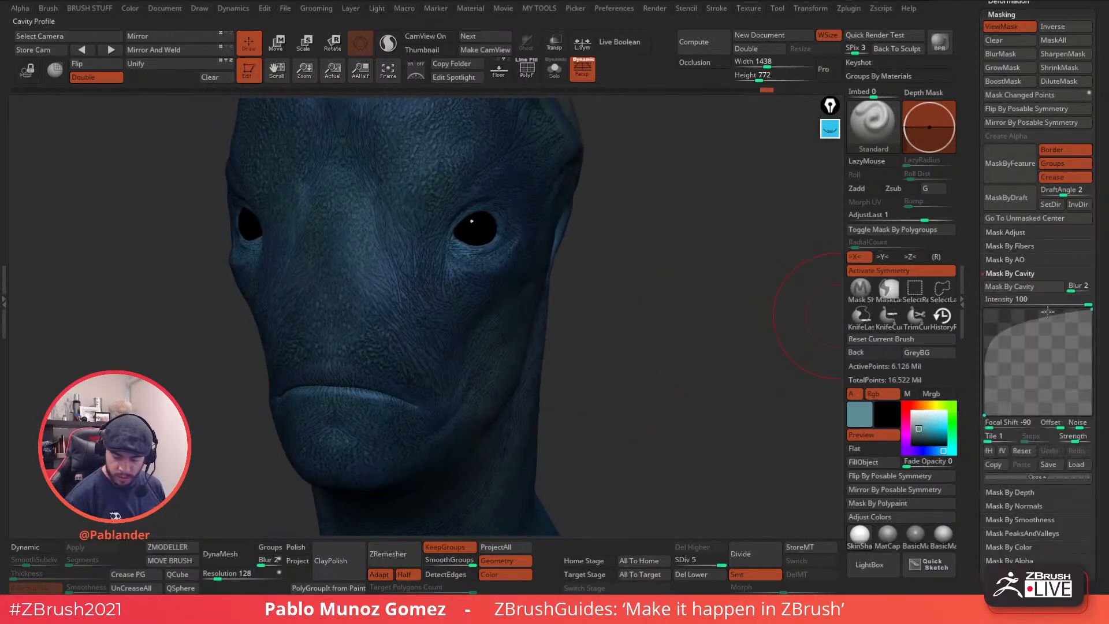
{"action": "left_click", "coordinate": [1076, 302]}
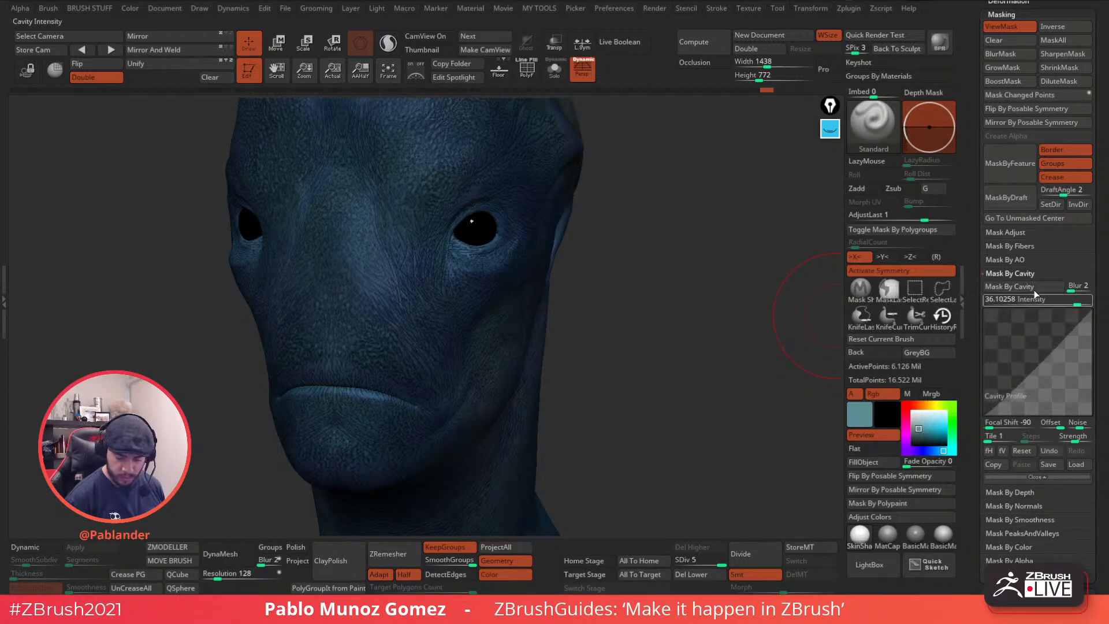
{"action": "left_click", "coordinate": [1034, 232]}
{"action": "left_click", "coordinate": [1055, 259]}
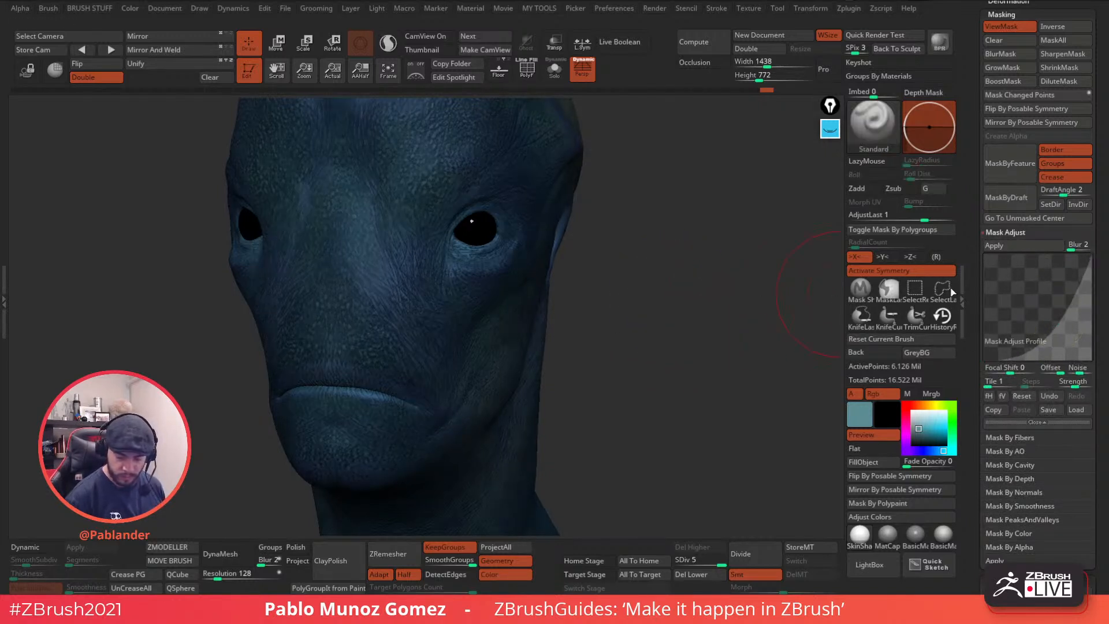
- Invert the cavity mask on the bust and turn off its display
{"action": "left_click", "coordinate": [1027, 29]}
{"action": "left_click", "coordinate": [752, 272], "text": "ctrl"}
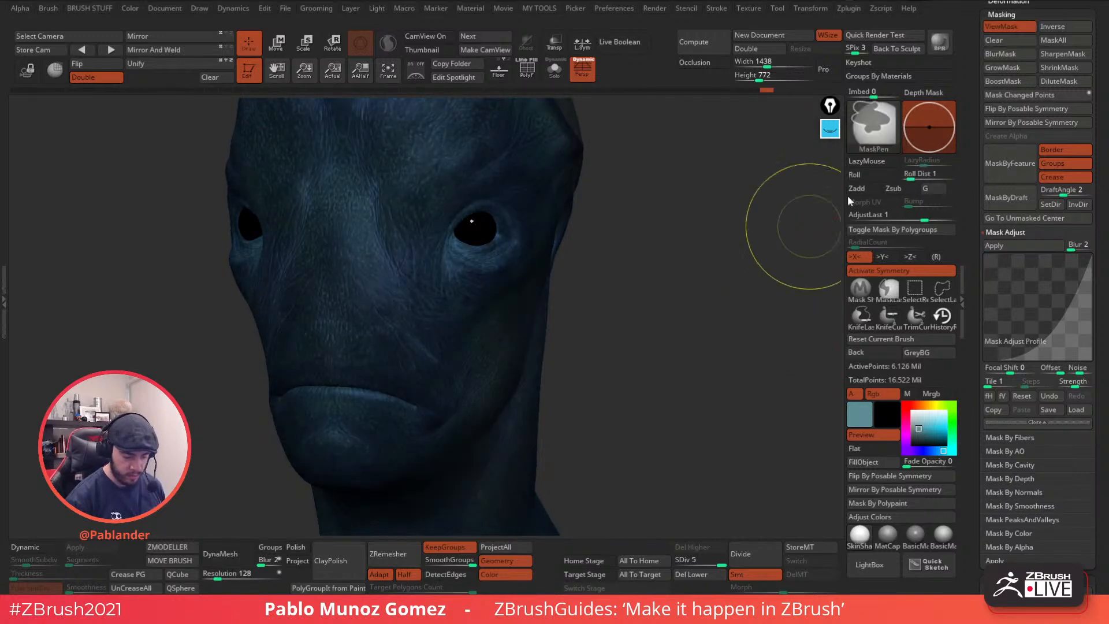
{"action": "left_click", "coordinate": [1008, 27]}
- Paint the skin around the eyes and brows with muted tan and grey-brown through the hidden mask
{"action": "left_click_drag", "start_coordinate": [925, 432], "coordinate": [921, 429]}
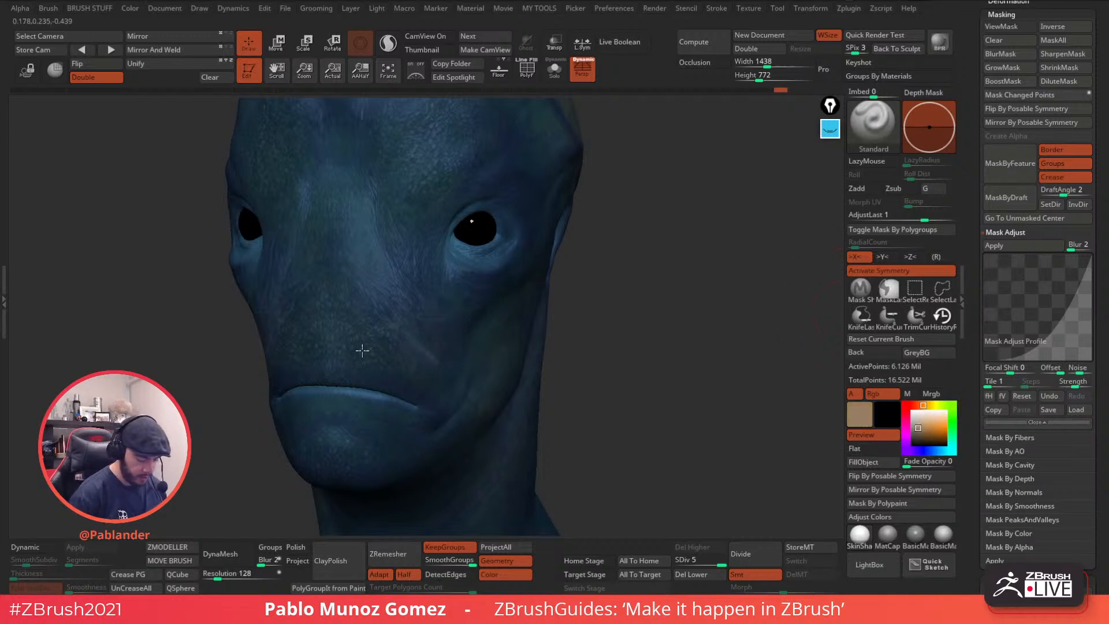
{"action": "right_click_drag", "start_coordinate": [417, 257], "coordinate": [438, 249]}
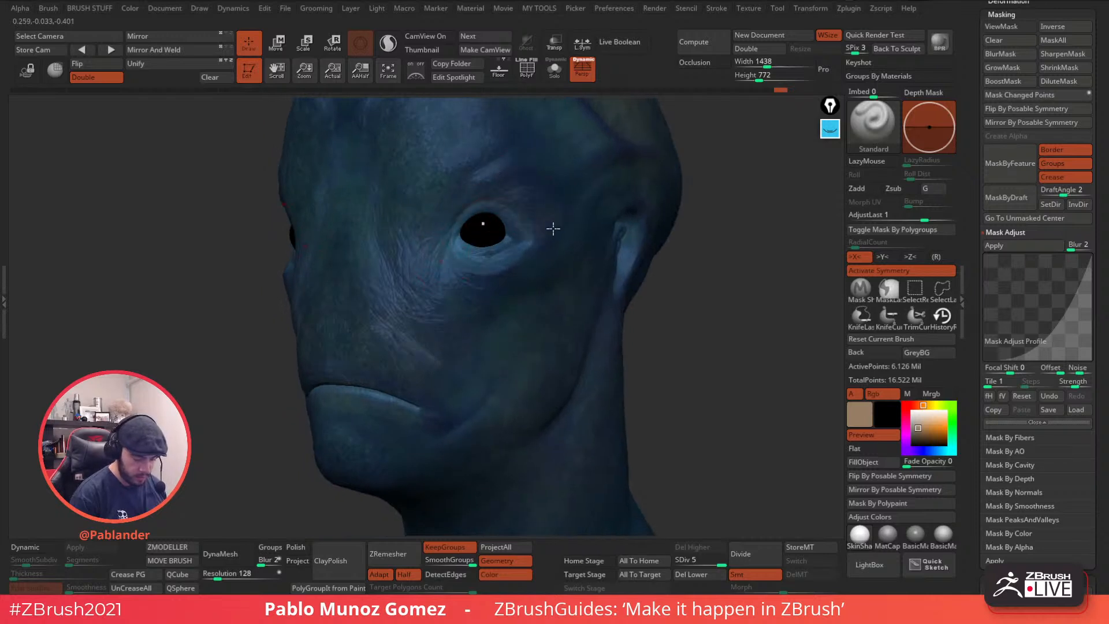
{"action": "left_click_drag", "start_coordinate": [918, 428], "coordinate": [915, 431]}
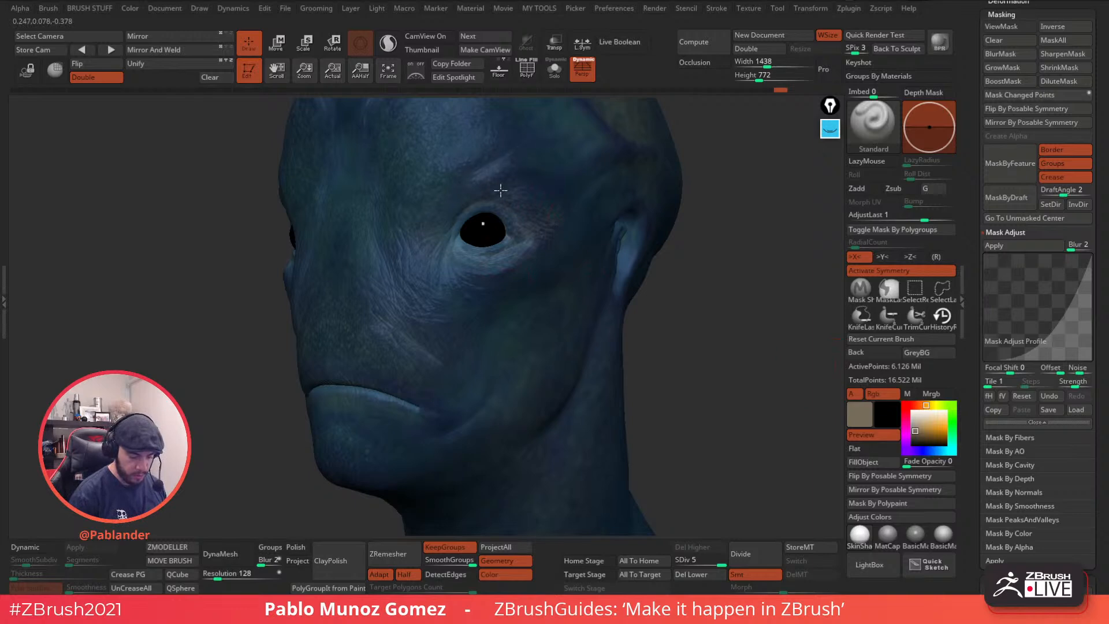
{"action": "right_click_drag", "start_coordinate": [559, 216], "coordinate": [561, 203]}
{"action": "mouse_move", "coordinate": [503, 338]}
{"action": "right_mouse_down"}
{"action": "mouse_move", "coordinate": [537, 338]}
{"action": "mouse_move", "coordinate": [564, 260]}
{"action": "mouse_move", "coordinate": [585, 242]}
{"action": "right_mouse_up"}
- Paint the ear and the jaw in front of it in a muted reddish brown
{"action": "right_click_drag", "start_coordinate": [668, 331], "coordinate": [601, 325]}
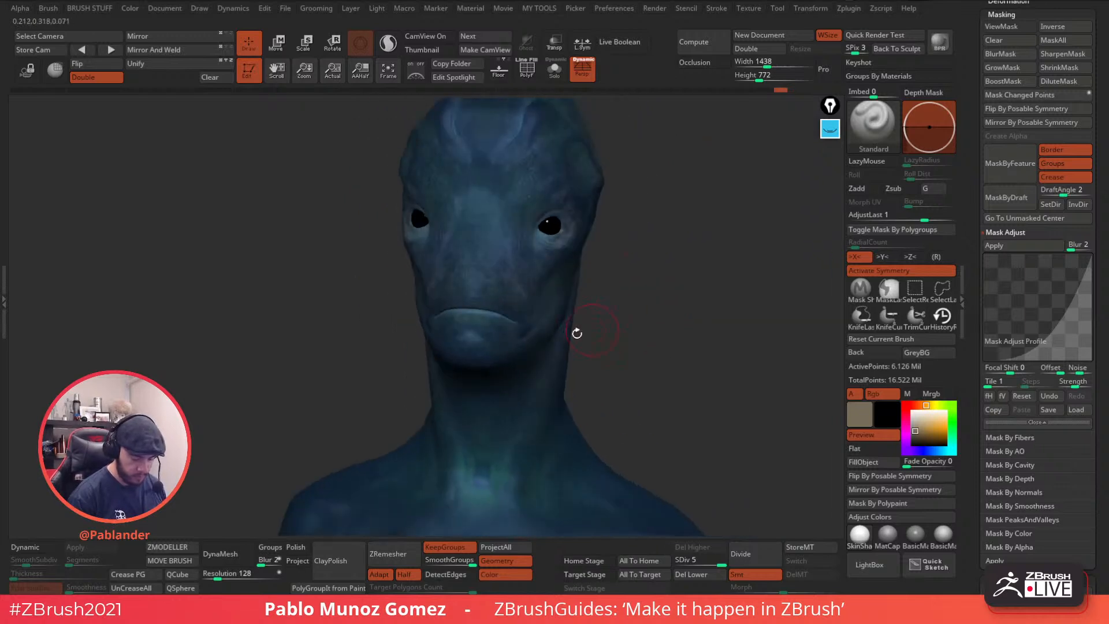
{"action": "right_click_drag", "start_coordinate": [513, 468], "coordinate": [578, 322]}
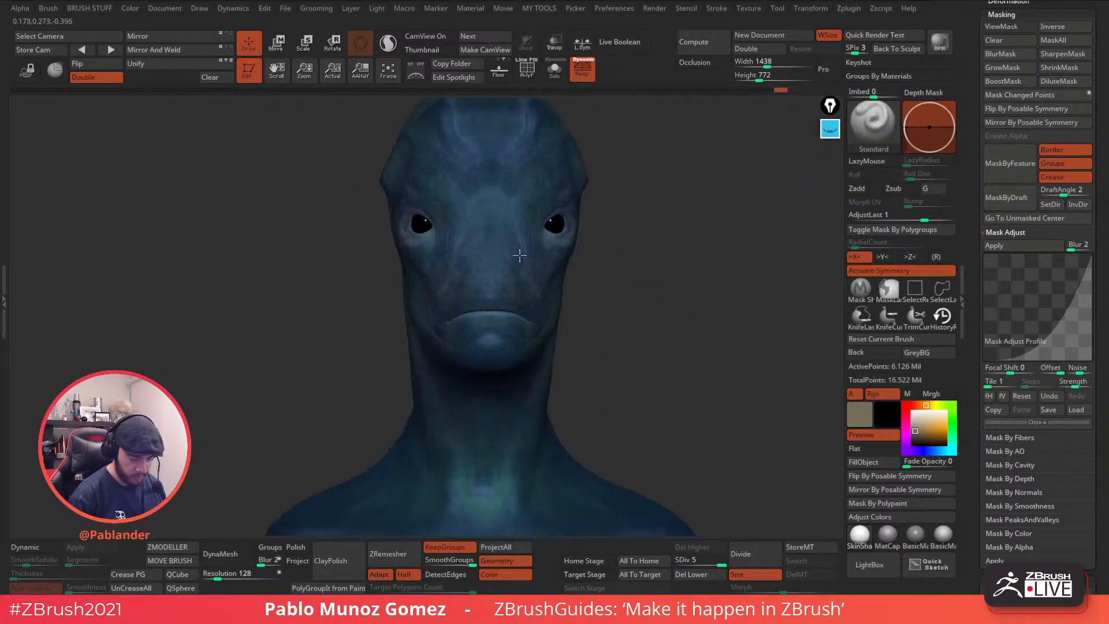
{"action": "right_click_drag", "start_coordinate": [598, 278], "coordinate": [472, 312]}
{"action": "right_click_drag", "start_coordinate": [353, 195], "coordinate": [641, 217]}
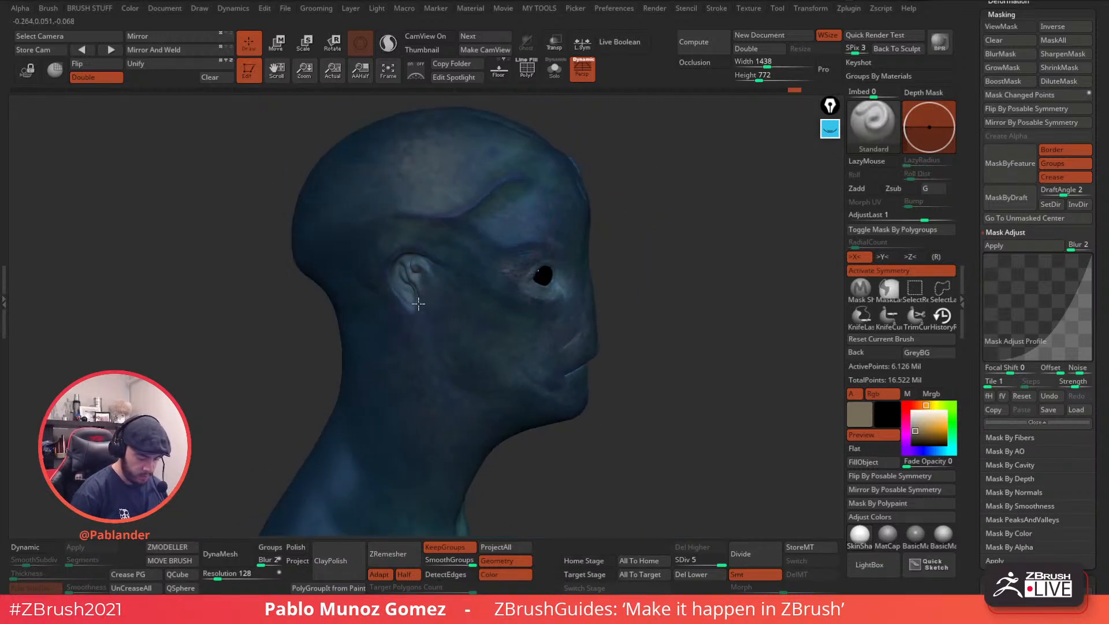
{"action": "left_click", "coordinate": [919, 405]}
{"action": "left_click", "coordinate": [922, 432]}
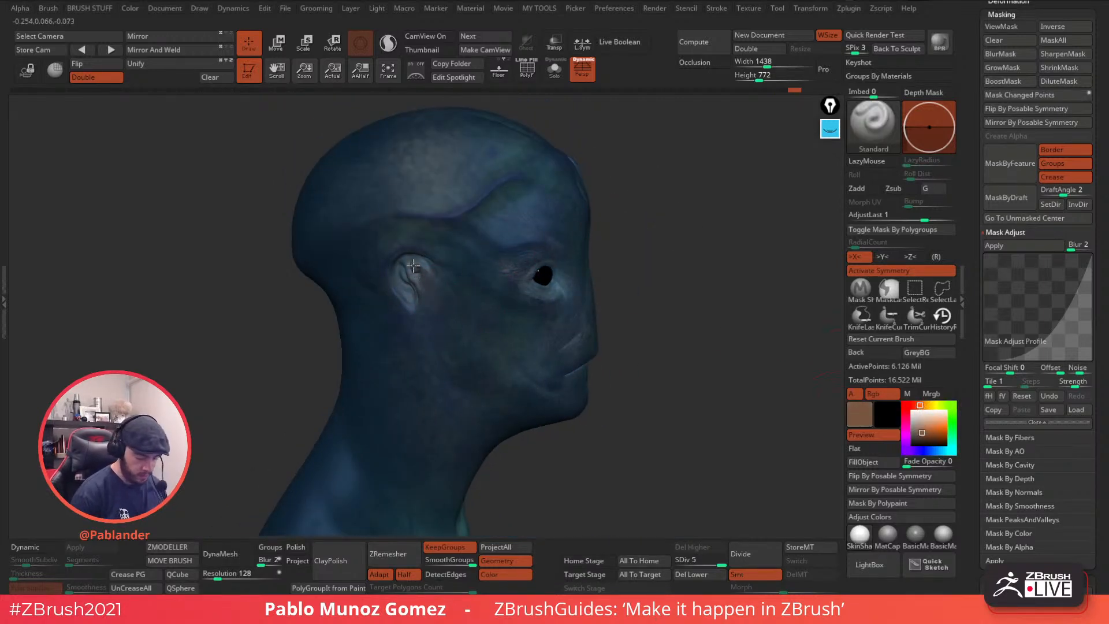
{"action": "key", "text": "space"}
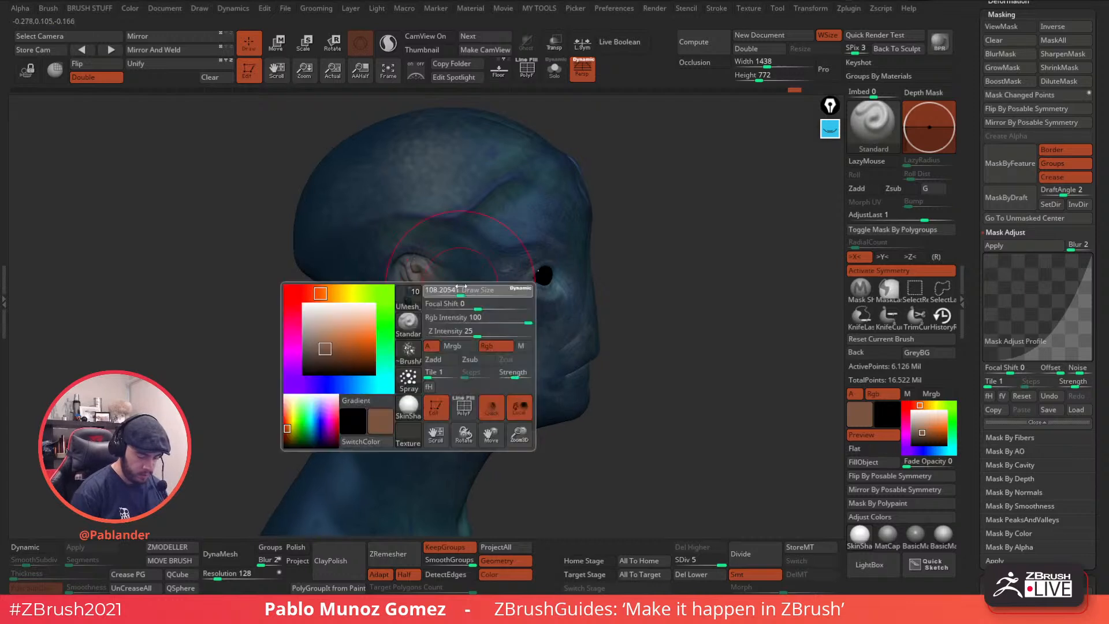
{"action": "right_click_drag", "start_coordinate": [620, 362], "coordinate": [617, 323], "text": "ctrl"}
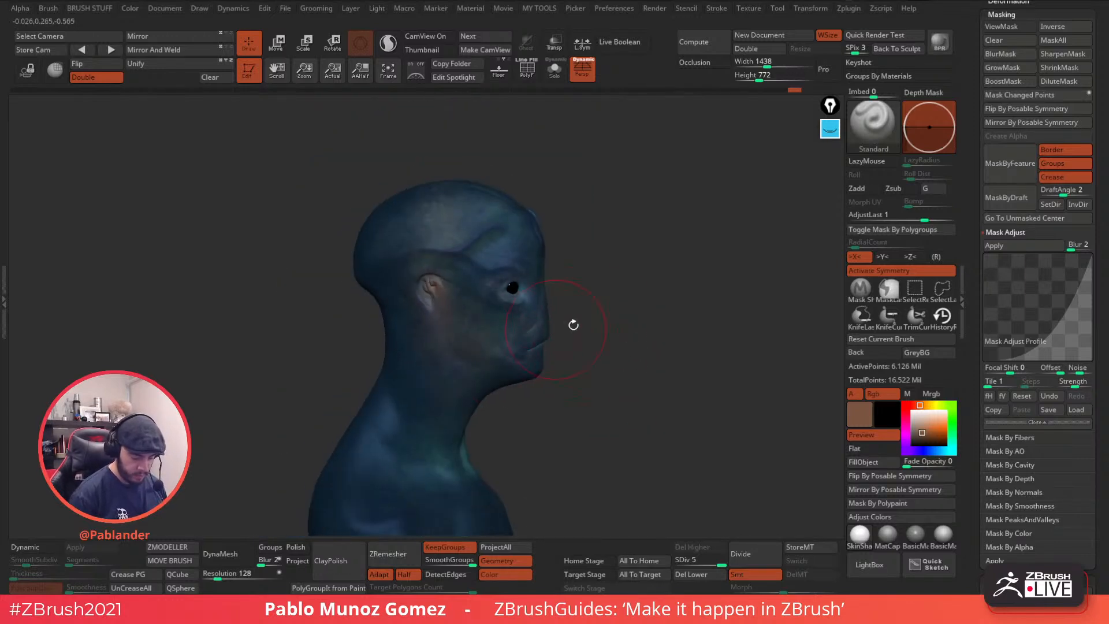
- Tint the head with dark navy, and brighten the brow and eye areas with pale lavender
{"action": "left_click", "coordinate": [935, 451]}
{"action": "left_click", "coordinate": [926, 440]}
{"action": "right_click_drag", "start_coordinate": [458, 364], "coordinate": [688, 330]}
{"action": "left_click", "coordinate": [924, 449]}
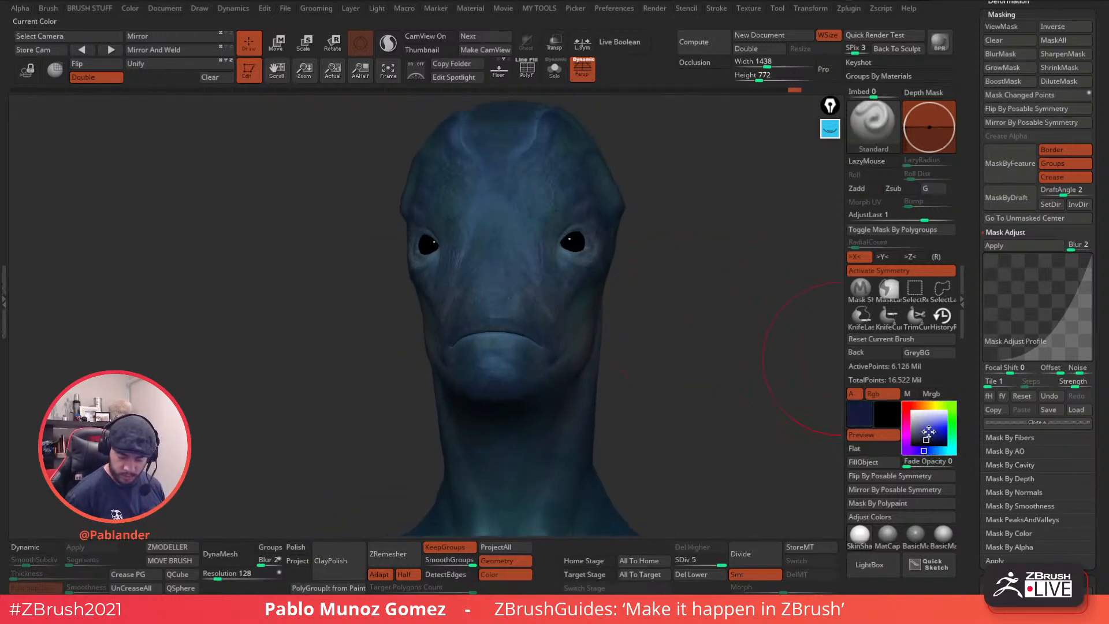
{"action": "left_click", "coordinate": [922, 420]}
{"action": "right_click", "coordinate": [526, 248]}
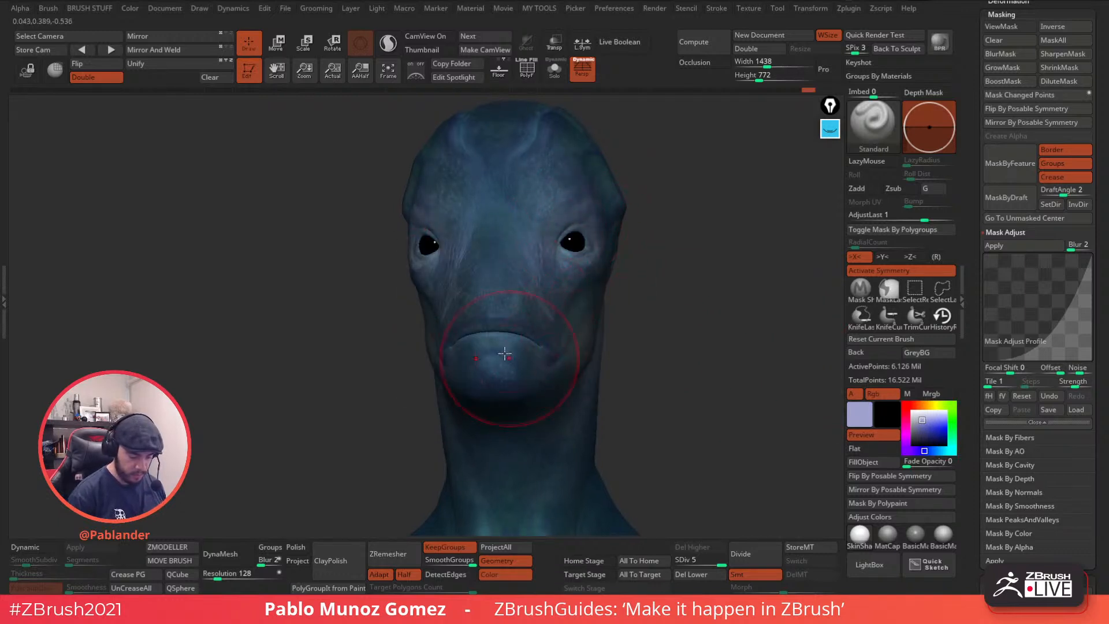
- Shade the head with dark teal and check the colours from the front and three-quarter views
{"action": "right_click_drag", "start_coordinate": [569, 260], "coordinate": [708, 372]}
{"action": "left_click", "coordinate": [938, 450]}
{"action": "left_click", "coordinate": [918, 441]}
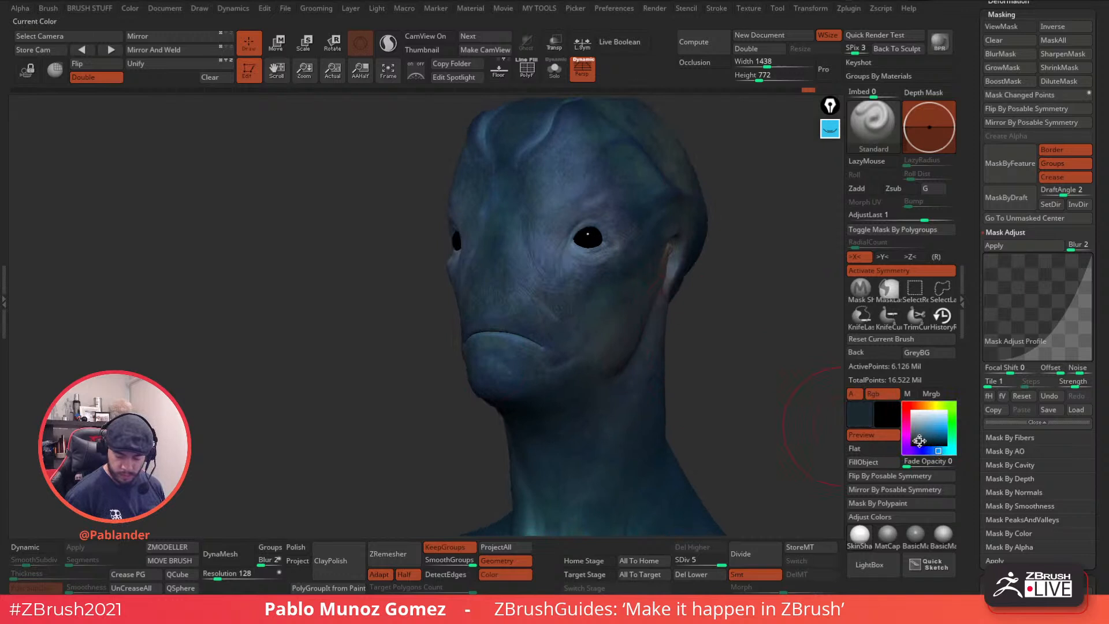
{"action": "mouse_move", "coordinate": [690, 413]}
{"action": "left_mouse_down"}
{"action": "mouse_move", "coordinate": [681, 220]}
{"action": "mouse_move", "coordinate": [608, 461]}
{"action": "mouse_move", "coordinate": [673, 305]}
{"action": "mouse_move", "coordinate": [595, 219]}
{"action": "left_mouse_up"}
{"action": "left_click_drag", "start_coordinate": [601, 345], "coordinate": [588, 370]}
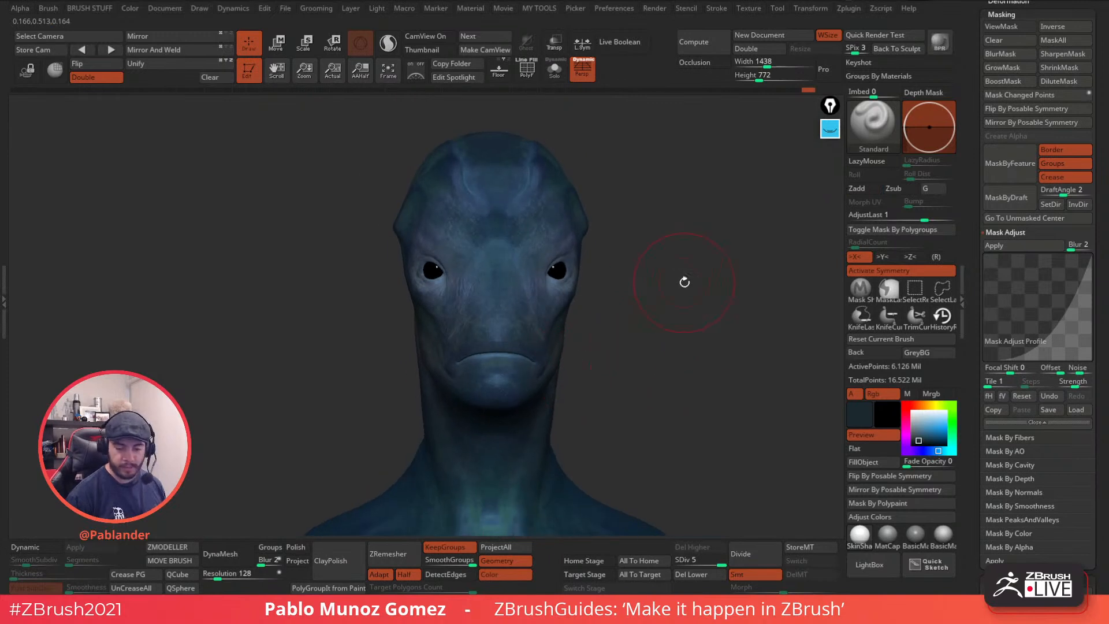
{"action": "left_click_drag", "start_coordinate": [686, 354], "coordinate": [679, 354]}
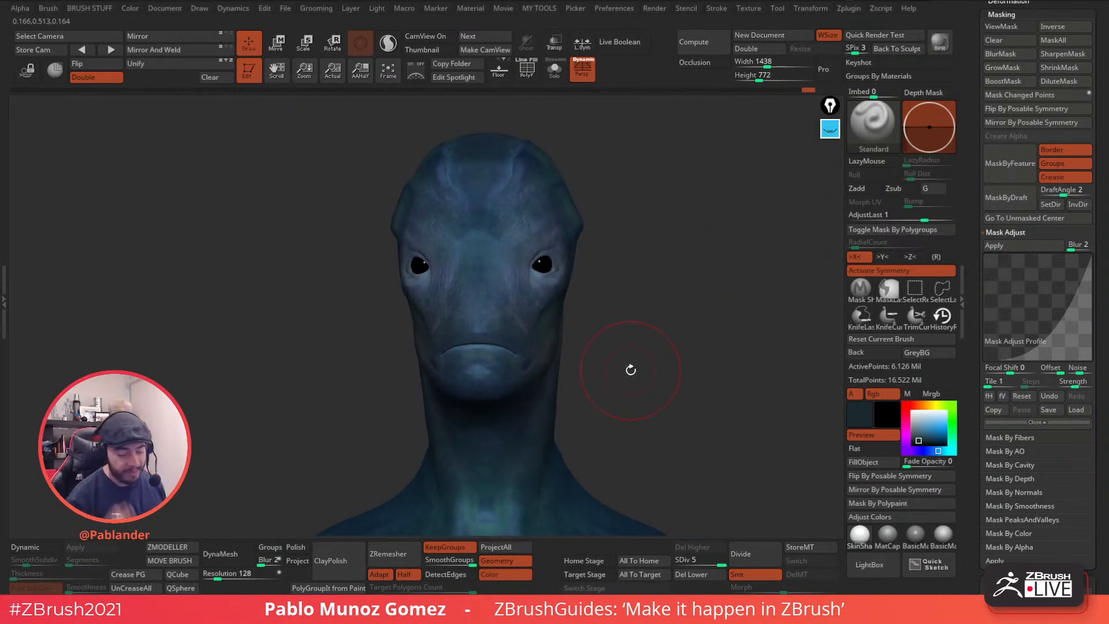
{"action": "left_click_drag", "start_coordinate": [664, 307], "coordinate": [686, 262]}
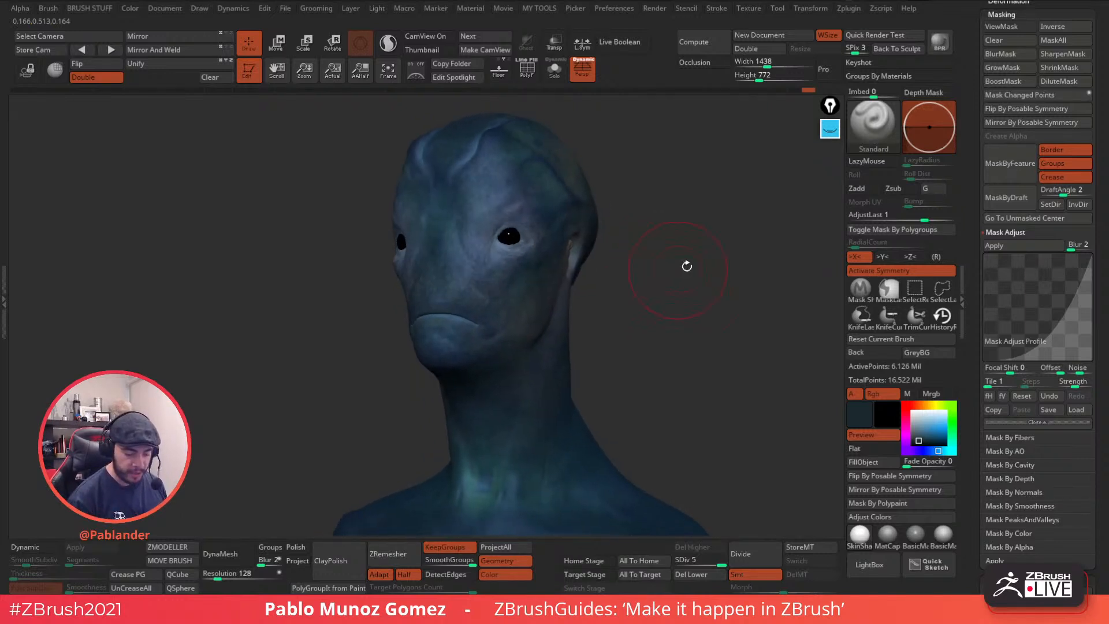
- Load a ZBG skin imperfection brush from the LightBox skin brushes and set it to paint only colour, with Zadd off and Rgb on
{"action": "left_click", "coordinate": [881, 561]}
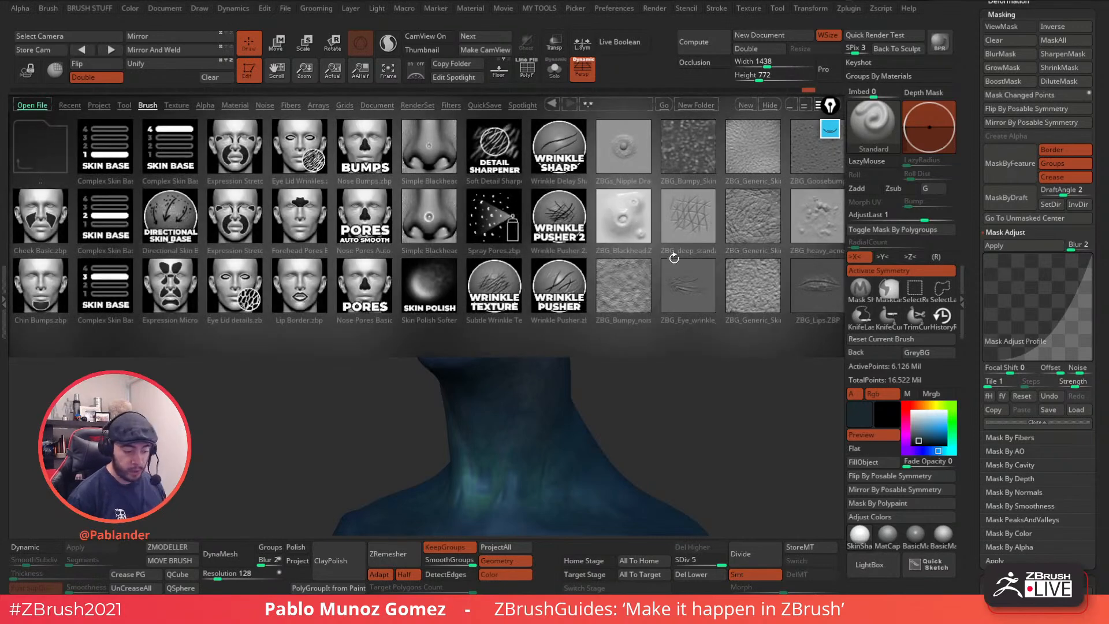
{"action": "mouse_move", "coordinate": [726, 220]}
{"action": "left_mouse_down"}
{"action": "mouse_move", "coordinate": [607, 229]}
{"action": "mouse_move", "coordinate": [660, 251]}
{"action": "left_mouse_up"}
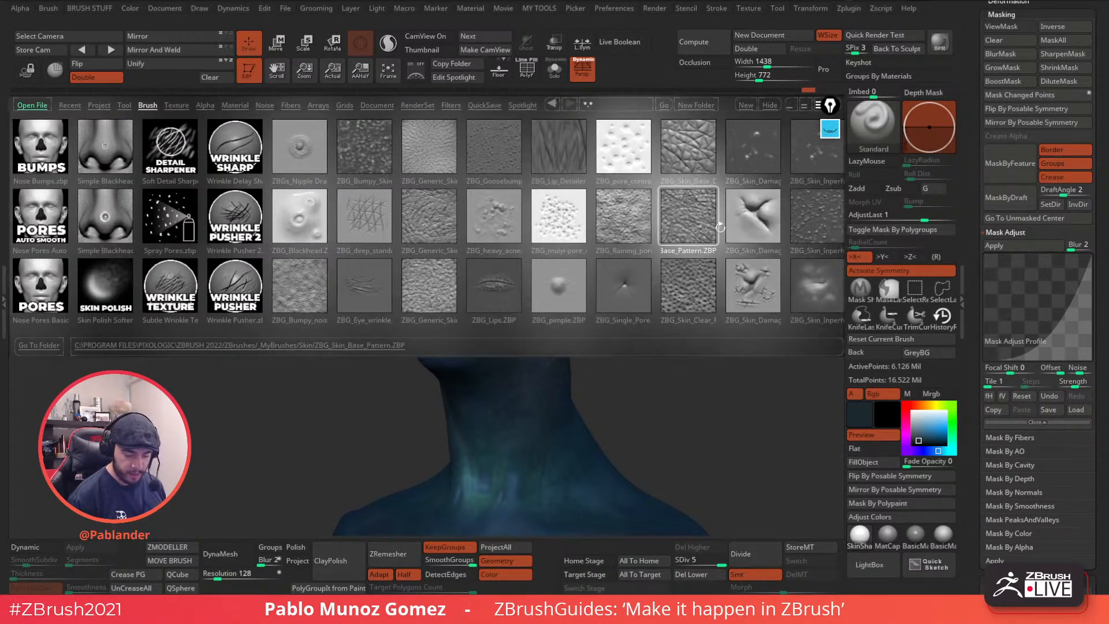
{"action": "left_click_drag", "start_coordinate": [813, 220], "coordinate": [778, 237]}
{"action": "double_click", "coordinate": [762, 271]}
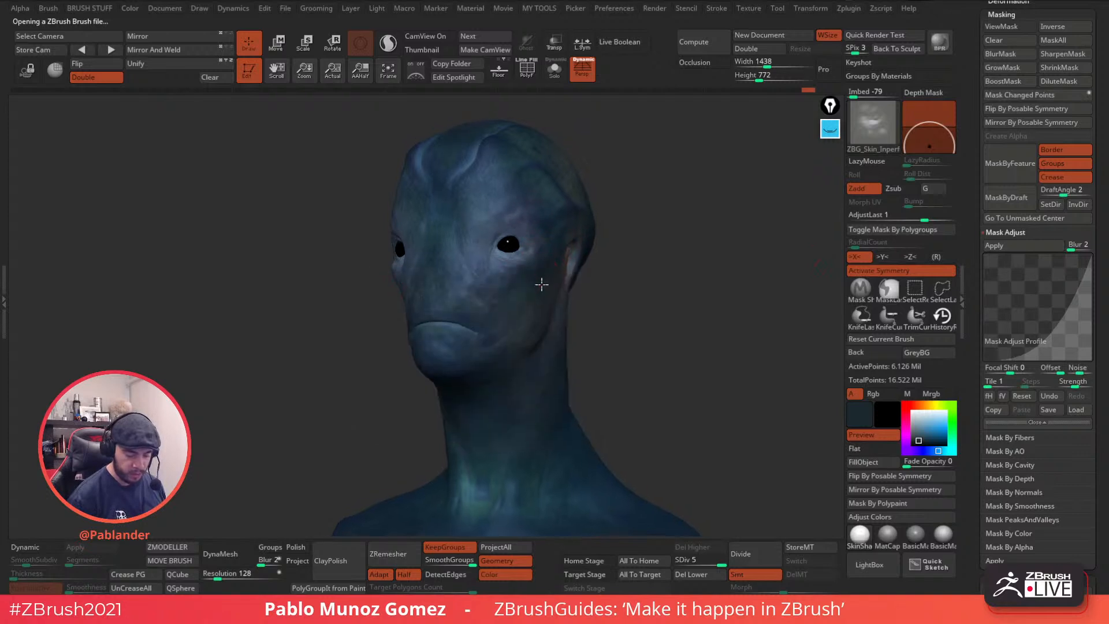
{"action": "scroll", "coordinate": [540, 289], "scroll_direction": "up", "scroll_amount": 3}
{"action": "mouse_move", "coordinate": [491, 337]}
{"action": "right_mouse_down"}
{"action": "mouse_move", "coordinate": [510, 322]}
{"action": "mouse_move", "coordinate": [525, 339]}
{"action": "right_mouse_up"}
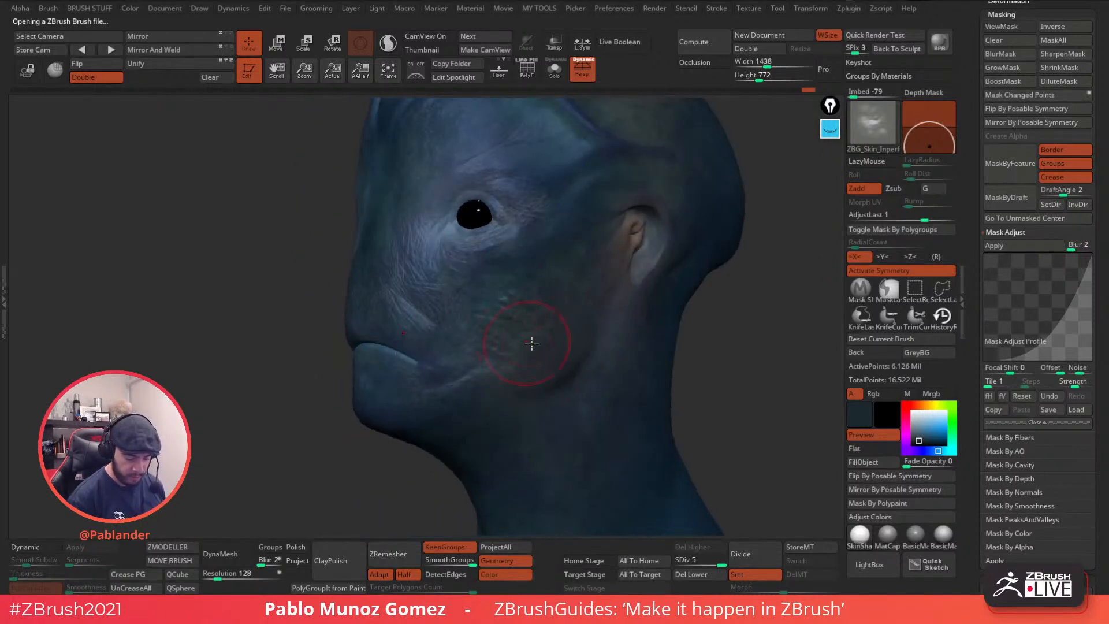
{"action": "left_click", "coordinate": [864, 188]}
{"action": "left_click", "coordinate": [873, 393]}
- Mottle the cheek and jaw with a faint yellow using the skin imperfection brush, undoing the first strong stroke
{"action": "left_click", "coordinate": [931, 406]}
{"action": "left_click", "coordinate": [938, 427]}
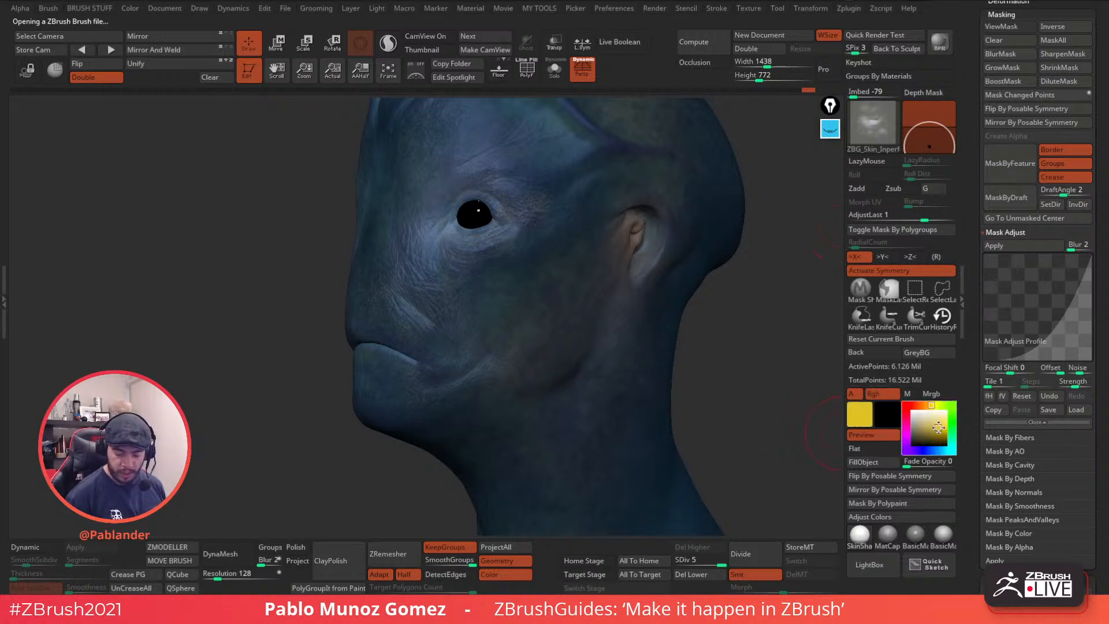
{"action": "mouse_move", "coordinate": [582, 252]}
{"action": "left_mouse_down"}
{"action": "mouse_move", "coordinate": [520, 329]}
{"action": "mouse_move", "coordinate": [570, 300]}
{"action": "left_mouse_up"}
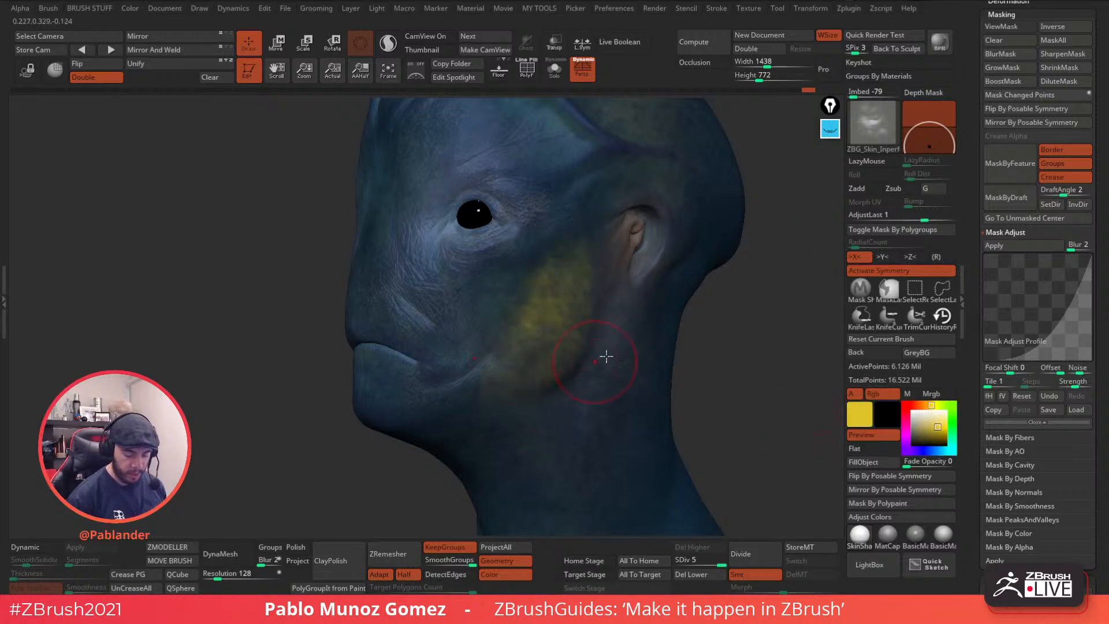
{"action": "key", "text": "ctrl+z"}
{"action": "right_click_drag", "start_coordinate": [649, 373], "coordinate": [609, 294], "text": "ctrl"}
{"action": "key", "text": "space"}
{"action": "left_click_drag", "start_coordinate": [609, 293], "coordinate": [601, 283]}
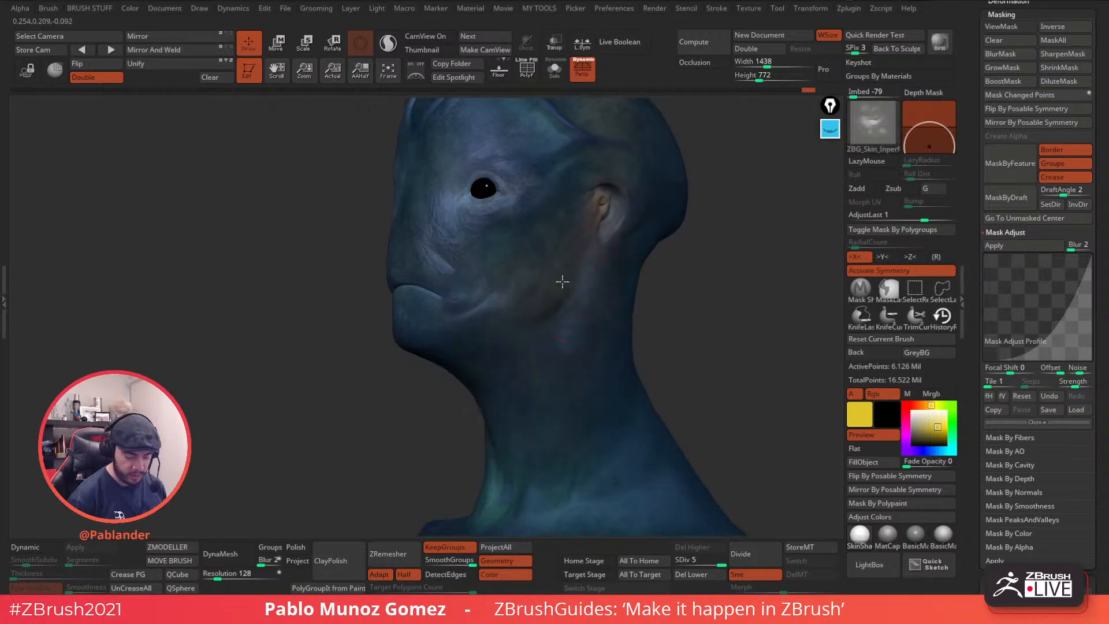
- Tone down the yellow mottling on the cheek, jaw and neck with medium blue and dark navy
{"action": "right_click_drag", "start_coordinate": [669, 274], "coordinate": [651, 289]}
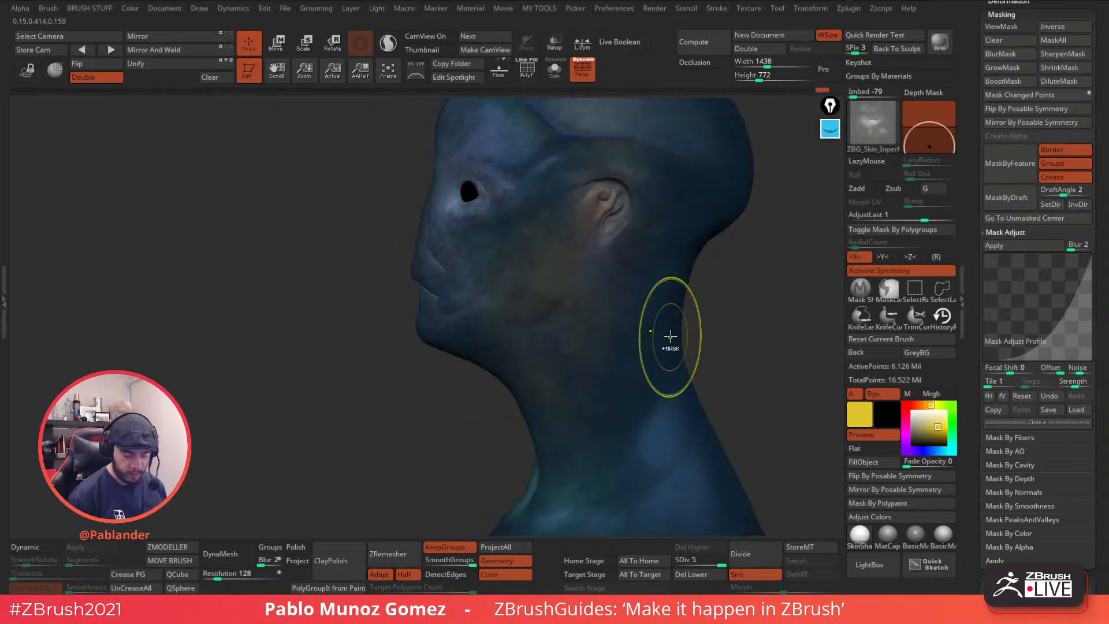
{"action": "left_click_drag", "start_coordinate": [933, 449], "coordinate": [580, 336]}
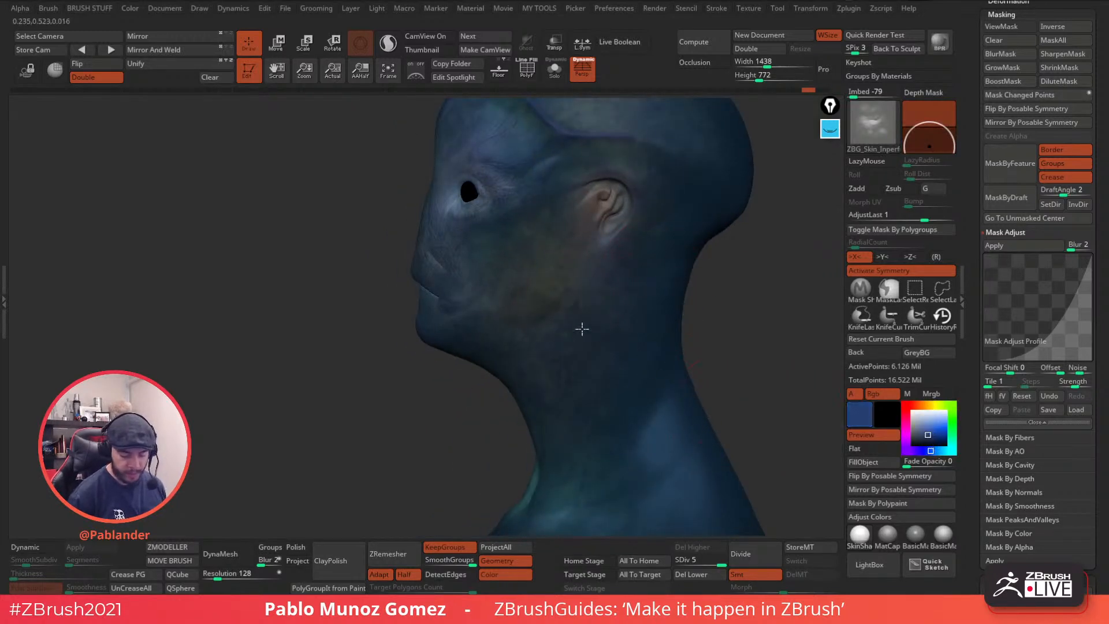
{"action": "left_click", "coordinate": [925, 440]}
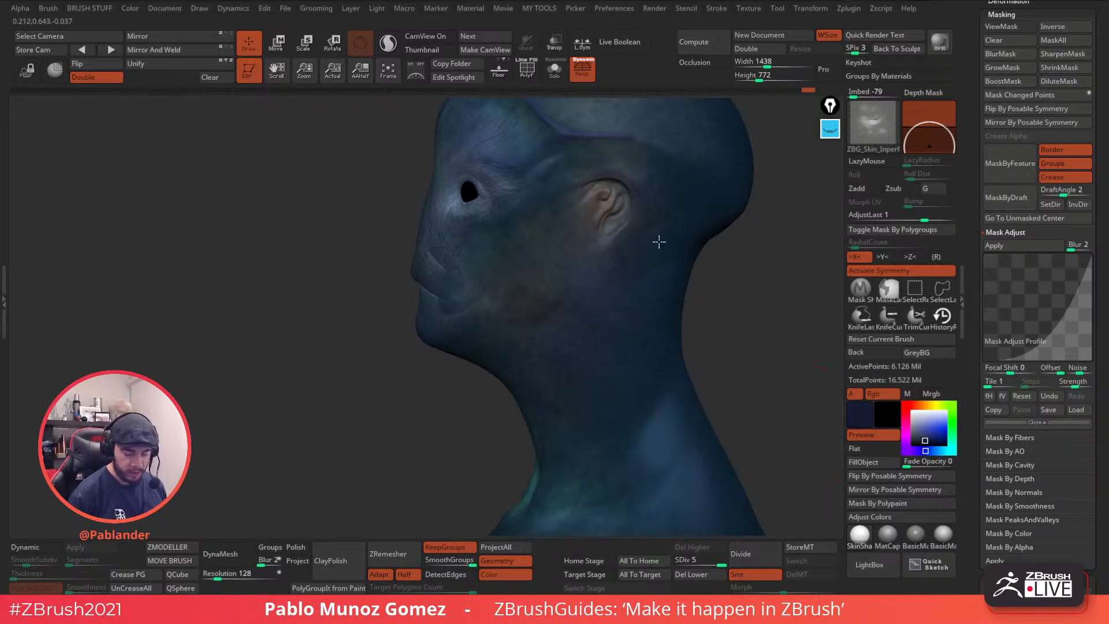
- Load the Eye Lid Wrinkles brush, undo a sculpted test stroke on the neck, and switch the brush to Rgb colour only
{"action": "left_click", "coordinate": [869, 564]}
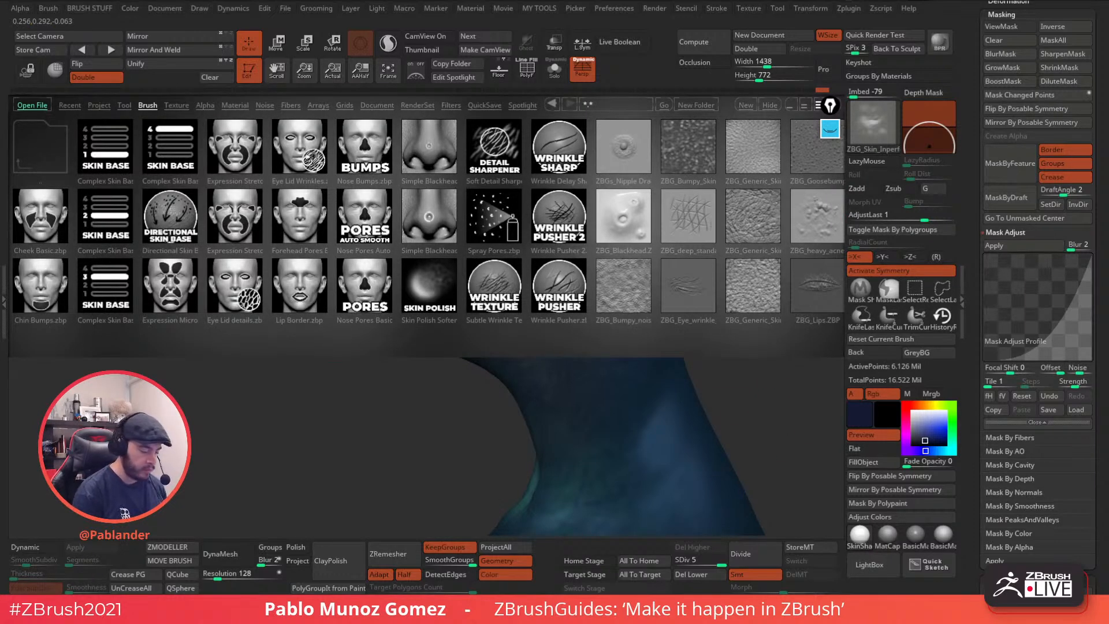
{"action": "double_click", "coordinate": [312, 174]}
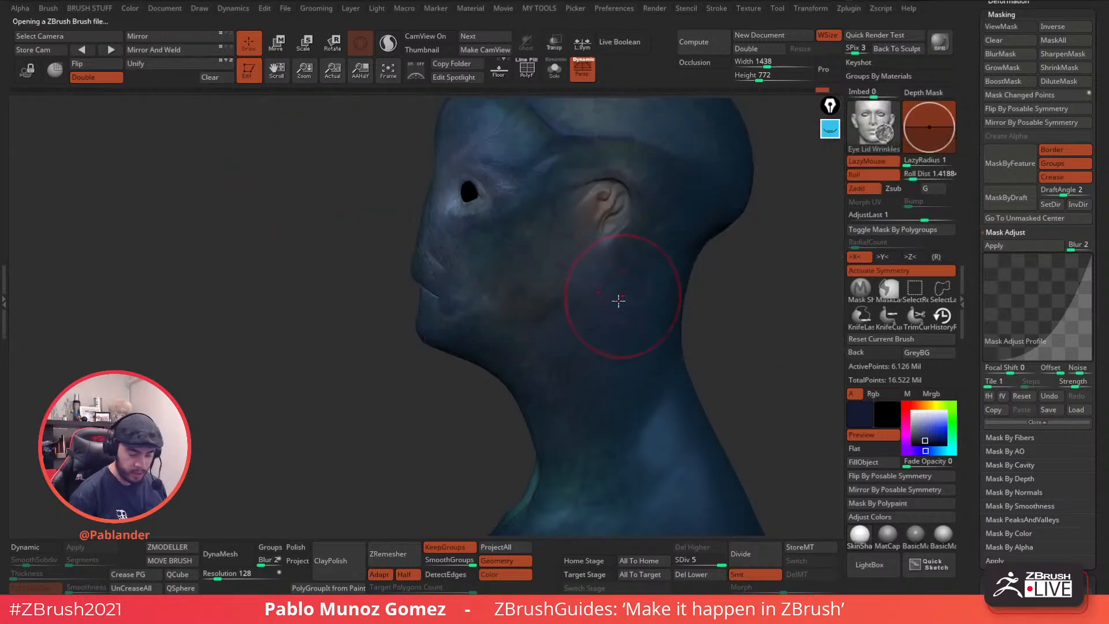
{"action": "mouse_move", "coordinate": [649, 260]}
{"action": "left_mouse_down"}
{"action": "mouse_move", "coordinate": [564, 312]}
{"action": "mouse_move", "coordinate": [584, 404]}
{"action": "mouse_move", "coordinate": [490, 307]}
{"action": "mouse_move", "coordinate": [670, 408]}
{"action": "left_mouse_up"}
{"action": "key", "text": "ctrl+z"}
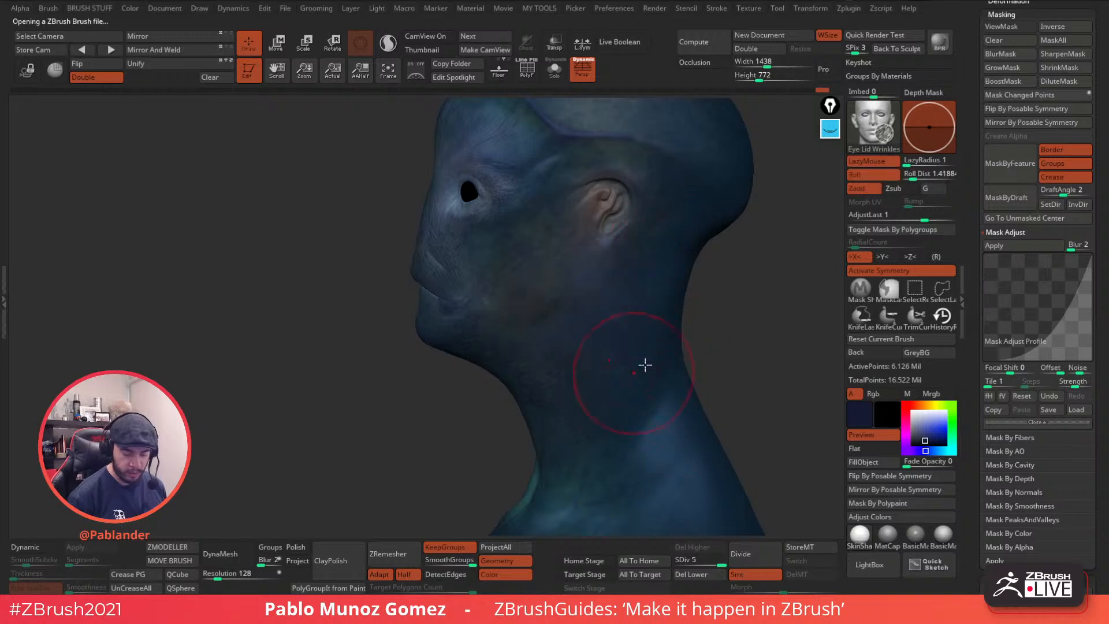
{"action": "left_click", "coordinate": [872, 189]}
{"action": "left_click", "coordinate": [873, 393]}
- Try painting bright yellow wrinkle strokes down the side of the neck, and undo them
{"action": "key", "text": "c"}
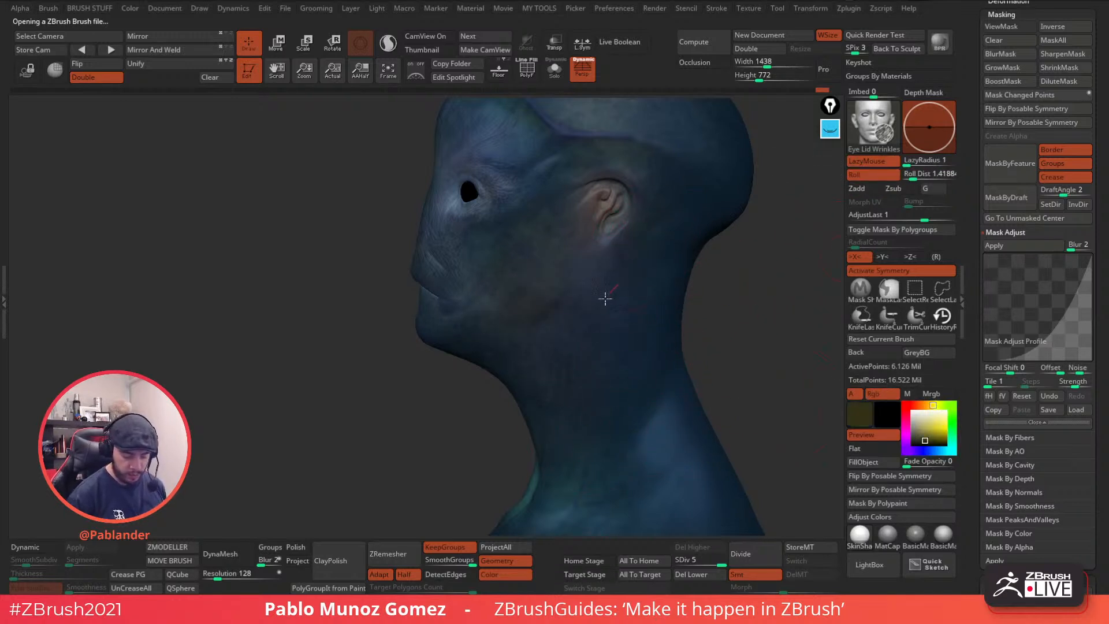
{"action": "left_click", "coordinate": [938, 426]}
{"action": "mouse_move", "coordinate": [656, 239]}
{"action": "left_mouse_down"}
{"action": "mouse_move", "coordinate": [594, 300]}
{"action": "mouse_move", "coordinate": [644, 275]}
{"action": "mouse_move", "coordinate": [607, 354]}
{"action": "mouse_move", "coordinate": [599, 413]}
{"action": "mouse_move", "coordinate": [652, 340]}
{"action": "left_mouse_up"}
{"action": "mouse_move", "coordinate": [738, 350]}
{"action": "left_mouse_down", "text": "alt"}
{"action": "mouse_move", "coordinate": [724, 317]}
{"action": "mouse_move", "coordinate": [693, 358]}
{"action": "left_mouse_up", "text": "alt"}
{"action": "key", "text": "ctrl+z"}
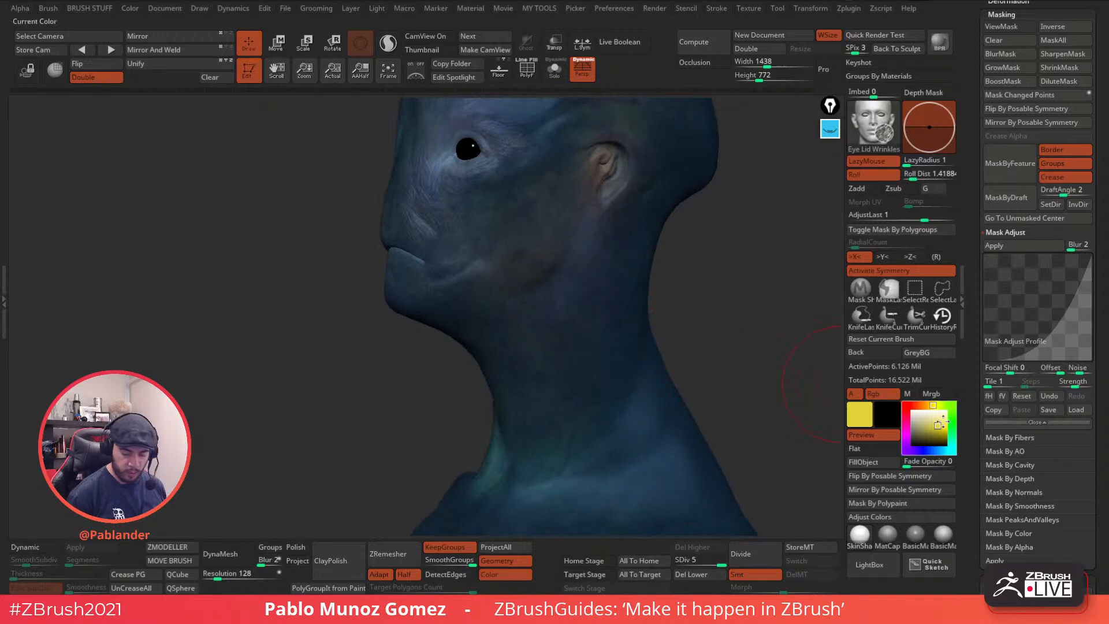
- Sample blue from the skin and blend lighter blue wrinkle strokes over the jaw and neck
{"action": "key", "text": "c"}
{"action": "left_click", "coordinate": [937, 451]}
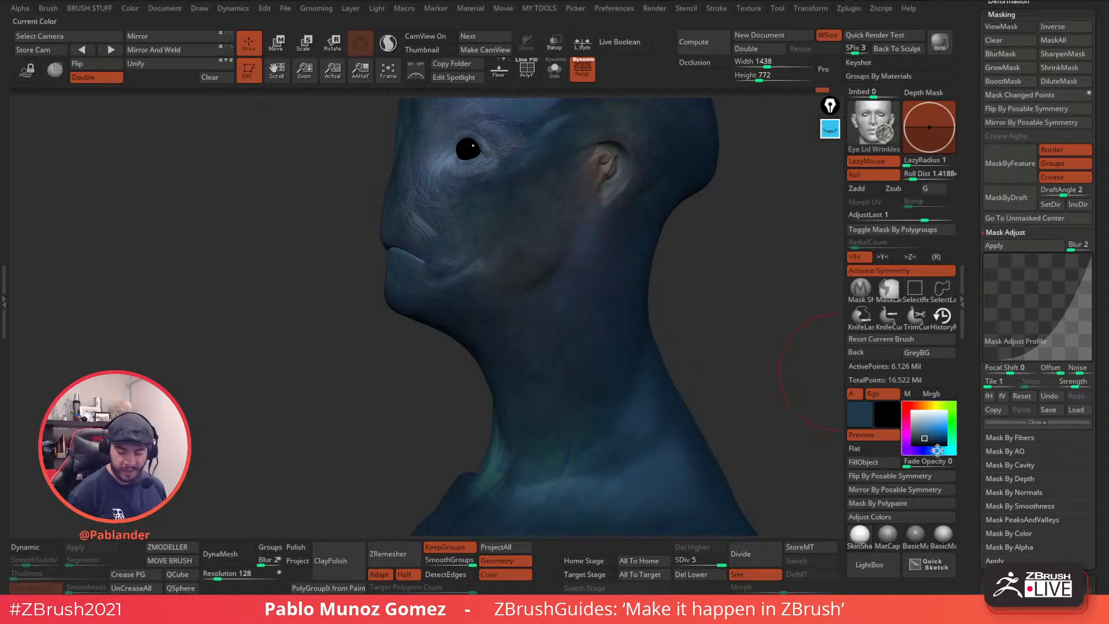
{"action": "key", "text": "c"}
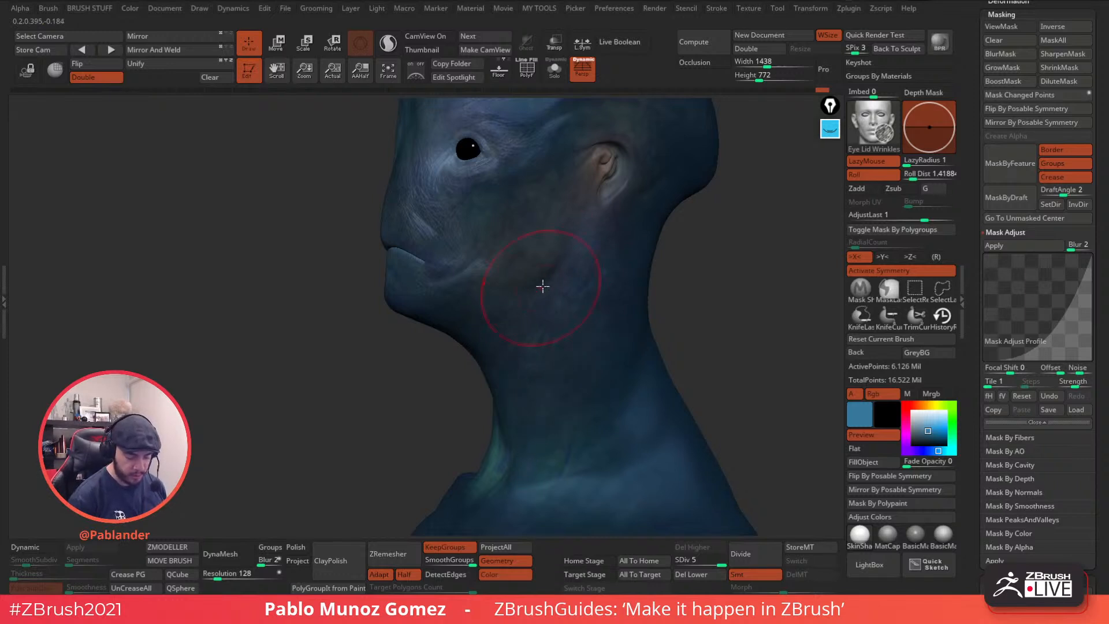
{"action": "right_click_drag", "start_coordinate": [539, 290], "coordinate": [515, 363]}
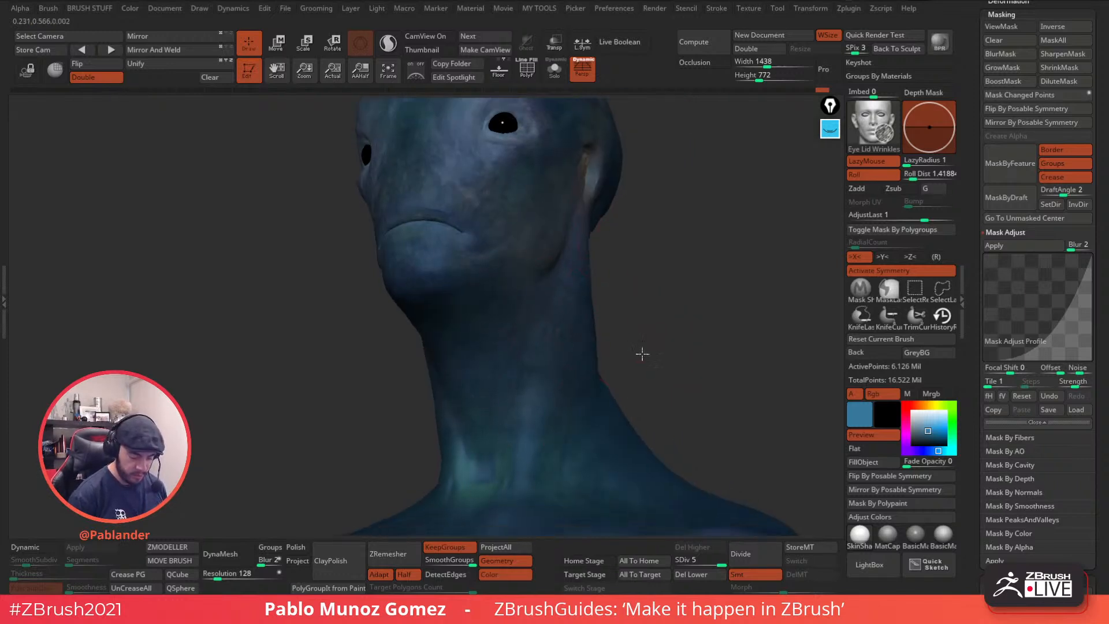
{"action": "right_click_drag", "start_coordinate": [644, 364], "coordinate": [564, 312]}
{"action": "mouse_move", "coordinate": [650, 321]}
{"action": "right_mouse_down"}
{"action": "mouse_move", "coordinate": [703, 312]}
{"action": "mouse_move", "coordinate": [678, 282]}
{"action": "mouse_move", "coordinate": [675, 315]}
{"action": "mouse_move", "coordinate": [683, 310]}
{"action": "mouse_move", "coordinate": [673, 306]}
{"action": "right_mouse_up"}
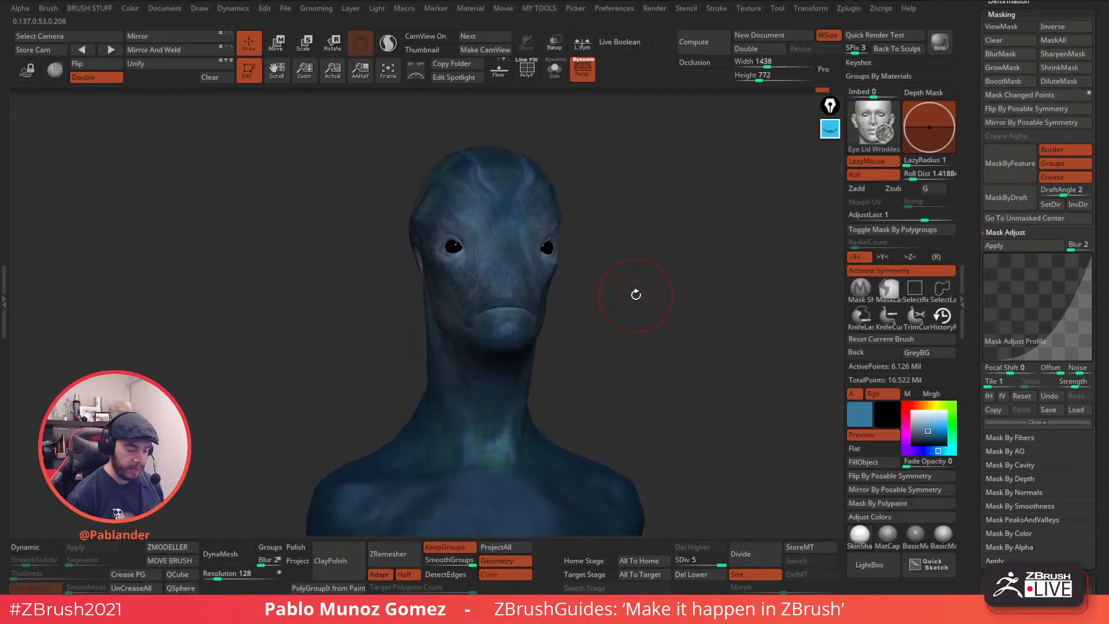
- Open the BPR shadow settings and render a BPR preview of the painted alien bust
{"action": "left_click", "coordinate": [662, 11]}
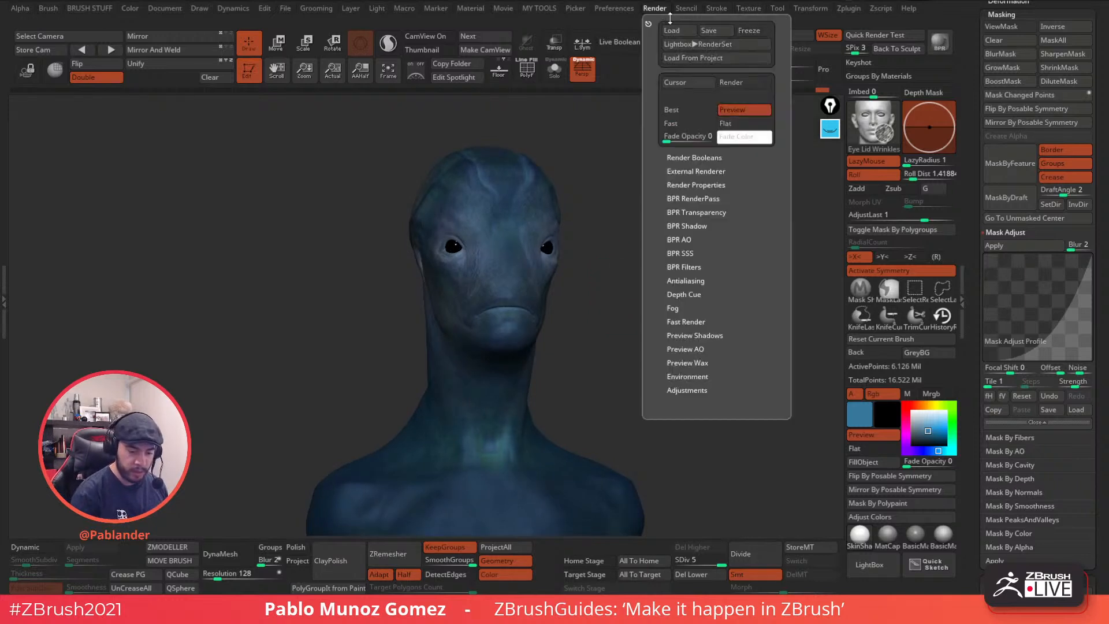
{"action": "left_click", "coordinate": [722, 225]}
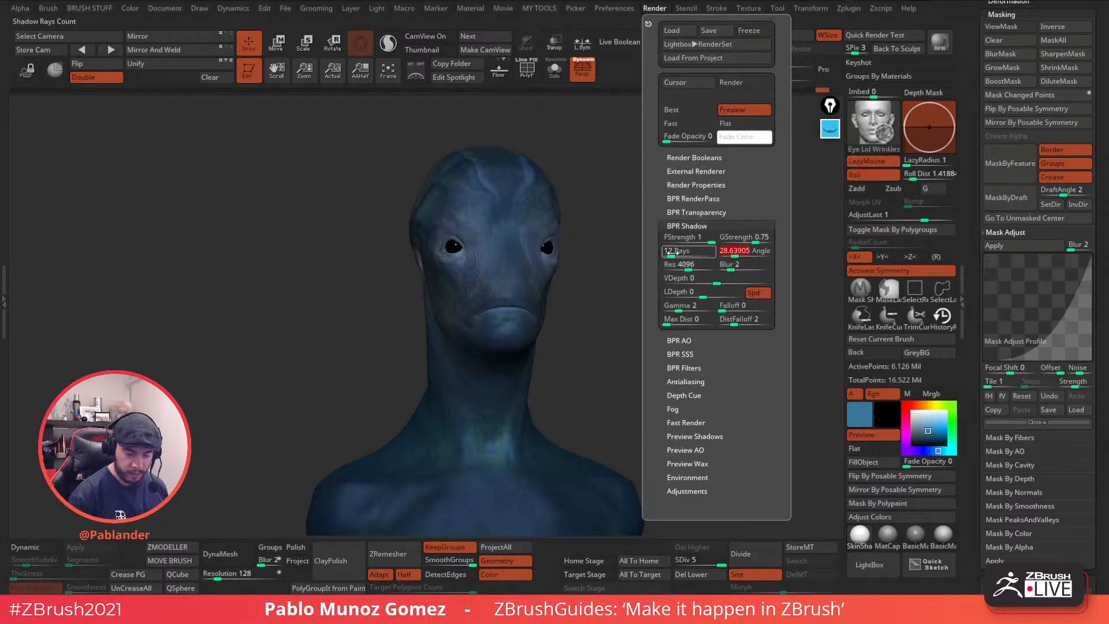
{"action": "left_click", "coordinate": [923, 51]}
{"action": "right_click_drag", "start_coordinate": [713, 223], "coordinate": [718, 210]}
{"action": "left_click", "coordinate": [940, 43]}
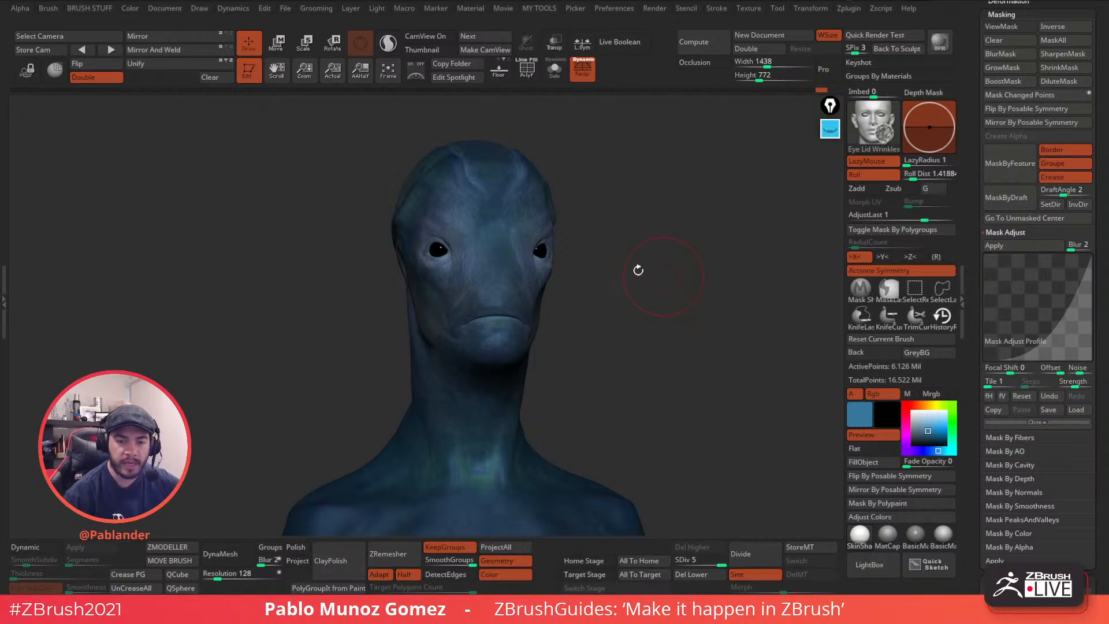
- Duplicate the bust subtool UMesh_PolySphere1_5 and make the copy the active subtool
{"action": "left_click_drag", "start_coordinate": [969, 154], "coordinate": [973, 373]}
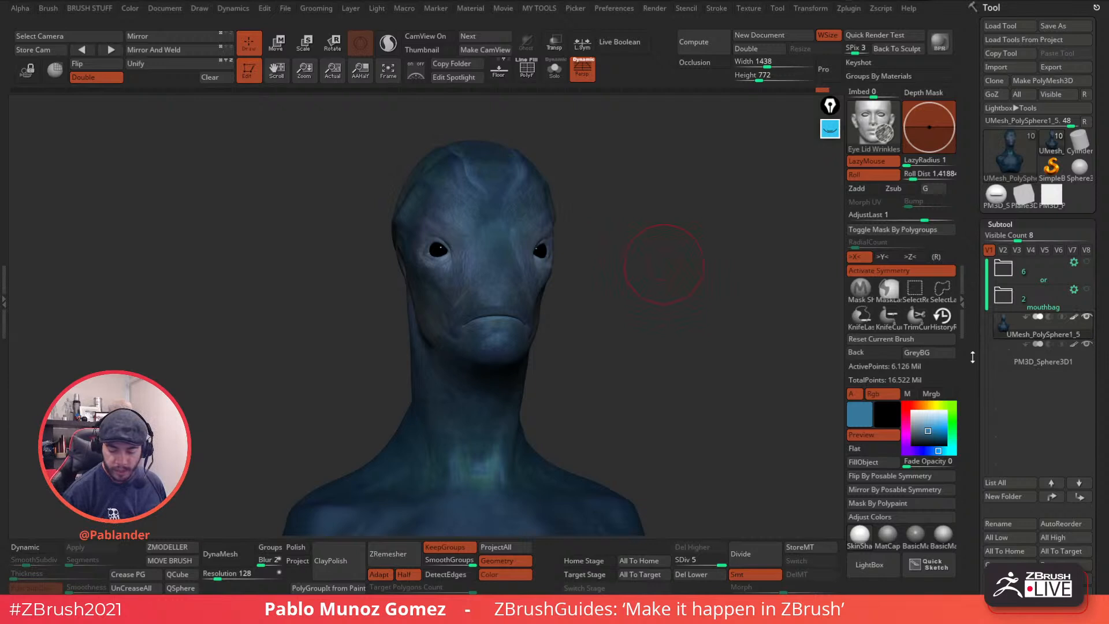
{"action": "left_click_drag", "start_coordinate": [974, 350], "coordinate": [975, 256]}
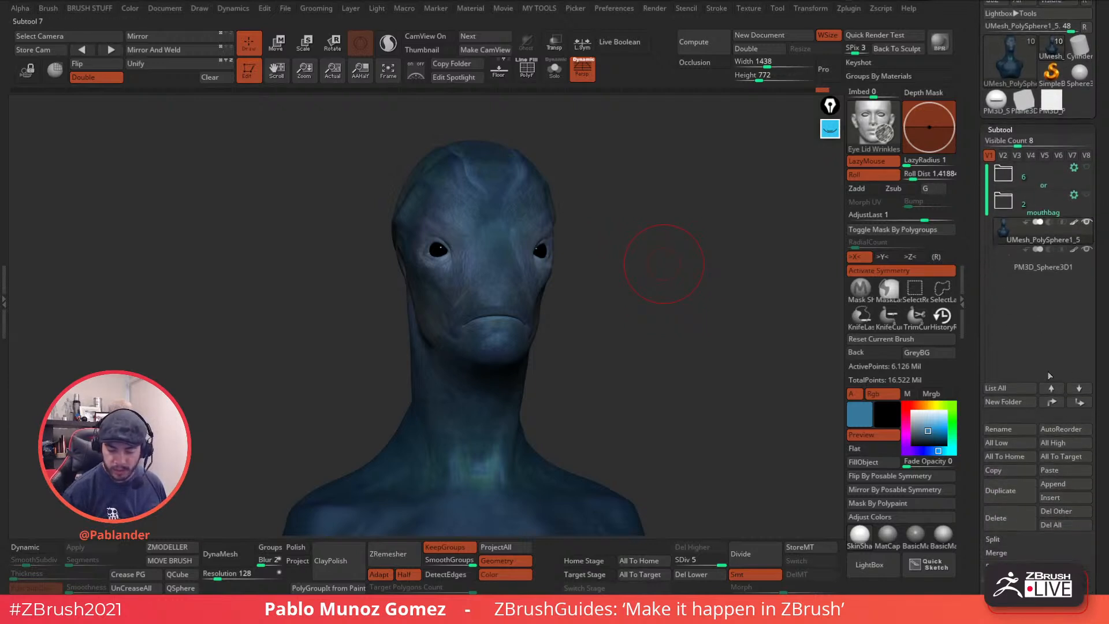
{"action": "left_click", "coordinate": [1012, 490]}
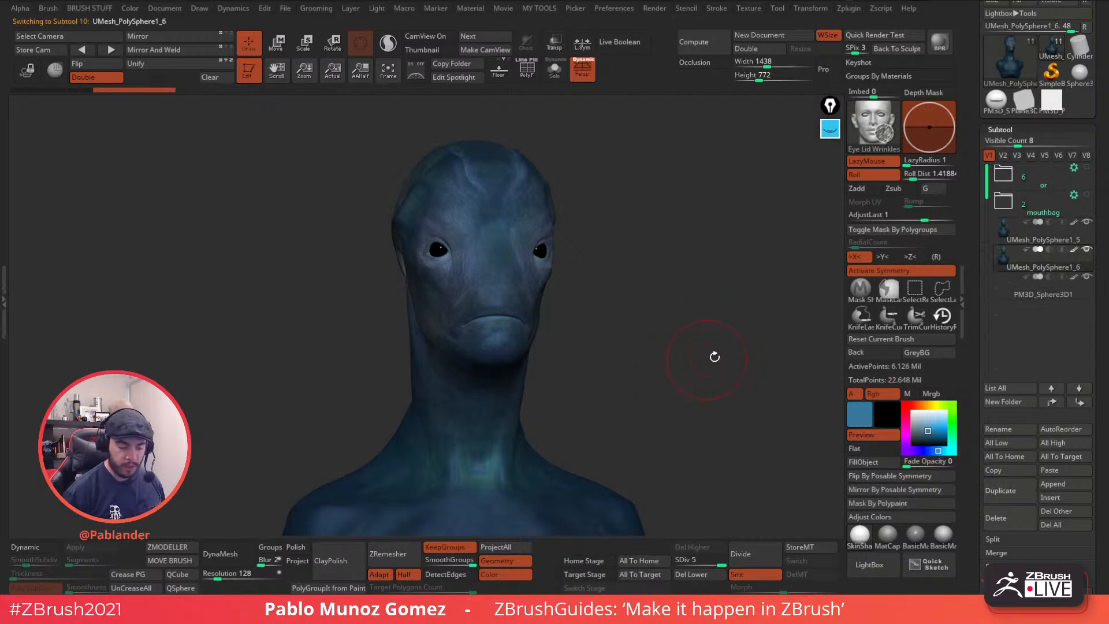
{"action": "left_click", "coordinate": [1049, 243]}
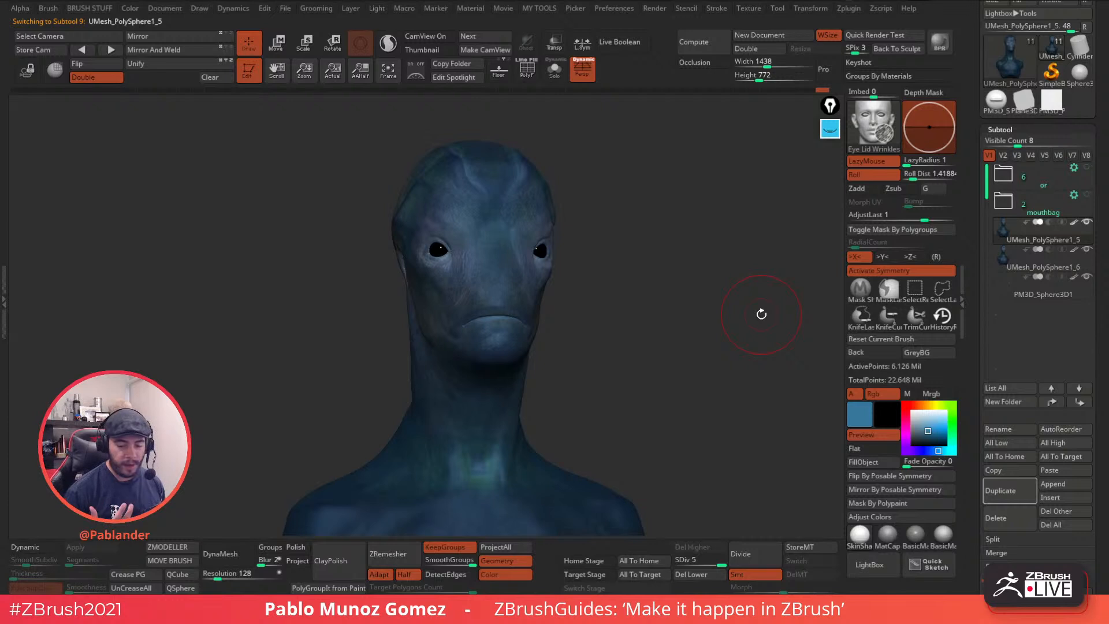
{"action": "key", "text": "Down"}
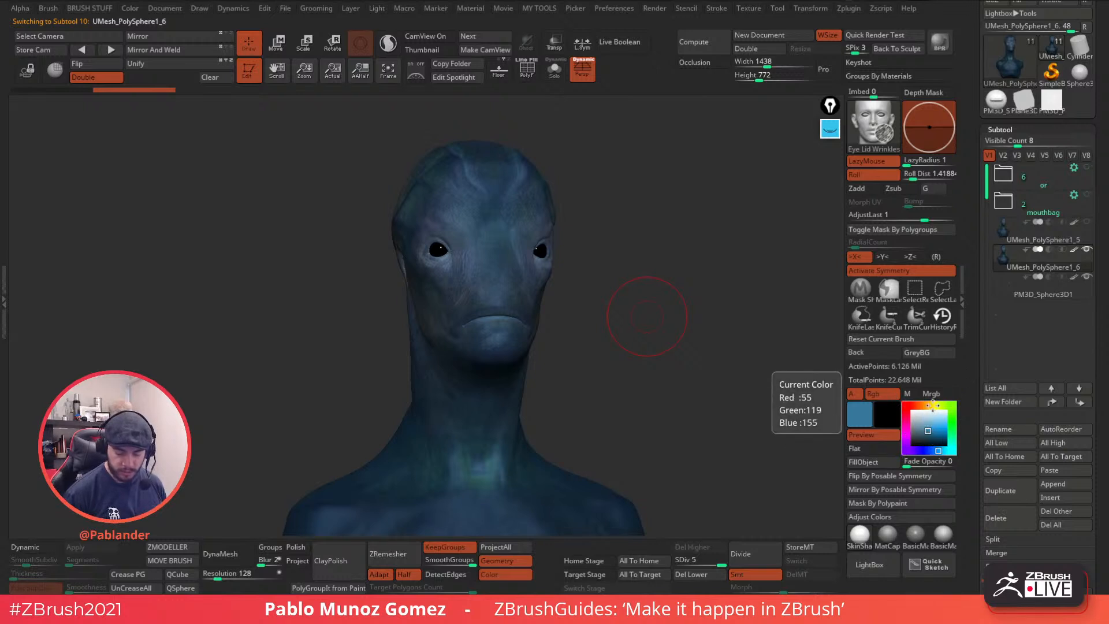
- Fill the duplicate bust with mustard yellow and isolate it briefly to check the fill
{"action": "left_click", "coordinate": [933, 405]}
{"action": "left_click", "coordinate": [933, 429]}
{"action": "left_click", "coordinate": [863, 462]}
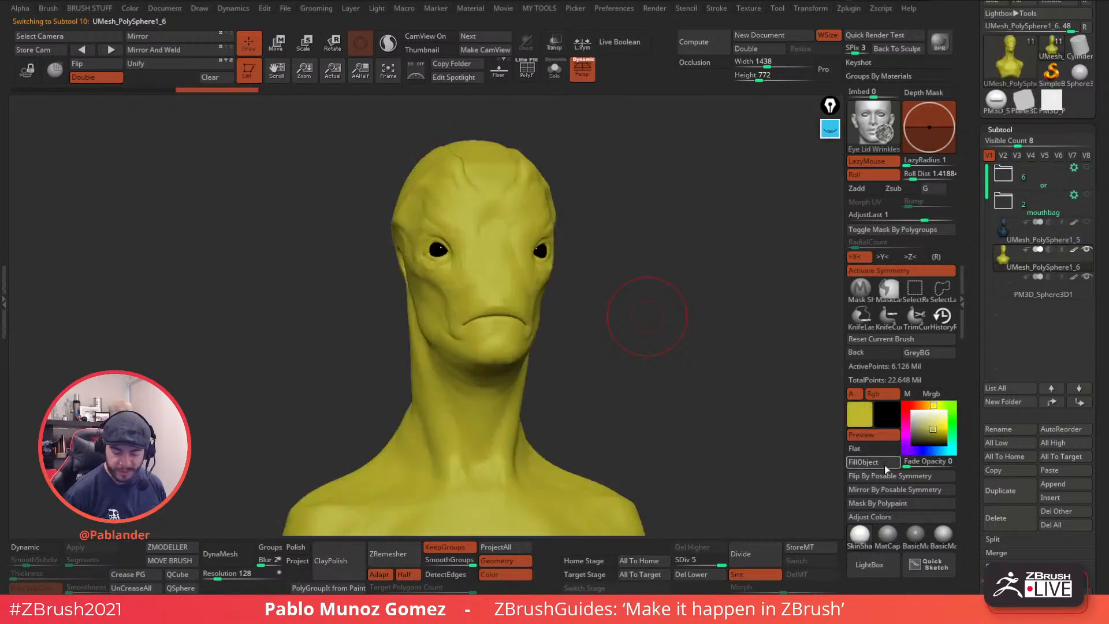
{"action": "left_click", "coordinate": [555, 70]}
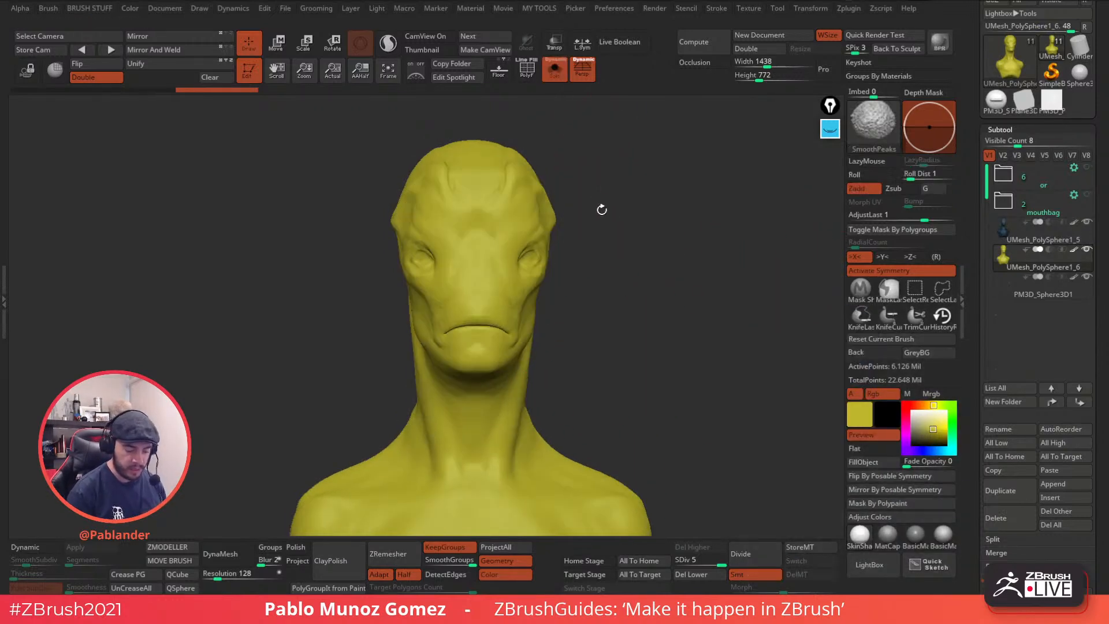
{"action": "left_click", "coordinate": [555, 70]}
- Shrink the yellow duplicate inside the painted bust by applying an Inflate of -1
{"action": "left_click", "coordinate": [1044, 236]}
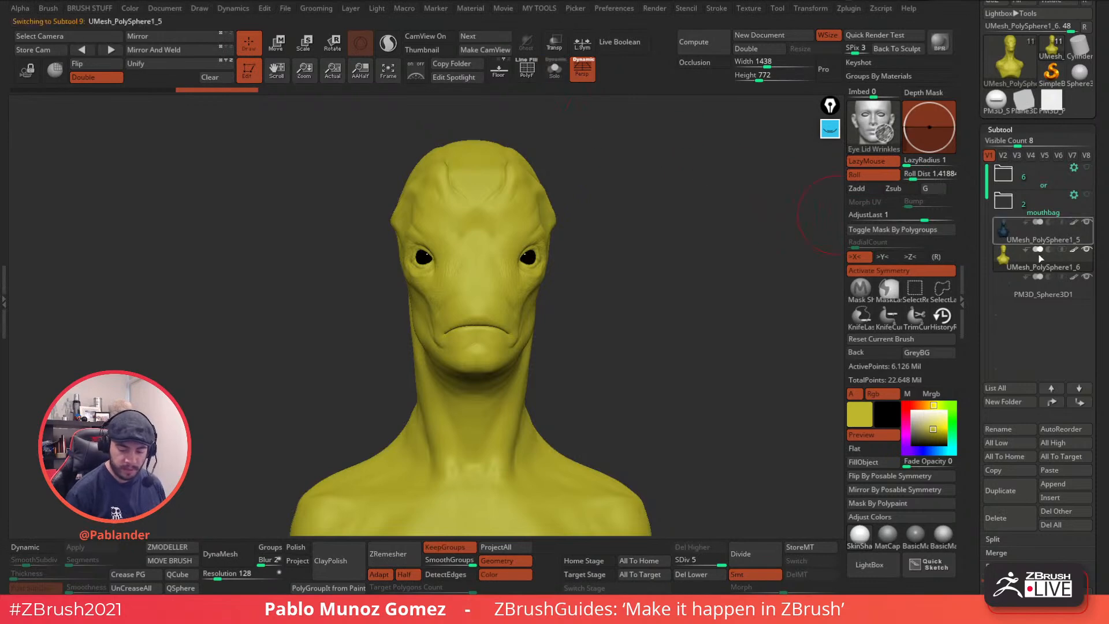
{"action": "left_click", "coordinate": [1039, 253]}
{"action": "left_click", "coordinate": [1040, 238]}
{"action": "left_click", "coordinate": [1038, 267]}
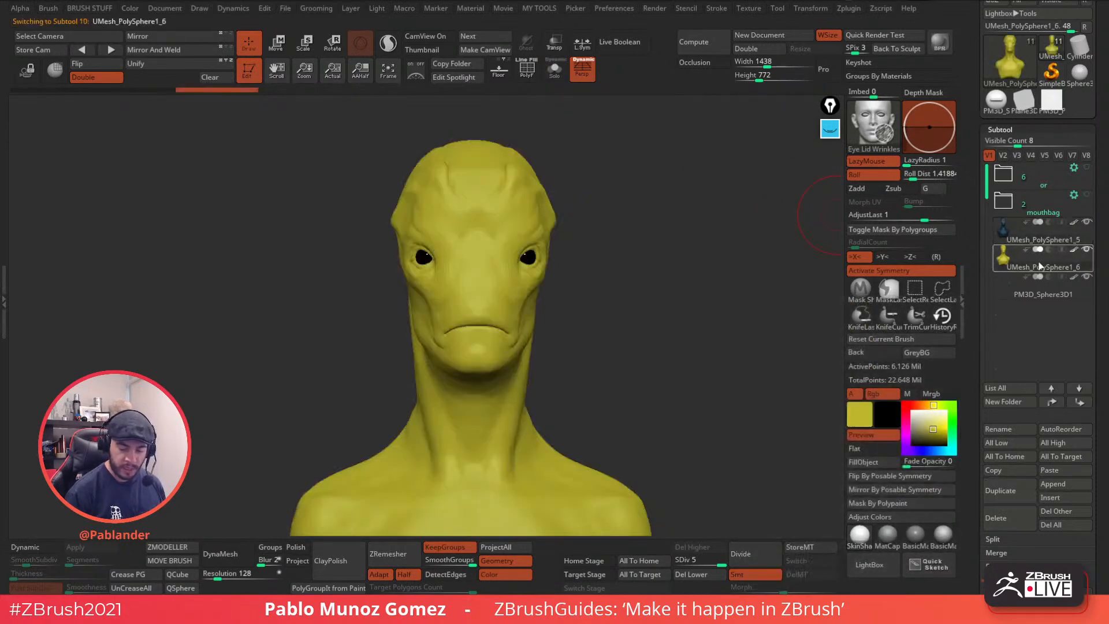
{"action": "key", "text": "space"}
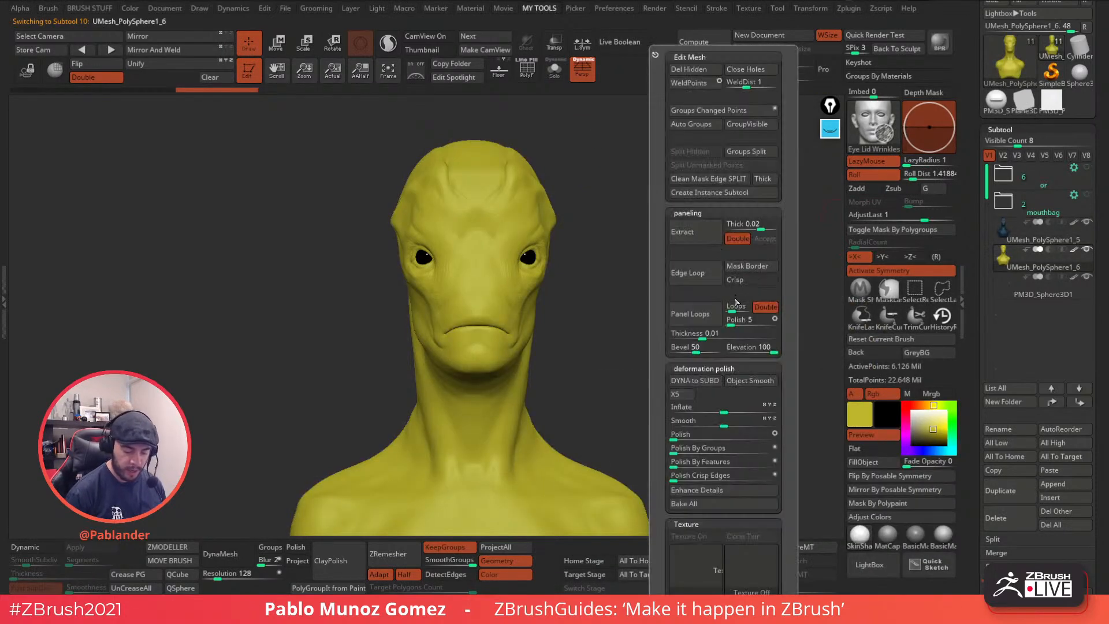
{"action": "left_click", "coordinate": [723, 412]}
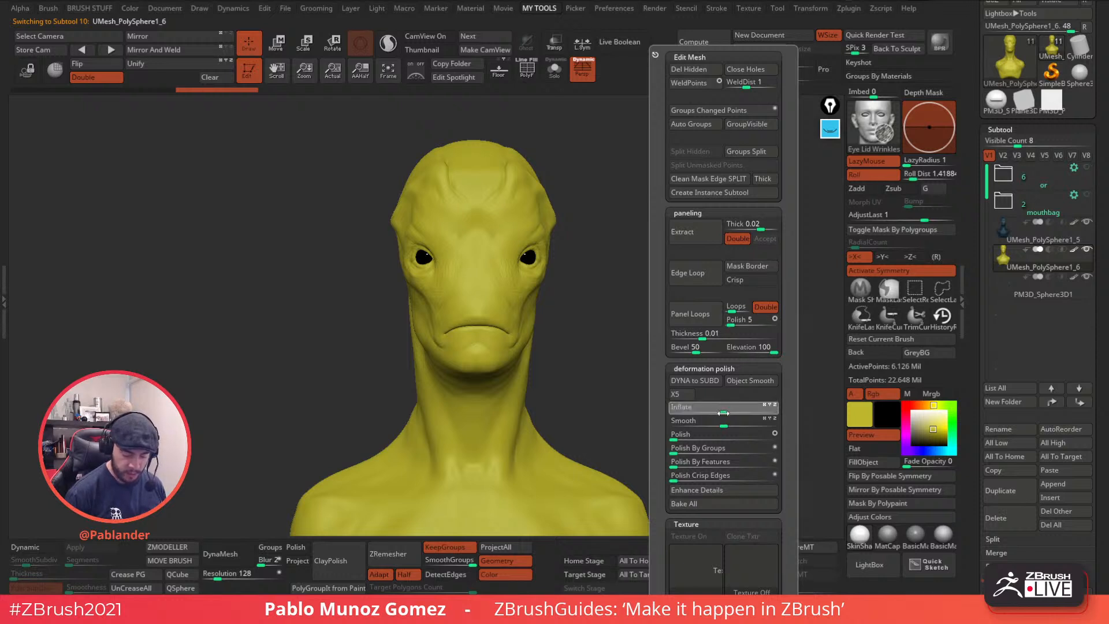
{"action": "left_click_drag", "start_coordinate": [722, 412], "coordinate": [721, 413]}
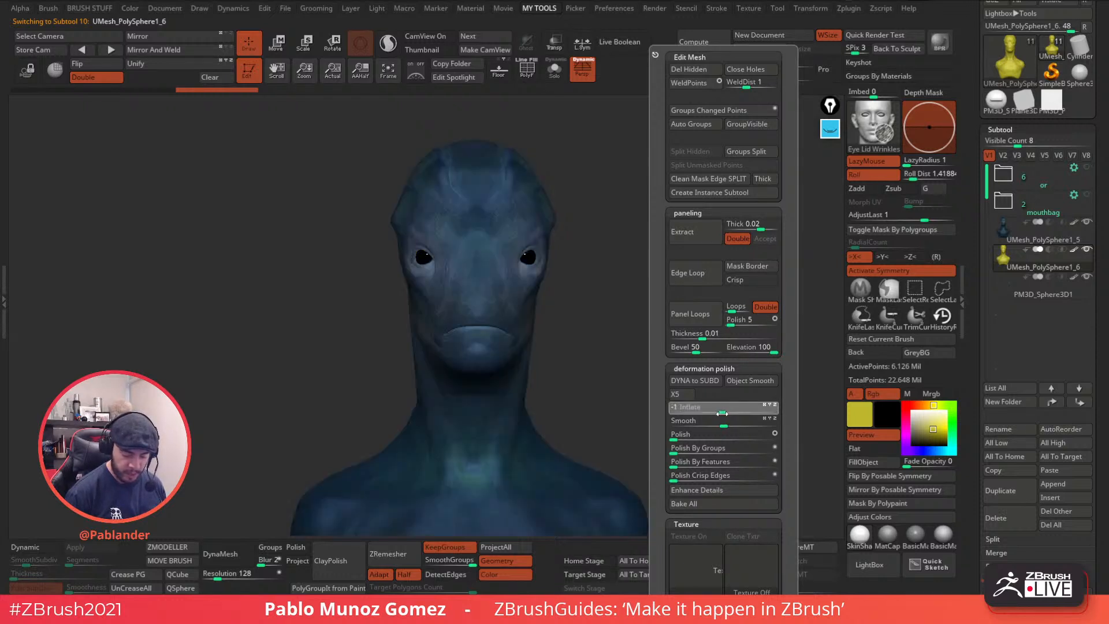
- Examine up close with transparency how the yellow duplicate sits beneath the blue skin, and restore the opaque face view
{"action": "left_click", "coordinate": [554, 43]}
{"action": "left_click_drag", "start_coordinate": [550, 121], "coordinate": [589, 473], "text": "alt"}
{"action": "left_click_drag", "start_coordinate": [609, 295], "coordinate": [652, 533], "text": "alt"}
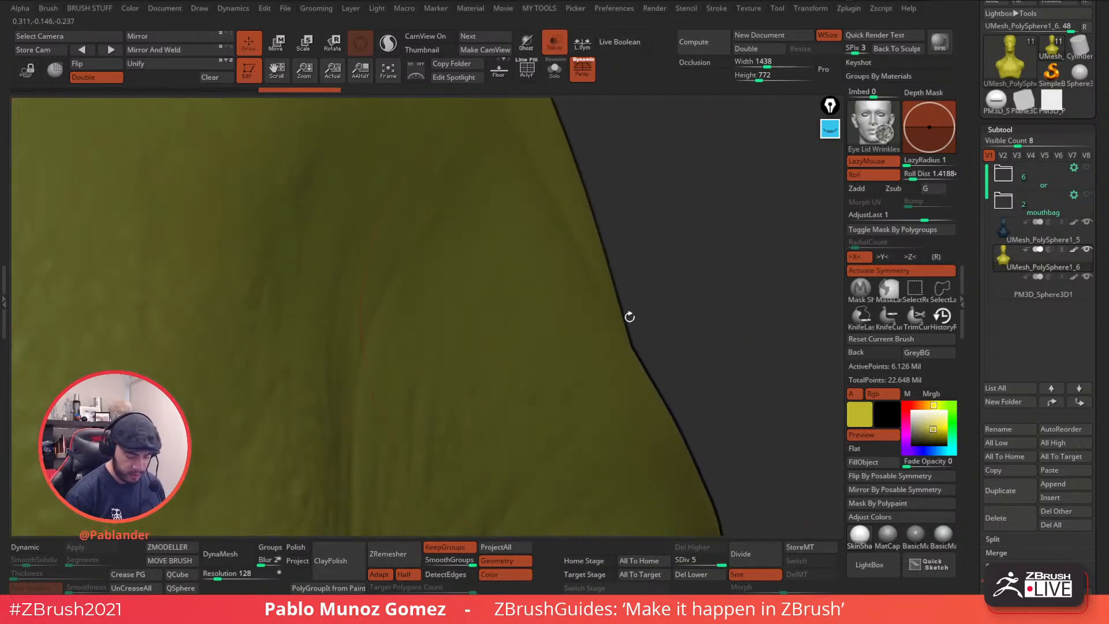
{"action": "right_click_drag", "start_coordinate": [592, 319], "coordinate": [587, 287]}
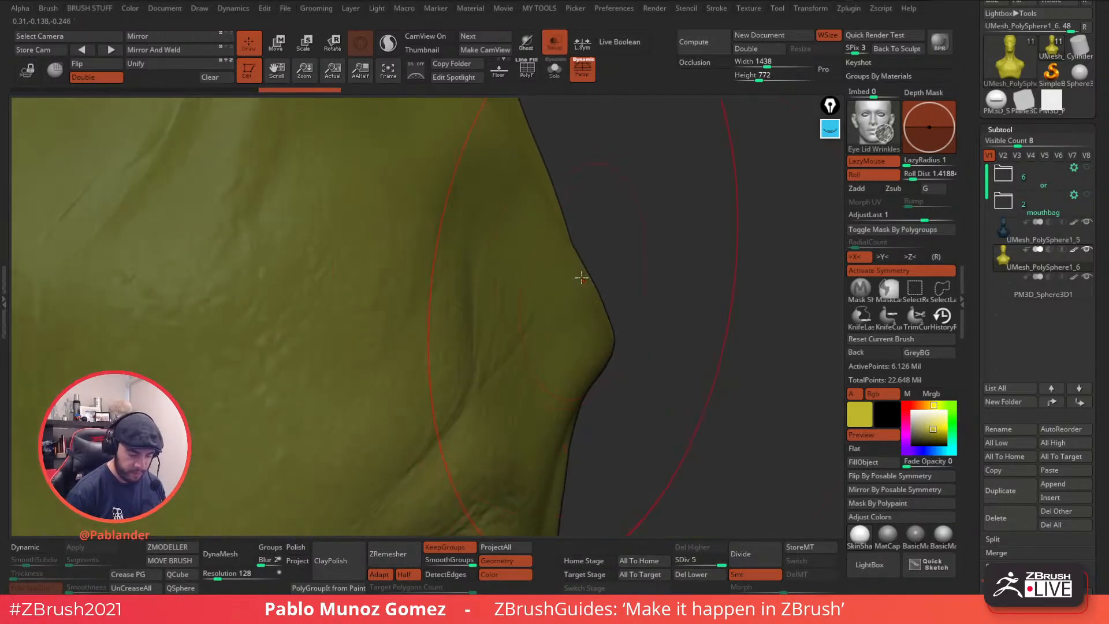
{"action": "left_click", "coordinate": [550, 51]}
{"action": "right_click_drag", "start_coordinate": [611, 349], "coordinate": [552, 241], "text": "alt"}
{"action": "right_click_drag", "start_coordinate": [550, 428], "coordinate": [643, 285], "text": "alt"}
{"action": "mouse_move", "coordinate": [670, 324]}
{"action": "right_mouse_down"}
{"action": "mouse_move", "coordinate": [690, 331]}
{"action": "mouse_move", "coordinate": [675, 339]}
{"action": "right_mouse_up"}
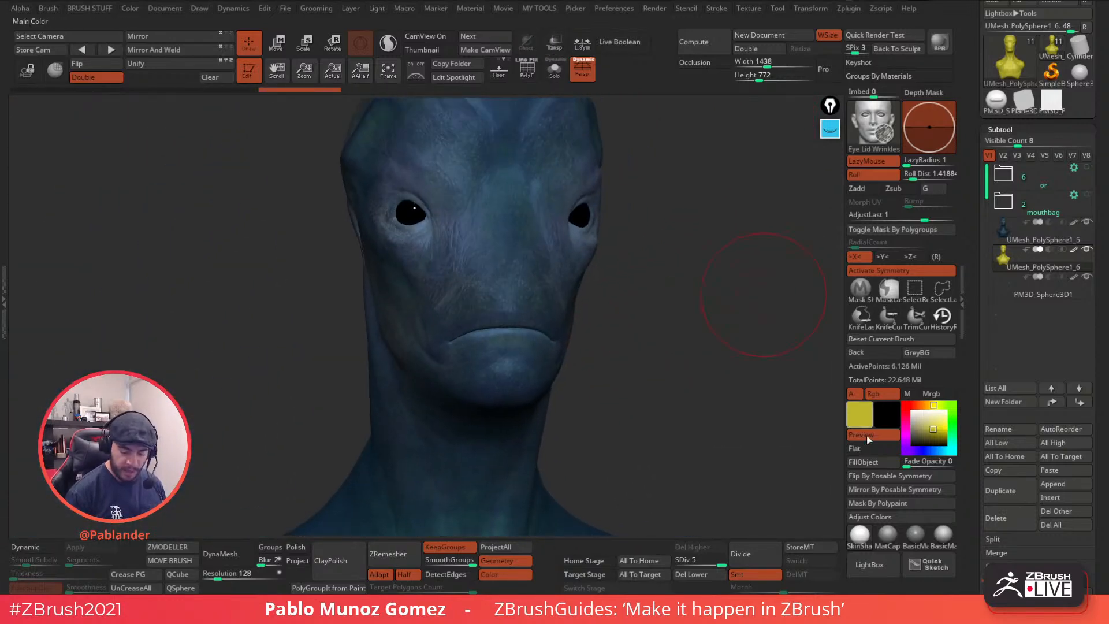
- Load the ZBGs_Long_Hair brush from the Hair brush folder, adjust its size, and undo a test stroke on the cheek
{"action": "left_click", "coordinate": [864, 564]}
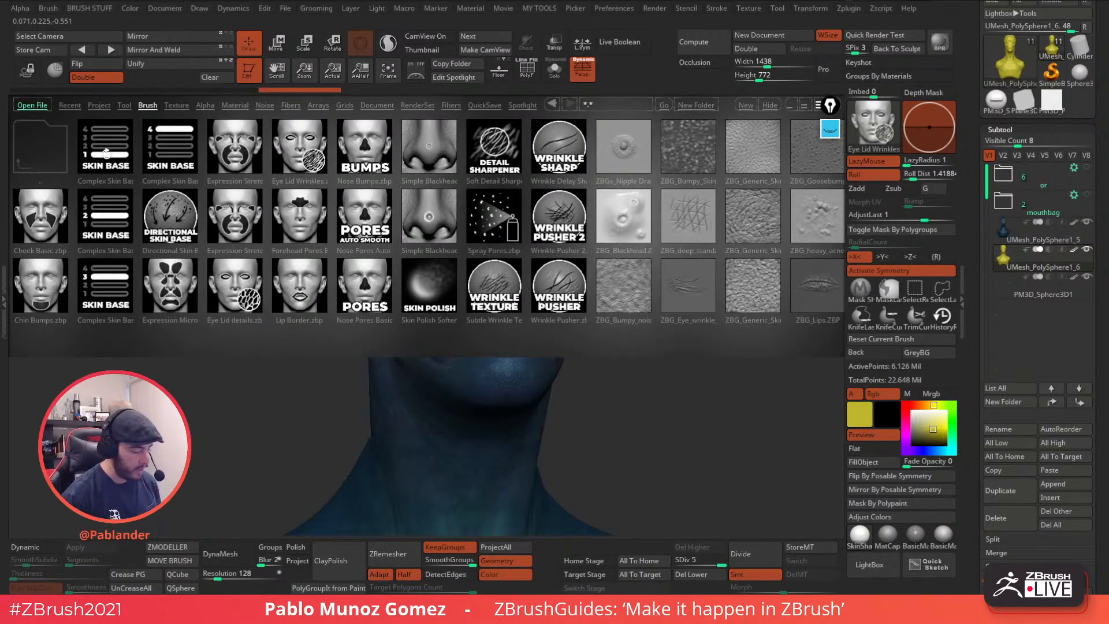
{"action": "left_click", "coordinate": [29, 145]}
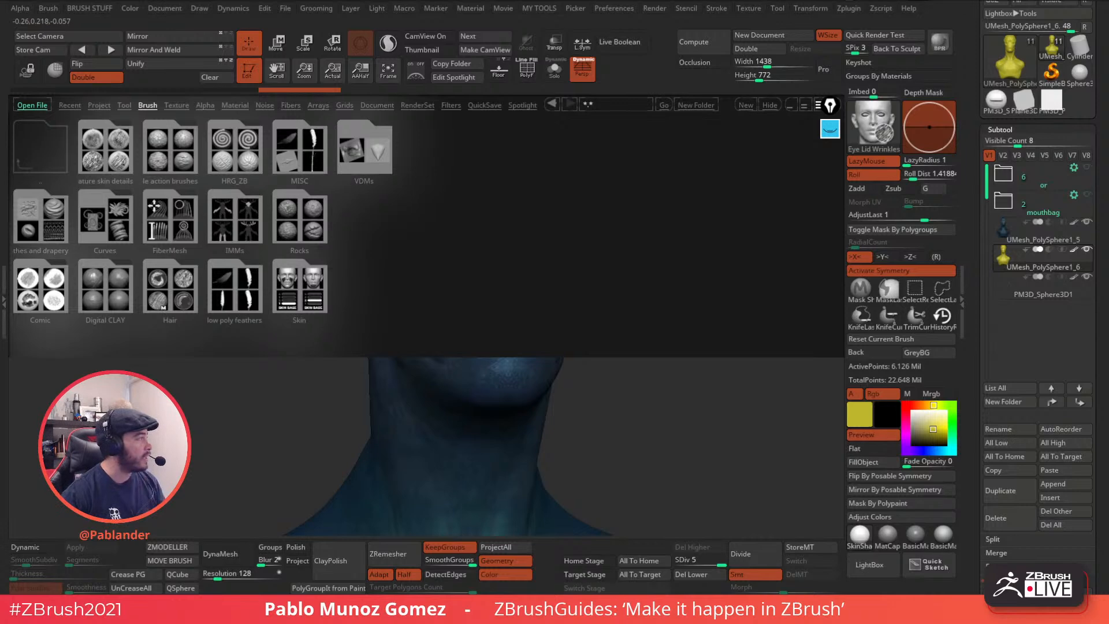
{"action": "left_click", "coordinate": [163, 295]}
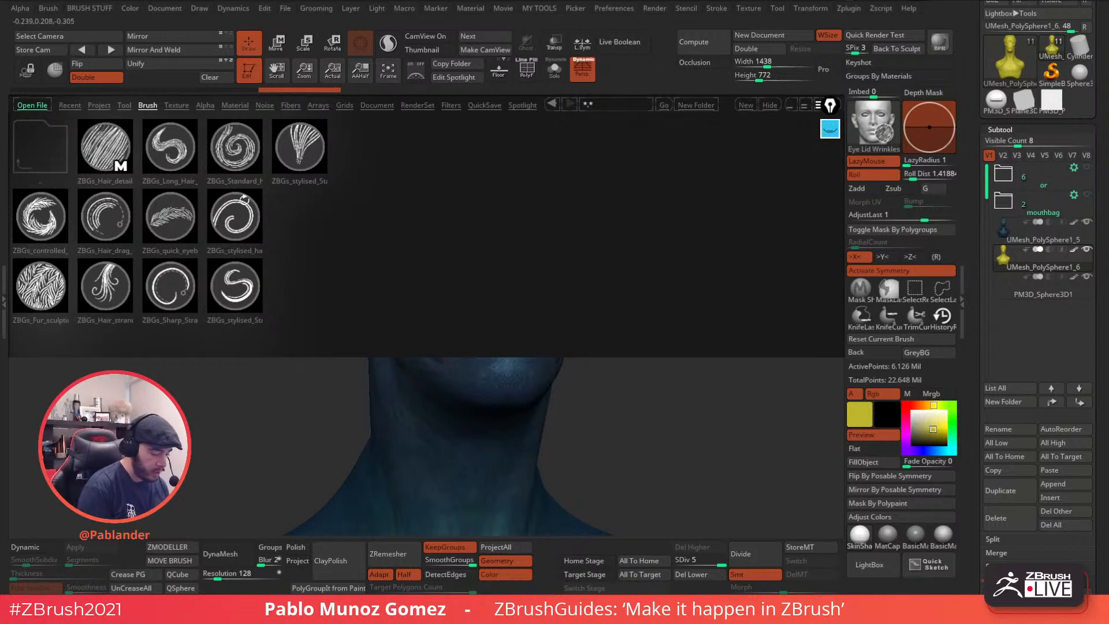
{"action": "double_click", "coordinate": [175, 152]}
{"action": "mouse_move", "coordinate": [438, 407]}
{"action": "right_mouse_down"}
{"action": "mouse_move", "coordinate": [487, 329]}
{"action": "mouse_move", "coordinate": [520, 330]}
{"action": "right_mouse_up"}
{"action": "key", "text": "space"}
{"action": "left_click_drag", "start_coordinate": [484, 315], "coordinate": [471, 316]}
{"action": "left_click_drag", "start_coordinate": [364, 299], "coordinate": [380, 366]}
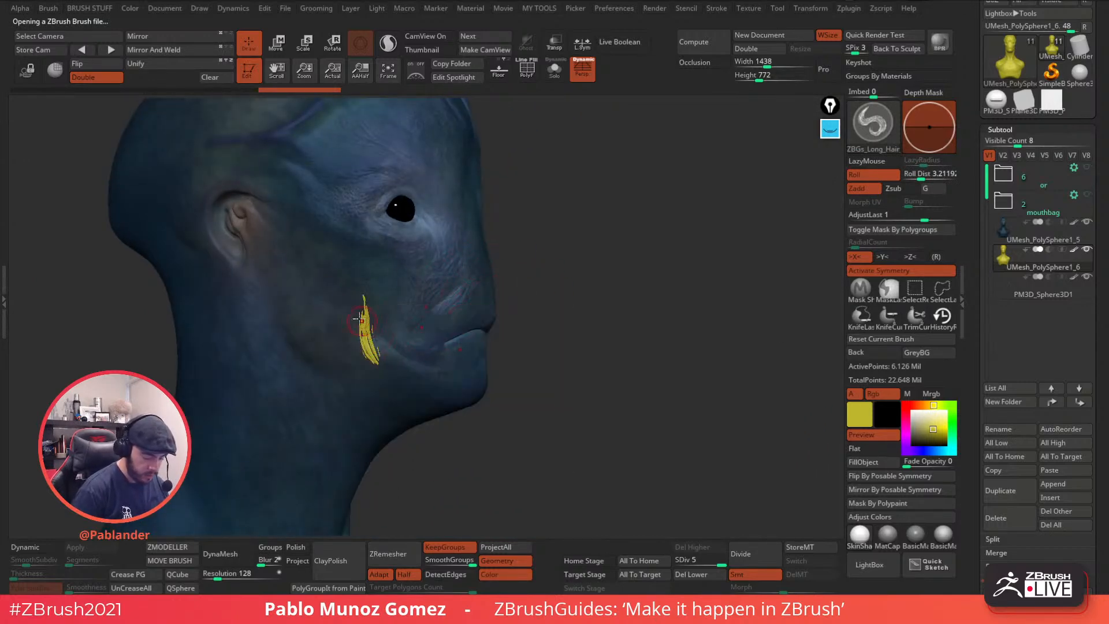
{"action": "key", "text": "ctrl+z"}
- Sculpt short hair strokes on the yellow duplicate along the jaw and up the cheek towards the ear to start a beard
{"action": "mouse_move", "coordinate": [287, 250]}
{"action": "left_mouse_down"}
{"action": "mouse_move", "coordinate": [274, 291]}
{"action": "mouse_move", "coordinate": [262, 271]}
{"action": "mouse_move", "coordinate": [283, 276]}
{"action": "mouse_move", "coordinate": [292, 257]}
{"action": "mouse_move", "coordinate": [300, 349]}
{"action": "mouse_move", "coordinate": [415, 405]}
{"action": "mouse_move", "coordinate": [373, 321]}
{"action": "mouse_move", "coordinate": [312, 284]}
{"action": "mouse_move", "coordinate": [281, 222]}
{"action": "mouse_move", "coordinate": [319, 273]}
{"action": "mouse_move", "coordinate": [309, 302]}
{"action": "mouse_move", "coordinate": [316, 332]}
{"action": "mouse_move", "coordinate": [364, 290]}
{"action": "left_mouse_up"}
{"action": "mouse_move", "coordinate": [364, 290]}
{"action": "right_mouse_down"}
{"action": "mouse_move", "coordinate": [504, 273]}
{"action": "mouse_move", "coordinate": [566, 250]}
{"action": "mouse_move", "coordinate": [567, 275]}
{"action": "mouse_move", "coordinate": [504, 317]}
{"action": "right_mouse_up"}
{"action": "mouse_move", "coordinate": [493, 339]}
{"action": "left_mouse_down"}
{"action": "mouse_move", "coordinate": [463, 382]}
{"action": "mouse_move", "coordinate": [444, 385]}
{"action": "left_mouse_up"}
{"action": "left_click_drag", "start_coordinate": [448, 341], "coordinate": [444, 382]}
{"action": "left_click_drag", "start_coordinate": [465, 341], "coordinate": [455, 375]}
{"action": "left_click_drag", "start_coordinate": [465, 251], "coordinate": [482, 335]}
{"action": "mouse_move", "coordinate": [474, 271]}
{"action": "left_mouse_down"}
{"action": "mouse_move", "coordinate": [503, 334]}
{"action": "mouse_move", "coordinate": [483, 361]}
{"action": "left_mouse_up"}
{"action": "mouse_move", "coordinate": [506, 302]}
{"action": "left_mouse_down"}
{"action": "mouse_move", "coordinate": [502, 348]}
{"action": "mouse_move", "coordinate": [454, 367]}
{"action": "left_mouse_up"}
{"action": "right_click_drag", "start_coordinate": [497, 298], "coordinate": [449, 298]}
{"action": "left_click_drag", "start_coordinate": [512, 307], "coordinate": [515, 331]}
{"action": "mouse_move", "coordinate": [519, 305]}
{"action": "left_mouse_down"}
{"action": "mouse_move", "coordinate": [512, 338]}
{"action": "mouse_move", "coordinate": [481, 354]}
{"action": "left_mouse_up"}
{"action": "left_click_drag", "start_coordinate": [533, 290], "coordinate": [523, 335]}
{"action": "left_click_drag", "start_coordinate": [551, 276], "coordinate": [538, 322]}
{"action": "mouse_move", "coordinate": [565, 257]}
{"action": "left_mouse_down"}
{"action": "mouse_move", "coordinate": [544, 315]}
{"action": "mouse_move", "coordinate": [556, 308]}
{"action": "left_mouse_up"}
{"action": "left_click_drag", "start_coordinate": [611, 218], "coordinate": [598, 251]}
{"action": "left_click_drag", "start_coordinate": [552, 267], "coordinate": [501, 335]}
- Extend the beard with more hair strokes over the chin, mouth corner and side of the cheek
{"action": "right_click_drag", "start_coordinate": [501, 334], "coordinate": [506, 337], "text": "shift"}
{"action": "left_click_drag", "start_coordinate": [473, 335], "coordinate": [466, 367]}
{"action": "left_click_drag", "start_coordinate": [470, 347], "coordinate": [457, 381]}
{"action": "right_click_drag", "start_coordinate": [413, 347], "coordinate": [461, 346]}
{"action": "left_click_drag", "start_coordinate": [391, 333], "coordinate": [397, 366]}
{"action": "mouse_move", "coordinate": [398, 341]}
{"action": "left_mouse_down"}
{"action": "mouse_move", "coordinate": [397, 378]}
{"action": "mouse_move", "coordinate": [430, 399]}
{"action": "left_mouse_up"}
{"action": "left_click_drag", "start_coordinate": [351, 318], "coordinate": [357, 356]}
{"action": "left_click_drag", "start_coordinate": [377, 270], "coordinate": [358, 331]}
{"action": "mouse_move", "coordinate": [332, 273]}
{"action": "left_mouse_down"}
{"action": "mouse_move", "coordinate": [333, 309]}
{"action": "mouse_move", "coordinate": [319, 314]}
{"action": "left_mouse_up"}
{"action": "left_click_drag", "start_coordinate": [316, 269], "coordinate": [321, 315]}
{"action": "right_click_drag", "start_coordinate": [346, 315], "coordinate": [428, 309]}
{"action": "left_click_drag", "start_coordinate": [306, 176], "coordinate": [337, 295]}
{"action": "mouse_move", "coordinate": [349, 254]}
{"action": "left_mouse_down"}
{"action": "mouse_move", "coordinate": [369, 309]}
{"action": "mouse_move", "coordinate": [393, 305]}
{"action": "left_mouse_up"}
{"action": "mouse_move", "coordinate": [384, 281]}
{"action": "left_mouse_down"}
{"action": "mouse_move", "coordinate": [403, 315]}
{"action": "mouse_move", "coordinate": [436, 307]}
{"action": "left_mouse_up"}
{"action": "mouse_move", "coordinate": [670, 281]}
{"action": "left_mouse_down"}
{"action": "mouse_move", "coordinate": [655, 289]}
{"action": "mouse_move", "coordinate": [723, 315]}
{"action": "mouse_move", "coordinate": [629, 322]}
{"action": "mouse_move", "coordinate": [485, 369]}
{"action": "left_mouse_up"}
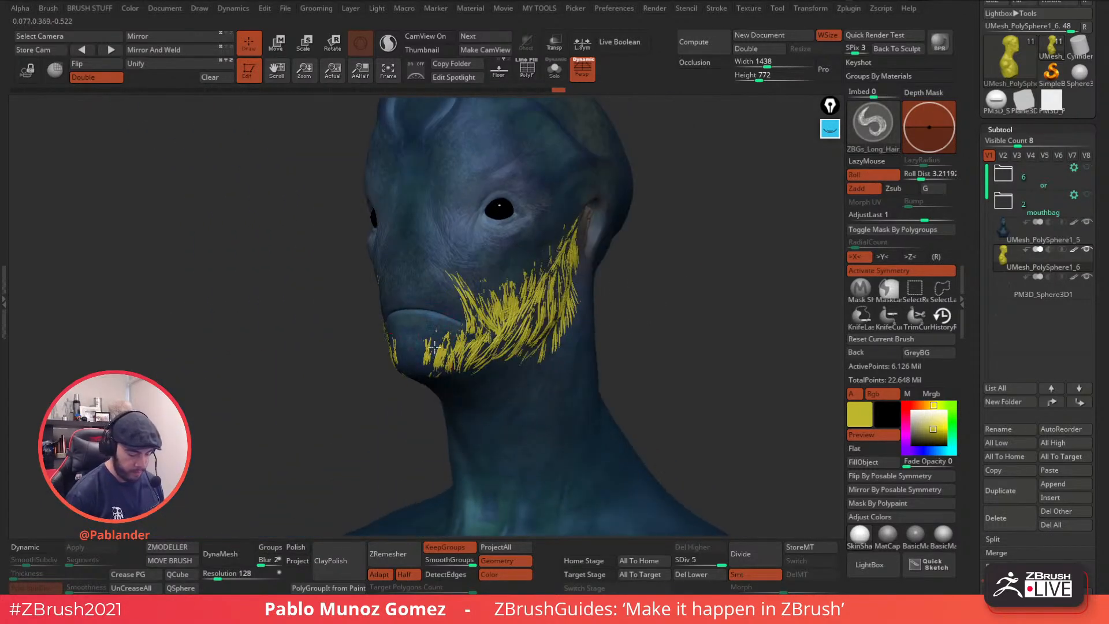
- Thicken the beard with hair strokes on the upper cheek, the rear jaw and the sideburn below the ear
{"action": "left_click_drag", "start_coordinate": [448, 288], "coordinate": [456, 307]}
{"action": "mouse_move", "coordinate": [459, 266]}
{"action": "left_mouse_down"}
{"action": "mouse_move", "coordinate": [465, 316]}
{"action": "mouse_move", "coordinate": [502, 303]}
{"action": "left_mouse_up"}
{"action": "left_click_drag", "start_coordinate": [534, 250], "coordinate": [540, 276]}
{"action": "mouse_move", "coordinate": [622, 286]}
{"action": "left_mouse_down"}
{"action": "mouse_move", "coordinate": [556, 300]}
{"action": "mouse_move", "coordinate": [514, 350]}
{"action": "mouse_move", "coordinate": [537, 354]}
{"action": "left_mouse_up"}
{"action": "mouse_move", "coordinate": [600, 292]}
{"action": "left_mouse_down"}
{"action": "mouse_move", "coordinate": [612, 296]}
{"action": "mouse_move", "coordinate": [616, 282]}
{"action": "left_mouse_up"}
{"action": "mouse_move", "coordinate": [596, 218]}
{"action": "left_mouse_down"}
{"action": "mouse_move", "coordinate": [589, 244]}
{"action": "mouse_move", "coordinate": [563, 230]}
{"action": "mouse_move", "coordinate": [538, 288]}
{"action": "left_mouse_up"}
{"action": "left_click_drag", "start_coordinate": [750, 312], "coordinate": [725, 306]}
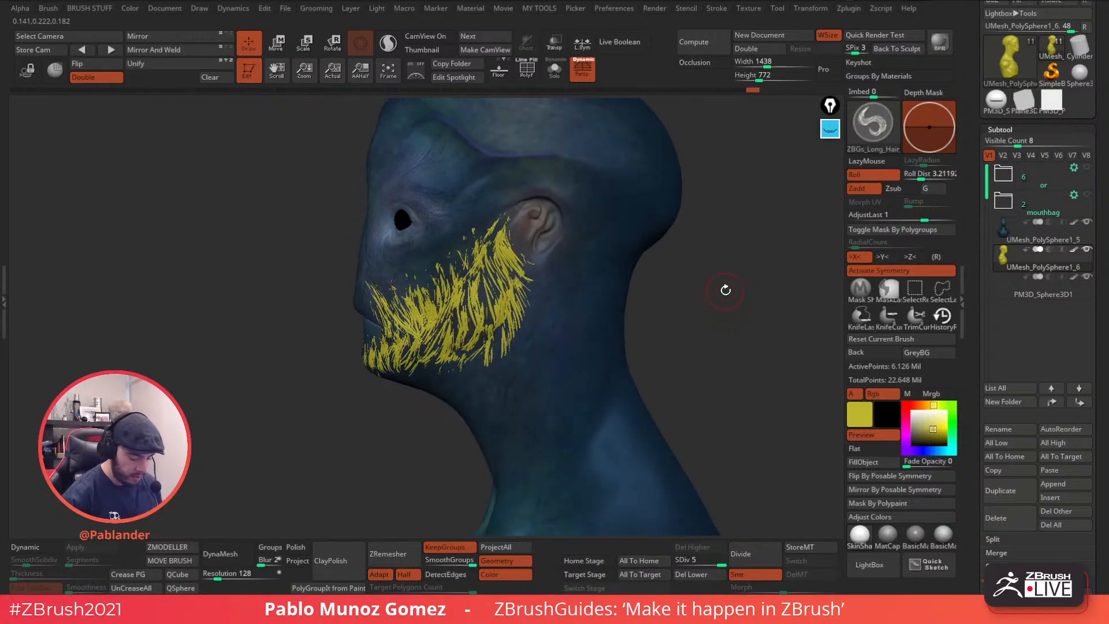
{"action": "mouse_move", "coordinate": [528, 267]}
{"action": "left_mouse_down"}
{"action": "mouse_move", "coordinate": [540, 279]}
{"action": "mouse_move", "coordinate": [468, 335]}
{"action": "mouse_move", "coordinate": [482, 353]}
{"action": "mouse_move", "coordinate": [522, 295]}
{"action": "mouse_move", "coordinate": [528, 311]}
{"action": "left_mouse_up"}
{"action": "mouse_move", "coordinate": [461, 245]}
{"action": "left_mouse_down"}
{"action": "mouse_move", "coordinate": [467, 268]}
{"action": "mouse_move", "coordinate": [445, 297]}
{"action": "mouse_move", "coordinate": [469, 317]}
{"action": "mouse_move", "coordinate": [425, 365]}
{"action": "left_mouse_up"}
{"action": "right_click_drag", "start_coordinate": [495, 345], "coordinate": [618, 318]}
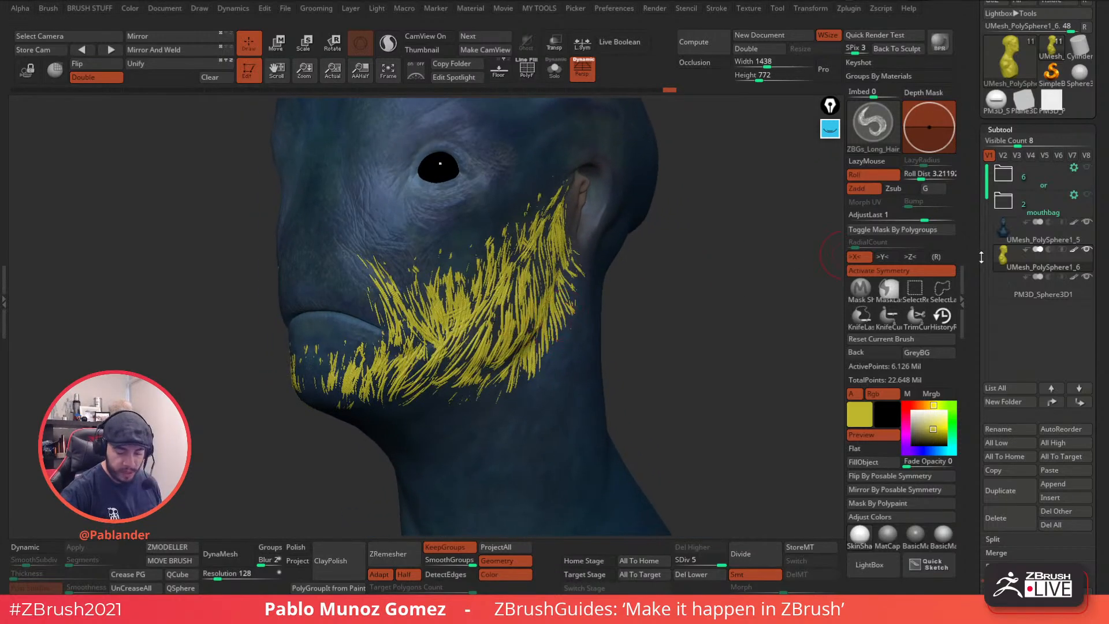
- Isolate the duplicate to inspect the sculpted hair detail, and bring the other subtools back
{"action": "key", "text": "alt+s"}
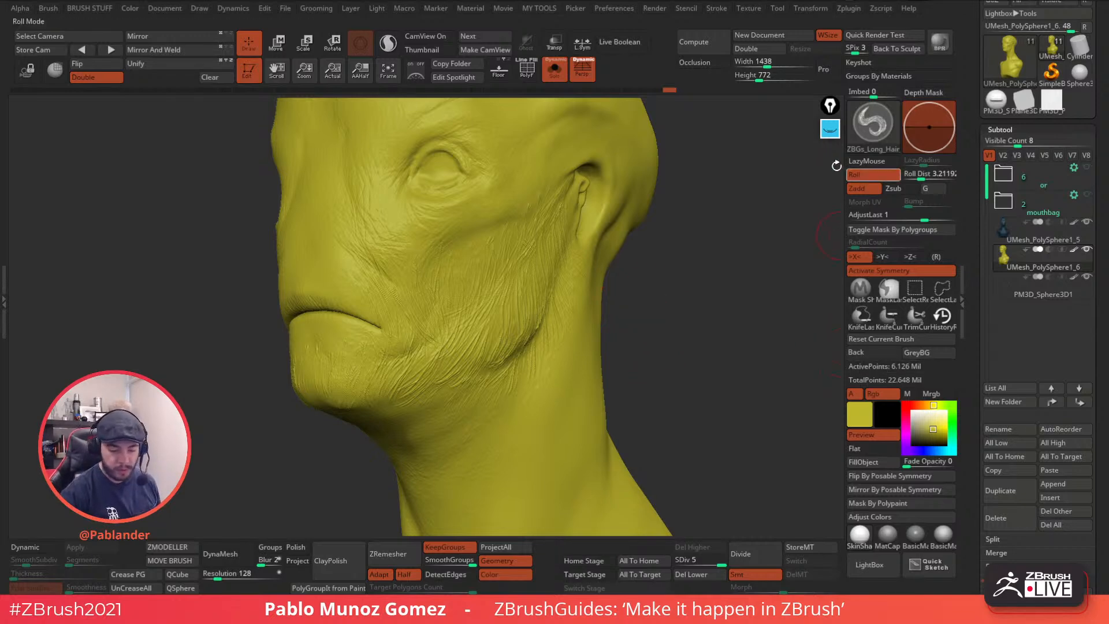
{"action": "left_click", "coordinate": [555, 69]}
{"action": "left_click_drag", "start_coordinate": [629, 258], "coordinate": [691, 277]}
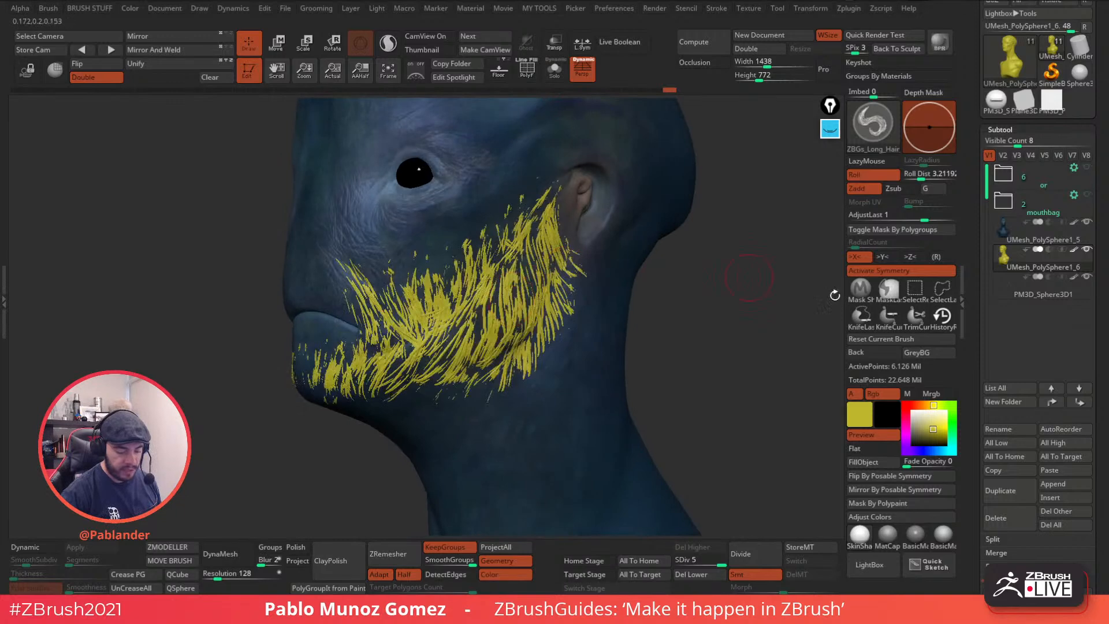
- Try filling the beard subtool with green and with a near-black dark green
{"action": "left_click_drag", "start_coordinate": [932, 429], "coordinate": [952, 430]}
{"action": "left_click", "coordinate": [895, 462]}
{"action": "left_click", "coordinate": [912, 444]}
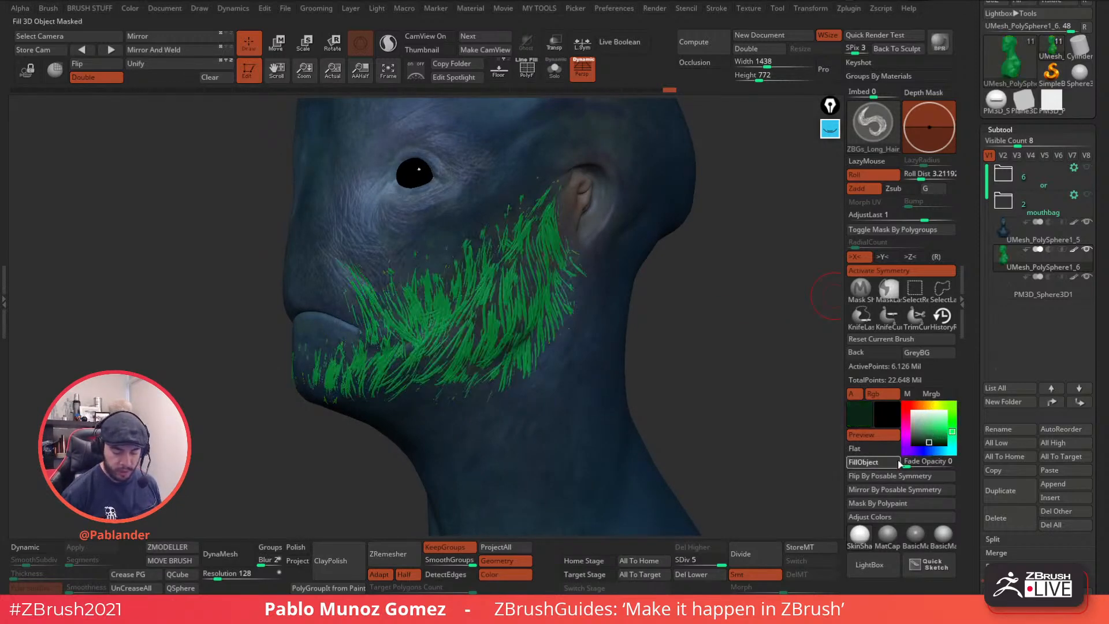
{"action": "left_click", "coordinate": [882, 467]}
- Fill the beard subtool with a pale greenish white and view the whole bust
{"action": "left_click", "coordinate": [923, 413]}
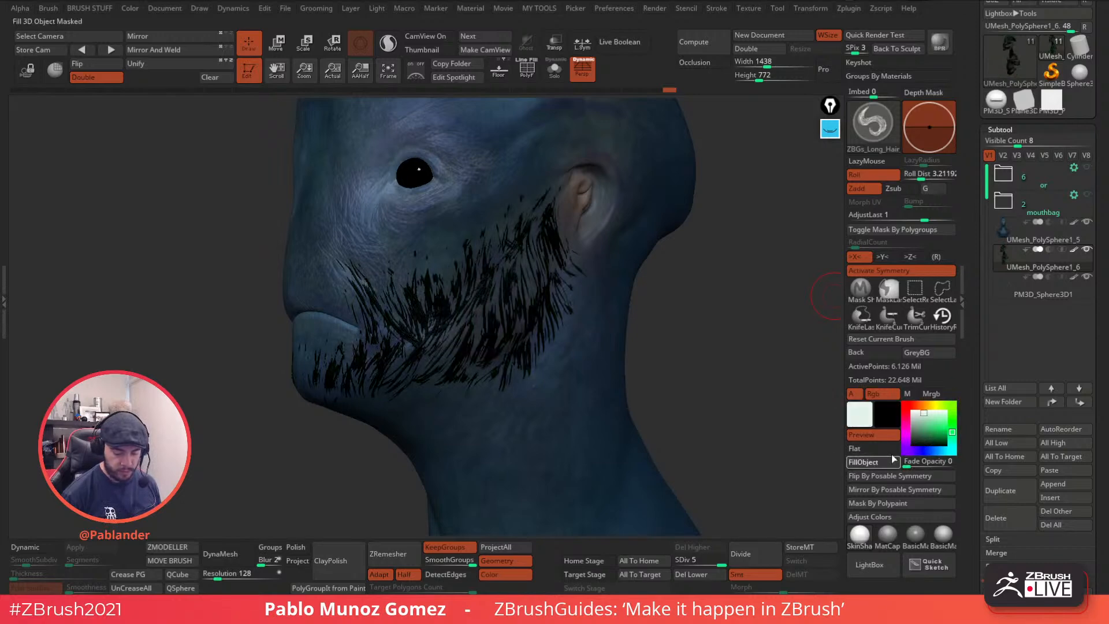
{"action": "left_click", "coordinate": [863, 462]}
{"action": "left_click_drag", "start_coordinate": [768, 335], "coordinate": [698, 331]}
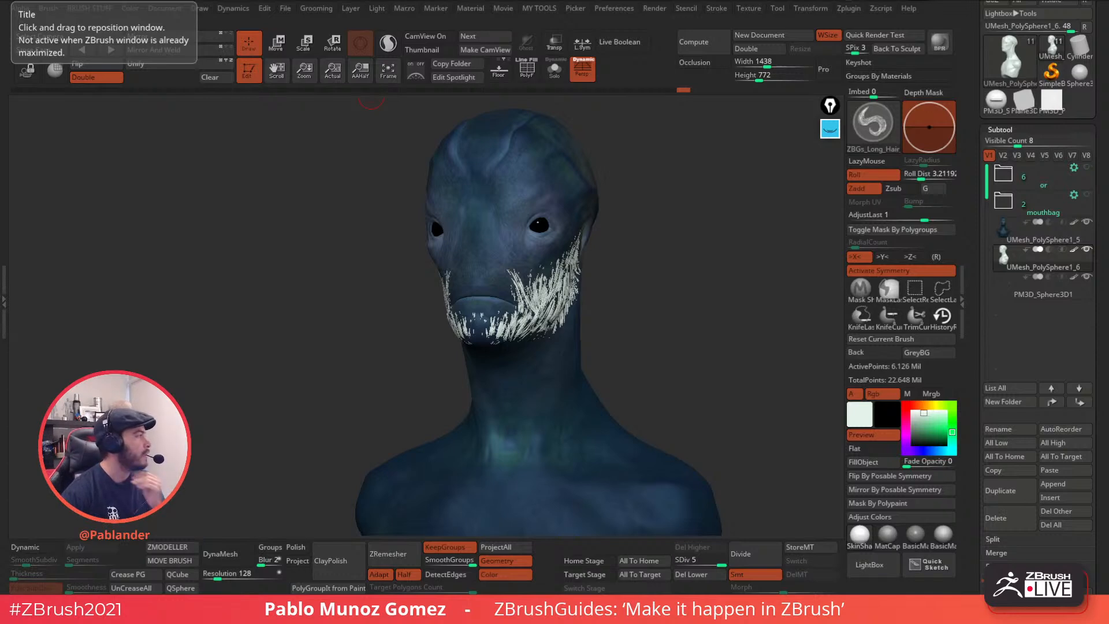
- Switch to the ZBrushGuides store in the browser and review the product page of the free ZBrush sculpting hair brushes pack
{"action": "left_click_drag", "start_coordinate": [0, 199], "coordinate": [491, 1]}
{"action": "left_click", "coordinate": [496, 17]}
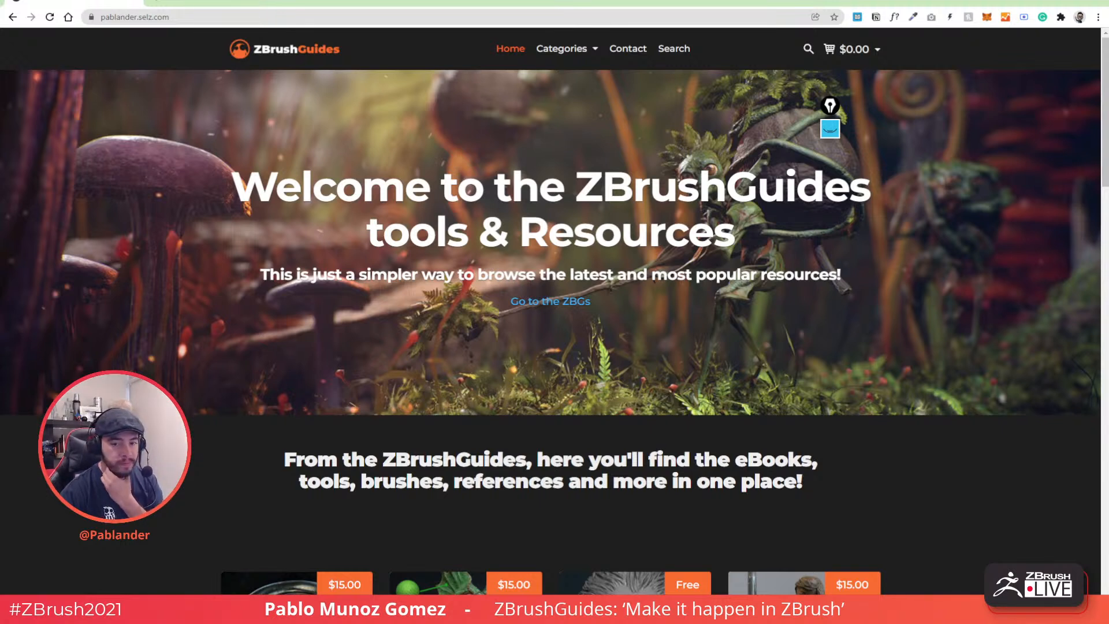
{"action": "scroll", "coordinate": [631, 439], "scroll_direction": "down", "scroll_amount": 5}
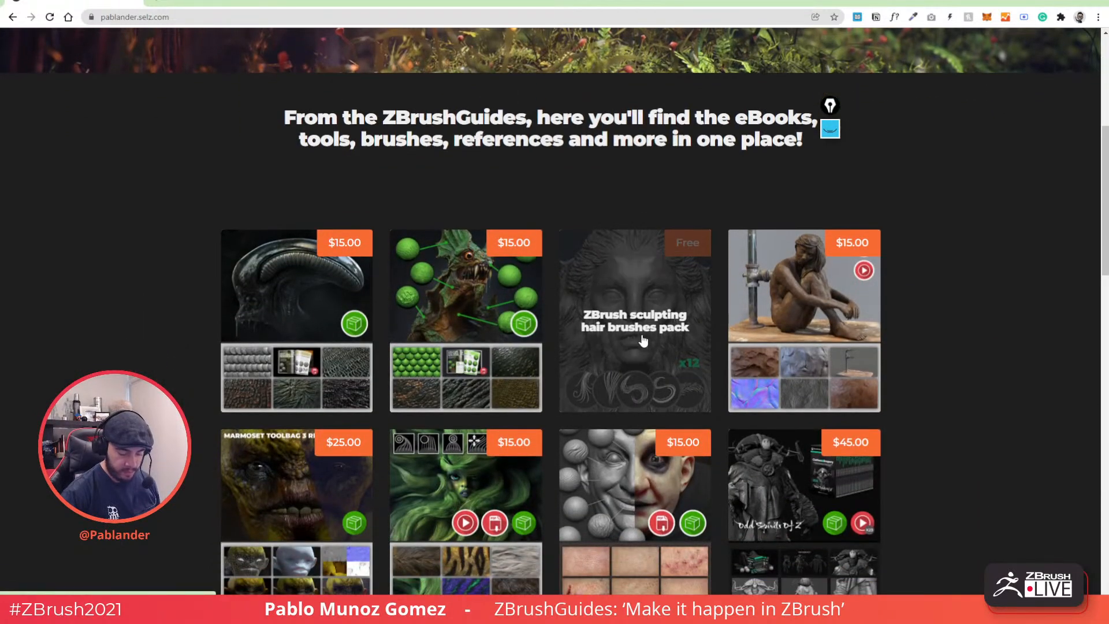
{"action": "left_click", "coordinate": [639, 330]}
{"action": "scroll", "coordinate": [406, 328], "scroll_direction": "down", "scroll_amount": 3}
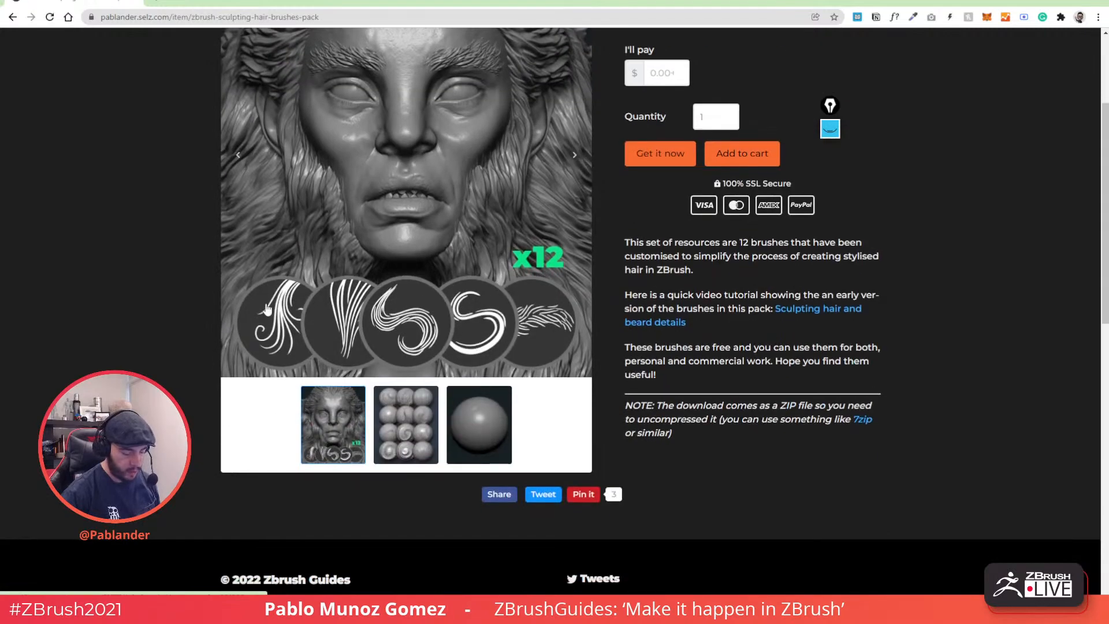
{"action": "scroll", "coordinate": [413, 365], "scroll_direction": "up", "scroll_amount": 1}
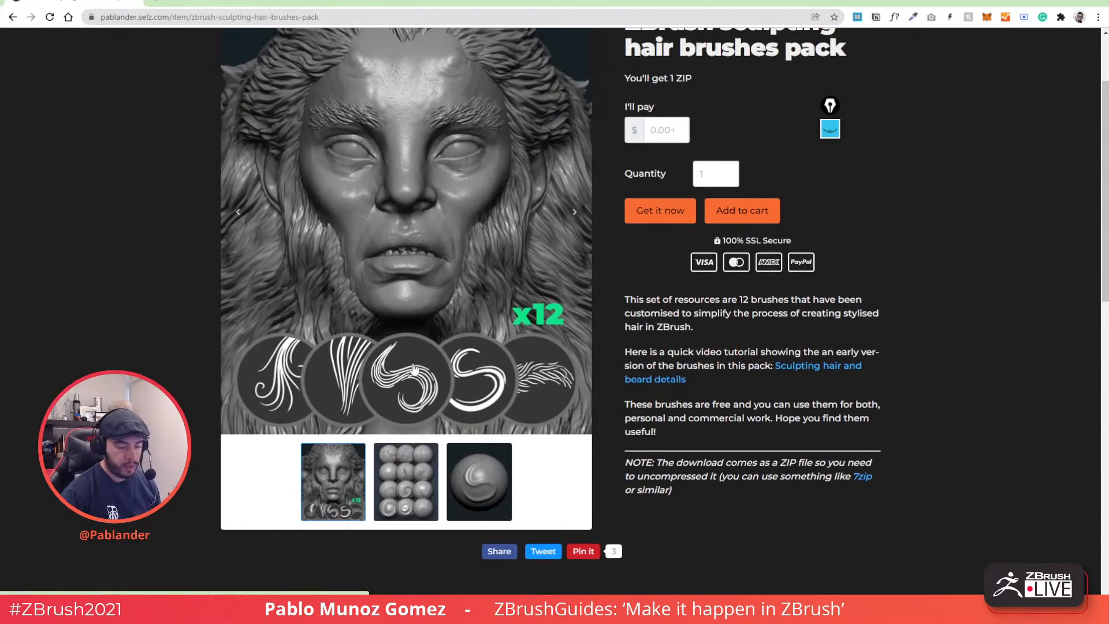
{"action": "scroll", "coordinate": [439, 361], "scroll_direction": "up", "scroll_amount": 1}
{"action": "scroll", "coordinate": [500, 357], "scroll_direction": "up", "scroll_amount": 1}
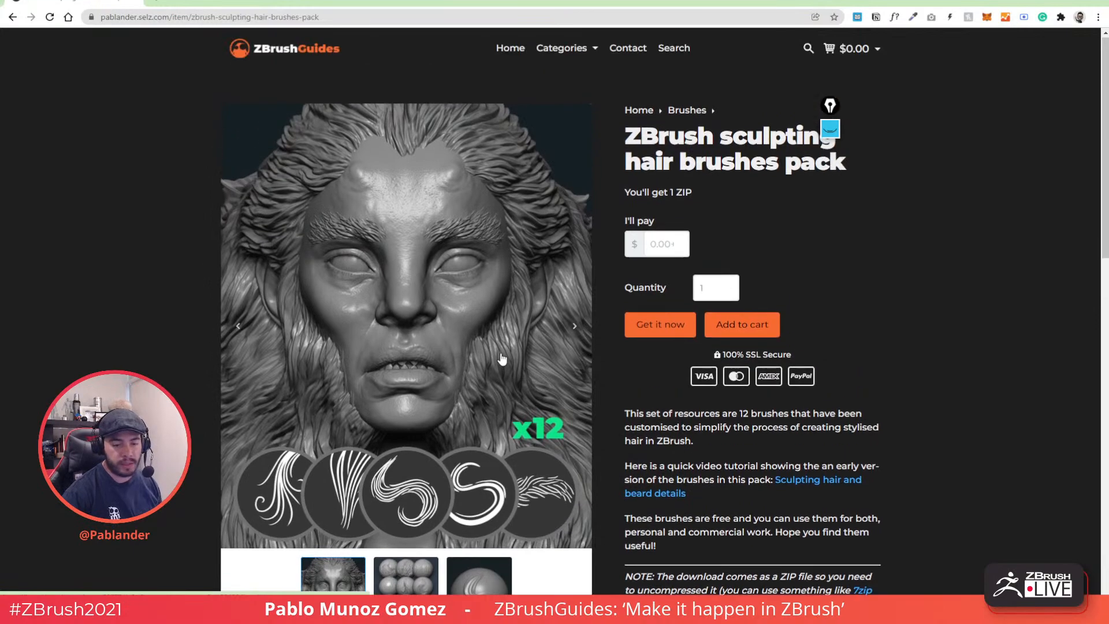
- Return to ZBrush, delete the beard subtool permanently, and render the bust from the front
{"action": "key", "text": "alt+Left"}
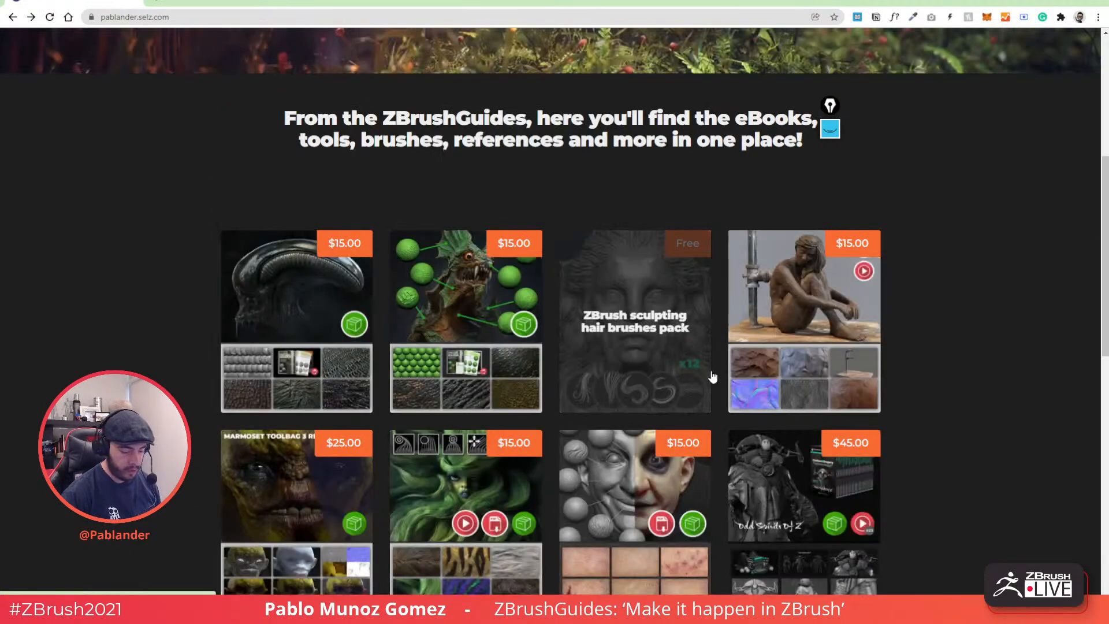
{"action": "key", "text": "alt+Tab"}
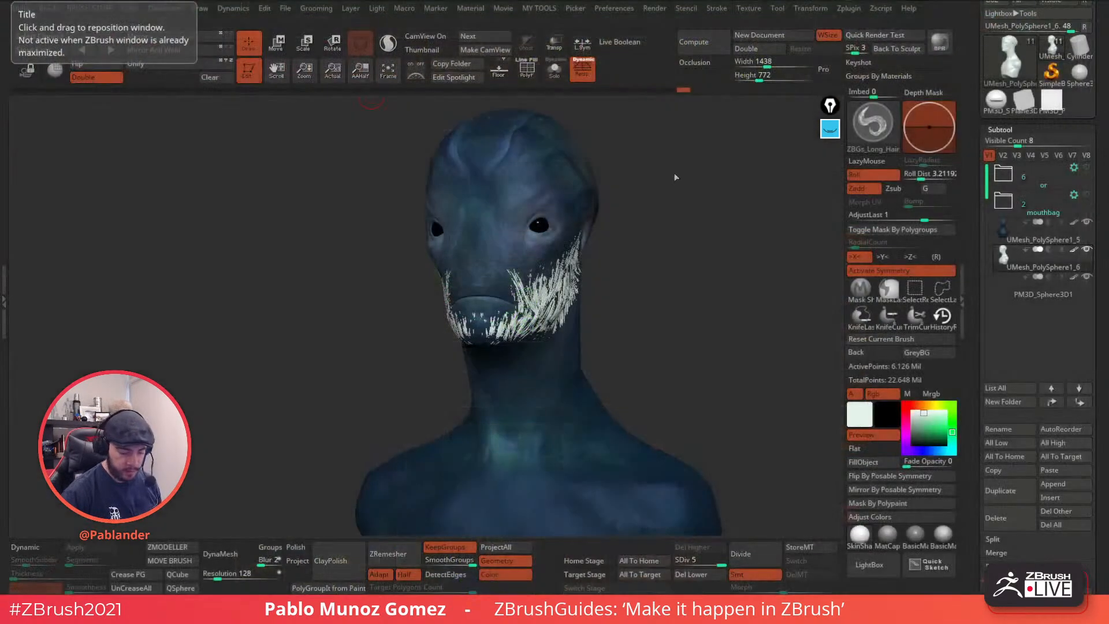
{"action": "left_click", "coordinate": [1015, 519]}
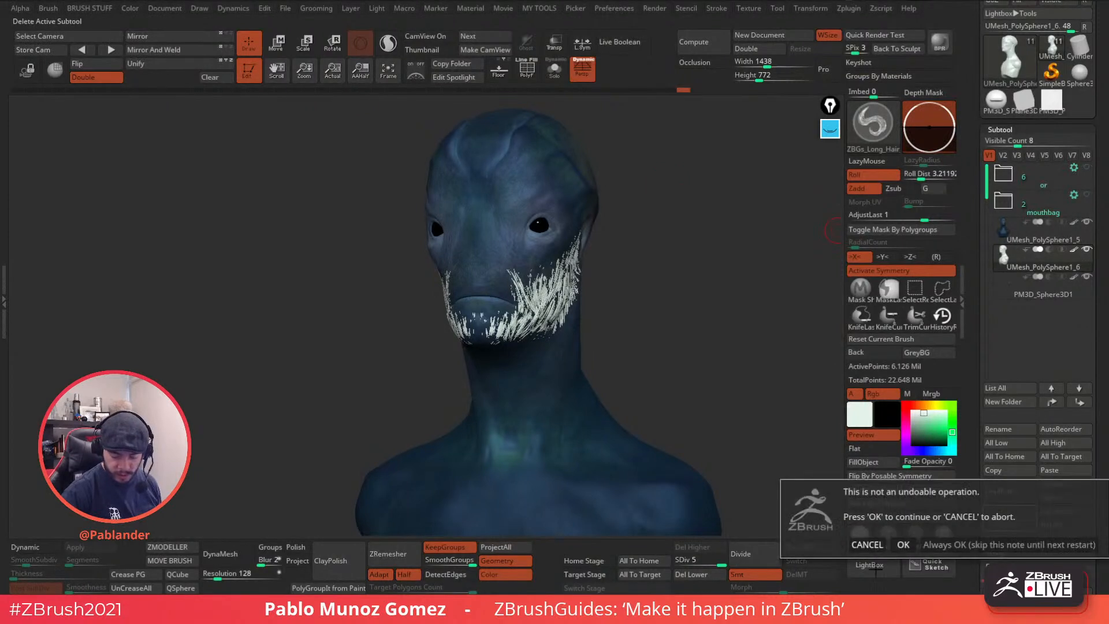
{"action": "left_click", "coordinate": [904, 546]}
{"action": "left_click_drag", "start_coordinate": [653, 230], "coordinate": [616, 255]}
{"action": "left_click", "coordinate": [939, 42]}
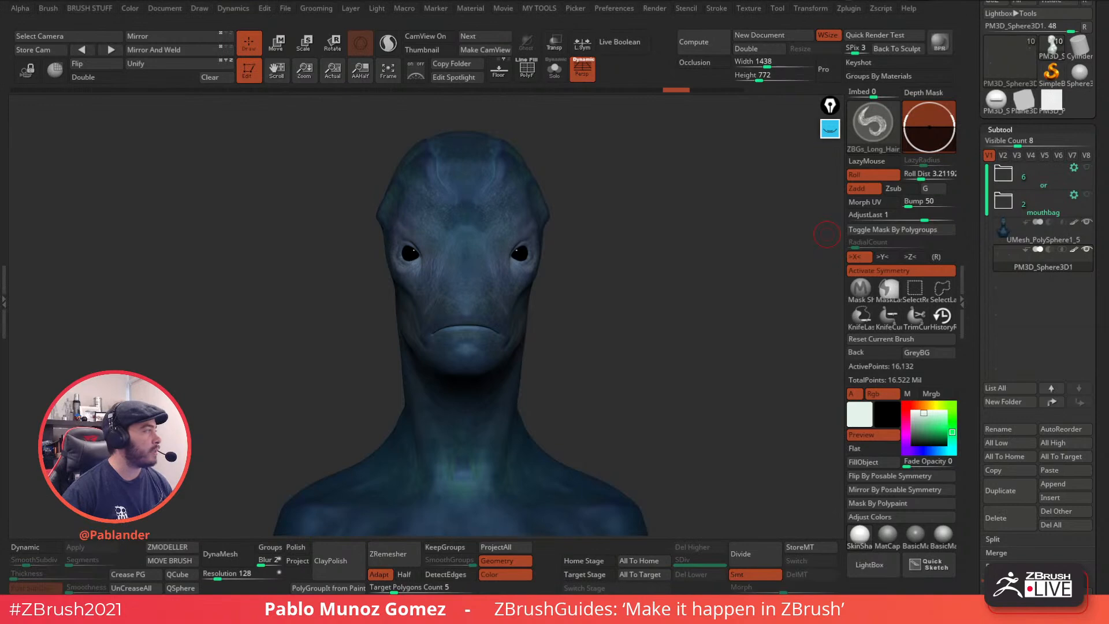
- Switch to the browser, go through the 3DConceptArtist home page and open The Extra Mile course page
{"action": "key", "text": "alt+Tab"}
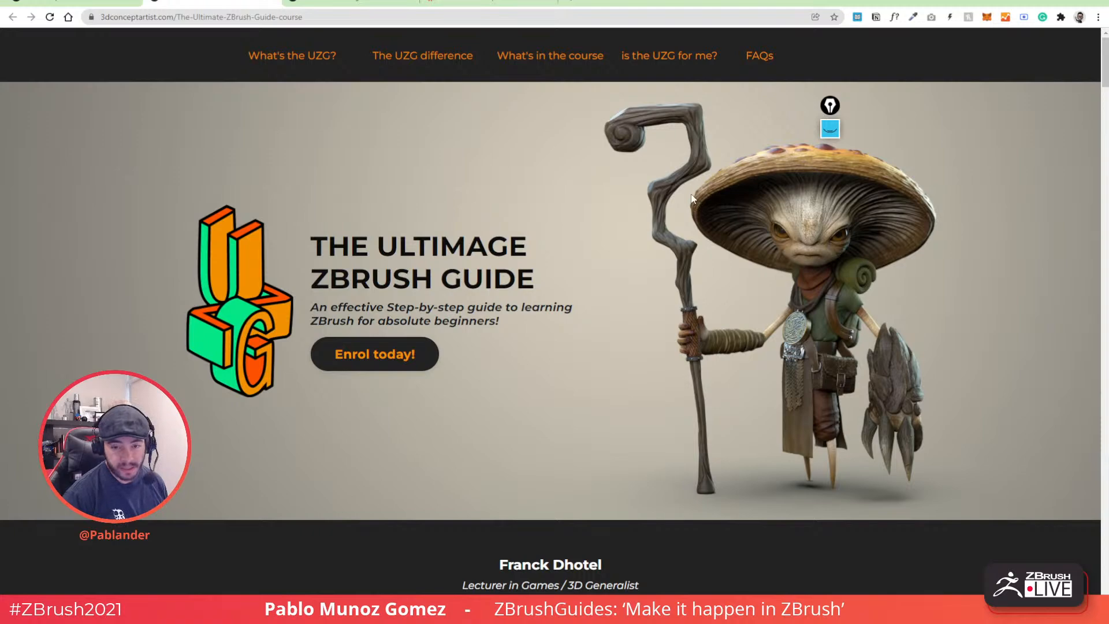
{"action": "key", "text": "alt+Left"}
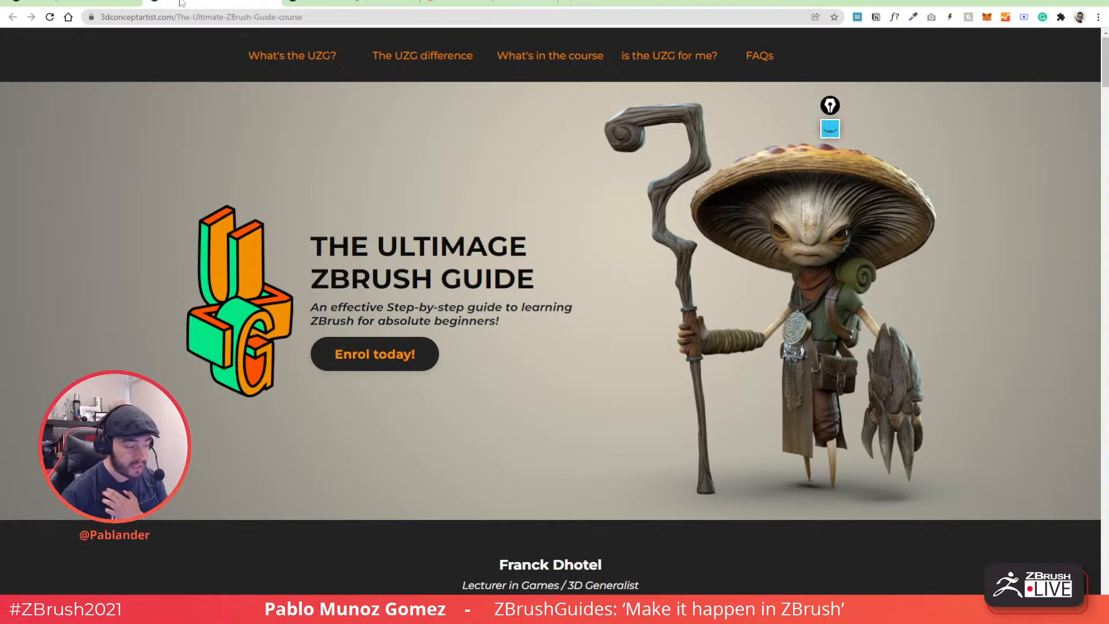
{"action": "scroll", "coordinate": [558, 325], "scroll_direction": "down", "scroll_amount": 15}
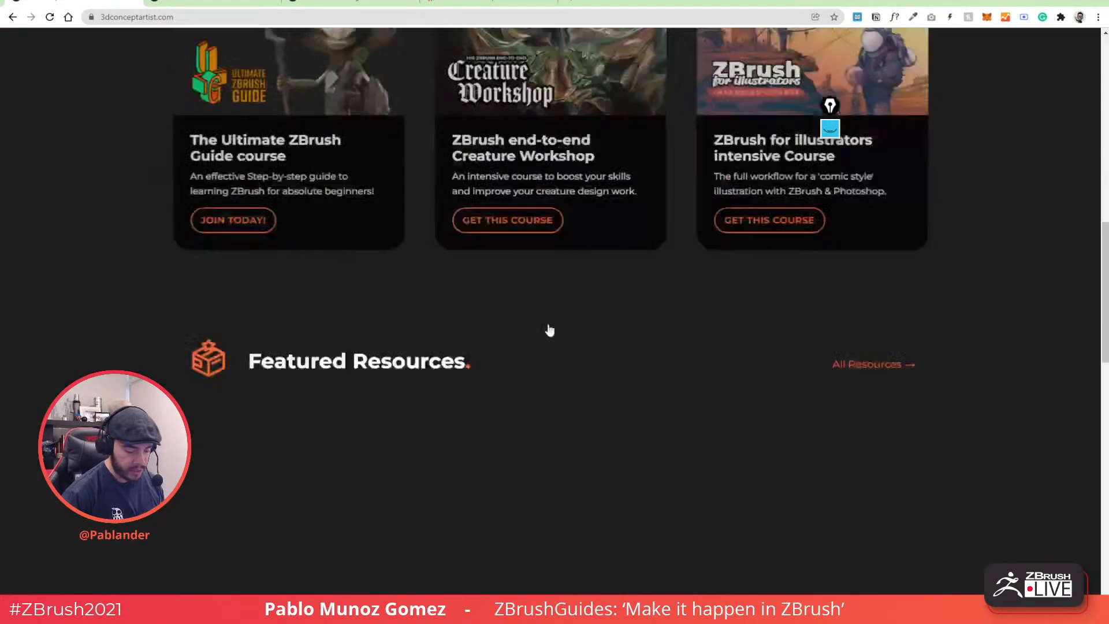
{"action": "scroll", "coordinate": [532, 320], "scroll_direction": "up", "scroll_amount": 1}
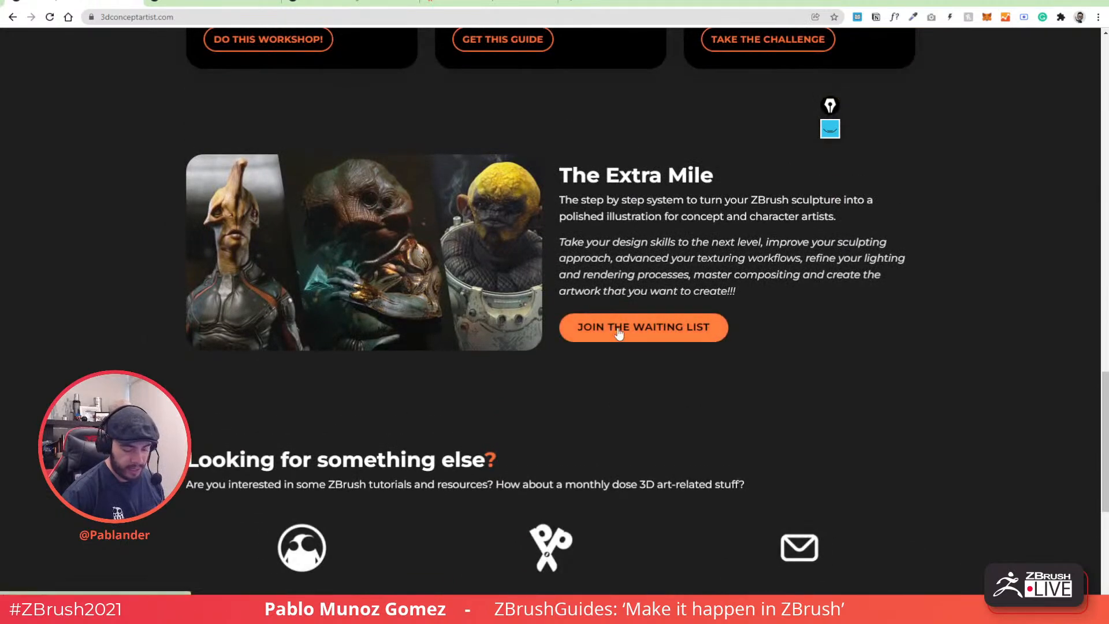
{"action": "left_click", "coordinate": [484, 245]}
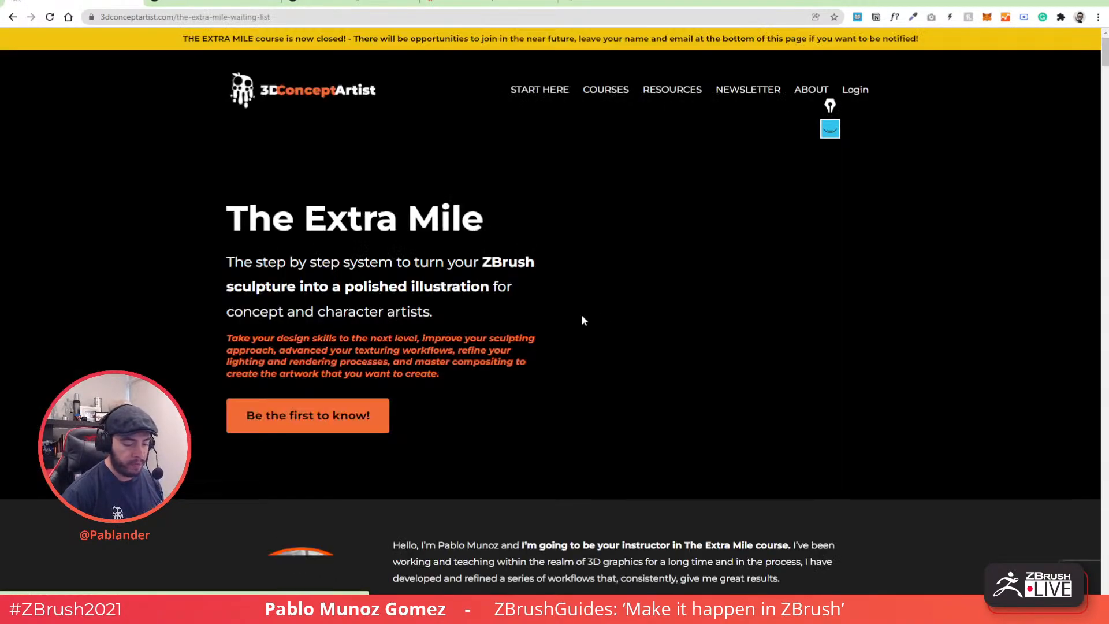
- Review The Extra Mile page down to its waiting-list form, and switch back to ZBrush
{"action": "scroll", "coordinate": [570, 266], "scroll_direction": "down", "scroll_amount": 4}
{"action": "scroll", "coordinate": [569, 261], "scroll_direction": "down", "scroll_amount": 20}
{"action": "scroll", "coordinate": [543, 253], "scroll_direction": "down", "scroll_amount": 20}
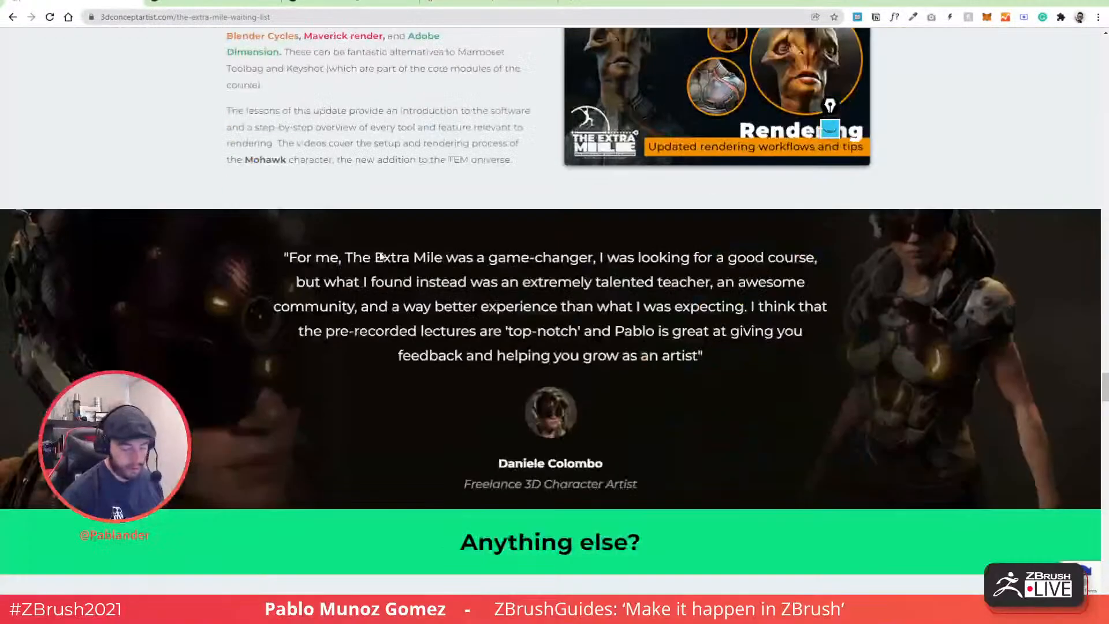
{"action": "scroll", "coordinate": [382, 256], "scroll_direction": "down", "scroll_amount": 20}
{"action": "scroll", "coordinate": [470, 258], "scroll_direction": "down", "scroll_amount": 5}
{"action": "scroll", "coordinate": [498, 294], "scroll_direction": "up", "scroll_amount": 5}
{"action": "scroll", "coordinate": [498, 293], "scroll_direction": "down", "scroll_amount": 2}
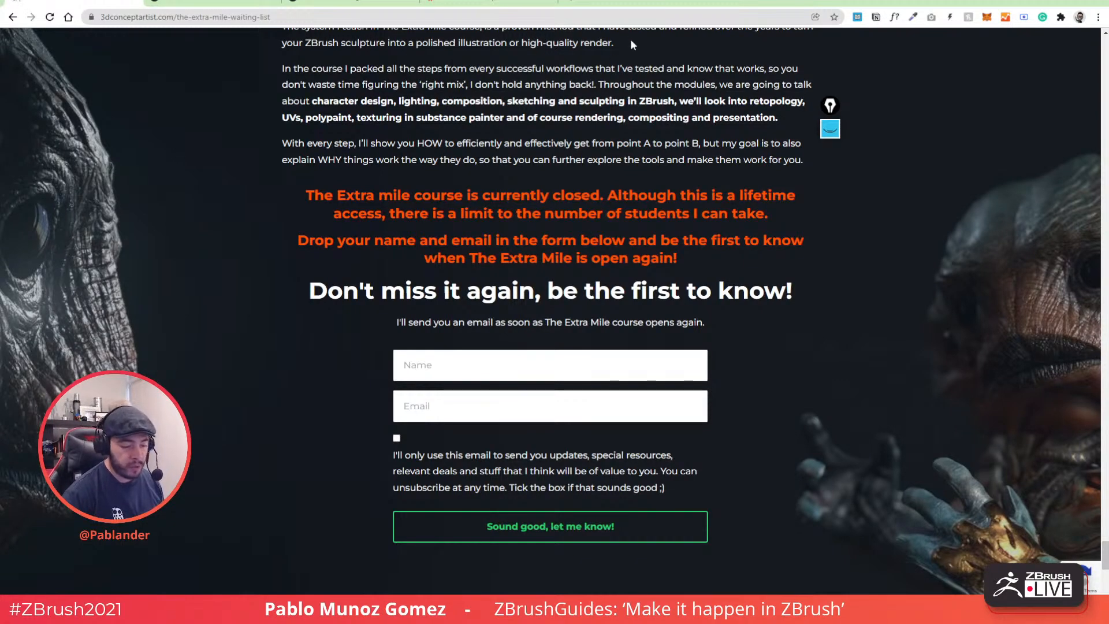
{"action": "left_click_drag", "start_coordinate": [640, 1], "coordinate": [0, 64]}
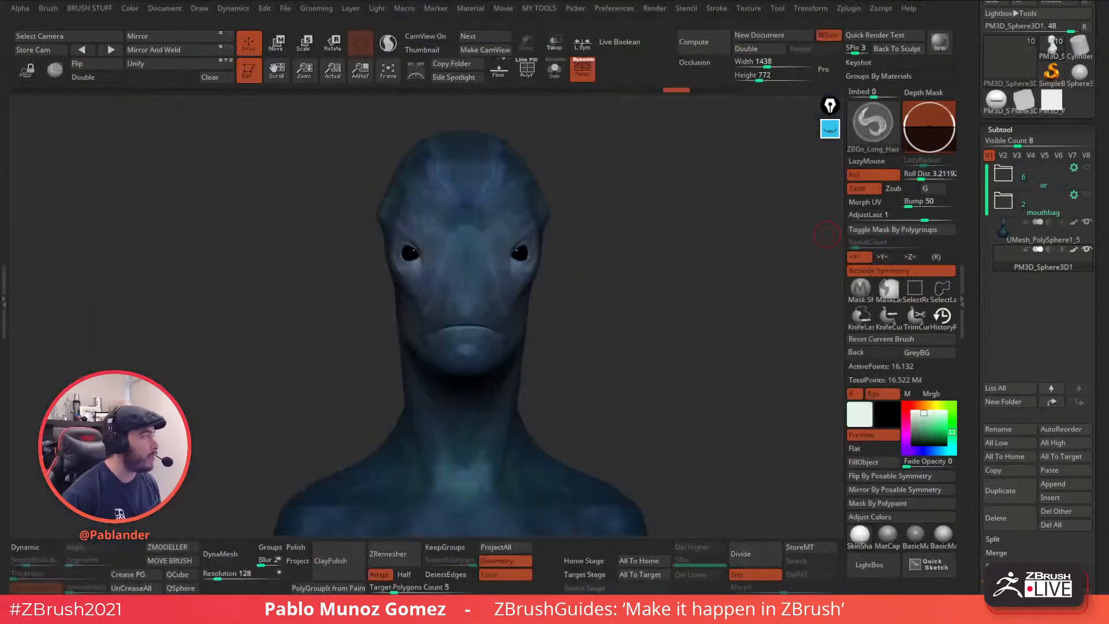